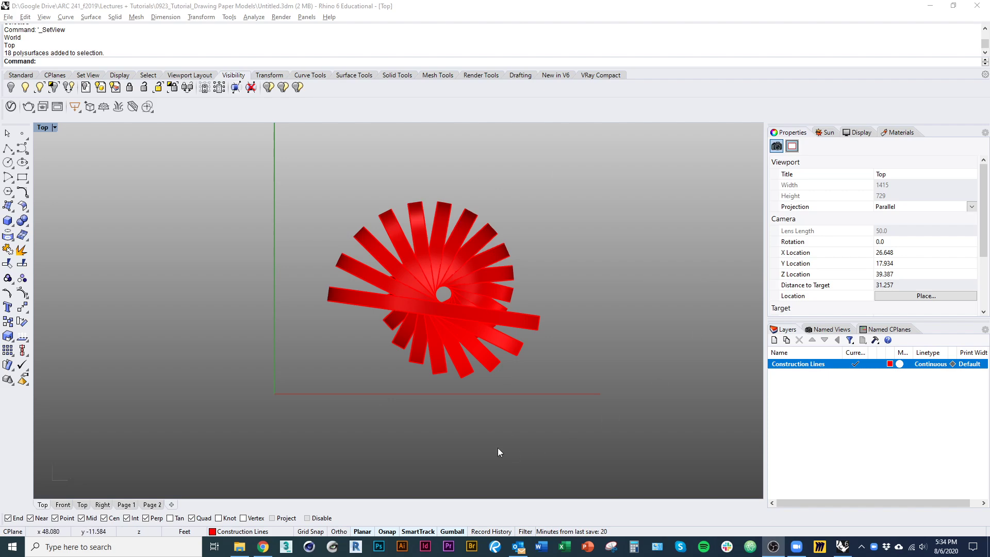
# - Examine the radial strip model in 3D and reset the viewport to the Top view
pyautogui.keyDown('ctrl'); pyautogui.keyDown('shift'); pyautogui.moveTo(497, 447); pyautogui.dragTo(464, 369, button='right'); pyautogui.keyUp('shift'); pyautogui.keyUp('ctrl')
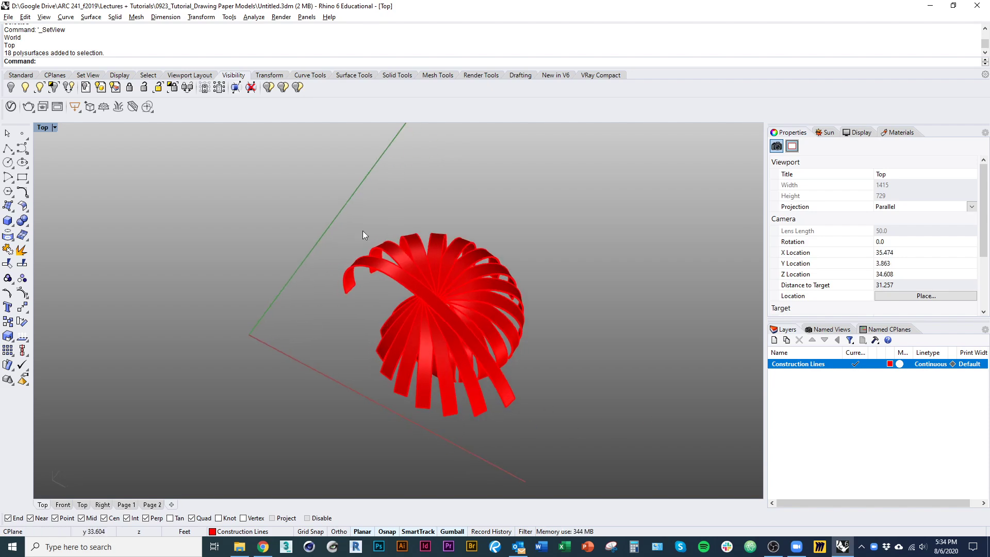
pyautogui.keyDown('ctrl'); pyautogui.keyDown('shift'); pyautogui.moveTo(522, 341); pyautogui.dragTo(484, 427, button='right'); pyautogui.keyUp('shift'); pyautogui.keyUp('ctrl')
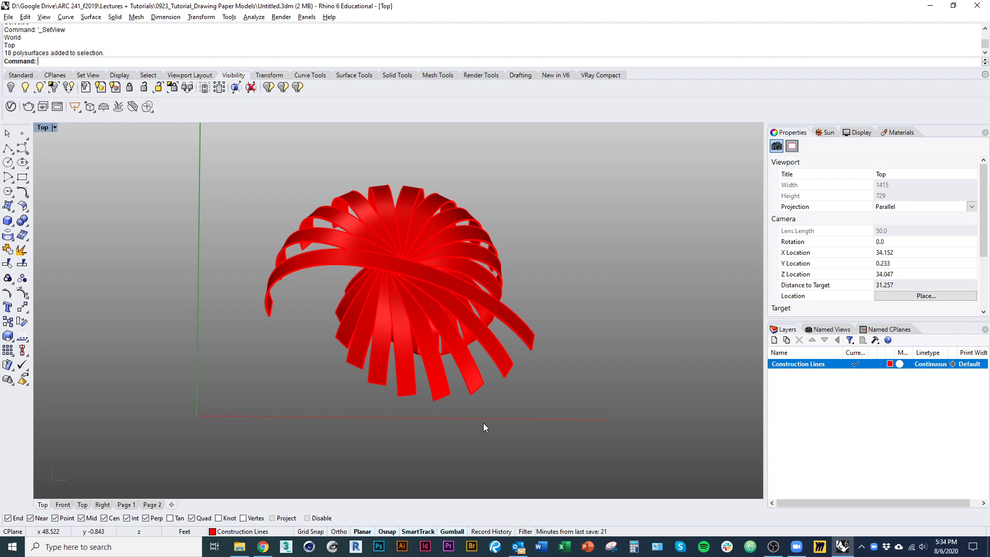
pyautogui.keyDown('ctrl'); pyautogui.keyDown('shift'); pyautogui.moveTo(517, 433); pyautogui.dragTo(500, 423, button='right'); pyautogui.keyUp('shift'); pyautogui.keyUp('ctrl')
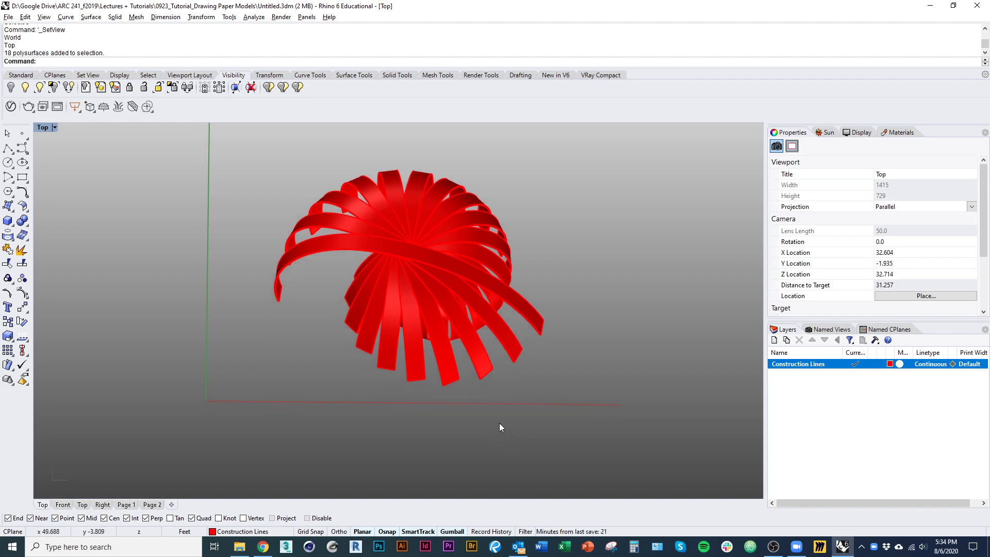
pyautogui.write('Top')
pyautogui.press('Return')
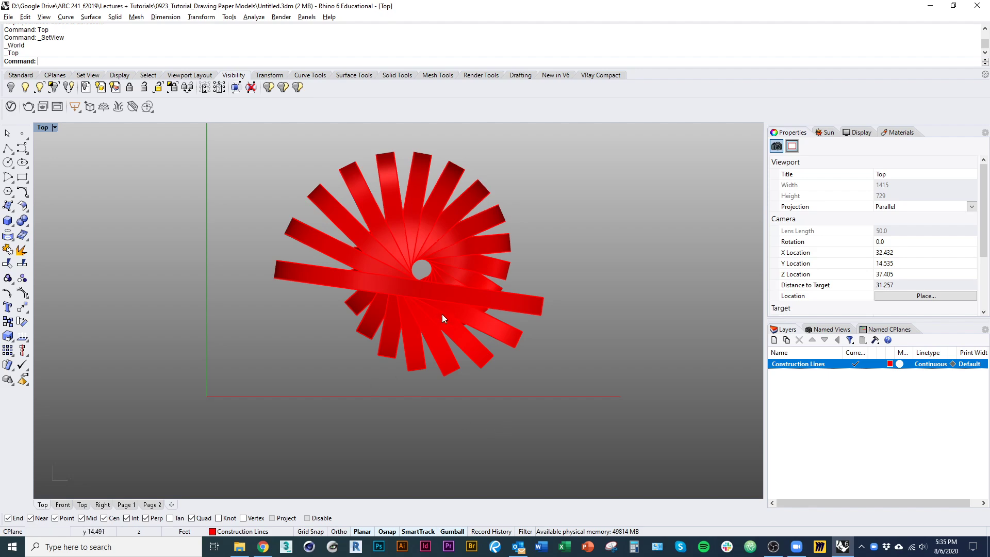
pyautogui.scroll(-3, 442, 314)
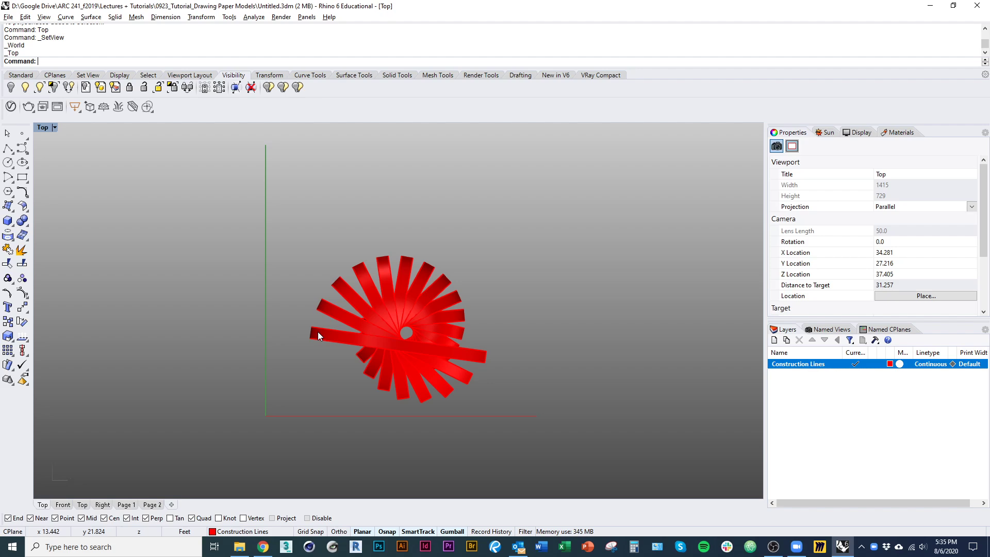
pyautogui.moveTo(342, 348); pyautogui.dragTo(373, 321, button='right')
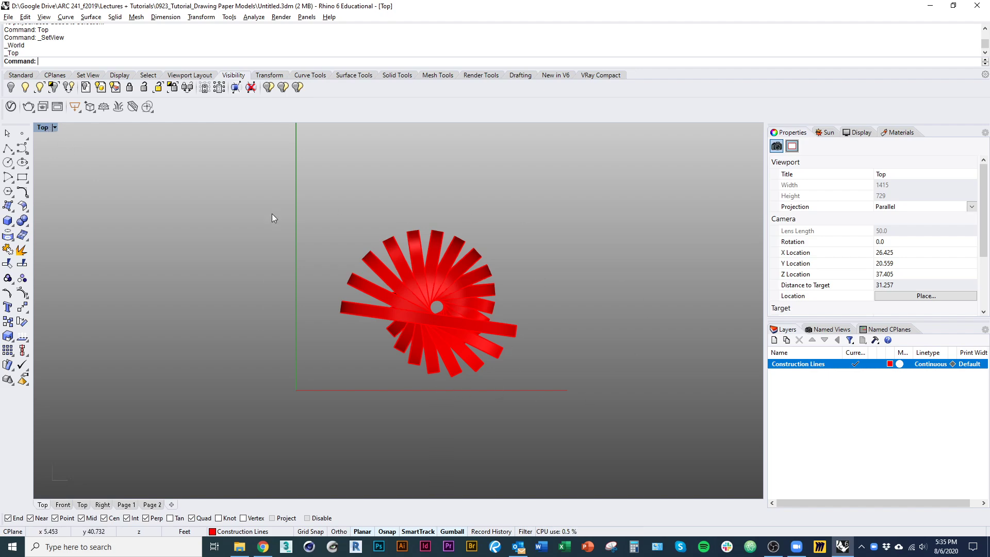
# - Set the viewport to the Left view and after that to the Back view to examine the strip model in elevation
pyautogui.click(46, 128)
pyautogui.moveTo(170, 379)
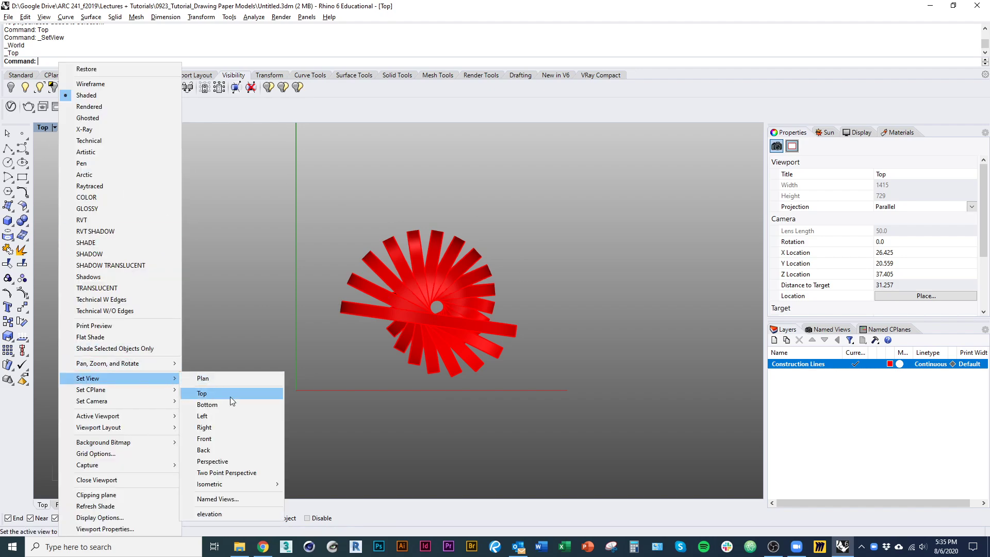
pyautogui.click(234, 414)
pyautogui.click(48, 128)
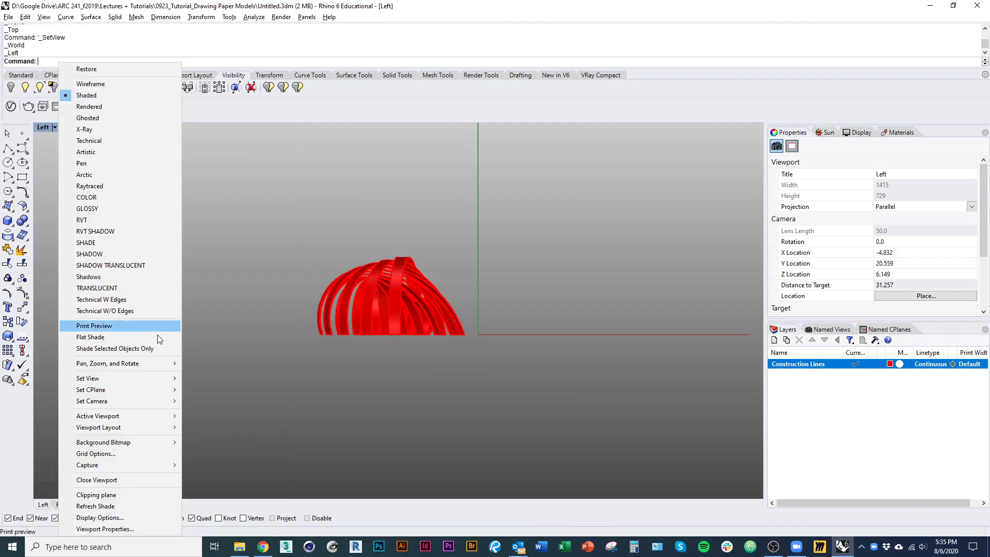
pyautogui.moveTo(165, 380)
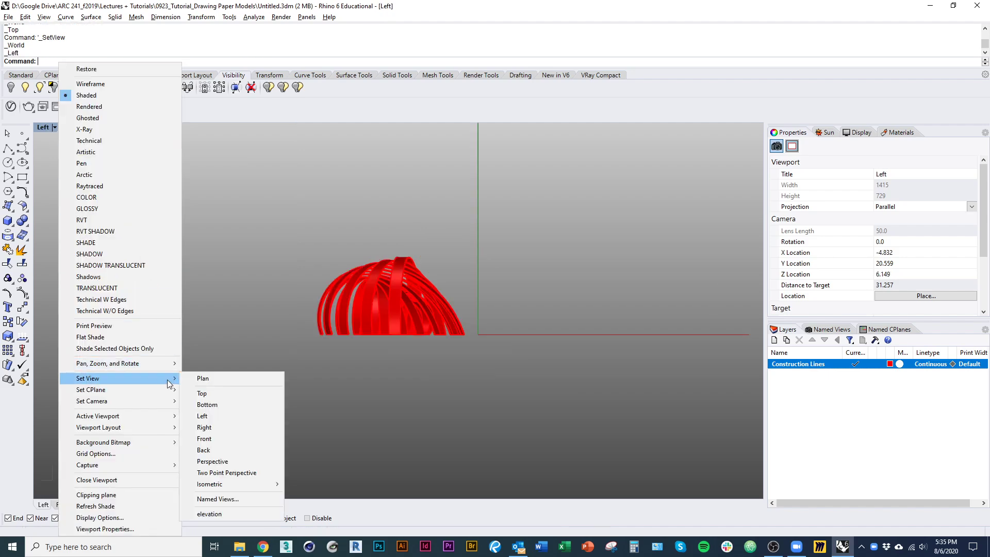
pyautogui.click(237, 451)
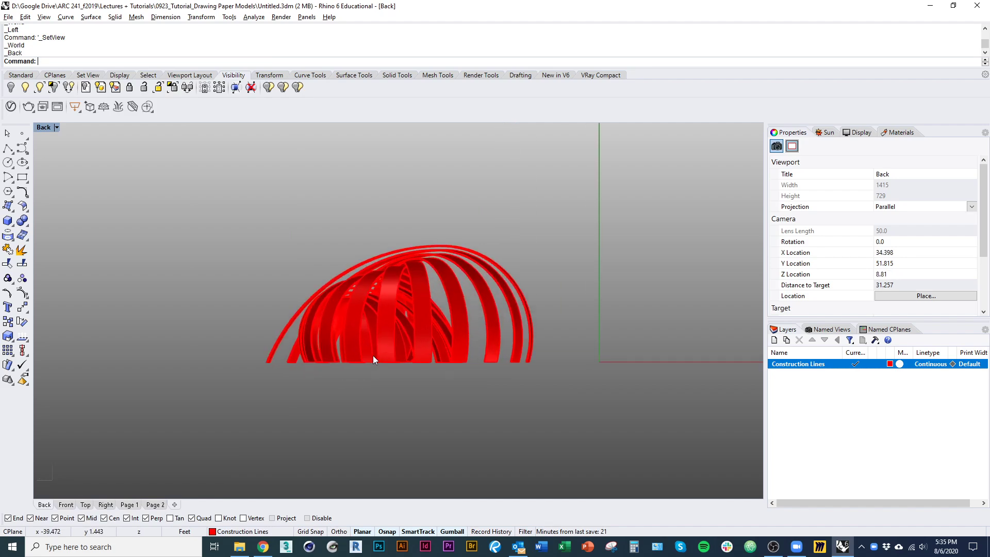
pyautogui.moveTo(391, 364); pyautogui.dragTo(374, 372, button='right')
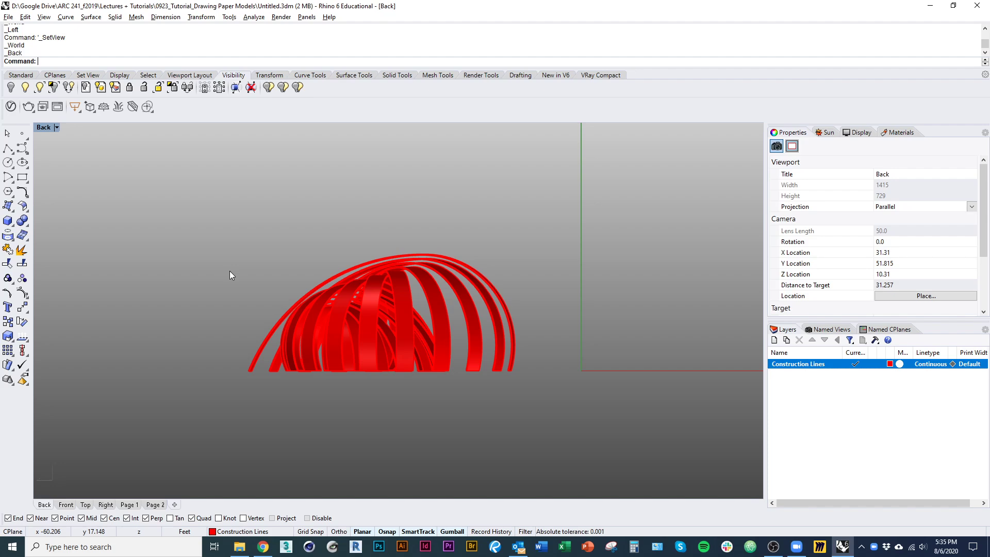
# - Return to the Top view and create a roughly square clipping plane beside the strip model, straddling the green Y axis
pyautogui.write('Top')
pyautogui.press('Return')
pyautogui.moveTo(171, 265); pyautogui.dragTo(114, 297, button='right')
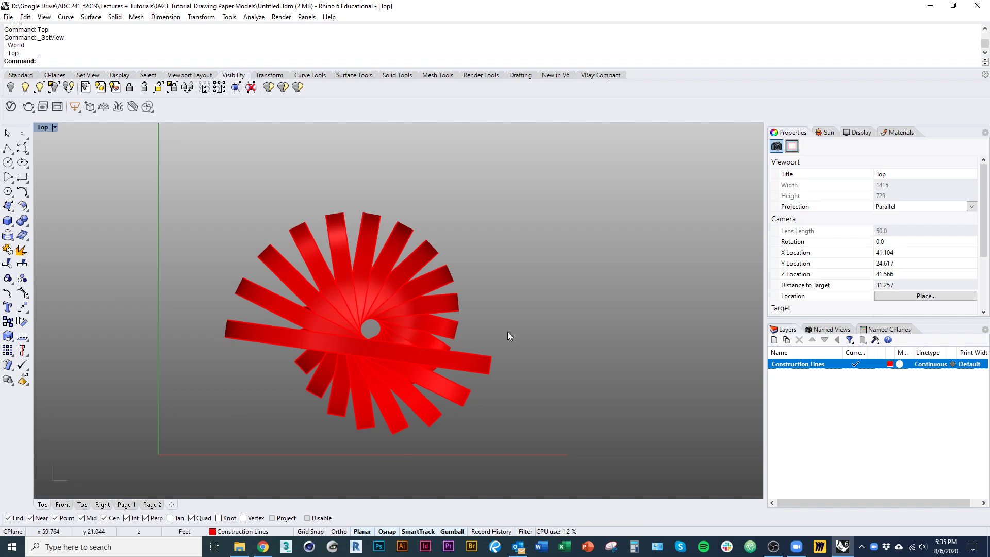
pyautogui.write('clipping')
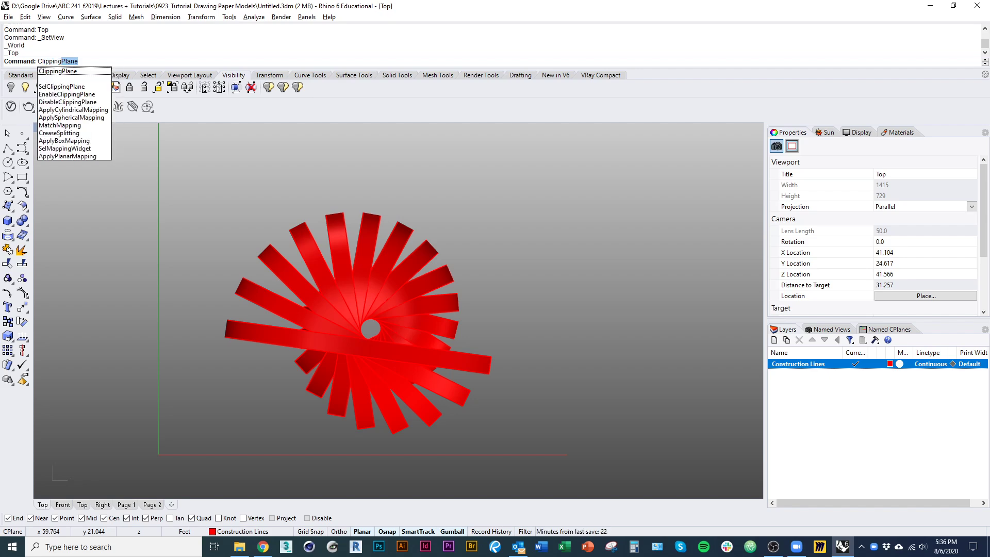
pyautogui.write('plane')
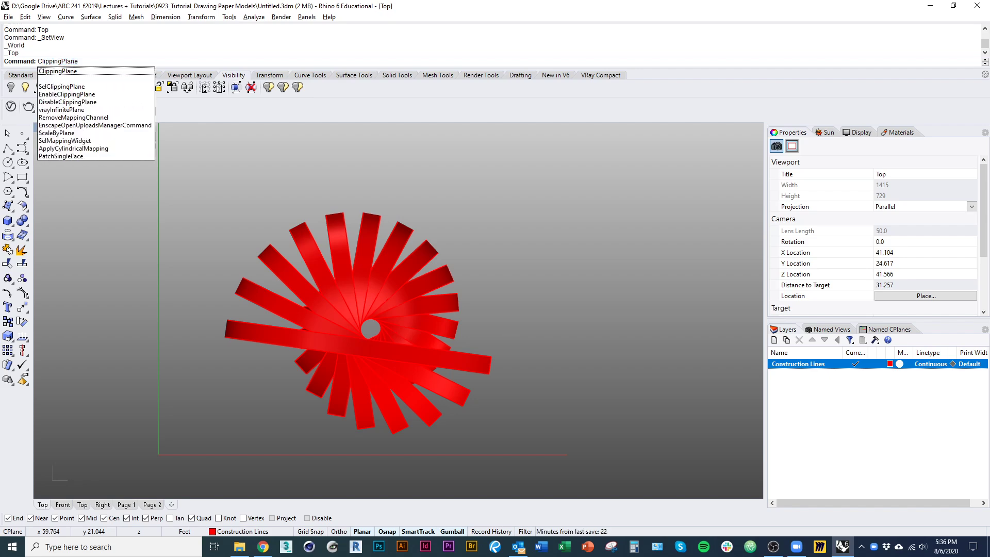
pyautogui.press('Return')
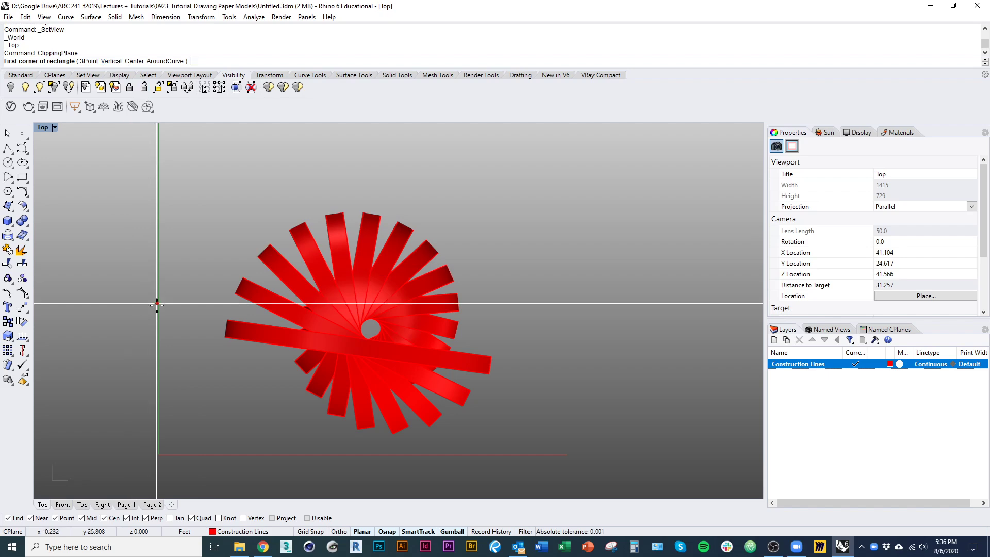
pyautogui.click(82, 278)
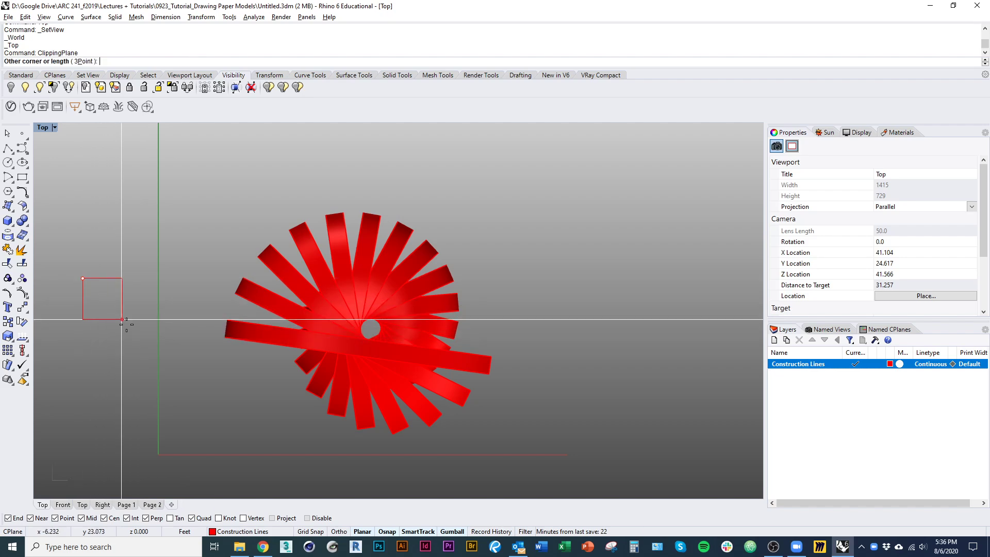
pyautogui.click(181, 376)
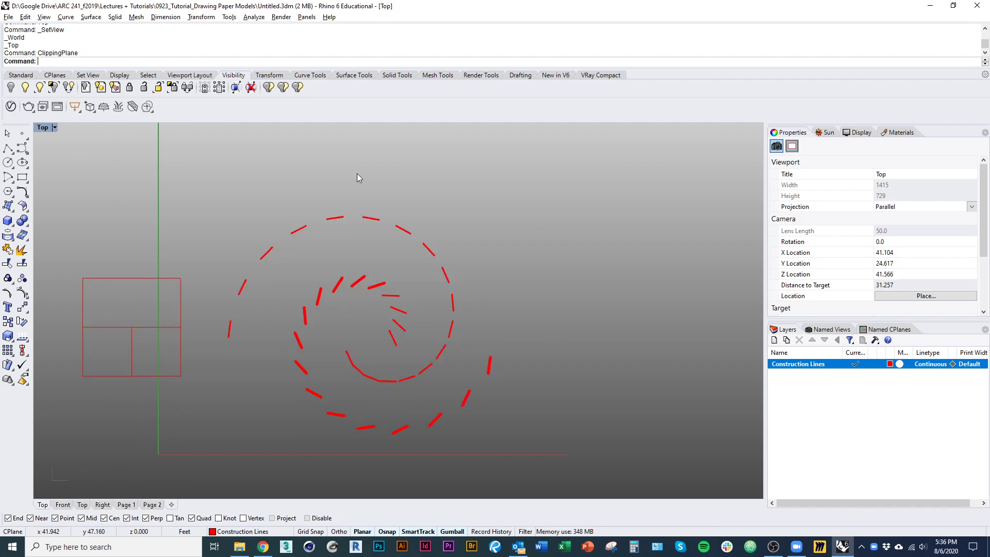
# - Try raising the clipping plane vertically by about 7.5 ft and undo that move
pyautogui.keyDown('ctrl'); pyautogui.keyDown('shift'); pyautogui.moveTo(247, 426); pyautogui.dragTo(366, 389, button='right'); pyautogui.keyUp('shift'); pyautogui.keyUp('ctrl')
pyautogui.keyDown('ctrl'); pyautogui.keyDown('shift'); pyautogui.moveTo(415, 426); pyautogui.dragTo(317, 357, button='right'); pyautogui.keyUp('shift'); pyautogui.keyUp('ctrl')
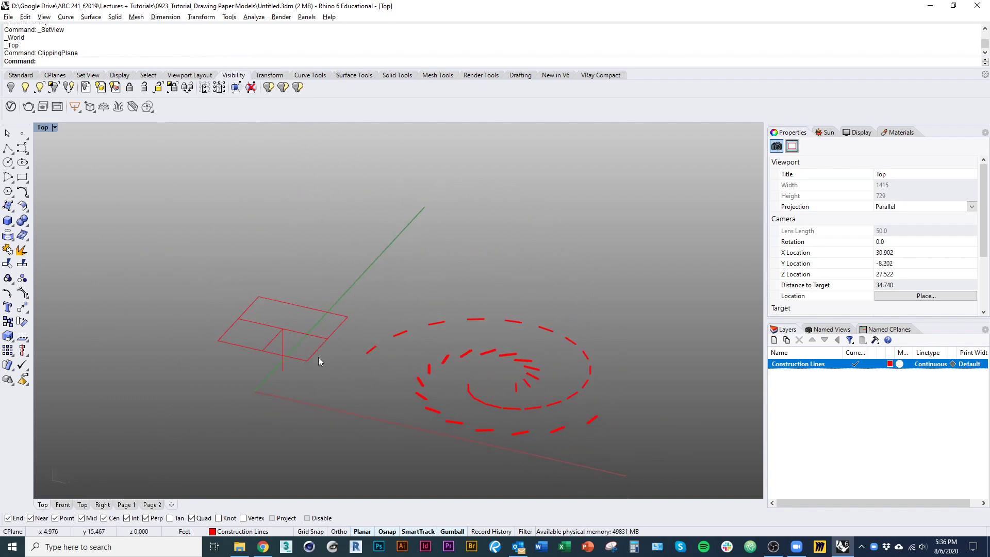
pyautogui.click(315, 353)
pyautogui.moveTo(285, 311); pyautogui.dragTo(286, 272)
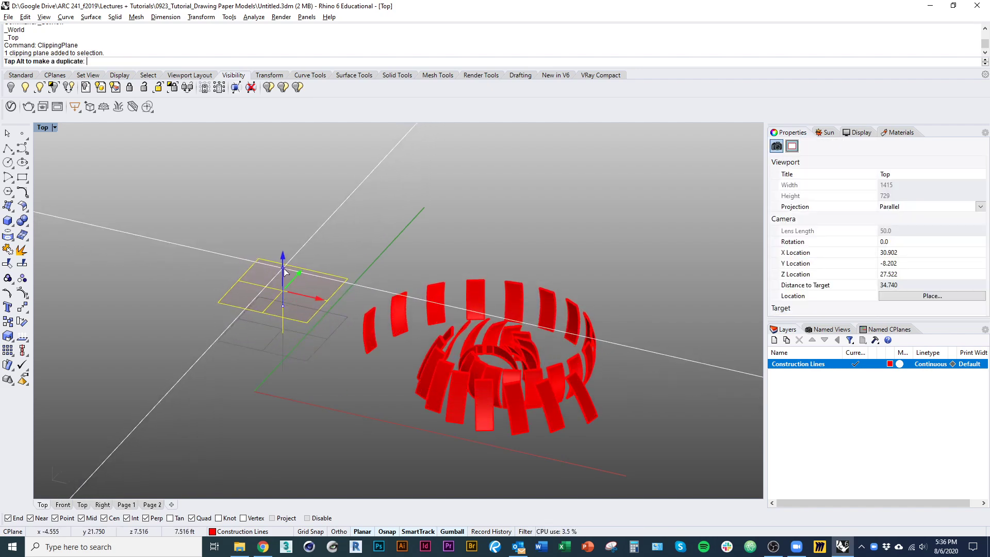
pyautogui.hotkey('ctrl', 'z')
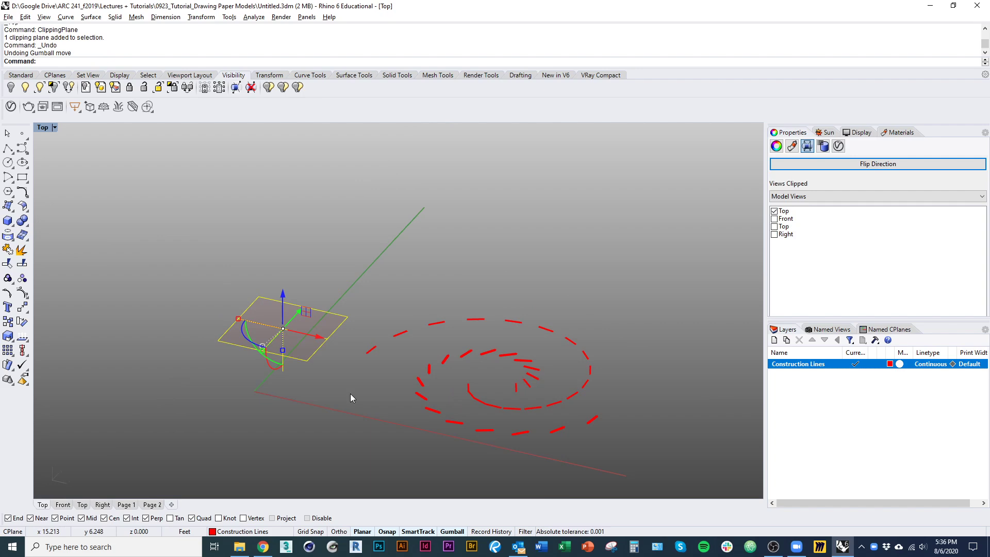
# - Move the clipping plane vertically upward by exactly 4 ft, starting from one of its corners
pyautogui.write('m')
pyautogui.press('Return')
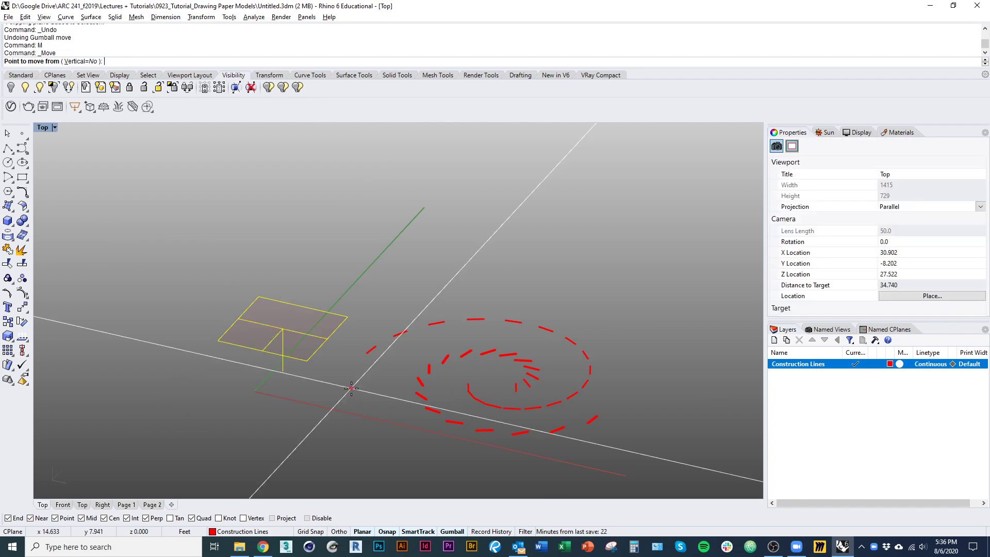
pyautogui.write('v')
pyautogui.press('Return')
pyautogui.click(348, 316)
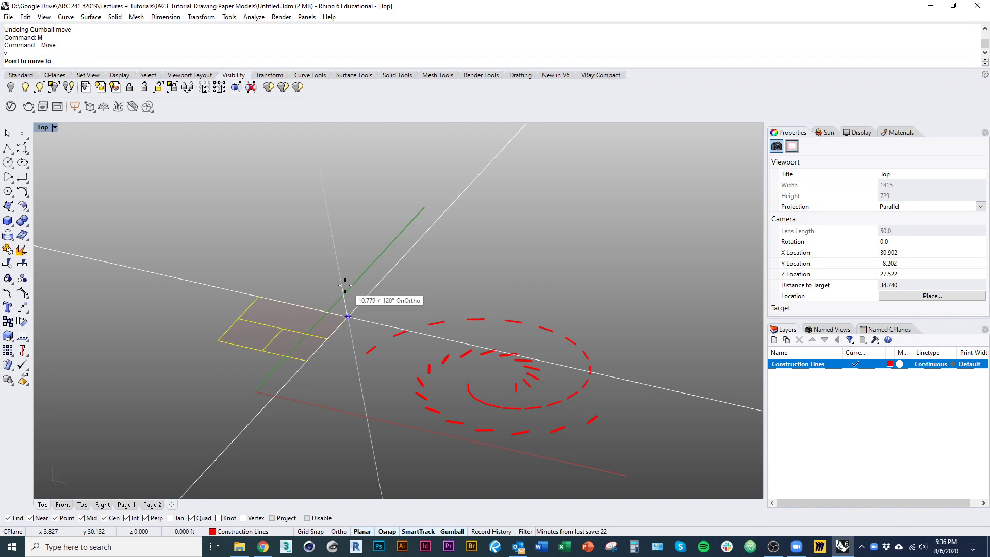
pyautogui.write('4')
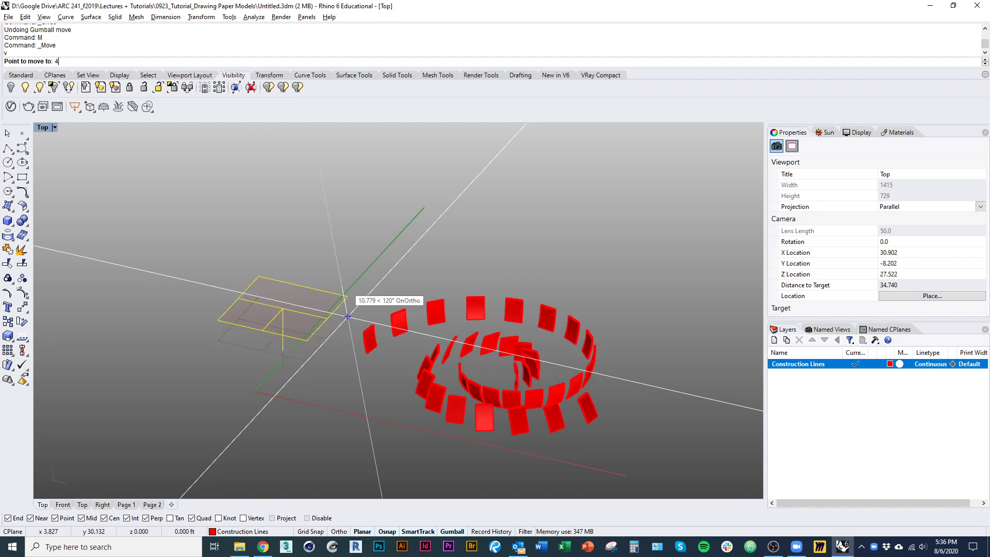
pyautogui.press('Return')
pyautogui.click(345, 286)
# - Nudge the clipping plane slightly higher along its vertical axis and examine the cut strips in 3D
pyautogui.moveTo(425, 246); pyautogui.dragTo(202, 306, button='right')
pyautogui.click(202, 307)
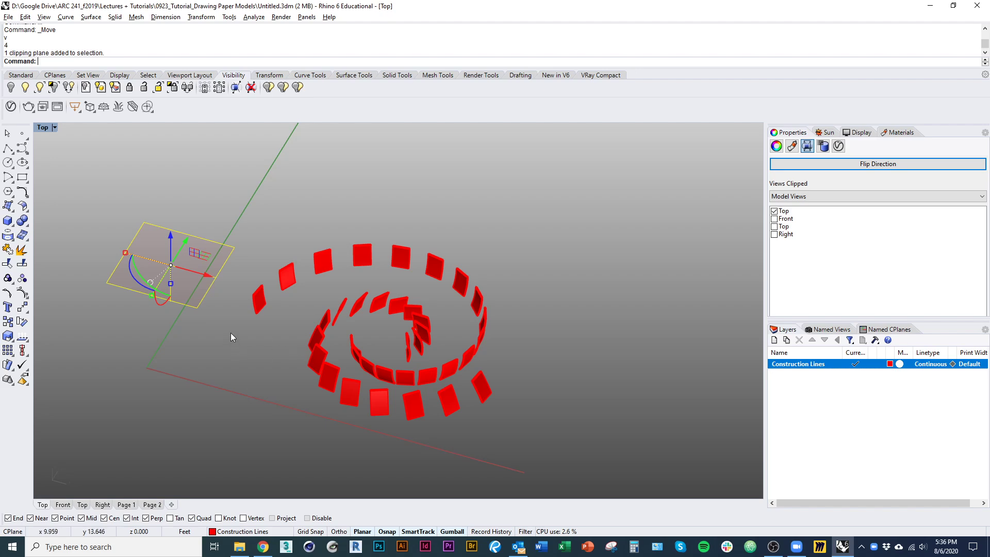
pyautogui.moveTo(170, 253); pyautogui.dragTo(192, 246)
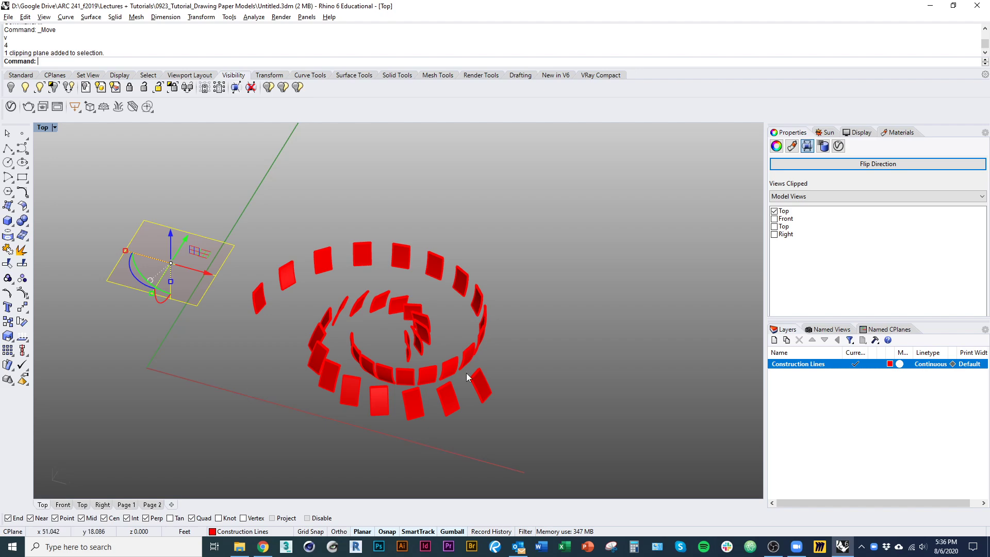
pyautogui.moveTo(635, 330); pyautogui.dragTo(664, 386, button='right')
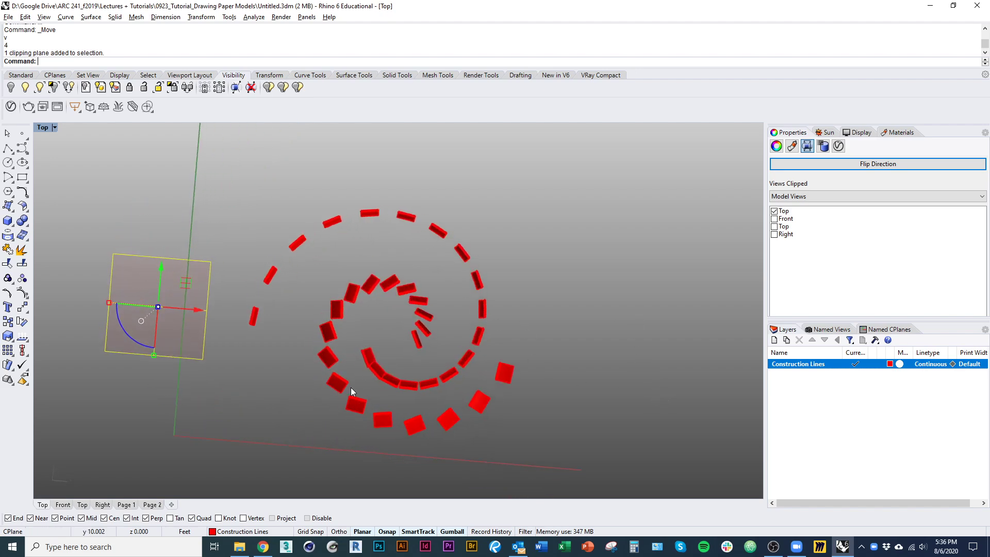
pyautogui.keyDown('shift'); pyautogui.moveTo(513, 444); pyautogui.dragTo(503, 401, button='right'); pyautogui.keyUp('shift')
pyautogui.keyDown('shift'); pyautogui.moveTo(192, 367); pyautogui.dragTo(177, 385, button='right'); pyautogui.keyUp('shift')
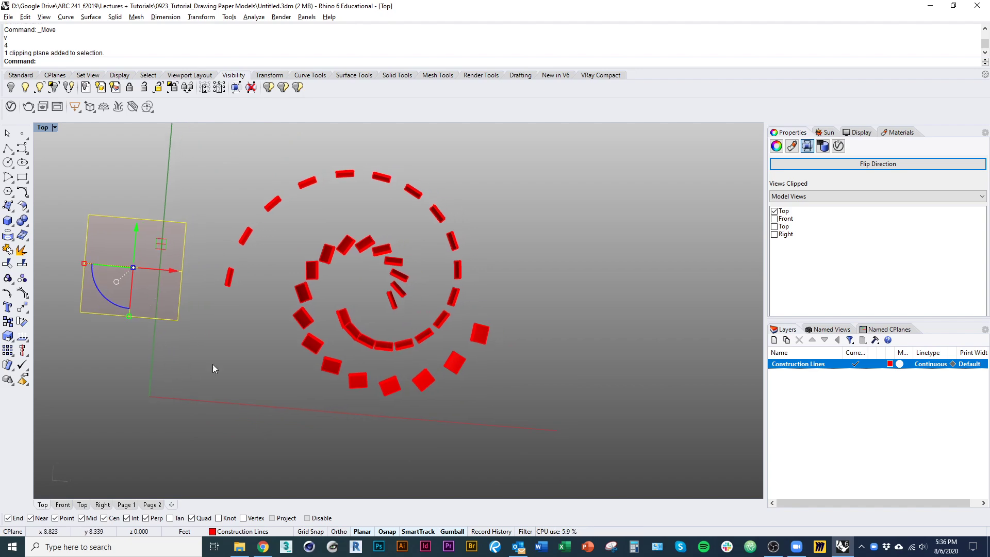
pyautogui.moveTo(243, 391); pyautogui.dragTo(258, 372, button='right')
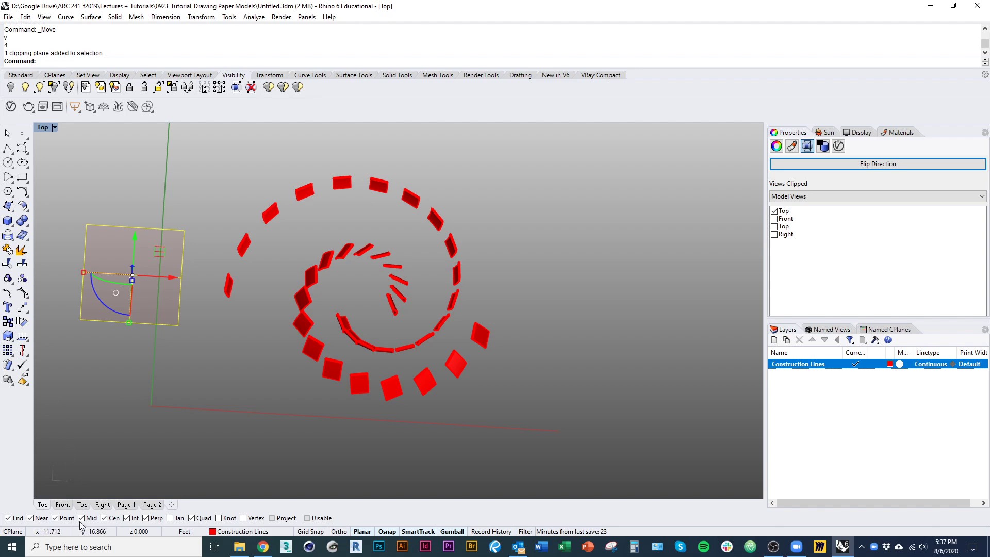
# - Display the whole model at an angle in the Front viewport and make the clipping plane cut that view too
pyautogui.click(66, 508)
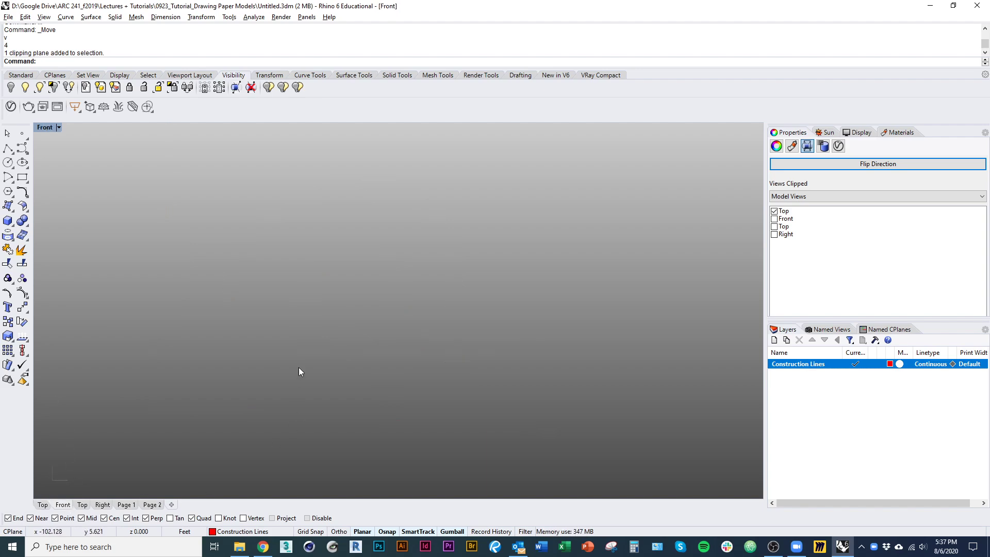
pyautogui.scroll(-10, 319, 419)
pyautogui.moveTo(413, 418); pyautogui.dragTo(356, 440, button='right')
pyautogui.scroll(15, 384, 339)
pyautogui.keyDown('ctrl'); pyautogui.keyDown('shift'); pyautogui.moveTo(374, 268); pyautogui.dragTo(443, 318, button='right'); pyautogui.keyUp('shift'); pyautogui.keyUp('ctrl')
pyautogui.scroll(-4, 351, 344)
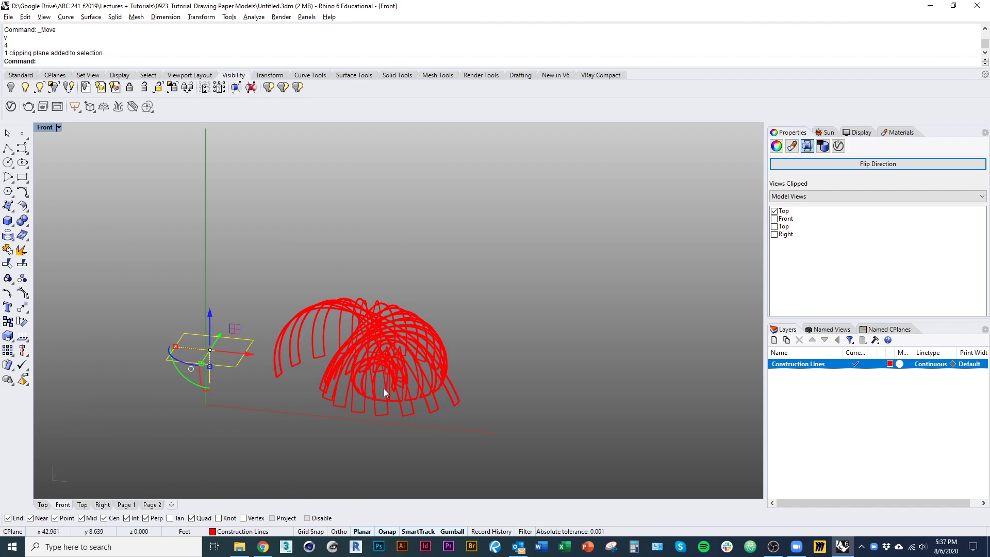
pyautogui.moveTo(384, 389); pyautogui.dragTo(397, 368, button='right')
pyautogui.click(225, 370)
pyautogui.click(242, 348)
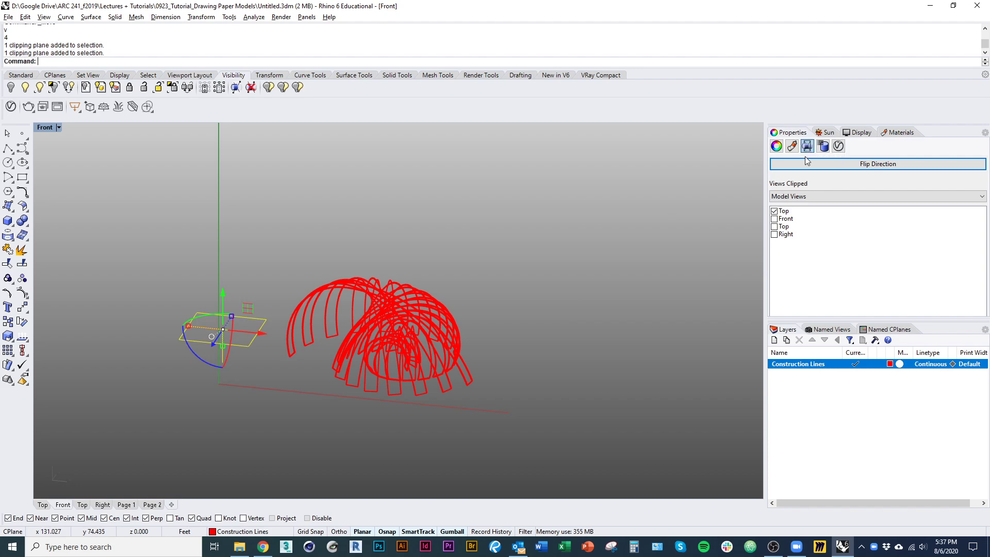
pyautogui.click(774, 219)
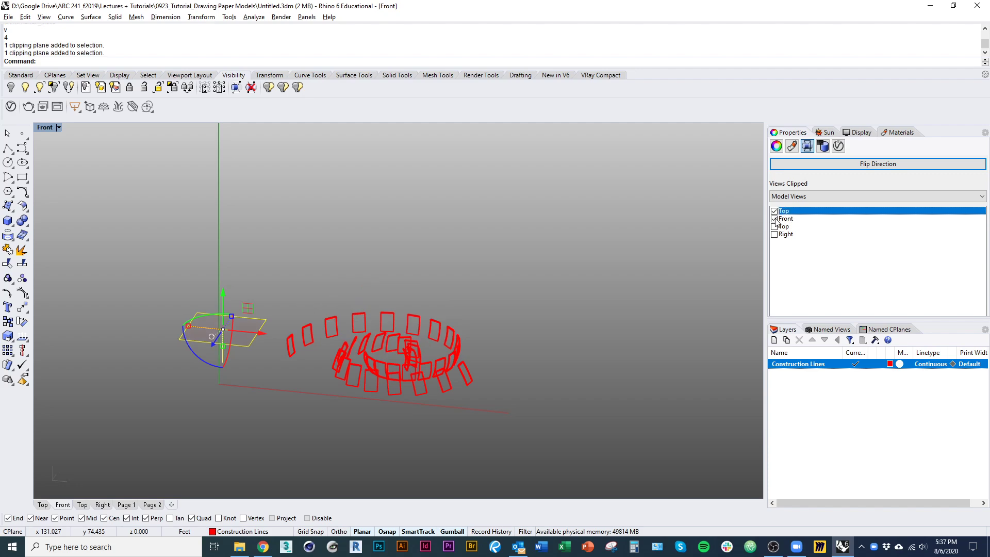
# - Restrict the clipping plane to the Right view only, disabling it for Front and both Top views
pyautogui.click(774, 218)
pyautogui.click(774, 226)
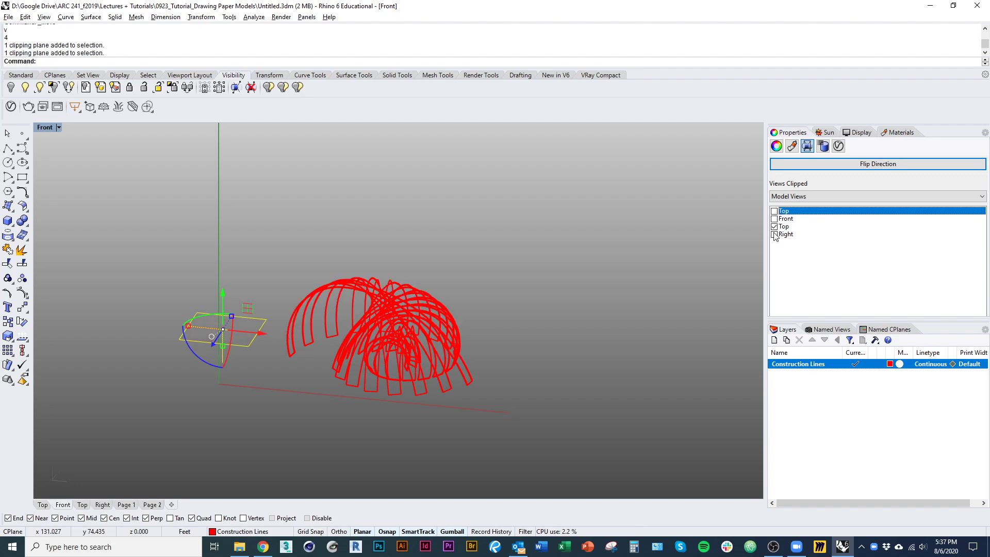
pyautogui.click(774, 234)
pyautogui.click(774, 226)
# - Check the Right viewport, deselect the clipping plane and return to the first Top viewport to examine the model there
pyautogui.click(102, 505)
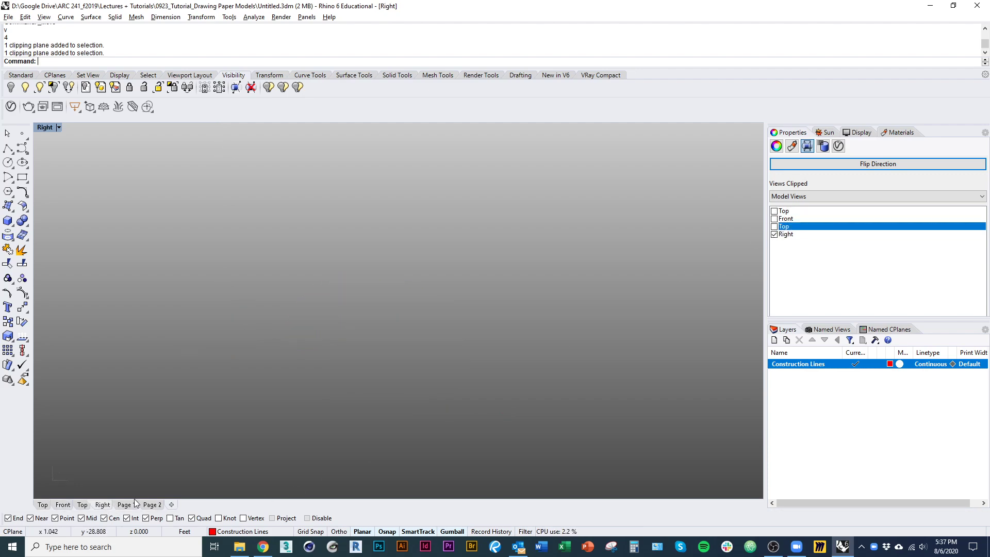
pyautogui.keyDown('ctrl'); pyautogui.moveTo(385, 295); pyautogui.dragTo(385, 393, button='right'); pyautogui.keyUp('ctrl')
pyautogui.moveTo(312, 327); pyautogui.dragTo(395, 299, button='right')
pyautogui.keyDown('ctrl'); pyautogui.moveTo(272, 264); pyautogui.dragTo(288, 200, button='right'); pyautogui.keyUp('ctrl')
pyautogui.press('Escape')
pyautogui.click(42, 505)
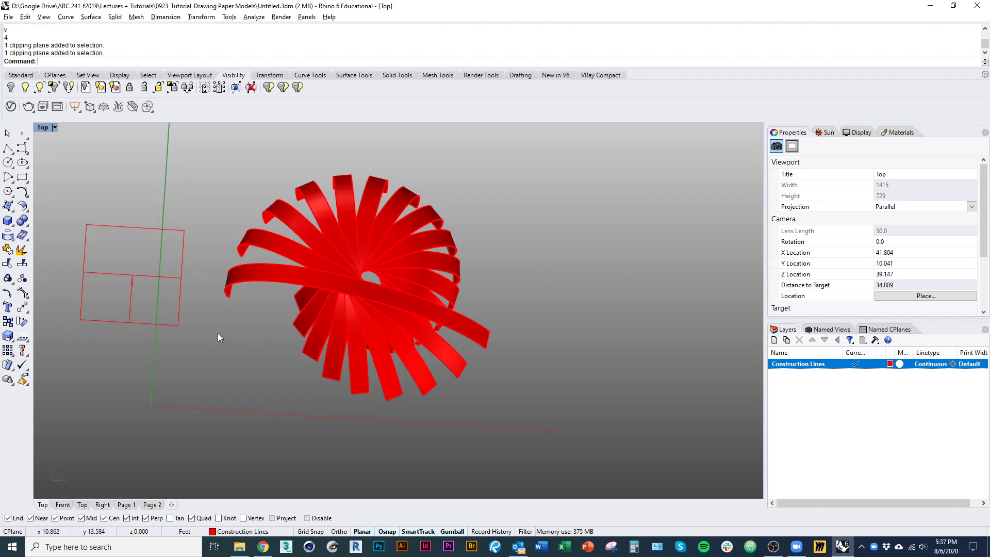
# - Switch the clipping plane from clipping the Right view to clipping only the first Top view, and deselect it
pyautogui.click(177, 325)
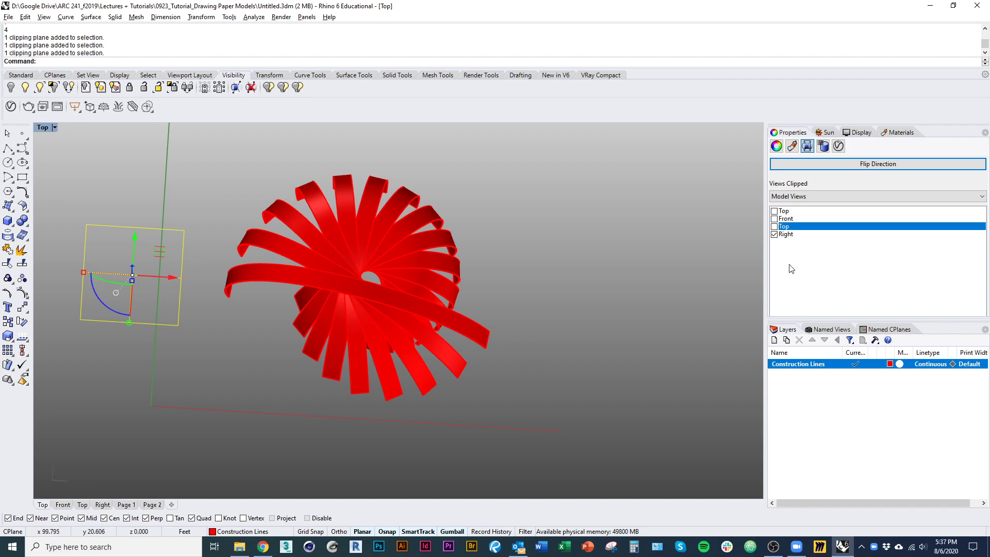
pyautogui.click(776, 235)
pyautogui.moveTo(224, 391); pyautogui.dragTo(263, 384, button='right')
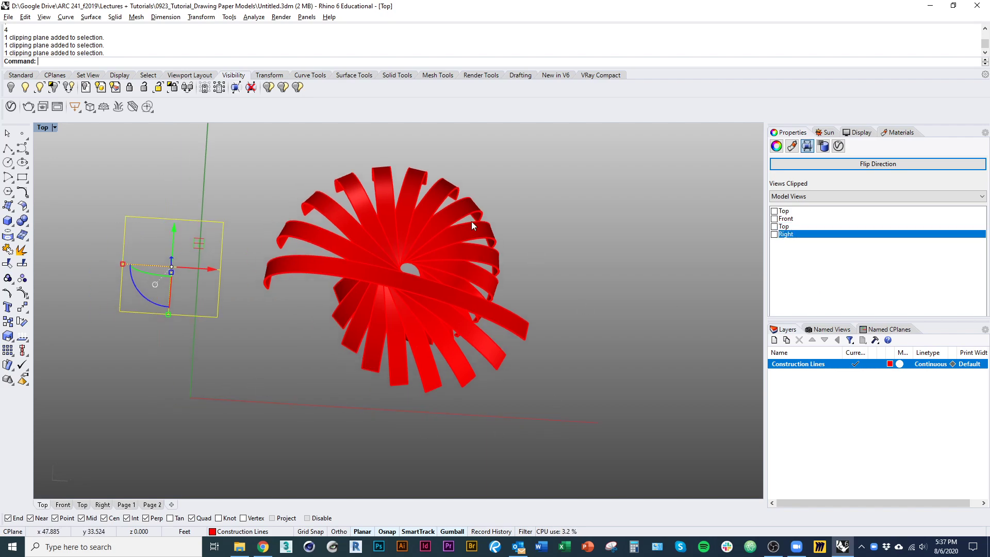
pyautogui.click(773, 211)
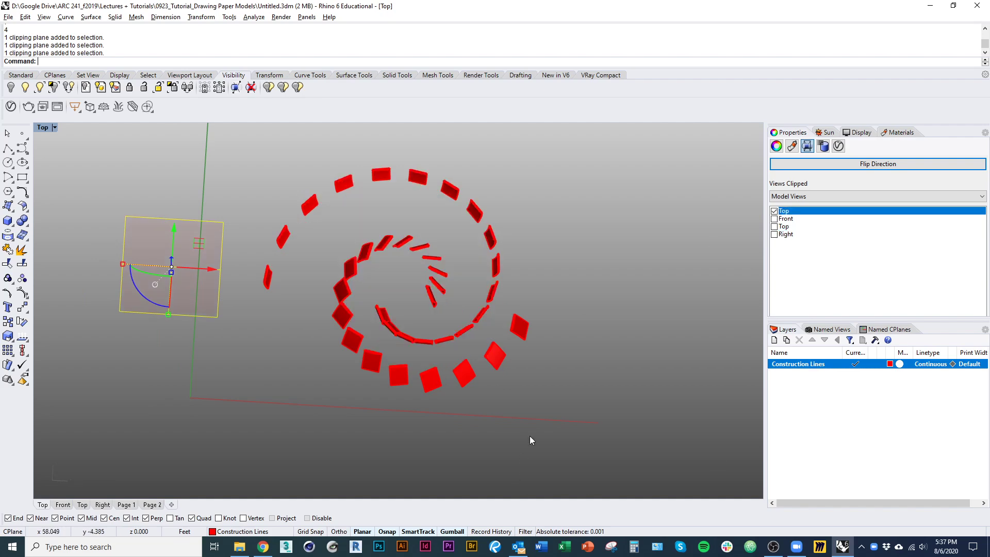
pyautogui.moveTo(555, 347); pyautogui.dragTo(530, 353, button='right')
pyautogui.click(238, 377)
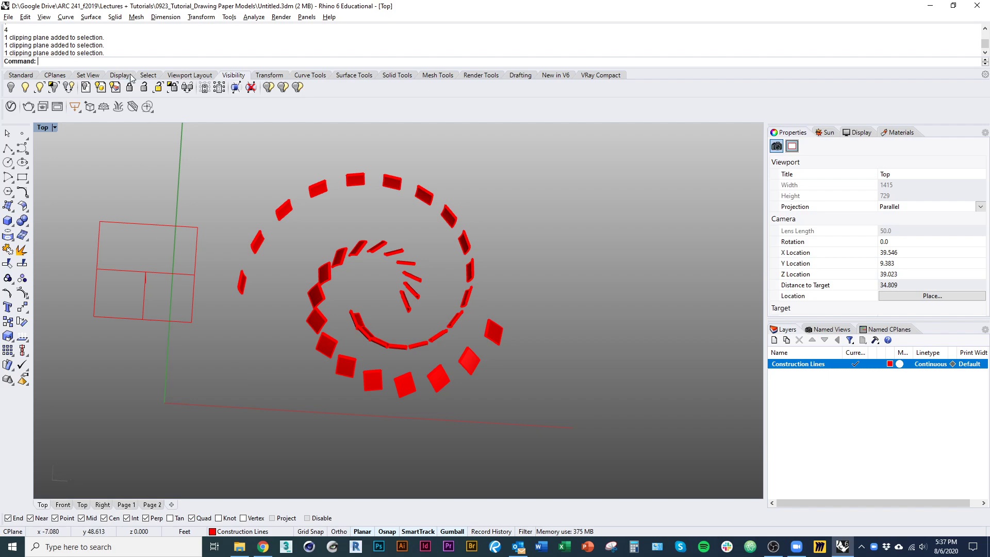
# - Set the tilted Top viewport back to the standard Top plan view, showing the clipped strips straight from above
pyautogui.click(40, 129)
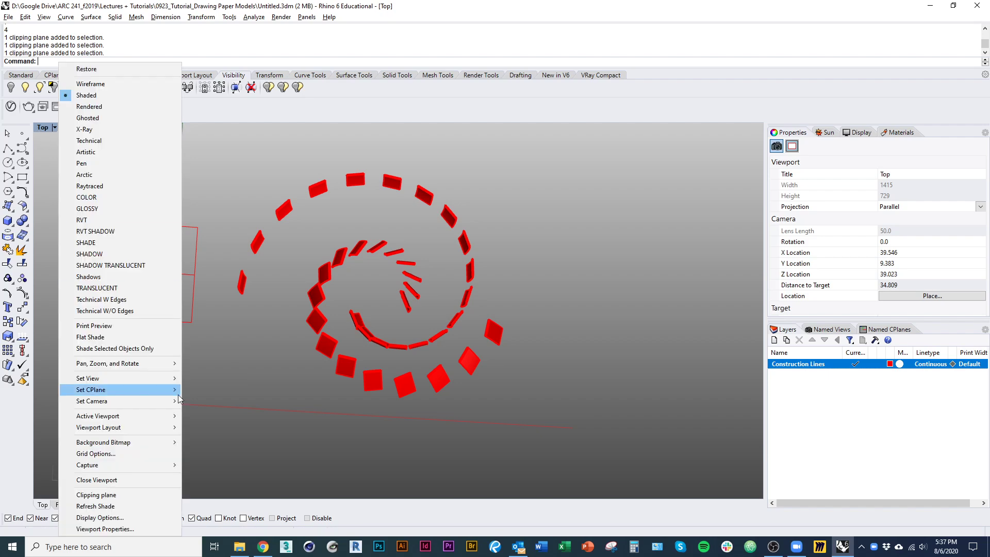
pyautogui.moveTo(180, 378)
pyautogui.click(202, 393)
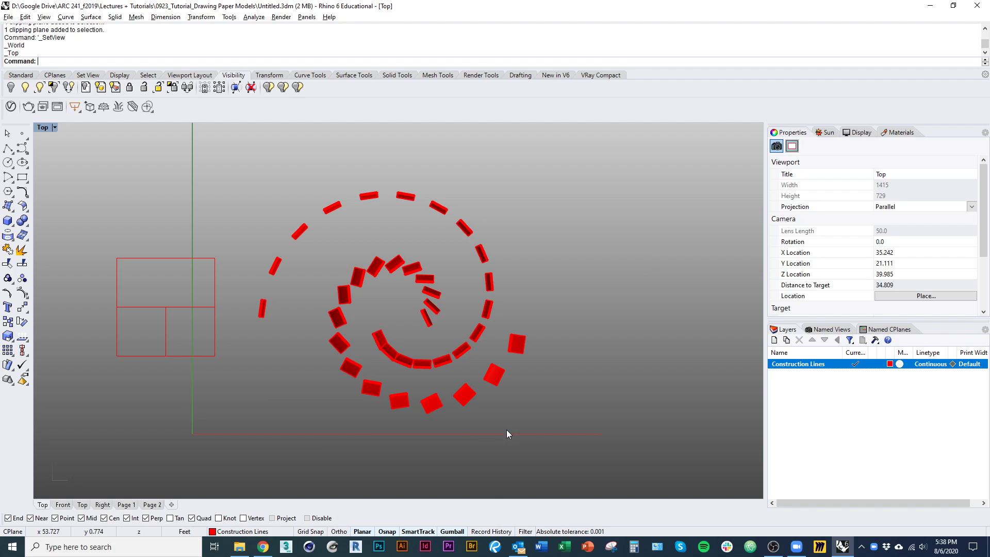
pyautogui.press('Right')
pyautogui.press('Up')
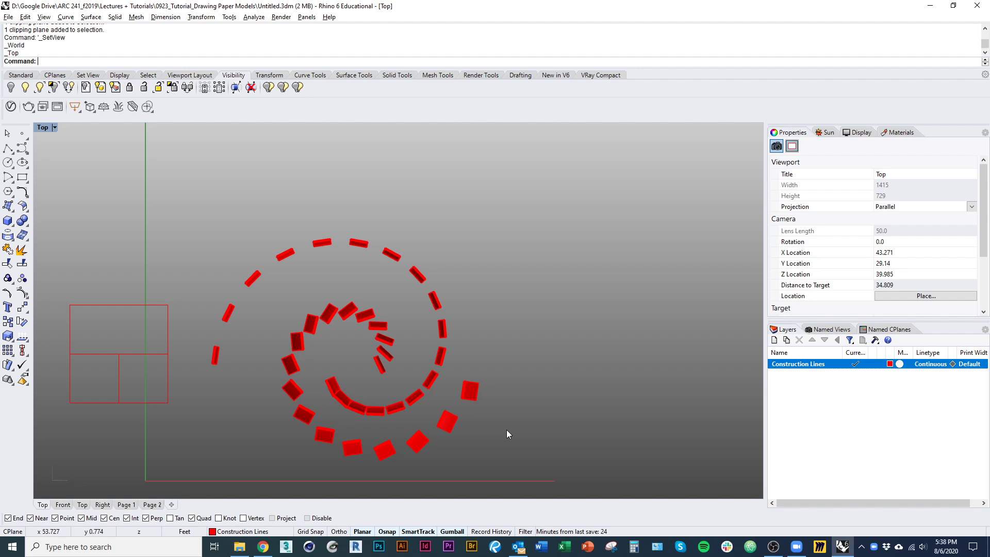
# - Create a Make2D drawing of all the clipped strips from the Top view, maintaining source layers and including clipping plane intersections
pyautogui.write('Make2')
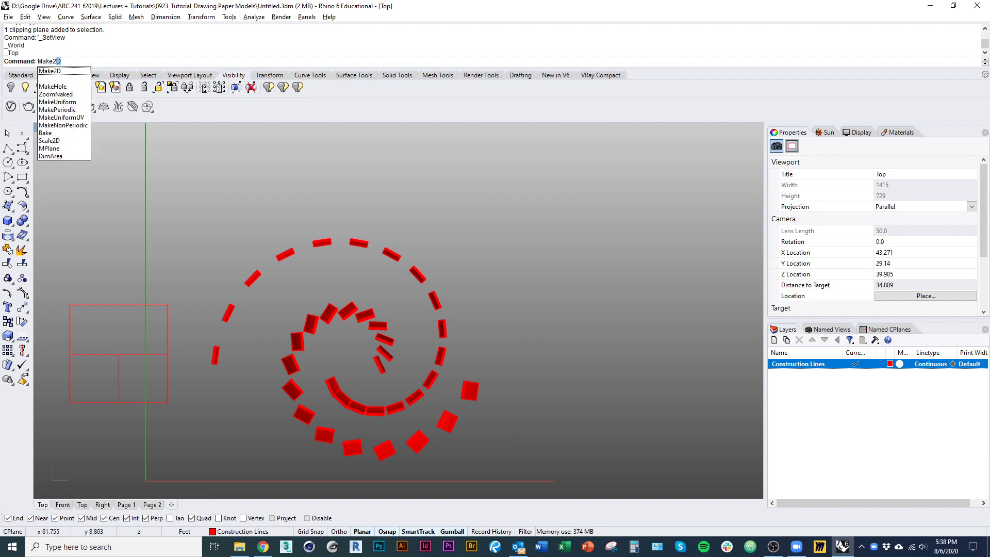
pyautogui.write('D')
pyautogui.press('Return')
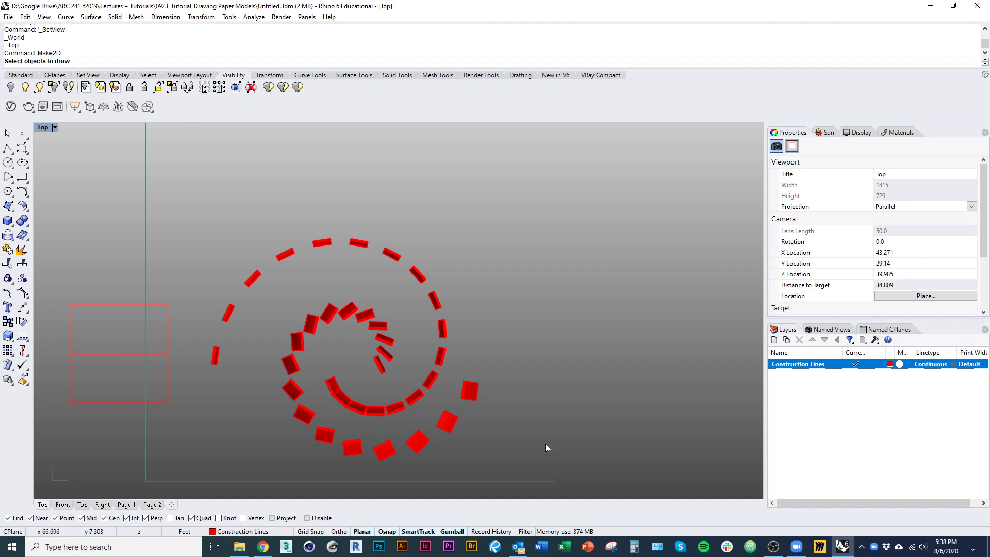
pyautogui.moveTo(227, 258); pyautogui.dragTo(263, 227, button='right')
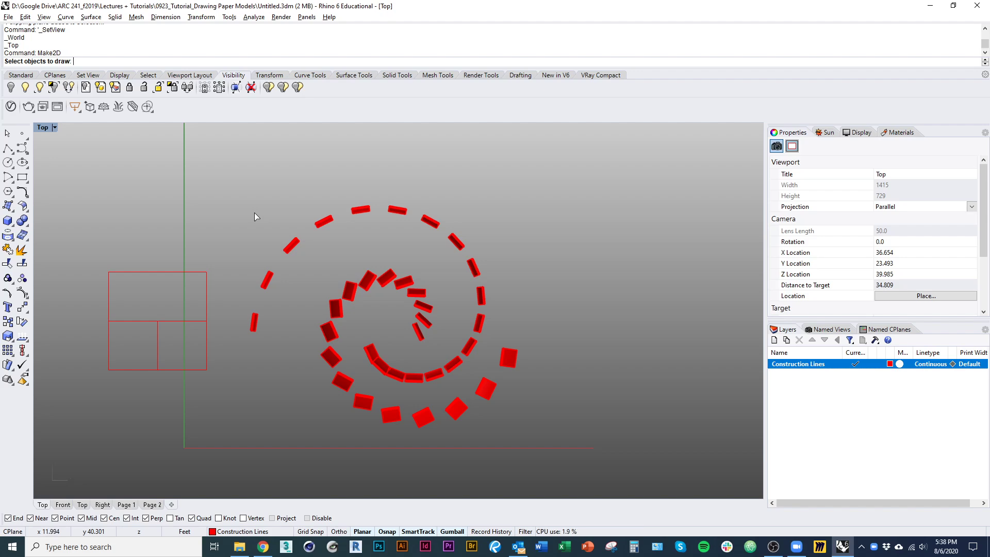
pyautogui.moveTo(223, 155); pyautogui.dragTo(579, 486)
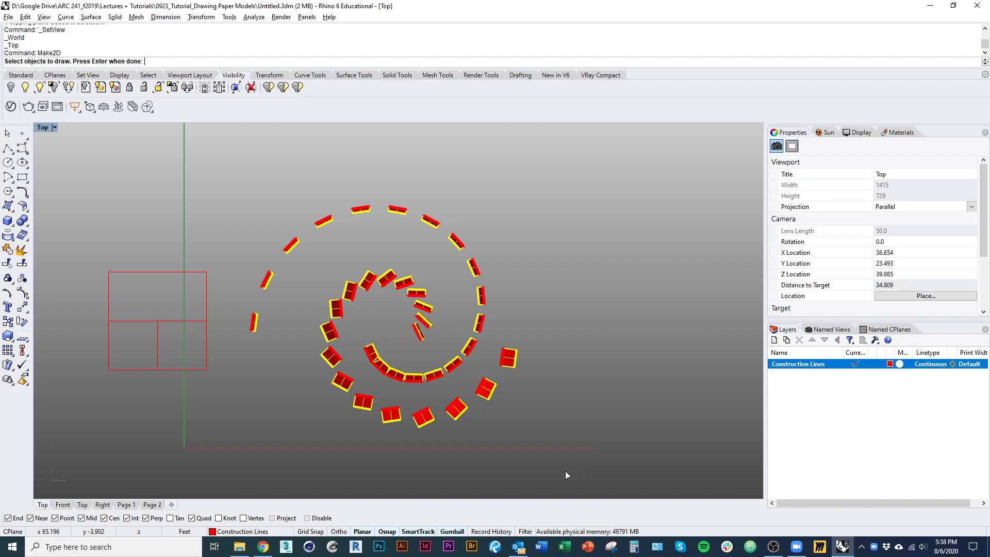
pyautogui.press('Return')
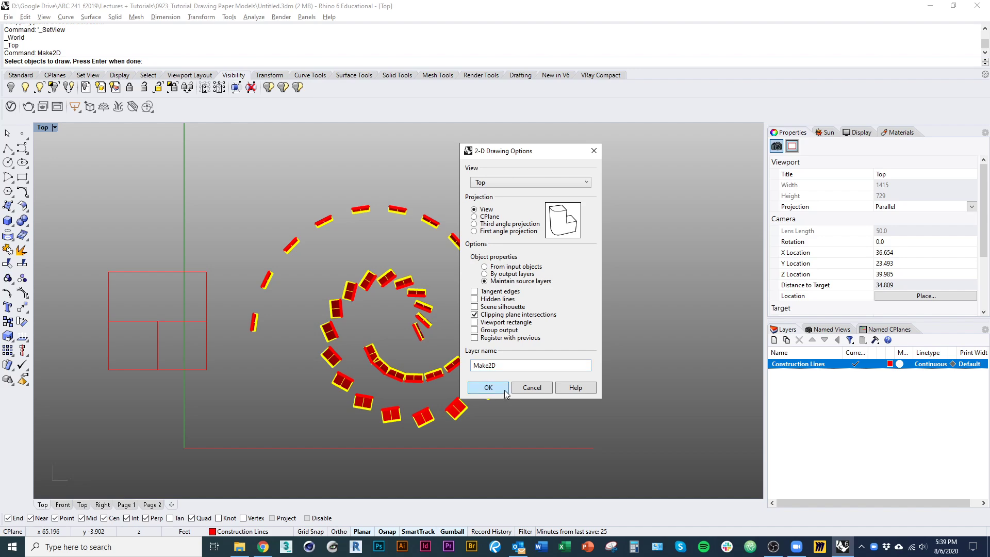
pyautogui.click(488, 388)
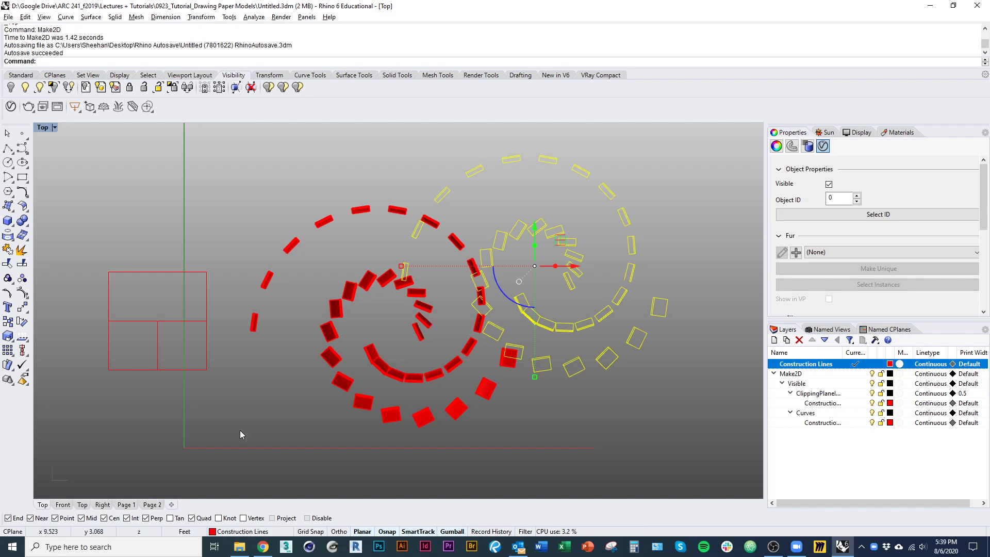
# - Move the new 2D linework along the X axis until it sits clear of the 3D model
pyautogui.scroll(-4, 240, 430)
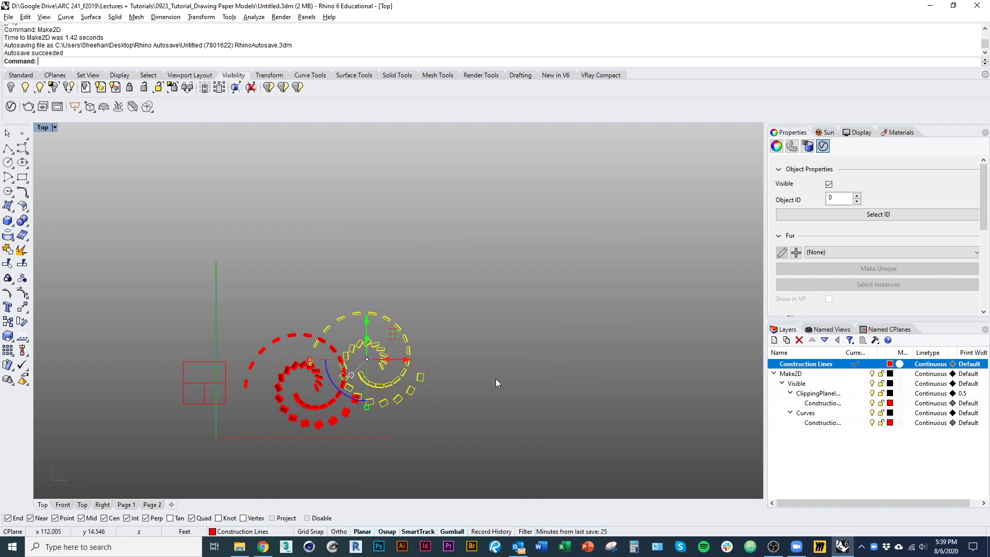
pyautogui.moveTo(461, 416); pyautogui.dragTo(345, 427, button='right')
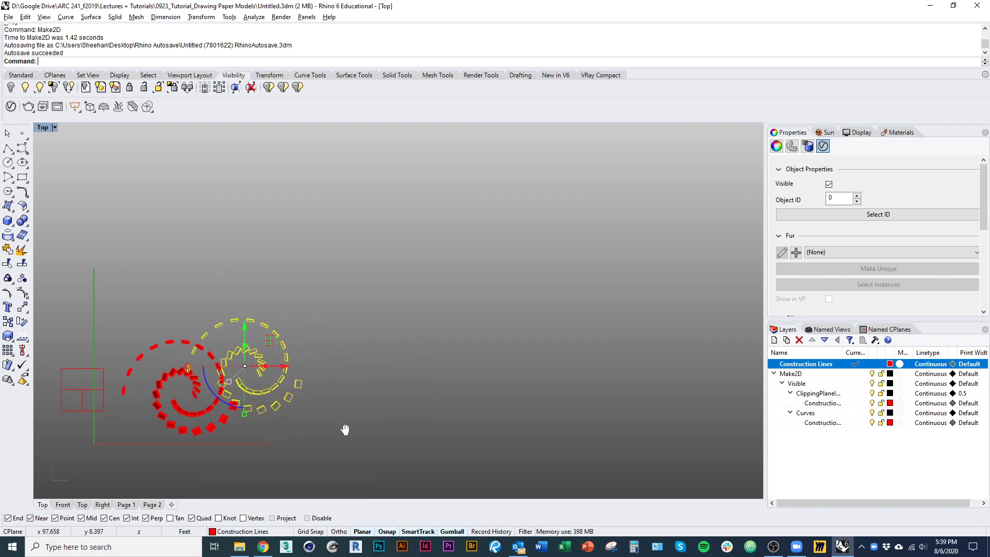
pyautogui.moveTo(277, 367); pyautogui.dragTo(429, 387)
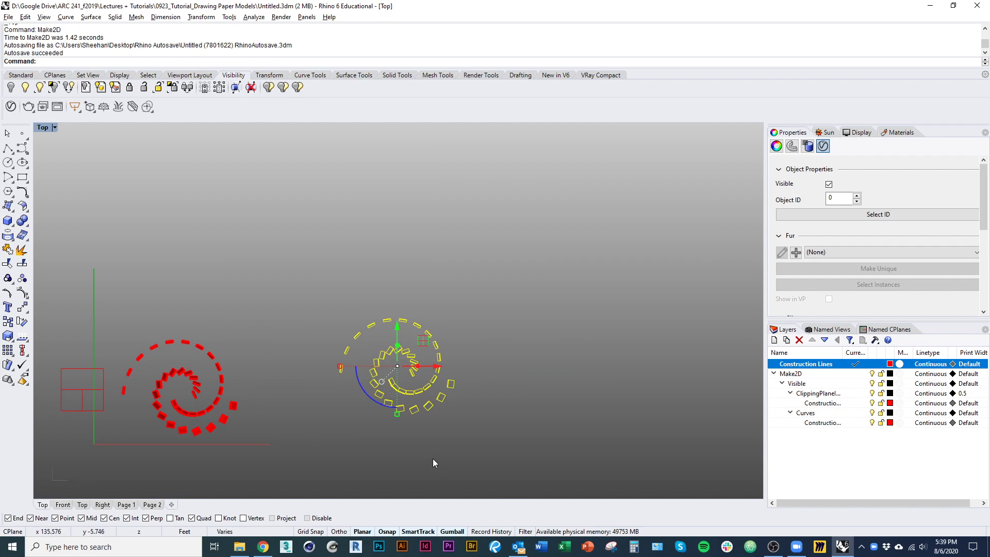
pyautogui.moveTo(460, 433); pyautogui.dragTo(382, 409, button='right')
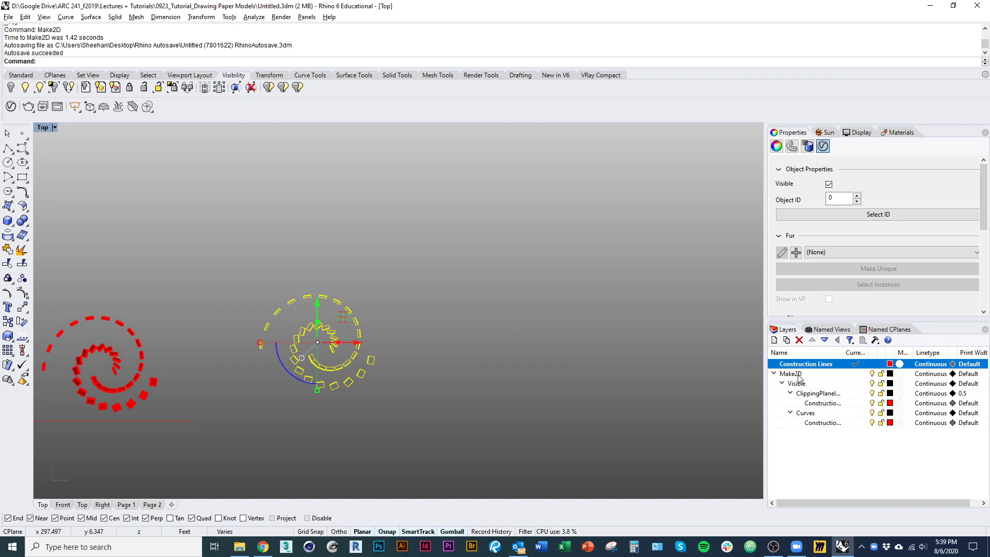
# - Highlight the Make2D layer, deselect the linework, and widen the layer name column until the full sublayer names are readable
pyautogui.press('Down')
pyautogui.press('Down')
pyautogui.press('Down')
pyautogui.press('Down')
pyautogui.press('Down')
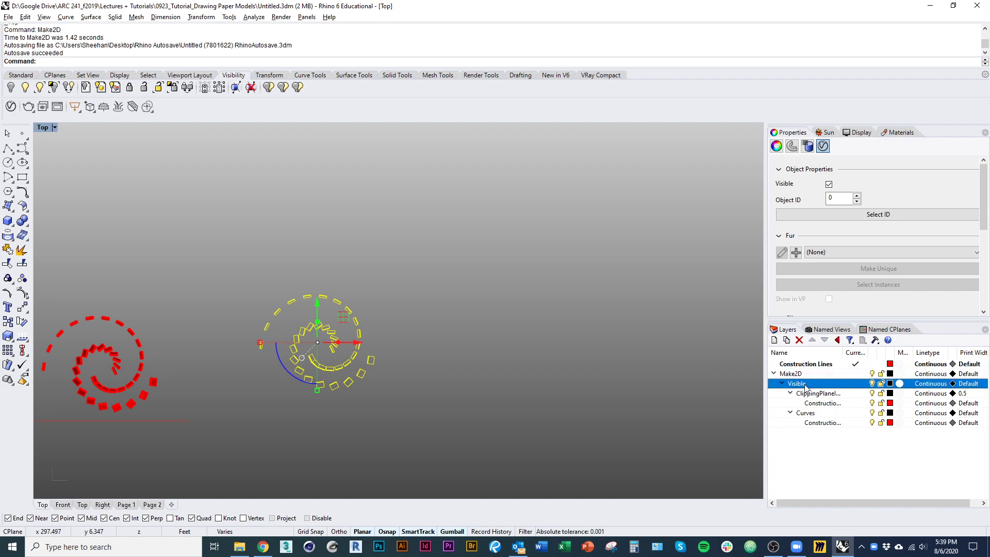
pyautogui.click(789, 374)
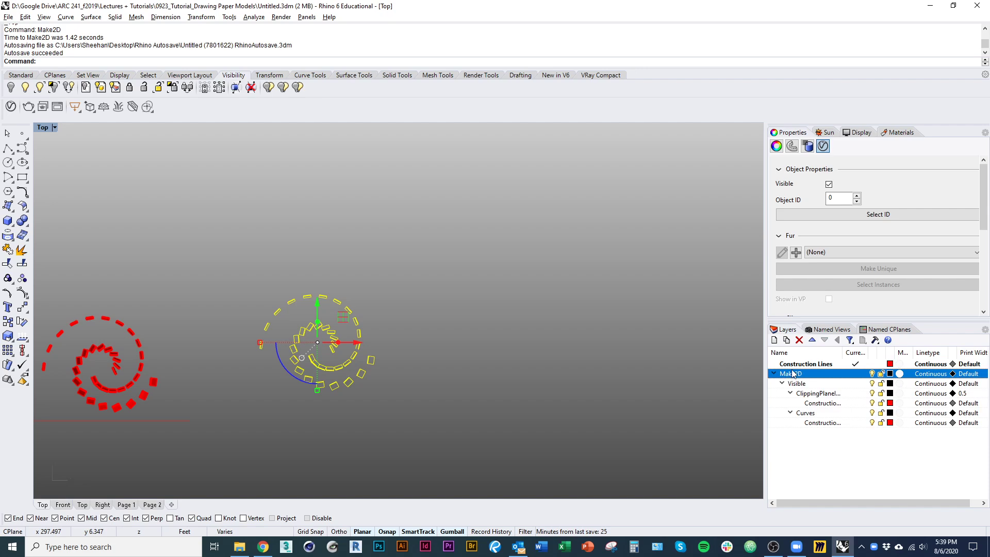
pyautogui.click(432, 410)
pyautogui.scroll(5, 380, 372)
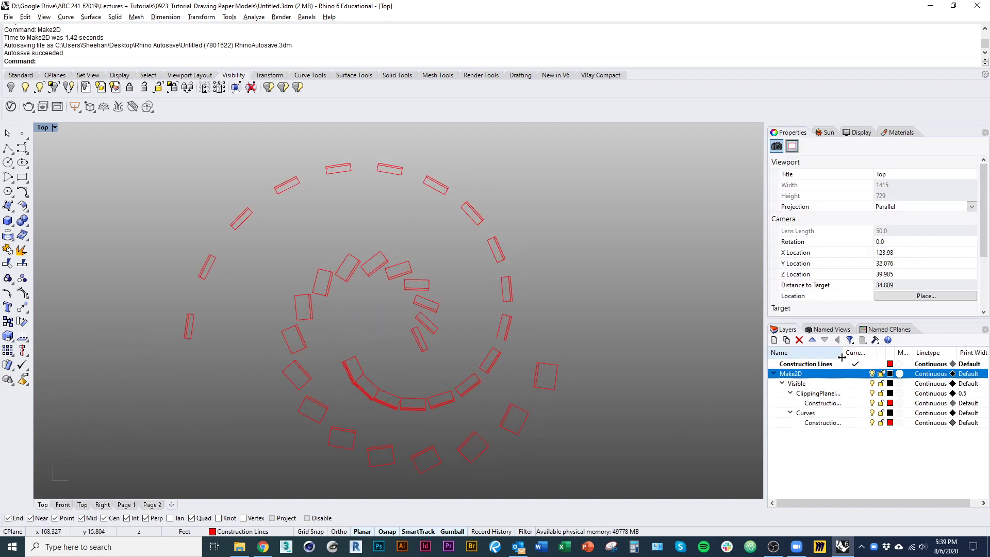
pyautogui.moveTo(842, 352); pyautogui.dragTo(877, 402)
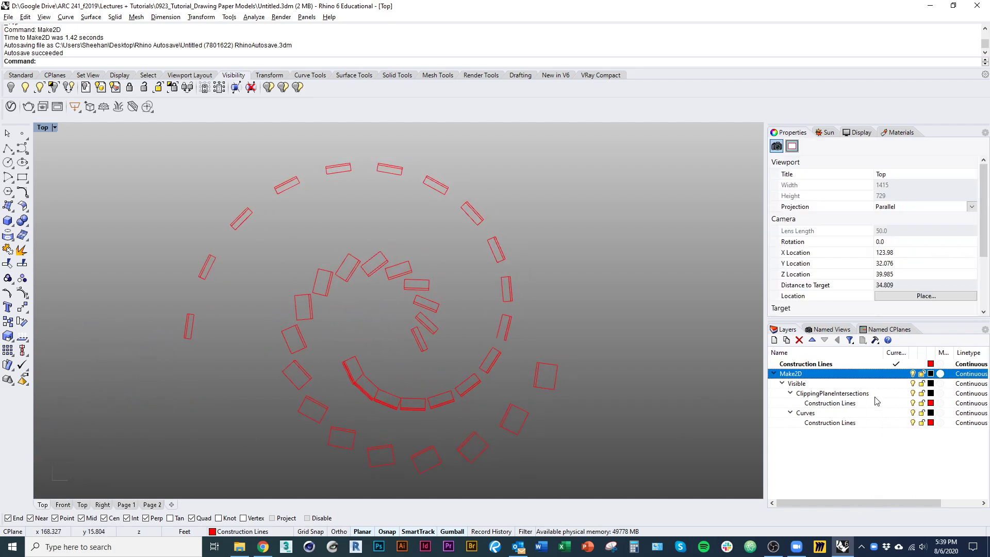
# - Select all curves on the Construction Lines sublayer under ClippingPlaneIntersections to identify the cut lines, and clear the selection
pyautogui.rightClick(835, 403)
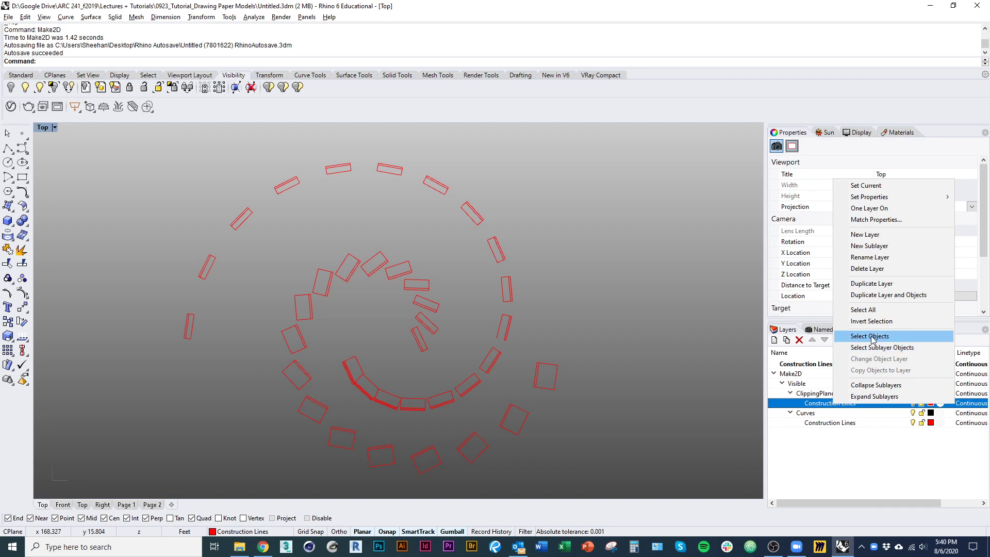
pyautogui.click(871, 336)
pyautogui.moveTo(640, 443); pyautogui.dragTo(673, 418, button='right')
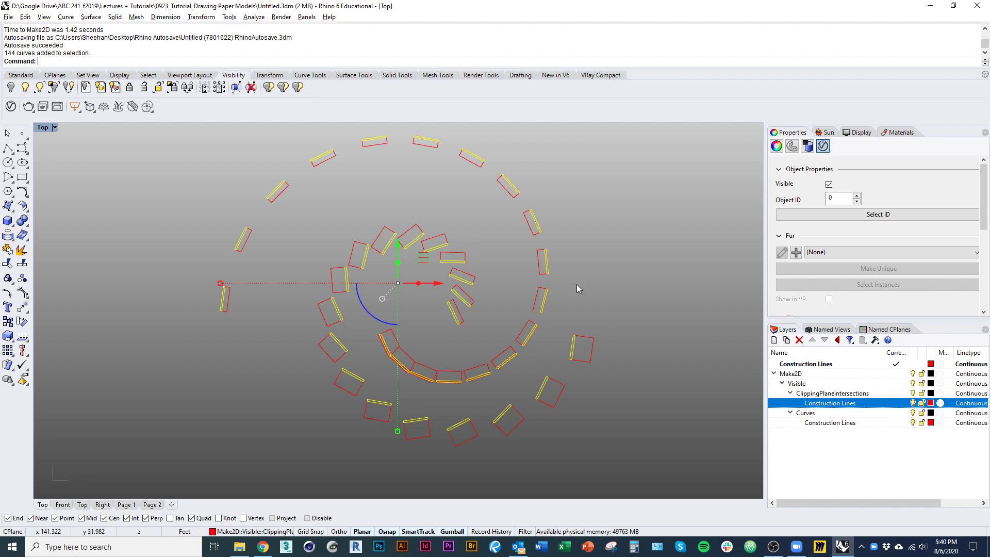
pyautogui.click(528, 282)
# - Examine the 2D plan linework up close for missing edges and compare it with the clipped 3D model
pyautogui.moveTo(502, 335); pyautogui.dragTo(707, 286, button='right')
pyautogui.scroll(-2, 521, 336)
pyautogui.moveTo(521, 336); pyautogui.dragTo(414, 363, button='right')
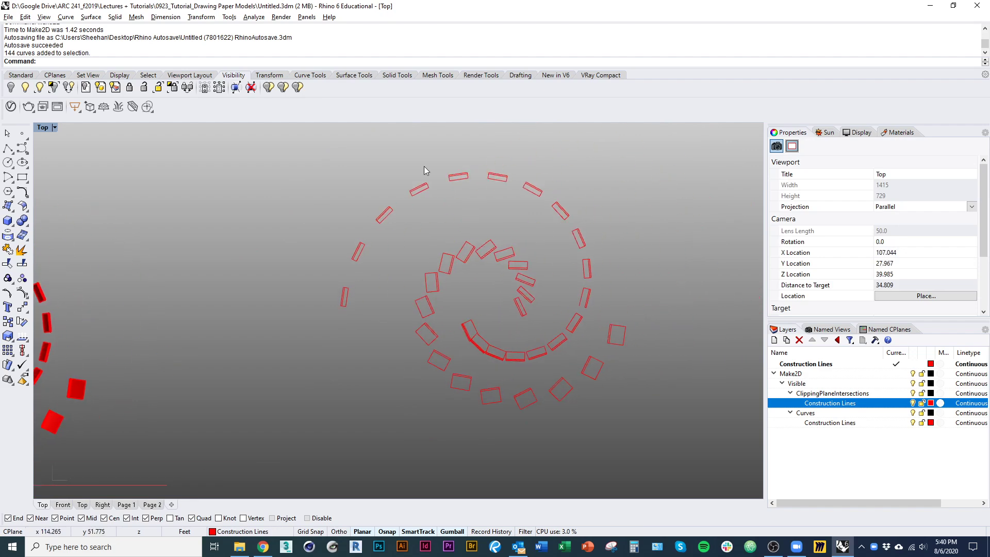
pyautogui.scroll(5, 596, 214)
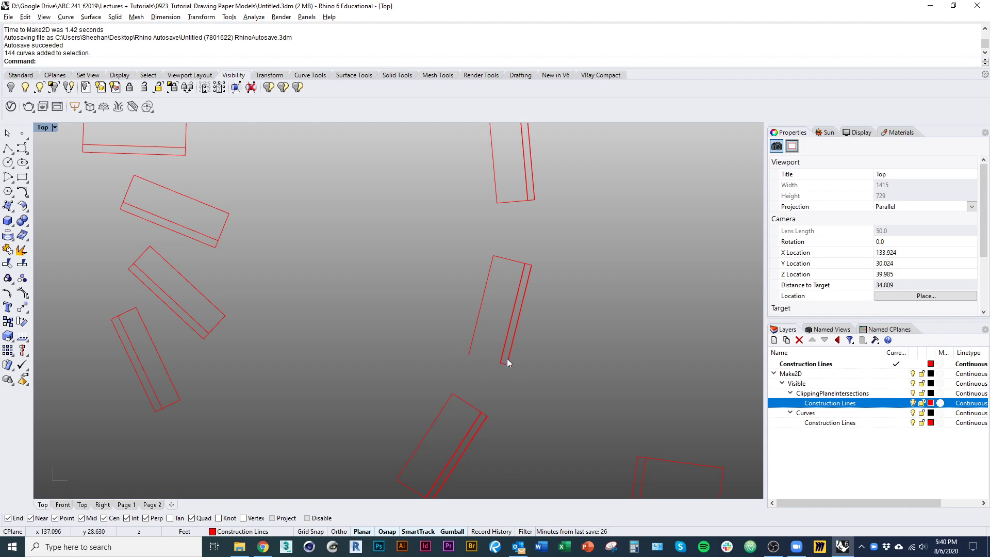
pyautogui.scroll(-5, 523, 349)
pyautogui.scroll(-5, 338, 349)
pyautogui.moveTo(338, 349); pyautogui.dragTo(512, 352, button='right')
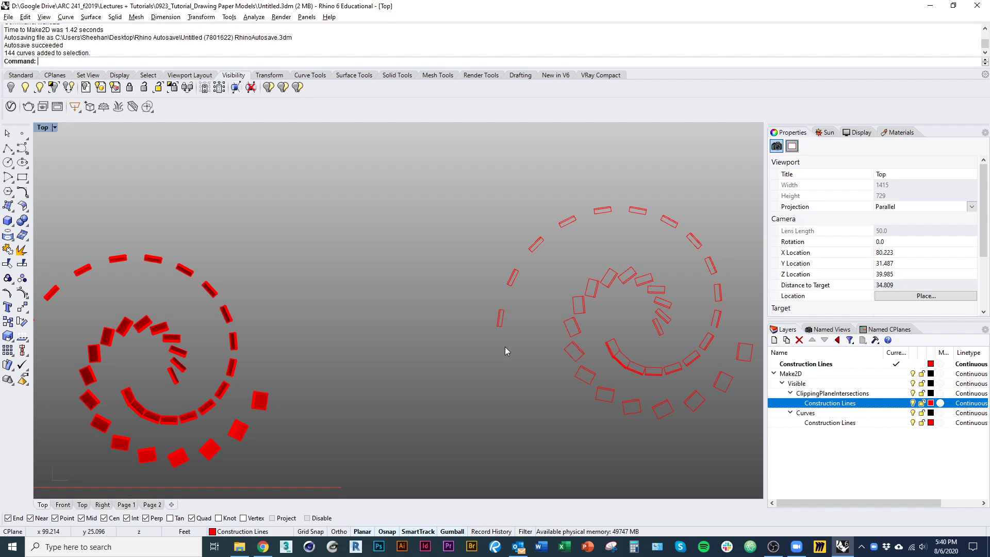
pyautogui.moveTo(462, 413); pyautogui.dragTo(487, 392, button='right')
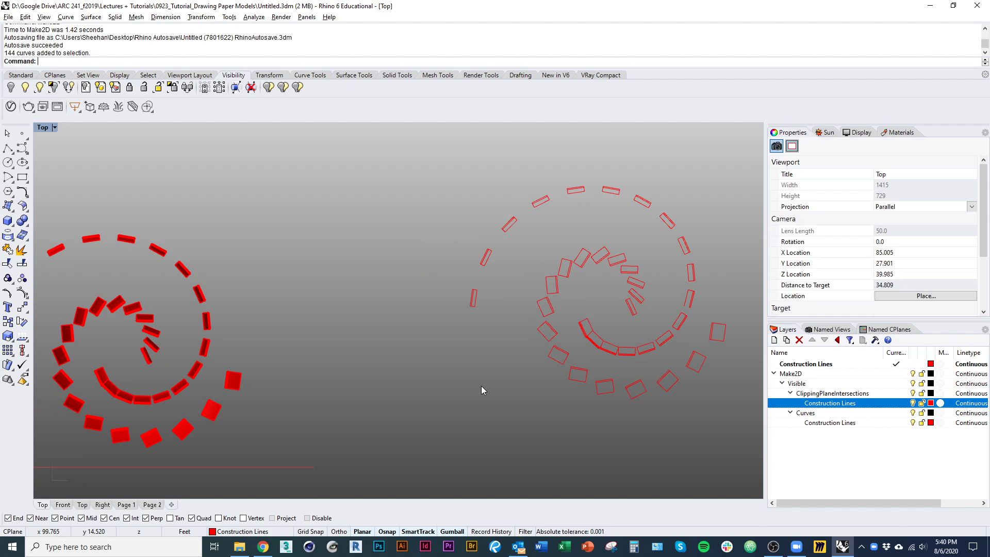
# - Change the model units to inches, scaling the model by 12, and bring the enlarged geometry back into view
pyautogui.write('units')
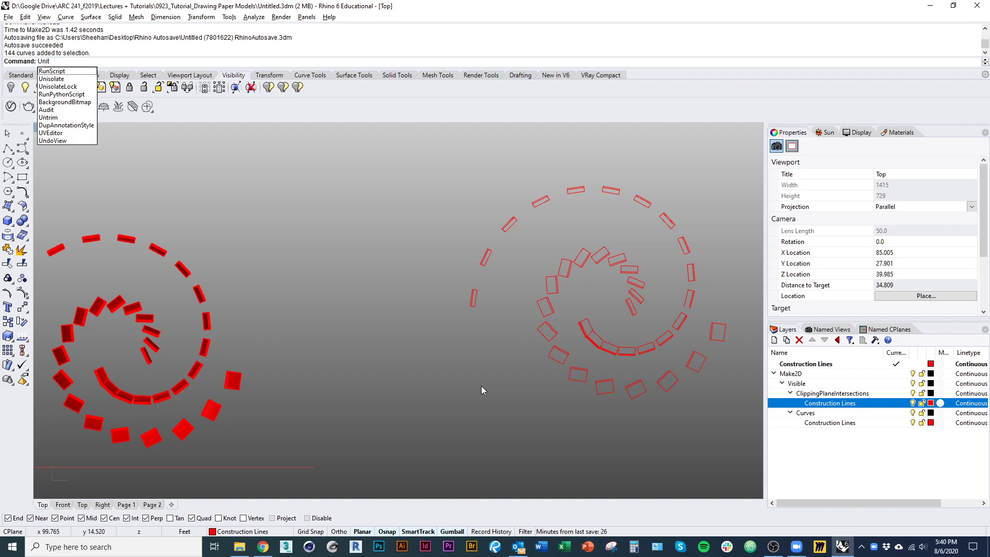
pyautogui.press('Return')
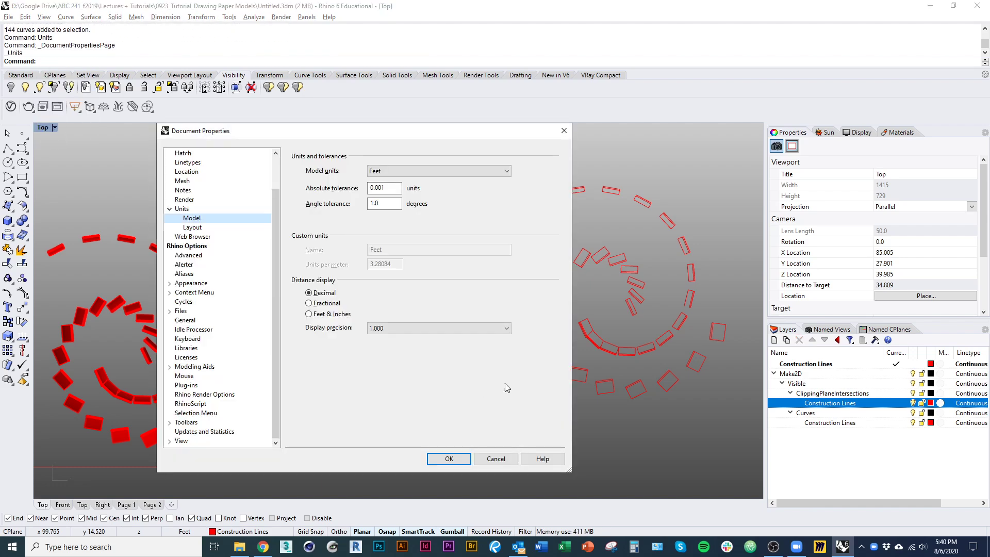
pyautogui.click(411, 174)
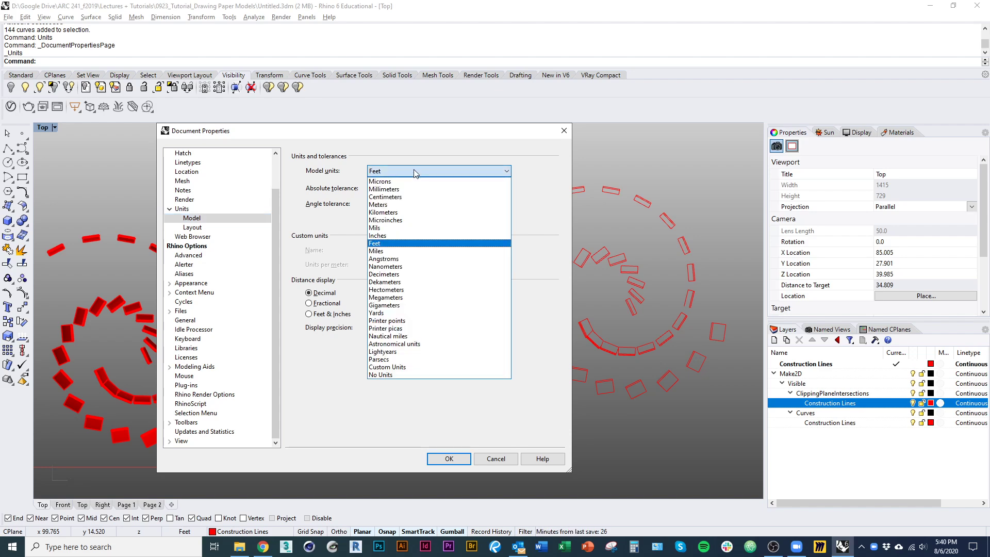
pyautogui.click(403, 236)
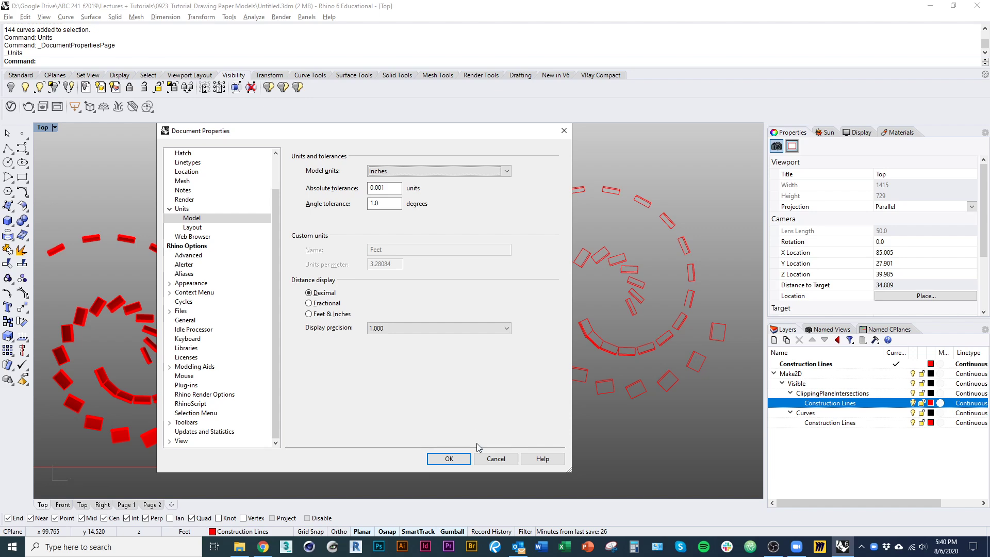
pyautogui.click(457, 460)
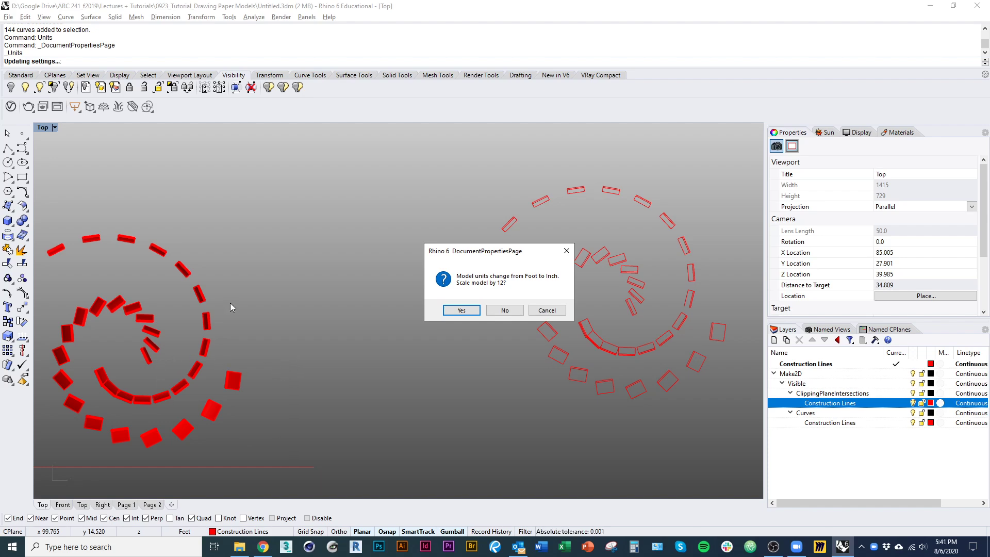
pyautogui.click(462, 311)
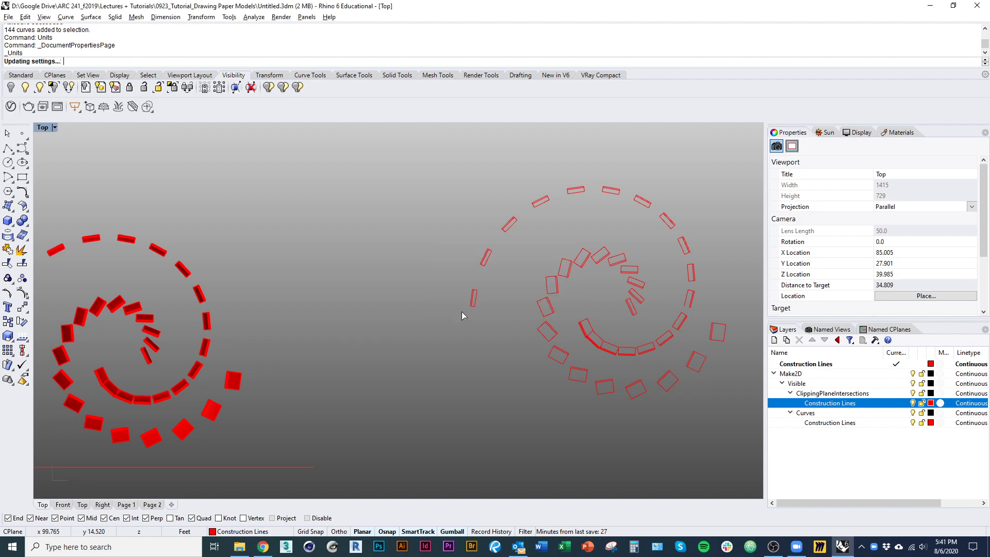
pyautogui.scroll(-6, 257, 379)
pyautogui.scroll(-5, 253, 366)
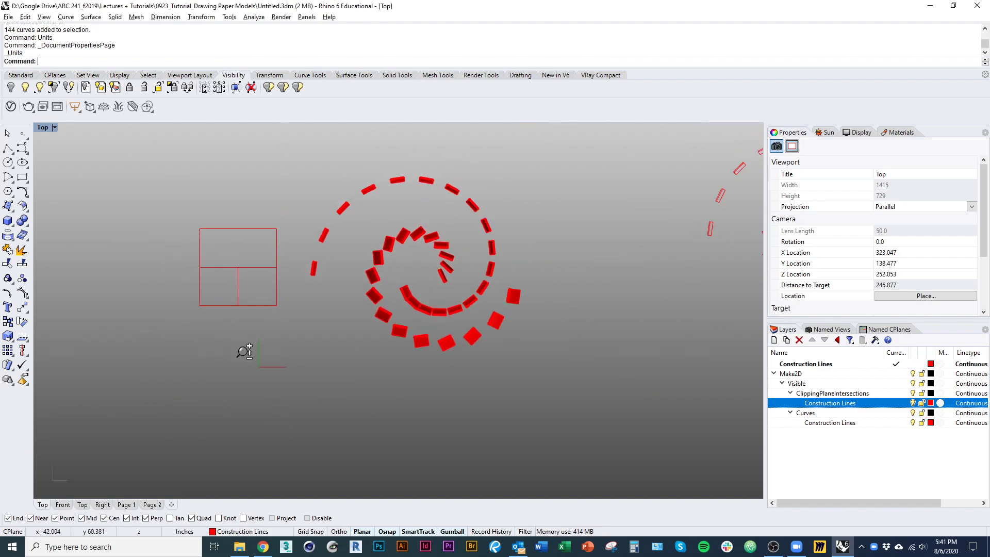
pyautogui.scroll(2, 423, 313)
pyautogui.scroll(2, 428, 325)
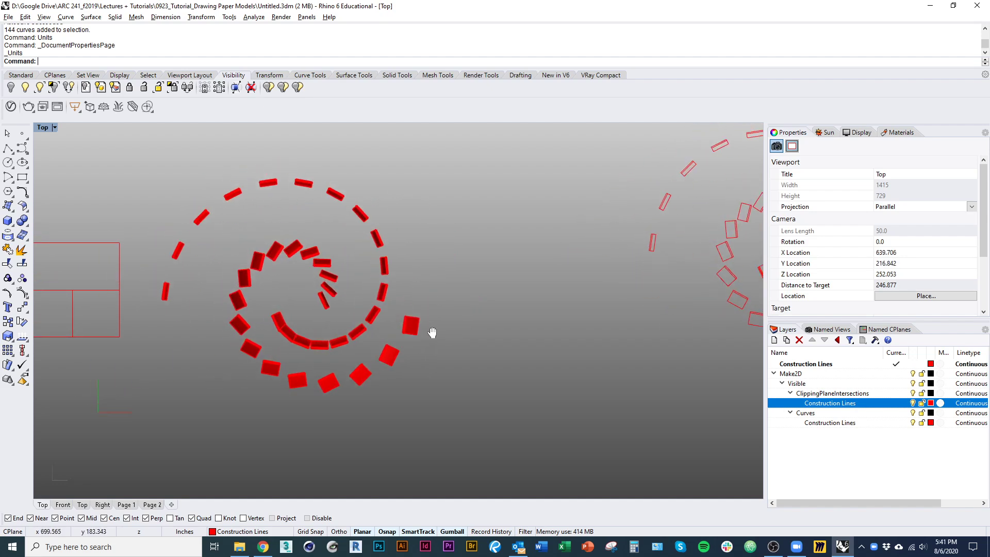
# - Generate a Make2D drawing of the 3D strips from the Top view, with clipping plane intersections and source layers maintained
pyautogui.scroll(-2, 420, 371)
pyautogui.moveTo(433, 432); pyautogui.dragTo(130, 174)
pyautogui.write('Make2D')
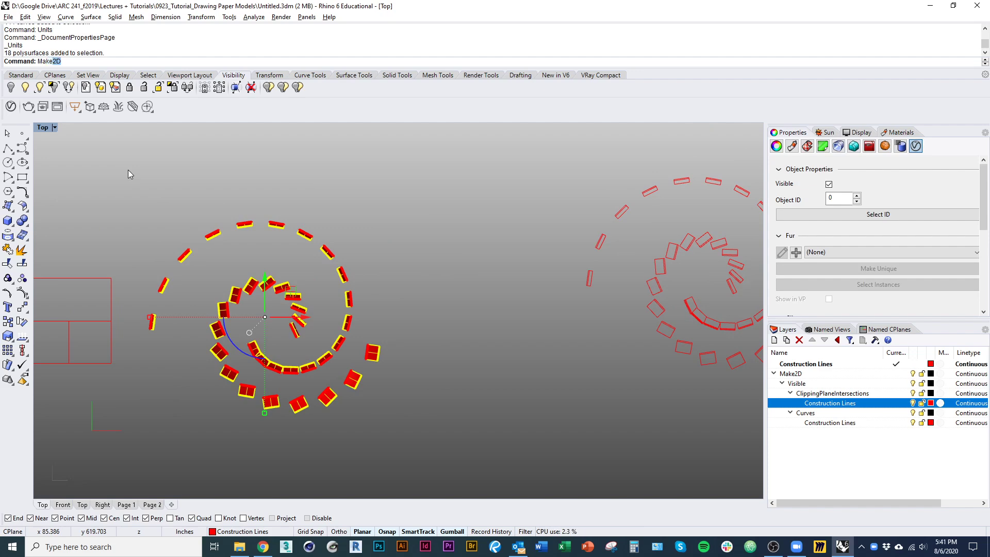
pyautogui.press('Return')
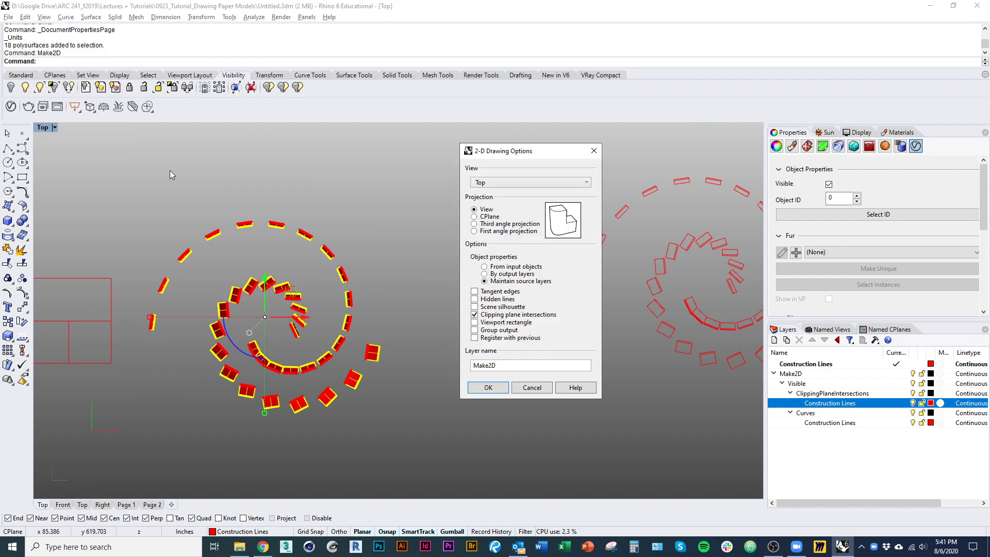
pyautogui.click(478, 390)
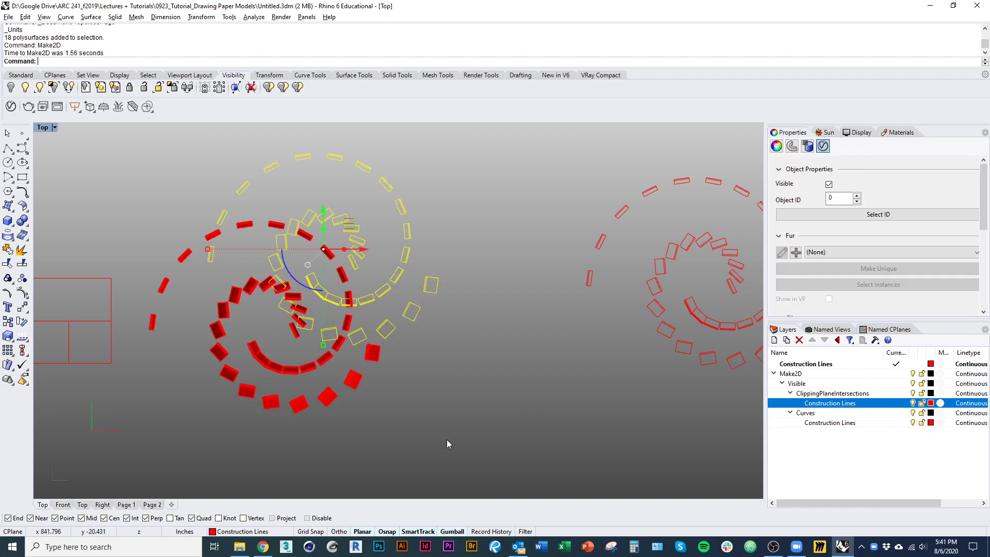
# - Move the new 2D linework next to the earlier plan drawing and compare their edges up close
pyautogui.moveTo(372, 345); pyautogui.dragTo(207, 420, button='right')
pyautogui.moveTo(235, 349); pyautogui.dragTo(611, 375)
pyautogui.moveTo(612, 375); pyautogui.dragTo(593, 407)
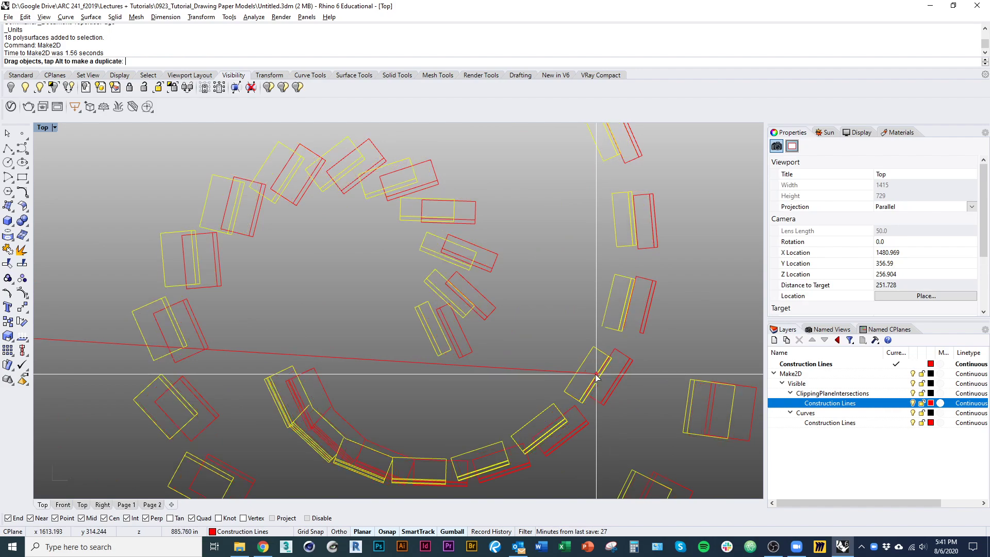
pyautogui.scroll(6, 593, 407)
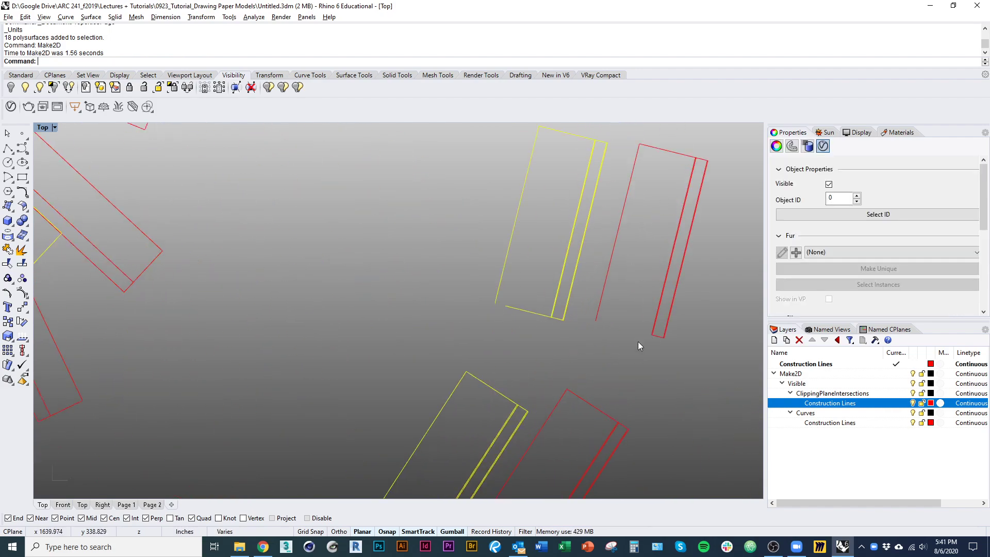
pyautogui.scroll(-6, 639, 342)
# - Undo the linework move, the second Make2D drawing and the change of model units to inches
pyautogui.hotkey('ctrl', 'z')
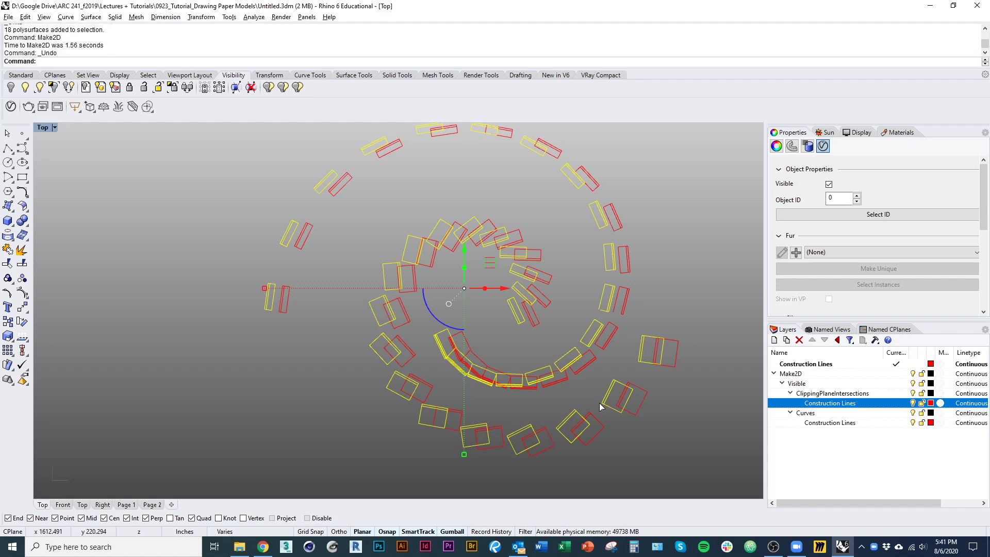
pyautogui.scroll(-5, 601, 408)
pyautogui.hotkey('ctrl', 'z')
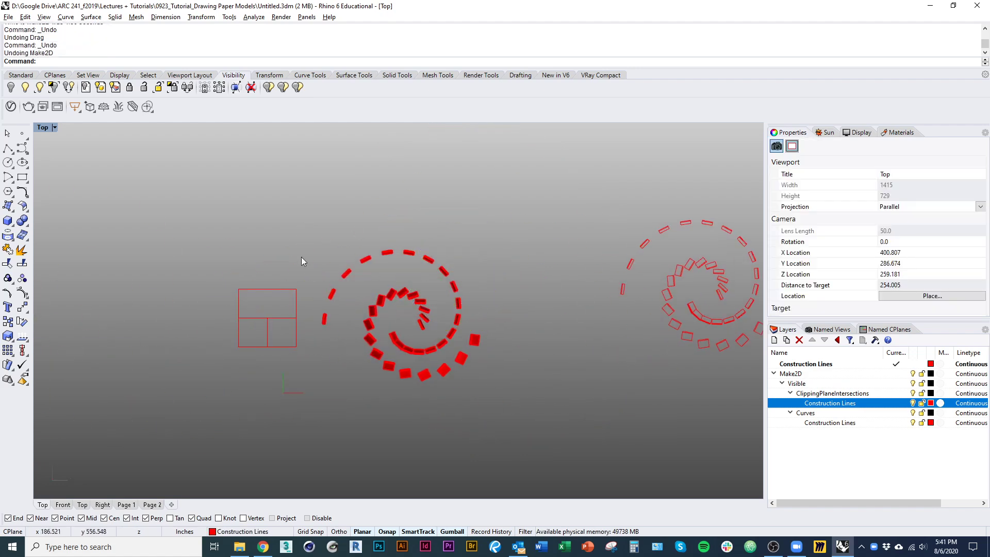
pyautogui.hotkey('ctrl', 'z')
pyautogui.scroll(8, 289, 327)
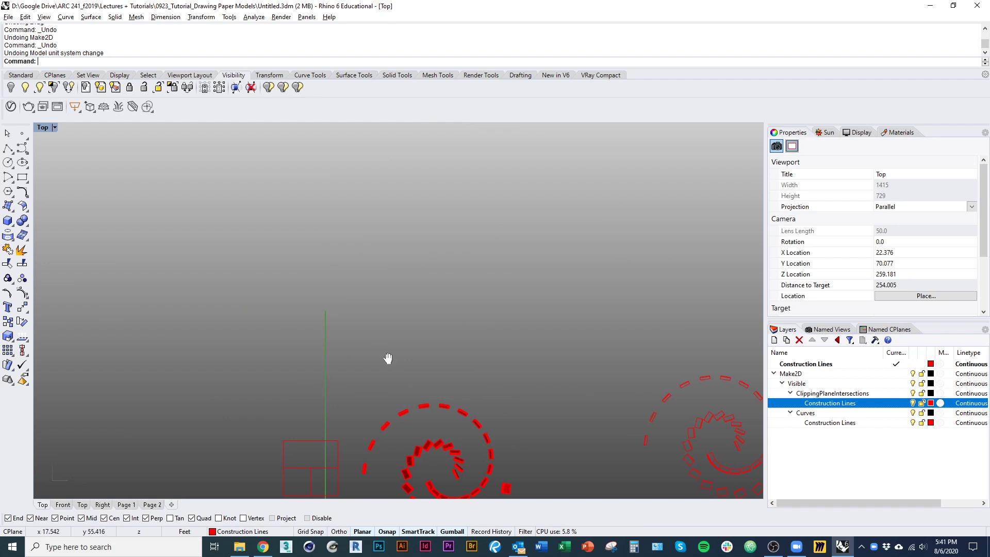
pyautogui.moveTo(388, 358); pyautogui.dragTo(323, 206, button='right')
pyautogui.moveTo(590, 382); pyautogui.dragTo(419, 386, button='right')
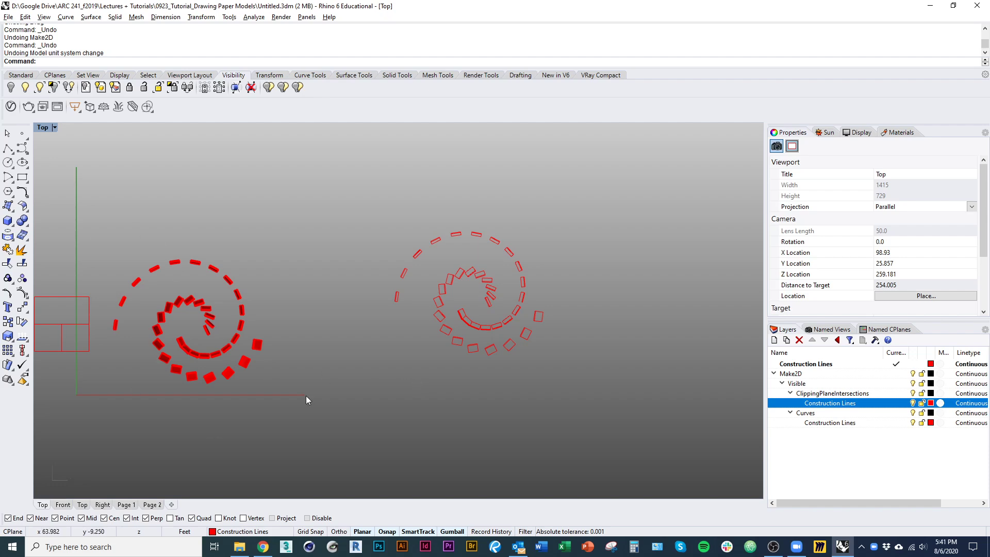
# - Make the Construction Lines sublayer under Curves current and draw a polyline across the open short end of the strip in the 2D plan
pyautogui.scroll(6, 400, 345)
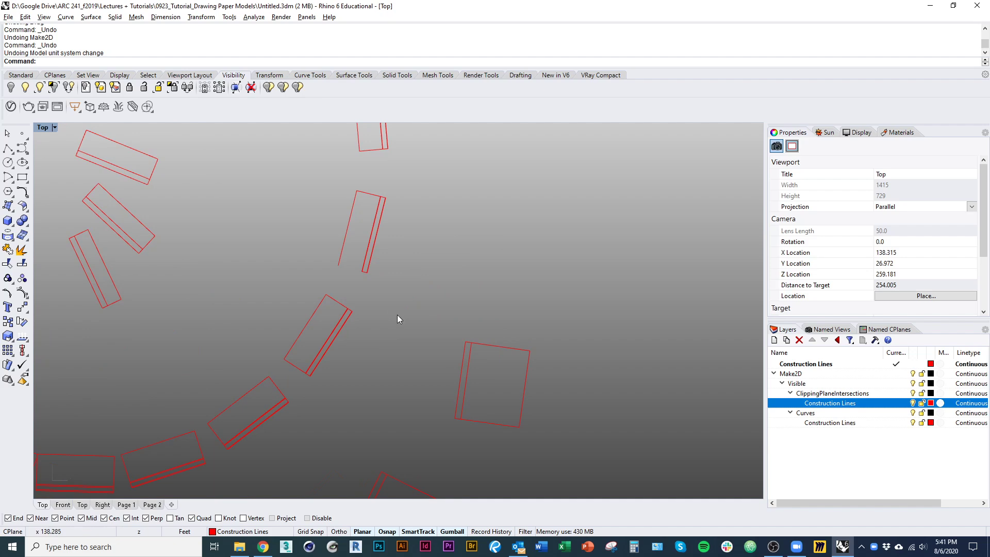
pyautogui.scroll(-8, 384, 382)
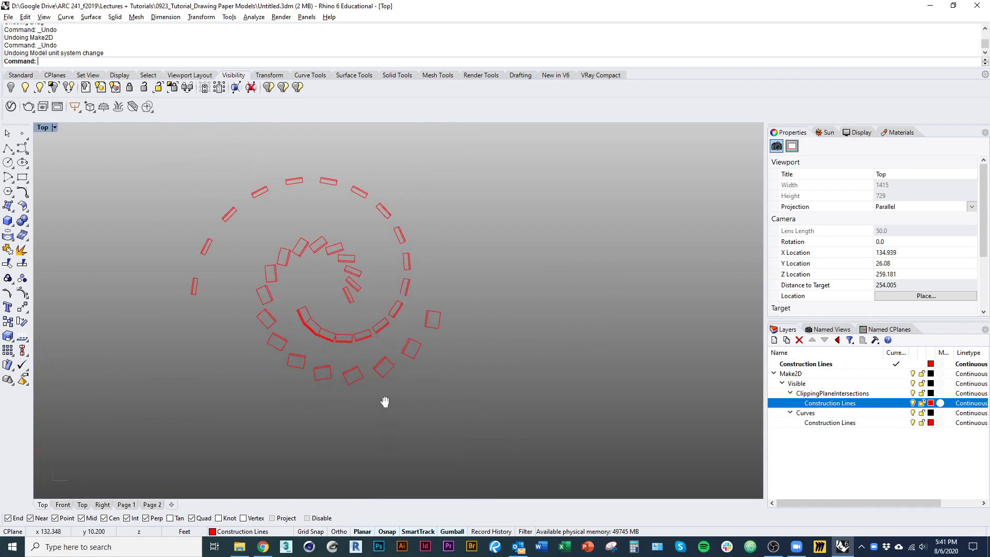
pyautogui.moveTo(385, 401); pyautogui.dragTo(573, 420, button='right')
pyautogui.scroll(-4, 383, 417)
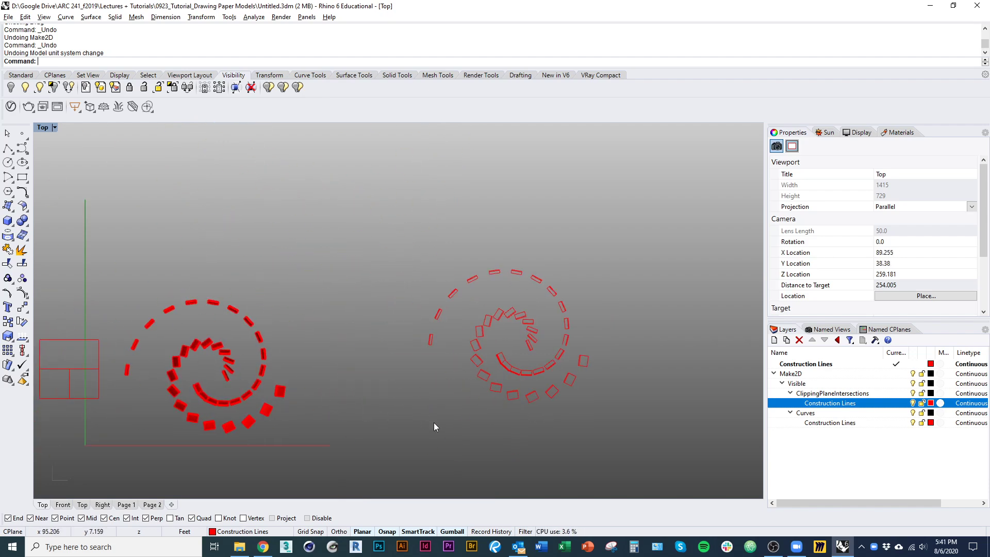
pyautogui.scroll(10, 583, 360)
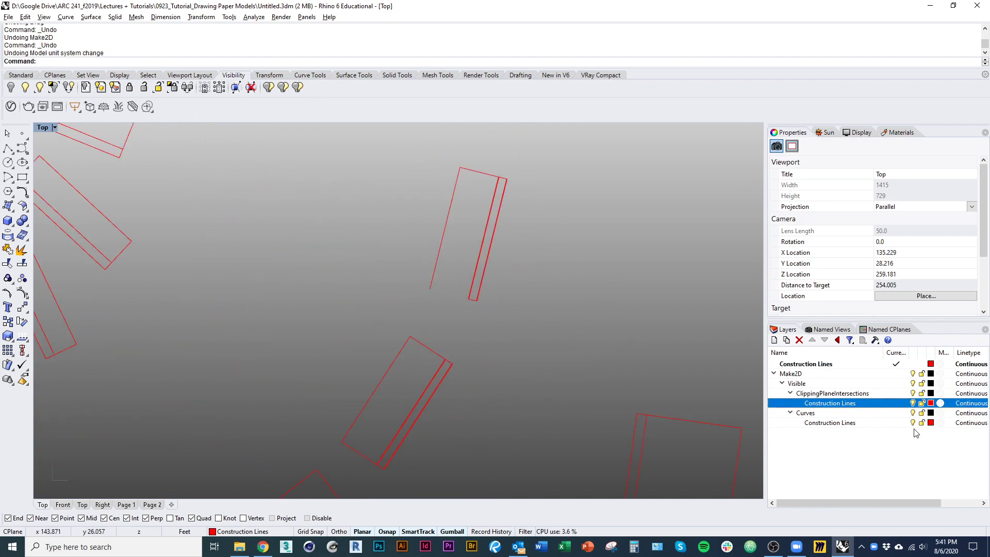
pyautogui.click(896, 403)
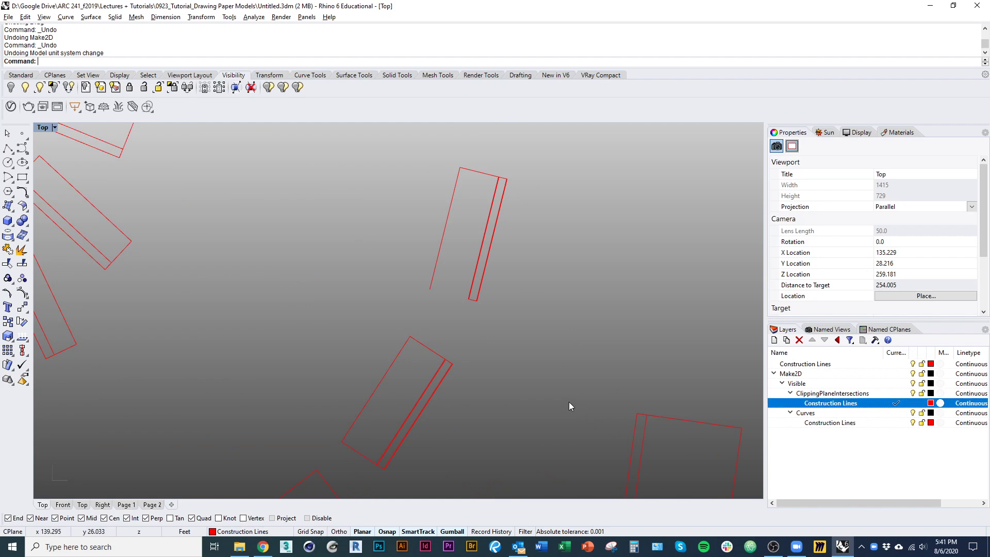
pyautogui.write('pl')
pyautogui.press('Return')
pyautogui.click(896, 422)
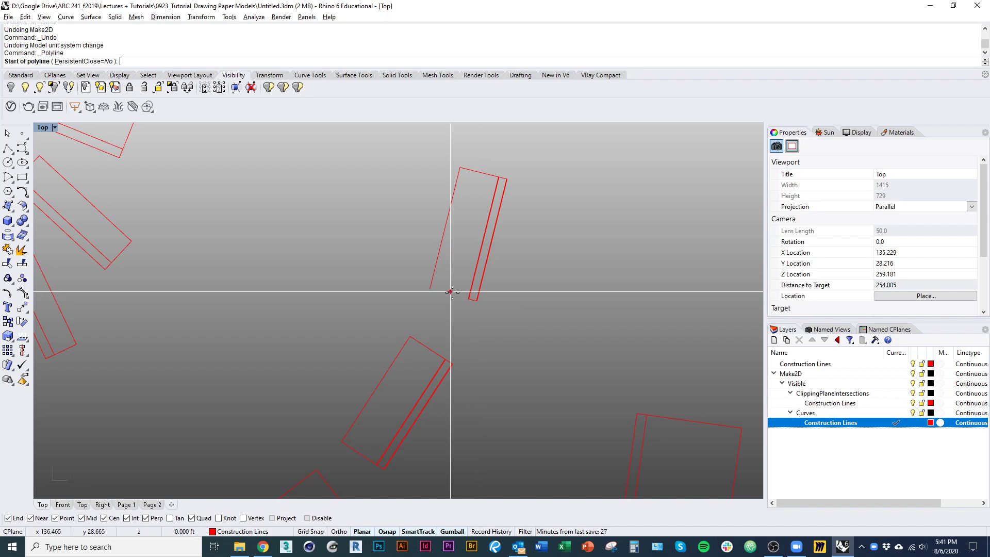
pyautogui.click(469, 299)
pyautogui.click(430, 289)
pyautogui.press('Return')
# - Copy the horizontal clipping plane in place, working in the Front viewport
pyautogui.scroll(-6, 444, 314)
pyautogui.moveTo(386, 348); pyautogui.dragTo(484, 423, button='right')
pyautogui.keyDown('ctrl'); pyautogui.moveTo(443, 365); pyautogui.dragTo(469, 318, button='right'); pyautogui.keyUp('ctrl')
pyautogui.keyDown('ctrl'); pyautogui.moveTo(355, 377); pyautogui.dragTo(364, 303, button='right'); pyautogui.keyUp('ctrl')
pyautogui.scroll(-8, 508, 265)
pyautogui.moveTo(376, 347); pyautogui.dragTo(504, 366, button='right')
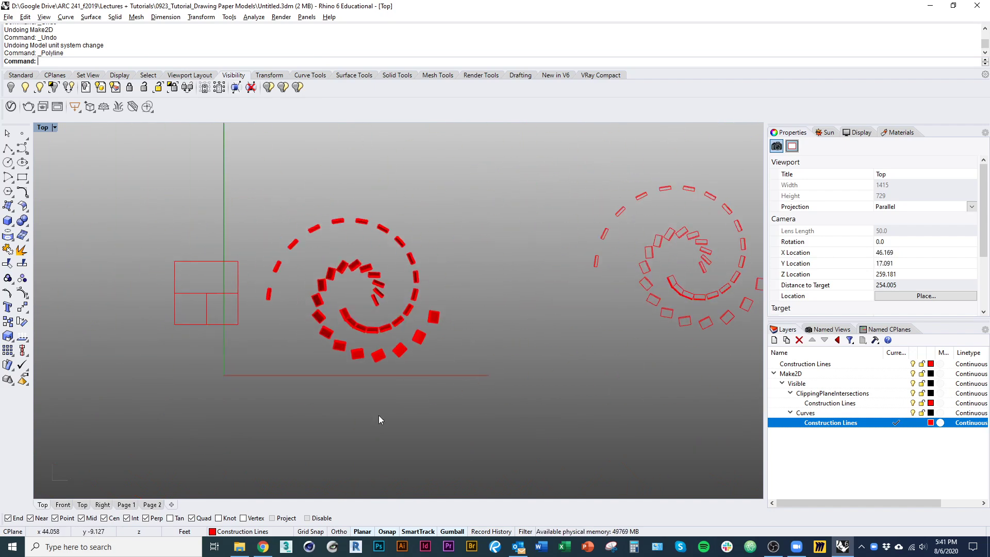
pyautogui.click(66, 505)
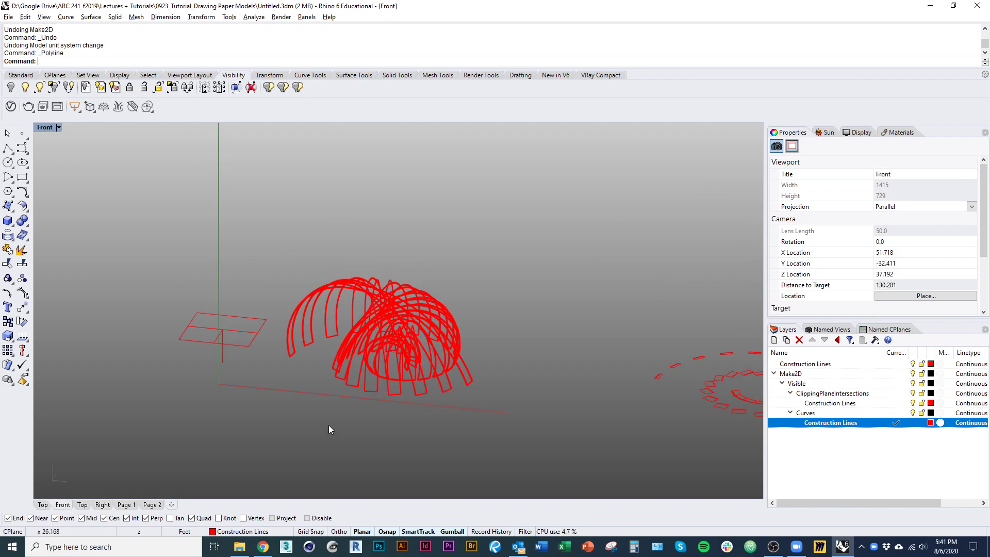
pyautogui.click(246, 352)
pyautogui.keyDown('ctrl'); pyautogui.keyDown('shift'); pyautogui.moveTo(247, 352); pyautogui.dragTo(287, 380, button='right'); pyautogui.keyUp('shift'); pyautogui.keyUp('ctrl')
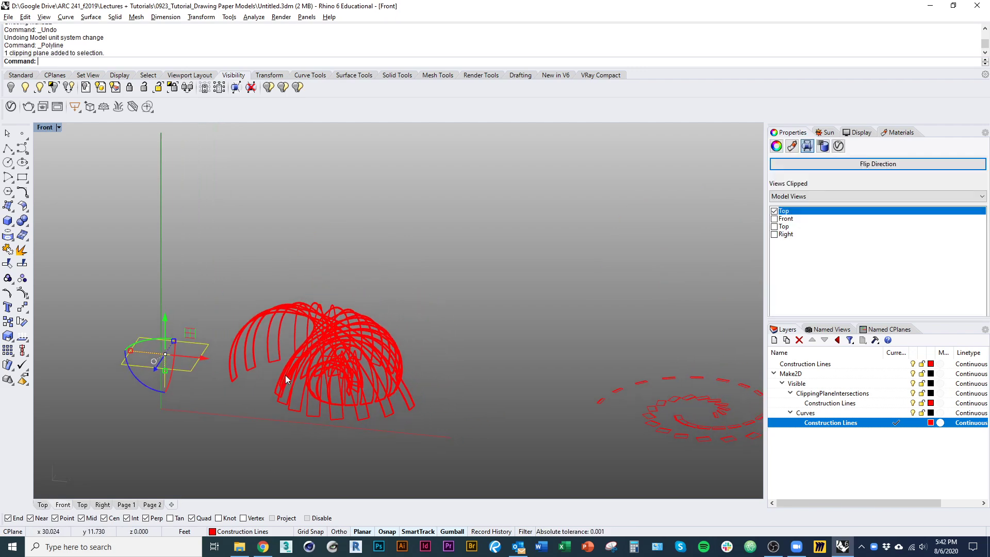
pyautogui.write('Copy')
pyautogui.press('Return')
pyautogui.click(114, 62)
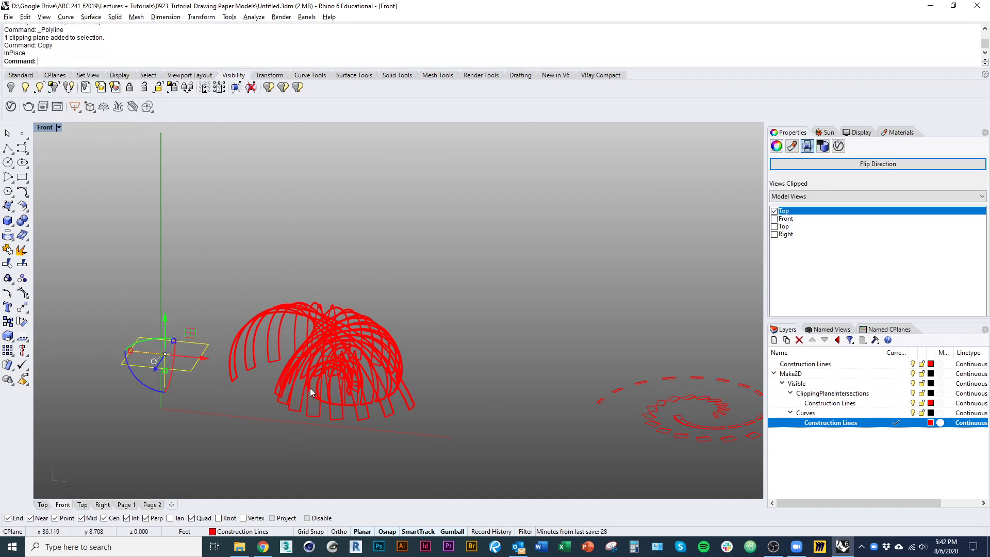
# - Rotate the copied clipping plane upright so it stands vertically, facing the front
pyautogui.keyDown('ctrl'); pyautogui.keyDown('shift'); pyautogui.moveTo(174, 381); pyautogui.dragTo(91, 313, button='right'); pyautogui.keyUp('shift'); pyautogui.keyUp('ctrl')
pyautogui.moveTo(91, 313); pyautogui.dragTo(109, 237)
pyautogui.keyDown('ctrl'); pyautogui.keyDown('shift'); pyautogui.moveTo(109, 237); pyautogui.dragTo(182, 395, button='right'); pyautogui.keyUp('shift'); pyautogui.keyUp('ctrl')
# - Turn on clipping of the Front view for the vertical clipping plane and clear the selection
pyautogui.click(171, 389)
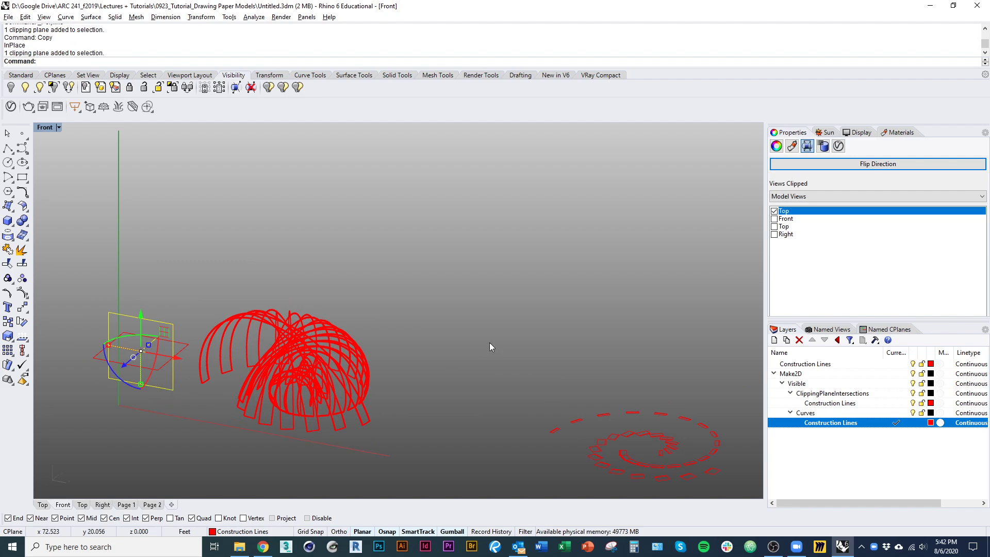
pyautogui.click(788, 220)
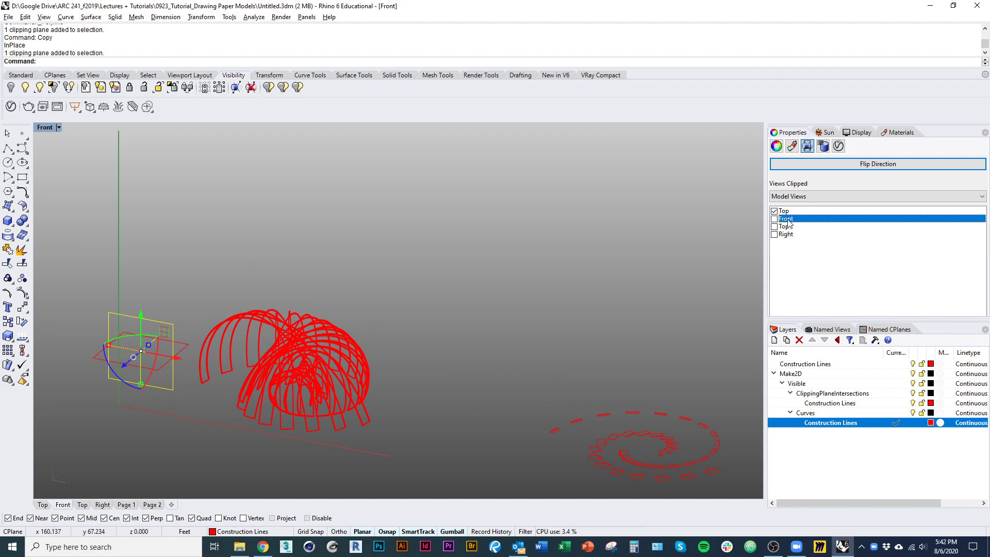
pyautogui.click(775, 218)
pyautogui.click(516, 407)
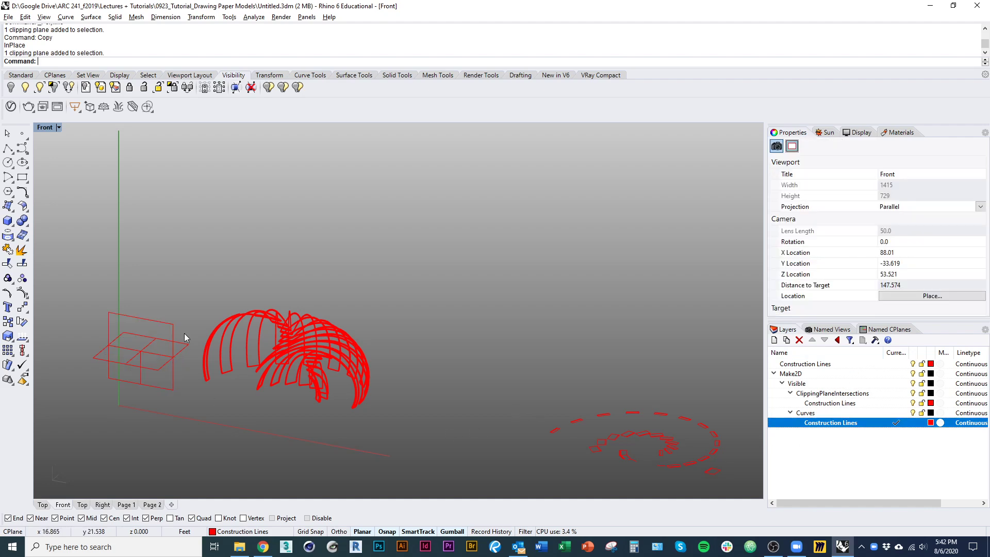
# - Set the Front viewport's display mode to Shaded and inspect the cut strips up close
pyautogui.click(59, 127)
pyautogui.click(93, 95)
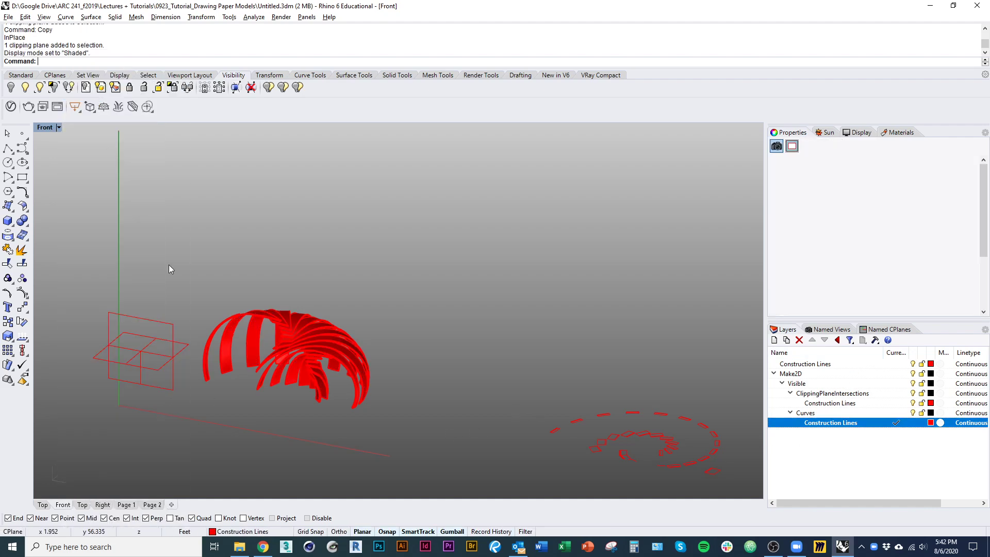
pyautogui.scroll(10, 406, 310)
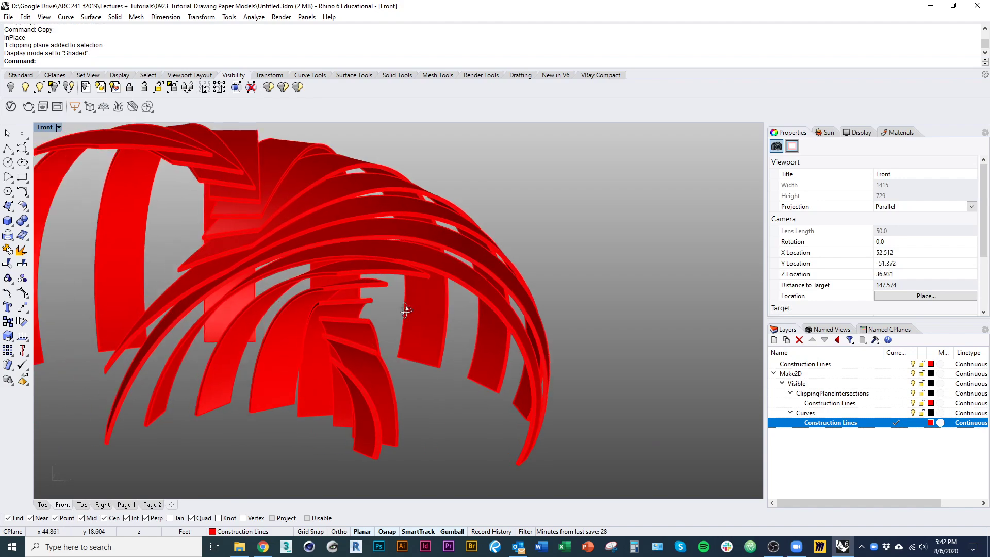
pyautogui.scroll(-10, 406, 310)
# - Select the vertical clipping plane and examine the sectioned strips from several angles
pyautogui.click(202, 277)
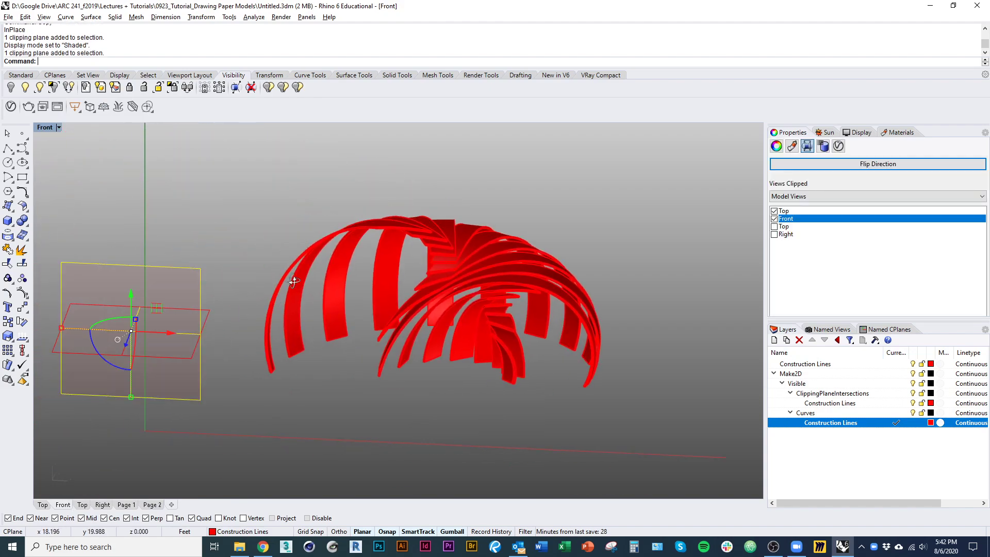
pyautogui.moveTo(294, 280); pyautogui.dragTo(259, 281, button='right')
pyautogui.write('Z')
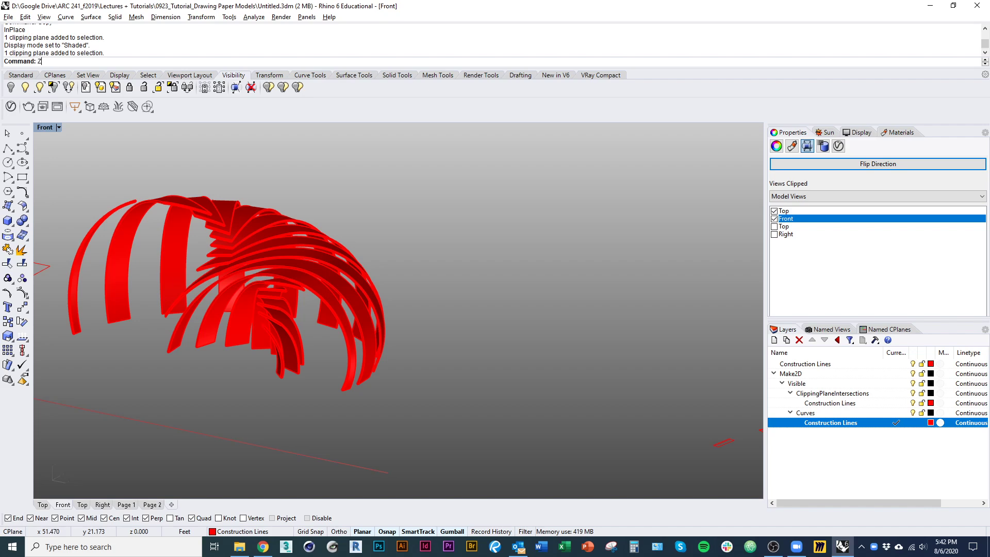
pyautogui.press('Return')
pyautogui.write('s')
pyautogui.press('Return')
pyautogui.write('Z')
pyautogui.press('Return')
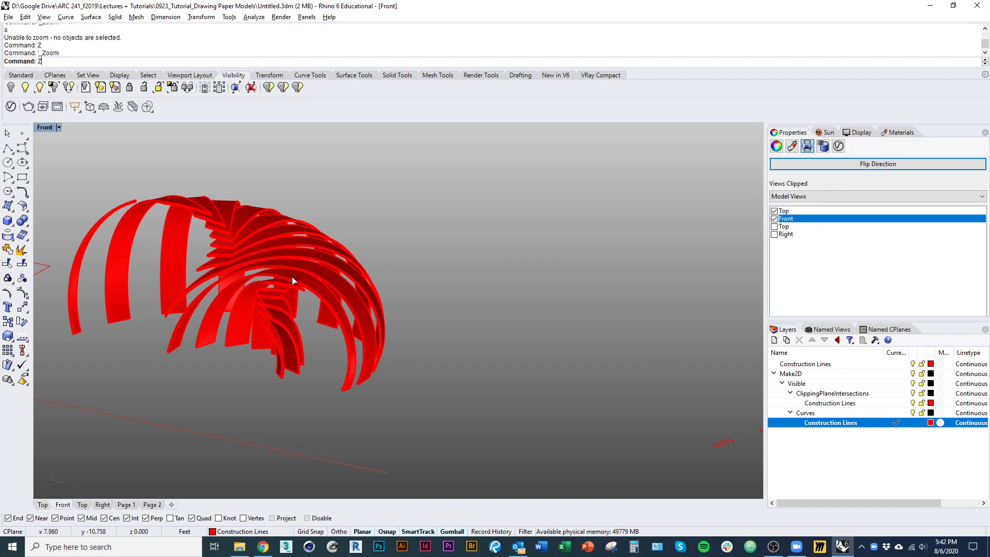
pyautogui.moveTo(342, 328); pyautogui.dragTo(396, 355, button='right')
pyautogui.moveTo(441, 447); pyautogui.dragTo(110, 149)
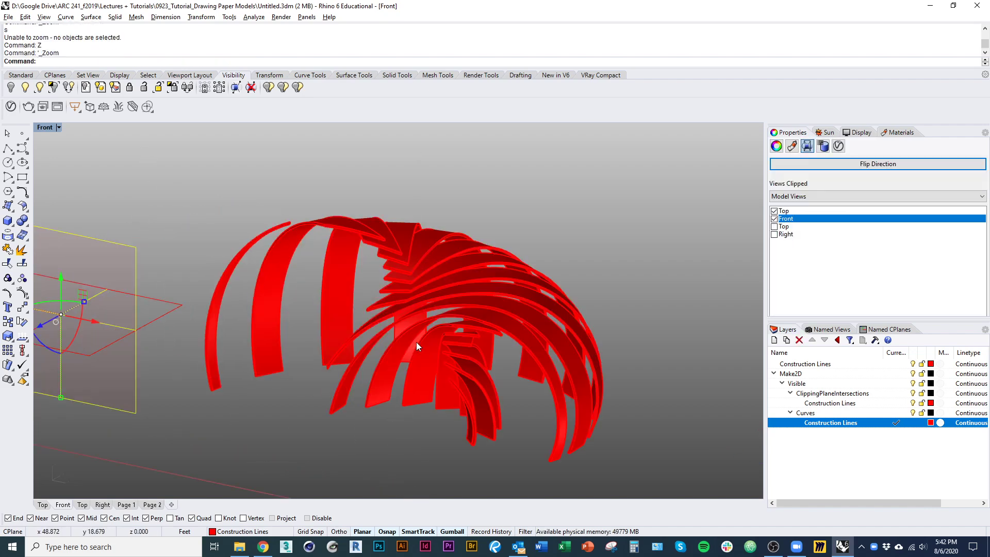
pyautogui.scroll(-4, 181, 330)
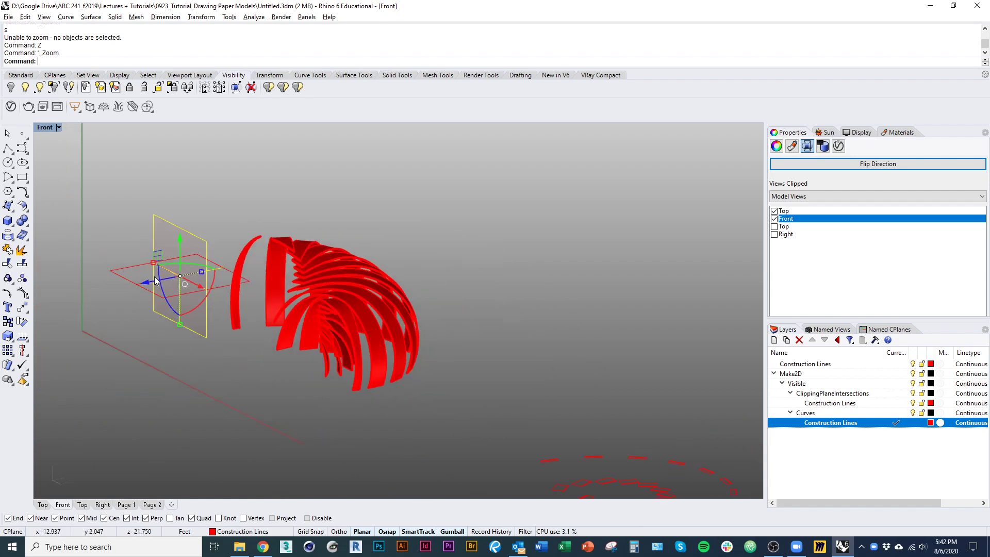
# - Slide the vertical clipping plane forward along its normal to reposition the section cut, and deselect it
pyautogui.moveTo(155, 281); pyautogui.dragTo(137, 291)
pyautogui.hotkey('ctrl', 'z')
pyautogui.moveTo(137, 291); pyautogui.dragTo(180, 405, button='right')
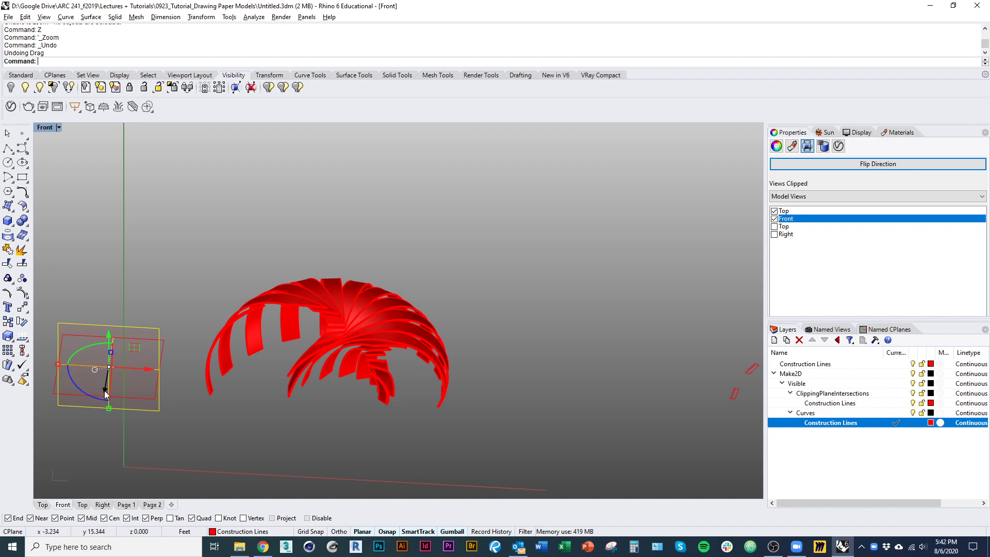
pyautogui.moveTo(105, 394)
pyautogui.mouseDown()
pyautogui.moveTo(84, 418)
pyautogui.moveTo(105, 406)
pyautogui.mouseUp()
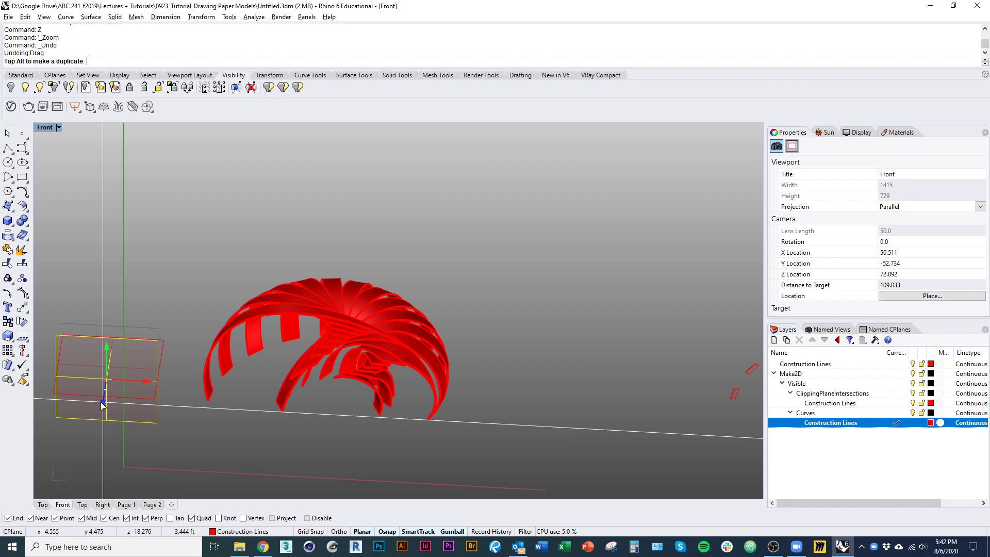
pyautogui.click(218, 452)
pyautogui.keyDown('ctrl'); pyautogui.keyDown('shift'); pyautogui.moveTo(218, 452); pyautogui.dragTo(243, 427, button='right'); pyautogui.keyUp('shift'); pyautogui.keyUp('ctrl')
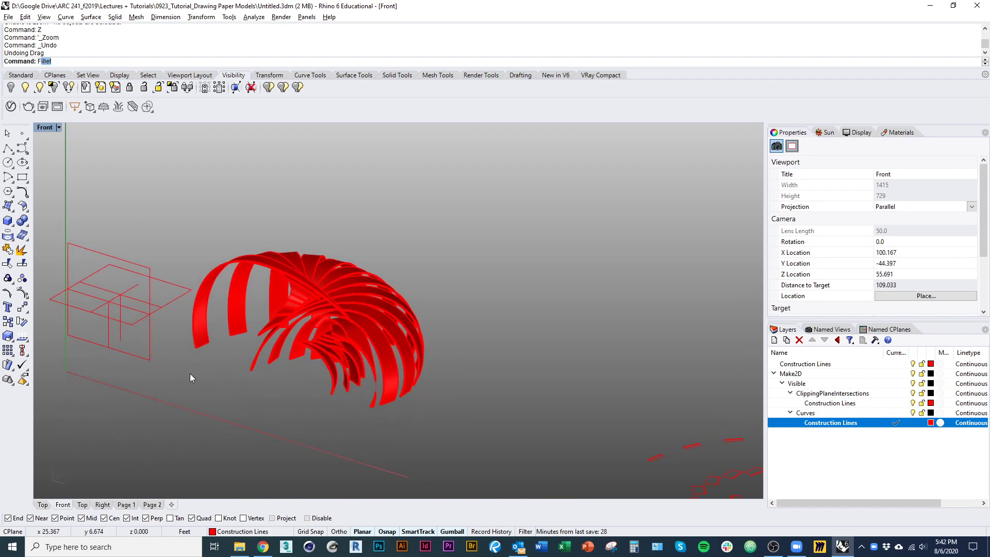
# - Set the viewport to the World Front view with the SetView command
pyautogui.press('BackSpace')
pyautogui.press('BackSpace')
pyautogui.write('setview')
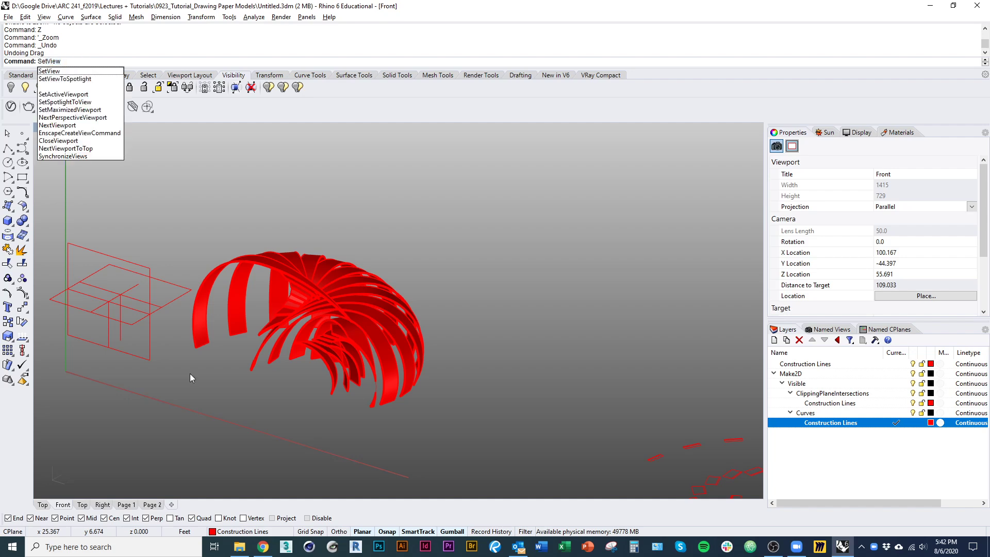
pyautogui.press('Return')
pyautogui.click(121, 61)
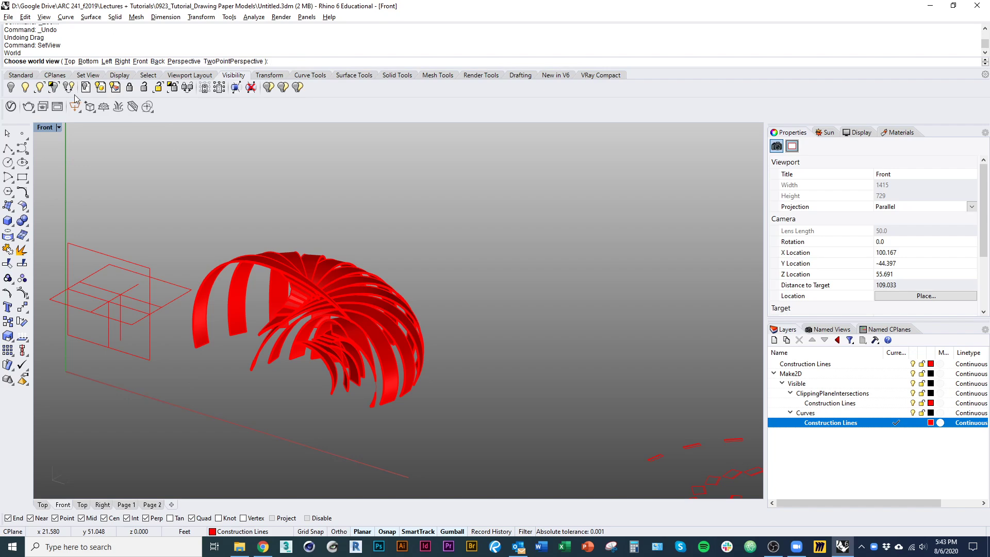
pyautogui.click(141, 61)
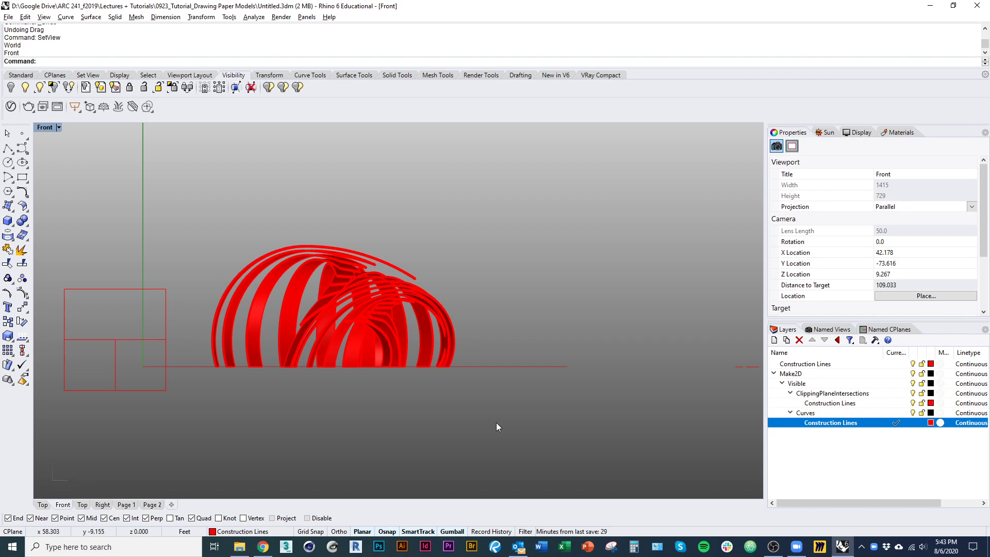
# - Generate a Make2D drawing of the strips from the Front view, maintaining source layers and including clipping plane intersections
pyautogui.write('Make2D')
pyautogui.press('Return')
pyautogui.moveTo(500, 423); pyautogui.dragTo(184, 168)
pyautogui.press('Return')
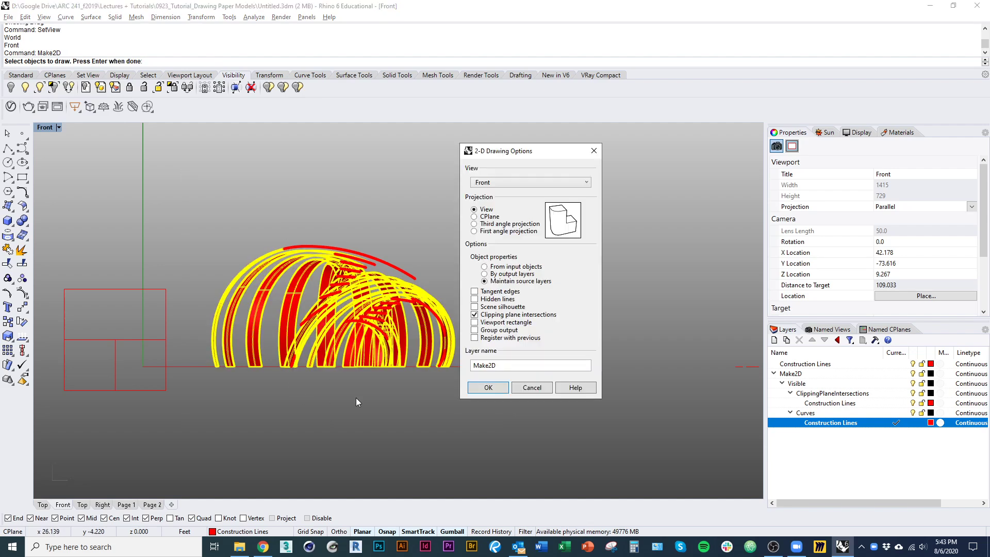
pyautogui.click(493, 392)
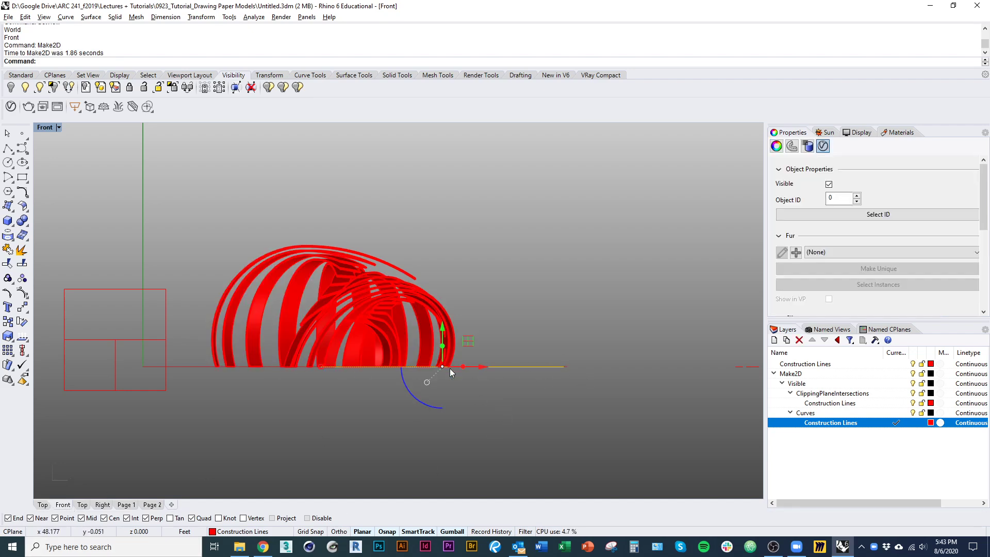
# - In the Top view, move the new section line drawing clear of the model to beyond the plan line drawing, and deselect it
pyautogui.click(43, 504)
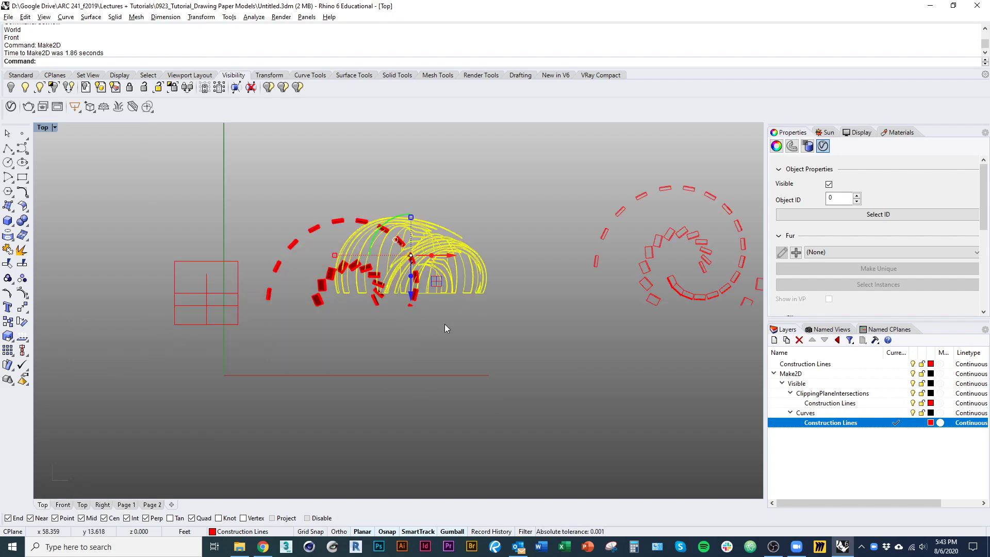
pyautogui.moveTo(444, 323); pyautogui.dragTo(282, 396, button='right')
pyautogui.scroll(-2, 273, 384)
pyautogui.moveTo(275, 326); pyautogui.dragTo(726, 328)
pyautogui.moveTo(699, 336); pyautogui.dragTo(518, 361, button='right')
pyautogui.keyDown('ctrl'); pyautogui.moveTo(538, 332); pyautogui.dragTo(559, 226, button='right'); pyautogui.keyUp('ctrl')
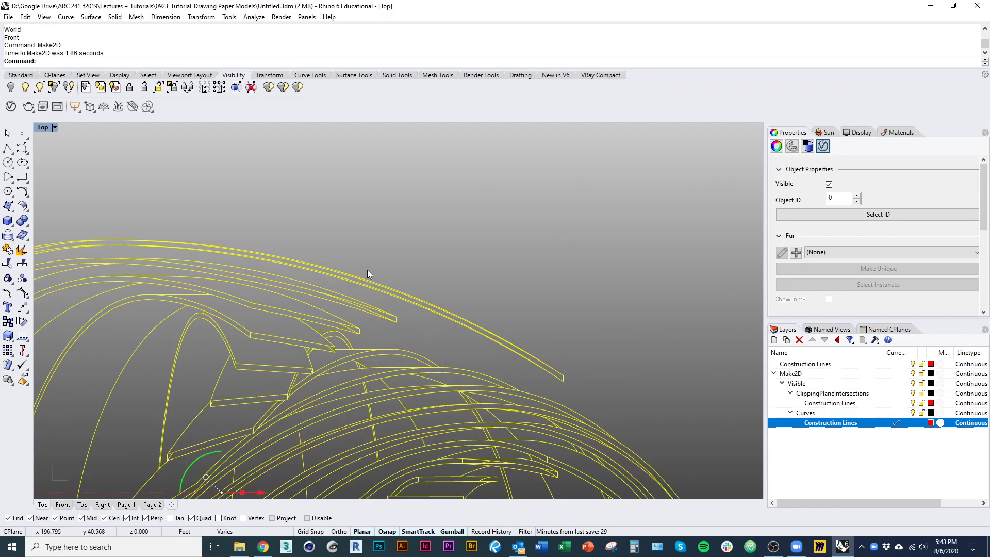
pyautogui.scroll(-2, 367, 270)
pyautogui.click(397, 269)
# - Select all objects on the Construction Lines sublayer under ClippingPlaneIntersections
pyautogui.moveTo(397, 273); pyautogui.dragTo(317, 206, button='right')
pyautogui.scroll(3, 326, 192)
pyautogui.scroll(-6, 354, 278)
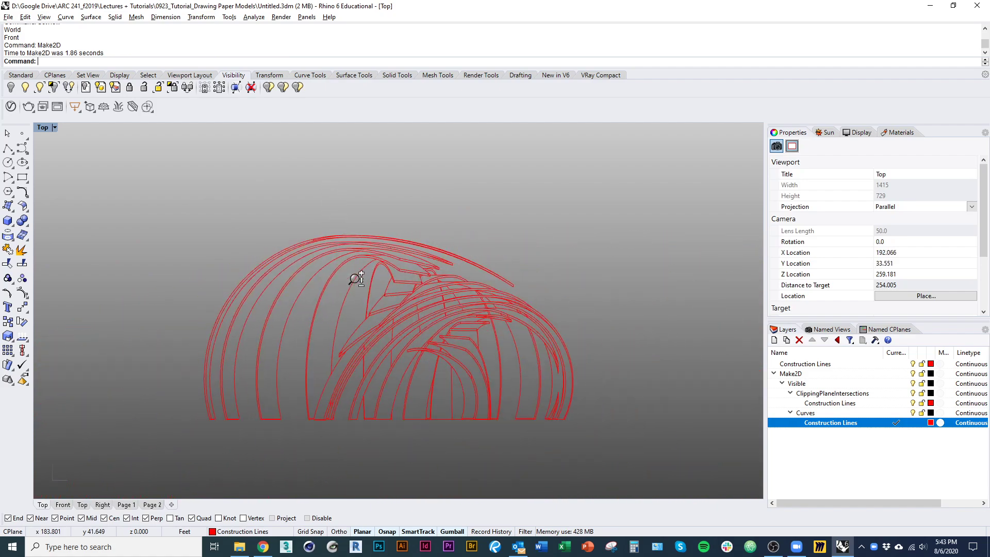
pyautogui.scroll(3, 479, 257)
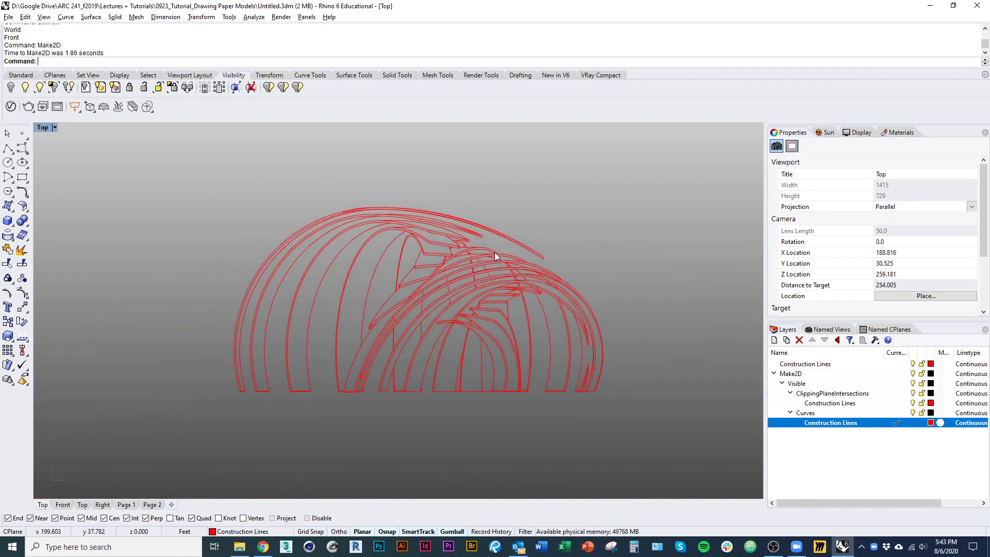
pyautogui.rightClick(861, 403)
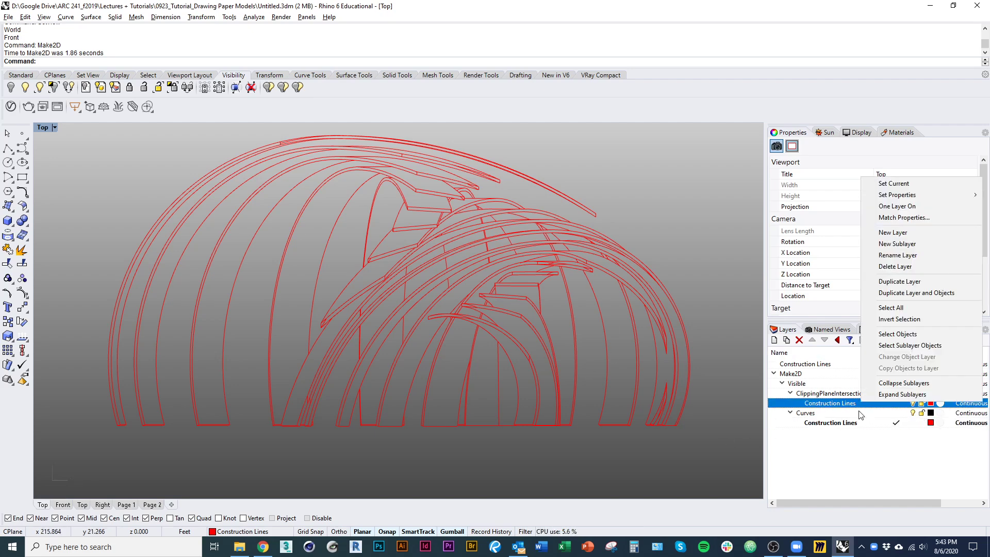
pyautogui.click(910, 334)
pyautogui.scroll(-2, 593, 361)
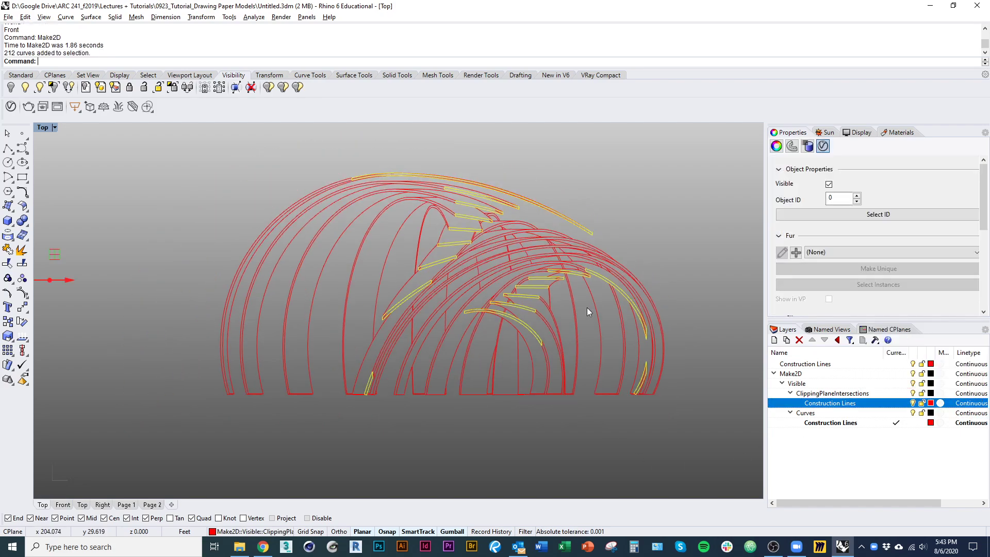
# - Set the ClippingPlaneIntersections Construction Lines layer colour to Green and deselect the curves
pyautogui.click(930, 403)
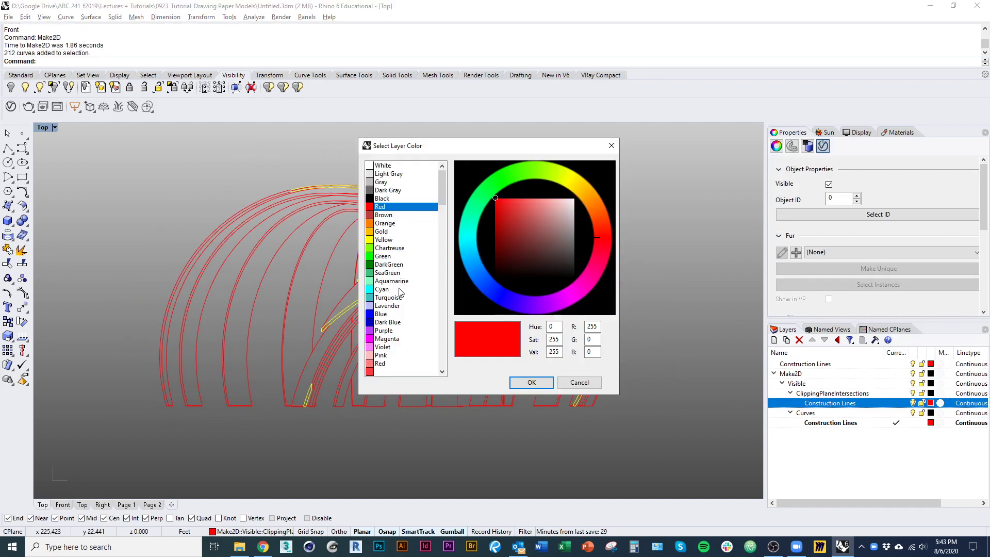
pyautogui.click(382, 257)
pyautogui.click(531, 381)
pyautogui.click(552, 420)
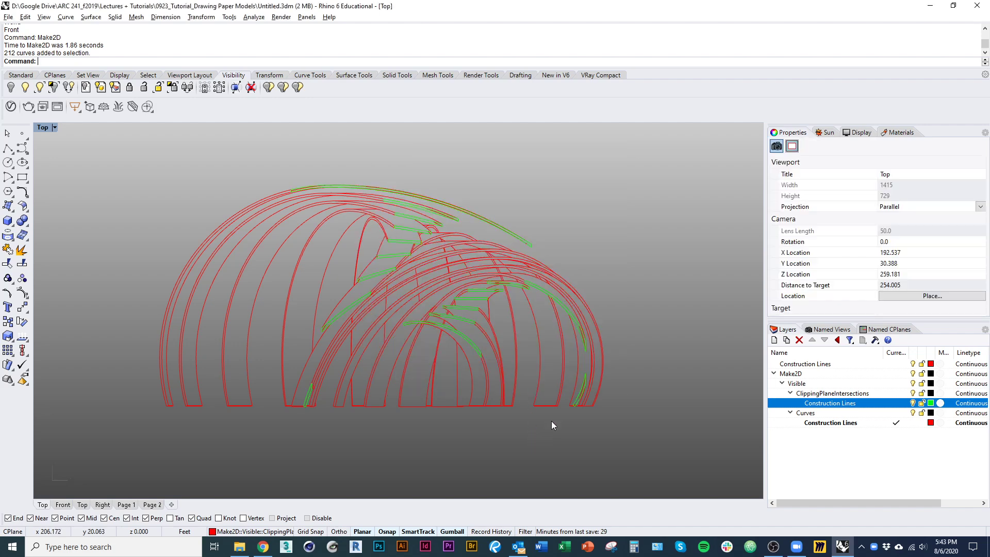
# - Examine the cut lines in the section and plan line drawings, and compare both drawings with the original model
pyautogui.moveTo(552, 421); pyautogui.dragTo(569, 449, button='right')
pyautogui.scroll(-4, 406, 309)
pyautogui.moveTo(391, 330)
pyautogui.mouseDown(button='right')
pyautogui.moveTo(540, 311)
pyautogui.moveTo(547, 341)
pyautogui.mouseUp(button='right')
pyautogui.scroll(-4, 540, 311)
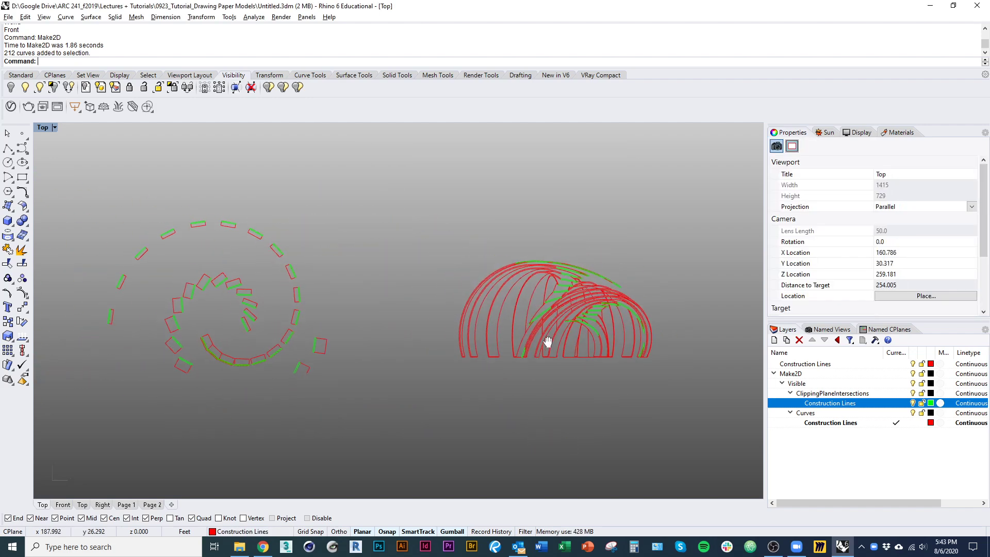
pyautogui.scroll(2, 547, 342)
pyautogui.moveTo(305, 400); pyautogui.dragTo(413, 358, button='right')
pyautogui.scroll(5, 403, 242)
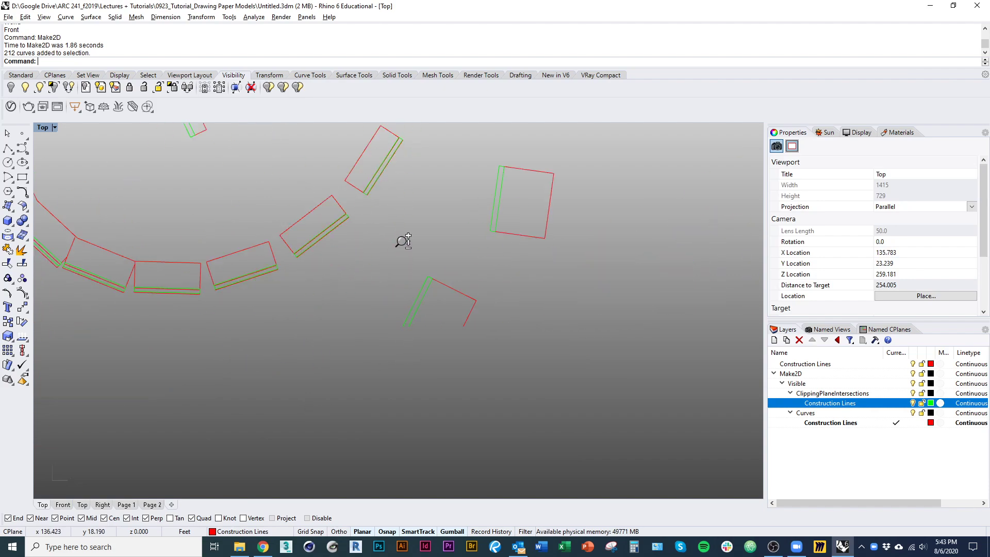
pyautogui.scroll(1, 403, 241)
pyautogui.scroll(-5, 462, 338)
pyautogui.moveTo(413, 413); pyautogui.dragTo(495, 400, button='right')
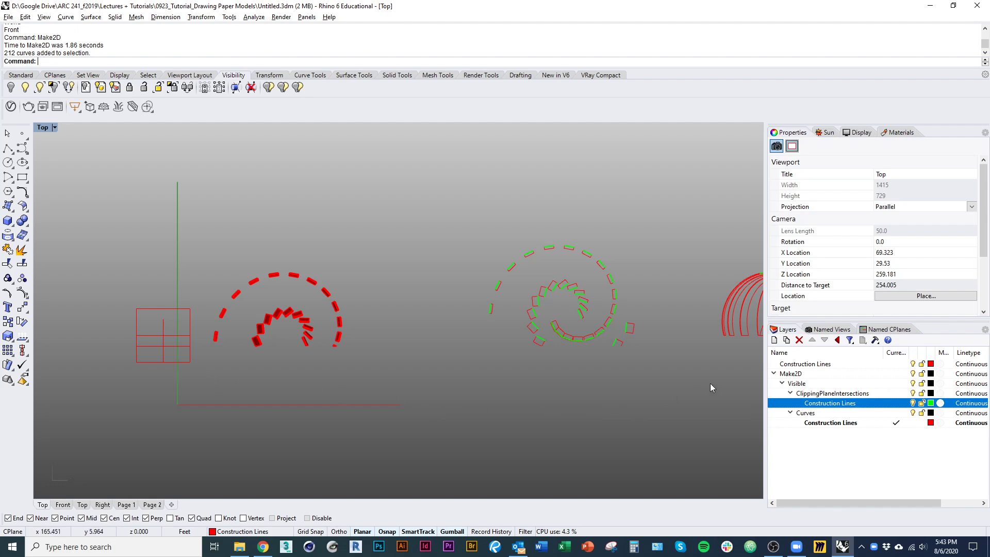
pyautogui.moveTo(709, 384); pyautogui.dragTo(678, 327, button='right')
# - Select the vertical clipping plane and turn off its clipping in the Top view
pyautogui.click(89, 336)
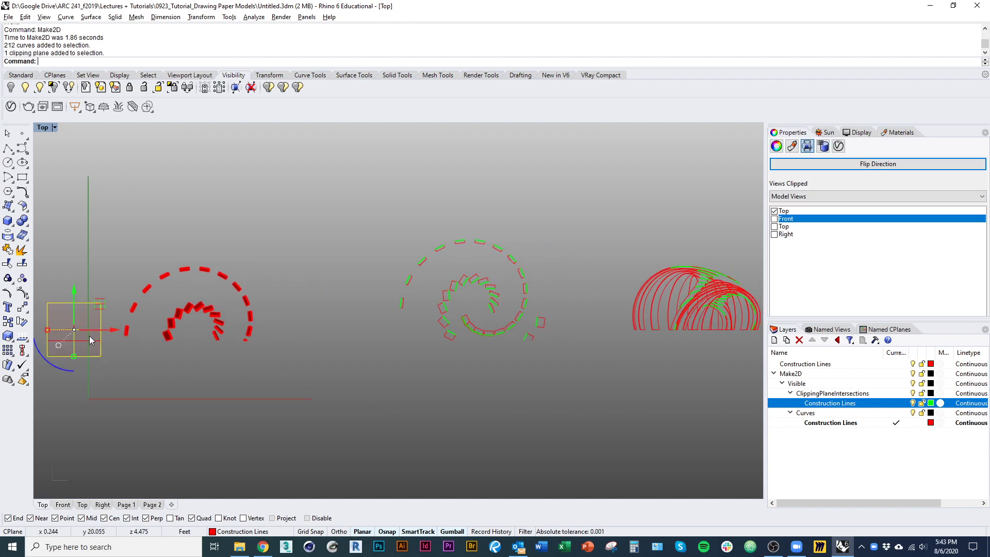
pyautogui.click(83, 340)
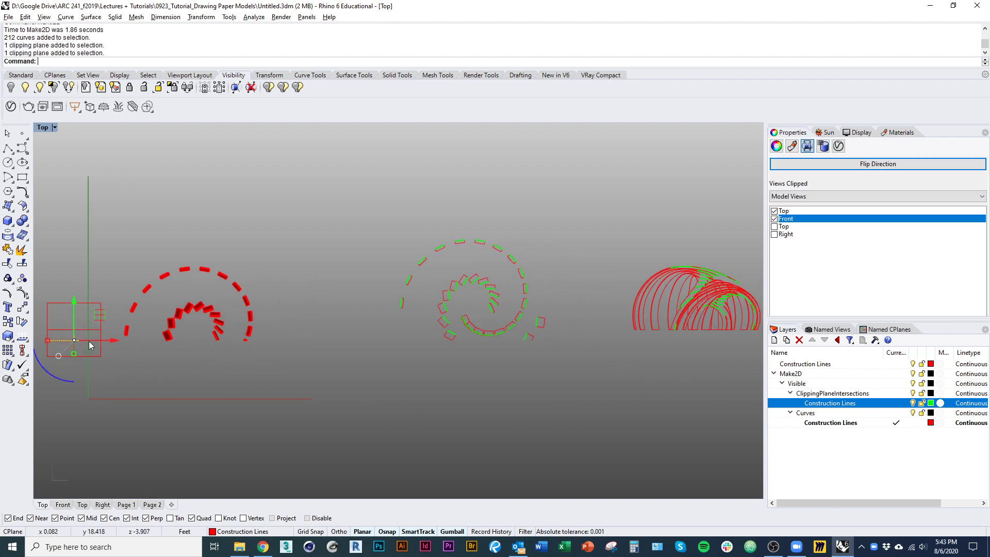
pyautogui.click(773, 210)
# - Examine the section line drawing closely, comparing the cut strips with the projected lines and ground edges, and clear the selection
pyautogui.moveTo(589, 338); pyautogui.dragTo(331, 351, button='right')
pyautogui.scroll(9, 252, 370)
pyautogui.moveTo(753, 311); pyautogui.dragTo(455, 334, button='right')
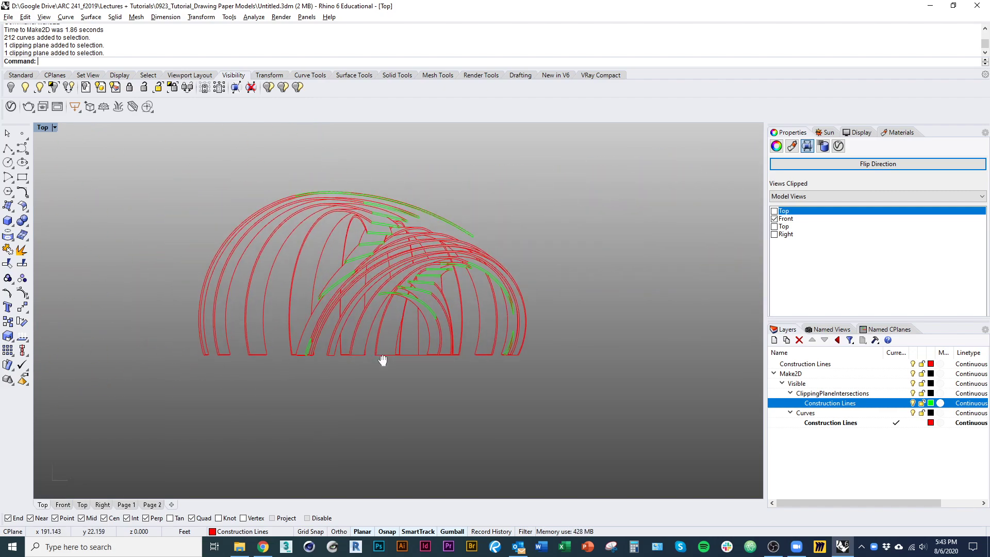
pyautogui.scroll(5, 379, 309)
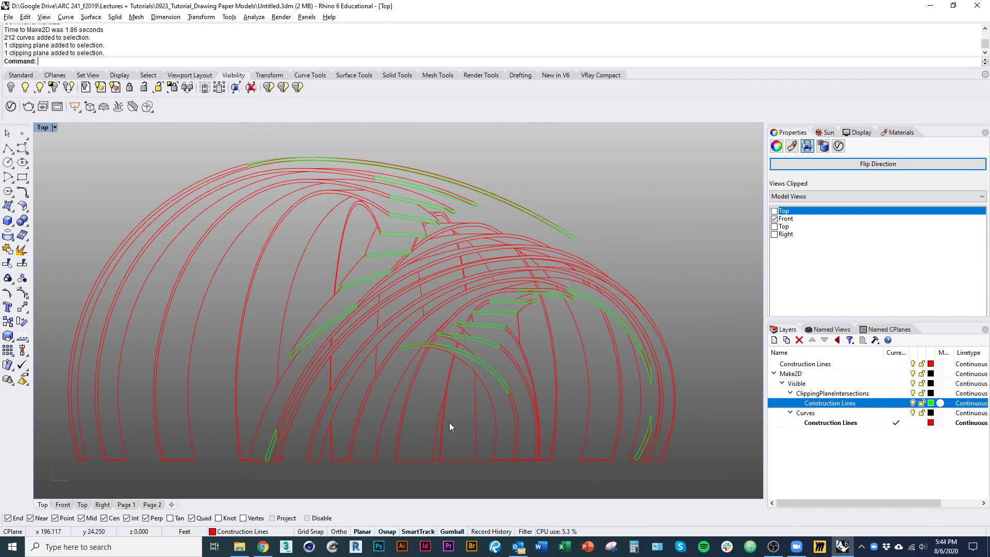
pyautogui.moveTo(323, 418); pyautogui.dragTo(347, 385, button='right')
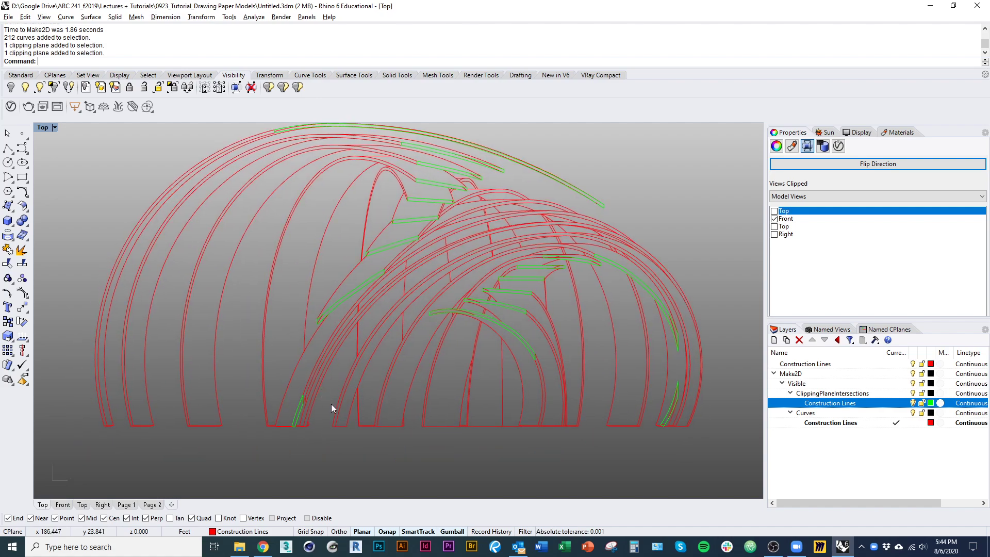
pyautogui.moveTo(404, 453); pyautogui.dragTo(388, 430, button='right')
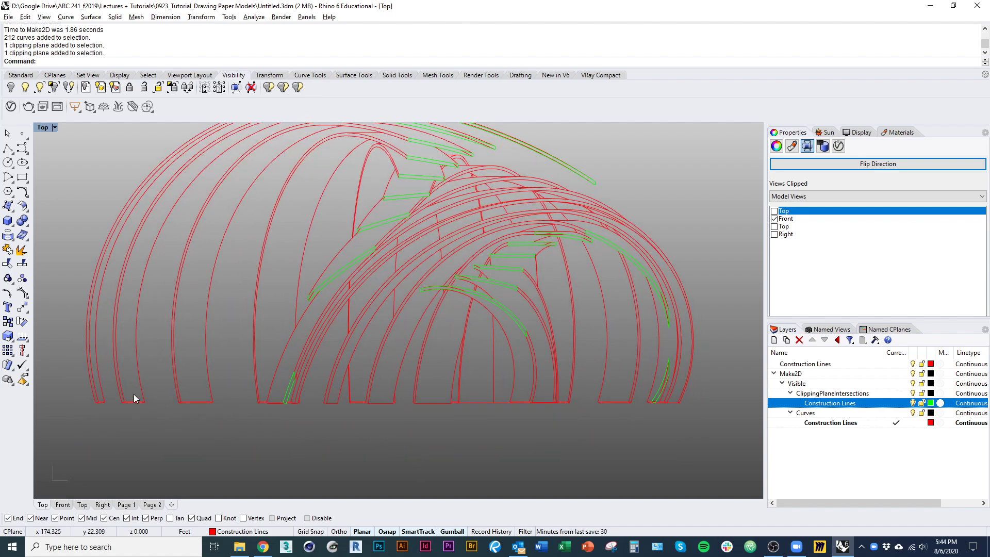
pyautogui.moveTo(134, 399); pyautogui.dragTo(212, 444, button='right')
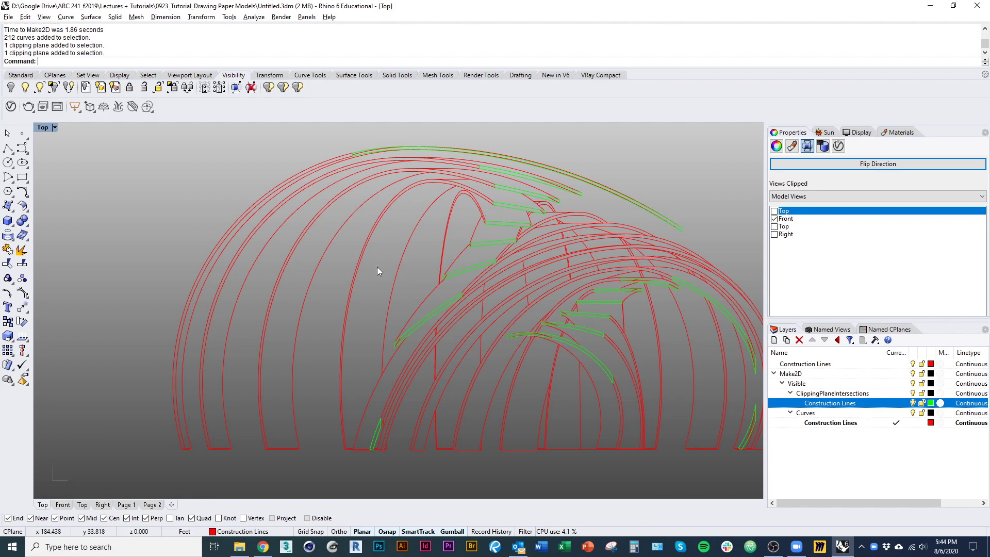
pyautogui.moveTo(604, 336); pyautogui.dragTo(391, 303, button='right')
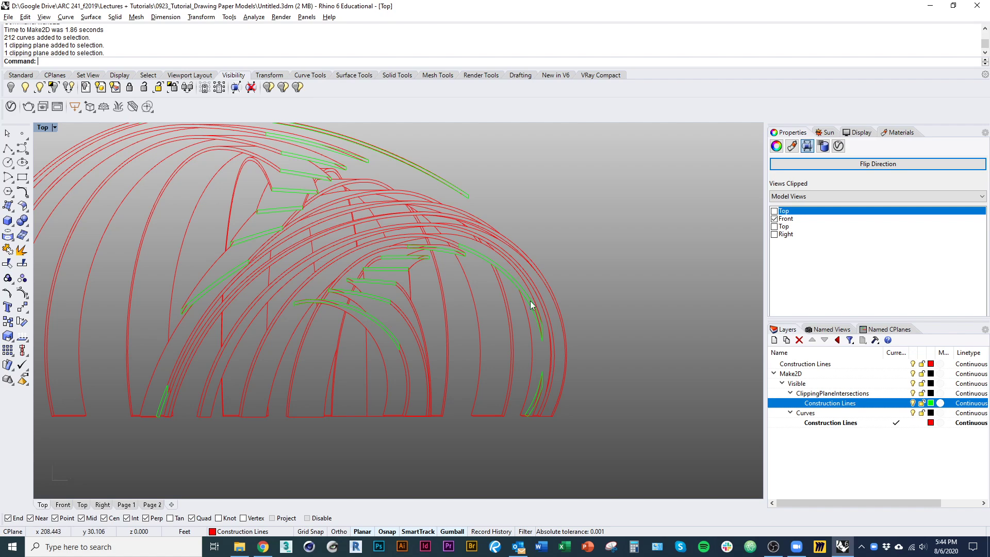
pyautogui.scroll(-2, 540, 399)
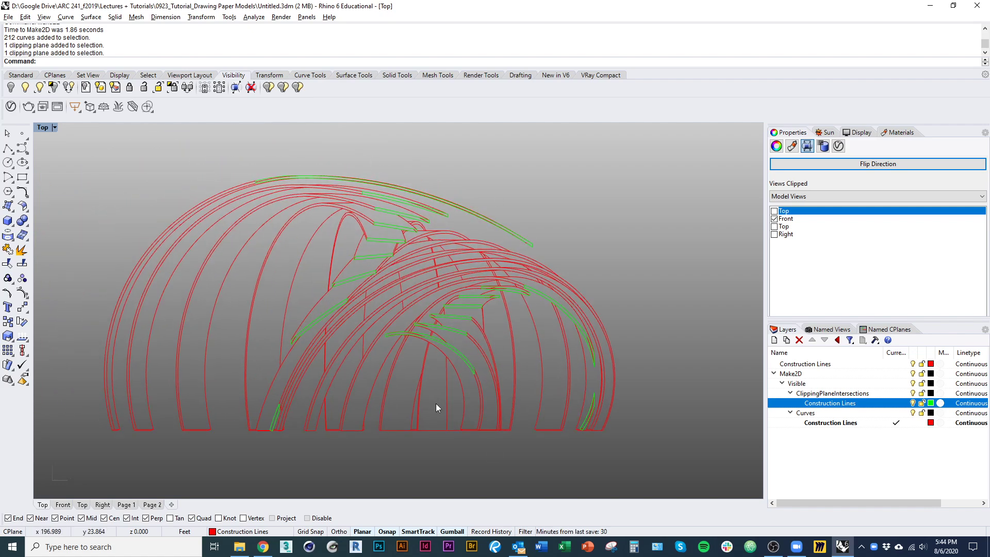
pyautogui.click(416, 449)
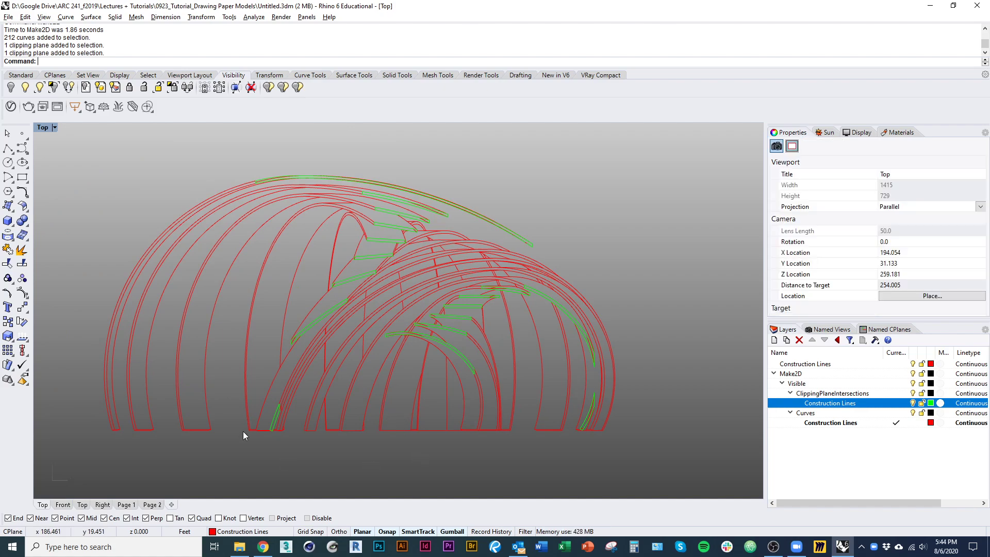
pyautogui.moveTo(319, 414); pyautogui.dragTo(375, 424, button='right')
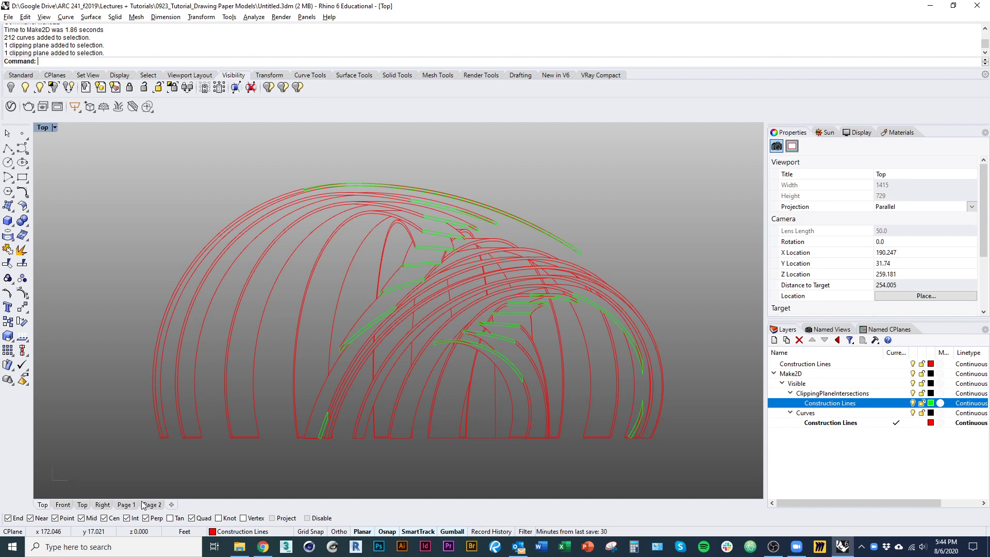
# - Permanently delete the existing Page 1 and Page 2 layouts
pyautogui.click(126, 505)
pyautogui.scroll(-3, 237, 380)
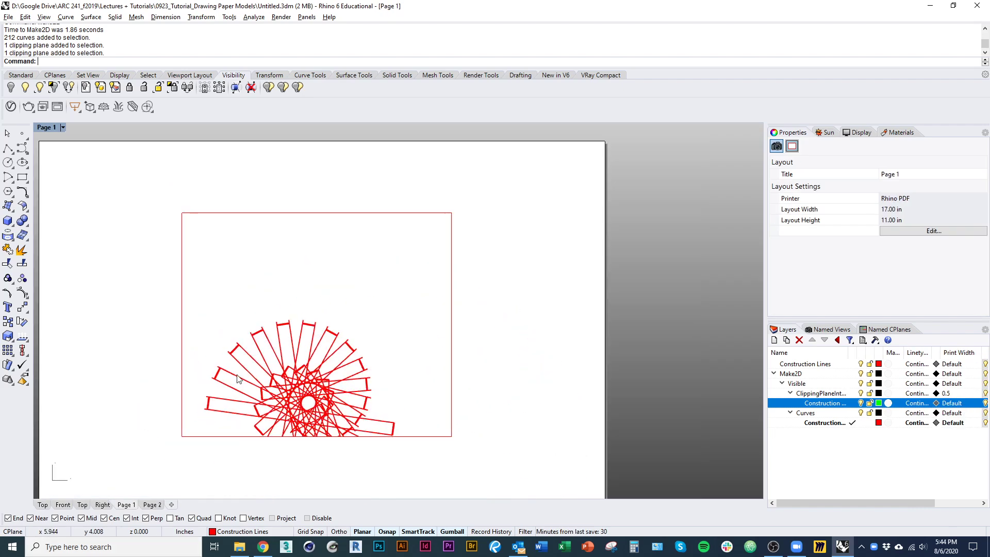
pyautogui.moveTo(237, 379); pyautogui.dragTo(327, 350, button='right')
pyautogui.rightClick(128, 509)
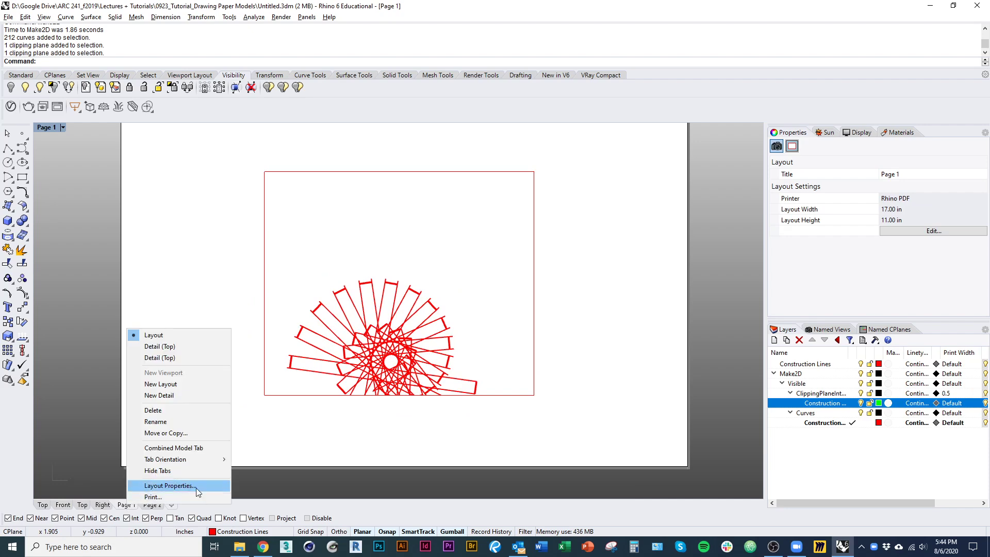
pyautogui.click(153, 409)
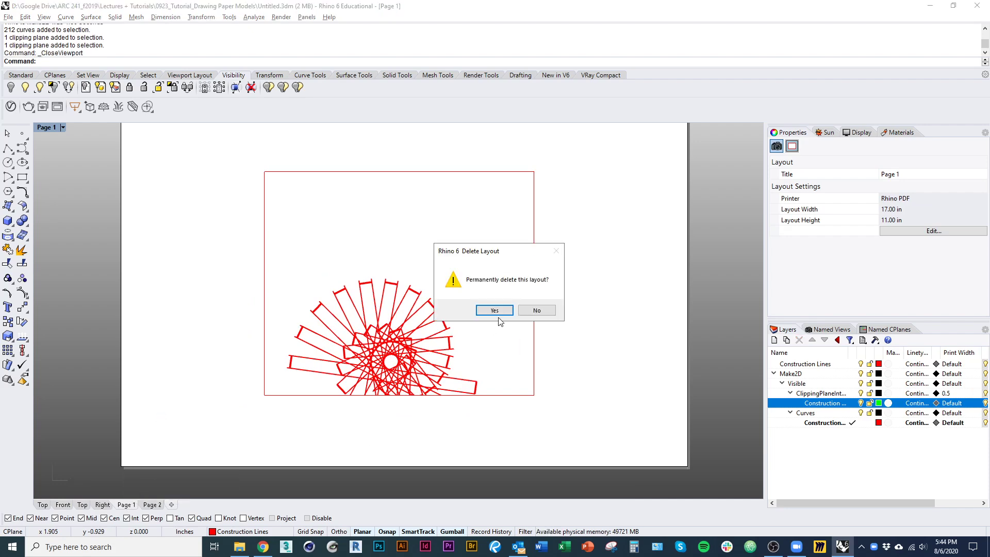
pyautogui.click(498, 318)
pyautogui.rightClick(125, 508)
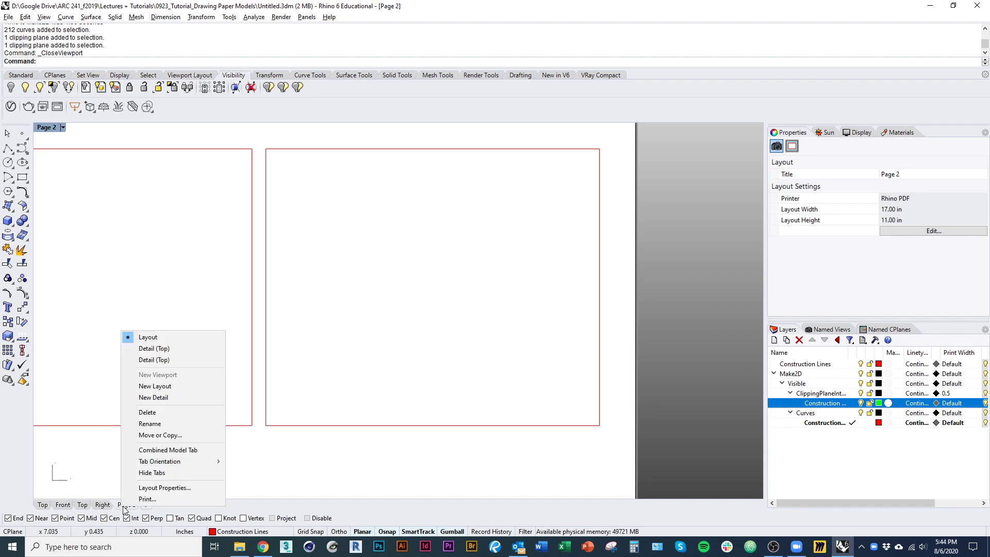
pyautogui.click(175, 412)
pyautogui.click(495, 312)
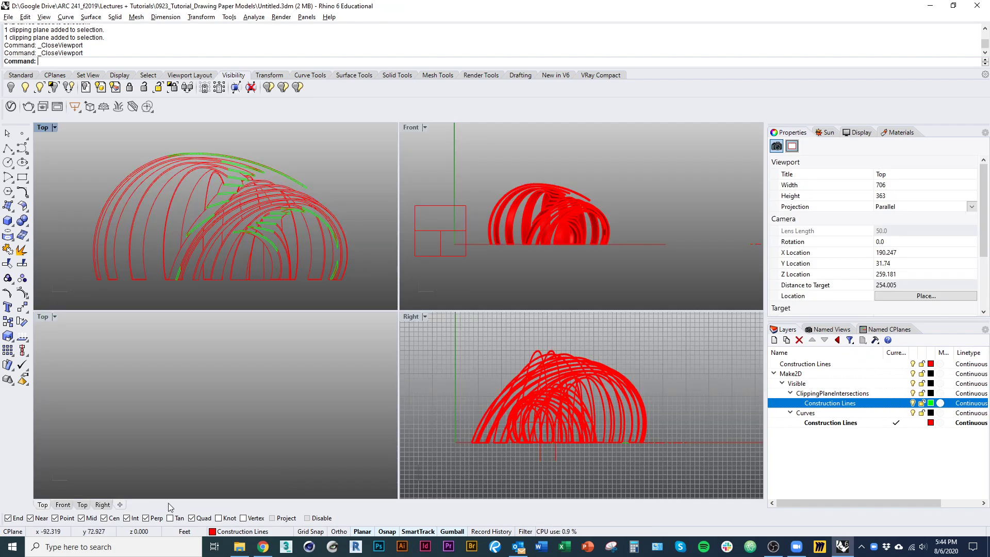
# - Create a landscape layout named Page 1 with the Rhino PDF printer, Arch D (24" x 36") size and one initial detail
pyautogui.click(120, 505)
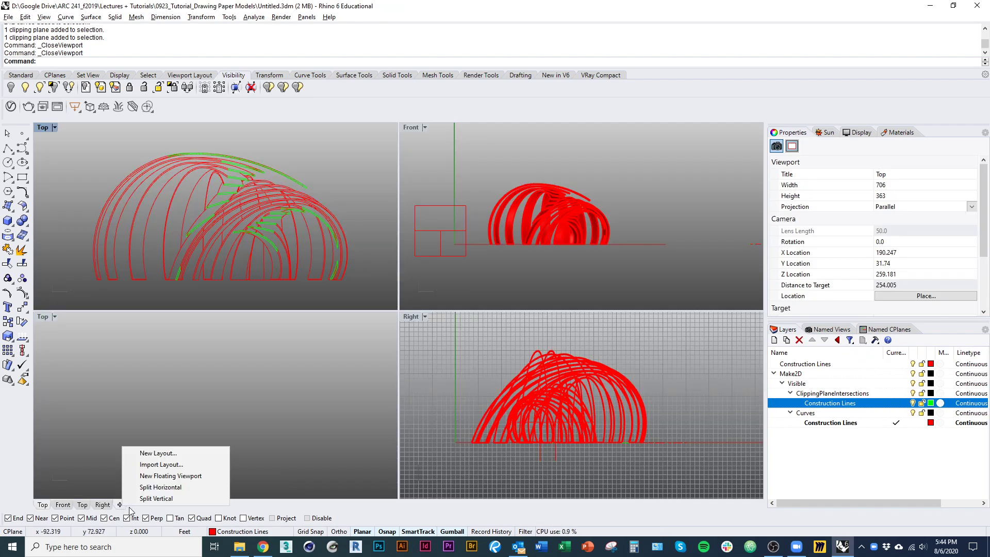
pyautogui.click(164, 455)
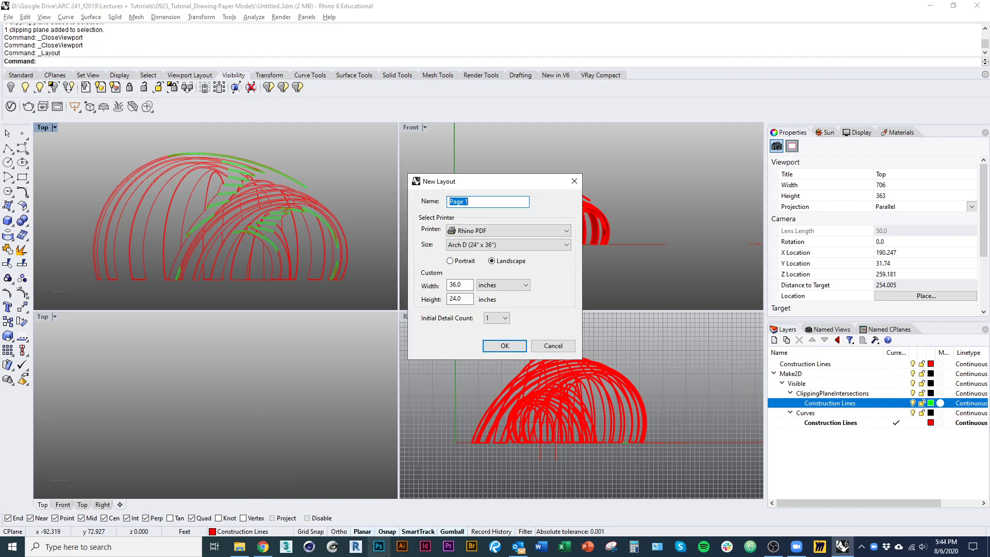
pyautogui.click(487, 231)
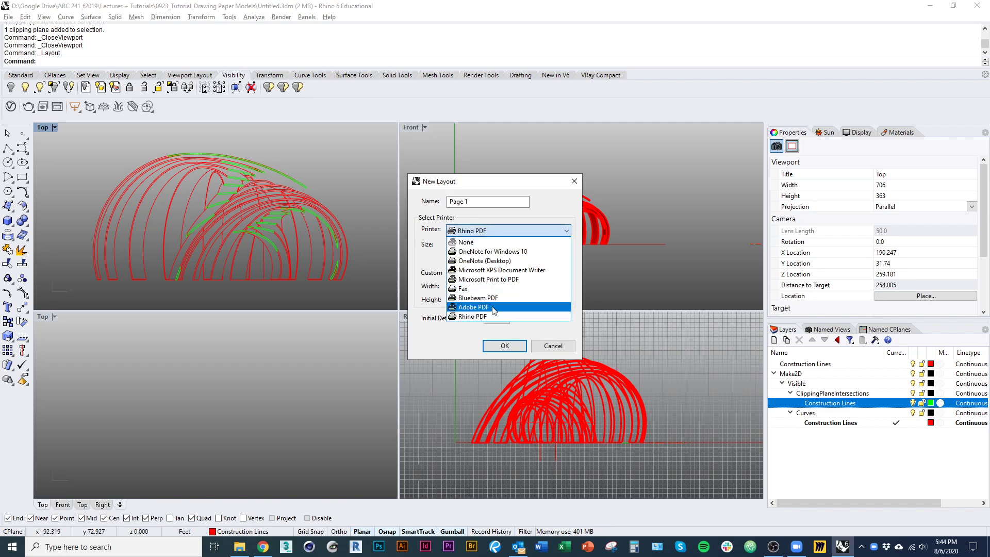
pyautogui.click(473, 315)
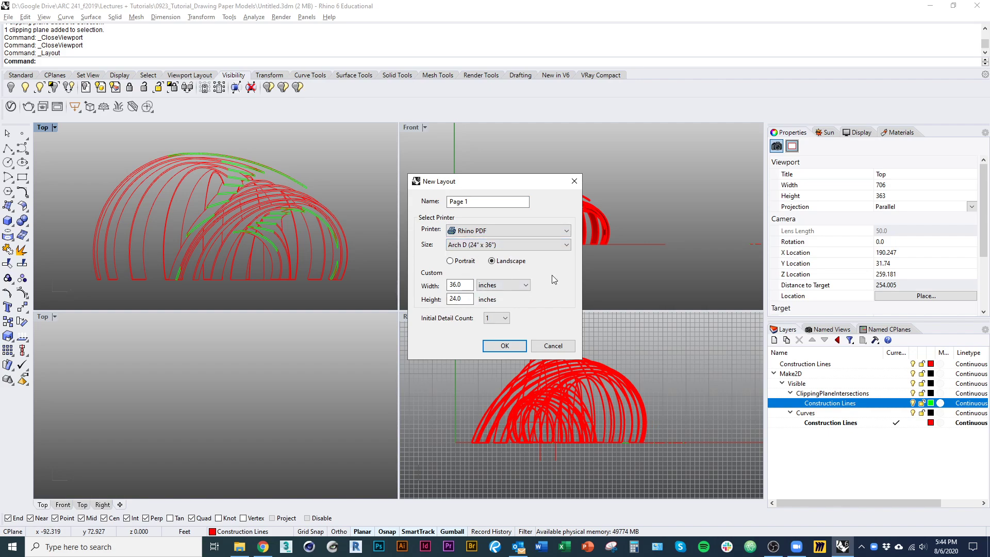
pyautogui.click(516, 350)
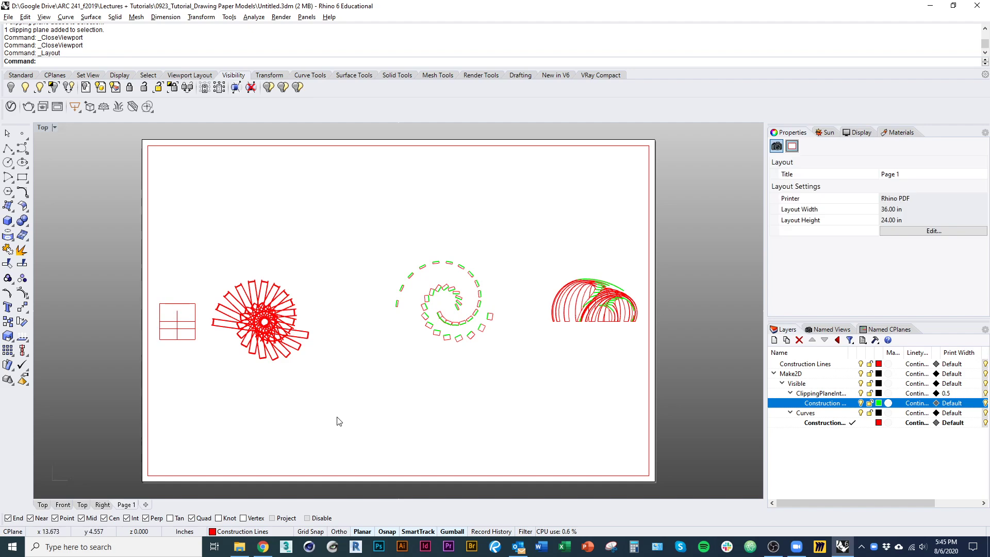
# - Set the Page 1 detail's scale to 0.25 inches on page to 1 foot in model
pyautogui.click(148, 379)
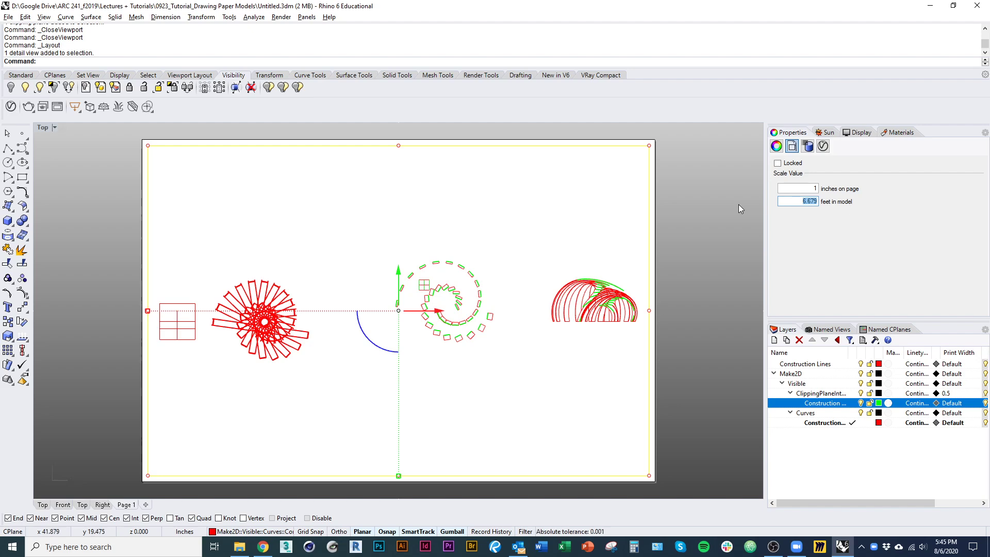
pyautogui.write('1')
pyautogui.click(807, 187)
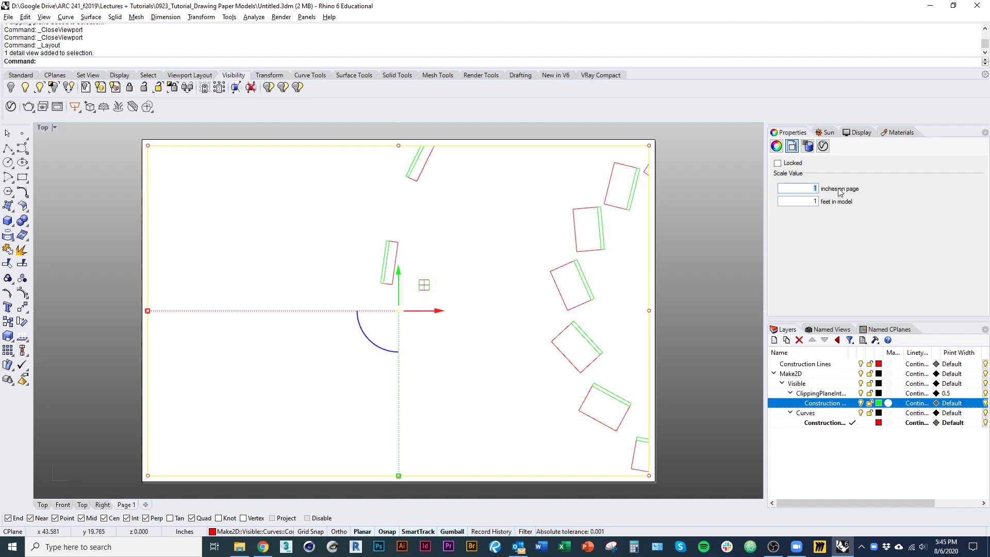
pyautogui.write('.25')
pyautogui.click(807, 201)
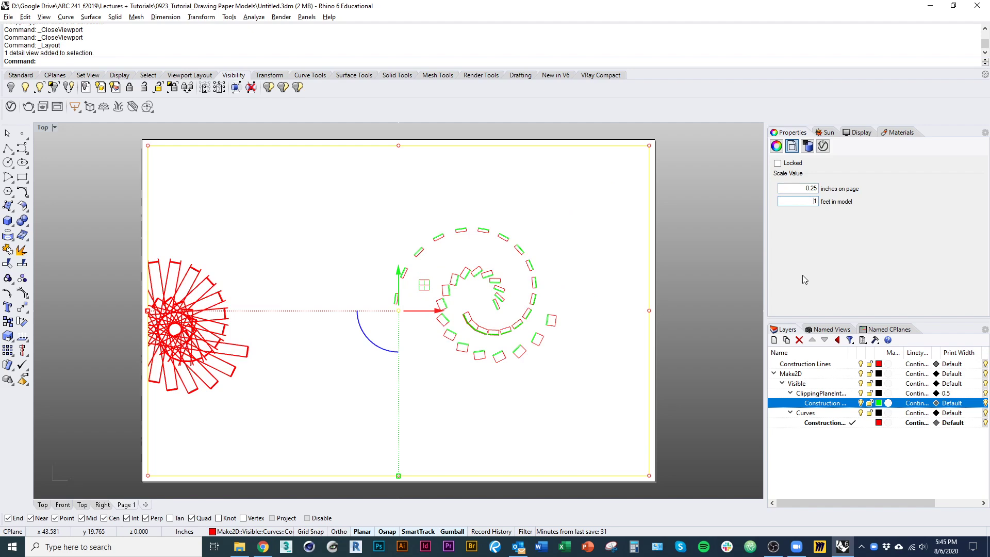
pyautogui.click(696, 318)
# - Center the spiral plan section drawing inside the detail and return to the layout space
pyautogui.doubleClick(560, 364)
pyautogui.moveTo(560, 364); pyautogui.dragTo(504, 369, button='right')
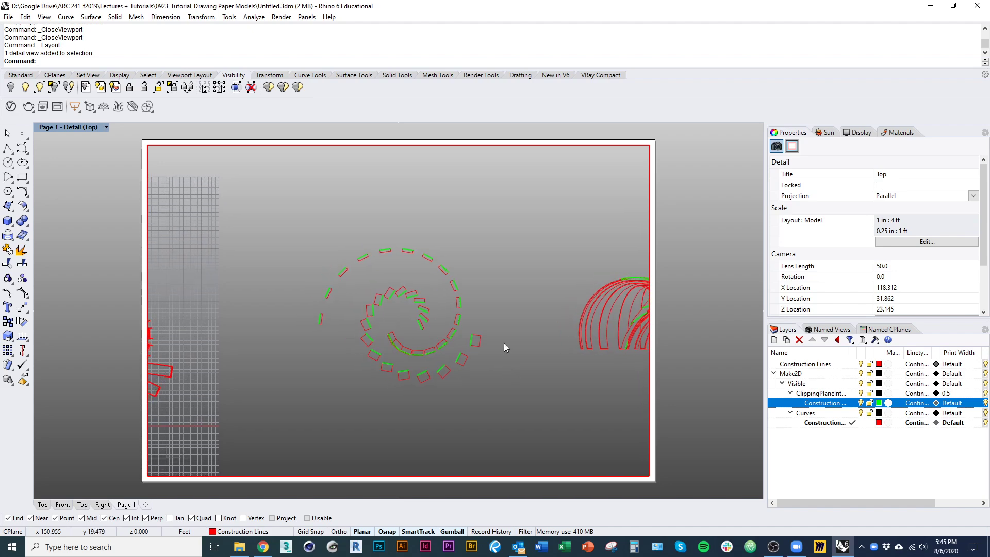
pyautogui.doubleClick(503, 369)
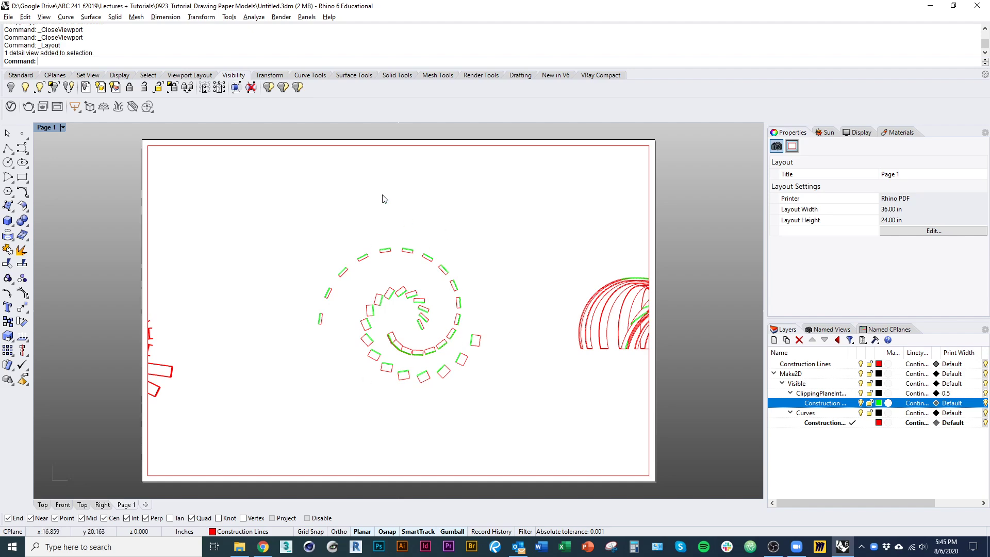
# - Shrink the detail frame on all four sides so it encloses only the spiral plan drawing
pyautogui.click(529, 475)
pyautogui.click(649, 311)
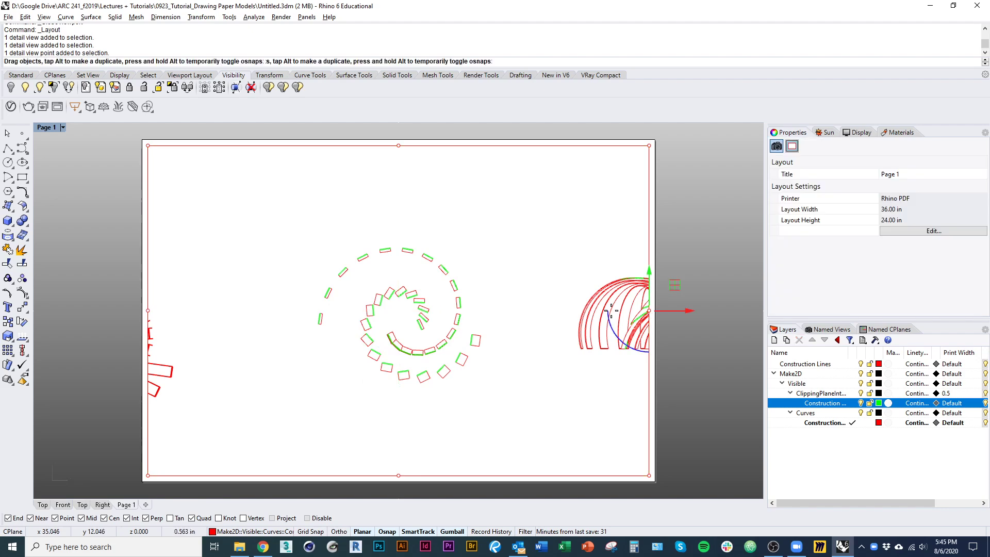
pyautogui.moveTo(610, 310); pyautogui.dragTo(538, 310)
pyautogui.click(149, 311)
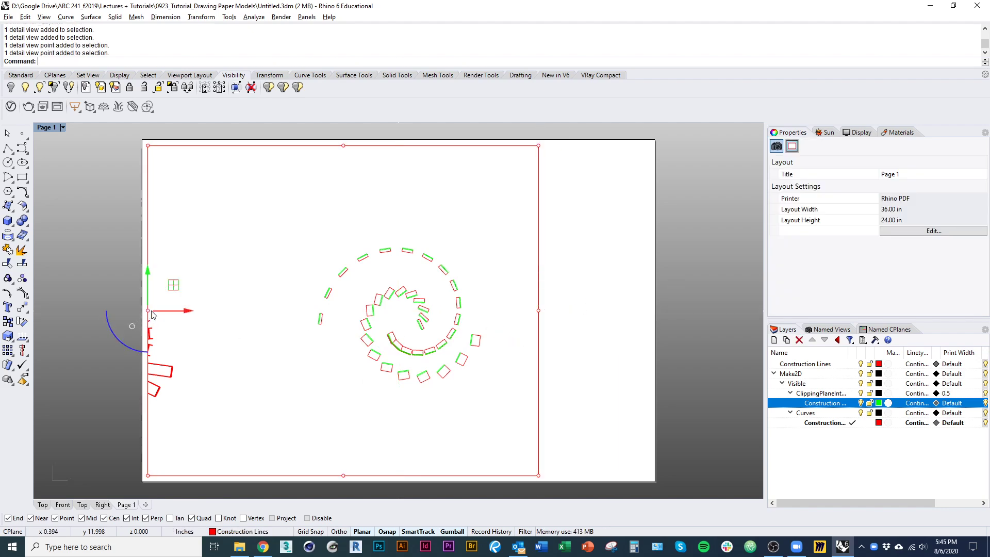
pyautogui.moveTo(149, 312); pyautogui.dragTo(272, 310)
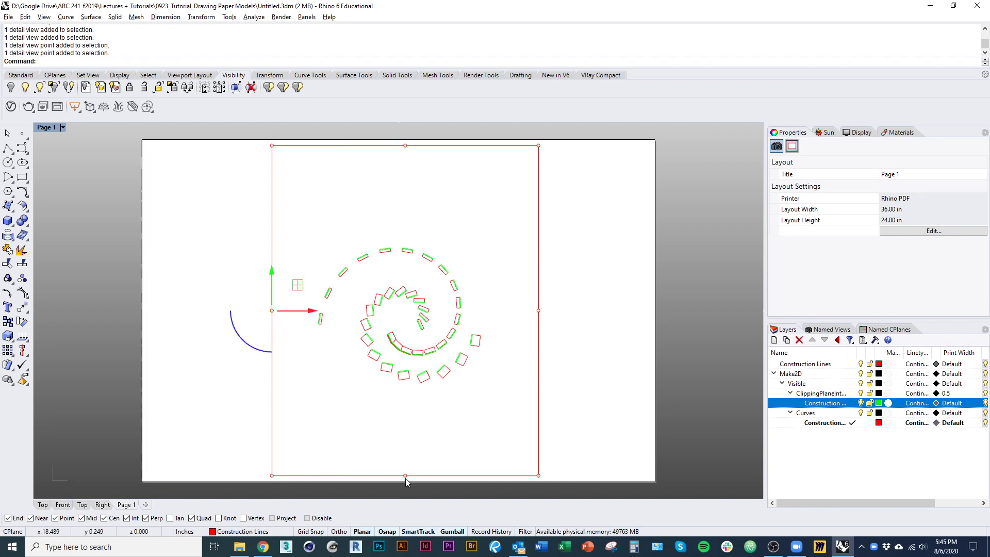
pyautogui.moveTo(405, 476); pyautogui.dragTo(405, 418)
pyautogui.moveTo(406, 146); pyautogui.dragTo(406, 216)
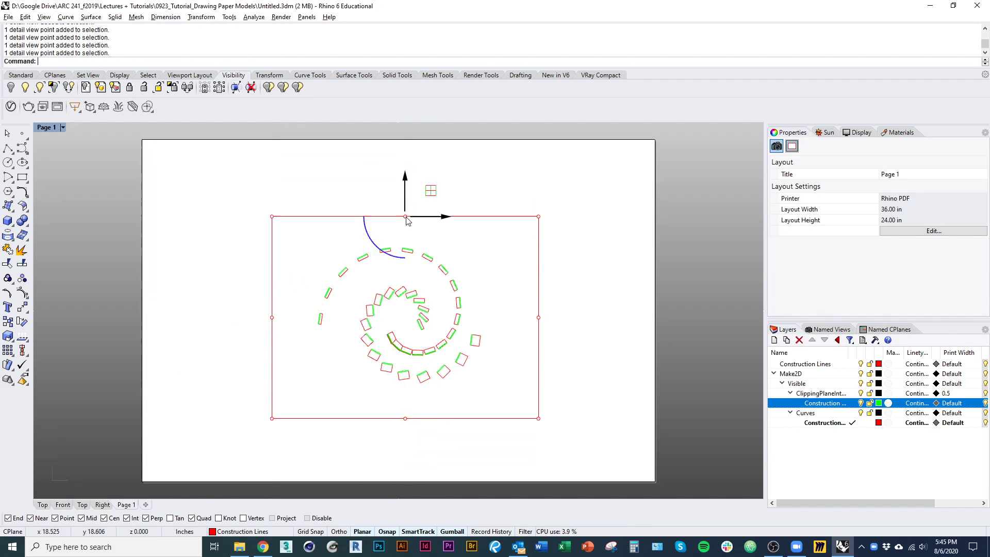
pyautogui.click(237, 254)
# - Move the plan detail from its upper-left corner to just inside the page's upper-left corner
pyautogui.click(287, 217)
pyautogui.write('M')
pyautogui.press('Return')
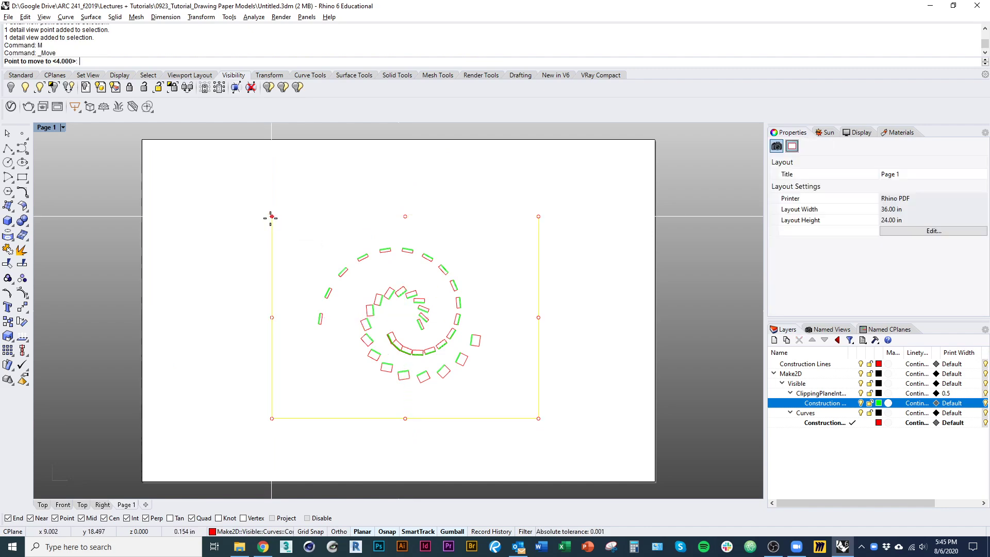
pyautogui.click(156, 153)
pyautogui.press('Escape')
pyautogui.moveTo(150, 300); pyautogui.dragTo(139, 300, button='right')
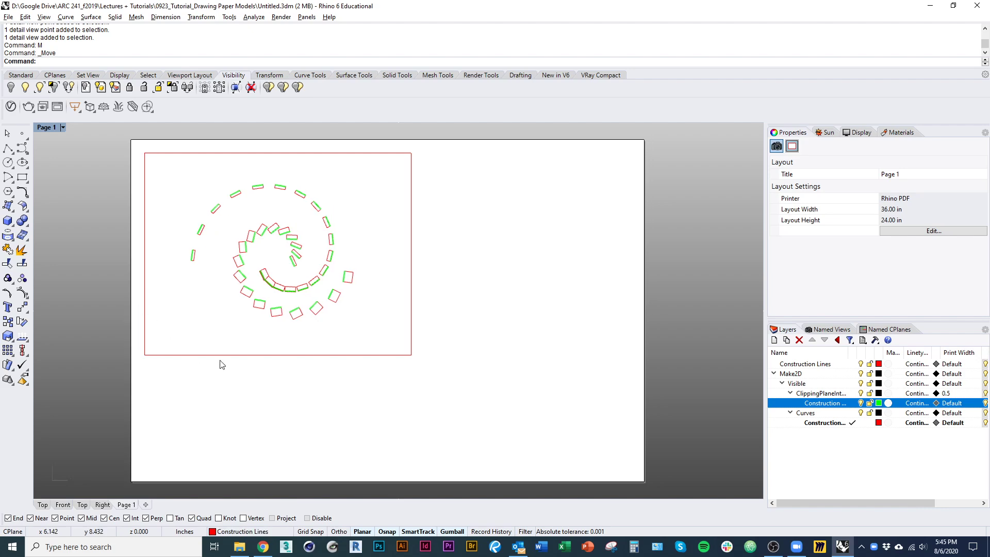
# - Copy the plan detail horizontally beside the original and reframe the copy on the domed section line drawing
pyautogui.click(325, 341)
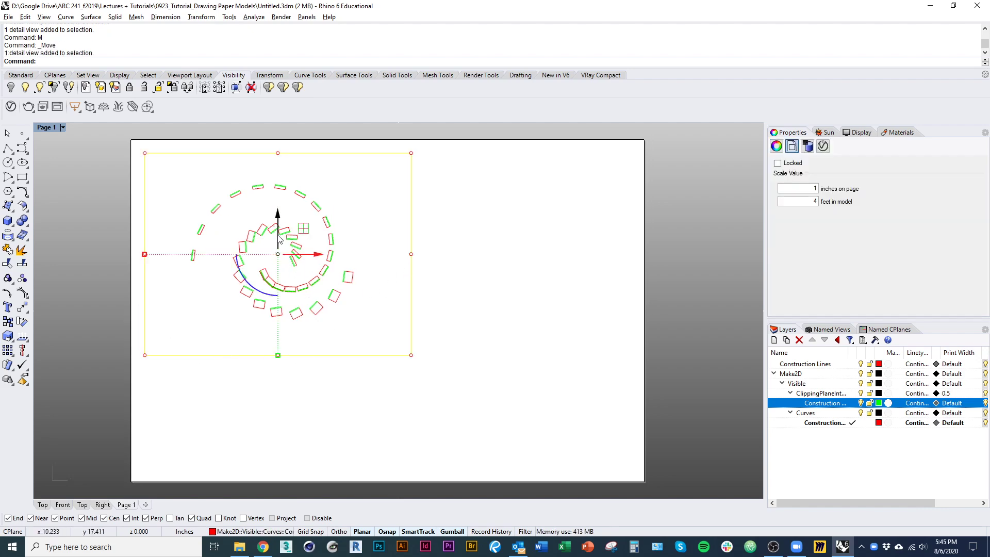
pyautogui.moveTo(303, 257); pyautogui.dragTo(526, 257)
pyautogui.click(426, 316)
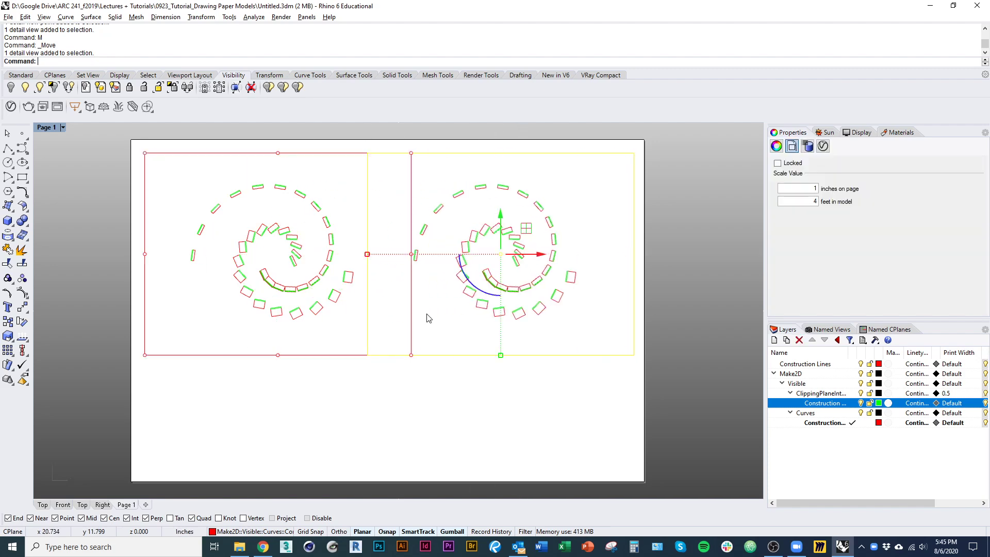
pyautogui.doubleClick(518, 328)
pyautogui.keyDown('ctrl'); pyautogui.keyDown('shift'); pyautogui.moveTo(518, 328); pyautogui.dragTo(345, 325, button='right'); pyautogui.keyUp('shift'); pyautogui.keyUp('ctrl')
pyautogui.doubleClick(411, 399)
# - Narrow the section detail from its outer edge and shift it sideways away from the plan detail
pyautogui.click(386, 286)
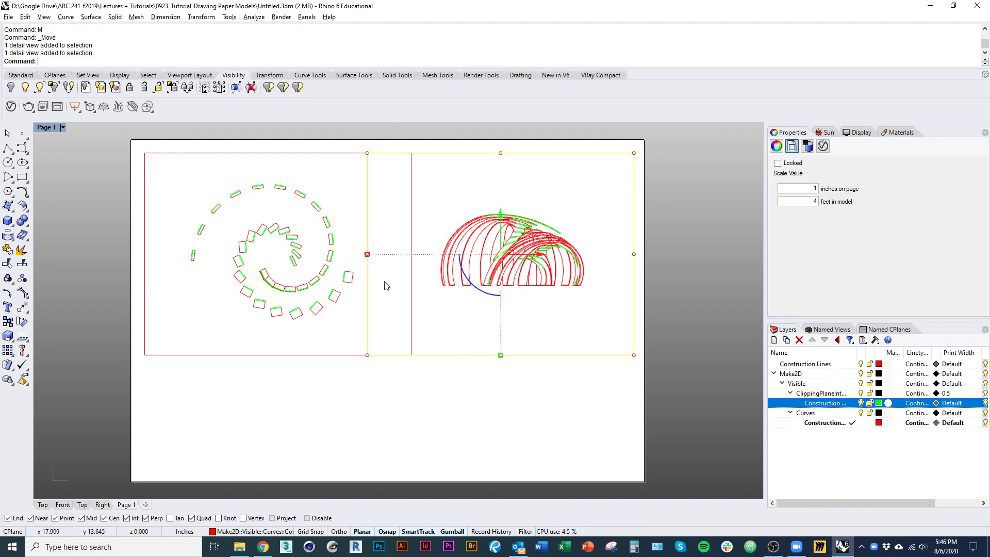
pyautogui.moveTo(636, 254); pyautogui.dragTo(598, 260)
pyautogui.click(509, 356)
pyautogui.moveTo(508, 357); pyautogui.dragTo(530, 357)
pyautogui.press('Escape')
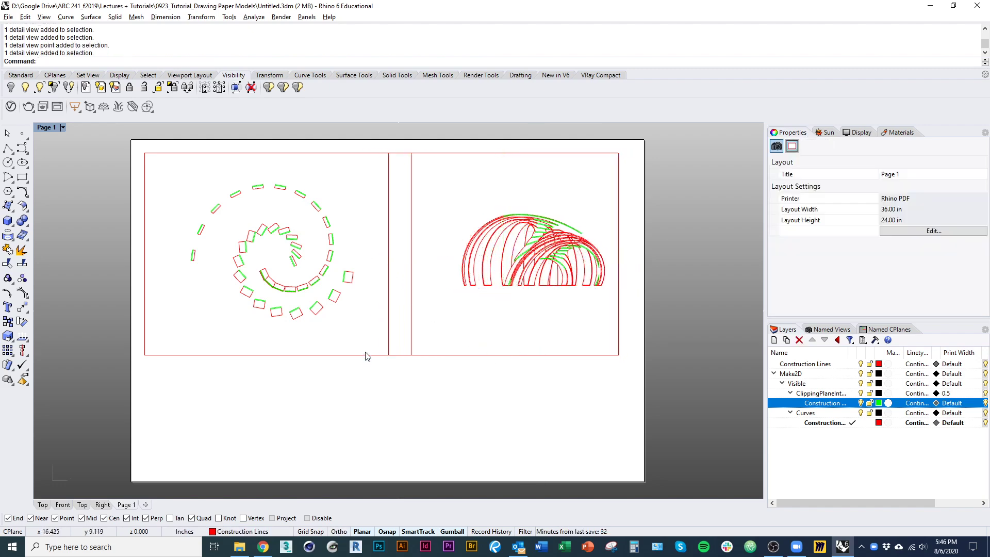
# - Pull in the plan detail's inner edge, then move that edge to align with the page's vertical centerline
pyautogui.click(411, 258)
pyautogui.moveTo(411, 254); pyautogui.dragTo(380, 155)
pyautogui.write('M')
pyautogui.press('Return')
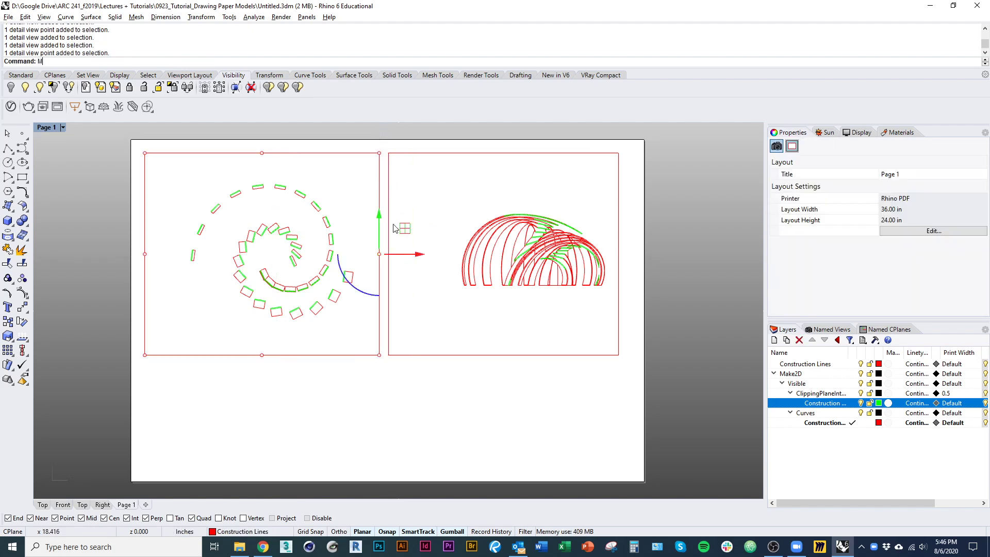
pyautogui.click(379, 261)
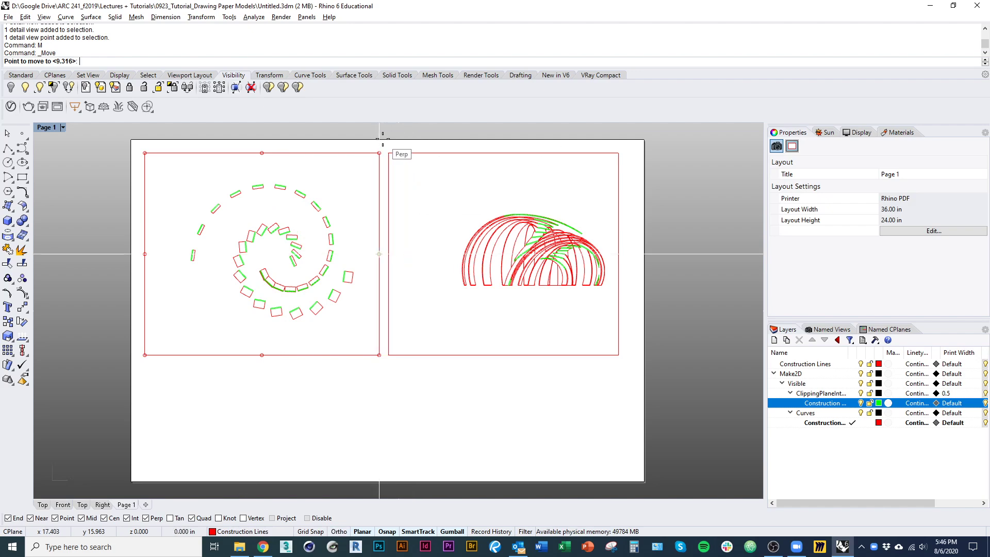
pyautogui.click(388, 254)
# - Move the section detail's inner edge to the midpoint of the page's lower edge so both details meet
pyautogui.click(389, 281)
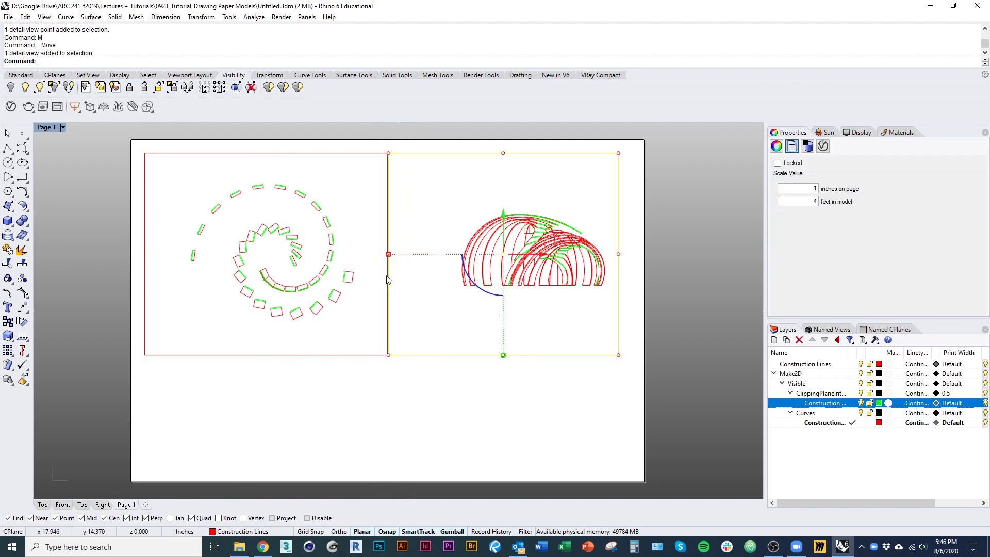
pyautogui.click(387, 254)
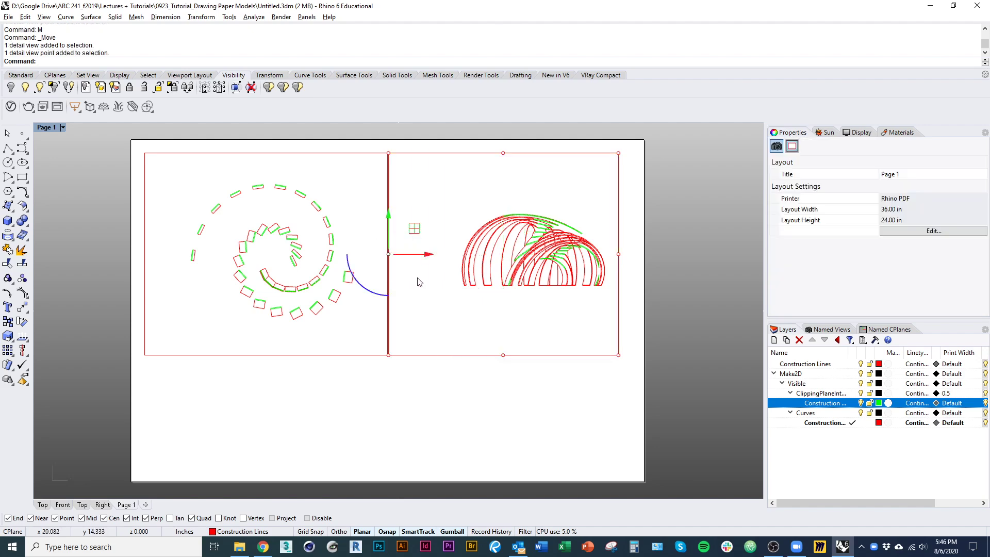
pyautogui.write('Nm')
pyautogui.press('Return')
pyautogui.write('M')
pyautogui.press('Return')
pyautogui.click(388, 254)
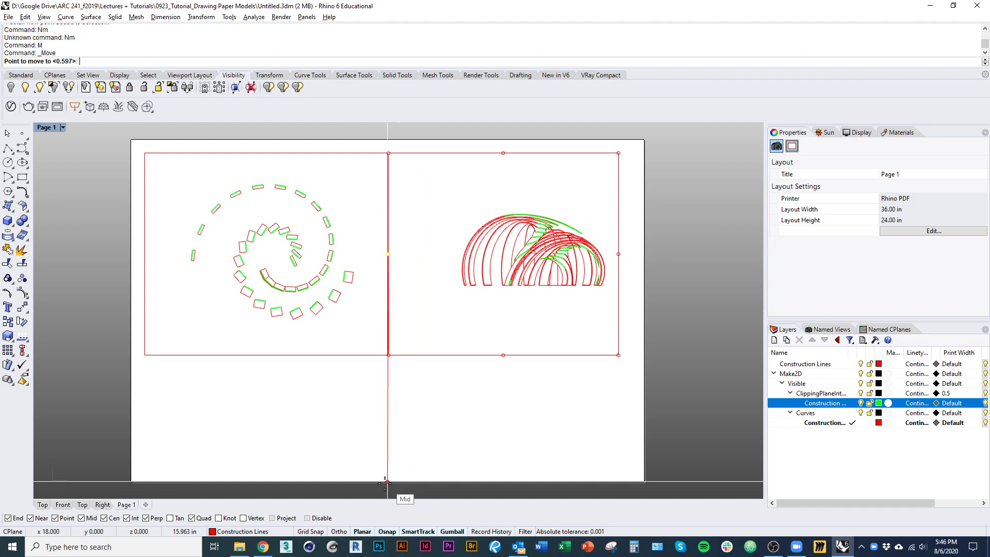
pyautogui.click(381, 483)
pyautogui.click(429, 450)
# - Widen the section detail to leave a margin matching the plan side, and recenter the section drawing inside it
pyautogui.moveTo(432, 399); pyautogui.dragTo(344, 415, button='right')
pyautogui.scroll(-1, 407, 349)
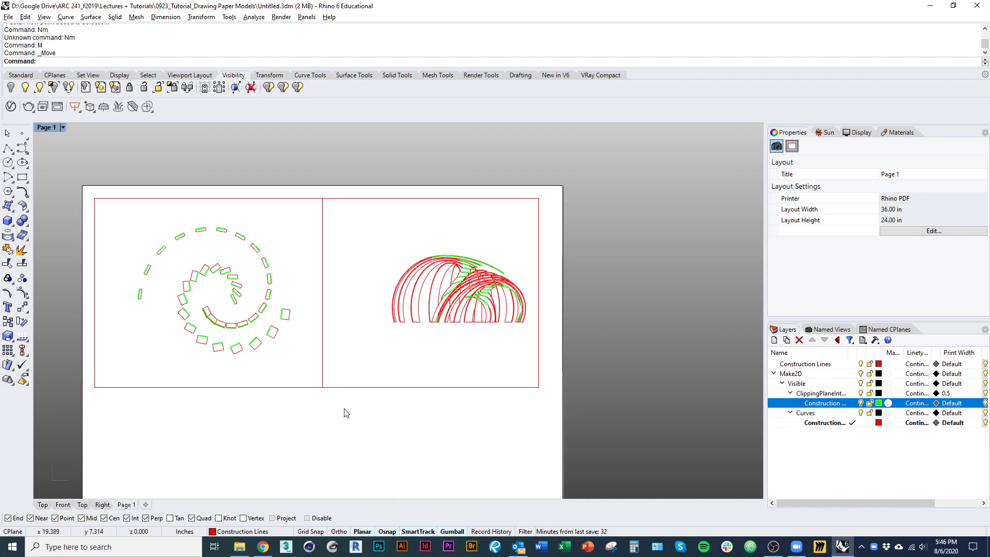
pyautogui.click(538, 339)
pyautogui.moveTo(538, 292); pyautogui.dragTo(550, 294)
pyautogui.doubleClick(471, 343)
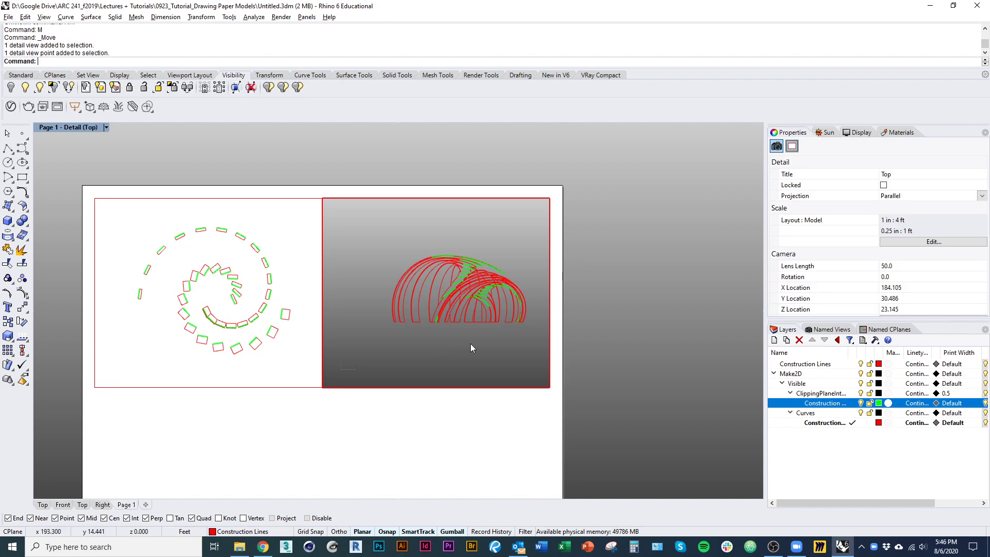
pyautogui.moveTo(470, 344); pyautogui.dragTo(456, 353, button='right')
pyautogui.doubleClick(432, 435)
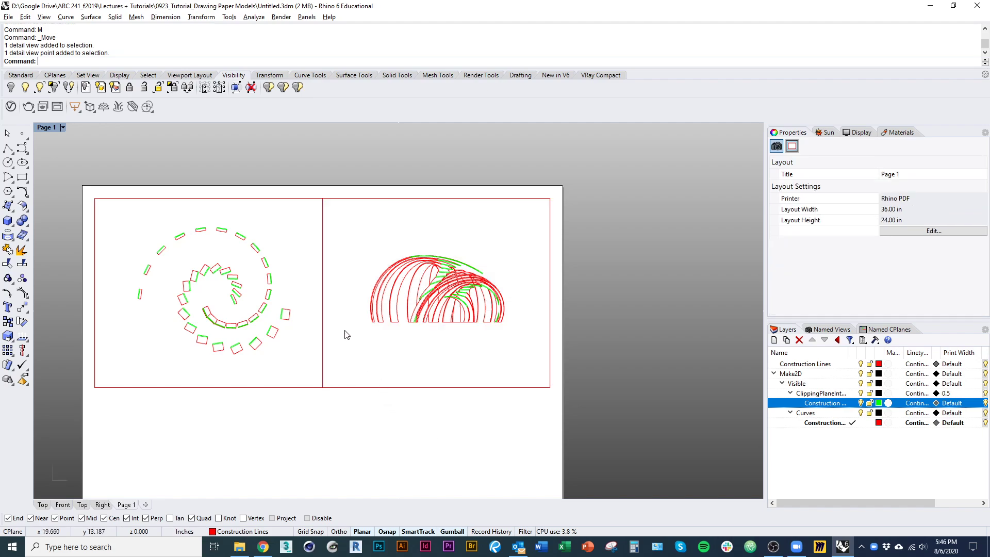
# - Pull the facing inner edges of the two details away from the page's centerline to leave a narrow gap
pyautogui.click(355, 387)
pyautogui.scroll(1, 329, 275)
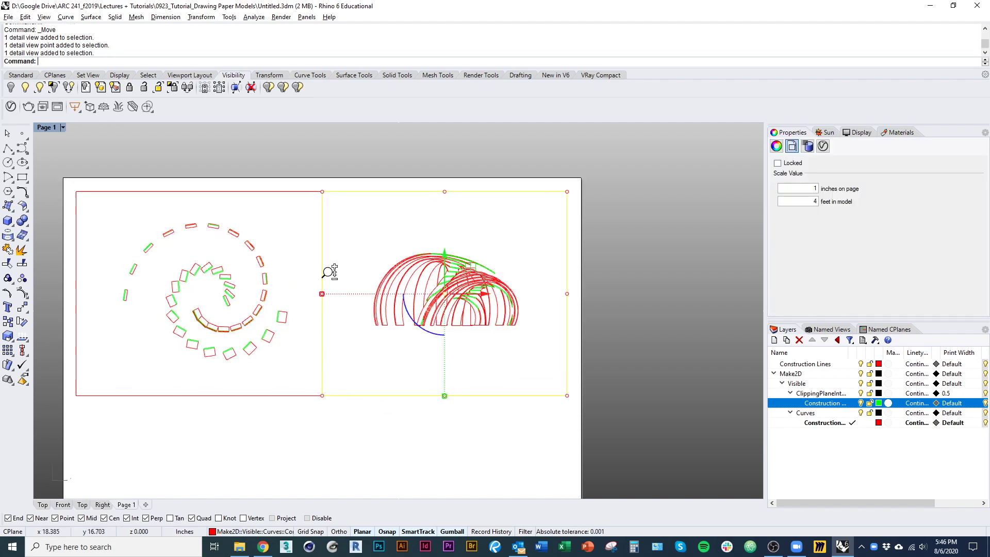
pyautogui.scroll(10, 328, 281)
pyautogui.moveTo(275, 364); pyautogui.dragTo(339, 262)
pyautogui.scroll(-5, 328, 310)
pyautogui.scroll(-7, 354, 330)
pyautogui.click(339, 392)
pyautogui.scroll(10, 340, 330)
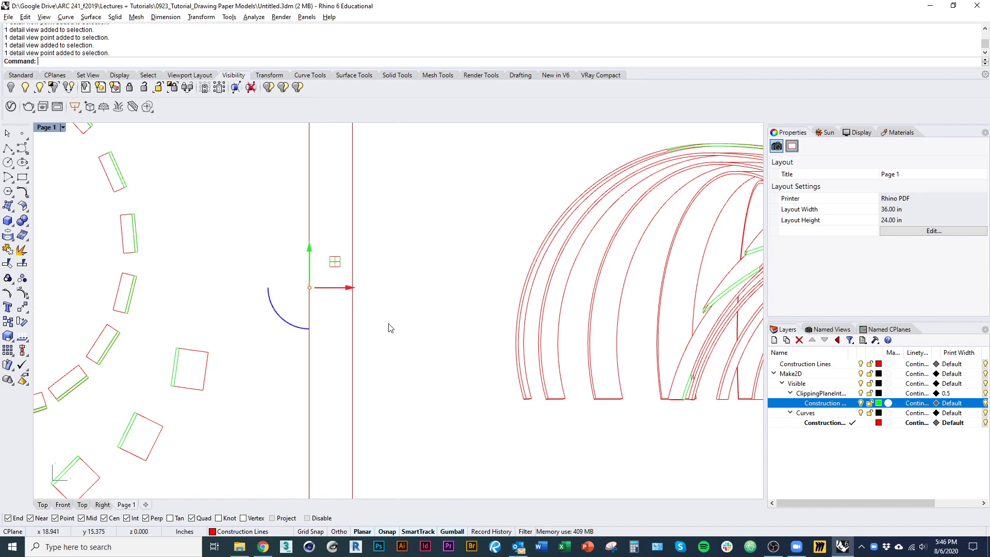
pyautogui.scroll(-8, 381, 361)
pyautogui.scroll(1, 384, 413)
# - Recenter the spiral plan drawing within its narrowed detail and return to the layout space
pyautogui.doubleClick(293, 365)
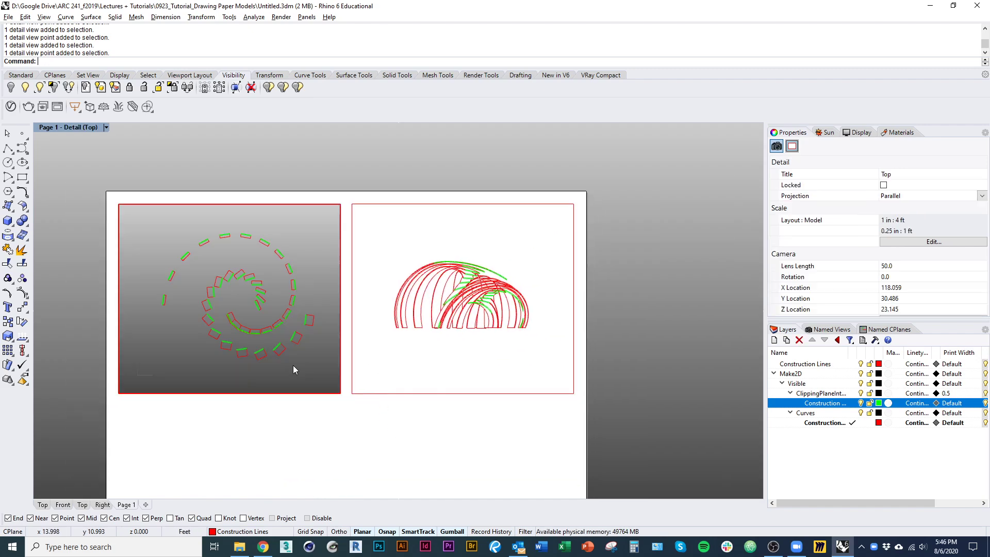
pyautogui.moveTo(294, 363); pyautogui.dragTo(298, 364, button='right')
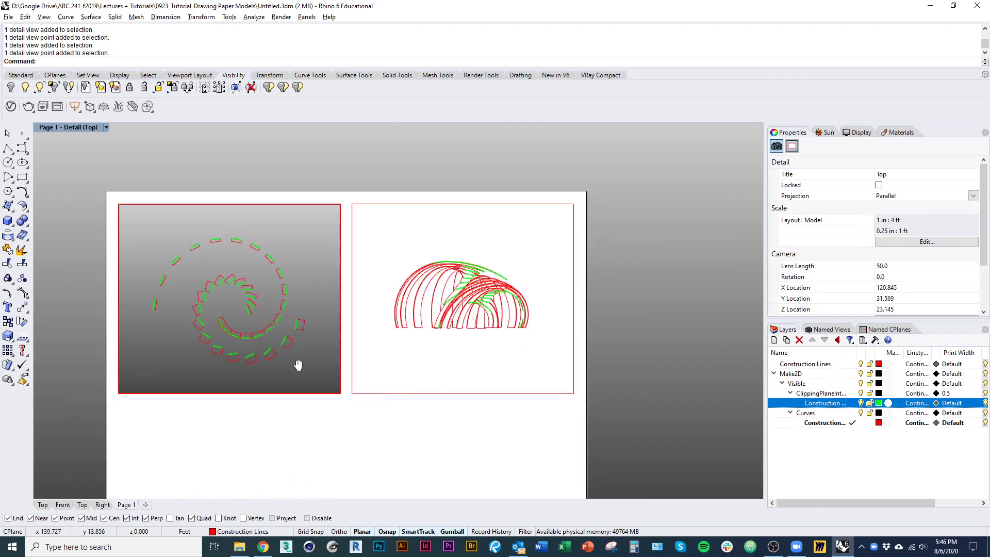
pyautogui.doubleClick(308, 432)
# - Turn on Print Preview for Page 1 and inspect the line weights of the cut strips in the plan detail
pyautogui.scroll(5, 364, 409)
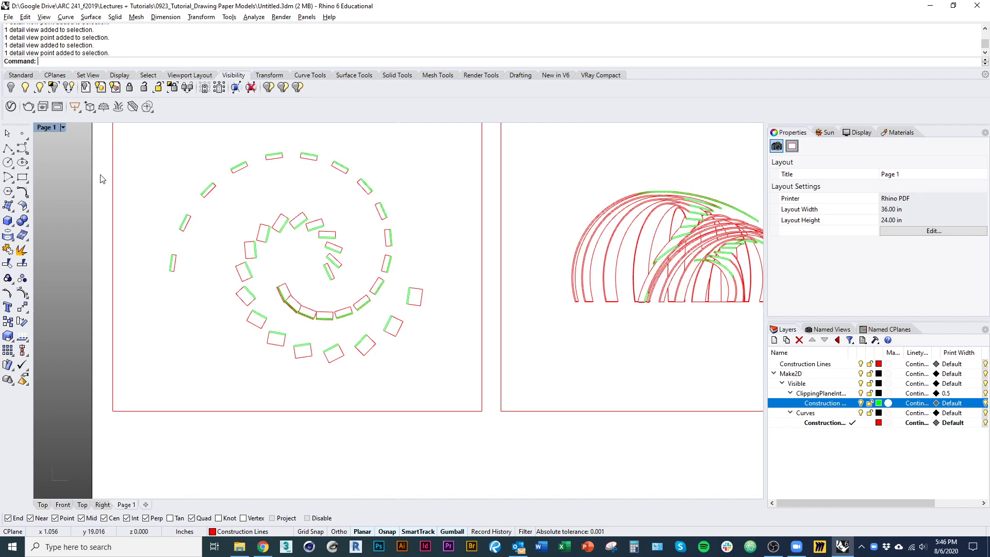
pyautogui.click(45, 131)
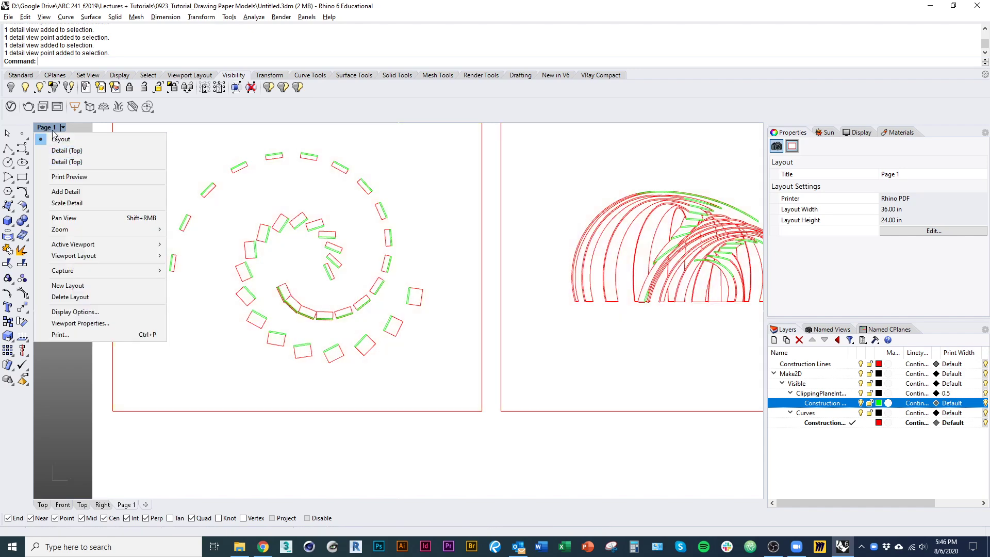
pyautogui.click(70, 177)
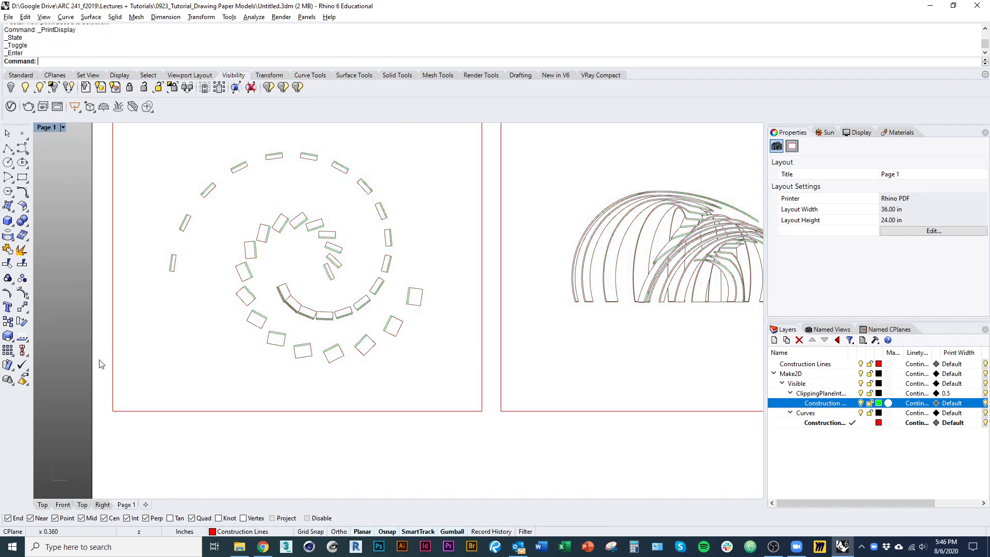
pyautogui.scroll(10, 350, 328)
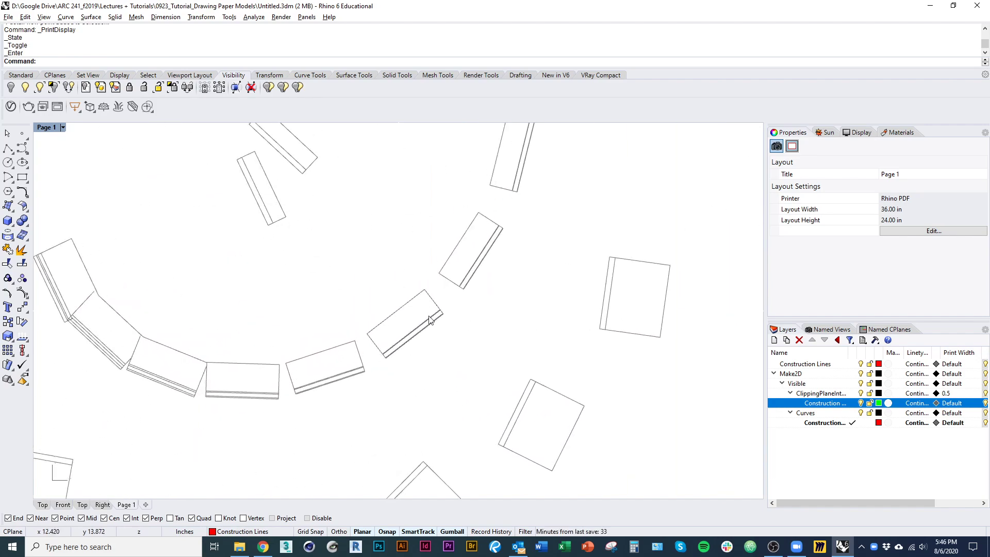
pyautogui.scroll(5, 429, 320)
pyautogui.scroll(-15, 448, 387)
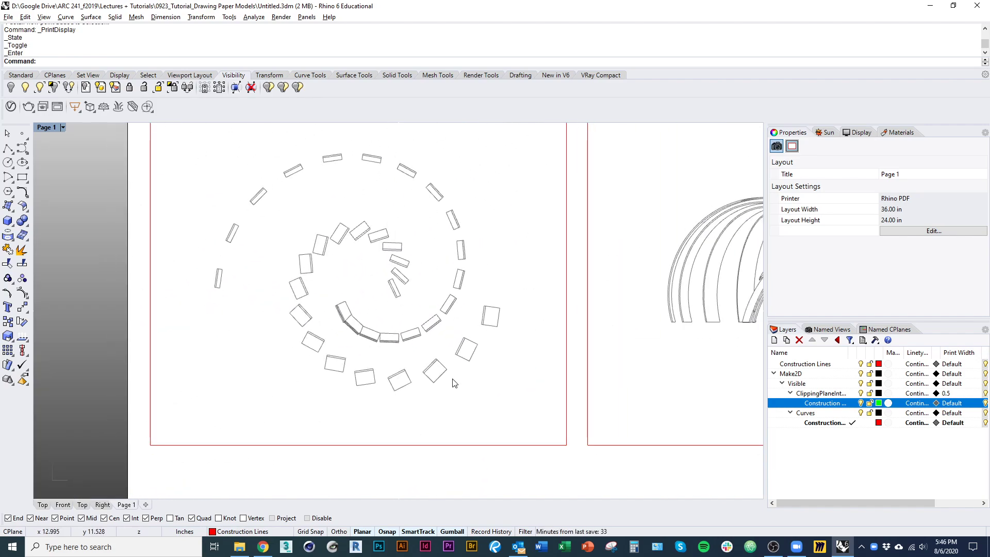
pyautogui.scroll(12, 405, 320)
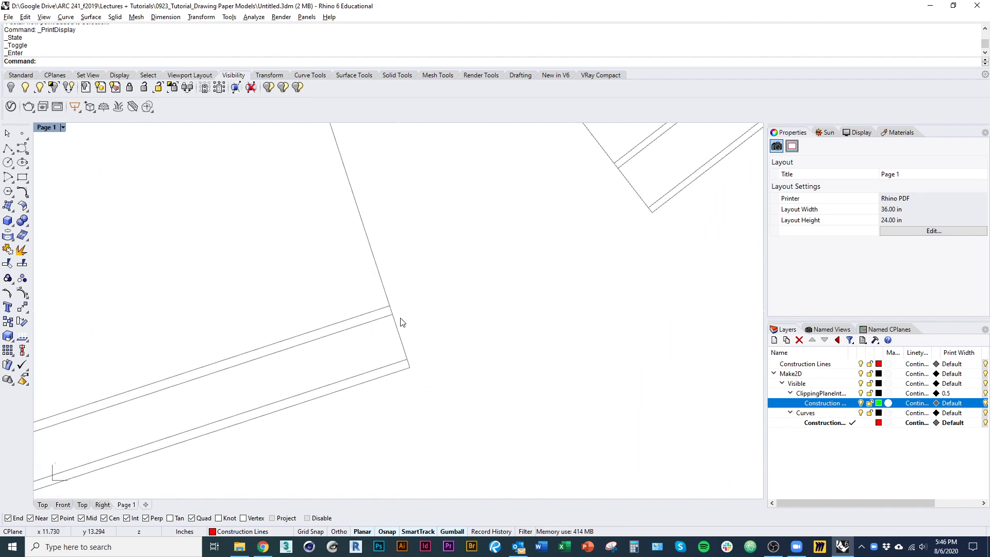
pyautogui.scroll(-12, 361, 345)
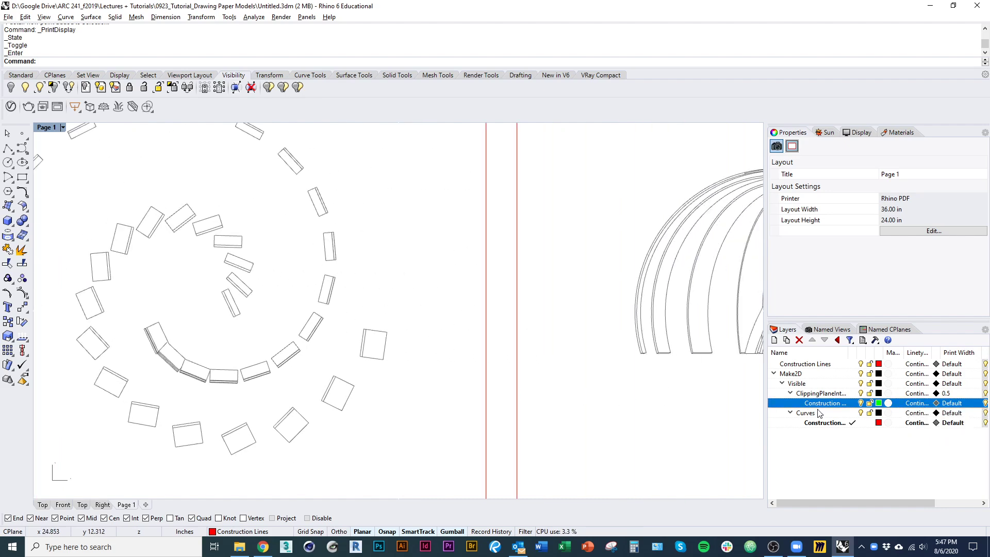
# - Set the print color to Black for the Construction Lines sublayers under both ClippingPlaneIntersections and Curves
pyautogui.click(936, 404)
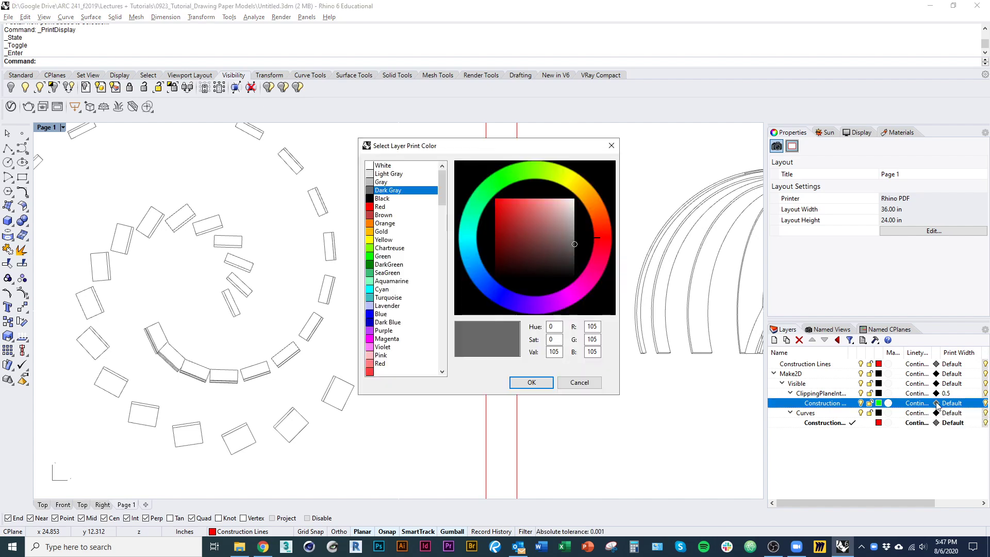
pyautogui.click(403, 199)
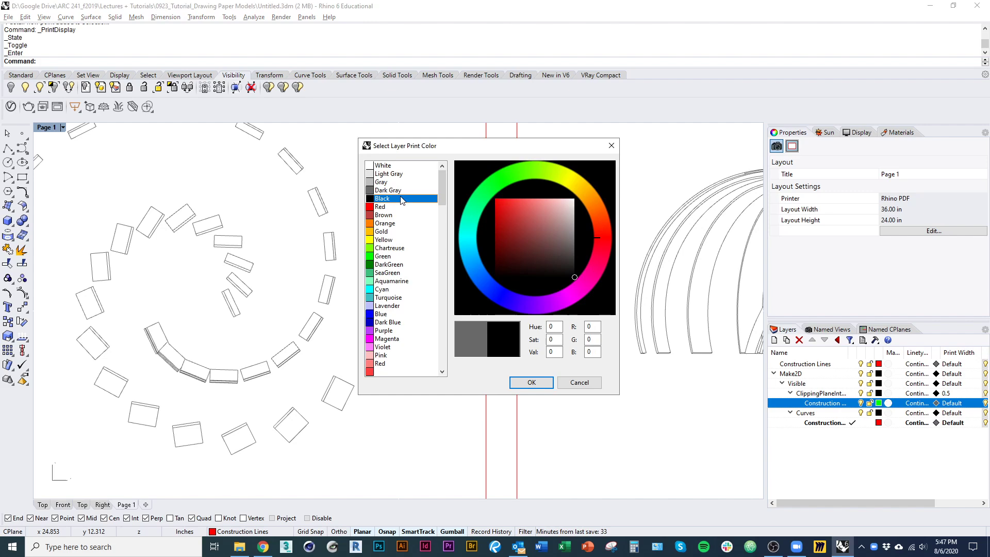
pyautogui.click(531, 382)
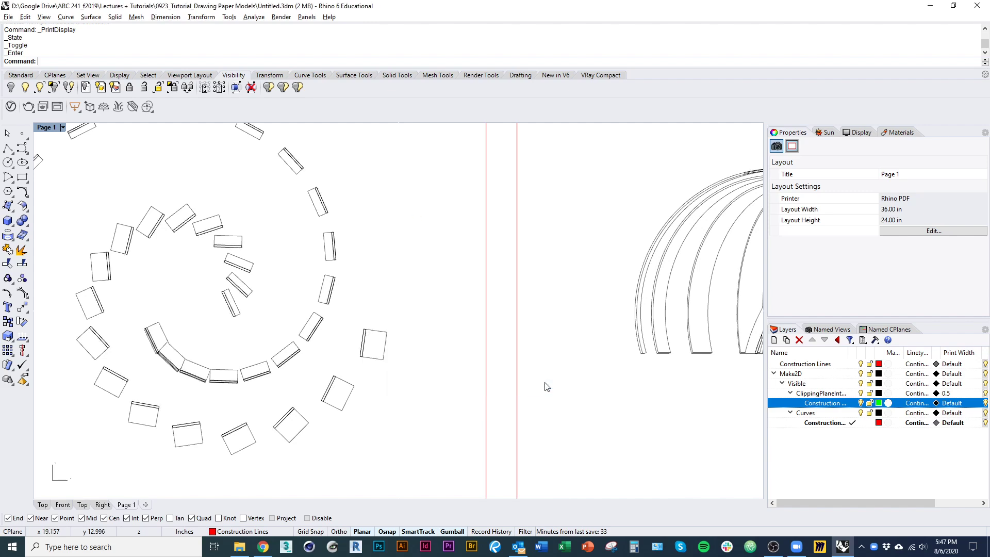
pyautogui.click(937, 423)
pyautogui.click(382, 182)
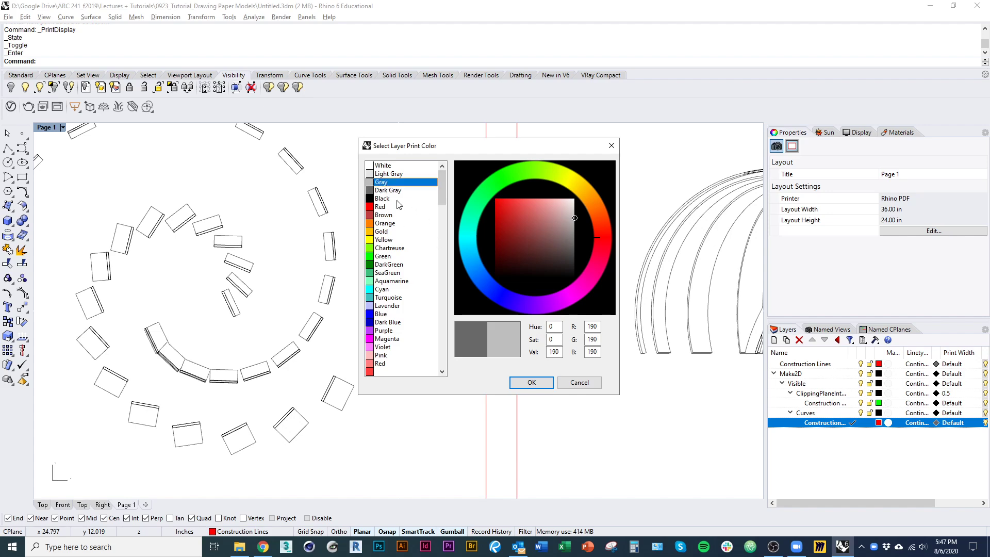
pyautogui.click(401, 199)
pyautogui.click(531, 382)
pyautogui.moveTo(412, 390); pyautogui.dragTo(493, 387, button='right')
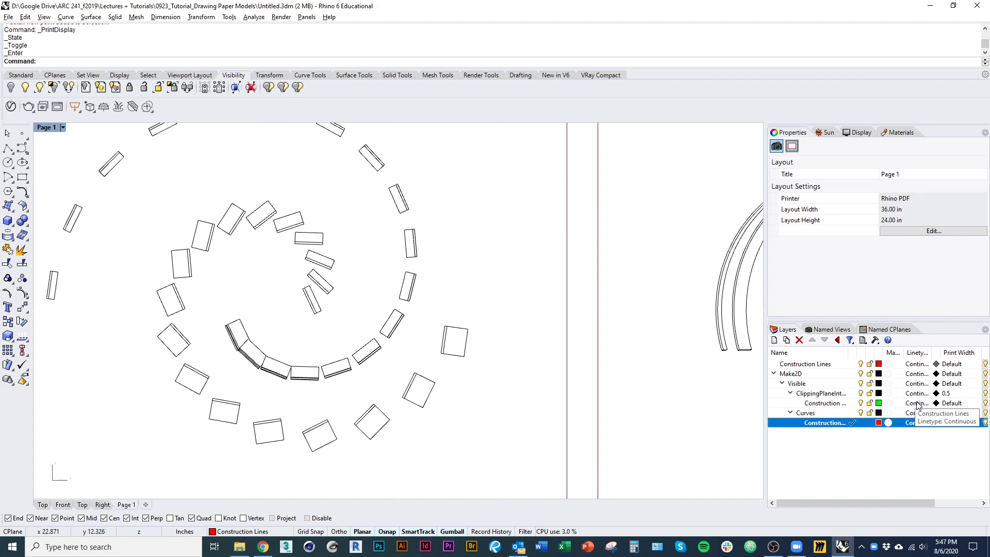
# - Set the print width of the Construction Lines sublayer under ClippingPlaneIntersections to 0.7 mm
pyautogui.click(947, 406)
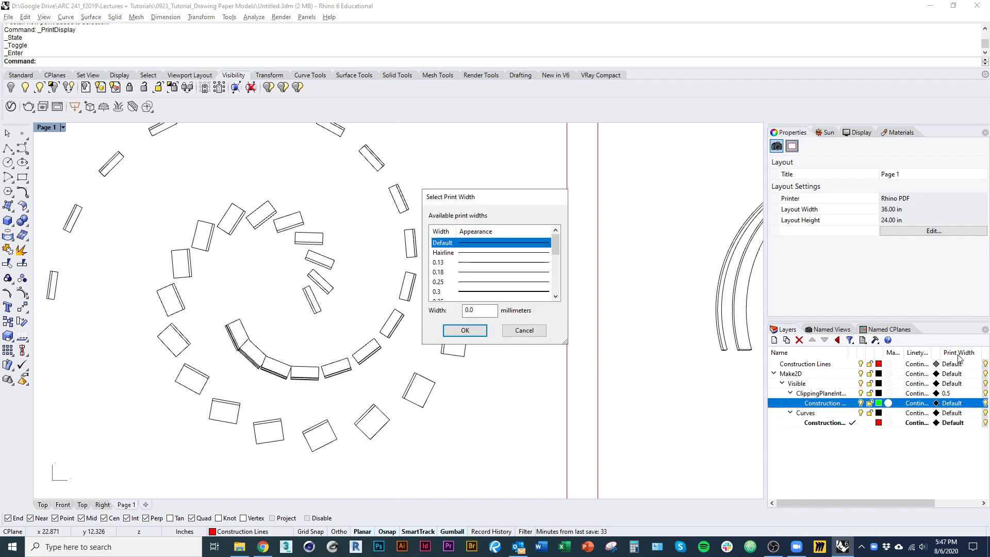
pyautogui.click(556, 296)
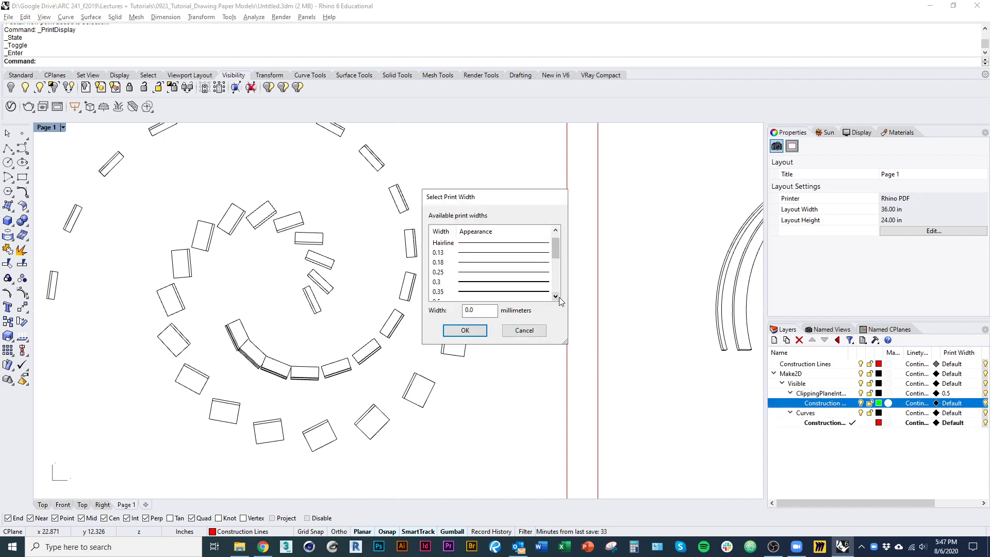
pyautogui.click(556, 296)
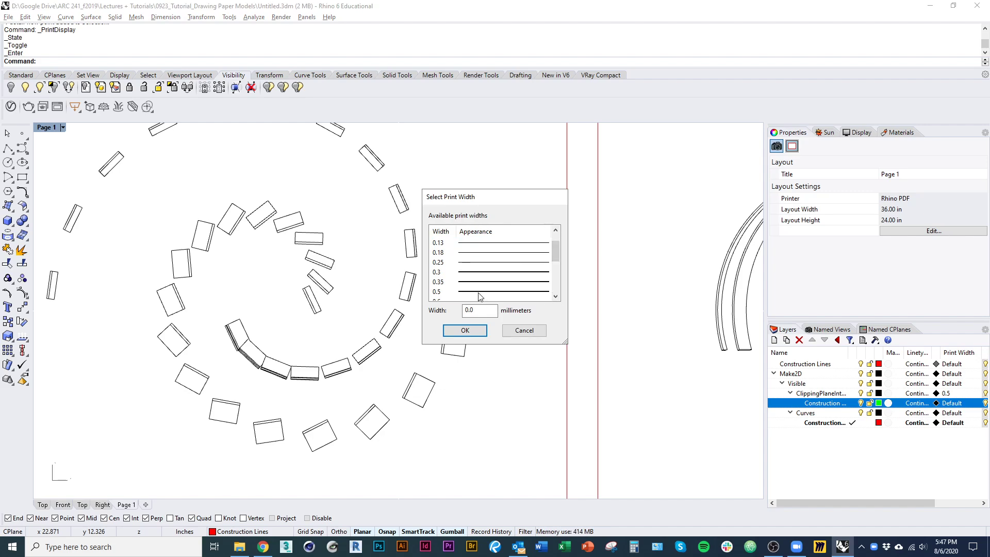
pyautogui.click(555, 296)
pyautogui.click(555, 296)
pyautogui.click(487, 291)
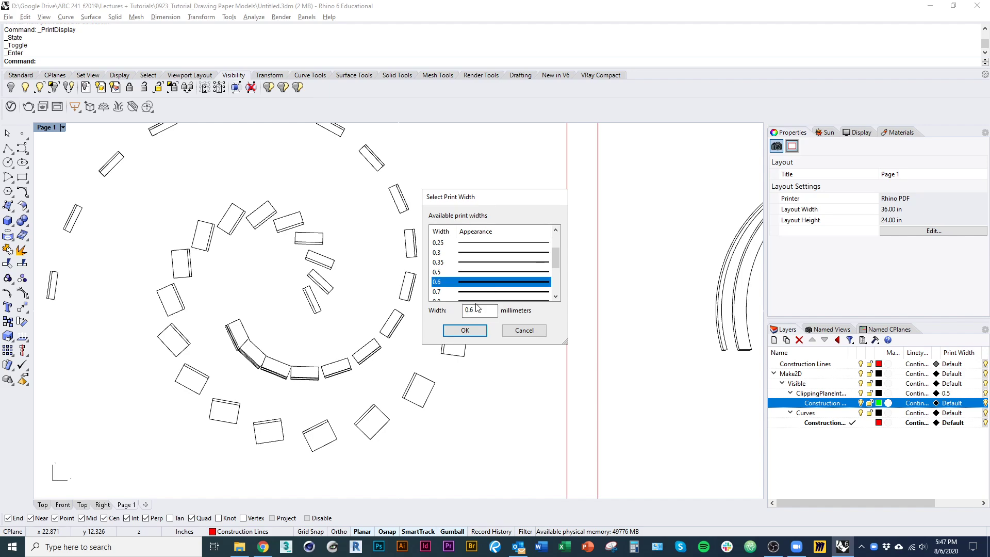
pyautogui.click(474, 327)
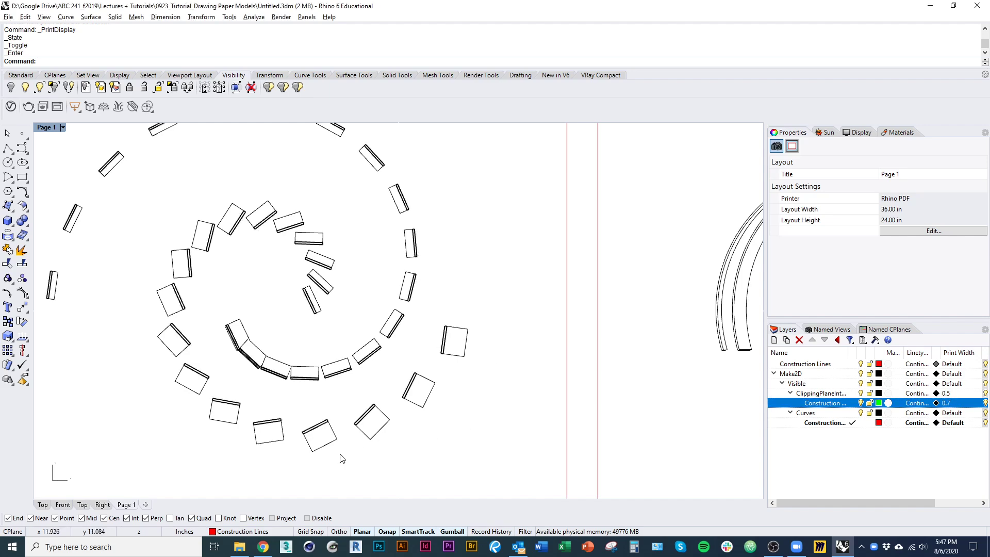
# - Inspect the line weights of the cut strips in both the plan and section details on the layout page
pyautogui.scroll(13, 308, 423)
pyautogui.moveTo(308, 423); pyautogui.dragTo(325, 372, button='right')
pyautogui.scroll(1, 325, 371)
pyautogui.scroll(-2, 474, 224)
pyautogui.moveTo(474, 224); pyautogui.dragTo(441, 268, button='right')
pyautogui.scroll(-6, 441, 268)
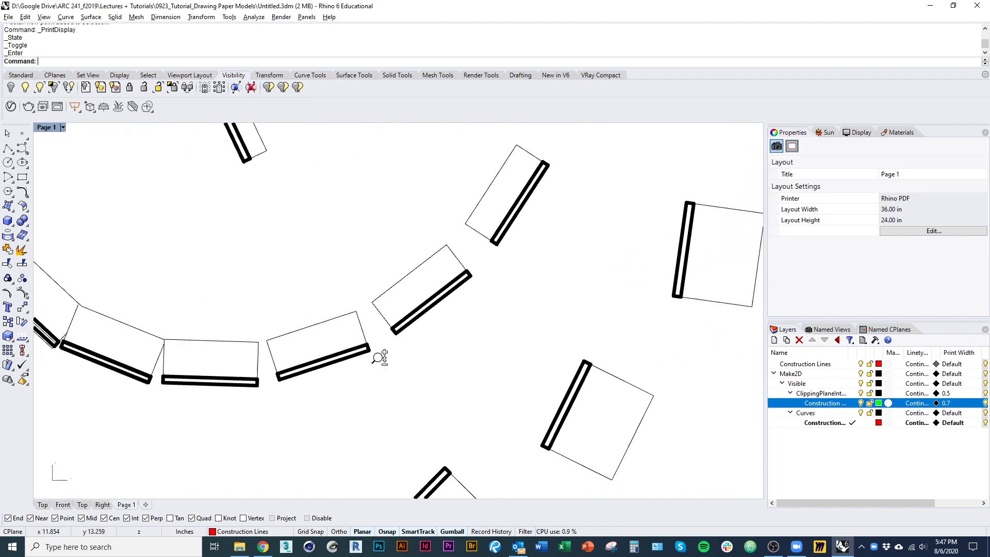
pyautogui.moveTo(819, 289); pyautogui.dragTo(517, 283, button='right')
pyautogui.scroll(1, 517, 282)
pyautogui.scroll(5, 516, 282)
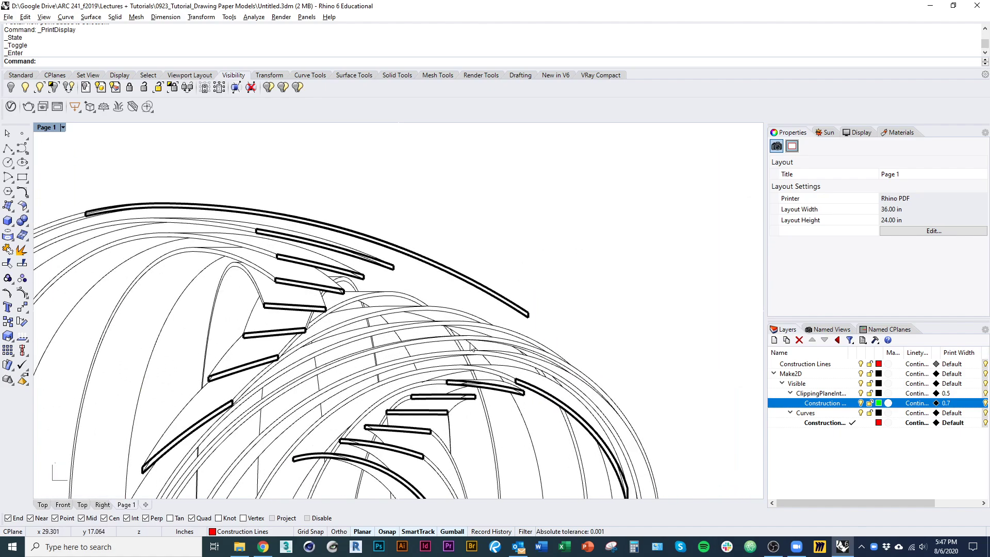
pyautogui.moveTo(444, 374); pyautogui.dragTo(483, 264, button='right')
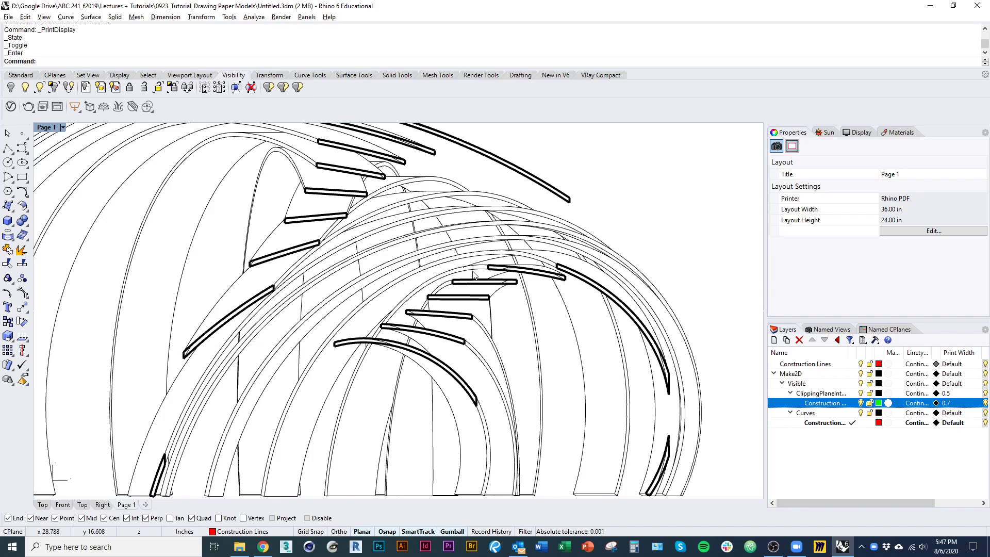
pyautogui.moveTo(410, 330)
pyautogui.mouseDown(button='right')
pyautogui.moveTo(456, 334)
pyautogui.moveTo(428, 379)
pyautogui.mouseUp(button='right')
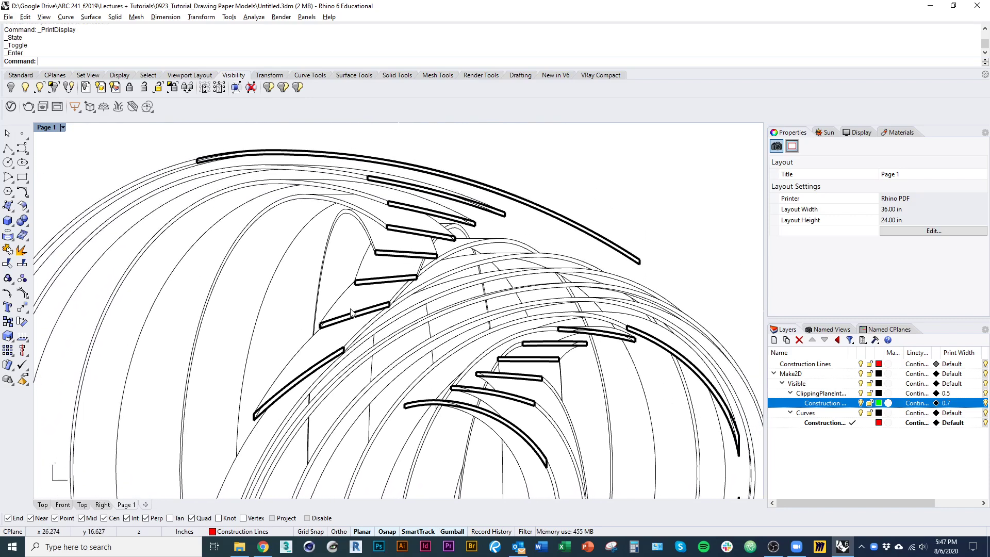
pyautogui.keyDown('ctrl'); pyautogui.moveTo(418, 306); pyautogui.dragTo(407, 285, button='right'); pyautogui.keyUp('ctrl')
pyautogui.keyDown('ctrl'); pyautogui.moveTo(276, 419); pyautogui.dragTo(289, 475, button='right'); pyautogui.keyUp('ctrl')
pyautogui.moveTo(343, 417); pyautogui.dragTo(415, 407, button='right')
pyautogui.moveTo(410, 423); pyautogui.dragTo(440, 396, button='right')
pyautogui.keyDown('ctrl'); pyautogui.moveTo(301, 394); pyautogui.dragTo(281, 356, button='right'); pyautogui.keyUp('ctrl')
# - Maximize the Top model view and examine where visible curves overlap the cut strip outlines in the section drawing
pyautogui.click(113, 506)
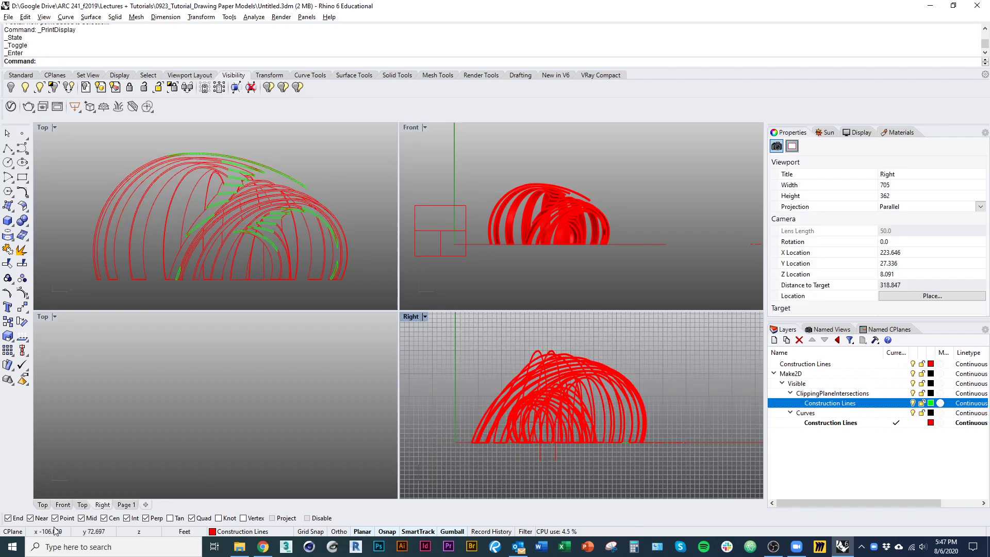
pyautogui.doubleClick(41, 128)
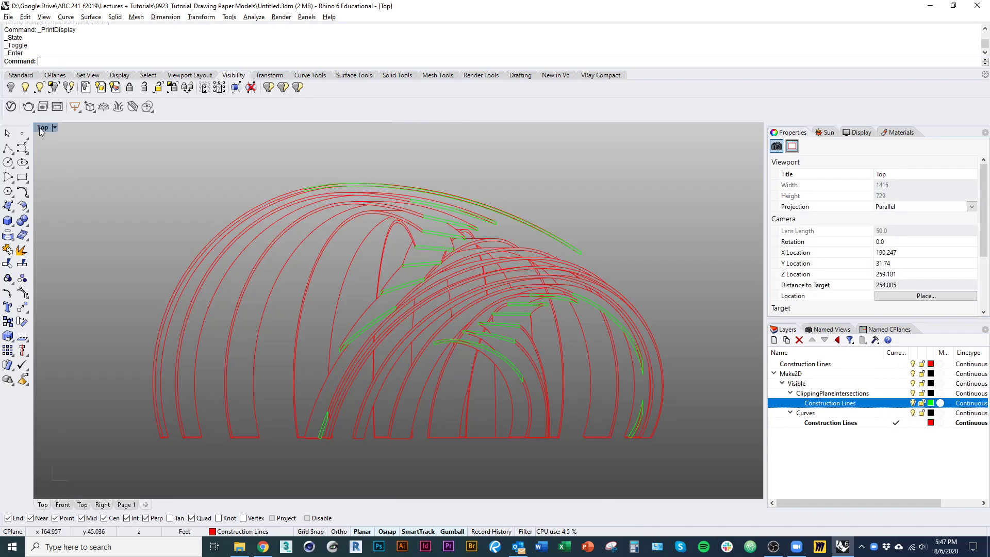
pyautogui.scroll(-3, 404, 380)
pyautogui.scroll(5, 398, 370)
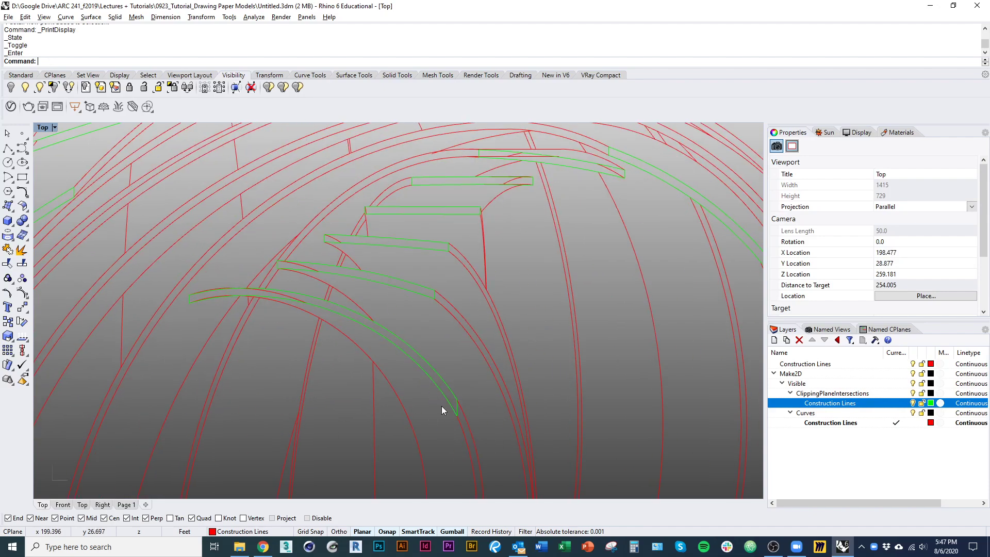
pyautogui.scroll(4, 281, 292)
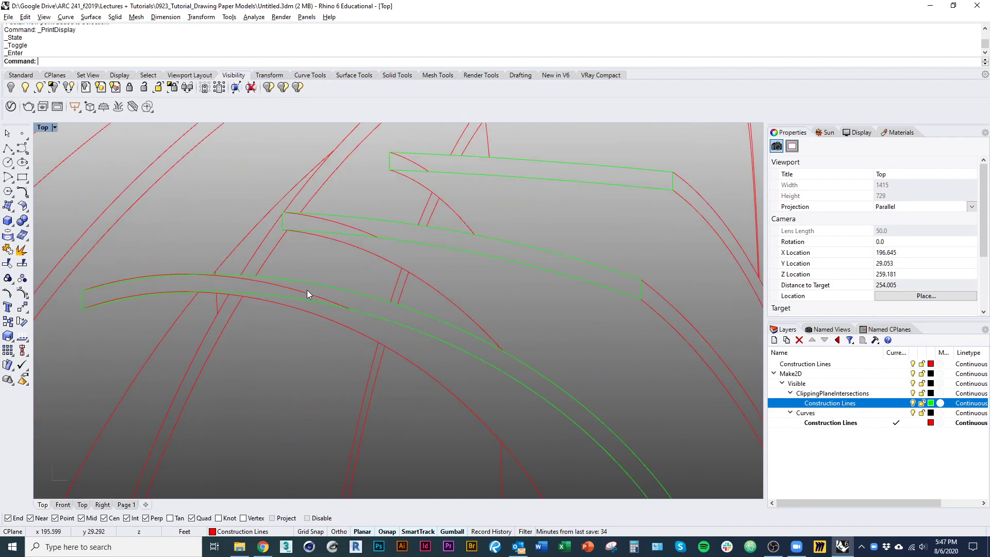
pyautogui.click(287, 286)
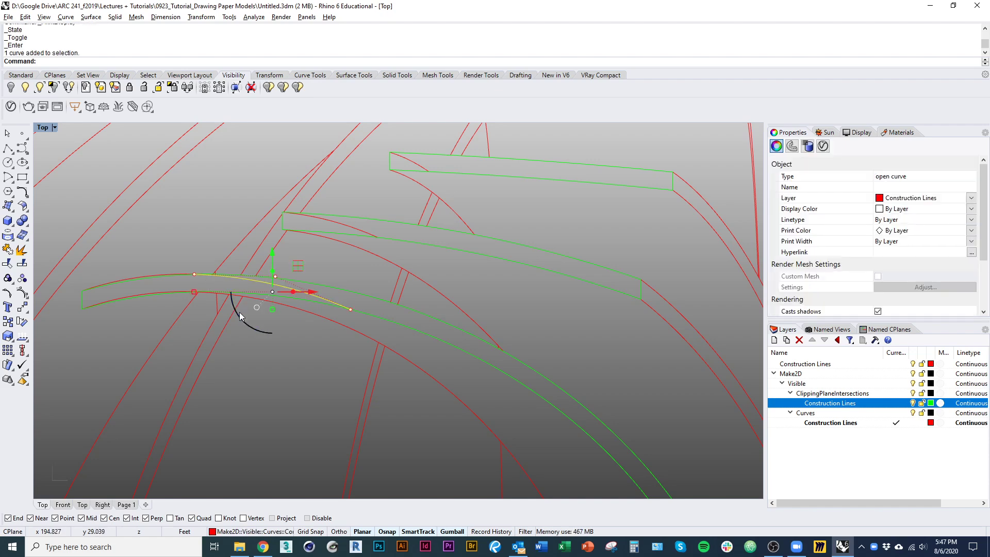
pyautogui.click(249, 444)
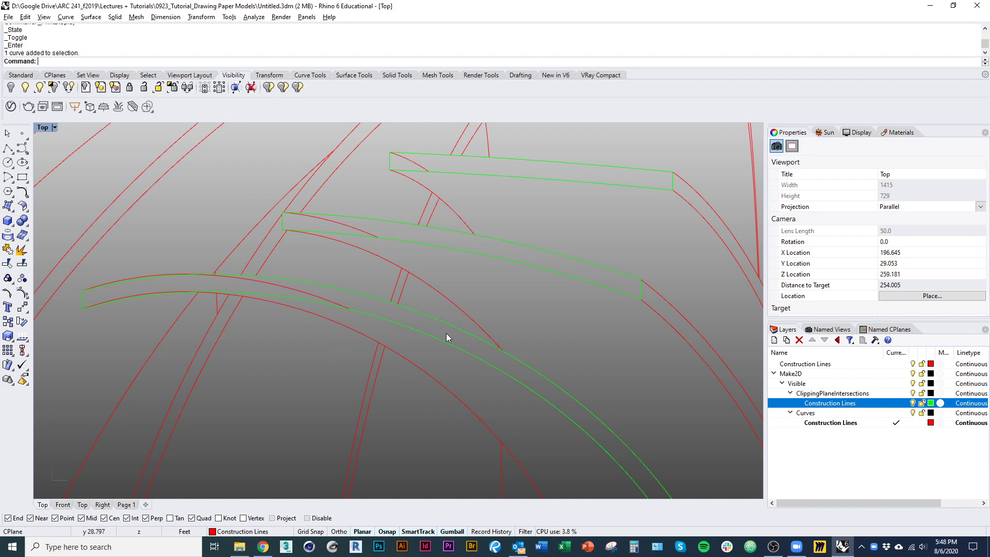
pyautogui.scroll(-6, 348, 340)
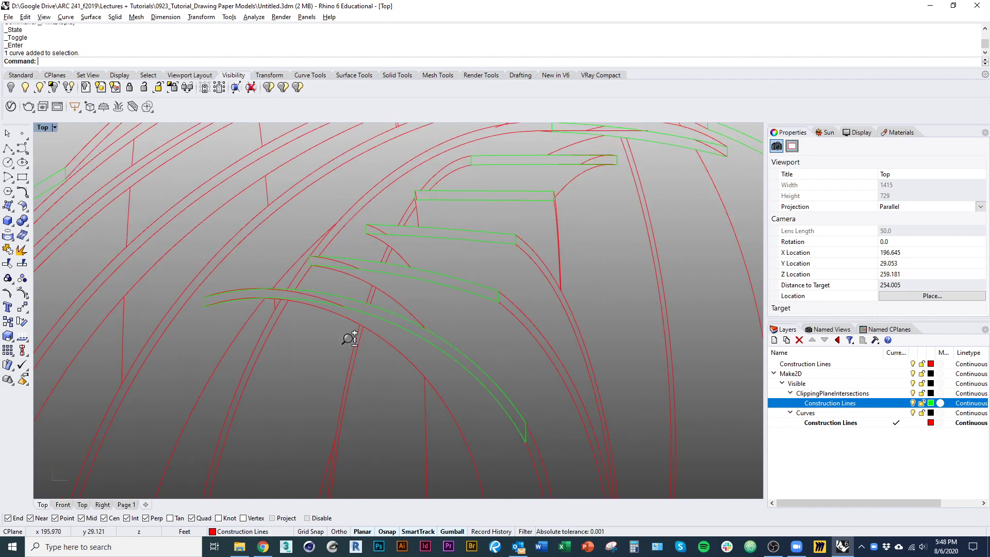
pyautogui.moveTo(395, 351); pyautogui.dragTo(391, 330, button='right')
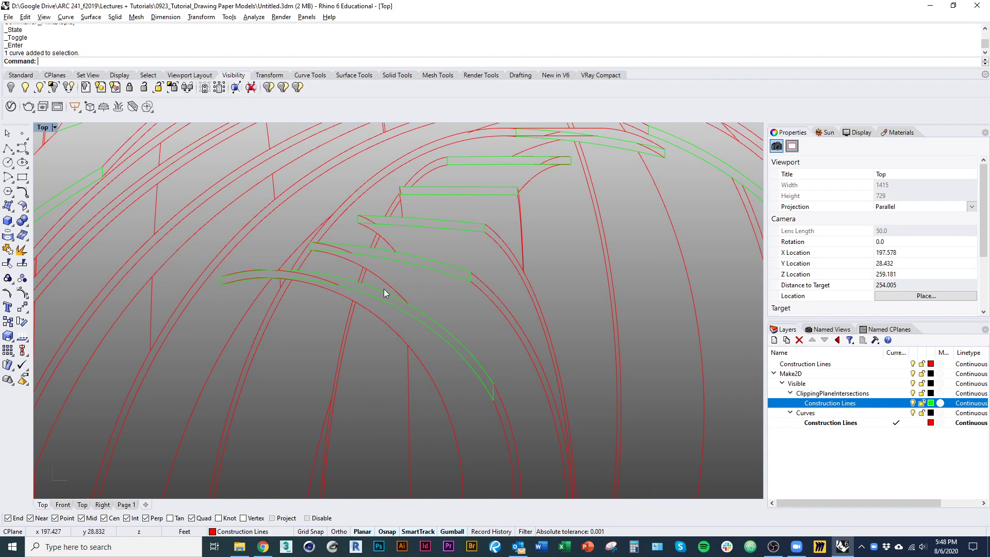
pyautogui.scroll(-3, 320, 349)
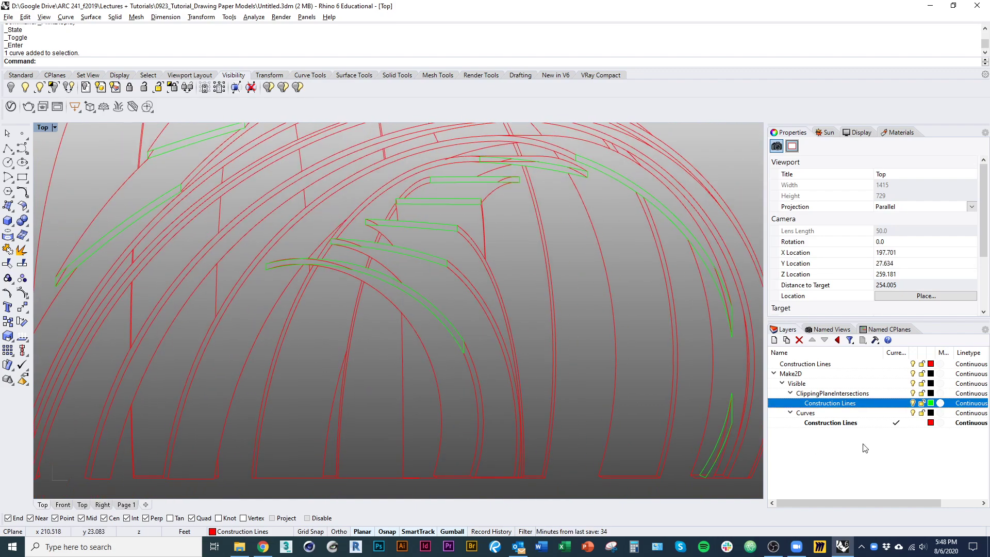
# - Make the Construction Lines sublayer under ClippingPlaneIntersections current and hide the Construction Lines sublayer under Curves
pyautogui.click(905, 405)
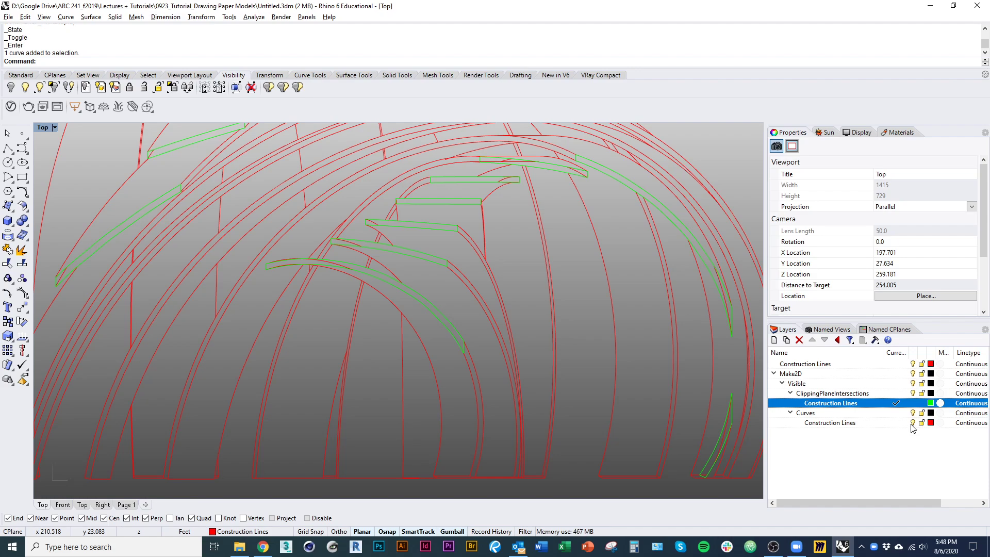
pyautogui.scroll(-3, 570, 424)
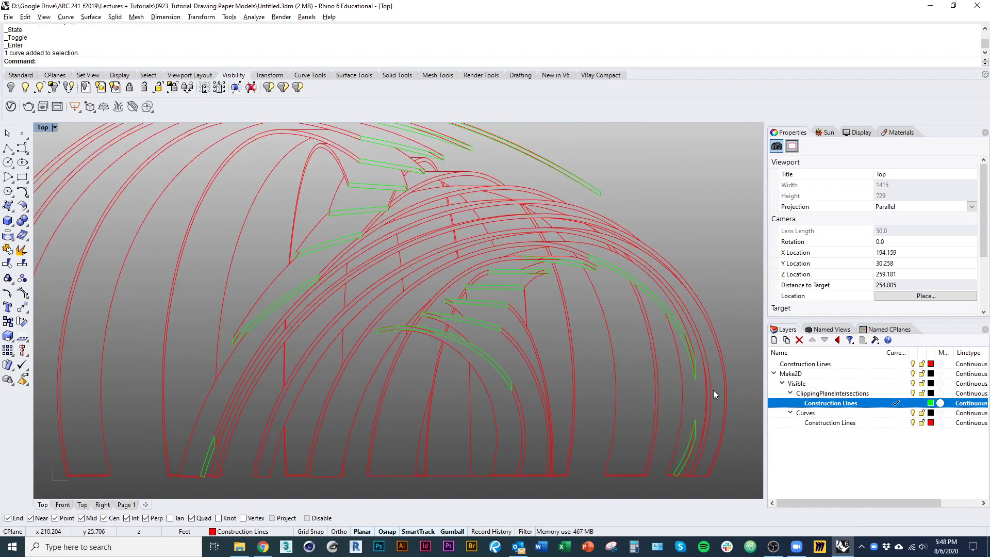
pyautogui.click(912, 422)
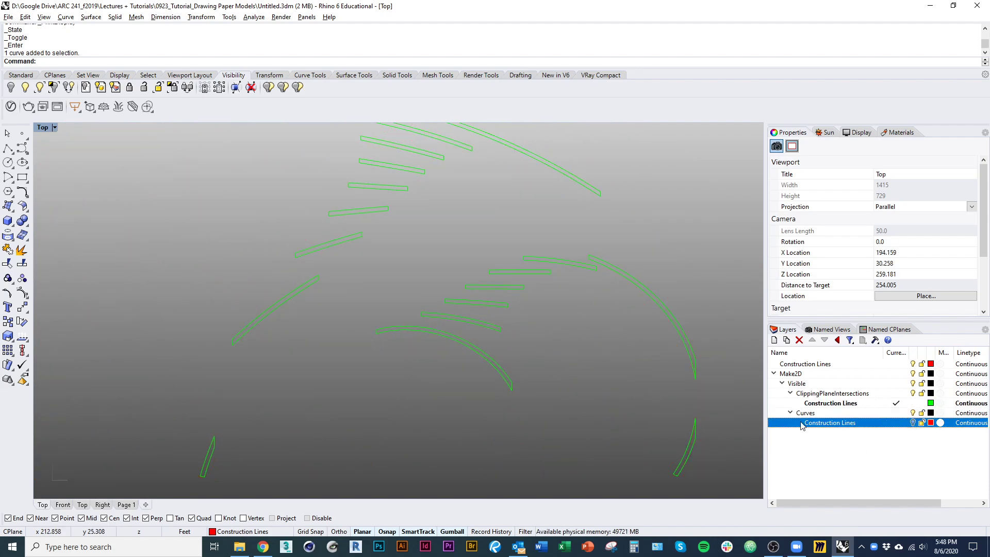
pyautogui.scroll(-2, 430, 398)
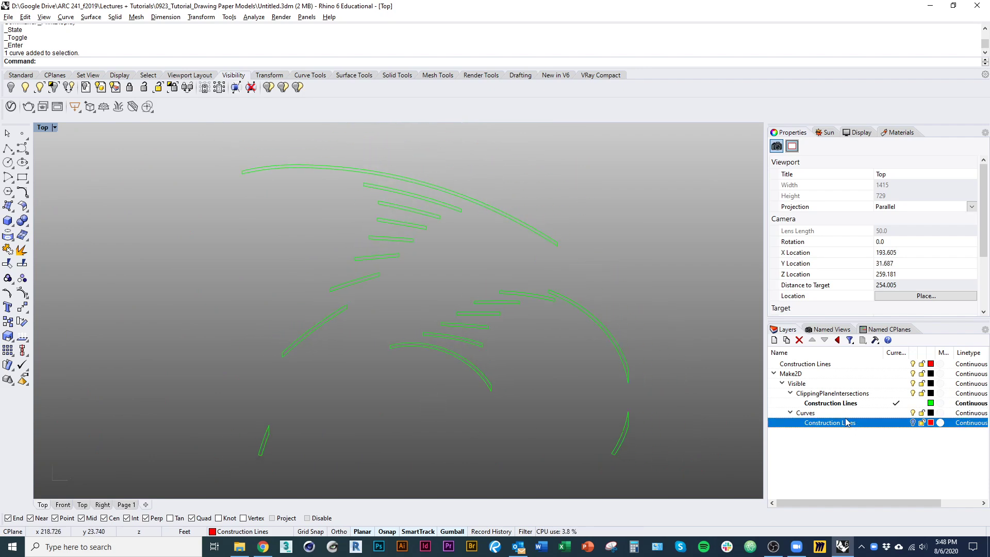
pyautogui.scroll(-2, 515, 420)
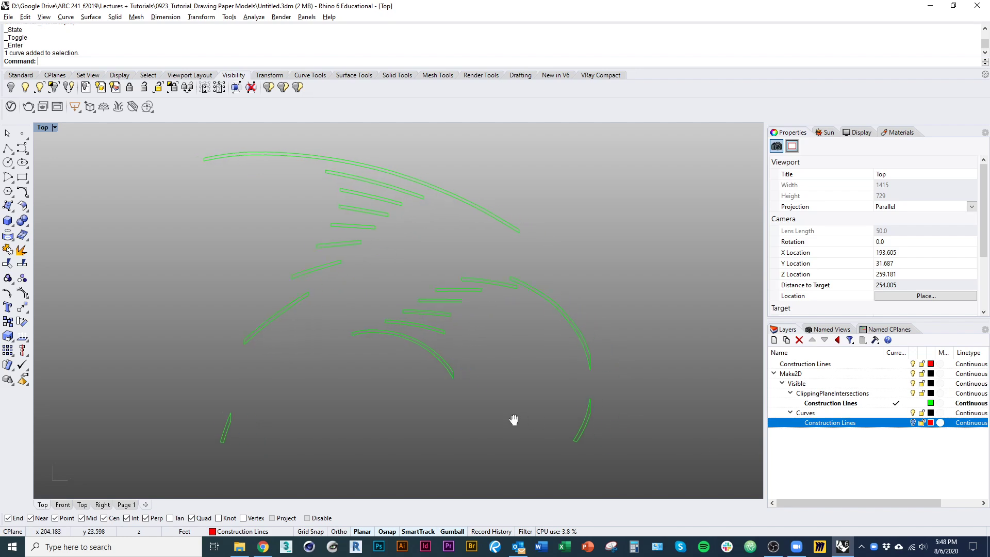
pyautogui.moveTo(567, 441); pyautogui.dragTo(157, 165)
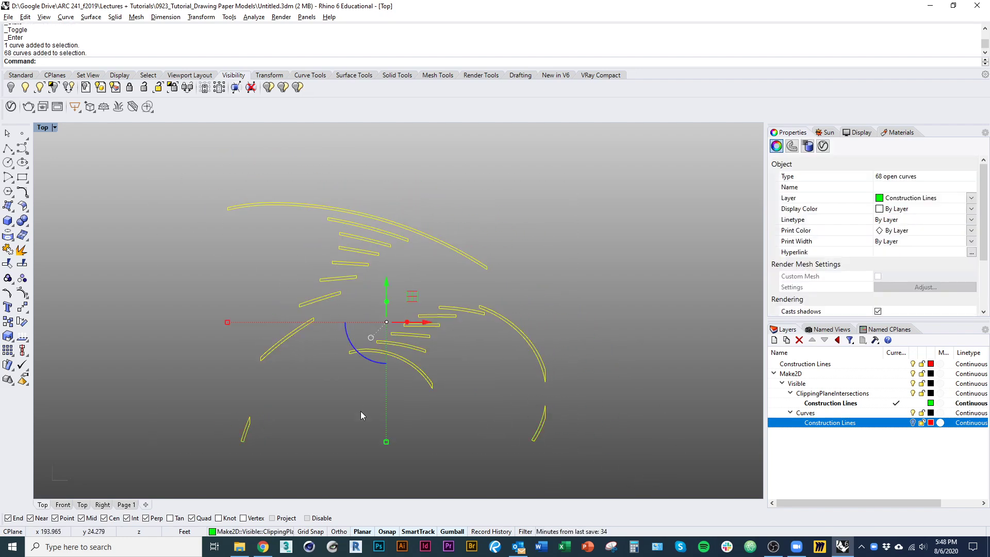
pyautogui.moveTo(361, 411); pyautogui.dragTo(439, 396, button='right')
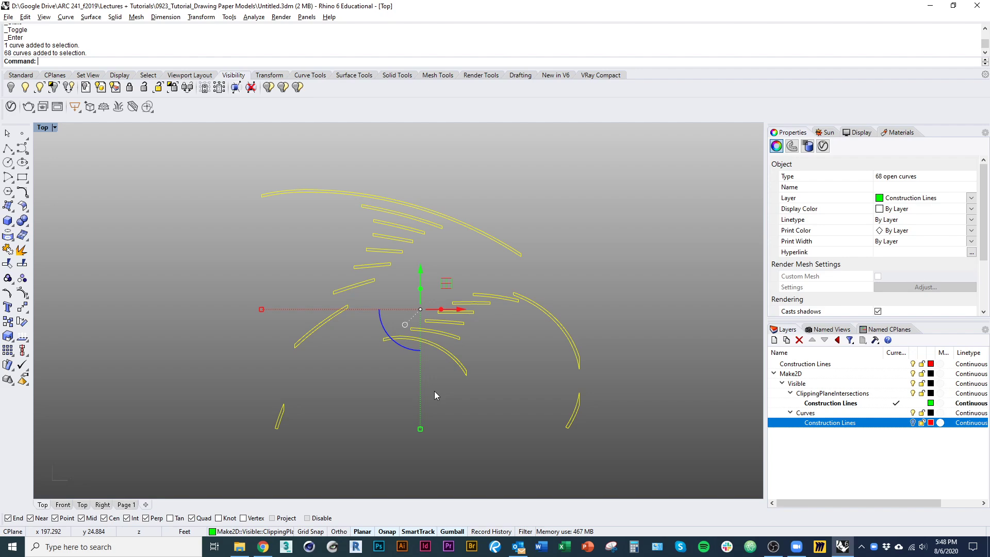
pyautogui.press('Escape')
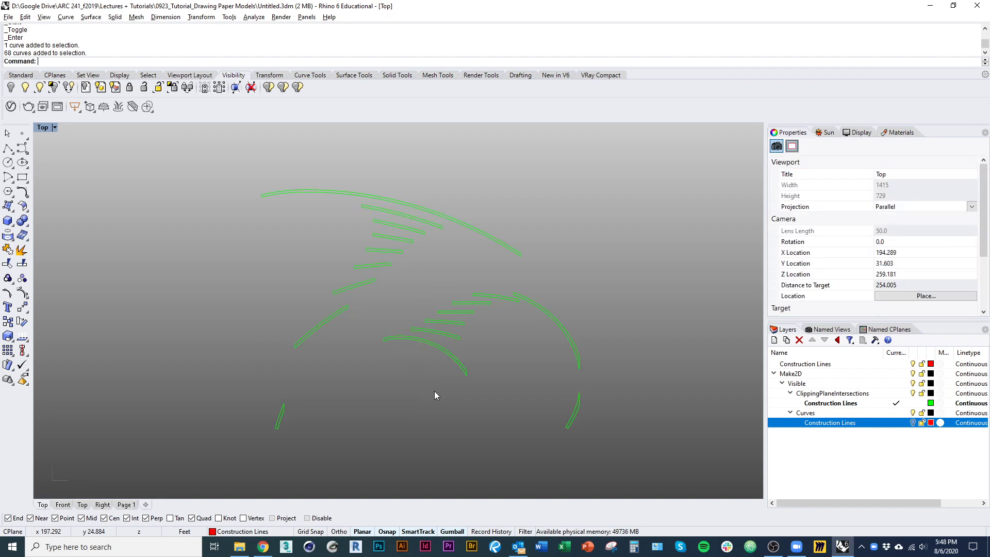
# - Select all open curves with SelOpenCrv and zoom to the selected cut outlines of the plan and section
pyautogui.write('SelOpenCrv')
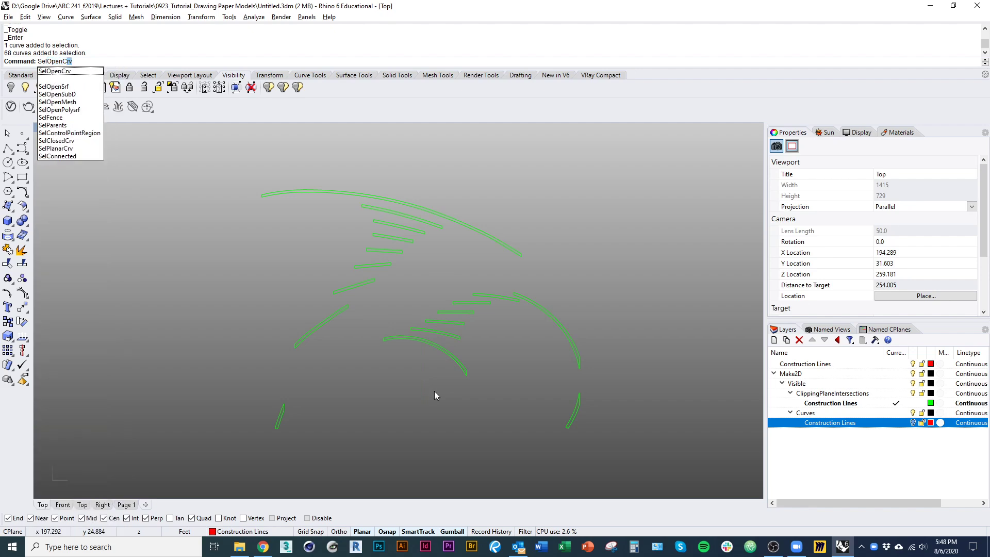
pyautogui.press('Return')
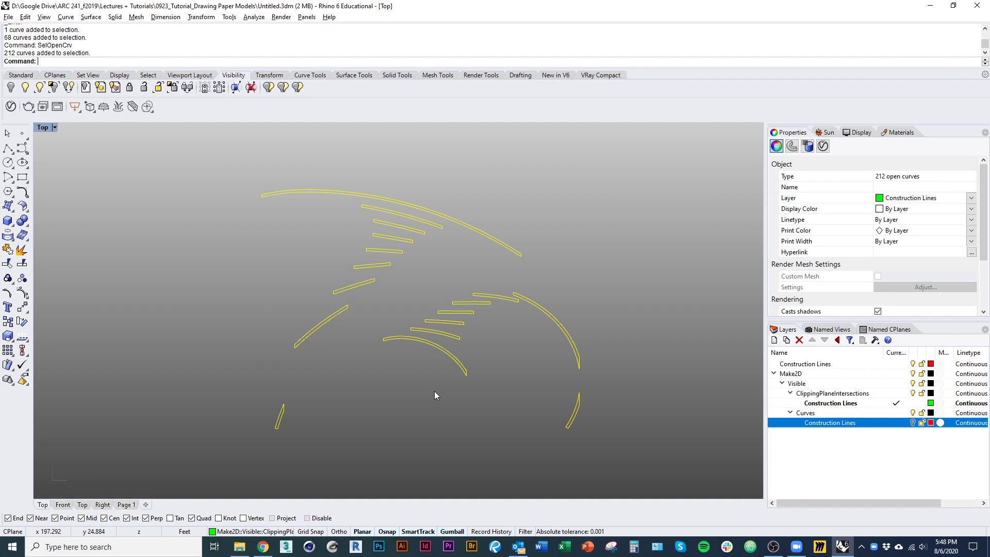
pyautogui.scroll(-10, 490, 355)
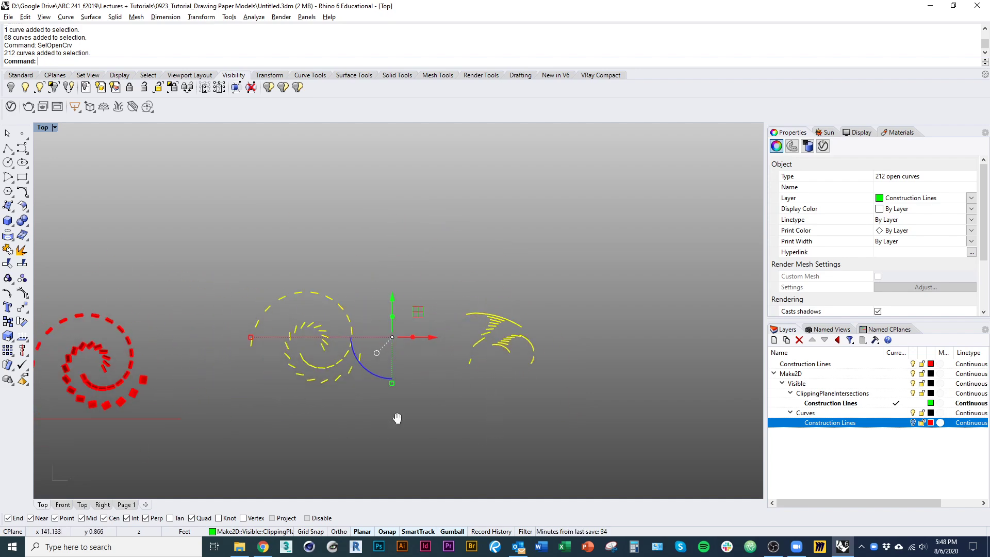
pyautogui.moveTo(396, 418); pyautogui.dragTo(566, 407, button='right')
pyautogui.hotkey('ctrl', 'shift', 'e')
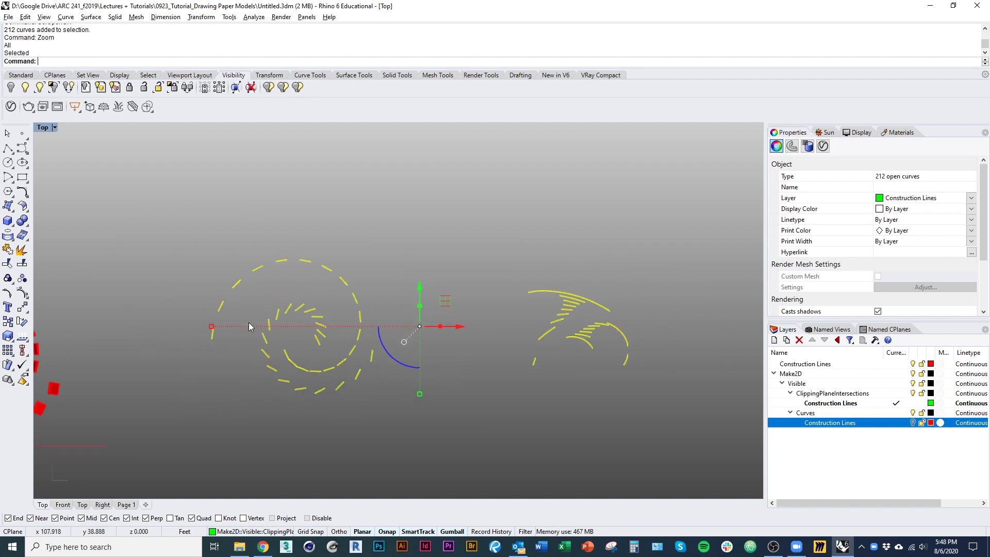
# - Join the selected cut outlines into closed curves and check for leftover open curves with SelOpenCrv
pyautogui.press('Return')
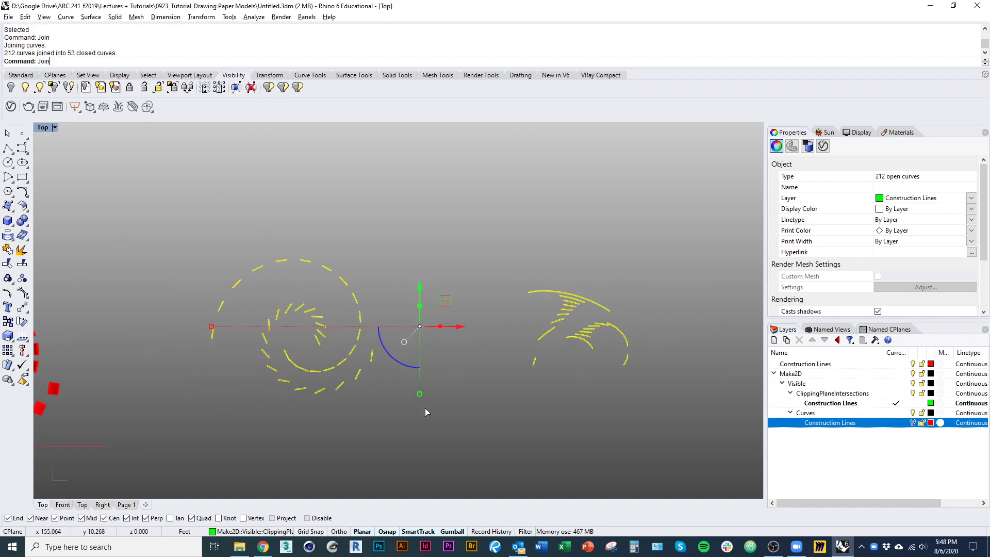
pyautogui.write('S')
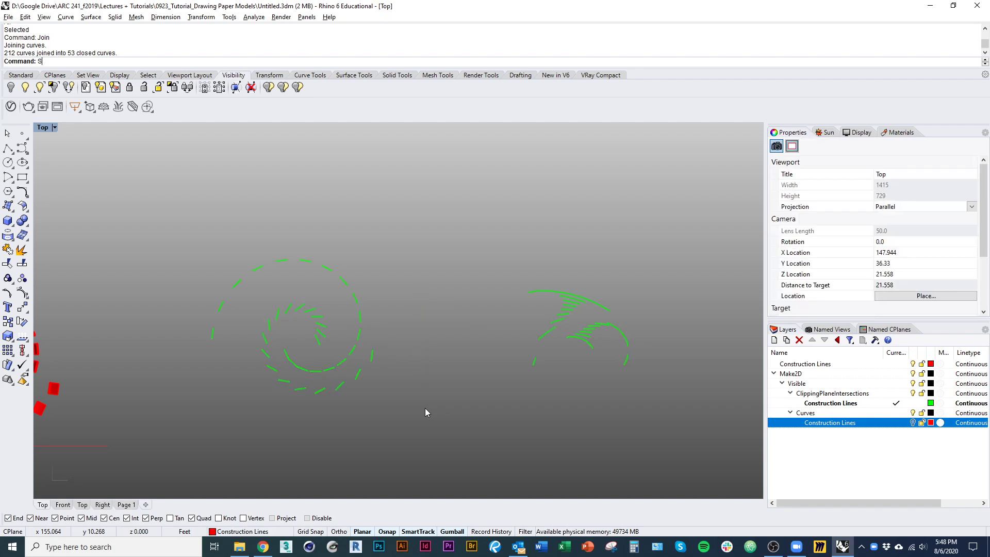
pyautogui.write('elOpenCrv')
pyautogui.press('Return')
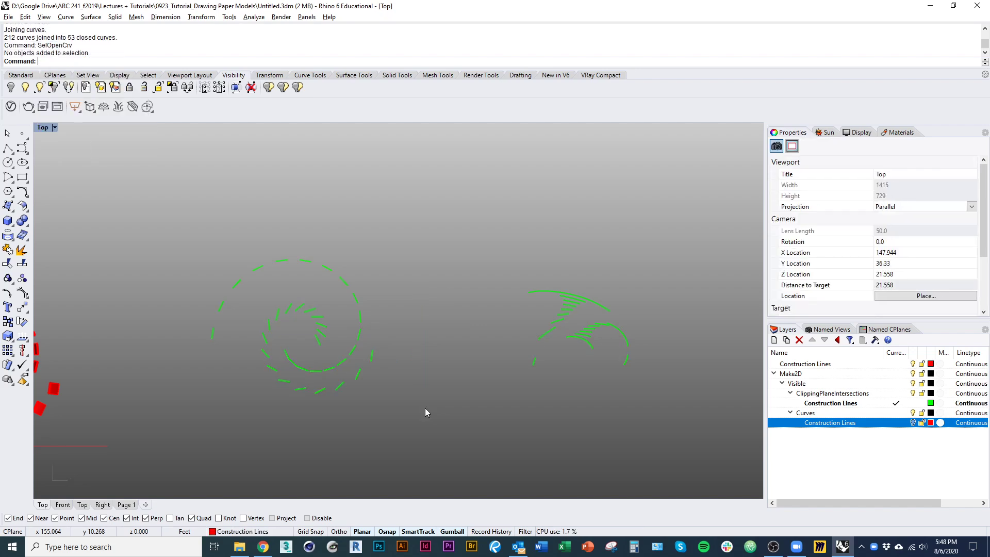
# - Fill all closed cut outlines of the section drawing with a Solid hatch at rotation 0.0 and scale 1.0
pyautogui.scroll(3, 376, 365)
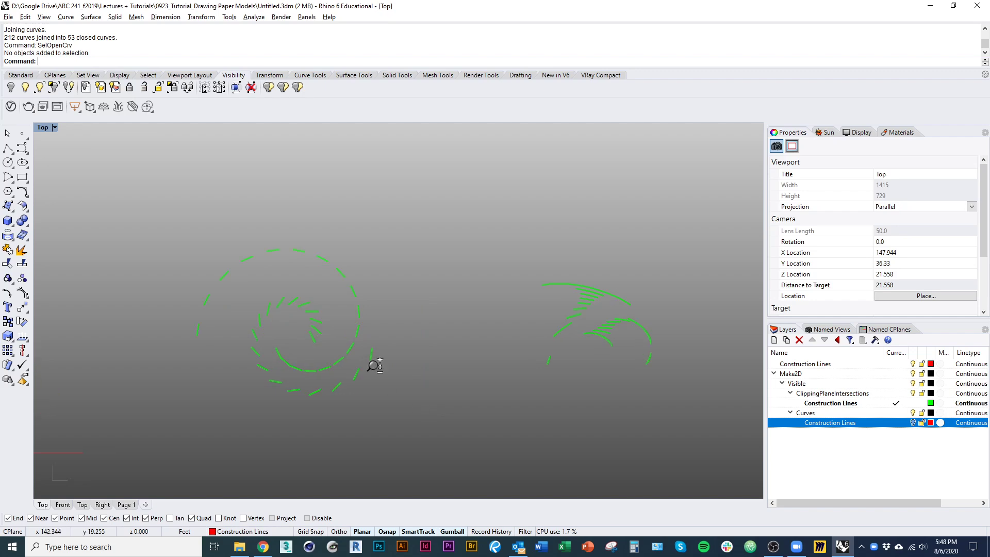
pyautogui.moveTo(320, 303); pyautogui.dragTo(273, 392, button='right')
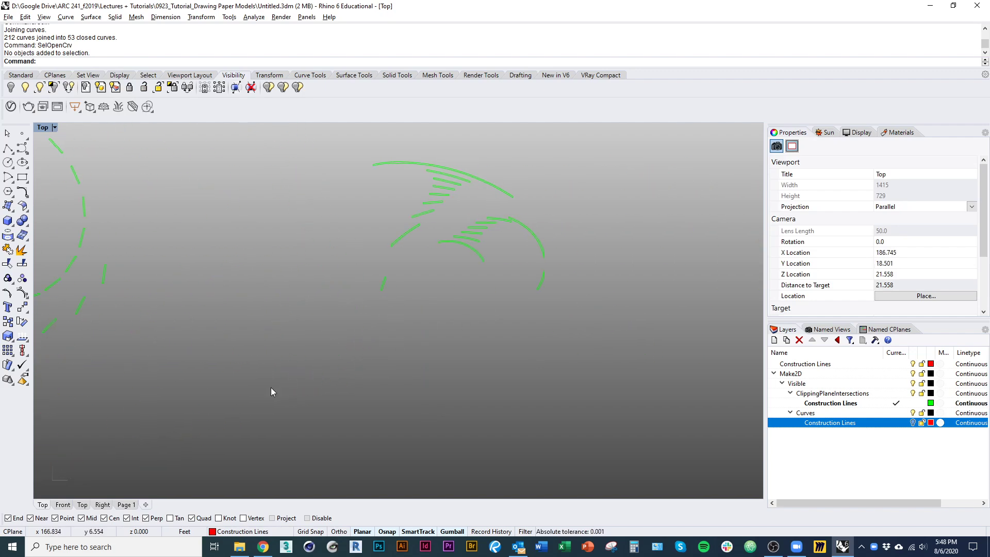
pyautogui.moveTo(382, 327); pyautogui.dragTo(338, 414, button='right')
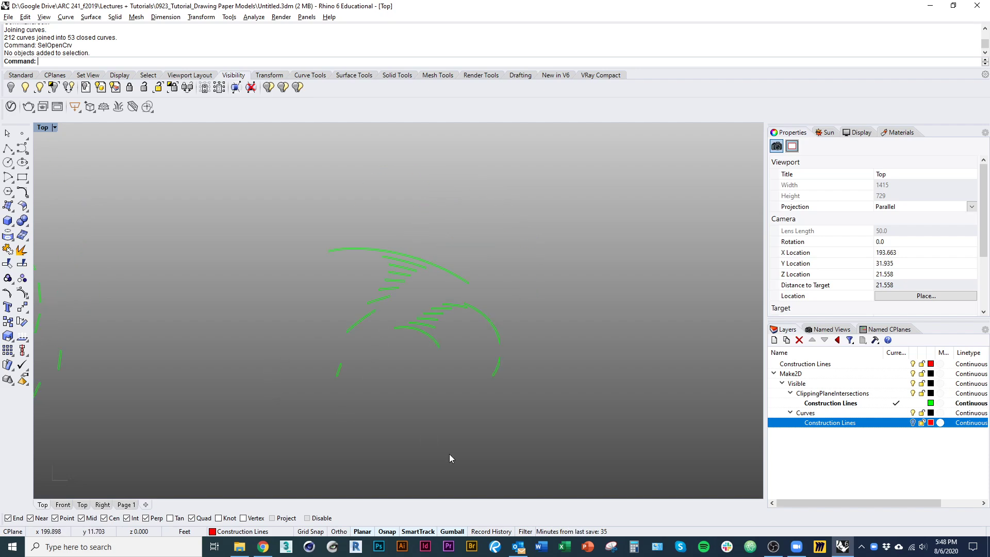
pyautogui.moveTo(589, 404); pyautogui.dragTo(225, 167)
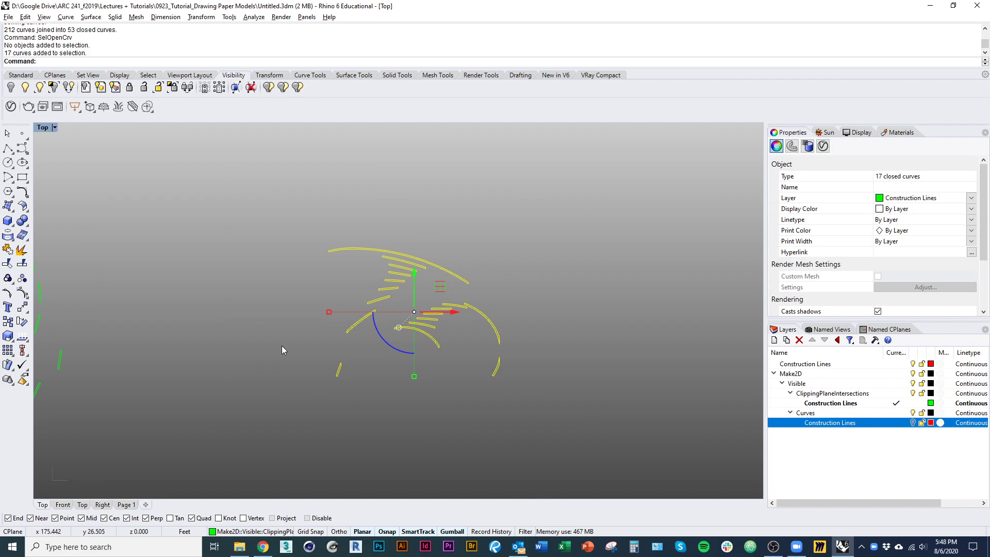
pyautogui.press('Return')
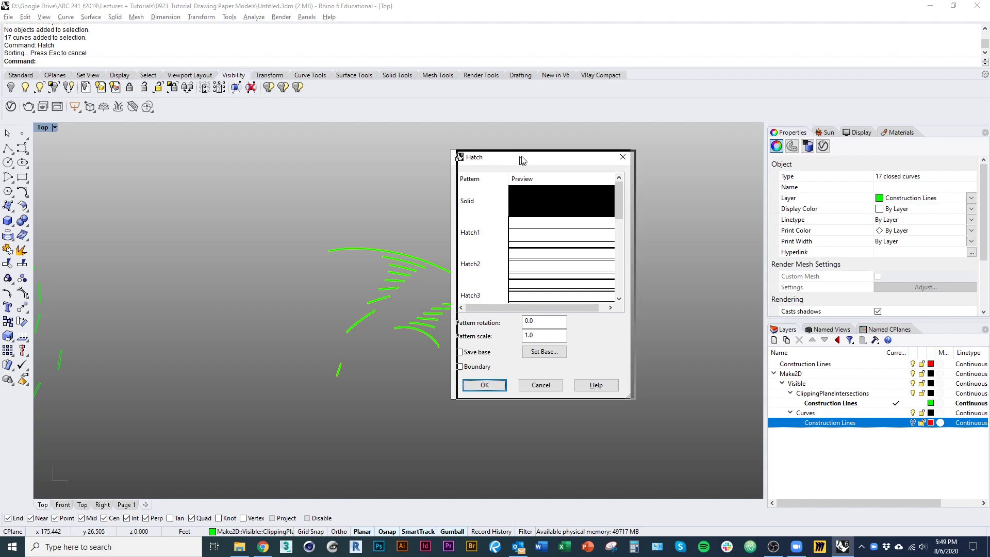
pyautogui.moveTo(706, 193)
pyautogui.mouseDown()
pyautogui.moveTo(714, 291)
pyautogui.moveTo(712, 187)
pyautogui.mouseUp()
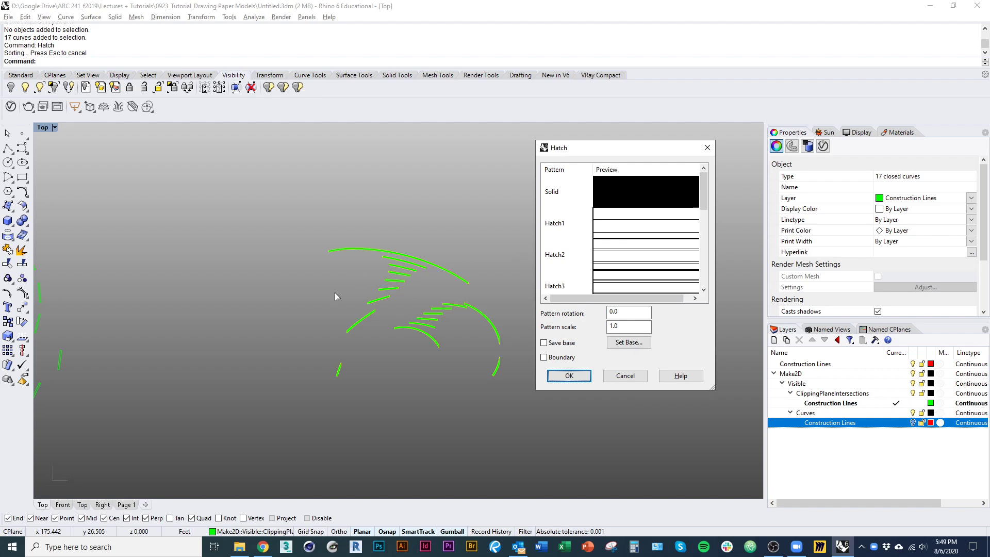
pyautogui.click(601, 201)
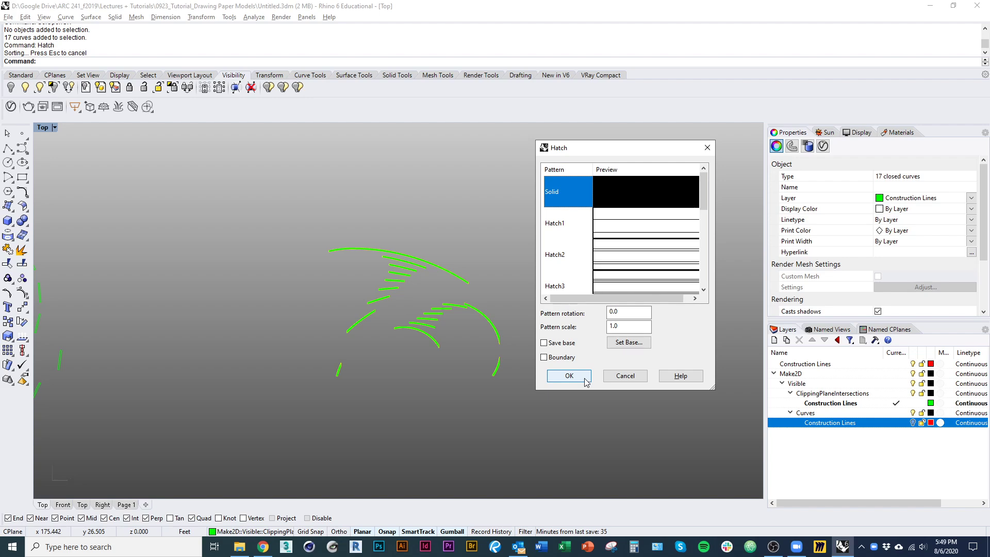
pyautogui.click(569, 376)
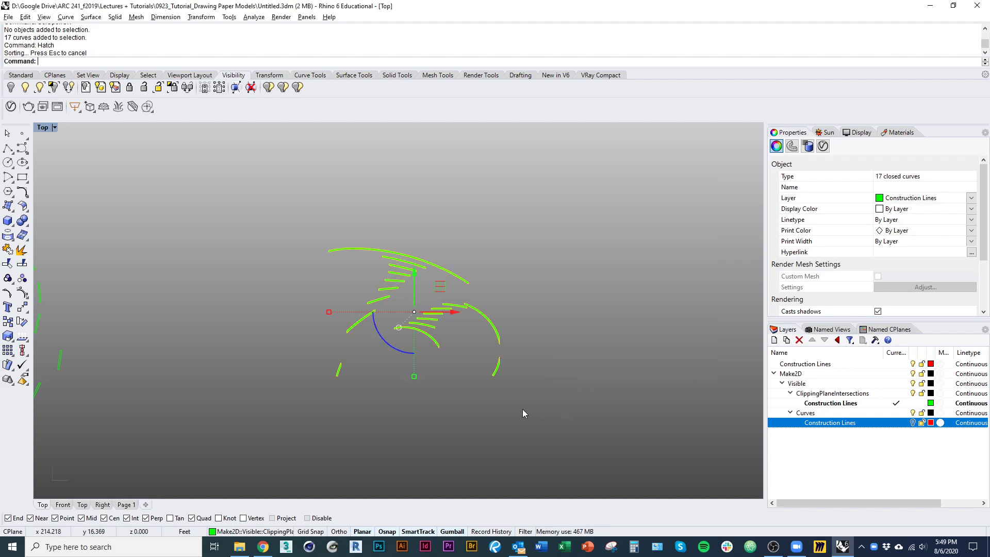
pyautogui.scroll(5, 495, 305)
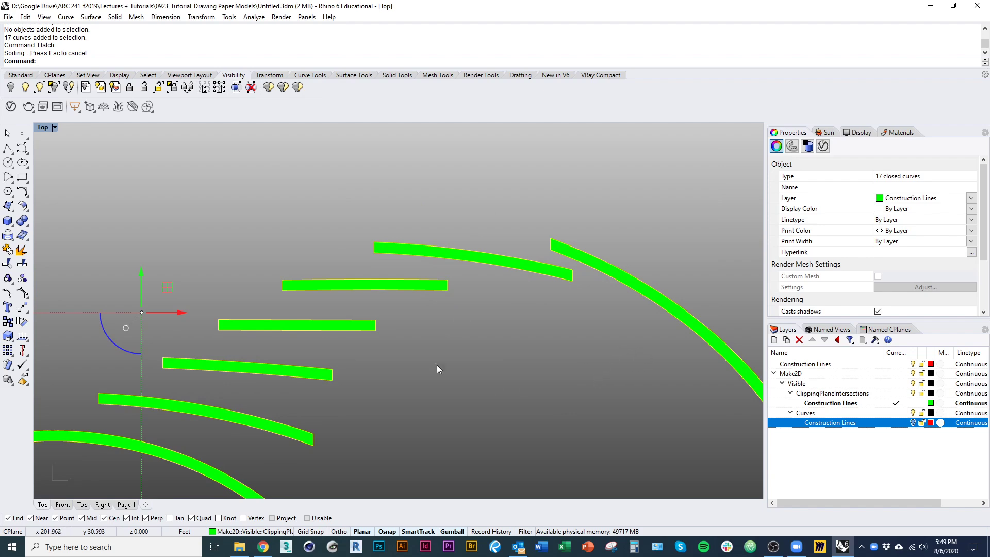
pyautogui.scroll(-4, 382, 371)
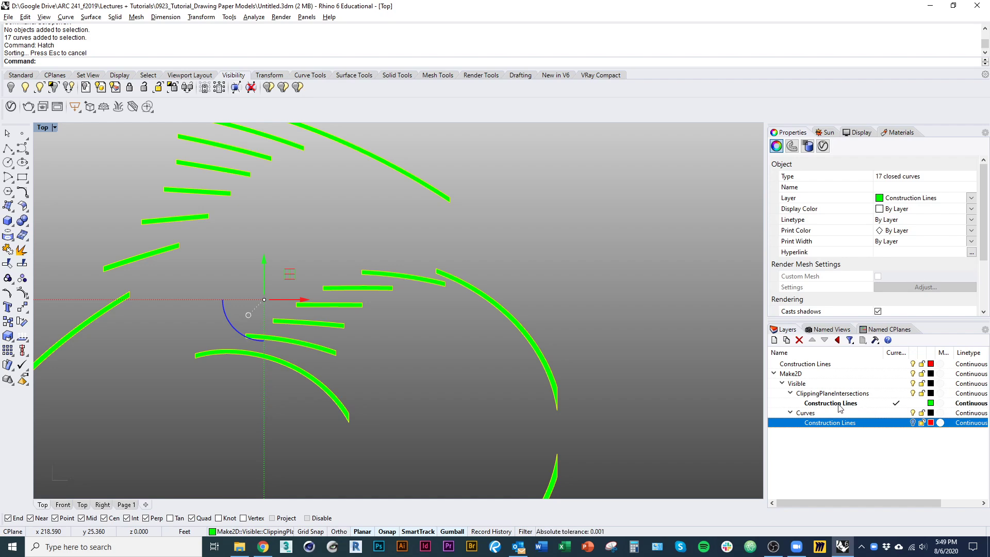
# - Clear the outline selection and select only the newly created section hatches with SelLast
pyautogui.click(700, 401)
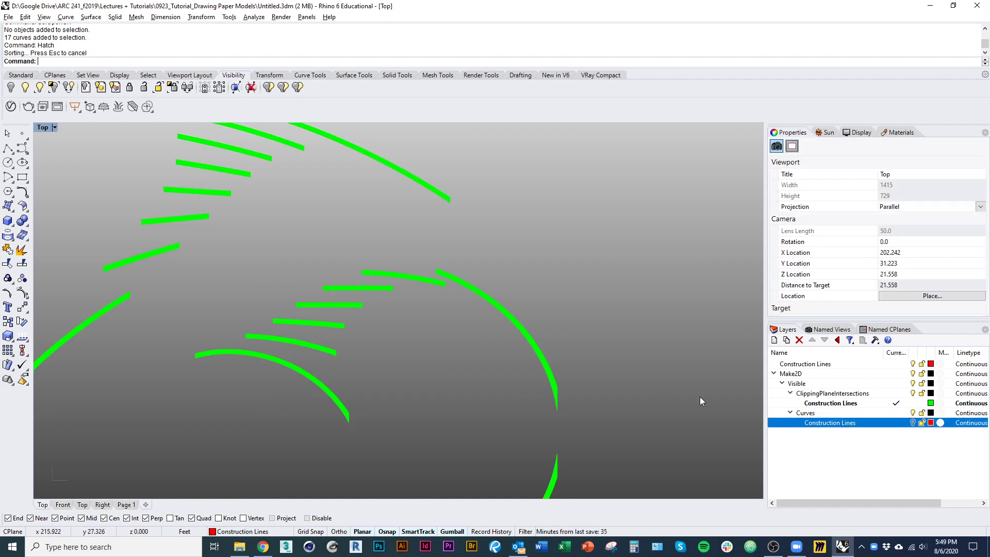
pyautogui.write('SelLast')
pyautogui.press('Return')
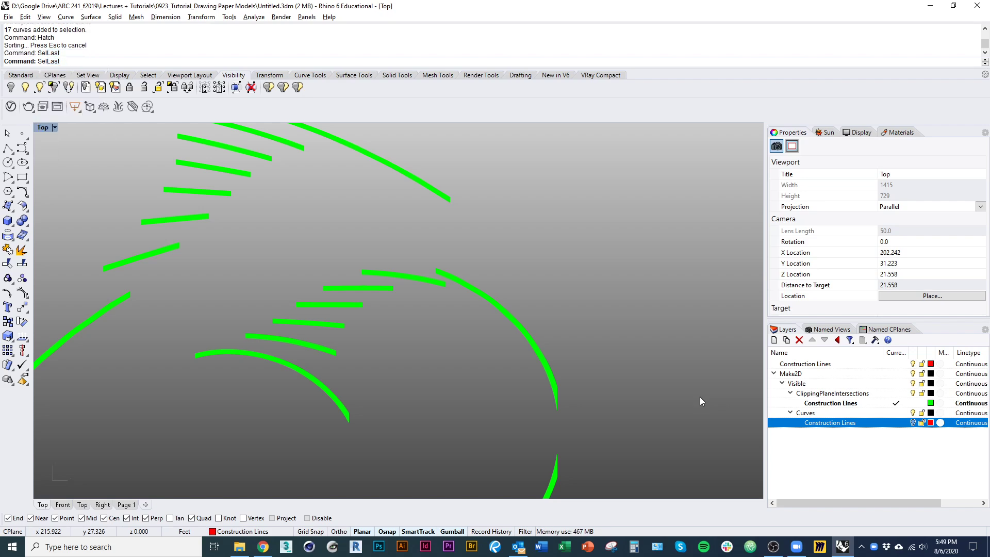
pyautogui.scroll(-3, 445, 320)
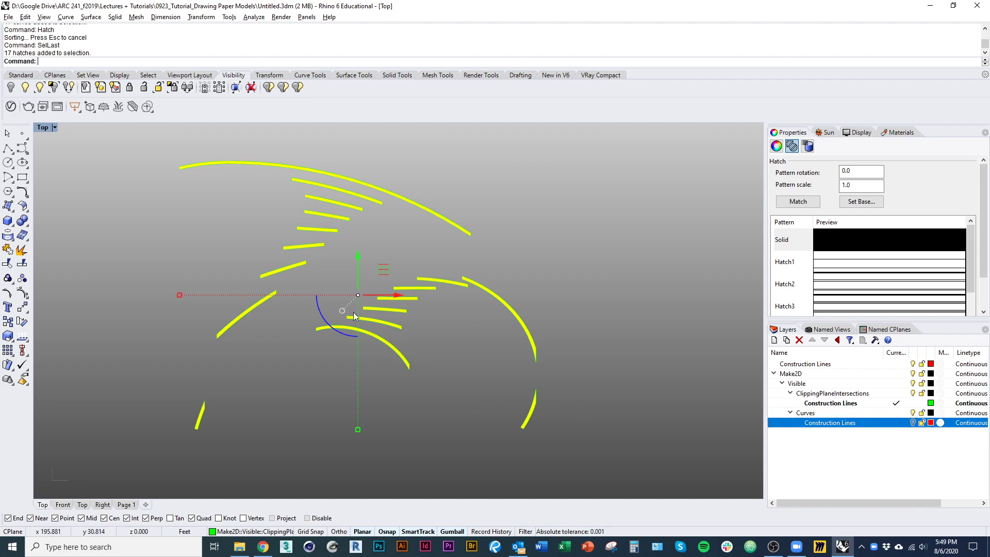
pyautogui.scroll(10, 250, 257)
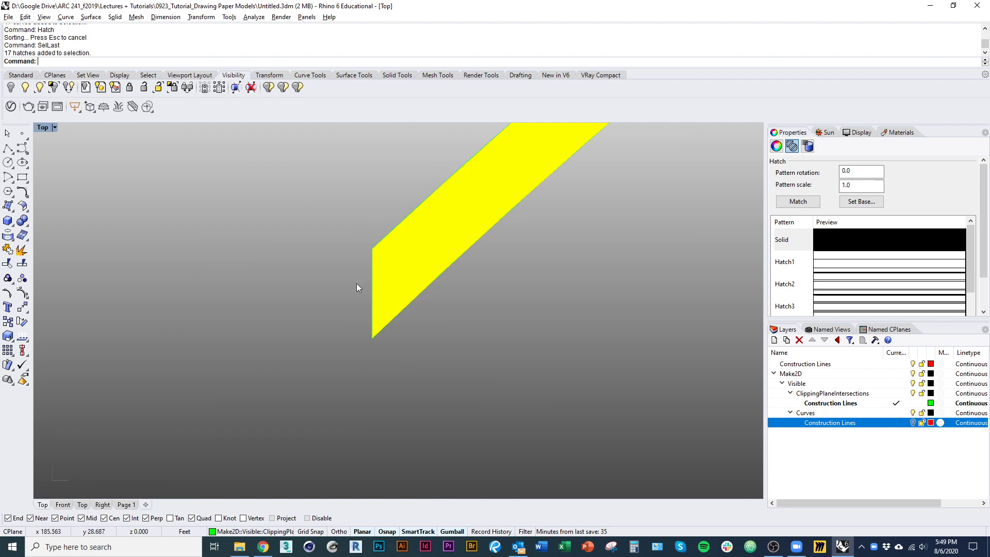
pyautogui.scroll(-6, 324, 367)
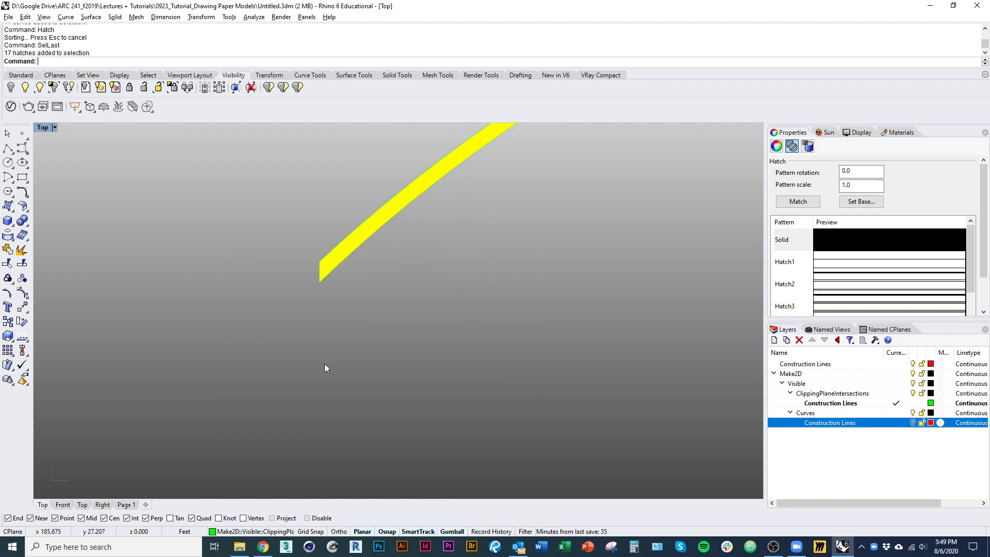
# - Create a layer named Hatch under Curves and move the selected section hatches onto it
pyautogui.click(773, 340)
pyautogui.write('Hatch')
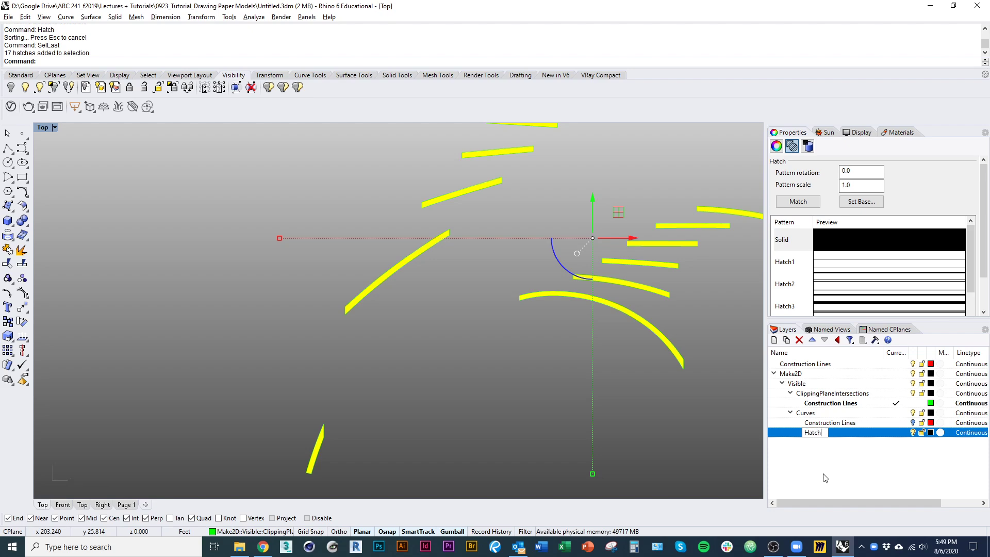
pyautogui.press('Return')
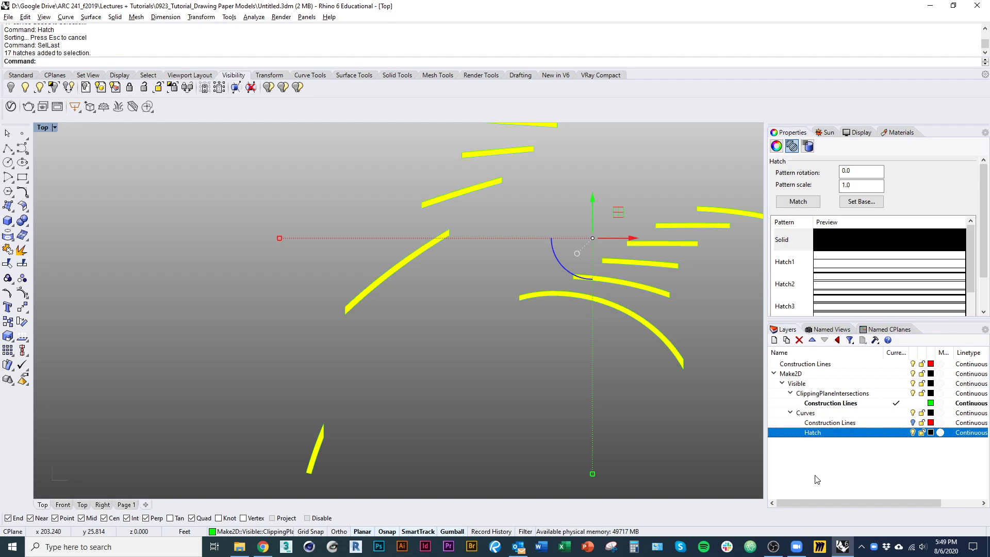
pyautogui.rightClick(862, 433)
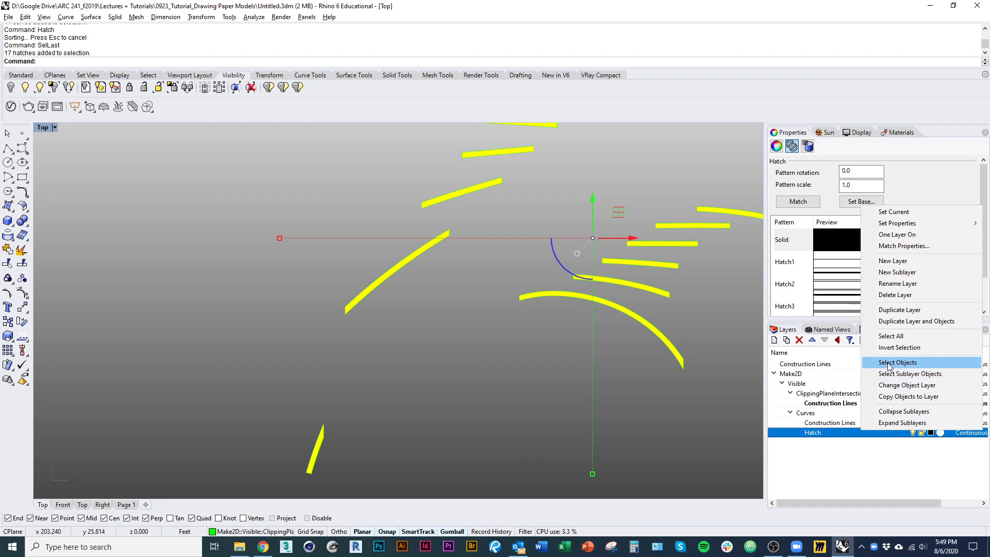
pyautogui.click(895, 386)
pyautogui.scroll(5, 501, 395)
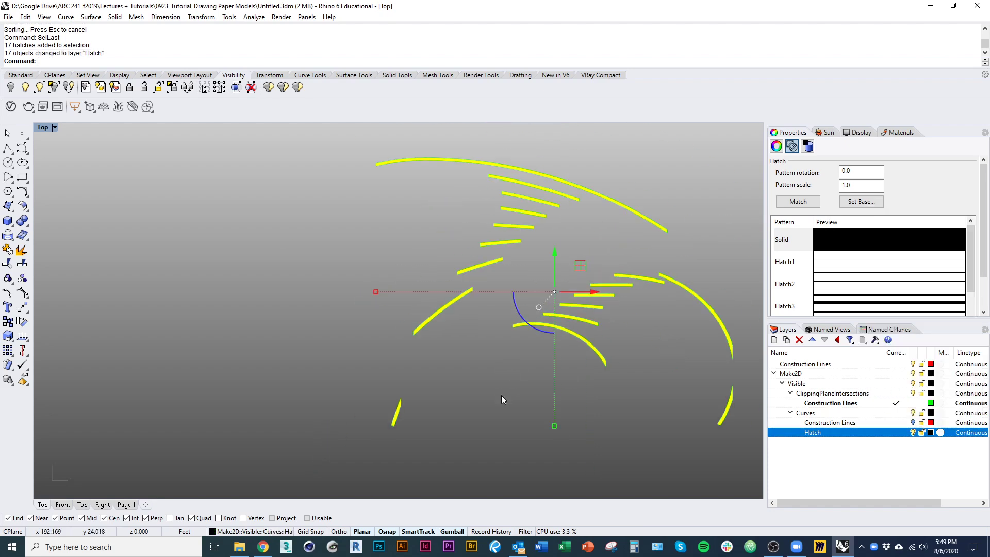
pyautogui.click(501, 395)
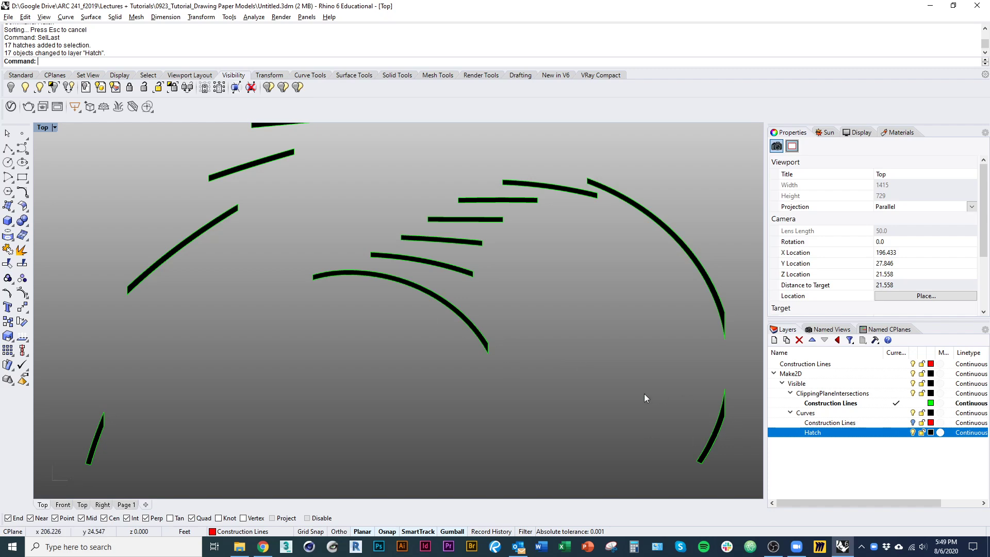
pyautogui.moveTo(578, 452); pyautogui.dragTo(506, 447, button='right')
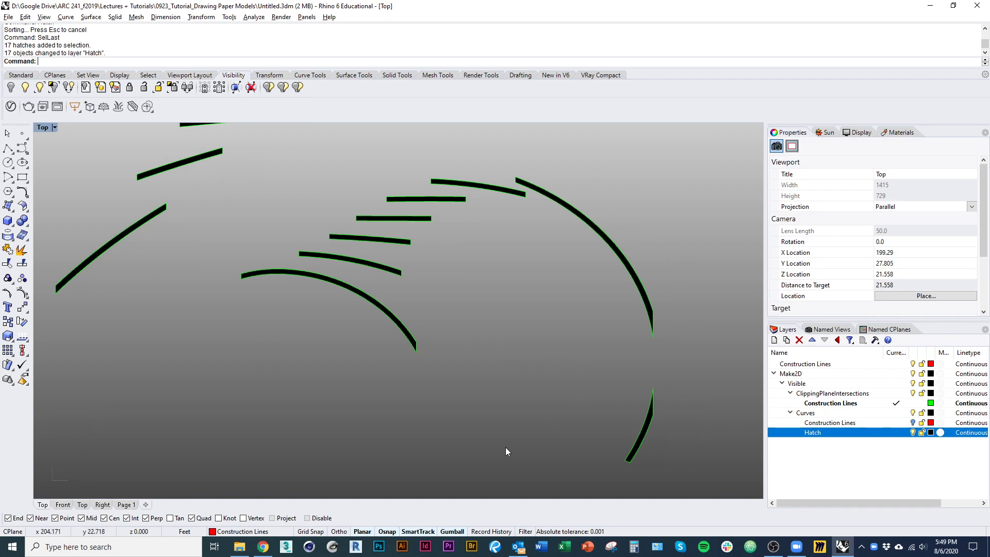
# - Turn the Construction Lines sublayer under Curves back on and review the hatched section on the Page 1 layout
pyautogui.click(913, 423)
pyautogui.click(127, 505)
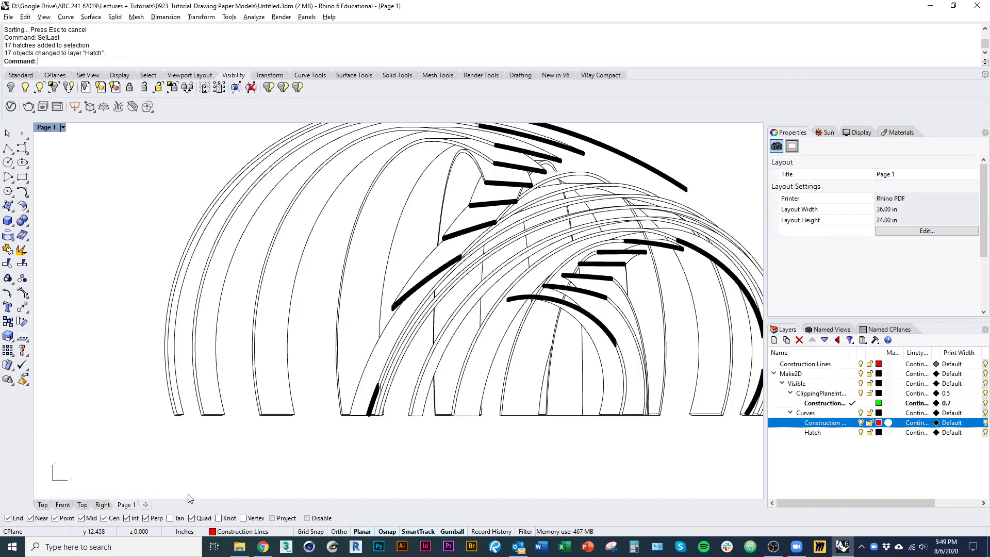
pyautogui.scroll(6, 354, 292)
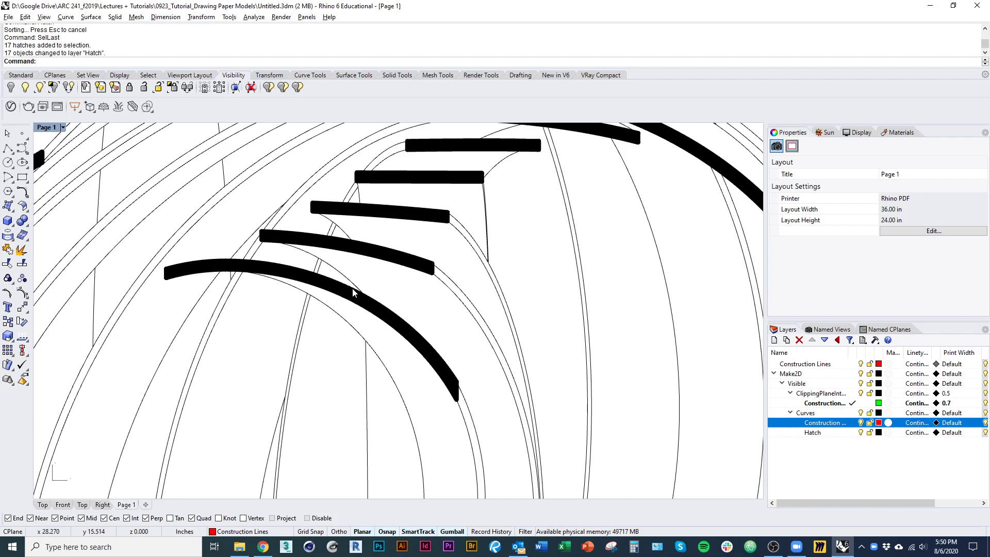
pyautogui.scroll(-10, 248, 249)
pyautogui.moveTo(253, 332)
pyautogui.mouseDown(button='right')
pyautogui.moveTo(415, 425)
pyautogui.moveTo(458, 426)
pyautogui.mouseUp(button='right')
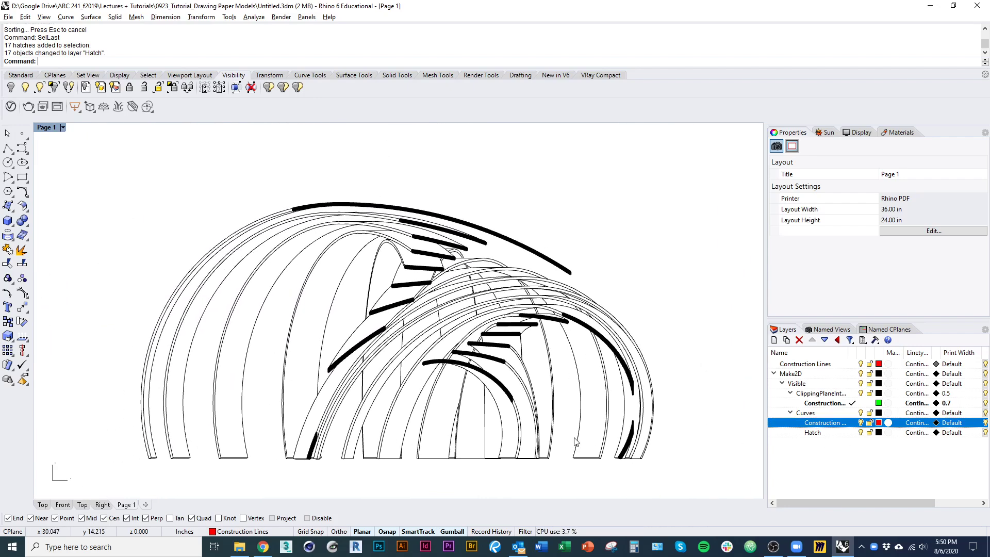
# - Set the Hatch layer's print color to gray and examine where curves cross the filled cuts in the section
pyautogui.click(936, 435)
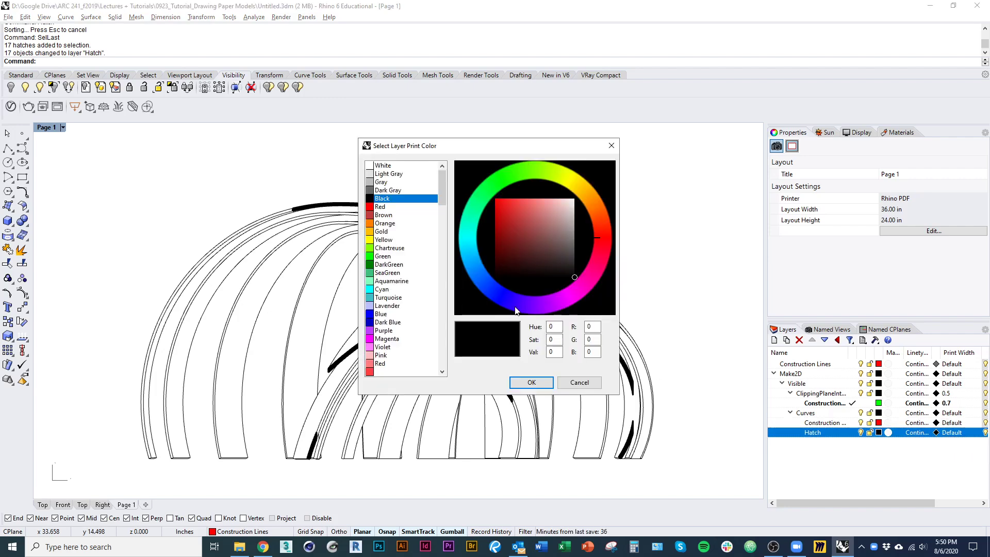
pyautogui.click(531, 382)
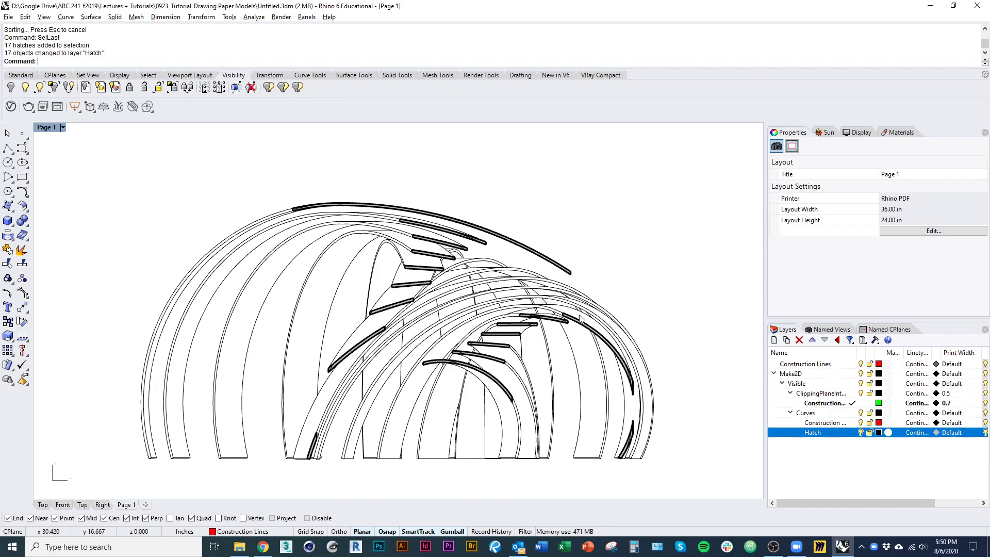
pyautogui.scroll(10, 396, 240)
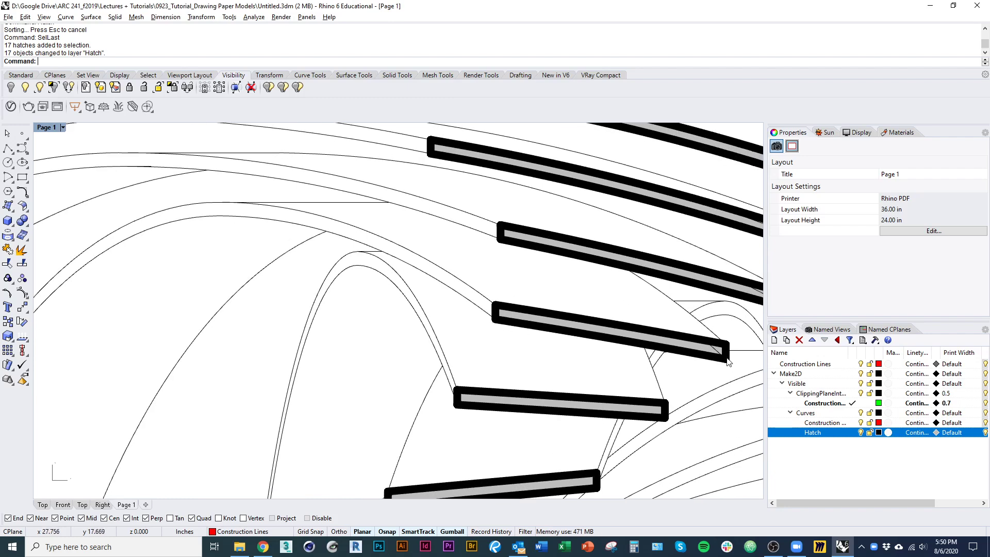
pyautogui.moveTo(727, 360); pyautogui.dragTo(523, 342, button='right')
pyautogui.moveTo(692, 357); pyautogui.dragTo(420, 309, button='right')
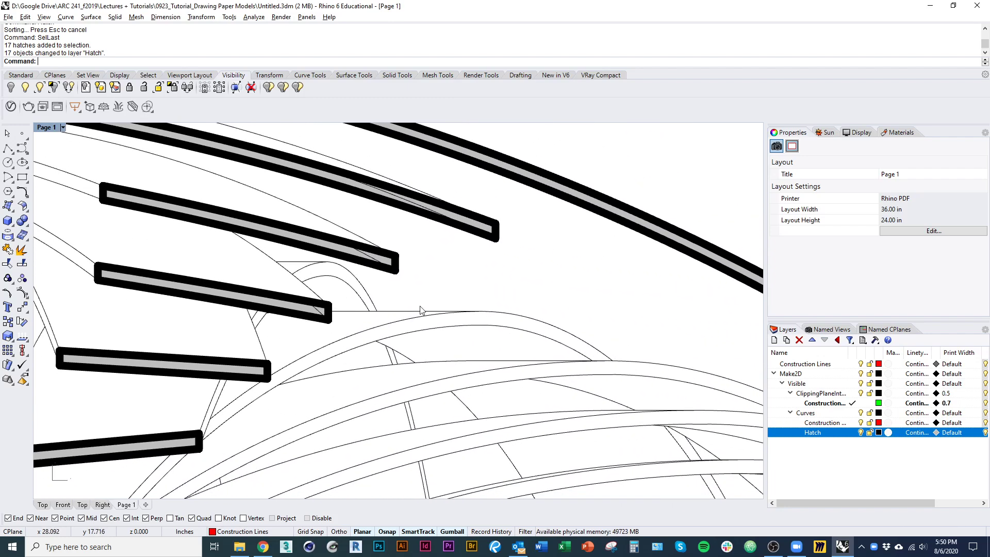
pyautogui.scroll(-1, 420, 310)
pyautogui.scroll(4, 453, 285)
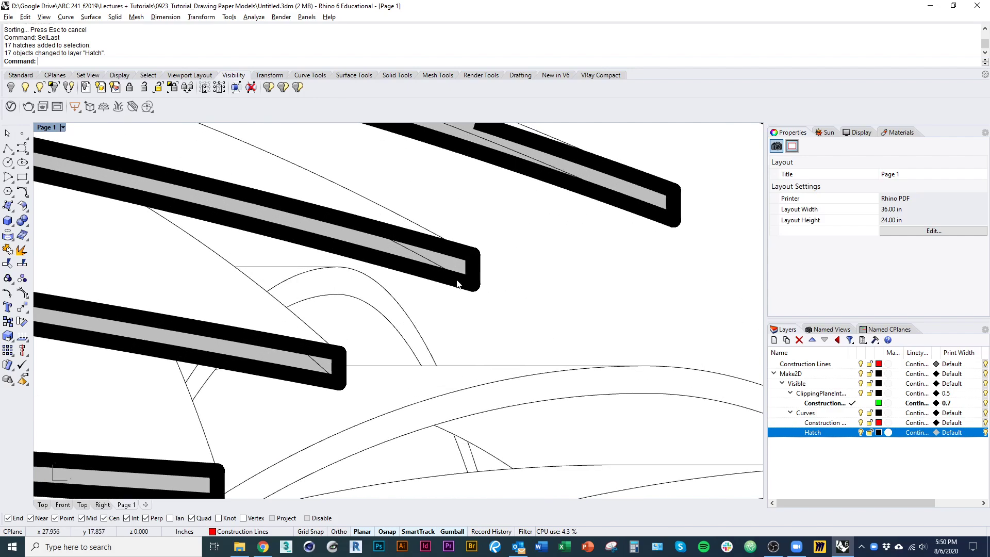
pyautogui.scroll(-5, 386, 240)
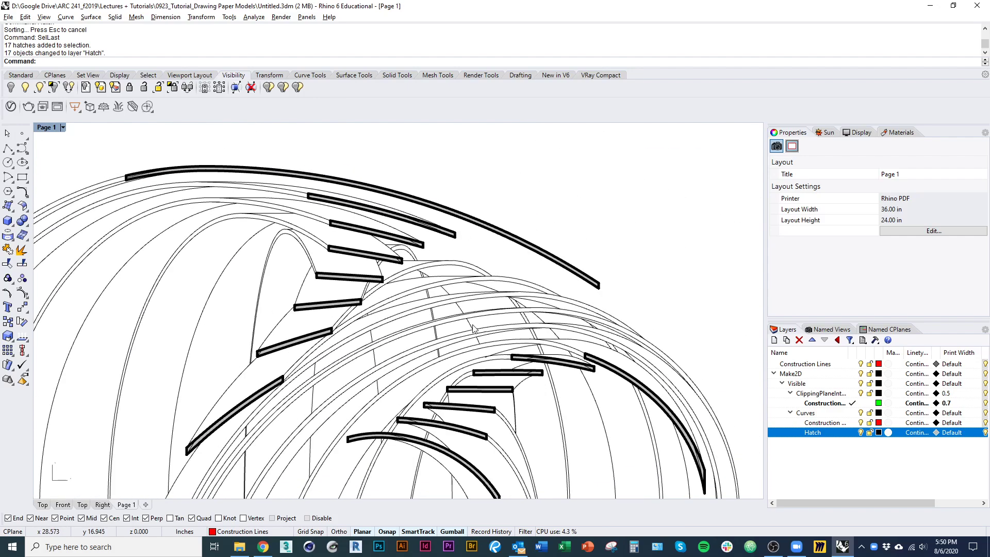
pyautogui.moveTo(465, 314); pyautogui.dragTo(476, 315, button='right')
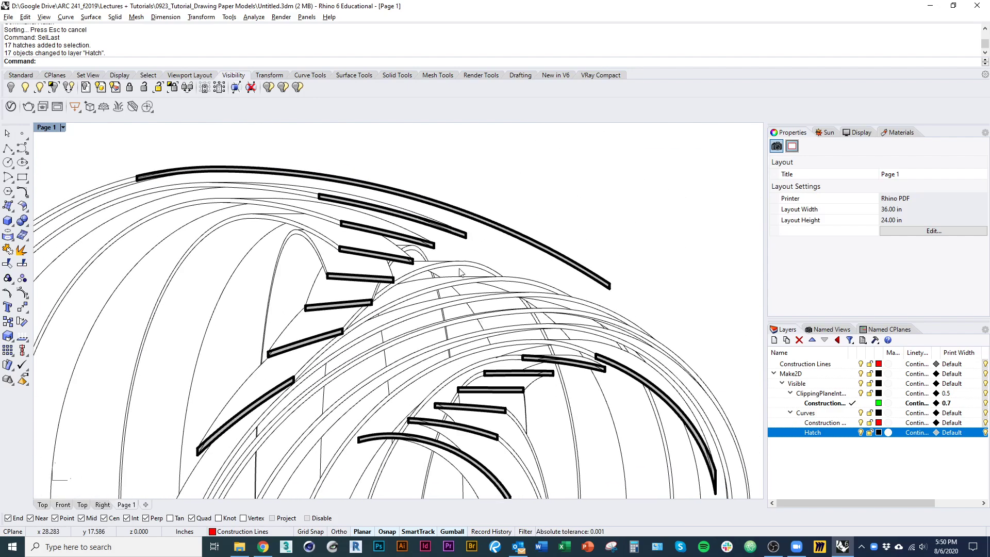
# - Inside the section detail, select every object on the Hatch layer and bring the hatches to the front with BringToFront
pyautogui.doubleClick(491, 249)
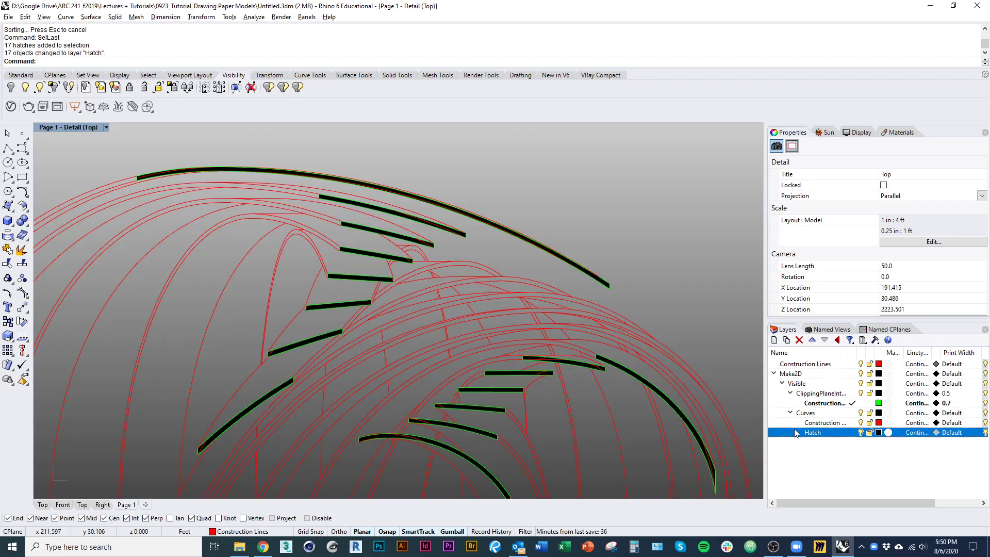
pyautogui.rightClick(813, 433)
pyautogui.click(845, 366)
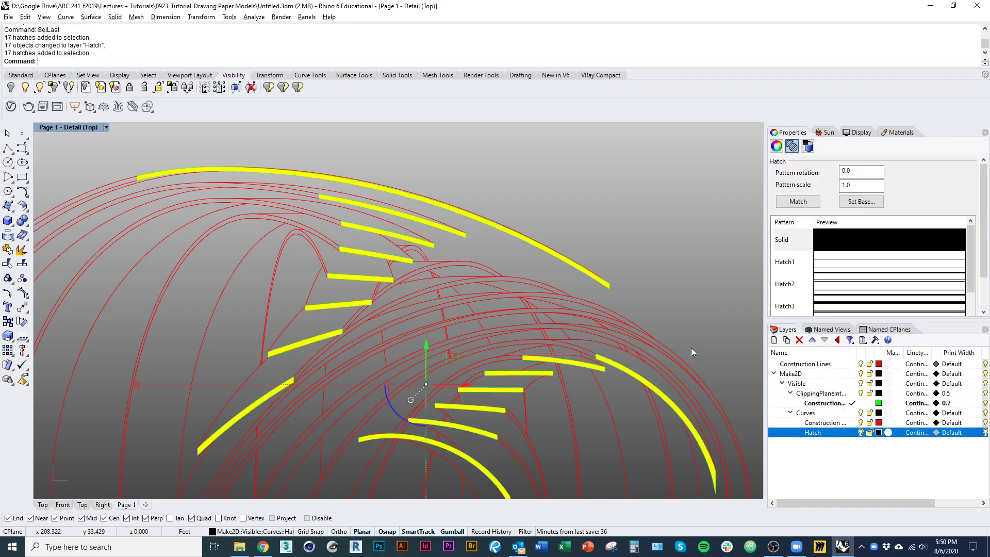
pyautogui.write('BringToFront')
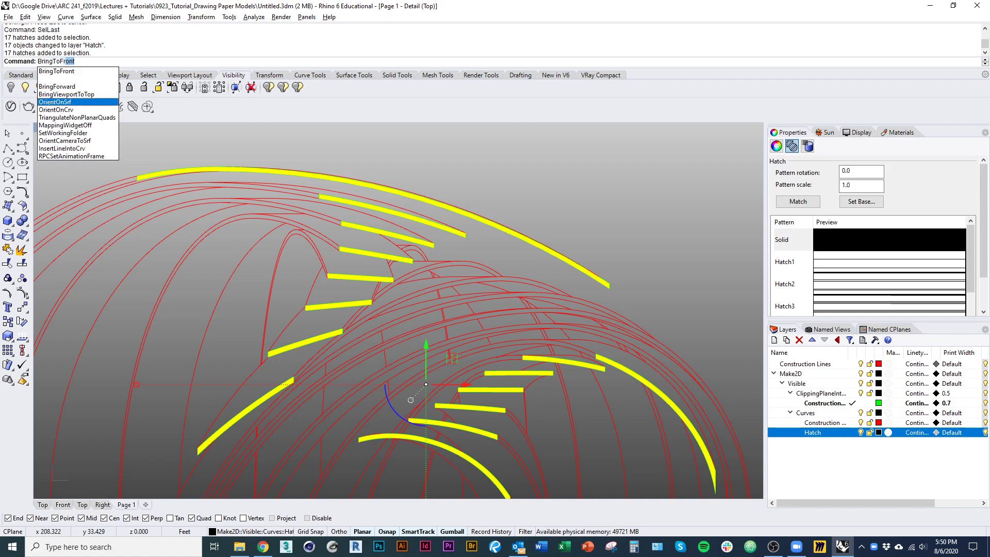
pyautogui.press('Return')
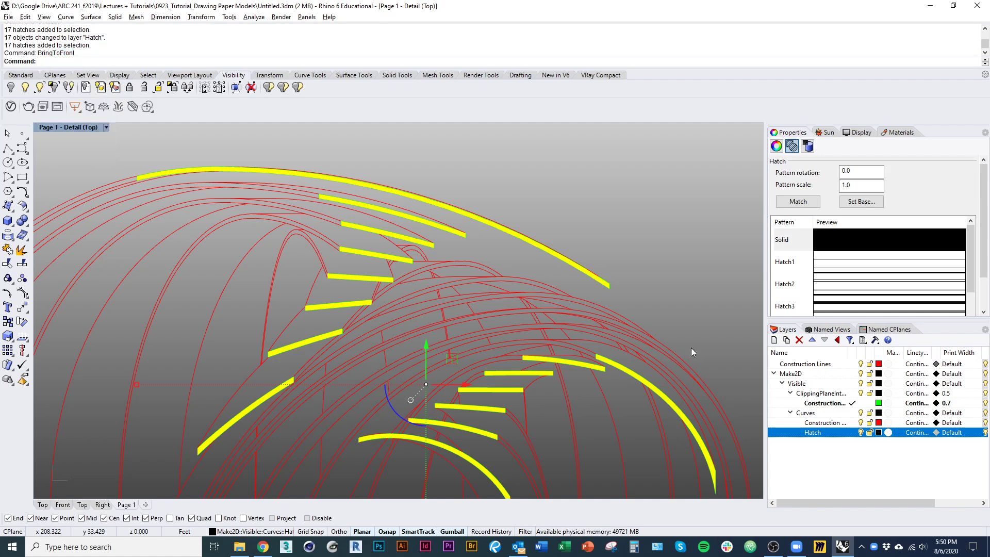
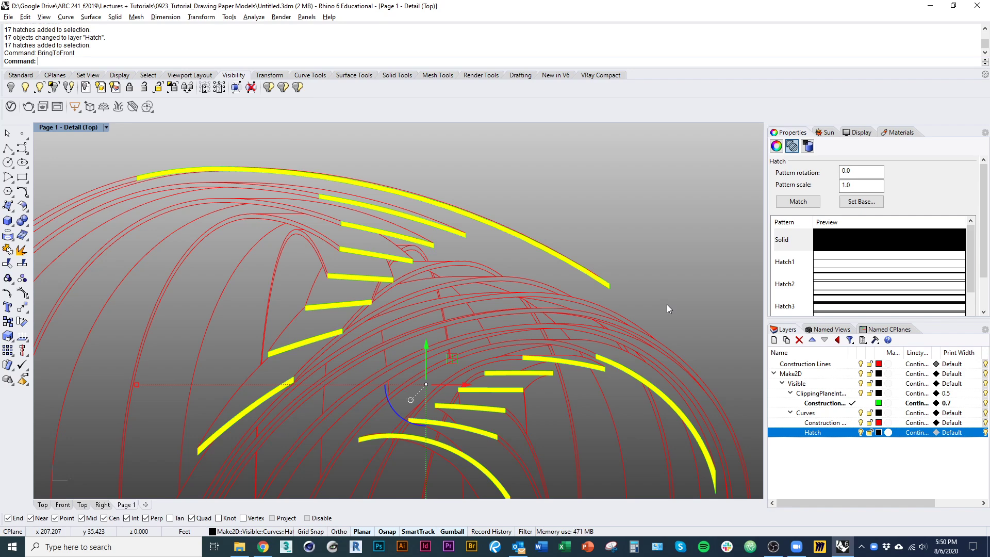
pyautogui.click(682, 289)
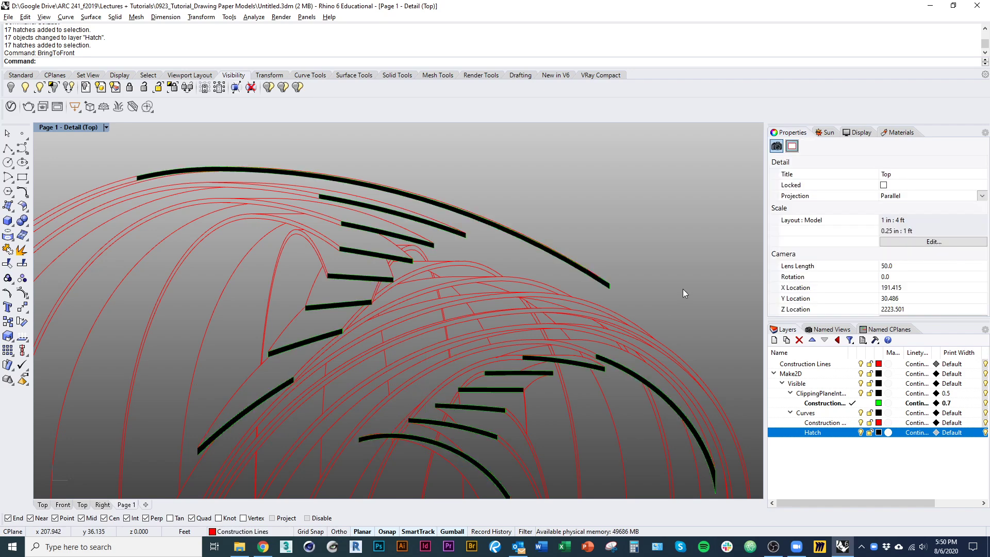
# - Return to the Page 1 layout and examine the section's gray cut fills and the plan's cut outlines
pyautogui.doubleClick(686, 289)
pyautogui.scroll(5, 356, 216)
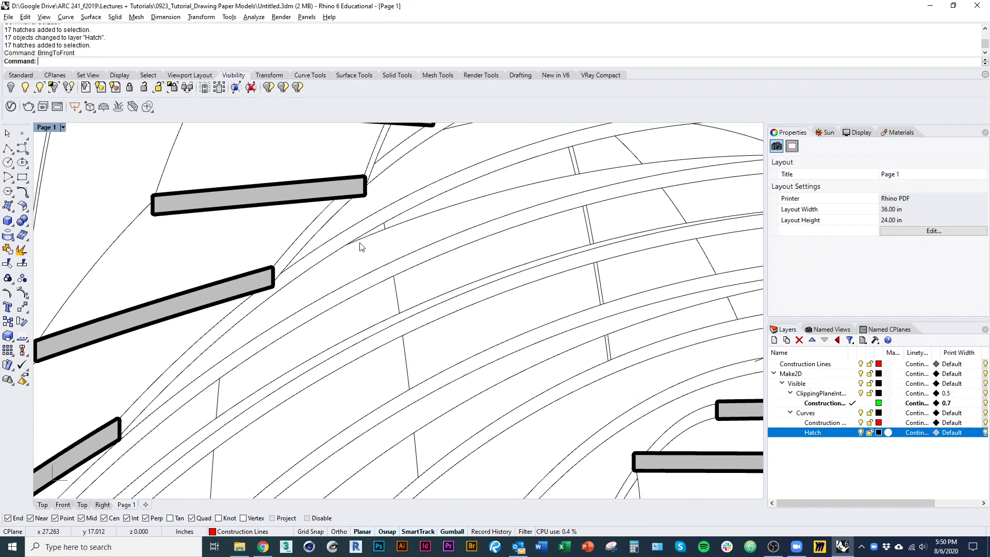
pyautogui.scroll(-10, 386, 281)
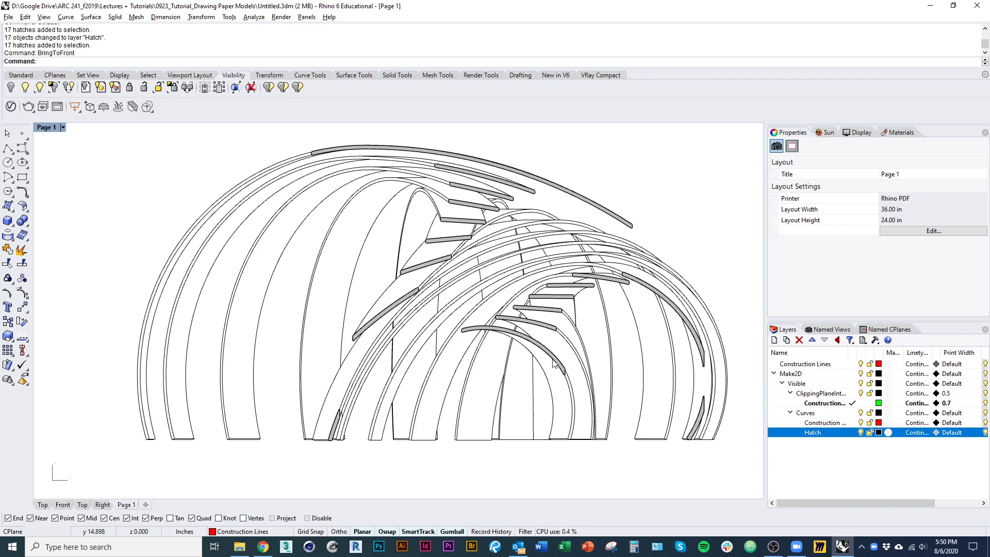
pyautogui.scroll(-3, 464, 391)
pyautogui.scroll(8, 453, 394)
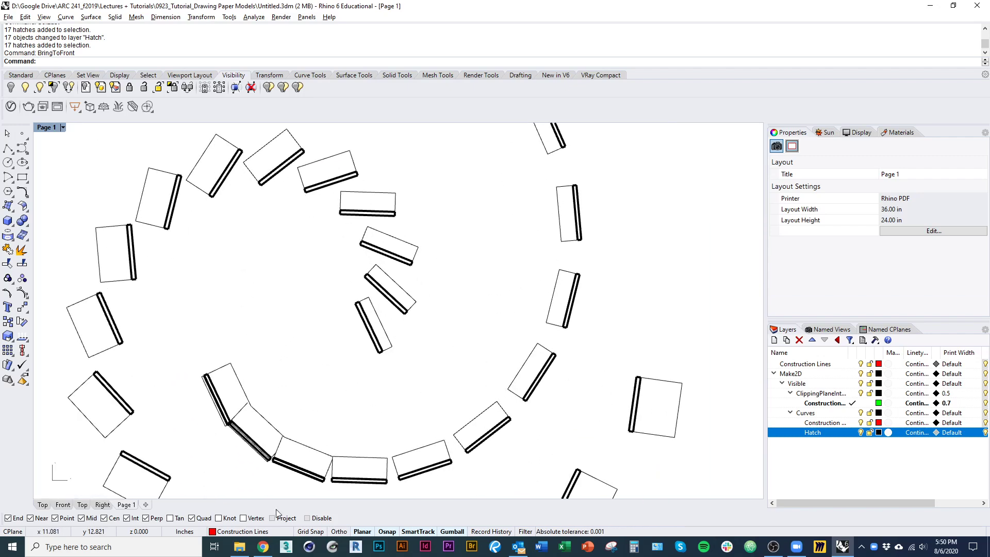
pyautogui.scroll(3, 265, 375)
pyautogui.scroll(-3, 265, 375)
# - In the Top view, fill the plan's clipping-plane cut outlines with a Solid hatch, leaving the section's outlines out of the selection
pyautogui.hotkey('ctrl', 'F1')
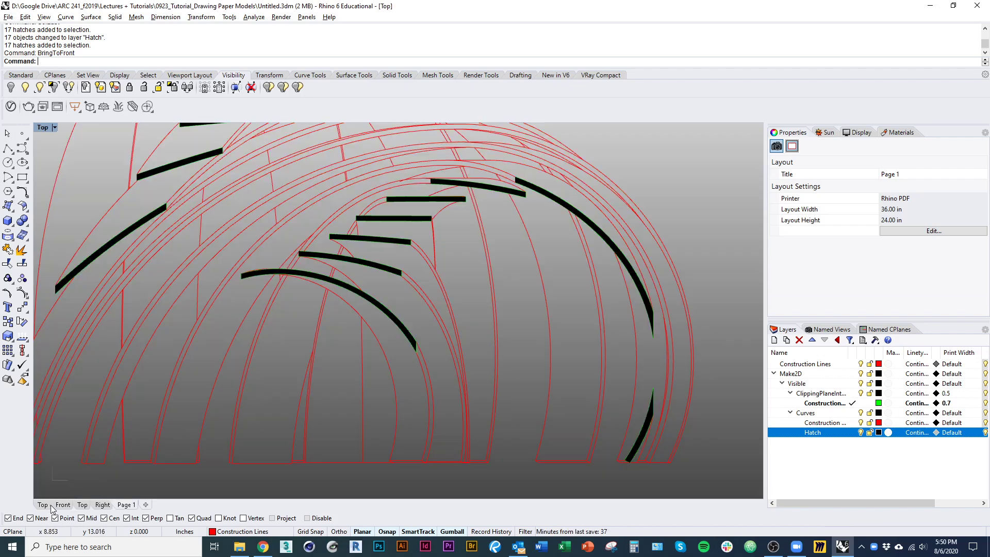
pyautogui.scroll(-5, 458, 390)
pyautogui.rightClick(830, 403)
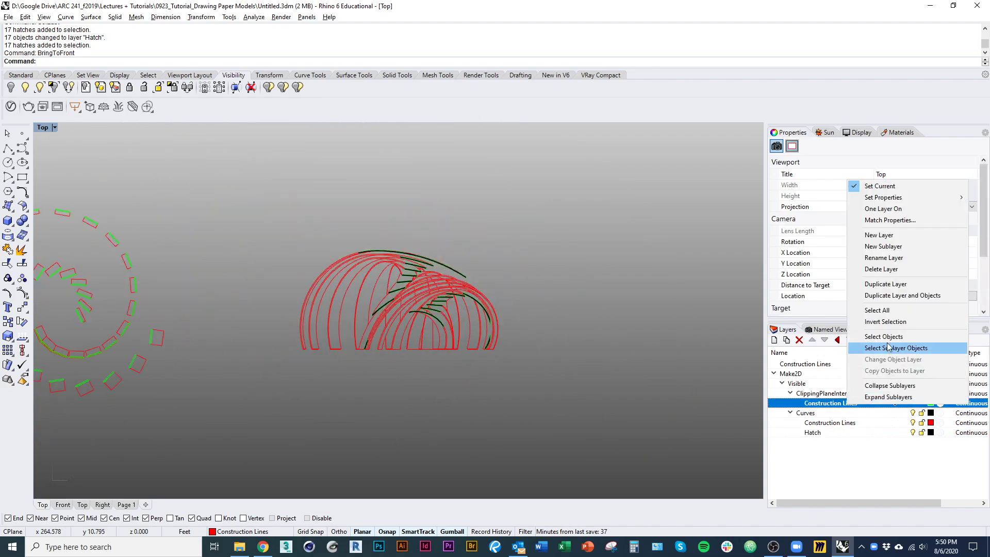
pyautogui.click(835, 348)
pyautogui.scroll(-2, 579, 343)
pyautogui.keyDown('ctrl'); pyautogui.moveTo(579, 342); pyautogui.dragTo(384, 233); pyautogui.keyUp('ctrl')
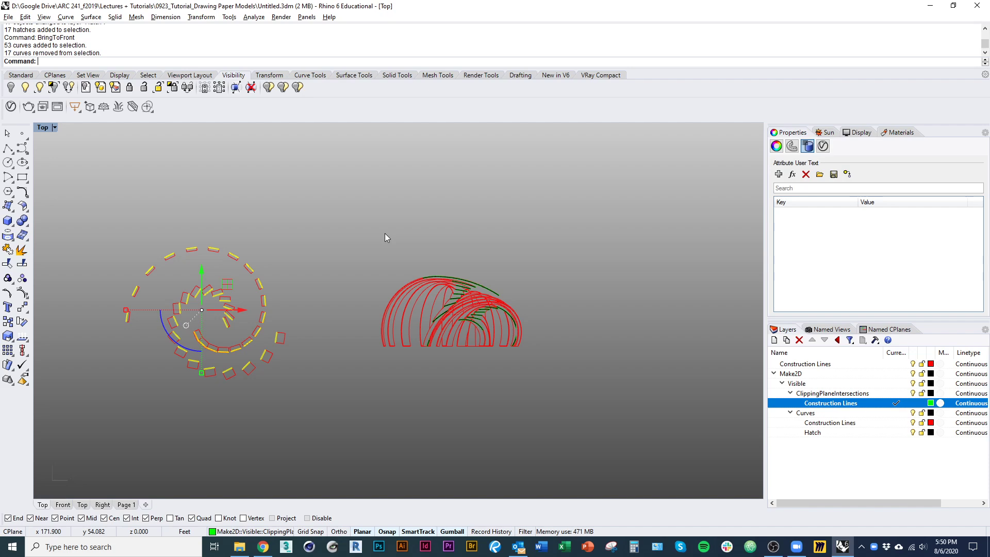
pyautogui.press('Return')
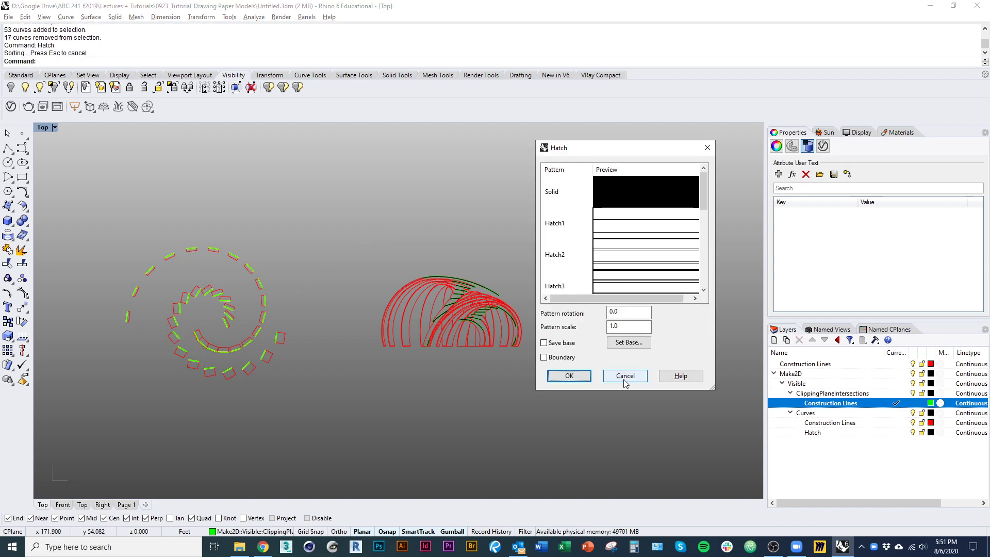
pyautogui.click(618, 192)
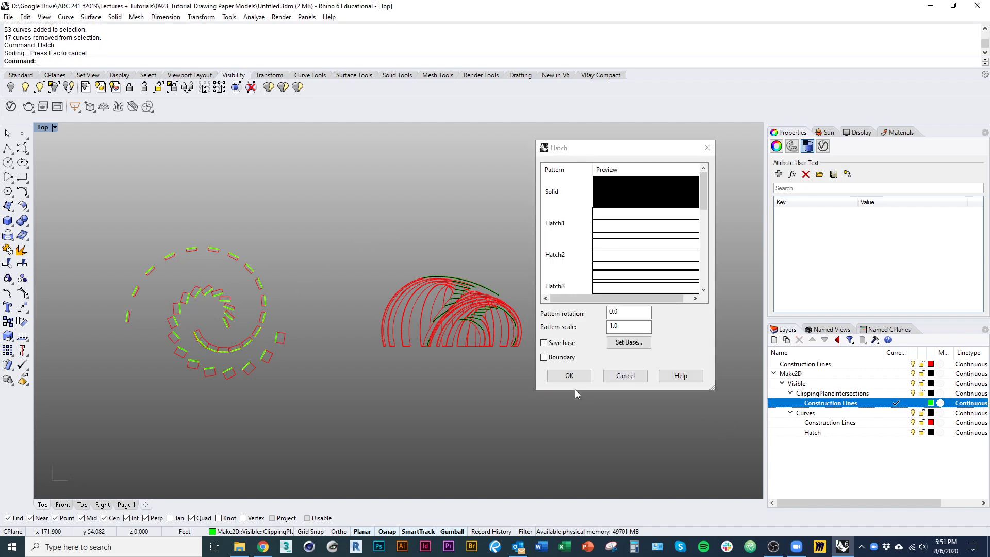
pyautogui.click(569, 375)
pyautogui.scroll(5, 503, 316)
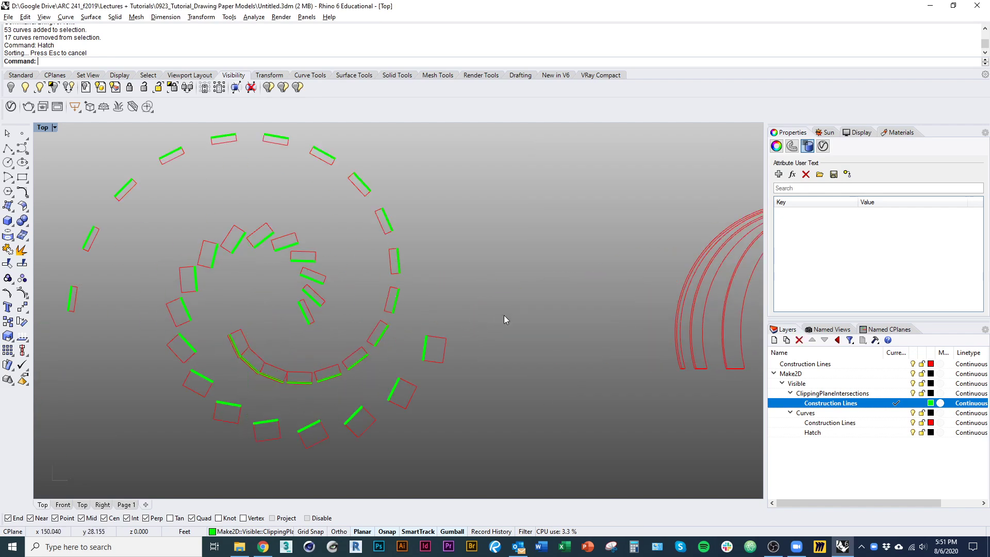
# - Select only the new plan hatches with SelLast, move them onto the Hatch layer, and clear the selection
pyautogui.press('Escape')
pyautogui.write('SelLast')
pyautogui.press('Return')
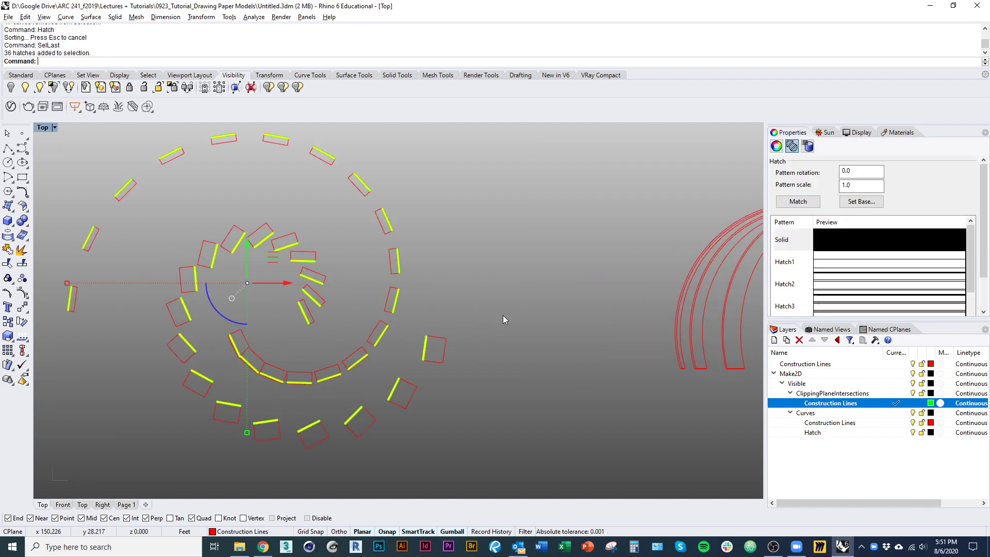
pyautogui.rightClick(835, 434)
pyautogui.click(868, 391)
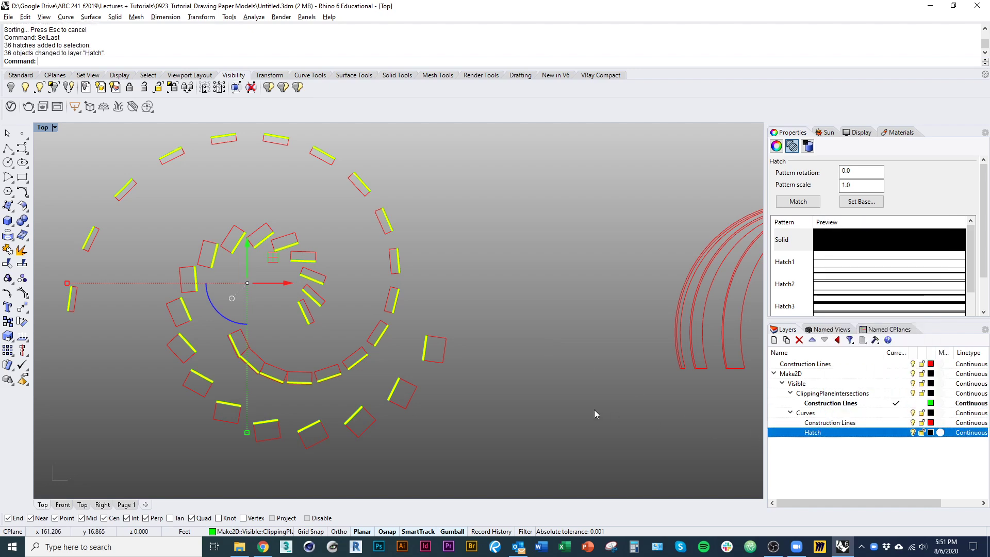
pyautogui.press('Escape')
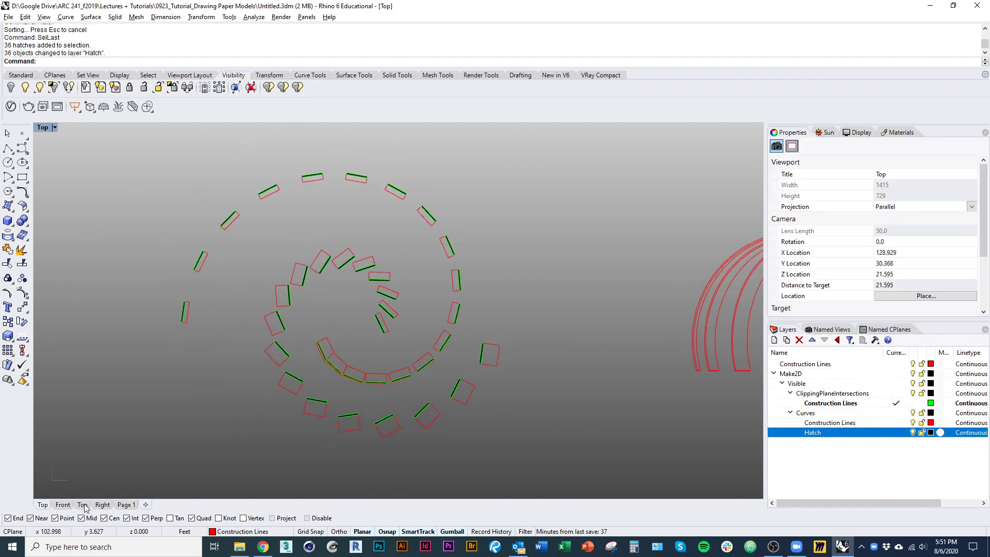
# - Create a Make2D drawing of all the unclipped 3D solids from the second Top view, maintaining source layers
pyautogui.moveTo(265, 460)
pyautogui.mouseDown(button='right')
pyautogui.moveTo(260, 445)
pyautogui.moveTo(461, 389)
pyautogui.mouseUp(button='right')
pyautogui.scroll(-3, 196, 417)
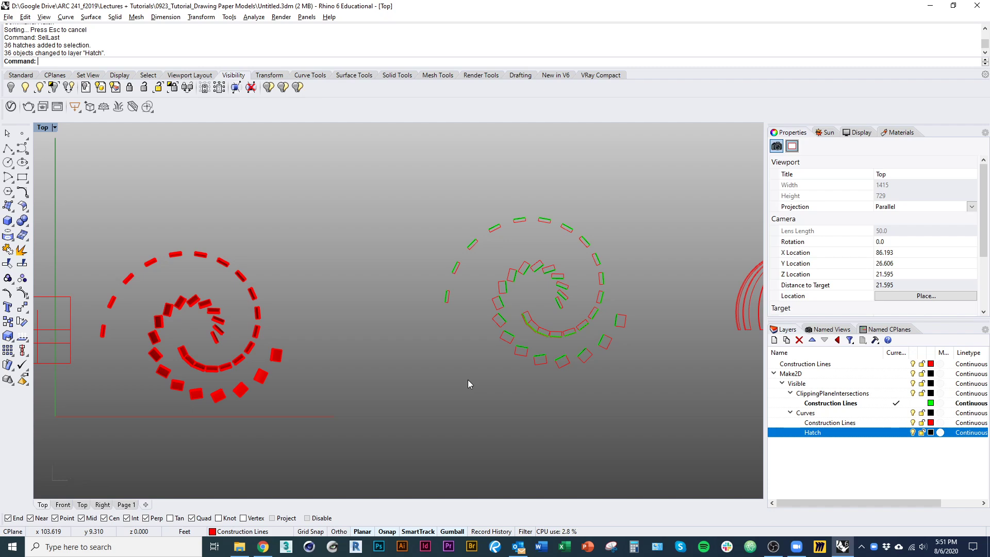
pyautogui.moveTo(455, 383); pyautogui.dragTo(402, 426, button='right')
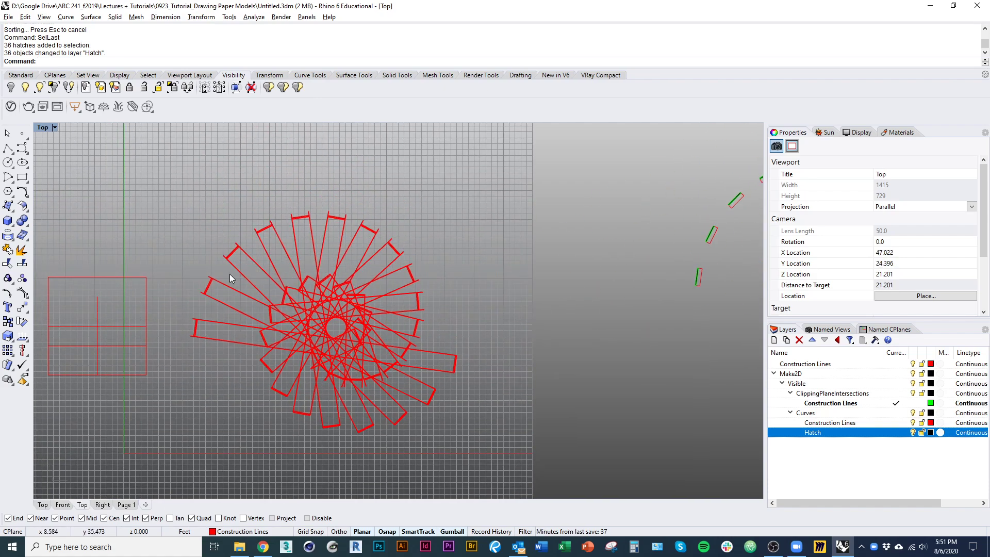
pyautogui.moveTo(513, 456); pyautogui.dragTo(186, 163)
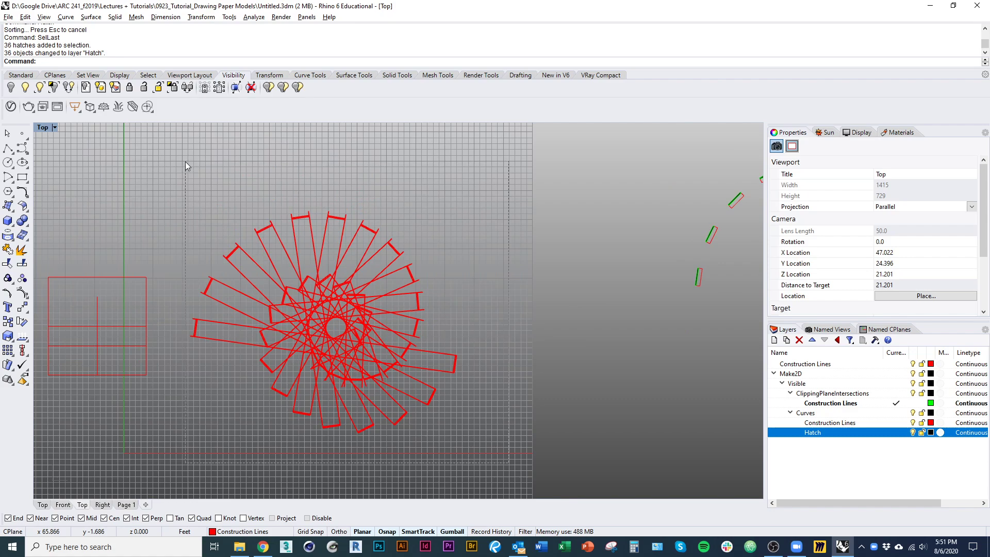
pyautogui.write('Make2D')
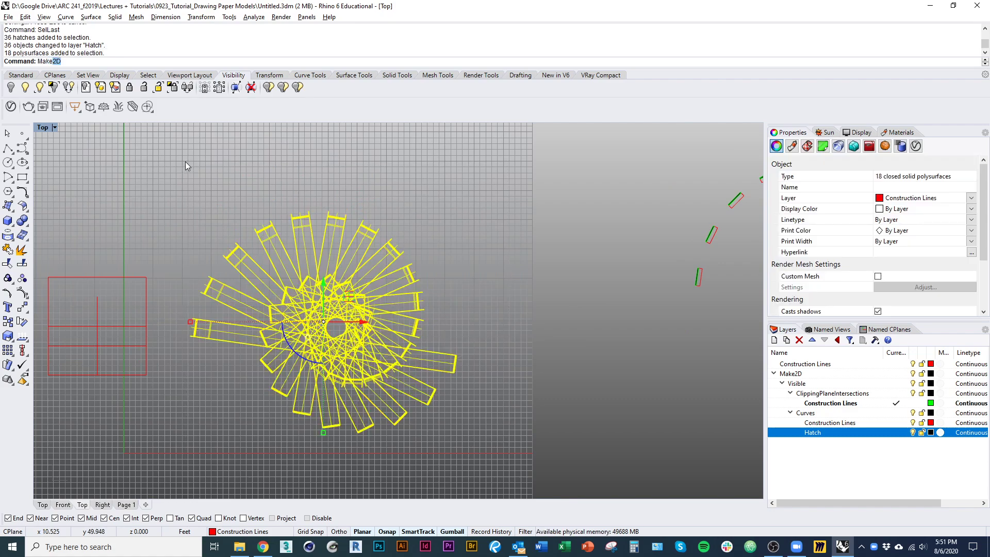
pyautogui.press('Return')
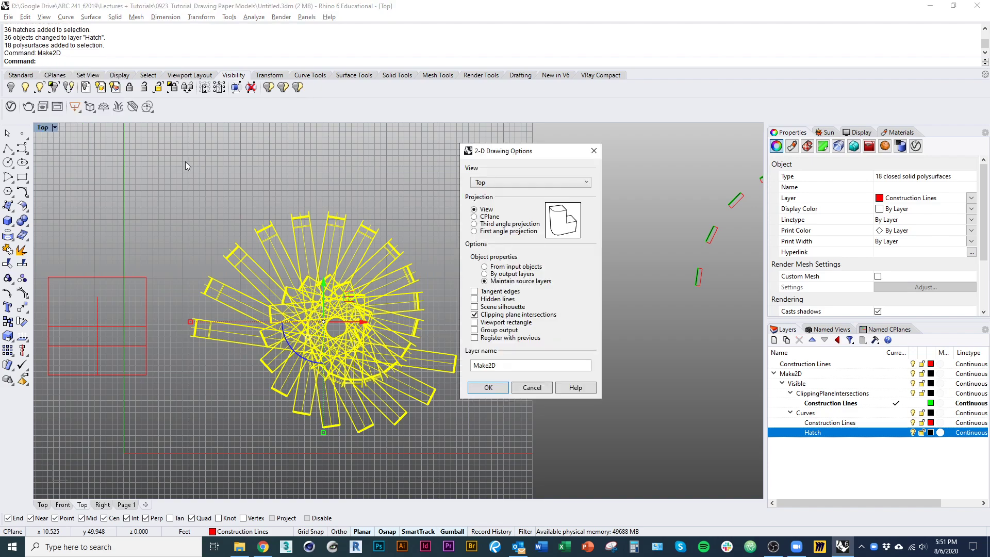
pyautogui.press('Return')
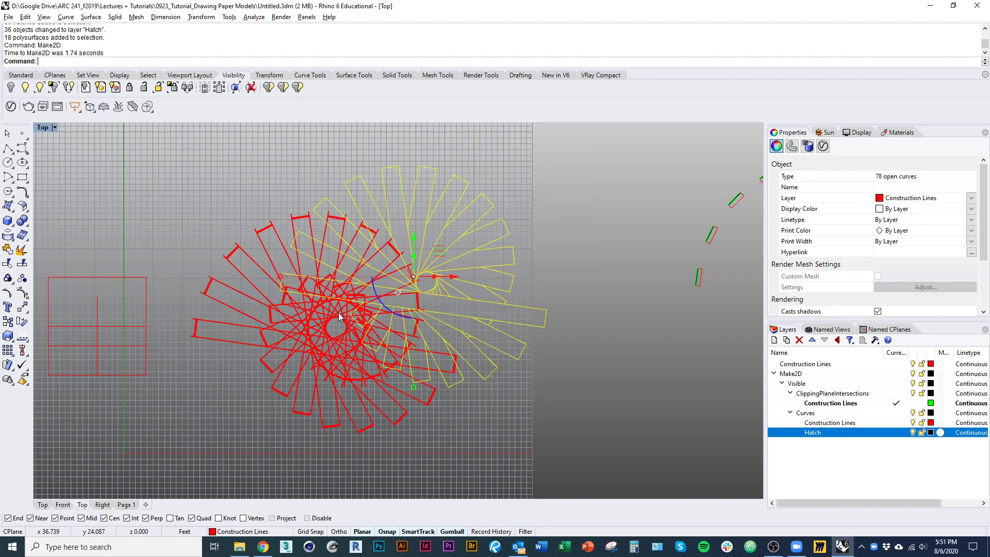
# - Move the new Make2D linework clear of the 3D model, into the empty area above the existing plan drawing
pyautogui.moveTo(493, 327); pyautogui.dragTo(194, 364, button='right')
pyautogui.scroll(-3, 194, 364)
pyautogui.moveTo(226, 361); pyautogui.dragTo(357, 193)
pyautogui.moveTo(357, 192); pyautogui.dragTo(302, 309, button='right')
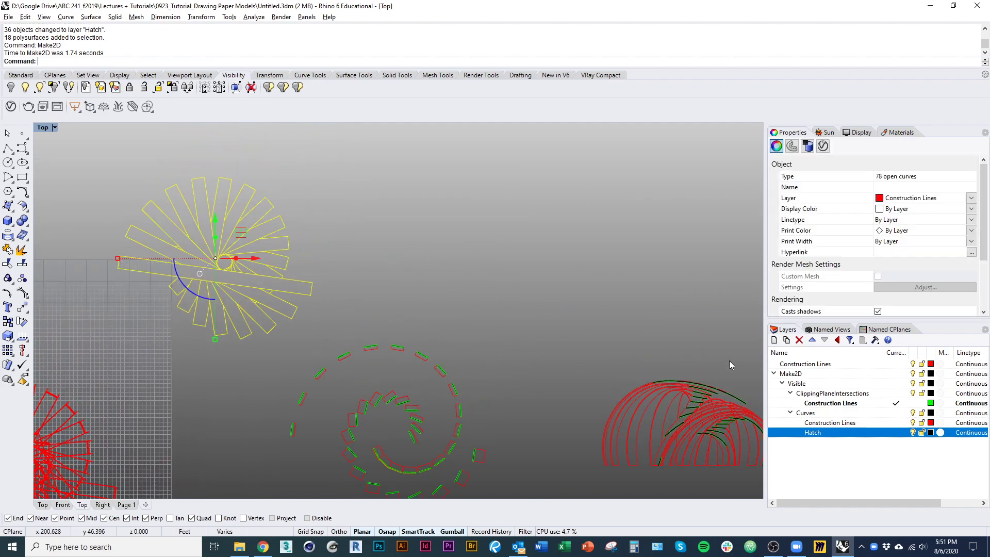
# - Create a layer named Dash under Curves and move the selected Make2D linework onto it
pyautogui.click(774, 340)
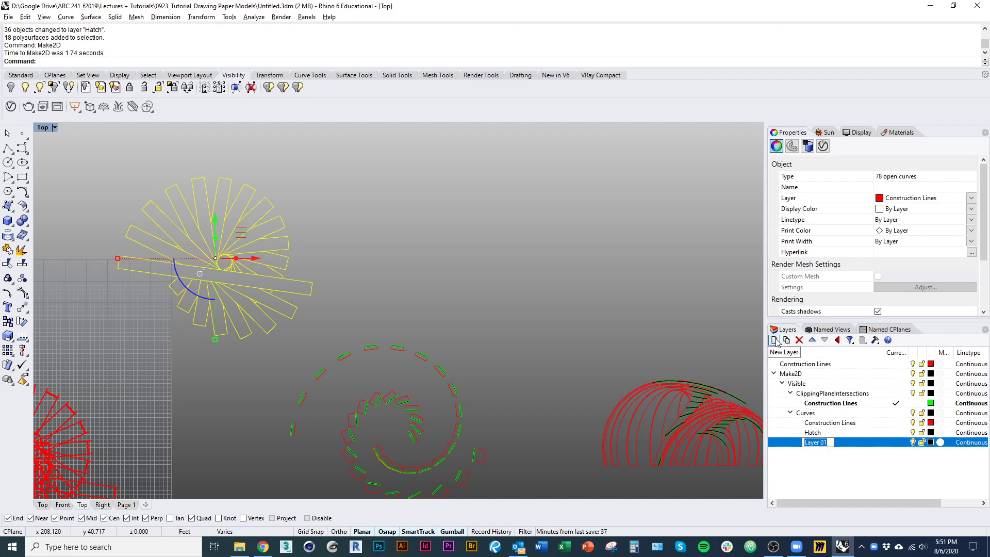
pyautogui.write('Dash')
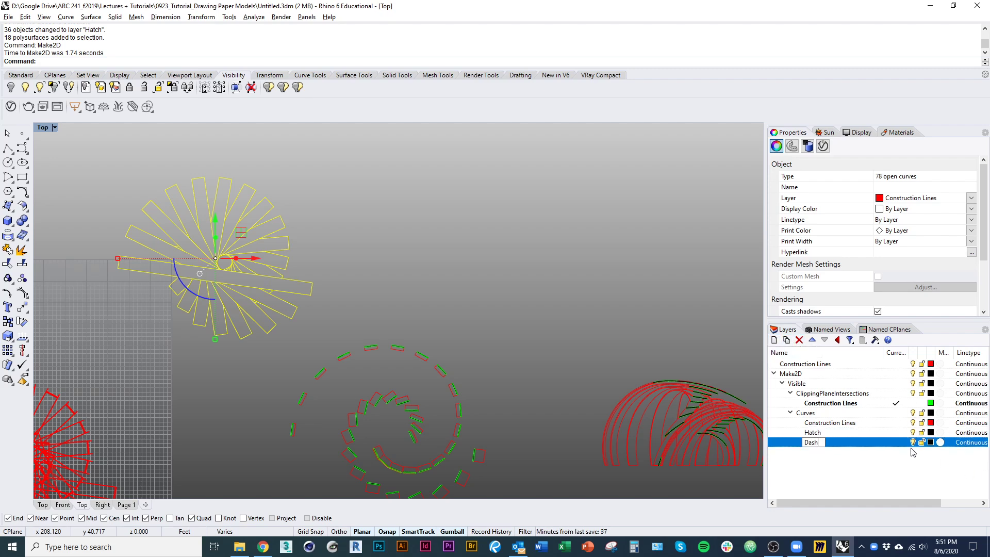
pyautogui.press('Return')
pyautogui.rightClick(870, 442)
pyautogui.click(928, 400)
# - Move the Dash linework by its outer strip corner onto the matching corner of the plan so the two drawings align
pyautogui.moveTo(447, 348); pyautogui.dragTo(473, 357, button='right')
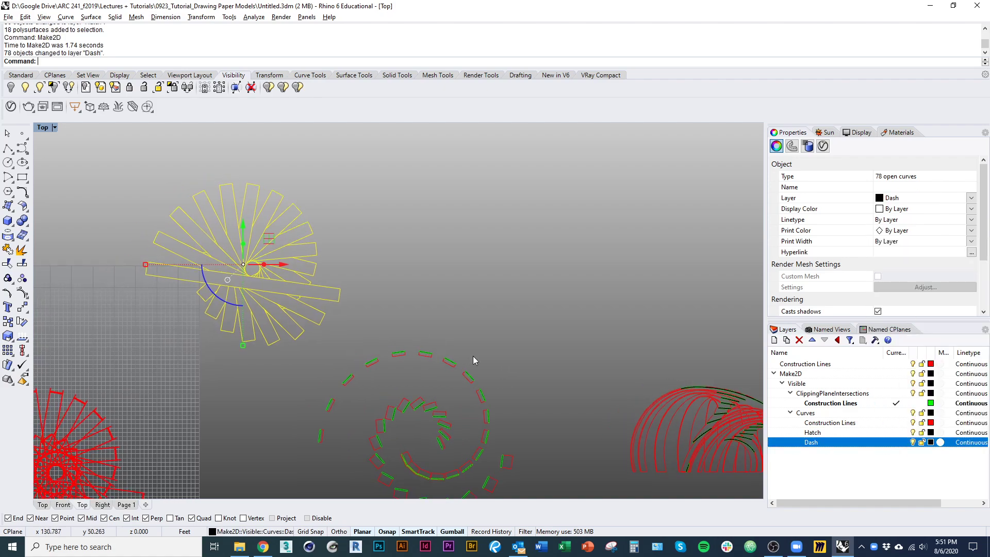
pyautogui.write('m')
pyautogui.press('Return')
pyautogui.click(356, 310)
pyautogui.scroll(5, 486, 342)
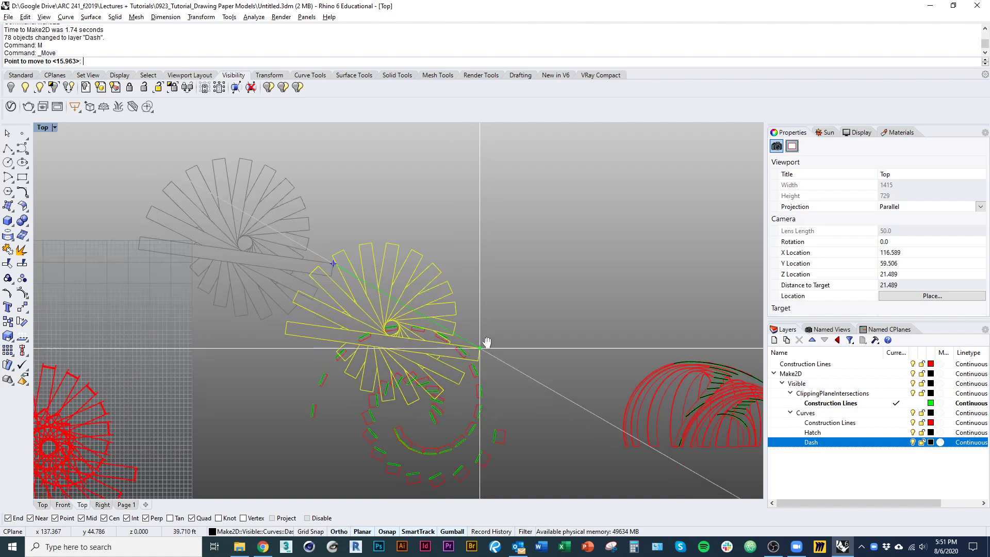
pyautogui.click(503, 417)
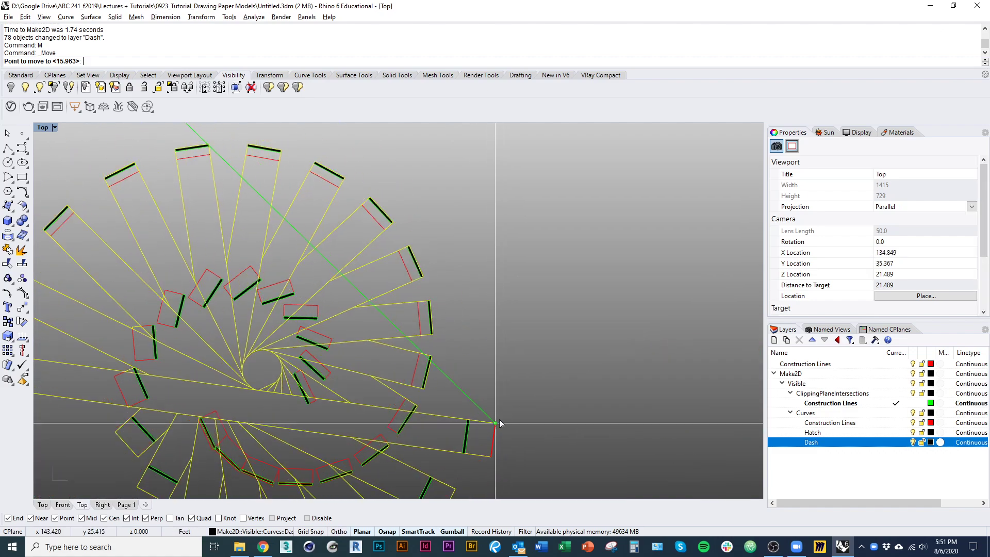
pyautogui.click(539, 397)
pyautogui.scroll(-2, 539, 394)
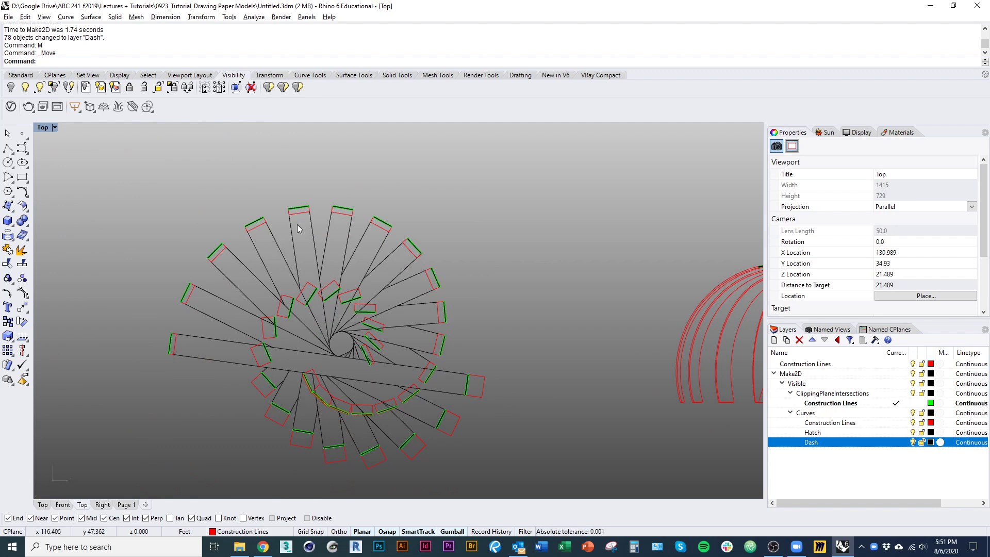
# - Set the Dash layer's linetype to Dashed and check the dashed line close up at a hatched cut
pyautogui.moveTo(522, 441); pyautogui.dragTo(528, 424, button='right')
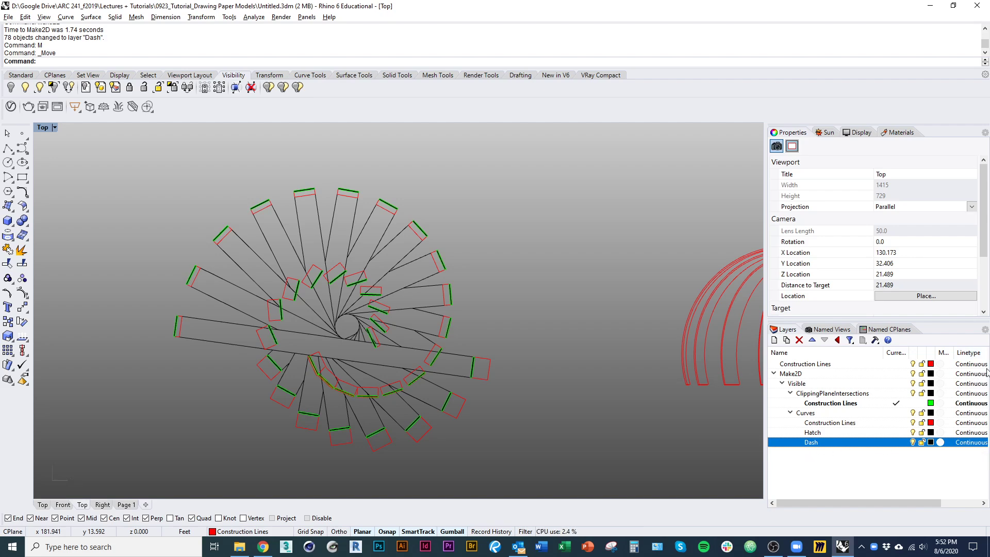
pyautogui.click(971, 442)
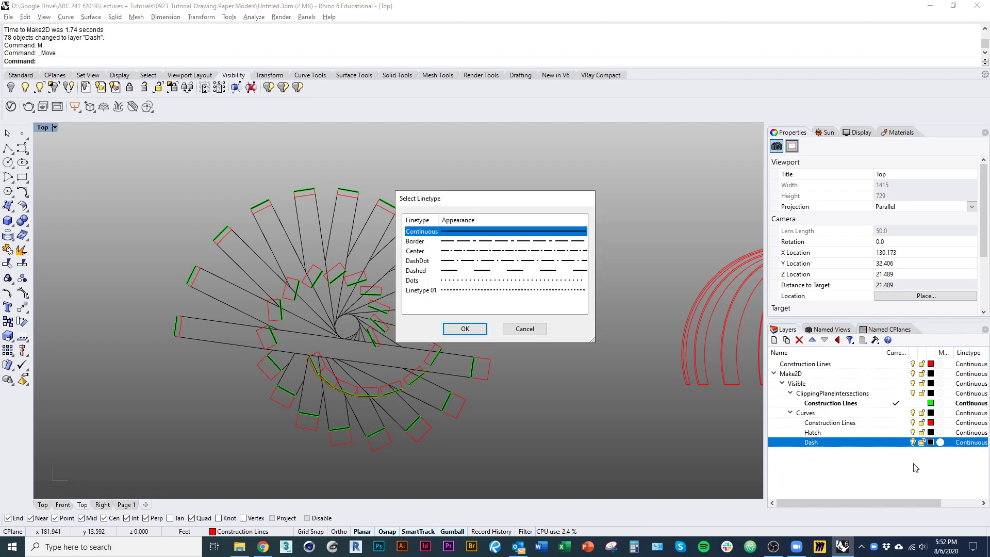
pyautogui.click(464, 272)
pyautogui.click(476, 330)
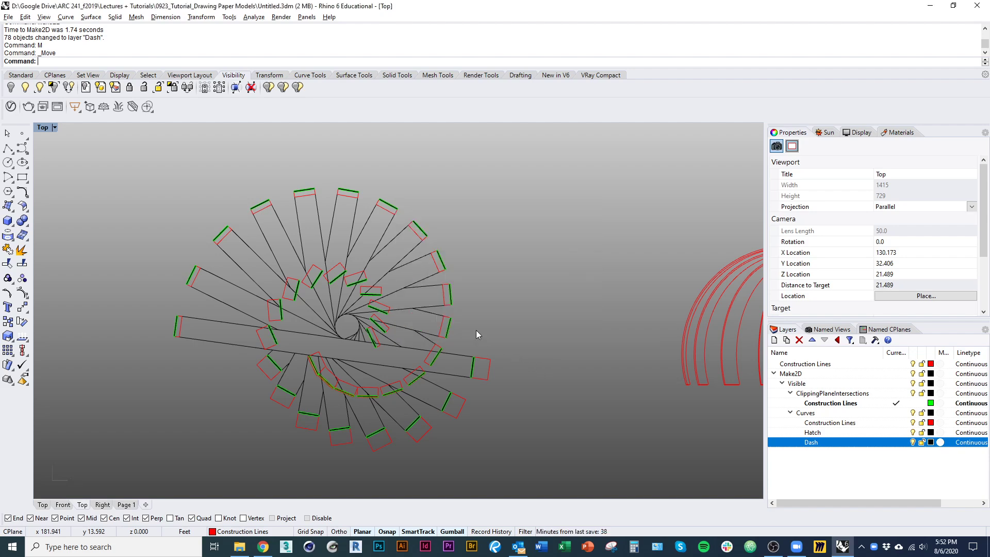
pyautogui.scroll(10, 517, 394)
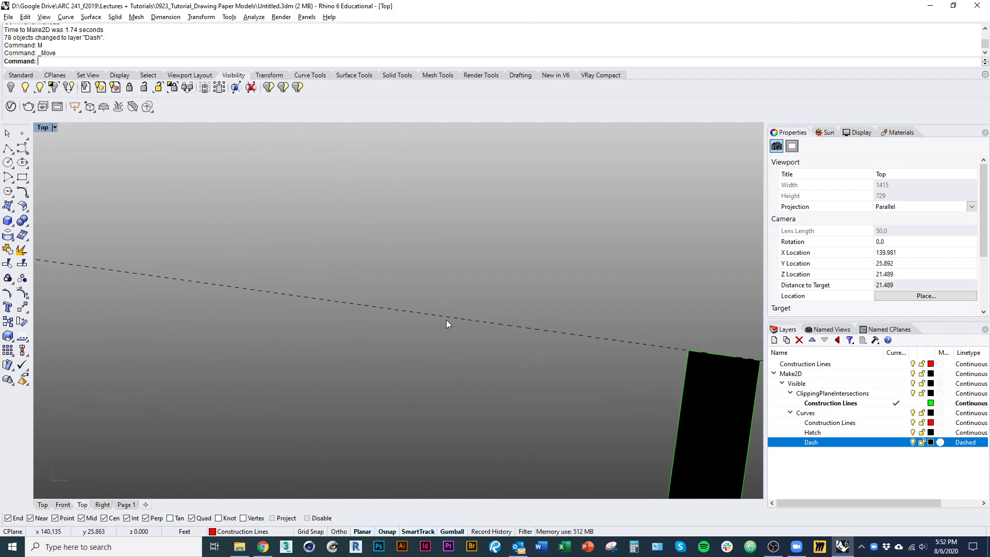
# - Review the plan's dashed lines on the Page 1 layout and set the document's linetype scale to 4
pyautogui.scroll(-8, 431, 318)
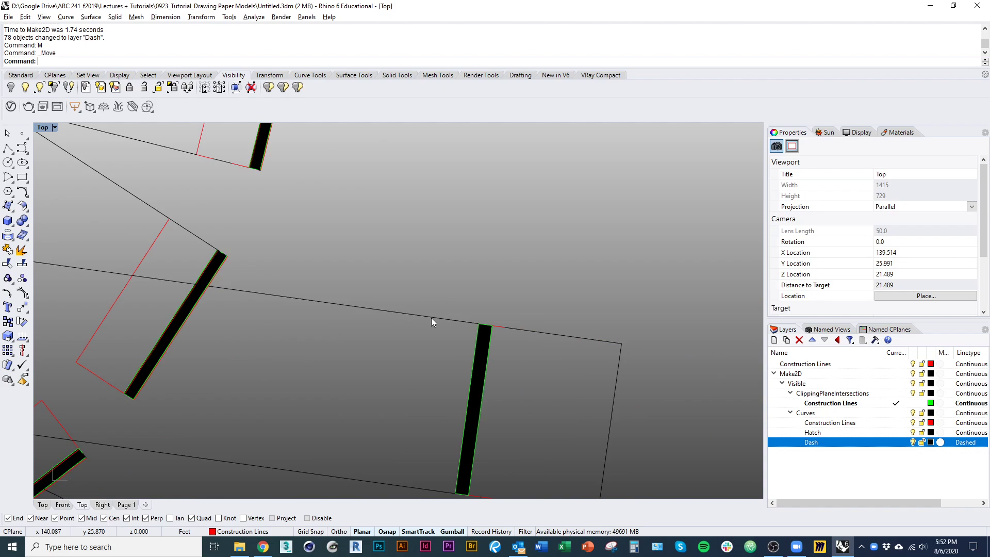
pyautogui.click(133, 506)
pyautogui.scroll(-5, 334, 388)
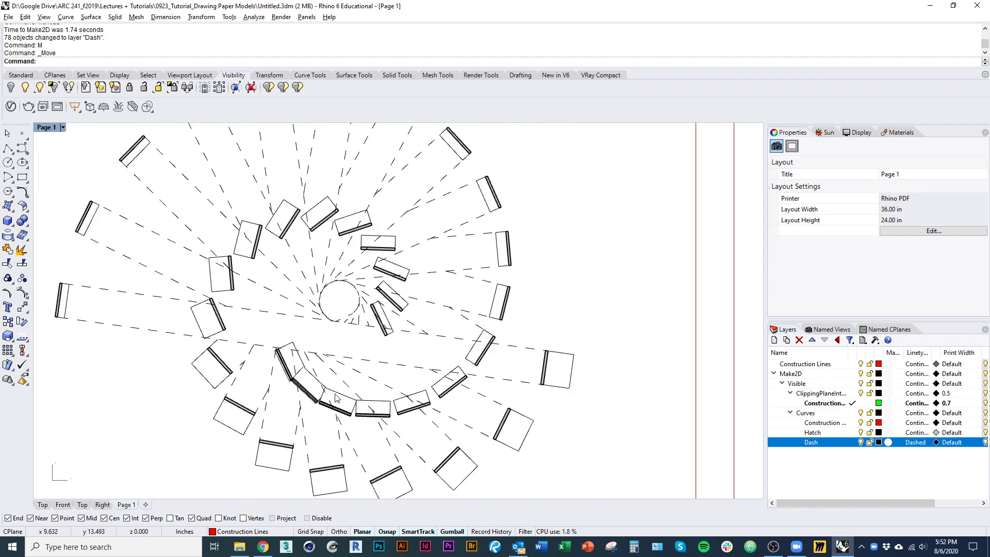
pyautogui.scroll(-3, 336, 396)
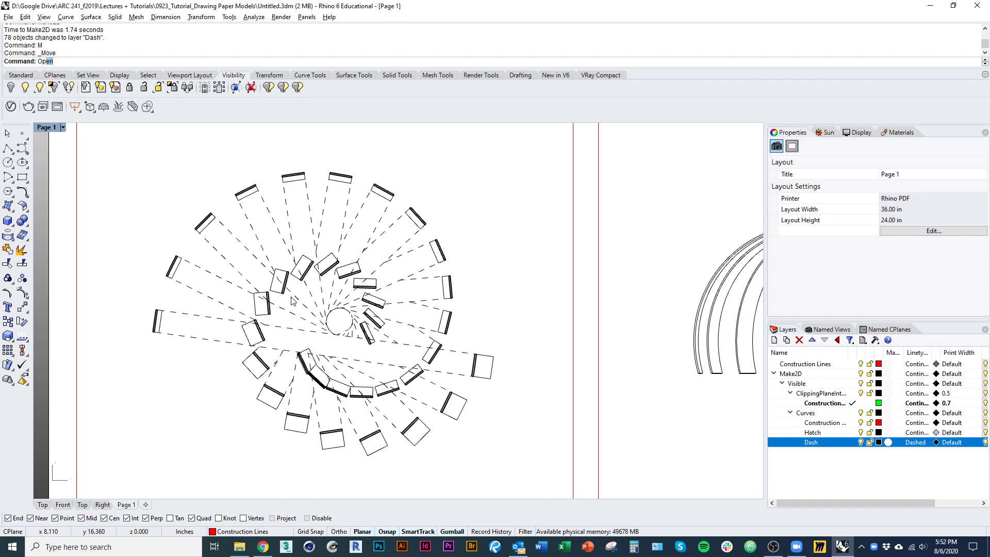
pyautogui.press('Return')
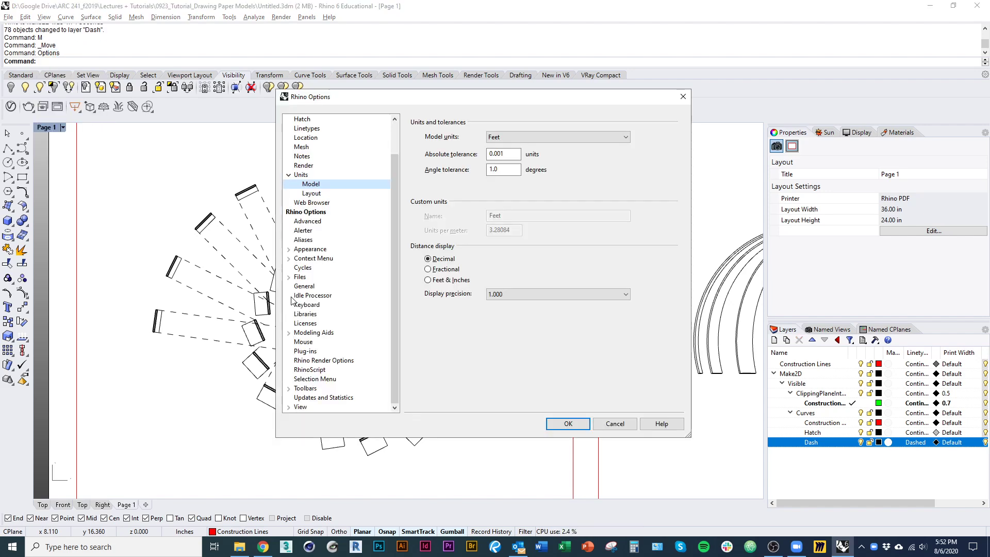
pyautogui.scroll(2, 391, 165)
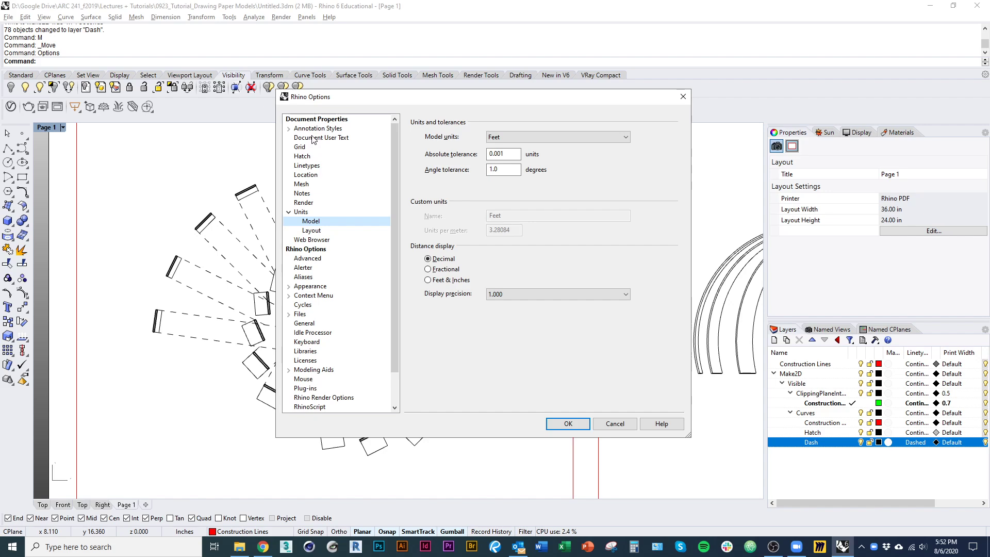
pyautogui.click(302, 131)
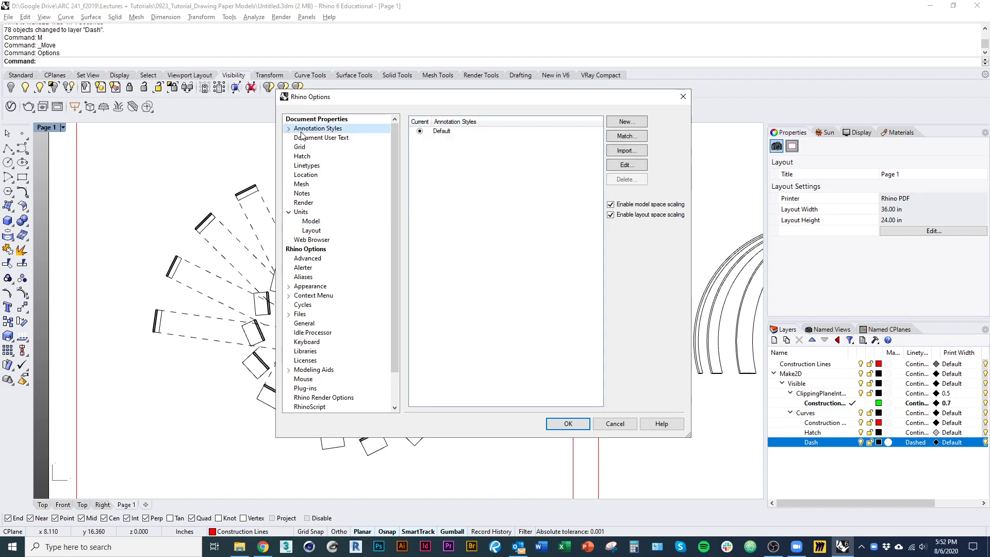
pyautogui.click(315, 167)
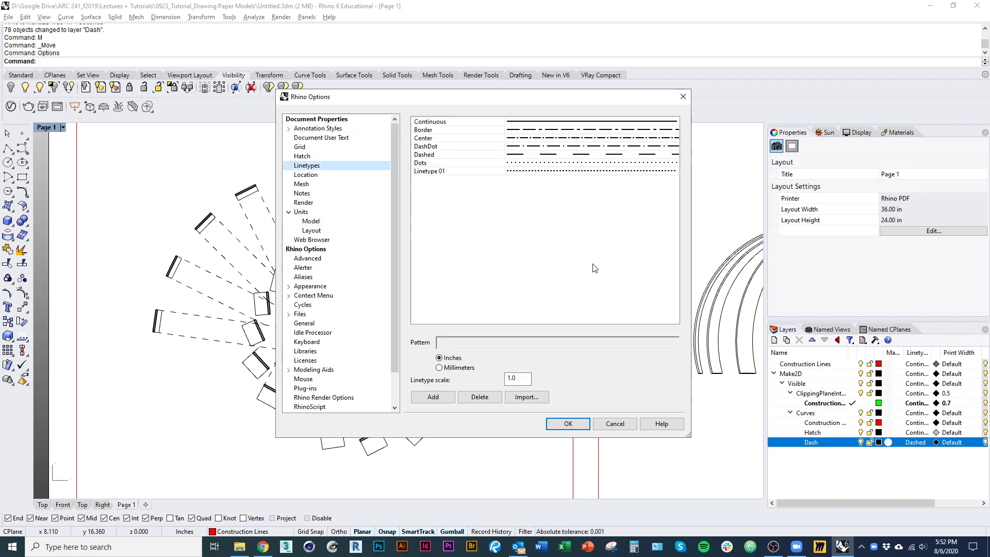
pyautogui.click(525, 379)
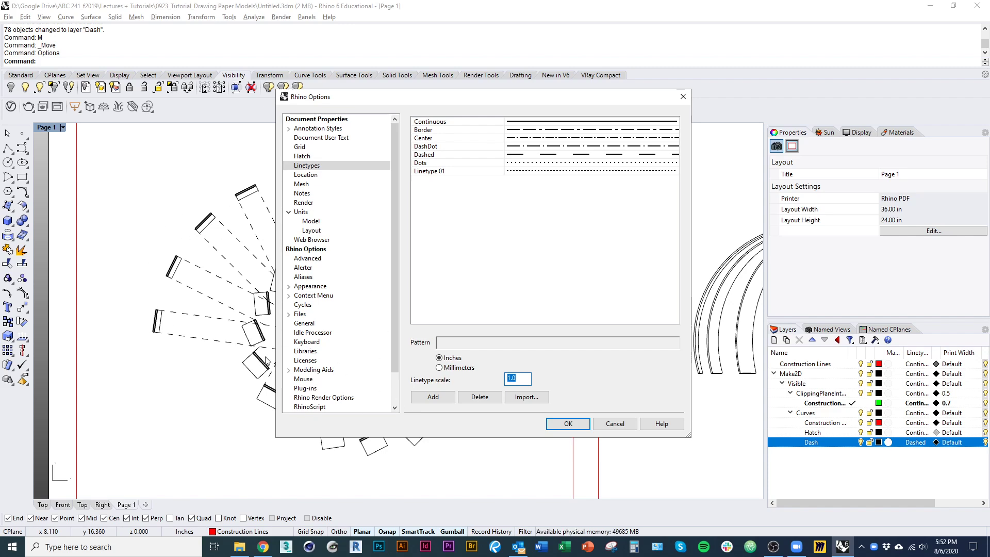
pyautogui.write('12')
pyautogui.press('BackSpace')
pyautogui.press('BackSpace')
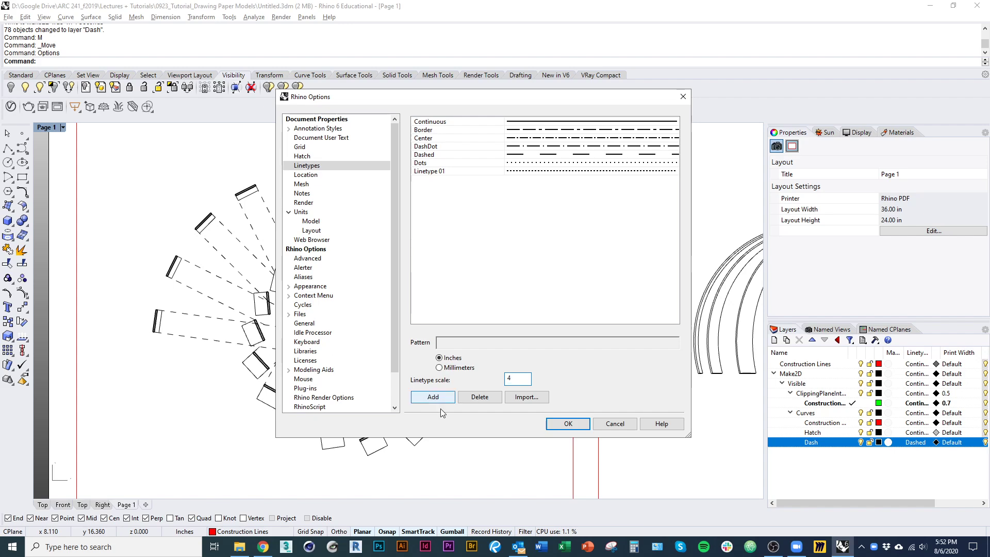
pyautogui.click(567, 424)
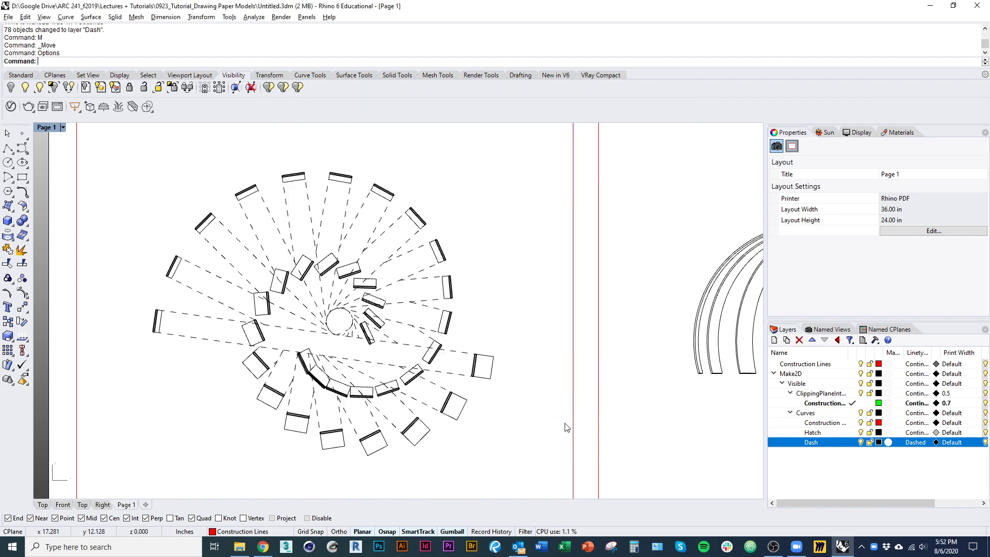
# - Return to the Top model view, inspect the plan's dashes, and set the document's linetype scale to 12
pyautogui.click(42, 505)
pyautogui.moveTo(652, 332); pyautogui.dragTo(404, 352, button='right')
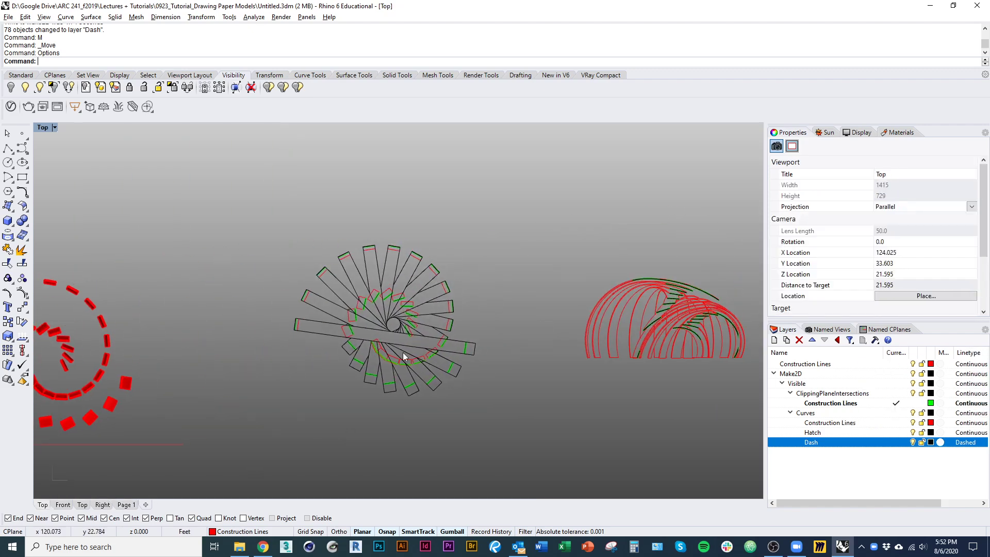
pyautogui.scroll(5, 376, 383)
pyautogui.moveTo(376, 382); pyautogui.dragTo(404, 380, button='right')
pyautogui.write('O')
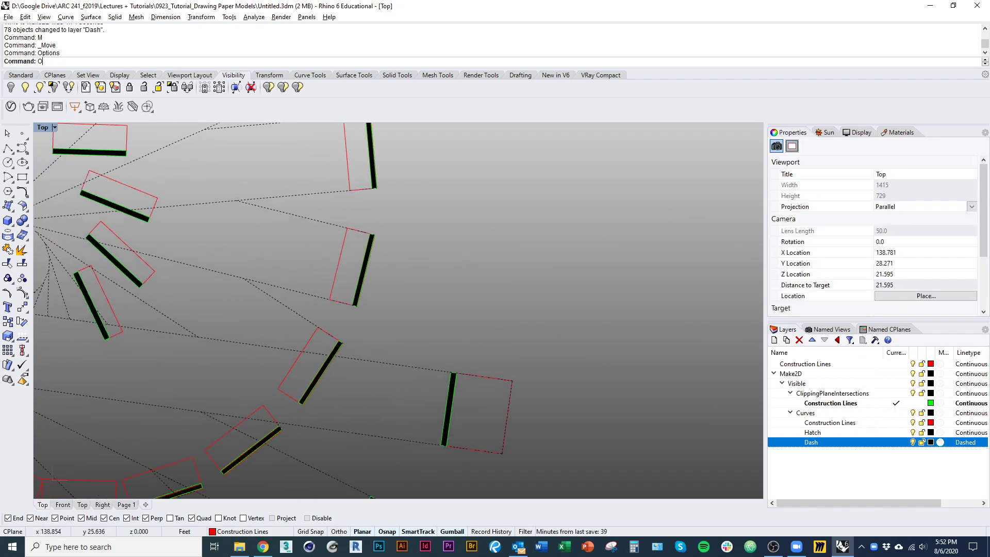
pyautogui.write('ptions')
pyautogui.press('Return')
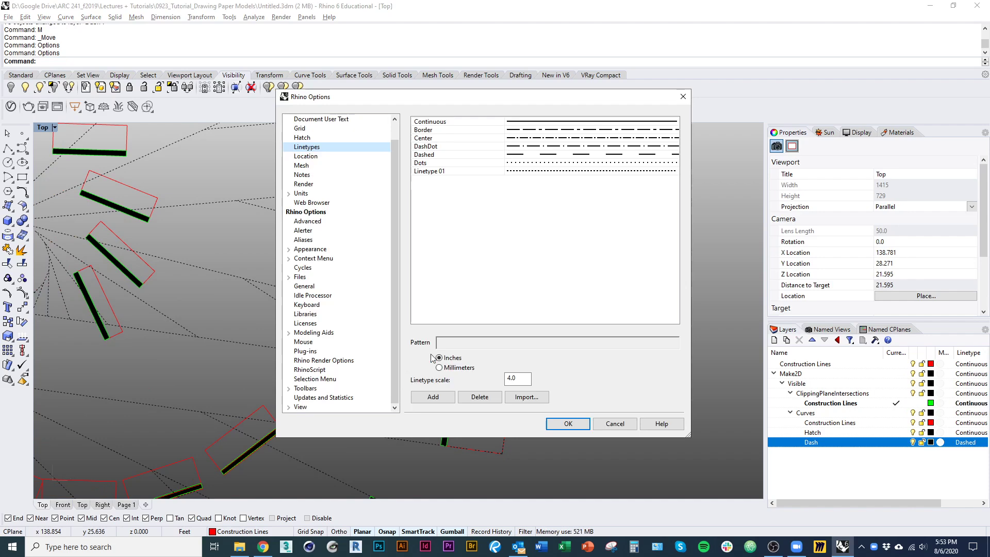
pyautogui.click(513, 378)
pyautogui.write('10')
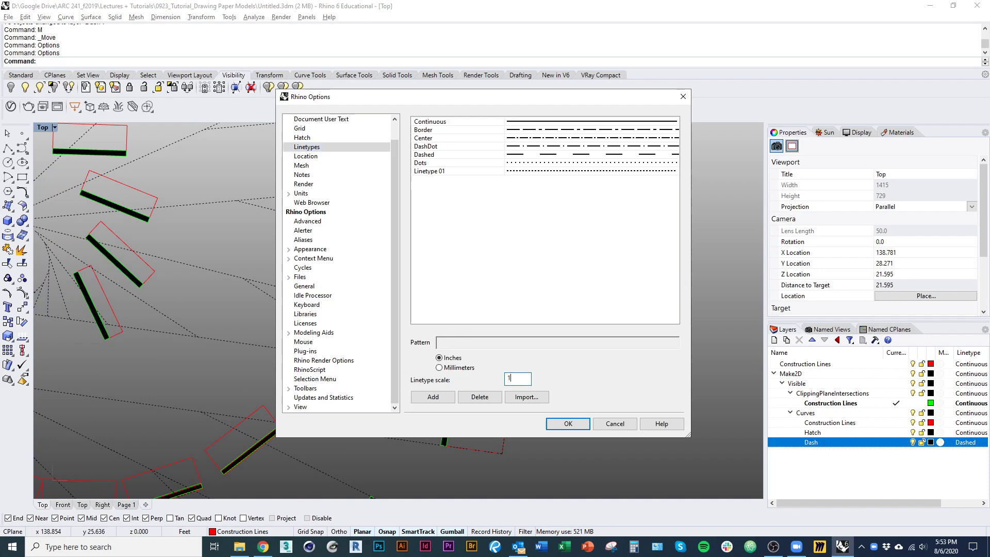
pyautogui.click(570, 426)
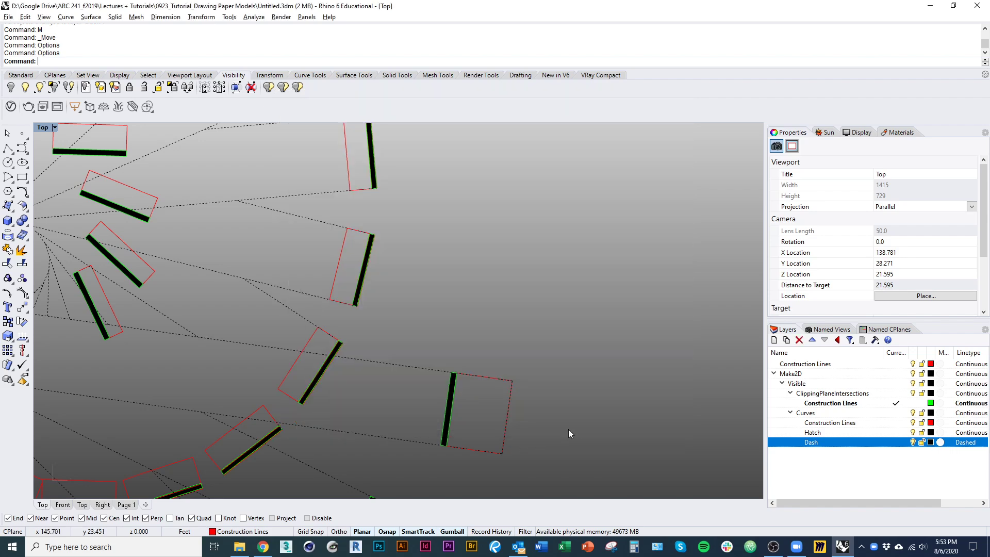
# - Inspect the dashes around the plan's hatched cuts and set the document's linetype scale to 20
pyautogui.scroll(4, 449, 347)
pyautogui.scroll(-2, 441, 390)
pyautogui.write('O')
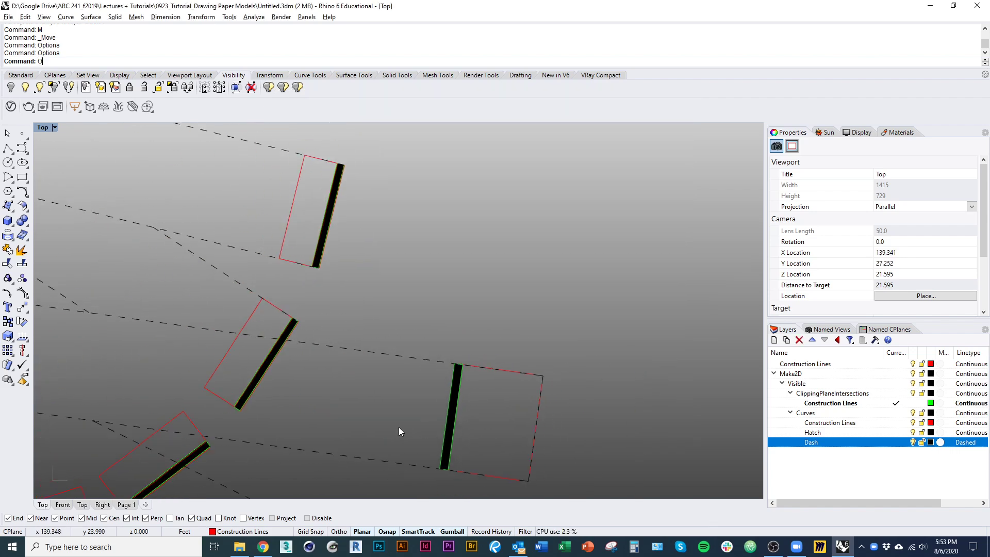
pyautogui.write('ptions')
pyautogui.press('Return')
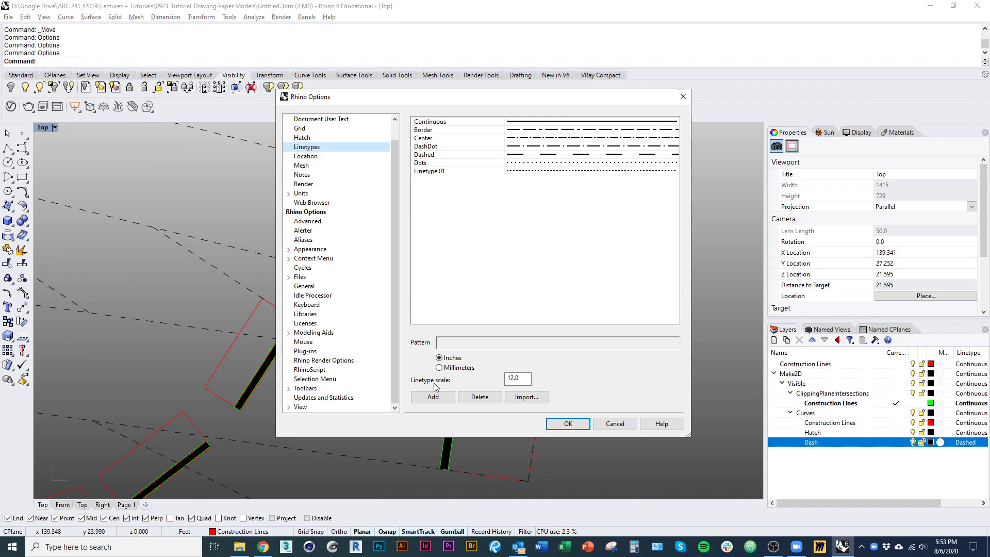
pyautogui.click(461, 156)
pyautogui.click(528, 379)
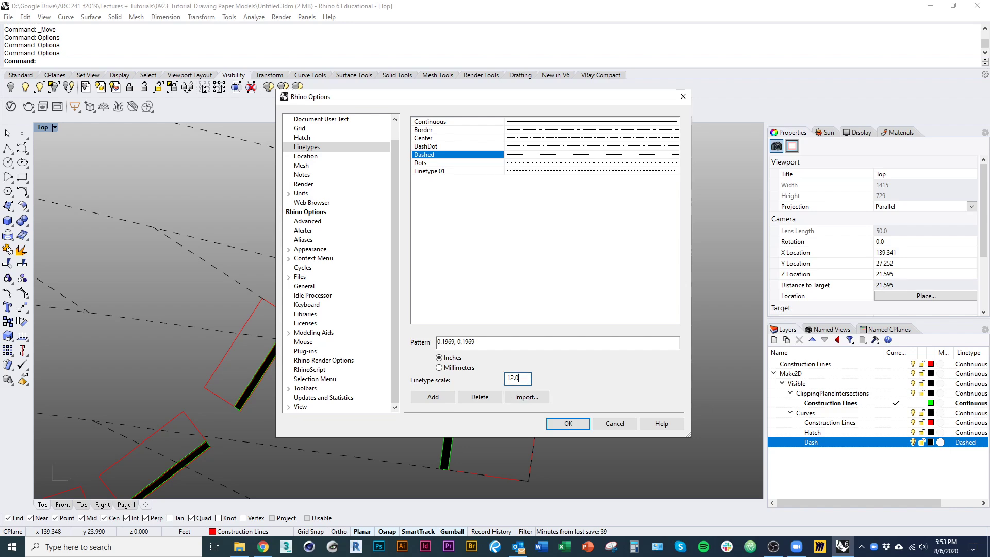
pyautogui.doubleClick(529, 379)
pyautogui.write('20')
pyautogui.click(565, 424)
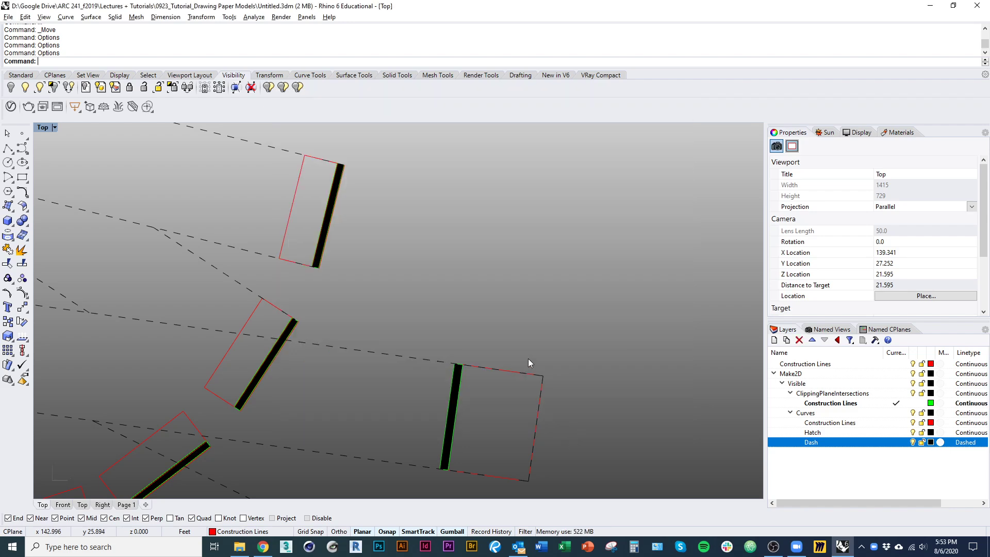
# - Examine the dashed overhead lines across the whole plan in the Top view, both close up and from farther away
pyautogui.scroll(-5, 528, 358)
pyautogui.scroll(3, 431, 364)
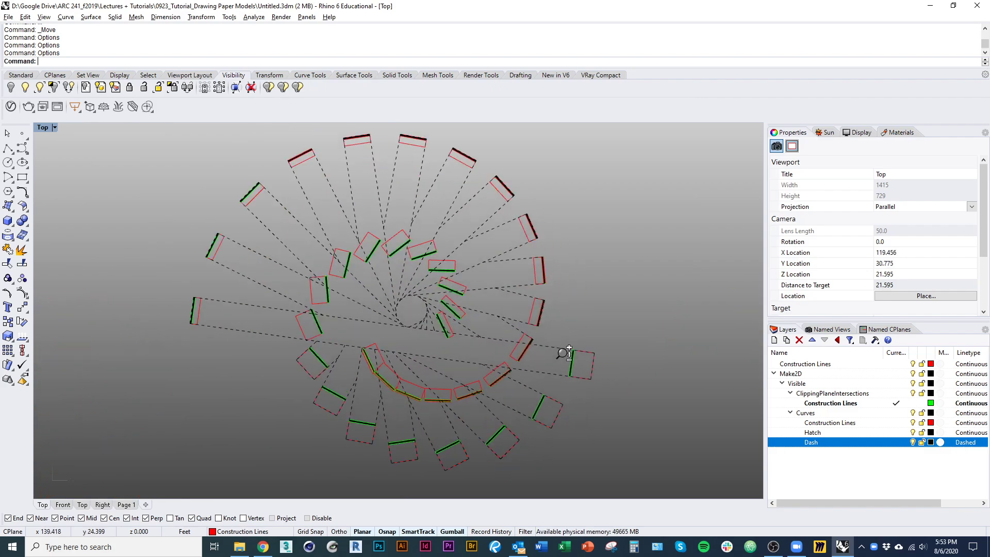
pyautogui.scroll(4, 565, 353)
pyautogui.scroll(-4, 542, 353)
pyautogui.scroll(1, 503, 354)
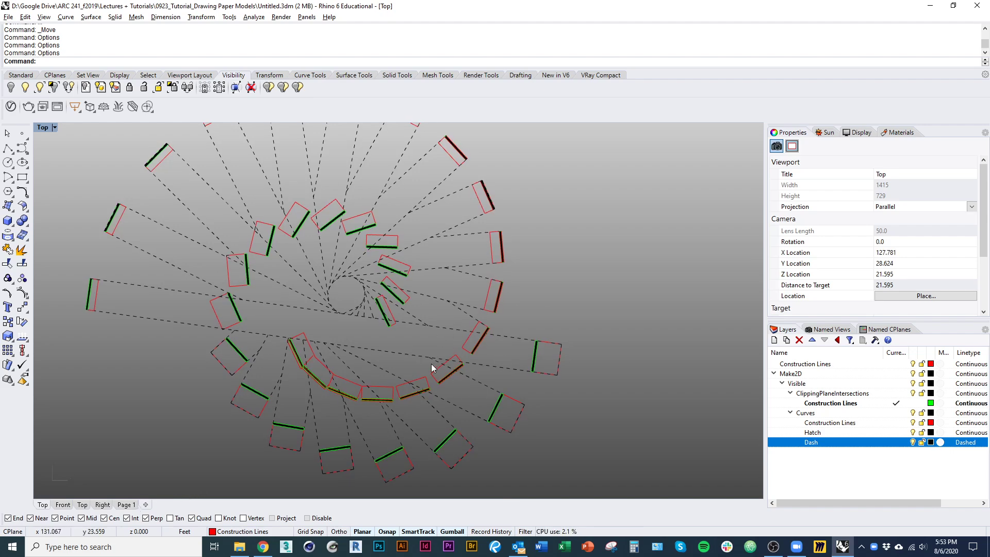
pyautogui.scroll(-4, 432, 367)
pyautogui.scroll(3, 404, 354)
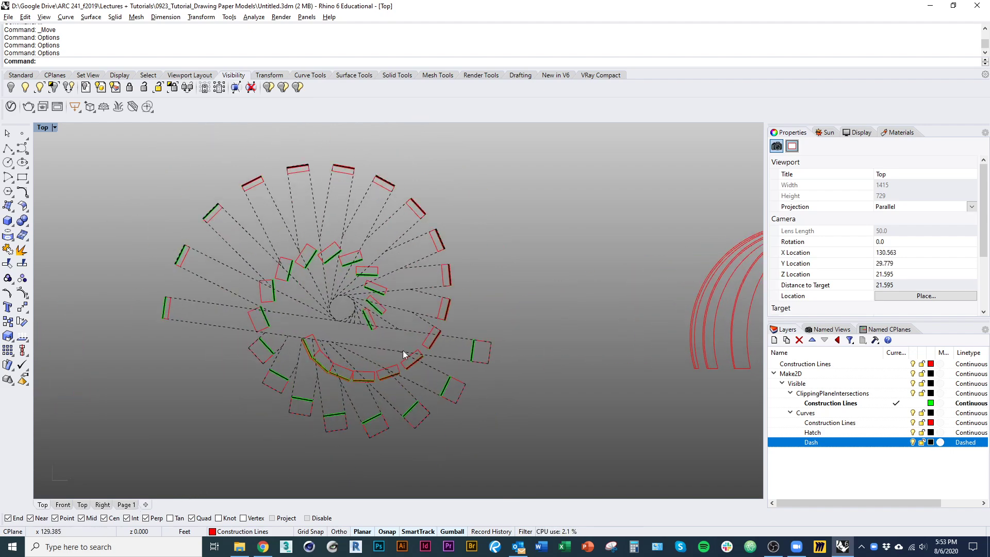
# - Set the plan detail on Page 1 to a scale of 1 inch to 8 feet and compare its dash lengths
pyautogui.click(127, 505)
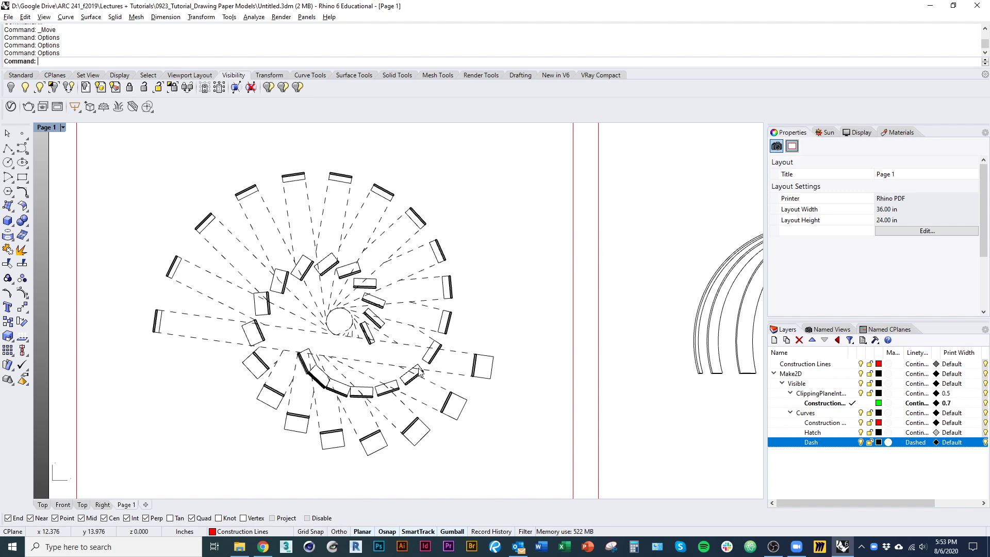
pyautogui.scroll(-3, 420, 372)
pyautogui.click(461, 446)
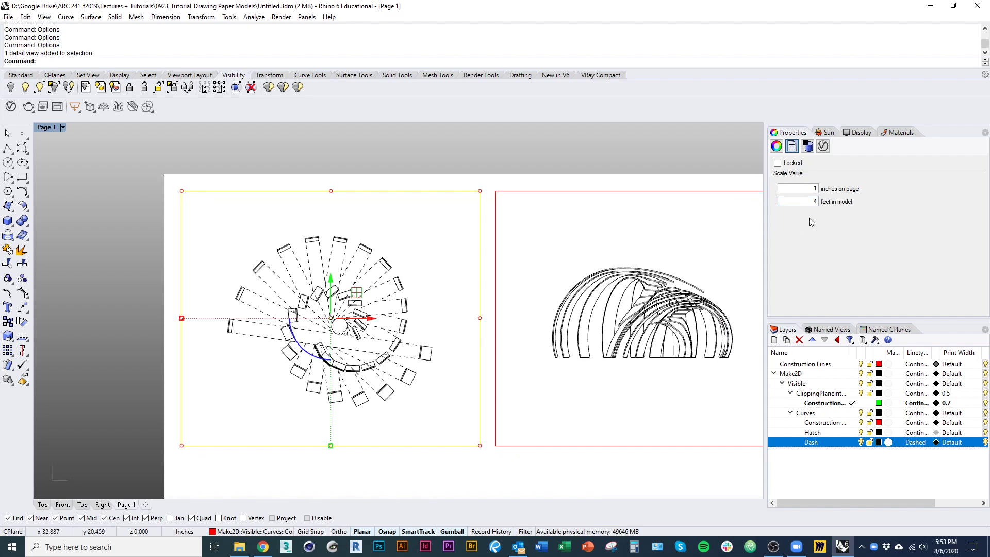
pyautogui.write('8')
pyautogui.press('Return')
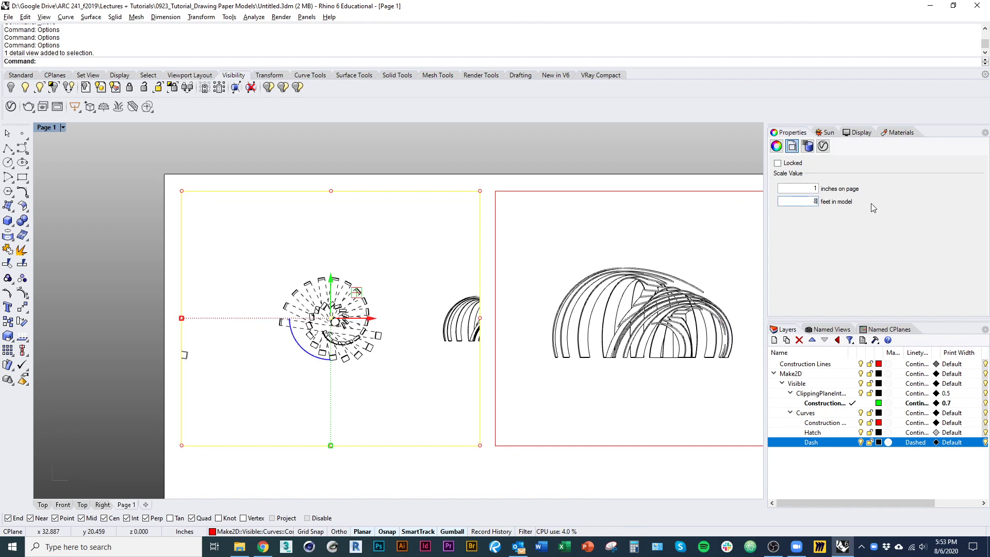
pyautogui.doubleClick(425, 371)
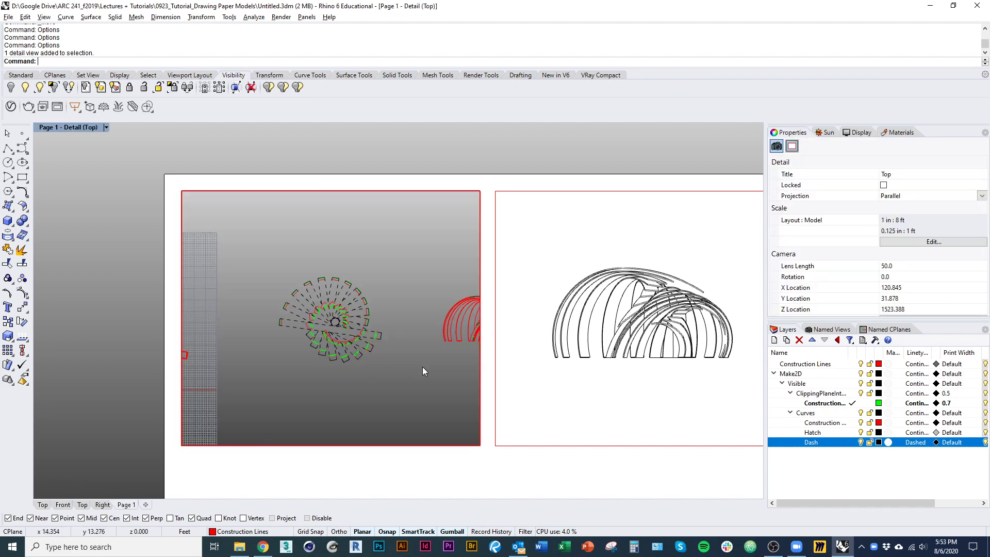
pyautogui.doubleClick(374, 393)
pyautogui.scroll(6, 338, 333)
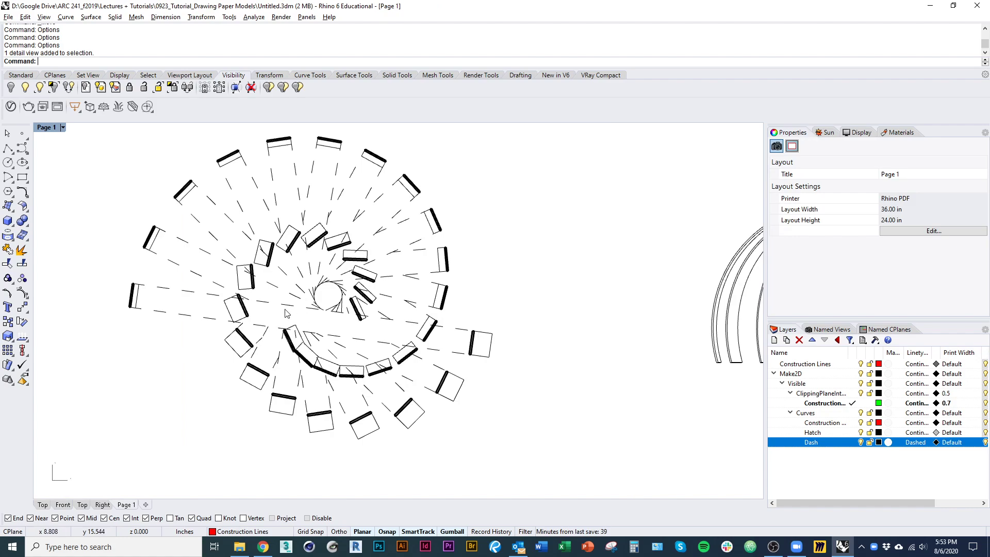
pyautogui.scroll(-5, 287, 313)
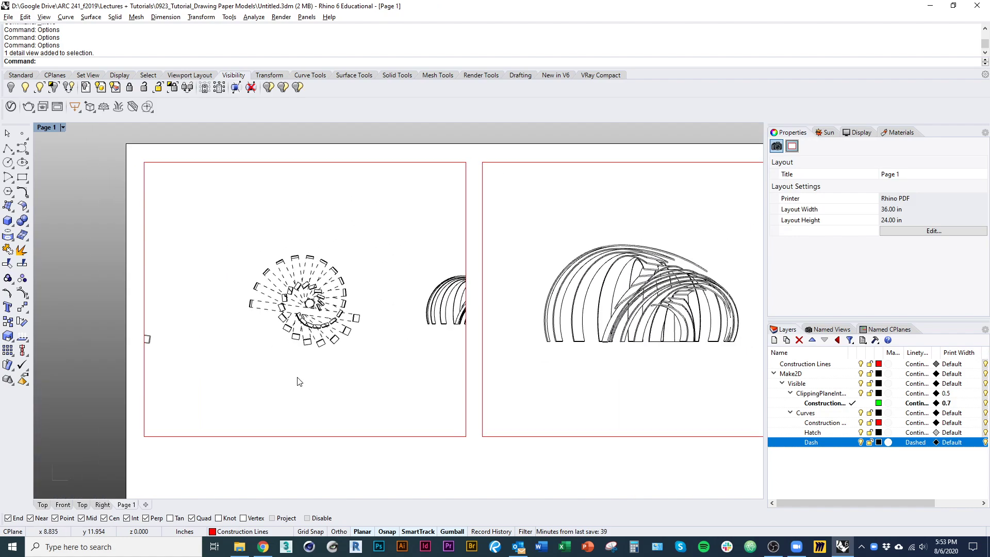
# - Undo the plan detail's scale change on Page 1 and deselect the detail
pyautogui.hotkey('ctrl', 'z')
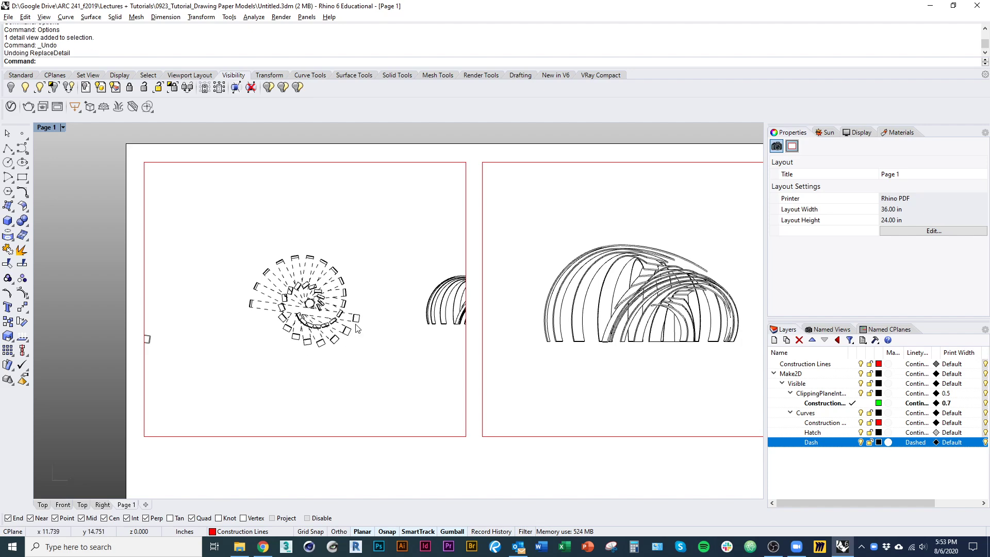
pyautogui.hotkey('ctrl', 'z')
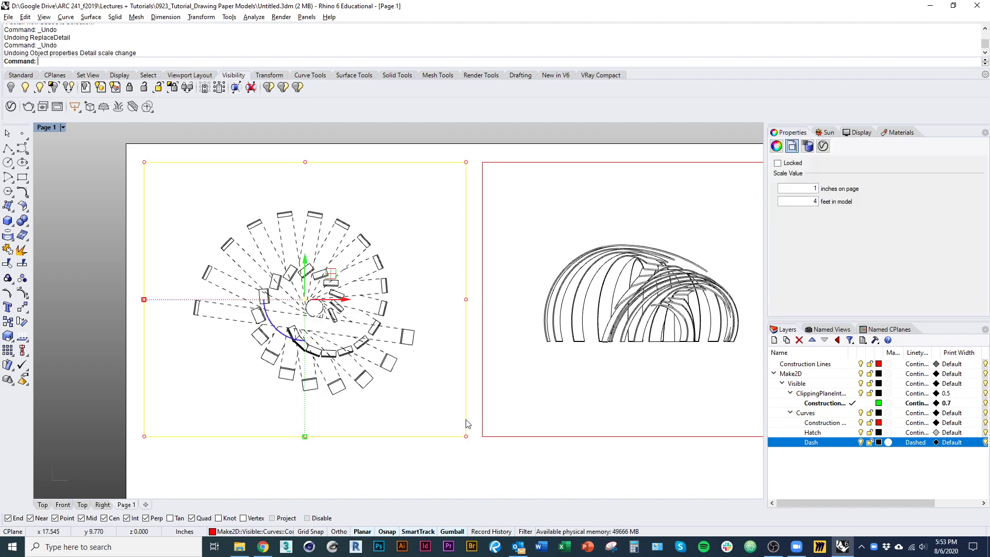
pyautogui.click(445, 498)
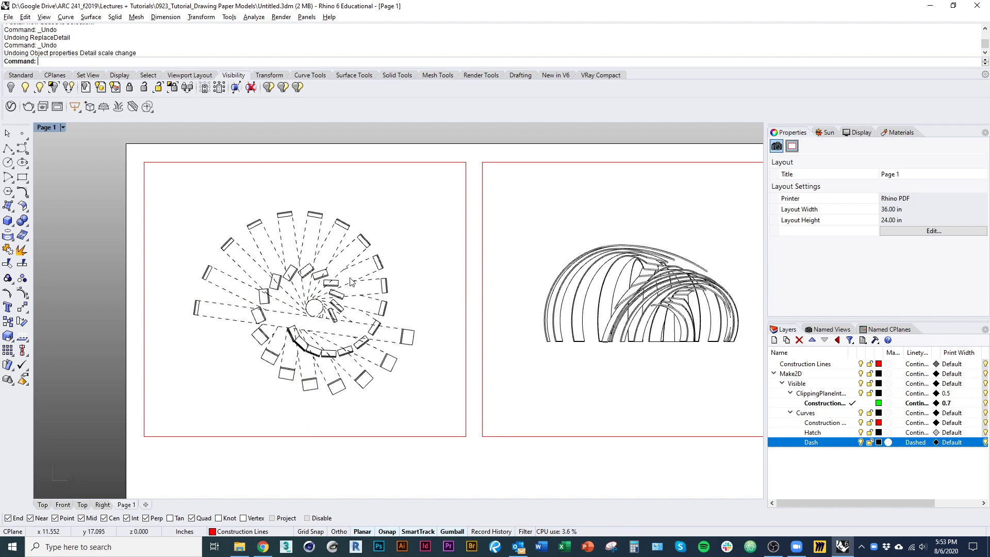
# - Add a new linetype to the document's linetypes and name it Dashed Line 02
pyautogui.write('Options')
pyautogui.press('Return')
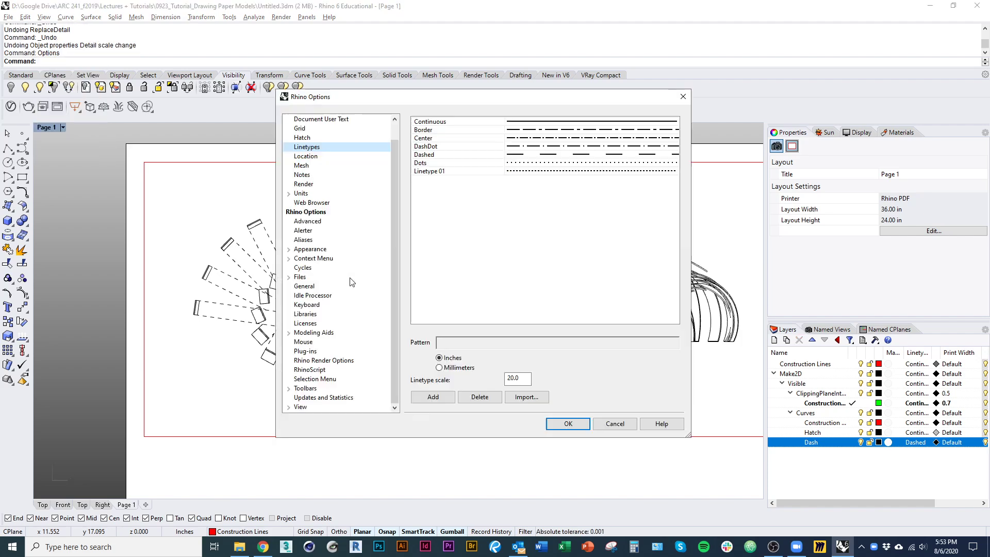
pyautogui.click(456, 156)
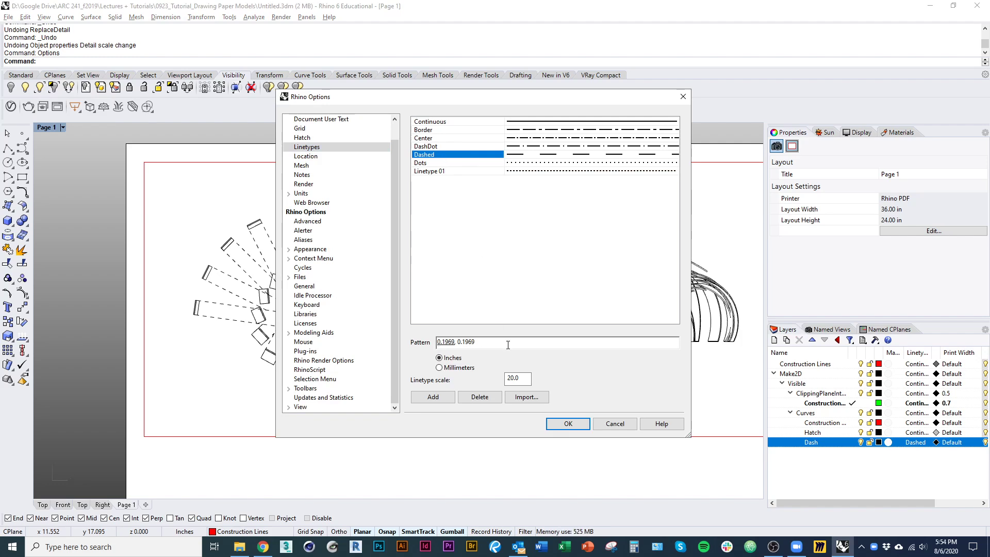
pyautogui.click(433, 398)
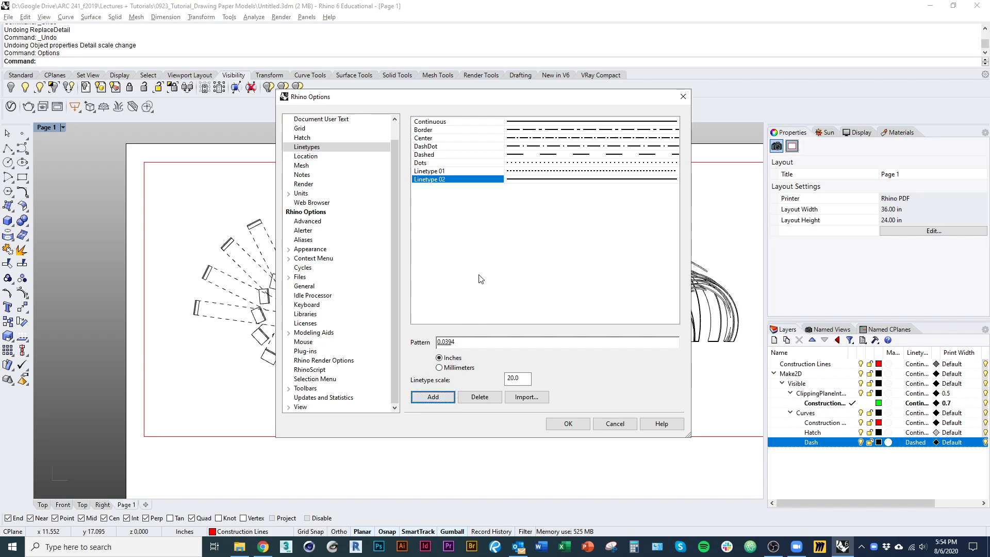
pyautogui.click(444, 180)
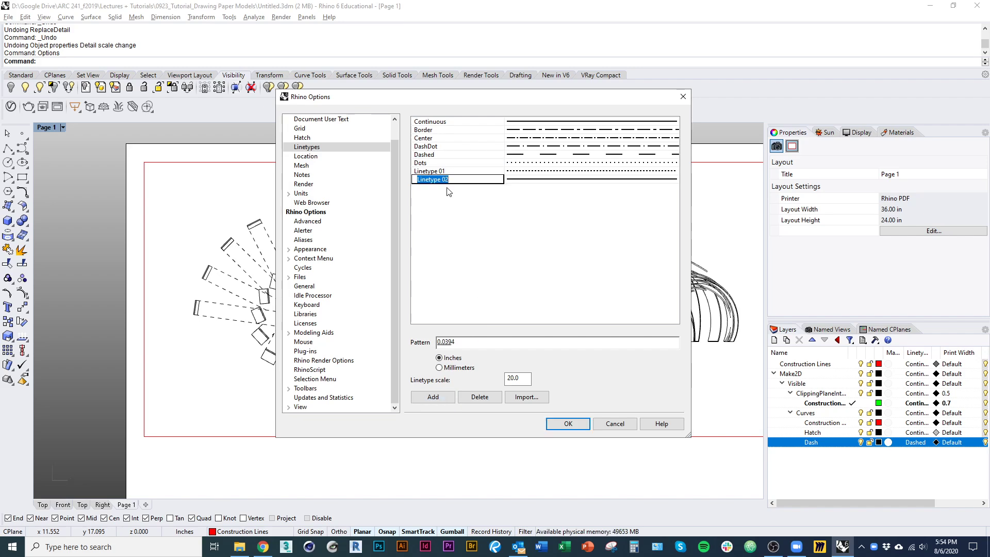
pyautogui.write('Dashe')
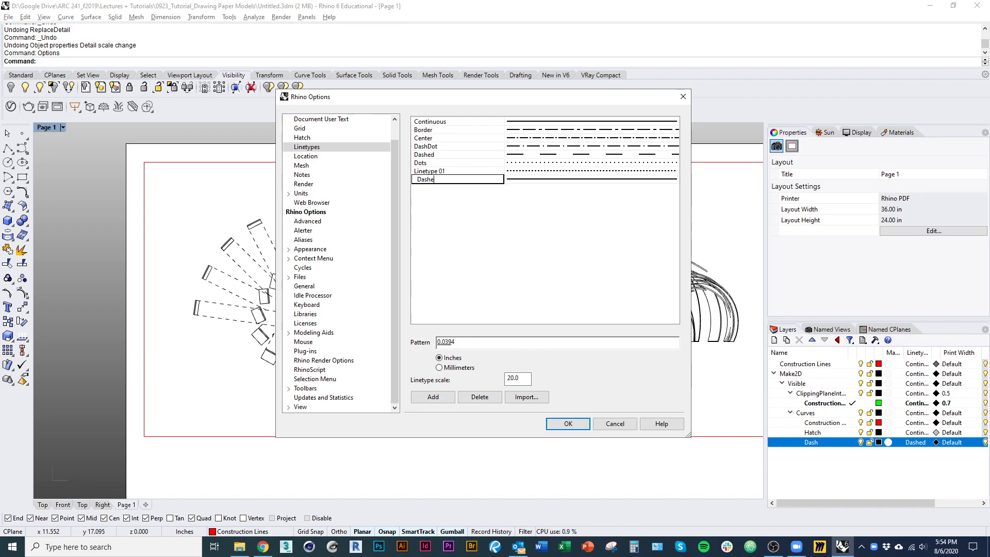
pyautogui.write('d Line 02')
pyautogui.click(495, 308)
# - Set the Dashed Line 02 pattern to .125,.125 inches and accept the document's linetype settings
pyautogui.moveTo(462, 342); pyautogui.dragTo(421, 345)
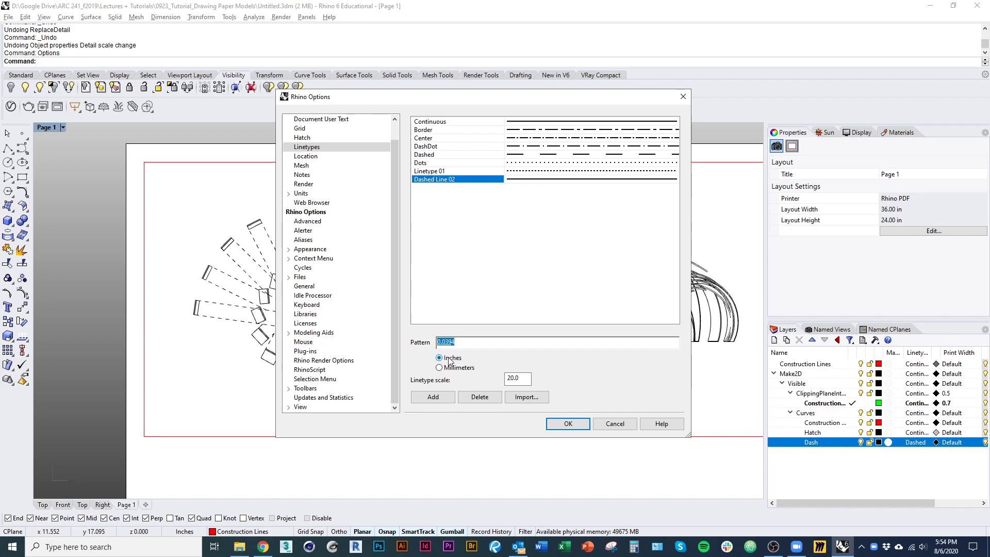
pyautogui.write('.1')
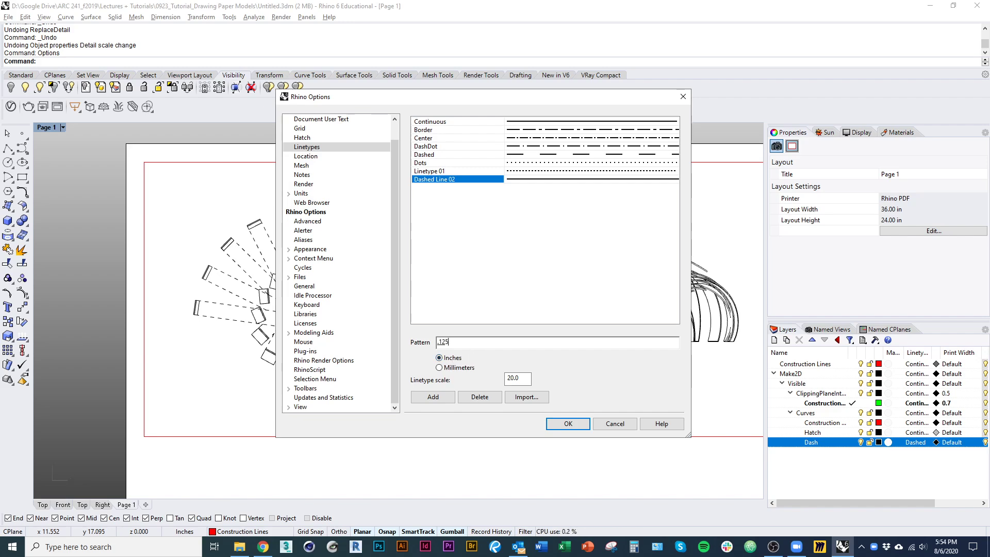
pyautogui.write('25,.125')
pyautogui.click(569, 423)
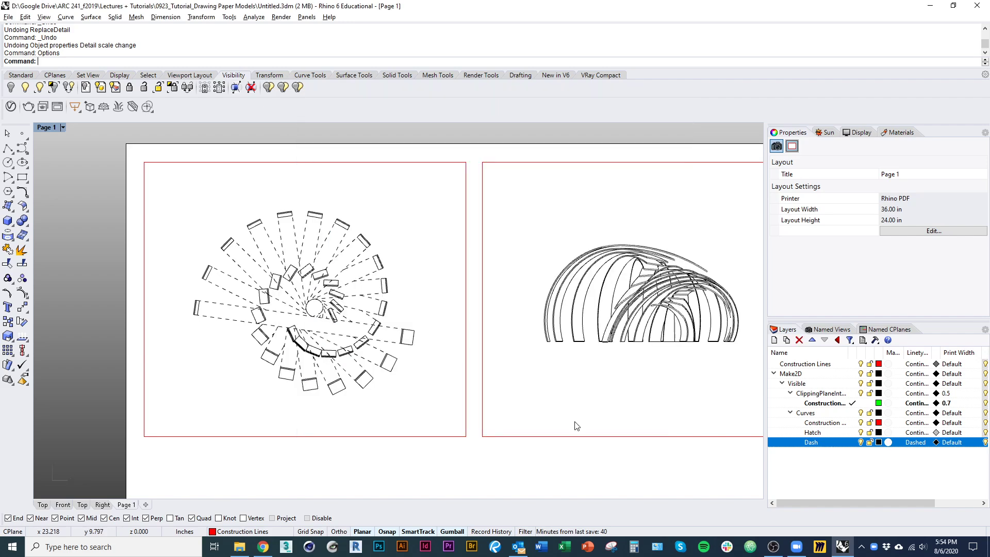
# - Assign the Dashed Line 02 linetype to the Dash layer
pyautogui.click(918, 444)
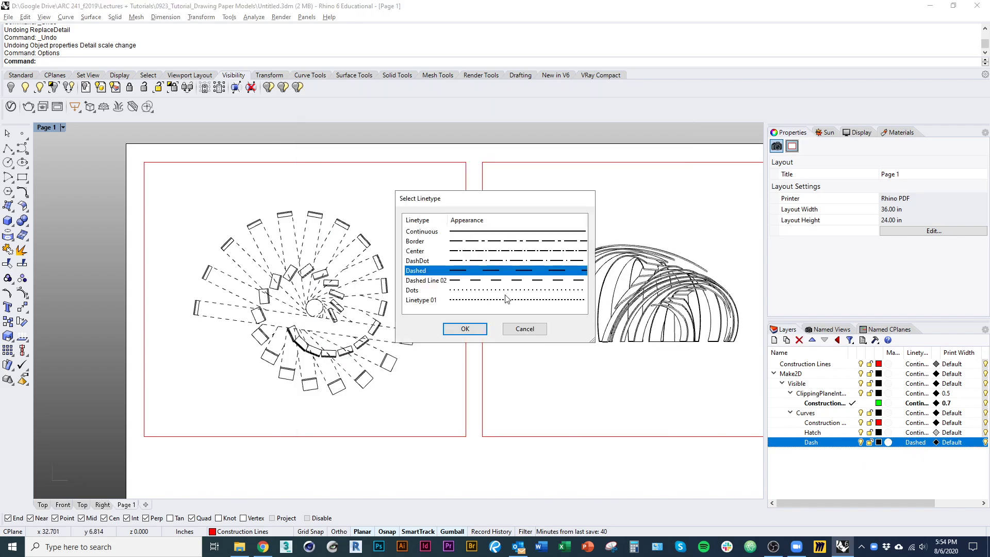
pyautogui.click(463, 280)
pyautogui.click(465, 328)
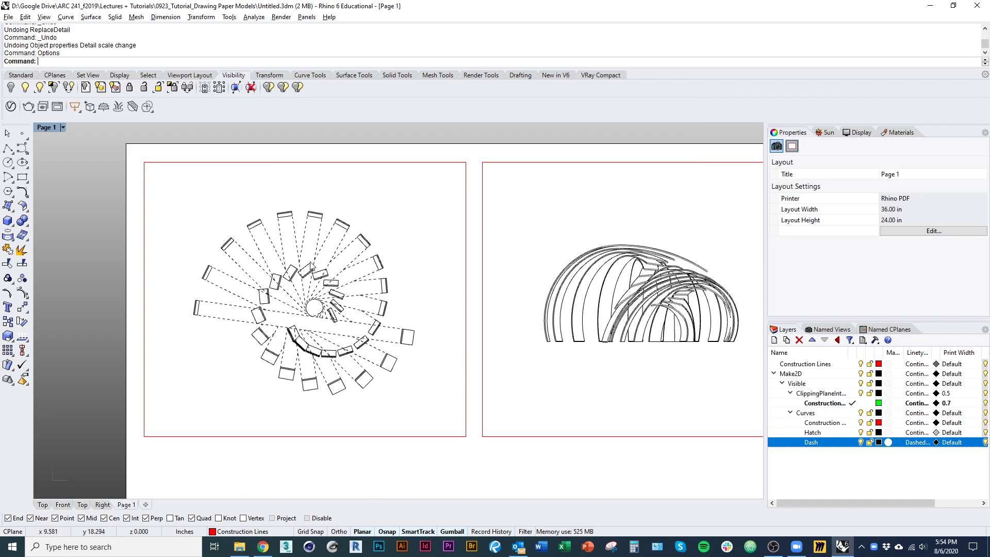
# - Examine the plan's dashed overhead lines and the line weights around its hatched cuts on Page 1 up close
pyautogui.moveTo(586, 416)
pyautogui.mouseDown(button='right')
pyautogui.moveTo(529, 426)
pyautogui.moveTo(602, 416)
pyautogui.mouseUp(button='right')
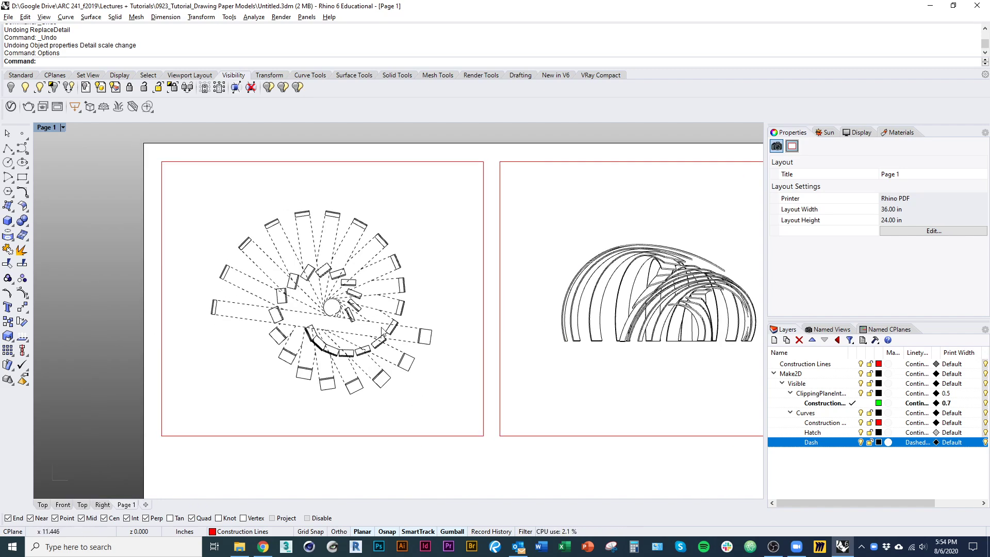
pyautogui.scroll(5, 417, 346)
pyautogui.moveTo(463, 261)
pyautogui.mouseDown(button='right')
pyautogui.moveTo(478, 355)
pyautogui.moveTo(425, 372)
pyautogui.mouseUp(button='right')
pyautogui.moveTo(449, 256)
pyautogui.keyDown('ctrl'); pyautogui.mouseDown(button='right')
pyautogui.moveTo(450, 394)
pyautogui.moveTo(459, 359)
pyautogui.moveTo(367, 409)
pyautogui.mouseUp(button='right'); pyautogui.keyUp('ctrl')
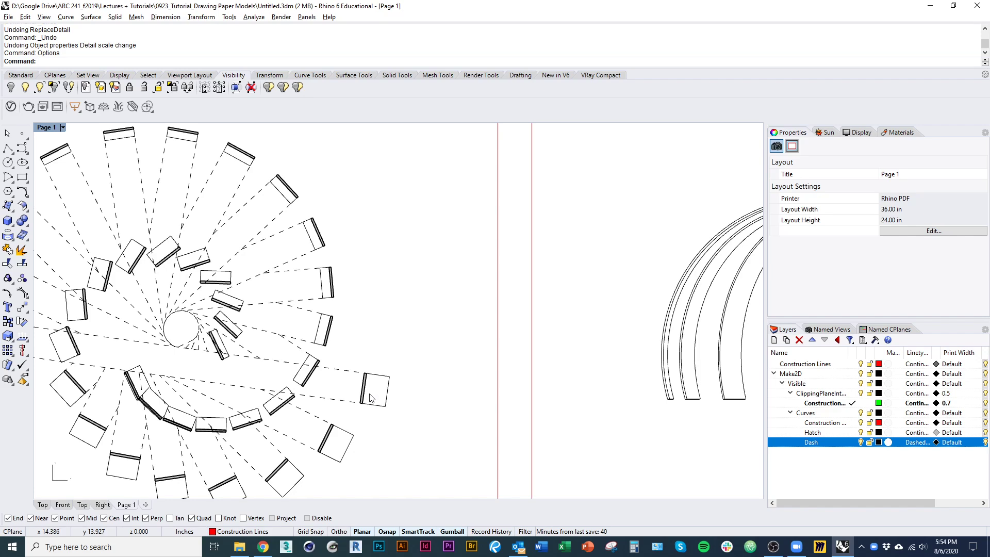
pyautogui.moveTo(353, 387); pyautogui.dragTo(423, 387, button='right')
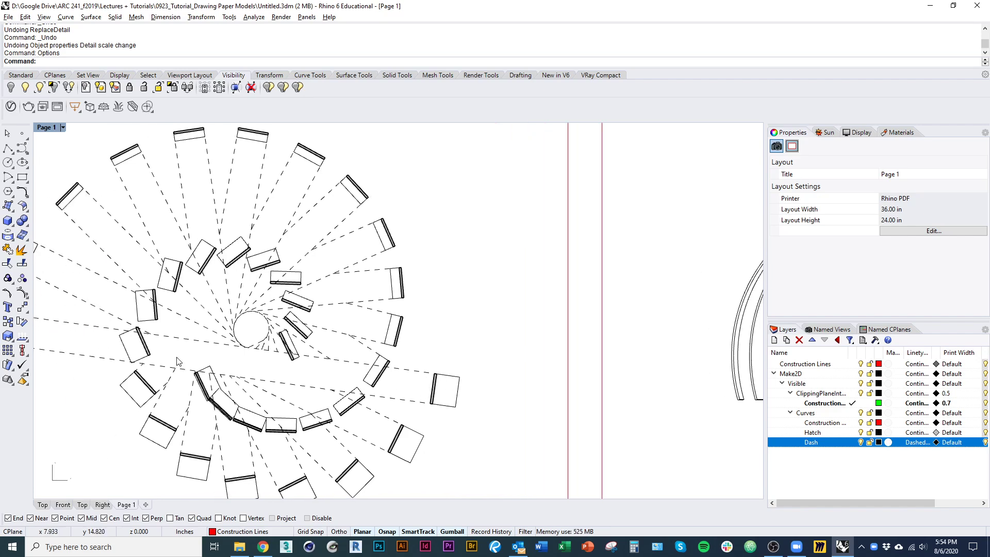
pyautogui.scroll(1, 451, 400)
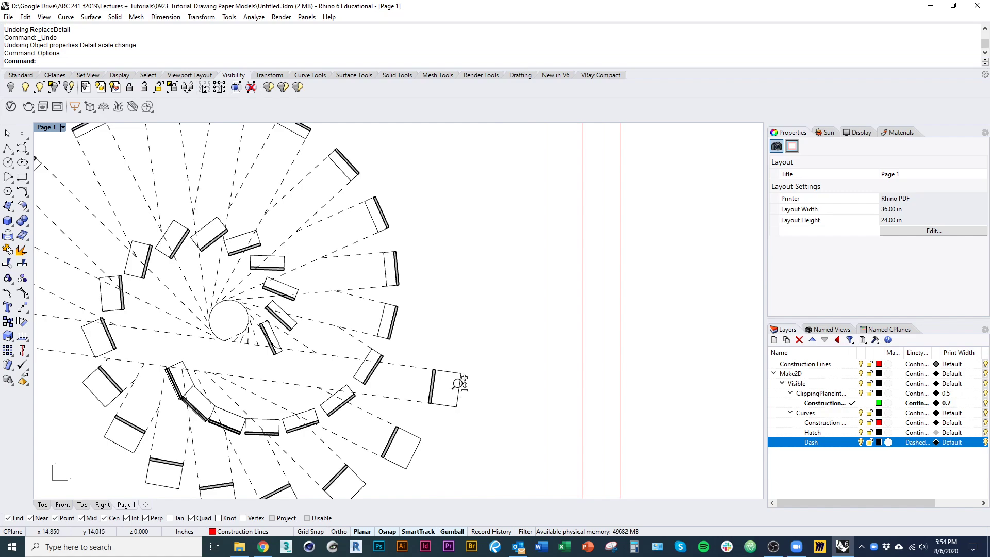
pyautogui.scroll(4, 459, 384)
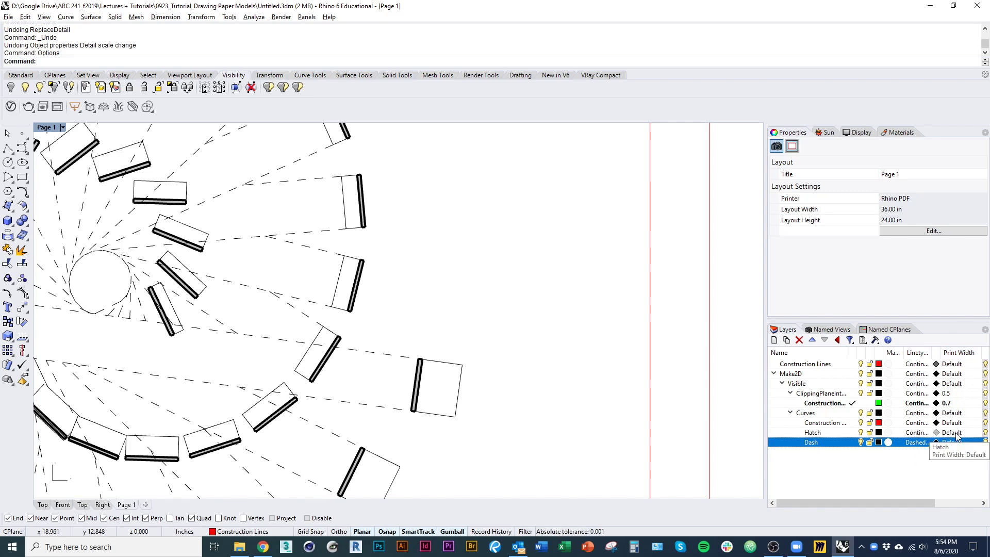
pyautogui.scroll(2, 515, 411)
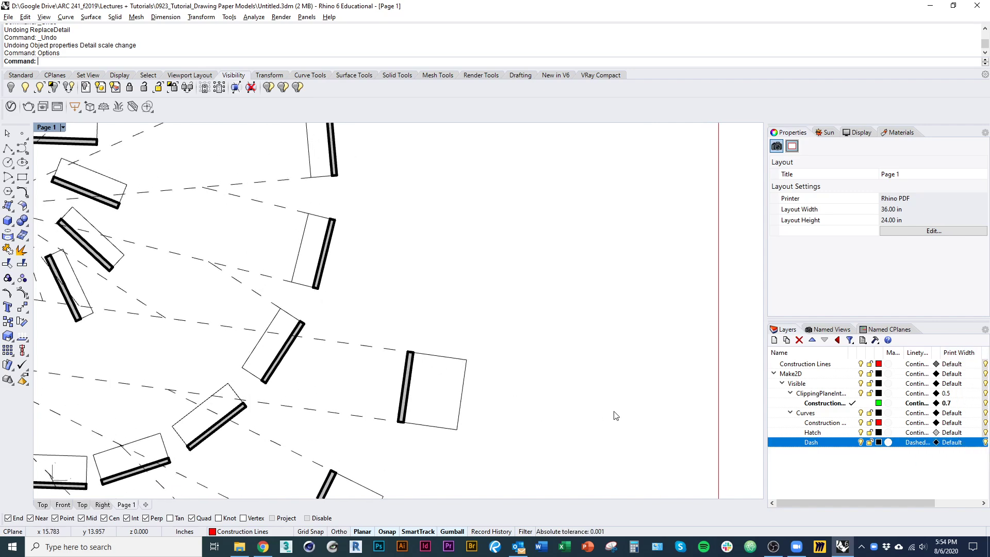
# - Check the available print widths for the construction sublayer under Curves without changing its setting
pyautogui.click(968, 423)
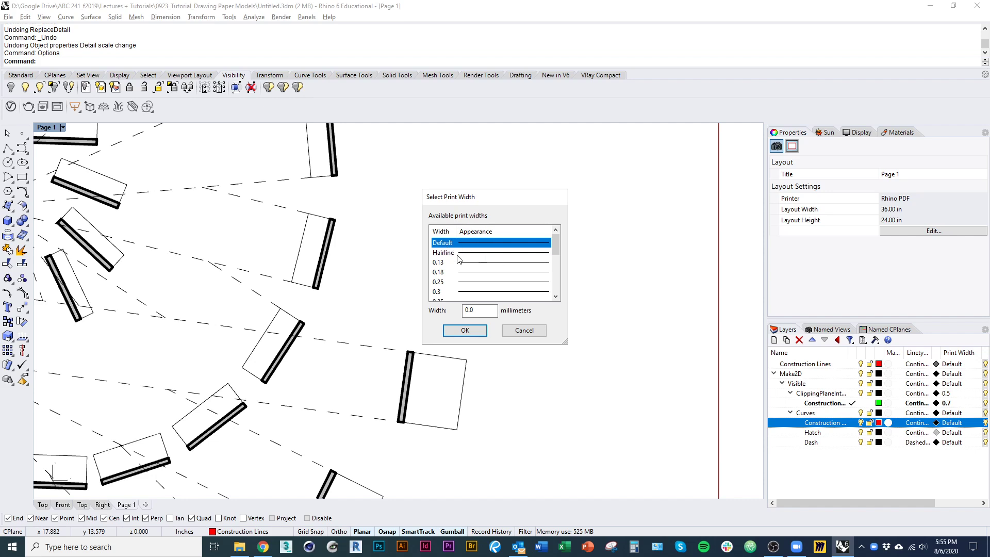
pyautogui.click(524, 331)
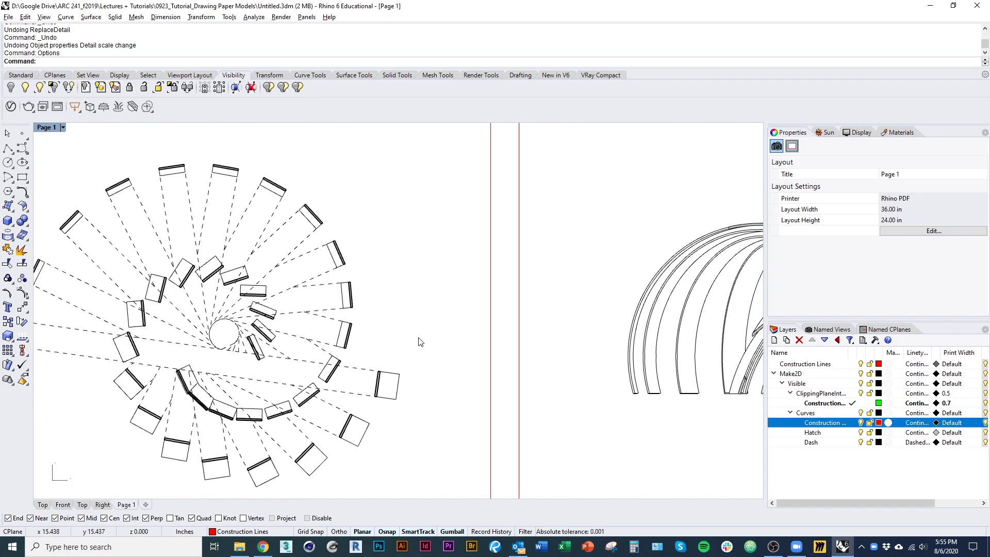
# - Print the Page 1 layout to Rhino PDF as raster output on landscape Arch D at 150 dots per inch
pyautogui.press('Return')
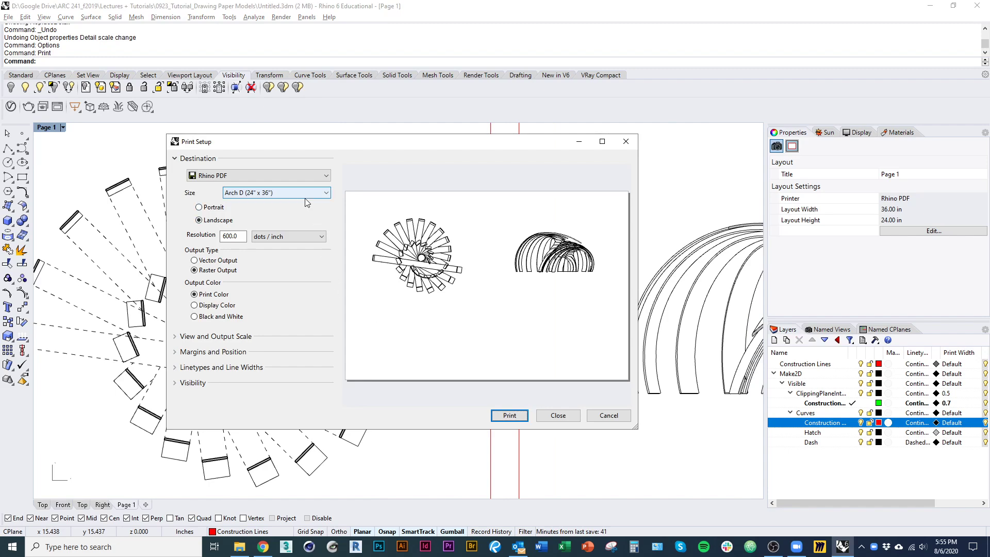
pyautogui.moveTo(245, 237); pyautogui.dragTo(178, 246)
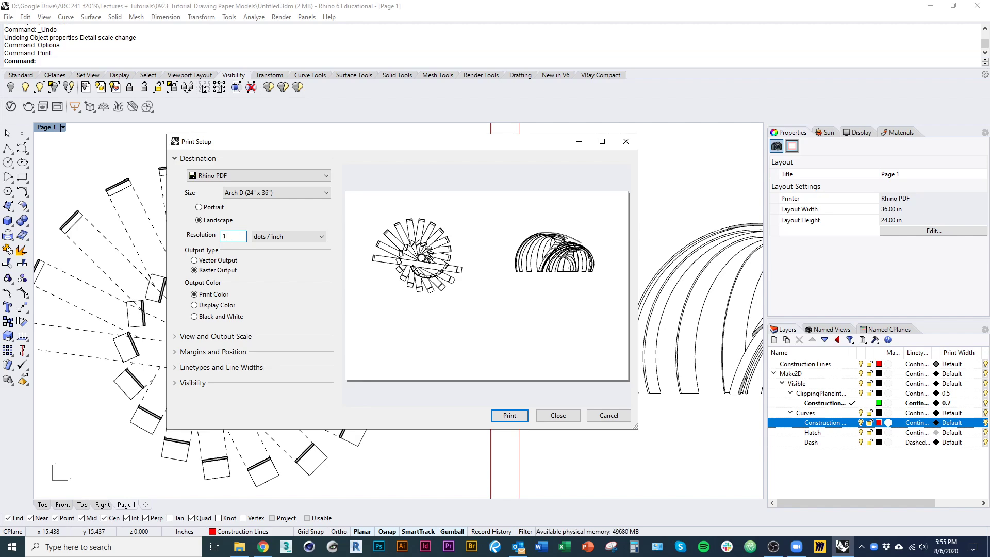
pyautogui.click(511, 416)
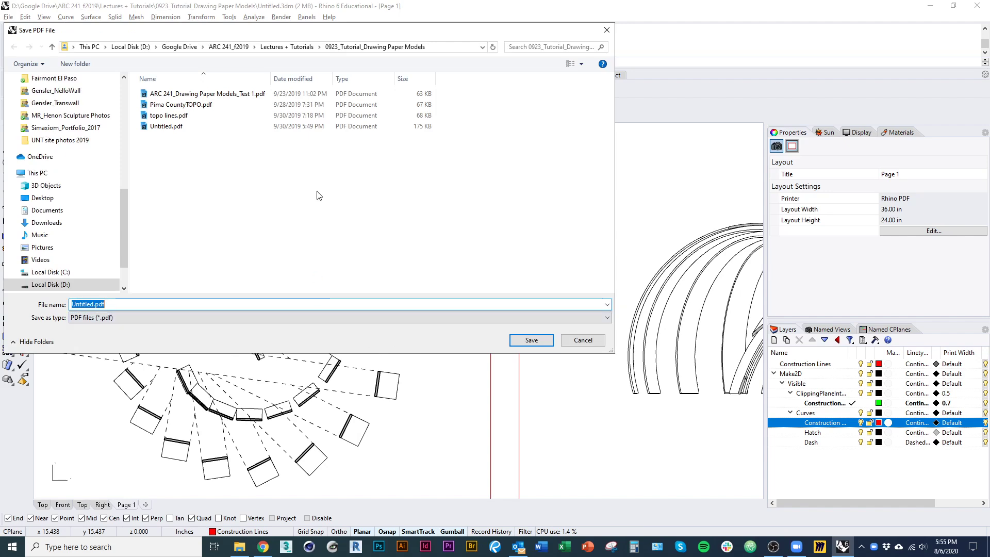
# - Browse the PDF save location to the Lectures + Tutorials folder inside ARC 510A_su2020_Summer Immersion on Google Drive
pyautogui.click(282, 47)
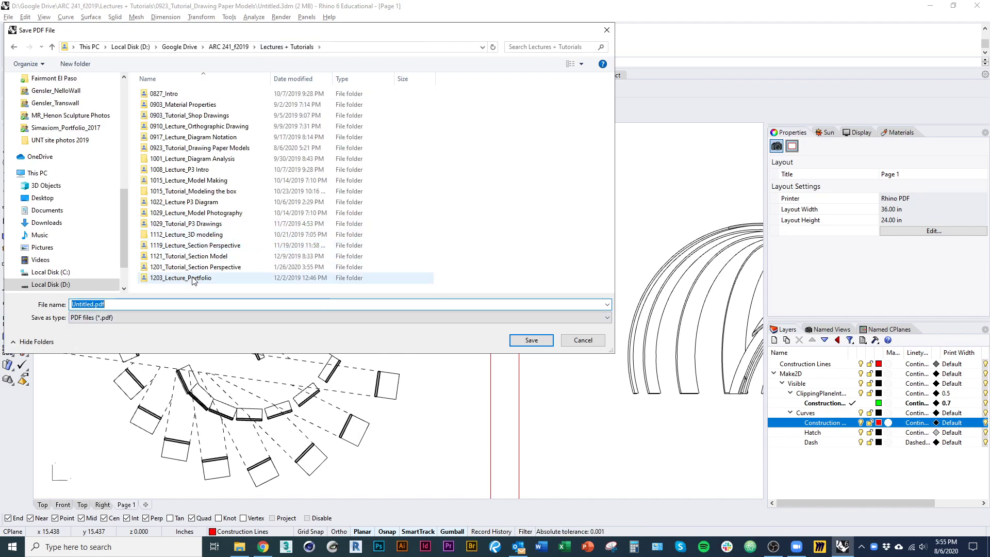
pyautogui.click(179, 47)
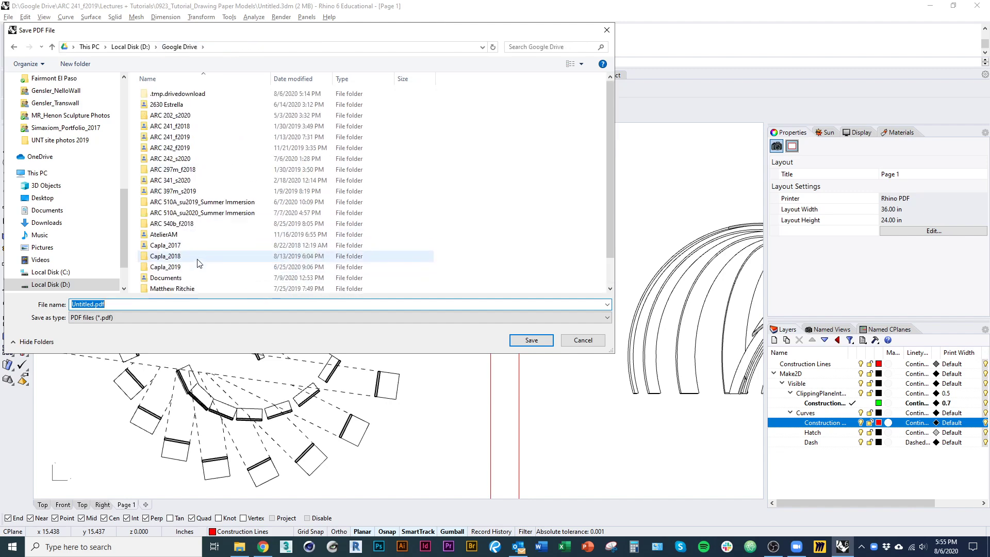
pyautogui.doubleClick(201, 202)
pyautogui.hotkey('alt', 'Left')
pyautogui.doubleClick(197, 212)
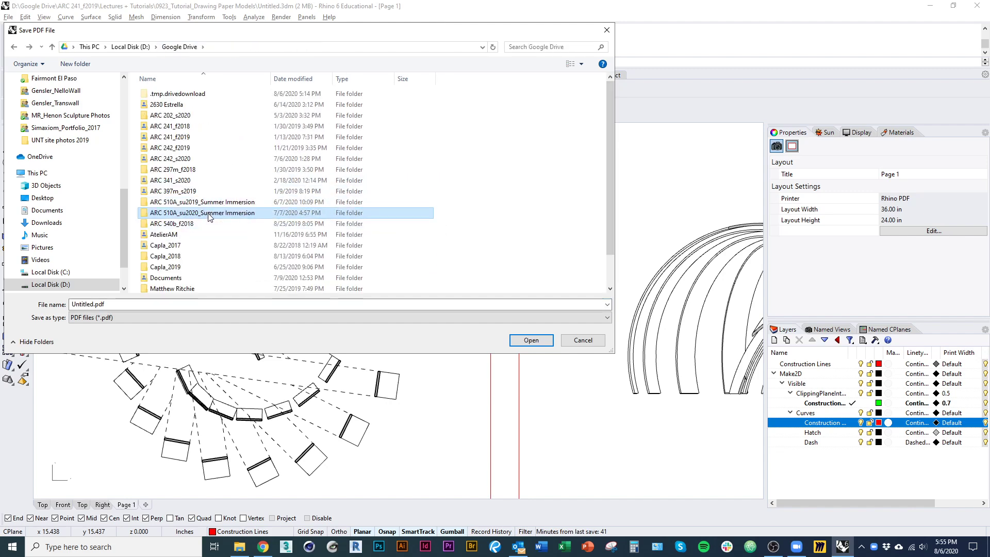
pyautogui.click(175, 141)
pyautogui.doubleClick(176, 142)
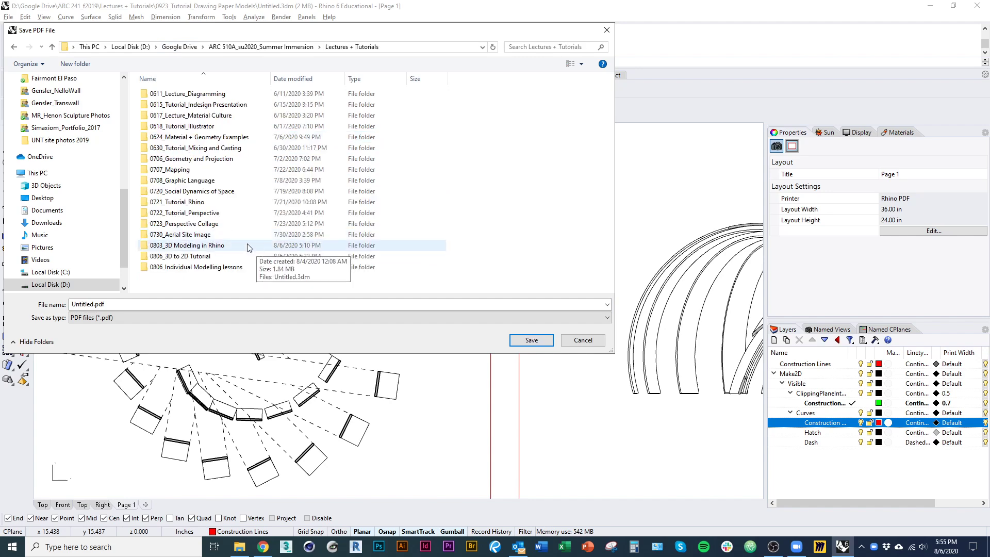
# - Save the PDF as "test print" in the 0806_3D to 2D Tutorial folder
pyautogui.doubleClick(219, 267)
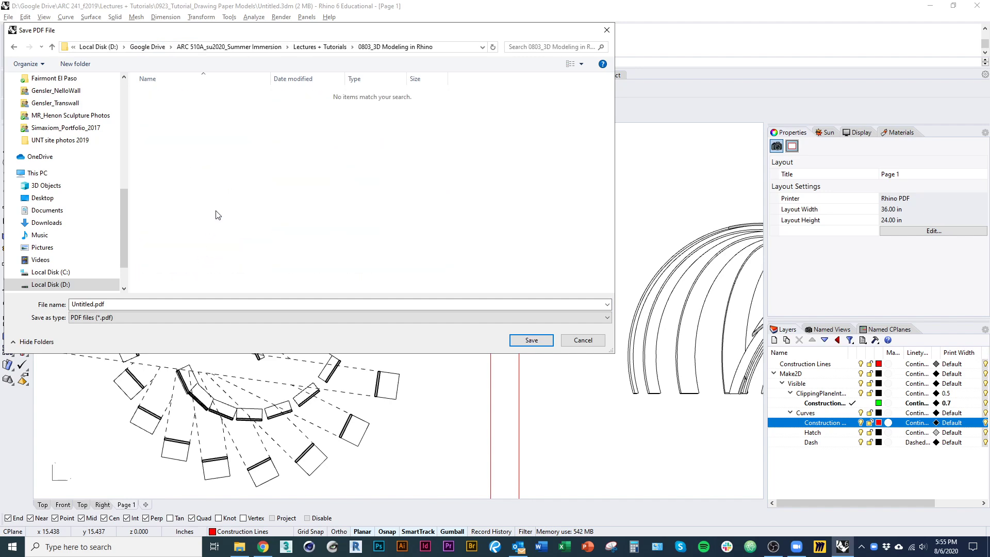
pyautogui.hotkey('alt', 'Left')
pyautogui.doubleClick(192, 256)
pyautogui.click(158, 303)
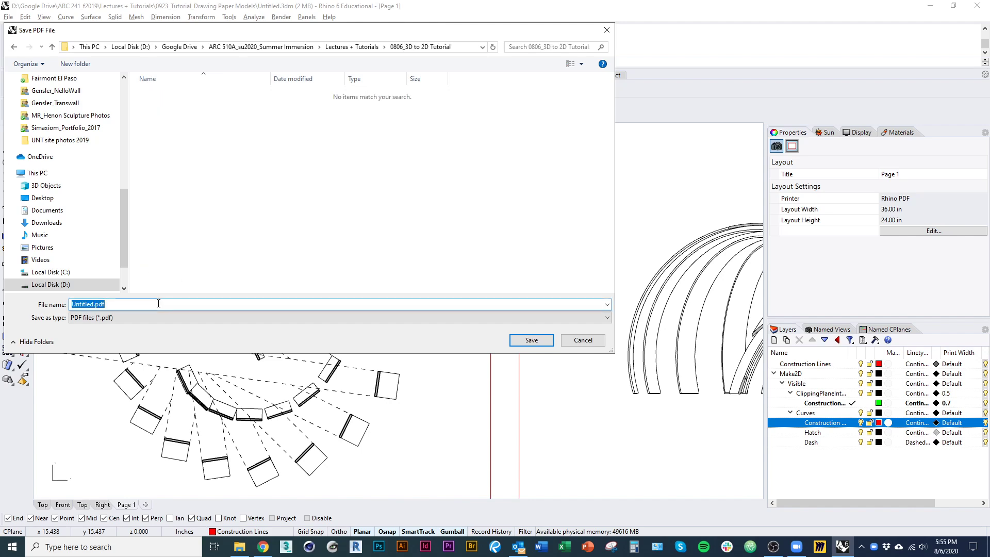
pyautogui.write('test pr')
pyautogui.press('Return')
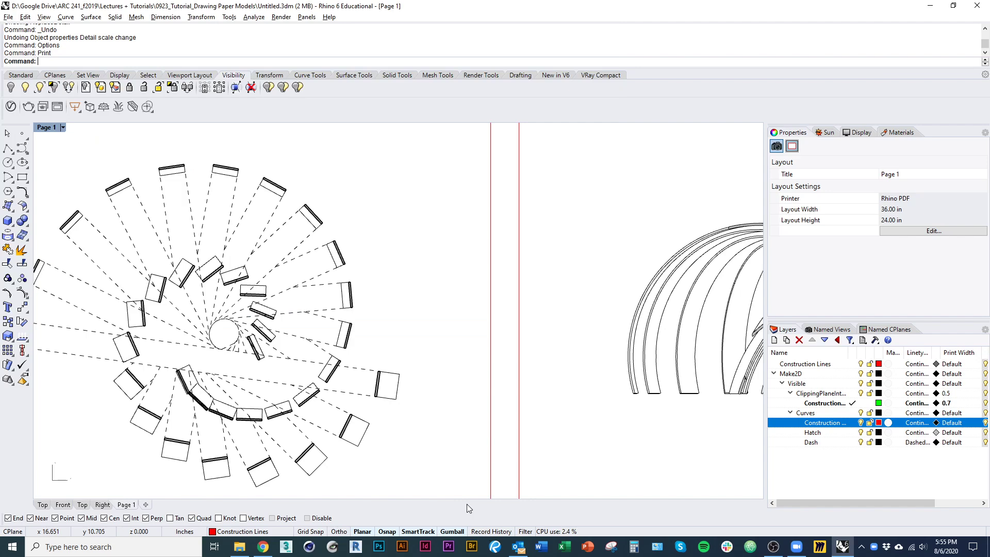
# - Open test print.pdf from its folder in Bluebeam Revu and examine the spiral plan's line weights and dashes
pyautogui.click(239, 546)
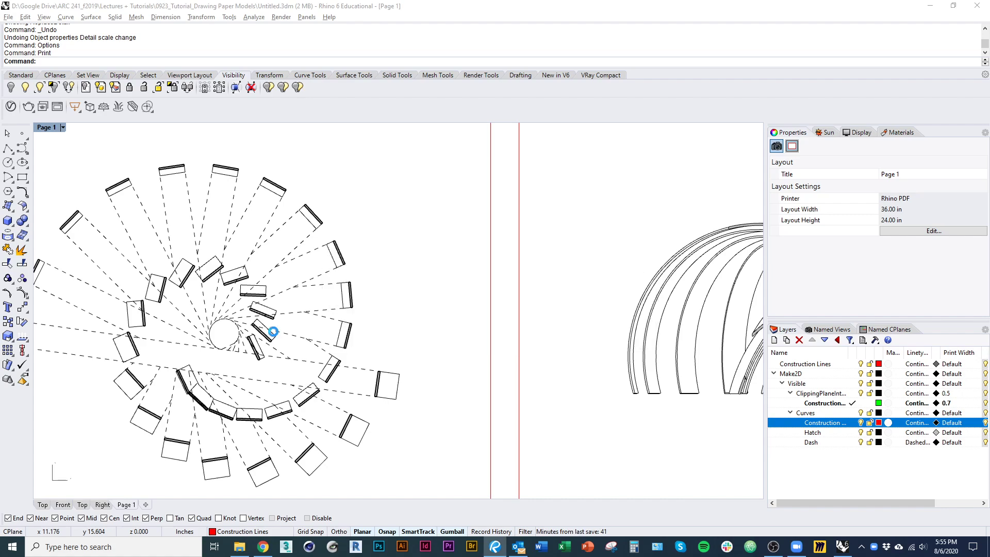
pyautogui.scroll(3, 366, 239)
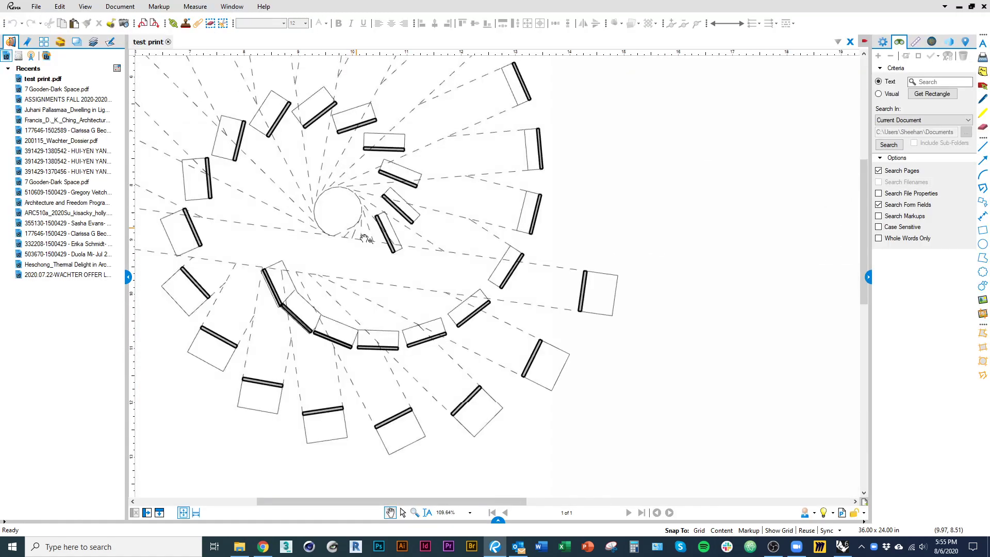
pyautogui.scroll(2, 366, 240)
pyautogui.scroll(-3, 402, 261)
pyautogui.scroll(-2, 440, 310)
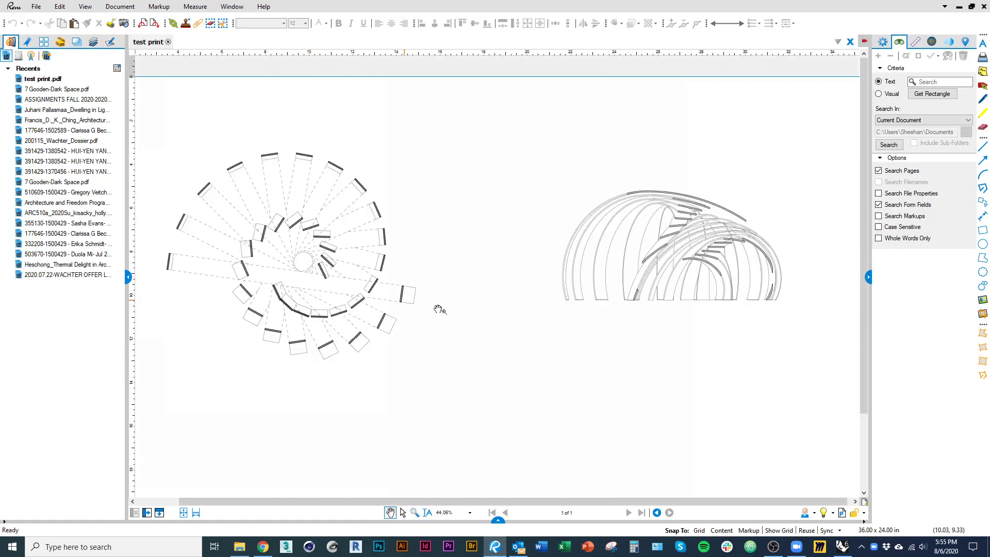
# - Examine the line weights and hatches of the arched section drawing in the PDF and close the file
pyautogui.scroll(9, 569, 302)
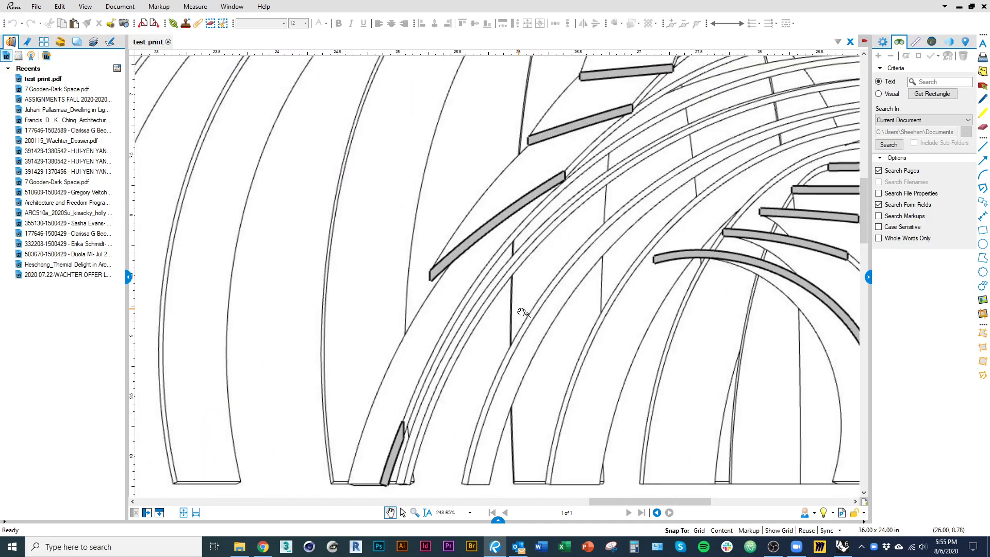
pyautogui.scroll(-5, 521, 313)
pyautogui.scroll(6, 510, 305)
pyautogui.scroll(-2, 435, 314)
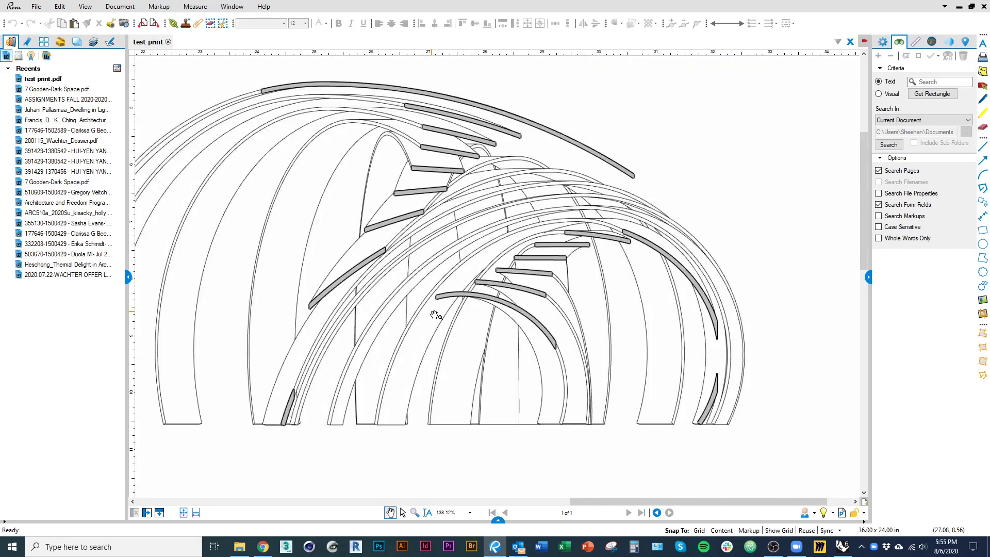
pyautogui.scroll(-3, 435, 315)
pyautogui.click(168, 42)
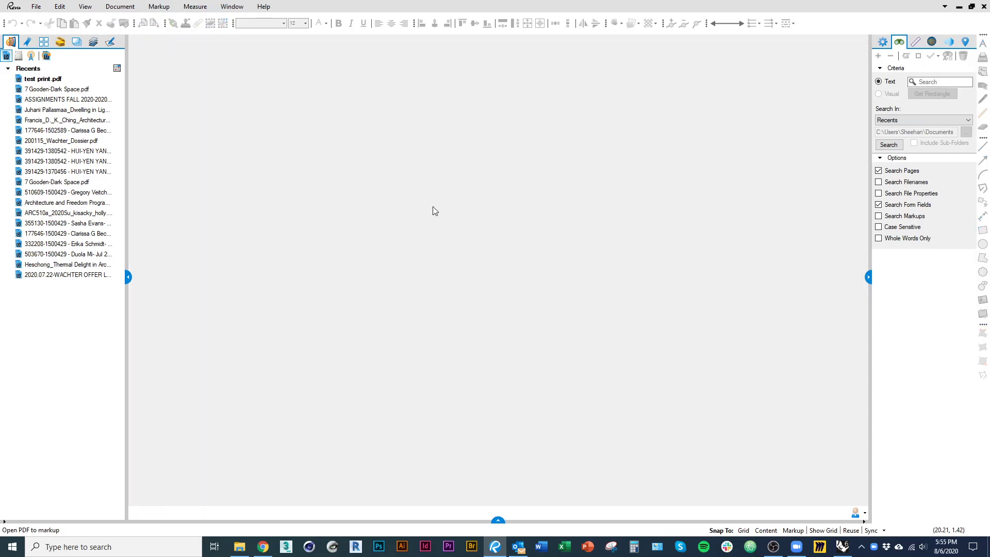
# - Switch back to Rhino and review the linetype definitions and scale in the options without changing them
pyautogui.hotkey('alt', 'Tab')
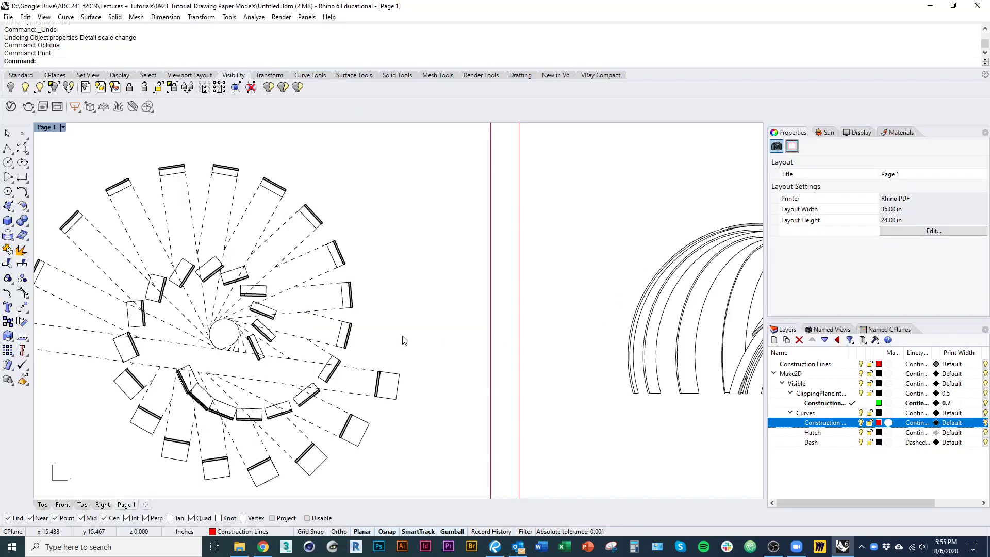
pyautogui.scroll(5, 381, 206)
pyautogui.scroll(-2, 442, 317)
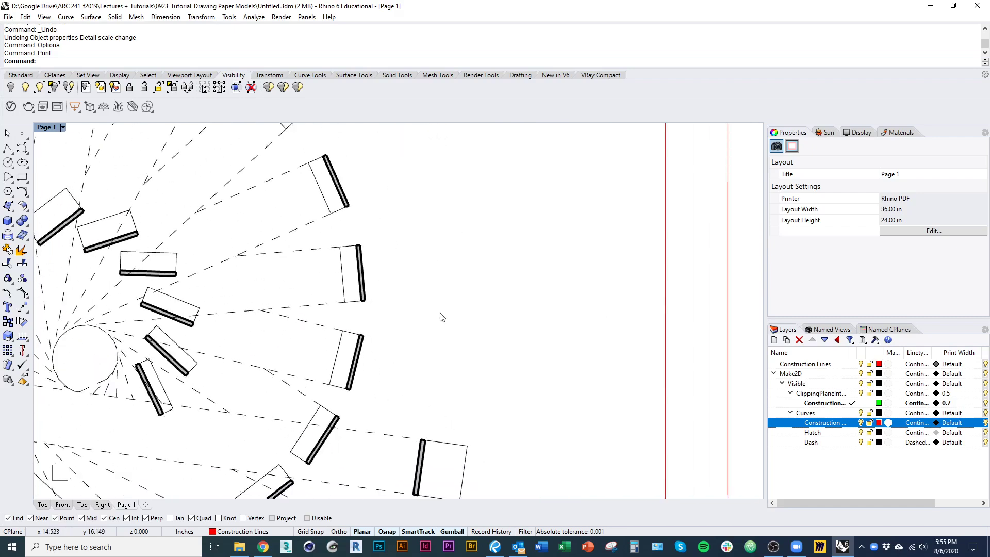
pyautogui.write('Options')
pyautogui.press('Return')
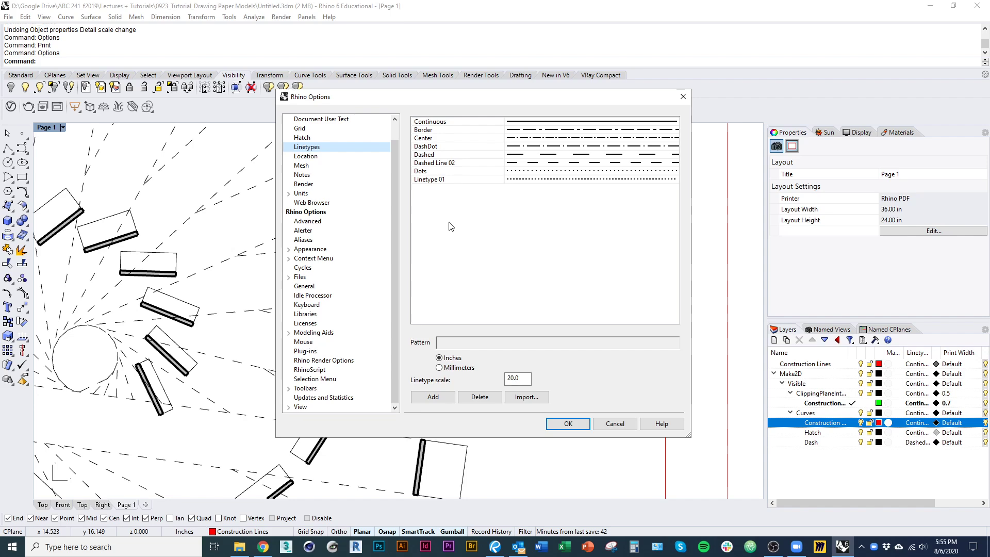
pyautogui.click(618, 424)
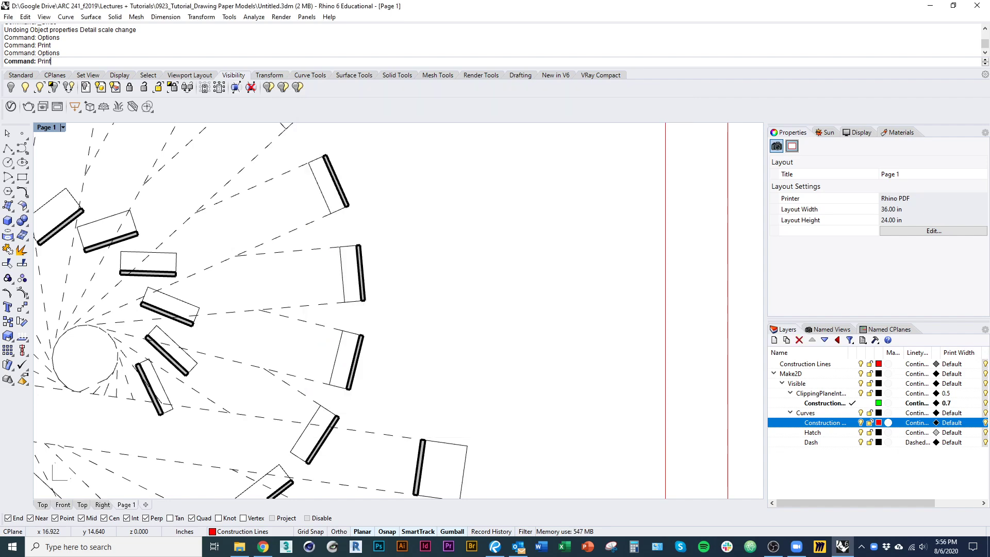
# - Bring up the print setup again, then reopen test print.pdf in Revu to examine its raster lines up close
pyautogui.press('Return')
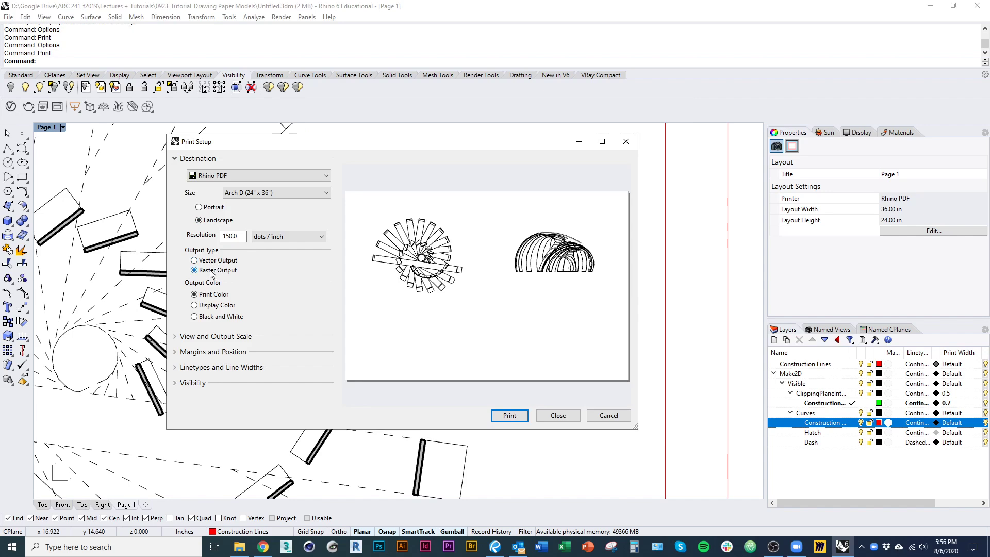
pyautogui.click(239, 547)
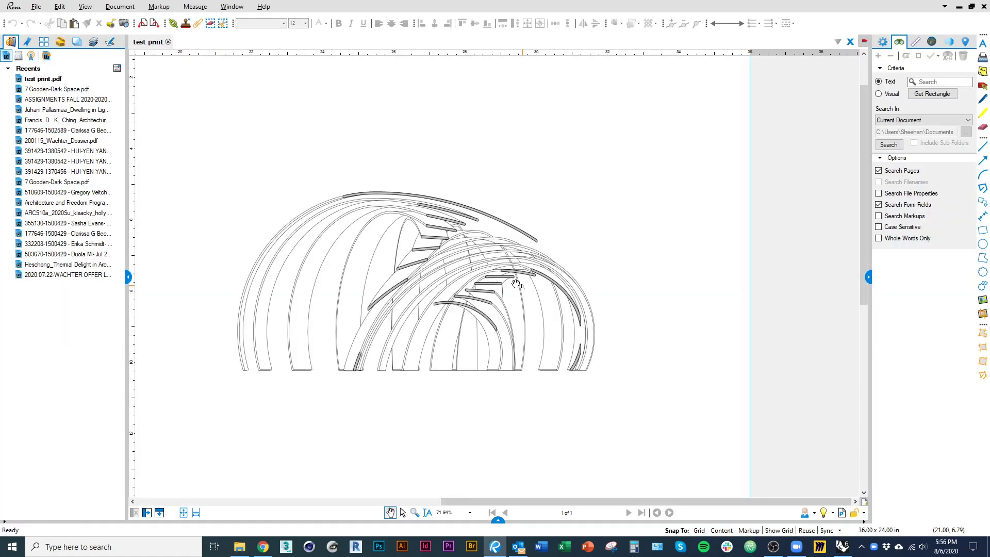
pyautogui.scroll(5, 378, 291)
pyautogui.scroll(5, 377, 292)
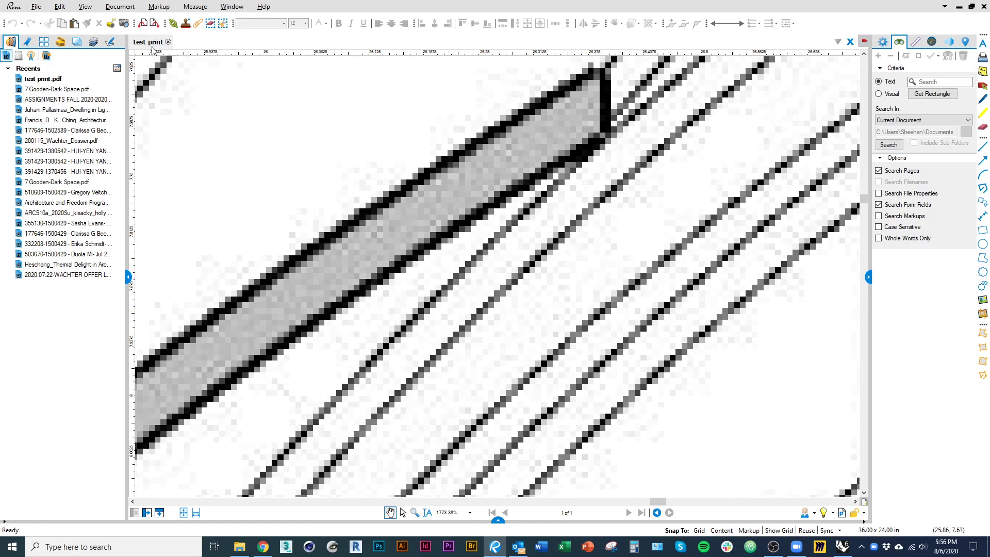
pyautogui.click(168, 42)
# - Return to Rhino and print the layout to Rhino PDF with vector output
pyautogui.hotkey('alt', 'Tab')
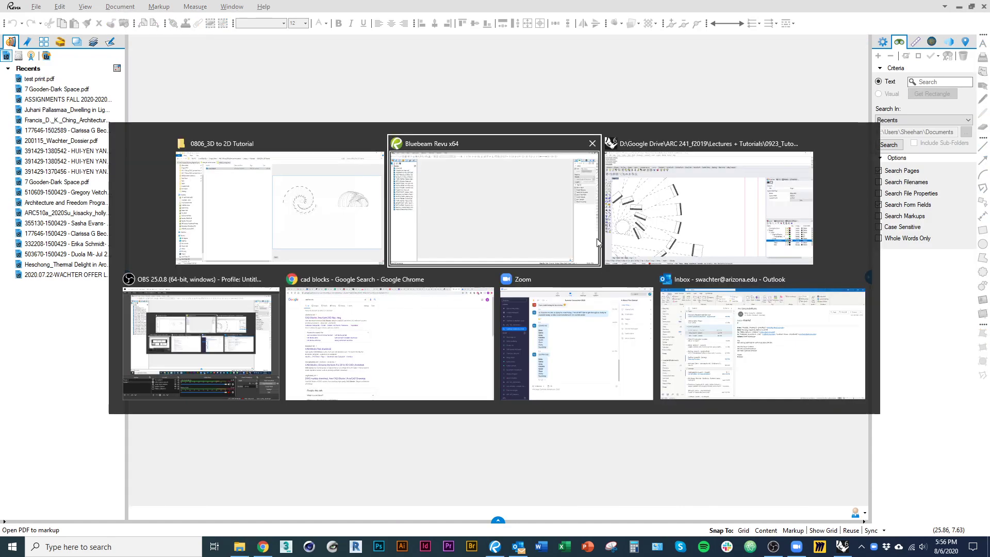
pyautogui.click(218, 310)
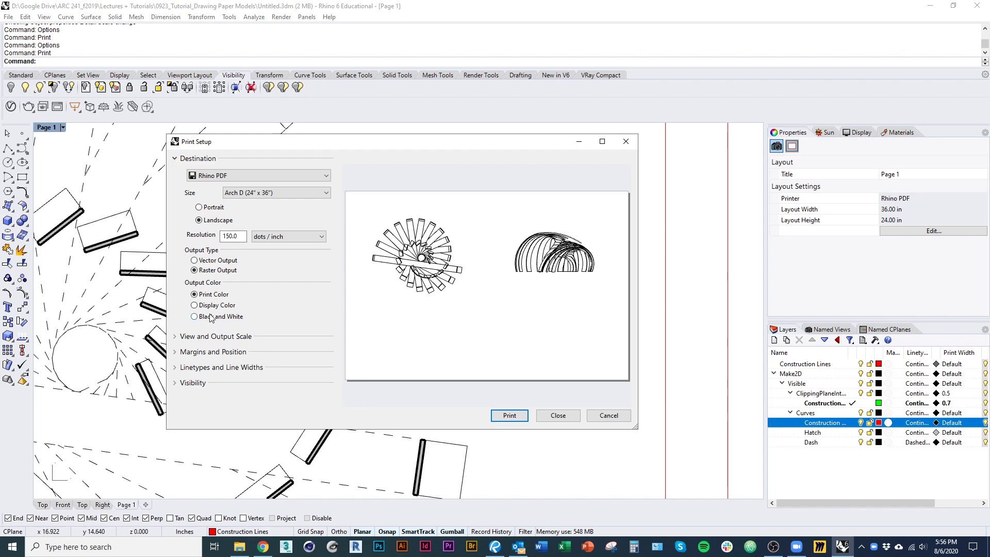
pyautogui.click(518, 415)
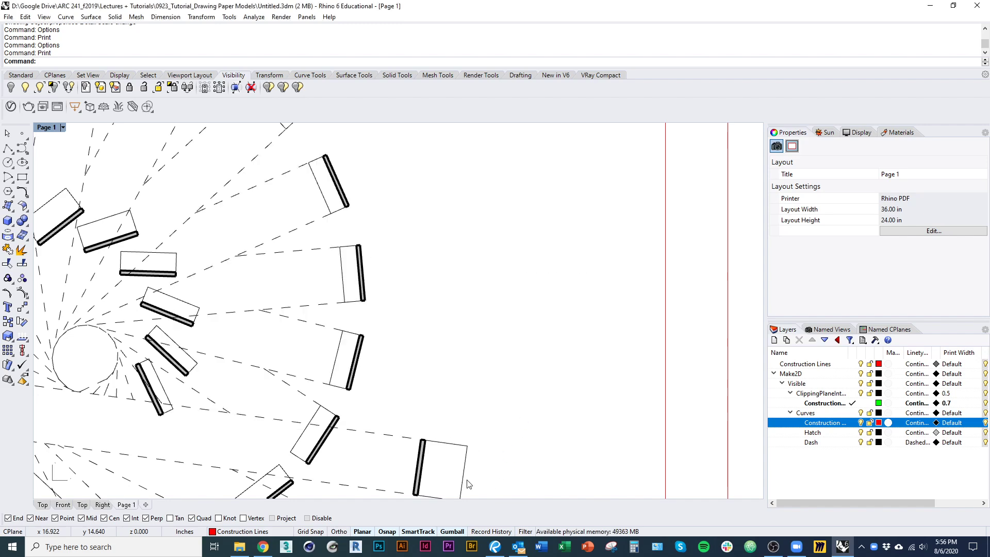
# - Save the new PDF as "test print2" alongside the first test print
pyautogui.click(168, 95)
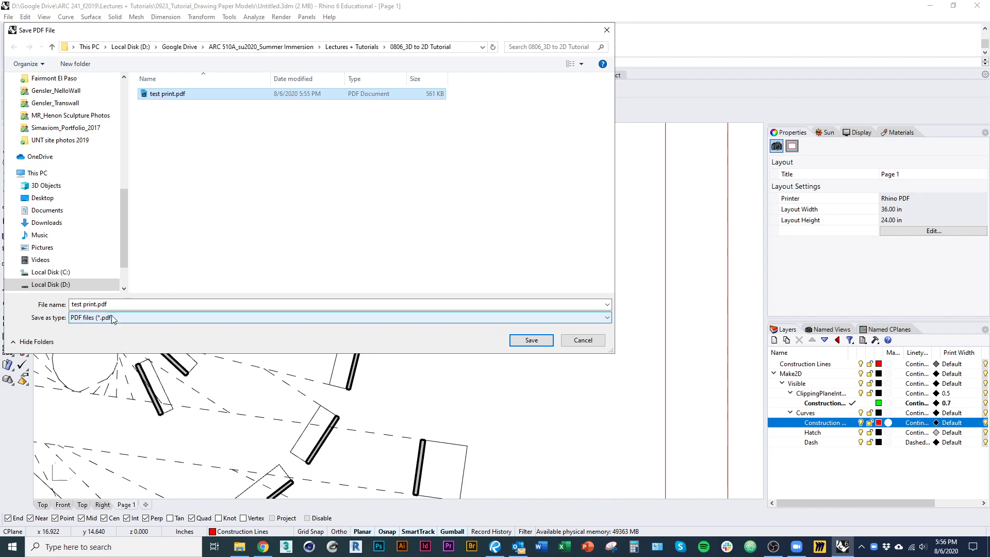
pyautogui.click(97, 308)
pyautogui.click(96, 304)
pyautogui.write('2')
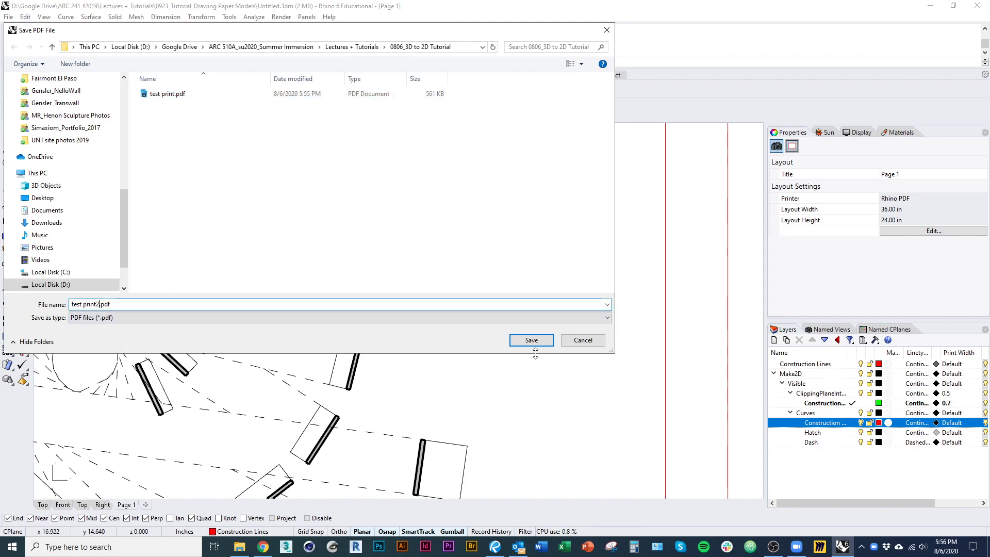
pyautogui.click(531, 340)
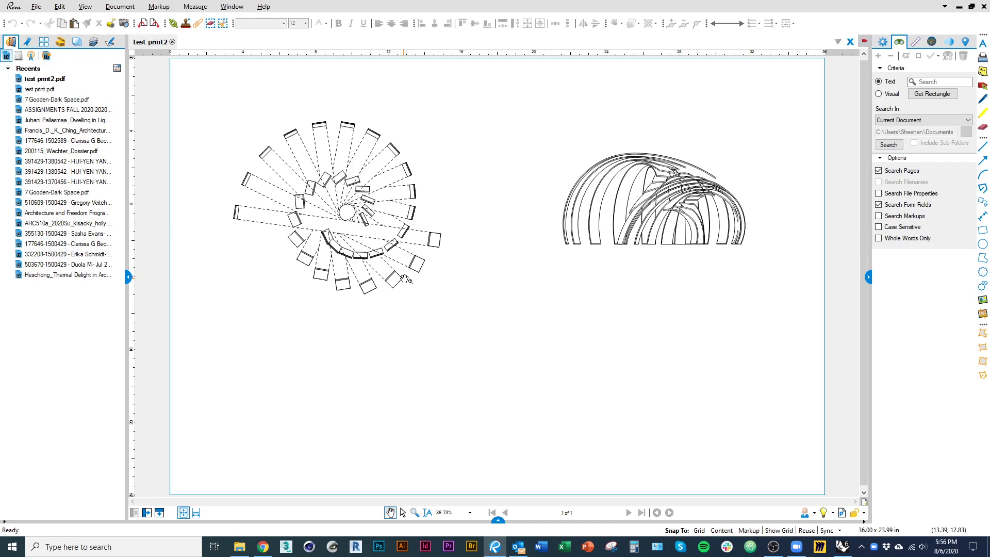
# - Examine the plan and arched section linework of test print2.pdf in Revu at high and low magnification
pyautogui.scroll(10, 423, 277)
pyautogui.scroll(4, 408, 268)
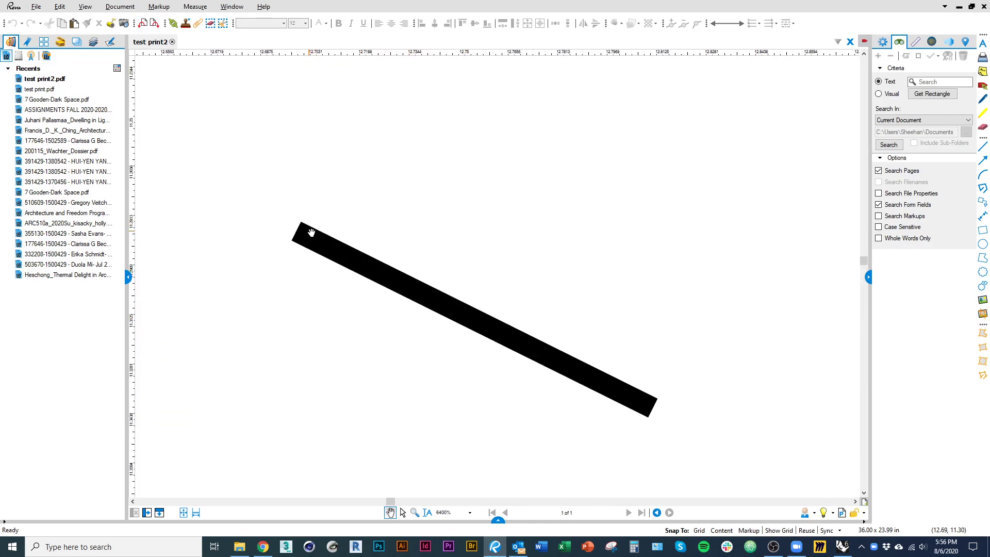
pyautogui.scroll(-12, 308, 230)
pyautogui.scroll(-5, 353, 308)
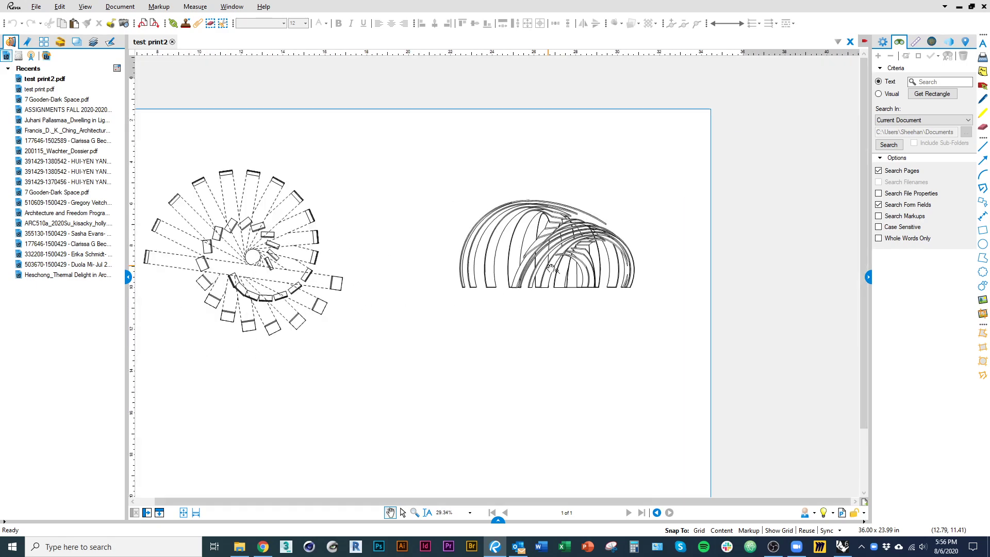
pyautogui.scroll(10, 510, 278)
pyautogui.scroll(-6, 340, 360)
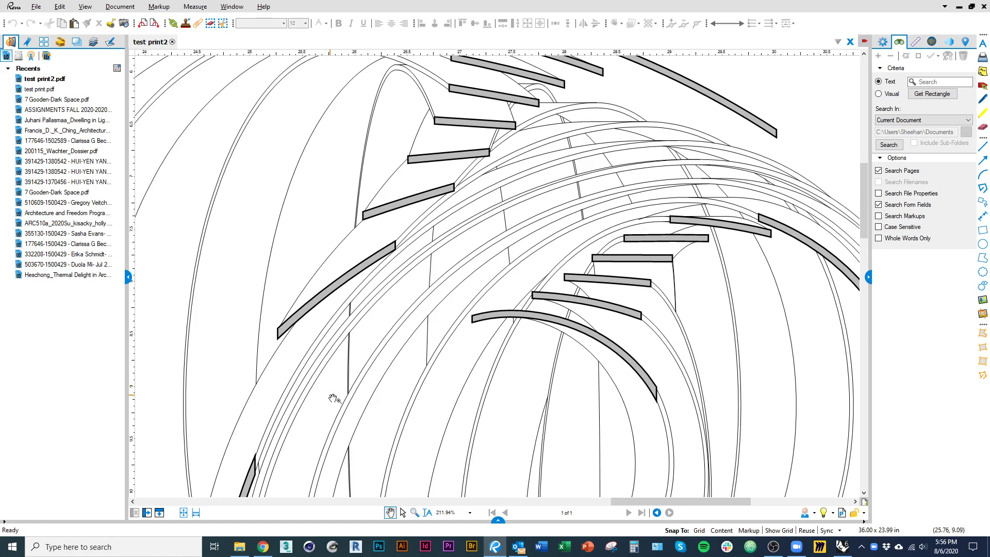
pyautogui.scroll(-3, 351, 362)
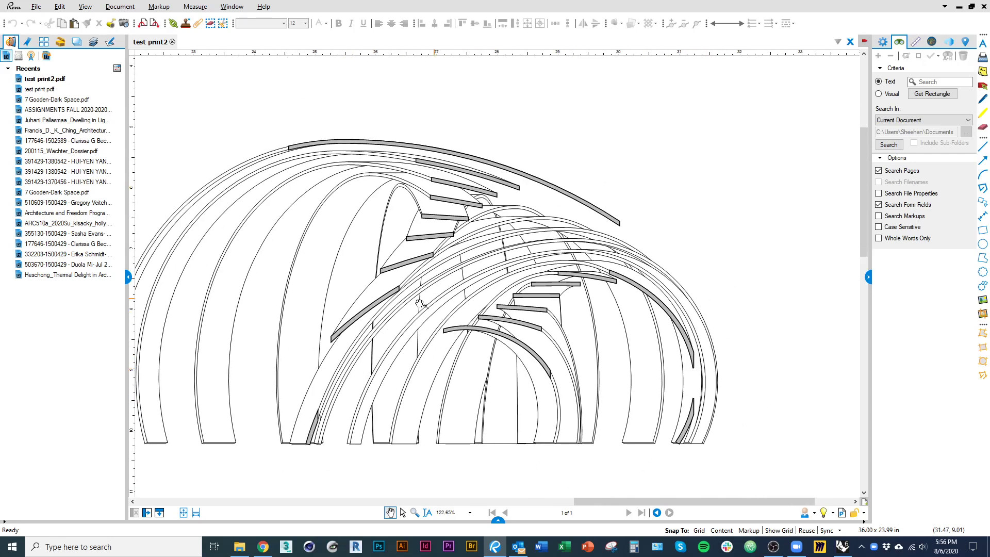
# - Inspect the section's arch lines and the plan's dashed lines in test print2.pdf up close, and close the PDF
pyautogui.scroll(11, 420, 303)
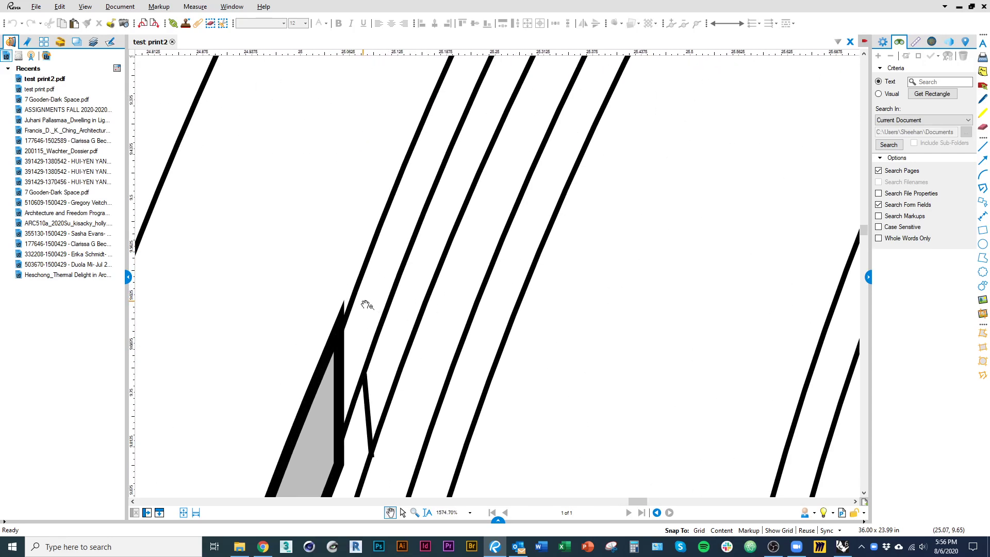
pyautogui.scroll(-8, 367, 305)
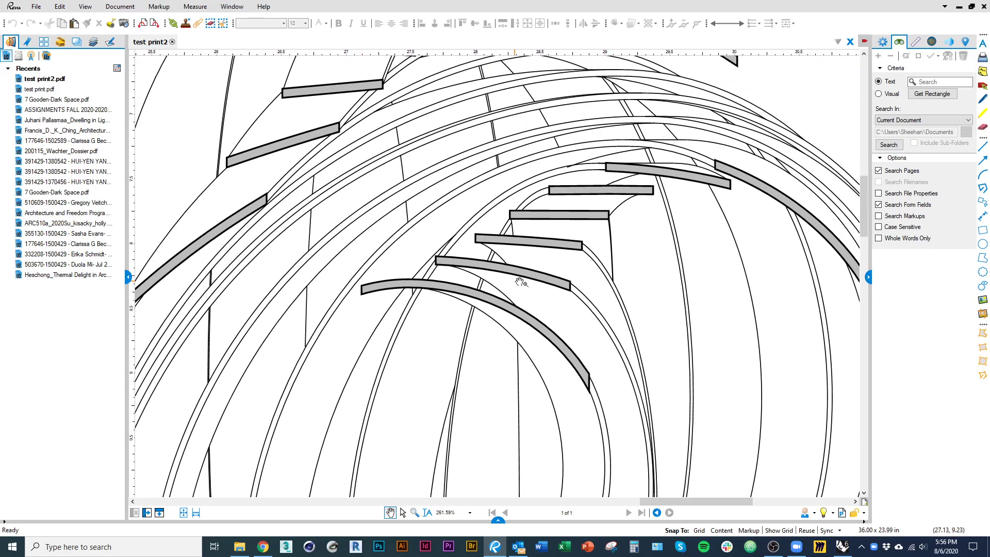
pyautogui.scroll(-8, 520, 282)
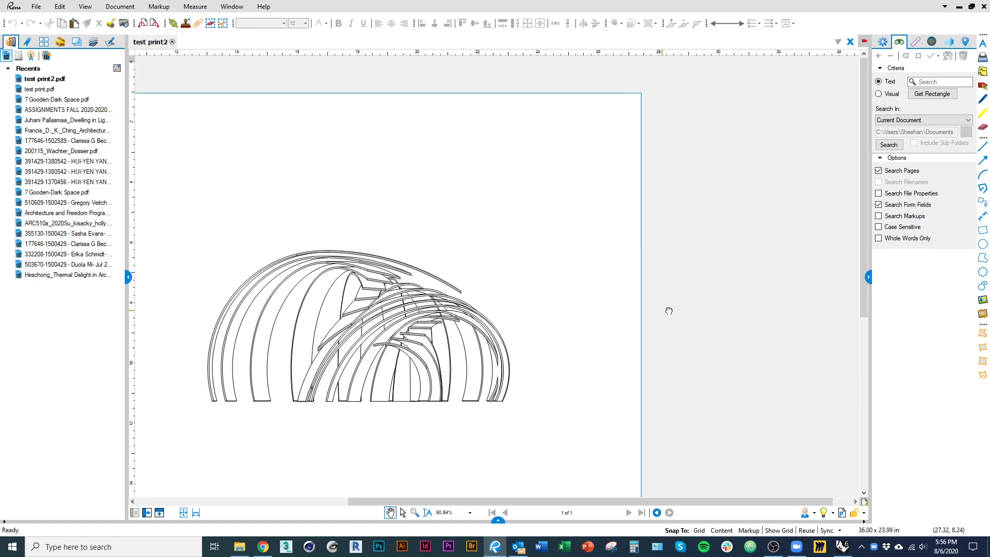
pyautogui.moveTo(389, 349); pyautogui.dragTo(687, 316)
pyautogui.moveTo(407, 325); pyautogui.dragTo(663, 326)
pyautogui.scroll(11, 379, 328)
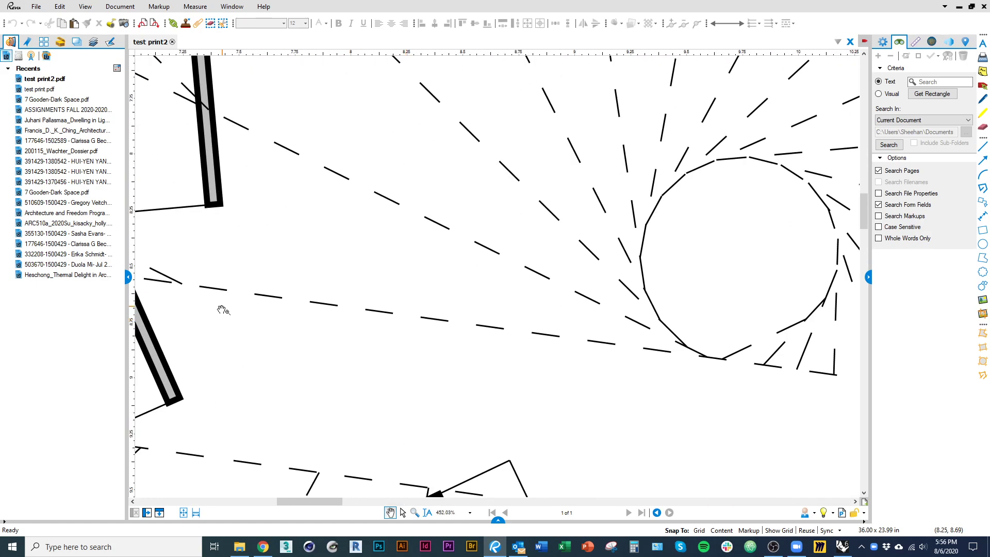
pyautogui.scroll(6, 202, 300)
pyautogui.moveTo(202, 300); pyautogui.dragTo(410, 344)
pyautogui.hotkey('ctrl', 'w')
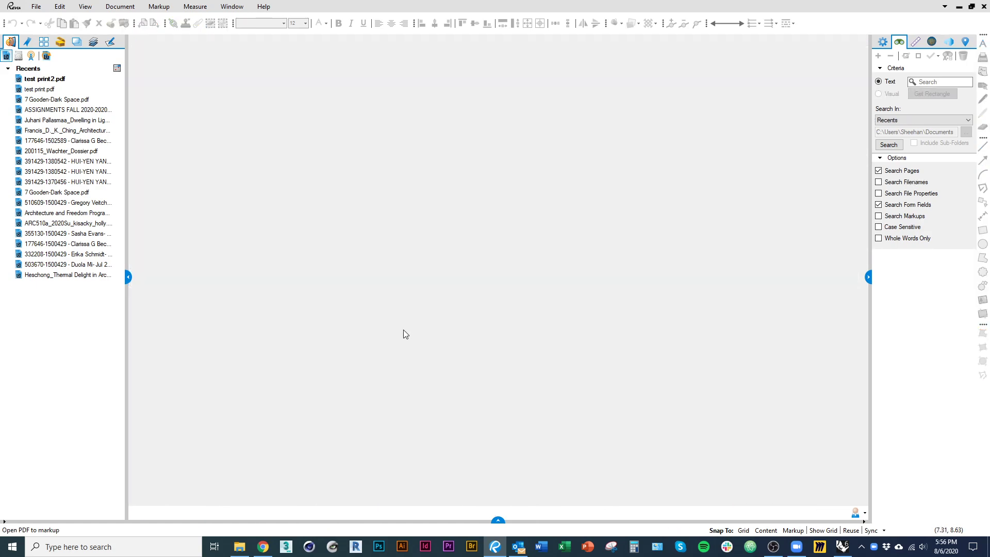
# - Return to Rhino and set the print width of the Dash and Construction Lines layers under Curves to 0.13 mm
pyautogui.hotkey('alt', 'Tab')
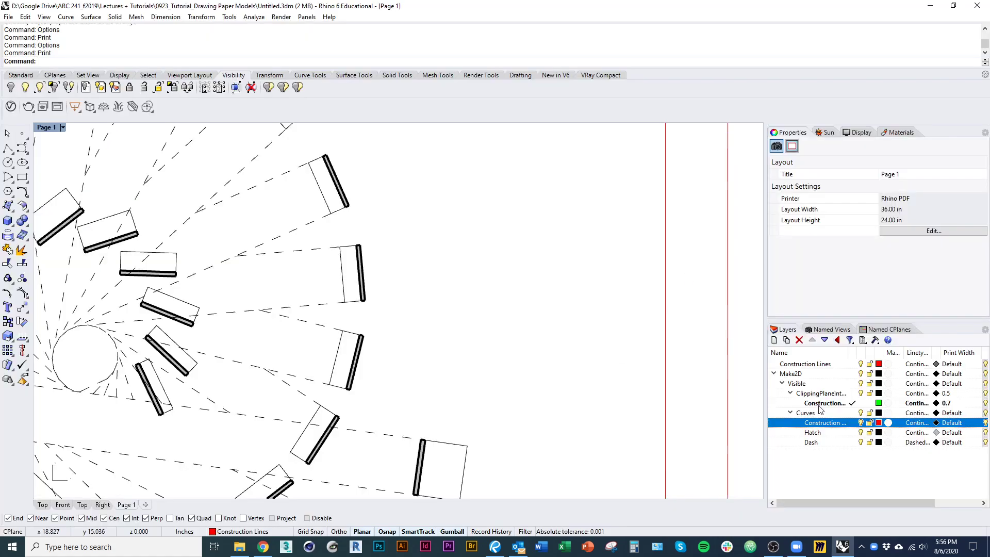
pyautogui.click(951, 423)
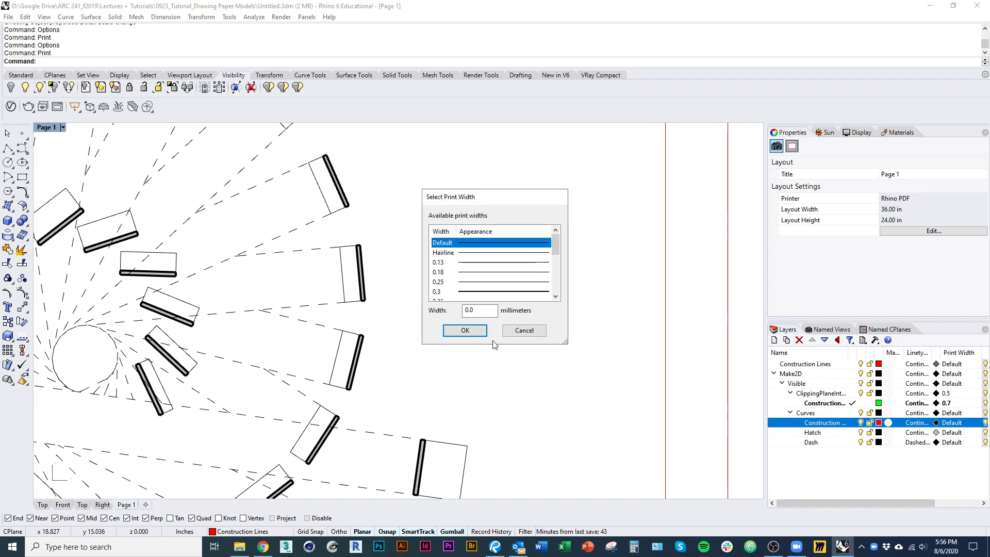
pyautogui.click(465, 267)
pyautogui.click(464, 330)
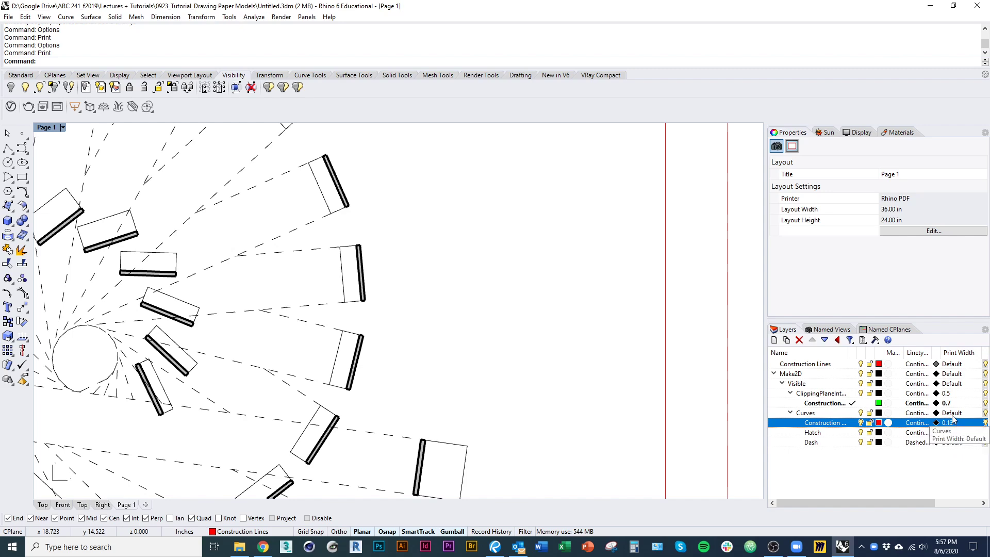
pyautogui.click(951, 441)
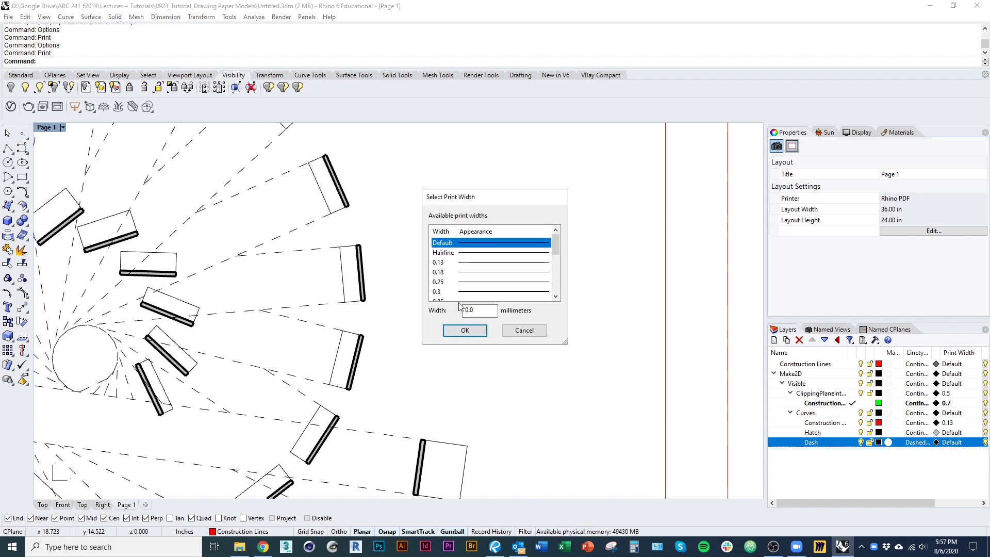
pyautogui.click(466, 262)
pyautogui.click(463, 331)
# - Review the line weights of the plan and the arched section on the Page 1 layout
pyautogui.moveTo(462, 381); pyautogui.dragTo(598, 375, button='right')
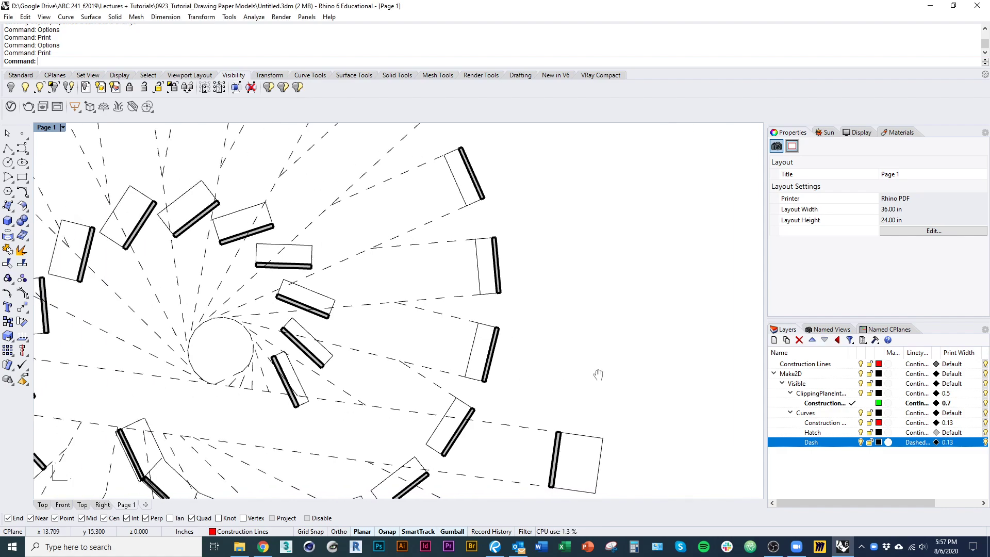
pyautogui.scroll(5, 254, 336)
pyautogui.scroll(-2, 311, 308)
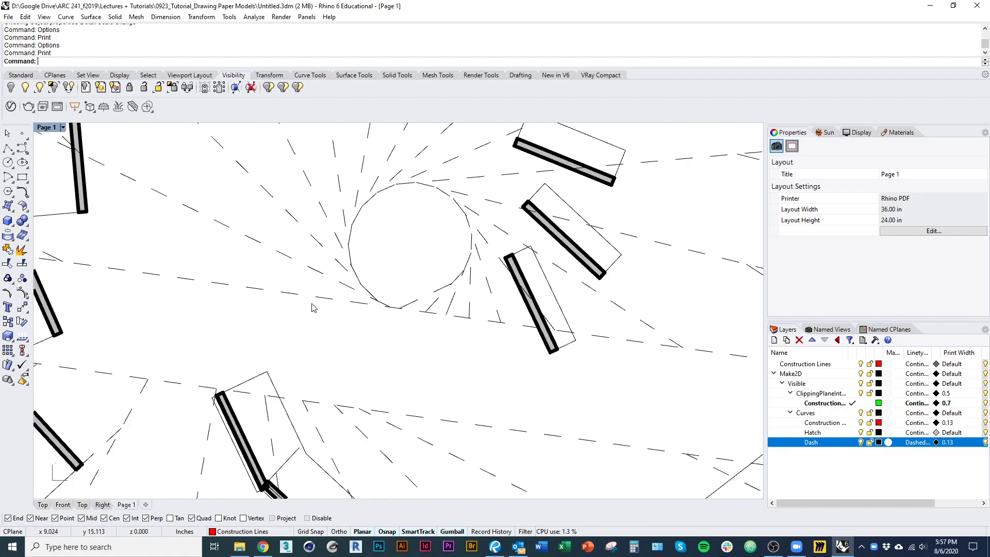
pyautogui.scroll(-14, 314, 307)
pyautogui.moveTo(314, 308); pyautogui.dragTo(436, 335, button='right')
pyautogui.scroll(-1, 253, 343)
pyautogui.moveTo(252, 343); pyautogui.dragTo(150, 314, button='right')
pyautogui.moveTo(630, 363); pyautogui.dragTo(435, 355, button='right')
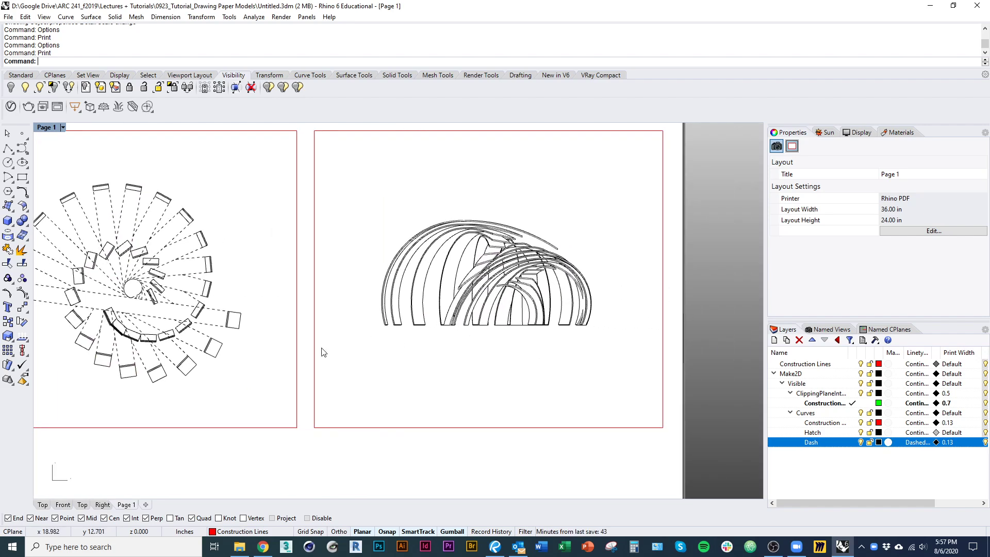
pyautogui.scroll(2, 323, 353)
pyautogui.moveTo(289, 351); pyautogui.dragTo(412, 331, button='right')
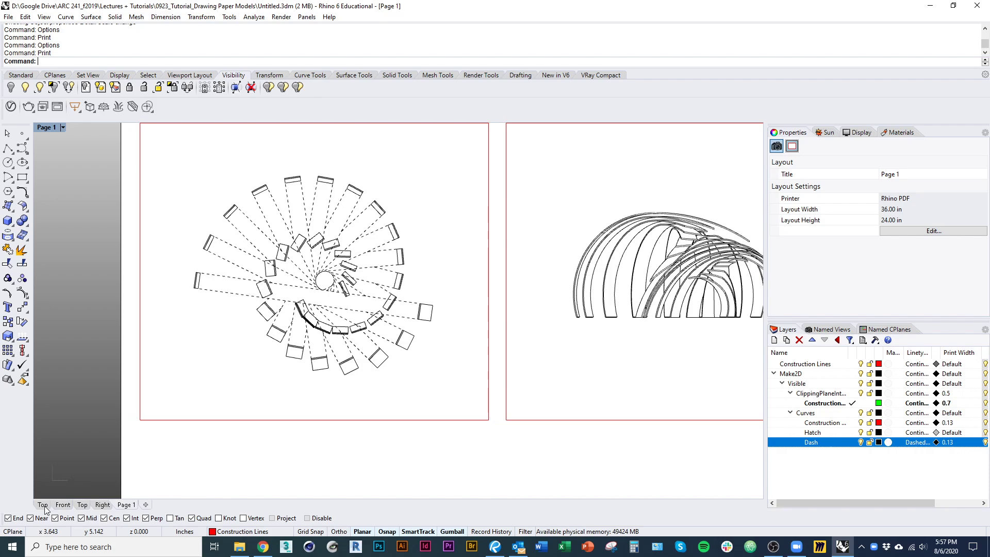
# - Compare the arched section's linework in the Top model view with its appearance on the Page 1 layout
pyautogui.click(83, 505)
pyautogui.moveTo(338, 393); pyautogui.dragTo(232, 382, button='right')
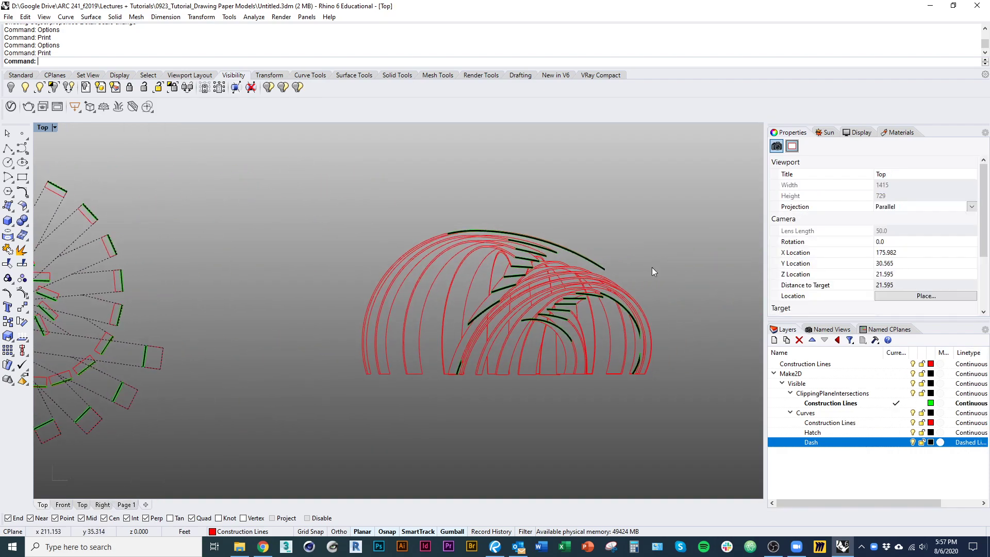
pyautogui.scroll(3, 503, 268)
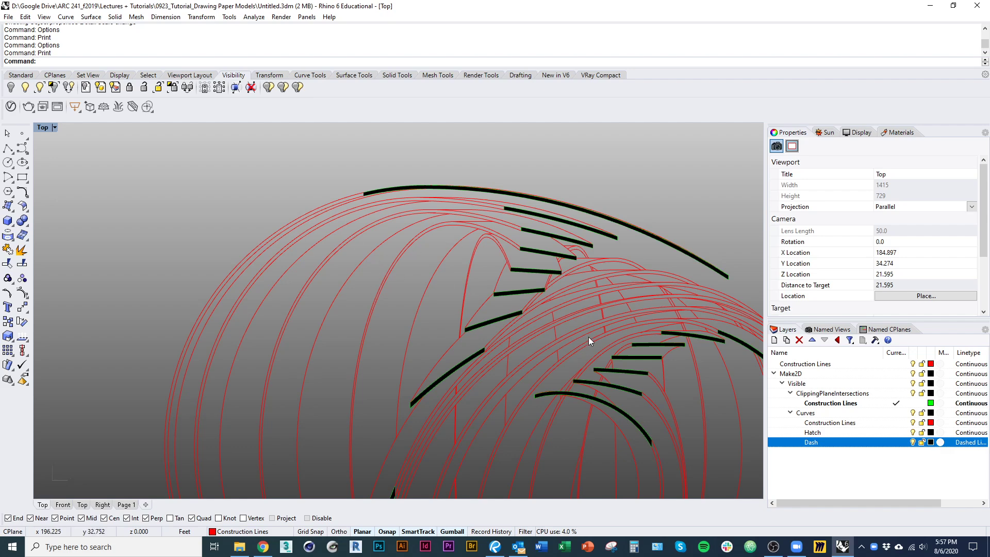
pyautogui.moveTo(522, 306); pyautogui.dragTo(480, 311, button='right')
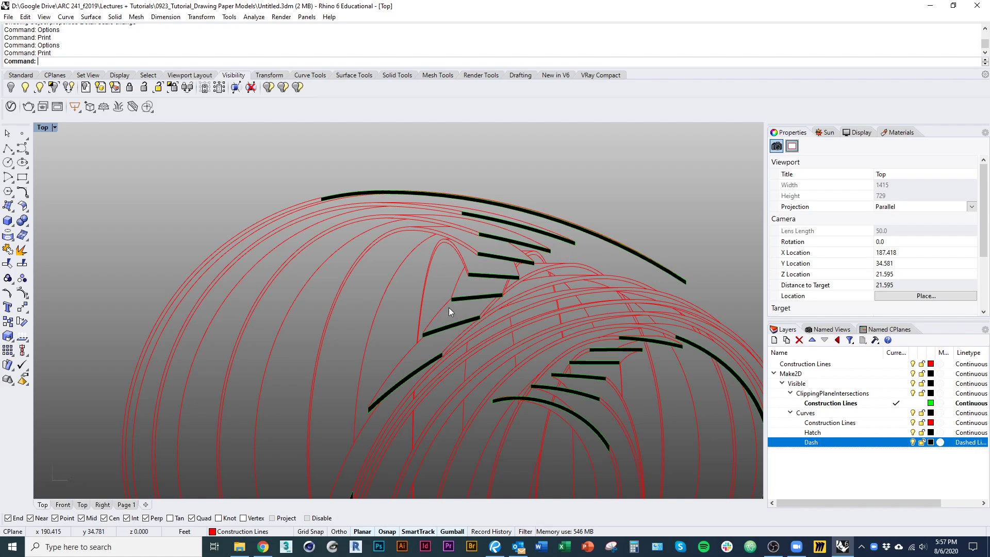
pyautogui.moveTo(449, 307); pyautogui.dragTo(425, 264, button='right')
pyautogui.click(131, 507)
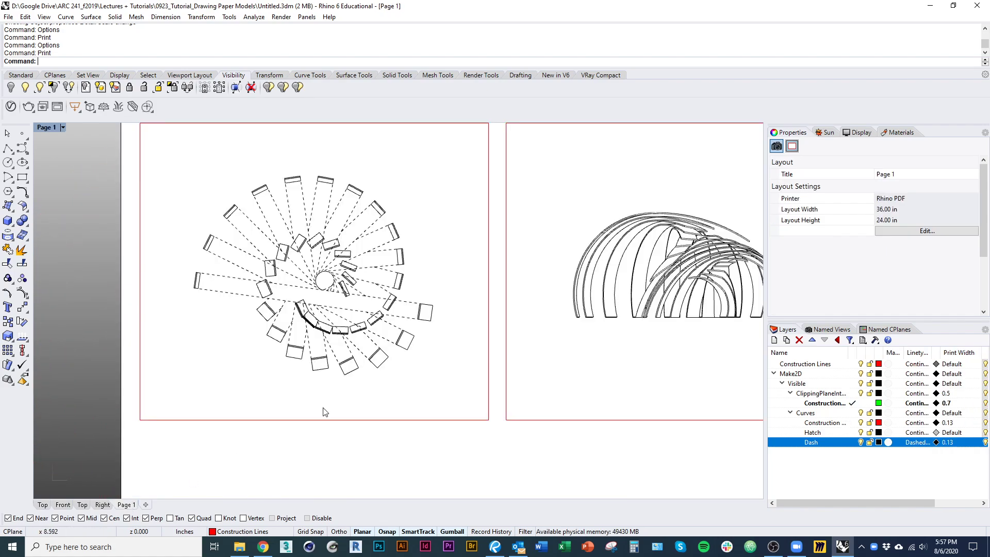
pyautogui.scroll(4, 494, 326)
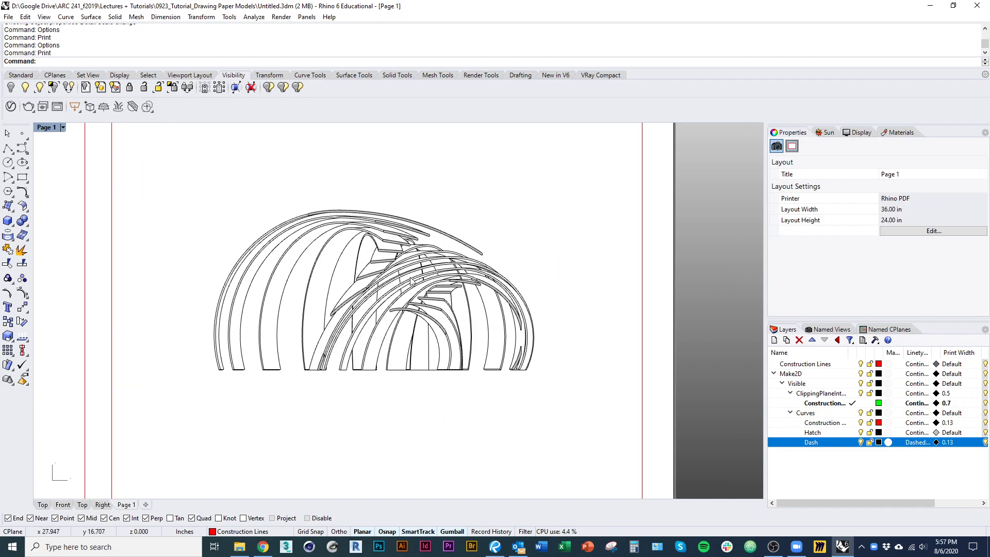
pyautogui.scroll(2, 393, 292)
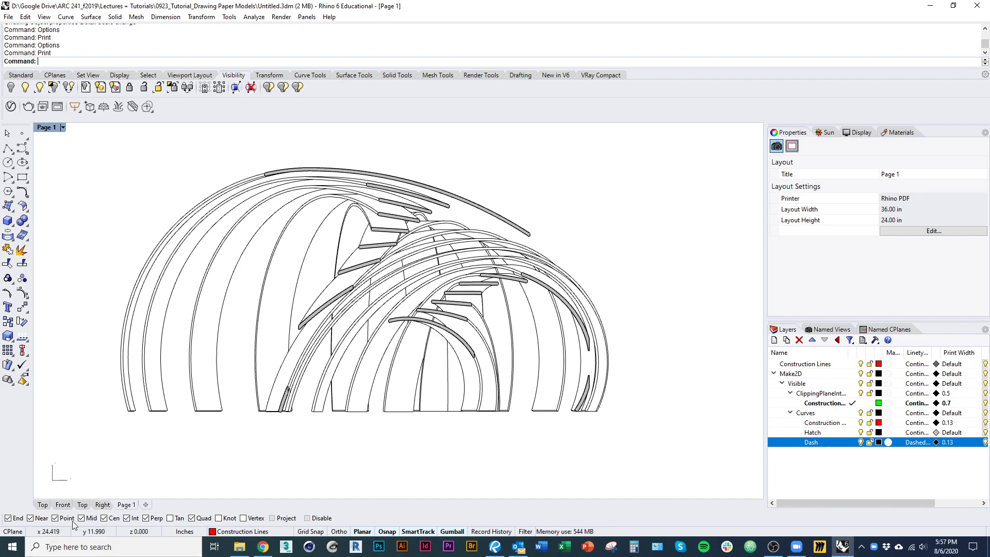
pyautogui.click(43, 504)
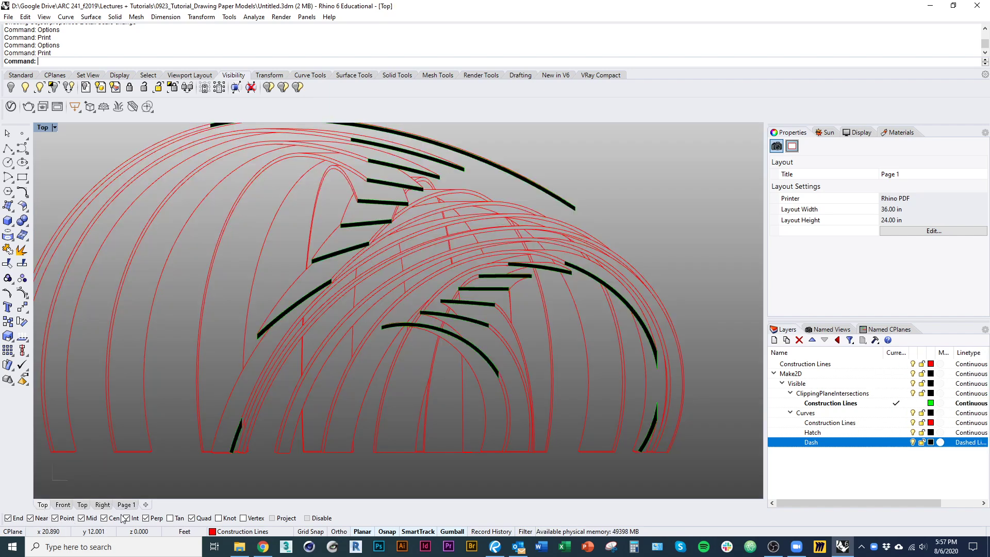
pyautogui.moveTo(187, 449); pyautogui.dragTo(316, 425, button='right')
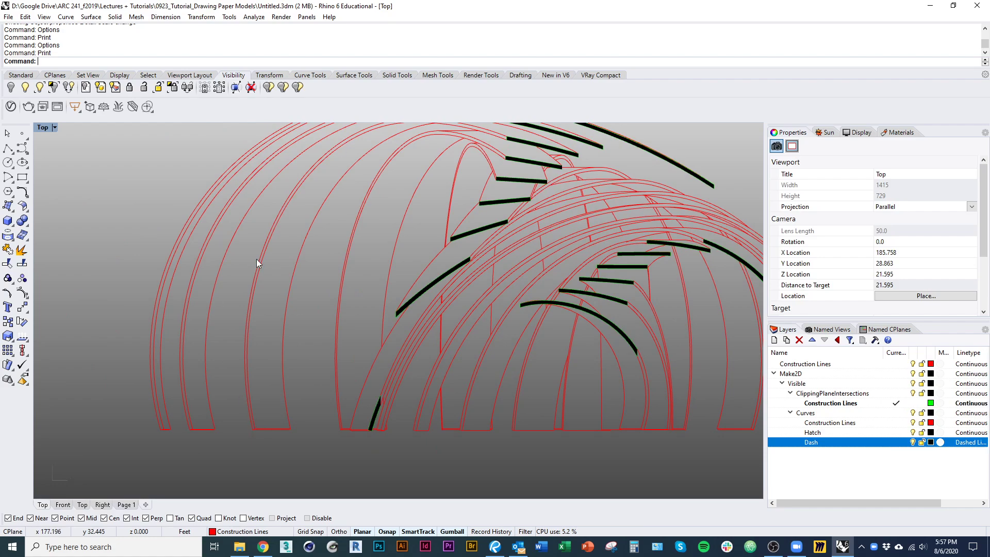
pyautogui.scroll(-3, 247, 303)
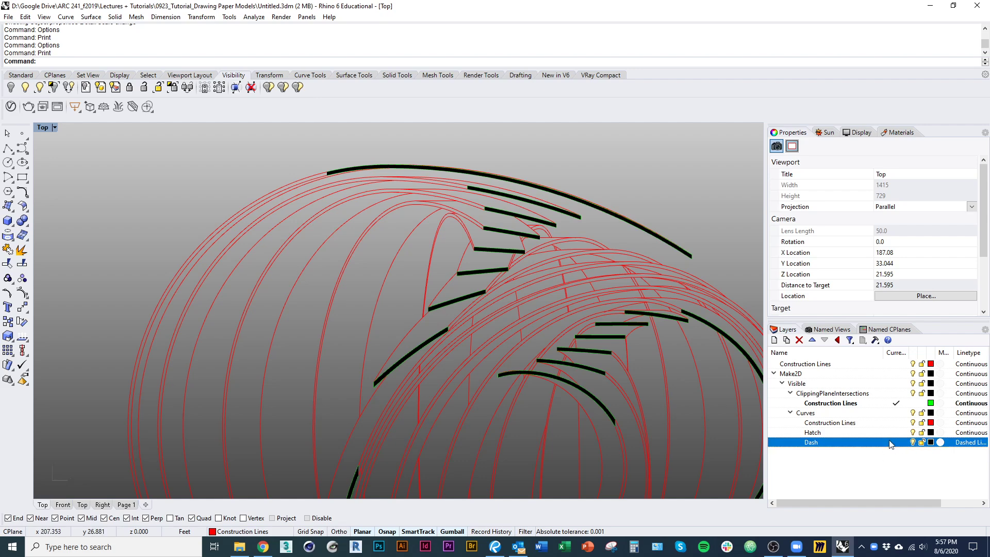
# - Move the Hatch layer under ClippingPlaneIntersections and hide both of that group's sublayers, making the Construction Lines layer under Curves current
pyautogui.moveTo(847, 433); pyautogui.dragTo(851, 413)
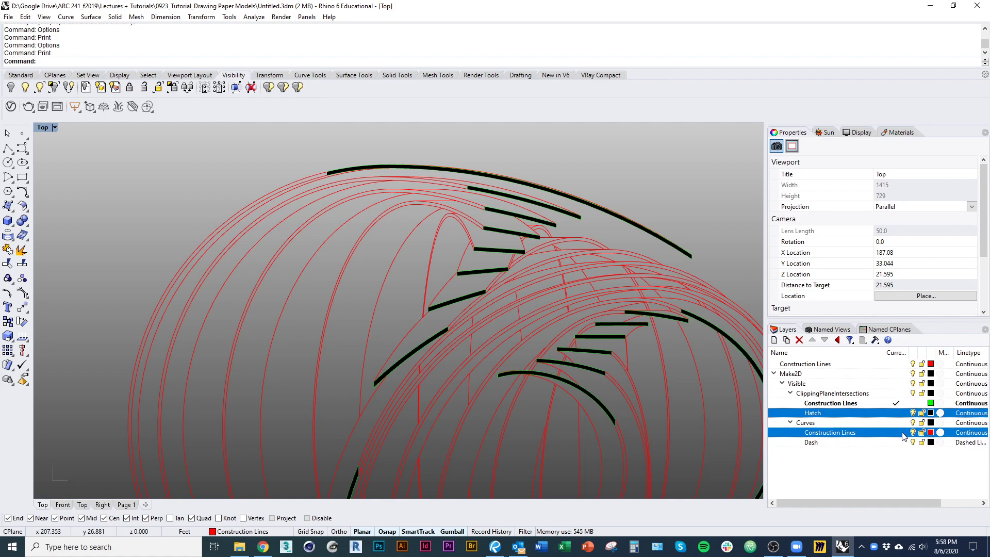
pyautogui.click(913, 413)
pyautogui.click(913, 402)
pyautogui.moveTo(610, 395); pyautogui.dragTo(557, 376, button='right')
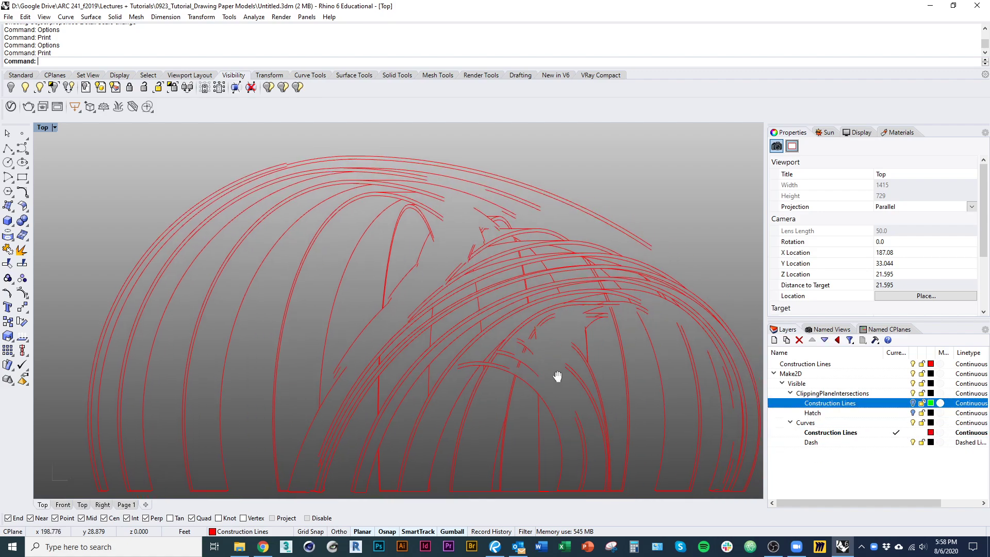
pyautogui.scroll(-4, 593, 336)
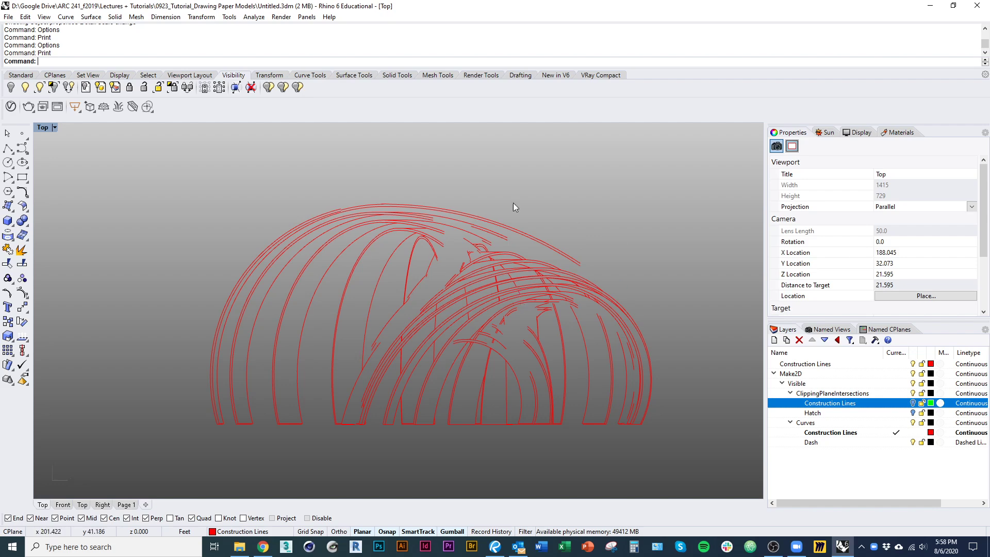
pyautogui.moveTo(580, 248); pyautogui.dragTo(613, 243, button='right')
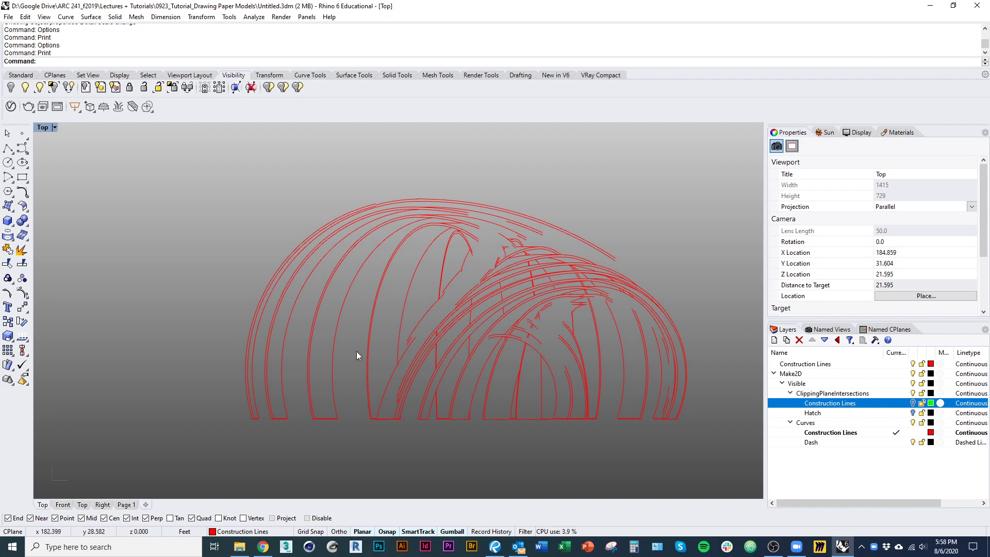
# - Create a layer named Edges under Curves and make it the current layer
pyautogui.click(866, 434)
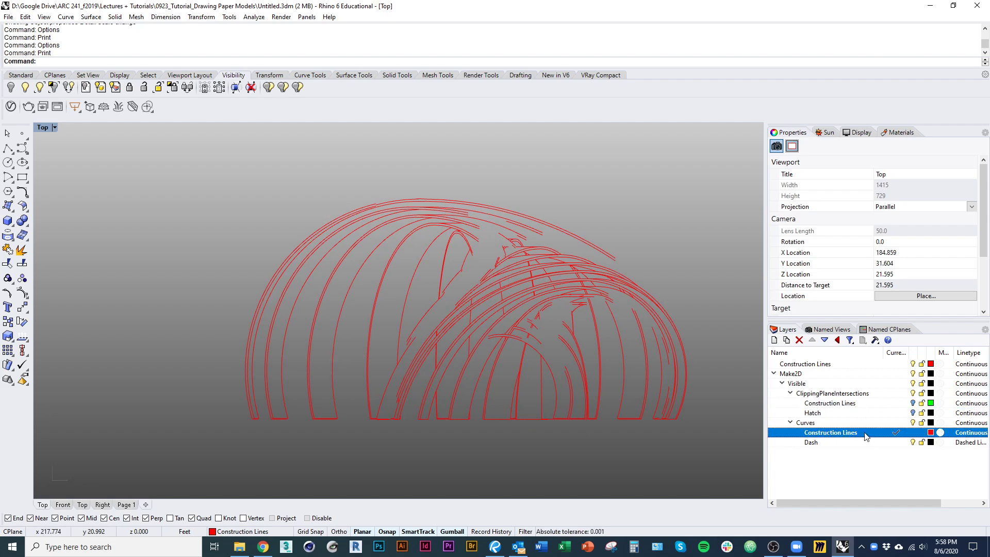
pyautogui.click(775, 343)
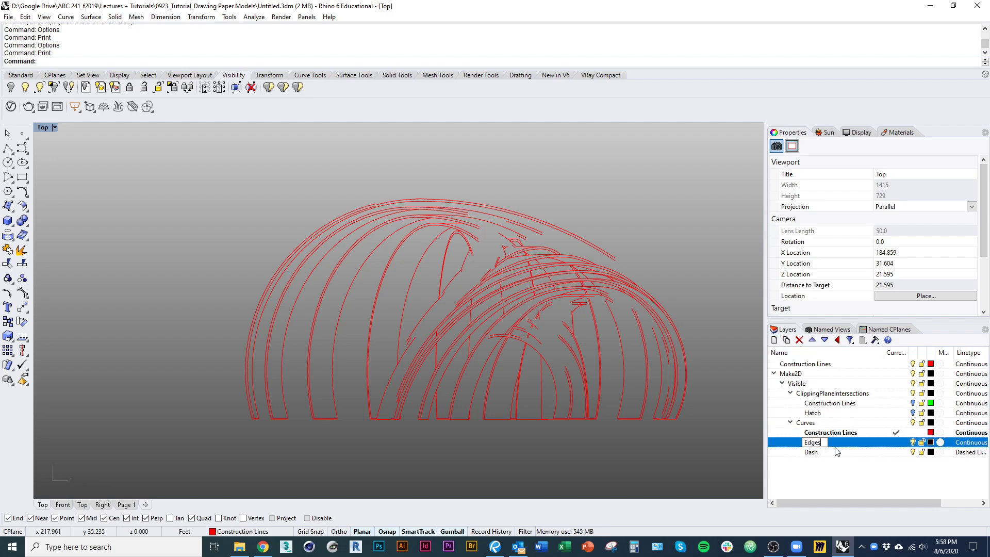
pyautogui.click(897, 442)
pyautogui.moveTo(499, 388); pyautogui.dragTo(530, 398, button='right')
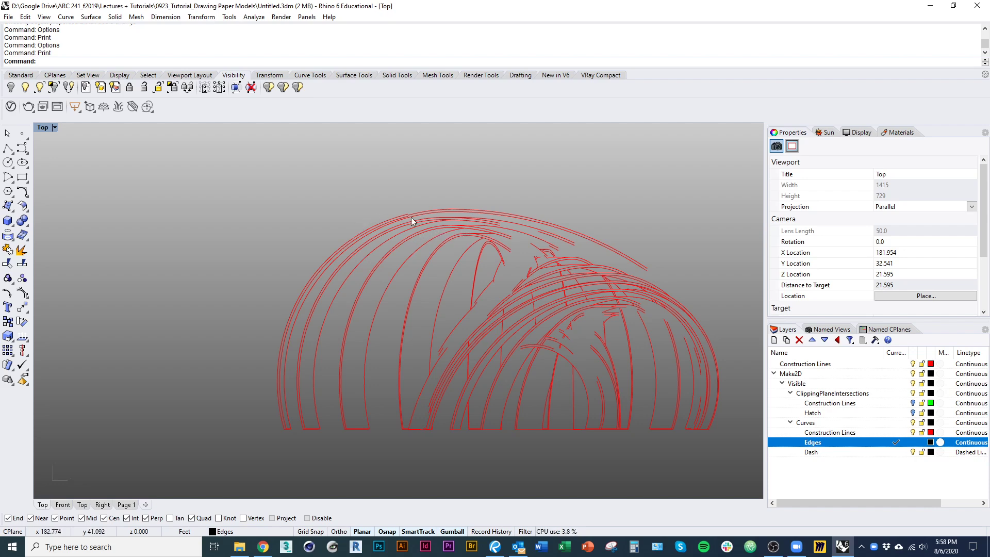
pyautogui.moveTo(420, 325); pyautogui.dragTo(448, 328, button='right')
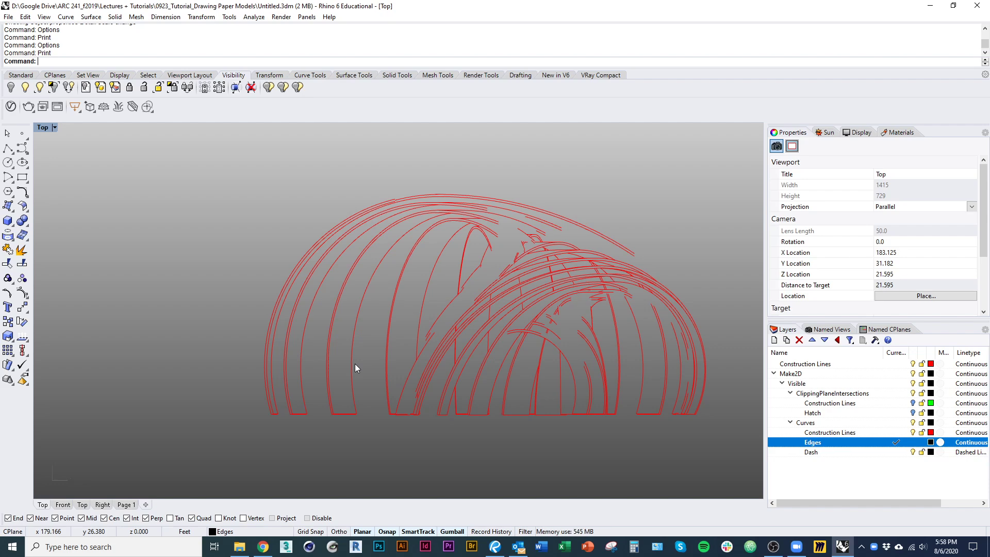
# - Select the inner edge curves of the large arches on the left side of the section
pyautogui.scroll(6, 335, 431)
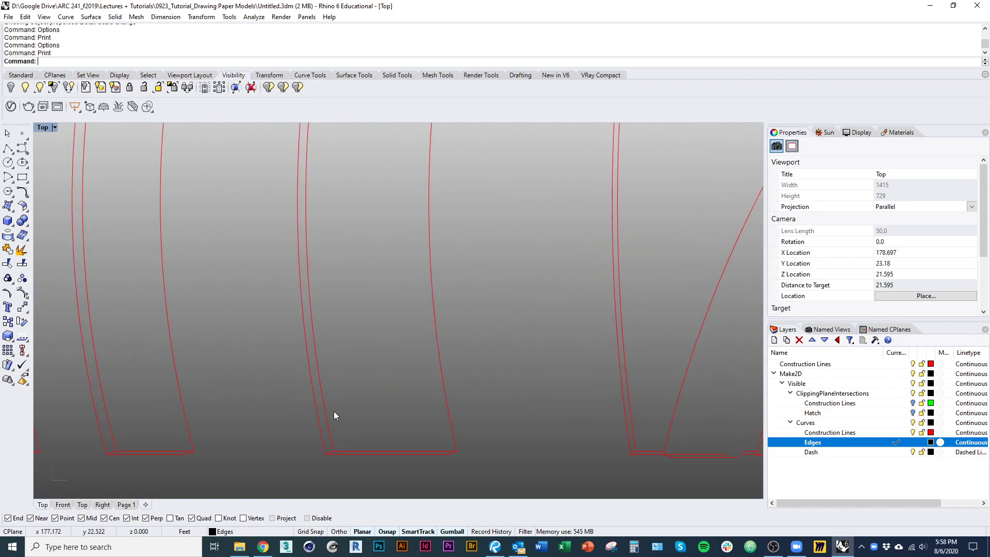
pyautogui.click(352, 413)
pyautogui.scroll(3, 232, 356)
pyautogui.click(204, 338)
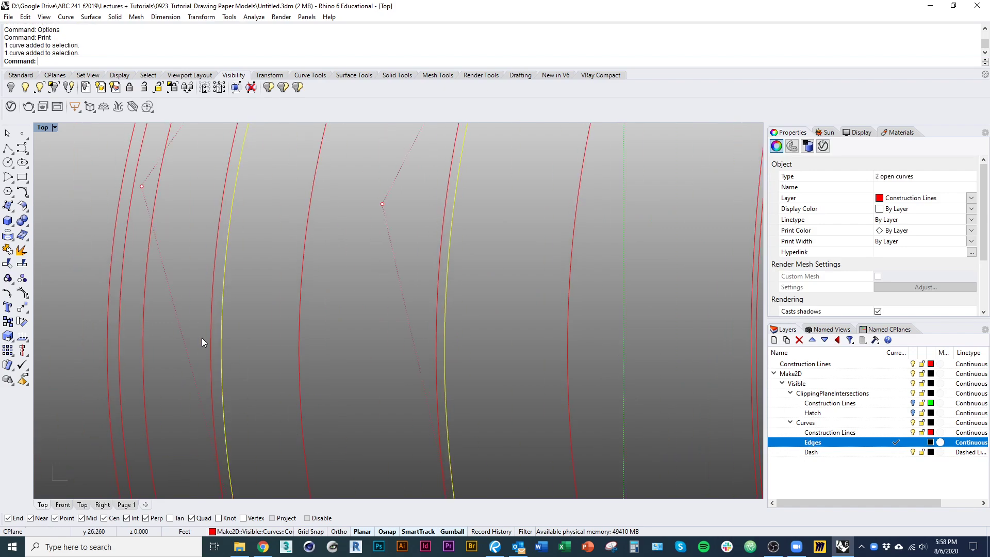
pyautogui.click(166, 328)
pyautogui.scroll(-6, 166, 327)
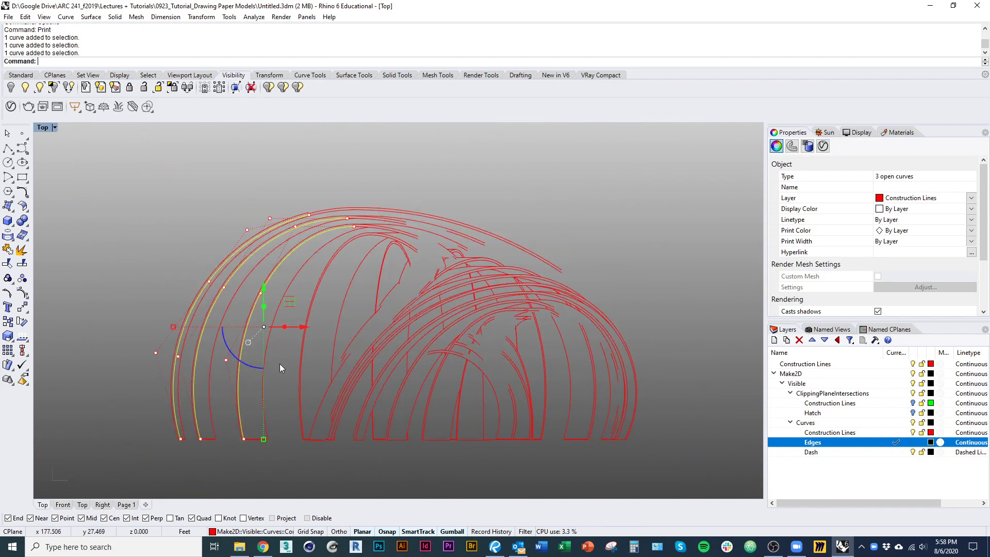
pyautogui.scroll(6, 319, 208)
pyautogui.scroll(-3, 320, 208)
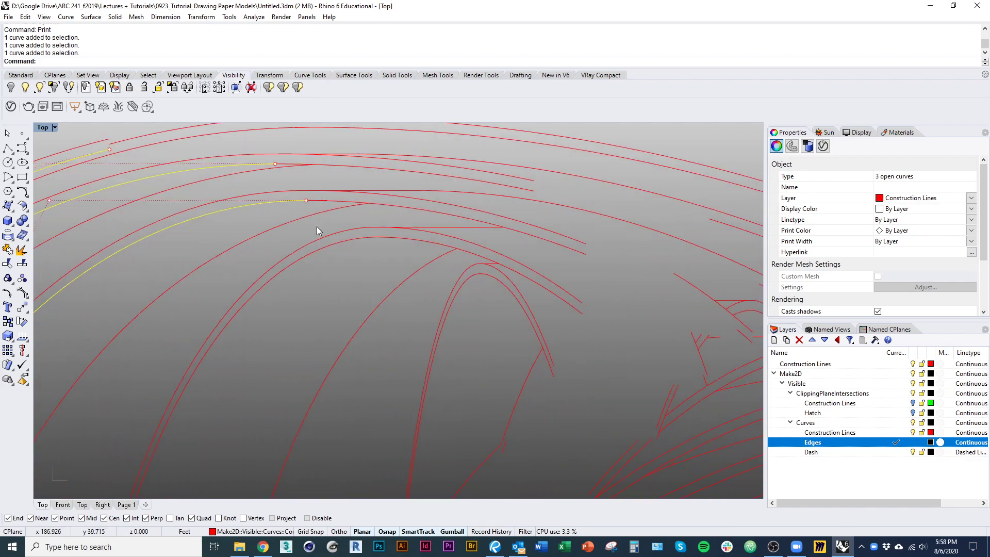
pyautogui.scroll(3, 360, 228)
pyautogui.click(361, 217)
pyautogui.moveTo(411, 269); pyautogui.dragTo(362, 267, button='right')
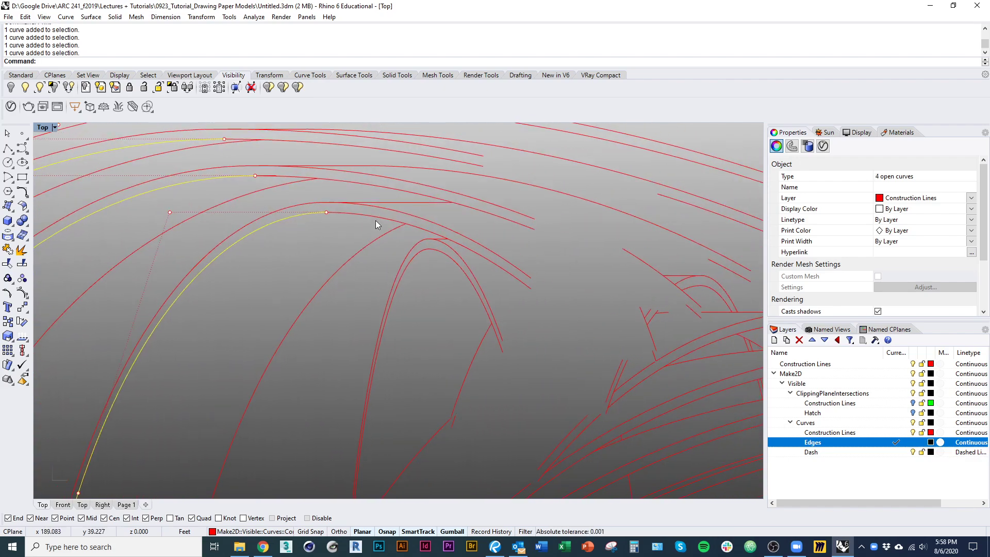
pyautogui.moveTo(415, 248); pyautogui.dragTo(319, 209, button='right')
pyautogui.scroll(-3, 319, 209)
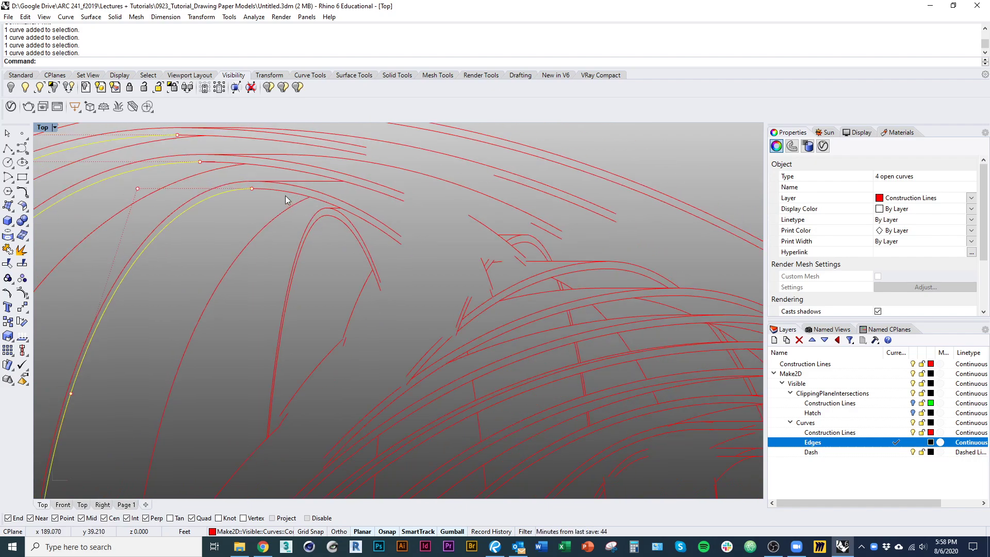
# - Add the inner edge curves along the upper right side of the smaller front arches to the selection
pyautogui.press('Right')
pyautogui.press('Down')
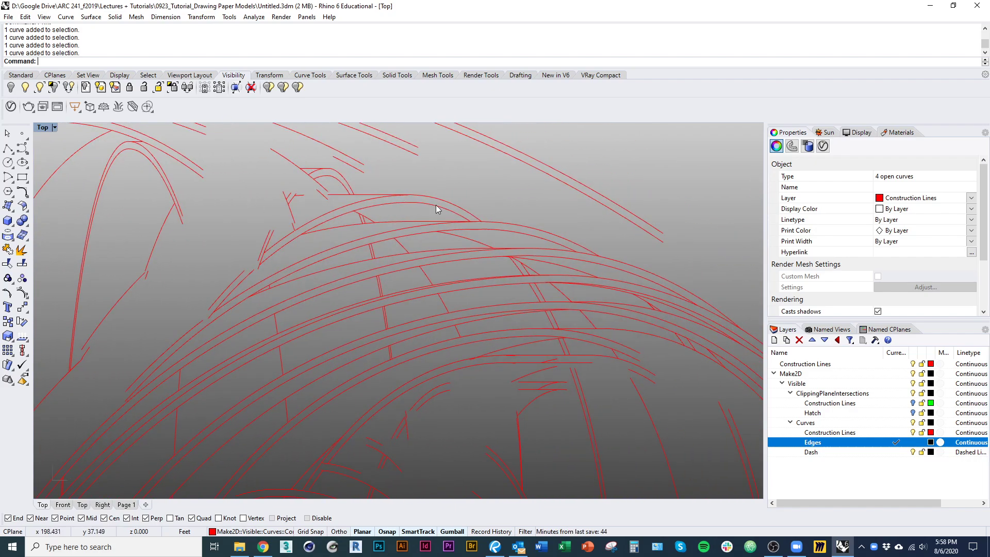
pyautogui.keyDown('shift'); pyautogui.click(576, 256); pyautogui.keyUp('shift')
pyautogui.press('Right')
pyautogui.press('Down')
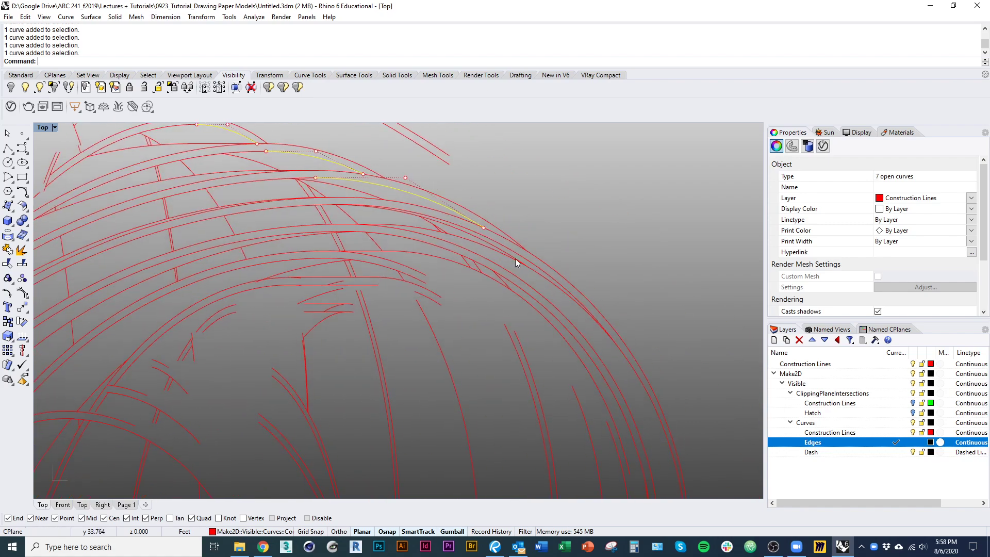
pyautogui.keyDown('shift'); pyautogui.click(560, 324); pyautogui.keyUp('shift')
pyautogui.scroll(3, 507, 220)
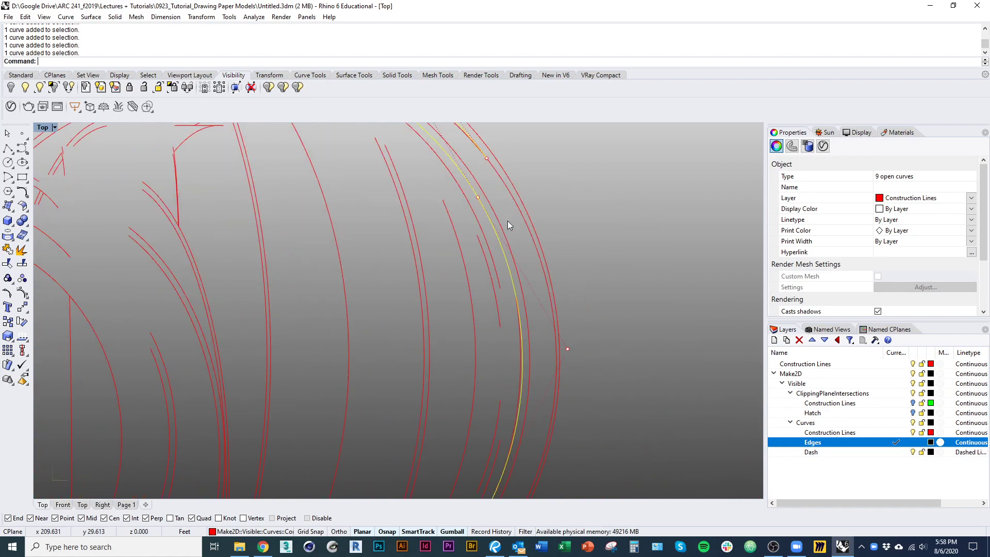
# - Add the inner edge curves of the ribs reaching the ground on the right side of the front vault to the selection
pyautogui.scroll(-3, 520, 278)
pyautogui.scroll(4, 519, 257)
pyautogui.scroll(-2, 525, 350)
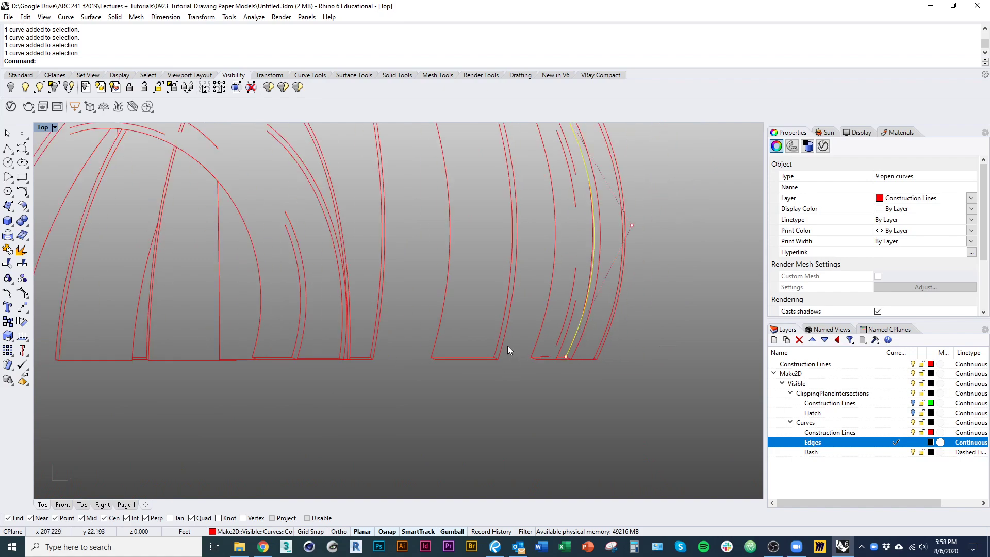
pyautogui.press('Left')
pyautogui.press('Up')
pyautogui.scroll(3, 349, 383)
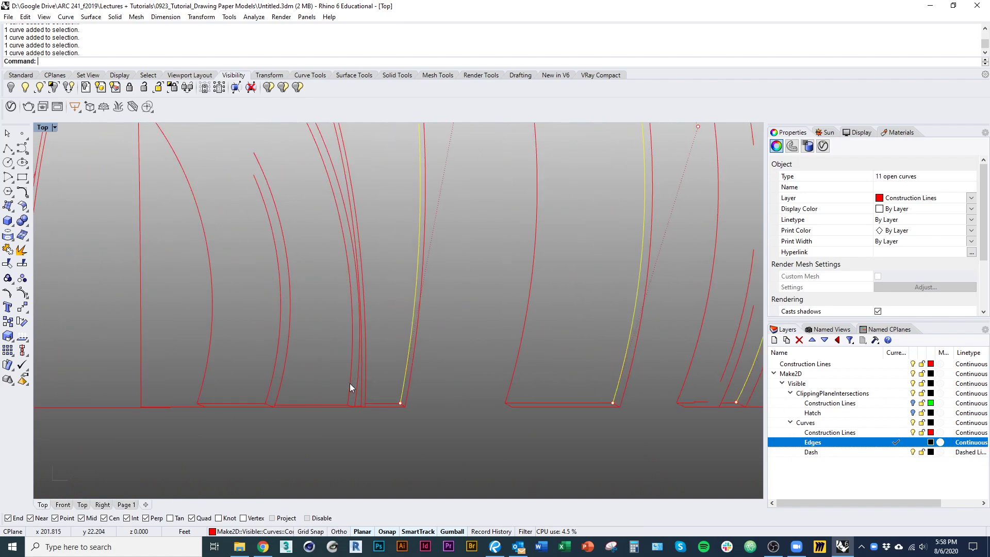
pyautogui.scroll(-2, 358, 356)
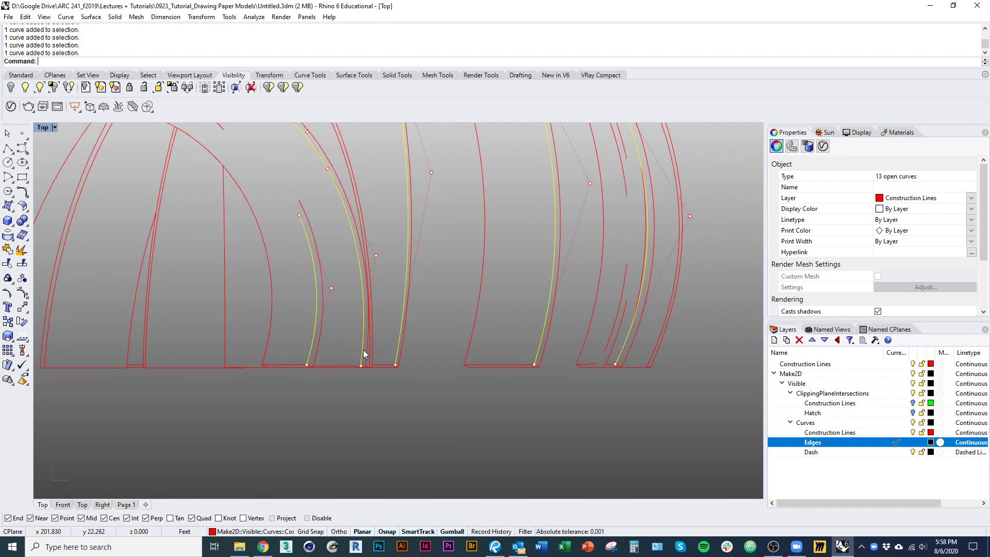
pyautogui.scroll(-3, 364, 354)
pyautogui.keyDown('shift'); pyautogui.click(379, 296); pyautogui.keyUp('shift')
pyautogui.scroll(2, 286, 298)
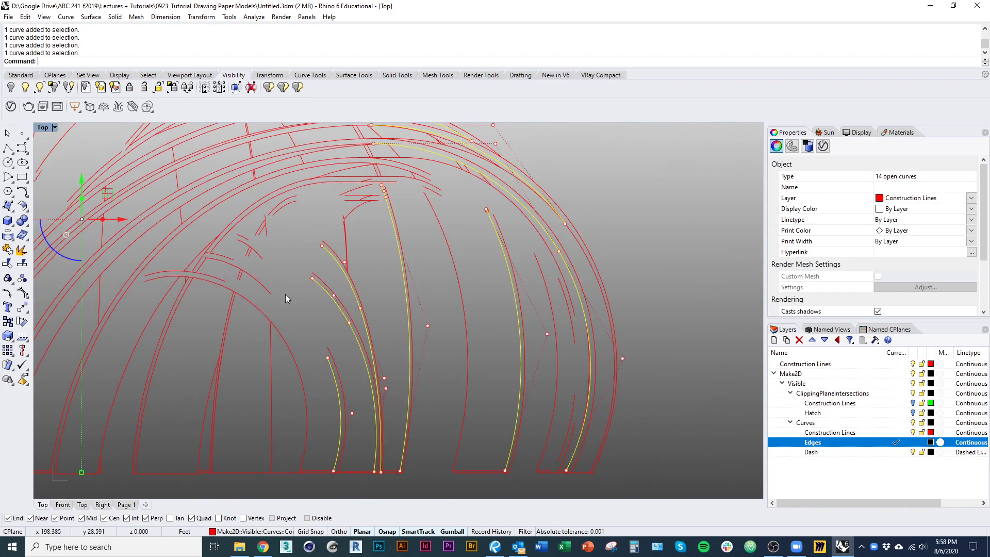
# - Add the inner edges of the front arches' left sides to the selection and move all selected curves to the Edges layer
pyautogui.moveTo(200, 322); pyautogui.dragTo(396, 302, button='right')
pyautogui.scroll(-3, 391, 292)
pyautogui.scroll(4, 335, 350)
pyautogui.moveTo(395, 257); pyautogui.dragTo(354, 376, button='right')
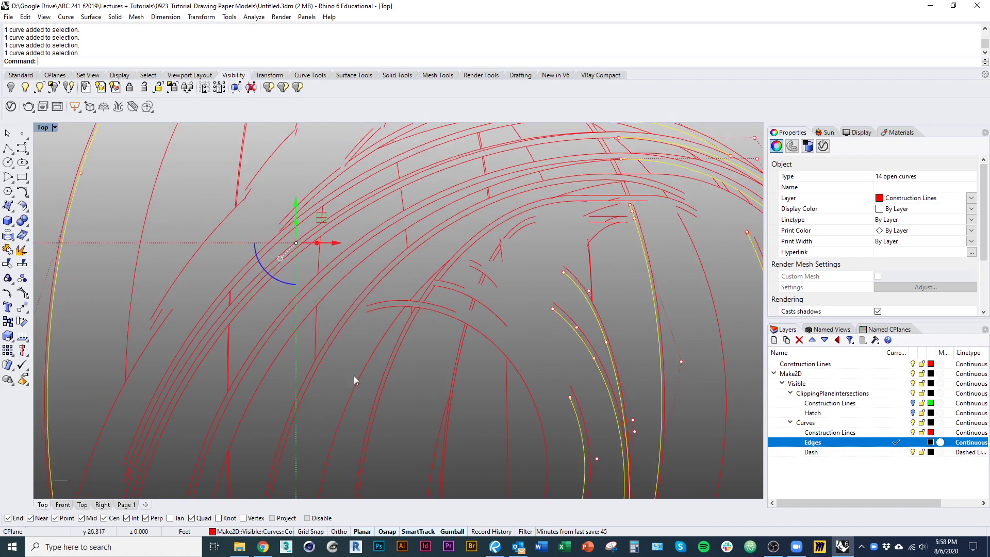
pyautogui.moveTo(422, 244); pyautogui.dragTo(382, 267, button='right')
pyautogui.keyDown('shift'); pyautogui.click(391, 259); pyautogui.keyUp('shift')
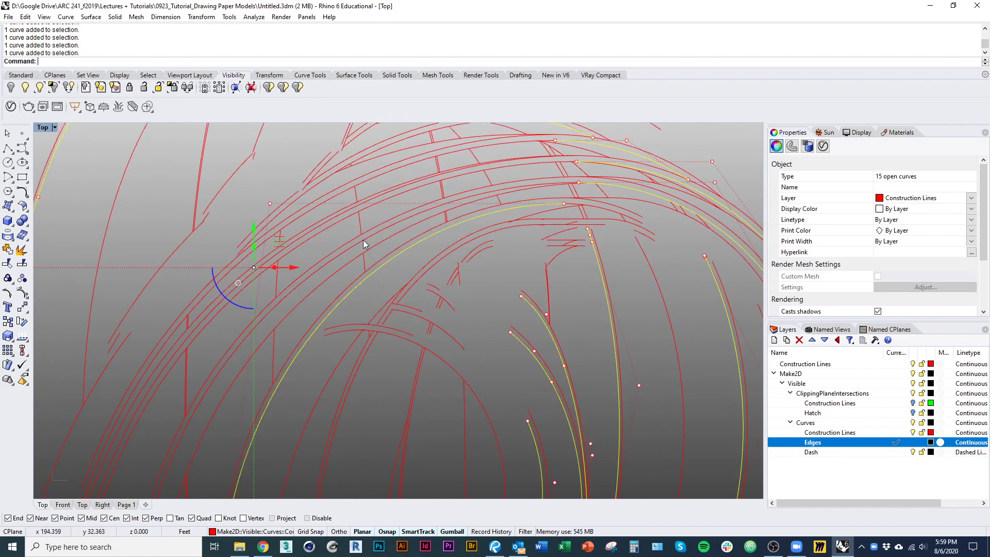
pyautogui.keyDown('shift'); pyautogui.click(363, 240); pyautogui.keyUp('shift')
pyautogui.keyDown('shift'); pyautogui.click(319, 227); pyautogui.keyUp('shift')
pyautogui.moveTo(279, 263); pyautogui.dragTo(401, 179, button='right')
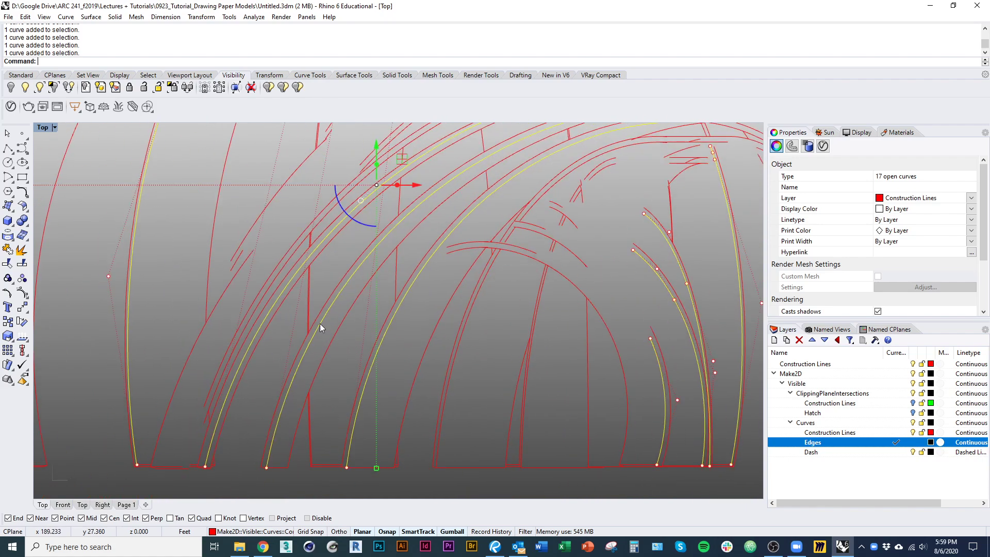
pyautogui.moveTo(320, 323); pyautogui.dragTo(371, 238, button='right')
pyautogui.rightClick(861, 445)
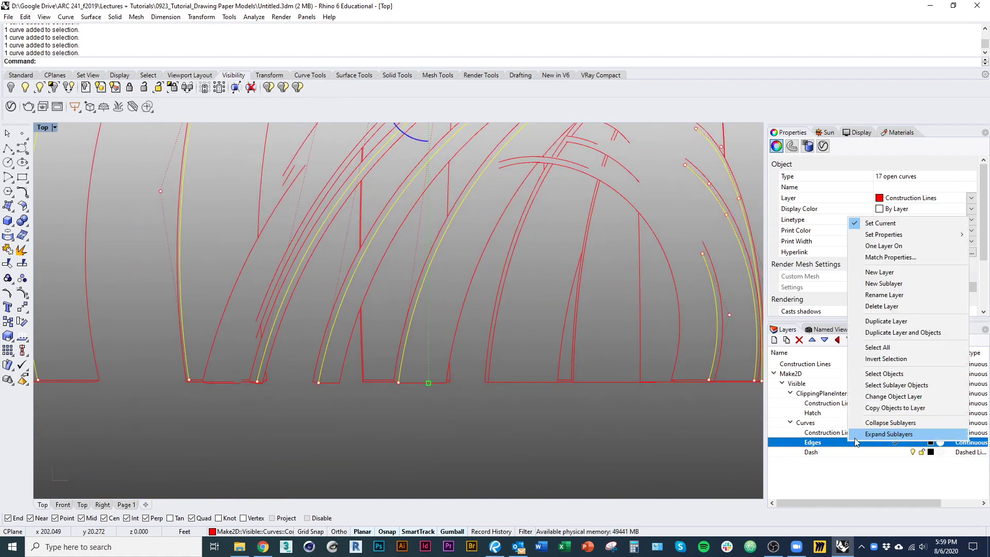
pyautogui.click(882, 396)
# - Set the Edges layer colour to Purple and clear the curve selection
pyautogui.click(929, 451)
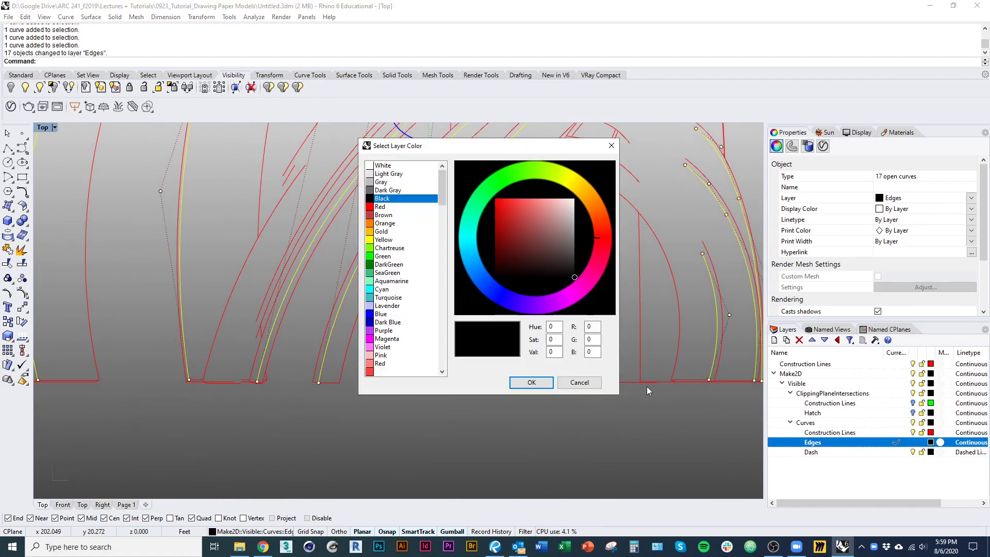
pyautogui.click(388, 331)
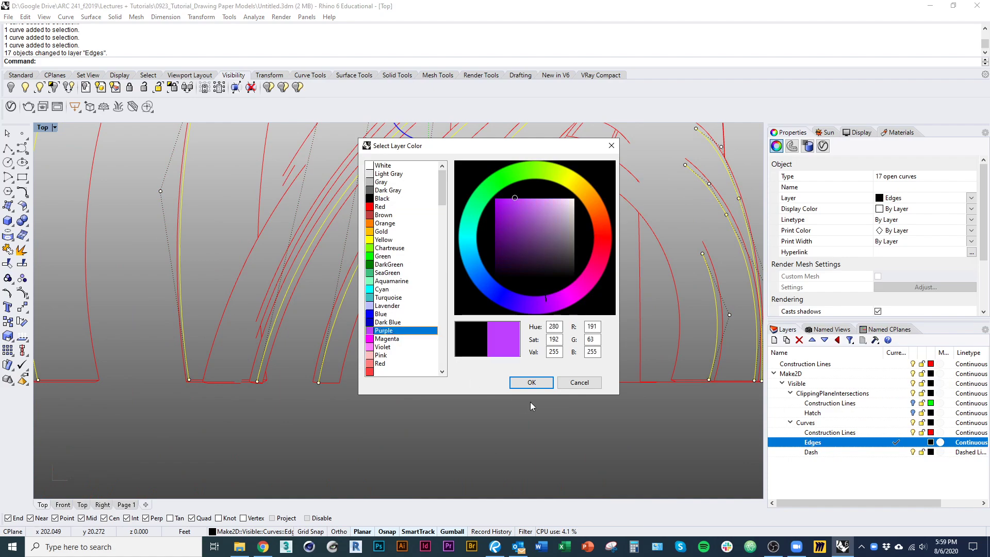
pyautogui.click(531, 382)
pyautogui.click(447, 457)
pyautogui.scroll(-4, 342, 395)
pyautogui.moveTo(342, 392); pyautogui.dragTo(326, 419, button='right')
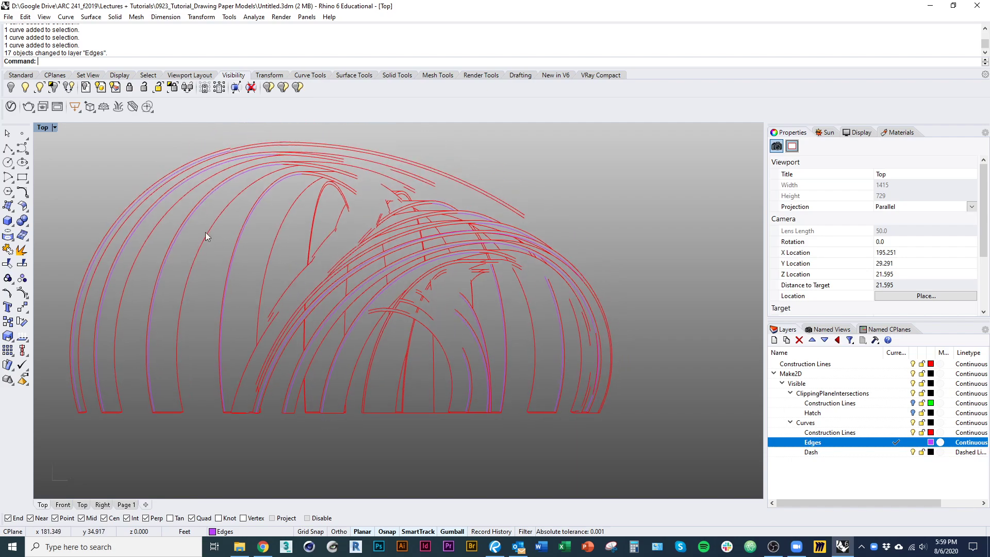
pyautogui.moveTo(531, 361); pyautogui.dragTo(570, 366, button='right')
# - Show and lock the Construction Lines and Hatch layers under ClippingPlaneIntersections
pyautogui.click(912, 413)
pyautogui.click(913, 403)
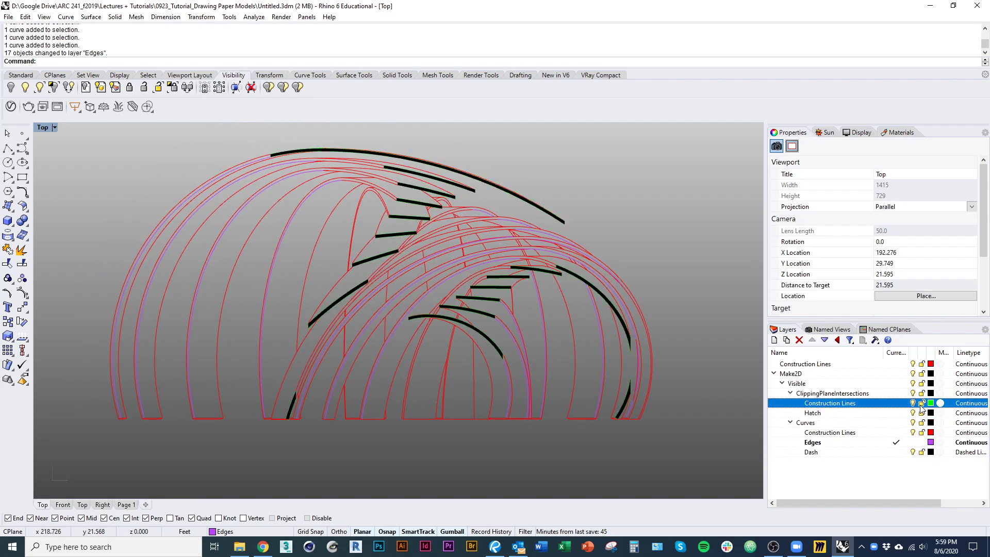
pyautogui.click(921, 404)
pyautogui.click(921, 413)
# - Select the rib edge curves rising on the left behind the hatched cut pieces of the front vault
pyautogui.scroll(6, 479, 346)
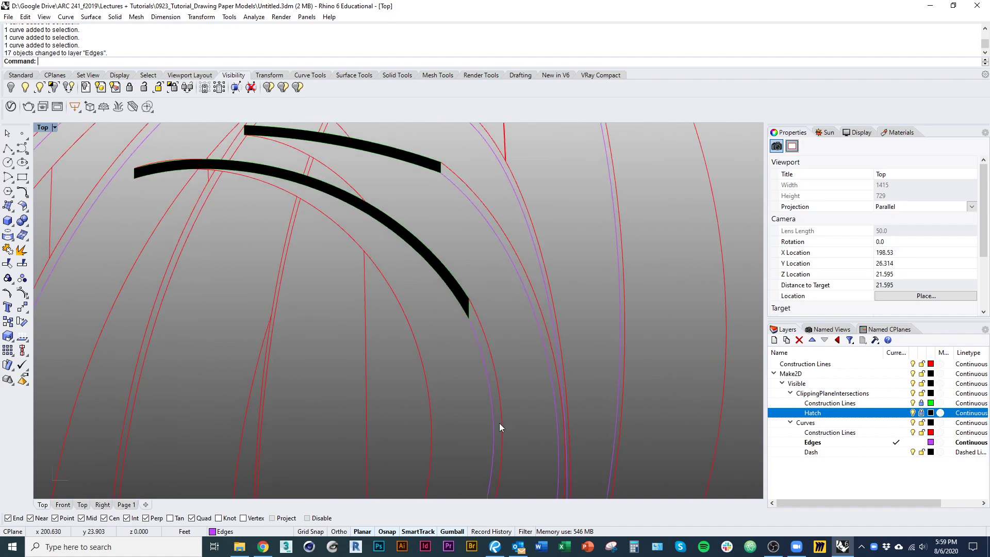
pyautogui.press('Down')
pyautogui.press('Down')
pyautogui.press('Down')
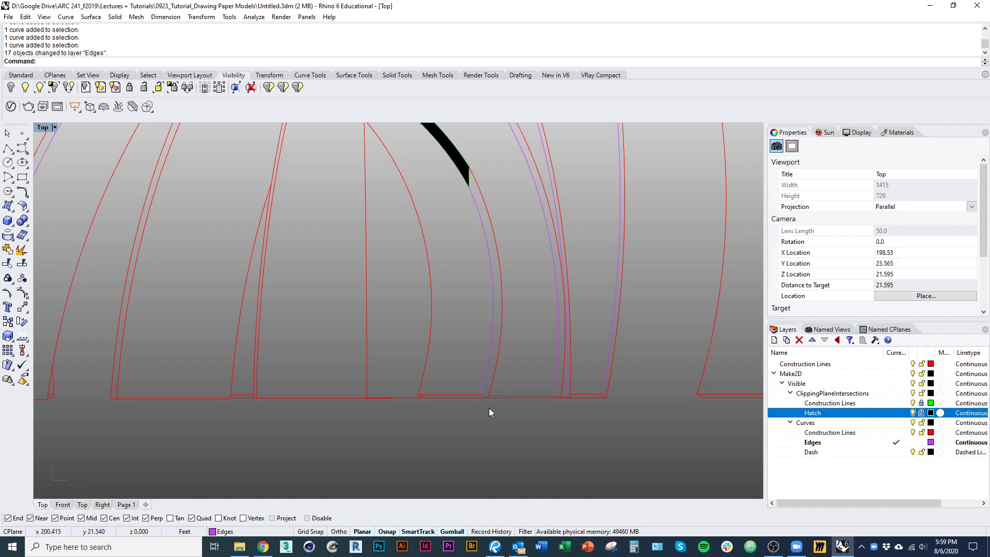
pyautogui.moveTo(364, 339); pyautogui.dragTo(435, 407, button='right')
pyautogui.moveTo(170, 415); pyautogui.dragTo(190, 471, button='right')
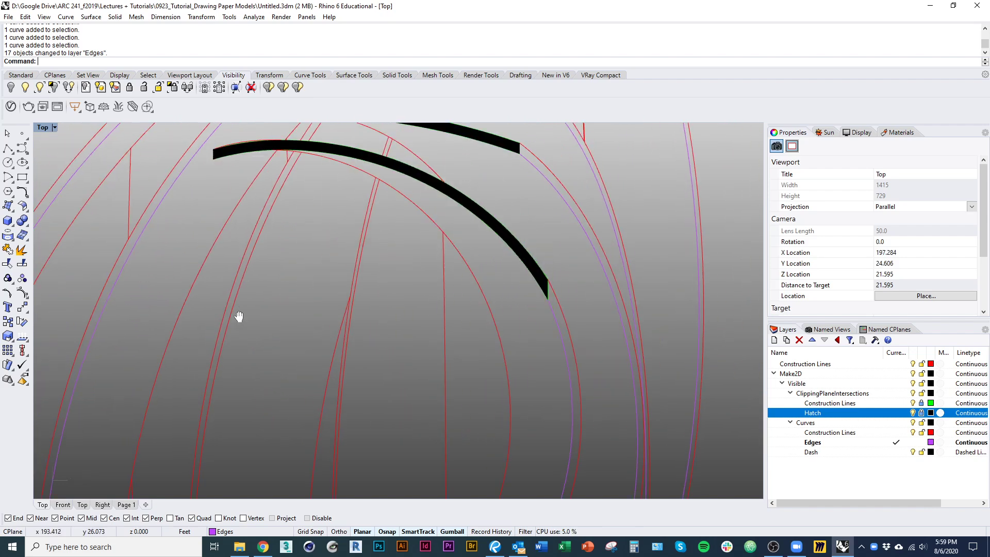
pyautogui.click(238, 304)
pyautogui.moveTo(238, 304); pyautogui.dragTo(262, 288, button='right')
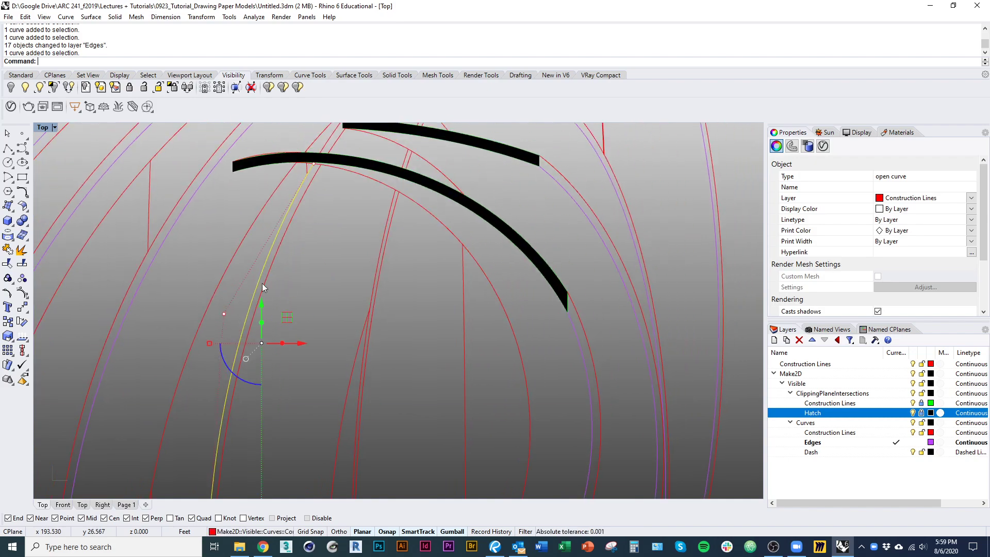
pyautogui.click(281, 242)
pyautogui.moveTo(347, 254); pyautogui.dragTo(314, 377, button='right')
pyautogui.keyDown('shift'); pyautogui.click(306, 265); pyautogui.keyUp('shift')
pyautogui.keyDown('shift'); pyautogui.click(336, 222); pyautogui.keyUp('shift')
pyautogui.moveTo(452, 210)
pyautogui.mouseDown(button='right')
pyautogui.moveTo(425, 295)
pyautogui.moveTo(469, 256)
pyautogui.moveTo(379, 271)
pyautogui.mouseUp(button='right')
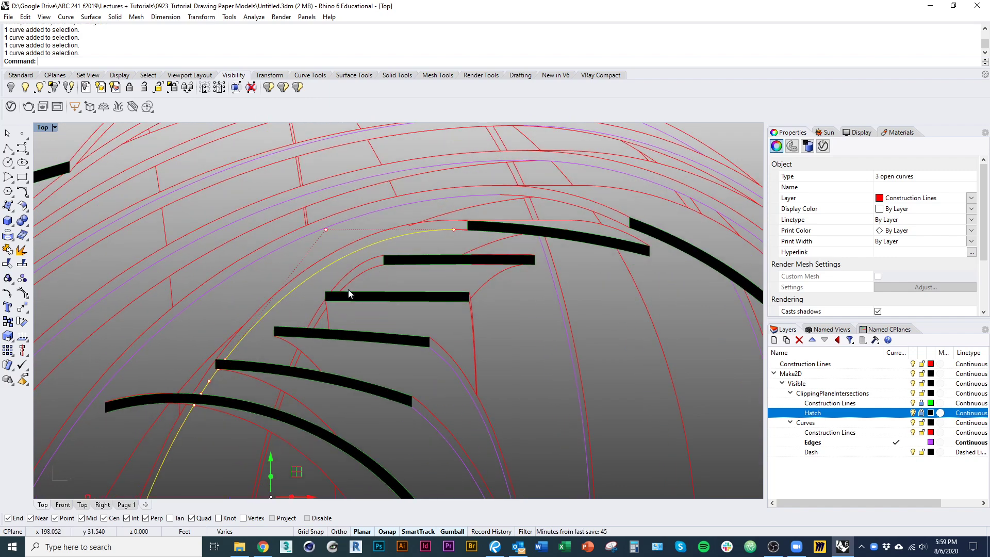
# - Add the short rib edge segments between the hatched cut pieces and the long rib edge below them to the selection
pyautogui.keyDown('shift'); pyautogui.click(286, 403); pyautogui.keyUp('shift')
pyautogui.moveTo(312, 397); pyautogui.dragTo(309, 359, button='right')
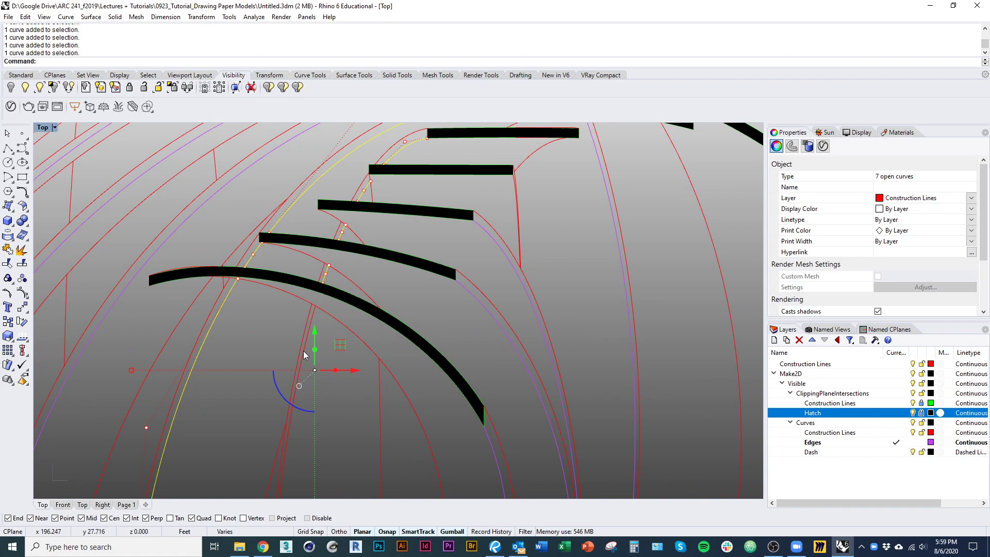
pyautogui.keyDown('shift'); pyautogui.click(303, 352); pyautogui.keyUp('shift')
# - Check the right side of the vault for remaining edges, then move the selected rib curves to the Edges layer and deselect them
pyautogui.moveTo(314, 410); pyautogui.dragTo(325, 121, button='right')
pyautogui.moveTo(459, 312); pyautogui.dragTo(328, 431, button='right')
pyautogui.moveTo(363, 322)
pyautogui.keyDown('ctrl'); pyautogui.mouseDown(button='right')
pyautogui.moveTo(376, 380)
pyautogui.moveTo(413, 403)
pyautogui.mouseUp(button='right'); pyautogui.keyUp('ctrl')
pyautogui.keyDown('ctrl'); pyautogui.moveTo(540, 376); pyautogui.dragTo(520, 435, button='right'); pyautogui.keyUp('ctrl')
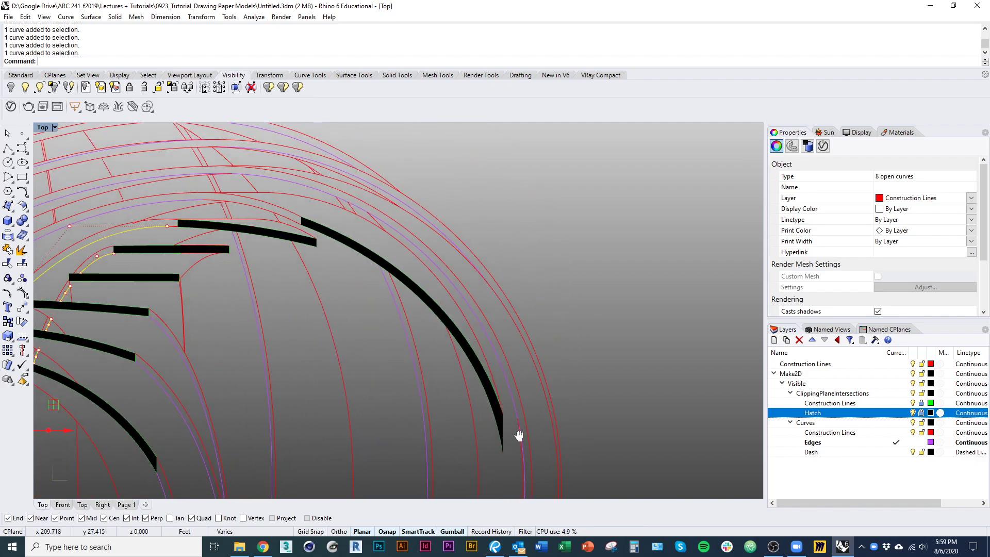
pyautogui.moveTo(391, 305); pyautogui.dragTo(520, 373, button='right')
pyautogui.keyDown('ctrl'); pyautogui.moveTo(398, 312); pyautogui.dragTo(231, 291, button='right'); pyautogui.keyUp('ctrl')
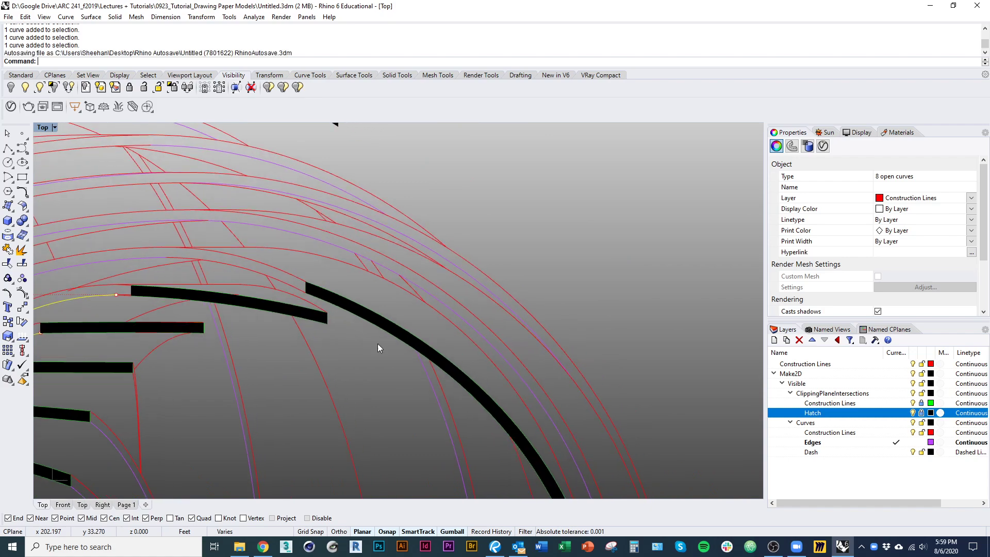
pyautogui.scroll(-10, 377, 344)
pyautogui.moveTo(378, 343); pyautogui.dragTo(327, 238, button='right')
pyautogui.scroll(6, 300, 291)
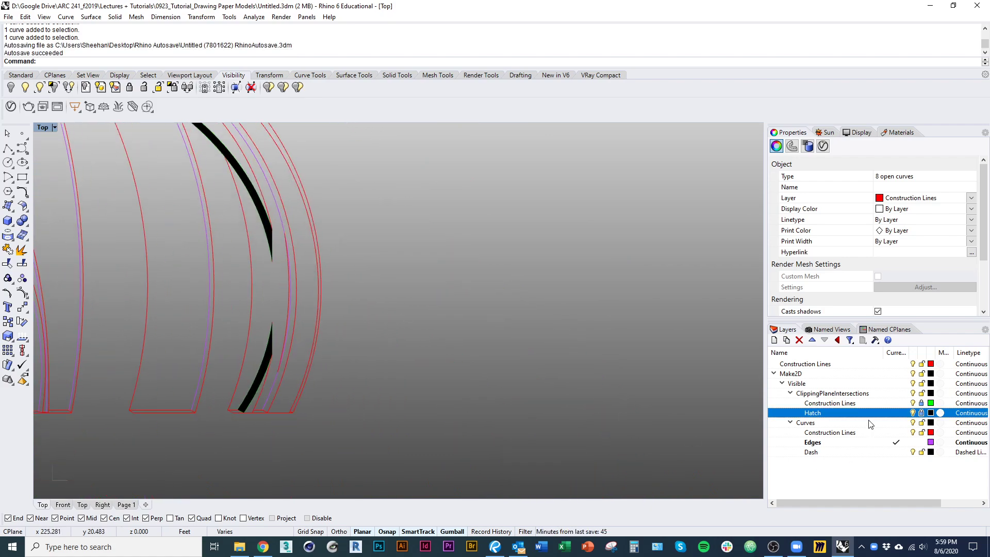
pyautogui.rightClick(872, 445)
pyautogui.click(901, 408)
pyautogui.click(393, 375)
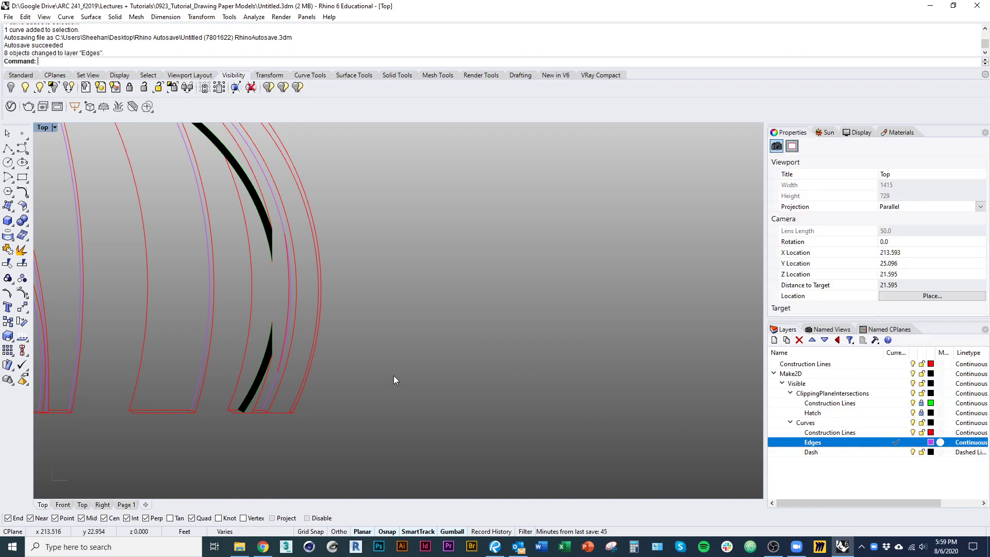
# - Move the misassigned purple curve on the front vault's upper right back to the Construction Lines layer under Curves
pyautogui.scroll(-3, 551, 397)
pyautogui.scroll(8, 457, 287)
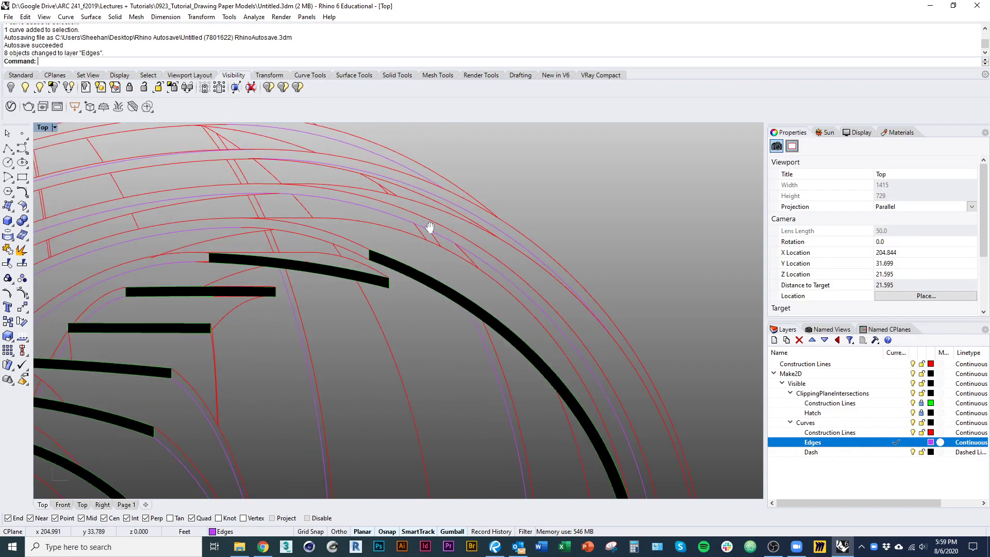
pyautogui.click(397, 233)
pyautogui.rightClick(871, 432)
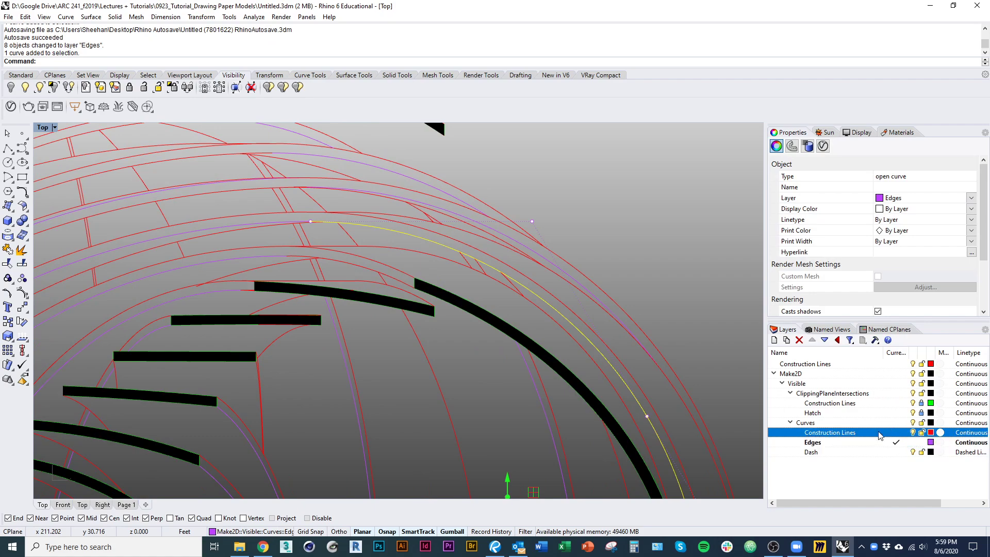
pyautogui.click(913, 386)
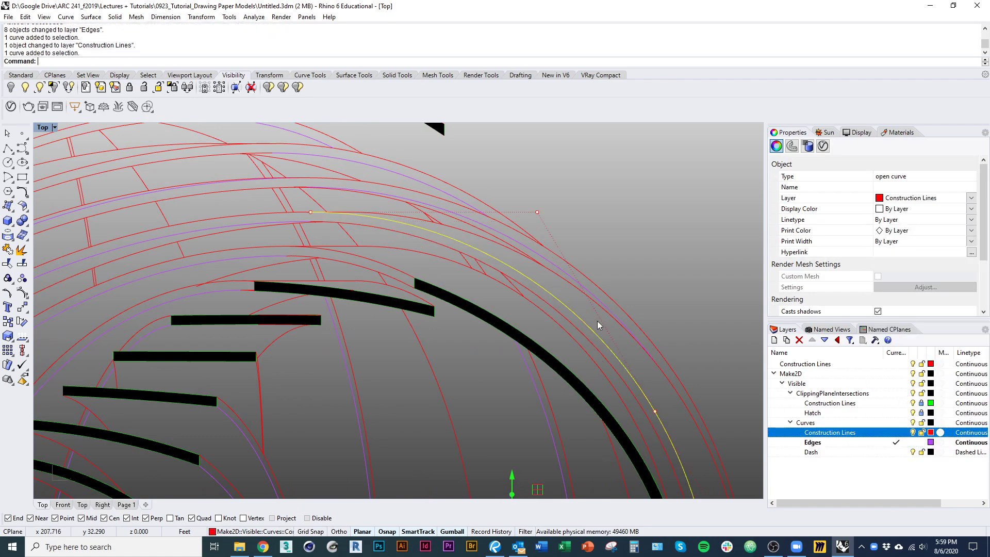
# - Trace the selected curve down to the front vault's right base and move its inner neighbouring curve to the Edges layer
pyautogui.moveTo(595, 306); pyautogui.dragTo(320, 170, button='right')
pyautogui.moveTo(460, 319); pyautogui.dragTo(470, 209, button='right')
pyautogui.scroll(-5, 469, 208)
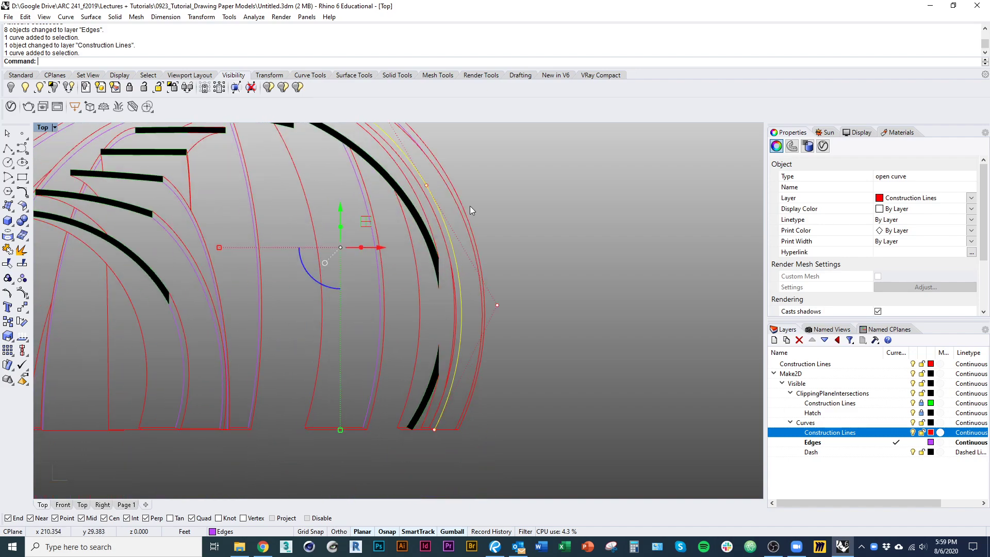
pyautogui.scroll(4, 448, 422)
pyautogui.scroll(2, 448, 422)
pyautogui.scroll(-1, 463, 419)
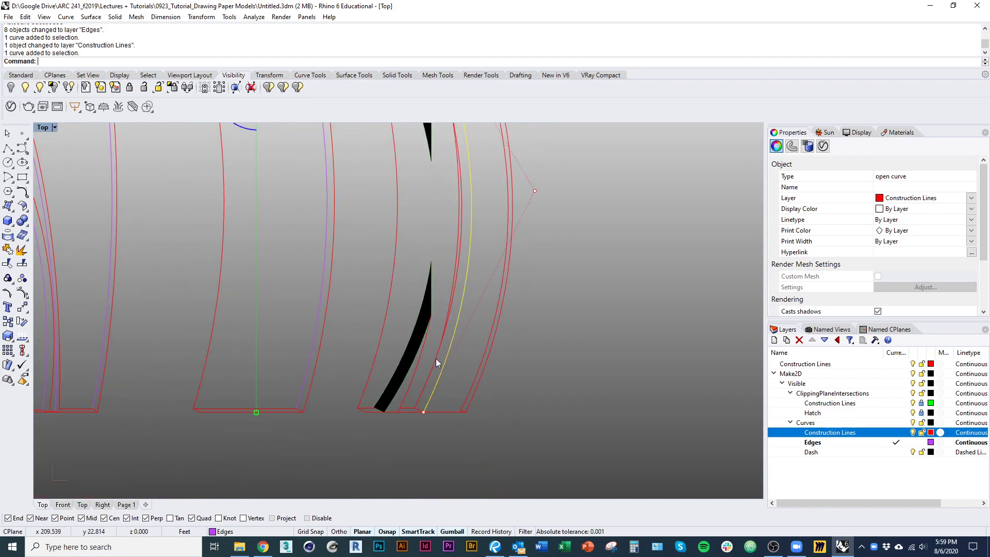
pyautogui.click(429, 386)
pyautogui.scroll(-6, 428, 385)
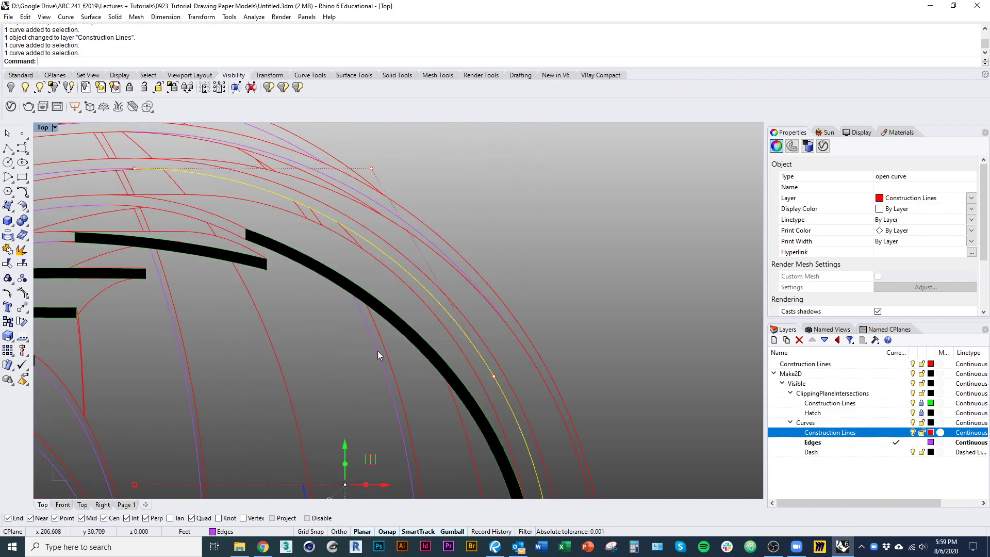
pyautogui.moveTo(378, 355); pyautogui.dragTo(693, 447, button='right')
pyautogui.rightClick(813, 442)
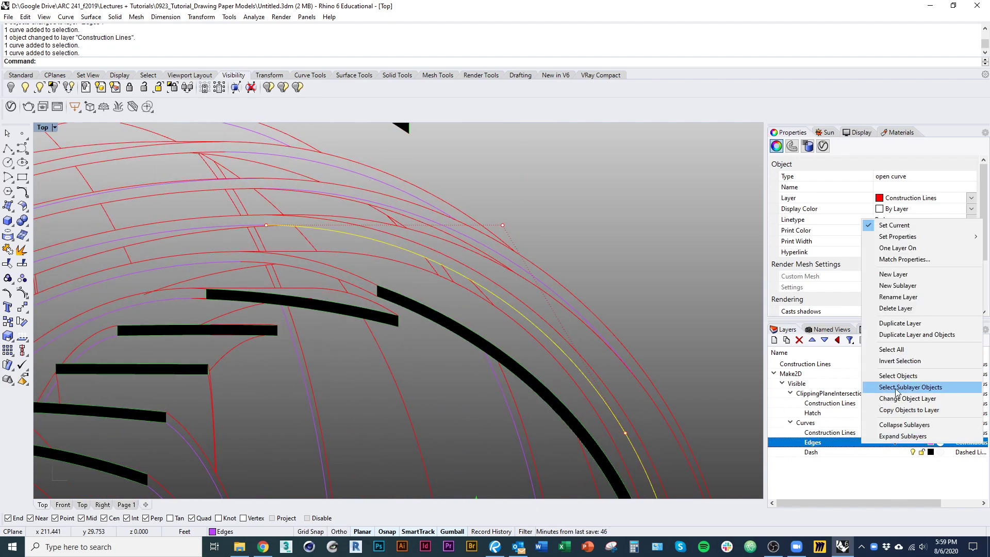
pyautogui.click(908, 396)
# - Select the outer rib edge curve on the front vault's right and the rib edge segments beside the lower-left hatched cut pieces
pyautogui.click(639, 364)
pyautogui.moveTo(365, 345)
pyautogui.mouseDown(button='right')
pyautogui.moveTo(488, 356)
pyautogui.moveTo(309, 232)
pyautogui.moveTo(244, 155)
pyautogui.mouseUp(button='right')
pyautogui.scroll(-4, 411, 348)
pyautogui.moveTo(516, 363); pyautogui.dragTo(490, 309, button='right')
pyautogui.scroll(3, 465, 403)
pyautogui.moveTo(456, 417); pyautogui.dragTo(493, 421, button='right')
pyautogui.scroll(-6, 493, 420)
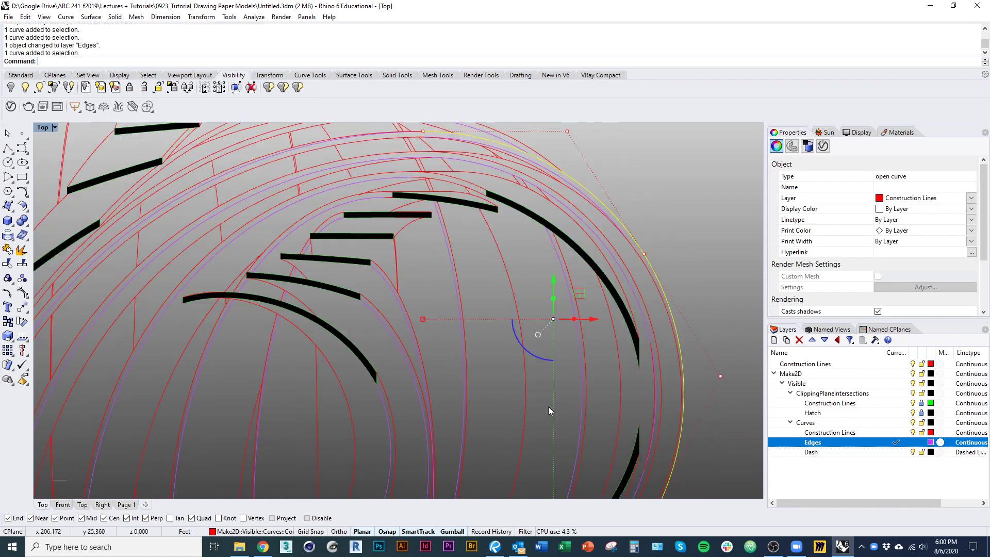
pyautogui.scroll(3, 549, 410)
pyautogui.scroll(4, 312, 410)
pyautogui.moveTo(312, 410); pyautogui.dragTo(338, 429, button='right')
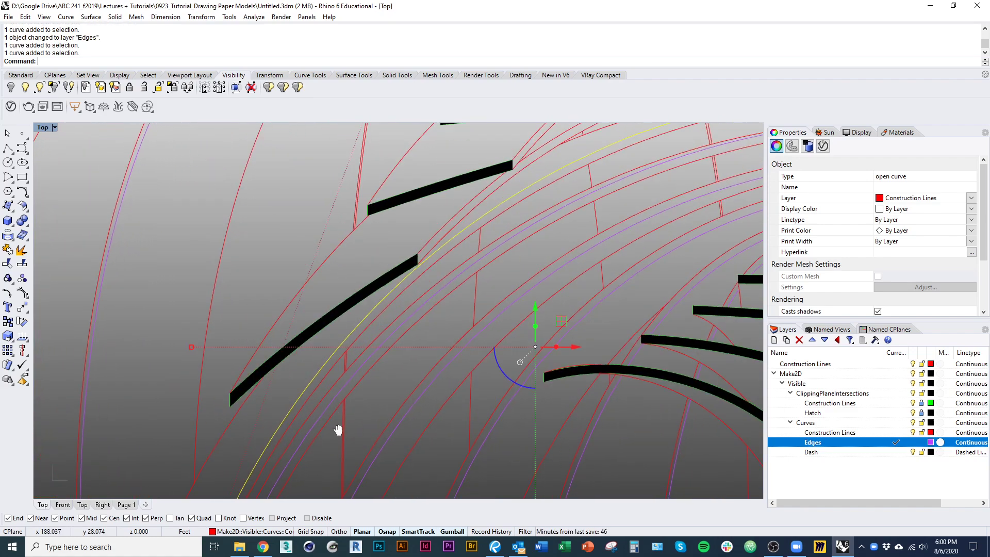
pyautogui.scroll(-1, 392, 271)
pyautogui.moveTo(393, 270); pyautogui.dragTo(374, 325, button='right')
pyautogui.keyDown('shift'); pyautogui.click(406, 295); pyautogui.keyUp('shift')
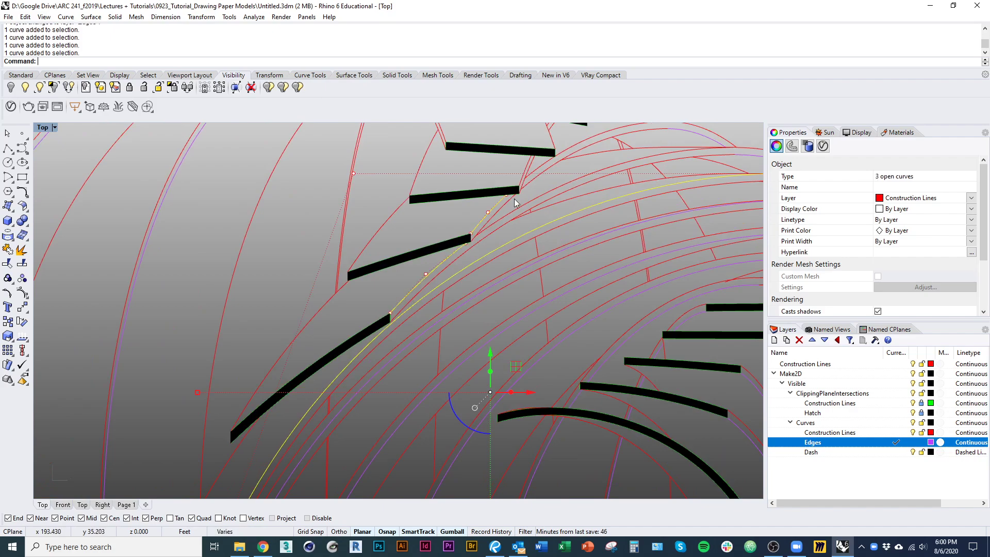
# - Add the short edge segments between the upper hatched pieces and the small arch curves behind them, then move the selection to the Edges layer
pyautogui.moveTo(514, 202); pyautogui.dragTo(498, 269, button='right')
pyautogui.scroll(4, 497, 263)
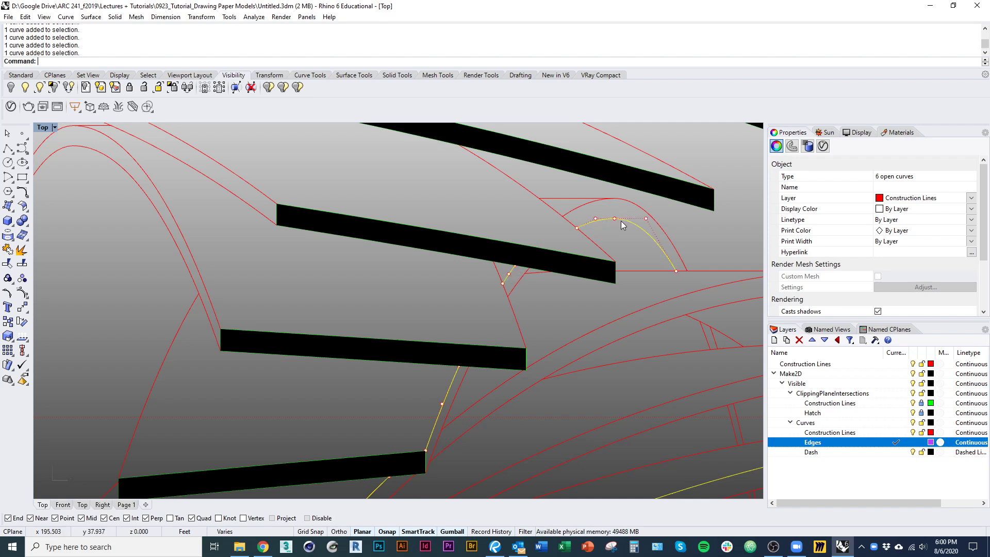
pyautogui.moveTo(656, 249); pyautogui.dragTo(623, 221, button='right')
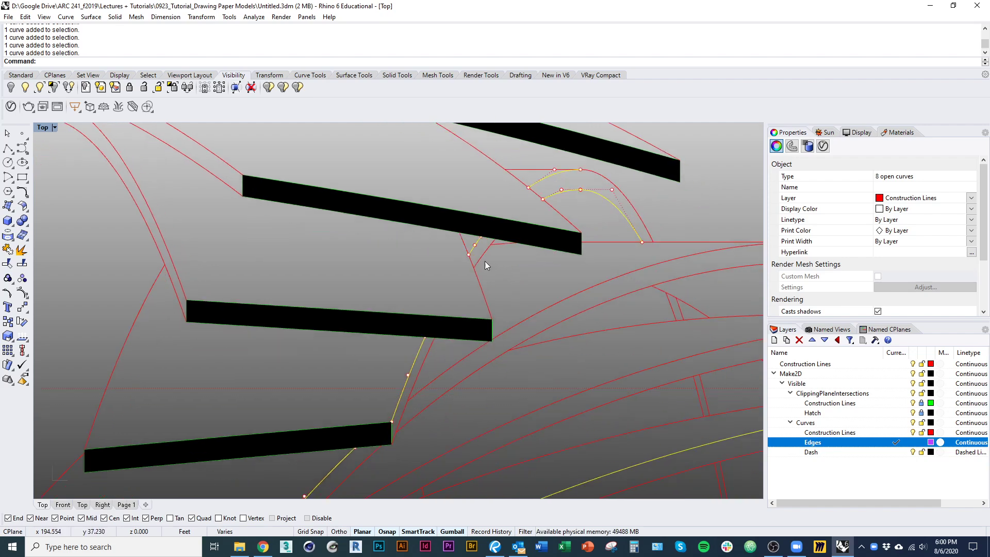
pyautogui.rightClick(843, 447)
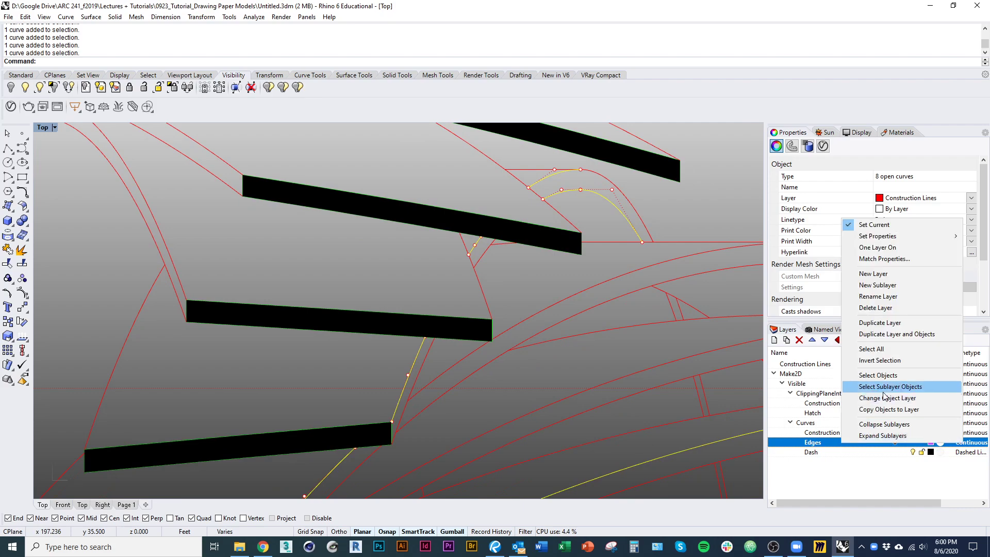
pyautogui.click(821, 457)
pyautogui.scroll(-3, 676, 296)
pyautogui.click(675, 296)
# - Select the two outer edge curves of the narrow pointed arch on the rear vault, leaving its inner curve out of the selection
pyautogui.moveTo(590, 335); pyautogui.dragTo(704, 335, button='right')
pyautogui.scroll(-2, 660, 330)
pyautogui.moveTo(474, 281); pyautogui.dragTo(464, 265, button='right')
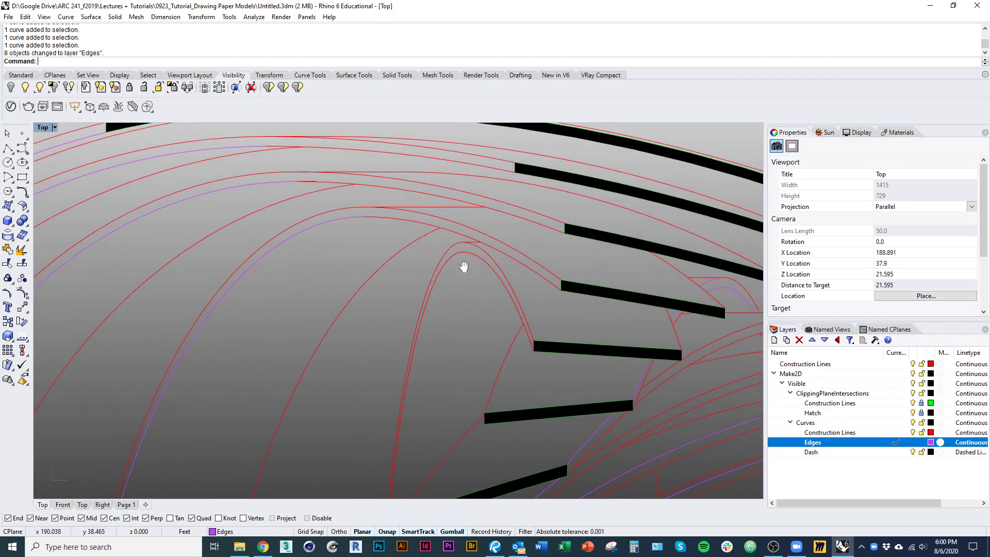
pyautogui.click(444, 267)
pyautogui.keyDown('shift'); pyautogui.click(477, 254); pyautogui.keyUp('shift')
pyautogui.moveTo(483, 323); pyautogui.dragTo(512, 360, button='right')
pyautogui.keyDown('ctrl'); pyautogui.click(506, 291); pyautogui.keyUp('ctrl')
pyautogui.keyDown('shift'); pyautogui.click(526, 300); pyautogui.keyUp('shift')
pyautogui.moveTo(444, 304); pyautogui.dragTo(474, 313, button='right')
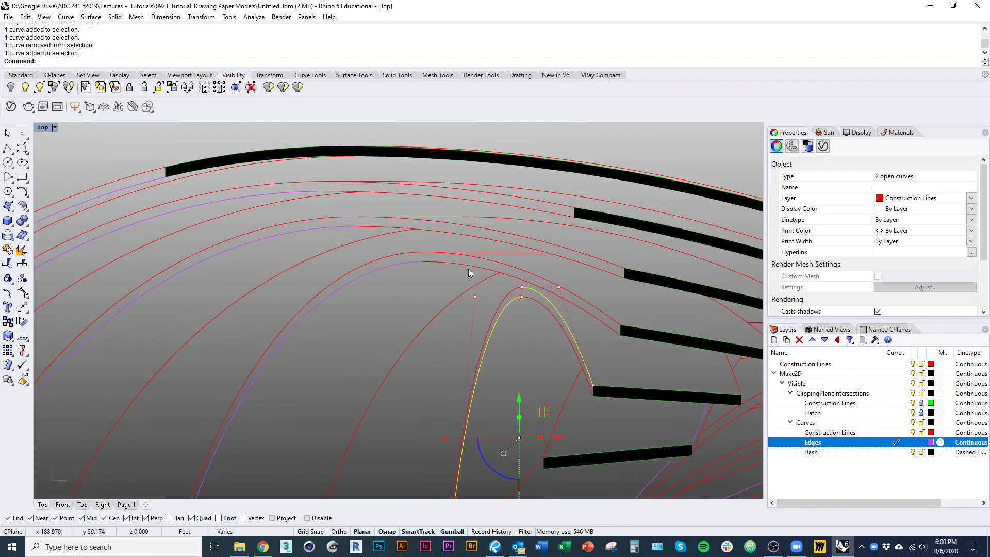
# - Add the three rib edge curves above the narrow arch that run to the hatched pieces and move the selection to the Edges layer
pyautogui.keyDown('shift'); pyautogui.click(490, 265); pyautogui.keyUp('shift')
pyautogui.keyDown('shift'); pyautogui.click(549, 242); pyautogui.keyUp('shift')
pyautogui.keyDown('shift'); pyautogui.click(556, 205); pyautogui.keyUp('shift')
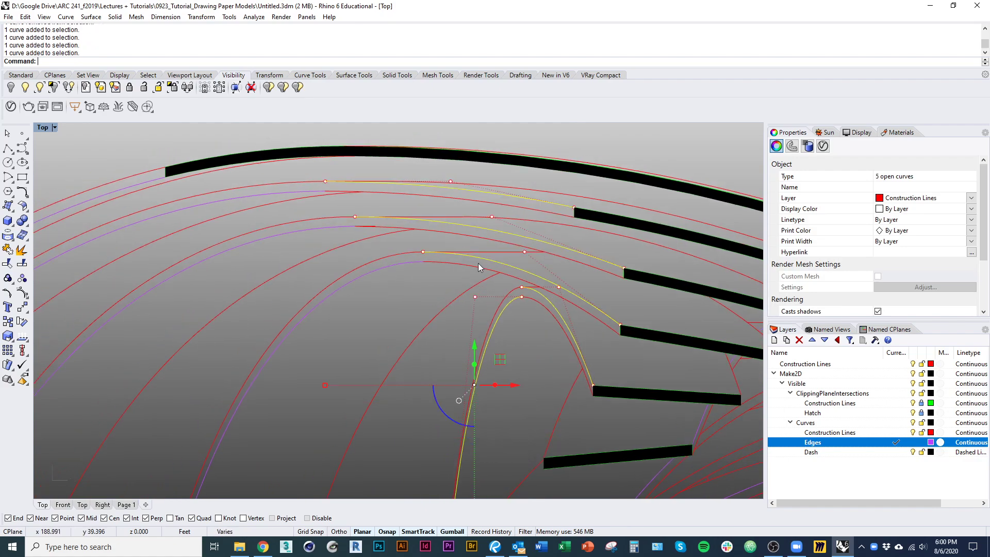
pyautogui.moveTo(478, 263); pyautogui.dragTo(318, 184, button='right')
pyautogui.rightClick(868, 447)
pyautogui.click(882, 381)
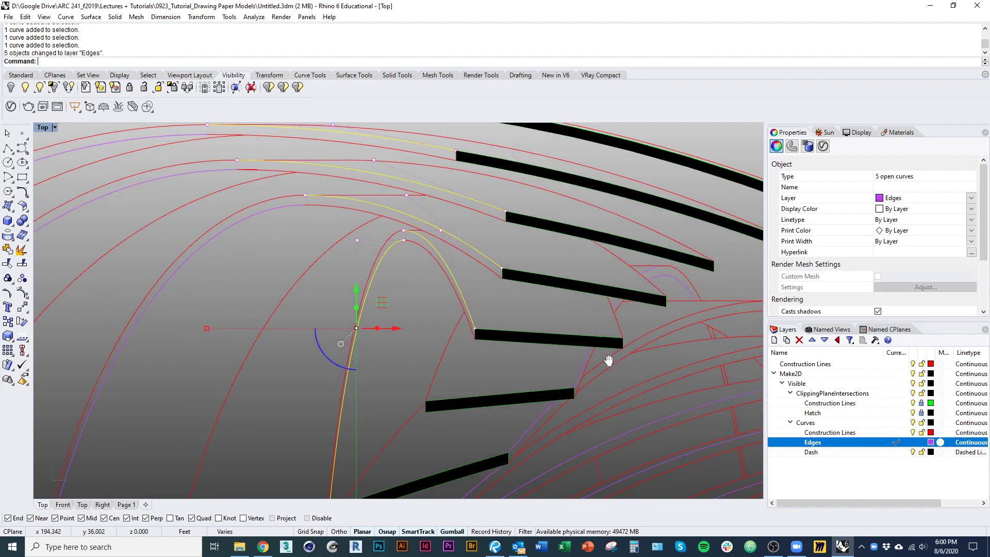
# - Select the two rib edge curves rising from the rear vault's hatched pieces to the crown of the front vault
pyautogui.moveTo(608, 353); pyautogui.dragTo(580, 419, button='right')
pyautogui.moveTo(458, 335); pyautogui.dragTo(464, 245, button='right')
pyautogui.scroll(3, 470, 305)
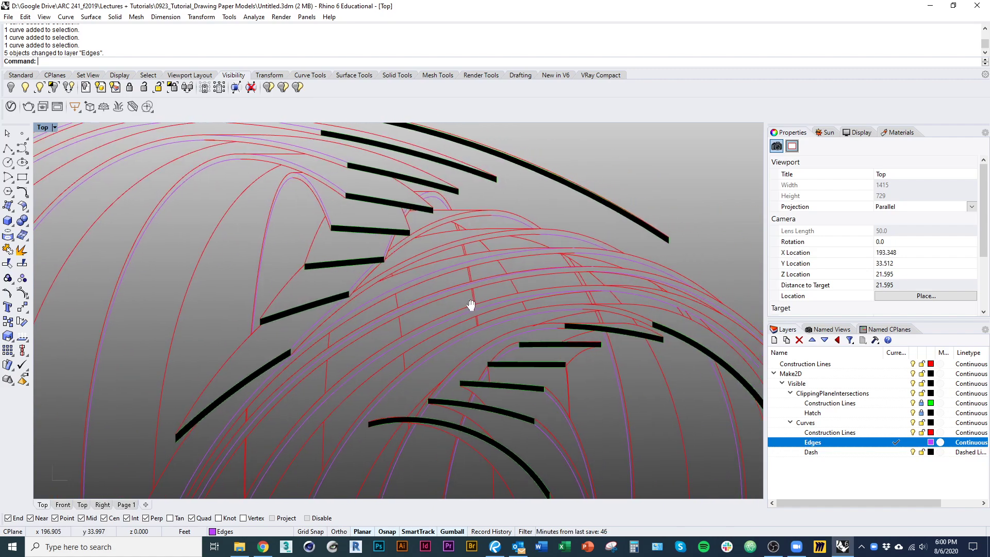
pyautogui.click(410, 211)
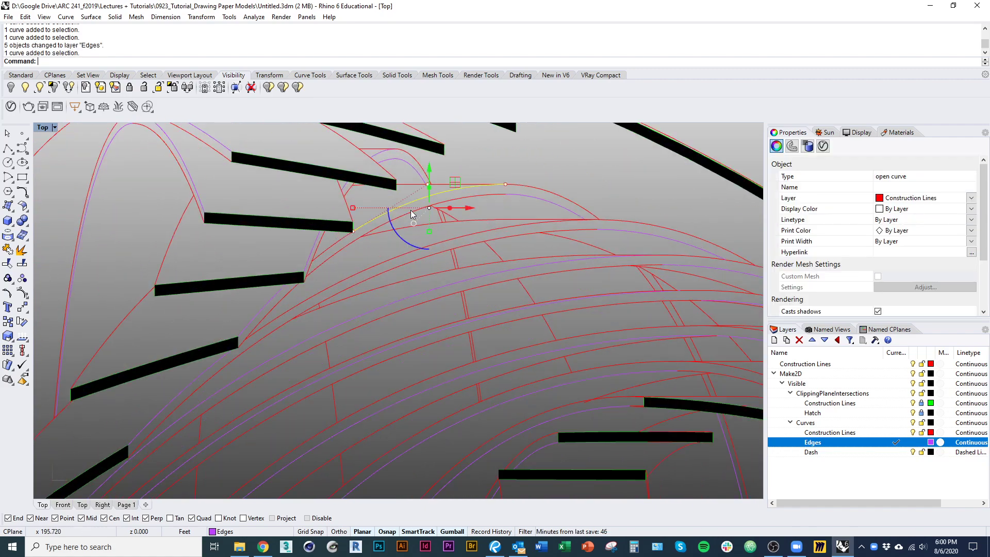
pyautogui.keyDown('shift'); pyautogui.click(475, 236); pyautogui.keyUp('shift')
pyautogui.moveTo(609, 311); pyautogui.dragTo(443, 244, button='right')
pyautogui.scroll(-3, 445, 243)
pyautogui.moveTo(498, 279); pyautogui.dragTo(482, 243, button='right')
pyautogui.scroll(-2, 482, 244)
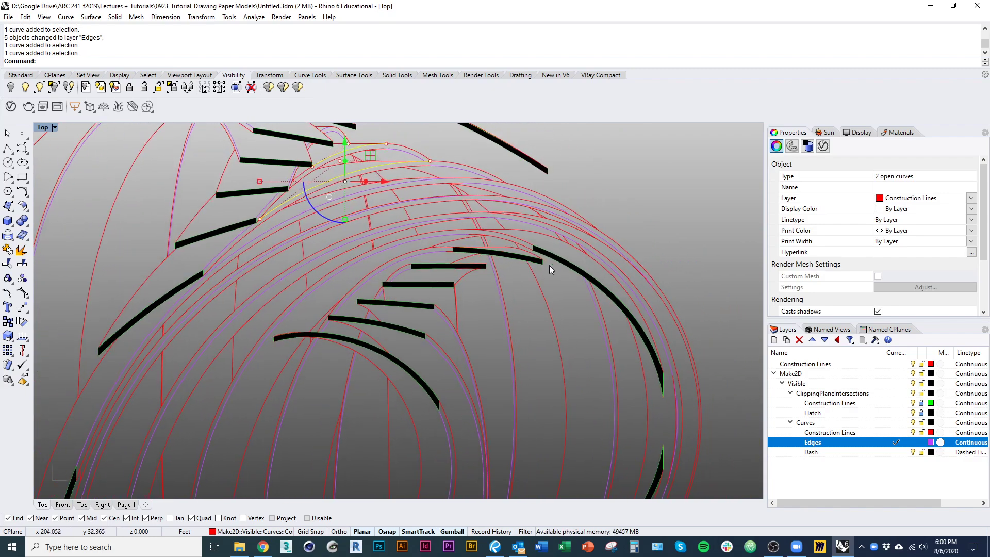
# - Add the short edge curve meeting the front vault's long right hatched piece and move the selected curves to the Edges layer
pyautogui.moveTo(562, 268); pyautogui.dragTo(544, 240, button='right')
pyautogui.keyDown('shift'); pyautogui.click(506, 237); pyautogui.keyUp('shift')
pyautogui.scroll(2, 543, 239)
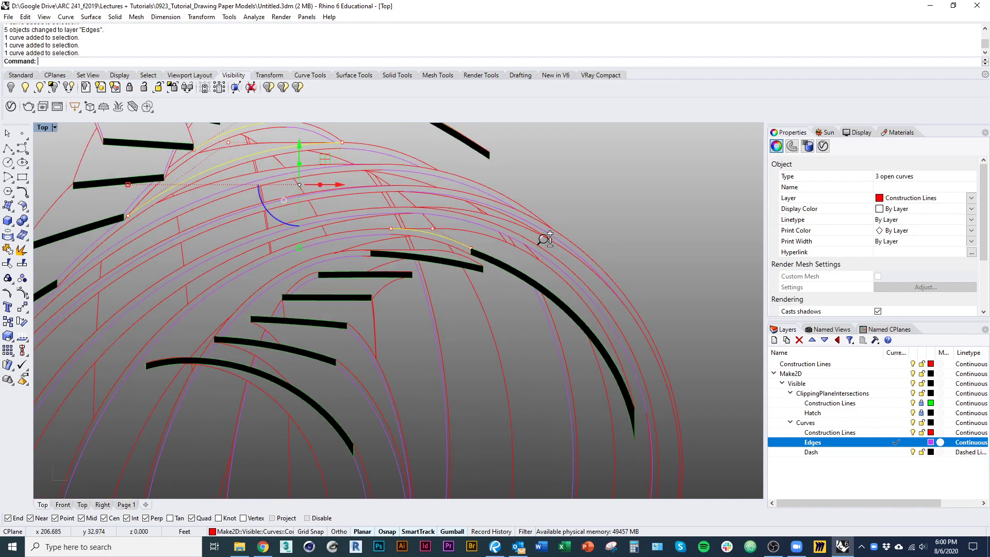
pyautogui.scroll(1, 543, 240)
pyautogui.moveTo(607, 293); pyautogui.dragTo(519, 181, button='right')
pyautogui.moveTo(567, 269); pyautogui.dragTo(617, 356, button='right')
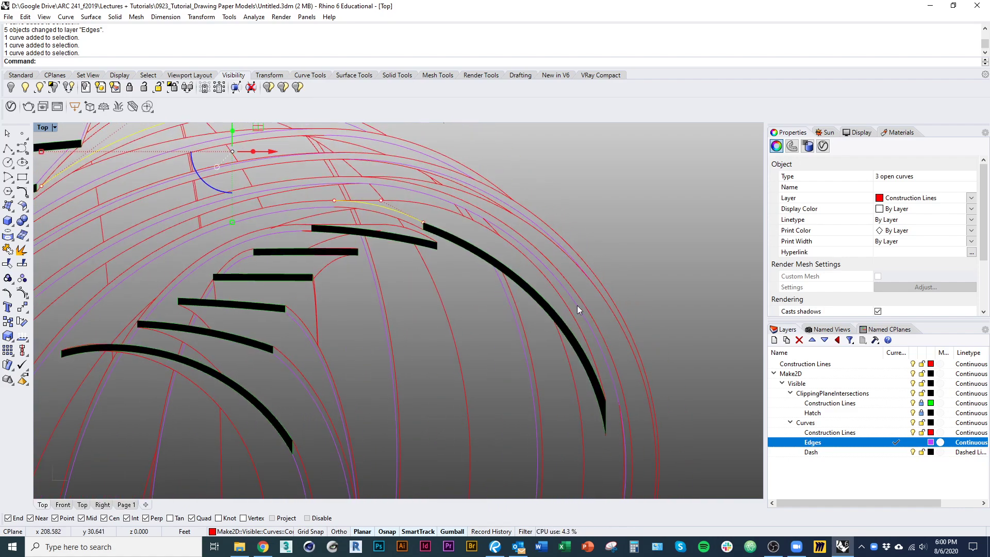
pyautogui.moveTo(577, 305); pyautogui.dragTo(559, 277, button='right')
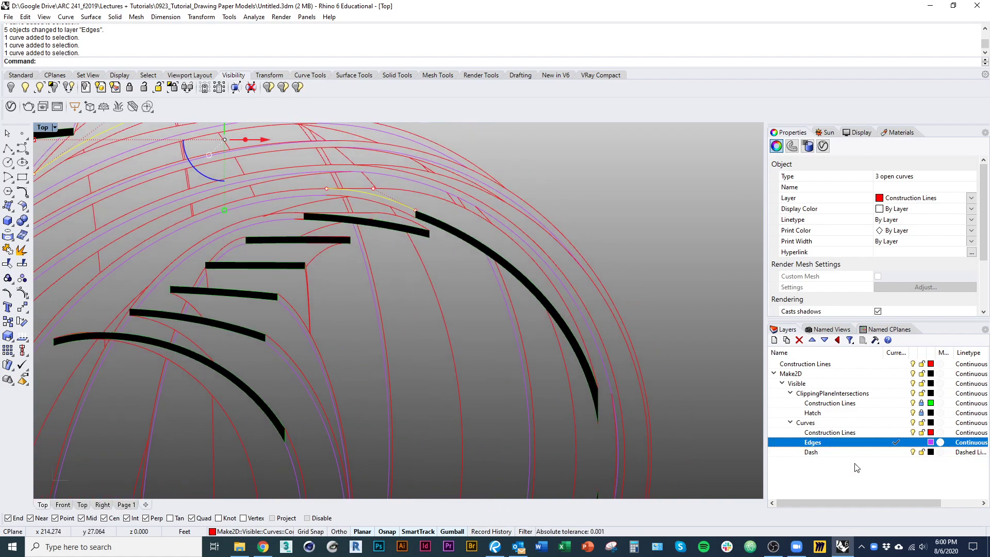
pyautogui.rightClick(851, 445)
pyautogui.click(845, 400)
# - Return the inner curve beside the front vault's right hatched piece to Construction Lines and move its outer neighbour to the Edges layer
pyautogui.click(527, 245)
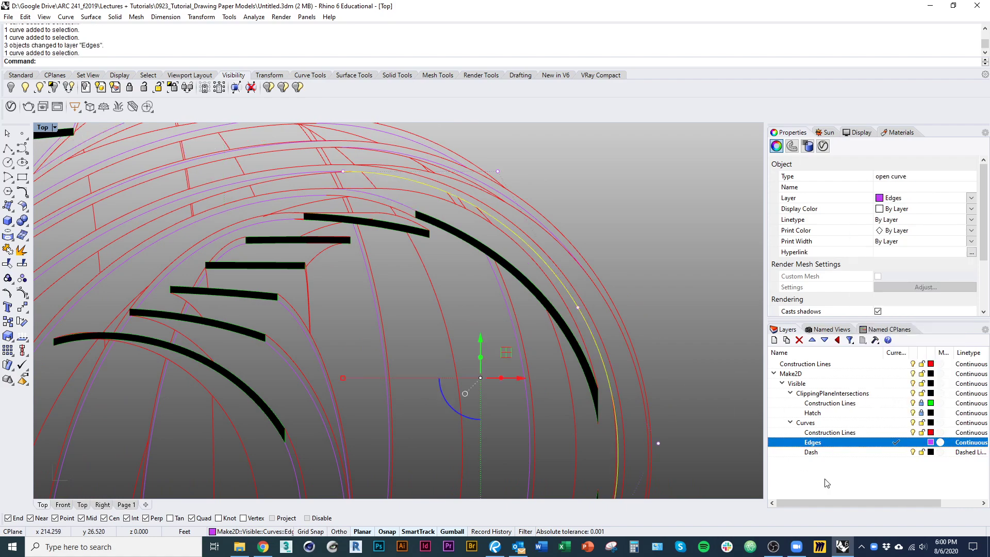
pyautogui.rightClick(859, 432)
pyautogui.click(856, 387)
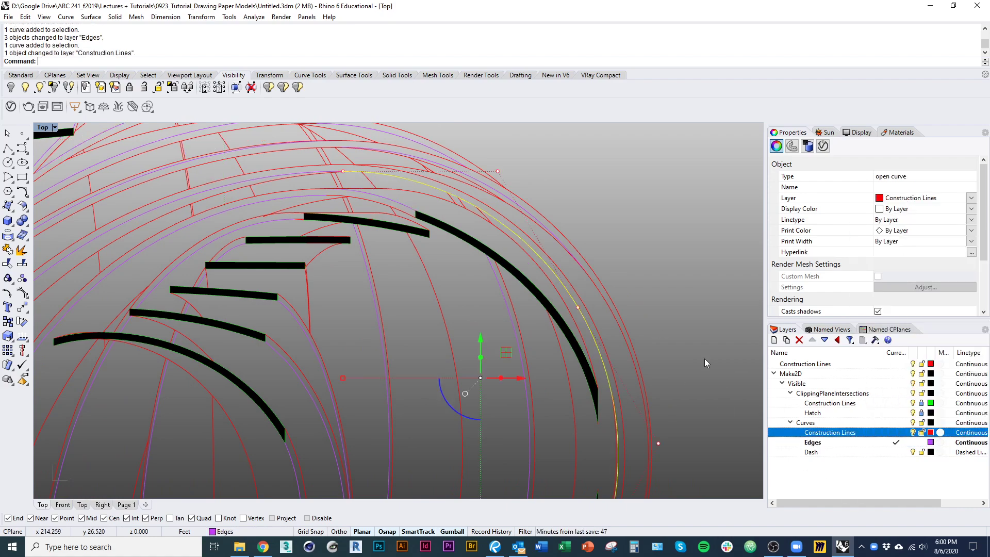
pyautogui.click(580, 301)
pyautogui.rightClick(848, 445)
pyautogui.click(876, 397)
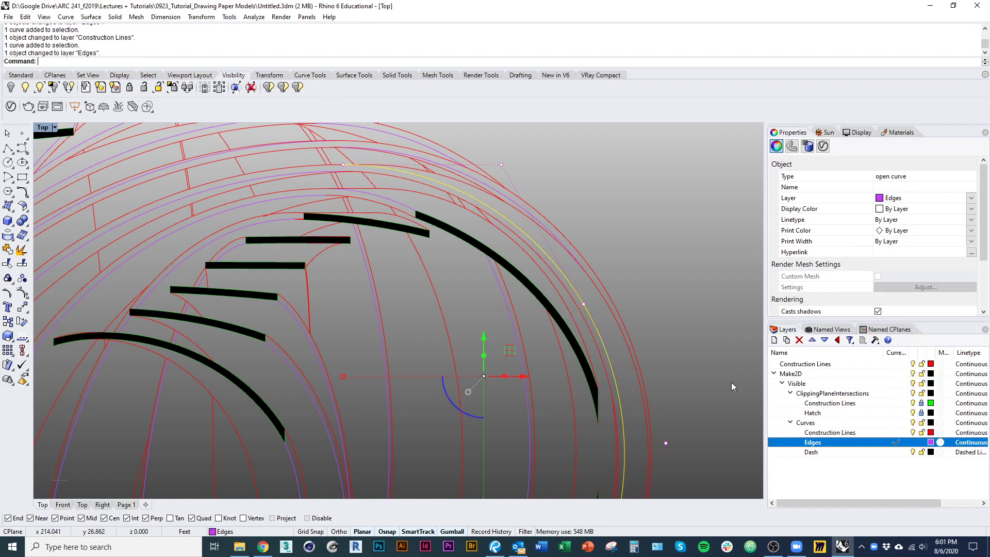
pyautogui.press('Escape')
# - Examine the front vault's crown, right side and rib bases for edge curves that are still on the wrong layer
pyautogui.scroll(-3, 625, 316)
pyautogui.moveTo(626, 316); pyautogui.dragTo(625, 365, button='right')
pyautogui.scroll(5, 626, 365)
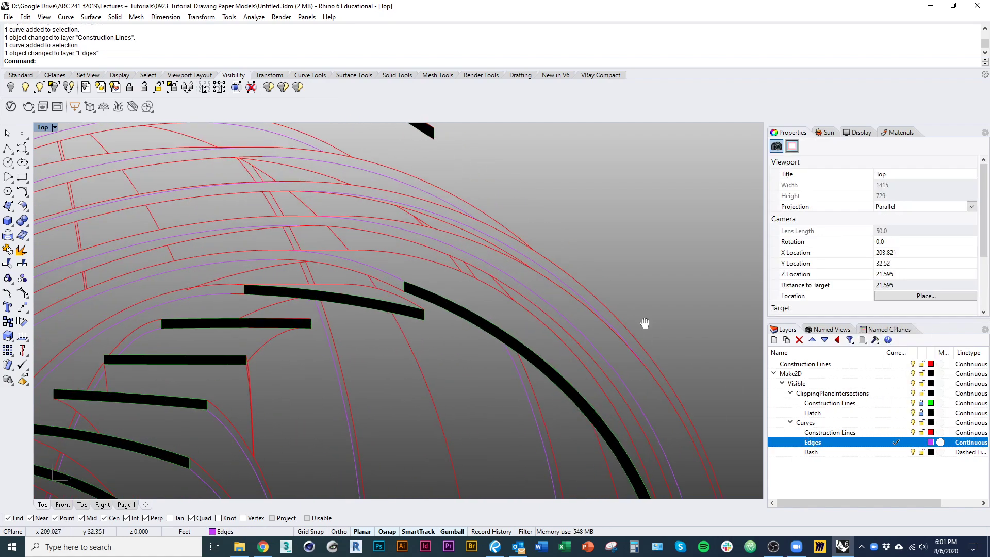
pyautogui.scroll(-3, 556, 243)
pyautogui.scroll(8, 531, 335)
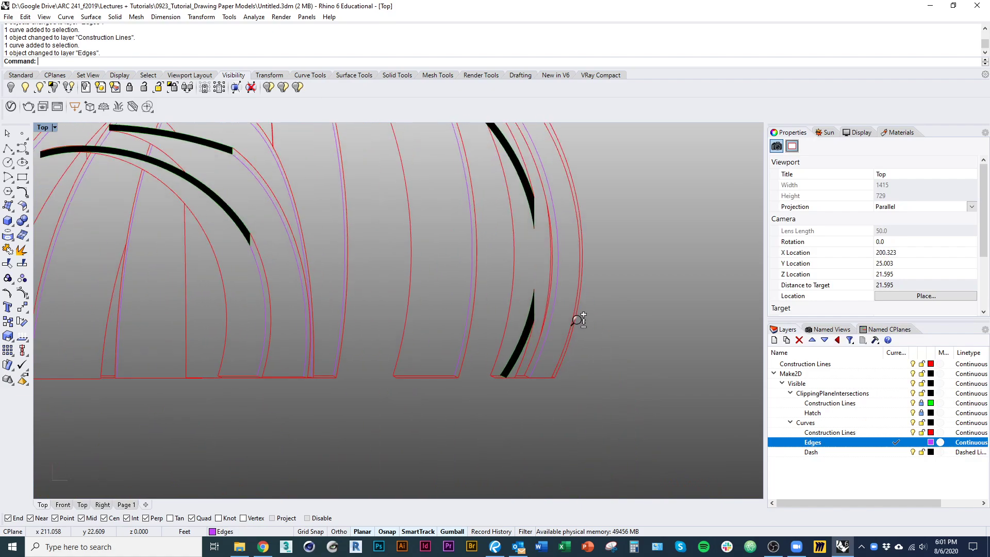
pyautogui.scroll(-6, 527, 344)
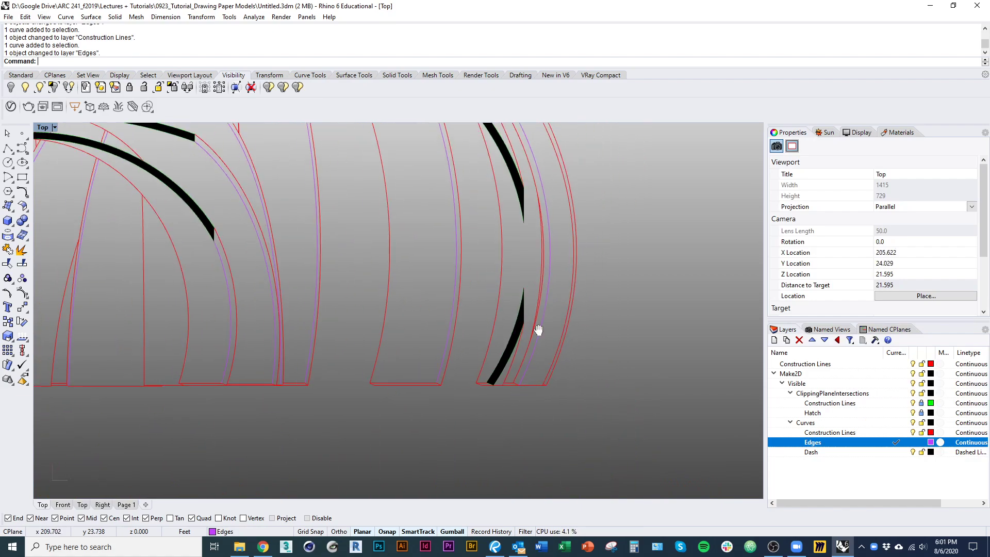
pyautogui.scroll(-5, 352, 233)
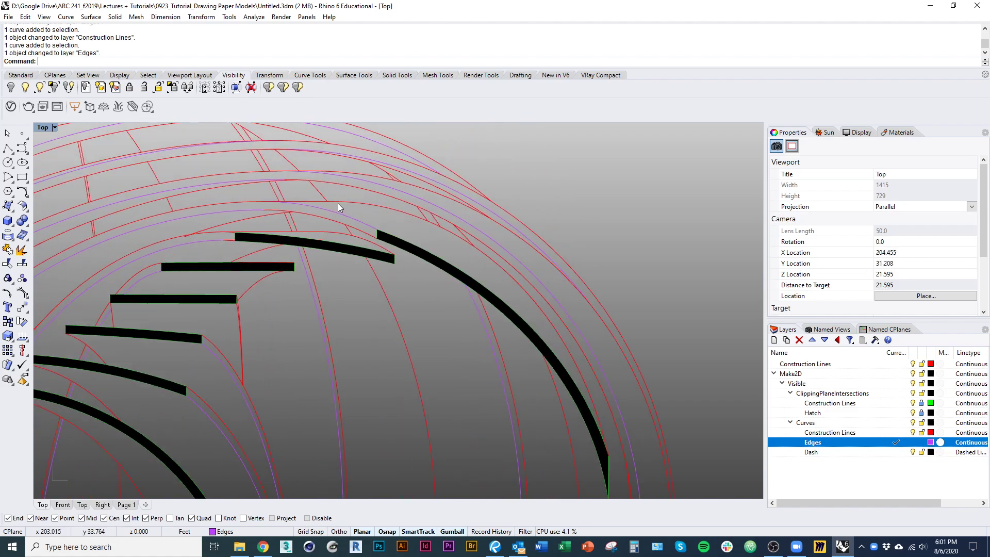
pyautogui.scroll(4, 258, 402)
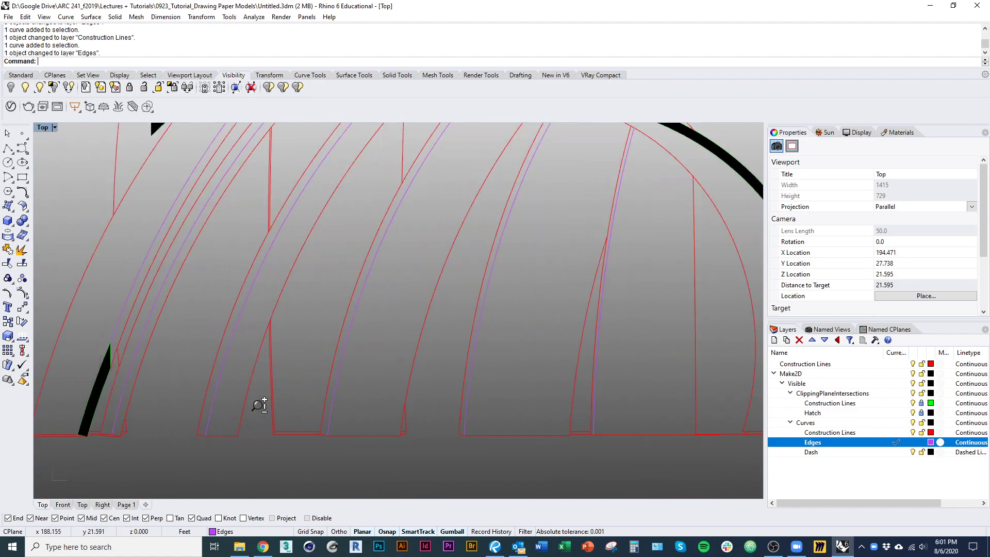
pyautogui.scroll(-3, 366, 307)
pyautogui.moveTo(319, 381); pyautogui.dragTo(397, 246, button='right')
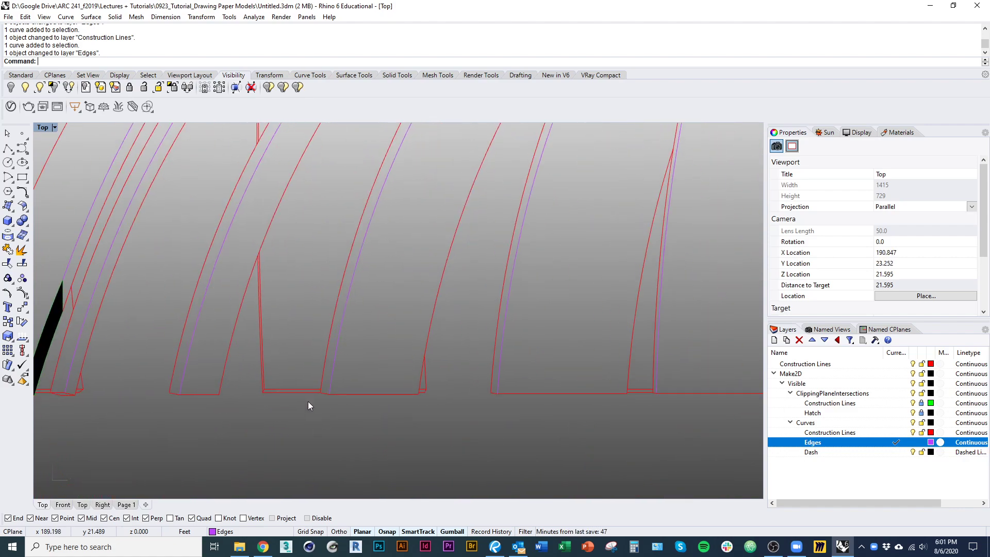
pyautogui.scroll(-4, 308, 401)
pyautogui.keyDown('ctrl'); pyautogui.moveTo(277, 424); pyautogui.dragTo(276, 431, button='right'); pyautogui.keyUp('ctrl')
pyautogui.moveTo(312, 400); pyautogui.dragTo(309, 414, button='right')
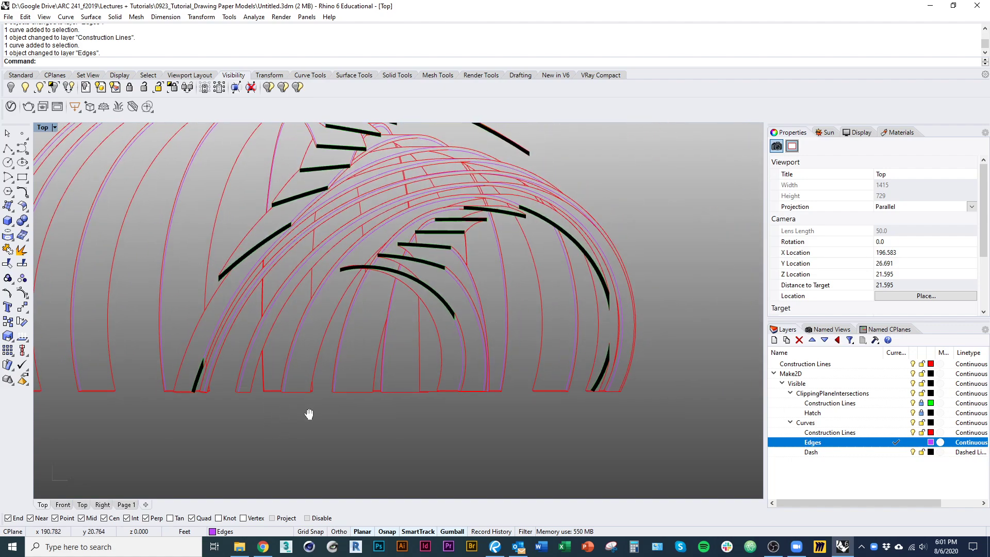
pyautogui.scroll(4, 535, 186)
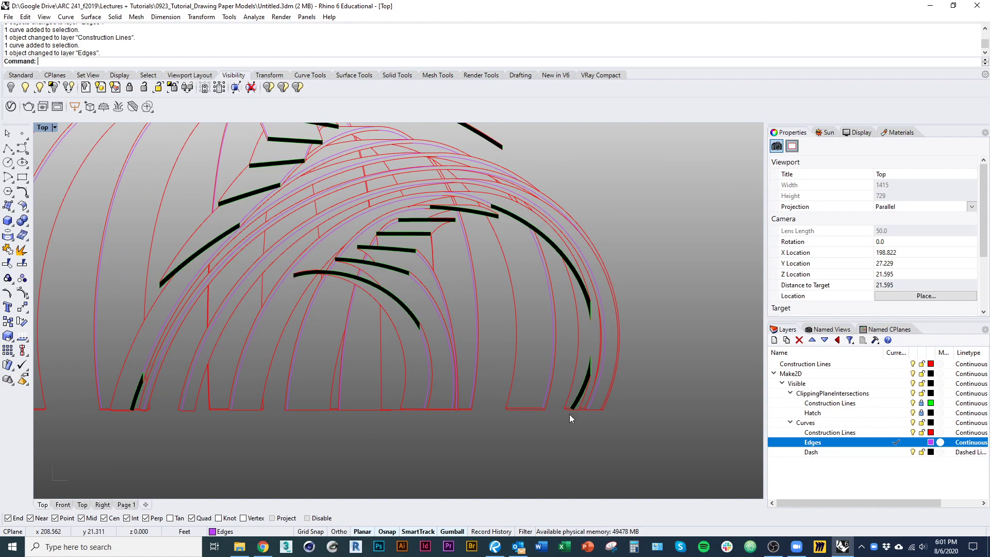
pyautogui.scroll(5, 569, 413)
pyautogui.scroll(-8, 651, 431)
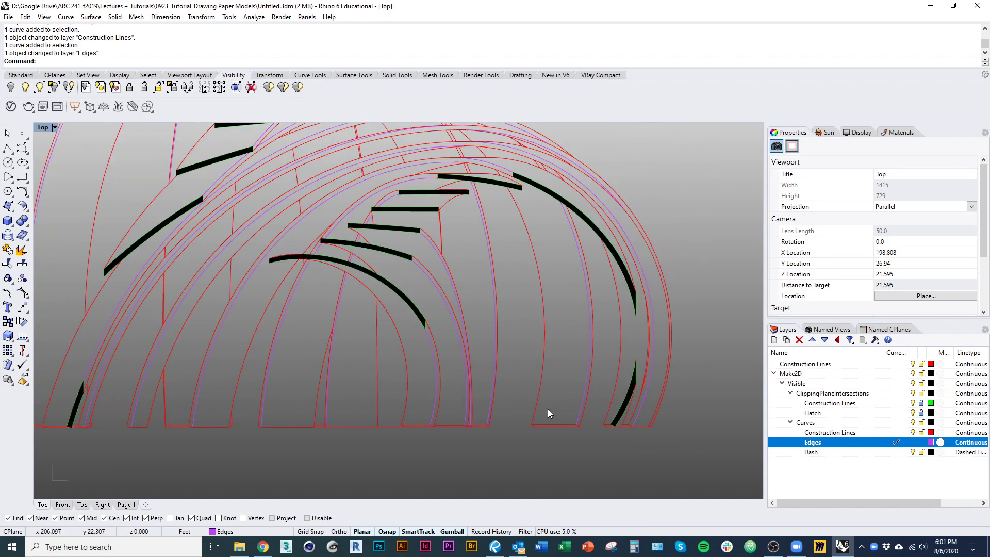
# - On the Page 1 layout, set the print width of the Construction Lines layer under Curves to 0.25 mm
pyautogui.click(126, 505)
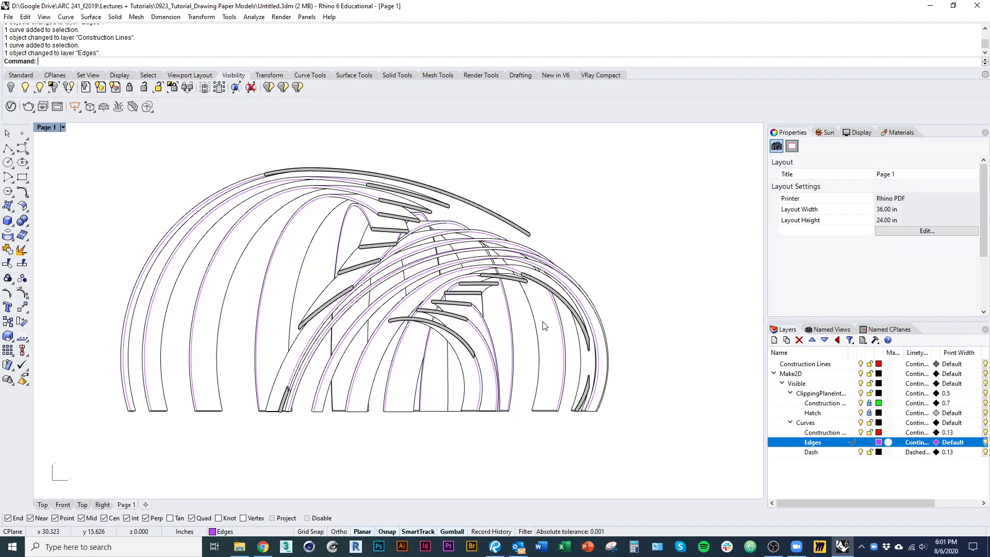
pyautogui.click(947, 432)
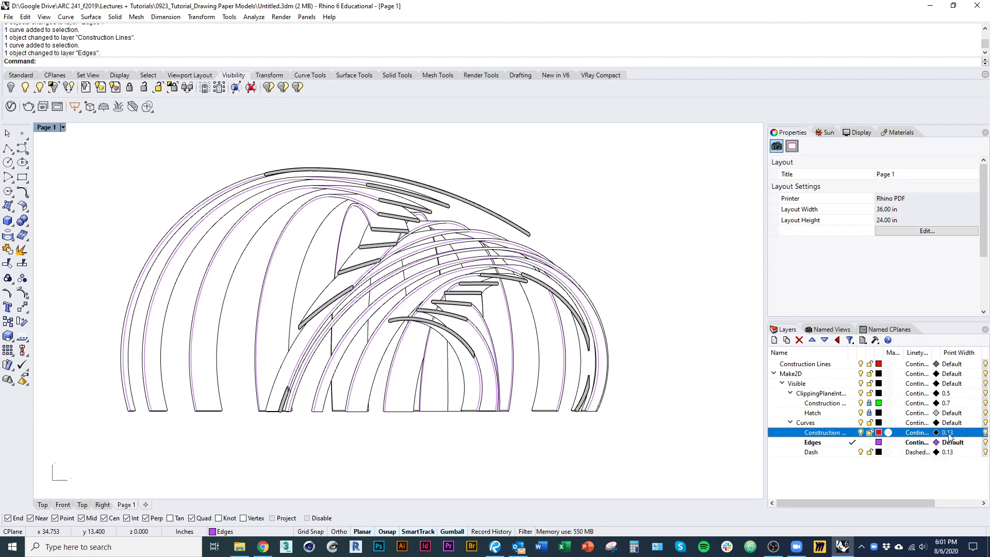
pyautogui.click(475, 282)
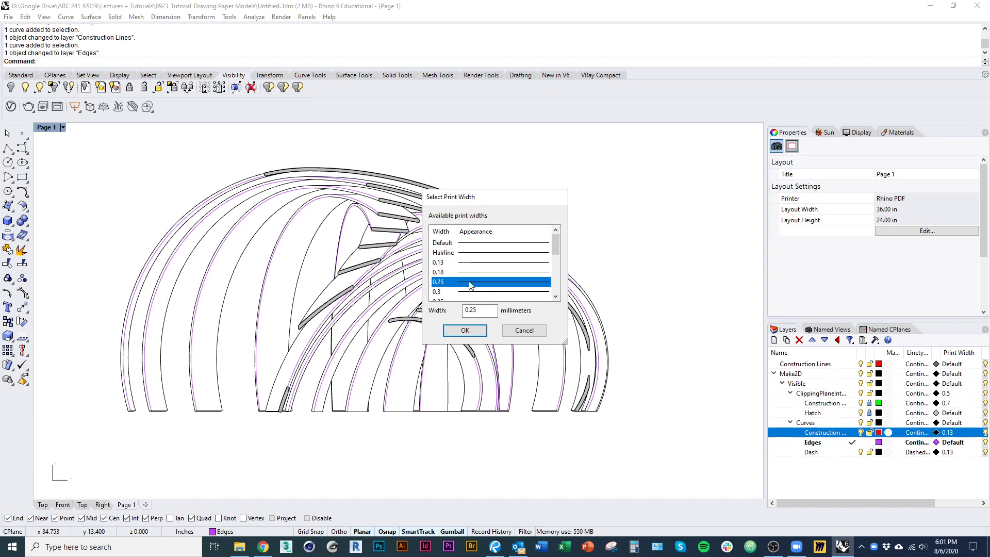
pyautogui.click(473, 331)
# - Set the Edges layer's print width to 0.13 mm and its print color to Black
pyautogui.click(960, 445)
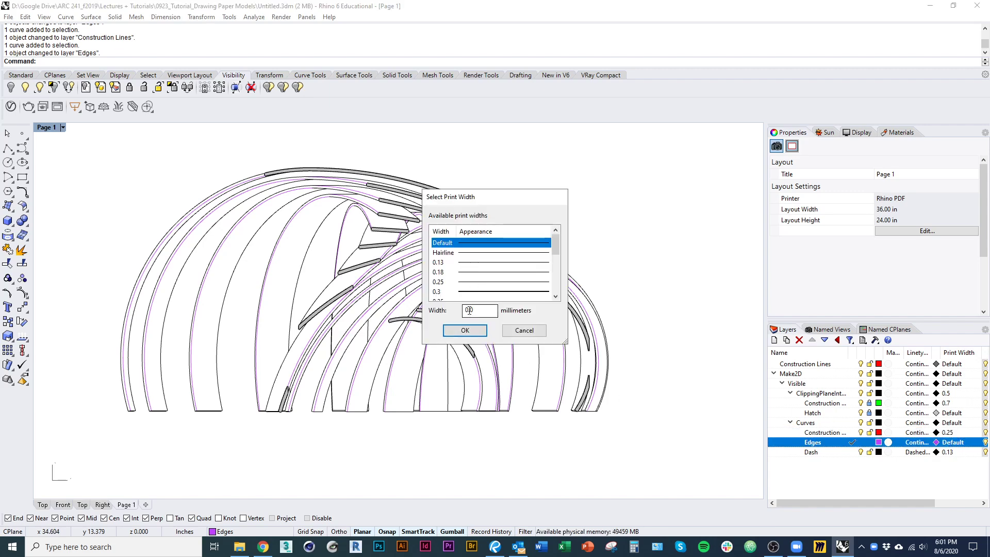
pyautogui.click(468, 266)
pyautogui.click(479, 332)
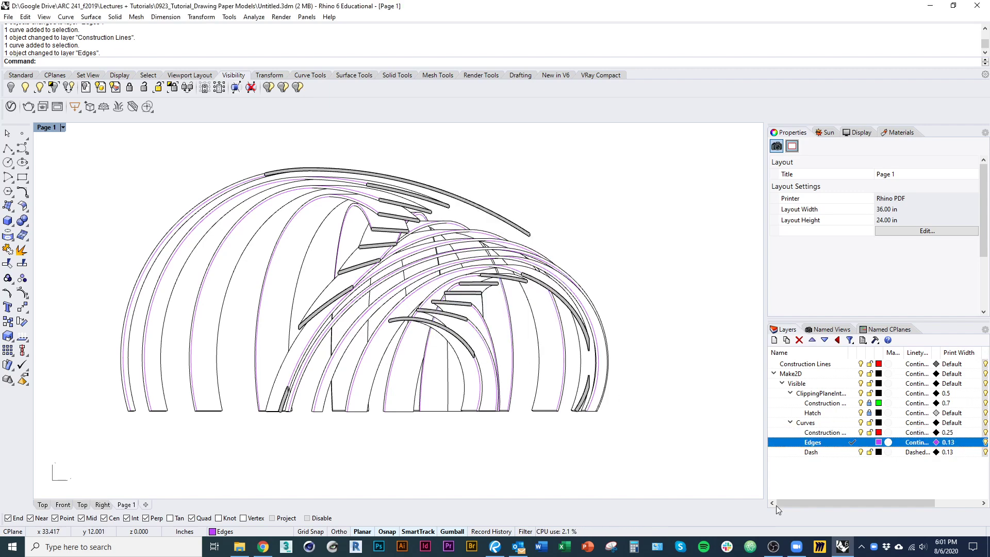
pyautogui.click(936, 442)
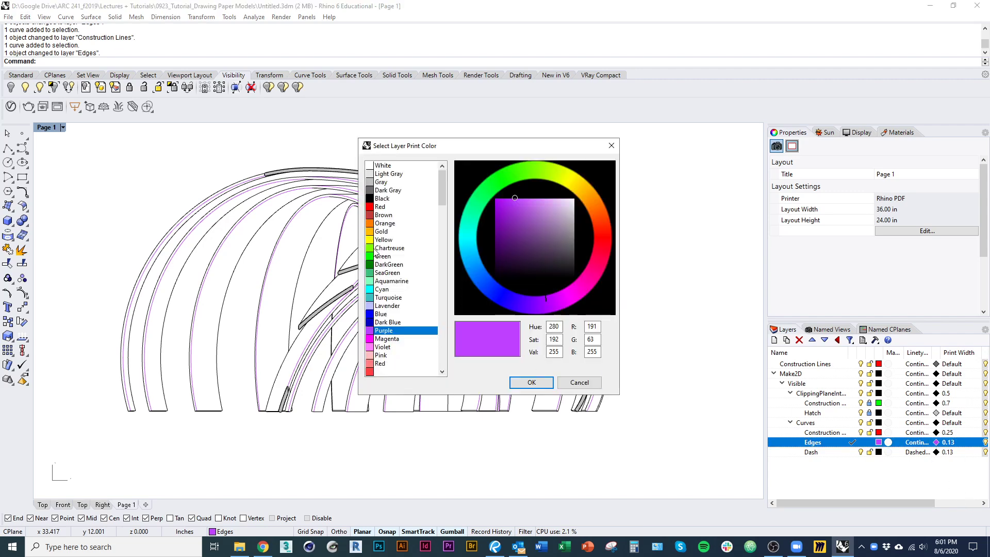
pyautogui.click(382, 198)
pyautogui.click(531, 382)
# - Examine the section's line weights on the Page 1 layout up close and compare them with the plan drawing beside it
pyautogui.scroll(5, 318, 290)
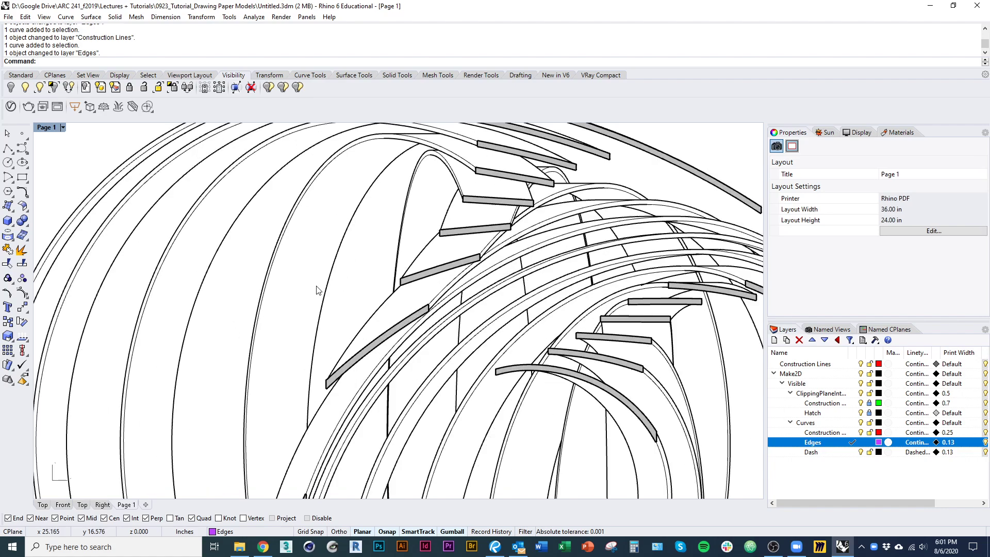
pyautogui.scroll(2, 294, 349)
pyautogui.scroll(2, 380, 168)
pyautogui.moveTo(426, 148); pyautogui.dragTo(404, 246, button='right')
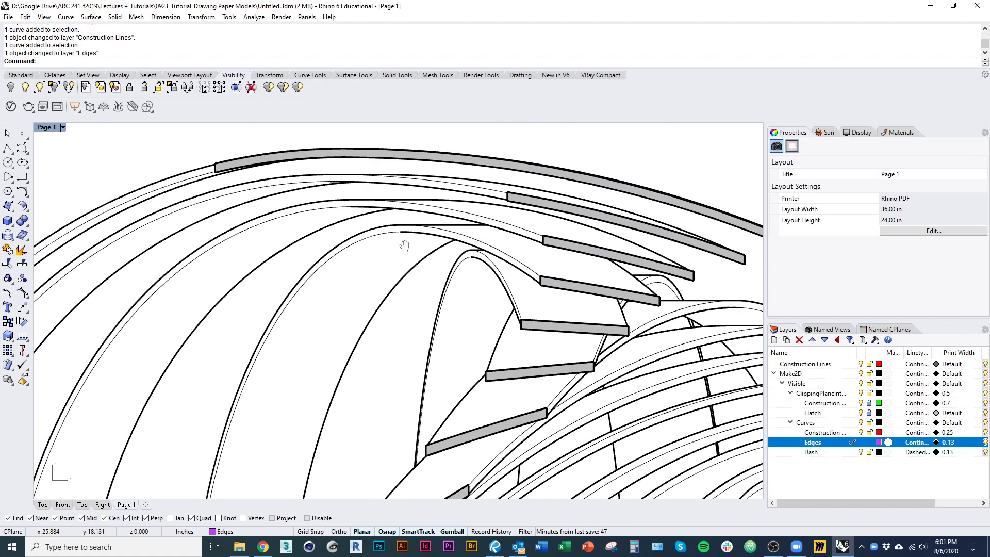
pyautogui.scroll(-3, 392, 304)
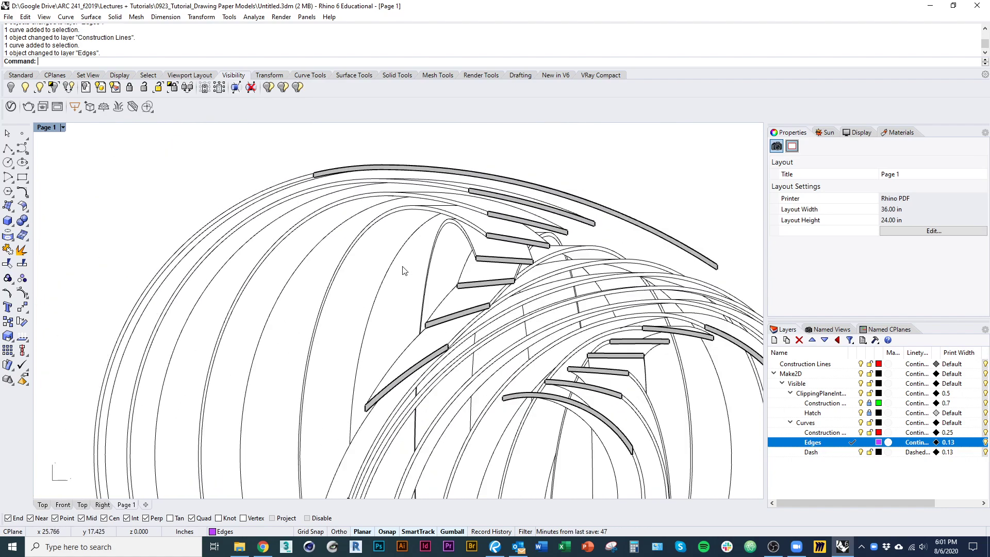
pyautogui.scroll(-5, 404, 271)
pyautogui.moveTo(376, 292); pyautogui.dragTo(377, 284, button='right')
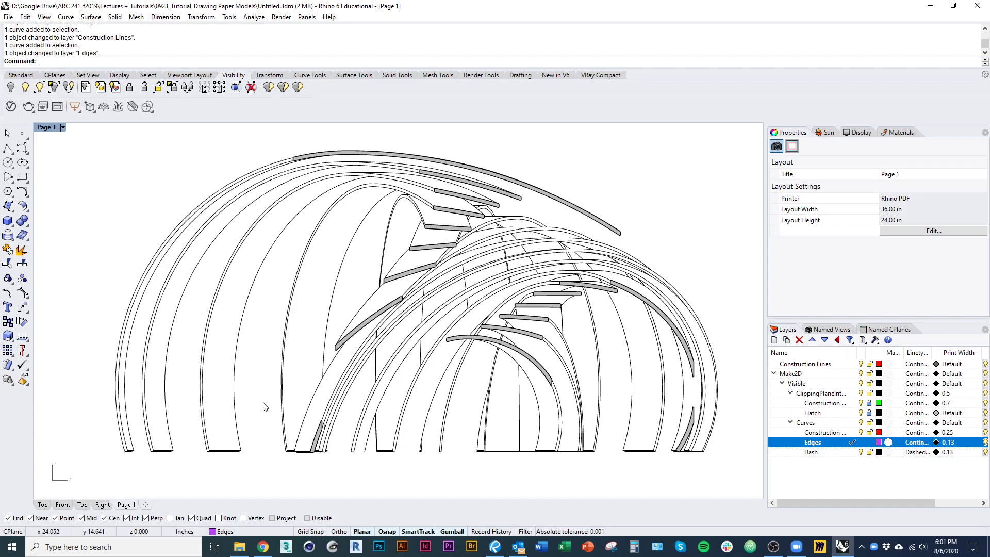
pyautogui.scroll(-6, 560, 449)
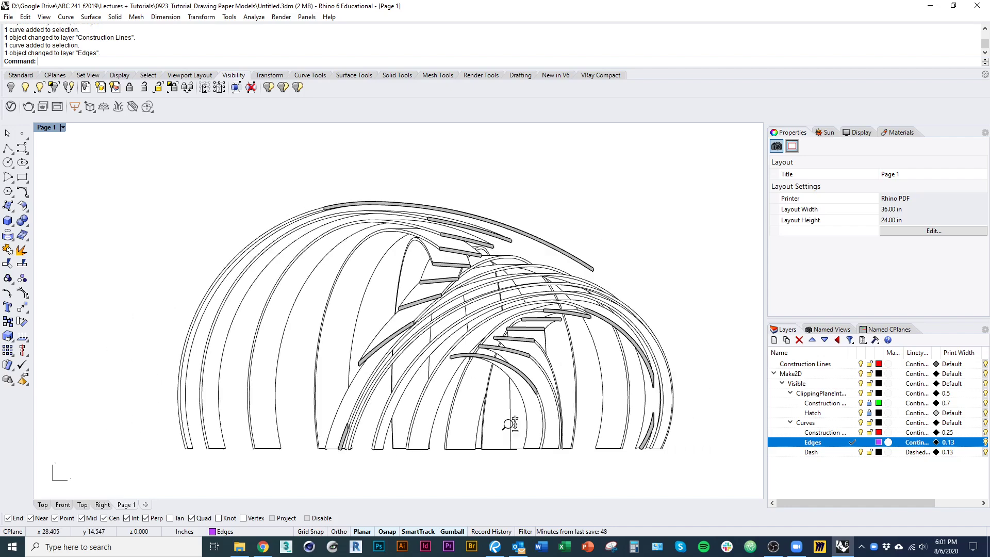
pyautogui.moveTo(436, 435); pyautogui.dragTo(542, 417, button='right')
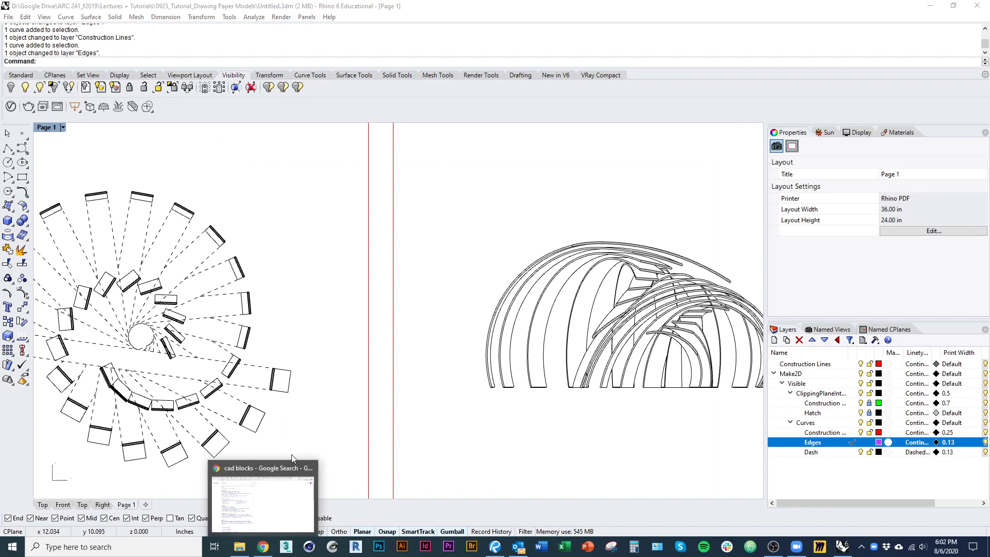
pyautogui.moveTo(316, 424); pyautogui.dragTo(338, 394, button='right')
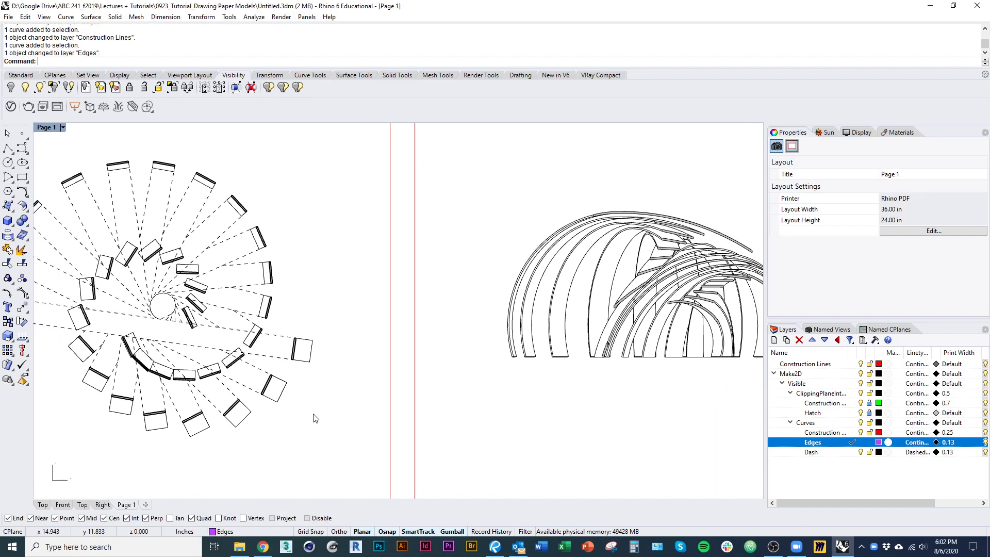
# - Switch to Chrome, open the cad-blocks.net site from the "cad blocks" search results and look over its block categories
pyautogui.click(257, 550)
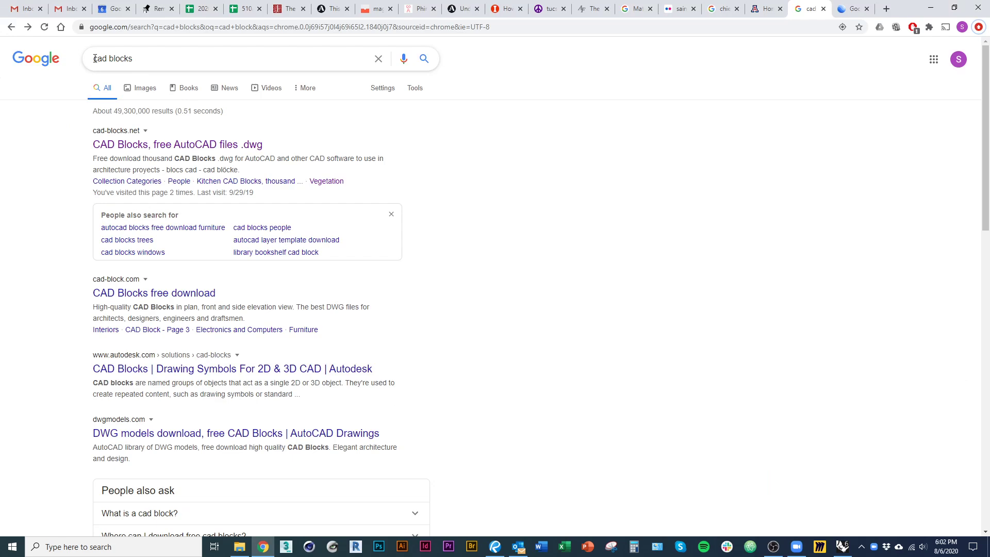
pyautogui.click(206, 145)
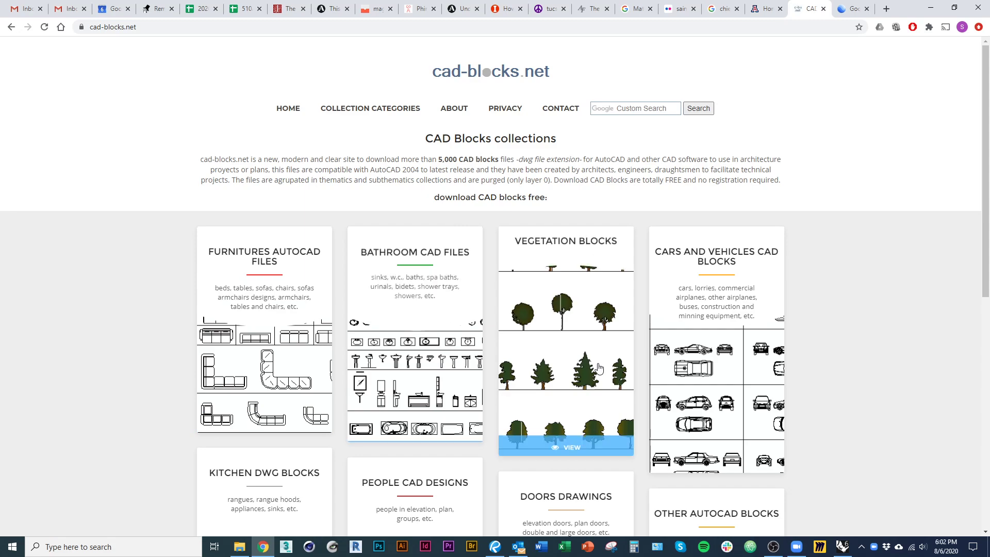
pyautogui.scroll(-3, 389, 466)
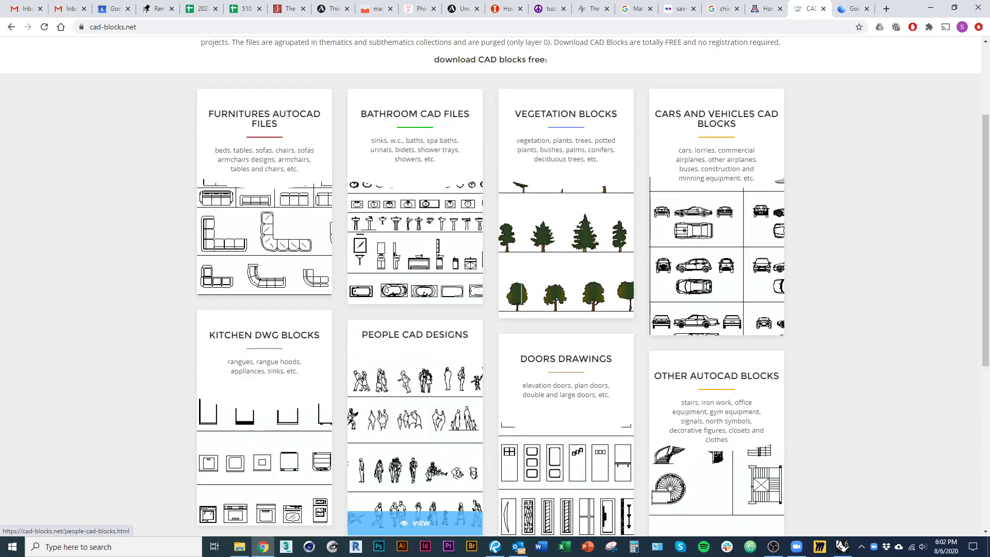
pyautogui.scroll(3, 390, 466)
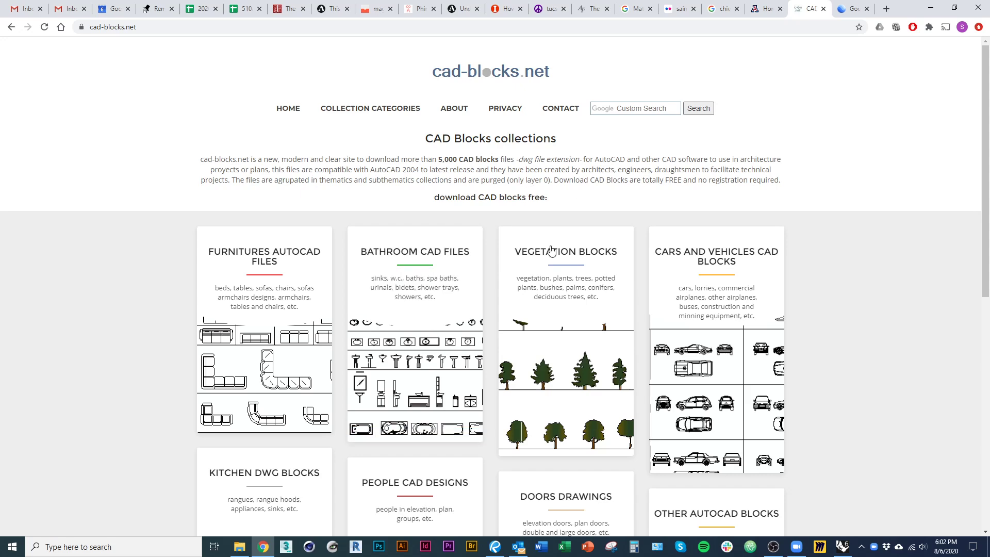
pyautogui.hotkey('alt', 'Left')
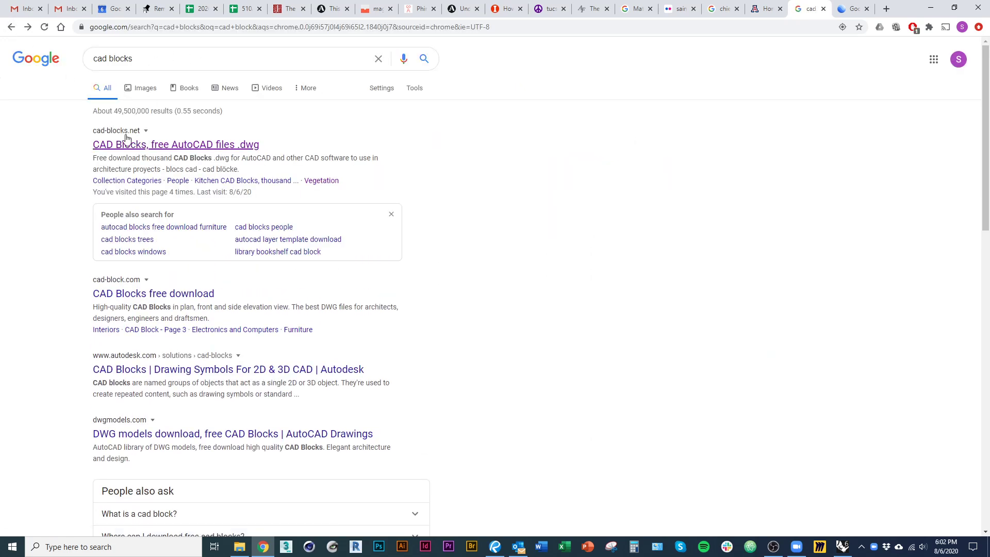
pyautogui.click(200, 151)
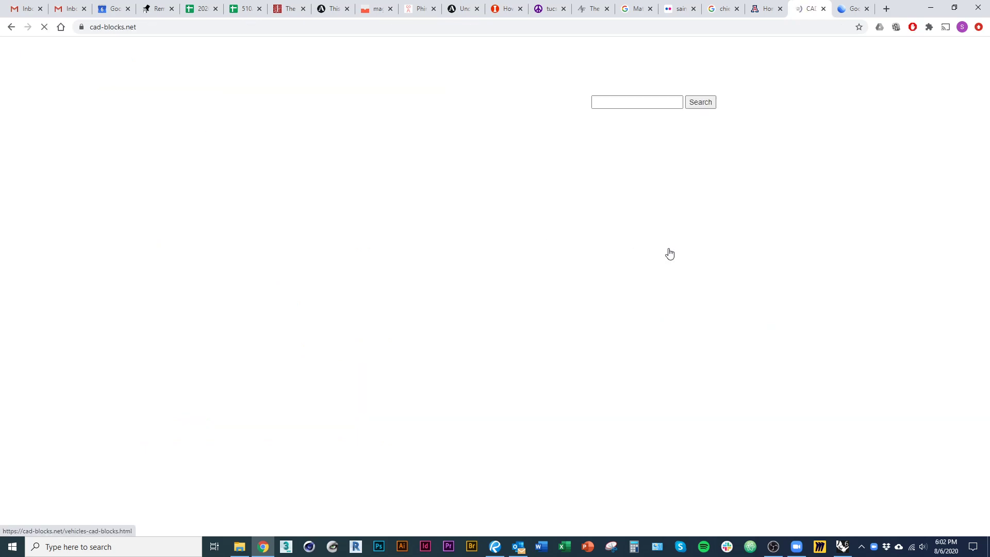
# - Search cad-blocks.net for "people" and open the page of people CAD blocks in plan and elevation view
pyautogui.click(639, 108)
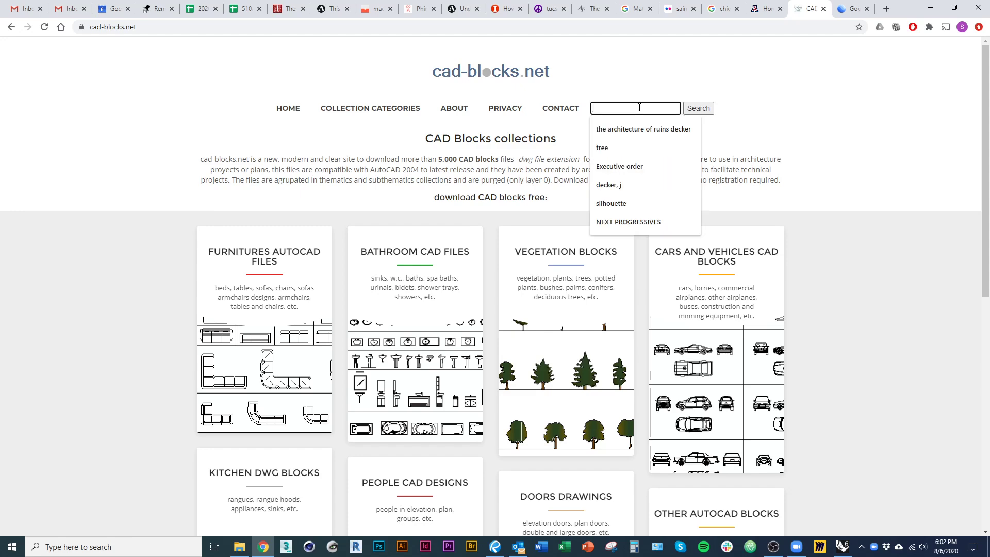
pyautogui.write('people')
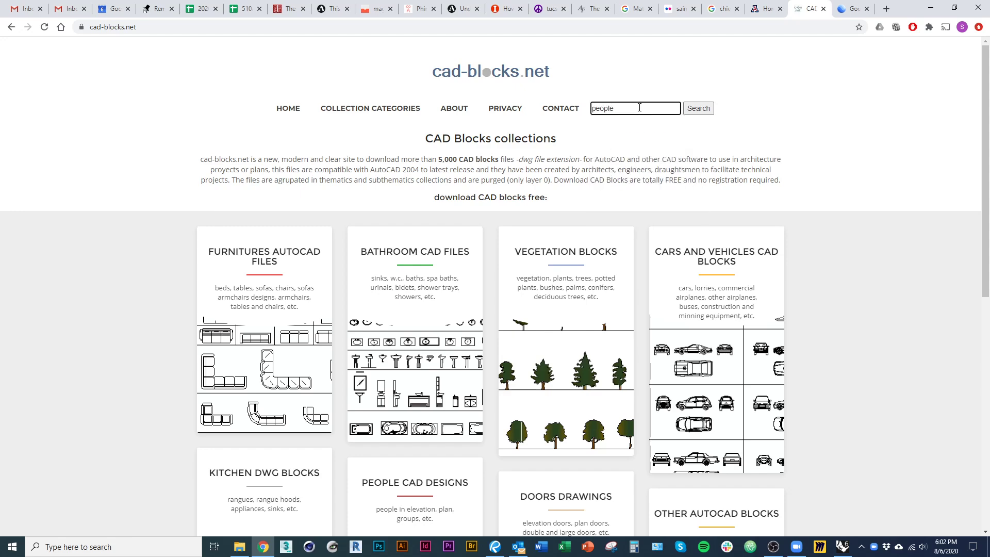
pyautogui.press('Return')
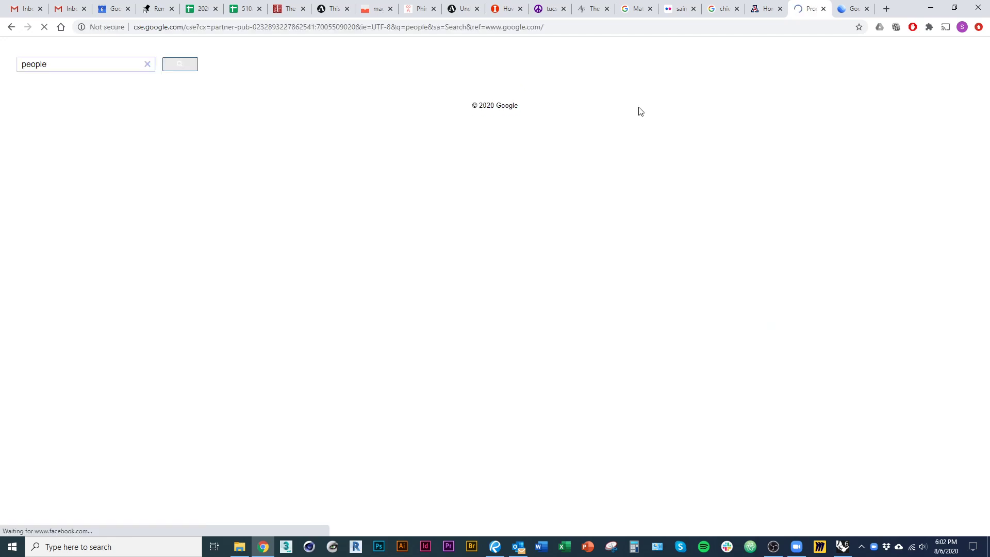
pyautogui.scroll(-3, 300, 296)
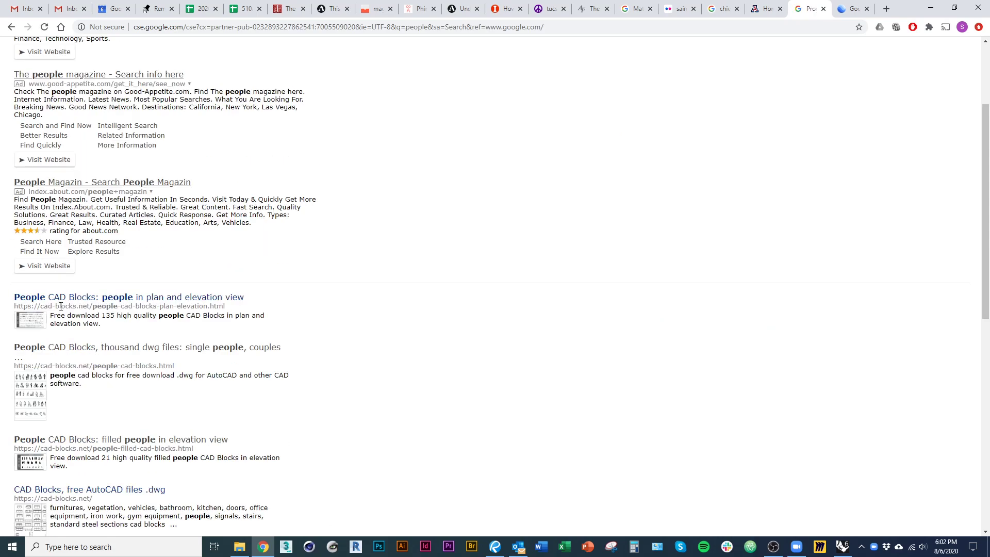
pyautogui.scroll(3, 61, 306)
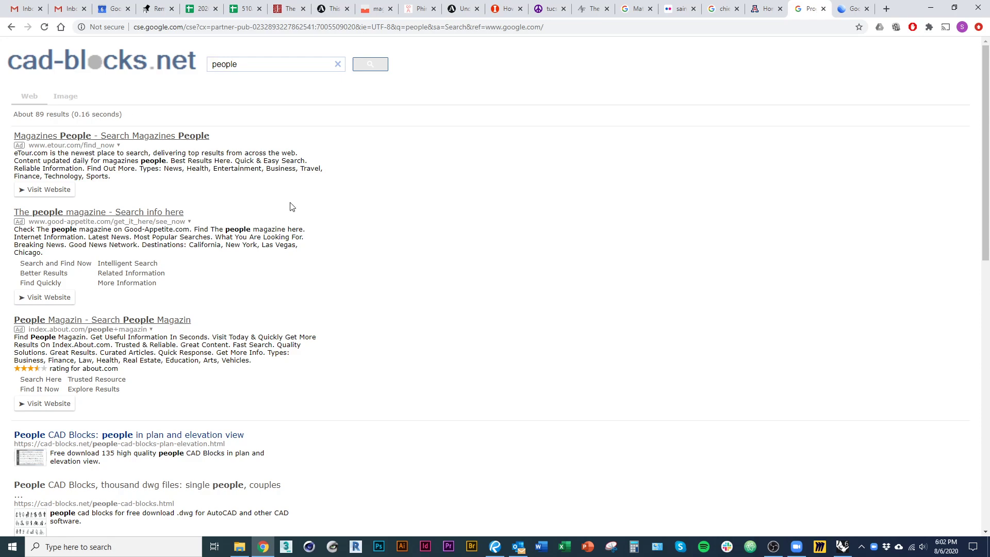
pyautogui.scroll(-2, 291, 206)
pyautogui.click(108, 367)
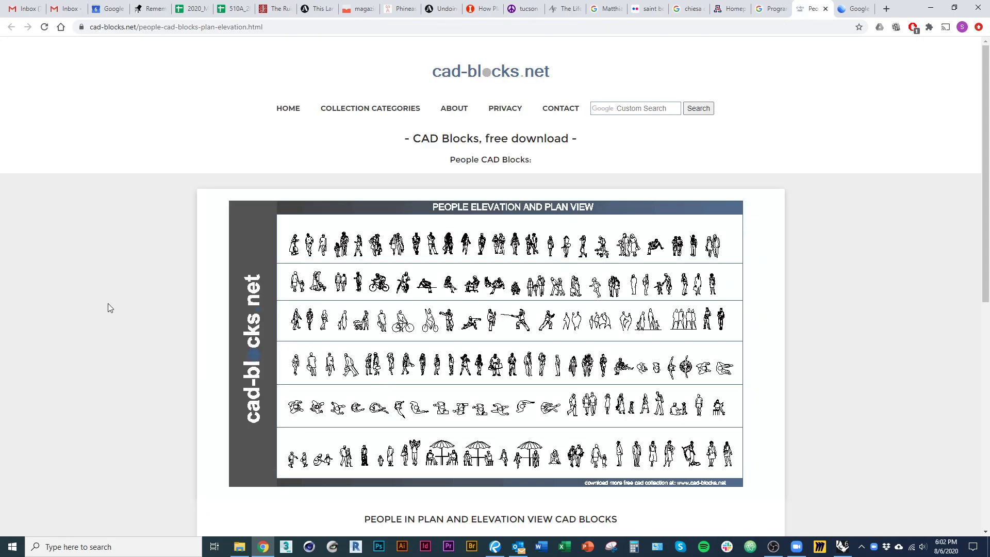
# - Open the page of filled people elevation CAD blocks and download its block set
pyautogui.scroll(-8, 107, 303)
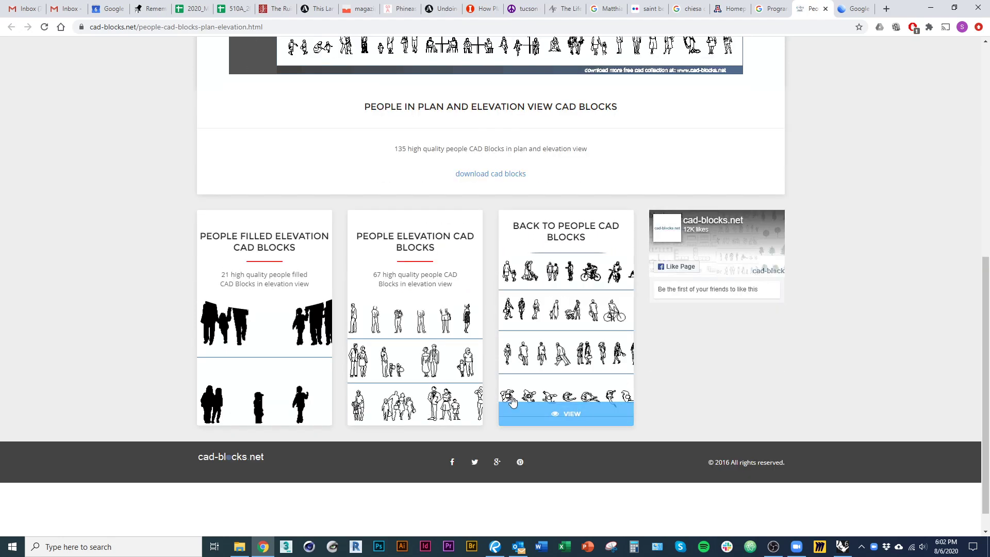
pyautogui.click(268, 304)
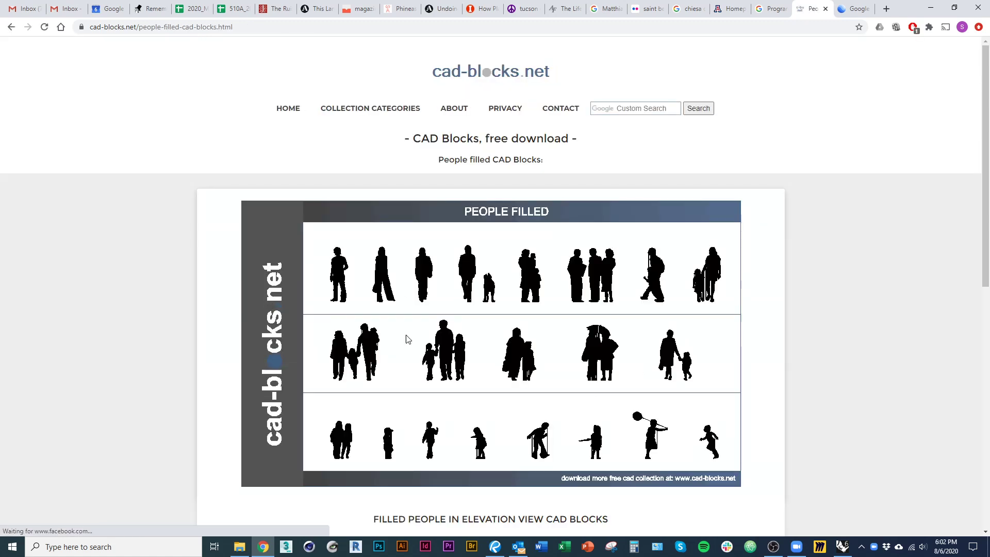
pyautogui.scroll(-3, 489, 372)
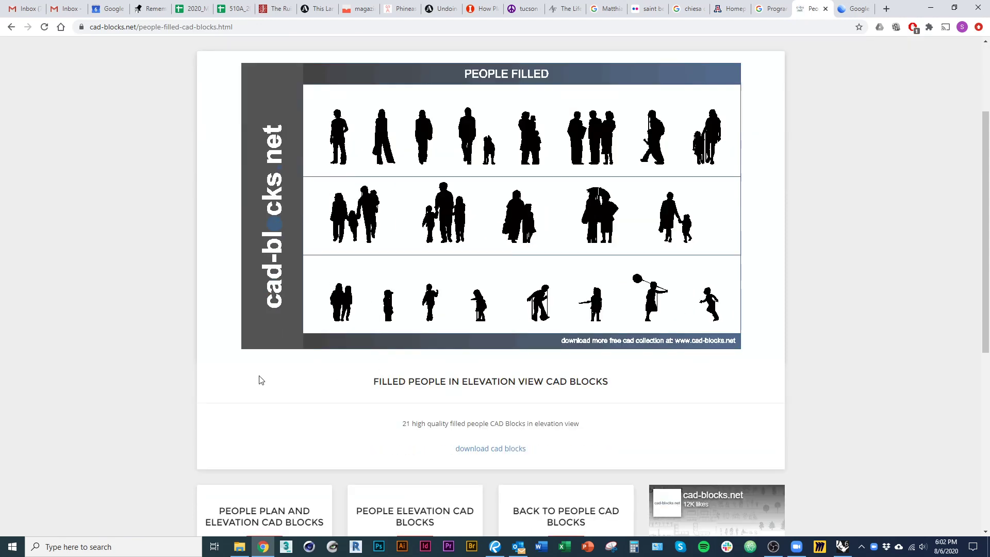
pyautogui.scroll(-3, 260, 380)
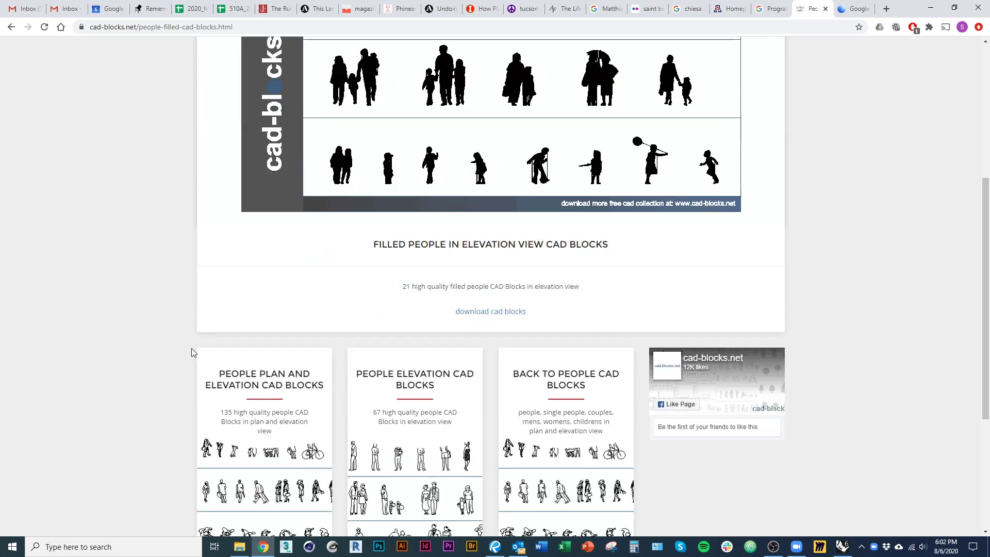
pyautogui.click(491, 316)
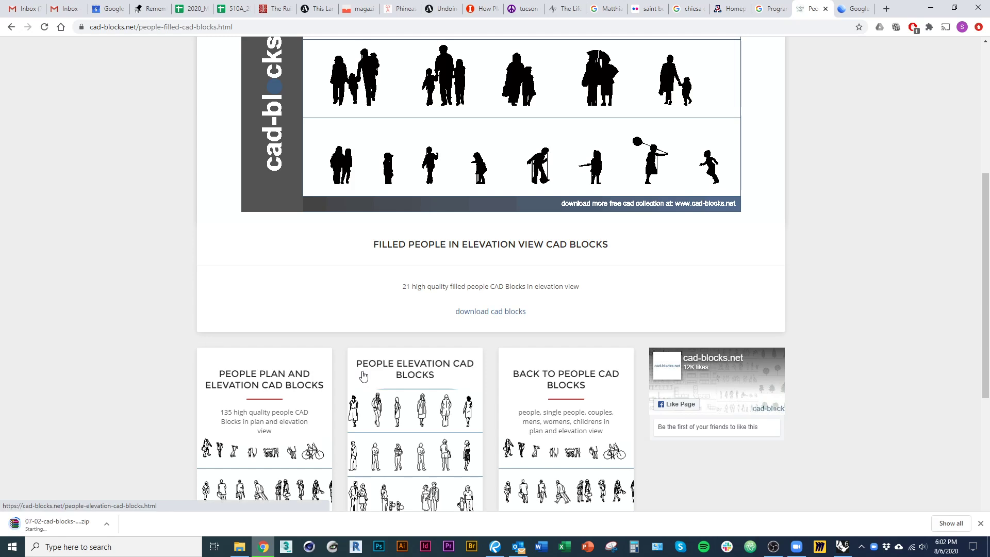
# - Show the downloaded zip in its folder and select 07-02-cad-blocks-people-filled.dwg in the extracted folder
pyautogui.click(106, 529)
pyautogui.click(126, 490)
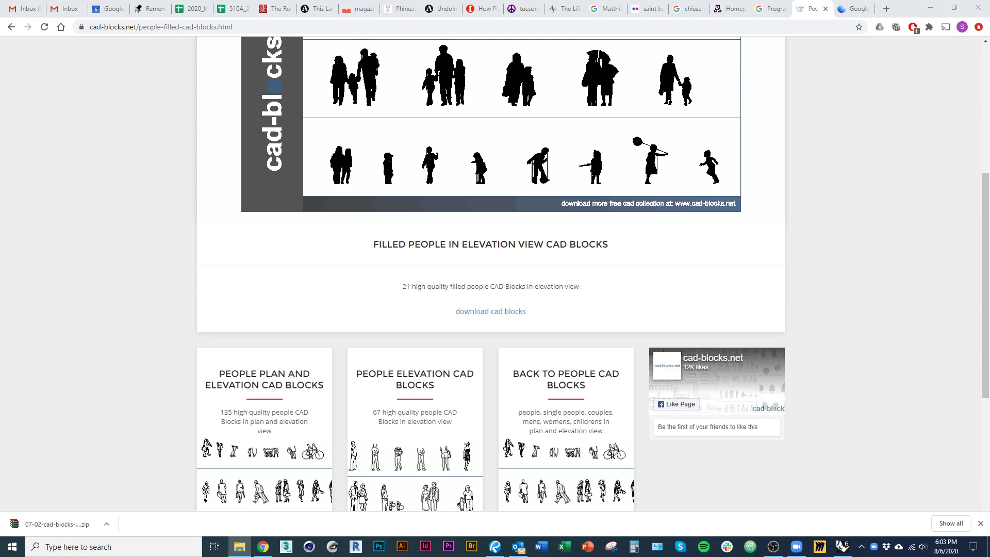
pyautogui.moveTo(0, 107); pyautogui.dragTo(535, 2)
pyautogui.click(242, 85)
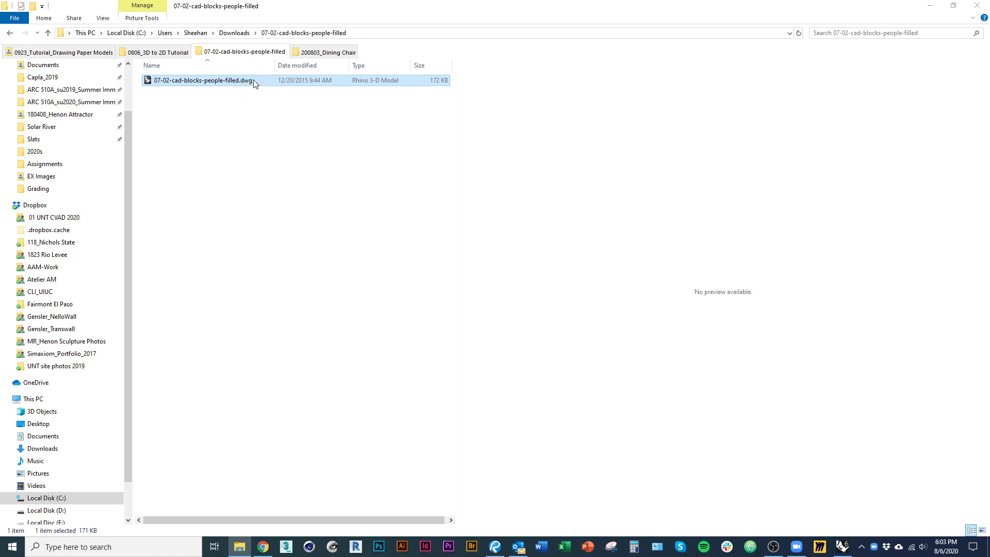
# - Switch from the file explorer to Rhino and show the Top model view instead of the Page 1 layout
pyautogui.moveTo(256, 84); pyautogui.dragTo(249, 258)
pyautogui.moveTo(220, 80); pyautogui.dragTo(424, 422)
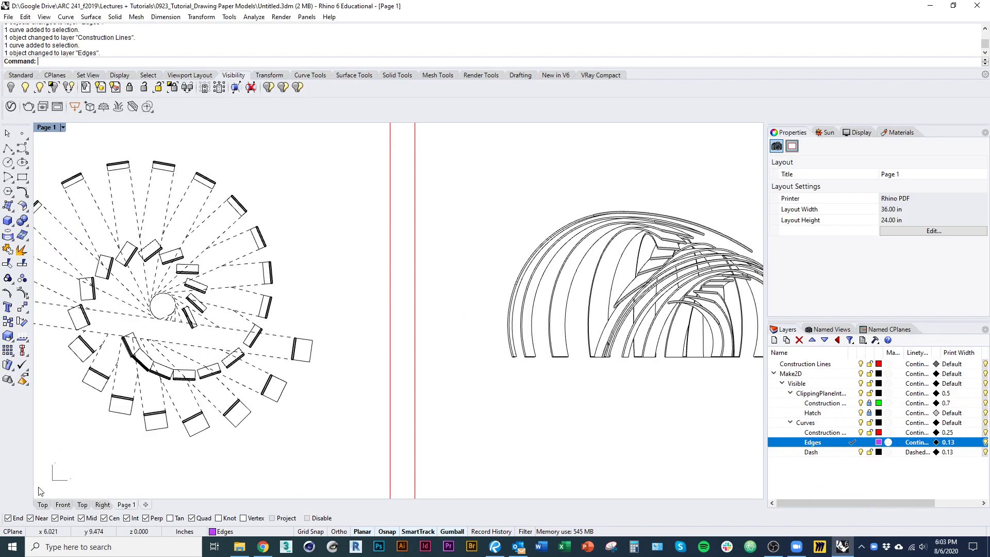
pyautogui.click(42, 505)
pyautogui.scroll(-5, 361, 371)
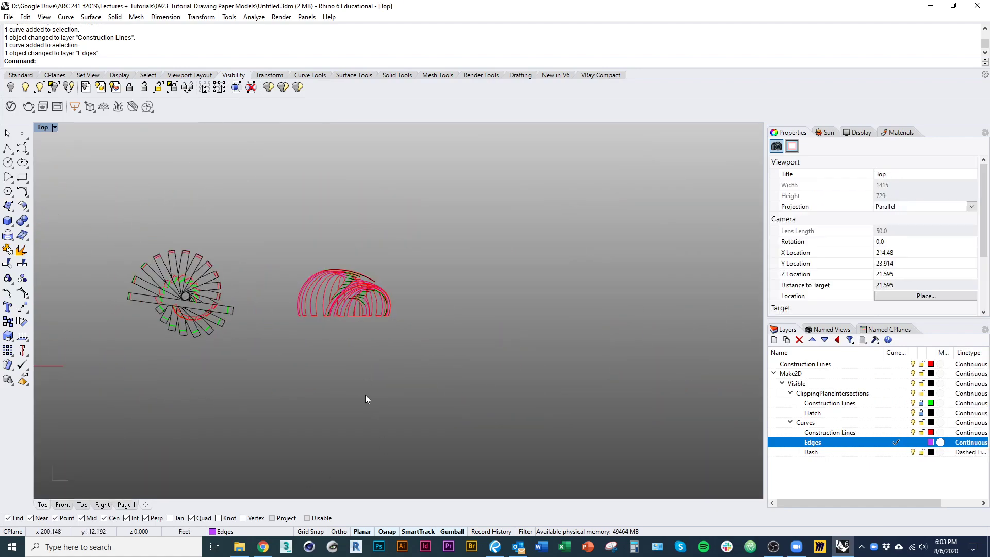
# - Import 07-02-cad-blocks-people-filled.dwg into the model with model units in feet and layout units in inches
pyautogui.hotkey('alt', 'Tab')
pyautogui.moveTo(188, 81); pyautogui.dragTo(461, 344)
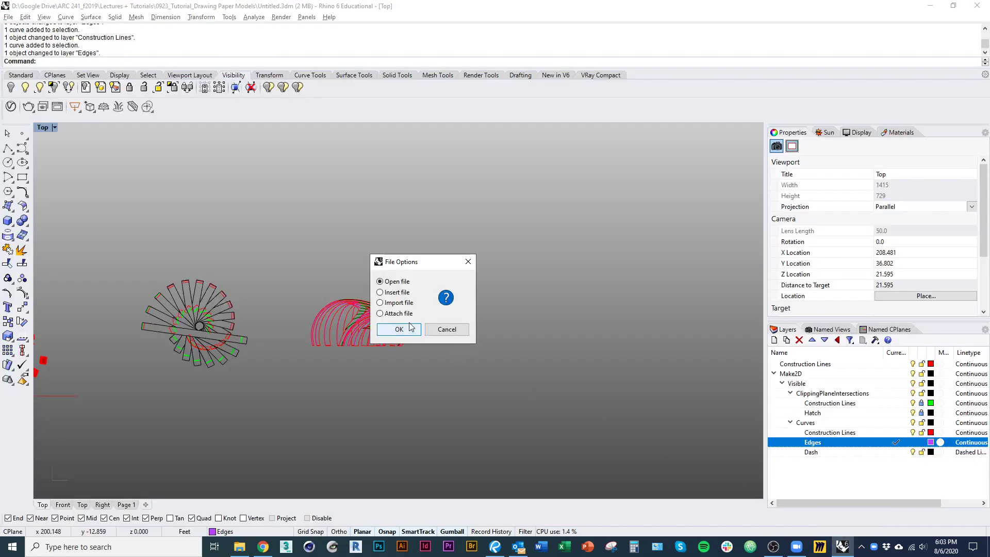
pyautogui.click(405, 303)
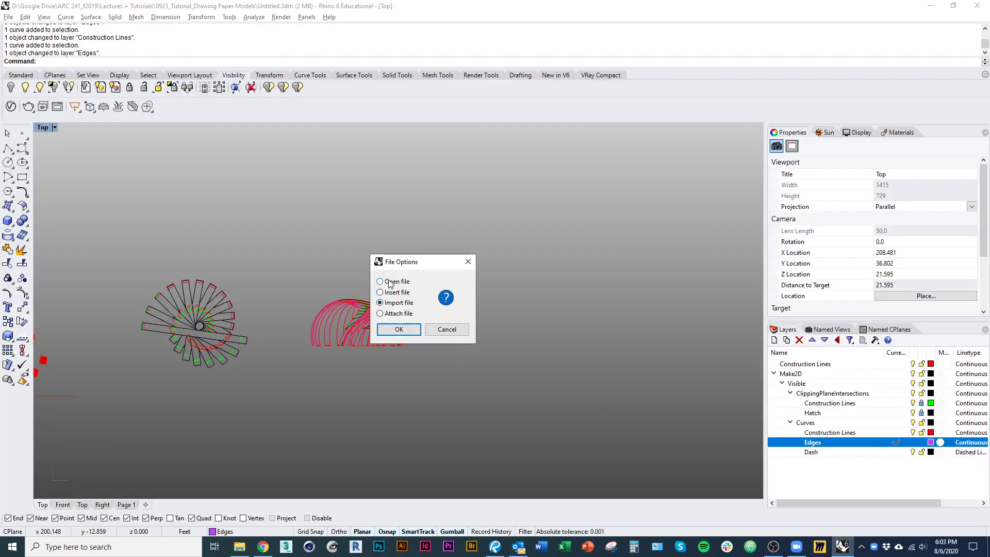
pyautogui.click(400, 329)
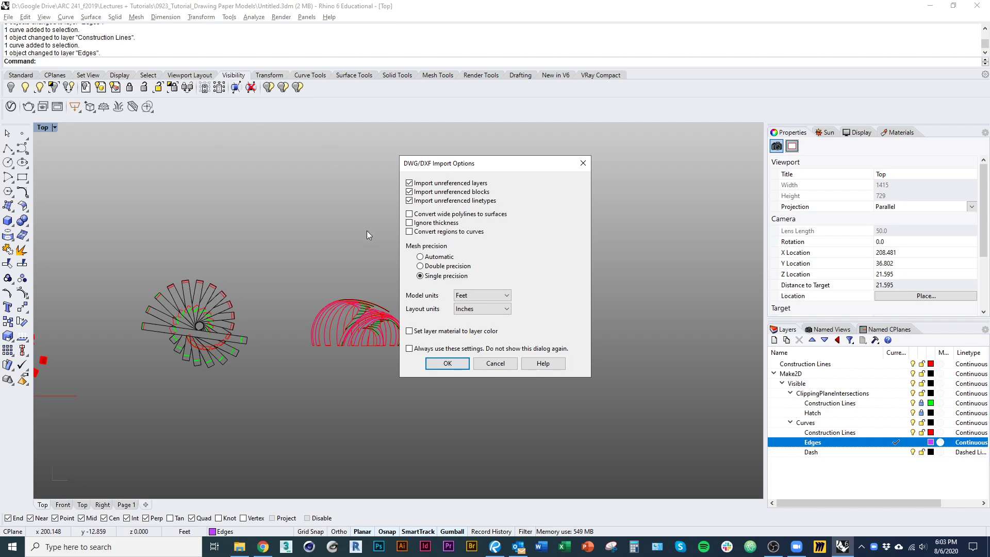
pyautogui.click(448, 363)
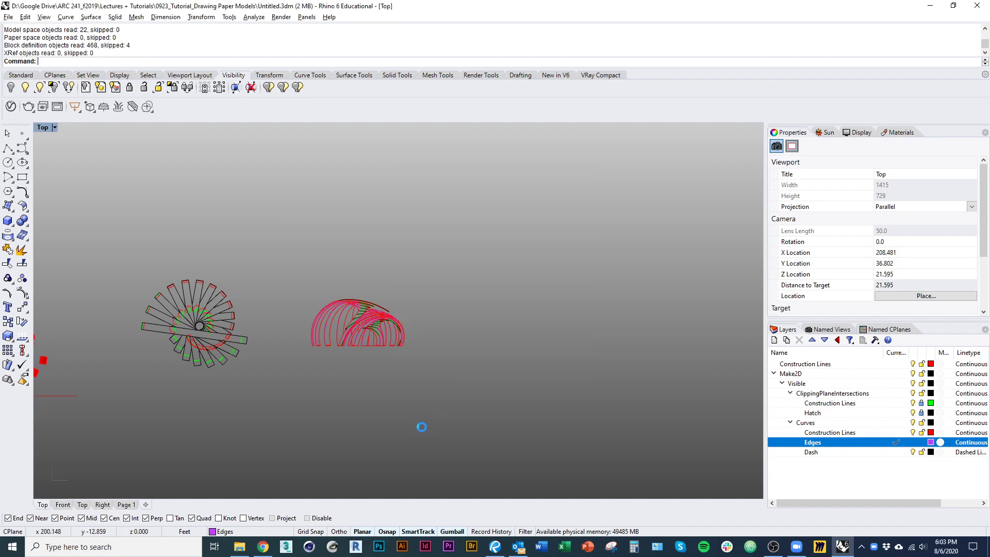
# - Zoom to the extents of all objects and delete the FORMAT frame block surrounding the imported people silhouettes
pyautogui.moveTo(231, 363); pyautogui.dragTo(530, 369, button='right')
pyautogui.scroll(-5, 316, 383)
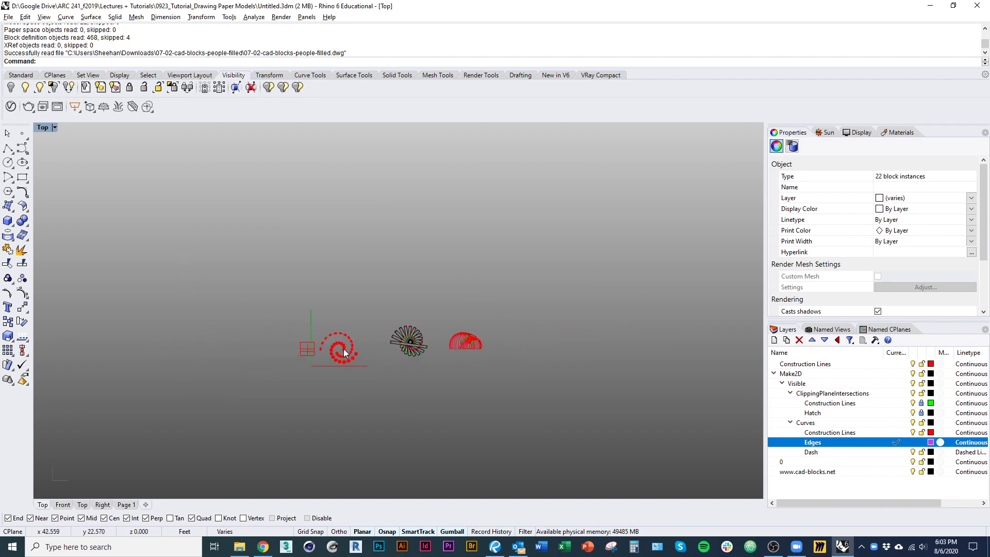
pyautogui.moveTo(316, 382); pyautogui.dragTo(319, 422, button='right')
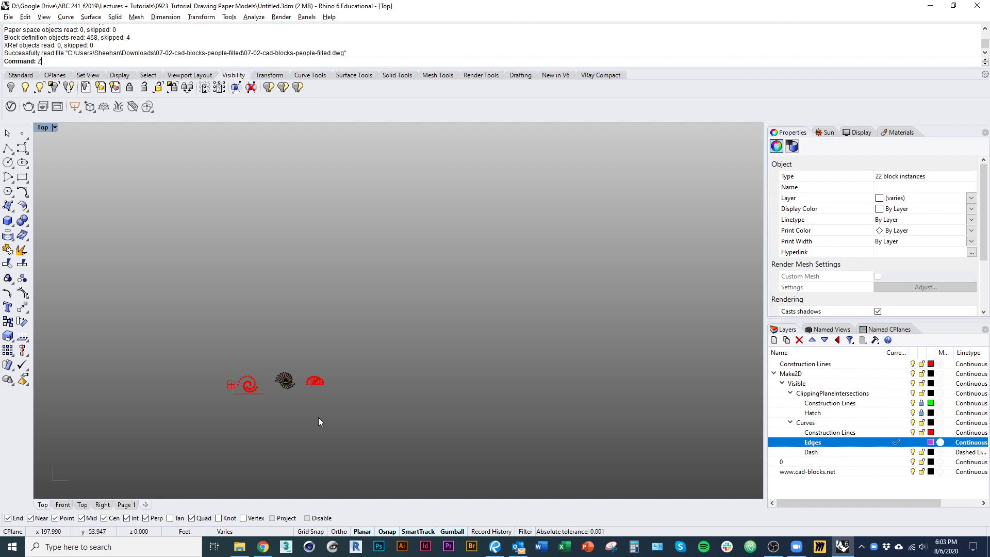
pyautogui.press('Return')
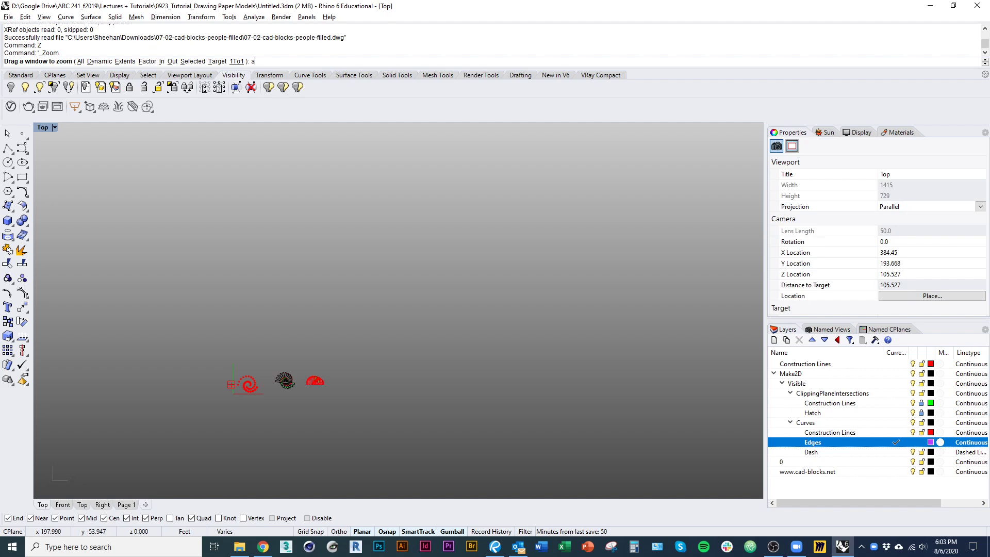
pyautogui.press('Return')
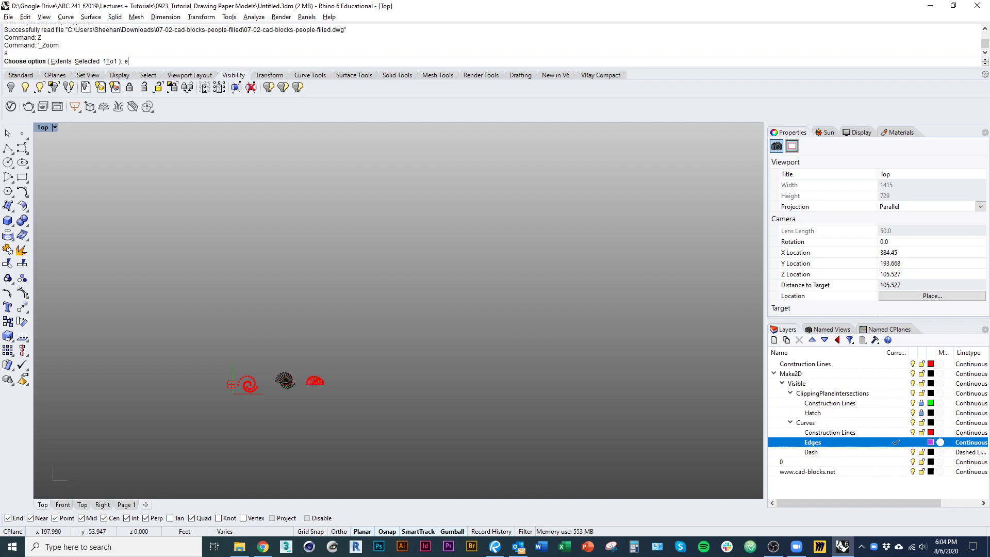
pyautogui.write('e')
pyautogui.press('Return')
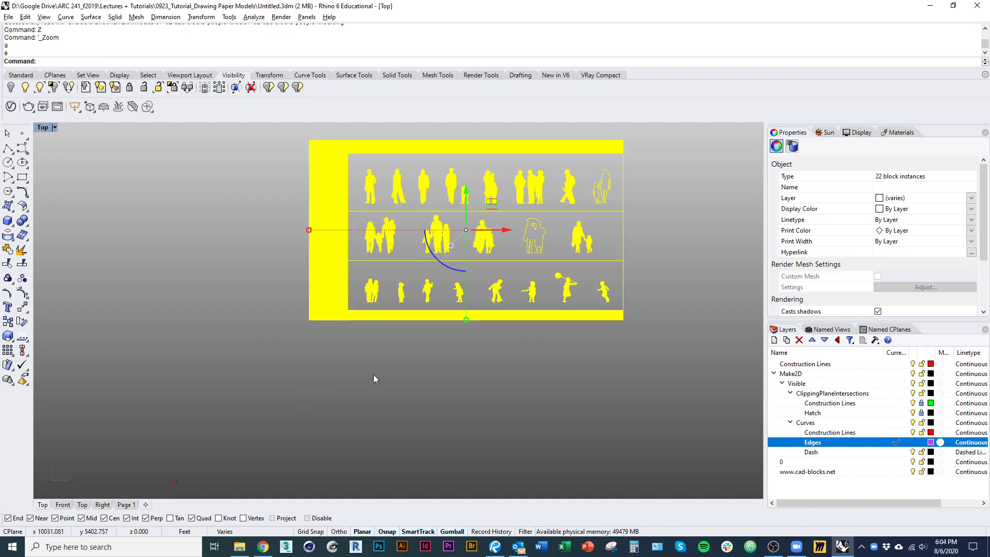
pyautogui.press('Escape')
pyautogui.click(322, 190)
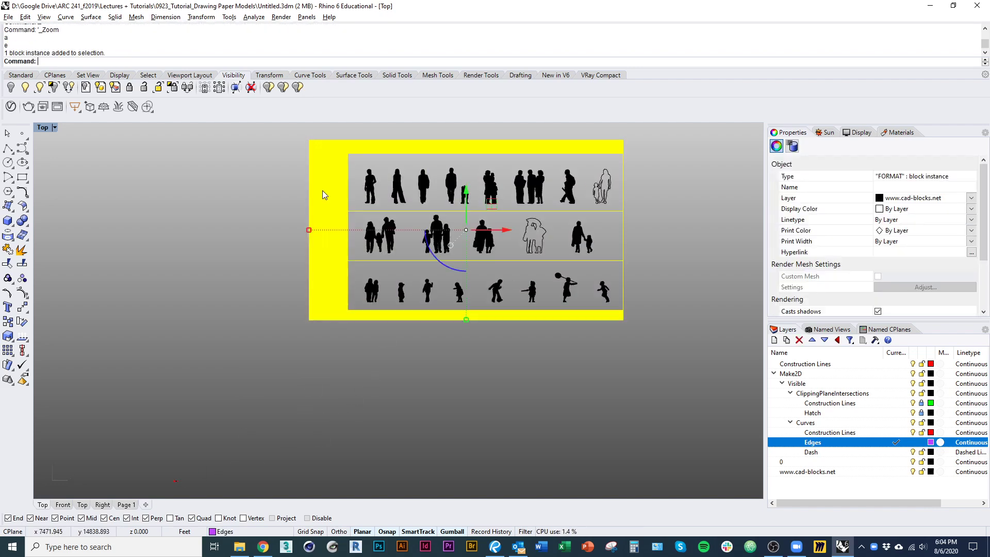
pyautogui.press('Delete')
# - Move all the people silhouettes from the lower-left figure's feet to the area of the plan and section drawings
pyautogui.moveTo(675, 373); pyautogui.dragTo(292, 132)
pyautogui.moveTo(360, 341); pyautogui.dragTo(377, 330, button='right')
pyautogui.write('M')
pyautogui.press('Return')
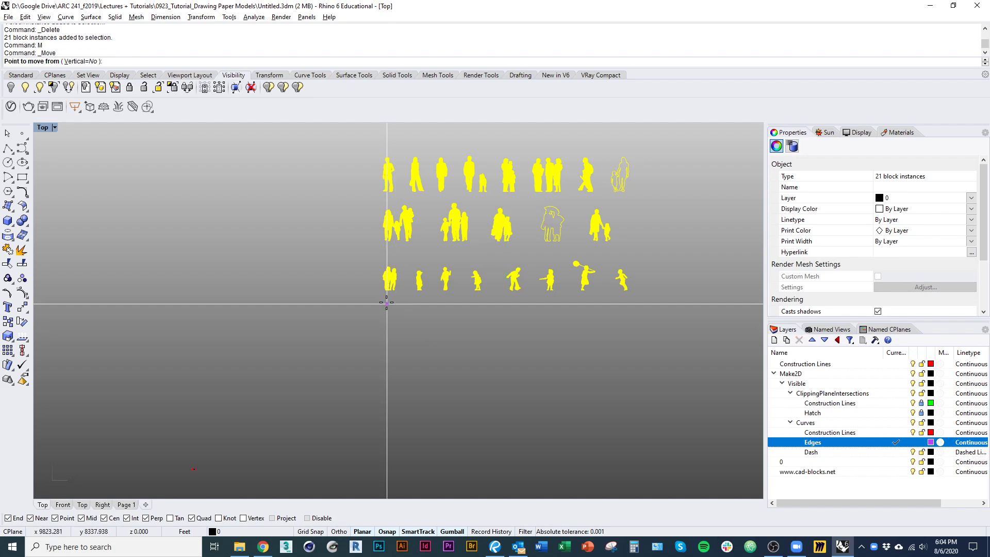
pyautogui.click(382, 293)
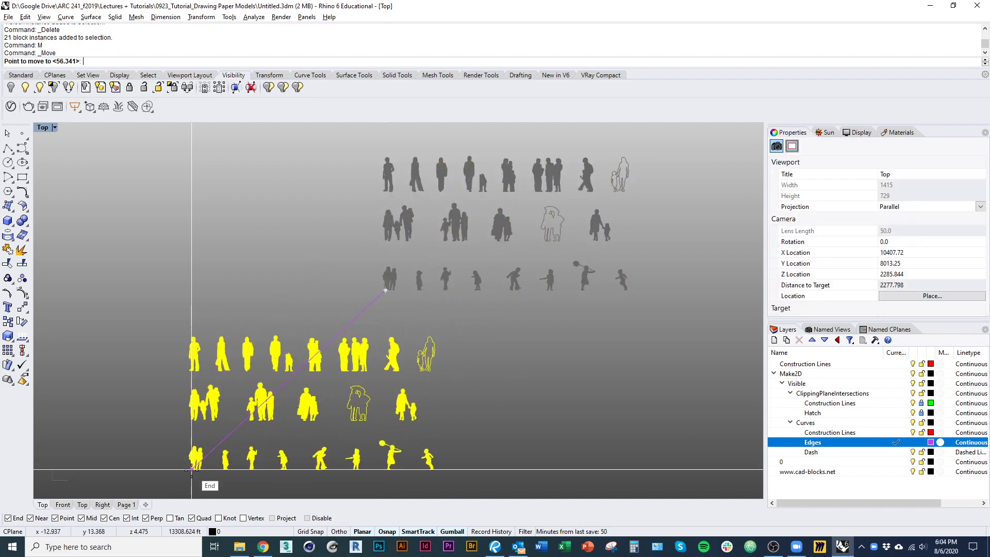
pyautogui.click(203, 471)
# - Scale the people silhouettes by a factor of 1/12 from the feet of the lower-left figure
pyautogui.write('zsa')
pyautogui.press('Return')
pyautogui.scroll(-3, 376, 339)
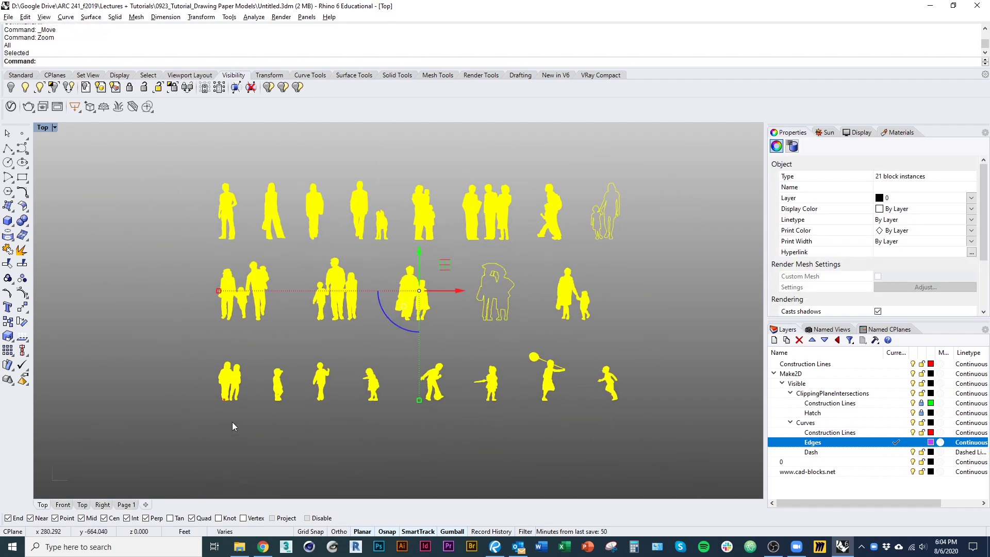
pyautogui.write('sc')
pyautogui.press('Return')
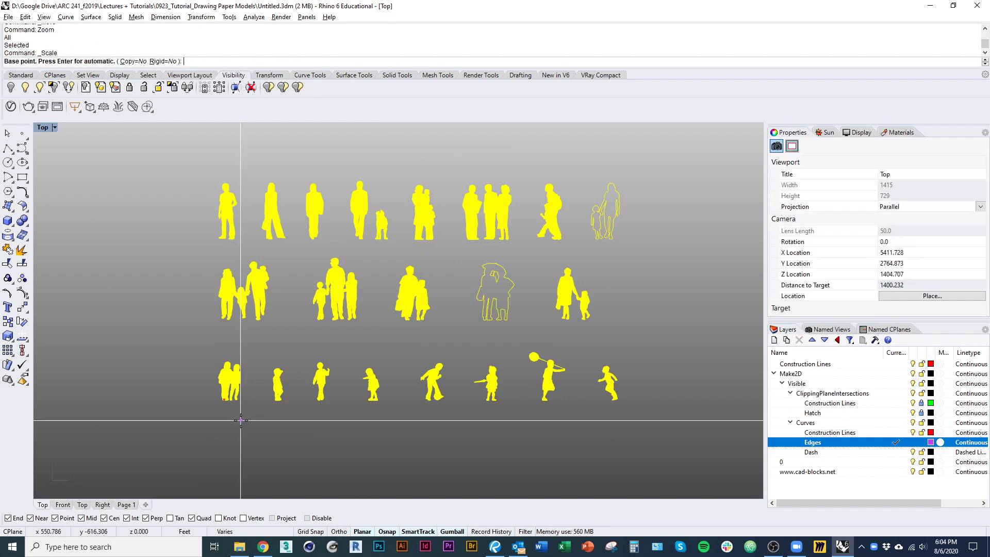
pyautogui.click(224, 399)
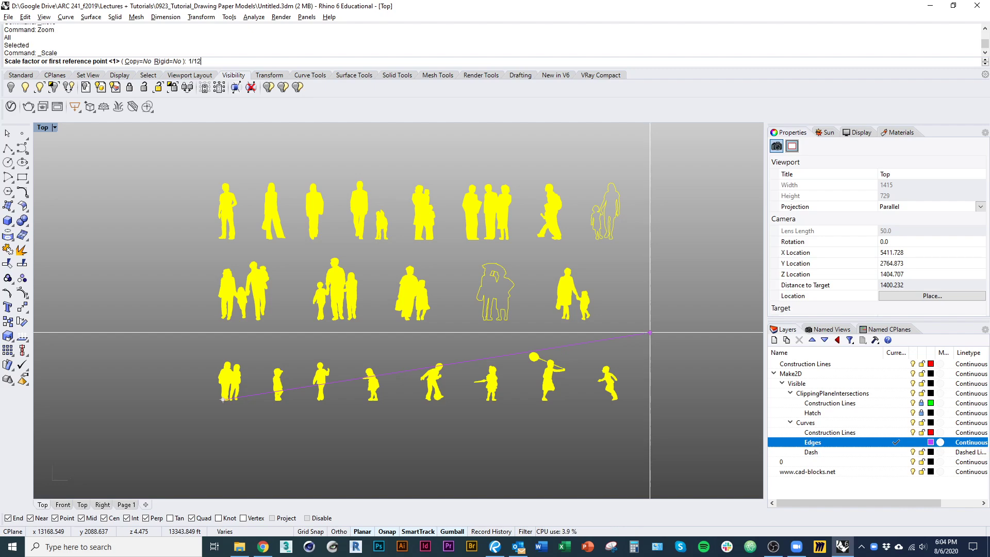
pyautogui.press('Return')
pyautogui.scroll(15, 255, 397)
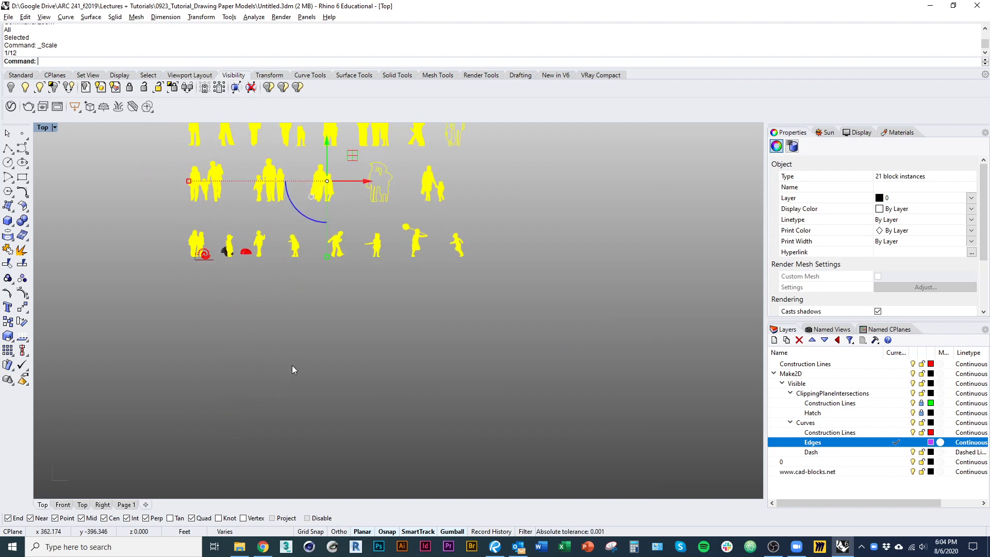
pyautogui.press('Return')
pyautogui.click(224, 341)
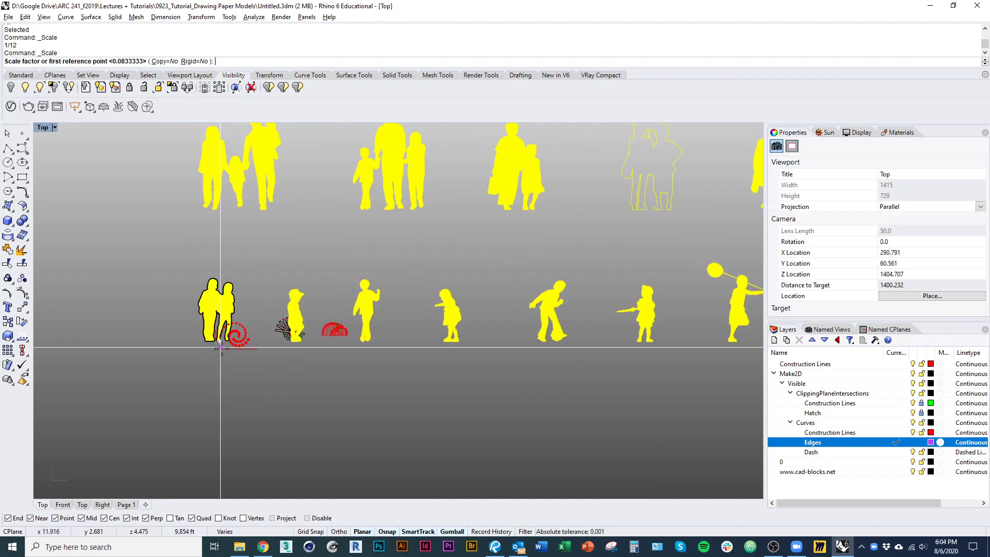
pyautogui.press('Escape')
# - Move the people silhouettes up so that they sit clear above the drawings, and deselect them
pyautogui.scroll(2, 289, 384)
pyautogui.scroll(-3, 278, 381)
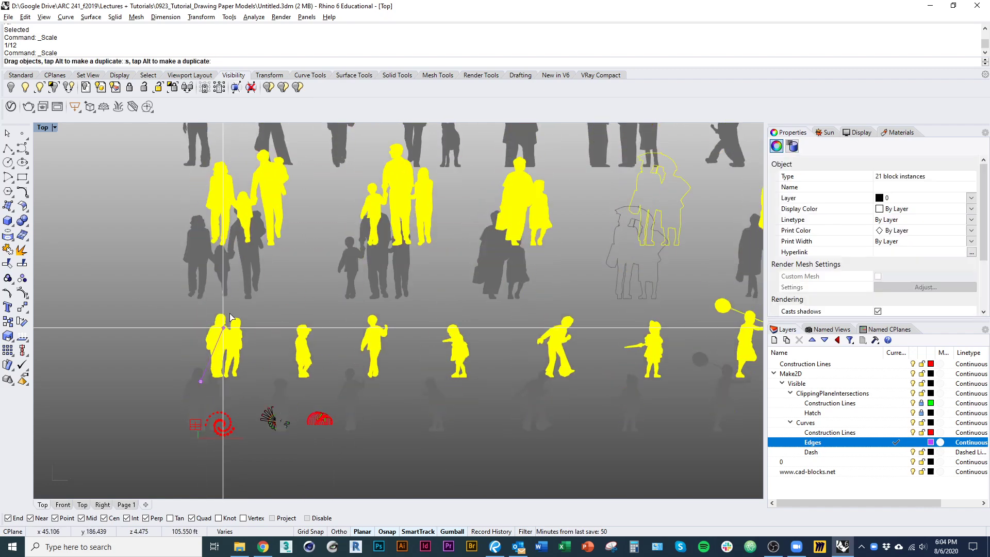
pyautogui.scroll(5, 264, 376)
pyautogui.scroll(-2, 264, 377)
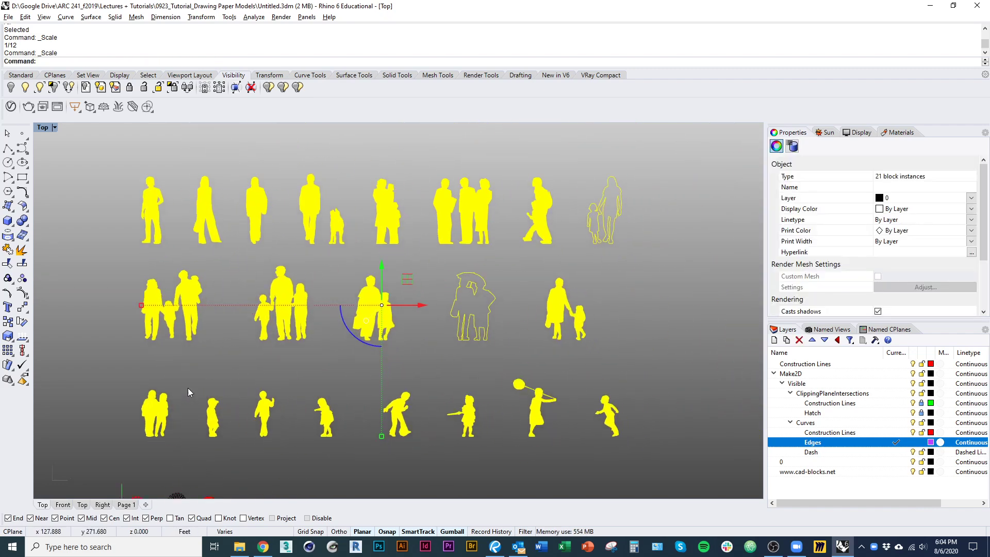
pyautogui.click(289, 379)
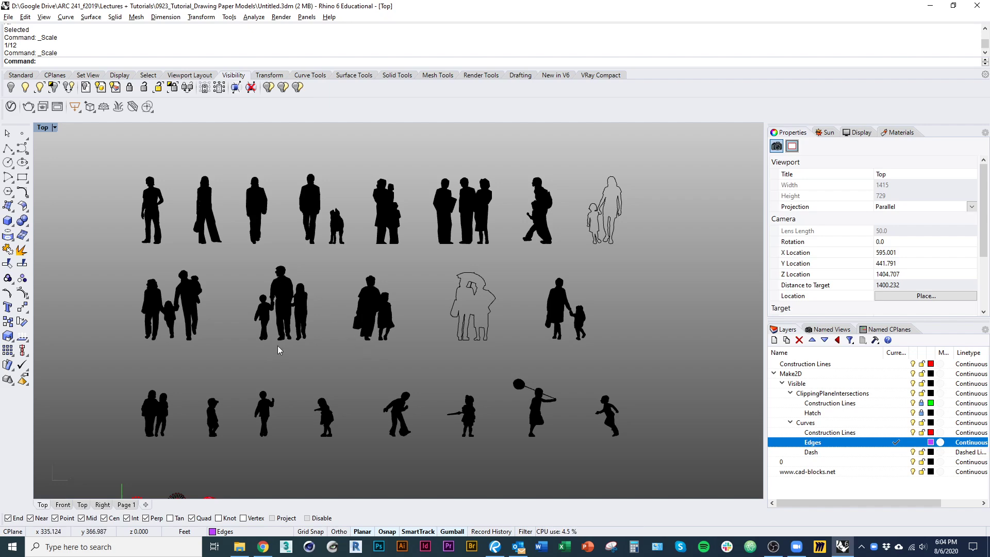
pyautogui.write('line')
pyautogui.press('Return')
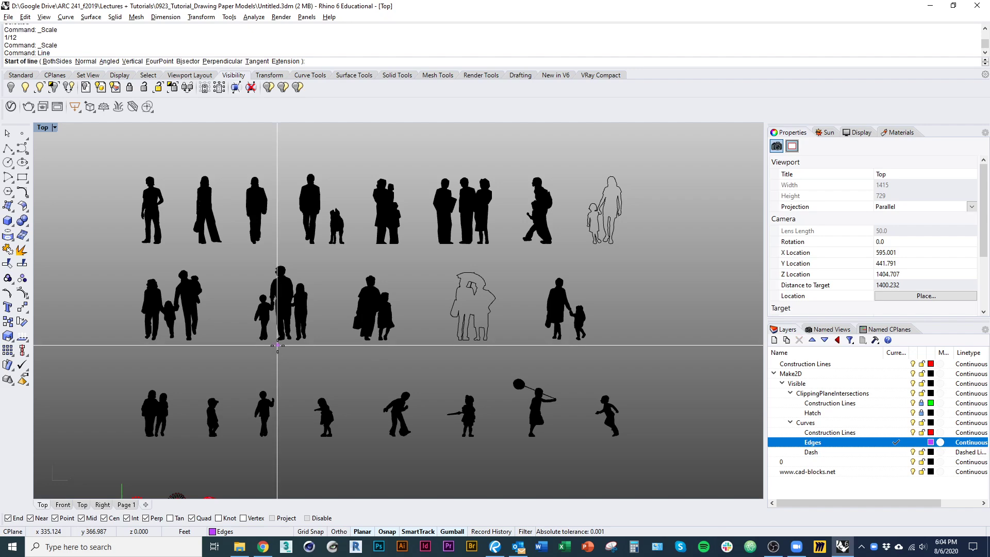
pyautogui.press('Escape')
# - Scale all the silhouettes by reference, from feet to head of the tall man in the middle-row family group, to 6 feet
pyautogui.scroll(-2, 347, 317)
pyautogui.moveTo(646, 434); pyautogui.dragTo(133, 159)
pyautogui.write('scale')
pyautogui.press('Return')
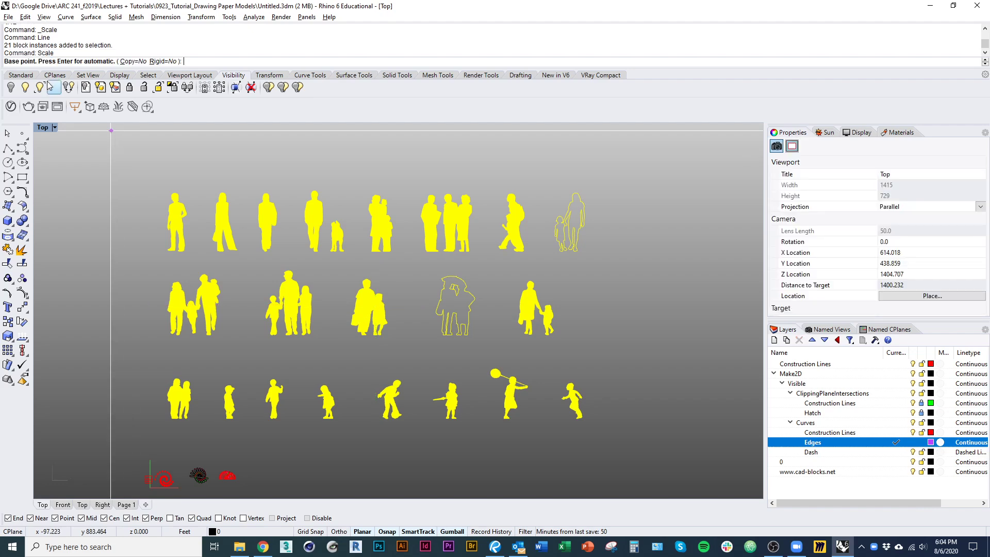
pyautogui.scroll(5, 285, 319)
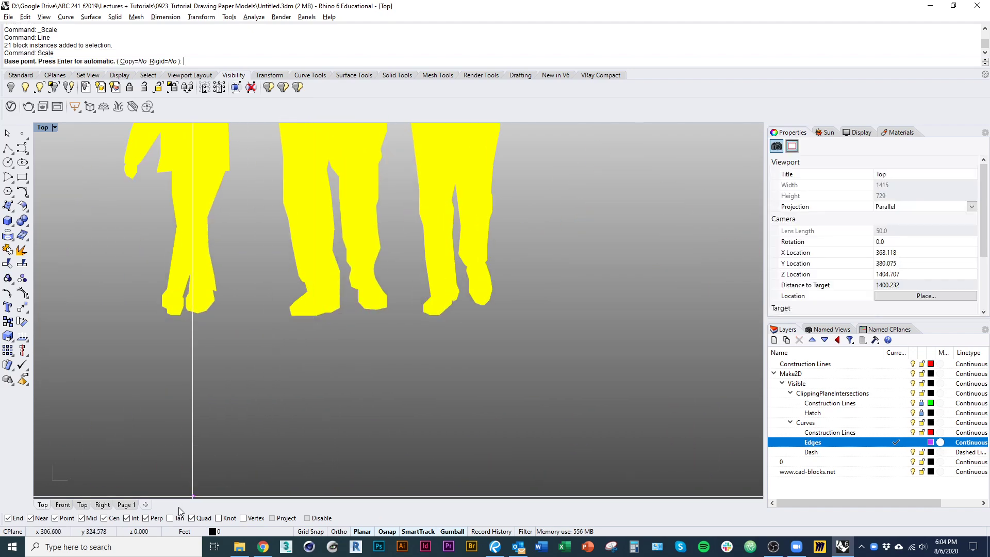
pyautogui.click(295, 316)
pyautogui.scroll(-5, 314, 350)
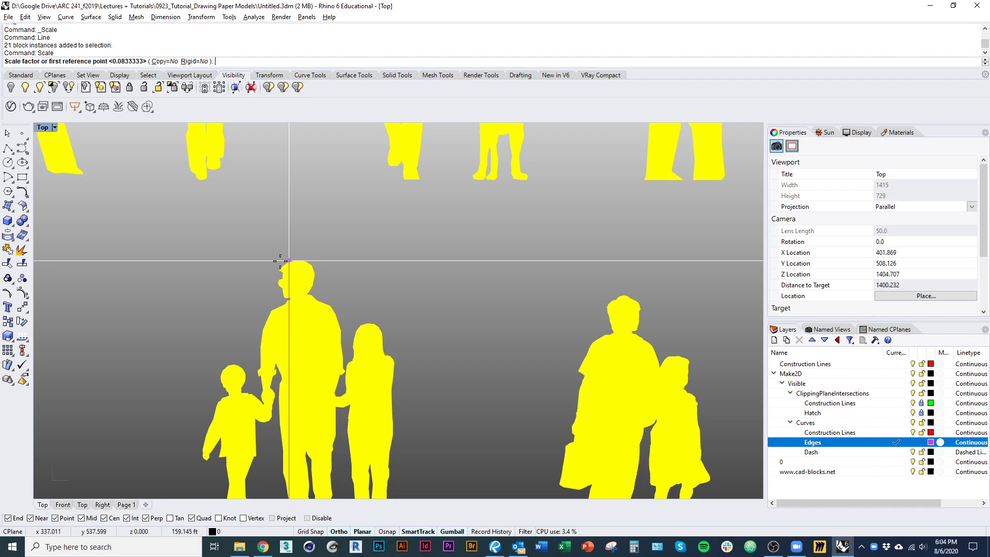
pyautogui.click(283, 260)
pyautogui.write('6')
pyautogui.press('Return')
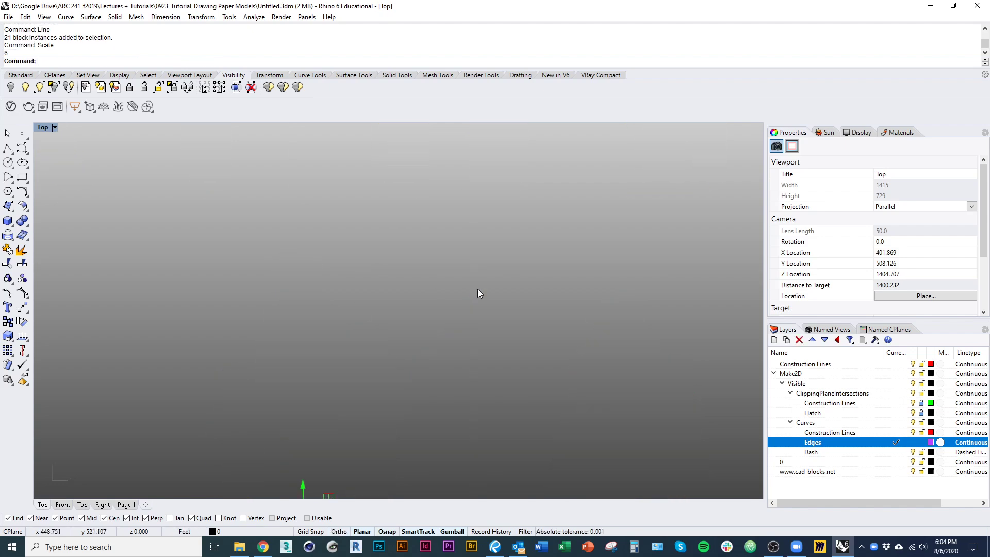
# - Move the rescaled people silhouettes down beside the plan and section drawings
pyautogui.write('zsa')
pyautogui.press('Return')
pyautogui.scroll(-8, 392, 346)
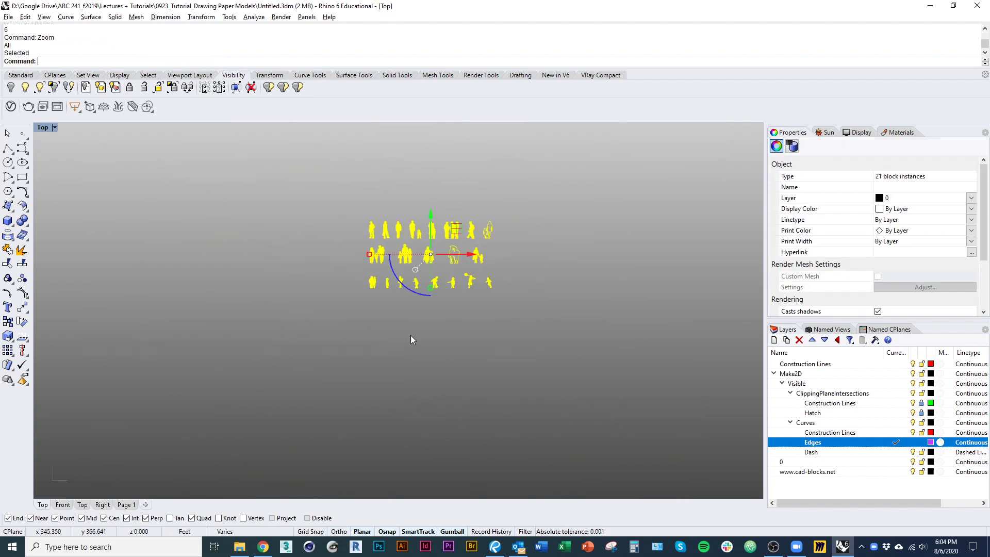
pyautogui.write('m')
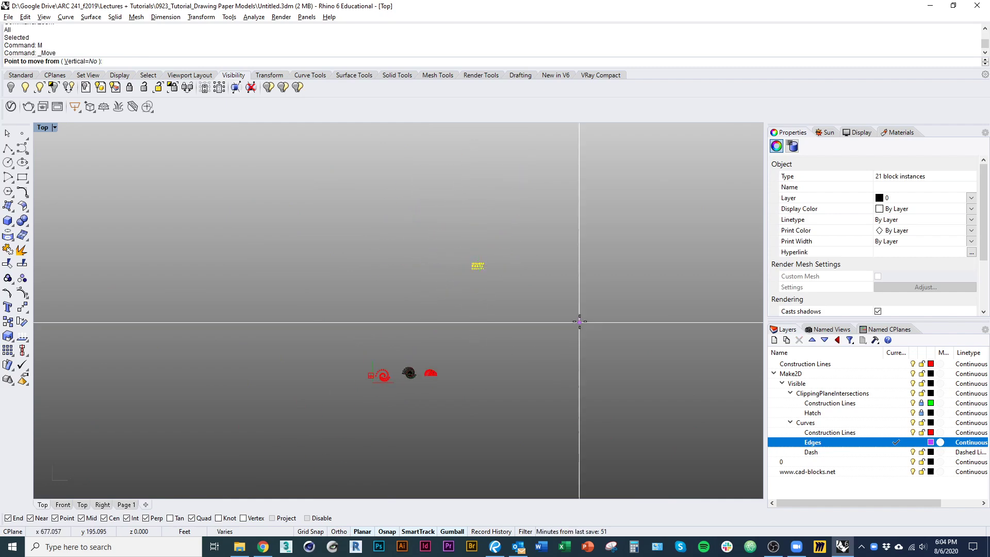
pyautogui.press('Return')
pyautogui.click(554, 309)
pyautogui.click(515, 420)
# - Shift the people silhouettes sideways into the empty space to the right of the section drawing and deselect them
pyautogui.write('zsa')
pyautogui.press('Return')
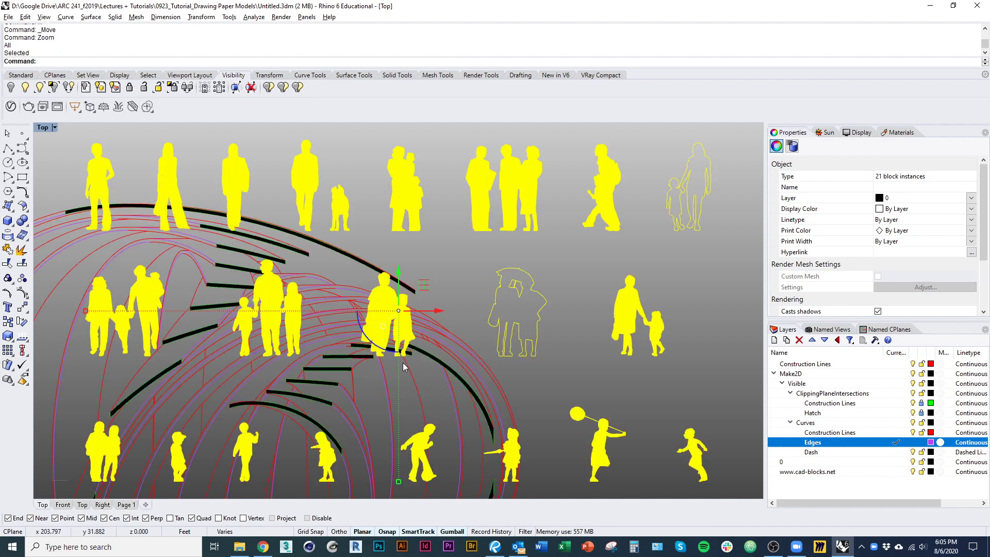
pyautogui.scroll(-5, 403, 363)
pyautogui.moveTo(387, 369); pyautogui.dragTo(612, 385)
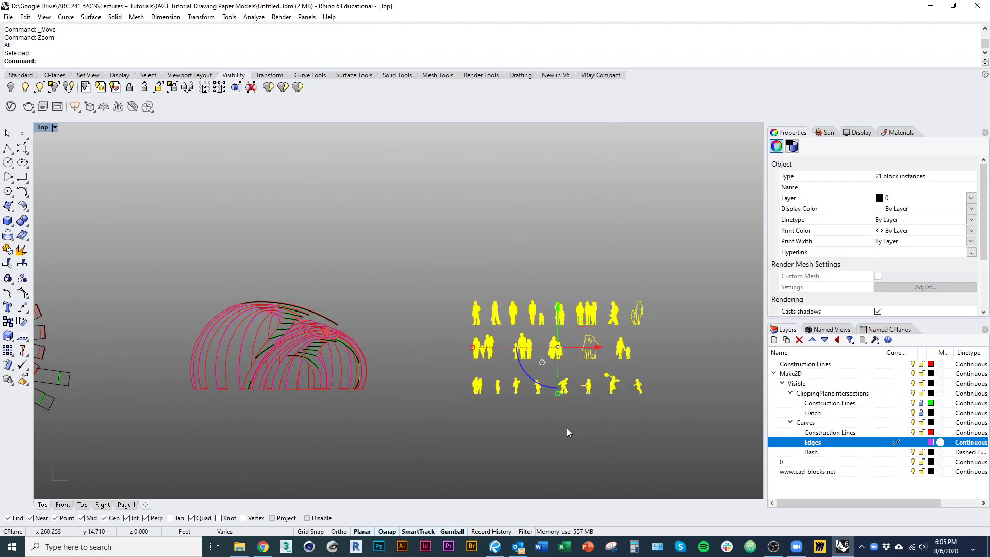
pyautogui.moveTo(432, 429); pyautogui.dragTo(322, 435, button='right')
pyautogui.click(324, 434)
pyautogui.scroll(5, 326, 415)
pyautogui.moveTo(463, 405); pyautogui.dragTo(387, 424, button='right')
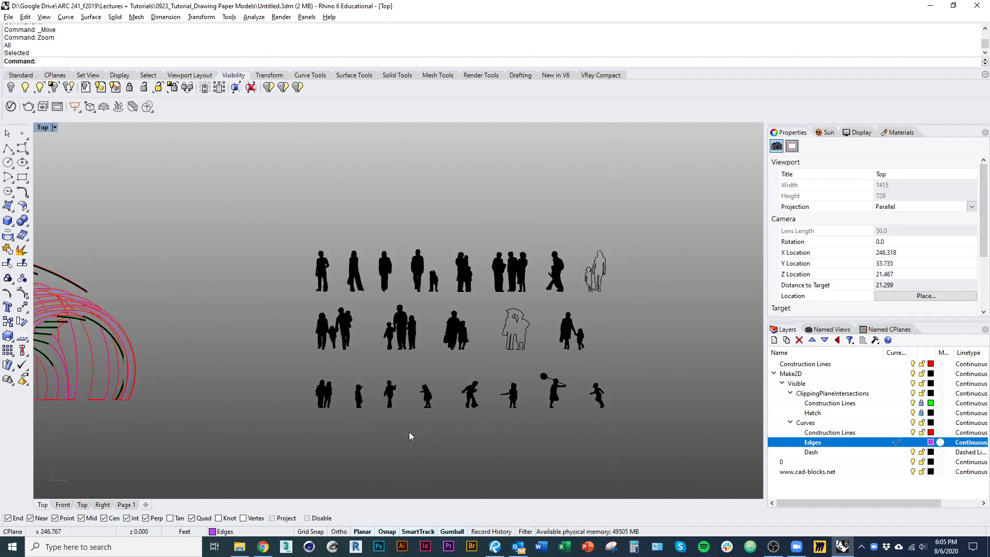
pyautogui.click(515, 398)
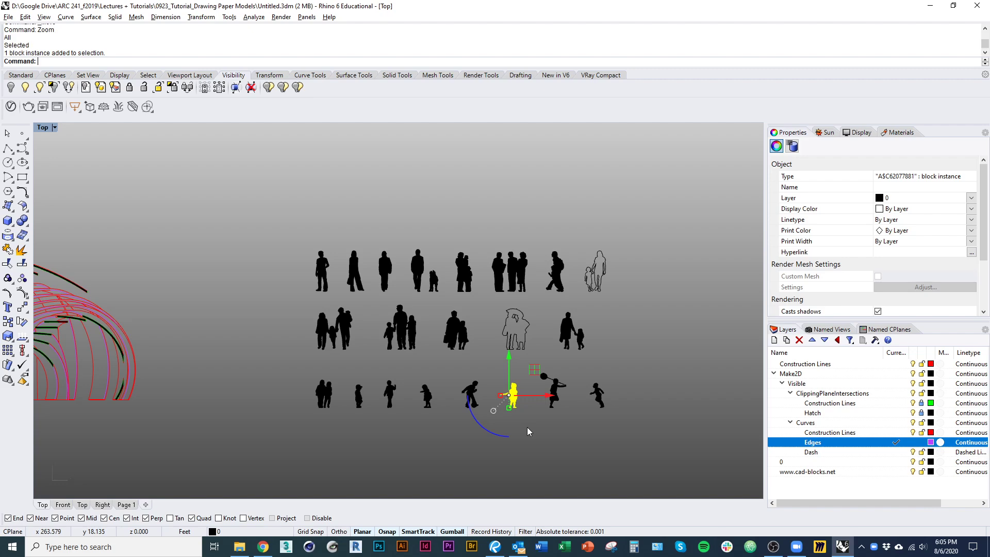
pyautogui.moveTo(485, 400); pyautogui.dragTo(471, 438, button='right')
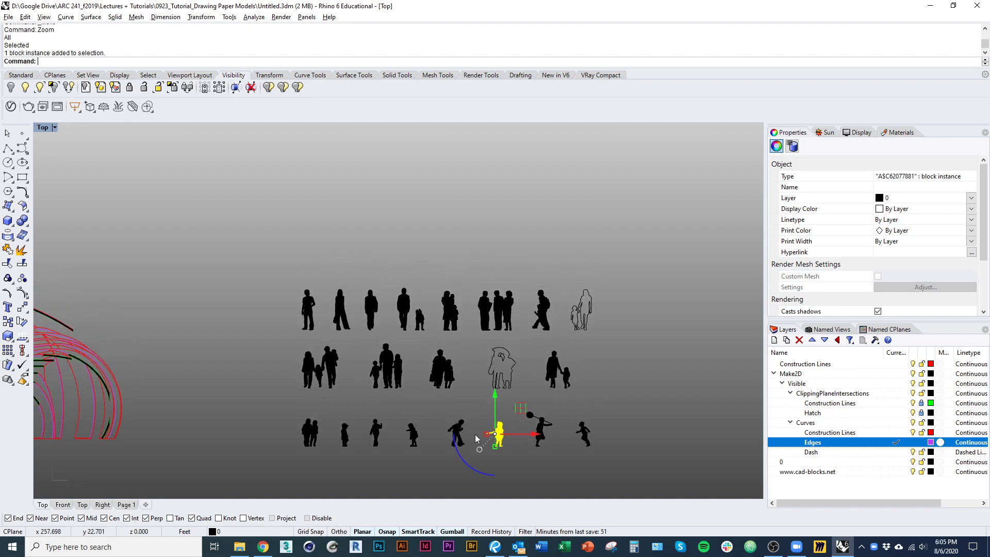
pyautogui.click(481, 444)
pyautogui.scroll(4, 430, 371)
pyautogui.moveTo(431, 372); pyautogui.dragTo(548, 404, button='right')
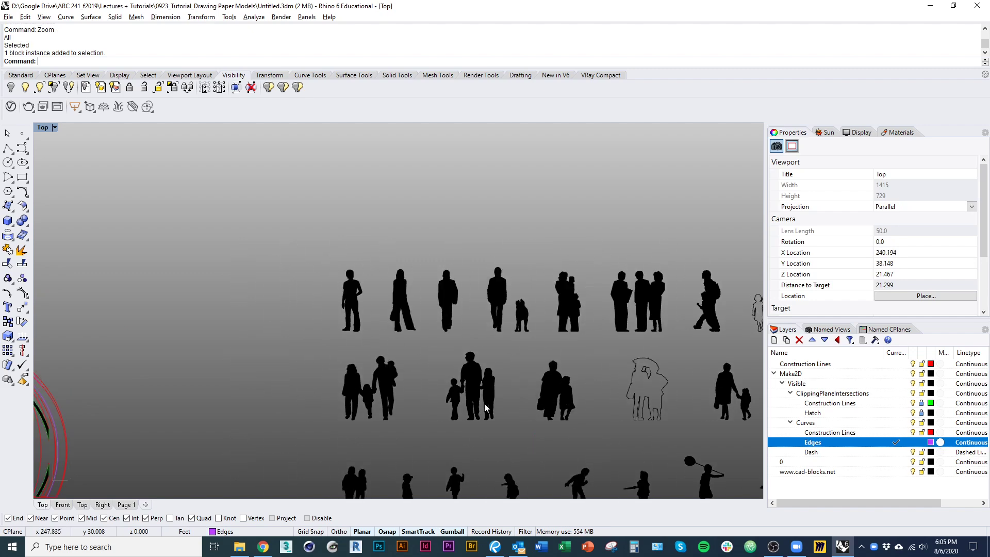
# - Move the middle-row family group with the tall man onto the ground line beneath the section drawing's right-hand arch
pyautogui.click(469, 392)
pyautogui.moveTo(500, 402); pyautogui.dragTo(422, 403)
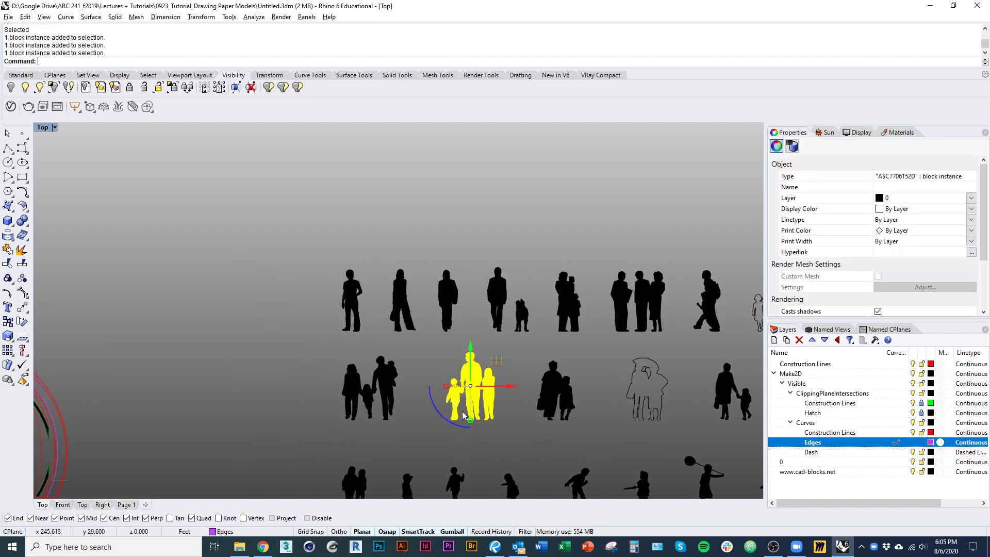
pyautogui.moveTo(488, 408); pyautogui.dragTo(331, 387)
pyautogui.scroll(-4, 325, 427)
pyautogui.scroll(10, 324, 402)
pyautogui.doubleClick(347, 308)
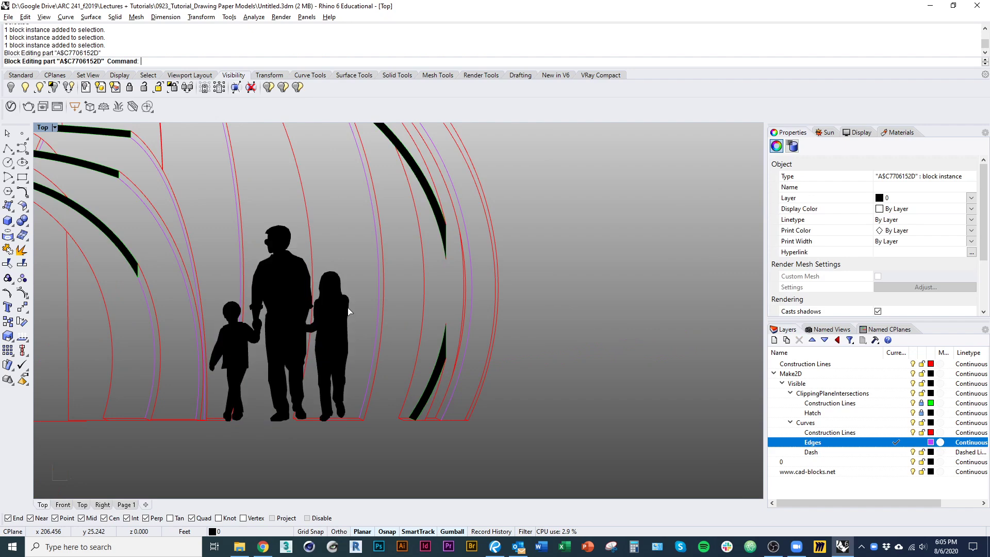
pyautogui.click(333, 314)
pyautogui.click(359, 320)
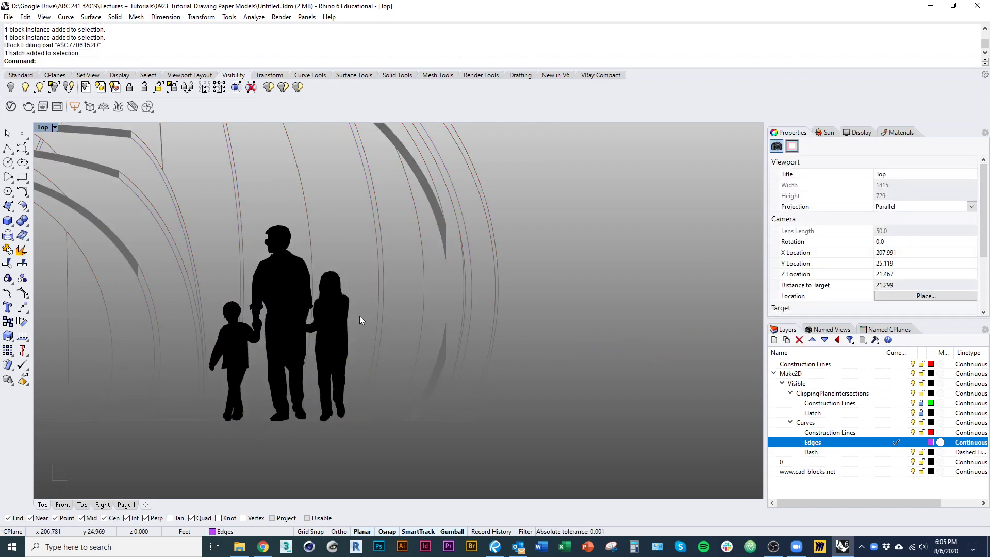
pyautogui.doubleClick(355, 321)
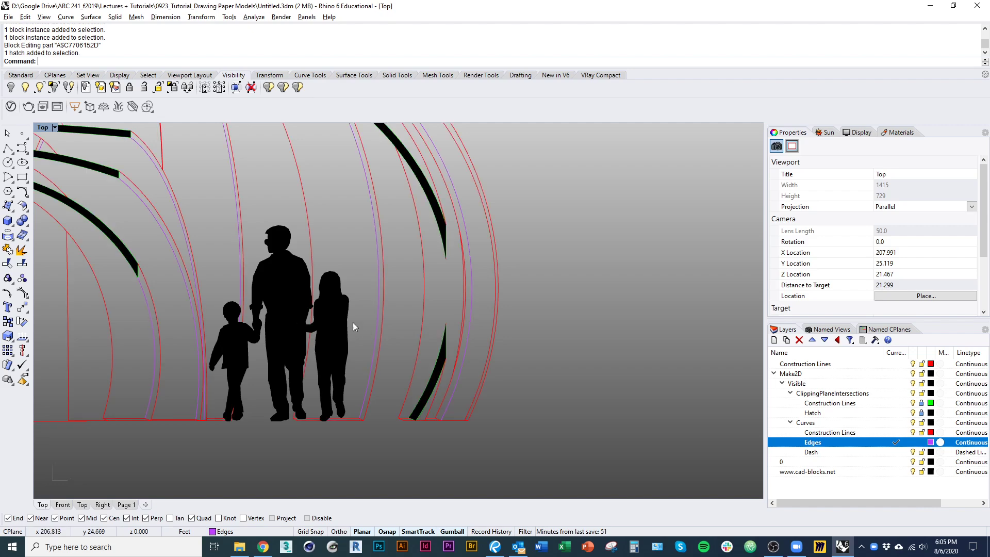
pyautogui.click(338, 299)
pyautogui.click(7, 149)
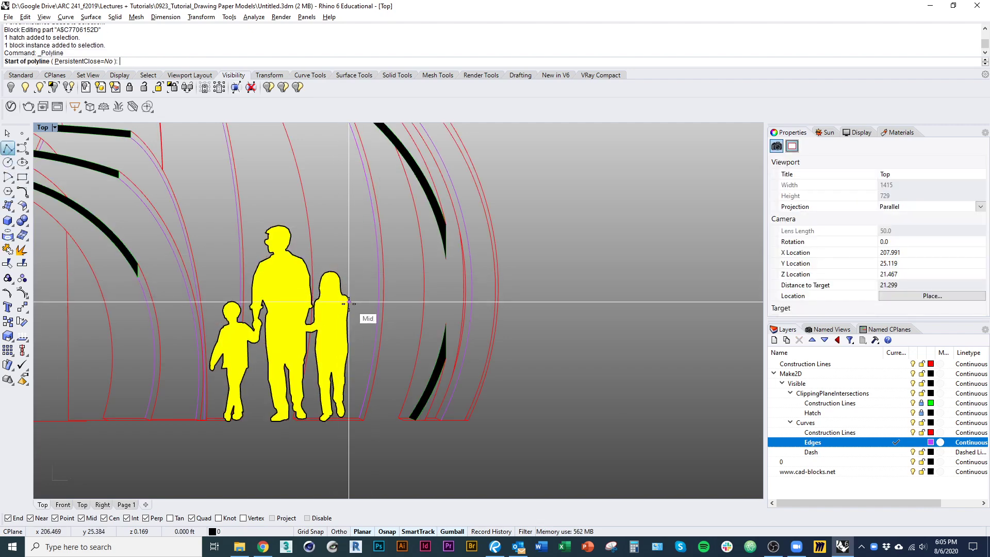
pyautogui.press('Escape')
# - Open the family group block under the arch for editing with the BlockEdit command
pyautogui.click(328, 349)
pyautogui.moveTo(345, 370); pyautogui.dragTo(392, 380, button='right')
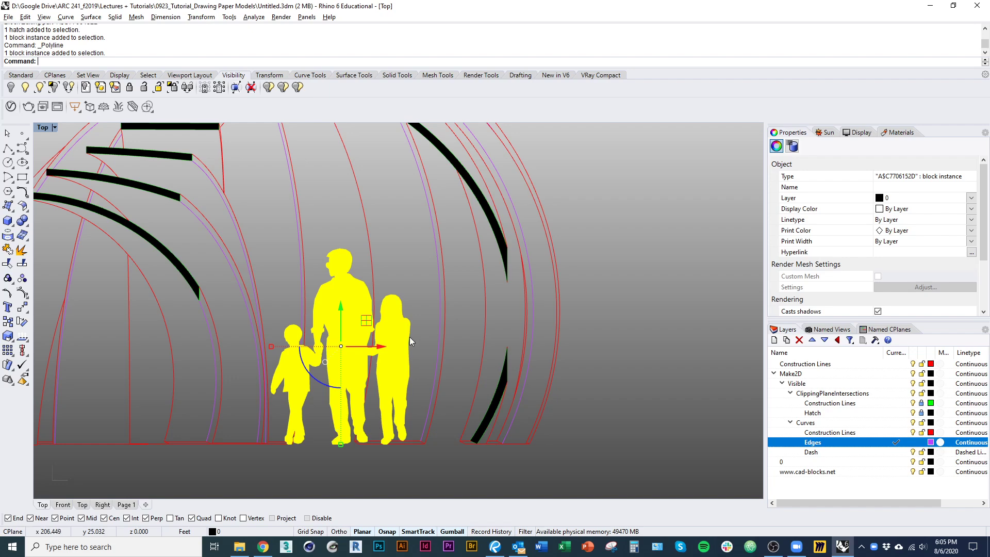
pyautogui.scroll(3, 395, 360)
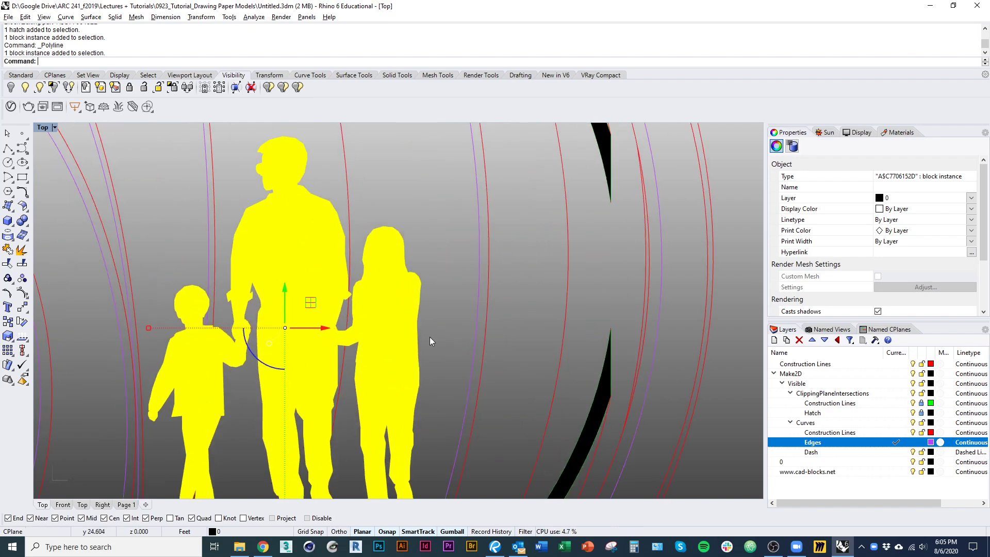
pyautogui.click(430, 340)
pyautogui.click(404, 323)
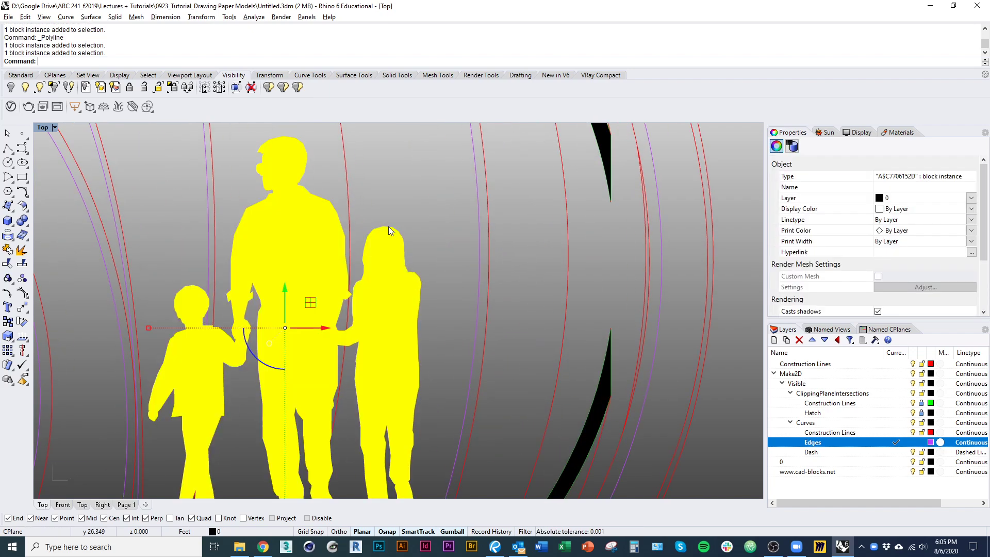
pyautogui.scroll(-3, 304, 354)
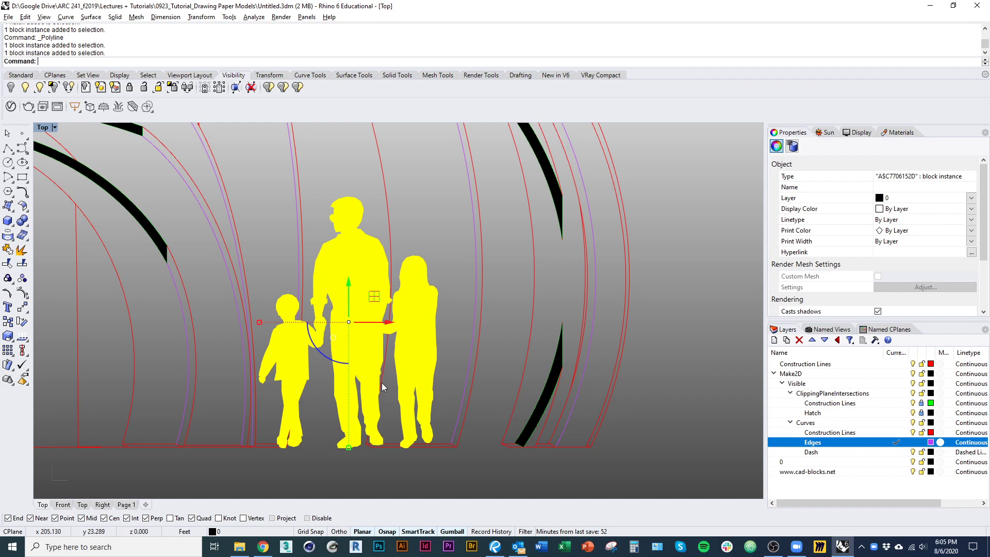
pyautogui.moveTo(381, 382); pyautogui.dragTo(376, 379, button='right')
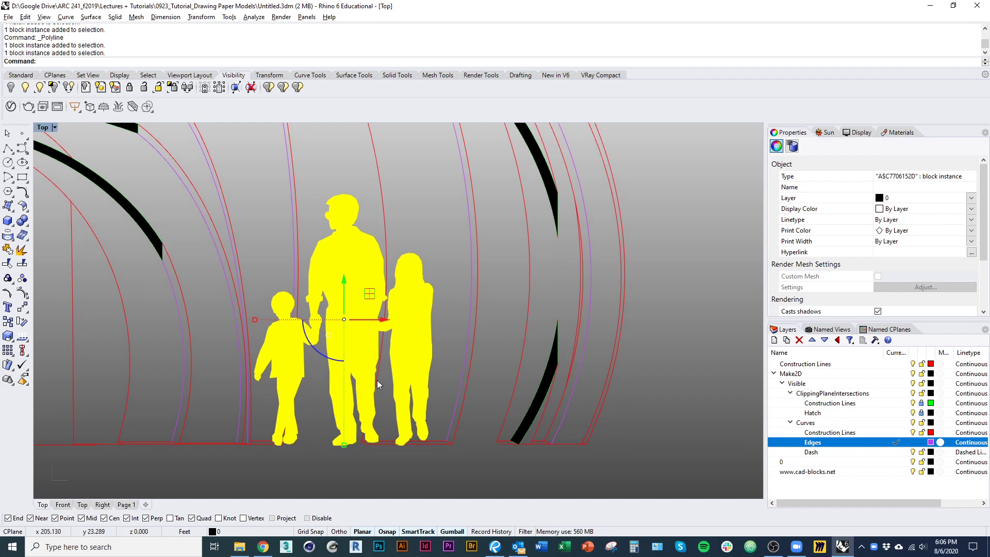
pyautogui.write('Editbloc')
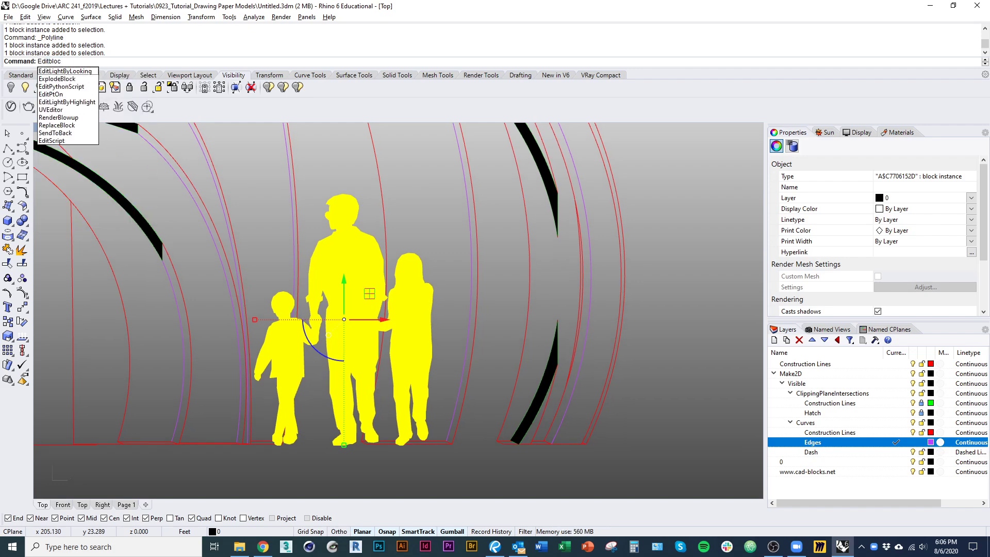
pyautogui.press('BackSpace')
pyautogui.press('BackSpace')
pyautogui.press('BackSpace')
pyautogui.press('BackSpace')
pyautogui.press('BackSpace')
pyautogui.press('BackSpace')
pyautogui.press('BackSpace')
pyautogui.press('BackSpace')
pyautogui.write('BlockEdit')
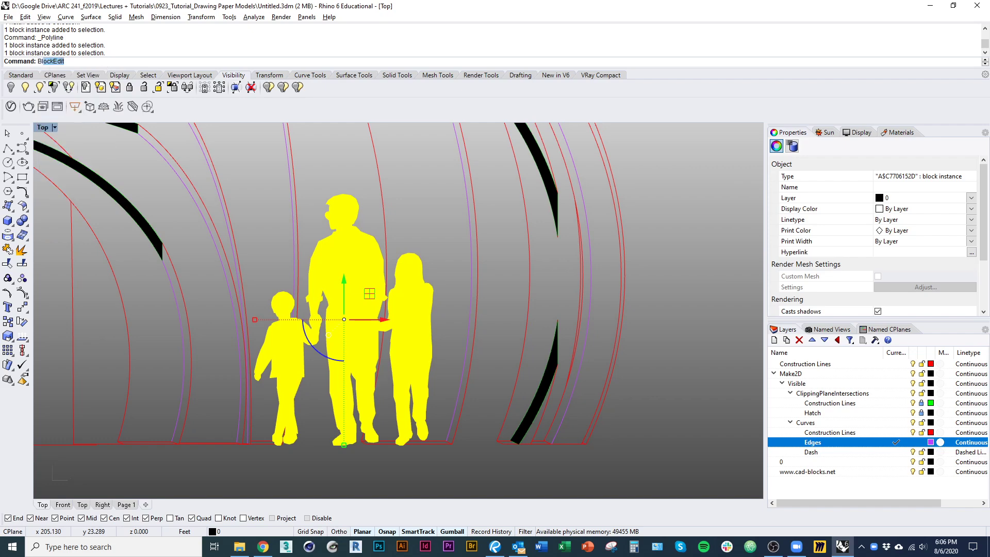
pyautogui.press('Return')
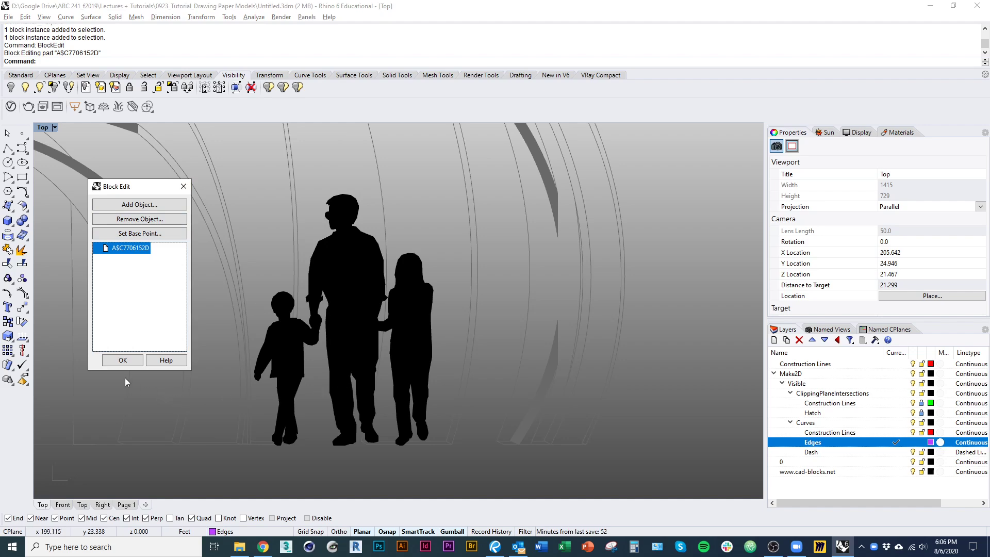
# - Assign the family block's hatch to the top-level Construction Lines layer and finish editing the block
pyautogui.click(345, 308)
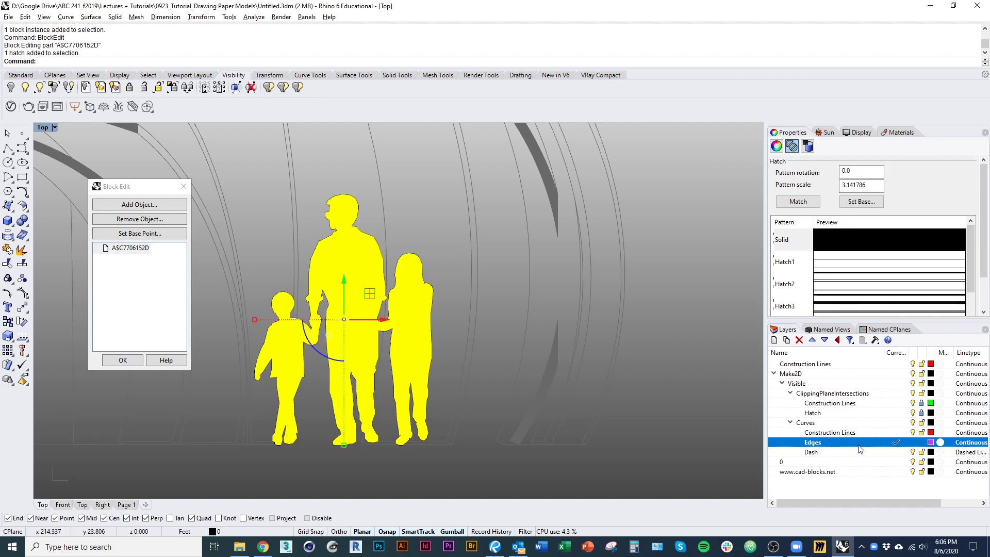
pyautogui.rightClick(838, 365)
pyautogui.click(876, 318)
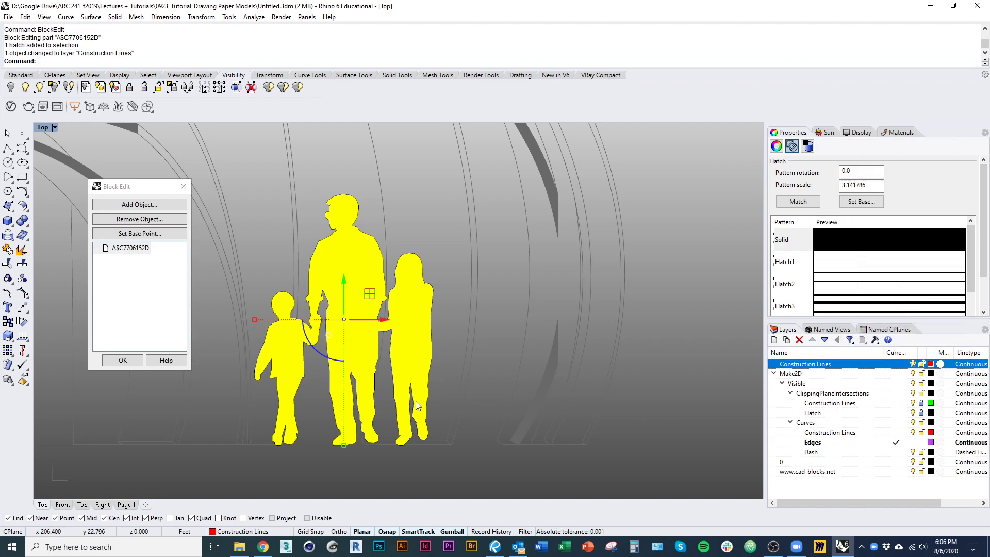
pyautogui.click(596, 349)
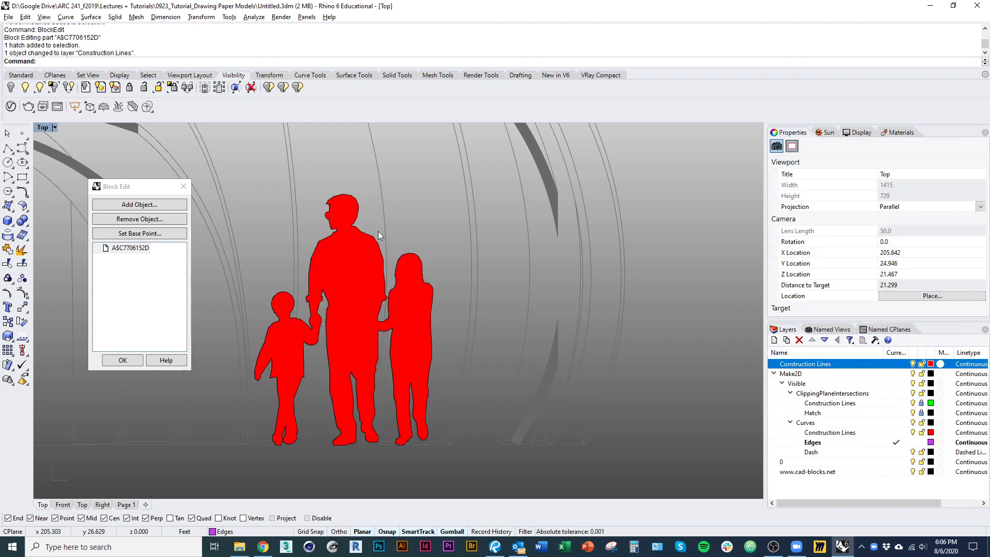
pyautogui.click(121, 360)
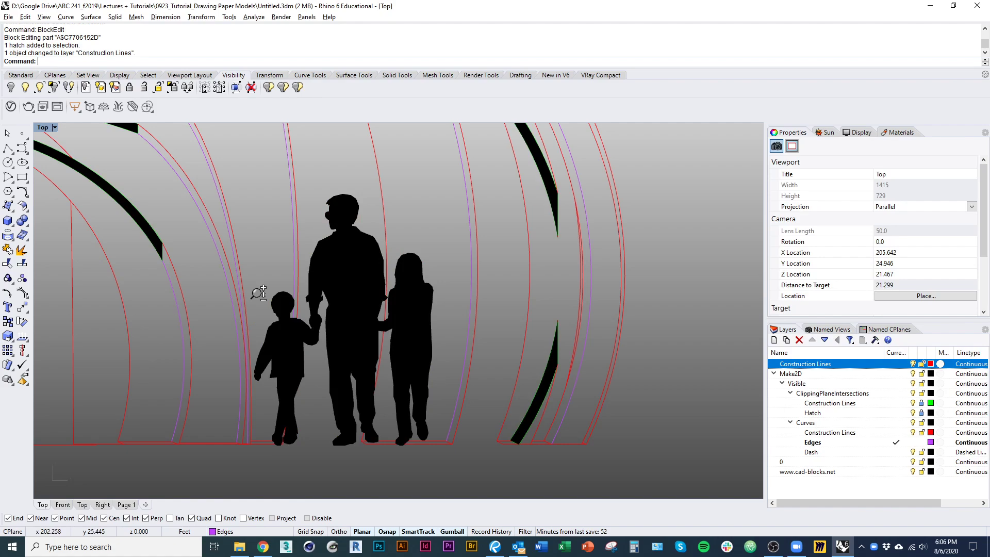
# - Copy the family group silhouette and place the copy at ground level just outside the section drawing's right-hand arch
pyautogui.scroll(-3, 258, 291)
pyautogui.click(321, 317)
pyautogui.moveTo(524, 377); pyautogui.dragTo(265, 339, button='right')
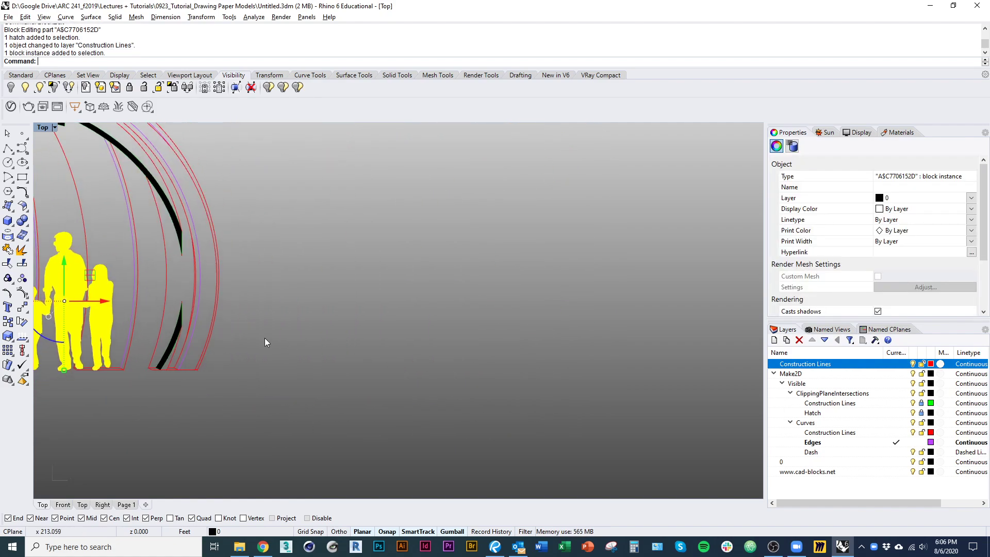
pyautogui.scroll(-12, 265, 338)
pyautogui.moveTo(332, 396); pyautogui.dragTo(405, 407, button='right')
pyautogui.scroll(6, 351, 369)
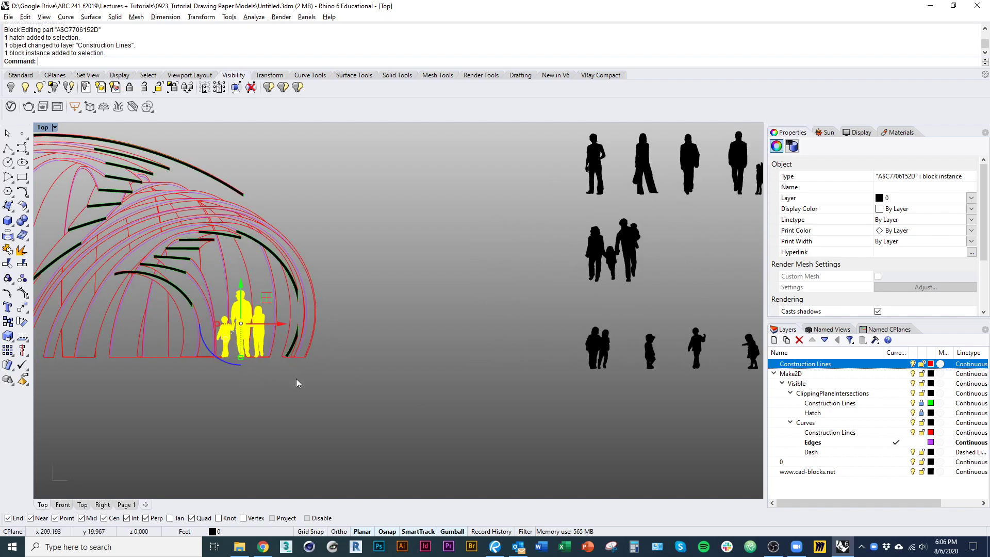
pyautogui.rightClick(304, 383)
pyautogui.click(245, 397)
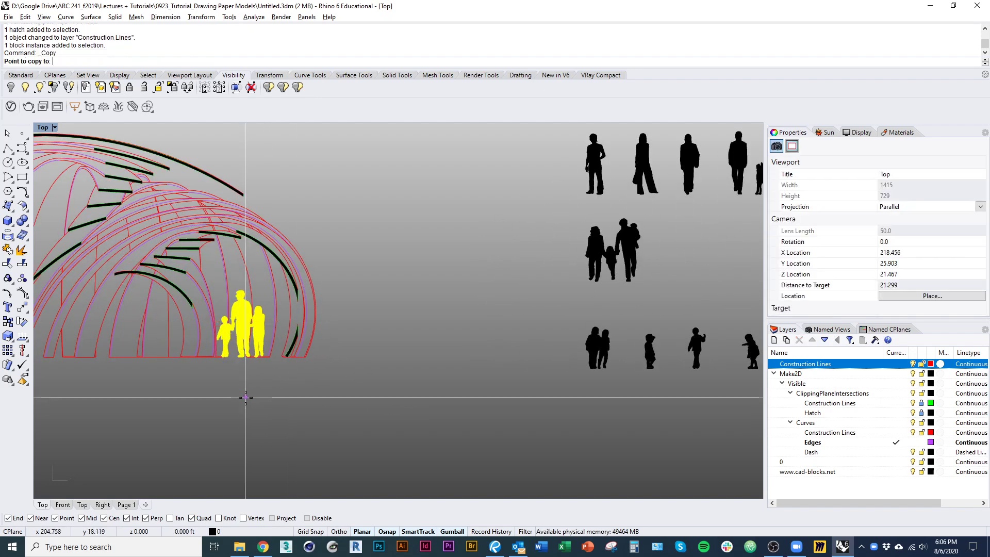
pyautogui.click(717, 326)
pyautogui.rightClick(529, 411)
pyautogui.moveTo(528, 411); pyautogui.dragTo(400, 407, button='right')
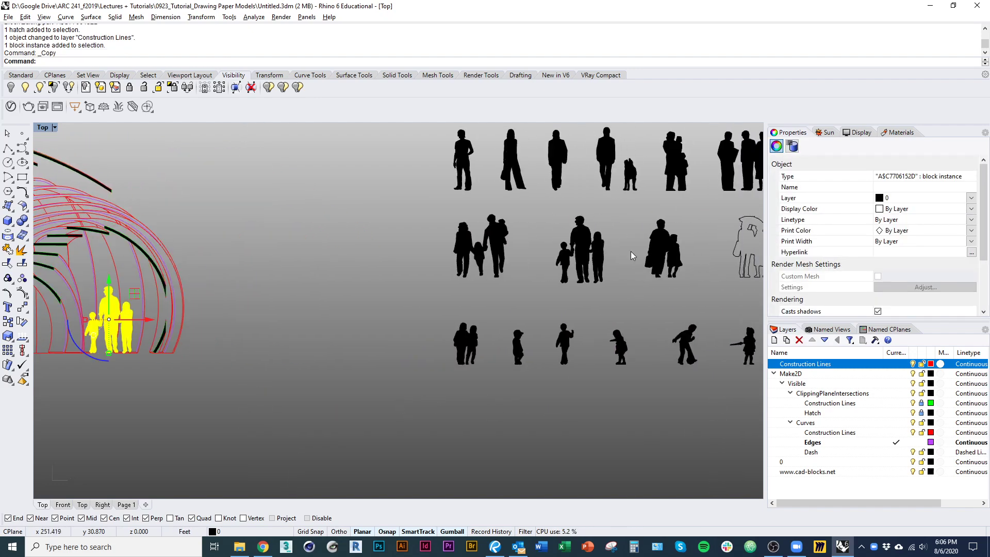
pyautogui.moveTo(592, 254); pyautogui.dragTo(231, 329)
# - Open the family block under the arch for editing and set its hatch's display color to By Layer
pyautogui.scroll(8, 265, 285)
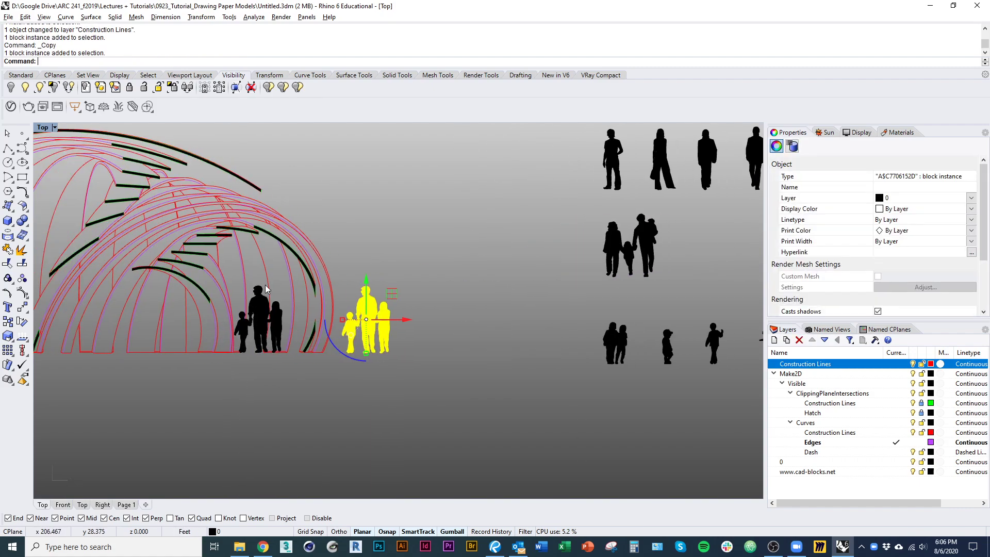
pyautogui.click(311, 258)
pyautogui.doubleClick(311, 257)
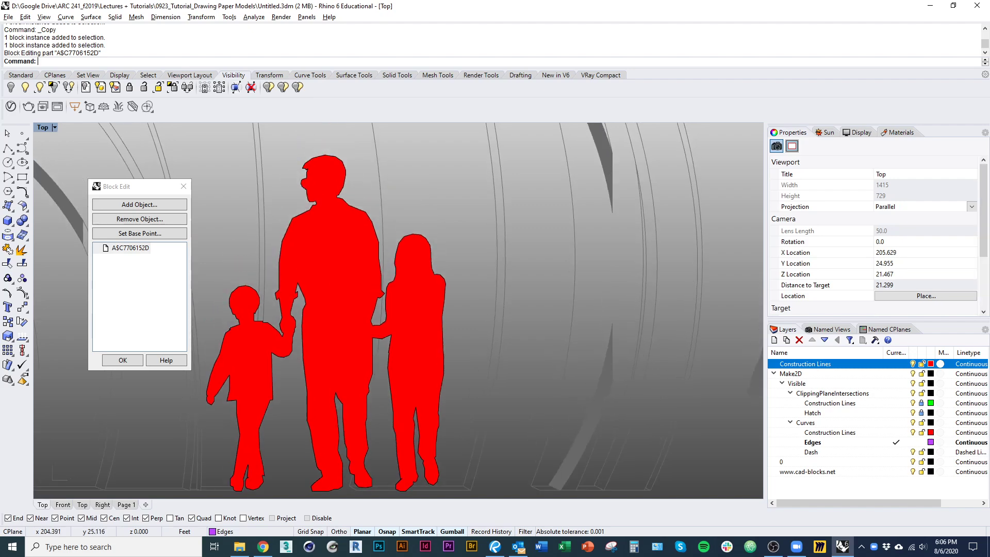
pyautogui.click(320, 258)
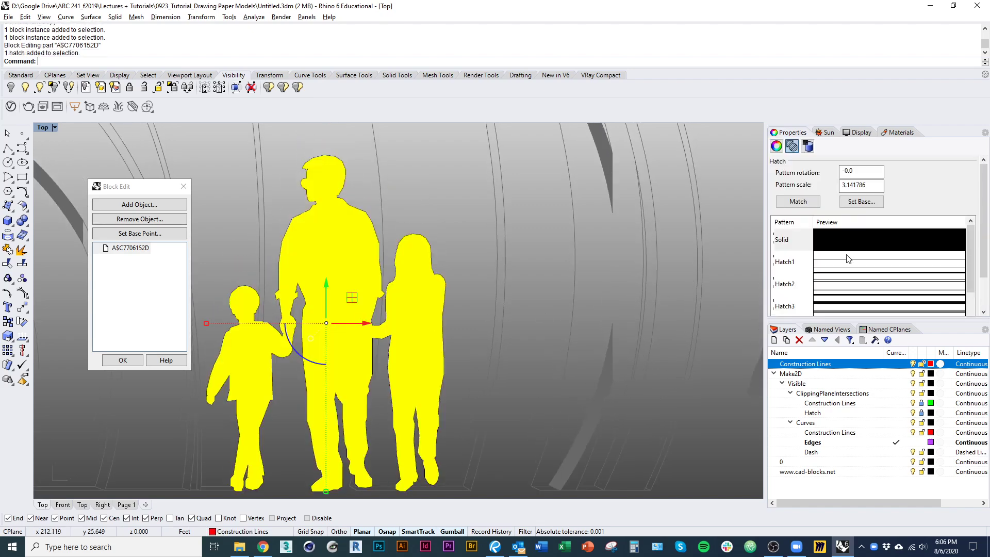
pyautogui.click(776, 146)
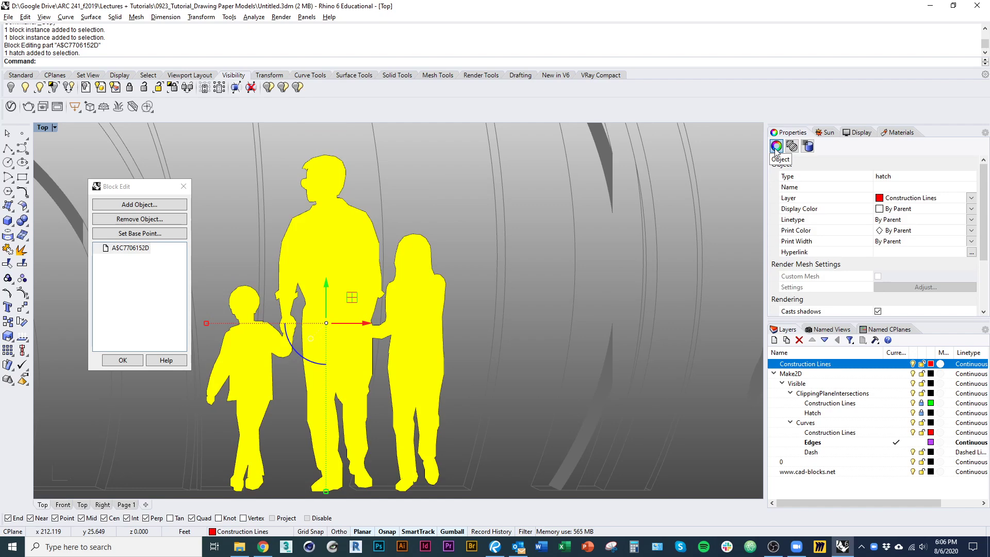
pyautogui.click(908, 212)
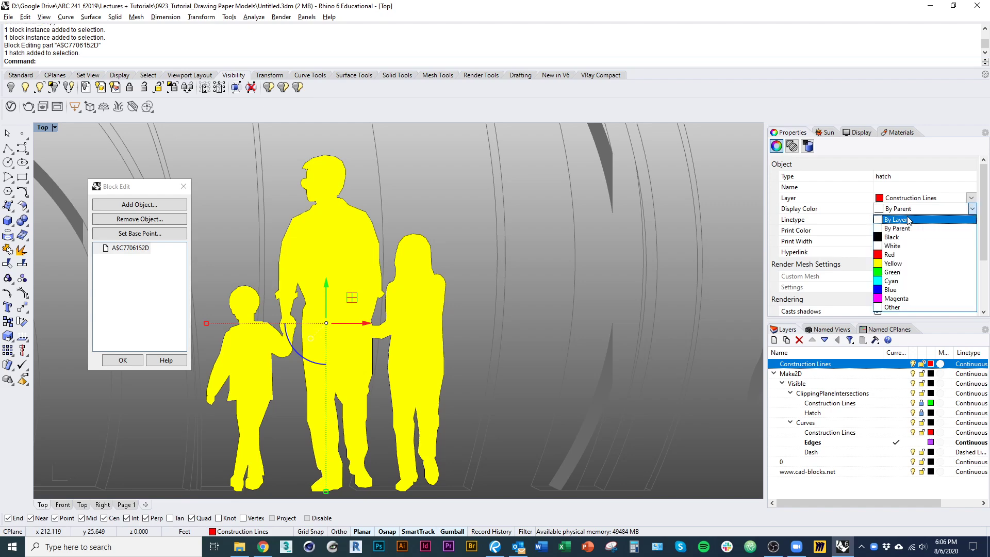
pyautogui.click(909, 219)
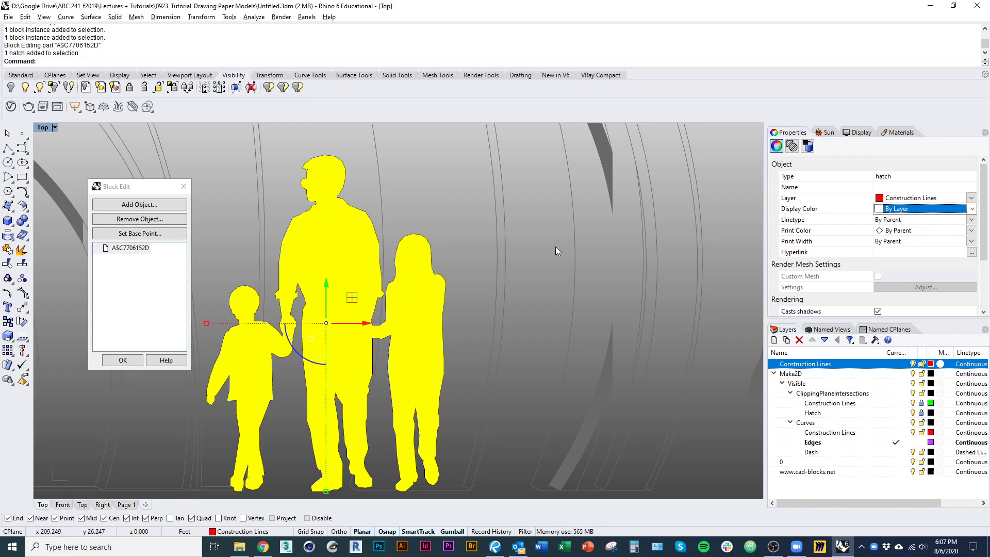
# - Set the hatch's linetype, print color and print width to By Layer and finish editing the block
pyautogui.click(908, 222)
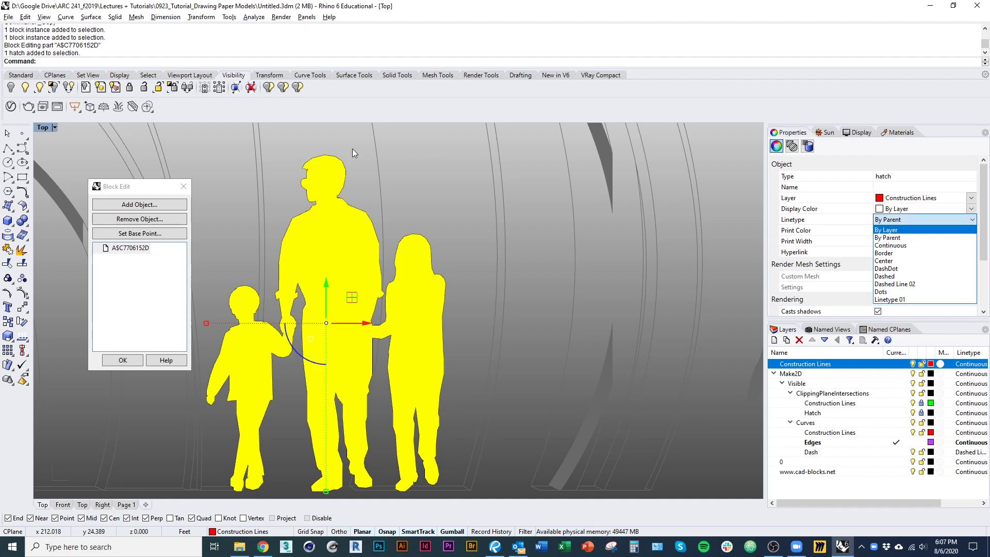
pyautogui.click(904, 230)
pyautogui.click(911, 230)
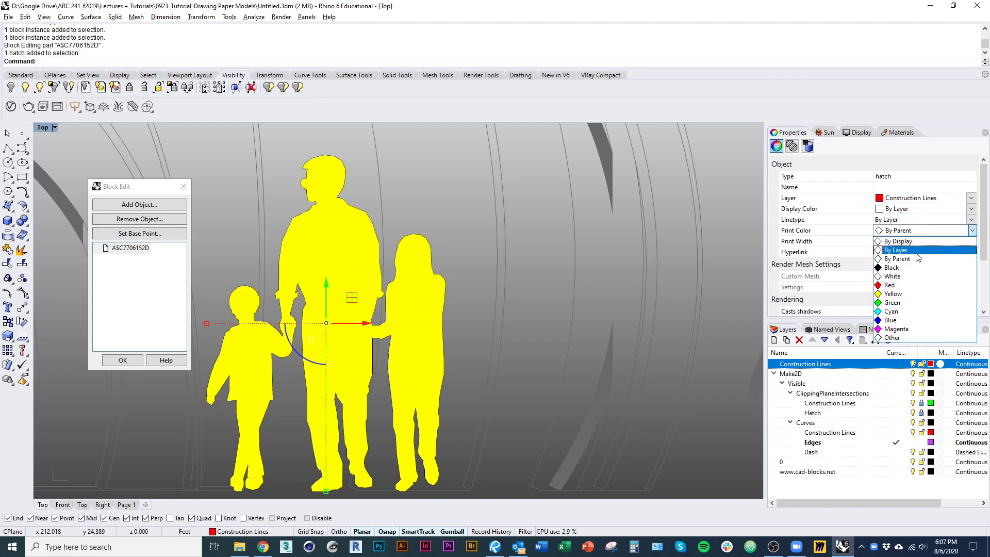
pyautogui.click(908, 239)
pyautogui.click(937, 241)
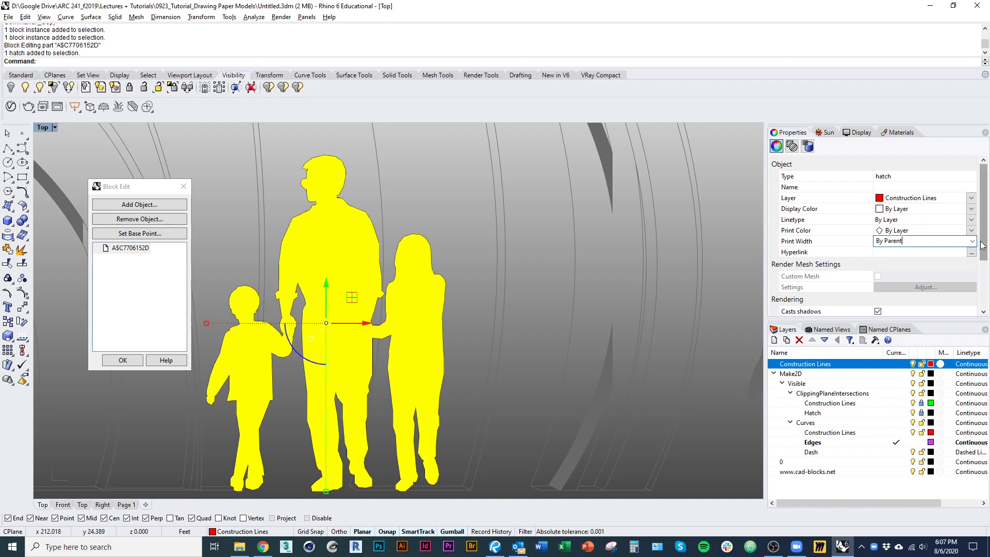
pyautogui.click(943, 242)
pyautogui.click(908, 251)
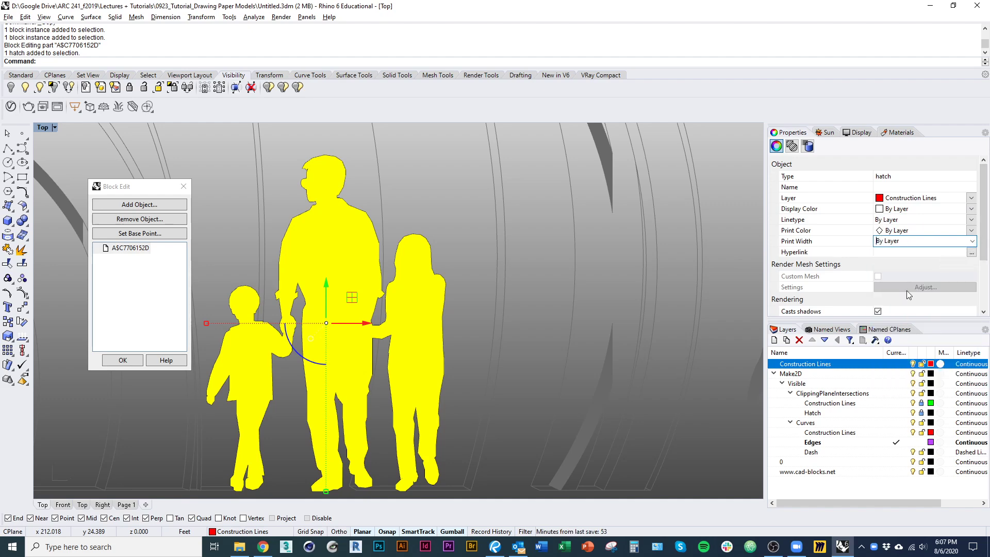
pyautogui.click(575, 312)
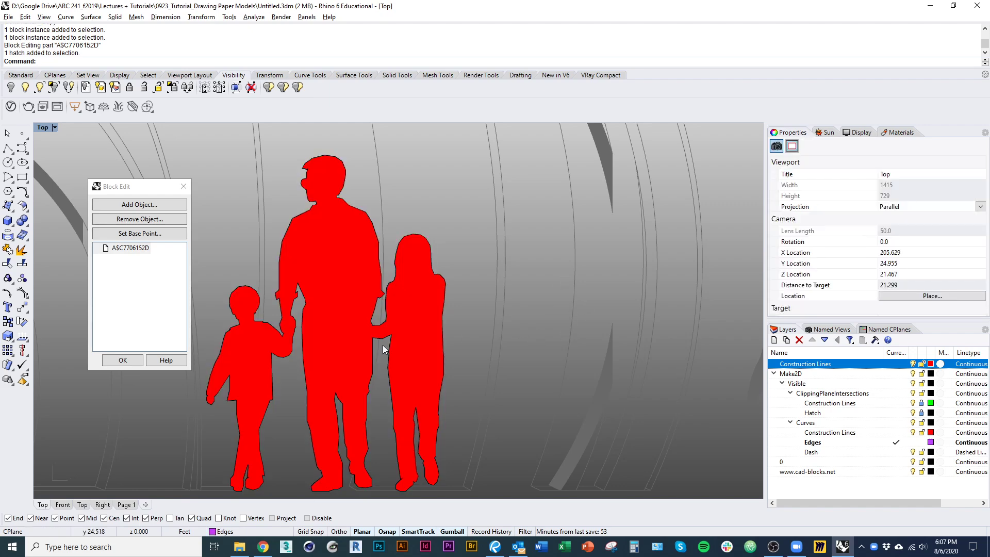
pyautogui.click(122, 360)
pyautogui.scroll(-5, 246, 335)
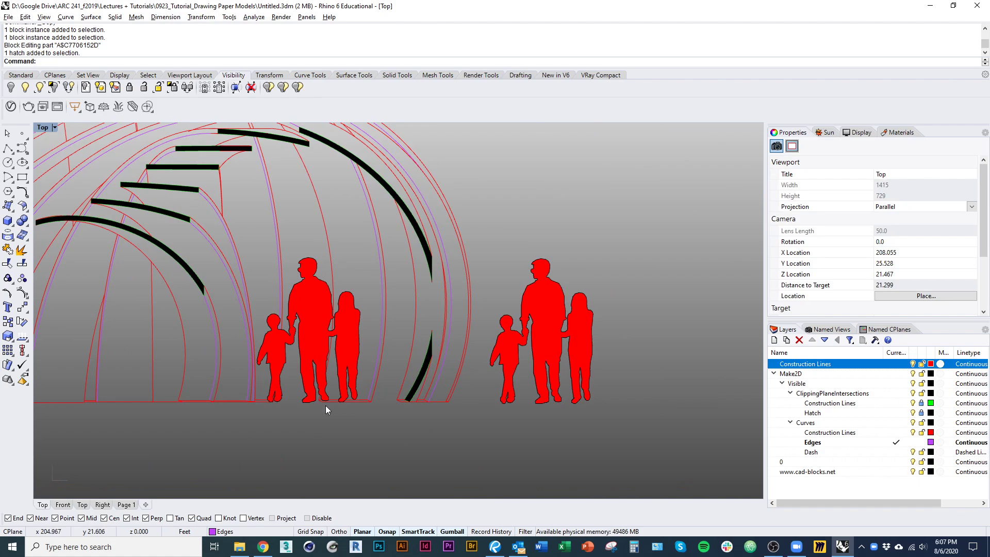
pyautogui.scroll(-5, 231, 317)
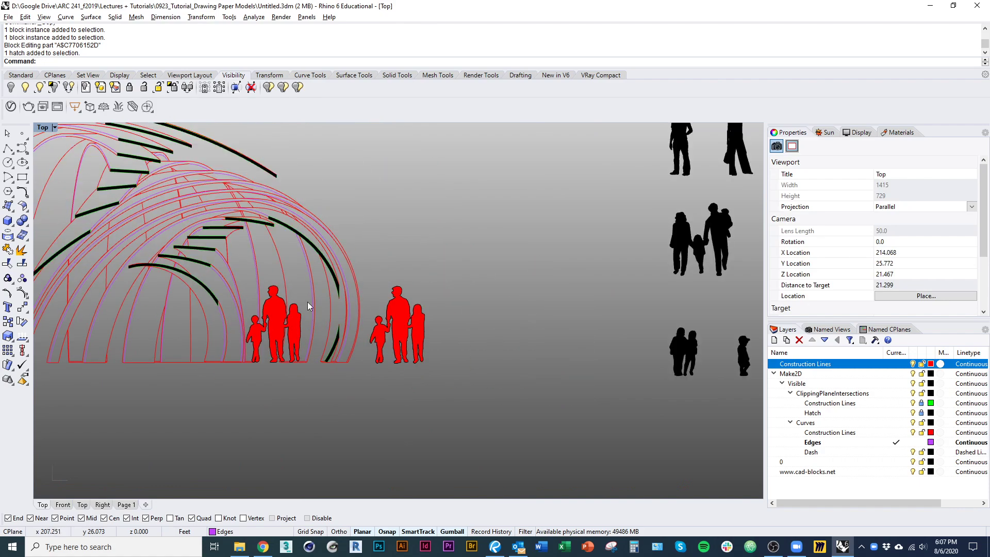
pyautogui.click(415, 321)
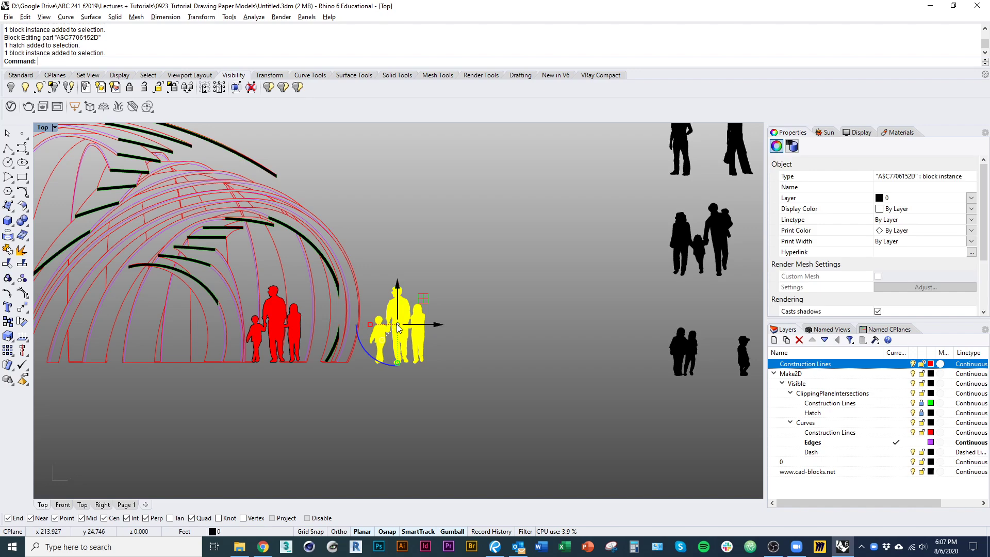
pyautogui.click(275, 315)
pyautogui.click(421, 337)
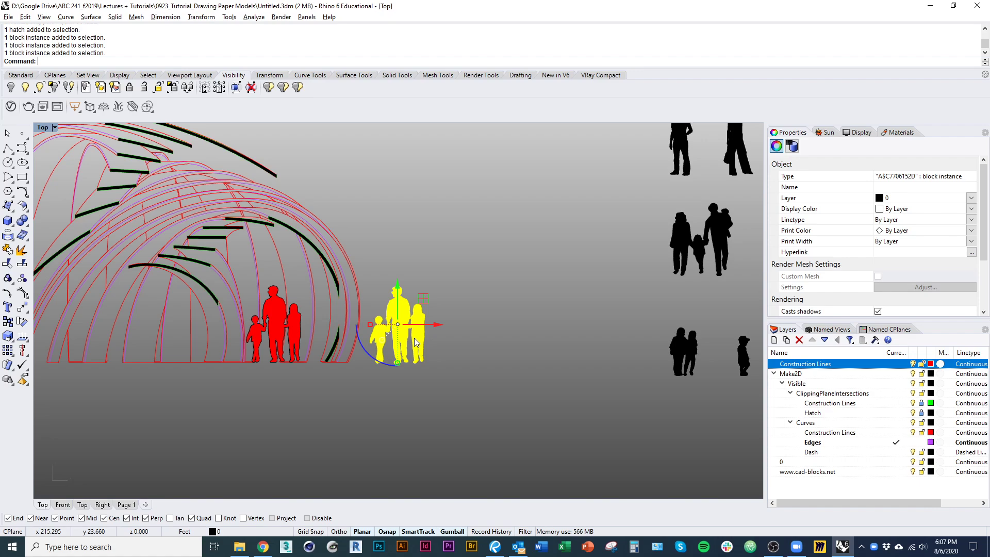
# - Open the family block under the arch for editing and delete its red hatch, keeping the outline curve
pyautogui.scroll(3, 228, 348)
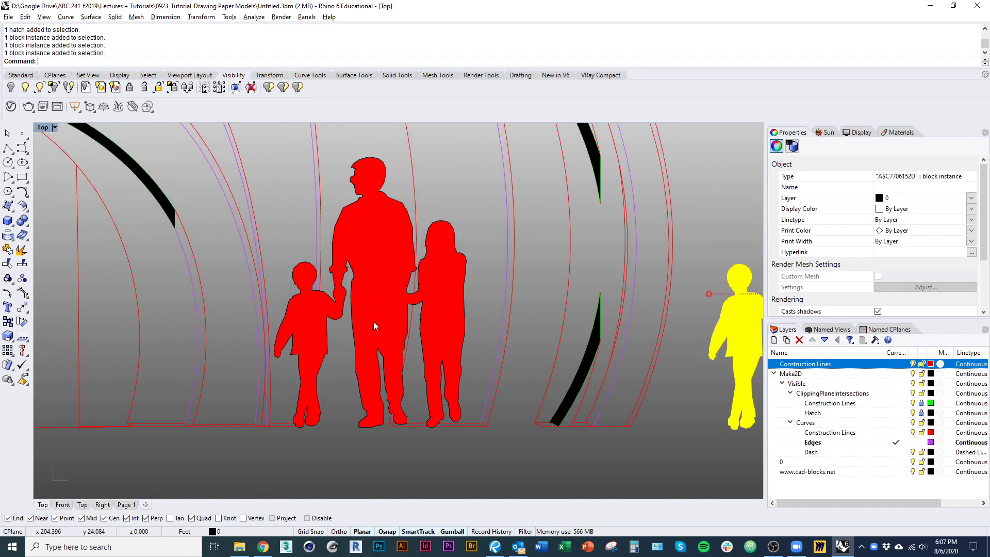
pyautogui.doubleClick(374, 320)
pyautogui.scroll(1, 311, 330)
pyautogui.moveTo(249, 221)
pyautogui.mouseDown()
pyautogui.moveTo(363, 451)
pyautogui.moveTo(356, 466)
pyautogui.mouseUp()
pyautogui.click(321, 301)
pyautogui.write('D')
pyautogui.press('Return')
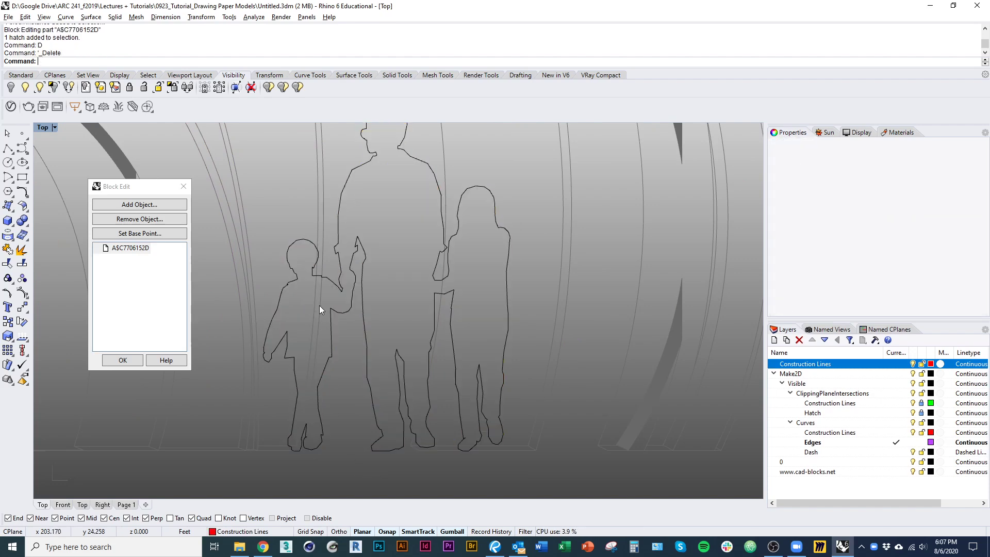
# - Delete the outline curve's control points that form the child, up to where the child holds the man's hand
pyautogui.click(343, 309)
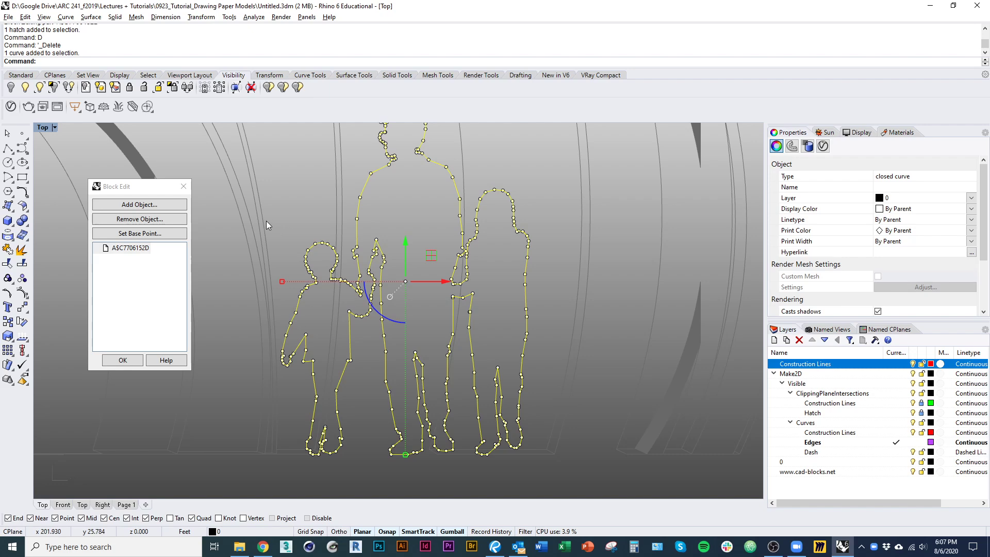
pyautogui.moveTo(268, 202); pyautogui.dragTo(353, 479)
pyautogui.scroll(5, 349, 299)
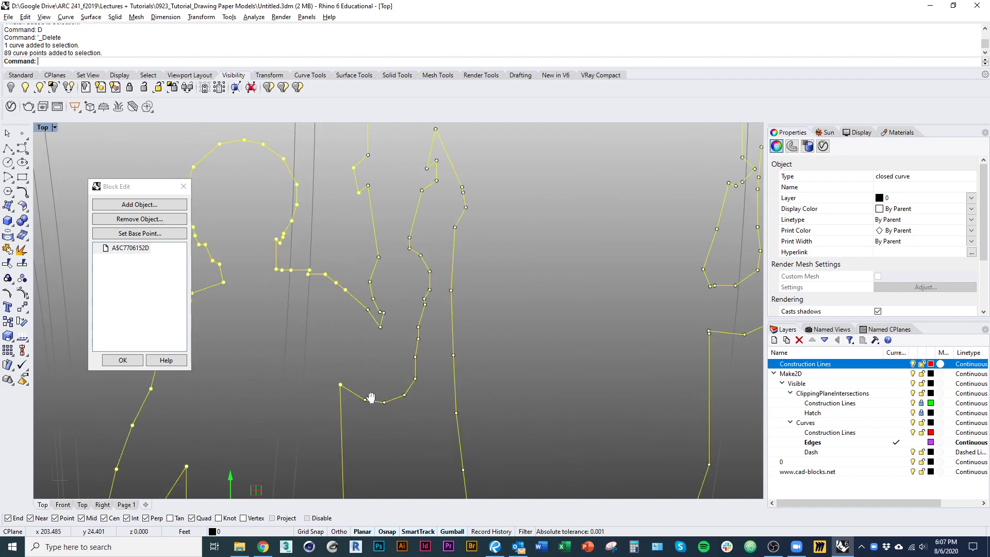
pyautogui.moveTo(371, 398); pyautogui.dragTo(364, 398, button='right')
pyautogui.keyDown('ctrl'); pyautogui.moveTo(377, 296); pyautogui.dragTo(340, 159); pyautogui.keyUp('ctrl')
pyautogui.keyDown('shift'); pyautogui.moveTo(289, 438); pyautogui.dragTo(430, 328); pyautogui.keyUp('shift')
pyautogui.keyDown('shift'); pyautogui.click(419, 305); pyautogui.keyUp('shift')
pyautogui.write('d')
pyautogui.press('Return')
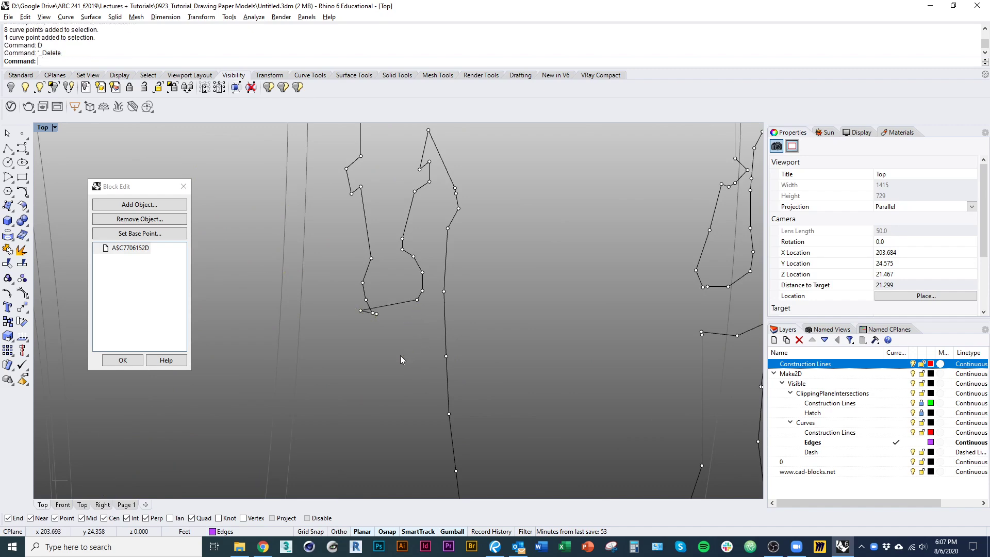
# - Remove the stray outline points left at the man's hand and finish editing the block
pyautogui.scroll(3, 361, 336)
pyautogui.click(368, 293)
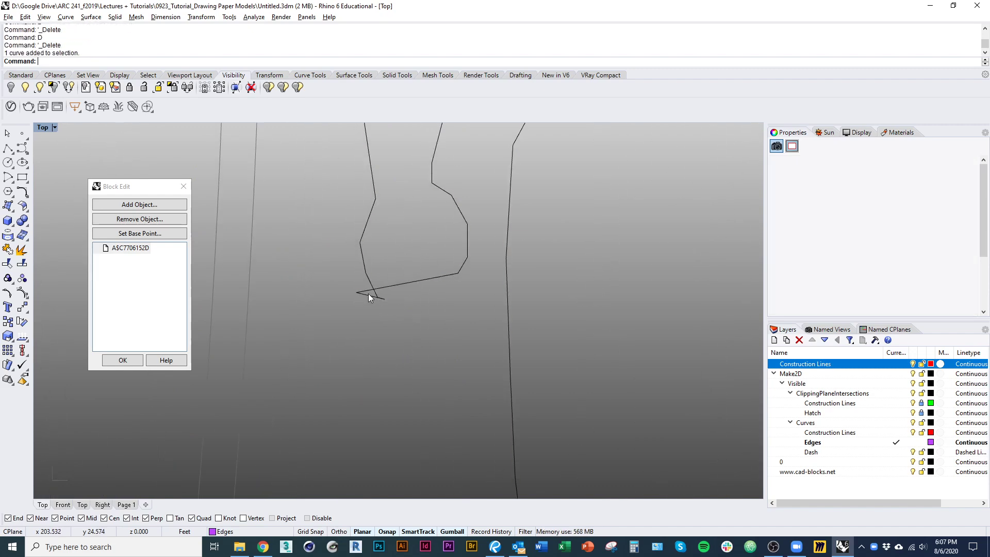
pyautogui.moveTo(375, 305); pyautogui.dragTo(394, 296)
pyautogui.write('d')
pyautogui.press('Return')
pyautogui.scroll(-3, 376, 310)
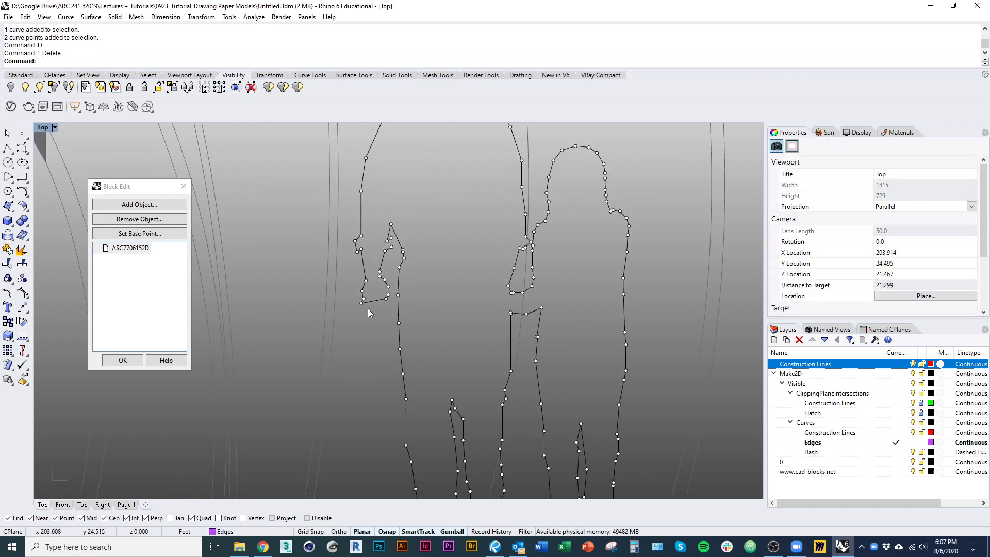
pyautogui.click(362, 305)
pyautogui.write('d')
pyautogui.press('Return')
pyautogui.click(123, 360)
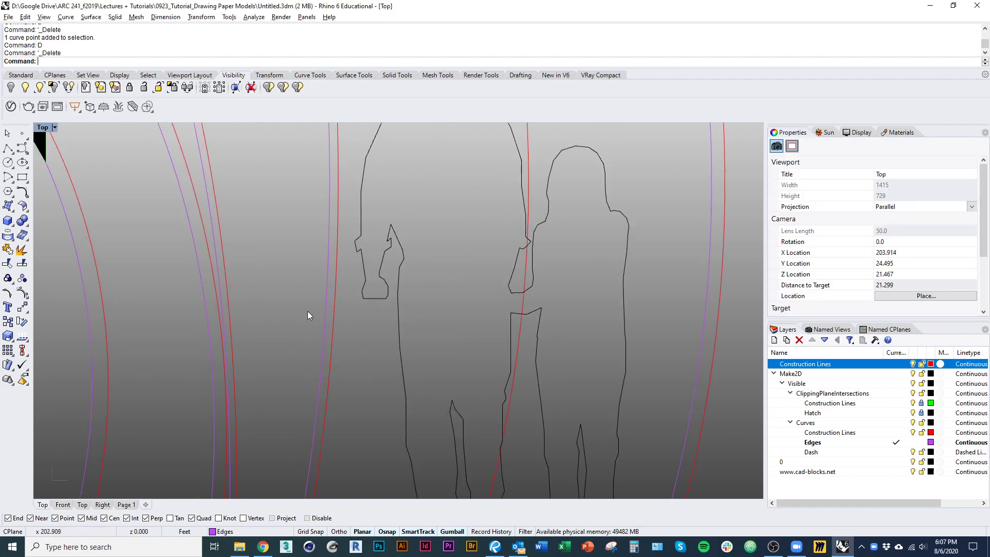
# - Examine both edited silhouettes and check the properties of the block outside the arch and of its outline curve
pyautogui.scroll(-3, 364, 392)
pyautogui.scroll(6, 409, 224)
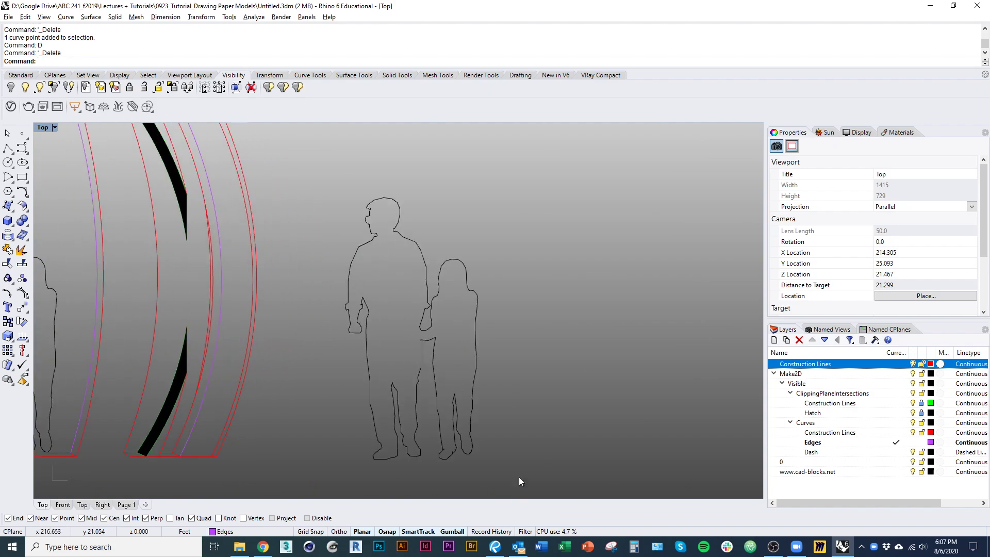
pyautogui.moveTo(460, 242); pyautogui.dragTo(458, 372, button='right')
pyautogui.scroll(-5, 509, 355)
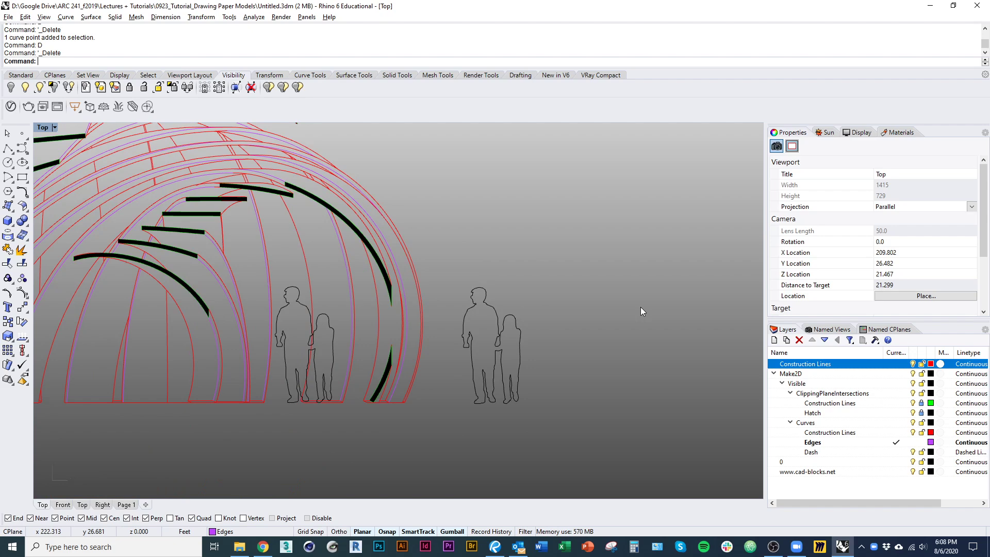
pyautogui.click(517, 373)
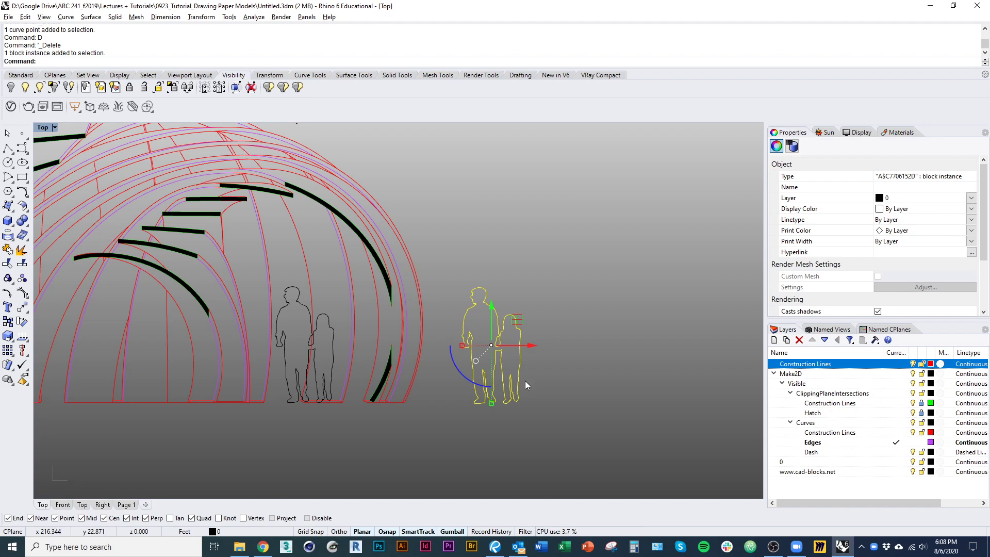
pyautogui.scroll(-3, 349, 371)
pyautogui.scroll(-1, 349, 371)
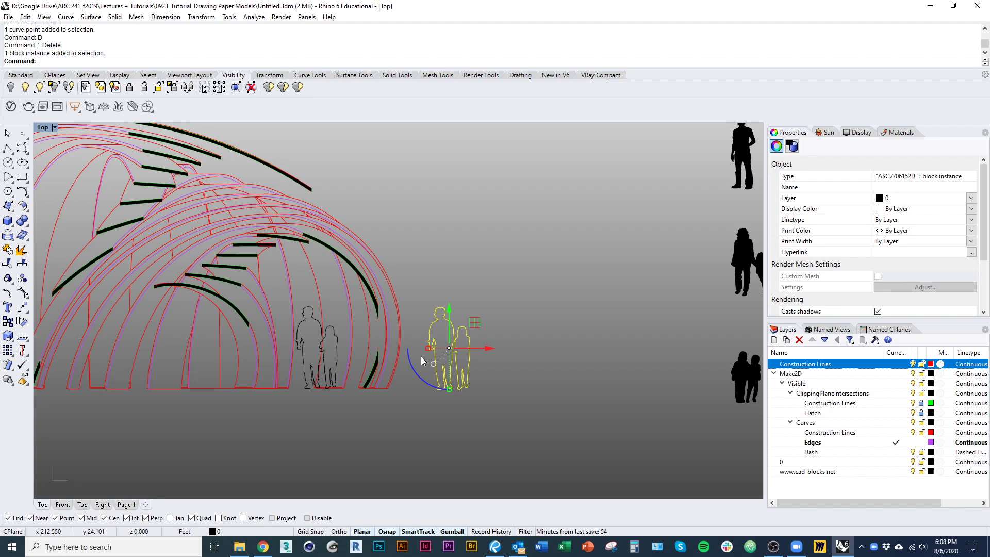
pyautogui.doubleClick(469, 382)
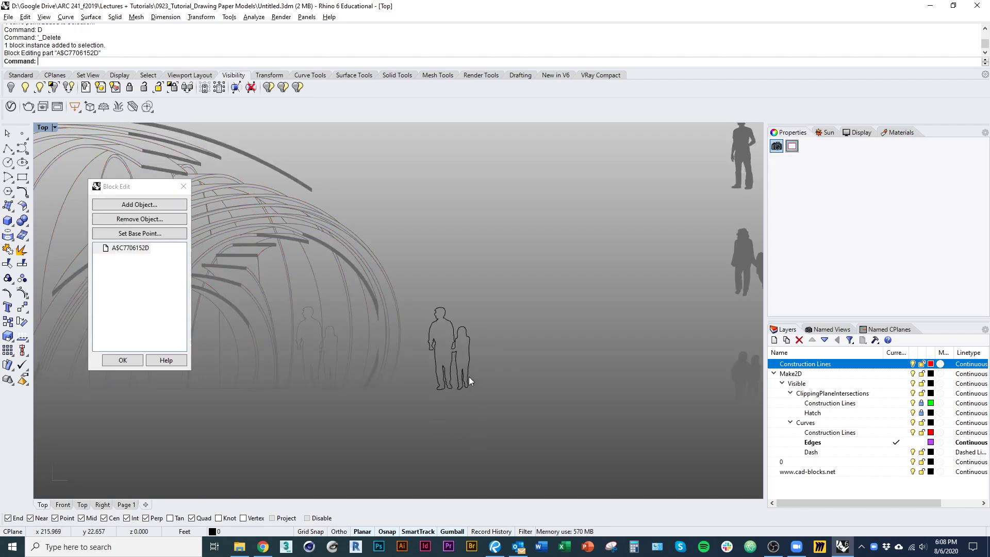
pyautogui.scroll(5, 469, 384)
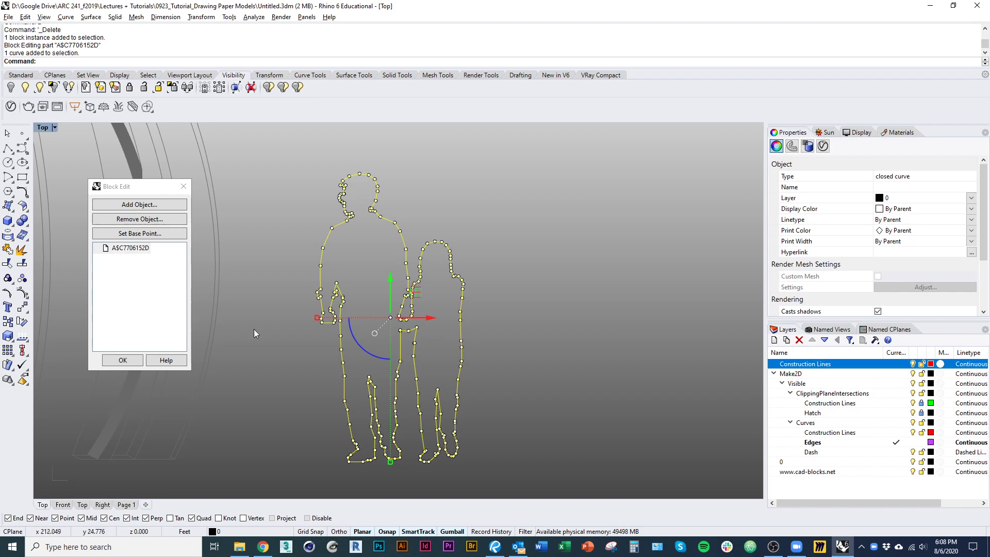
pyautogui.click(132, 361)
pyautogui.click(131, 363)
pyautogui.click(407, 300)
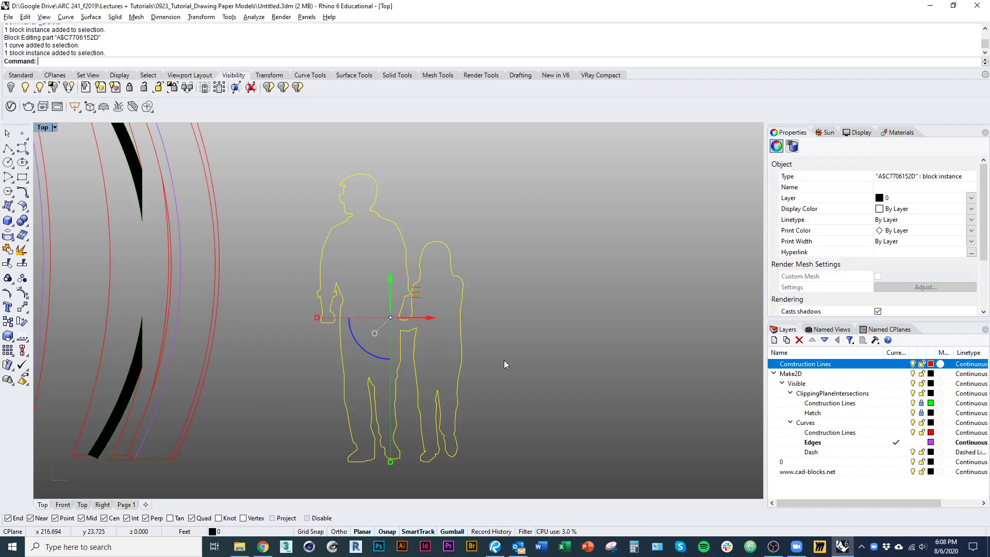
pyautogui.click(623, 437)
pyautogui.moveTo(465, 383); pyautogui.dragTo(475, 381, button='right')
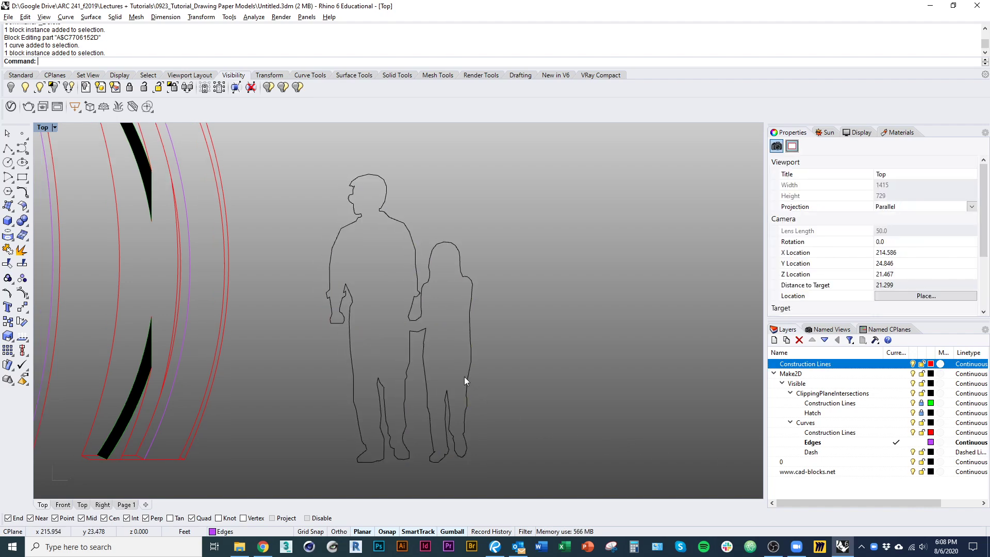
# - Open the block outside the arch for editing, move its outline curve to the Edges layer, and finish editing
pyautogui.doubleClick(467, 381)
pyautogui.click(468, 381)
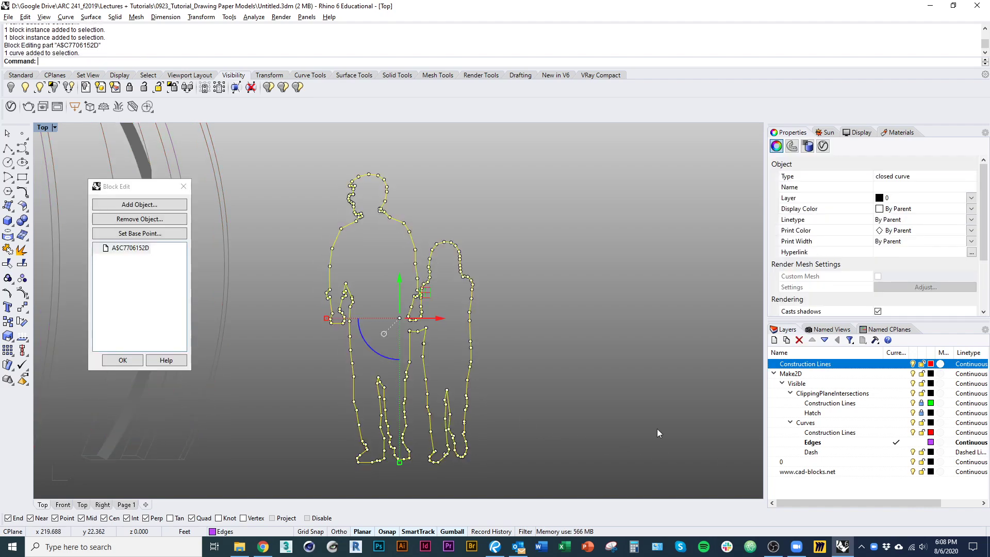
pyautogui.rightClick(846, 445)
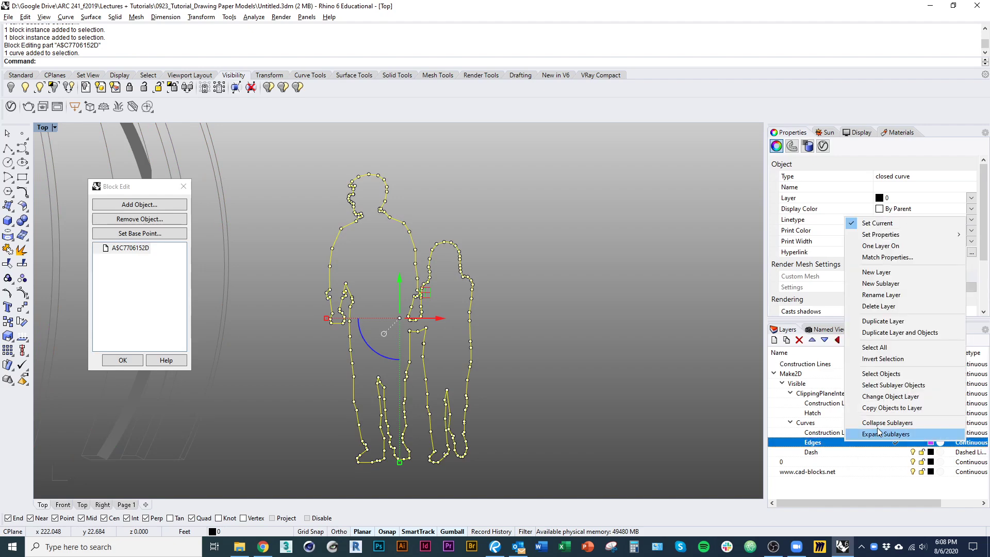
pyautogui.click(892, 397)
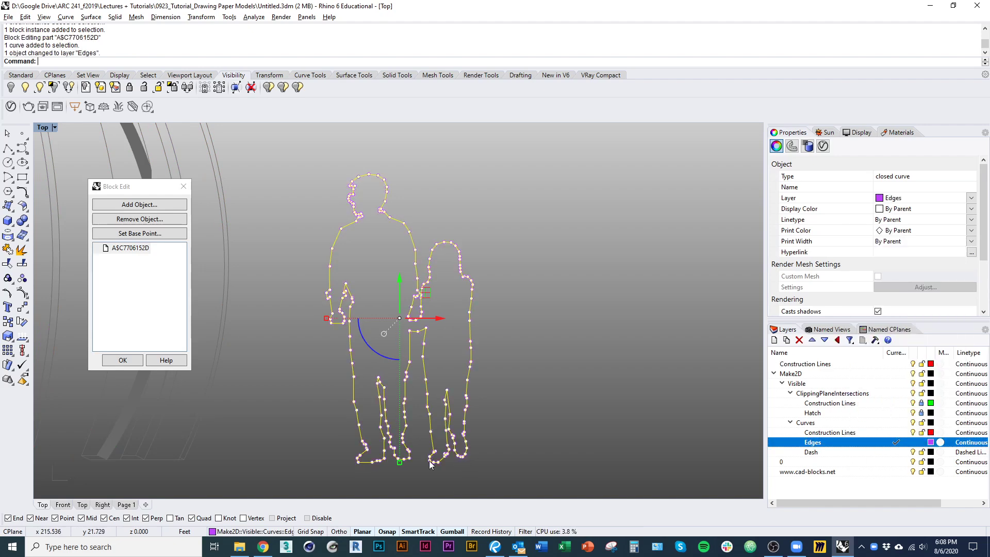
pyautogui.click(122, 360)
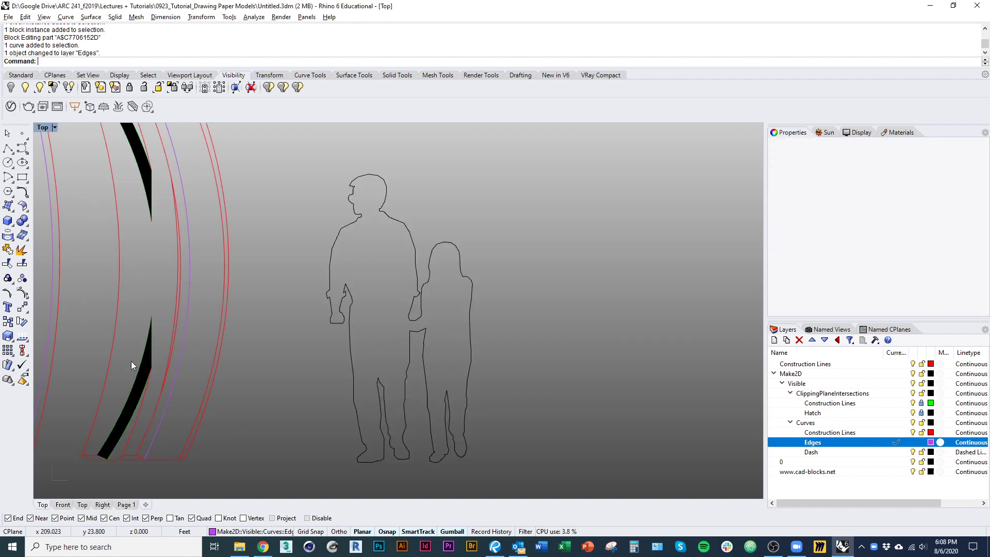
# - Reopen the silhouette block outside the arch for editing and set its outline curve's display color to By Layer
pyautogui.moveTo(361, 366); pyautogui.dragTo(414, 372, button='right')
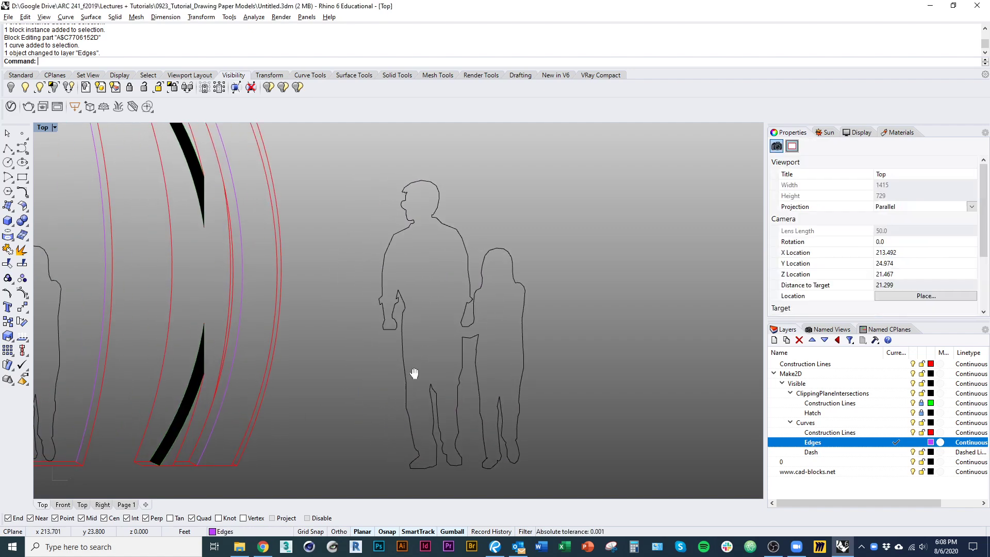
pyautogui.click(406, 326)
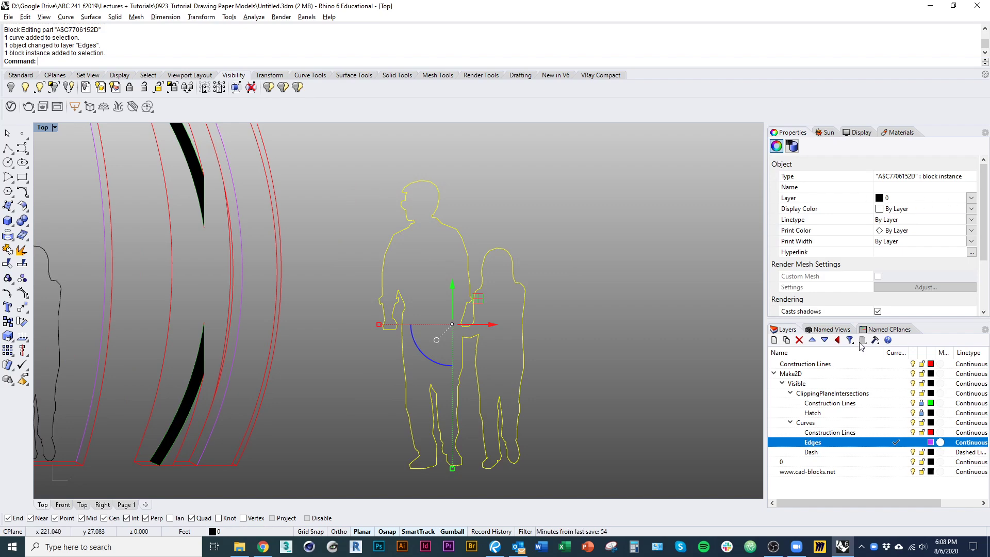
pyautogui.press('Escape')
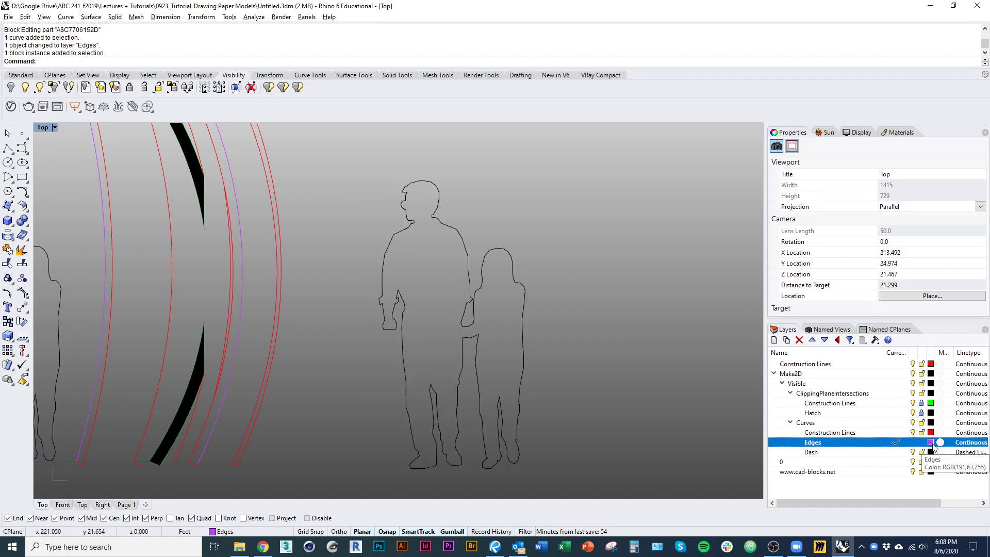
pyautogui.doubleClick(527, 358)
pyautogui.click(525, 360)
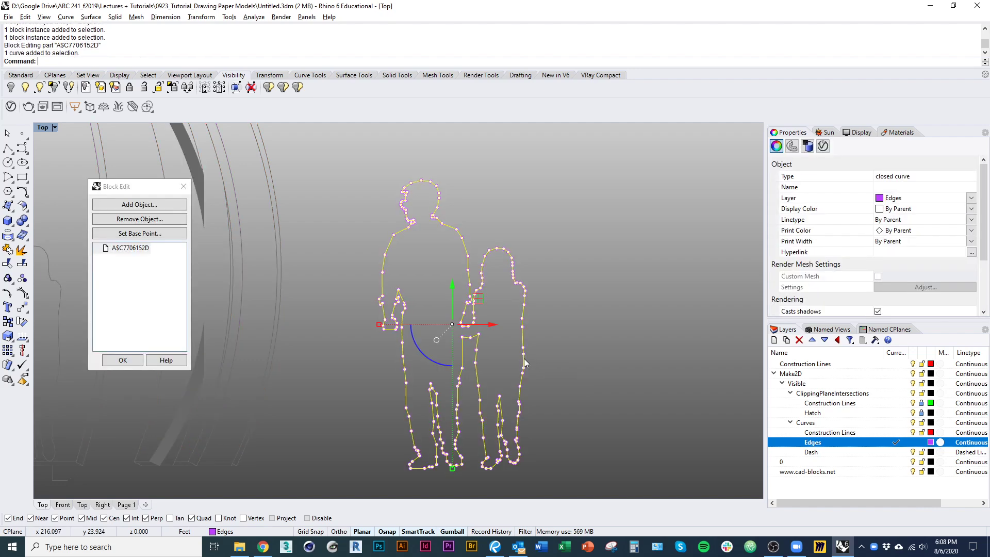
pyautogui.click(957, 208)
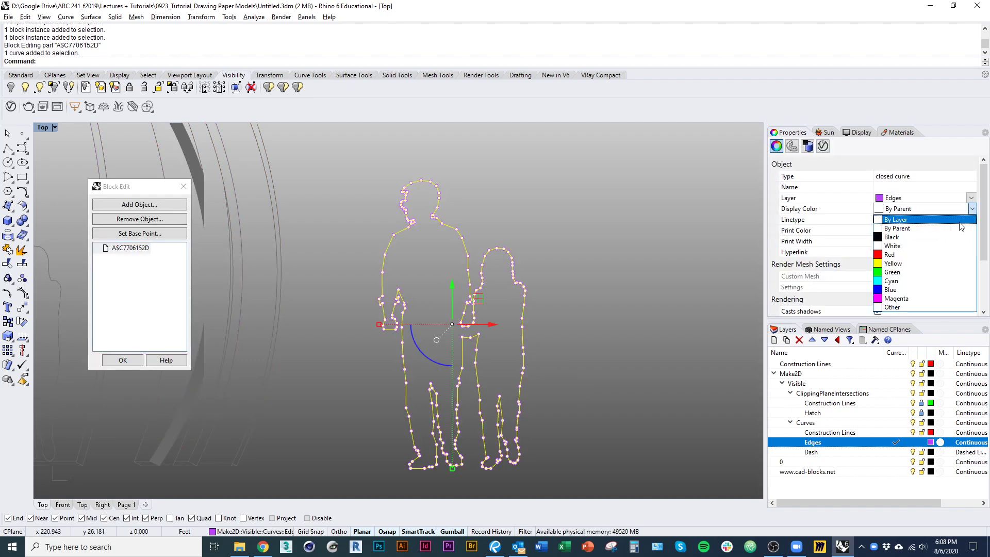
pyautogui.click(960, 221)
# - Set the outline curve's linetype, print color and print width to By Layer and finish editing the block
pyautogui.click(972, 219)
pyautogui.click(972, 229)
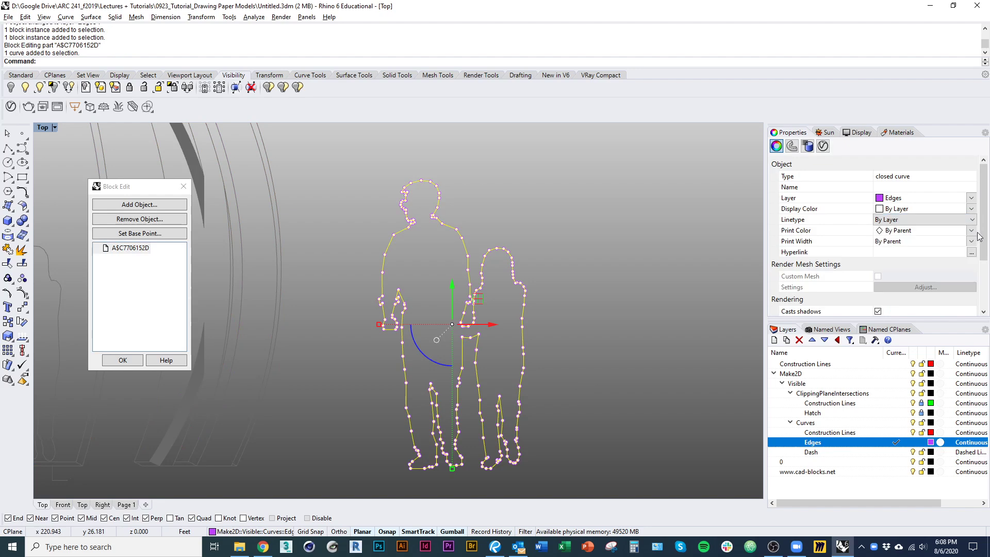
pyautogui.click(972, 231)
pyautogui.click(973, 231)
pyautogui.click(972, 231)
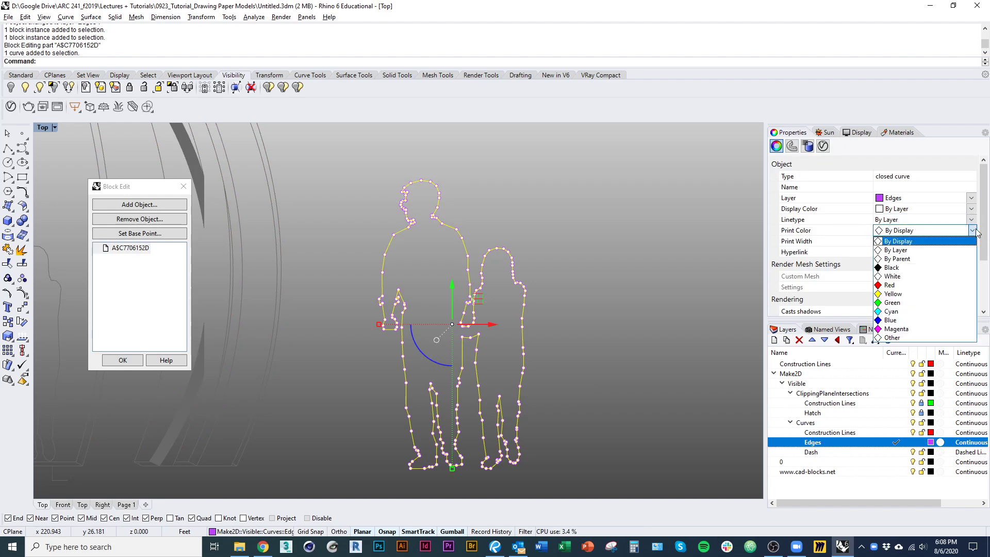
pyautogui.click(966, 251)
pyautogui.click(972, 242)
pyautogui.click(973, 243)
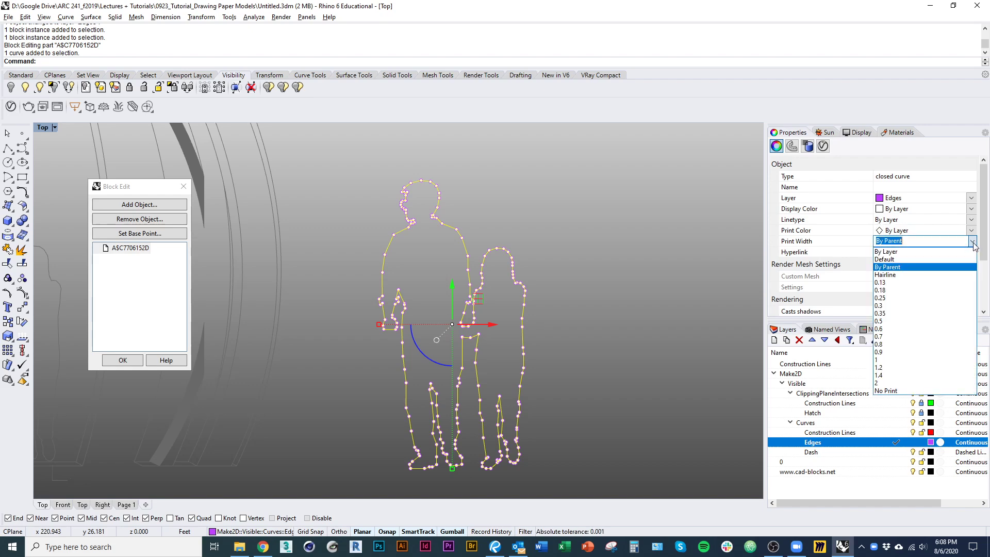
pyautogui.click(892, 251)
pyautogui.click(643, 375)
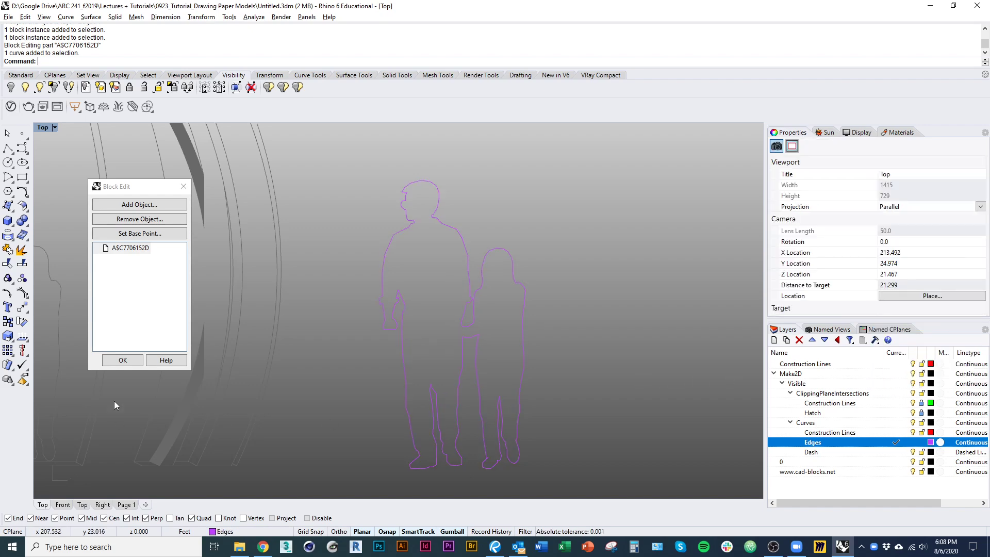
pyautogui.click(122, 360)
# - Reopen the silhouette block outside the arch for editing and fill its outline curve with a Solid hatch
pyautogui.click(379, 321)
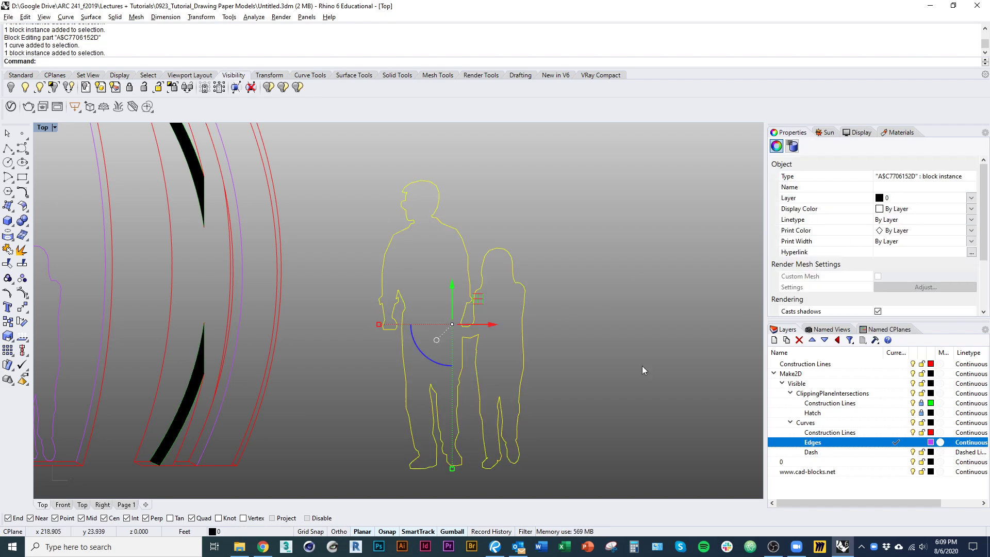
pyautogui.doubleClick(522, 347)
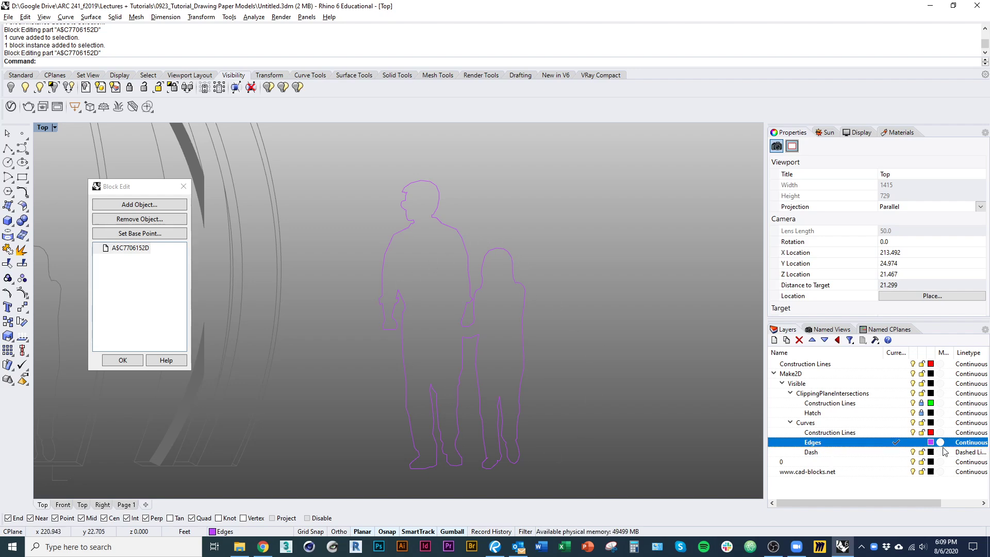
pyautogui.moveTo(586, 459); pyautogui.dragTo(389, 191)
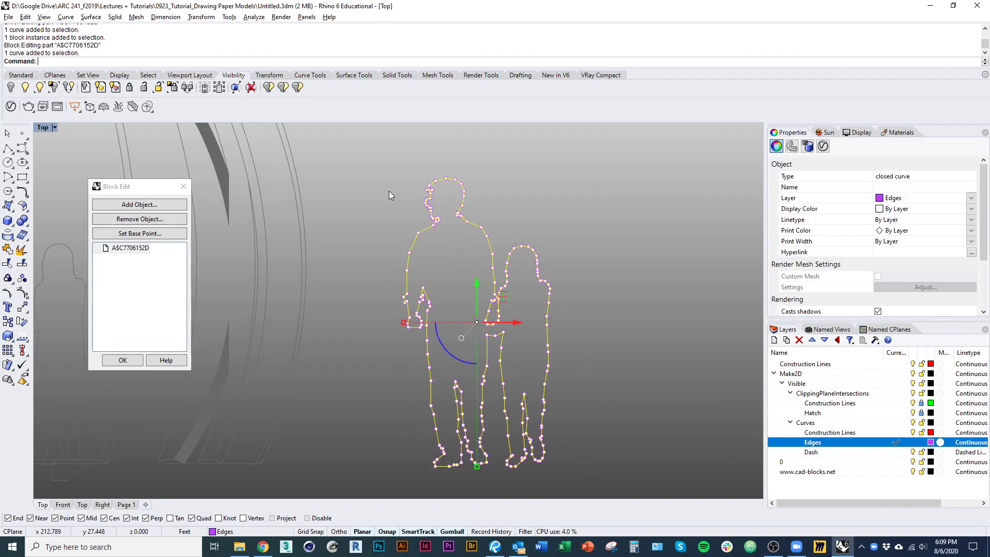
pyautogui.write('hatch')
pyautogui.press('Return')
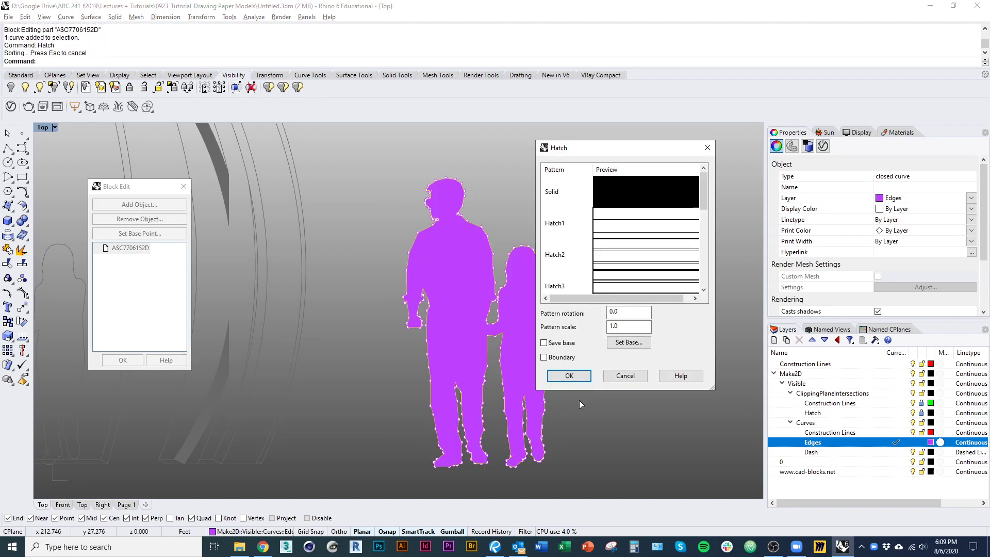
pyautogui.press('Return')
pyautogui.click(537, 360)
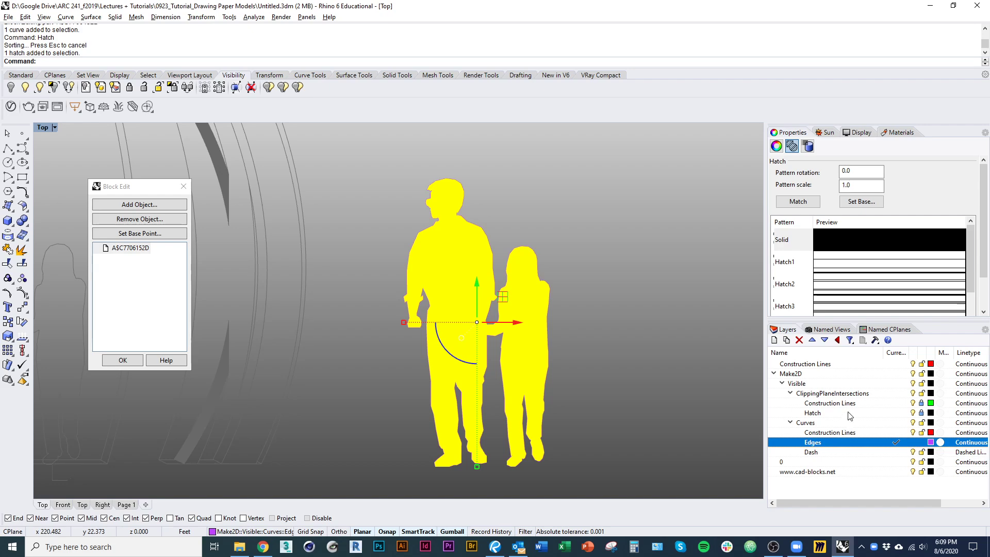
# - Move the new silhouette fill to the Hatch layer and finish editing the block
pyautogui.rightClick(848, 413)
pyautogui.click(898, 366)
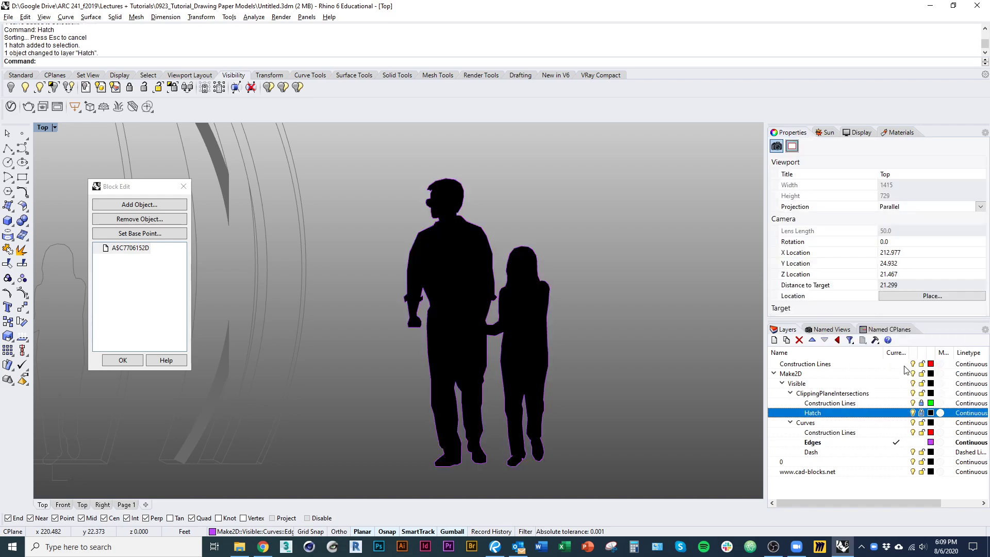
pyautogui.click(122, 360)
pyautogui.scroll(-3, 402, 392)
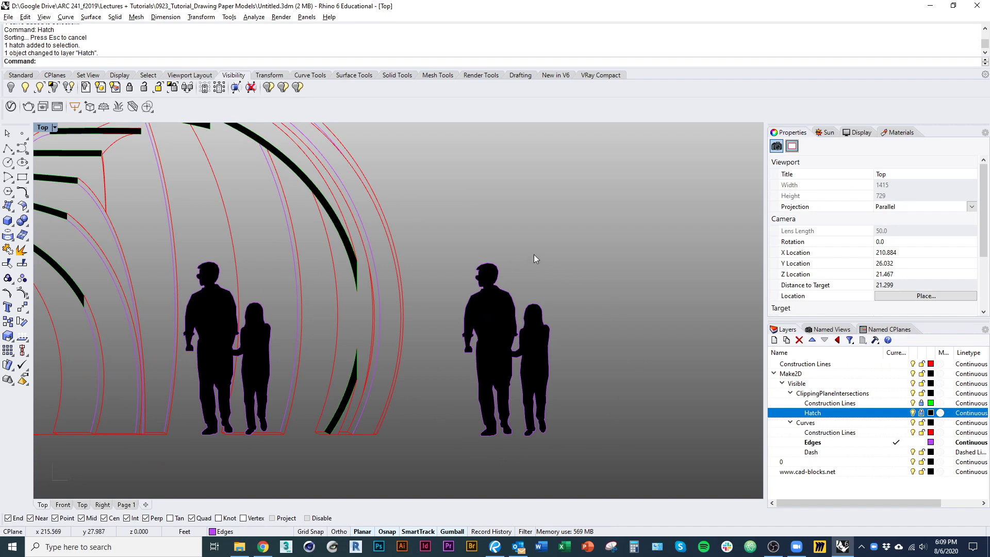
# - Delete the extra silhouette block outside the arch, keeping the one inside the section
pyautogui.click(491, 306)
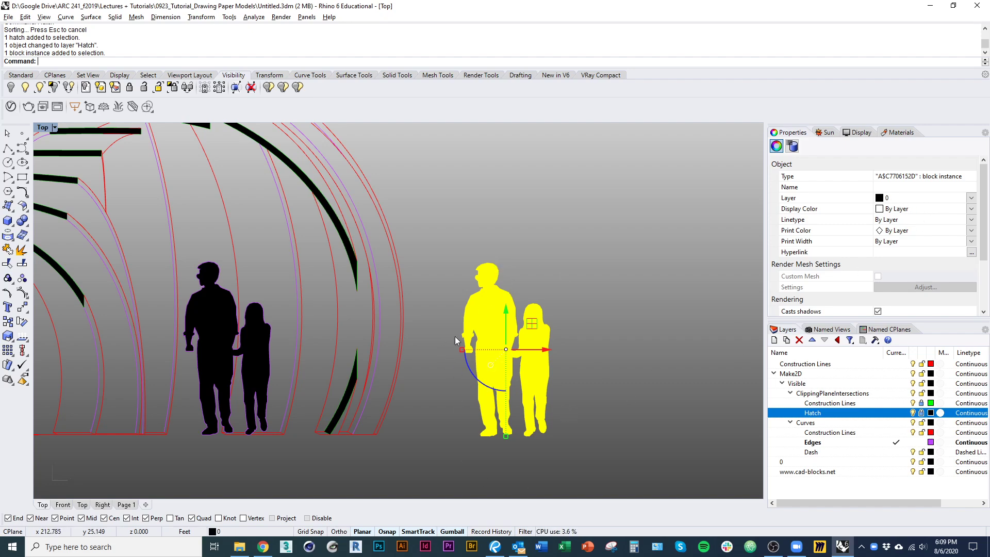
pyautogui.scroll(3, 495, 325)
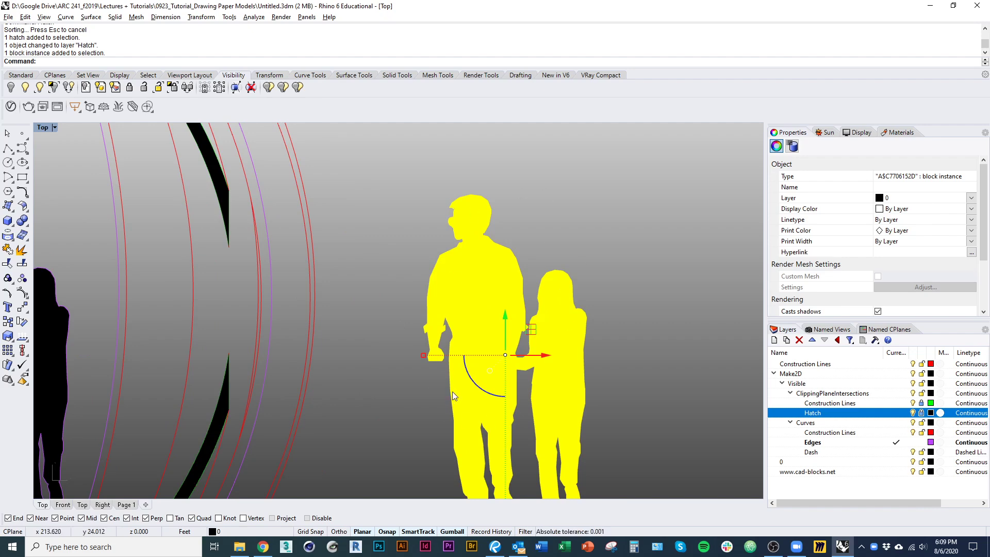
pyautogui.click(707, 459)
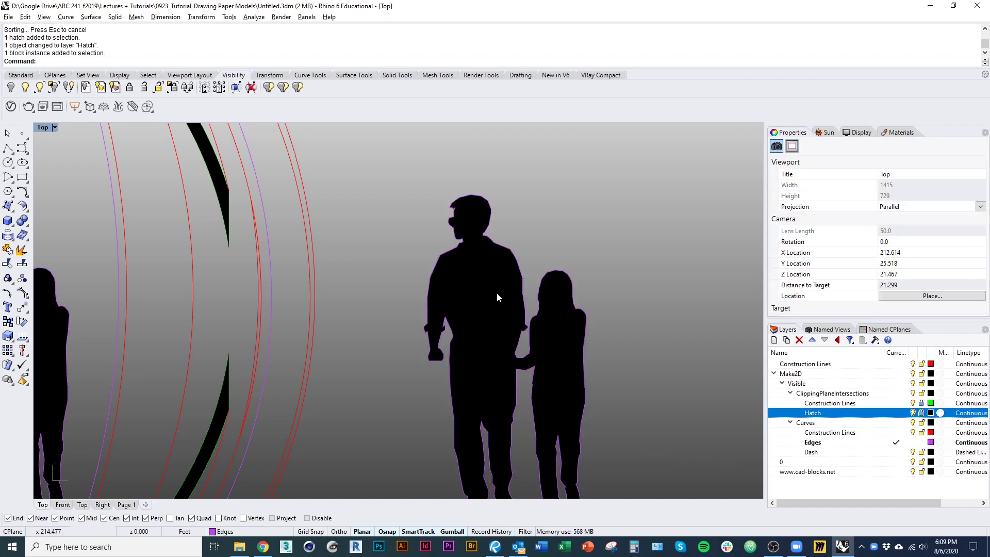
pyautogui.scroll(-5, 397, 371)
pyautogui.click(386, 351)
pyautogui.write('D')
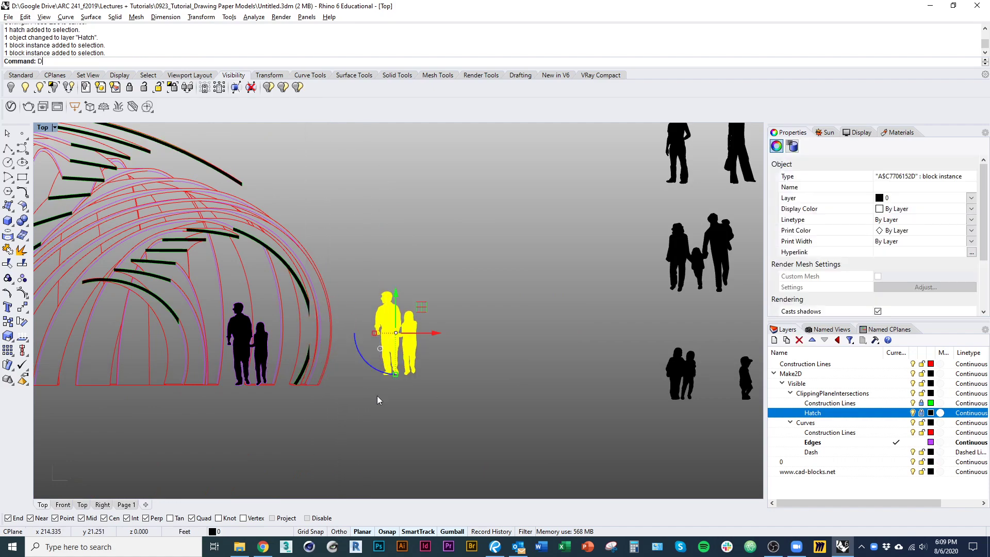
pyautogui.press('Return')
pyautogui.scroll(-3, 379, 395)
# - Examine the filled, outlined silhouettes in the section on the Page 1 layout and return to the Top view
pyautogui.click(126, 505)
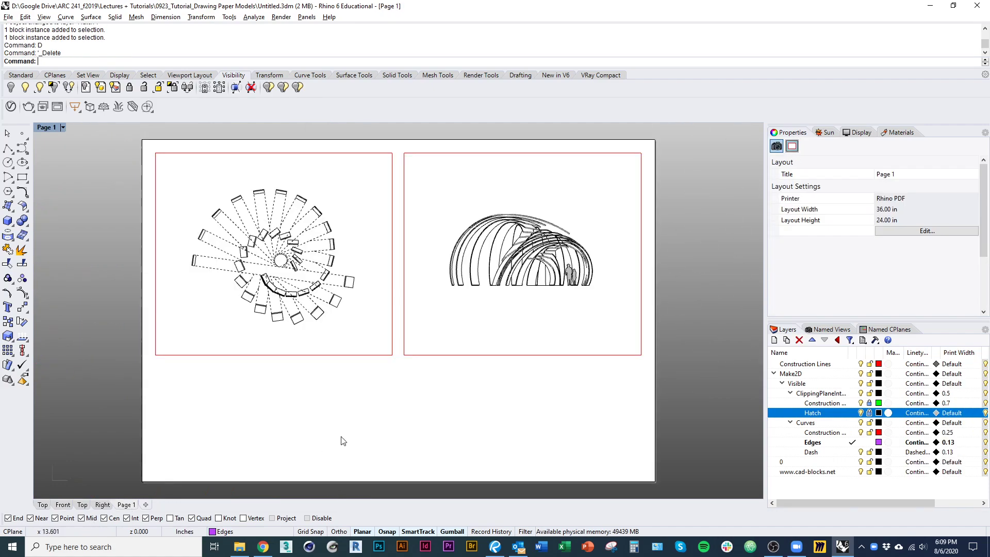
pyautogui.scroll(5, 596, 310)
pyautogui.scroll(-5, 608, 245)
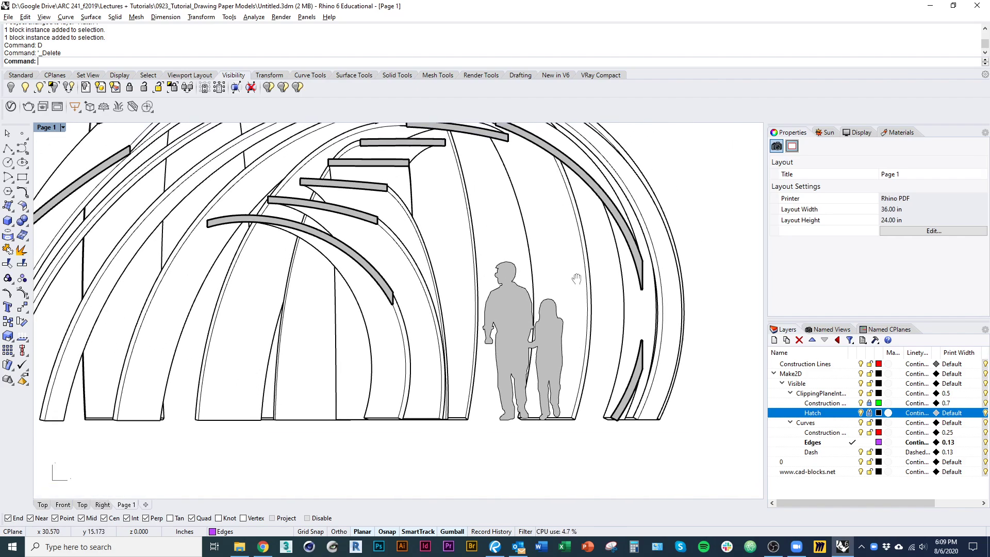
pyautogui.scroll(5, 573, 381)
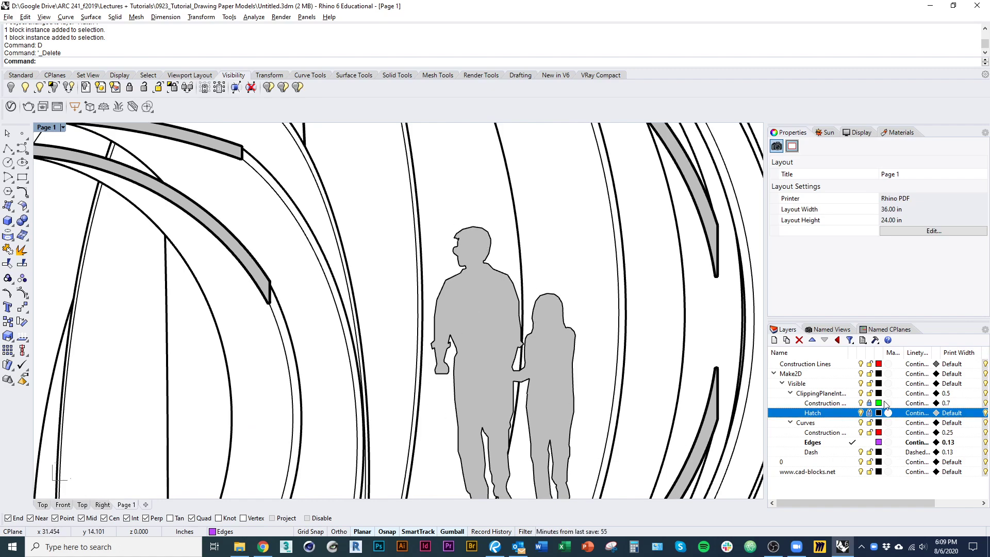
pyautogui.scroll(-6, 550, 389)
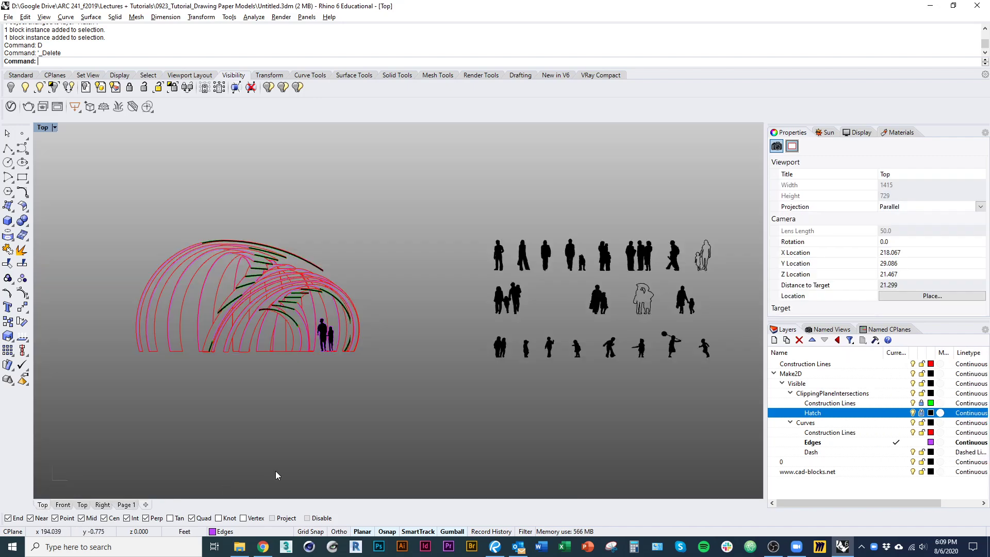
pyautogui.click(43, 505)
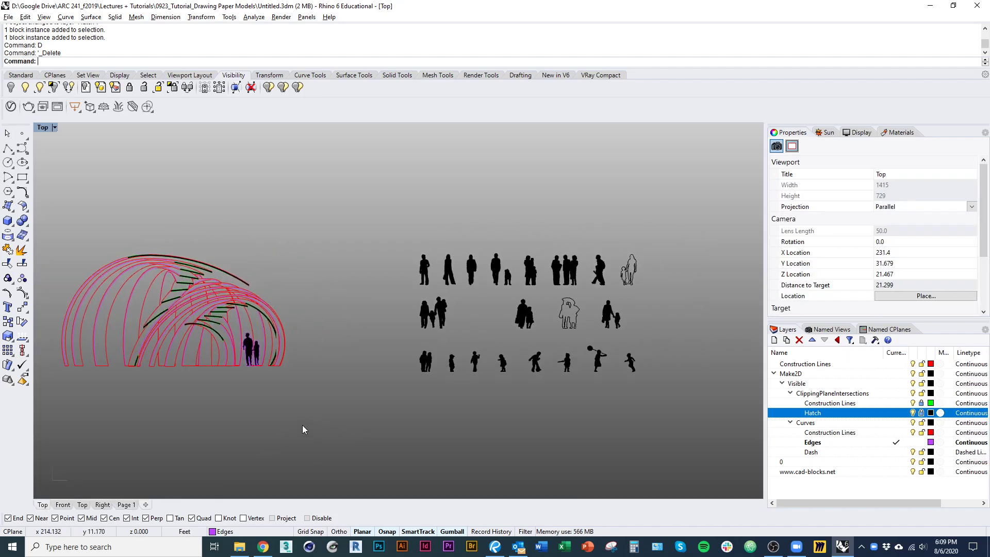
pyautogui.scroll(2, 325, 400)
# - Switch to Chrome and search cad-blocks.net for "tree elevation"
pyautogui.click(262, 547)
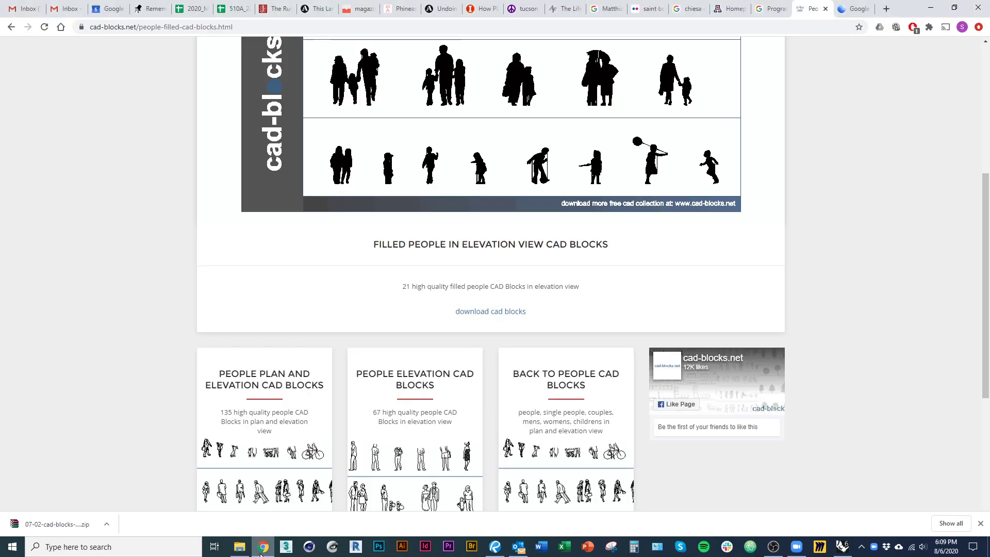
pyautogui.scroll(5, 238, 319)
pyautogui.click(672, 110)
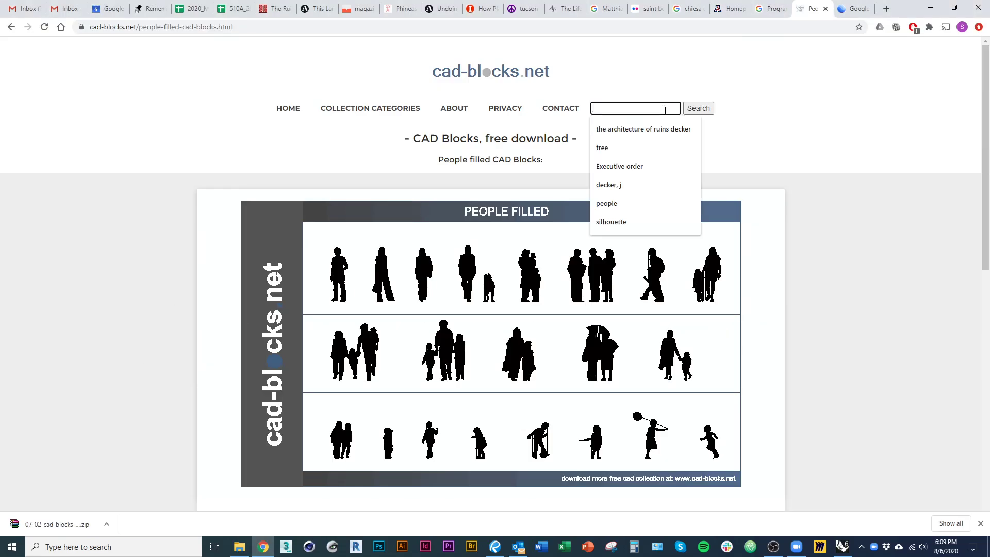
pyautogui.write('tree')
pyautogui.click(643, 155)
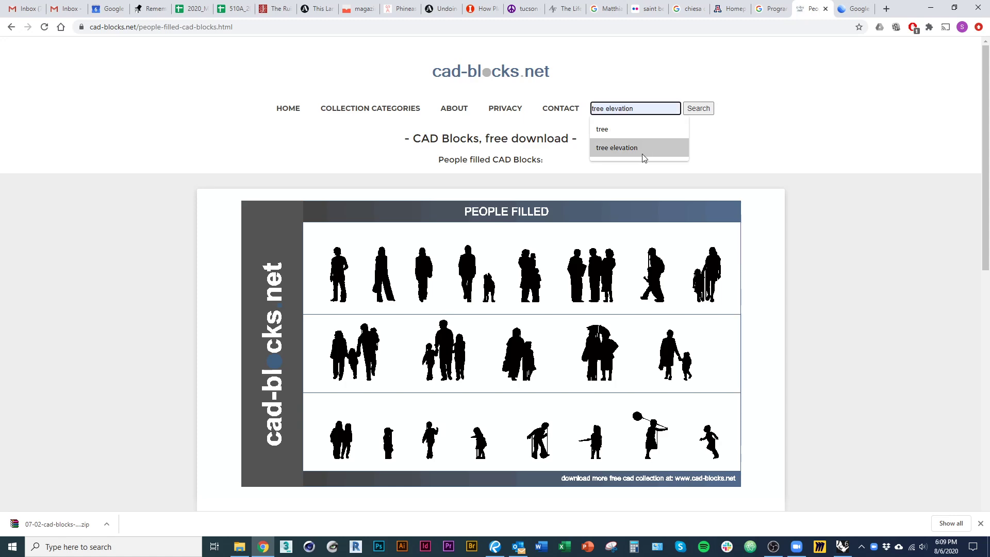
pyautogui.click(701, 110)
# - Open the "trees in elevation view" search result and download its CAD blocks
pyautogui.scroll(-5, 155, 356)
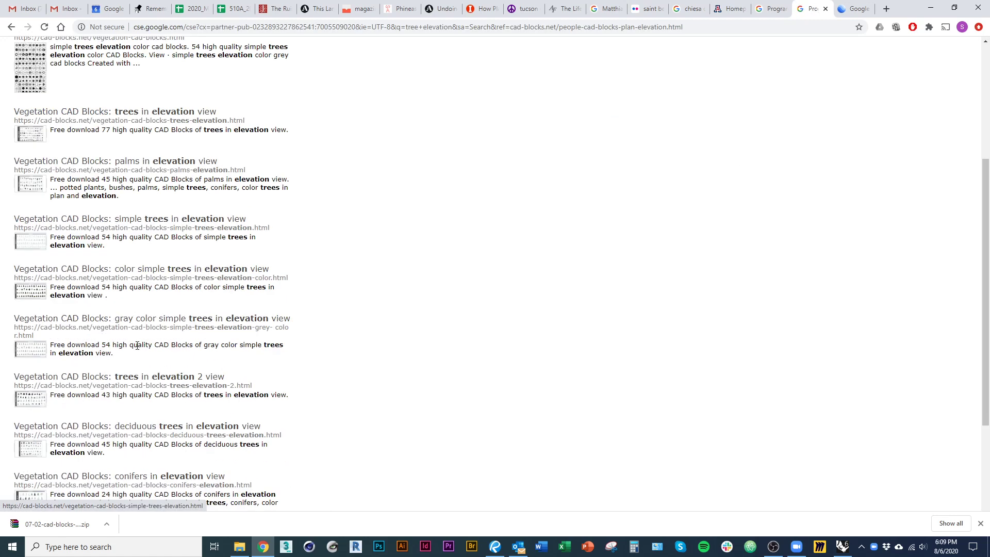
pyautogui.scroll(4, 135, 345)
pyautogui.click(93, 251)
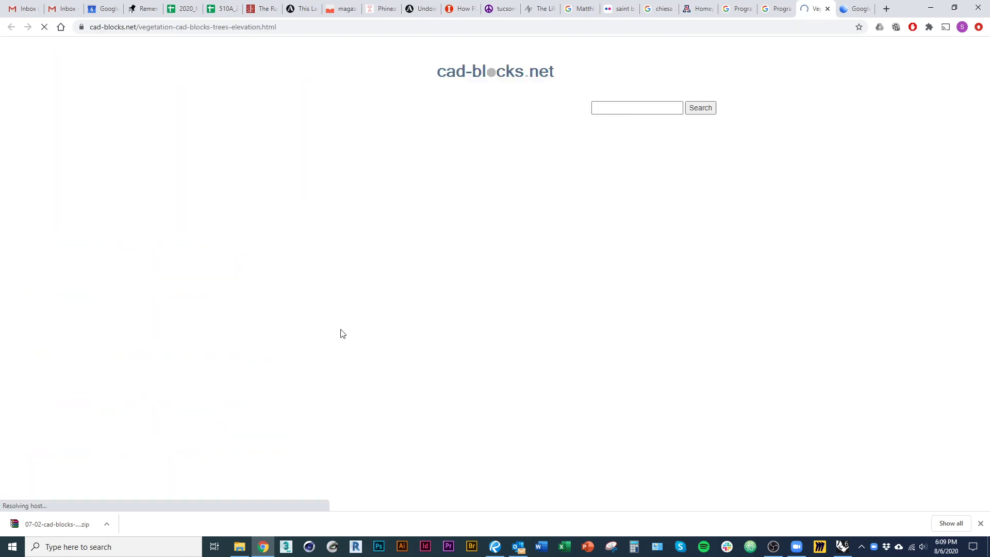
pyautogui.scroll(-3, 495, 391)
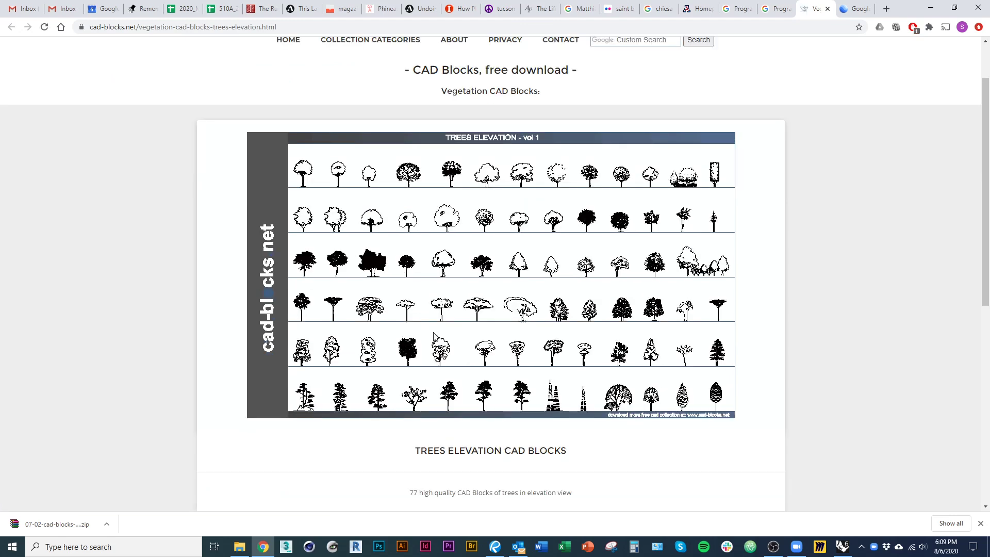
pyautogui.click(499, 451)
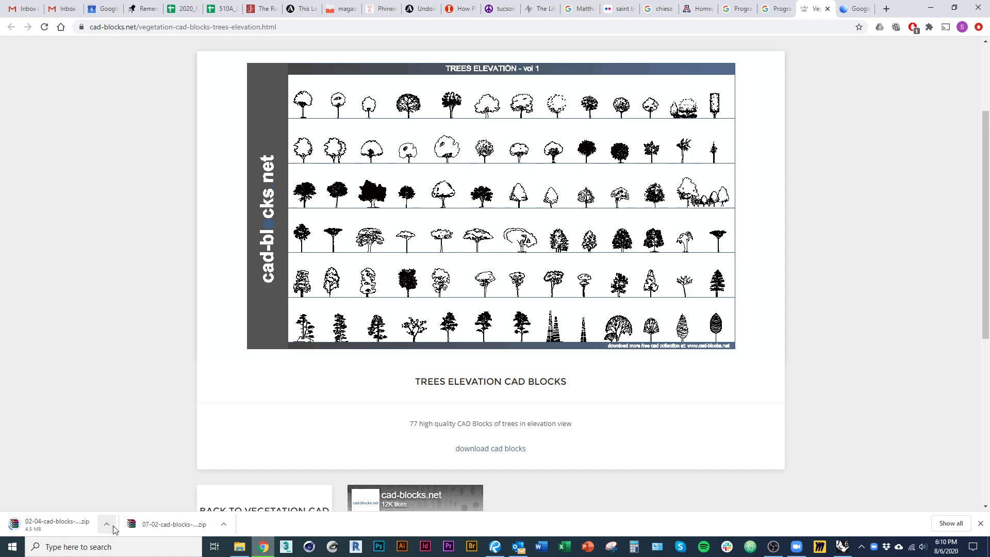
pyautogui.scroll(-5, 152, 373)
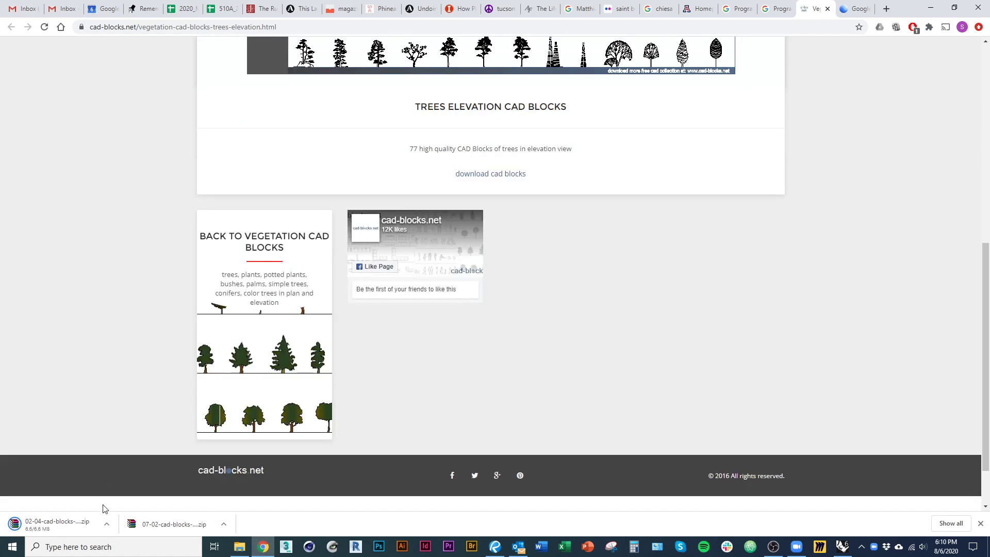
# - Show the downloaded archive in its folder and extract 02-04-cad-blocks-net-trees-elevation.zip to a folder of the same name
pyautogui.click(107, 523)
pyautogui.click(148, 490)
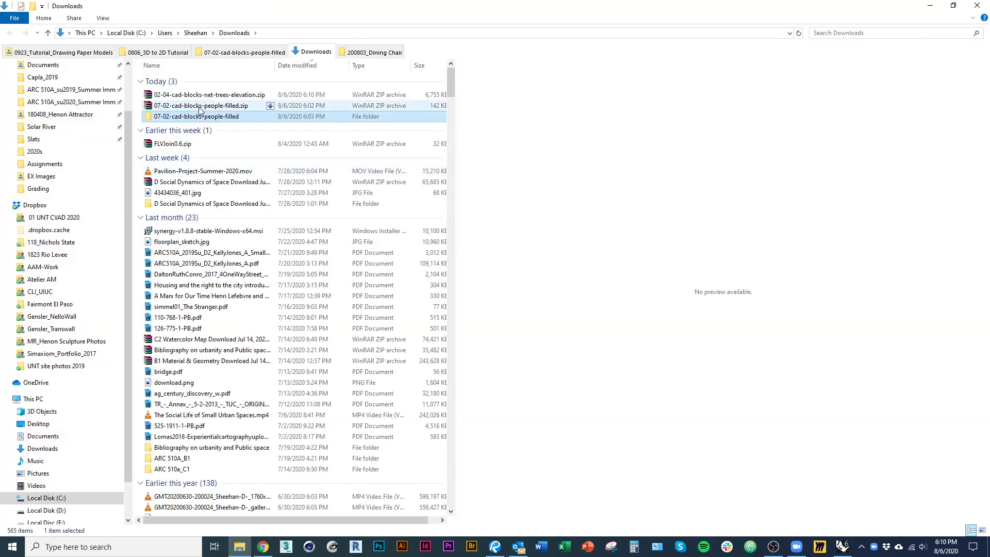
pyautogui.click(198, 95)
pyautogui.rightClick(198, 95)
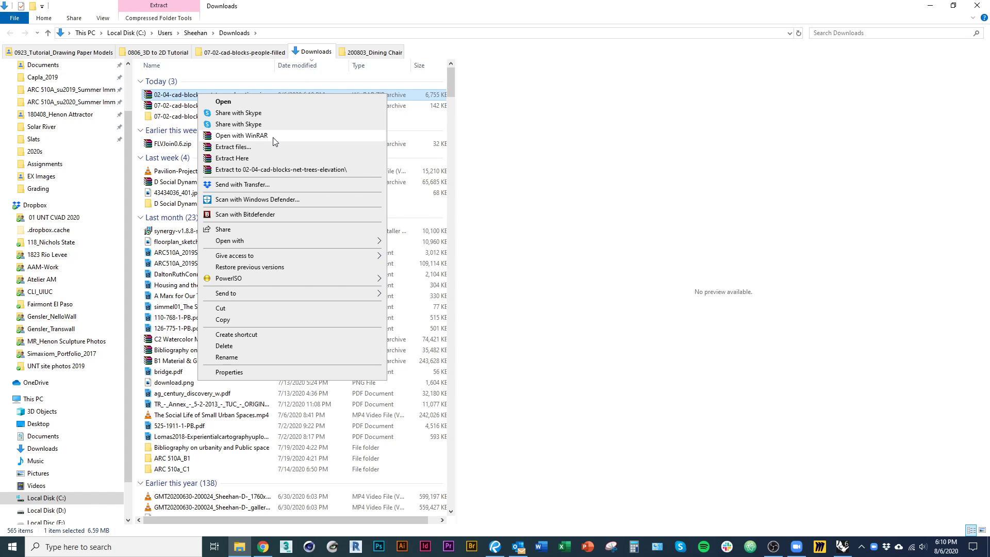
pyautogui.click(256, 170)
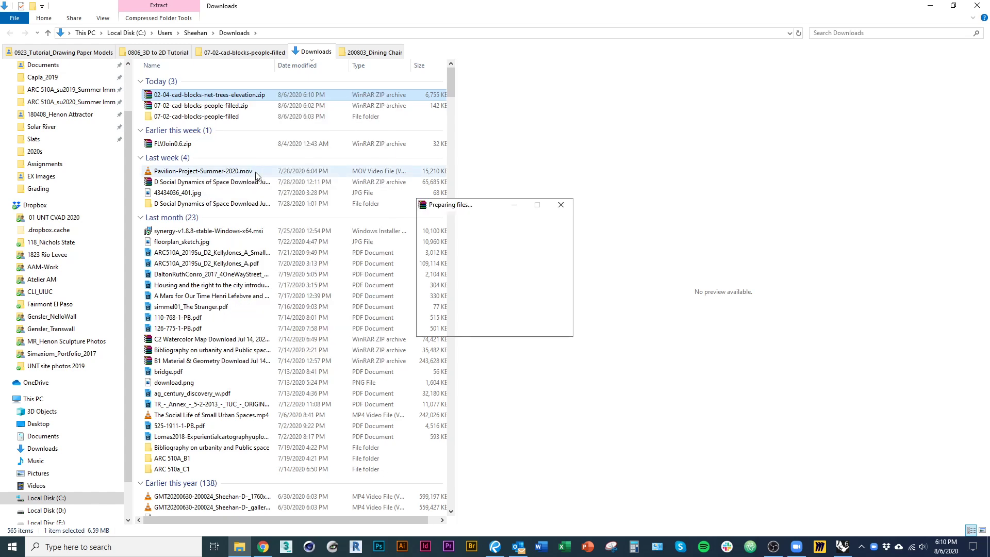
# - Import 02-04-cad-blocks-net-trees-elevation.dwg from the extracted folder into the Rhino drawing, with model units in feet and layout units in inches
pyautogui.doubleClick(195, 120)
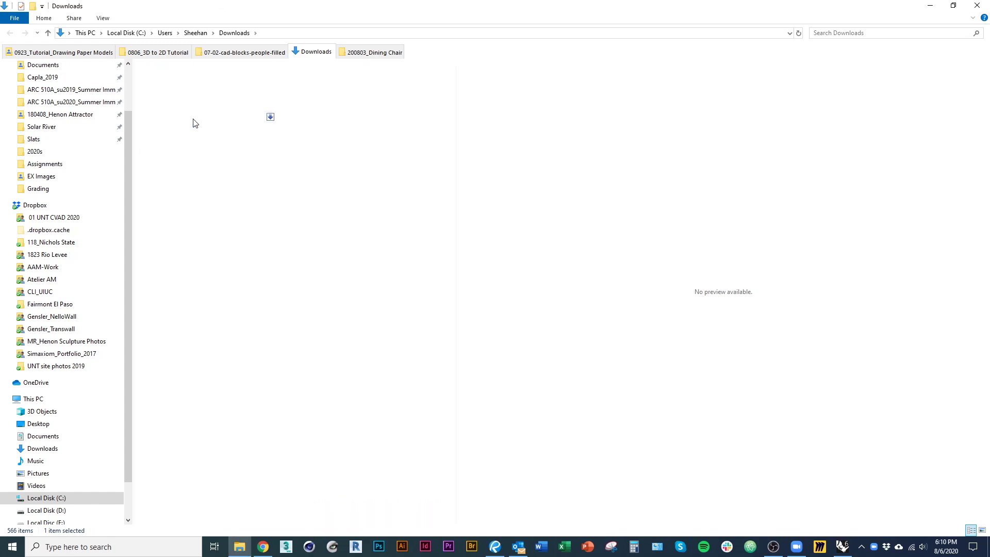
pyautogui.moveTo(197, 84); pyautogui.dragTo(389, 390)
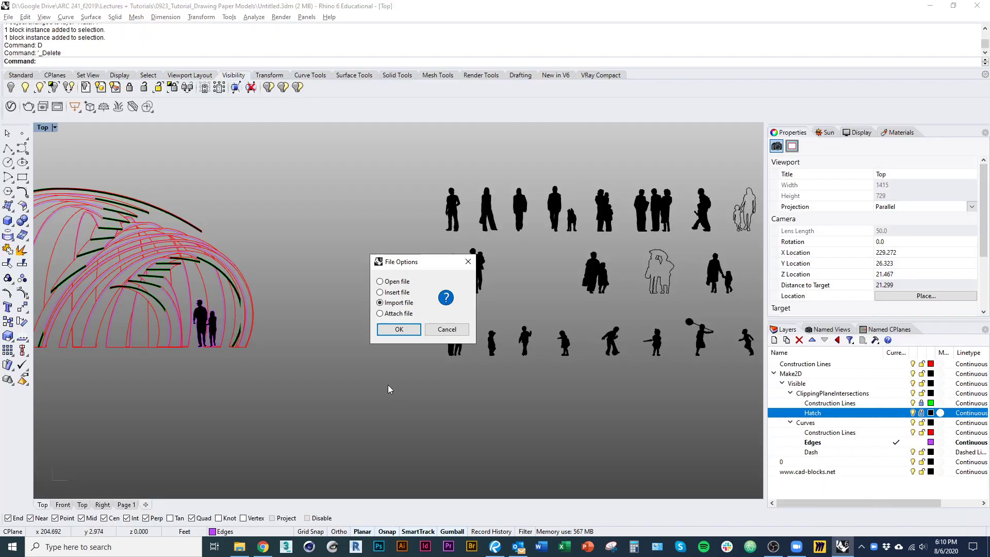
pyautogui.click(399, 329)
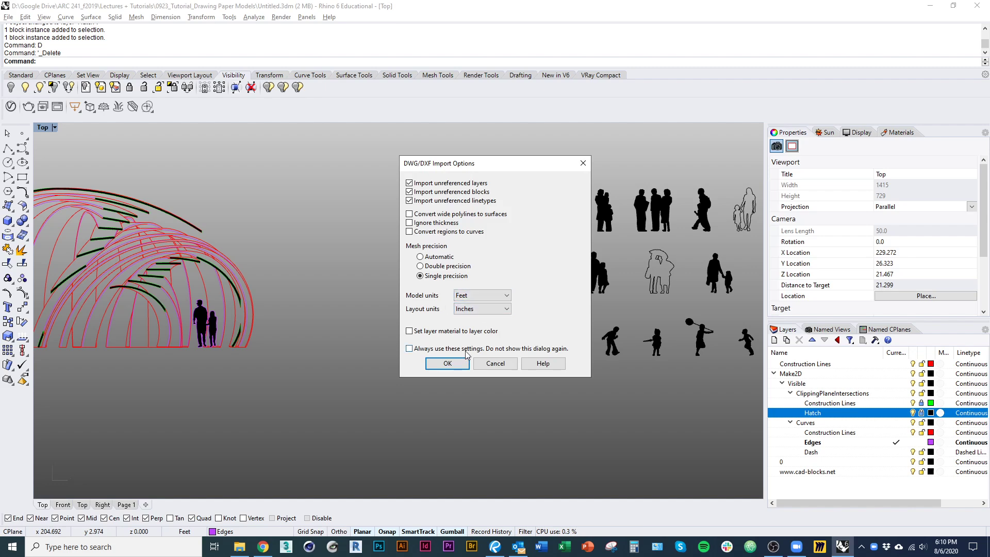
pyautogui.click(453, 364)
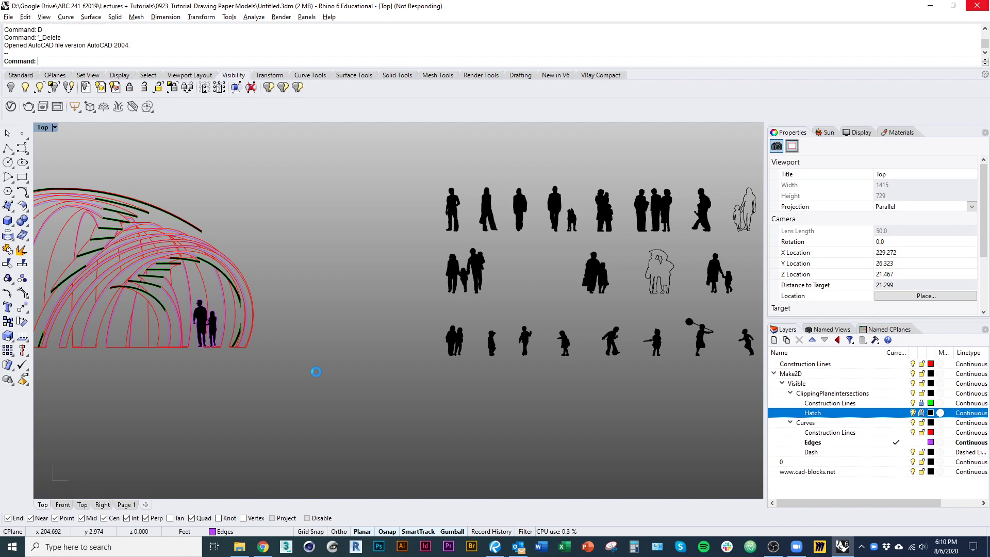
# - Zoom the Top view to the extents of all objects to locate the imported tree blocks
pyautogui.scroll(-4, 314, 373)
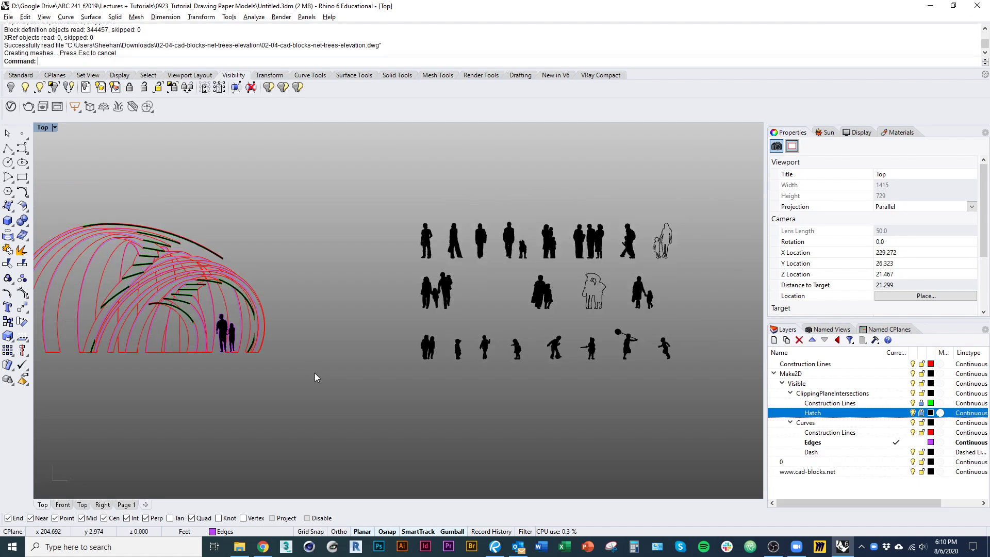
pyautogui.scroll(-3, 319, 373)
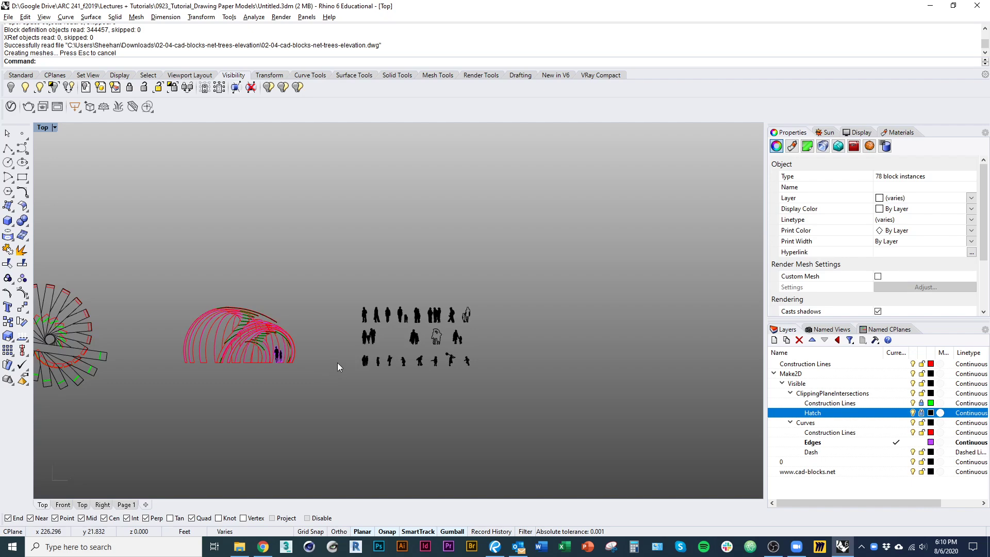
pyautogui.write('z')
pyautogui.press('Return')
pyautogui.write('a')
pyautogui.press('Return')
pyautogui.write('e')
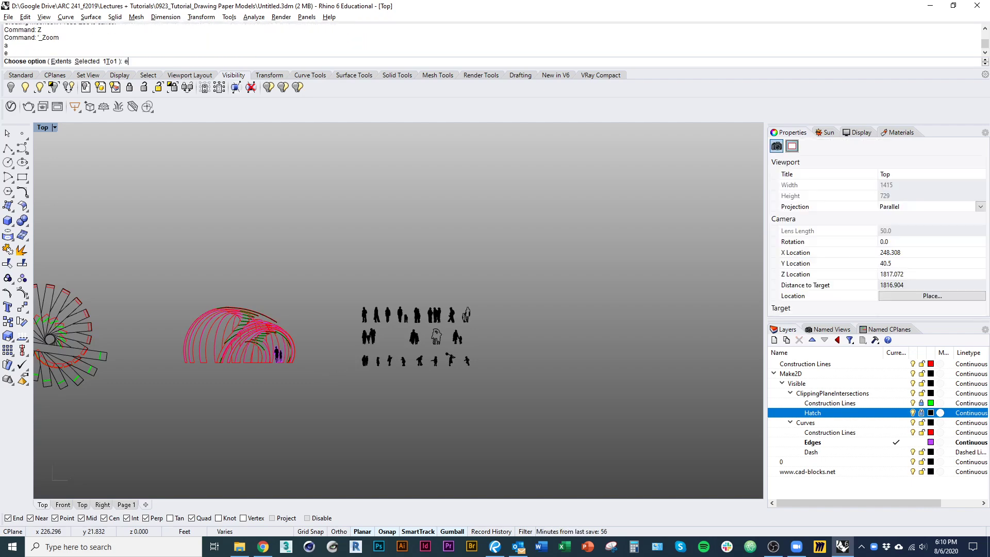
pyautogui.press('Return')
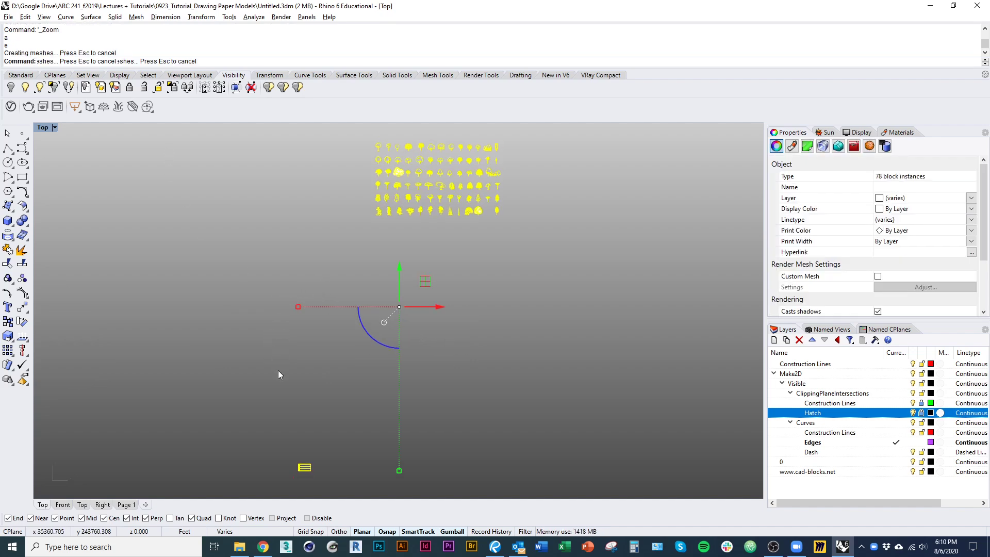
# - Delete the FORMAT block instance that lies away from the imported tree blocks
pyautogui.click(308, 465)
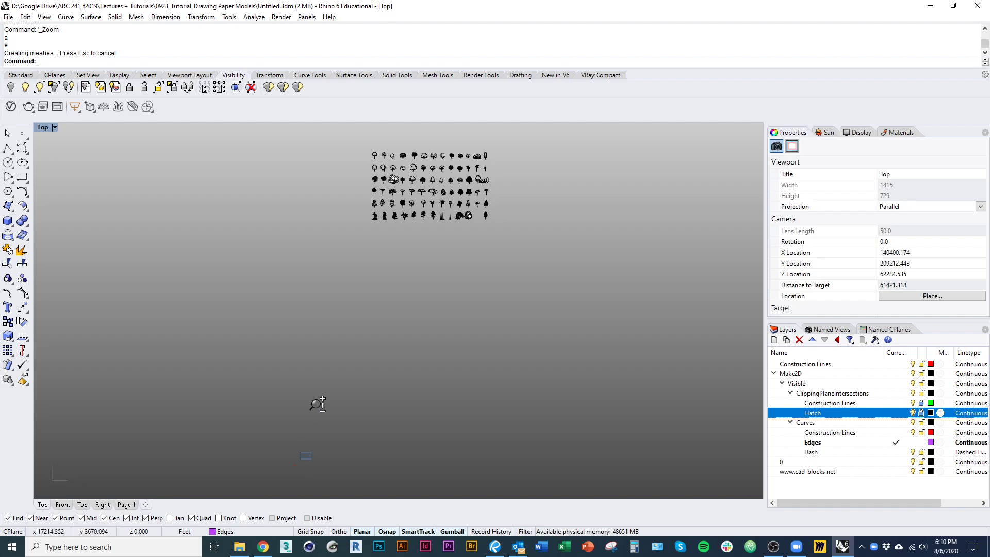
pyautogui.scroll(3, 317, 401)
pyautogui.click(279, 430)
pyautogui.write('D')
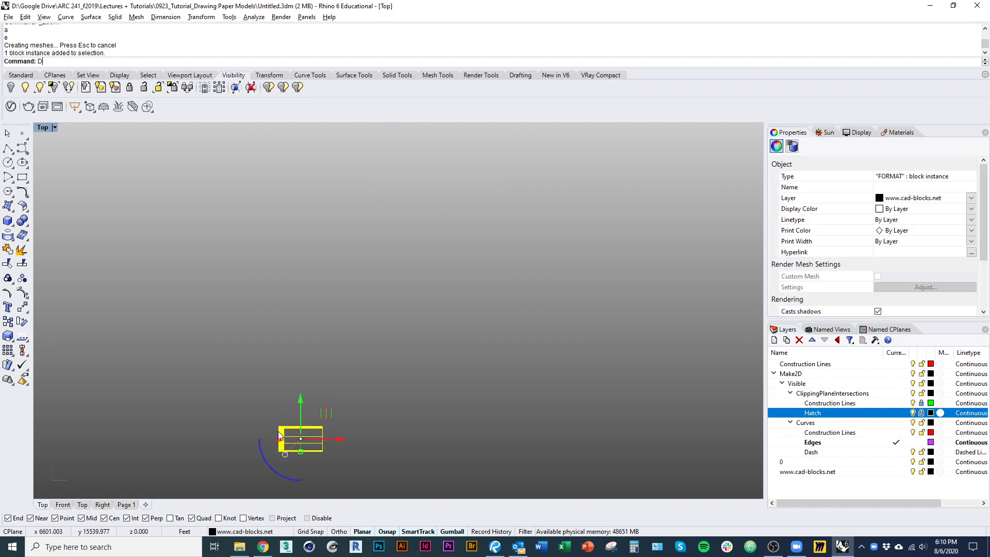
pyautogui.press('Return')
# - Examine the rows of imported tree elevations and the outline detail of the leafy trees in the fourth row
pyautogui.scroll(-5, 299, 434)
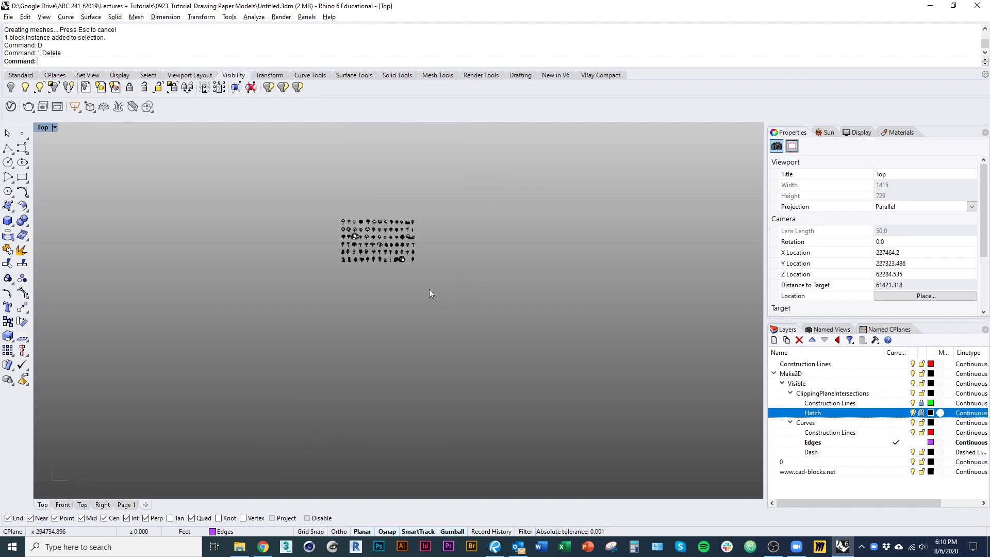
pyautogui.scroll(1, 389, 203)
pyautogui.scroll(5, 398, 192)
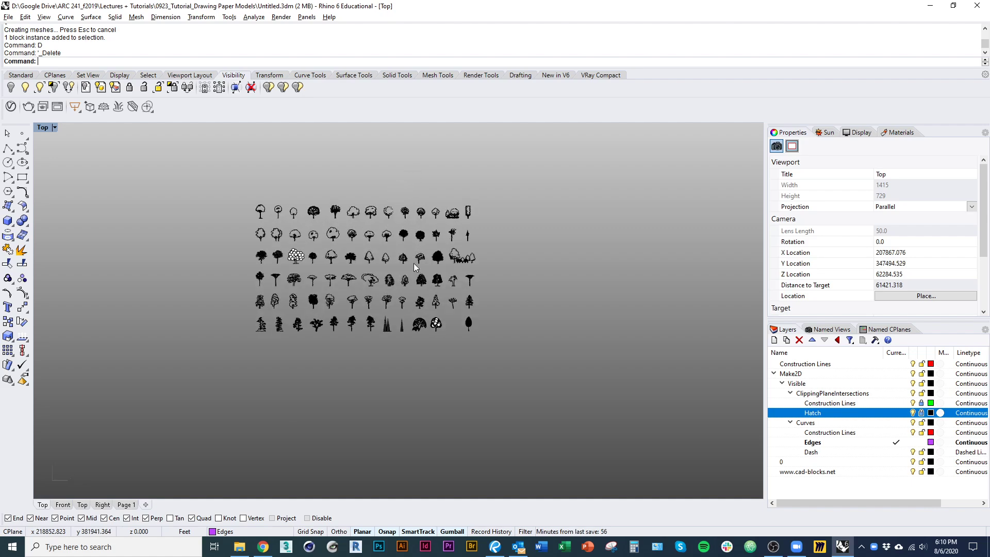
pyautogui.scroll(10, 420, 171)
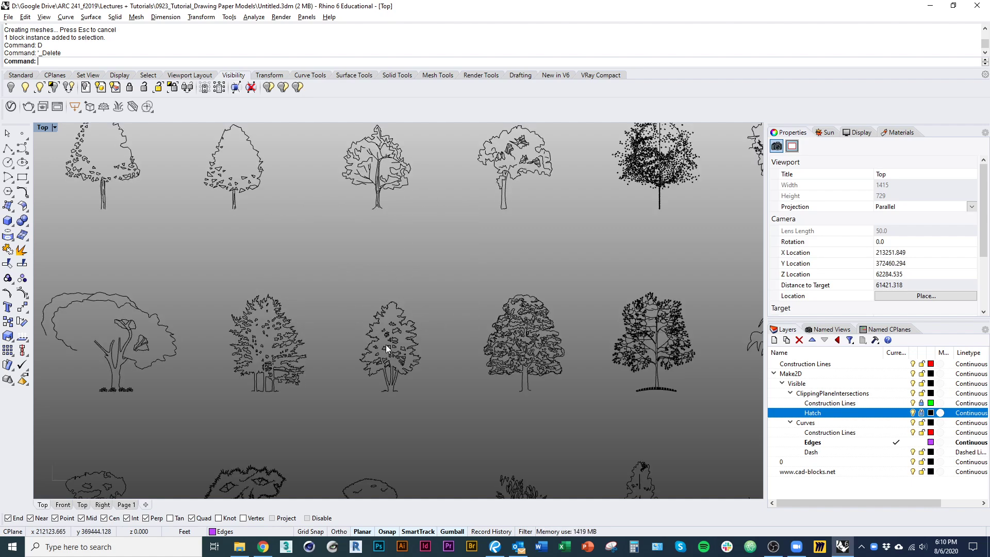
pyautogui.scroll(10, 386, 344)
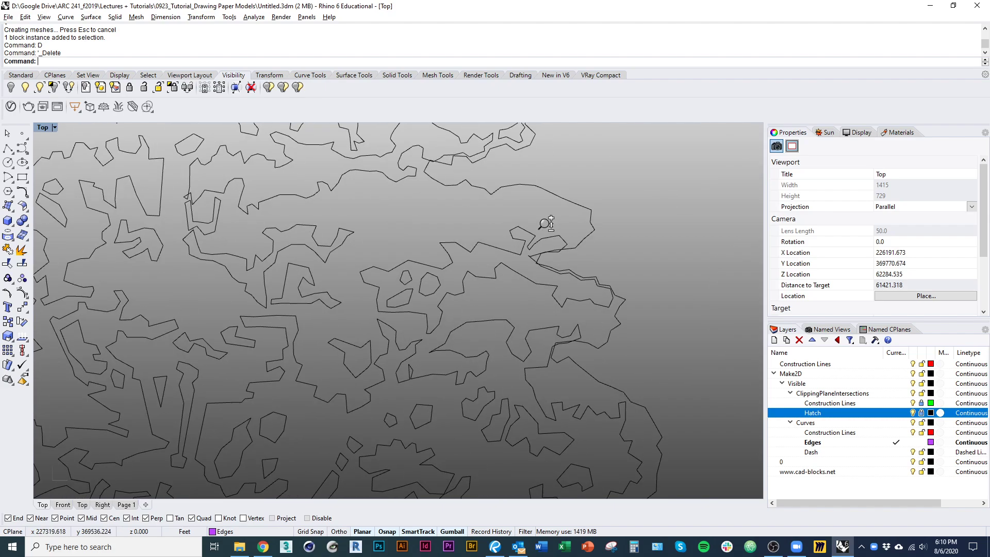
pyautogui.scroll(-10, 544, 227)
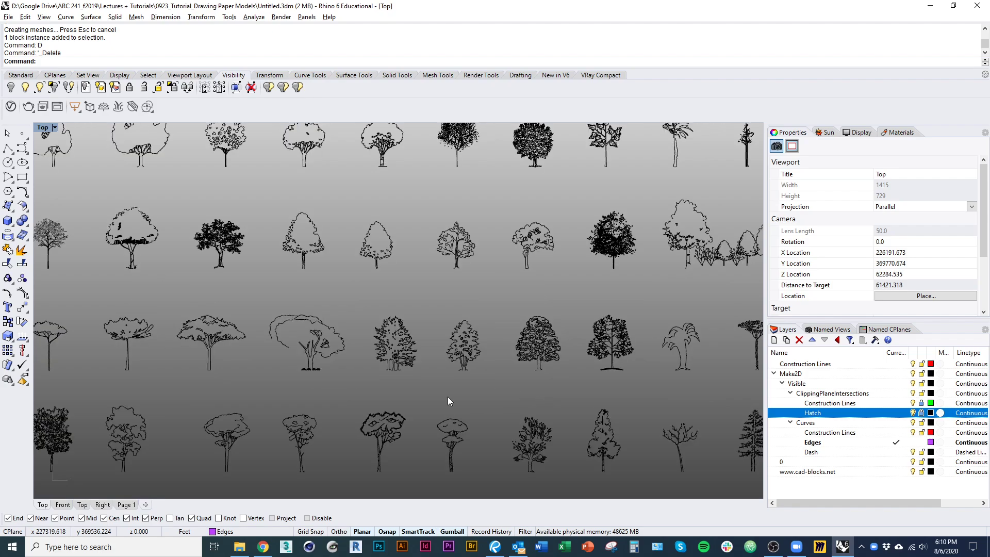
pyautogui.scroll(-3, 448, 400)
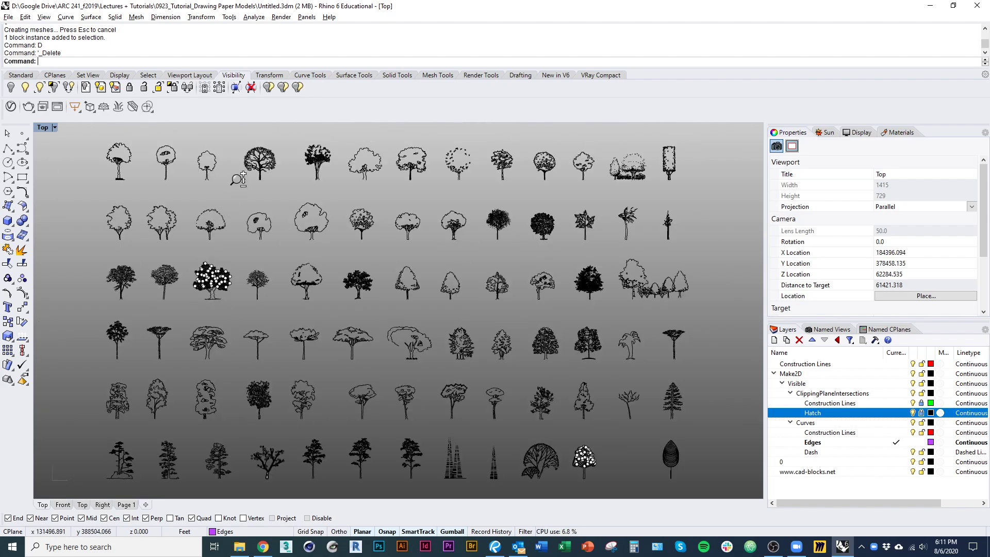
# - Inspect the individual leaf curves of the densely detailed third tree in the third row and select its block
pyautogui.scroll(10, 240, 176)
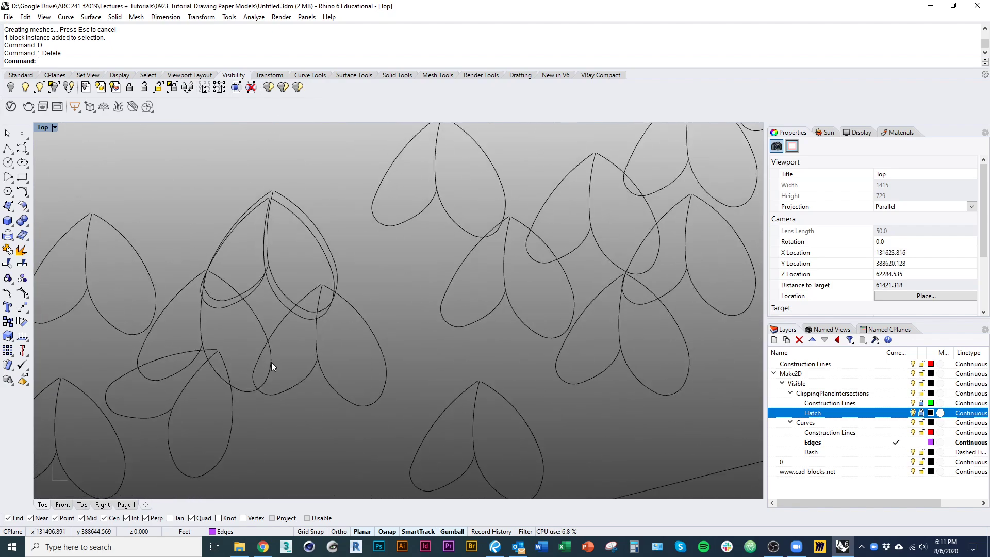
pyautogui.click(274, 341)
pyautogui.scroll(-5, 271, 452)
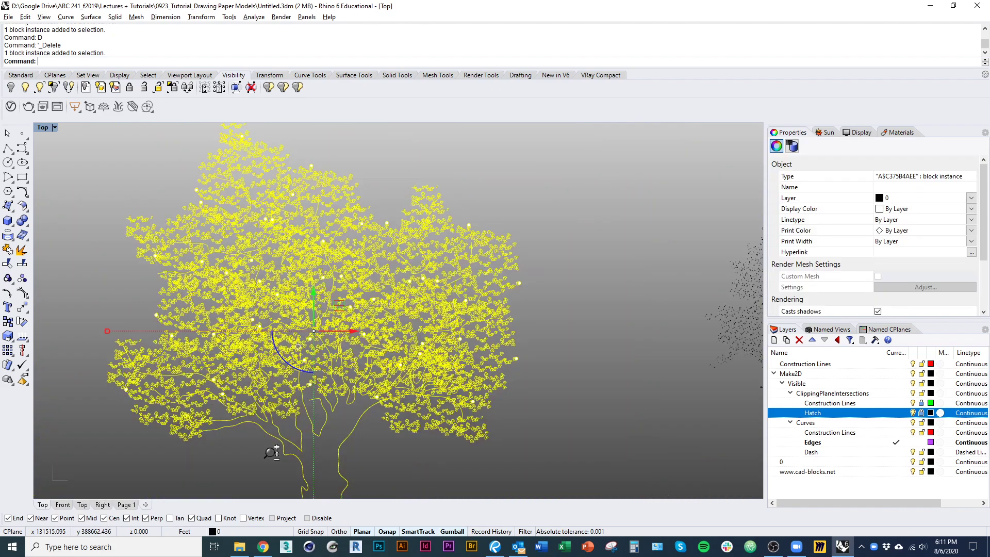
pyautogui.scroll(-10, 271, 453)
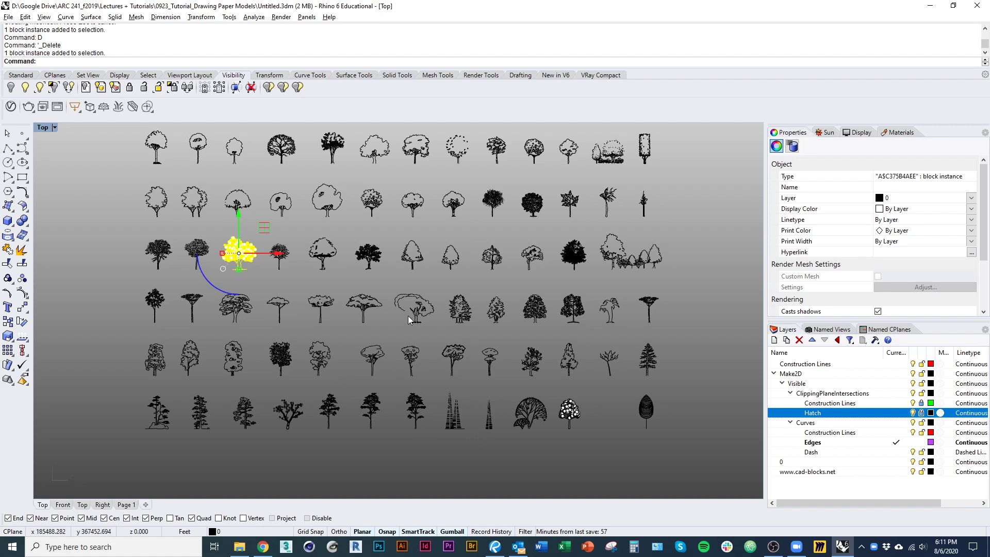
# - Compare the dense and simple tree linework in the middle rows and select the flat-topped sixth tree in the fourth row
pyautogui.scroll(5, 407, 288)
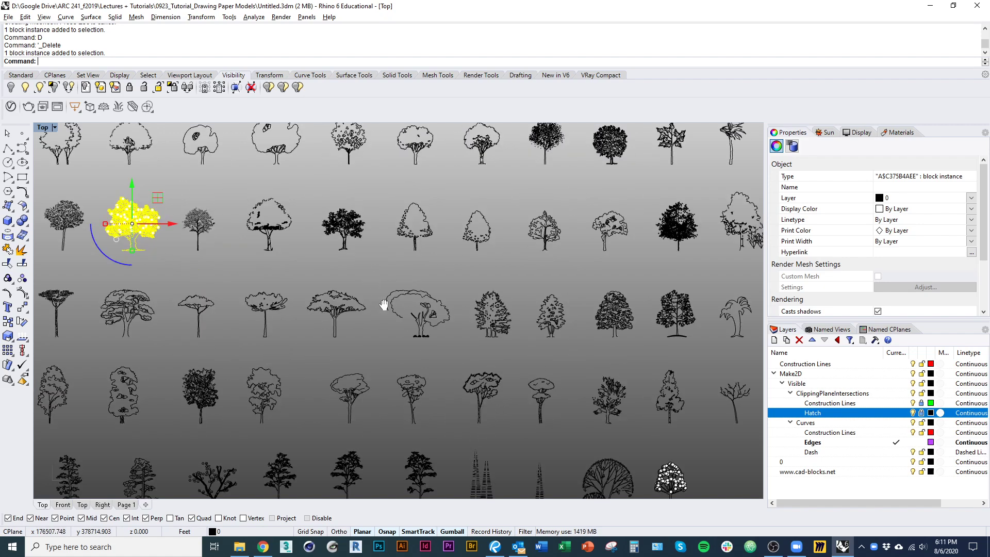
pyautogui.moveTo(383, 305); pyautogui.dragTo(385, 309, button='right')
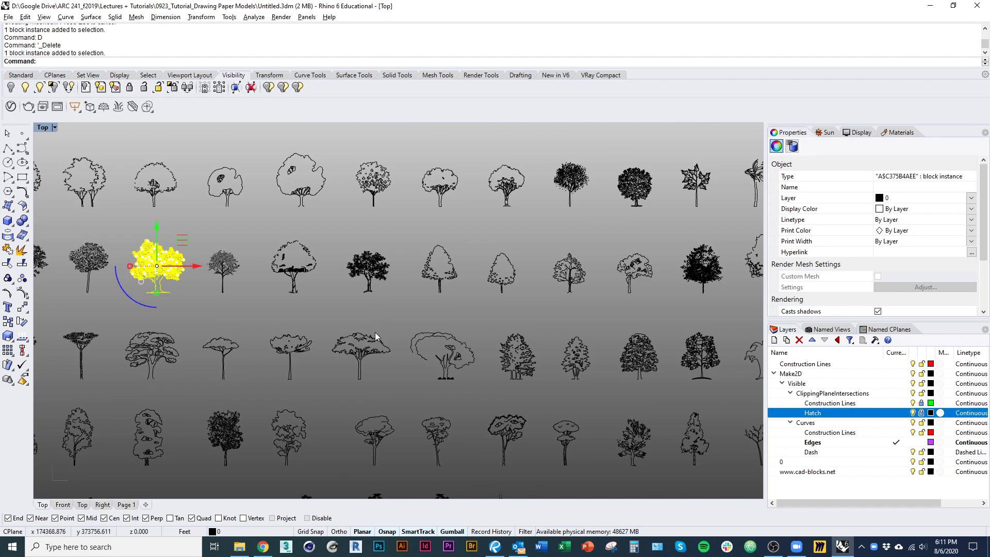
pyautogui.scroll(8, 370, 264)
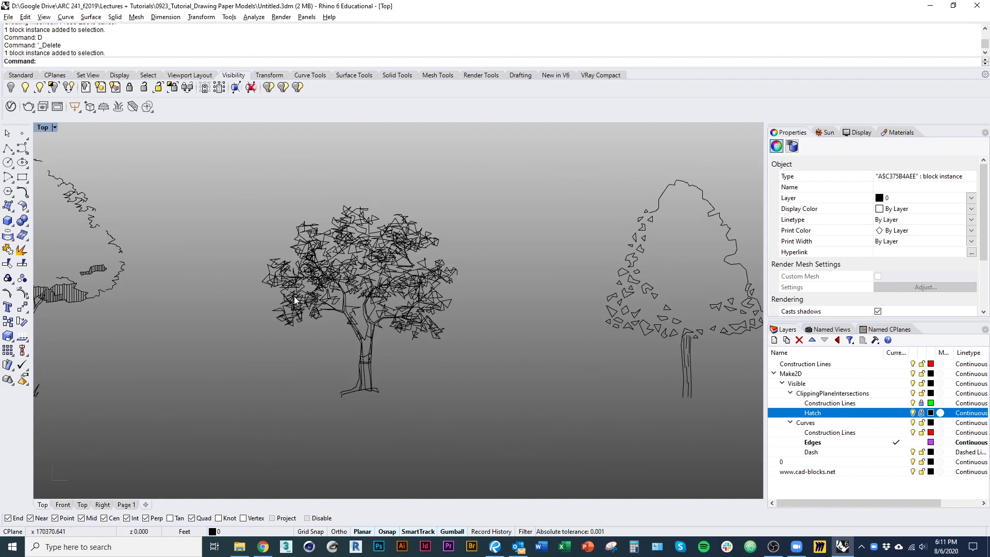
pyautogui.scroll(2, 349, 273)
pyautogui.keyDown('ctrl'); pyautogui.moveTo(393, 225); pyautogui.dragTo(388, 323, button='right'); pyautogui.keyUp('ctrl')
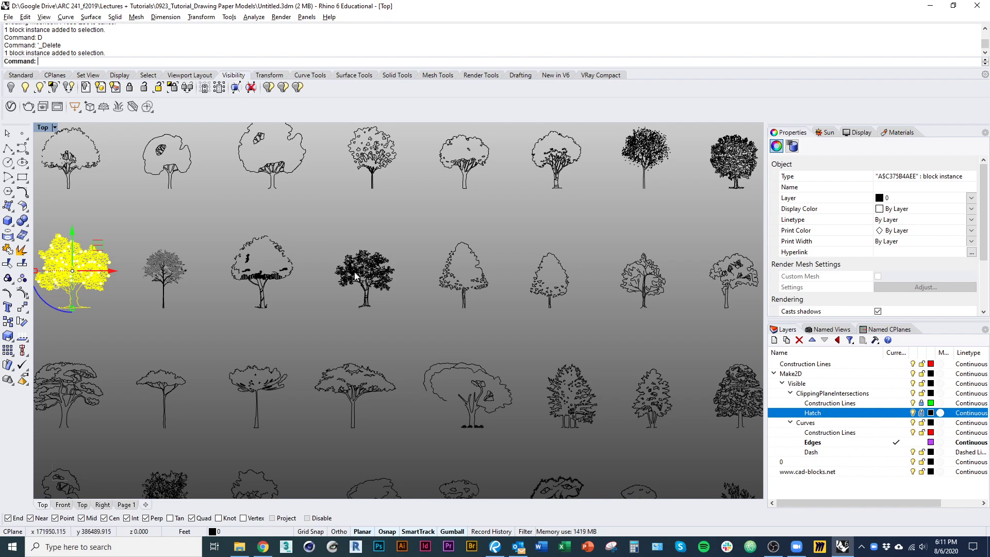
pyautogui.scroll(3, 354, 271)
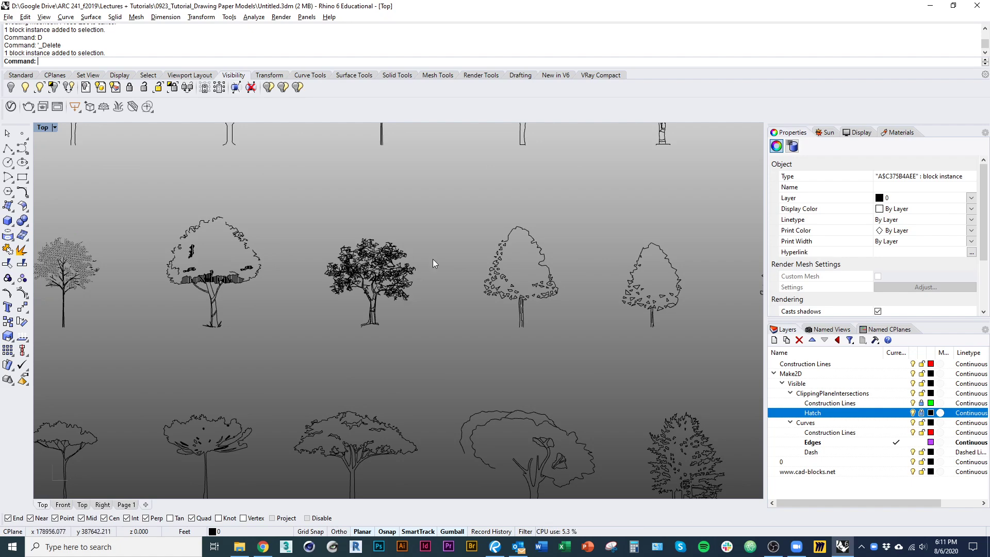
pyautogui.click(348, 450)
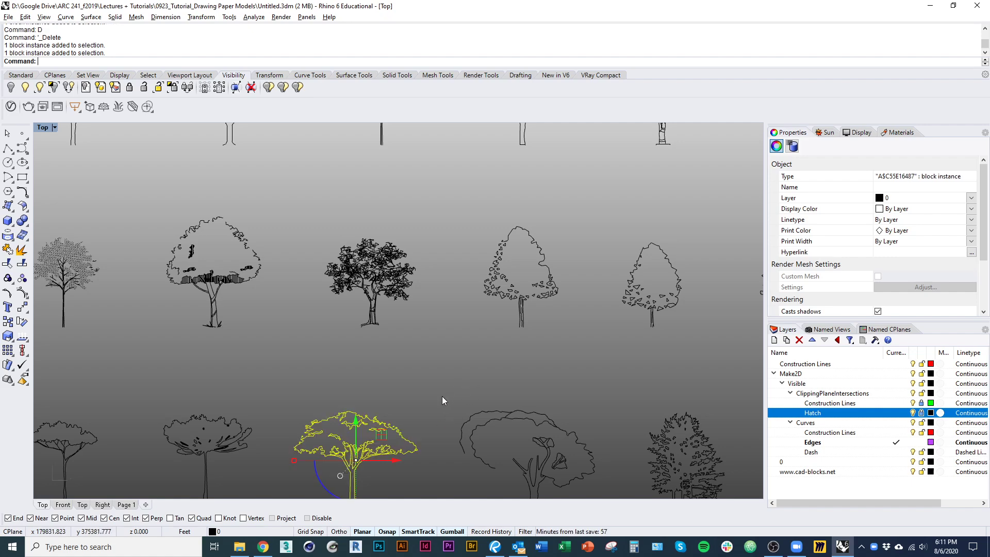
pyautogui.scroll(-3, 443, 400)
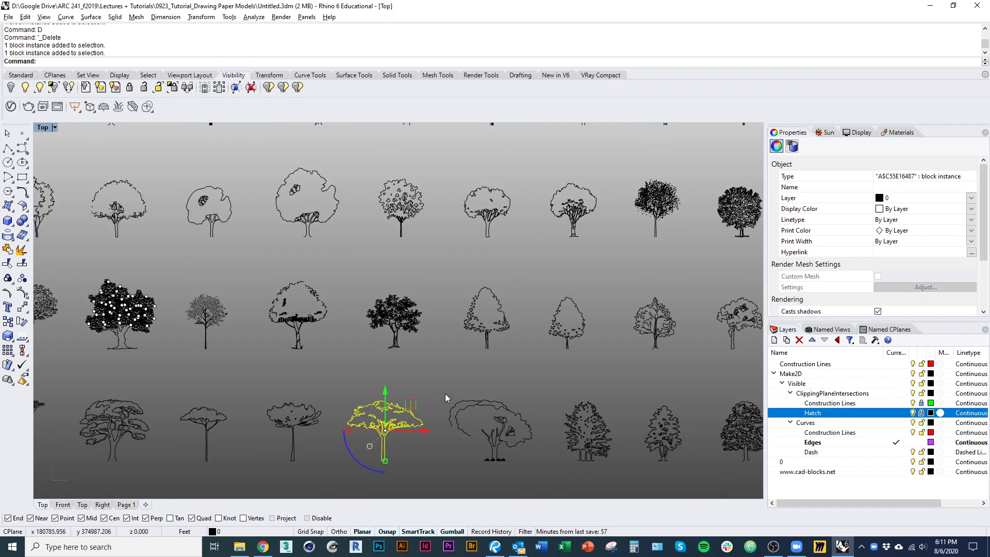
pyautogui.moveTo(446, 398); pyautogui.dragTo(461, 381, button='right')
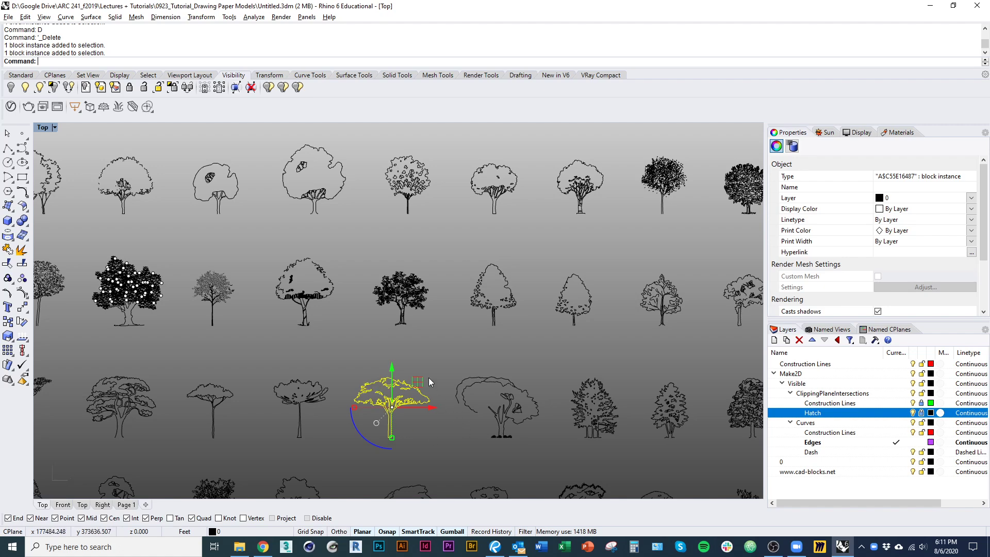
pyautogui.scroll(-5, 362, 345)
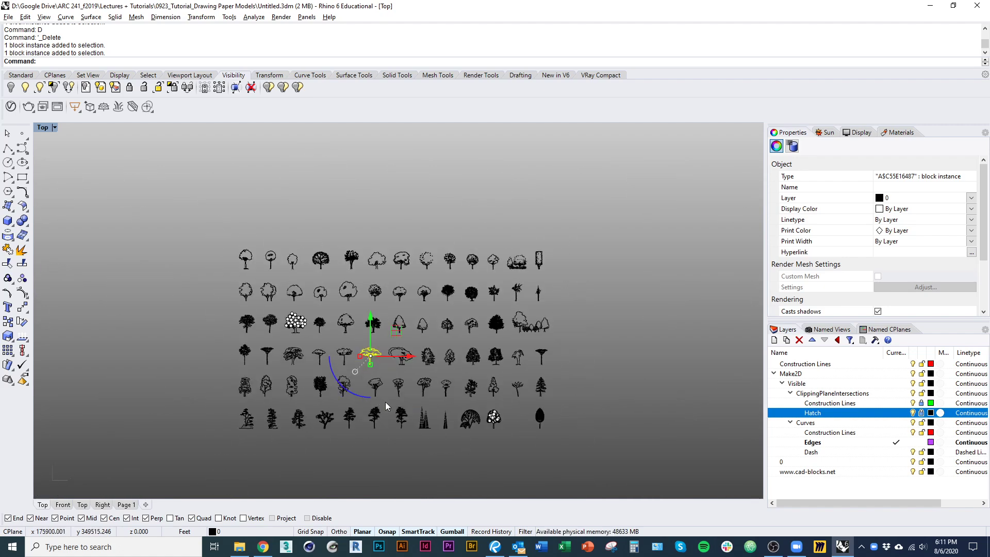
# - Select every imported tree block except the flat-topped sixth tree in the fourth row and delete them
pyautogui.moveTo(622, 460); pyautogui.dragTo(178, 374)
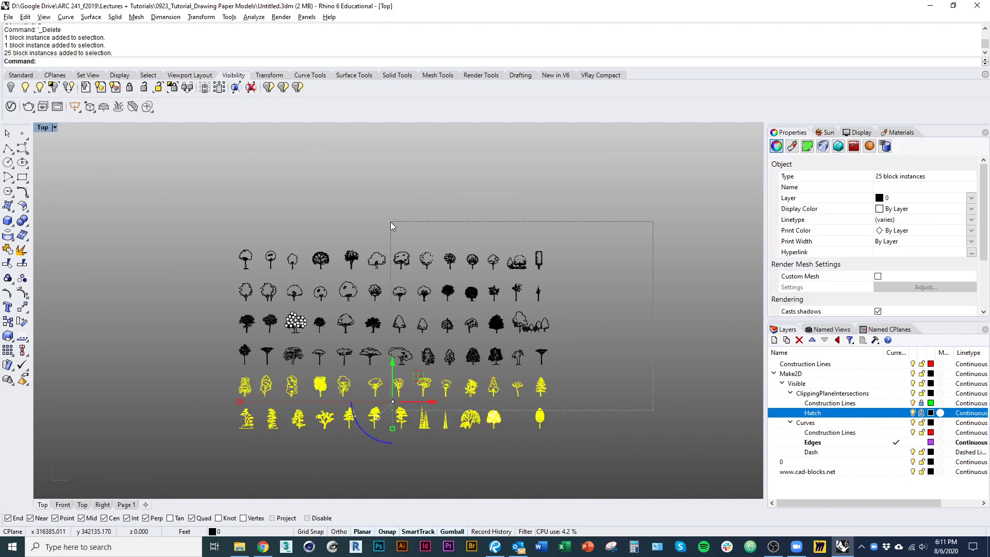
pyautogui.moveTo(391, 221); pyautogui.dragTo(389, 222)
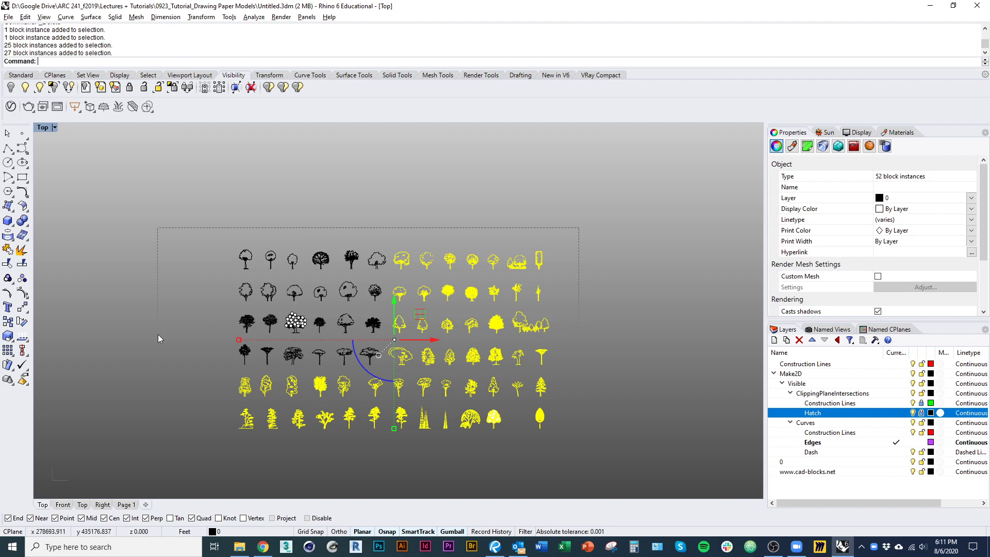
pyautogui.moveTo(158, 339); pyautogui.dragTo(158, 338)
pyautogui.scroll(3, 353, 367)
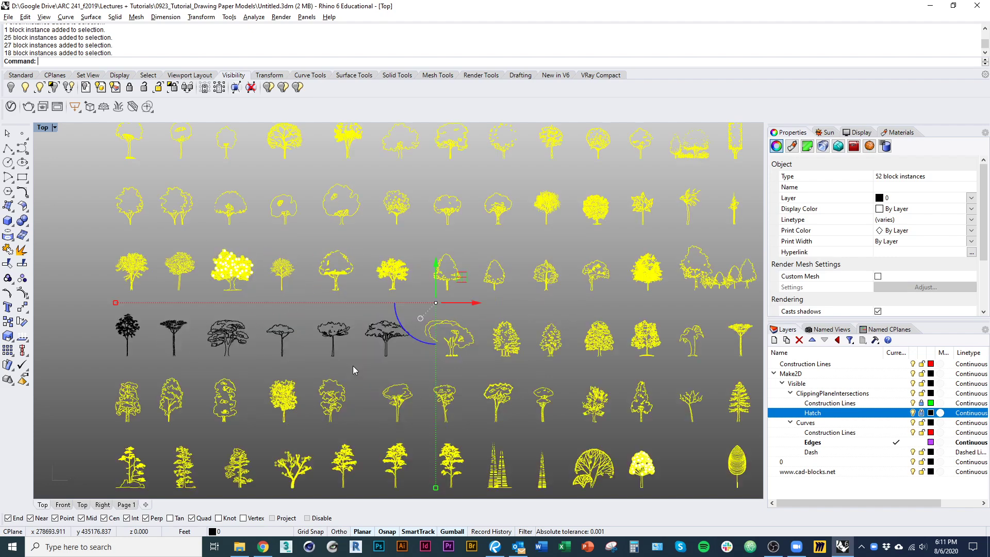
pyautogui.scroll(2, 361, 369)
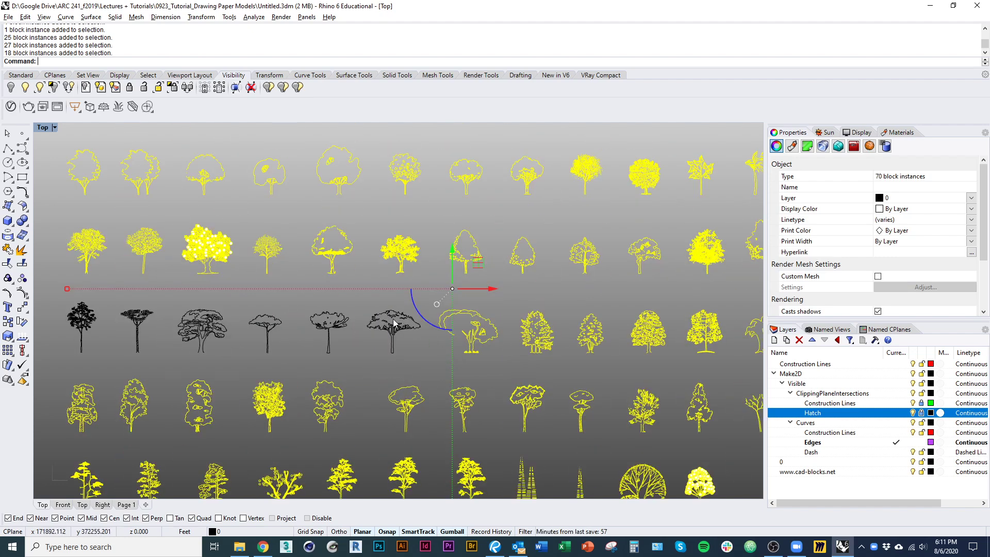
pyautogui.moveTo(68, 303); pyautogui.dragTo(50, 292)
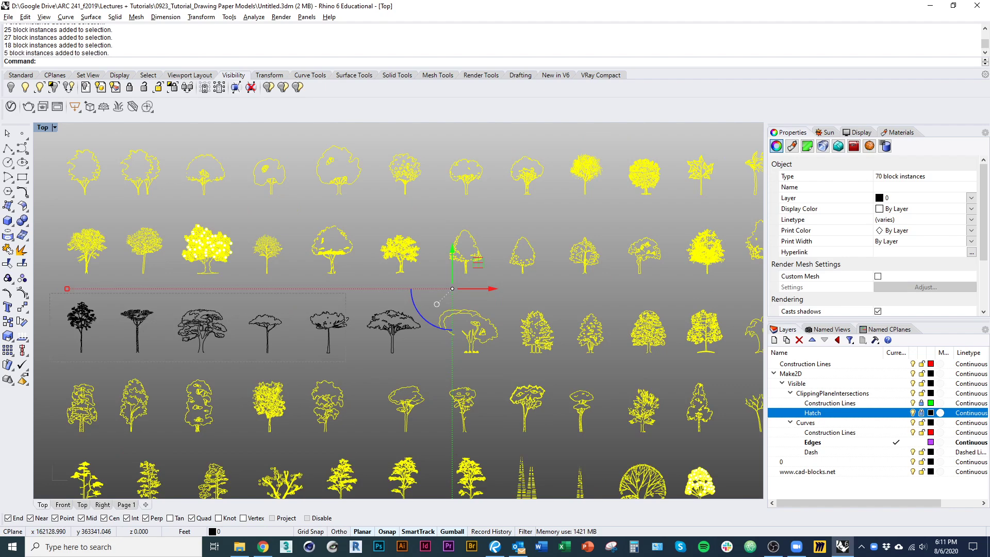
pyautogui.press('Delete')
# - Select the remaining flat-topped tree block and start moving it
pyautogui.click(412, 333)
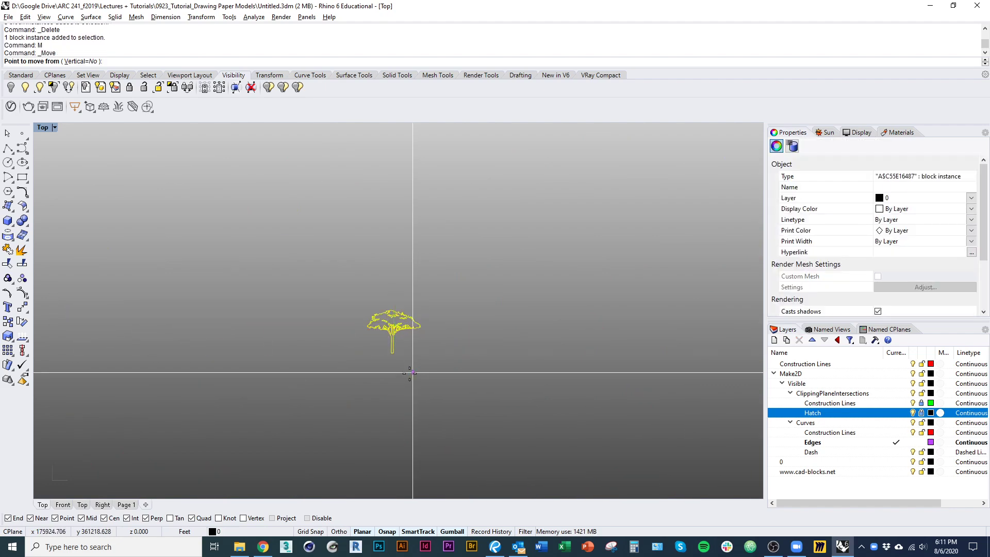
# - Move the tree block from its distant location to the area of the pavilion drawings
pyautogui.write('m')
pyautogui.press('Return')
pyautogui.click(394, 344)
pyautogui.scroll(-6, 496, 267)
pyautogui.scroll(-3, 446, 436)
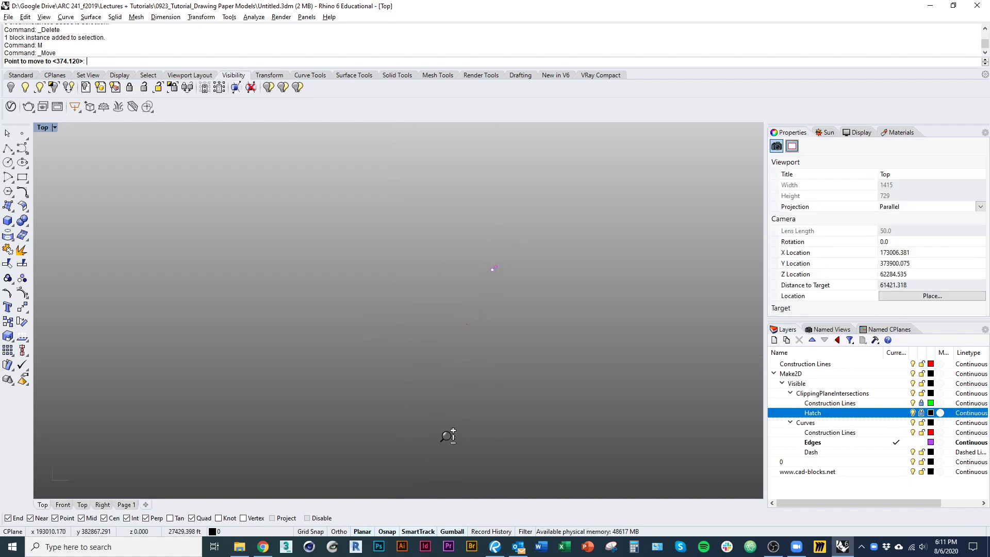
pyautogui.click(481, 292)
pyautogui.write('Z')
pyautogui.press('Return')
pyautogui.write('s')
pyautogui.press('Return')
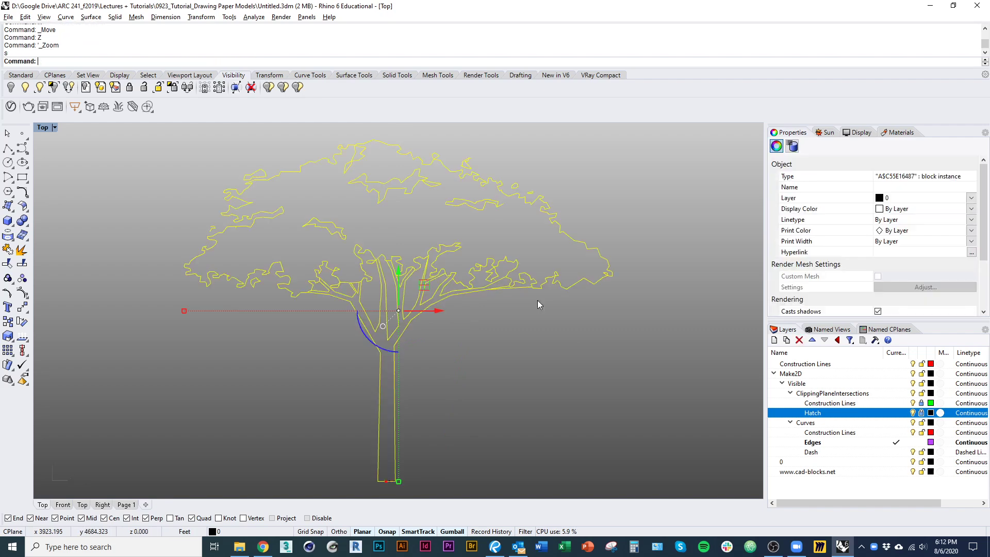
# - Scale the tree block down from its trunk base, using the treetop as the reference point
pyautogui.moveTo(537, 304); pyautogui.dragTo(466, 377, button='right')
pyautogui.scroll(3, 466, 377)
pyautogui.hotkey('ctrl', 'shift', 's')
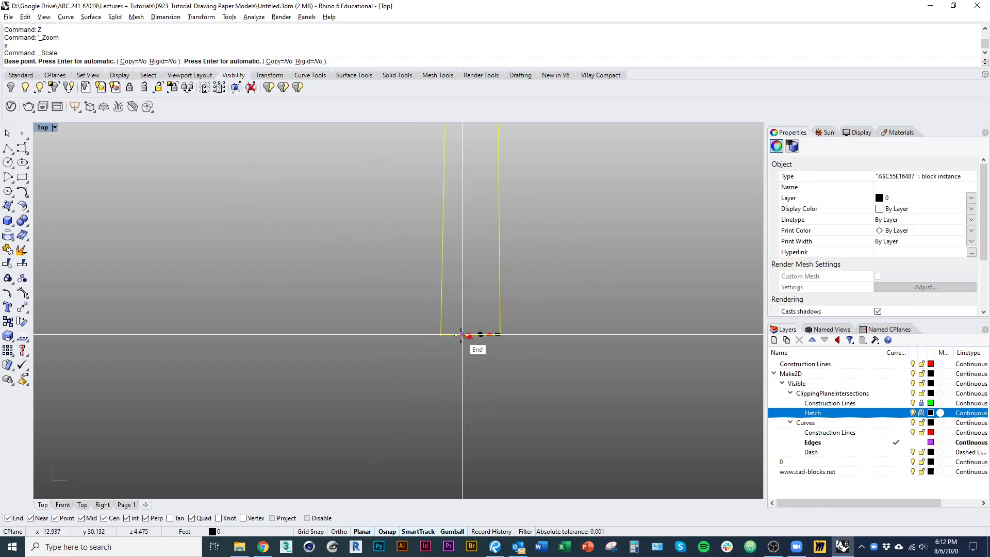
pyautogui.scroll(-1, 524, 411)
pyautogui.moveTo(521, 126); pyautogui.dragTo(497, 238, button='right')
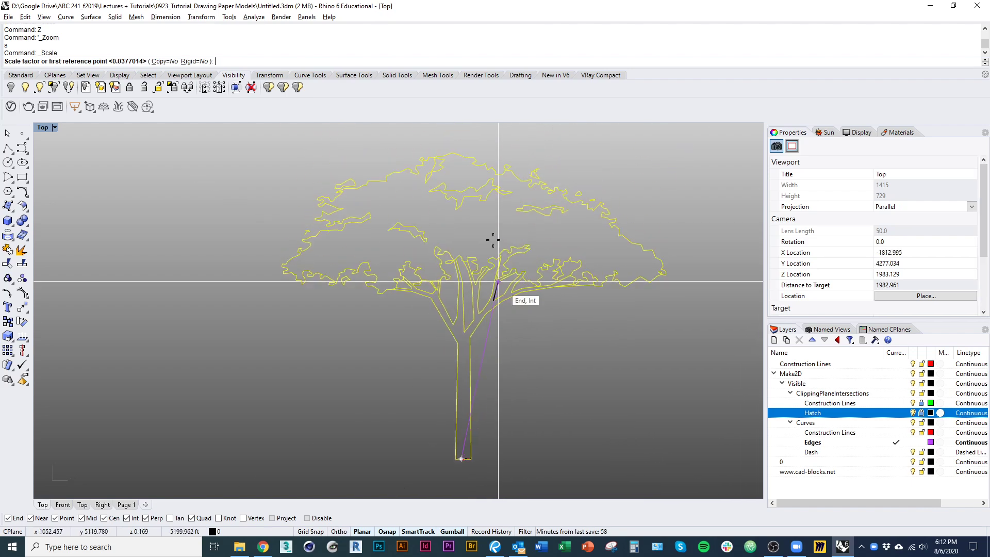
pyautogui.click(461, 153)
pyautogui.click(485, 444)
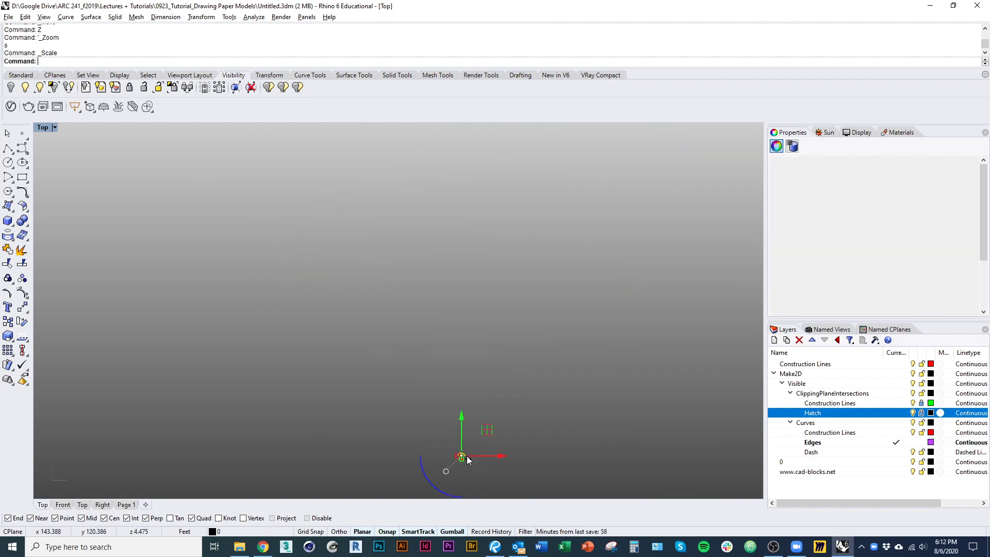
# - Move the tree block over to the pavilion elevation
pyautogui.hotkey('ctrl', 'shift', 'e')
pyautogui.moveTo(414, 350); pyautogui.dragTo(332, 347, button='right')
pyautogui.scroll(1, 332, 347)
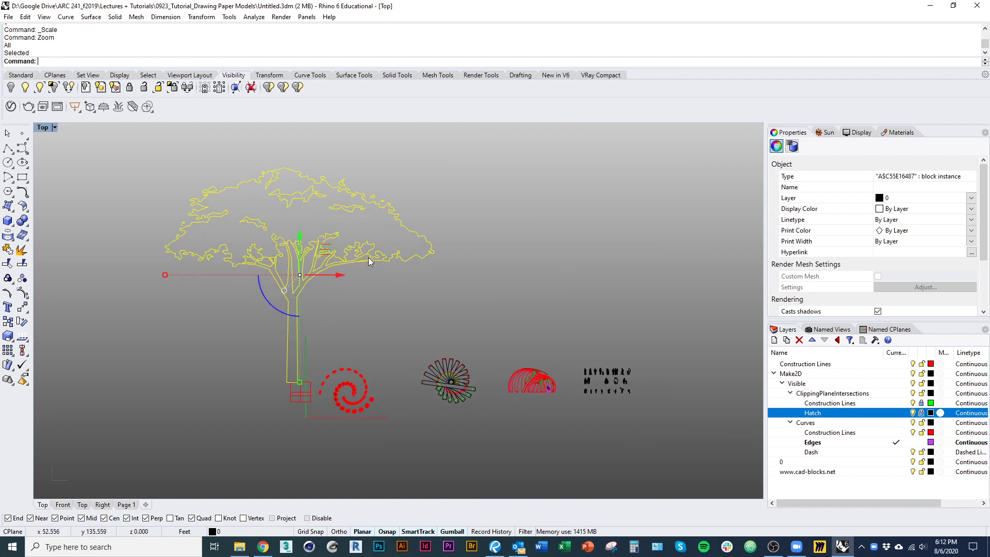
pyautogui.moveTo(368, 256); pyautogui.dragTo(587, 270)
pyautogui.moveTo(586, 270); pyautogui.dragTo(525, 376, button='right')
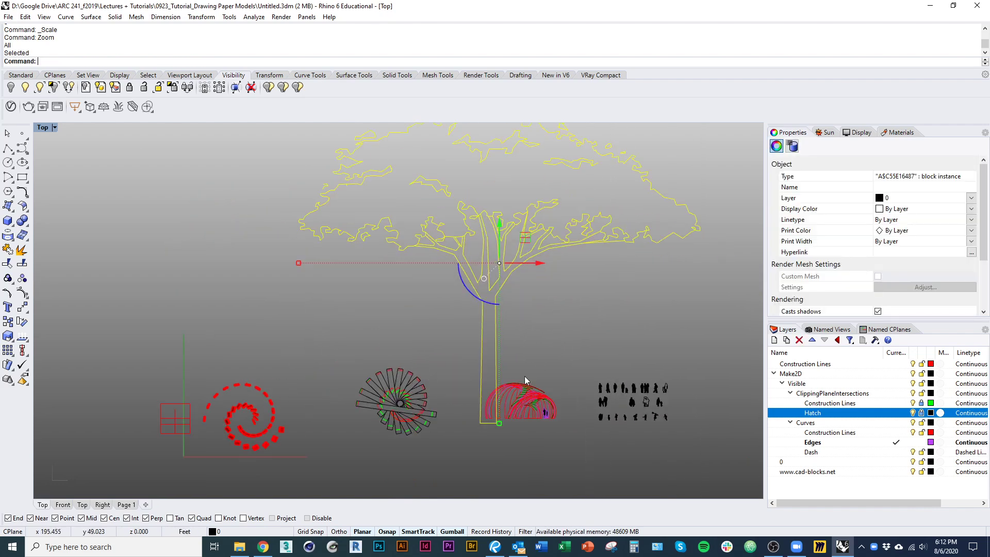
# - Scale the tree block from its trunk base to a height of 35 feet
pyautogui.press('Return')
pyautogui.scroll(-1, 482, 408)
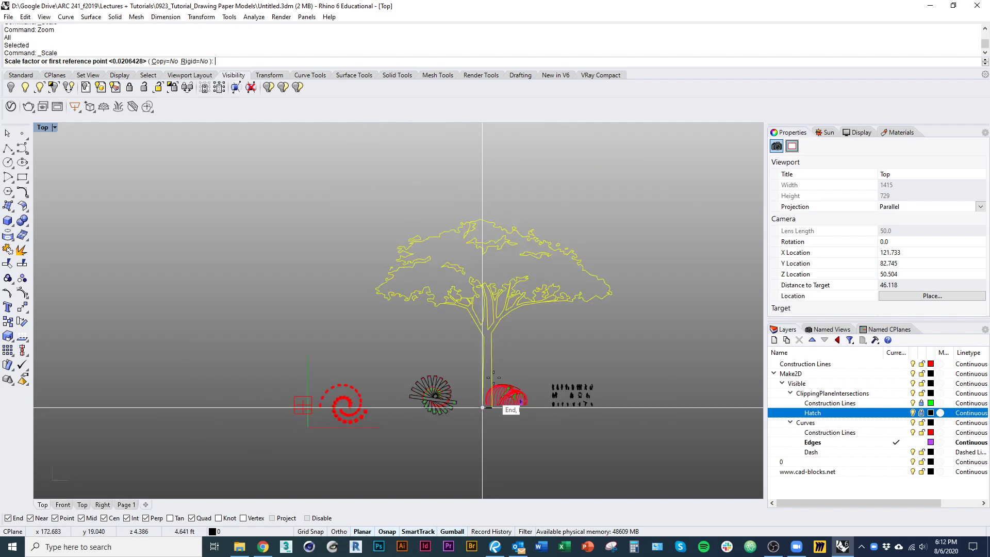
pyautogui.click(482, 220)
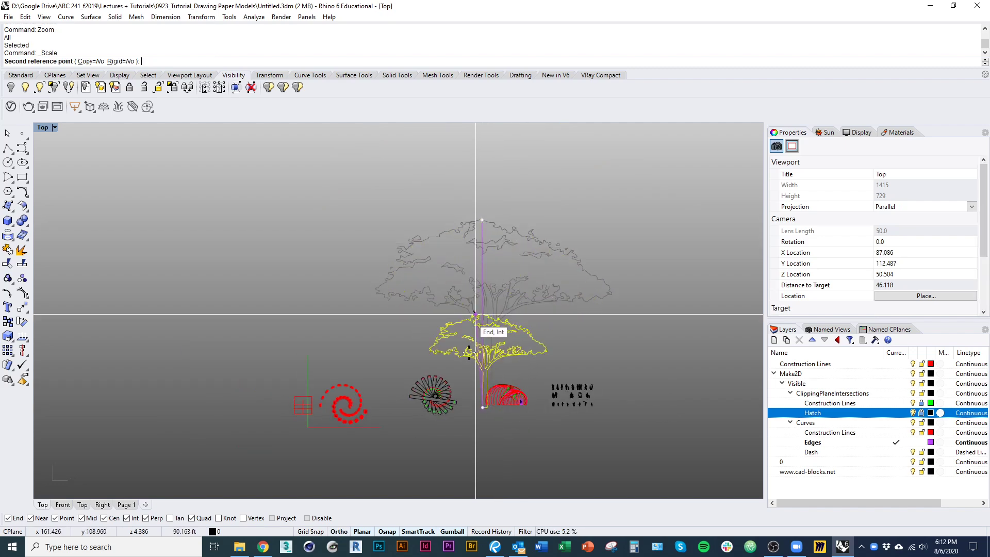
pyautogui.click(469, 354)
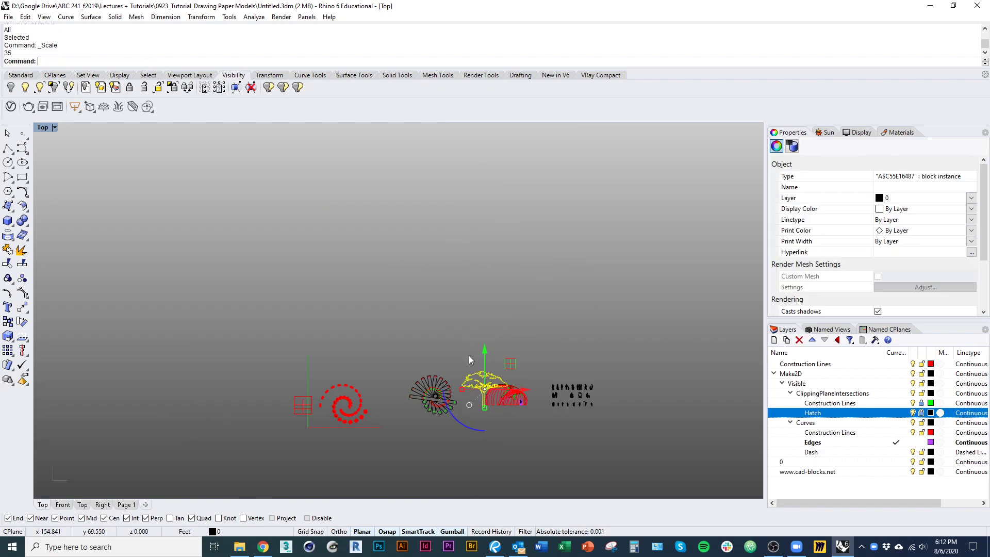
# - Align the tree's trunk base with the pavilion elevation's ground line and shift the tree clear of the pavilion's left side
pyautogui.scroll(5, 502, 408)
pyautogui.scroll(3, 441, 350)
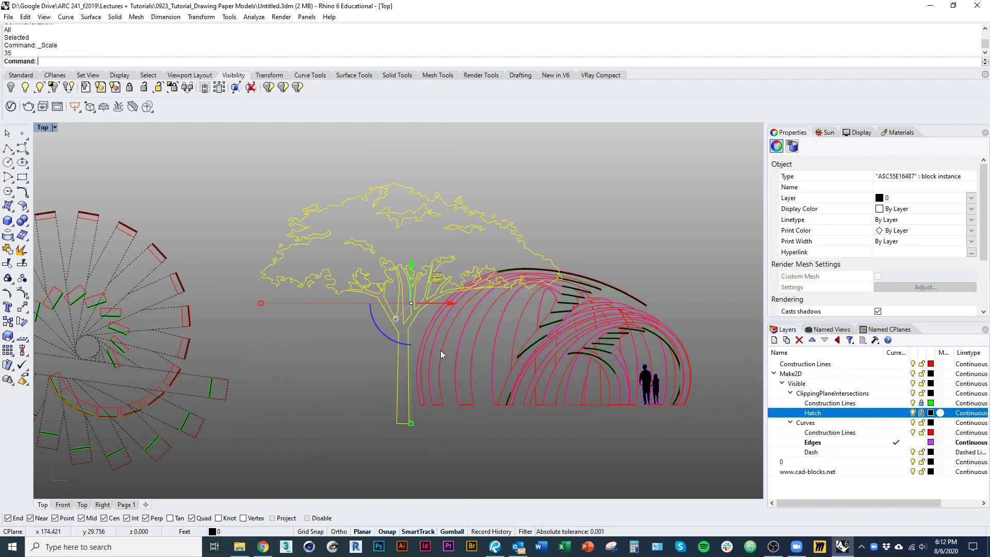
pyautogui.write('m')
pyautogui.press('Return')
pyautogui.click(409, 423)
pyautogui.click(419, 410)
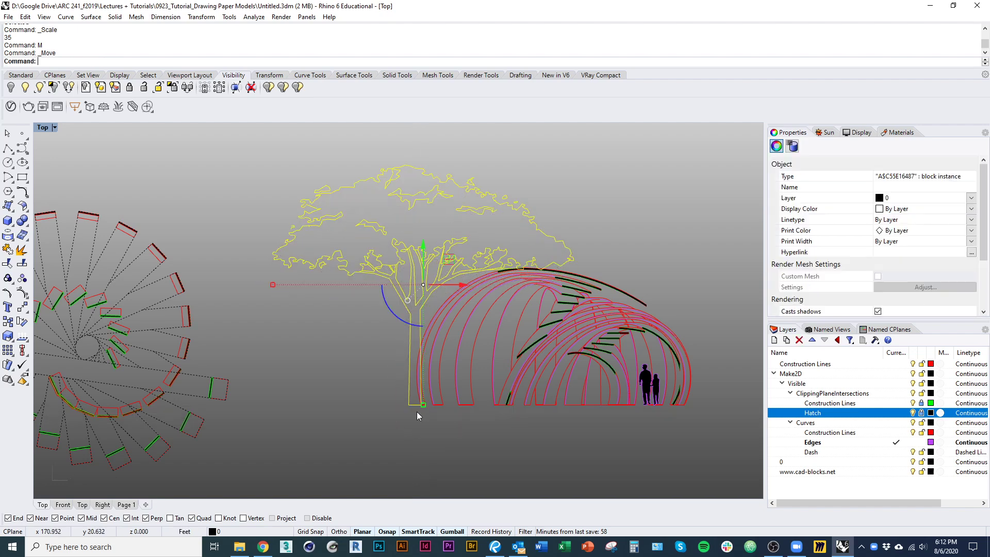
pyautogui.scroll(-2, 367, 439)
pyautogui.moveTo(404, 344); pyautogui.dragTo(380, 349)
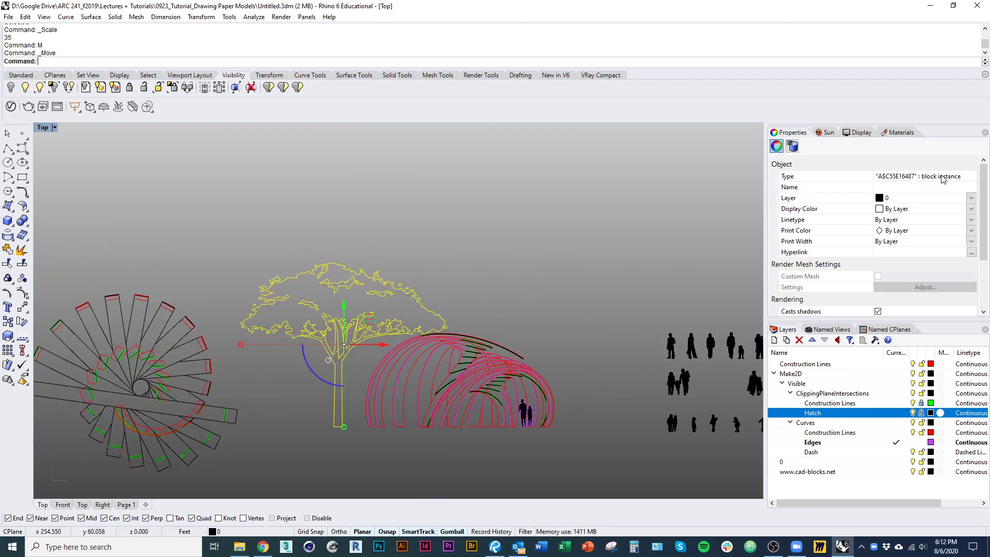
# - Open the tree block for editing and set all its curves' display color, linetype, print color and print width to By Layer
pyautogui.doubleClick(419, 305)
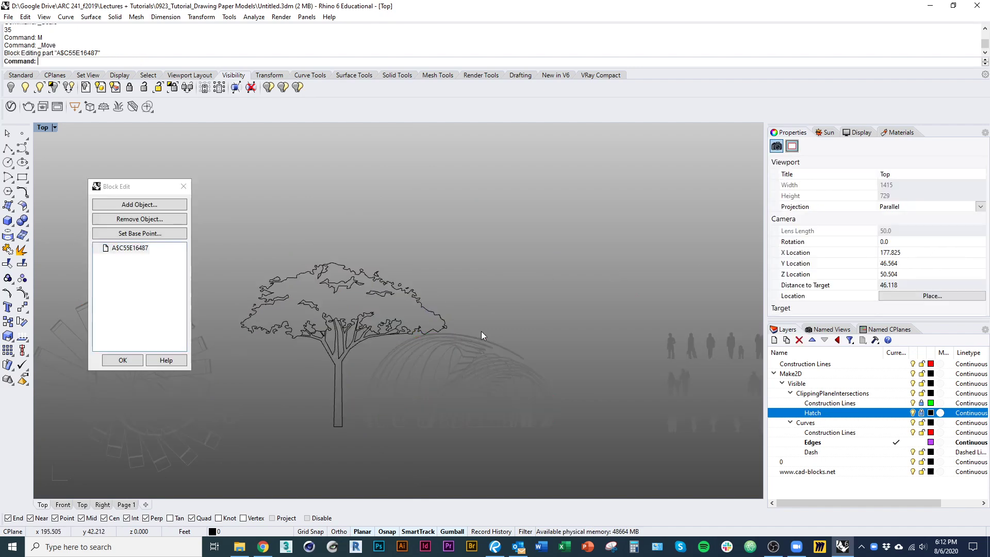
pyautogui.moveTo(382, 401); pyautogui.dragTo(477, 348, button='right')
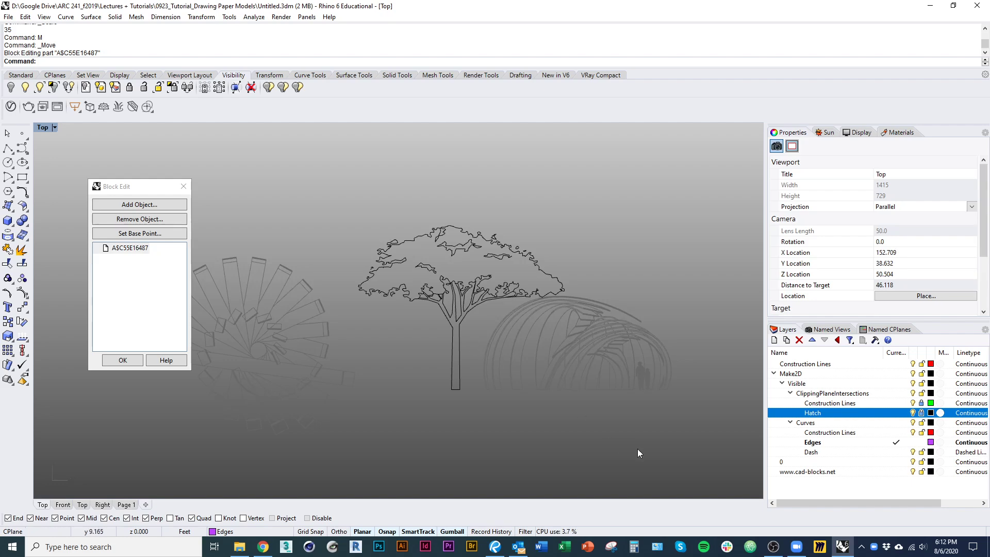
pyautogui.moveTo(638, 453); pyautogui.dragTo(305, 178)
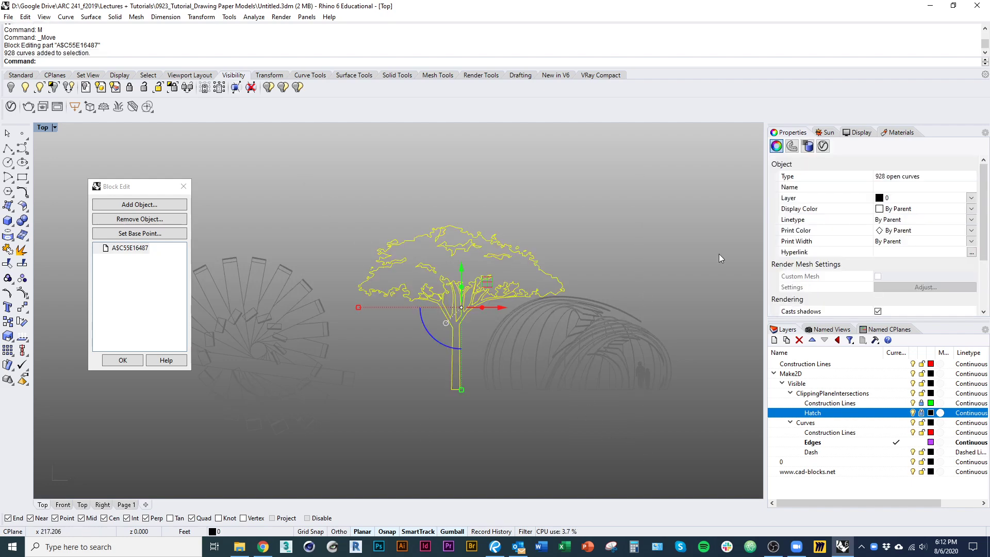
pyautogui.click(921, 210)
pyautogui.click(925, 221)
pyautogui.click(972, 221)
pyautogui.click(971, 231)
pyautogui.click(972, 230)
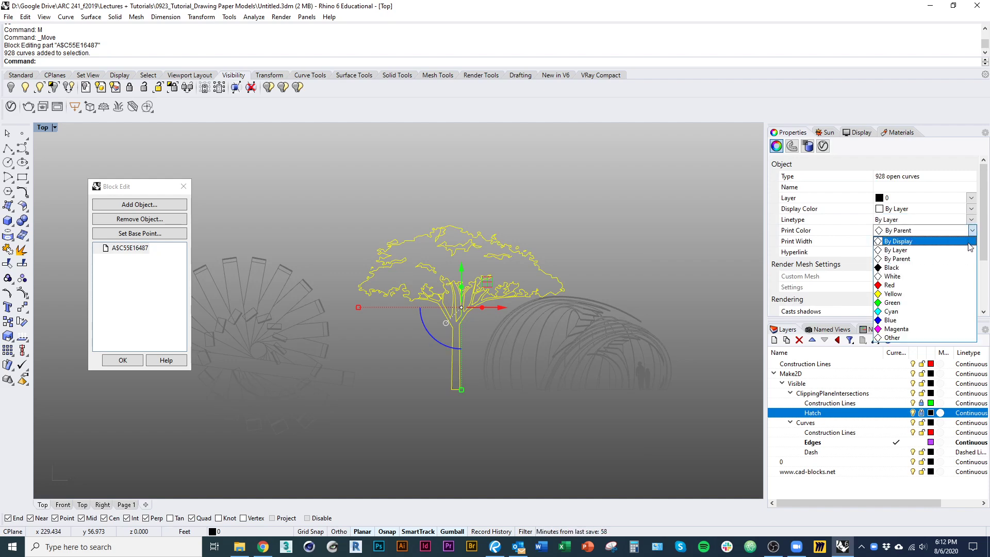
pyautogui.click(968, 250)
pyautogui.click(972, 242)
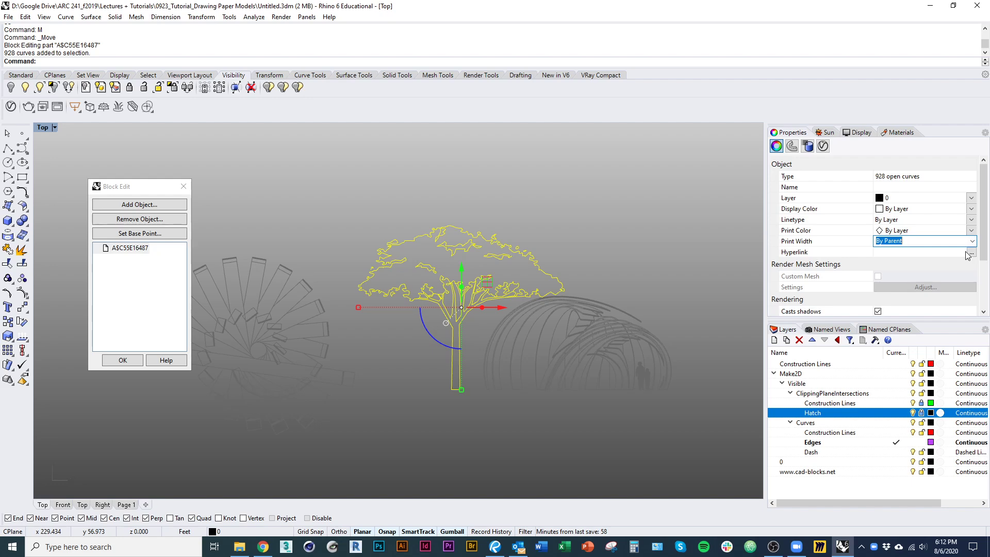
pyautogui.click(973, 242)
pyautogui.click(923, 251)
# - Assign the tree's curves to the Edges layer and finish editing the block
pyautogui.moveTo(588, 361); pyautogui.dragTo(569, 353, button='right')
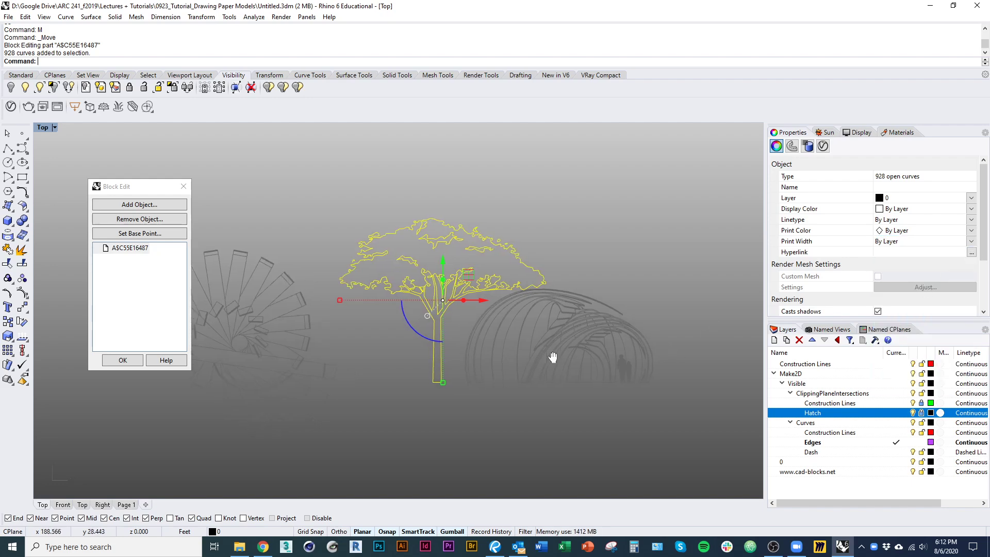
pyautogui.rightClick(832, 447)
pyautogui.click(871, 425)
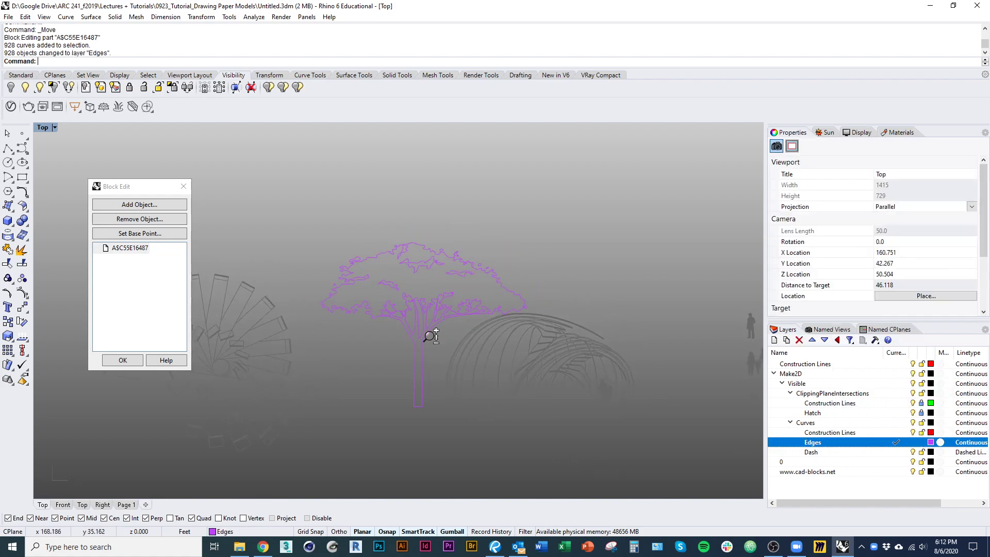
pyautogui.scroll(5, 430, 336)
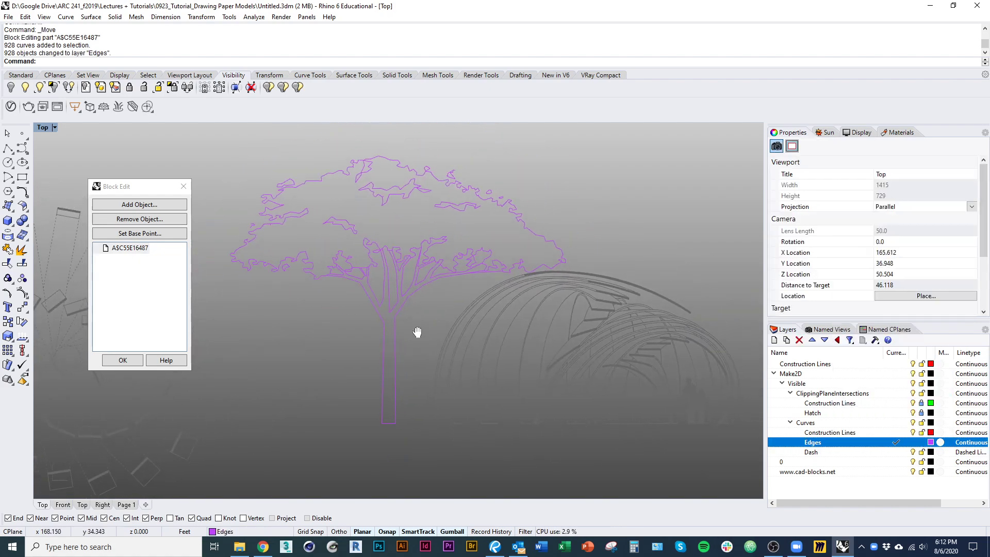
pyautogui.moveTo(417, 331); pyautogui.dragTo(414, 328, button='right')
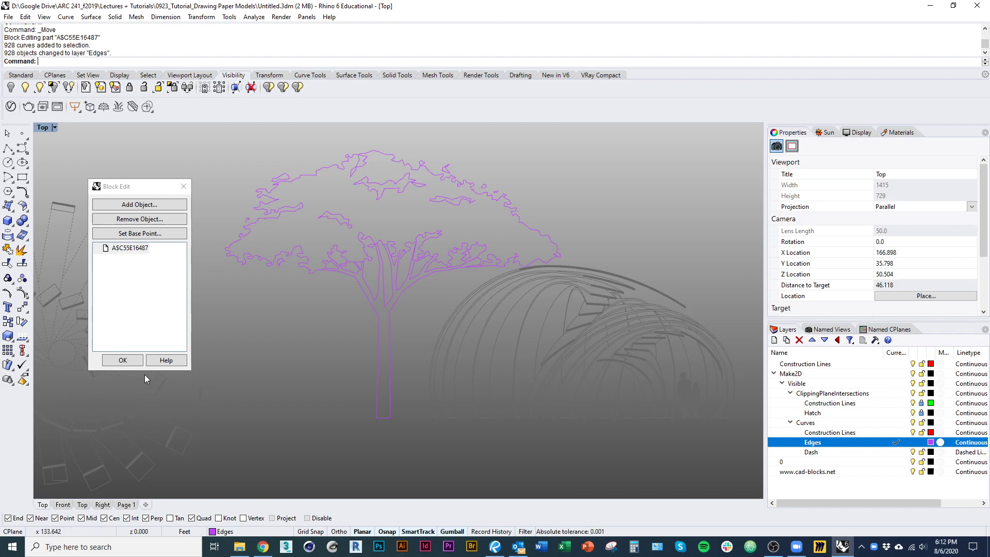
pyautogui.click(123, 360)
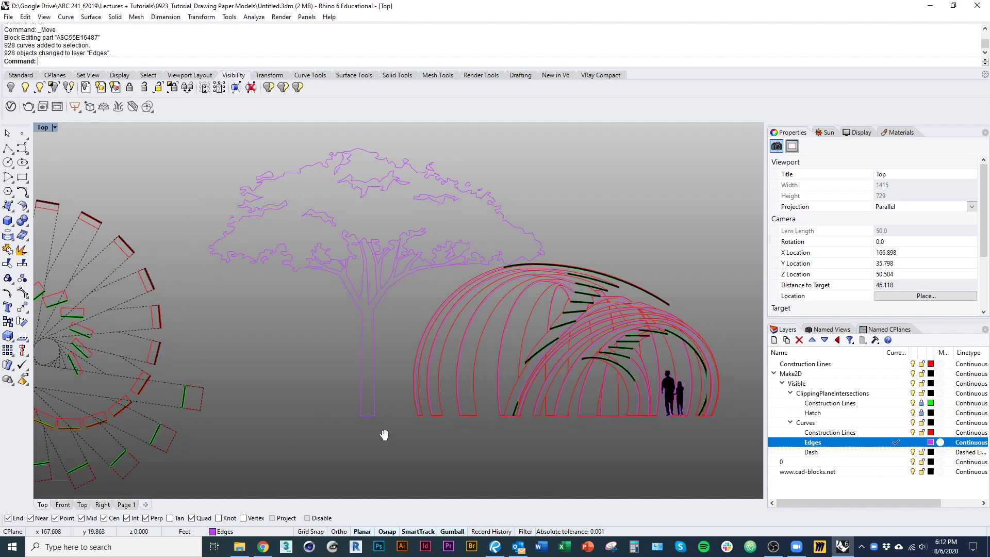
# - Examine the tree's linework beside the pavilion elevation on the Page 1 layout
pyautogui.click(126, 505)
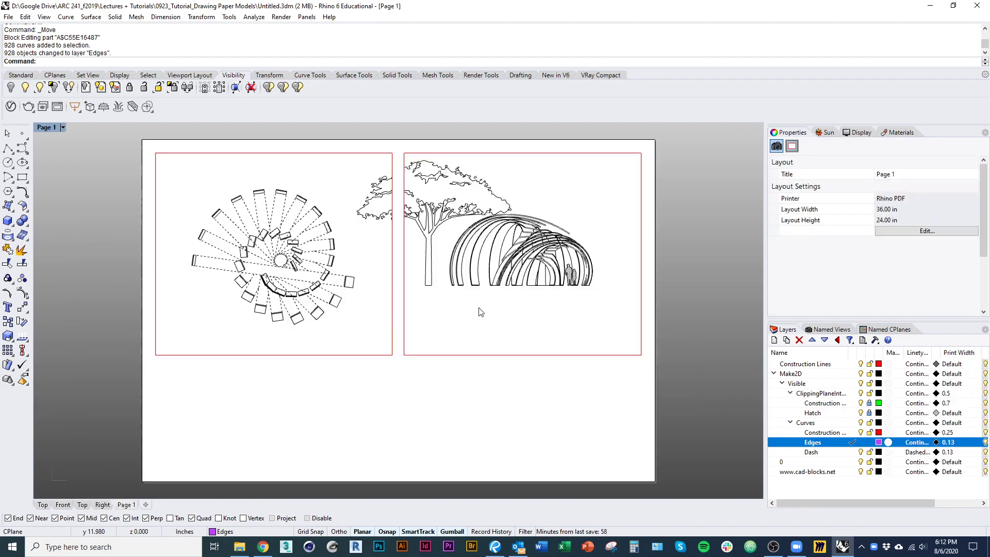
pyautogui.scroll(4, 479, 309)
pyautogui.scroll(3, 340, 365)
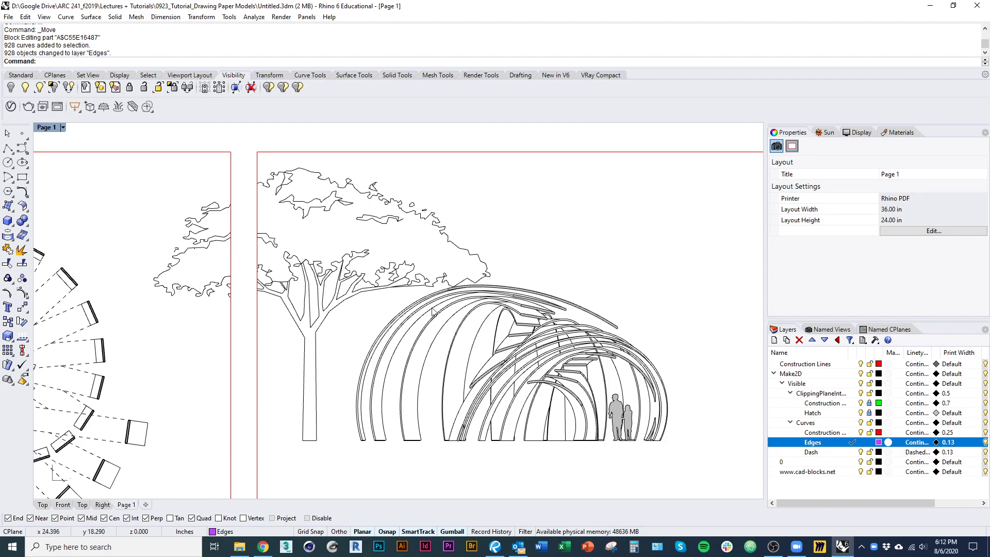
pyautogui.scroll(5, 340, 411)
pyautogui.scroll(-4, 301, 302)
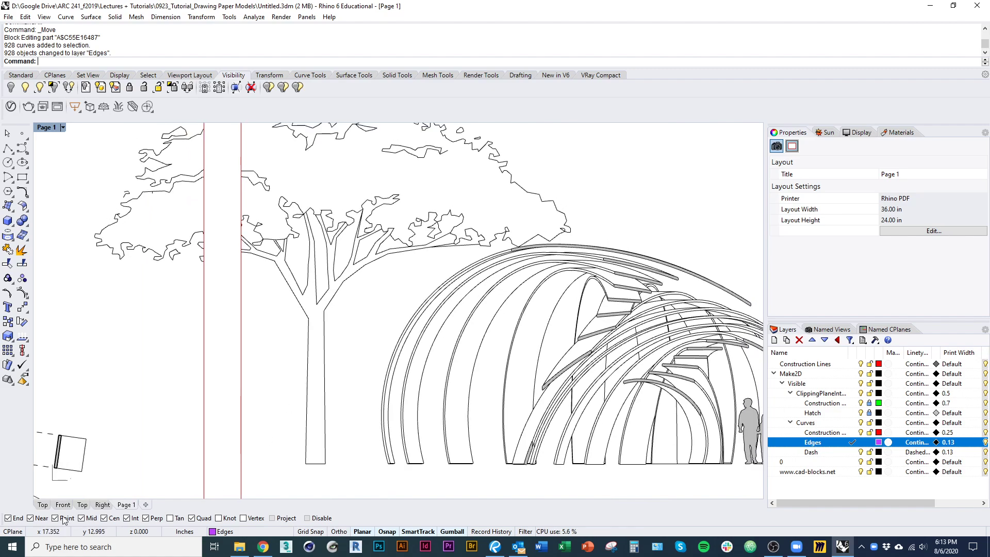
# - Return to the Top view and reopen the tree block for editing with none of its curves selected
pyautogui.click(43, 505)
pyautogui.doubleClick(350, 338)
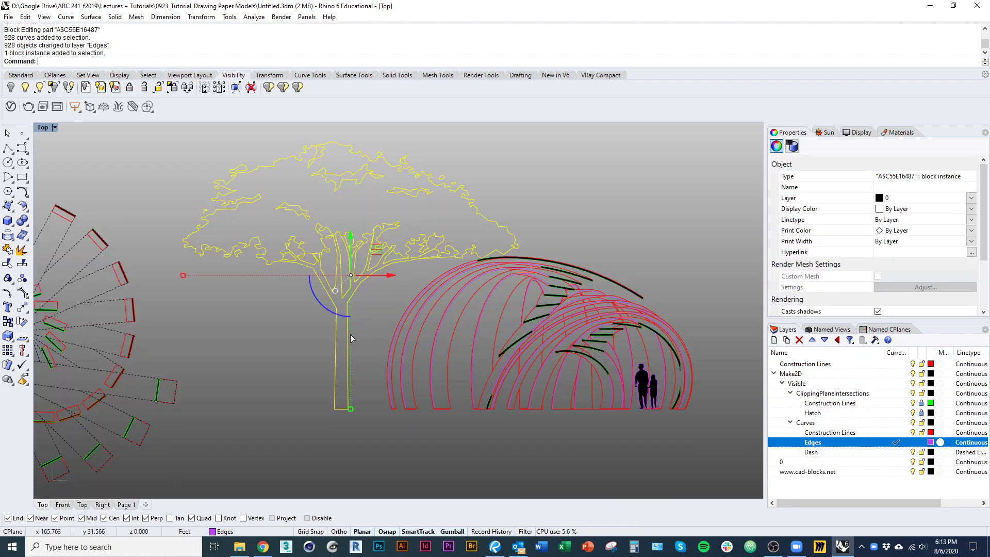
pyautogui.click(347, 361)
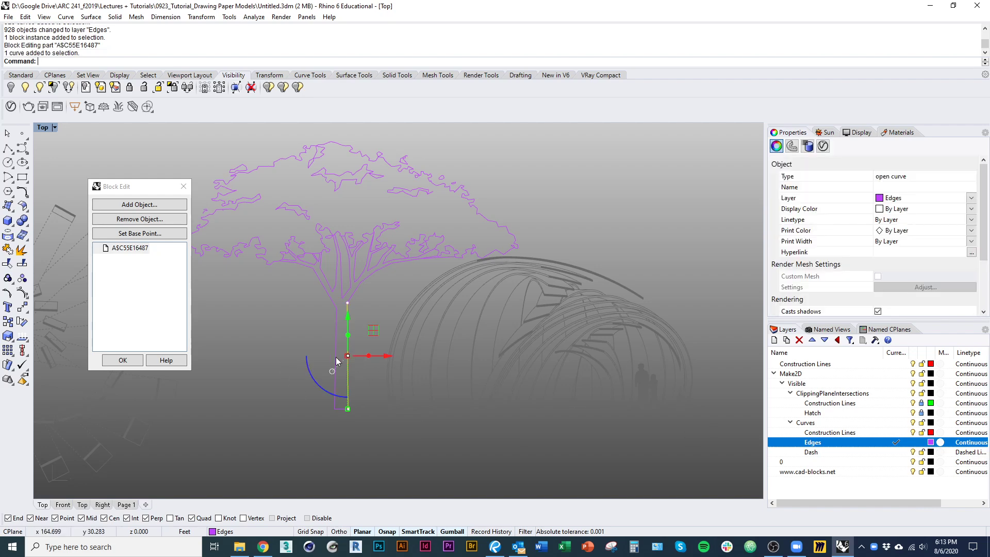
pyautogui.click(363, 443)
pyautogui.scroll(-3, 391, 453)
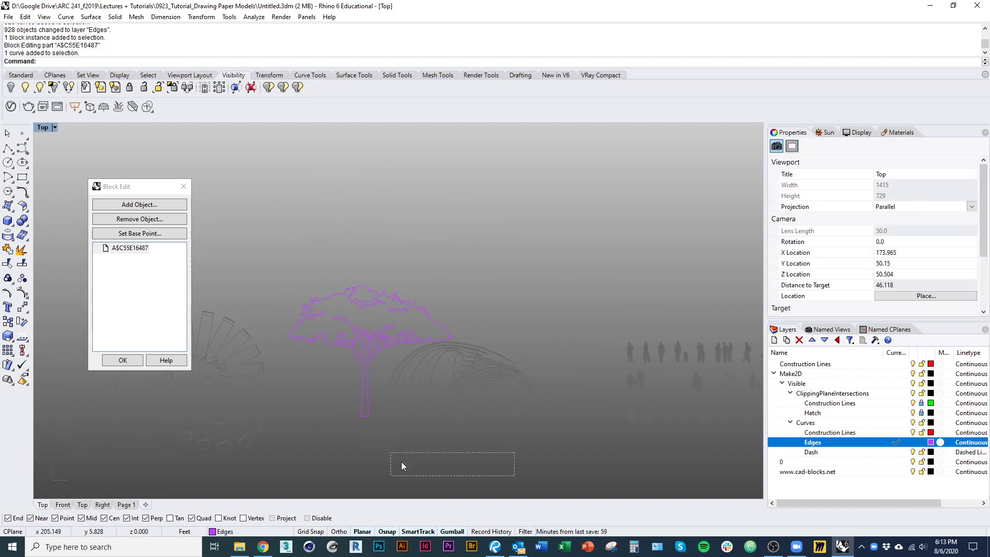
pyautogui.scroll(4, 352, 327)
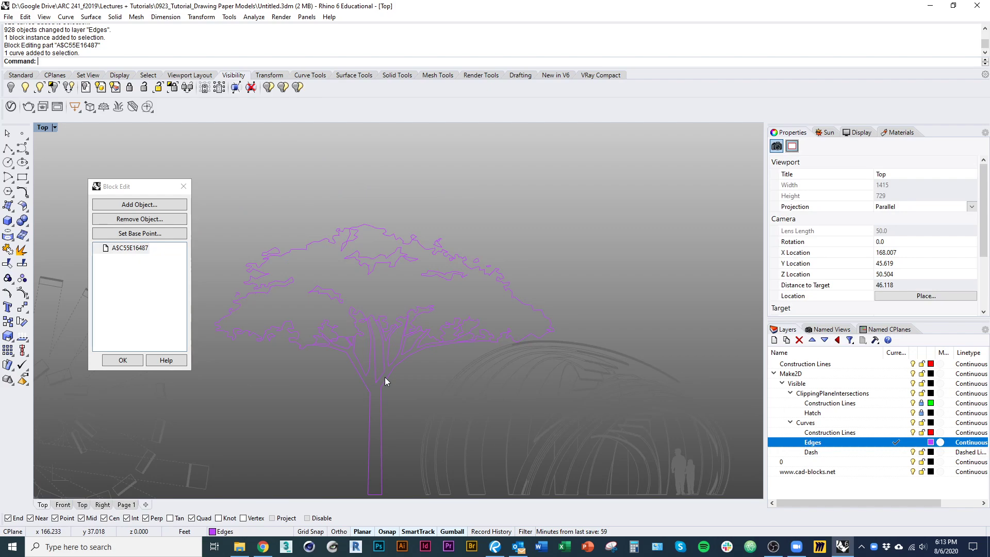
pyautogui.write('Hatch')
pyautogui.press('Return')
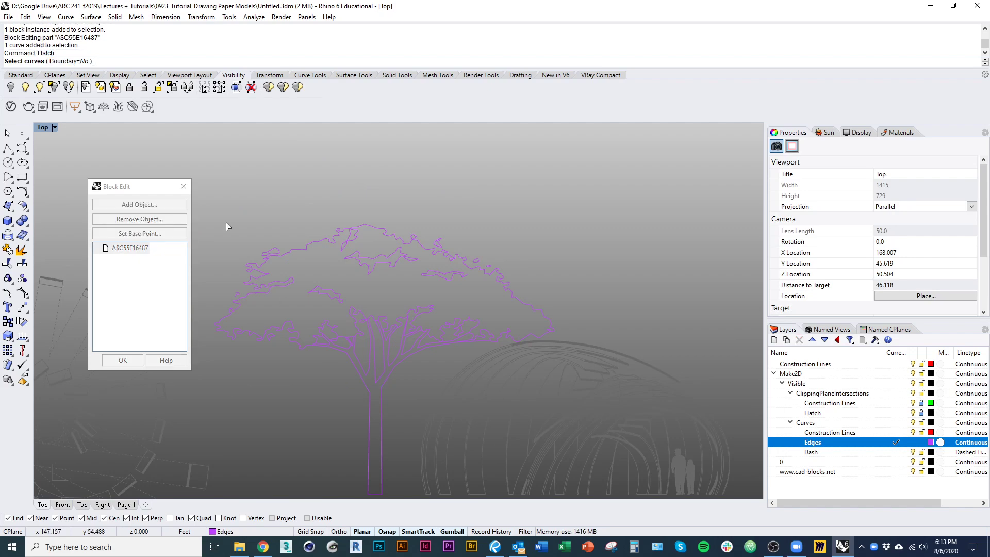
pyautogui.scroll(8, 344, 317)
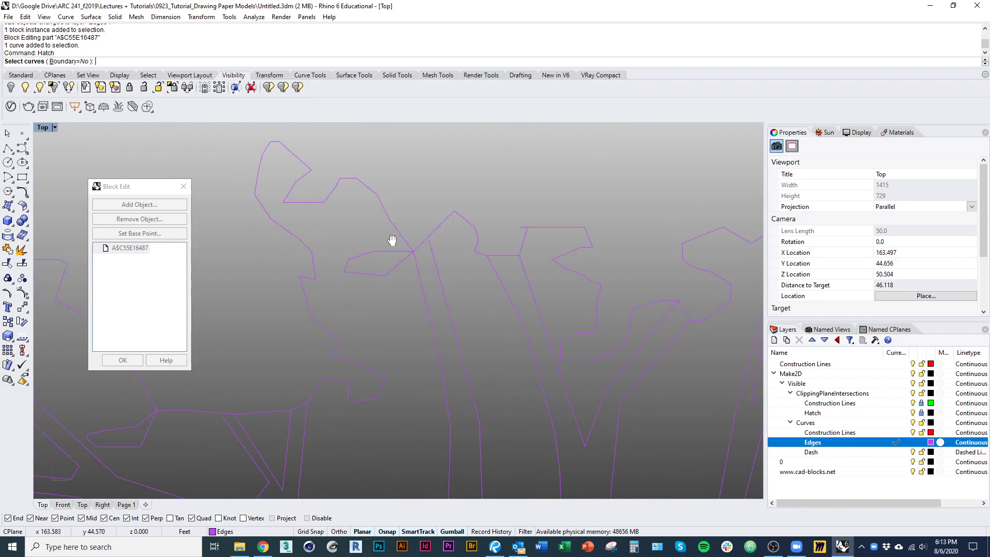
pyautogui.scroll(-6, 460, 217)
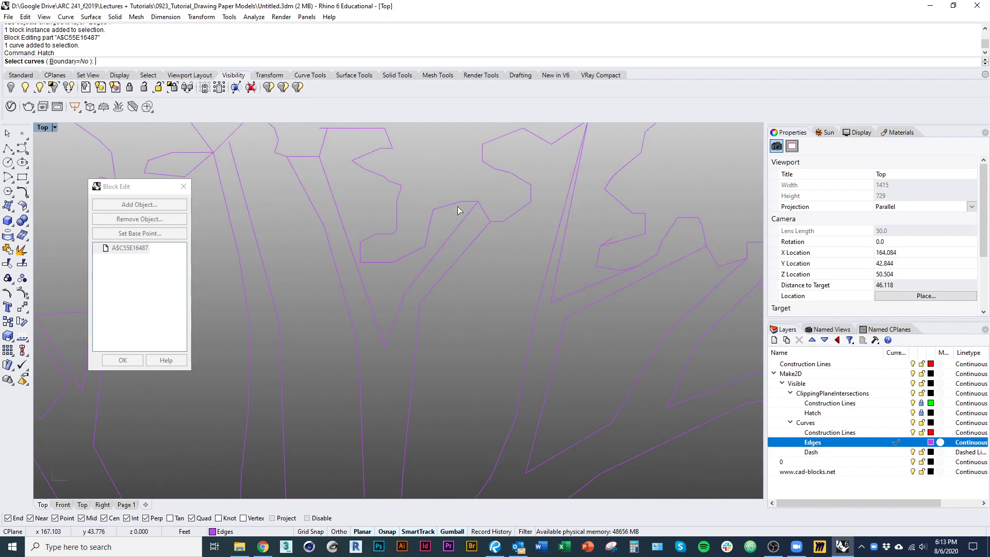
pyautogui.scroll(-4, 470, 303)
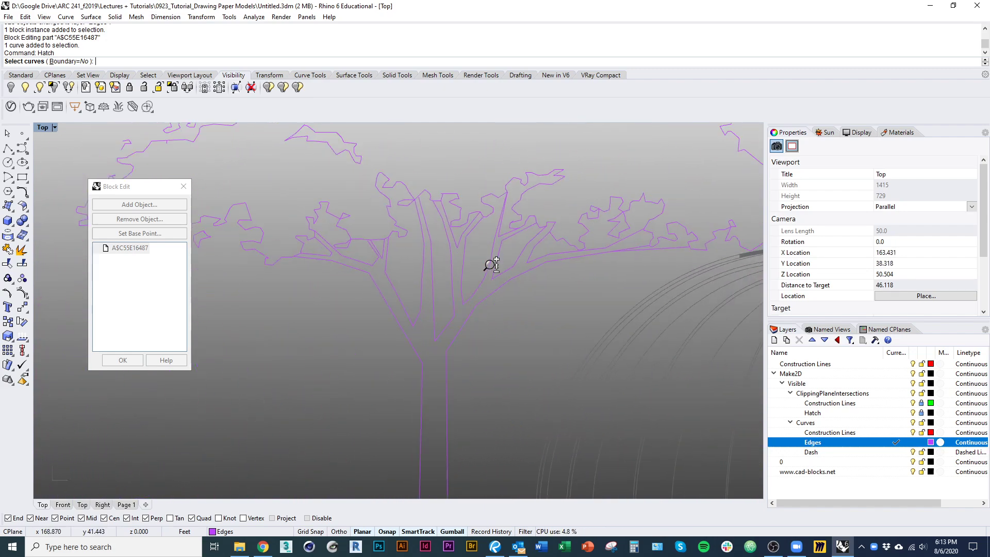
pyautogui.press('Escape')
pyautogui.scroll(-5, 343, 366)
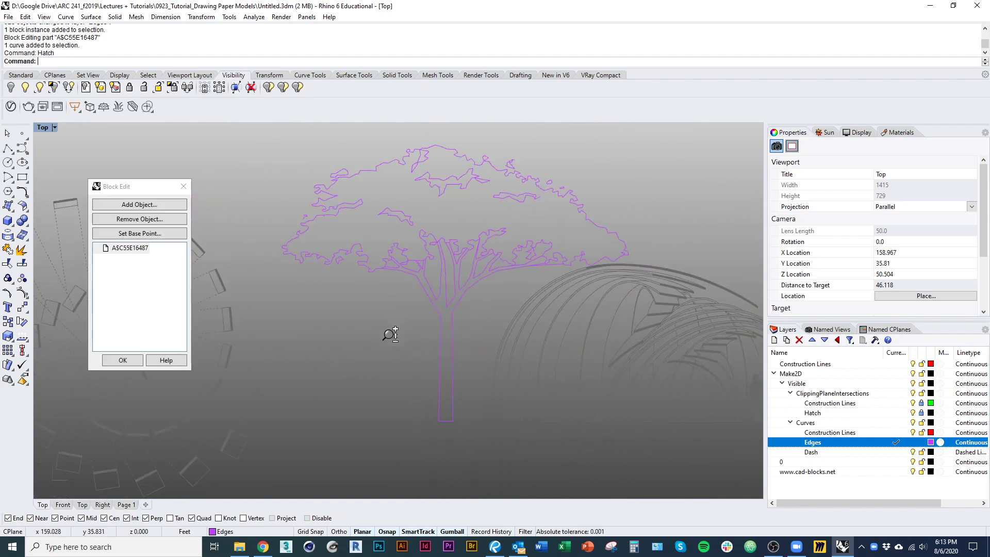
# - Start a Hatch with Boundary set to Yes, using all of the tree's curves as boundaries
pyautogui.press('Return')
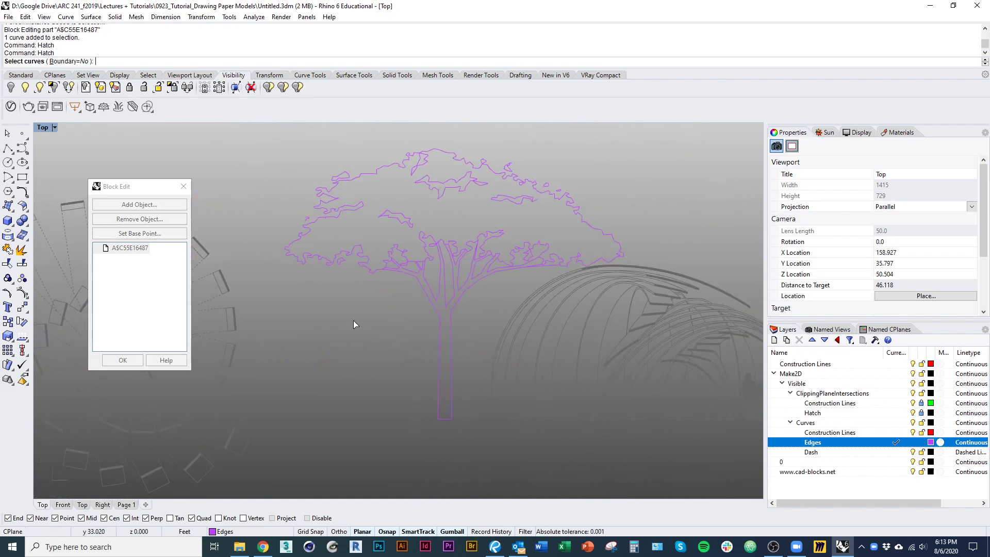
pyautogui.click(60, 61)
pyautogui.scroll(-3, 309, 183)
pyautogui.moveTo(254, 130); pyautogui.dragTo(565, 379)
pyautogui.scroll(5, 397, 309)
pyautogui.press('Return')
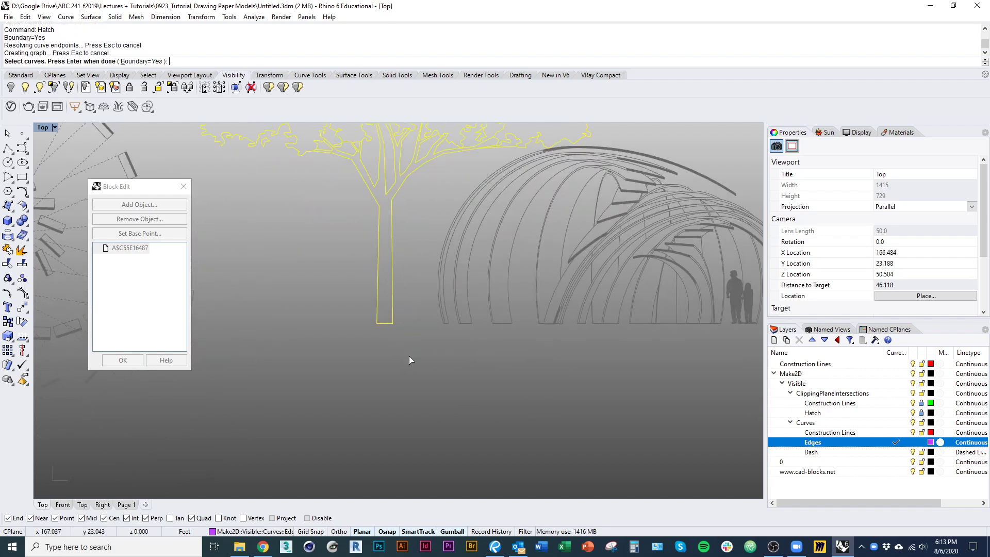
pyautogui.scroll(-4, 385, 298)
pyautogui.scroll(3, 376, 375)
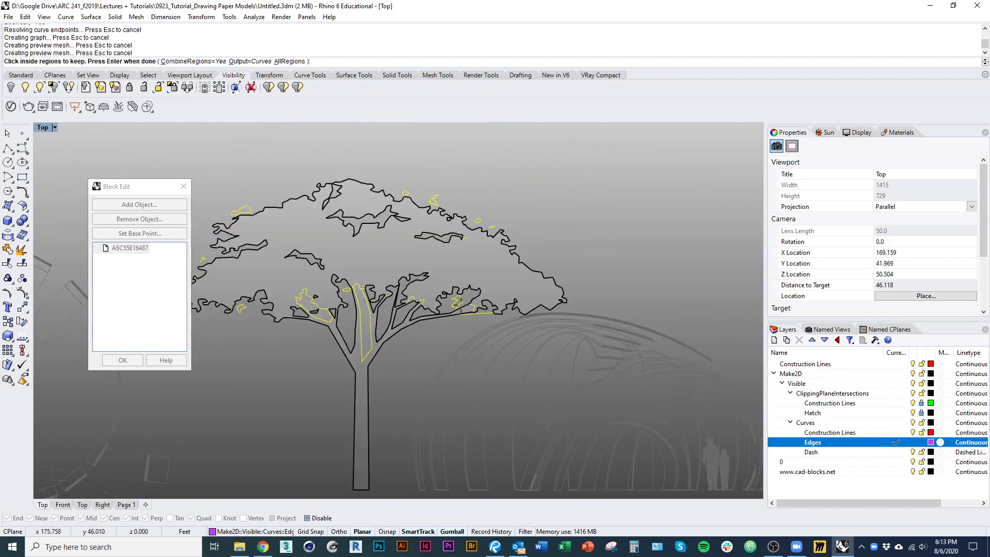
# - Pick the trunk and main canopy regions of the tree as areas for the hatch
pyautogui.scroll(5, 376, 376)
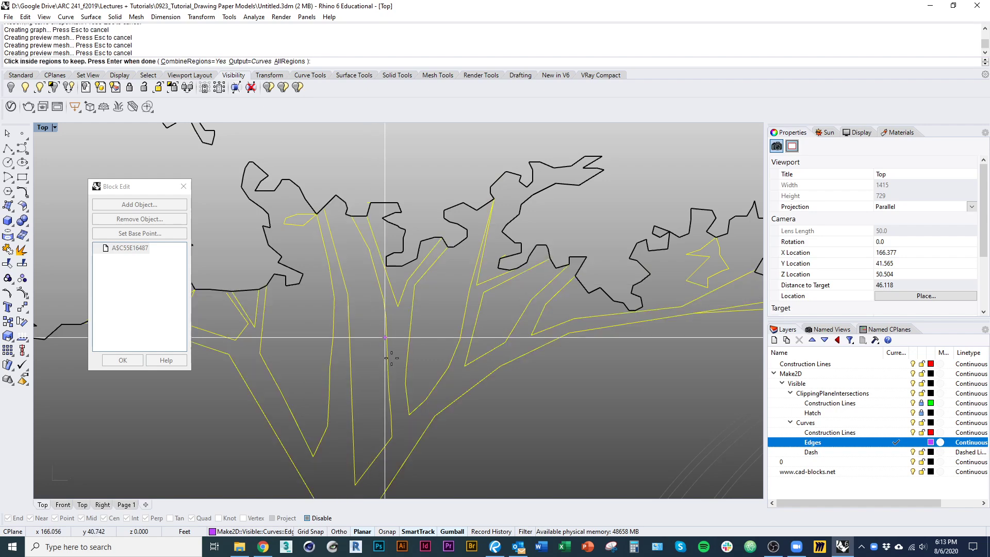
pyautogui.scroll(-6, 377, 339)
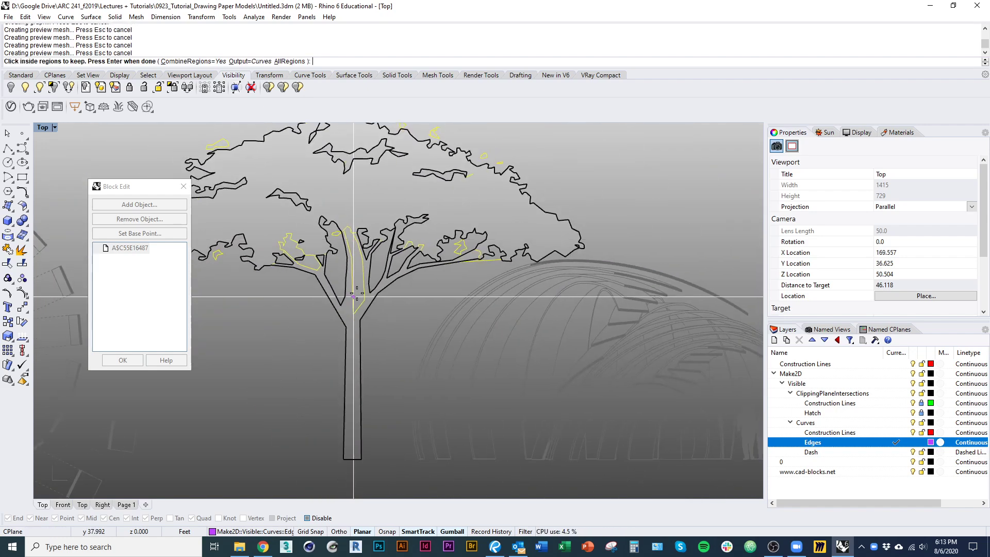
pyautogui.scroll(3, 412, 304)
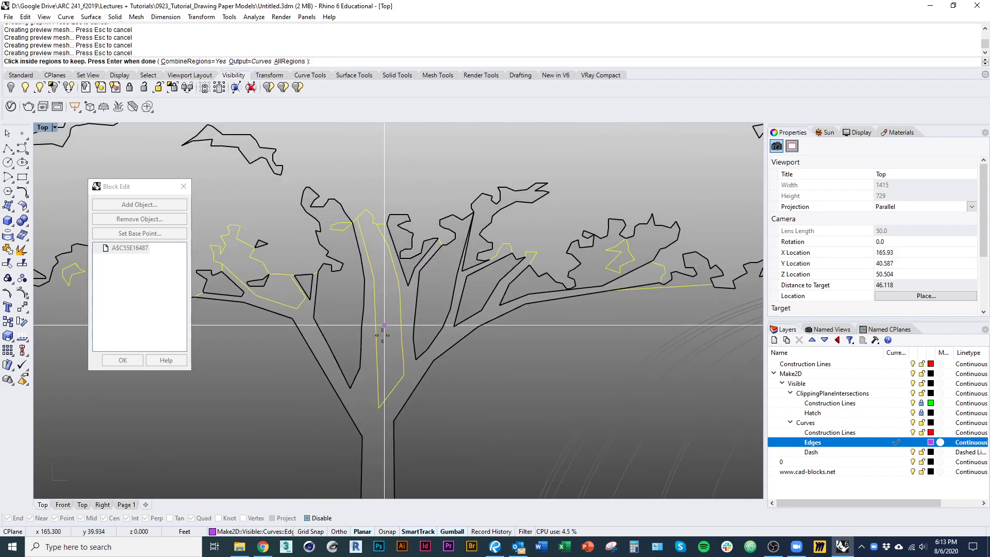
pyautogui.scroll(-7, 399, 318)
pyautogui.click(388, 369)
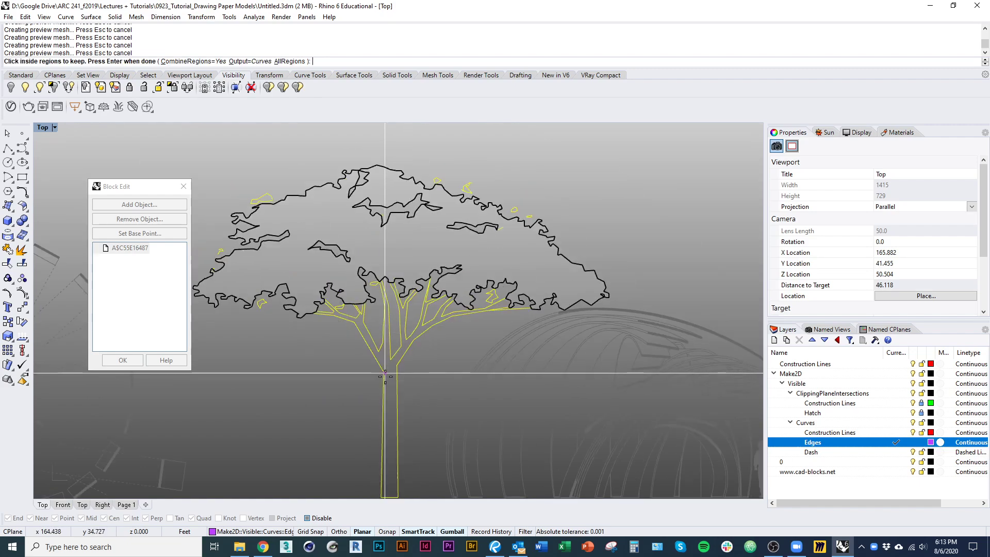
pyautogui.moveTo(374, 352); pyautogui.dragTo(410, 404, button='right')
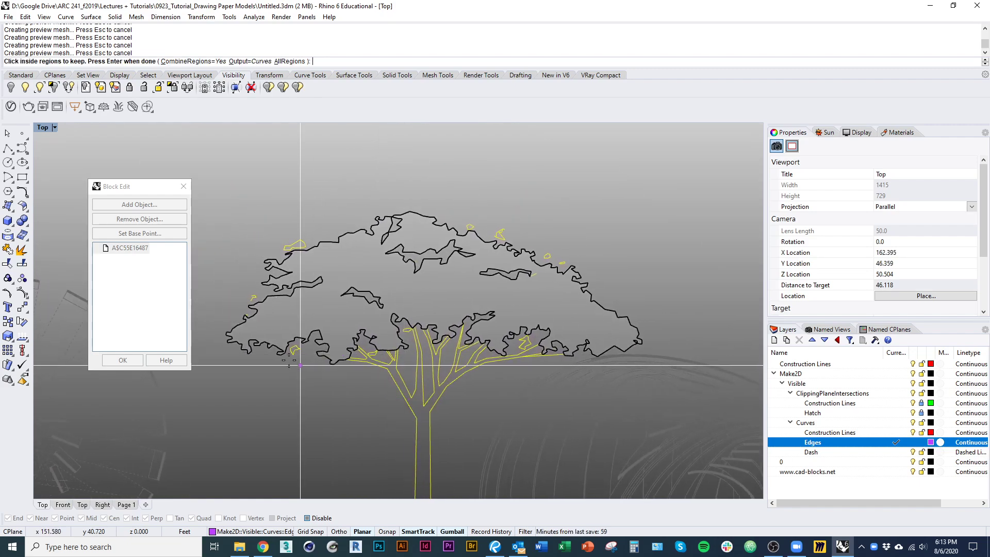
pyautogui.scroll(6, 311, 310)
pyautogui.moveTo(312, 309); pyautogui.dragTo(359, 367, button='right')
pyautogui.scroll(-8, 360, 354)
pyautogui.moveTo(485, 258); pyautogui.dragTo(404, 311, button='right')
pyautogui.scroll(3, 351, 263)
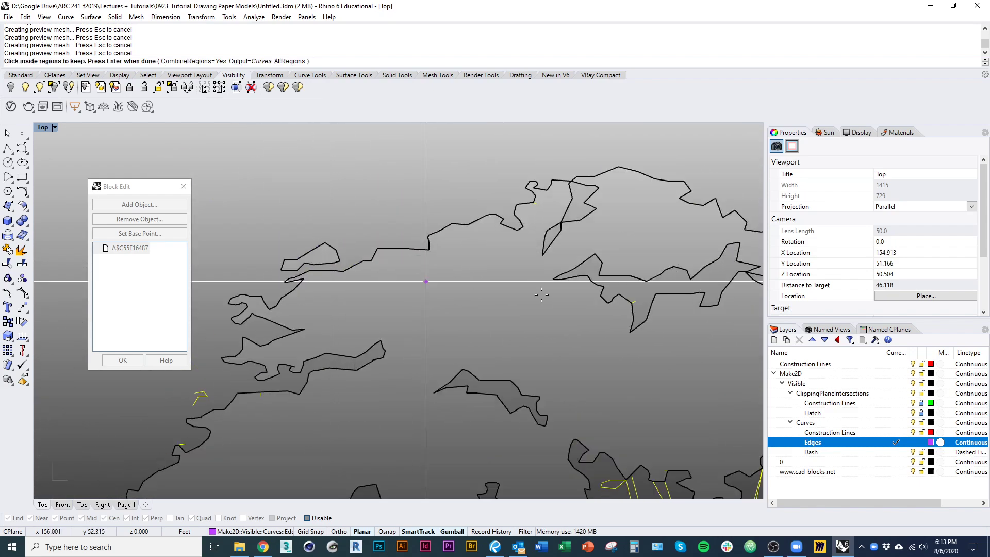
# - Add the small detached leaf shapes along the canopy's upper edge to the regions and try to create the hatch
pyautogui.moveTo(657, 293); pyautogui.dragTo(330, 297, button='right')
pyautogui.click(527, 232)
pyautogui.click(452, 213)
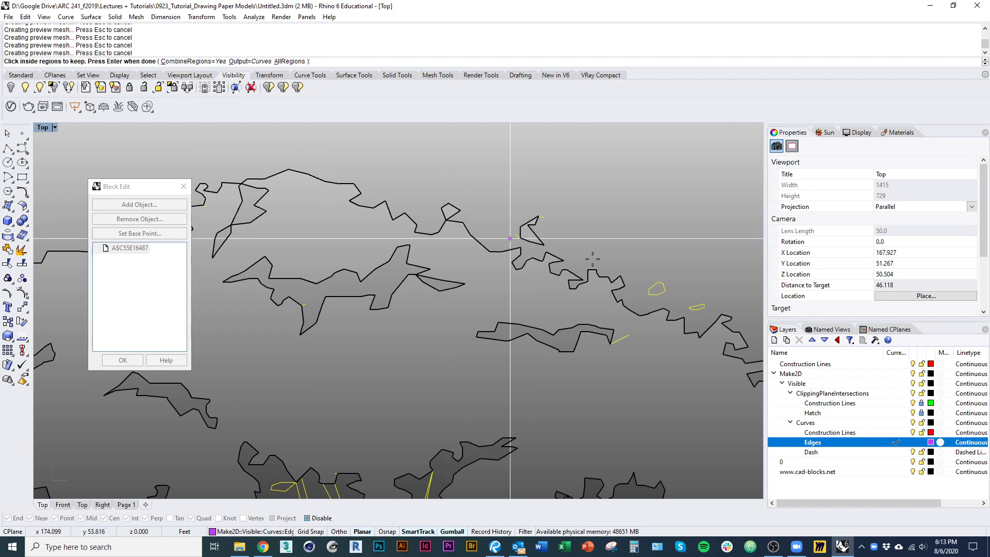
pyautogui.moveTo(624, 276); pyautogui.dragTo(438, 236, button='right')
pyautogui.click(473, 246)
pyautogui.keyDown('ctrl'); pyautogui.moveTo(528, 276); pyautogui.dragTo(497, 167, button='right'); pyautogui.keyUp('ctrl')
pyautogui.click(442, 217)
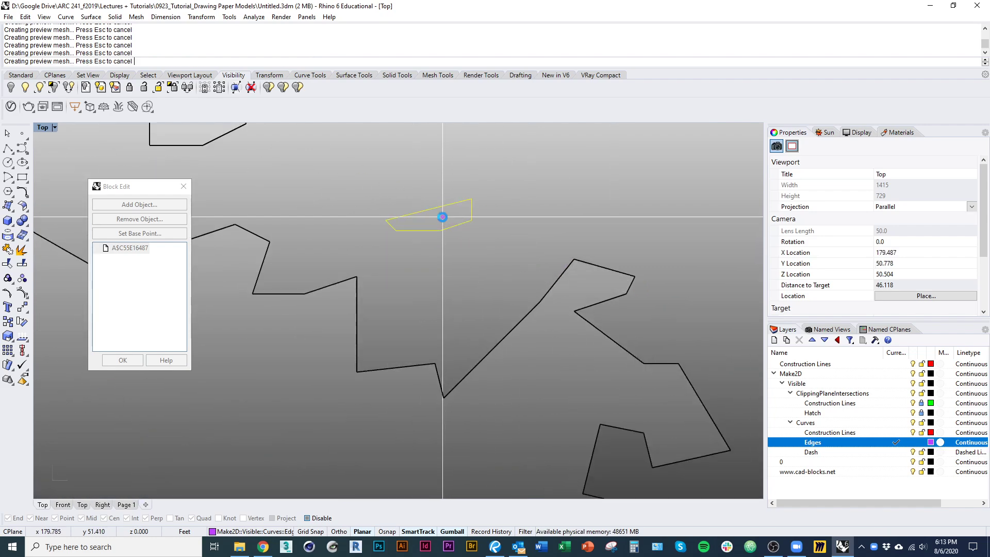
pyautogui.keyDown('ctrl'); pyautogui.moveTo(420, 215); pyautogui.dragTo(432, 268, button='right'); pyautogui.keyUp('ctrl')
pyautogui.moveTo(432, 251); pyautogui.dragTo(477, 170, button='right')
pyautogui.keyDown('ctrl'); pyautogui.moveTo(477, 170); pyautogui.dragTo(460, 222, button='right'); pyautogui.keyUp('ctrl')
pyautogui.keyDown('ctrl'); pyautogui.moveTo(431, 274); pyautogui.dragTo(423, 335, button='right'); pyautogui.keyUp('ctrl')
pyautogui.press('Return')
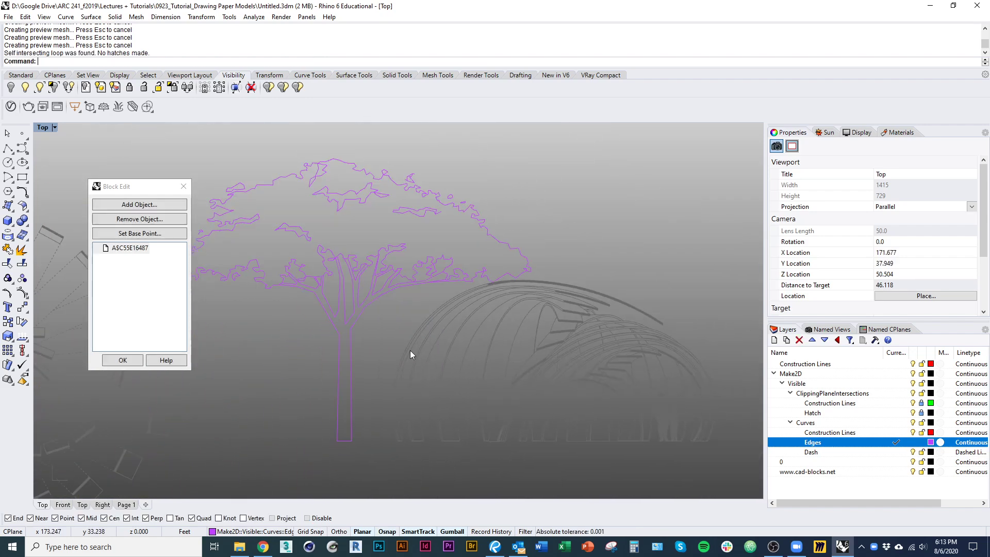
# - Examine individual curves in the tree's canopy to see how the outline is divided into segments
pyautogui.keyDown('ctrl'); pyautogui.moveTo(306, 316); pyautogui.dragTo(309, 258, button='right'); pyautogui.keyUp('ctrl')
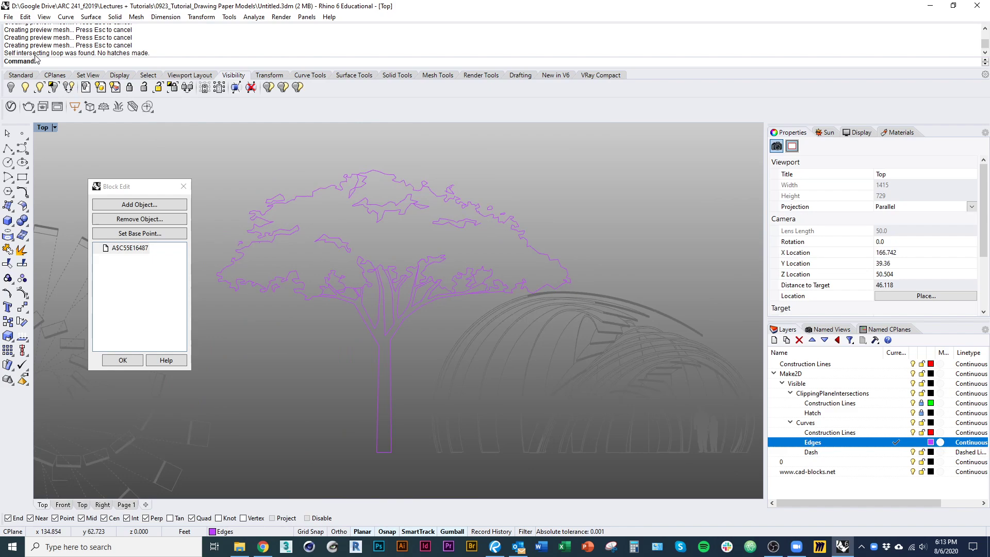
pyautogui.moveTo(363, 237); pyautogui.dragTo(404, 219, button='right')
pyautogui.click(386, 234)
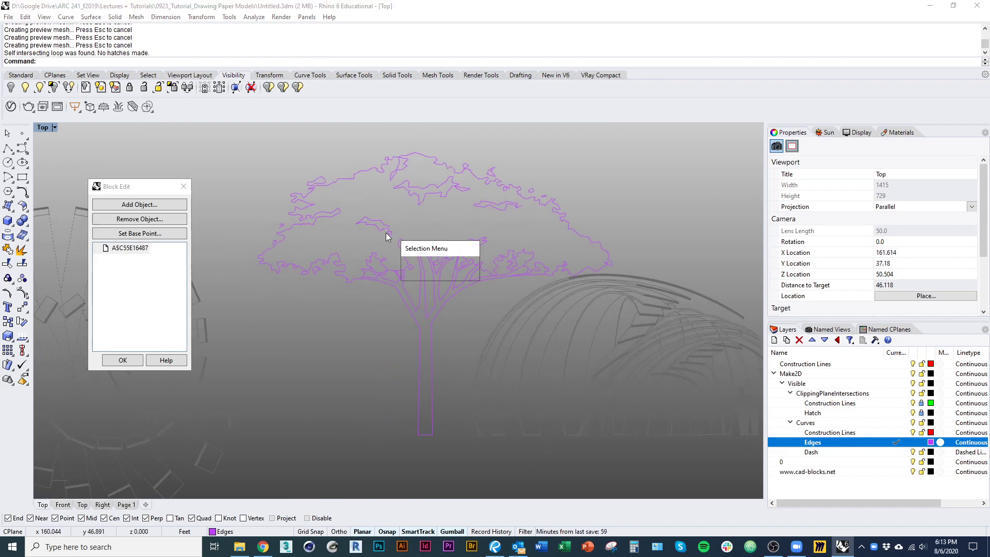
pyautogui.click(373, 209)
pyautogui.click(346, 179)
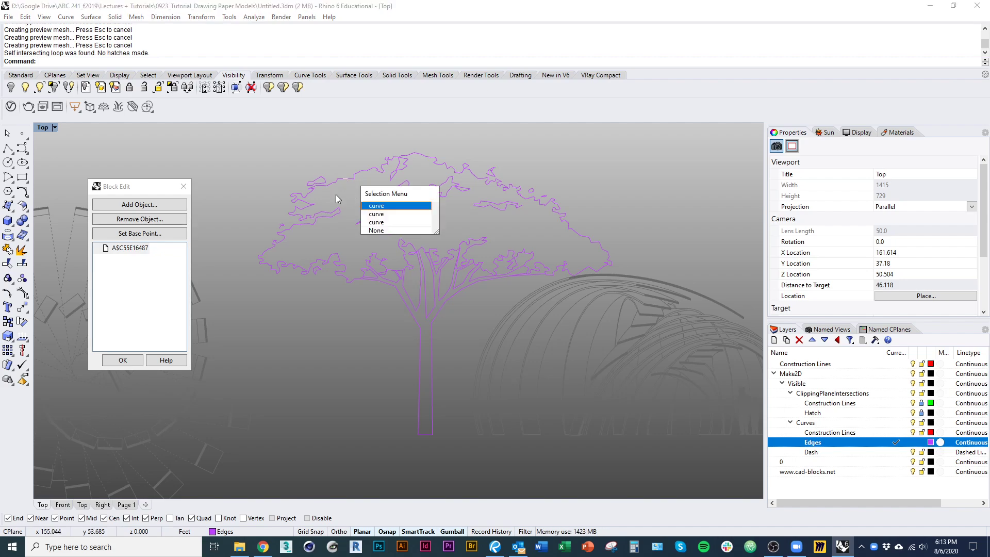
pyautogui.click(335, 195)
pyautogui.keyDown('ctrl'); pyautogui.moveTo(340, 209); pyautogui.dragTo(307, 171, button='right'); pyautogui.keyUp('ctrl')
pyautogui.click(389, 253)
pyautogui.click(311, 195)
pyautogui.moveTo(307, 172); pyautogui.dragTo(292, 139)
pyautogui.keyDown('ctrl'); pyautogui.moveTo(306, 162); pyautogui.dragTo(357, 364, button='right'); pyautogui.keyUp('ctrl')
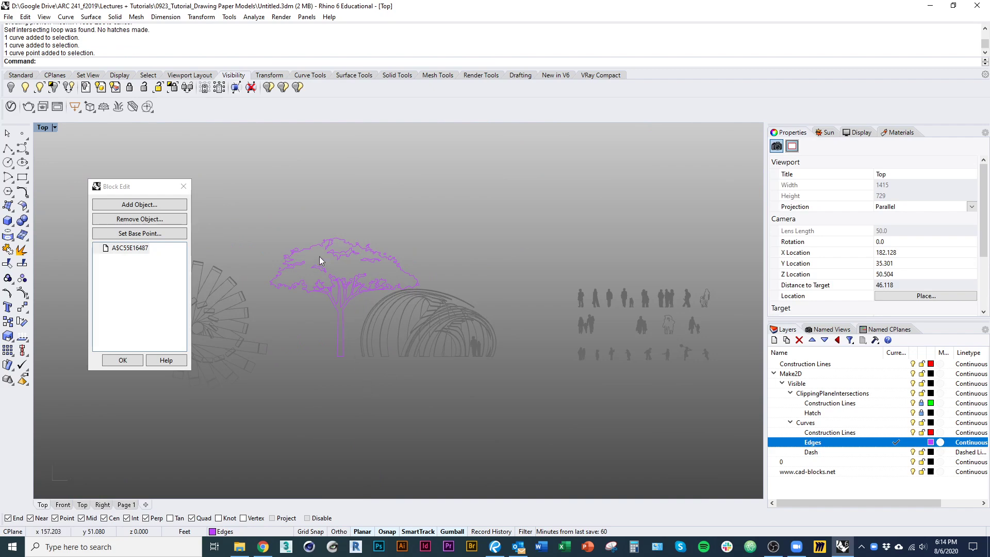
pyautogui.hotkey('ctrl', 't')
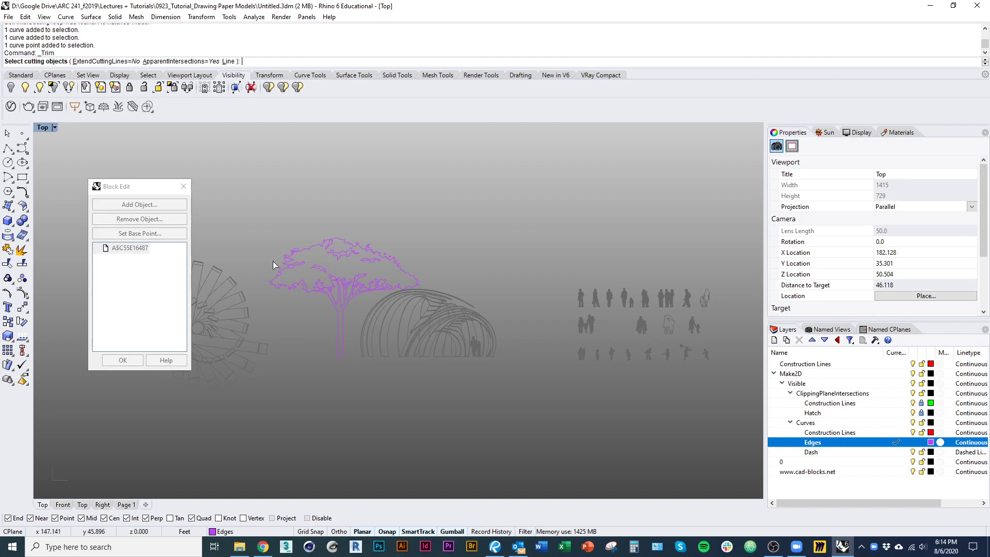
pyautogui.moveTo(273, 261); pyautogui.dragTo(307, 287, button='right')
pyautogui.moveTo(278, 223); pyautogui.dragTo(460, 411)
pyautogui.press('Escape')
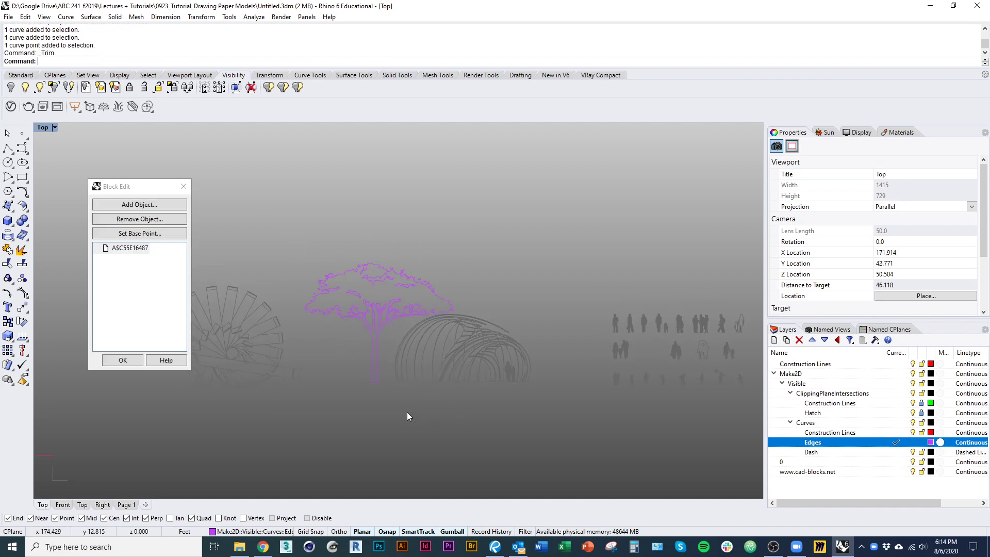
# - Try again to hatch the whole tree, using all of its curves as boundaries
pyautogui.write('Ha')
pyautogui.press('Return')
pyautogui.scroll(2, 375, 362)
pyautogui.moveTo(255, 182); pyautogui.dragTo(579, 471)
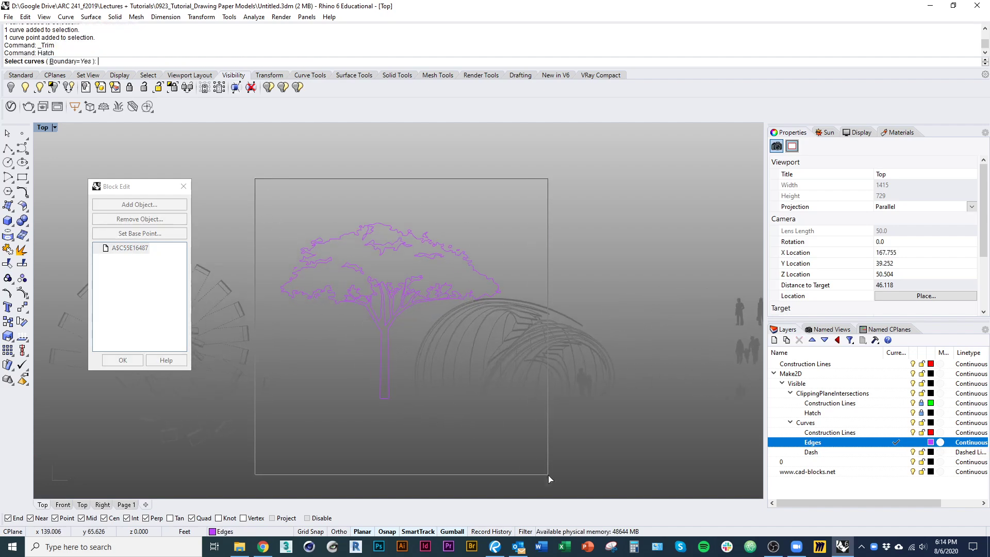
pyautogui.scroll(4, 402, 298)
pyautogui.press('Return')
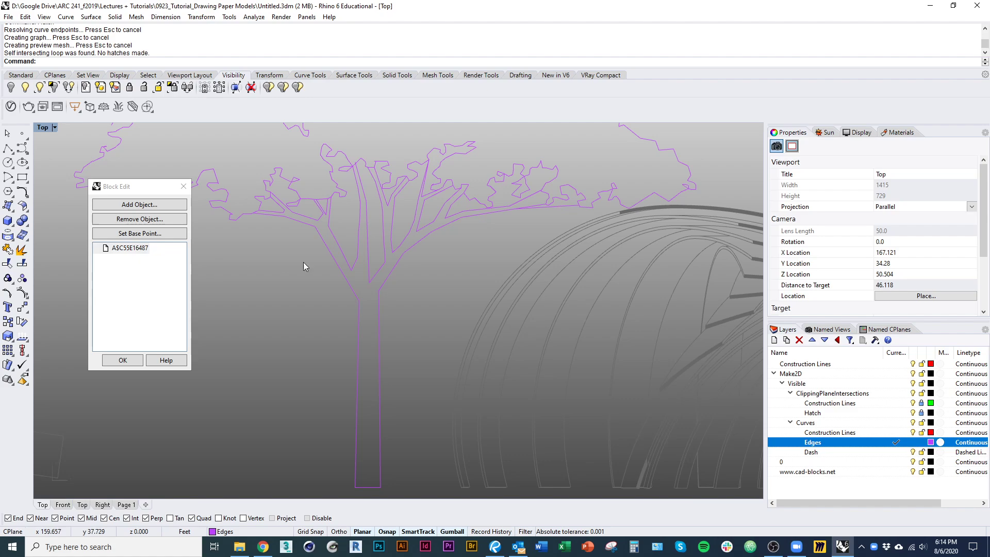
# - Select the tree's trunk curves and the lower segments of its main branches
pyautogui.scroll(3, 363, 205)
pyautogui.click(393, 273)
pyautogui.scroll(-3, 464, 358)
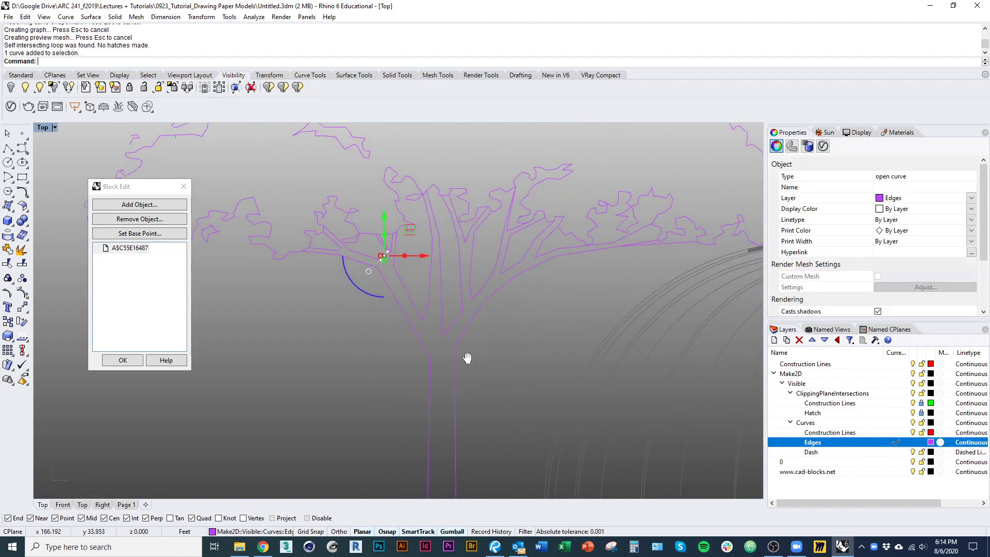
pyautogui.scroll(2, 467, 428)
pyautogui.moveTo(467, 428); pyautogui.dragTo(413, 226)
pyautogui.scroll(-3, 437, 227)
pyautogui.keyDown('shift'); pyautogui.moveTo(360, 252); pyautogui.dragTo(393, 355); pyautogui.keyUp('shift')
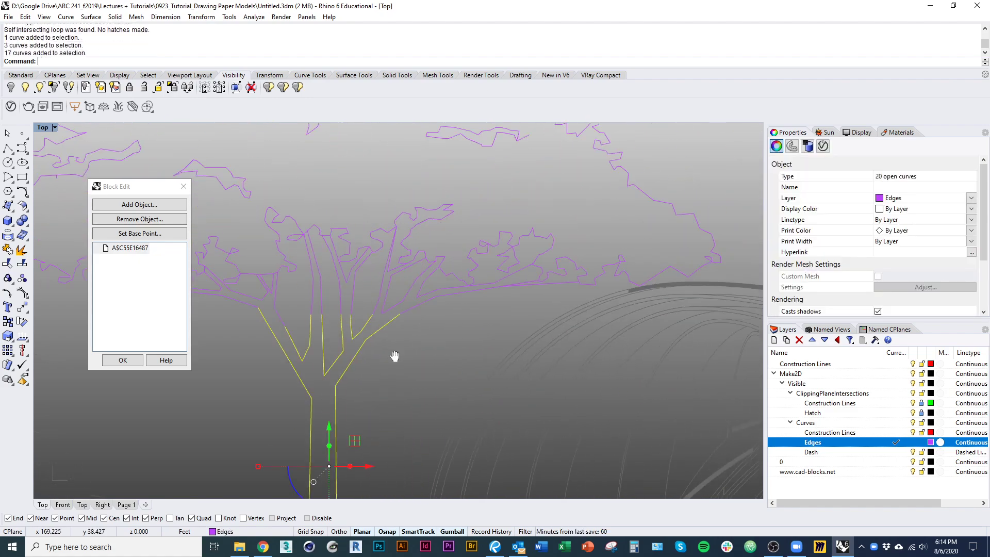
# - Add the curve segments of the branches on the tree's right side to the selection
pyautogui.scroll(4, 463, 335)
pyautogui.moveTo(444, 289); pyautogui.dragTo(424, 308, button='right')
pyautogui.scroll(2, 425, 308)
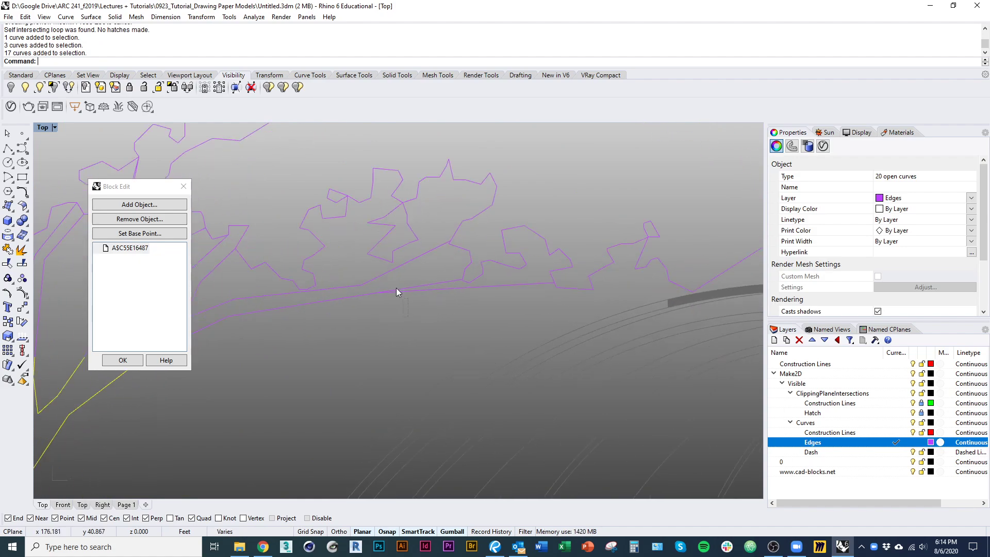
pyautogui.keyDown('shift'); pyautogui.moveTo(413, 265); pyautogui.dragTo(382, 300); pyautogui.keyUp('shift')
pyautogui.moveTo(257, 363); pyautogui.dragTo(418, 338, button='right')
pyautogui.keyDown('shift'); pyautogui.moveTo(405, 268); pyautogui.dragTo(373, 329); pyautogui.keyUp('shift')
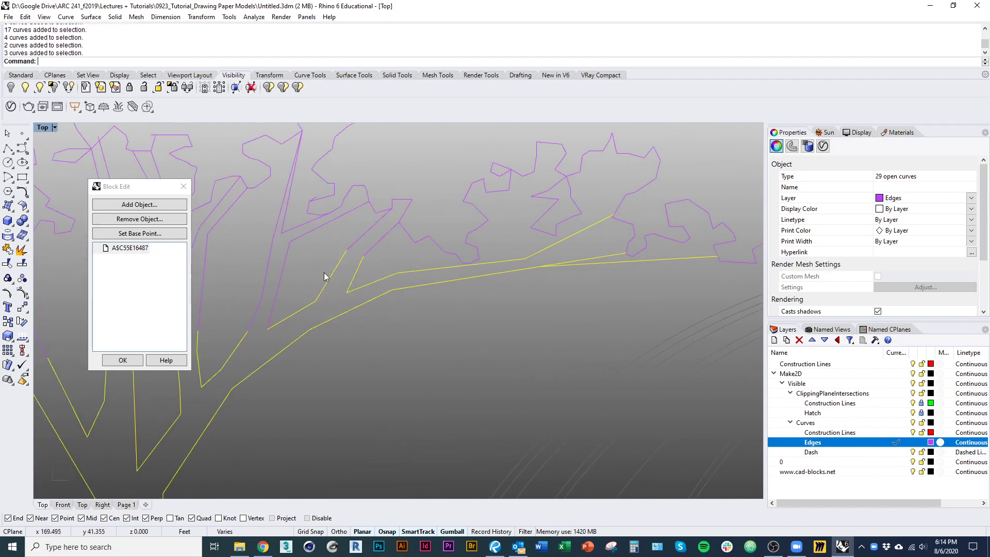
pyautogui.moveTo(383, 249); pyautogui.dragTo(375, 291, button='right')
pyautogui.scroll(3, 375, 292)
pyautogui.keyDown('shift'); pyautogui.moveTo(379, 299); pyautogui.dragTo(328, 277); pyautogui.keyUp('shift')
pyautogui.moveTo(367, 302); pyautogui.dragTo(438, 320, button='right')
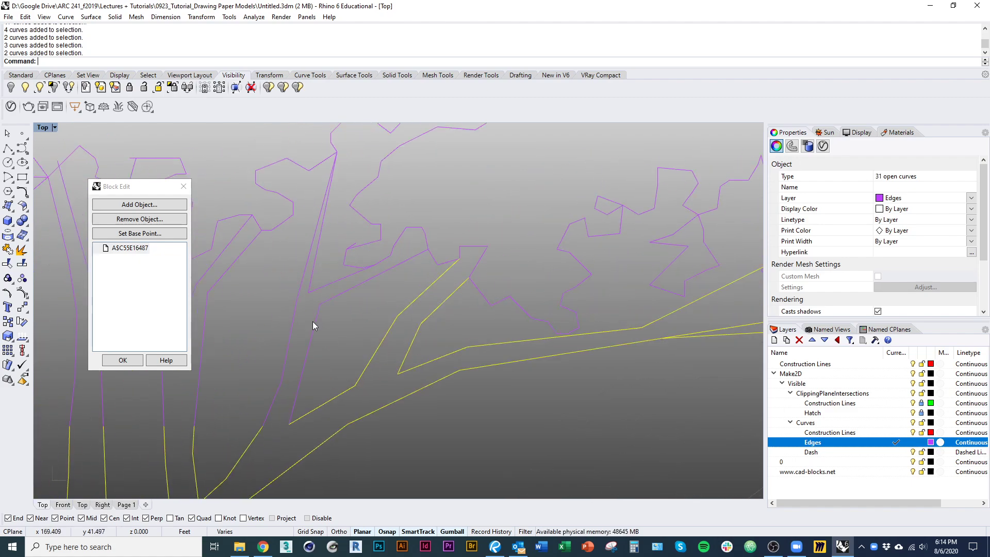
# - Add the remaining middle and left branch segments to the selection and join the trunk and branch curves
pyautogui.keyDown('shift'); pyautogui.moveTo(336, 327); pyautogui.dragTo(290, 282); pyautogui.keyUp('shift')
pyautogui.moveTo(323, 286); pyautogui.dragTo(410, 268, button='right')
pyautogui.keyDown('shift'); pyautogui.moveTo(407, 342); pyautogui.dragTo(330, 382); pyautogui.keyUp('shift')
pyautogui.moveTo(284, 377); pyautogui.dragTo(317, 387, button='right')
pyautogui.keyDown('shift'); pyautogui.moveTo(367, 398); pyautogui.dragTo(277, 269); pyautogui.keyUp('shift')
pyautogui.moveTo(300, 293); pyautogui.dragTo(375, 378, button='right')
pyautogui.keyDown('shift'); pyautogui.moveTo(345, 286); pyautogui.dragTo(297, 312); pyautogui.keyUp('shift')
pyautogui.moveTo(295, 313); pyautogui.dragTo(349, 246, button='right')
pyautogui.keyDown('shift'); pyautogui.moveTo(378, 373); pyautogui.dragTo(298, 235); pyautogui.keyUp('shift')
pyautogui.keyDown('shift'); pyautogui.moveTo(375, 394); pyautogui.dragTo(282, 421); pyautogui.keyUp('shift')
pyautogui.moveTo(274, 426); pyautogui.dragTo(402, 378, button='right')
pyautogui.keyDown('shift'); pyautogui.moveTo(398, 380); pyautogui.dragTo(277, 308); pyautogui.keyUp('shift')
pyautogui.moveTo(275, 324); pyautogui.dragTo(474, 322, button='right')
pyautogui.keyDown('shift'); pyautogui.moveTo(403, 384); pyautogui.dragTo(390, 338); pyautogui.keyUp('shift')
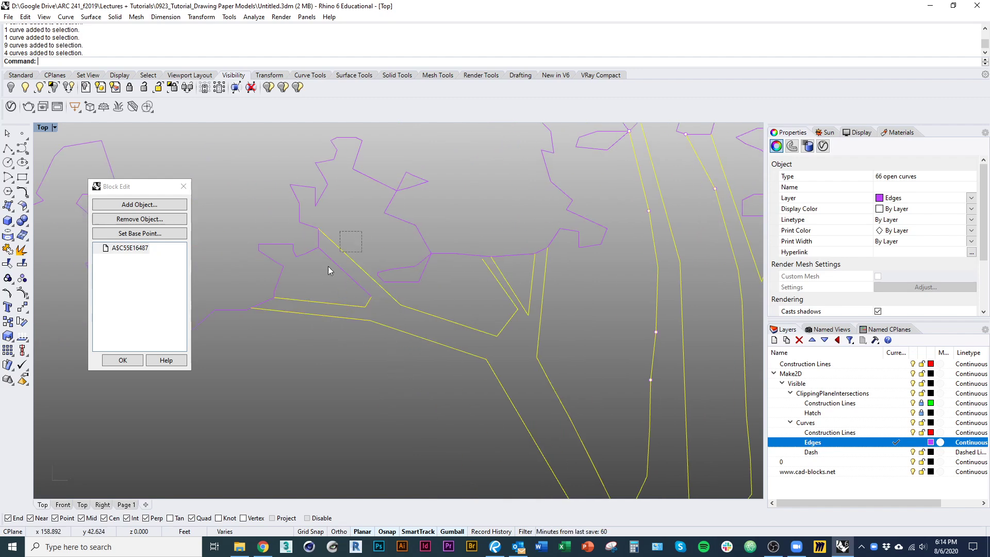
pyautogui.scroll(5, 321, 269)
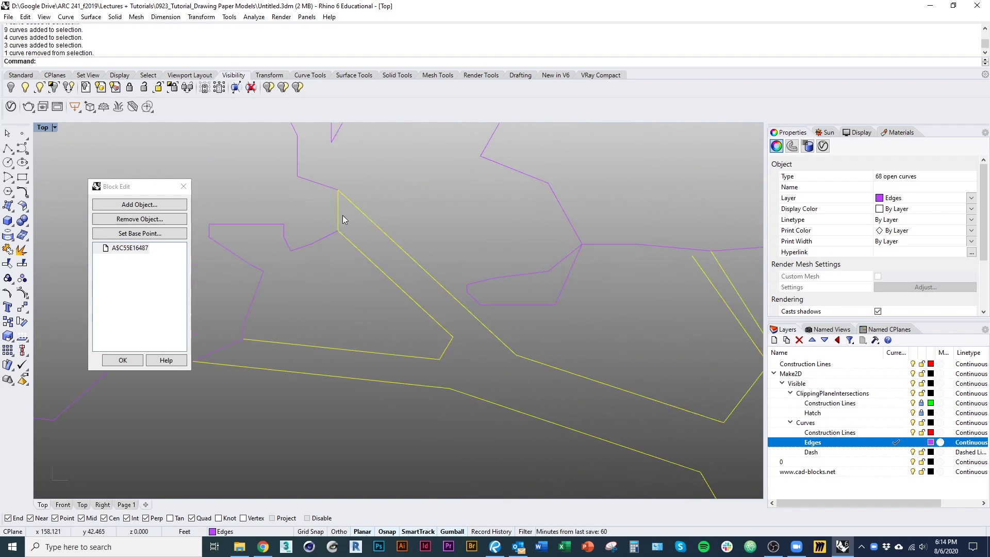
pyautogui.keyDown('ctrl'); pyautogui.moveTo(332, 226); pyautogui.dragTo(346, 336, button='right'); pyautogui.keyUp('ctrl')
pyautogui.hotkey('ctrl', 'j')
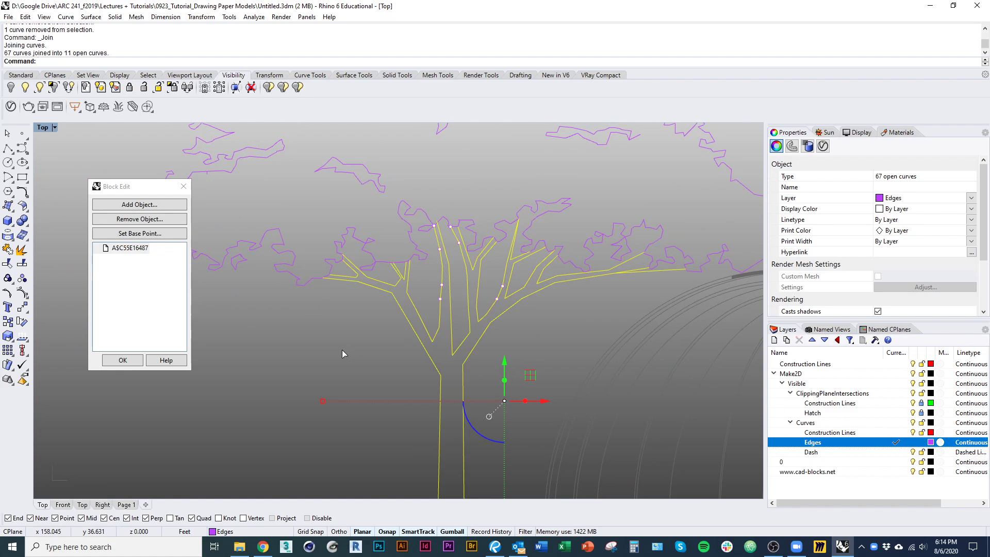
# - Join the tree's foliage curves, leaving out the branch lines, and select the joined main canopy outline
pyautogui.scroll(-2, 383, 336)
pyautogui.scroll(2, 457, 284)
pyautogui.scroll(-5, 457, 285)
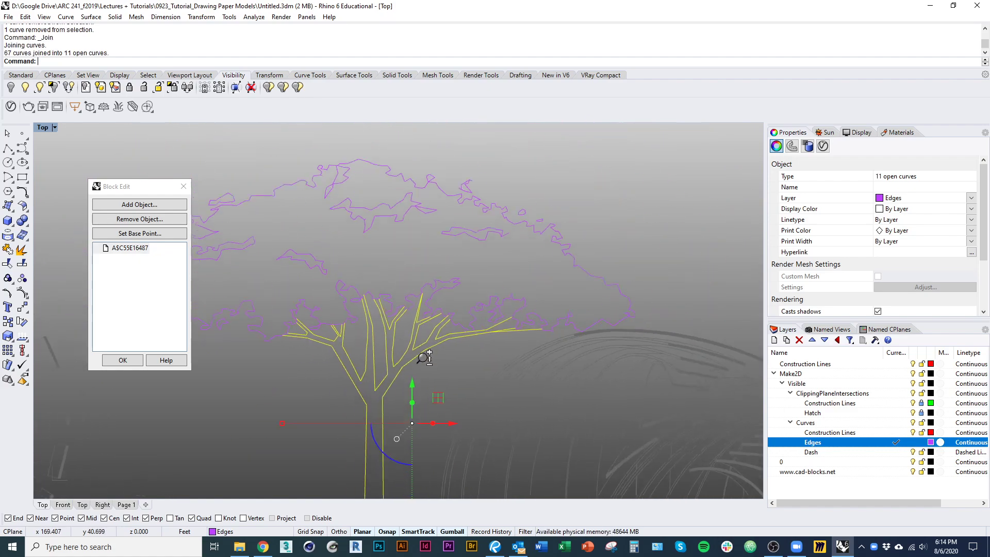
pyautogui.moveTo(247, 165); pyautogui.dragTo(560, 338)
pyautogui.scroll(3, 393, 342)
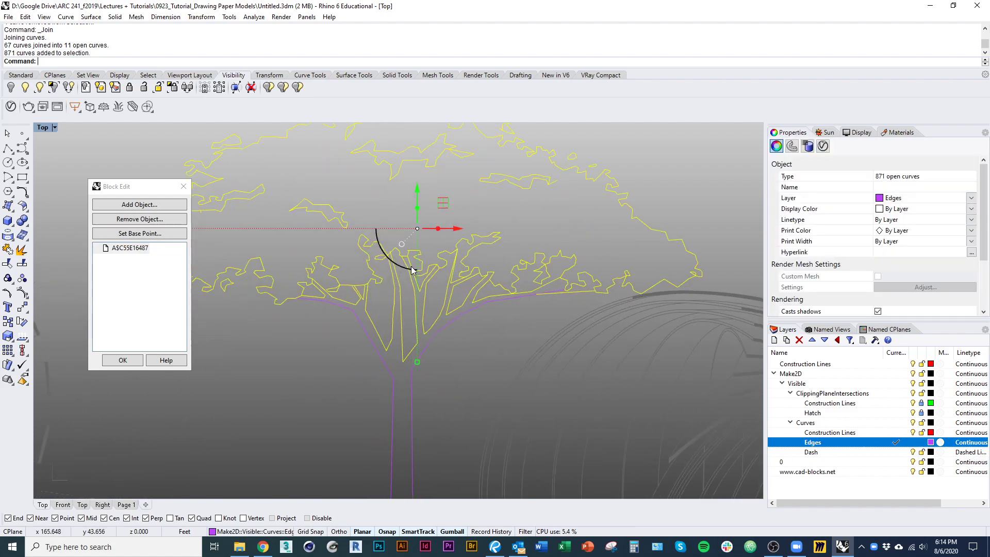
pyautogui.keyDown('ctrl'); pyautogui.moveTo(360, 308); pyautogui.dragTo(360, 308); pyautogui.keyUp('ctrl')
pyautogui.scroll(3, 360, 299)
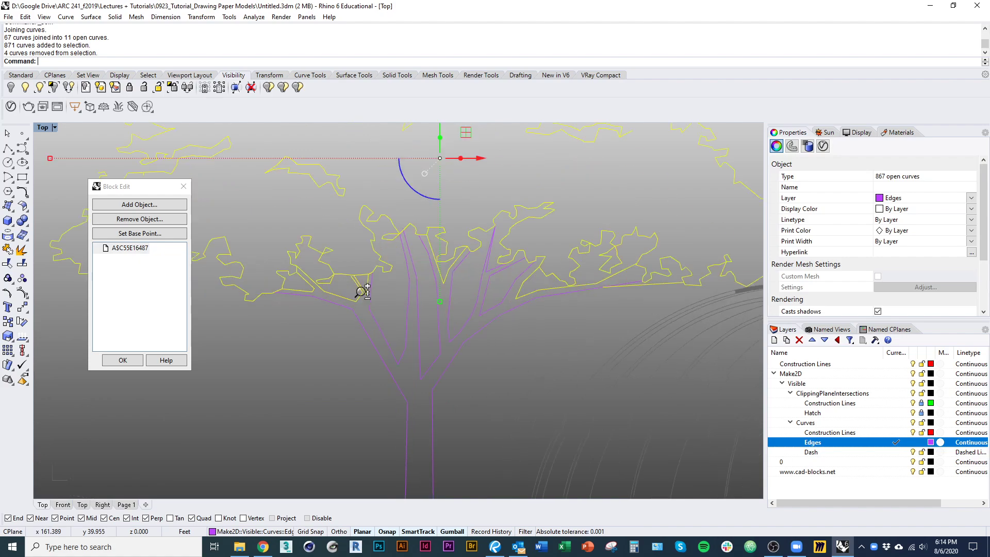
pyautogui.keyDown('ctrl'); pyautogui.moveTo(305, 282); pyautogui.dragTo(267, 279); pyautogui.keyUp('ctrl')
pyautogui.scroll(1, 299, 310)
pyautogui.scroll(1, 448, 269)
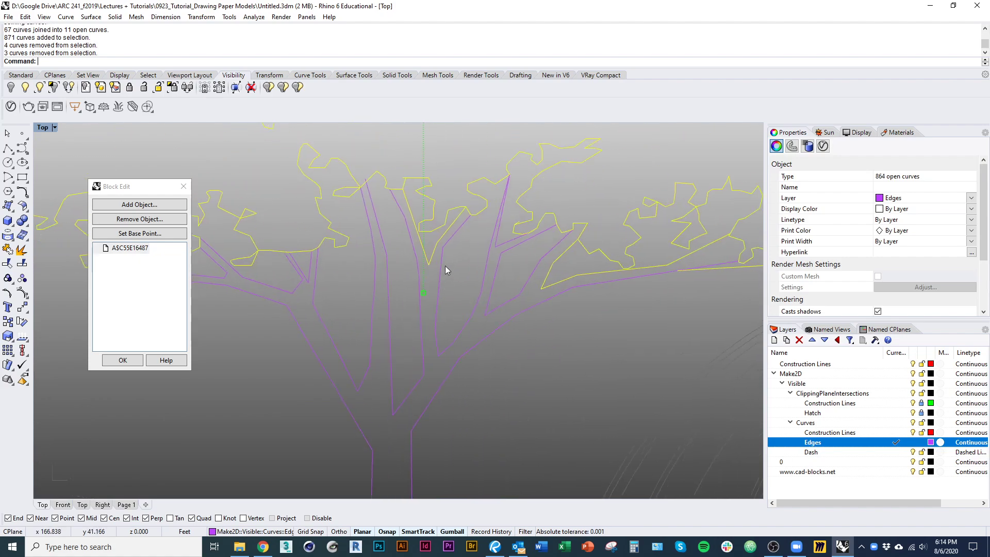
pyautogui.keyDown('ctrl'); pyautogui.click(417, 250); pyautogui.keyUp('ctrl')
pyautogui.keyDown('ctrl'); pyautogui.click(525, 278); pyautogui.keyUp('ctrl')
pyautogui.scroll(-3, 392, 256)
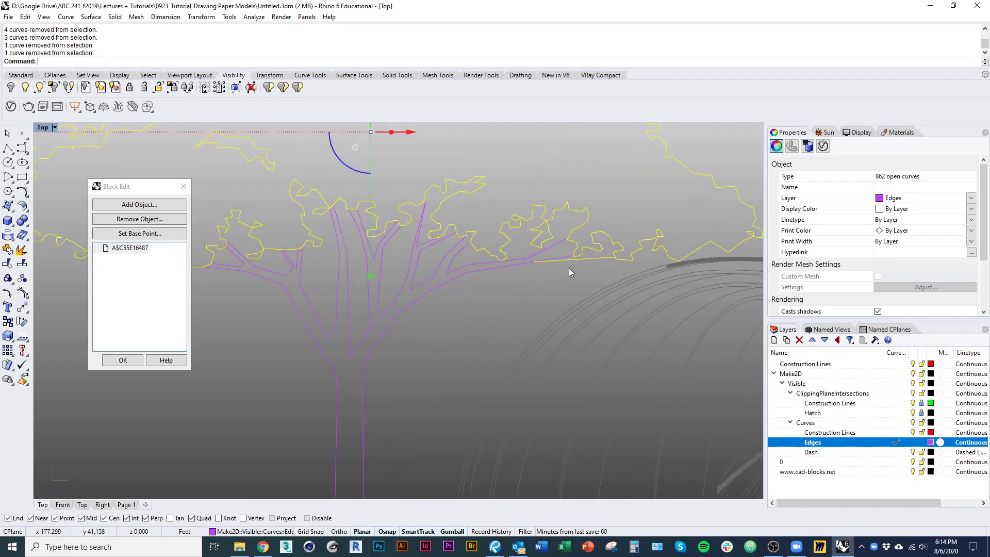
pyautogui.scroll(3, 568, 268)
pyautogui.keyDown('ctrl'); pyautogui.click(558, 258); pyautogui.keyUp('ctrl')
pyautogui.hotkey('ctrl', 'j')
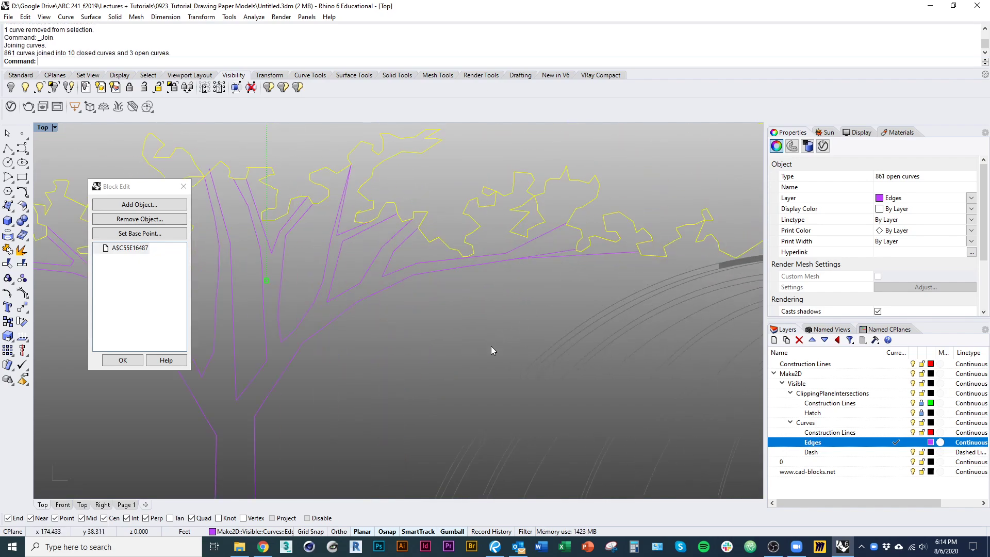
pyautogui.scroll(-3, 481, 289)
pyautogui.click(460, 316)
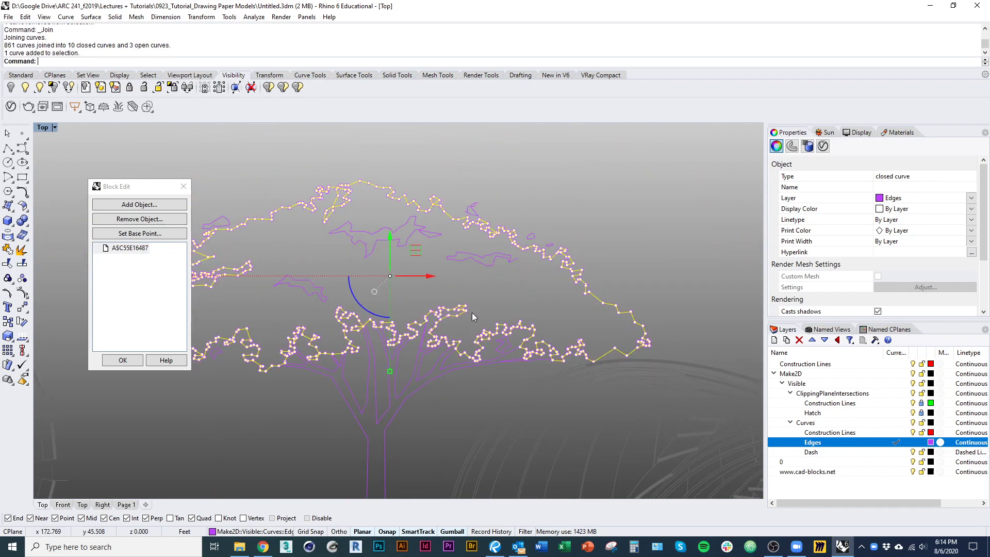
# - Move the canopy outline's control point at the pinched notch below the crown sideways so the two touching corners separate
pyautogui.moveTo(472, 312); pyautogui.dragTo(564, 363, button='right')
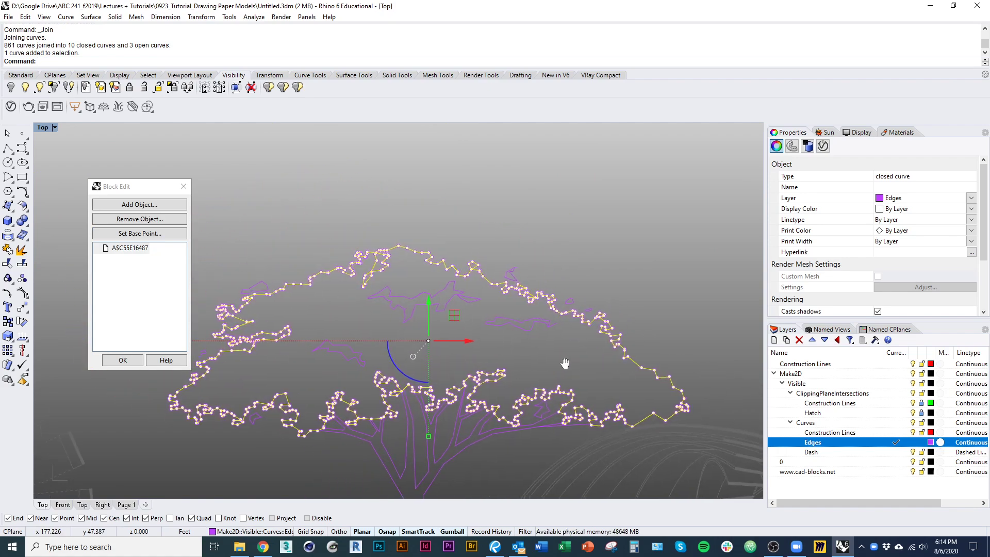
pyautogui.scroll(5, 393, 270)
pyautogui.press('Escape')
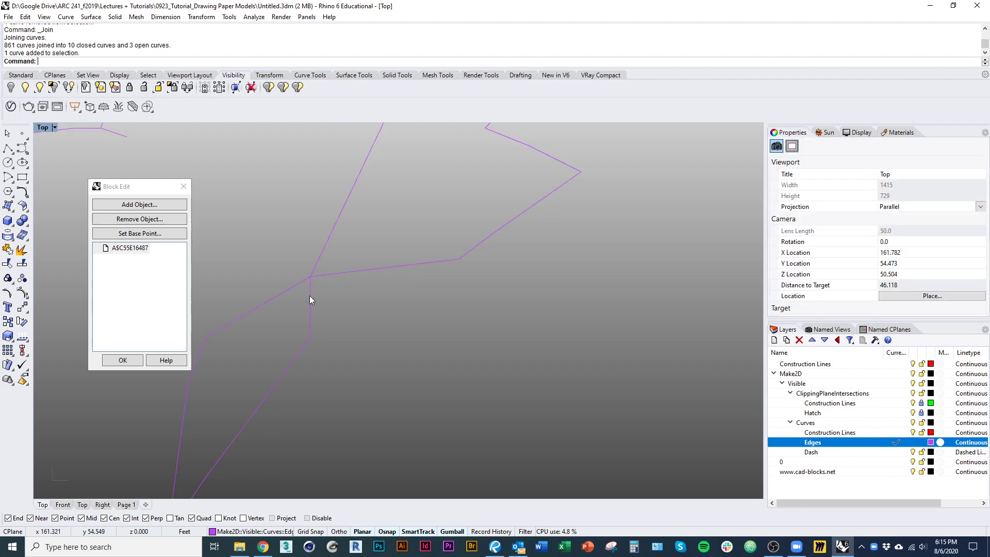
pyautogui.click(311, 281)
pyautogui.click(311, 280)
pyautogui.press('Return')
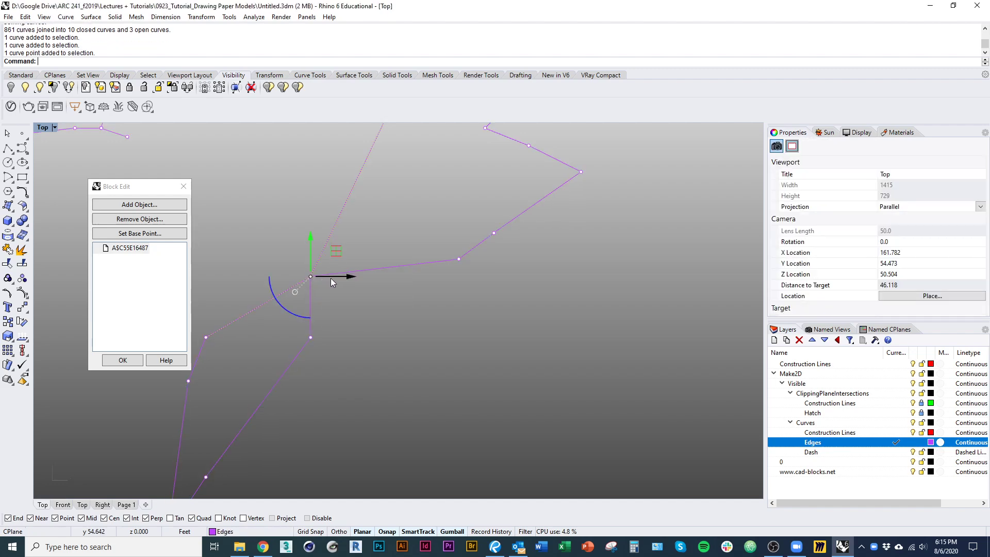
pyautogui.scroll(-5, 361, 320)
# - Separate the touching corners at the top of the canopy outline's notch by moving the overlapping control point
pyautogui.click(355, 230)
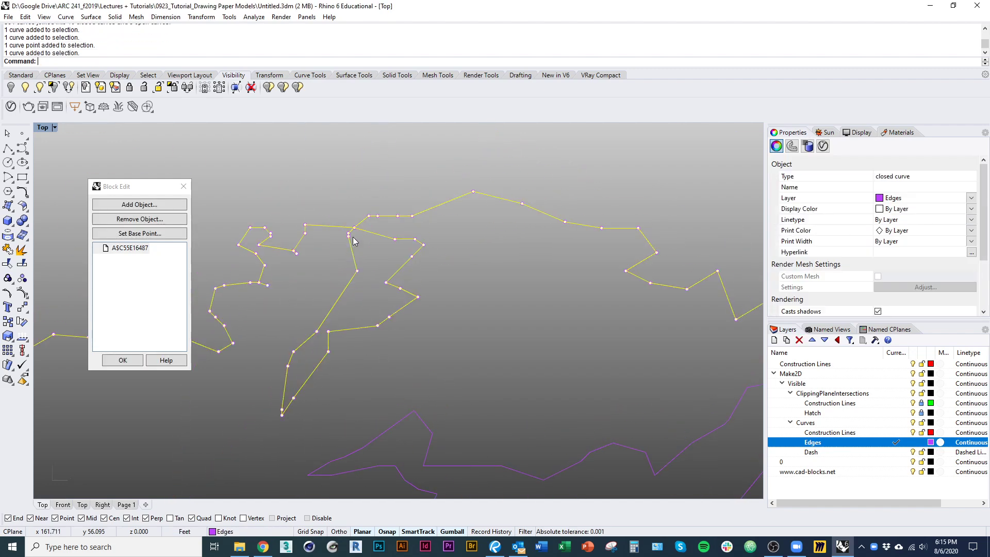
pyautogui.scroll(5, 356, 230)
pyautogui.click(358, 225)
pyautogui.press('Down')
pyautogui.press('Down')
pyautogui.press('Return')
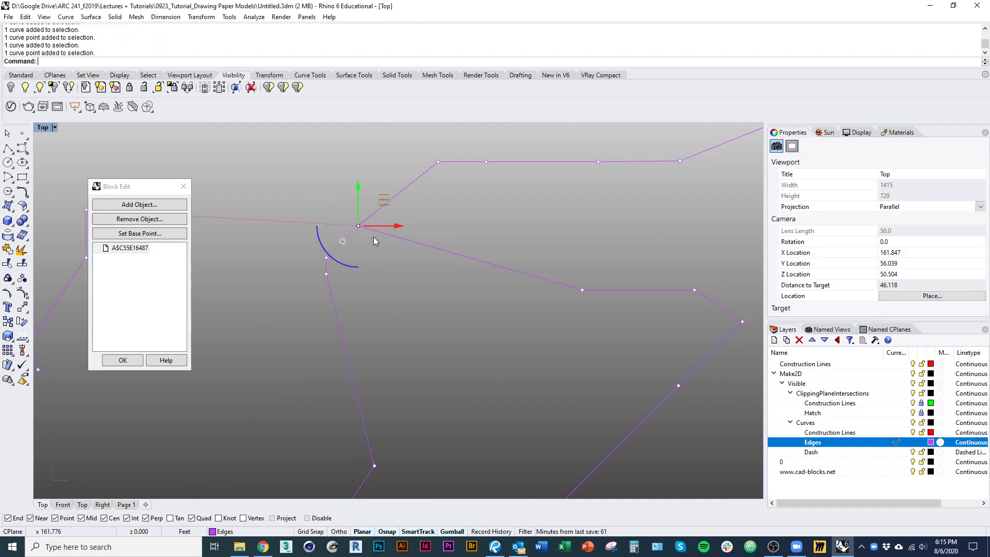
pyautogui.scroll(-8, 364, 231)
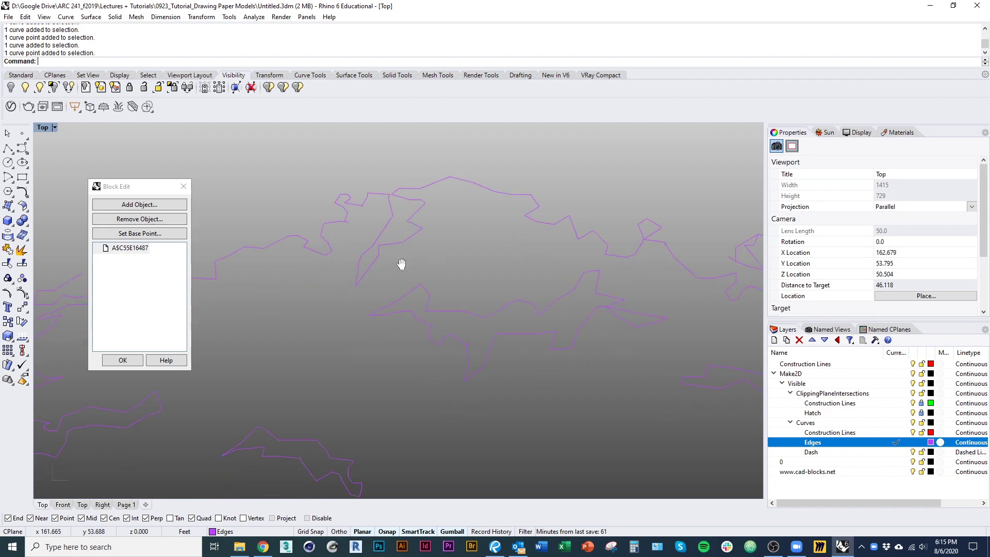
# - Move the overlapping control point where the small triangular leaf meets the foliage outline above the tree's left branch
pyautogui.scroll(6, 397, 297)
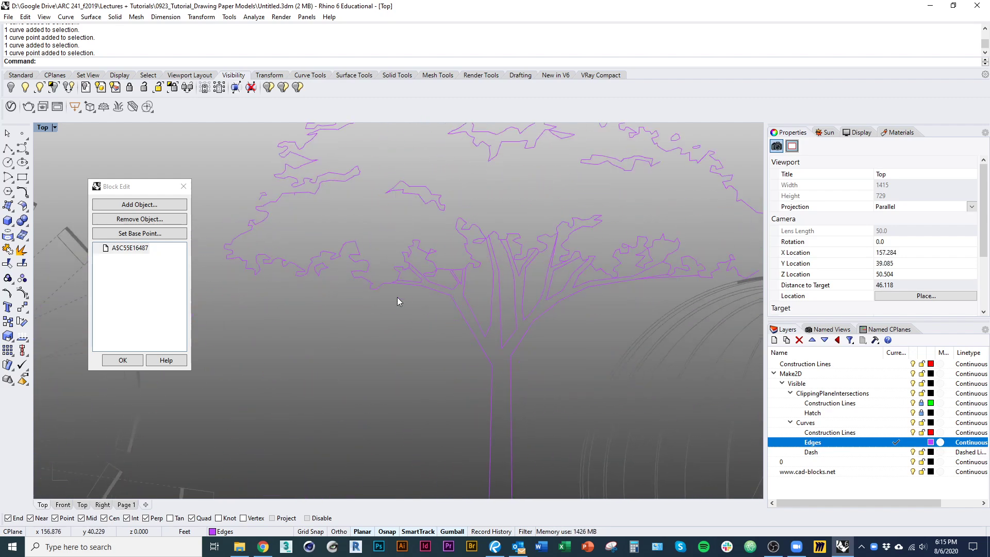
pyautogui.scroll(2, 342, 289)
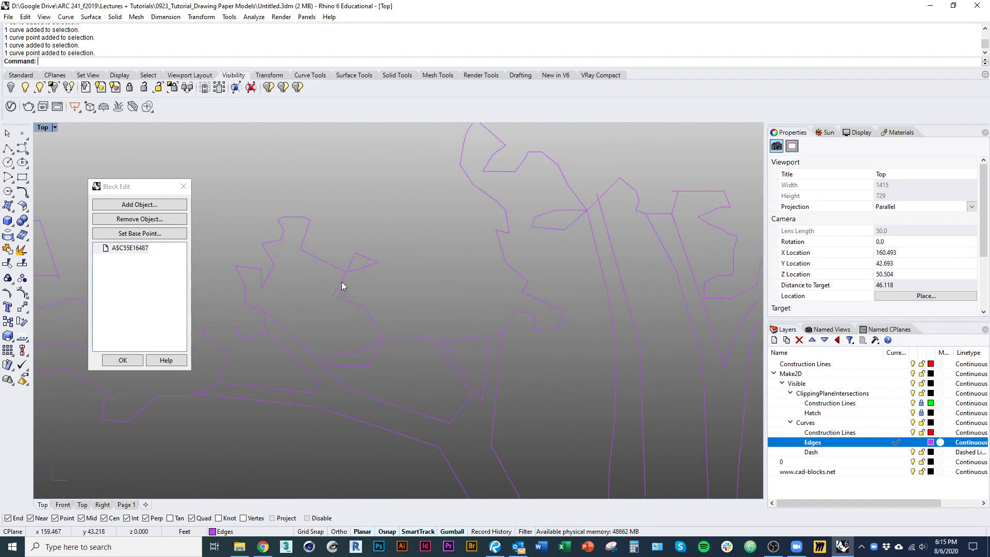
pyautogui.click(341, 281)
pyautogui.scroll(5, 341, 259)
pyautogui.click(341, 258)
pyautogui.click(362, 283)
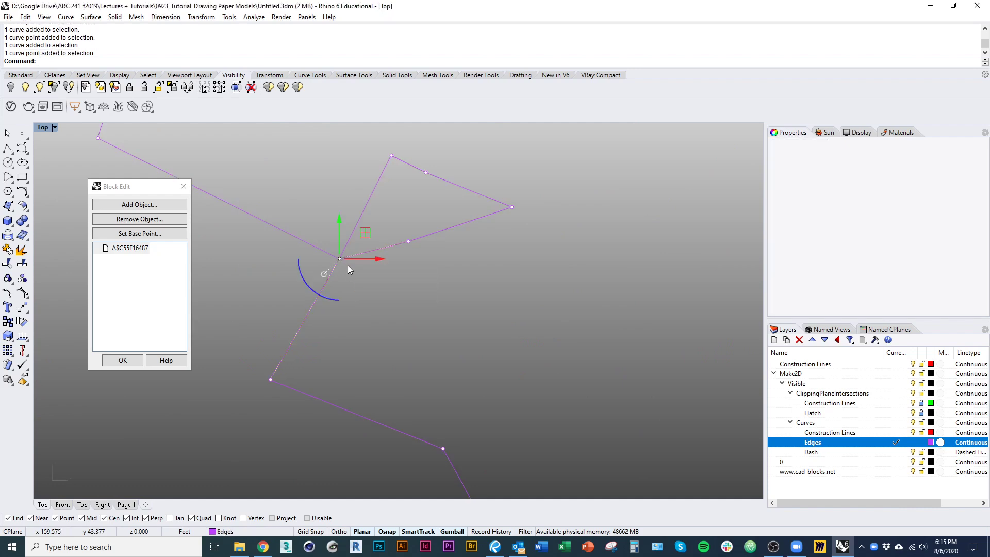
pyautogui.moveTo(340, 218); pyautogui.dragTo(340, 238)
pyautogui.click(317, 198)
pyautogui.scroll(-8, 350, 381)
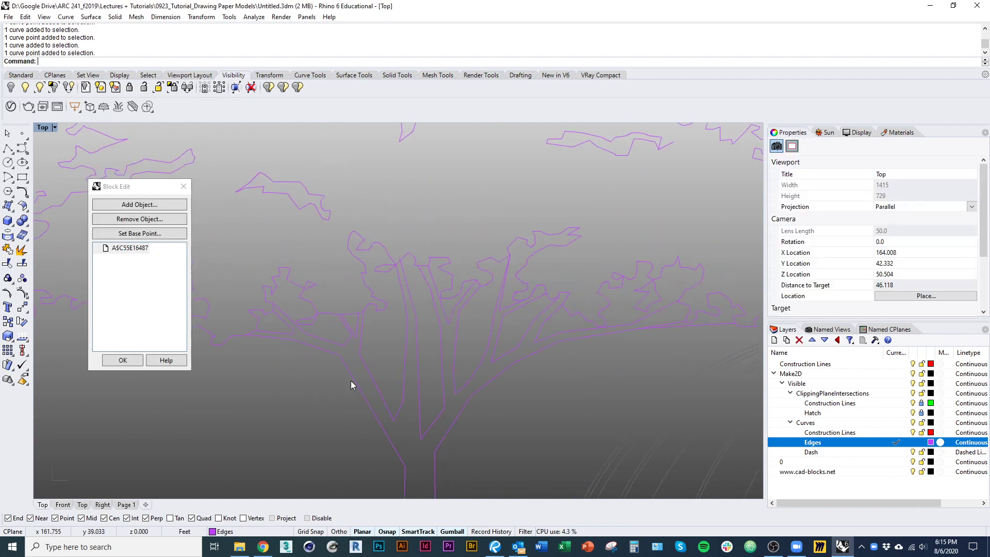
# - Try to hatch the canopy region, using all of the tree's curves as boundaries
pyautogui.scroll(-5, 383, 263)
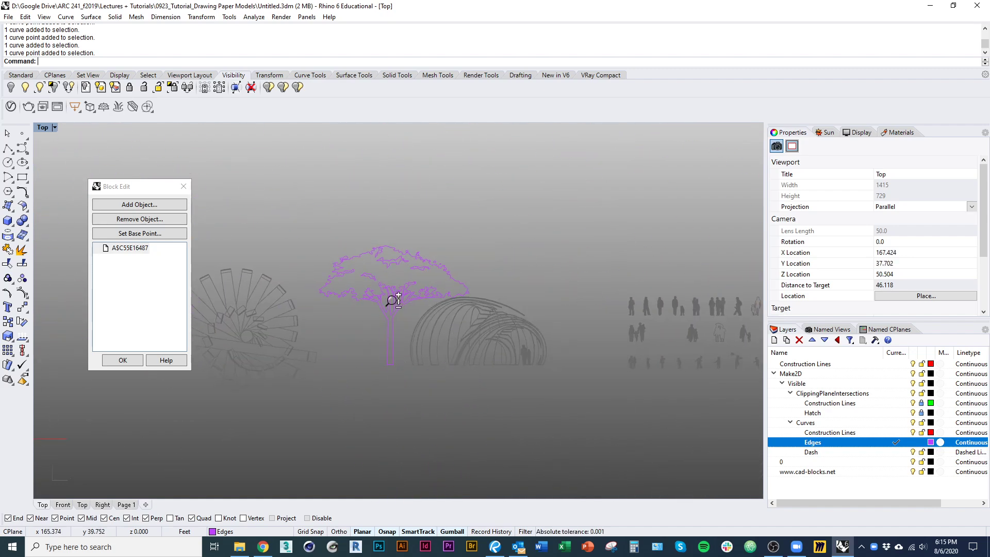
pyautogui.scroll(2, 394, 301)
pyautogui.write('hatch')
pyautogui.press('Return')
pyautogui.scroll(2, 407, 263)
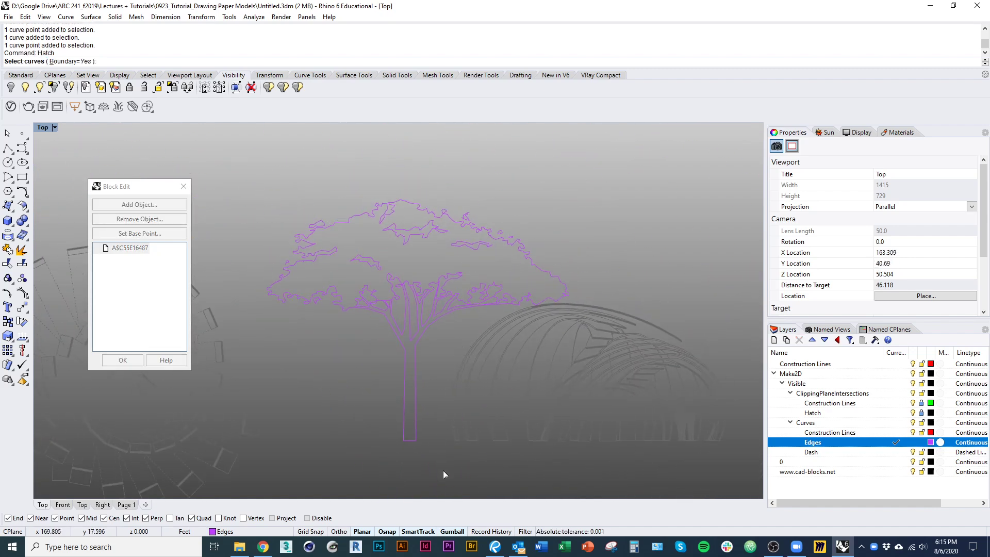
pyautogui.moveTo(543, 256); pyautogui.dragTo(269, 344)
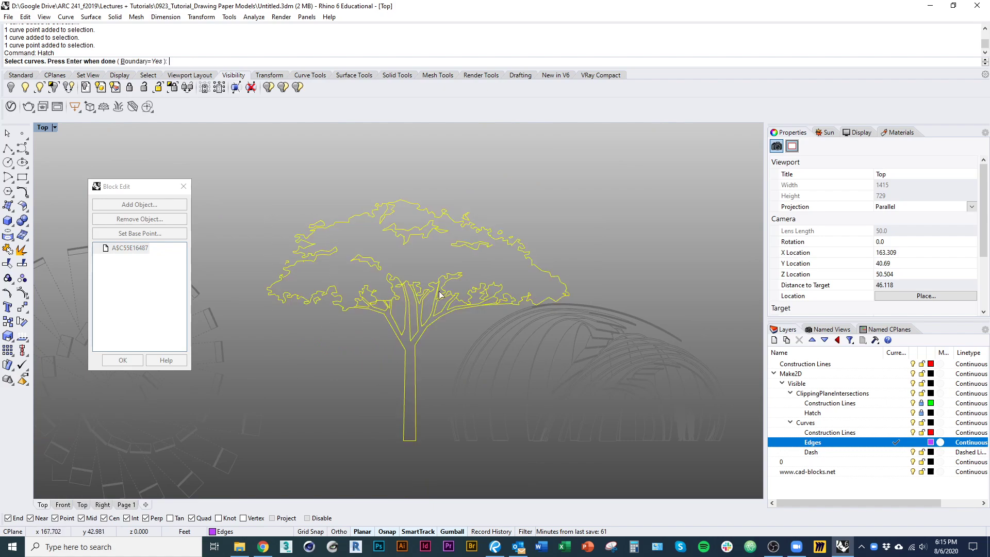
pyautogui.press('Return')
pyautogui.click(416, 269)
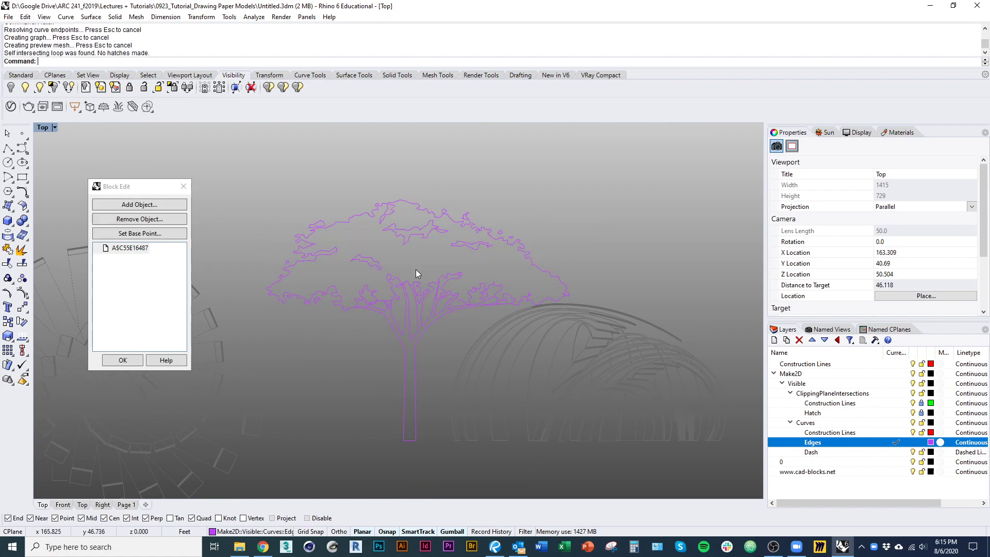
# - Try to hatch the trunk and branch region, using all of the tree's curves as boundaries
pyautogui.moveTo(416, 269); pyautogui.dragTo(397, 275, button='right')
pyautogui.press('Return')
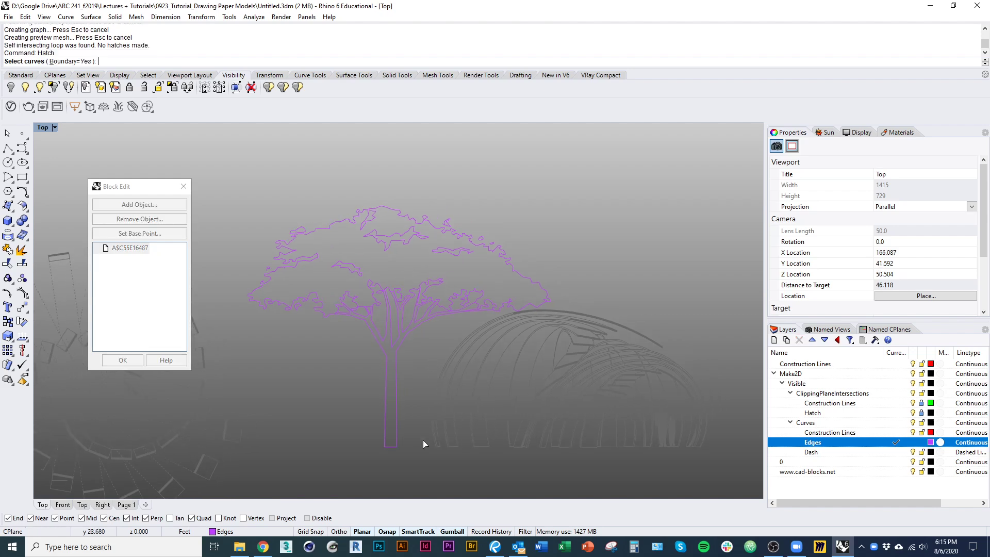
pyautogui.moveTo(584, 491); pyautogui.dragTo(346, 294)
pyautogui.press('Return')
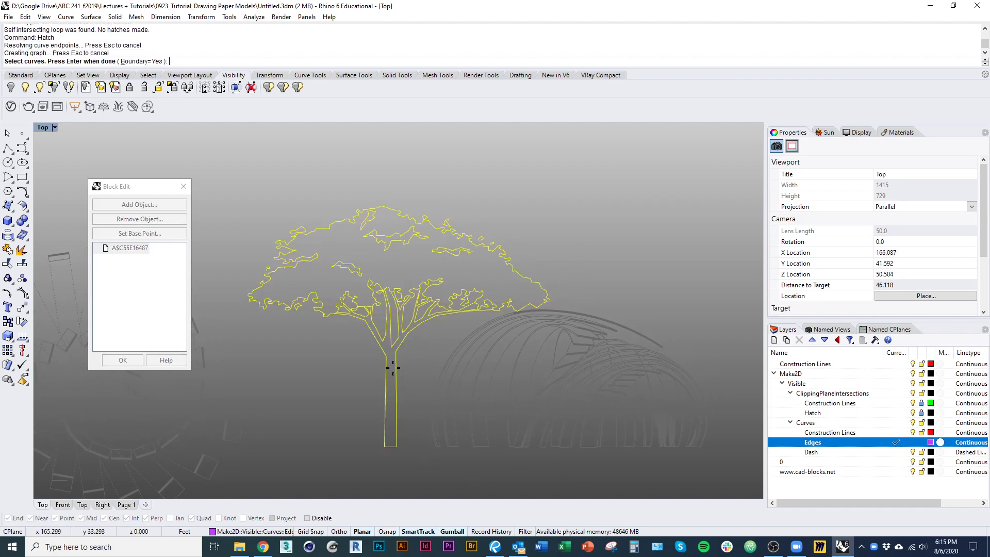
pyautogui.click(413, 352)
pyautogui.press('Return')
# - Shift the control point on the left branch's curve away from the neighbouring branch line
pyautogui.scroll(5, 378, 335)
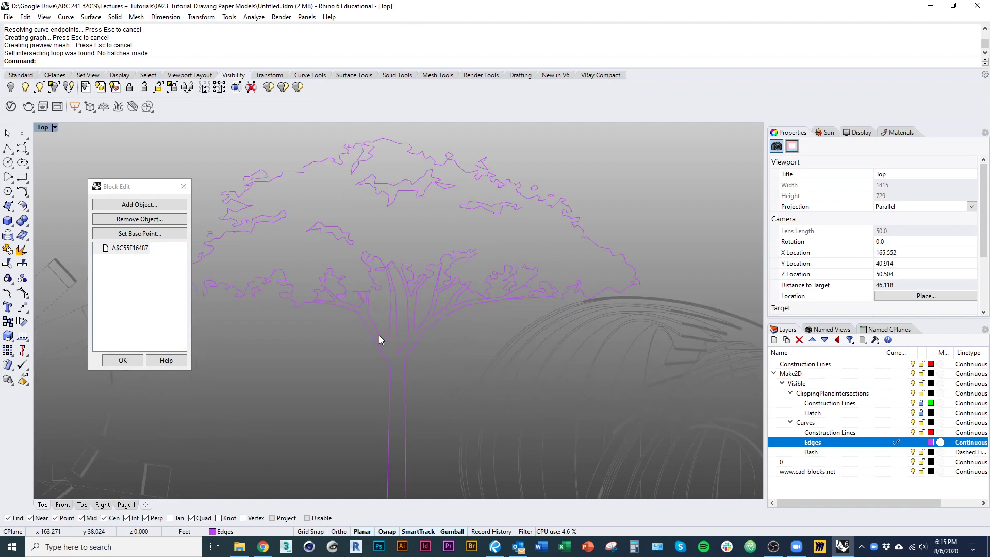
pyautogui.click(368, 316)
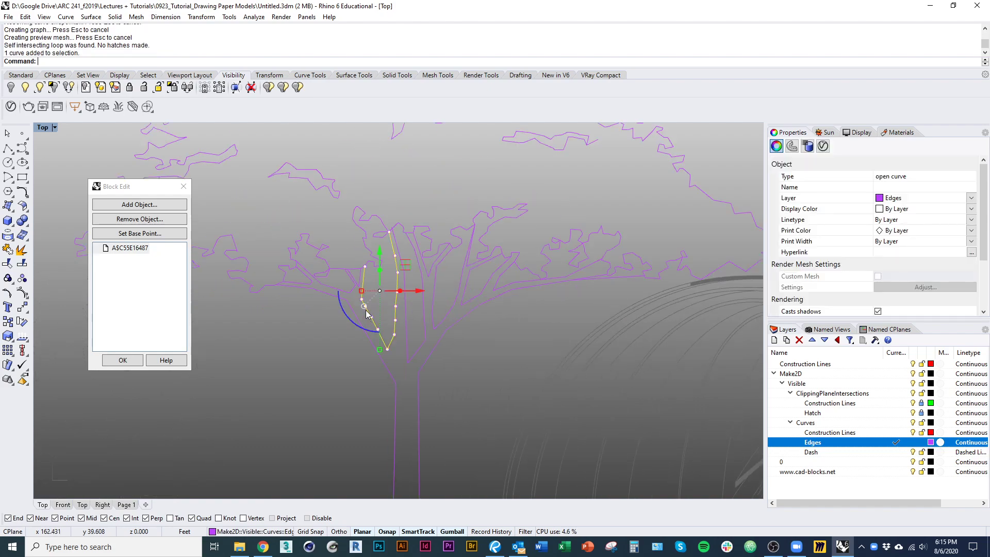
pyautogui.scroll(5, 361, 269)
pyautogui.click(349, 316)
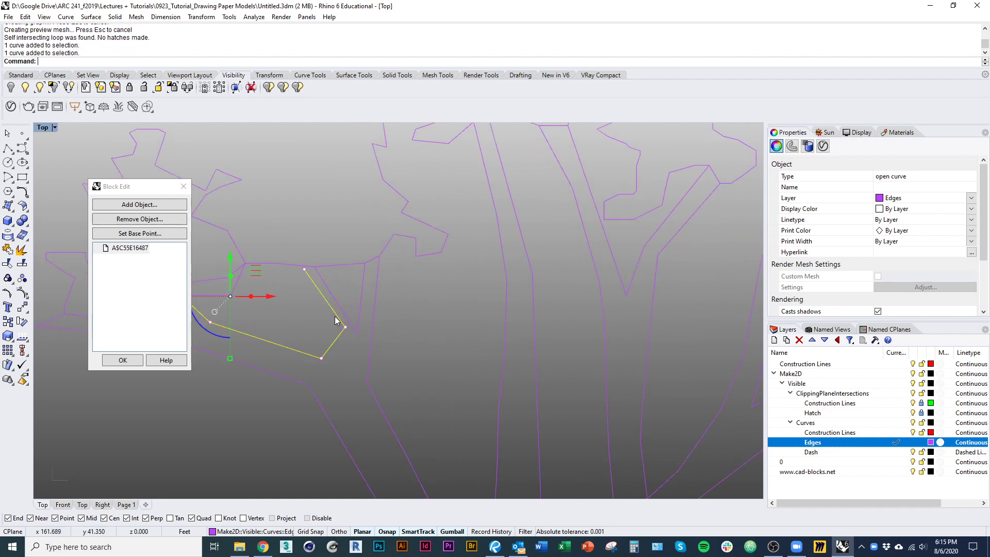
pyautogui.scroll(4, 333, 284)
pyautogui.moveTo(343, 291); pyautogui.dragTo(329, 282)
pyautogui.scroll(-6, 335, 310)
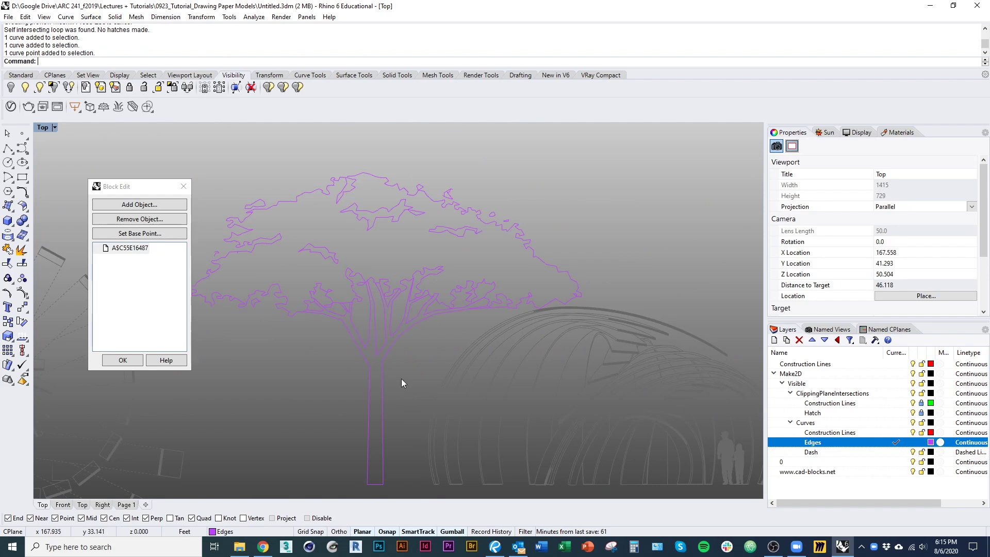
# - Fill the tree's trunk and branch region with a Solid hatch, using all of the tree's curves as boundaries
pyautogui.write('Hatch')
pyautogui.press('Return')
pyautogui.scroll(-3, 412, 397)
pyautogui.click(405, 326)
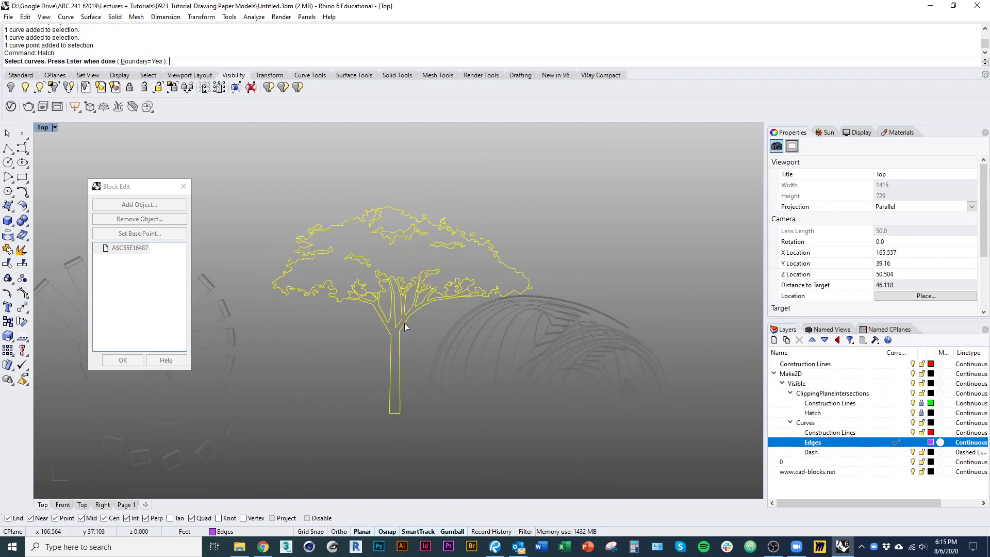
pyautogui.press('Return')
pyautogui.scroll(5, 407, 330)
pyautogui.click(395, 356)
pyautogui.press('Return')
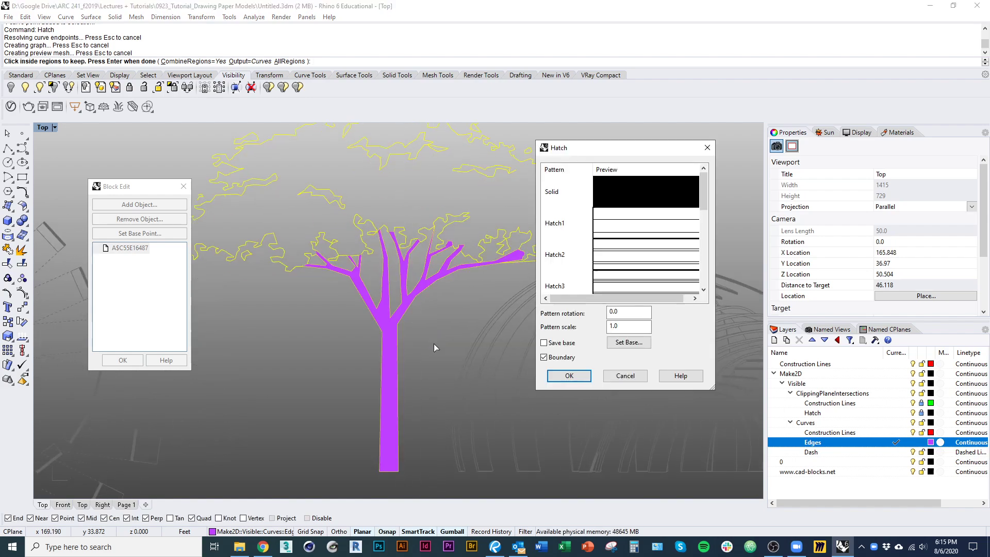
pyautogui.click(569, 375)
# - Check the hatched branch ends and finish editing the tree block
pyautogui.scroll(6, 440, 351)
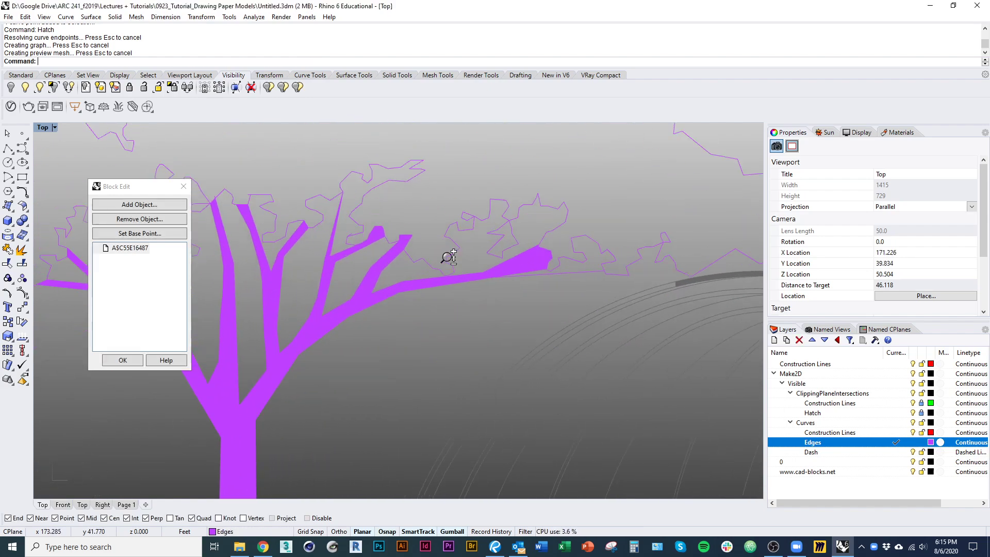
pyautogui.scroll(-5, 448, 257)
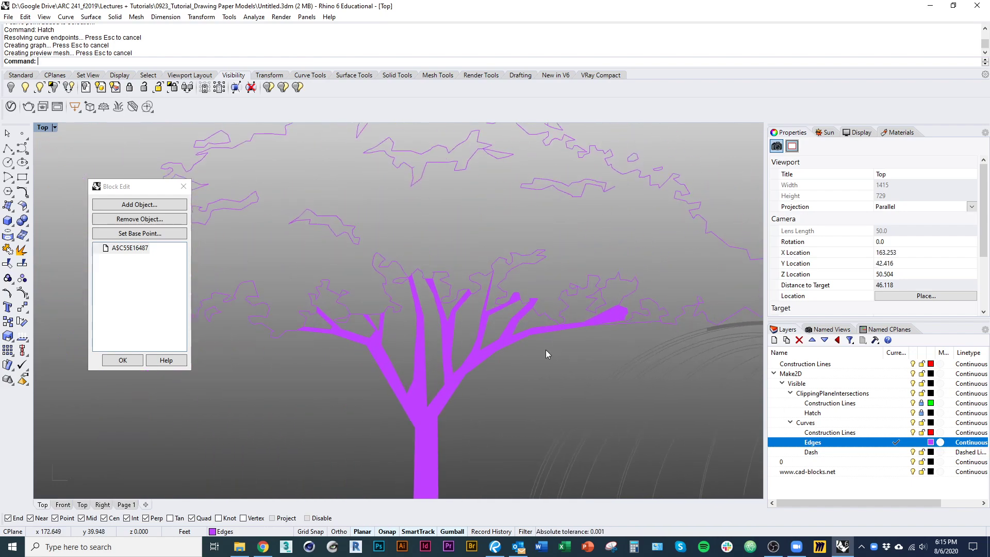
pyautogui.scroll(5, 327, 299)
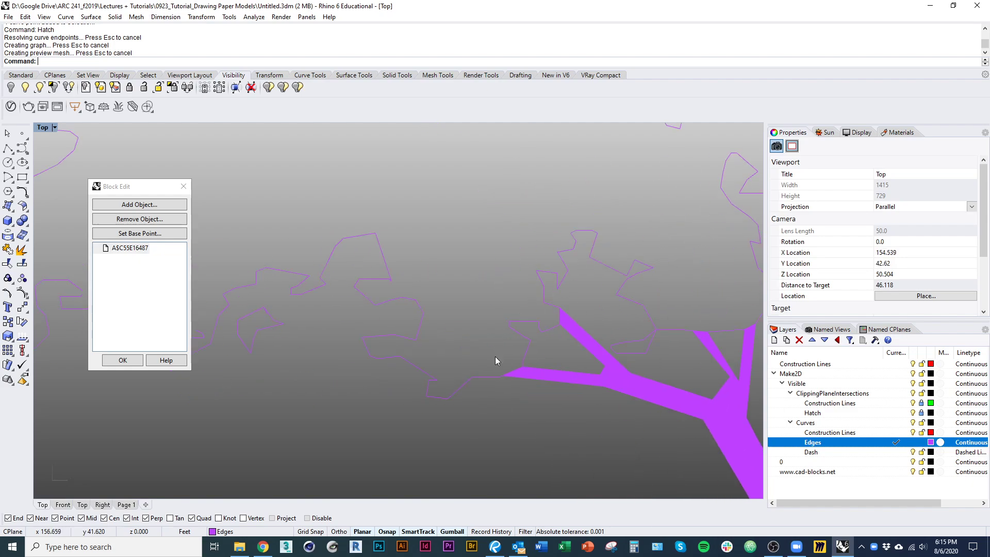
pyautogui.scroll(-4, 465, 363)
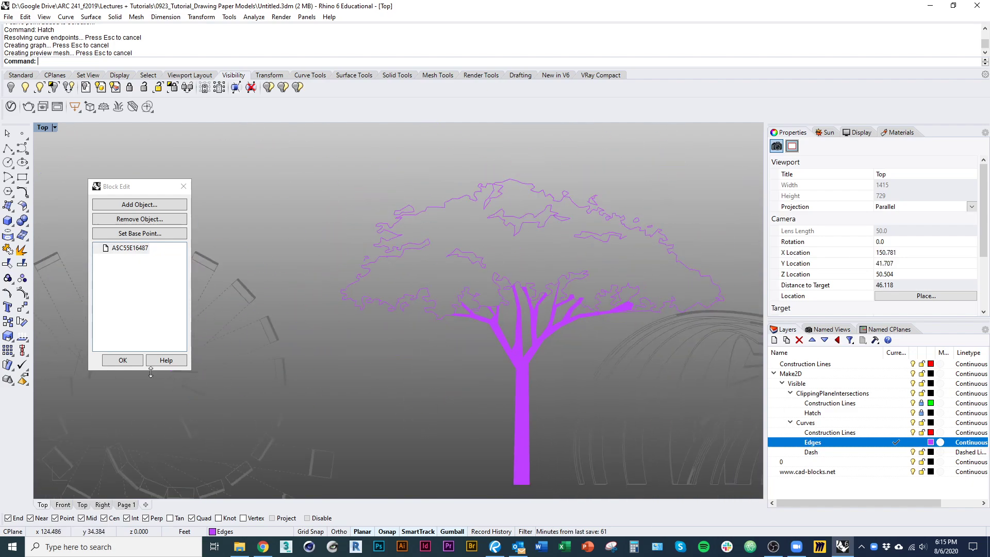
pyautogui.click(123, 360)
# - Reopen the tree block for editing and select its trunk hatch and all of its curves
pyautogui.doubleClick(420, 395)
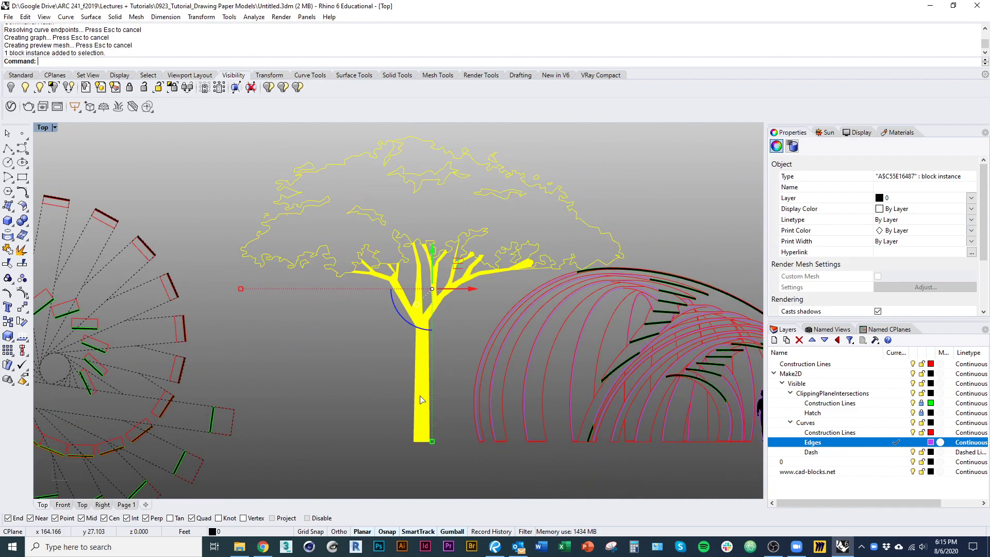
pyautogui.moveTo(421, 409); pyautogui.dragTo(397, 449, button='right')
pyautogui.click(441, 408)
pyautogui.moveTo(441, 407); pyautogui.dragTo(309, 119)
pyautogui.moveTo(571, 308); pyautogui.dragTo(295, 154)
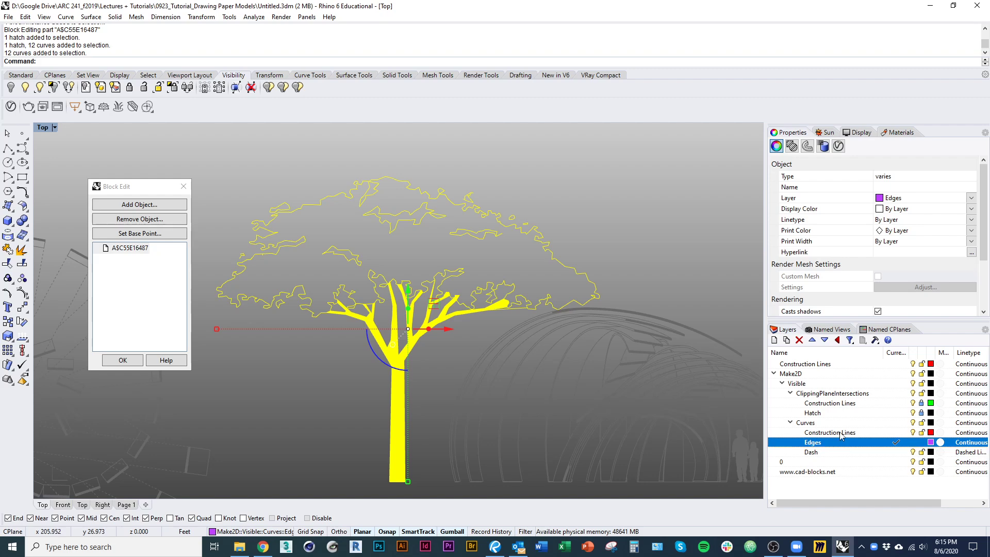
# - Create a new layer named Tree under the Curves layer
pyautogui.click(815, 412)
pyautogui.click(827, 432)
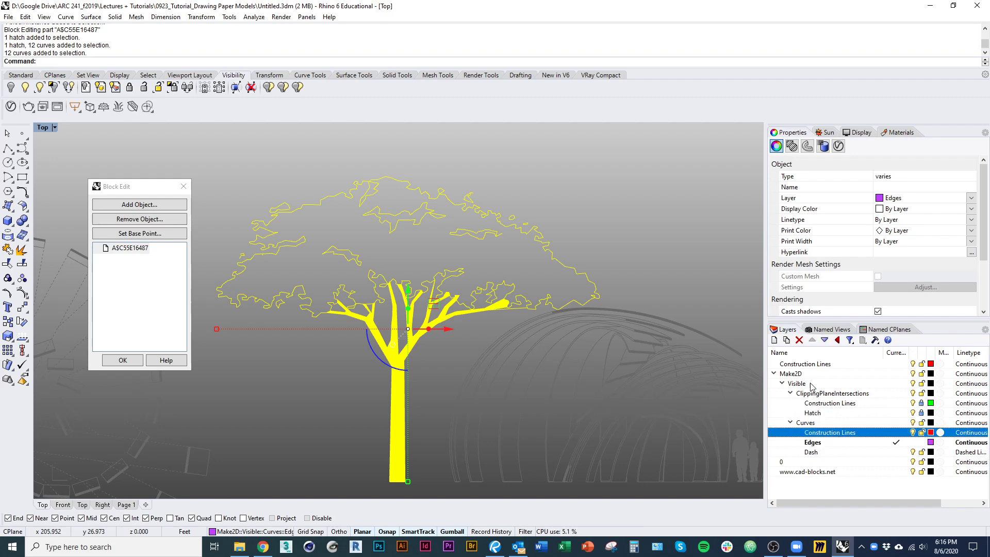
pyautogui.click(774, 340)
pyautogui.write('Tr')
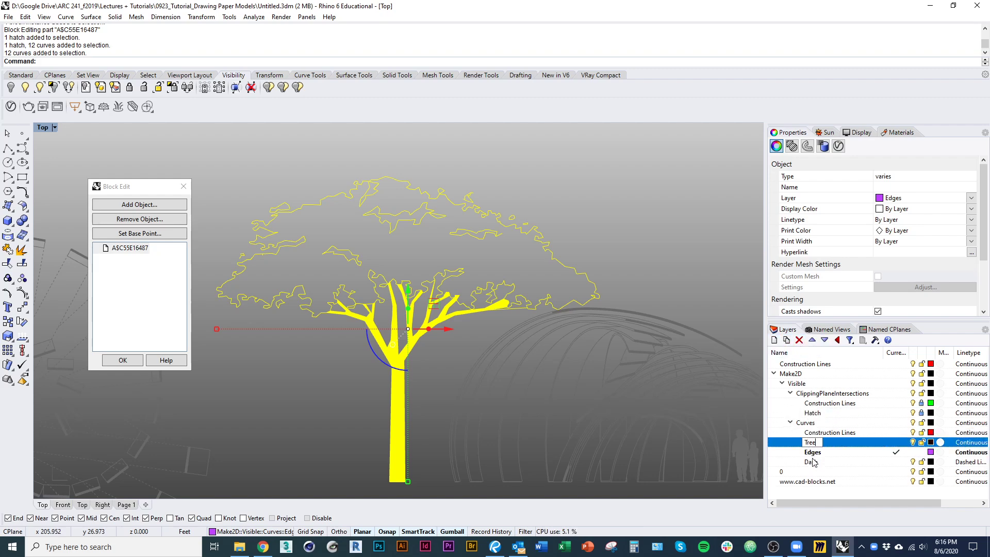
pyautogui.write('ee')
pyautogui.press('Return')
# - Keep the Tree layer's display color Black and set its print color to Dark Gray
pyautogui.click(931, 443)
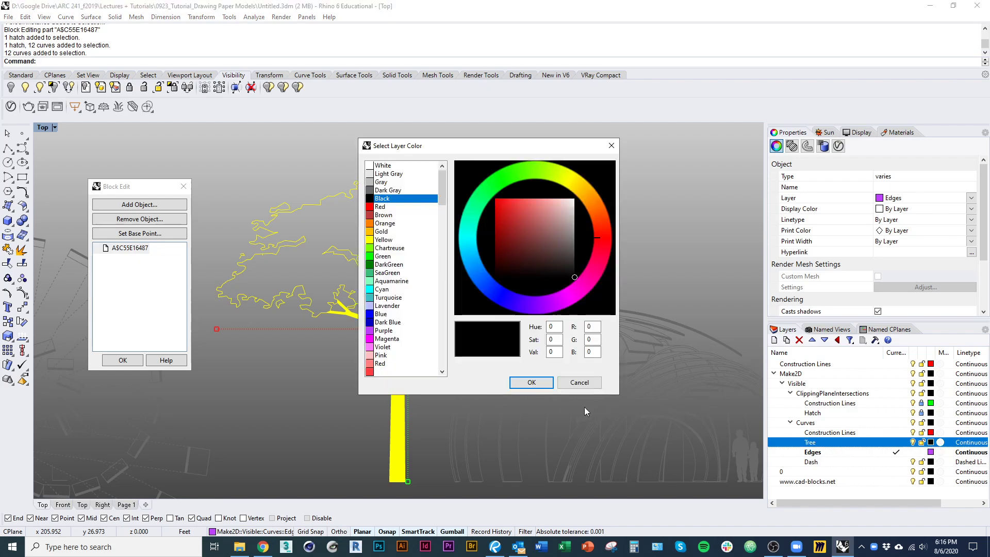
pyautogui.click(539, 380)
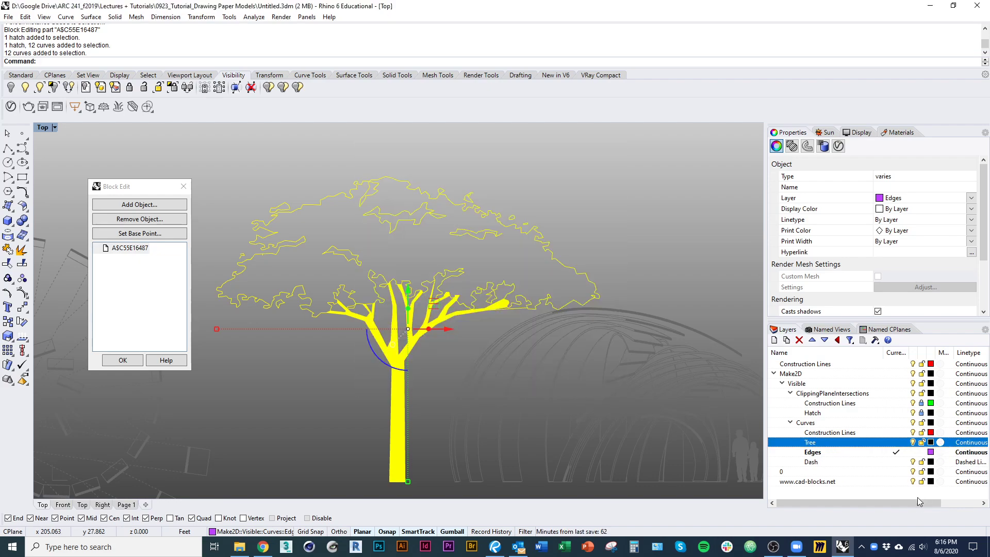
pyautogui.moveTo(918, 497); pyautogui.dragTo(957, 496)
pyautogui.click(943, 442)
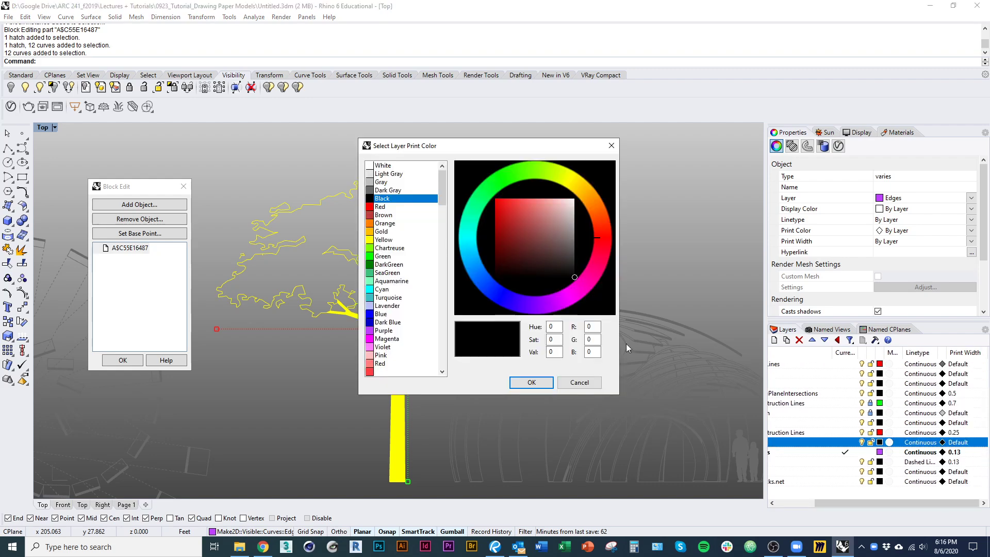
pyautogui.click(400, 190)
pyautogui.click(536, 383)
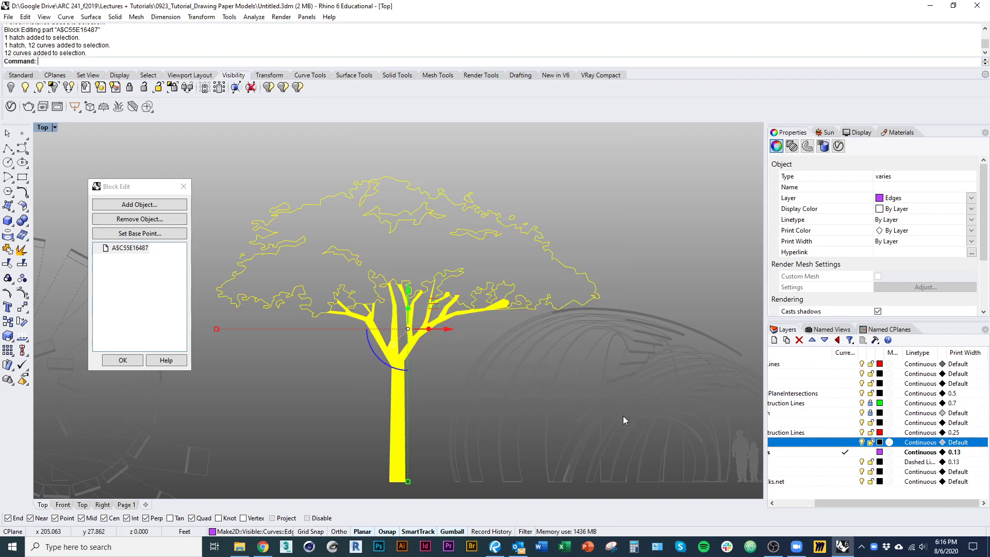
# - Set the Tree layer's print width to 0.05 mm
pyautogui.click(922, 444)
pyautogui.click(464, 329)
pyautogui.click(956, 442)
pyautogui.doubleClick(483, 312)
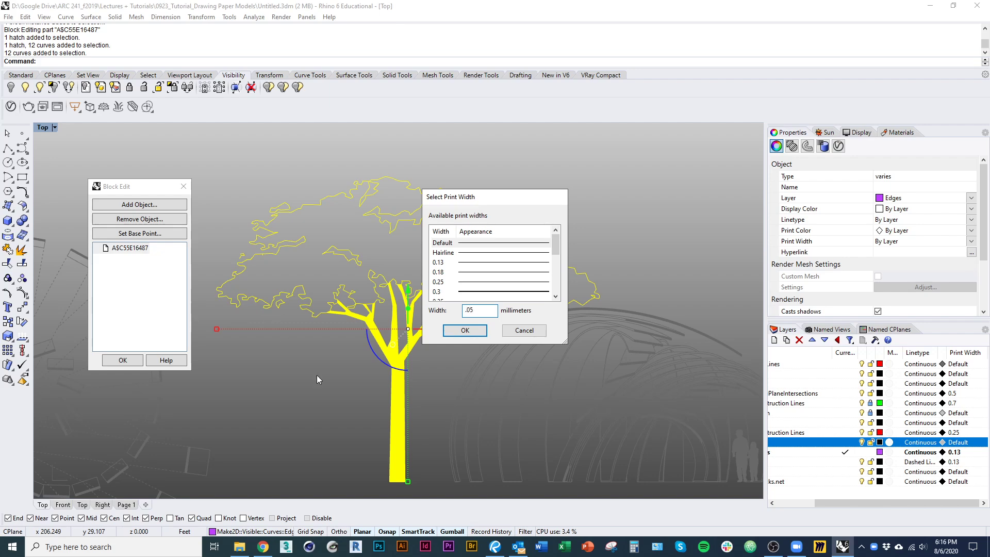
pyautogui.write('.05')
pyautogui.click(464, 330)
# - Select the whole tree inside the block, move its objects to the Tree layer and finish the block edit
pyautogui.click(398, 391)
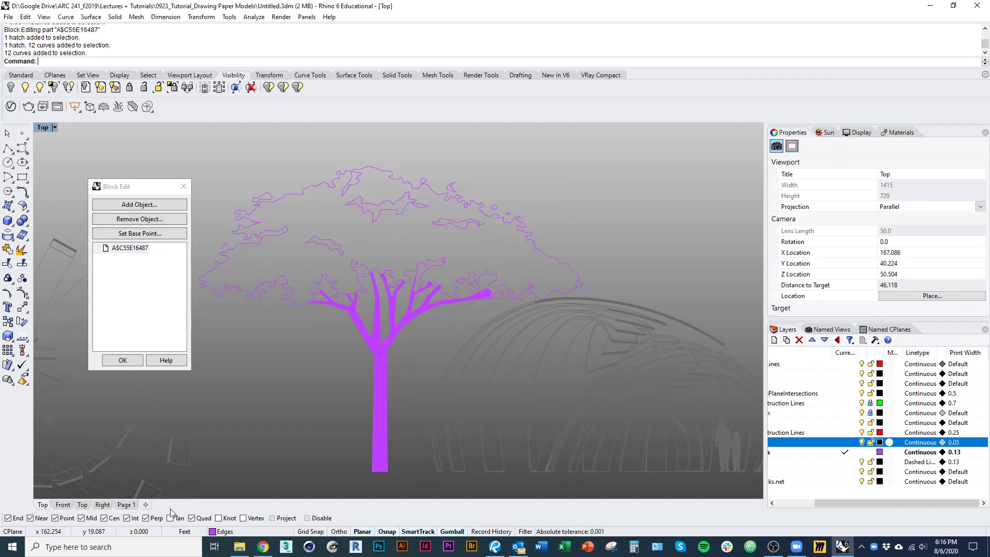
pyautogui.scroll(-9, 466, 407)
pyautogui.moveTo(563, 482); pyautogui.dragTo(287, 276)
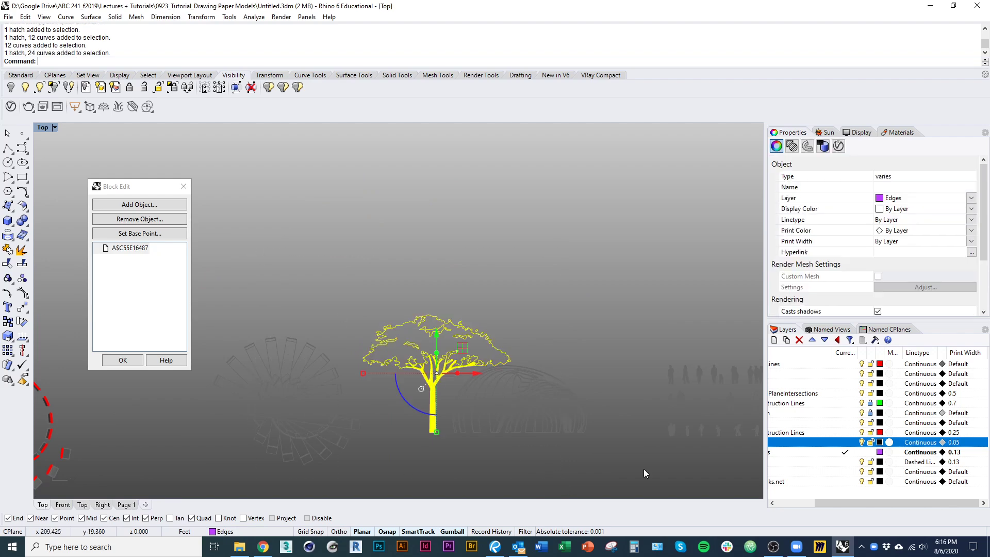
pyautogui.moveTo(884, 512); pyautogui.dragTo(846, 511)
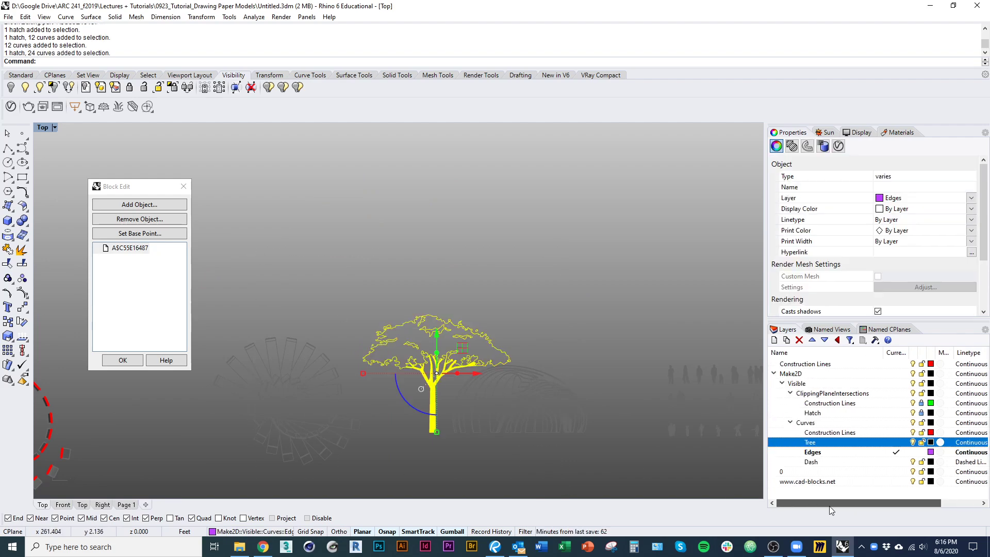
pyautogui.rightClick(846, 442)
pyautogui.click(876, 409)
pyautogui.click(126, 360)
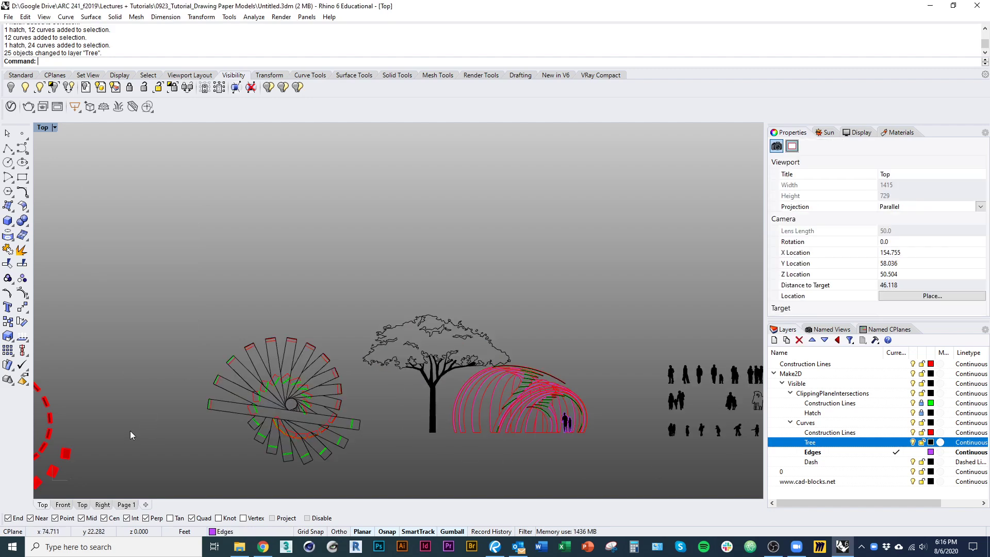
# - Check how the tree prints beside the pavilion elevation on Page 1, then return to the Top model view
pyautogui.click(125, 505)
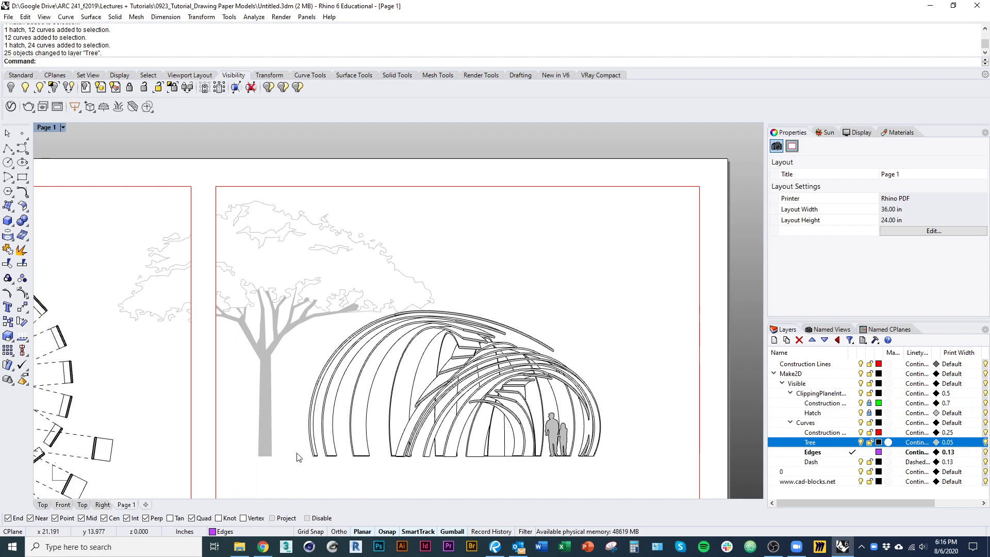
pyautogui.scroll(-3, 328, 402)
pyautogui.moveTo(295, 439); pyautogui.dragTo(260, 388, button='right')
pyautogui.click(44, 506)
pyautogui.scroll(-4, 297, 405)
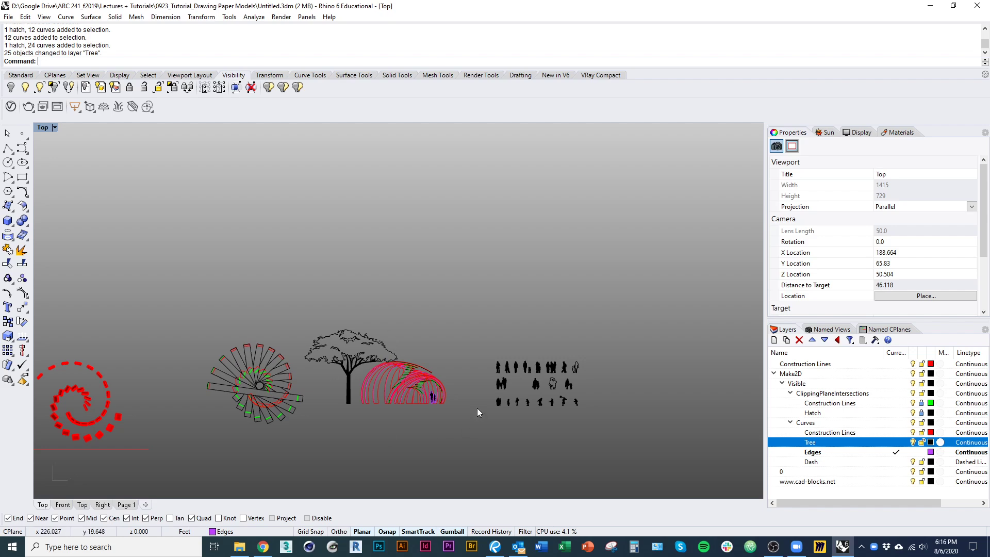
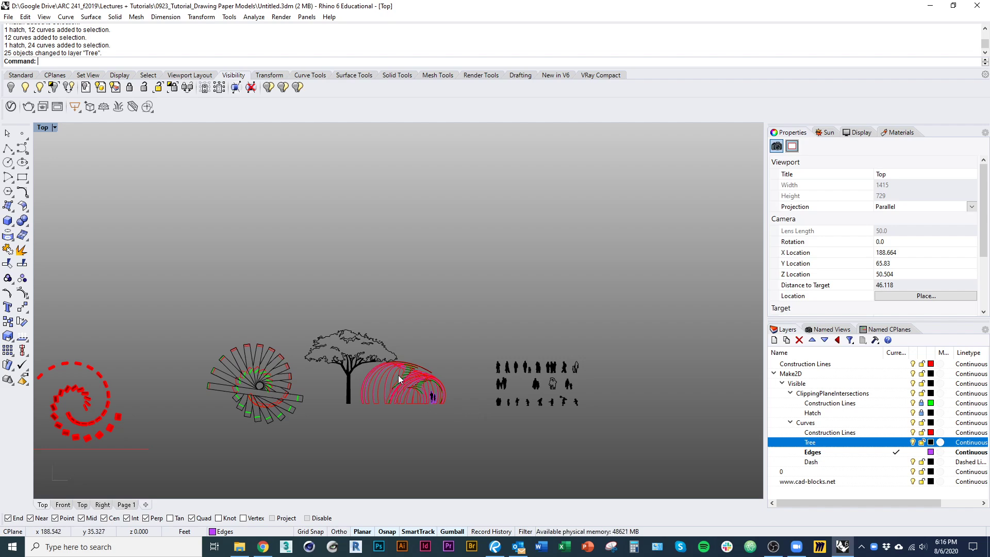
# - Examine the tree's canopy outline and its position against the pavilion elevation in the Top view
pyautogui.scroll(5, 399, 379)
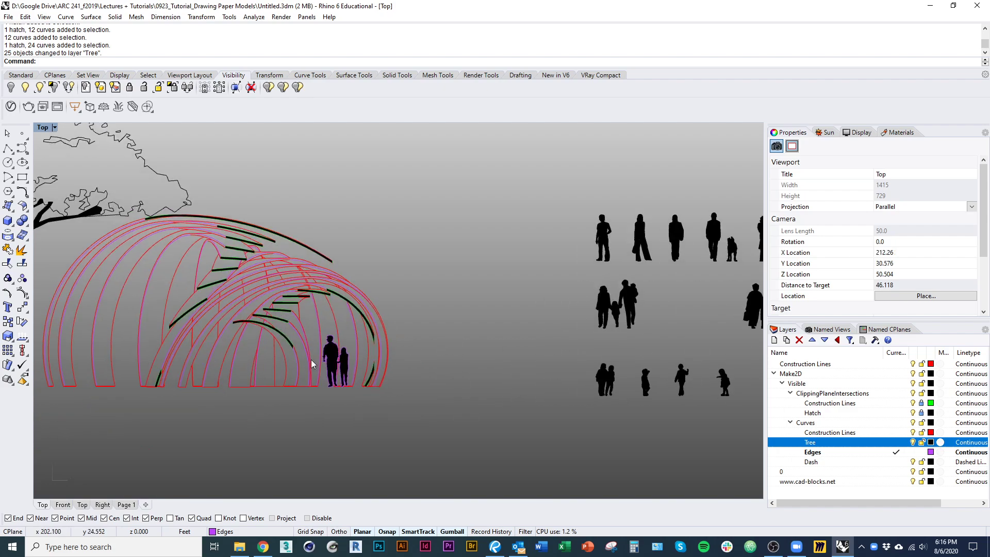
pyautogui.moveTo(320, 355); pyautogui.dragTo(565, 366, button='right')
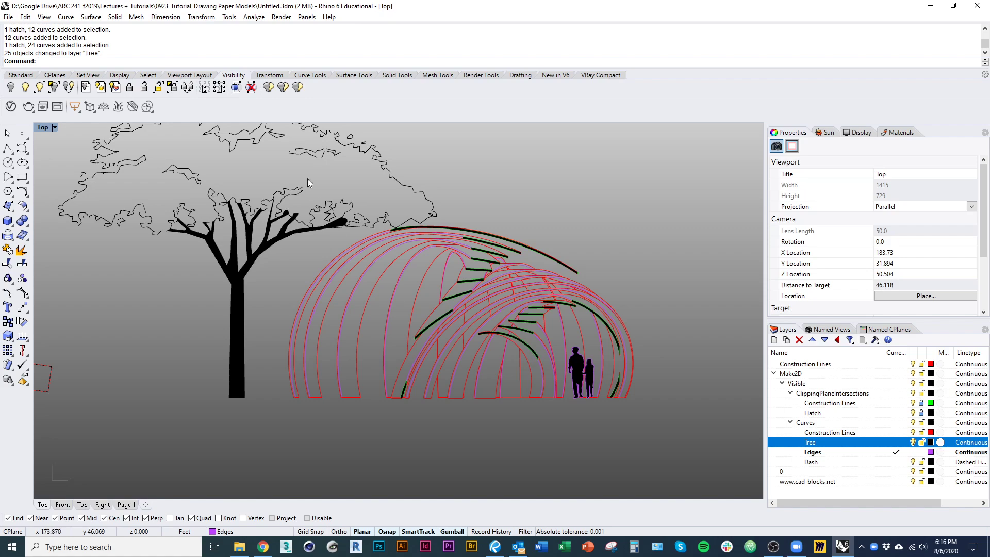
pyautogui.moveTo(289, 190); pyautogui.dragTo(388, 286, button='right')
pyautogui.moveTo(512, 366); pyautogui.dragTo(510, 349, button='right')
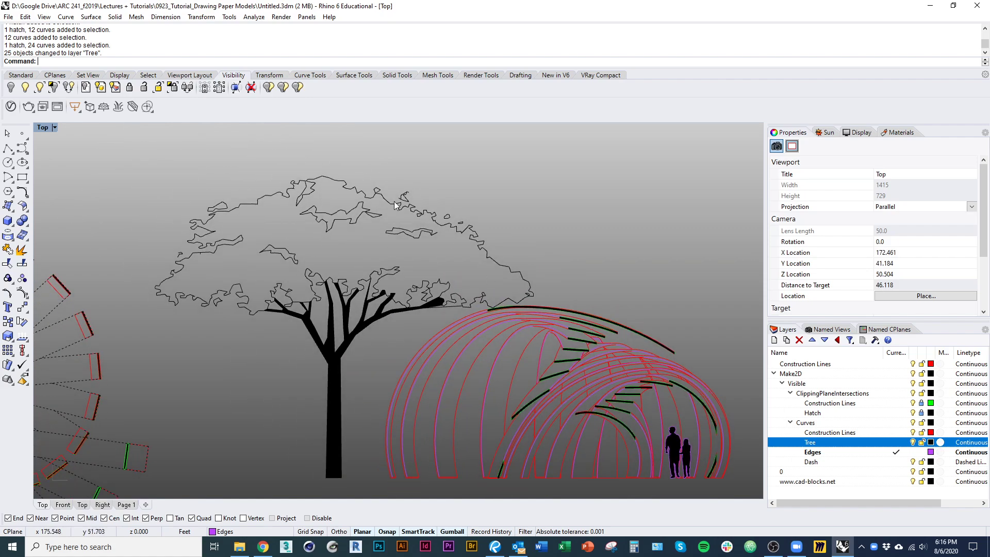
pyautogui.scroll(8, 303, 177)
pyautogui.scroll(-4, 321, 177)
pyautogui.scroll(8, 298, 206)
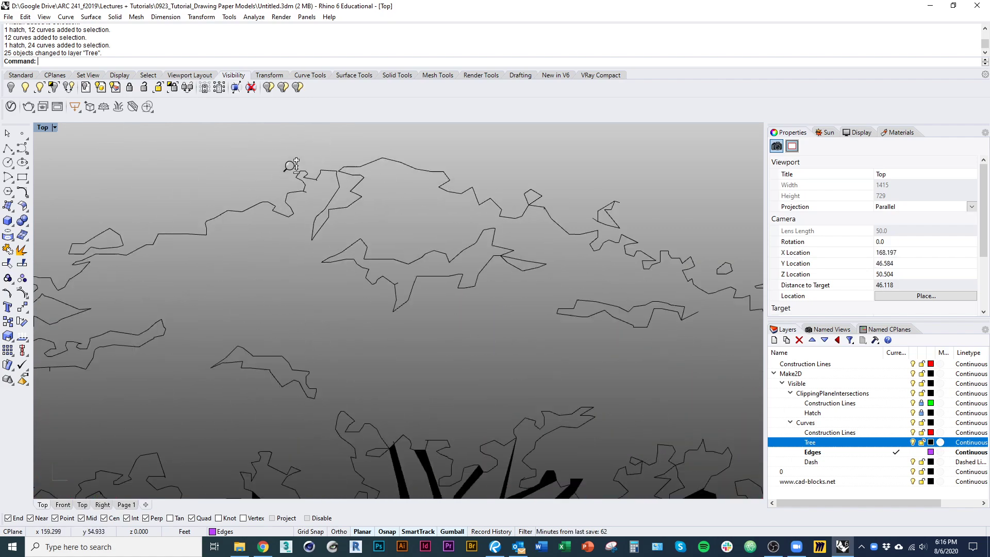
pyautogui.scroll(-7, 304, 206)
pyautogui.moveTo(313, 239); pyautogui.dragTo(304, 213, button='right')
pyautogui.scroll(-6, 304, 213)
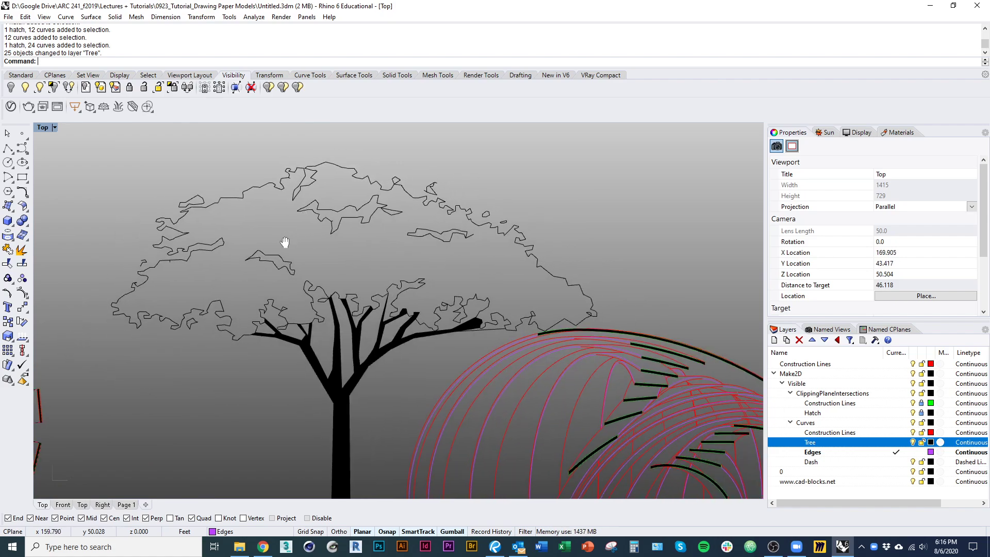
pyautogui.moveTo(272, 352); pyautogui.dragTo(310, 384, button='right')
# - Review the plan and elevation details side by side on Page 1, including where the tree crosses the detail borders
pyautogui.click(126, 505)
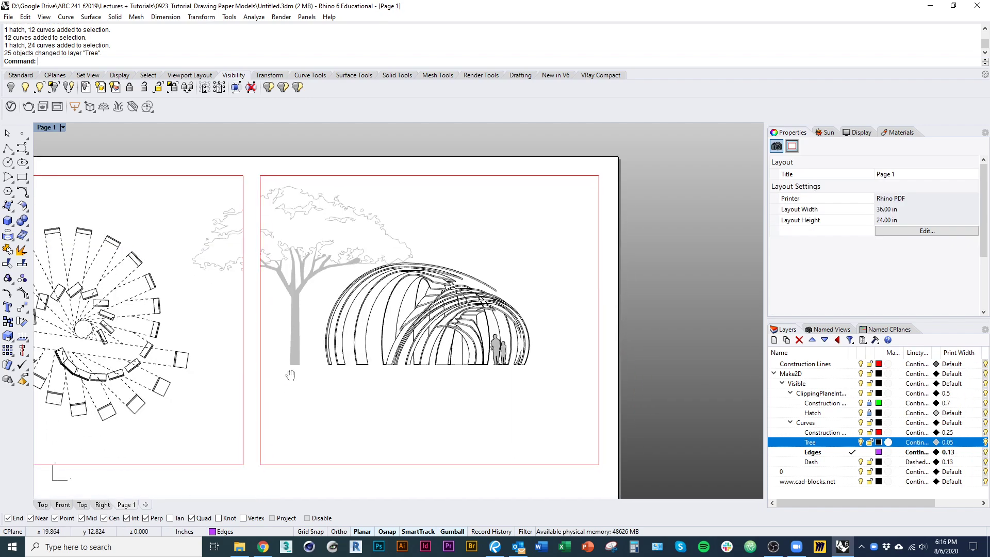
pyautogui.moveTo(484, 320); pyautogui.dragTo(517, 378, button='right')
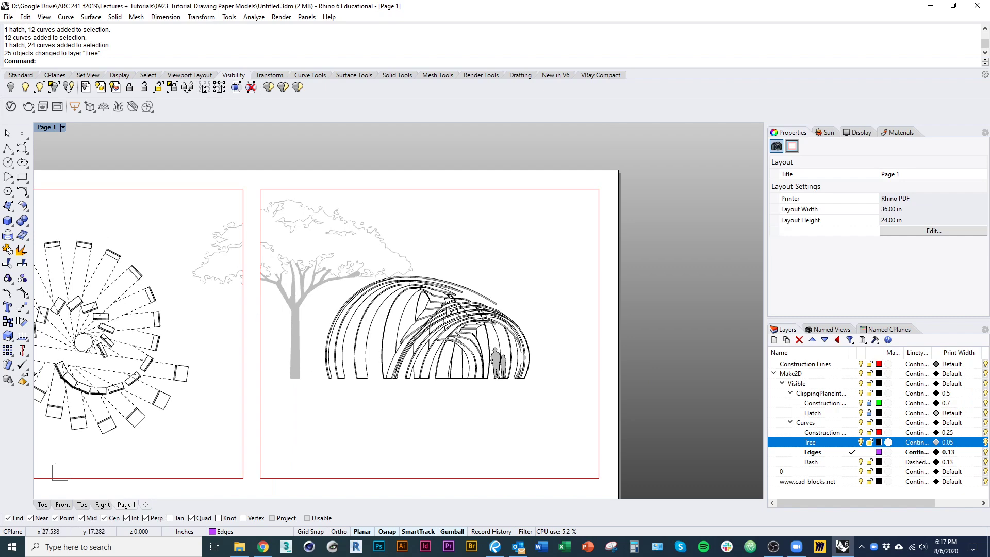
pyautogui.doubleClick(413, 422)
pyautogui.moveTo(413, 422); pyautogui.dragTo(424, 469, button='right')
pyautogui.doubleClick(395, 466)
pyautogui.moveTo(227, 464); pyautogui.dragTo(286, 365, button='right')
pyautogui.moveTo(339, 450); pyautogui.dragTo(405, 459, button='right')
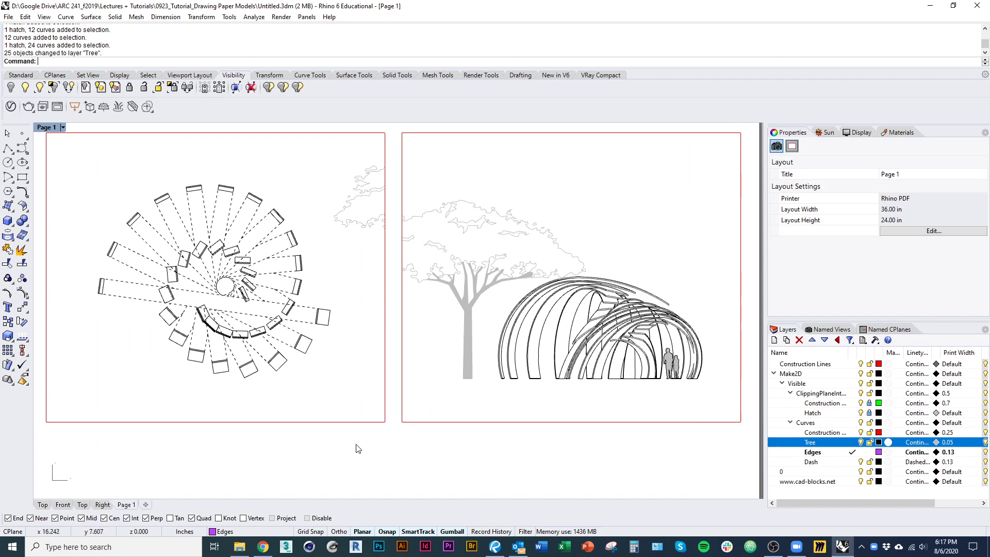
pyautogui.click(349, 422)
pyautogui.moveTo(498, 472); pyautogui.dragTo(376, 450, button='right')
pyautogui.moveTo(427, 318); pyautogui.dragTo(401, 388, button='right')
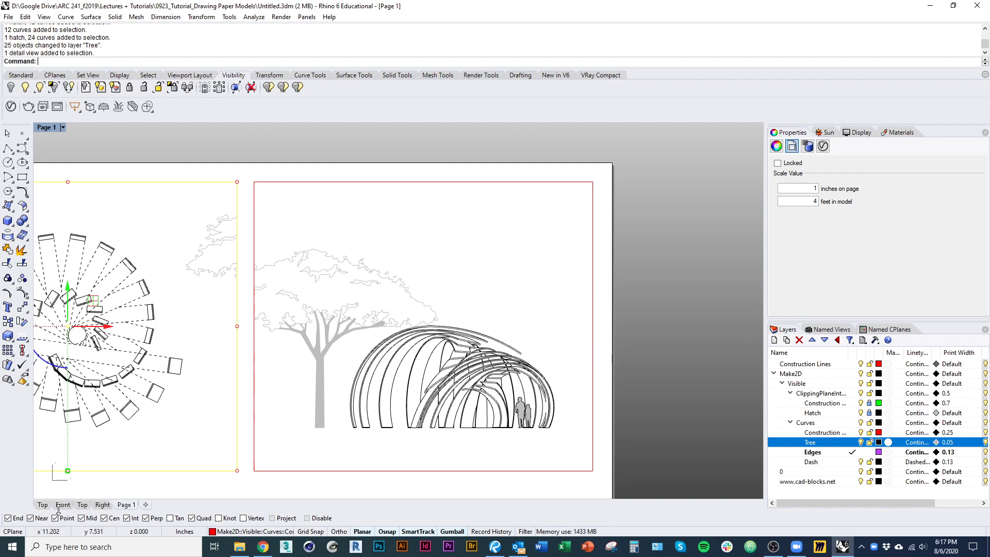
# - Switch to Google Earth in the browser and frame the plaza with the curved wall and lawn from above
pyautogui.moveTo(271, 548)
pyautogui.click(320, 512)
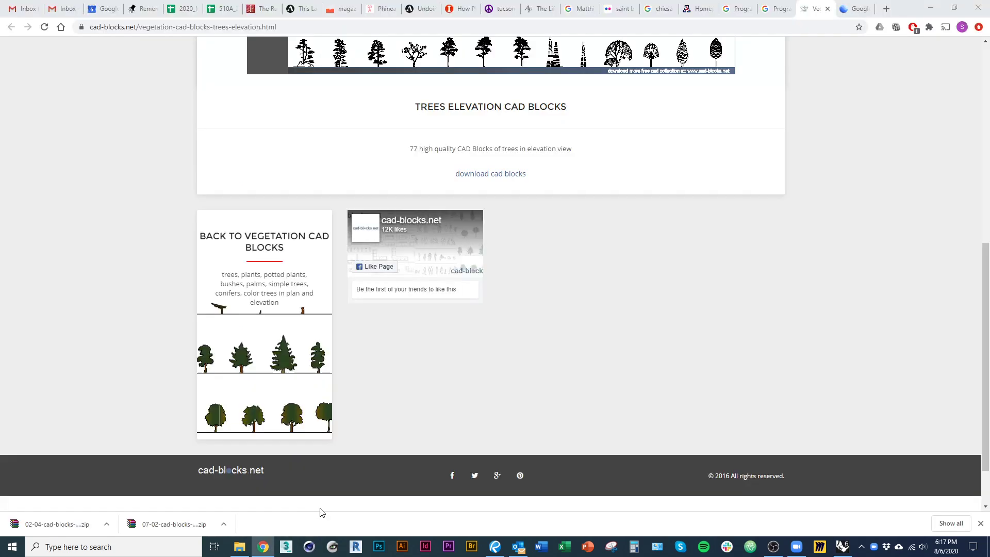
pyautogui.click(853, 14)
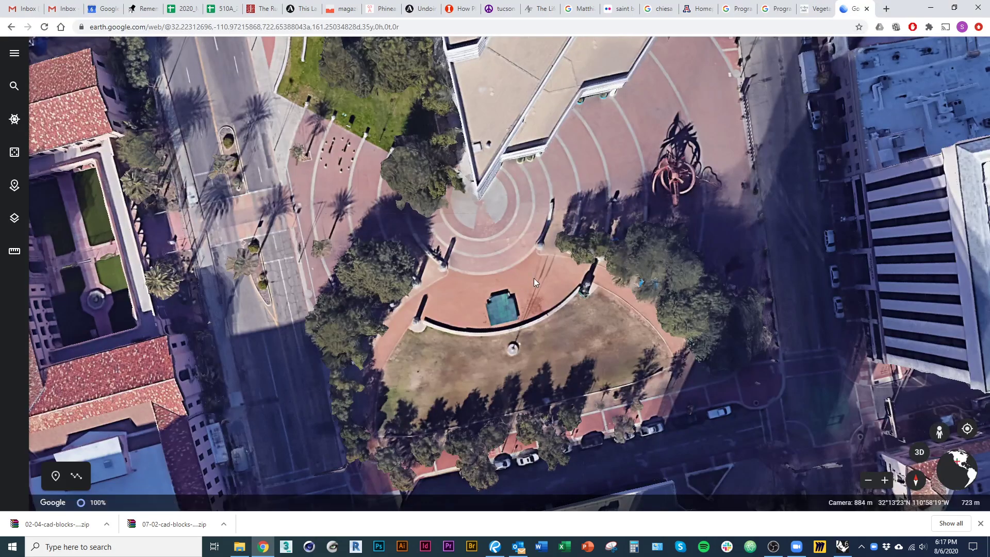
pyautogui.scroll(3, 533, 278)
pyautogui.scroll(-2, 527, 325)
pyautogui.scroll(3, 530, 311)
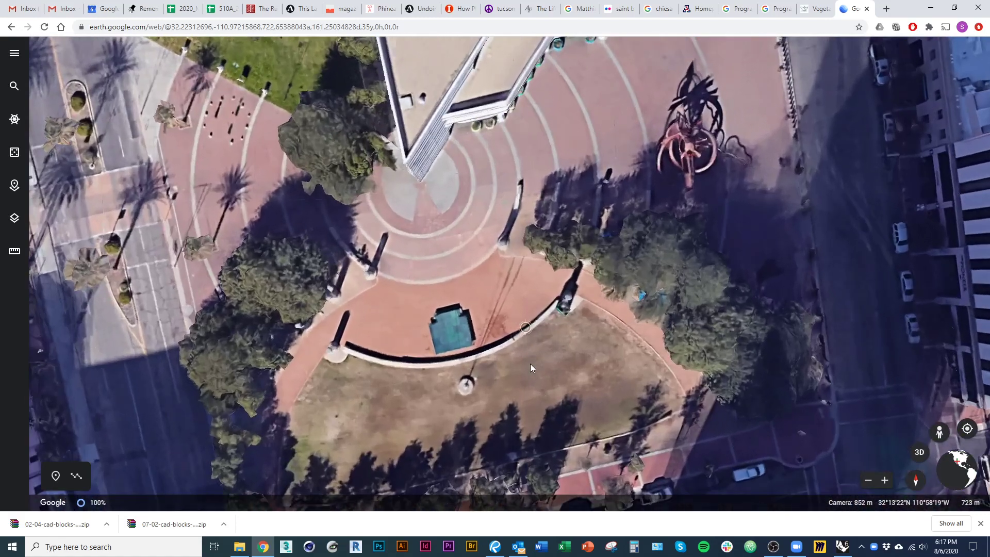
pyautogui.moveTo(515, 378); pyautogui.dragTo(540, 302)
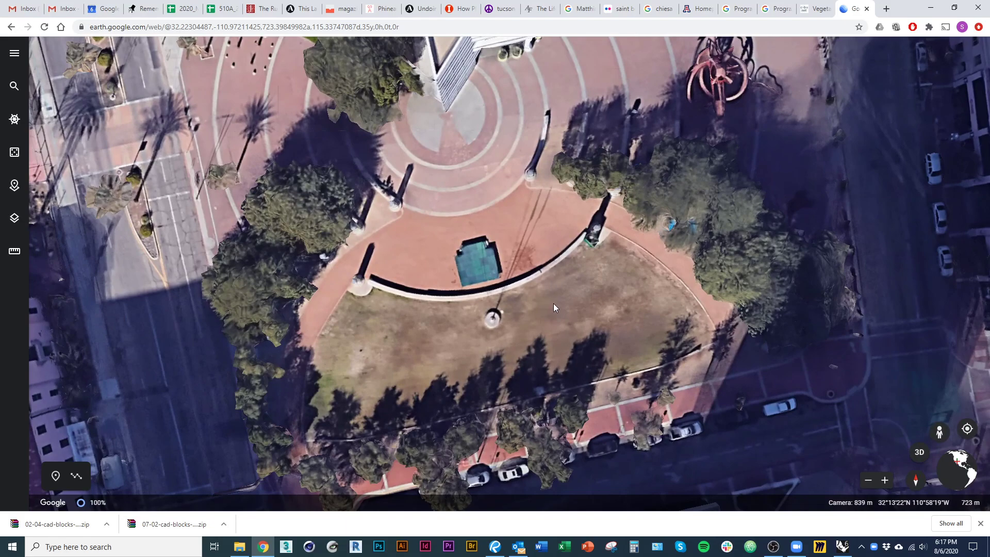
pyautogui.scroll(-3, 553, 303)
pyautogui.scroll(2, 496, 305)
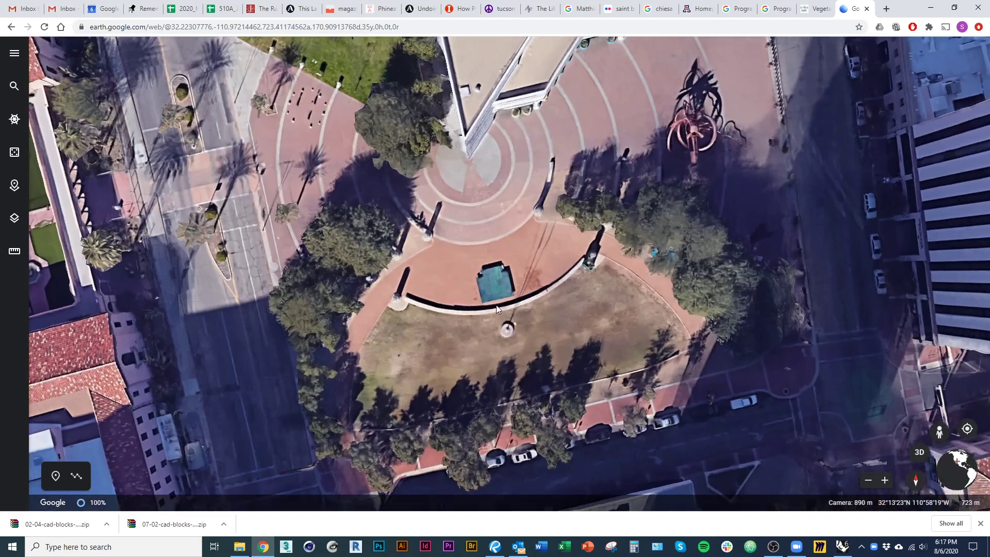
pyautogui.scroll(2, 495, 304)
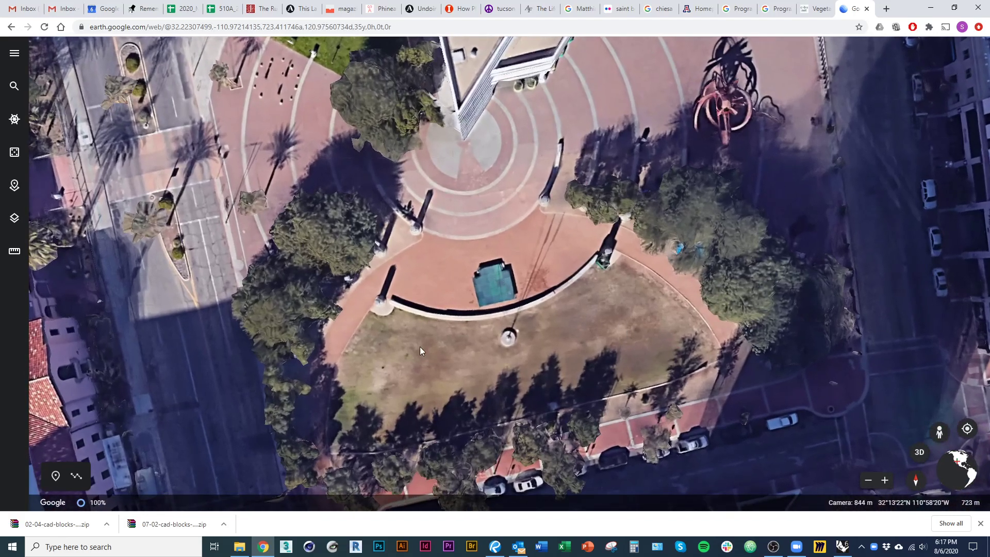
pyautogui.scroll(-2, 420, 349)
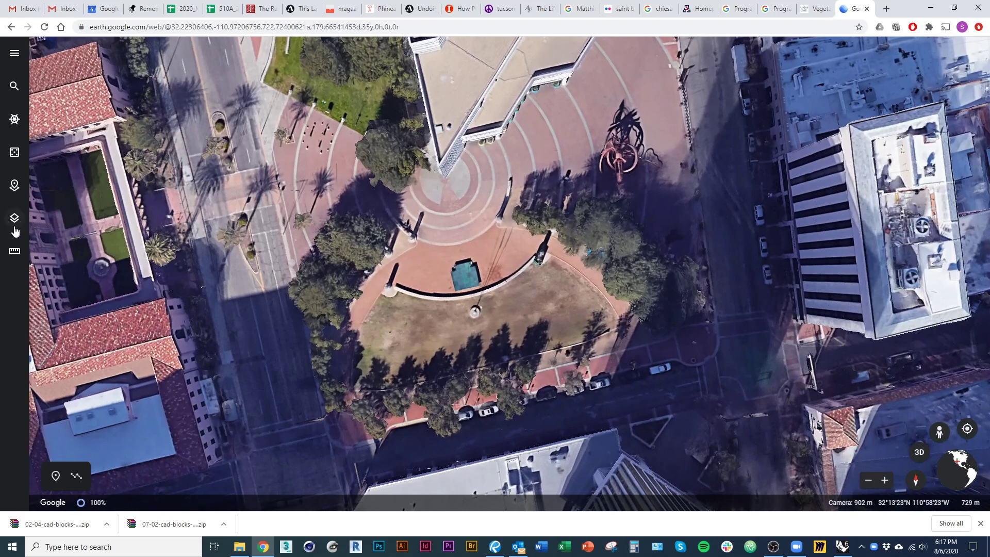
# - Turn off 3D Buildings in Google Earth's map style settings
pyautogui.click(15, 53)
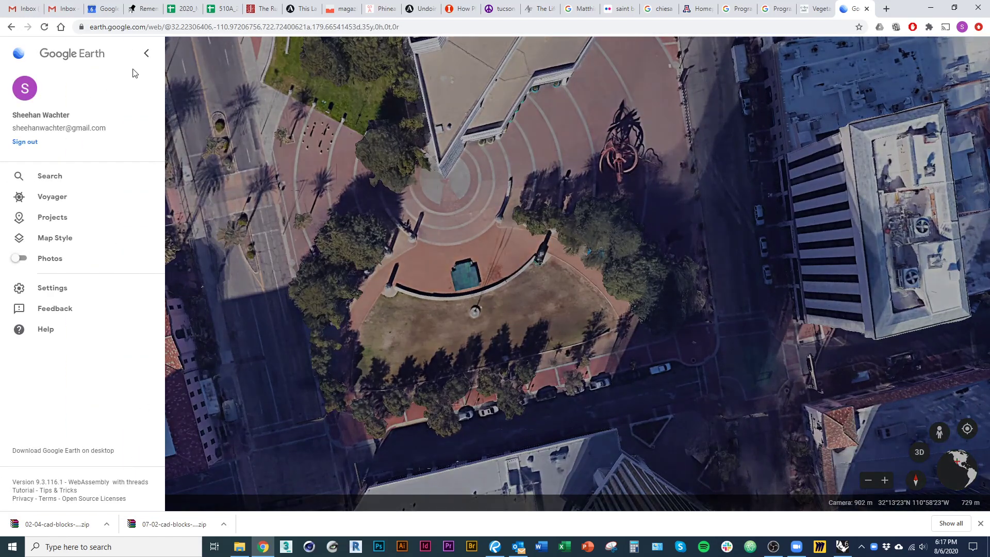
pyautogui.click(146, 53)
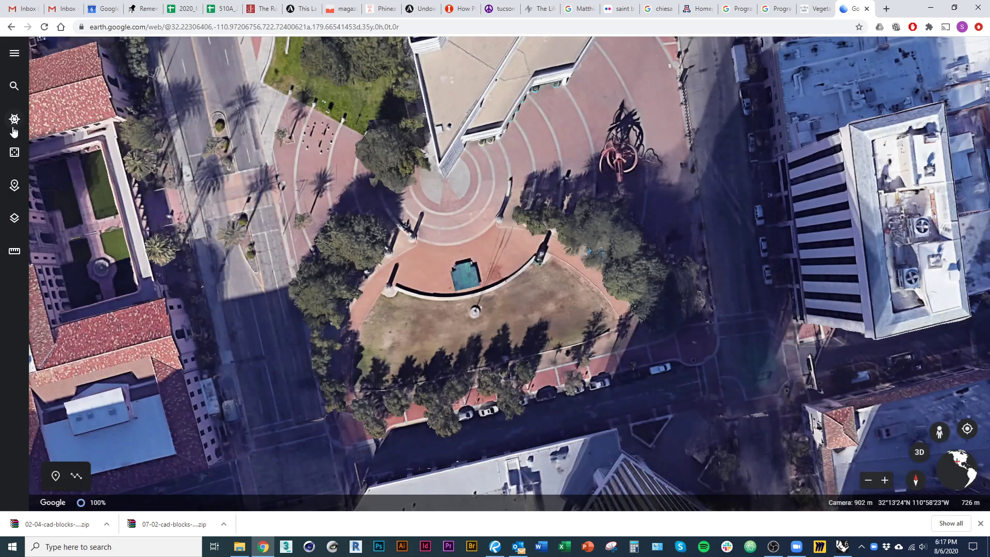
pyautogui.click(15, 218)
pyautogui.scroll(-1, 175, 392)
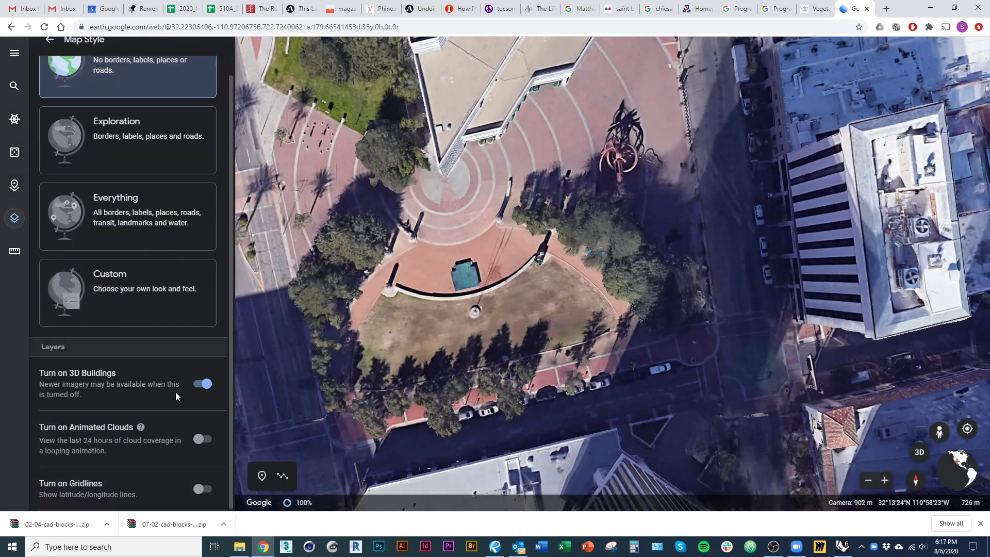
pyautogui.click(202, 384)
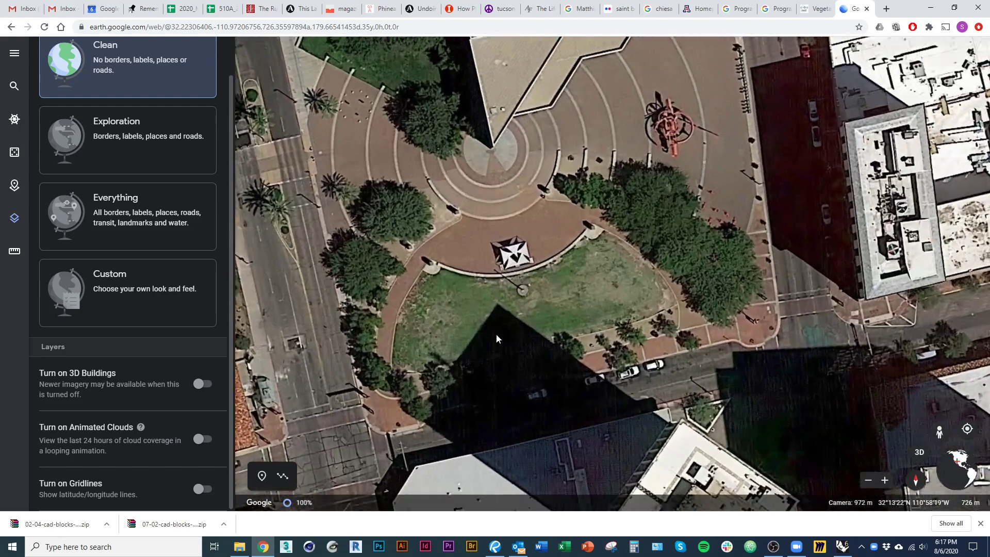
# - Frame the lawn and surrounding streets in the flat aerial view and clear the map style settings and downloads bar
pyautogui.moveTo(496, 338); pyautogui.dragTo(503, 293)
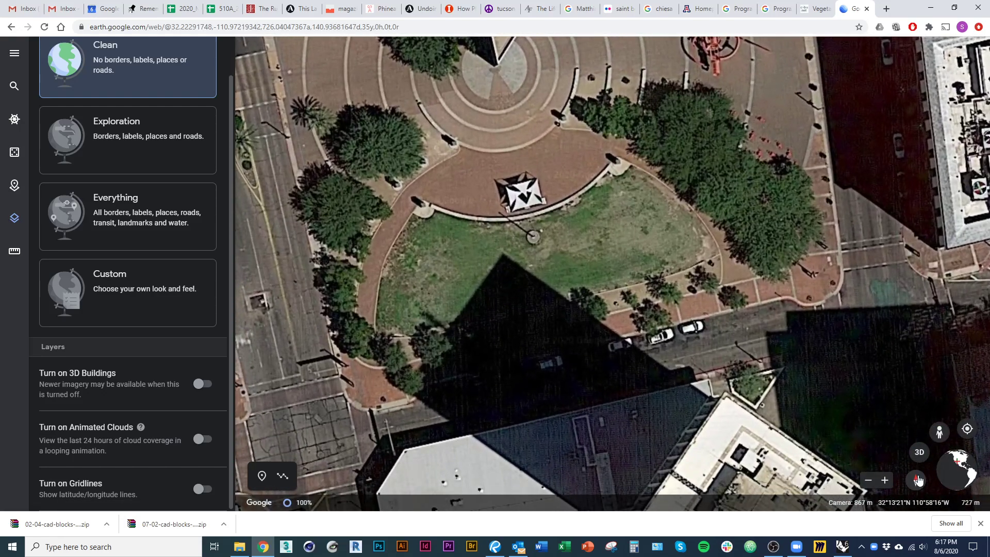
pyautogui.click(921, 456)
pyautogui.click(920, 453)
pyautogui.click(19, 209)
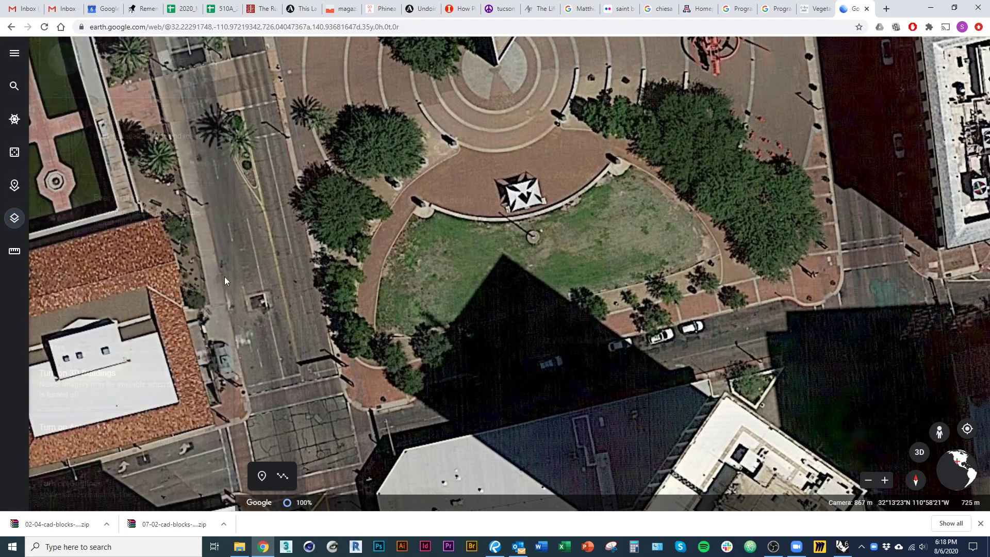
pyautogui.moveTo(474, 343); pyautogui.dragTo(403, 356)
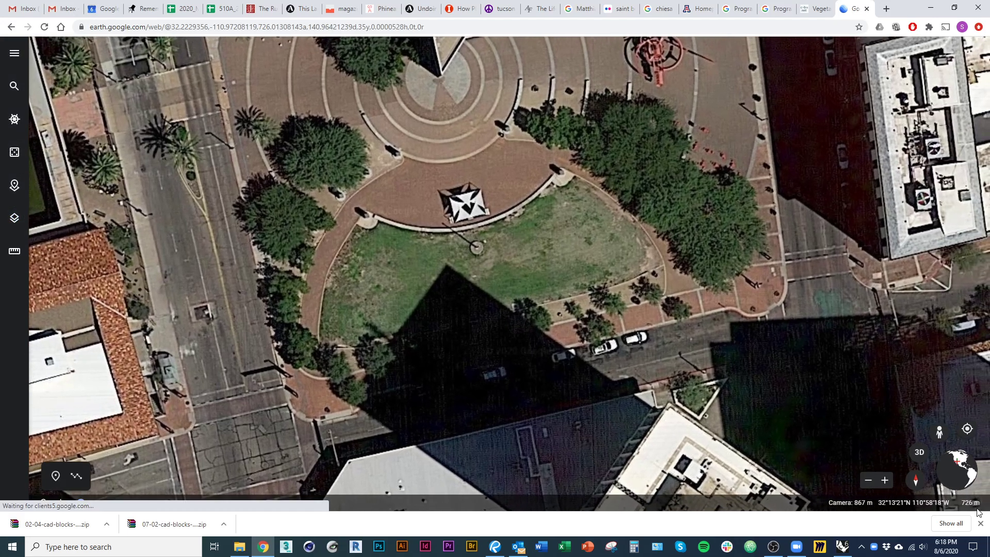
pyautogui.click(980, 522)
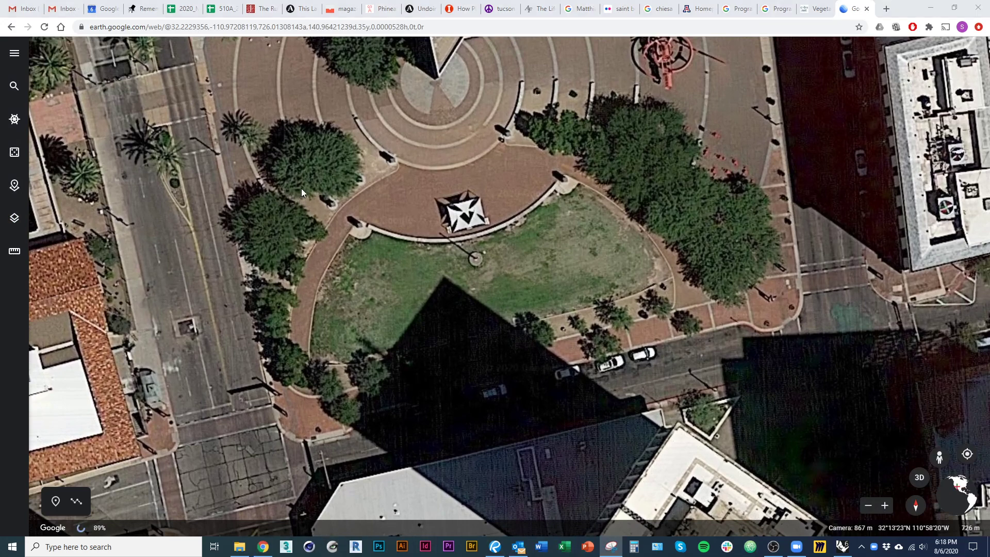
# - Snip the flat aerial view of the lawn and save it as Site Aerial in the 0806_3D to 2D Tutorial folder
pyautogui.click(301, 209)
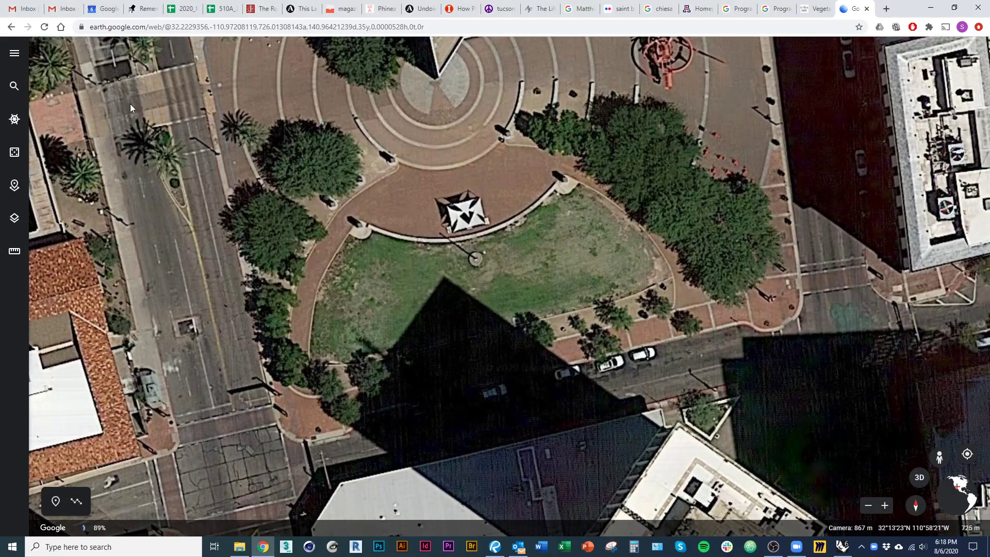
pyautogui.moveTo(39, 46); pyautogui.dragTo(979, 514)
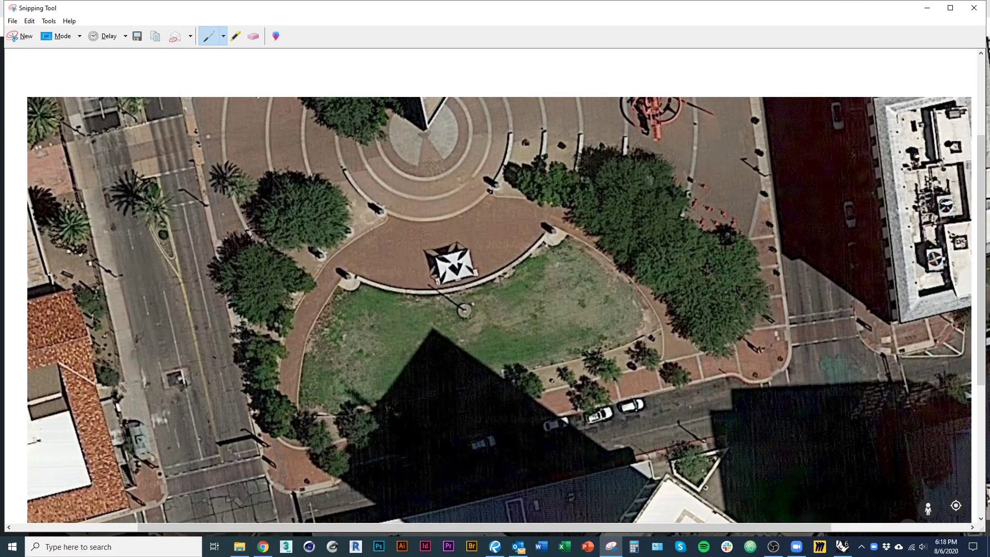
pyautogui.hotkey('ctrl', 's')
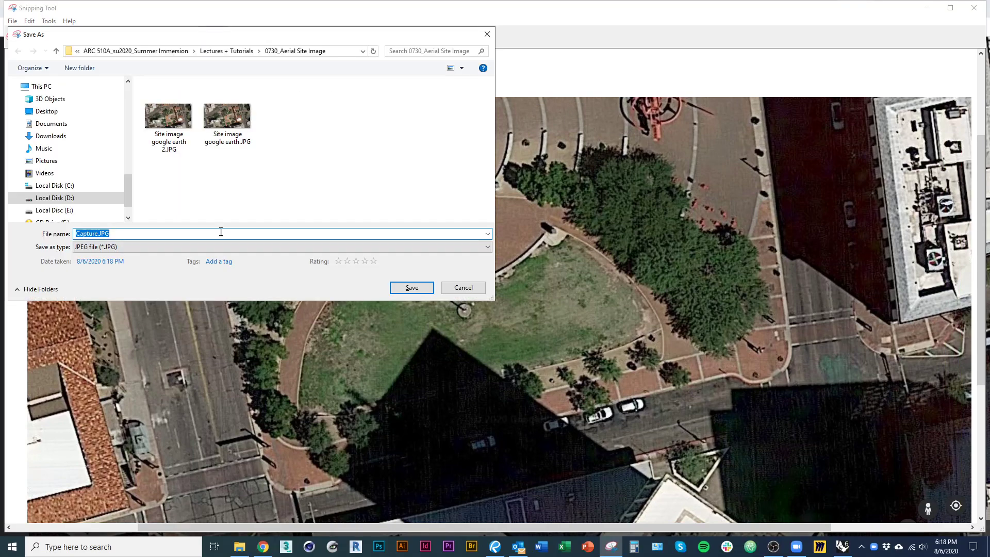
pyautogui.click(246, 54)
pyautogui.scroll(-3, 196, 196)
pyautogui.doubleClick(194, 215)
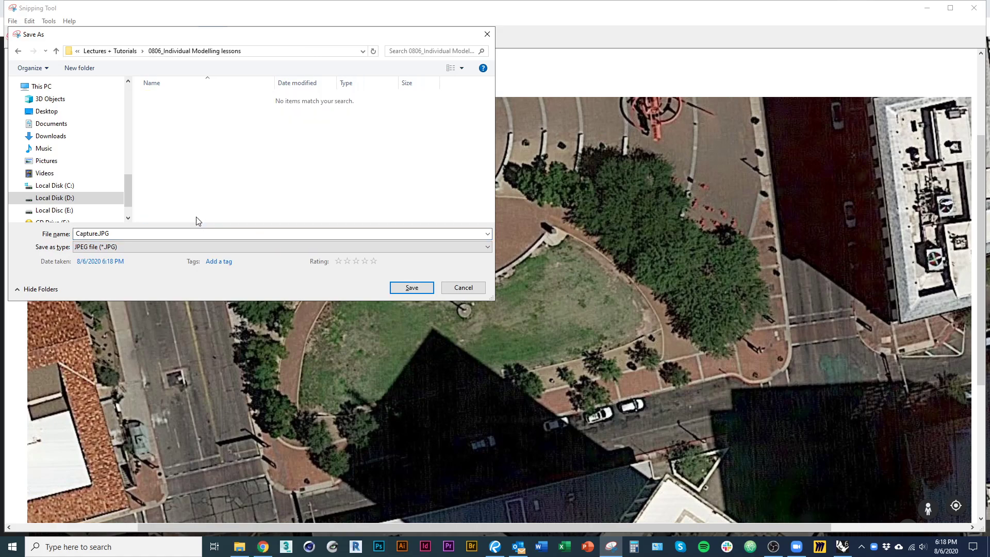
pyautogui.press('BackSpace')
pyautogui.doubleClick(190, 204)
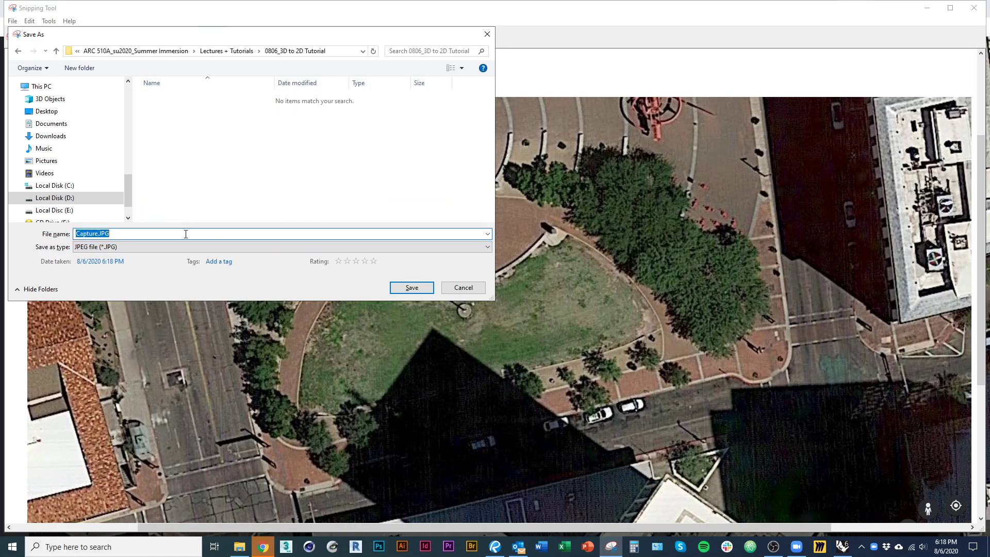
pyautogui.write('Site Aerial')
pyautogui.press('Return')
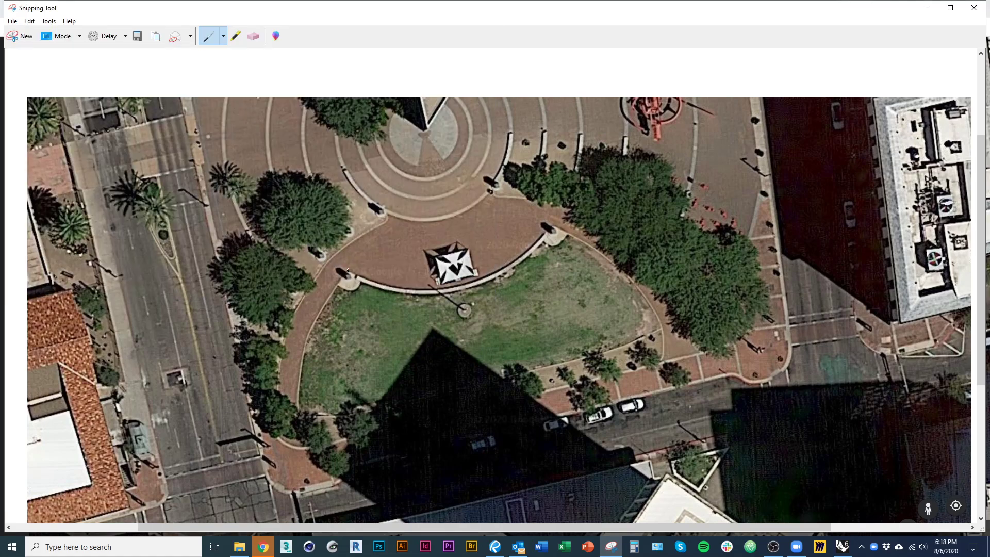
# - Measure in feet the street-facing roof edge of the building south of the lawn in Google Earth
pyautogui.hotkey('alt', 'Tab')
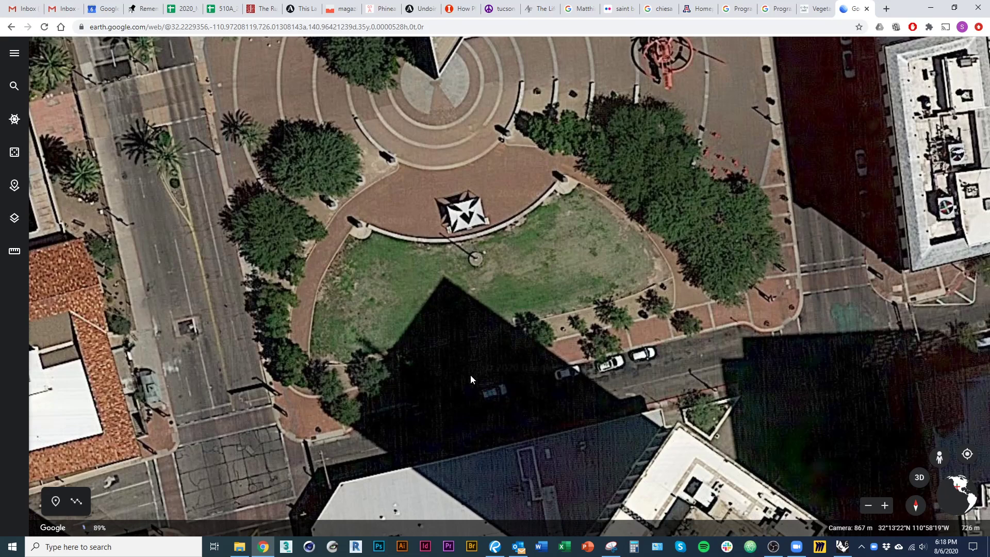
pyautogui.click(14, 251)
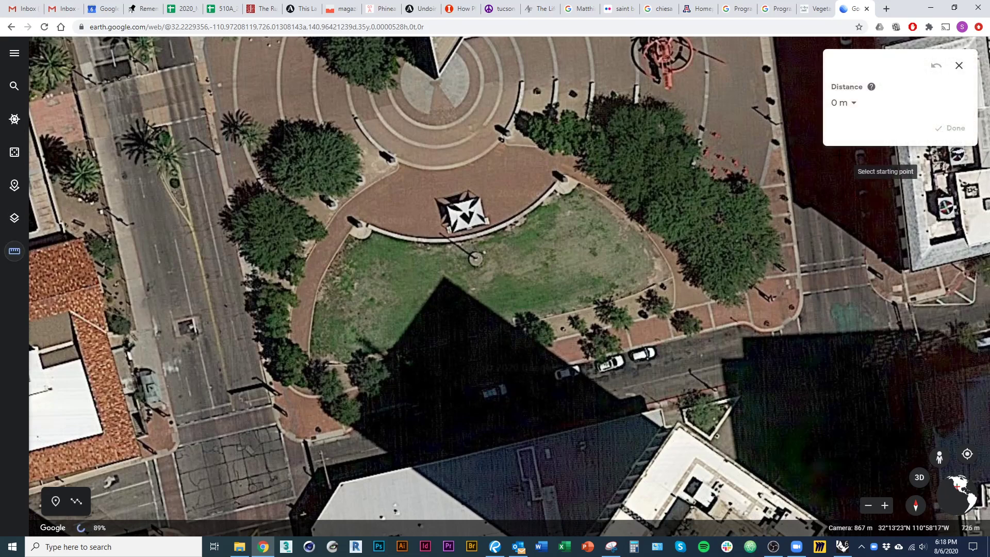
pyautogui.click(844, 103)
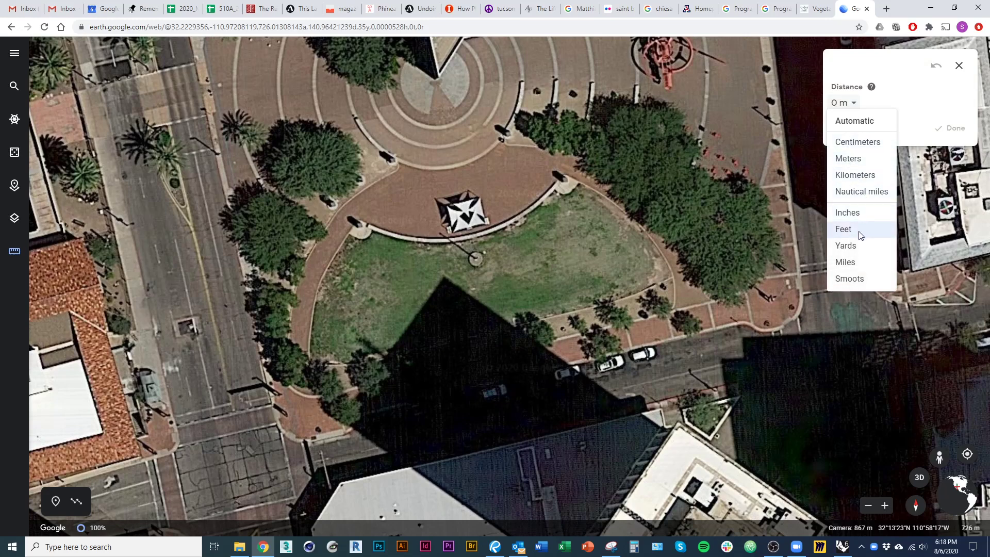
pyautogui.click(844, 229)
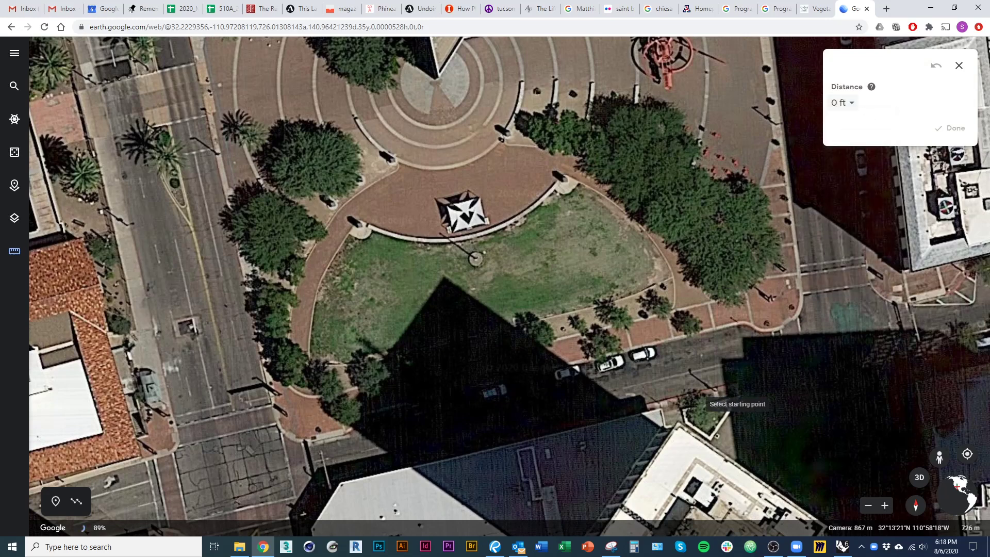
pyautogui.click(663, 410)
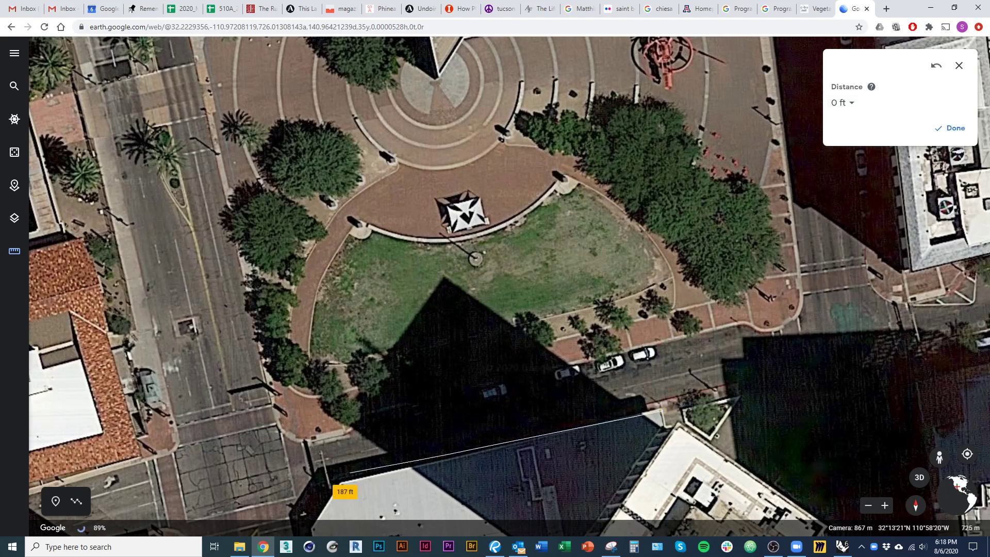
pyautogui.click(340, 484)
pyautogui.press('Escape')
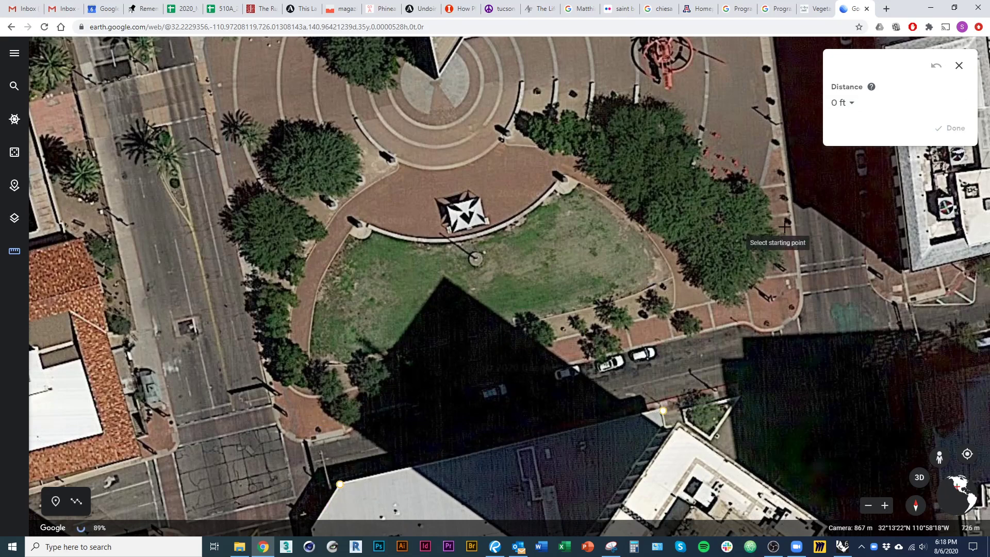
# - Switch to Rhino and show the Top view with the drawings in model space
pyautogui.hotkey('alt', 'Tab')
pyautogui.press('Tab')
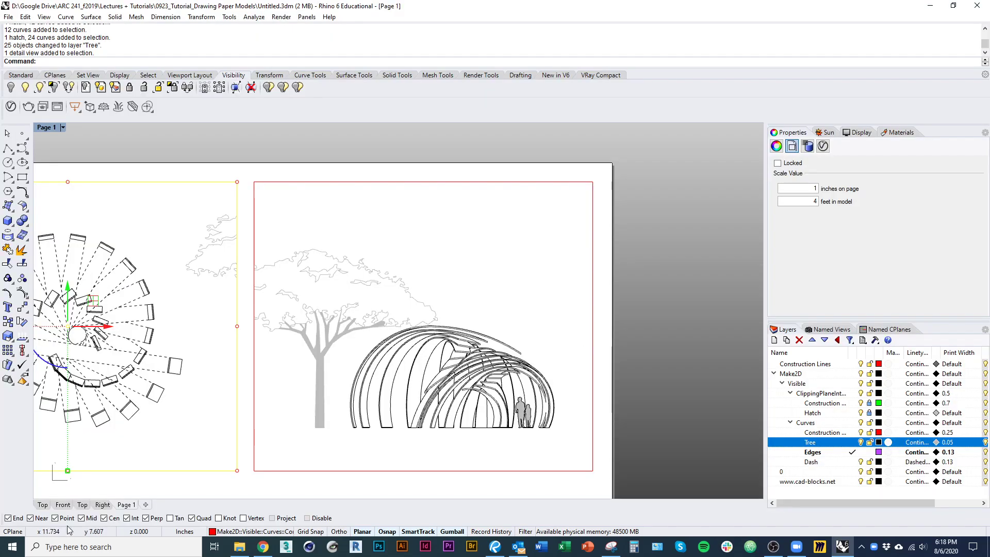
pyautogui.click(43, 505)
pyautogui.scroll(-3, 293, 401)
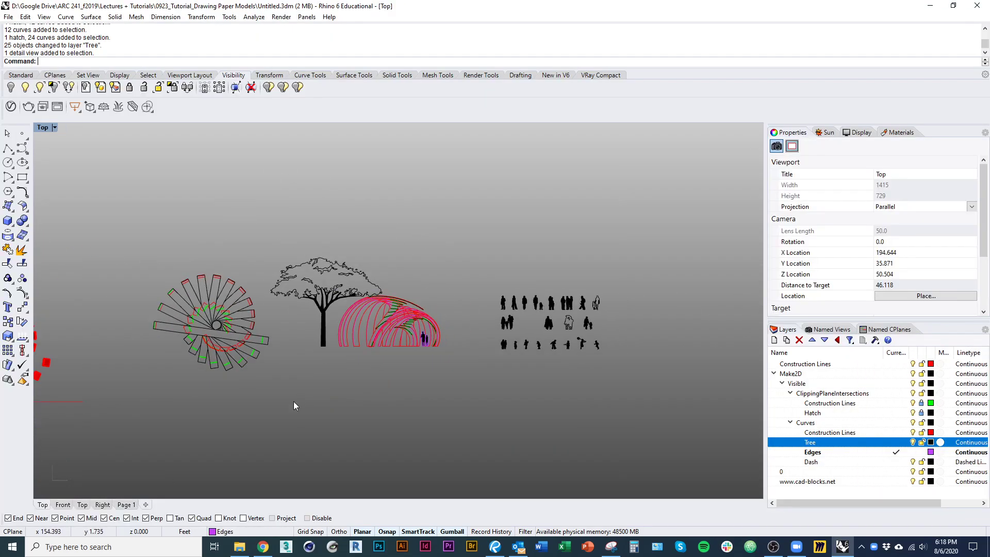
# - Insert Site Aerial.JPG from the 0806_3D to 2D Tutorial folder as a picture above the drawings in the Top view
pyautogui.click(239, 546)
pyautogui.click(327, 106)
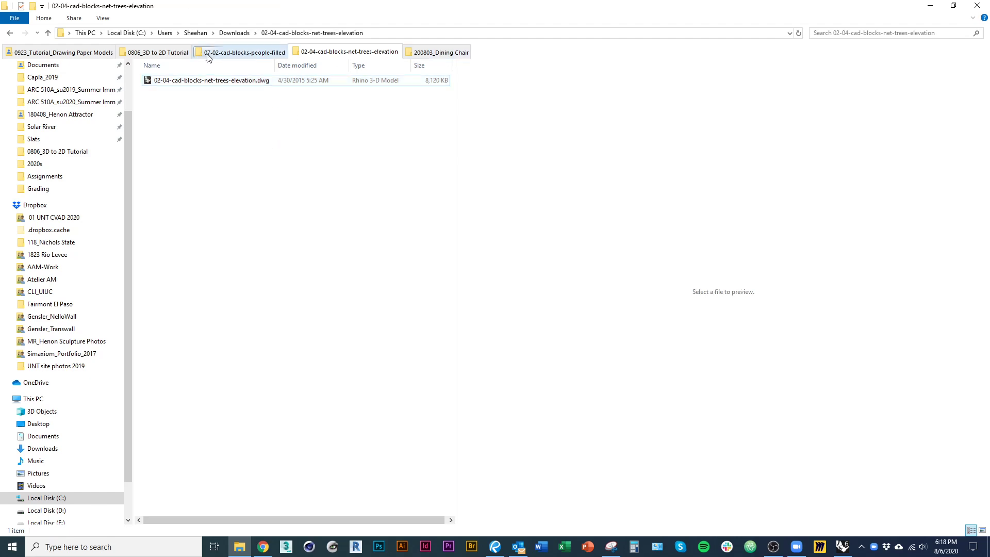
pyautogui.click(182, 56)
pyautogui.click(261, 80)
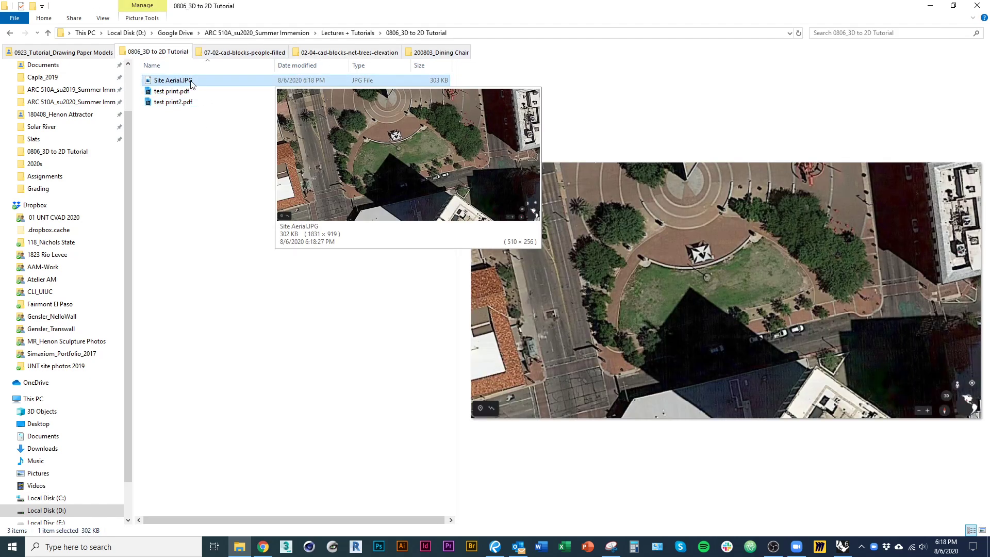
pyautogui.moveTo(261, 81); pyautogui.dragTo(472, 237)
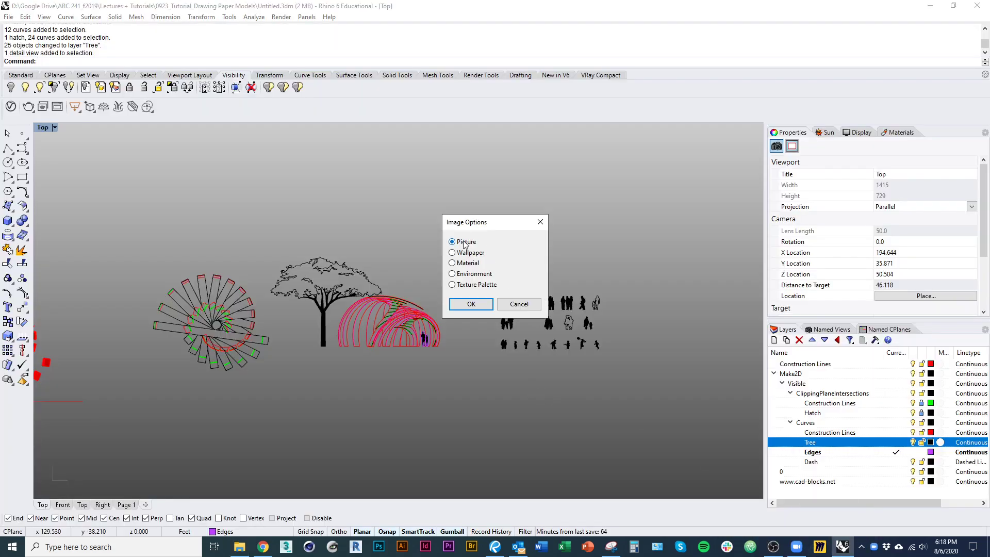
pyautogui.click(470, 304)
pyautogui.scroll(-5, 480, 310)
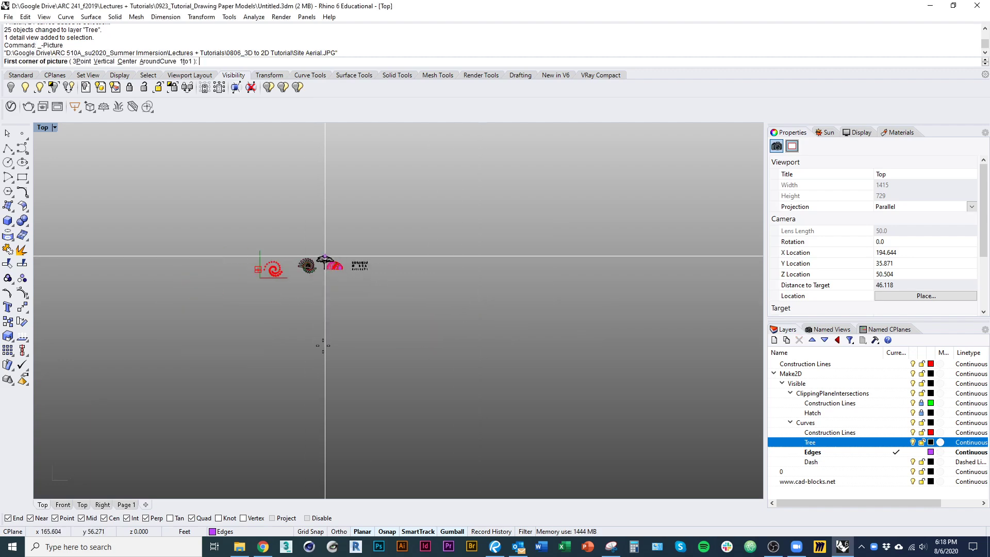
pyautogui.click(282, 203)
pyautogui.click(366, 199)
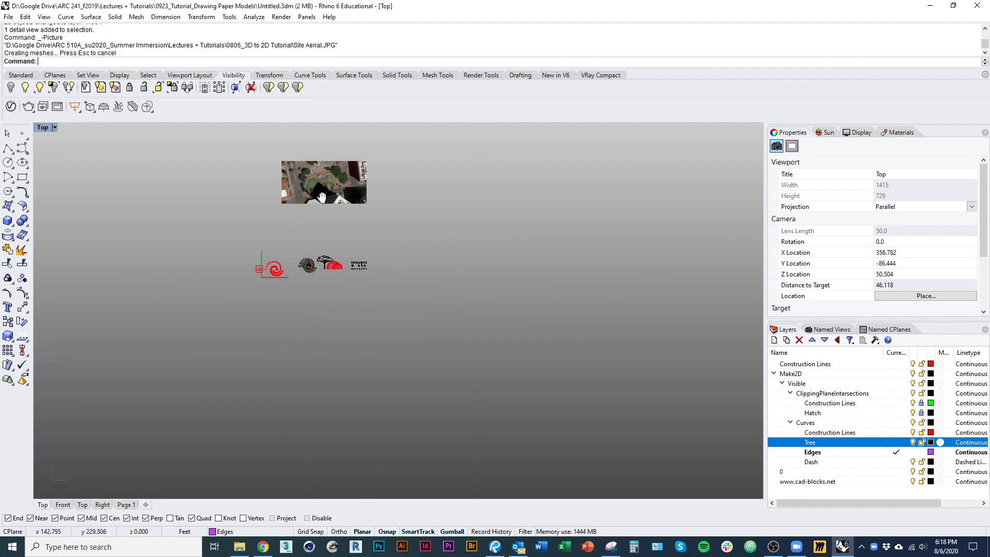
# - Scale the aerial picture by reference so the street-facing roof edge of the southern building is 194 feet long
pyautogui.scroll(6, 324, 156)
pyautogui.click(335, 237)
pyautogui.scroll(3, 320, 324)
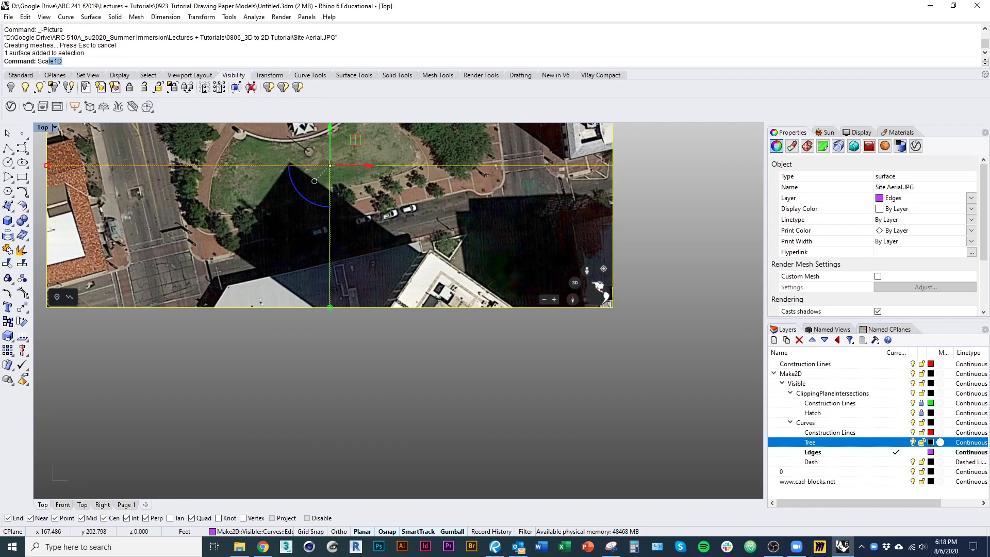
pyautogui.press('Return')
pyautogui.scroll(5, 264, 278)
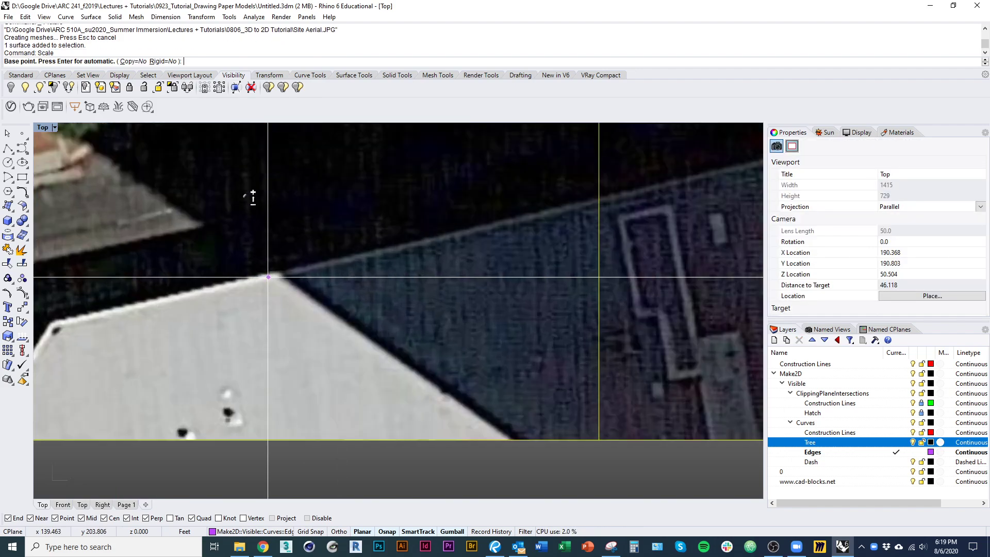
pyautogui.click(52, 324)
pyautogui.scroll(-5, 181, 310)
pyautogui.scroll(6, 307, 289)
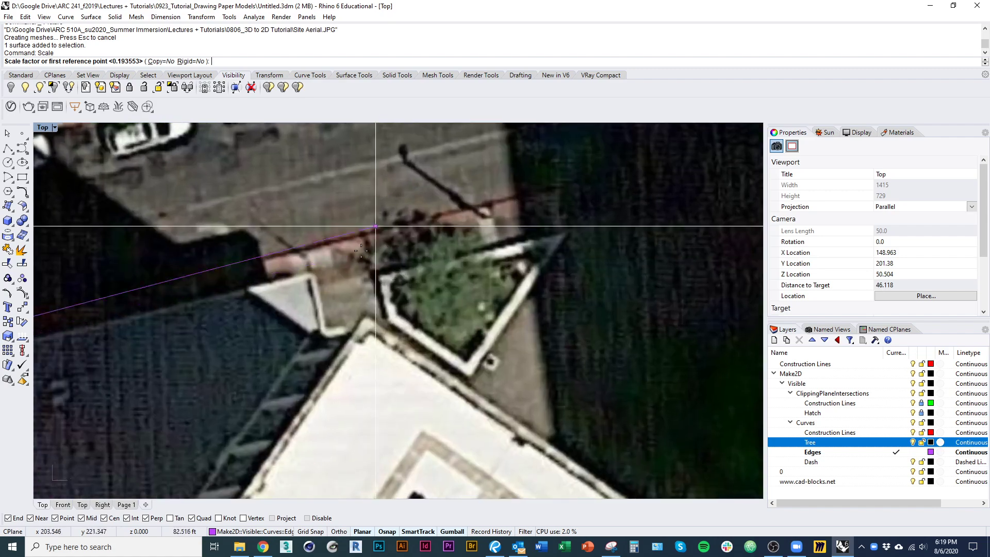
pyautogui.click(308, 288)
pyautogui.scroll(-4, 310, 310)
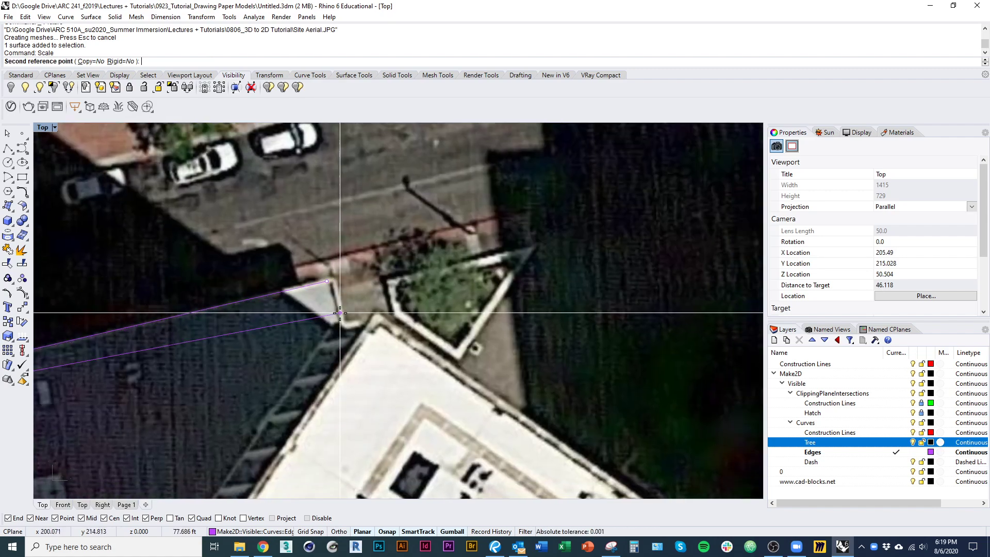
pyautogui.scroll(6, 340, 312)
pyautogui.write('194')
pyautogui.press('Return')
pyautogui.scroll(-5, 340, 325)
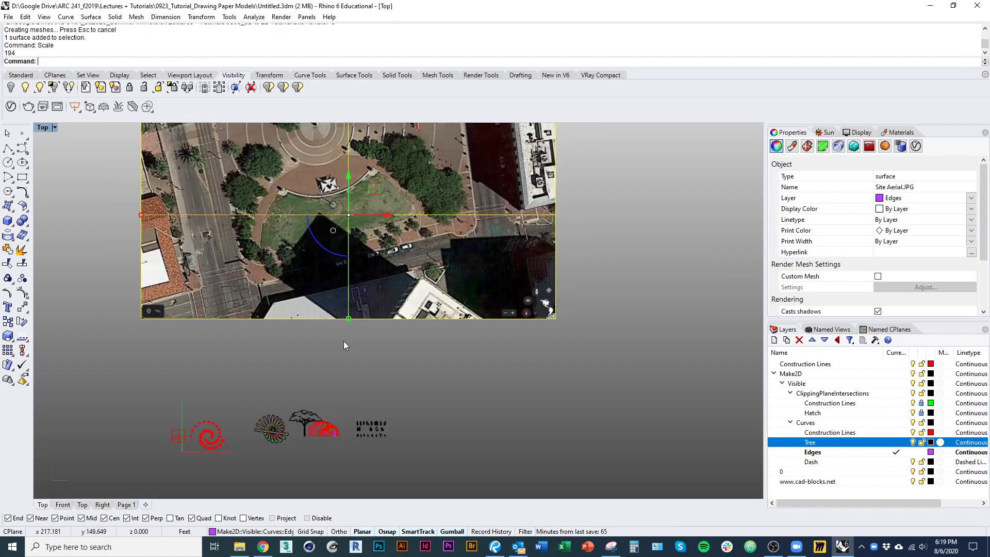
pyautogui.click(428, 426)
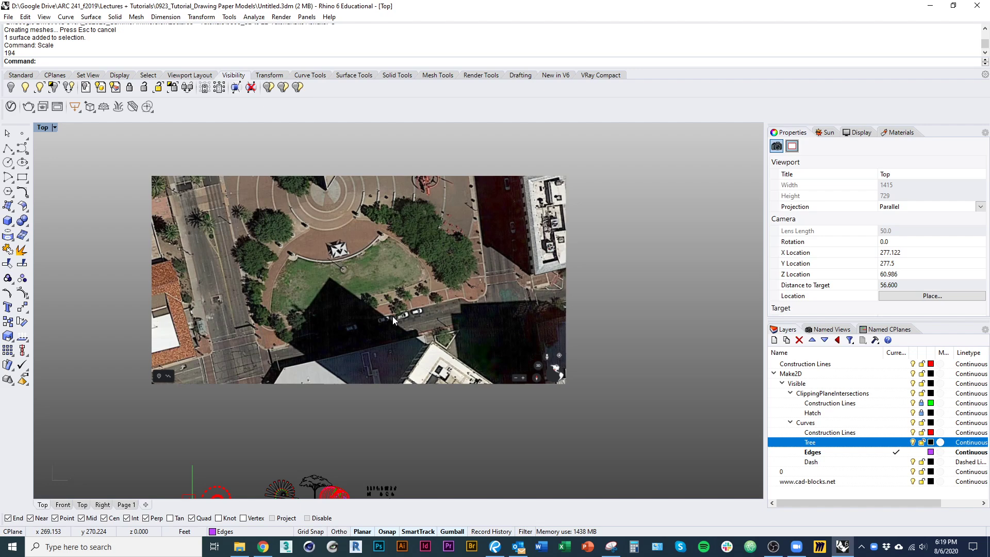
# - Move the spiral pavilion model and its clipping planes onto the lawn in the aerial picture
pyautogui.moveTo(431, 389); pyautogui.dragTo(511, 342, button='right')
pyautogui.moveTo(336, 383); pyautogui.dragTo(364, 336, button='right')
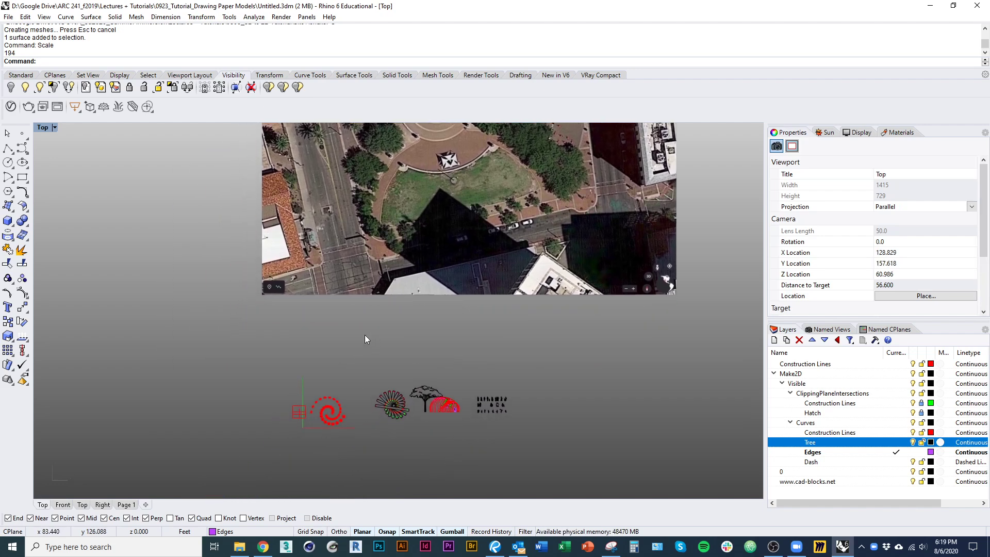
pyautogui.moveTo(416, 460); pyautogui.dragTo(216, 347)
pyautogui.moveTo(351, 418); pyautogui.dragTo(320, 456, button='right')
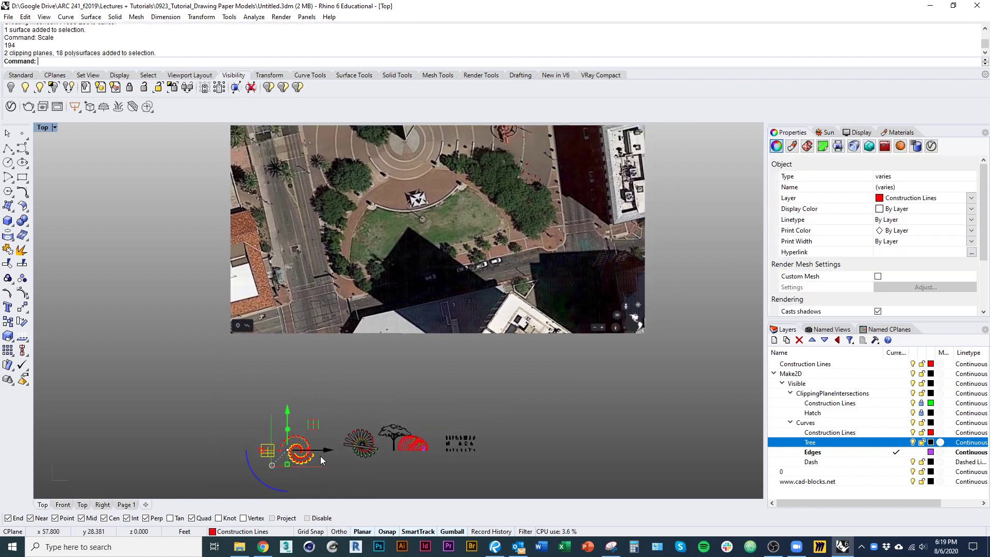
pyautogui.moveTo(307, 461); pyautogui.dragTo(433, 245)
pyautogui.scroll(8, 443, 312)
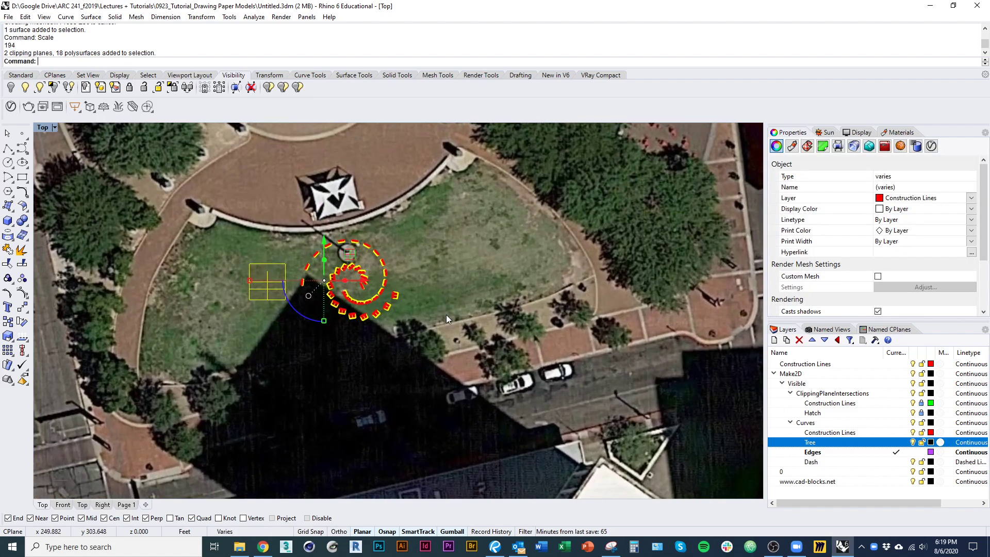
pyautogui.press('Escape')
# - Draw a rectangle over the lawn on the aerial, enclosing the spiral pavilion and its clipping planes
pyautogui.scroll(-5, 420, 289)
pyautogui.write('rectangle')
pyautogui.press('Return')
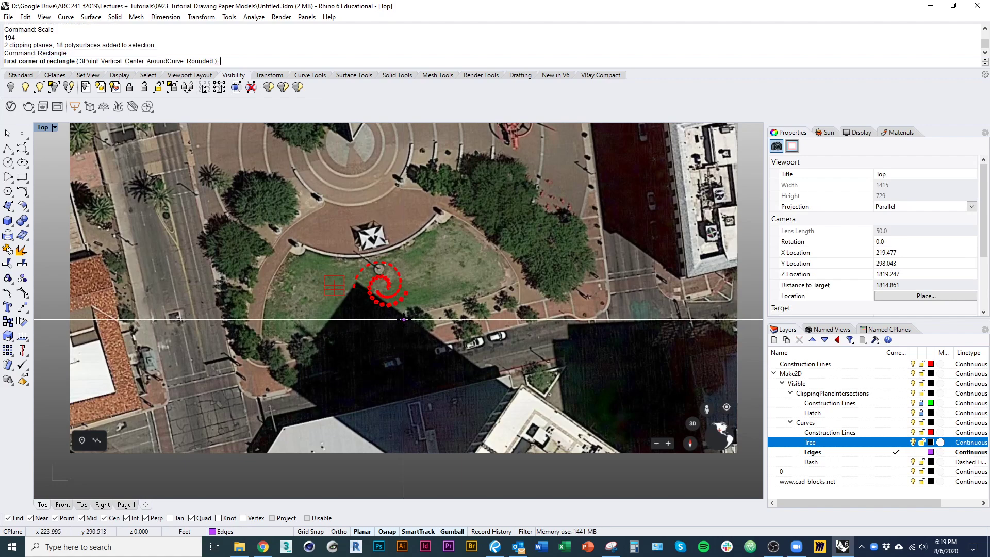
pyautogui.scroll(-2, 405, 327)
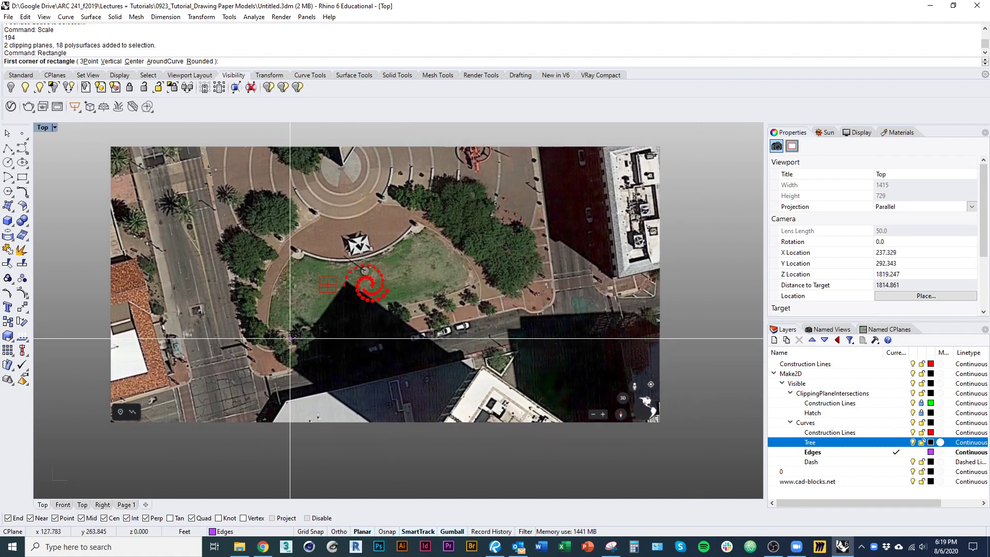
pyautogui.click(293, 324)
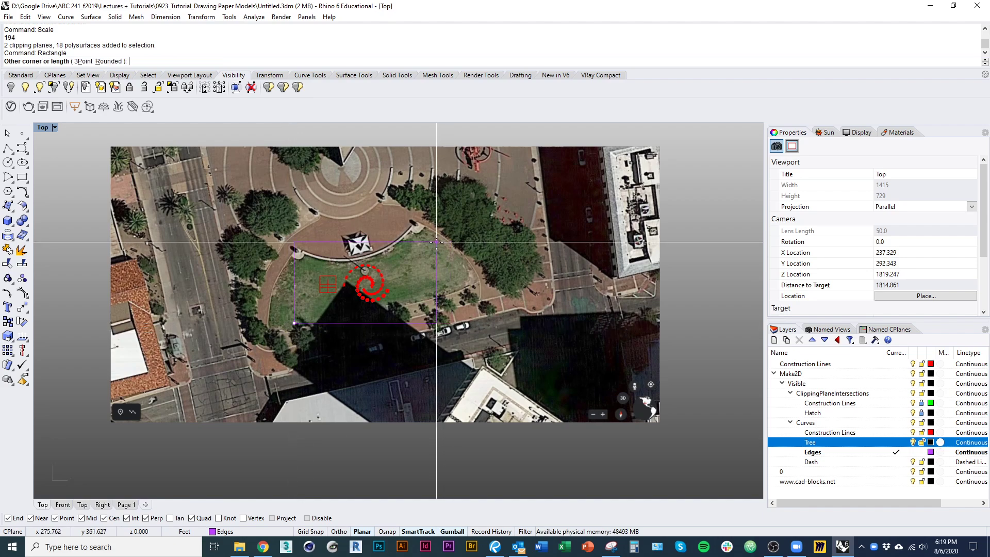
pyautogui.click(436, 241)
pyautogui.scroll(5, 412, 289)
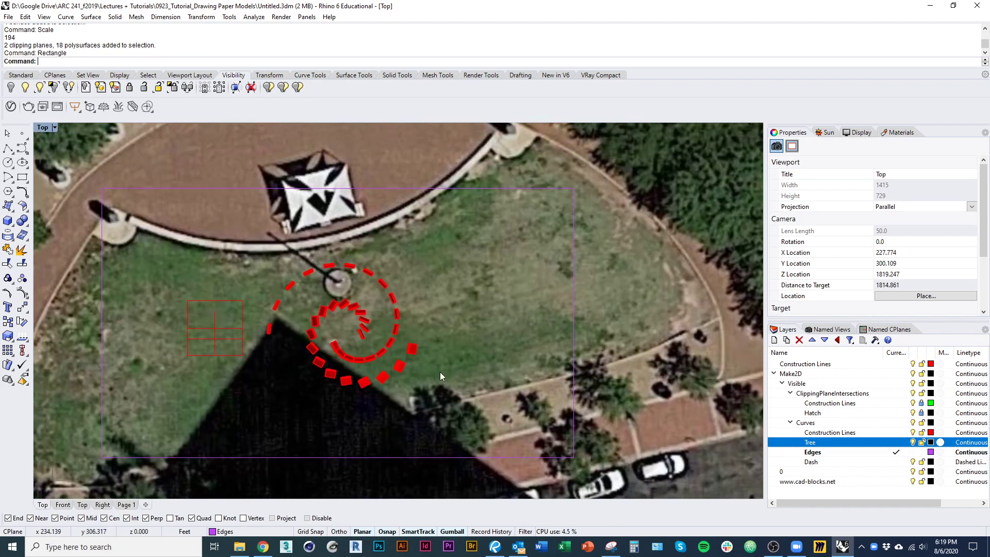
pyautogui.click(438, 444)
pyautogui.scroll(-2, 487, 315)
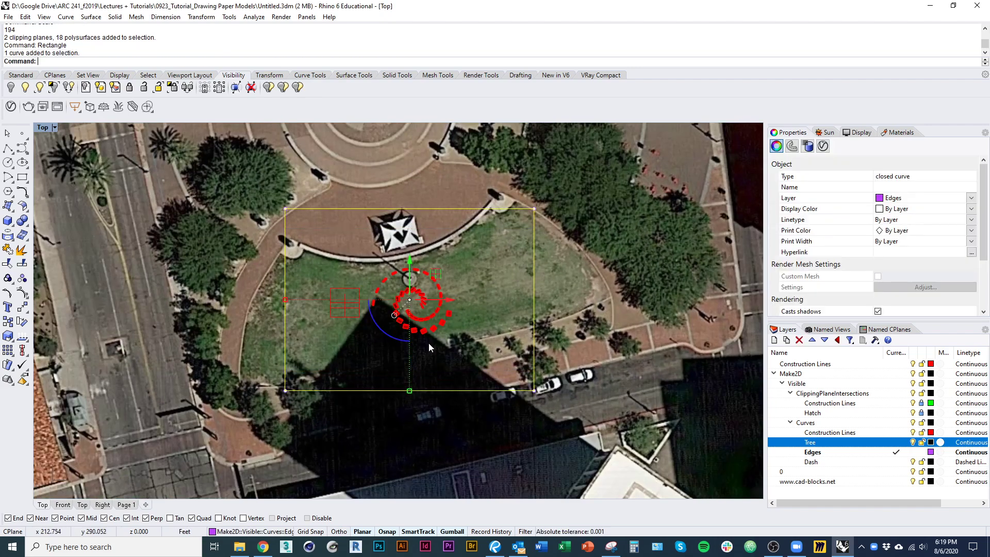
pyautogui.scroll(-3, 429, 342)
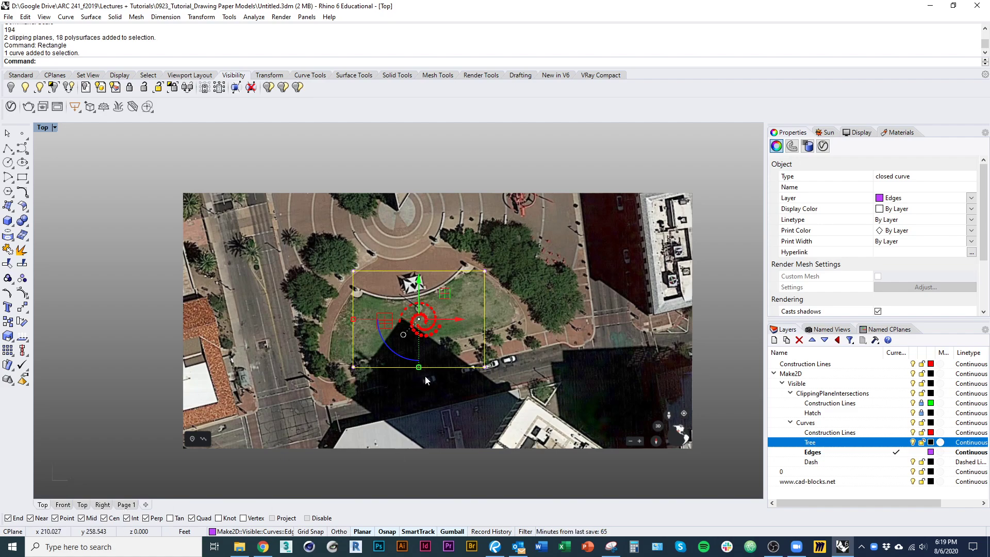
pyautogui.moveTo(396, 400); pyautogui.dragTo(385, 233, button='right')
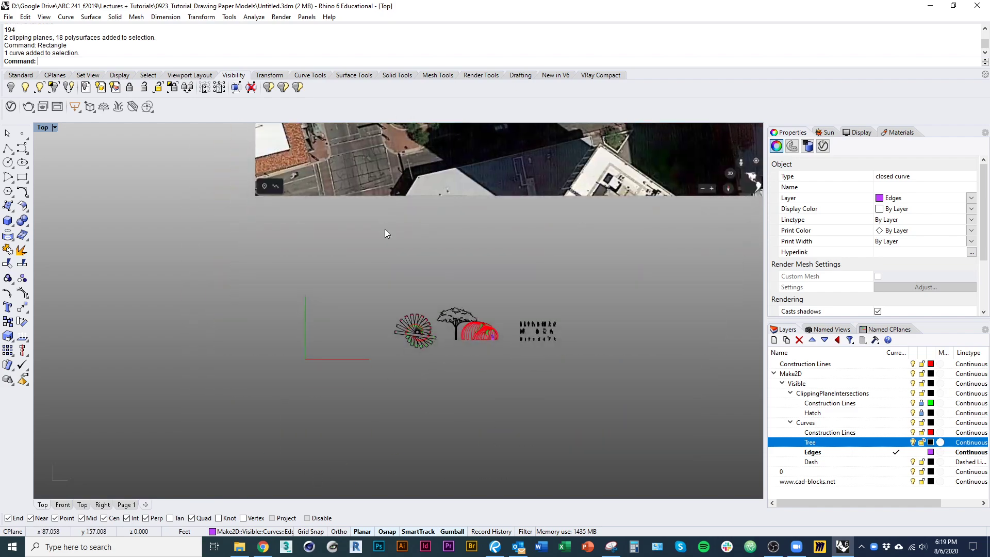
pyautogui.scroll(10, 427, 333)
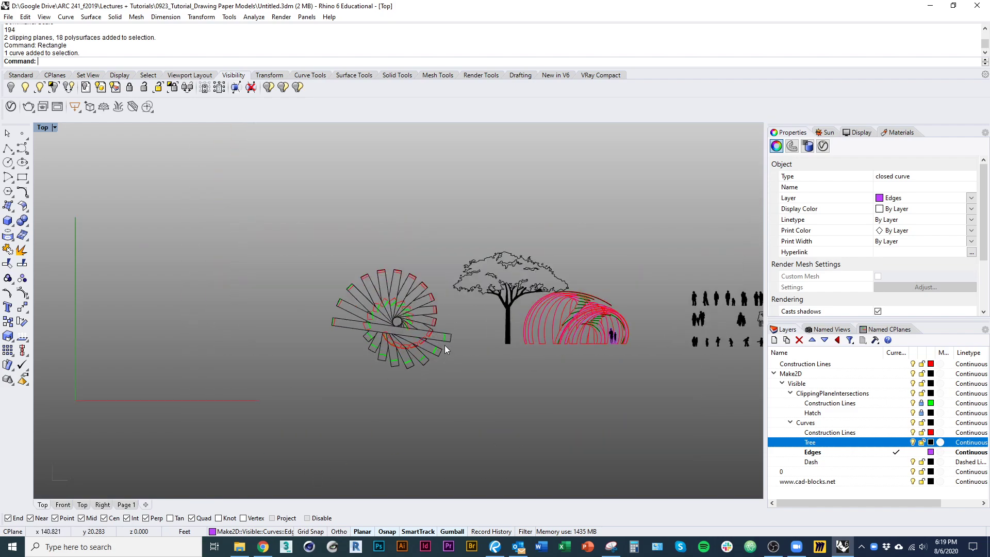
# - On layout Page 1, set the Dash layer's print color to Dark Gray
pyautogui.click(126, 504)
pyautogui.scroll(6, 460, 270)
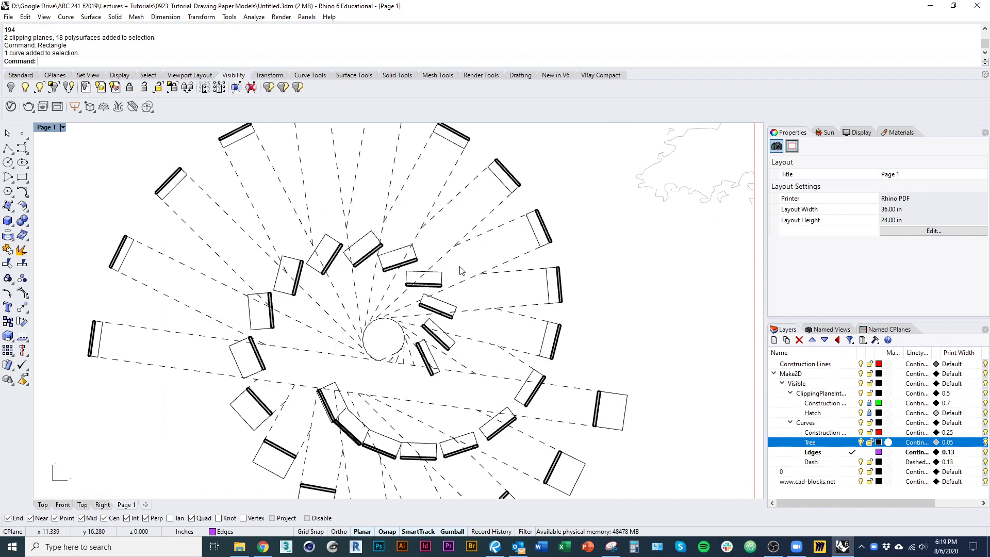
pyautogui.click(949, 462)
pyautogui.click(464, 331)
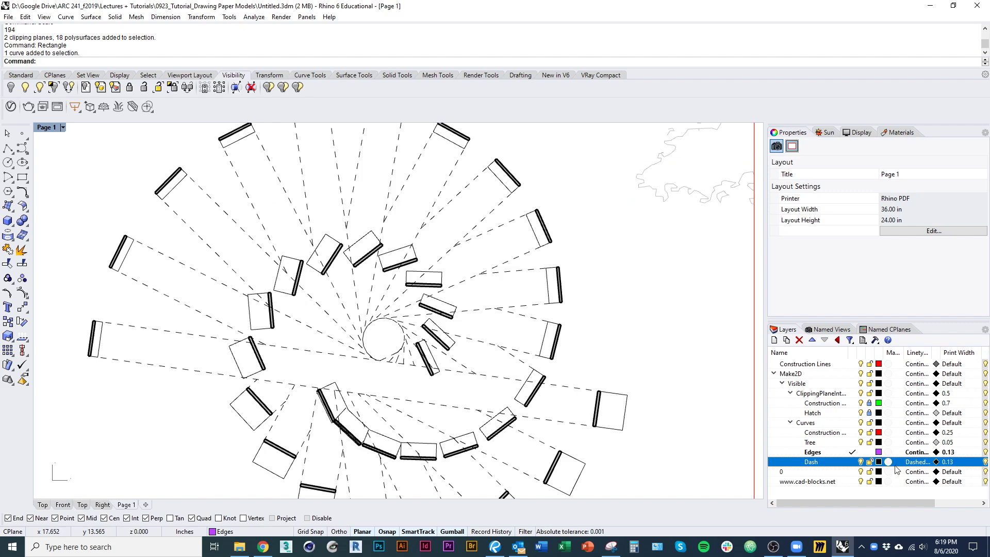
pyautogui.click(936, 464)
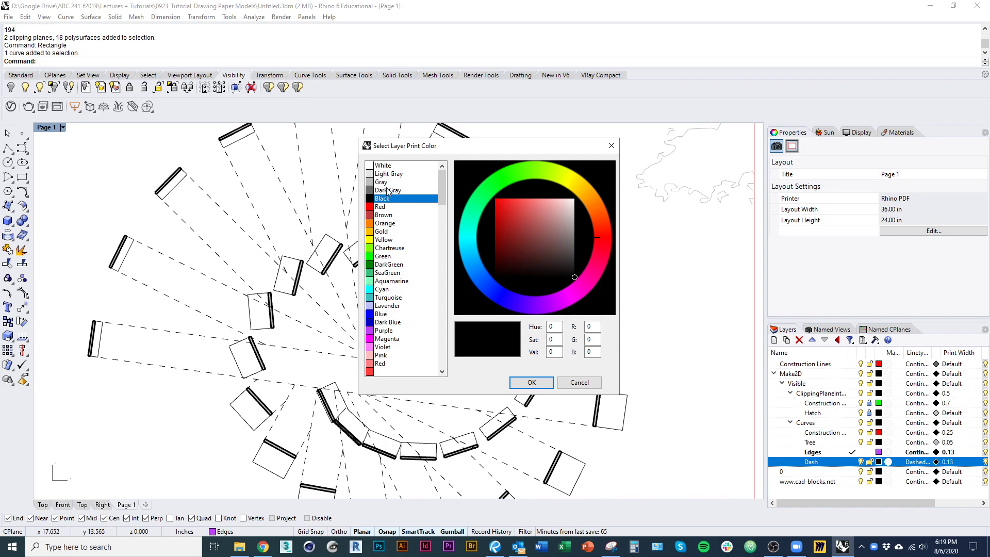
pyautogui.click(389, 192)
pyautogui.click(525, 382)
pyautogui.scroll(-5, 274, 289)
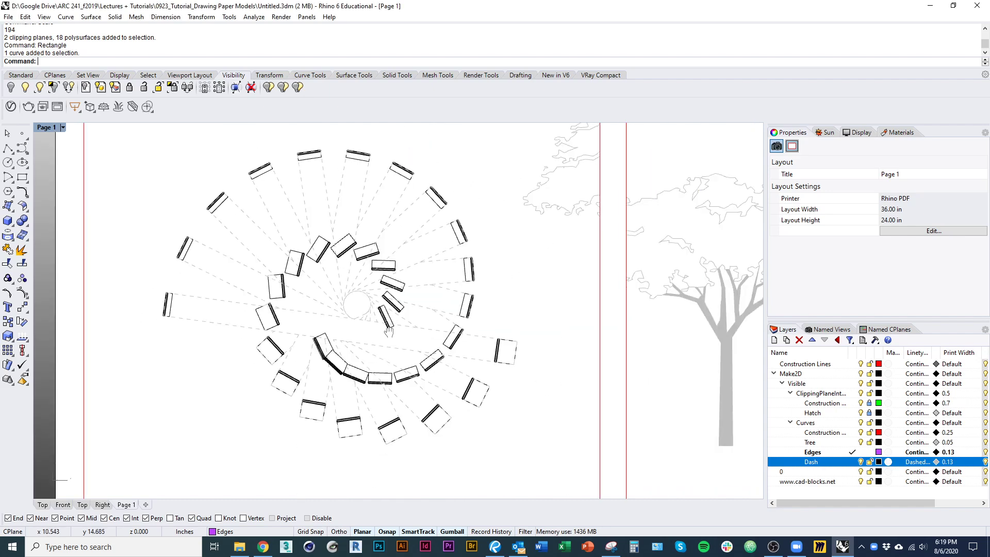
# - Create a second layout page, Page 2, for Rhino PDF at Arch D (24" x 36") landscape with one detail
pyautogui.click(42, 505)
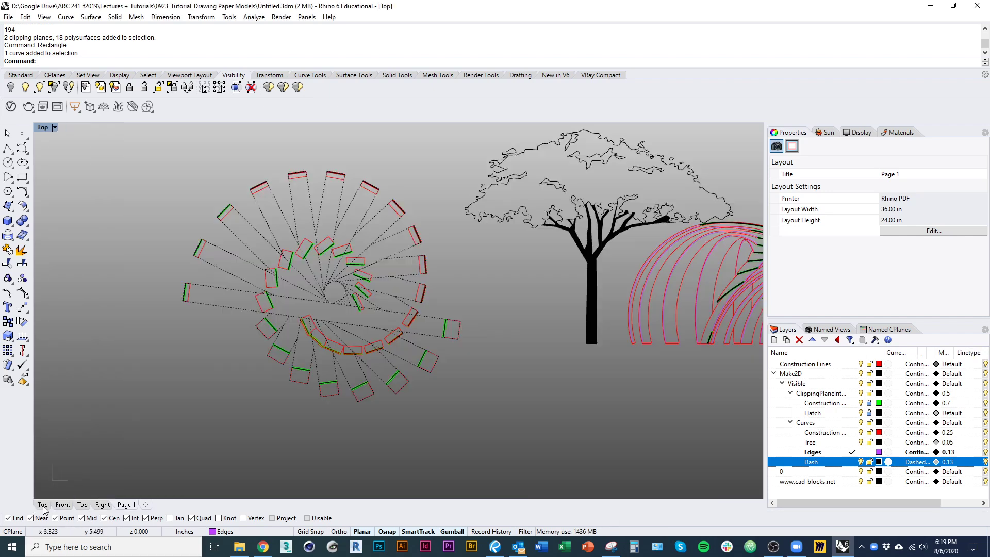
pyautogui.click(80, 507)
pyautogui.moveTo(495, 321); pyautogui.dragTo(281, 456, button='right')
pyautogui.scroll(-4, 350, 369)
pyautogui.moveTo(396, 335); pyautogui.dragTo(339, 405, button='right')
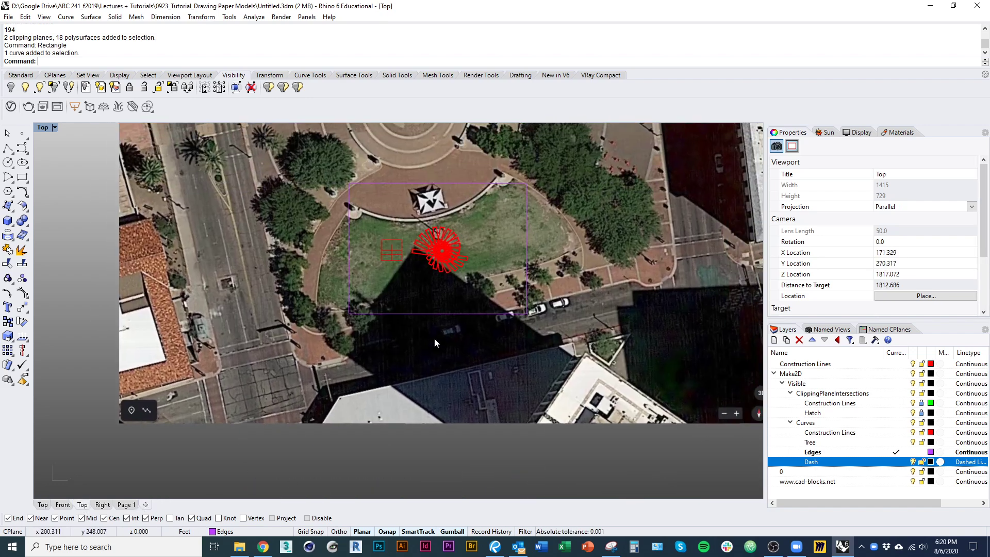
pyautogui.moveTo(435, 343); pyautogui.dragTo(424, 369, button='right')
pyautogui.click(145, 504)
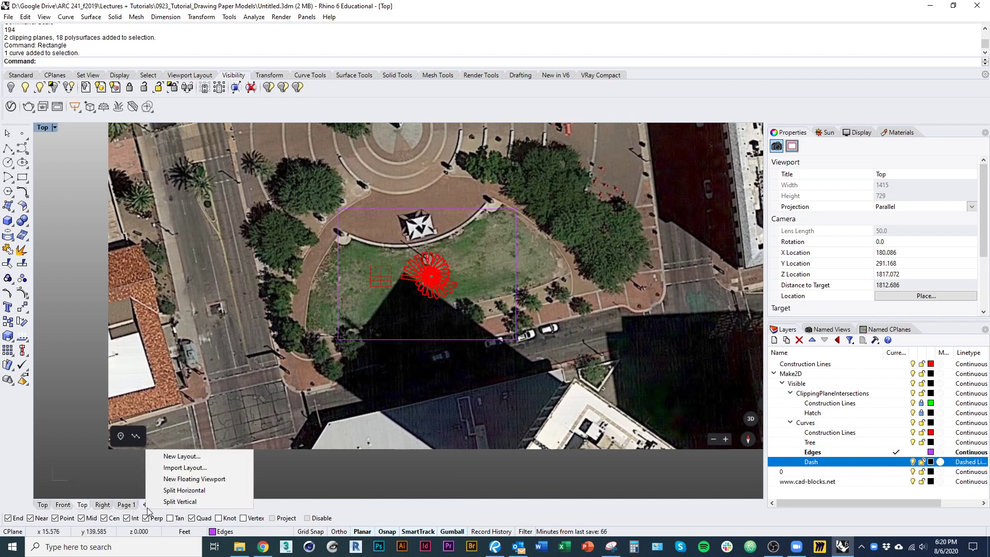
pyautogui.click(191, 460)
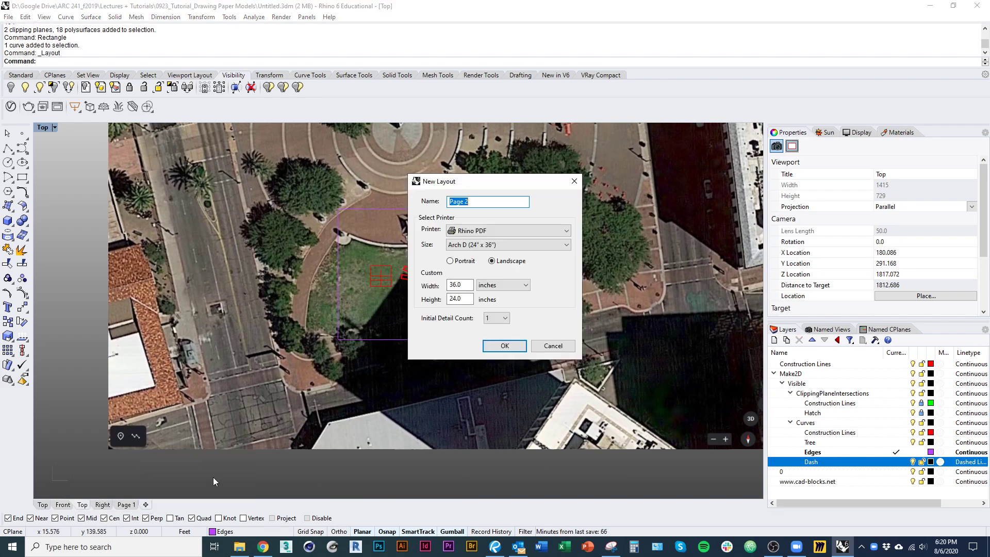
pyautogui.click(505, 346)
# - Set the Page 2 detail's scale to 0.0625 inches on page per 1 foot in model
pyautogui.click(470, 146)
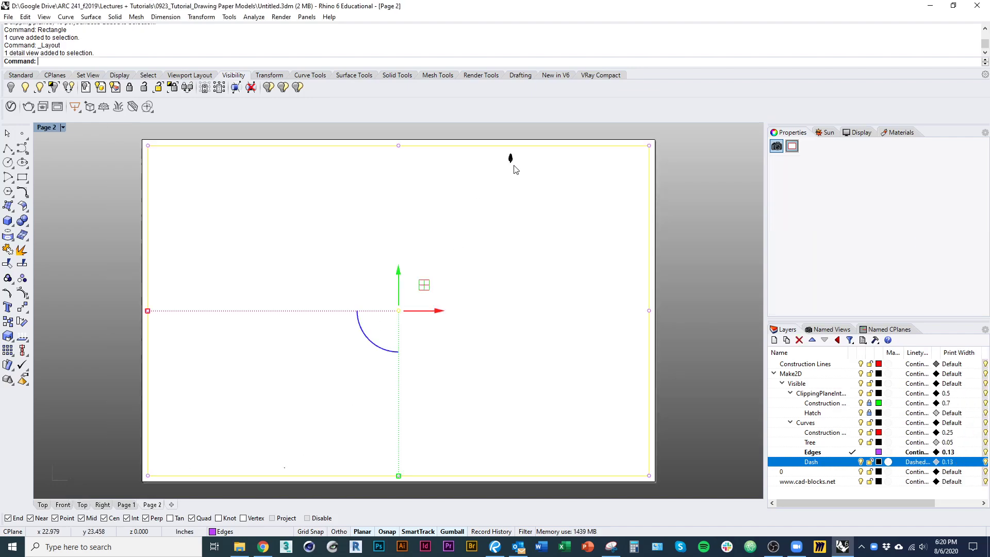
pyautogui.moveTo(789, 189); pyautogui.dragTo(837, 190)
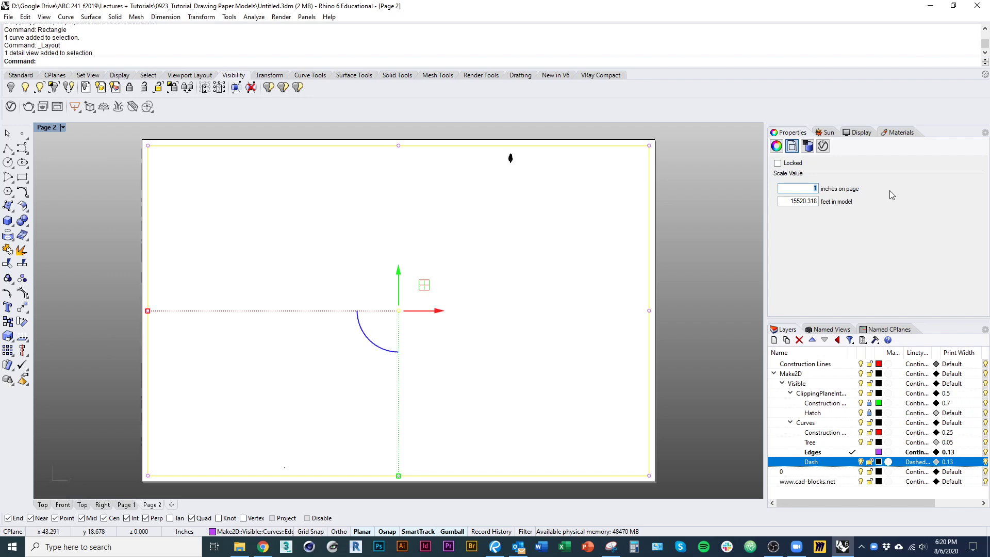
pyautogui.write('0.0625')
pyautogui.press('Tab')
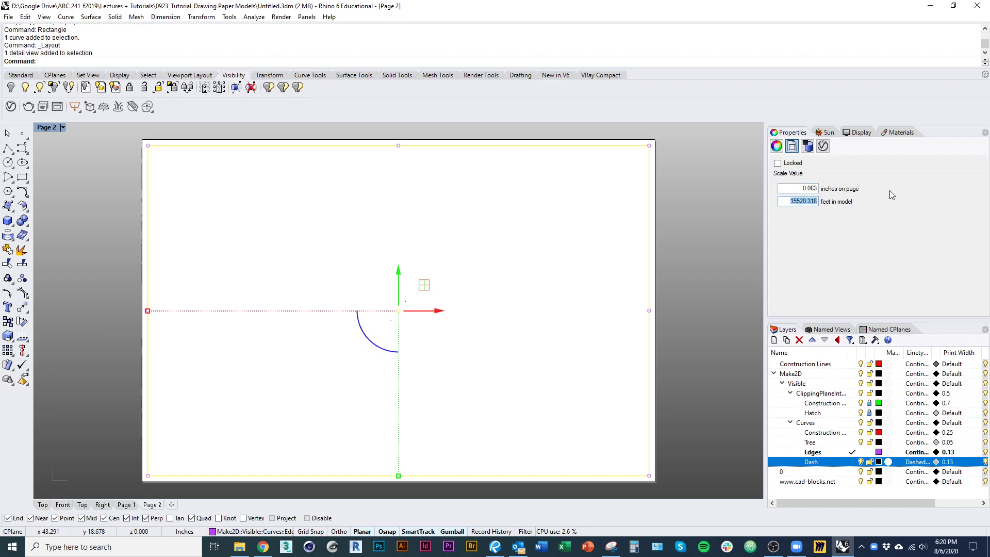
pyautogui.click(521, 356)
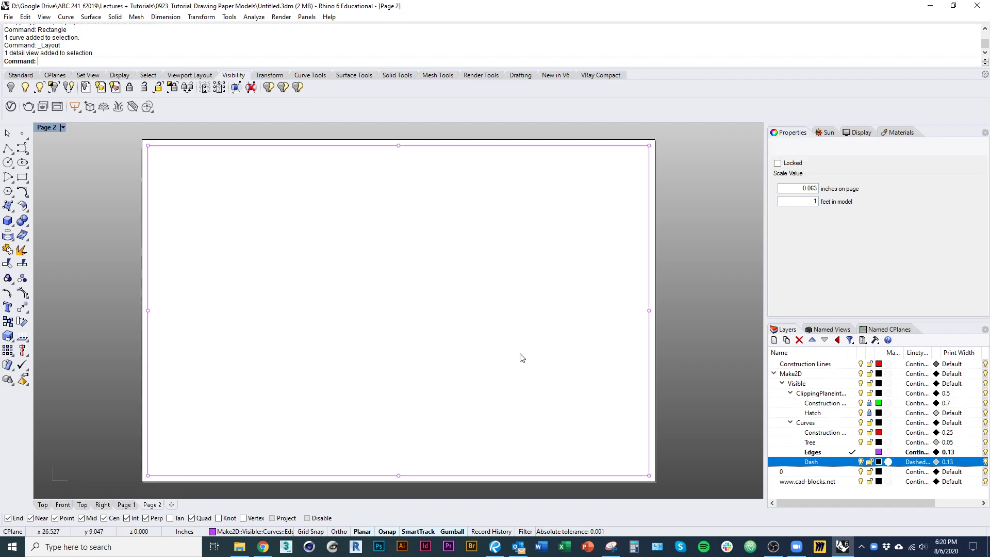
# - Find the stray block instance lying far from the drawings in the Top view and delete it
pyautogui.doubleClick(459, 369)
pyautogui.click(63, 504)
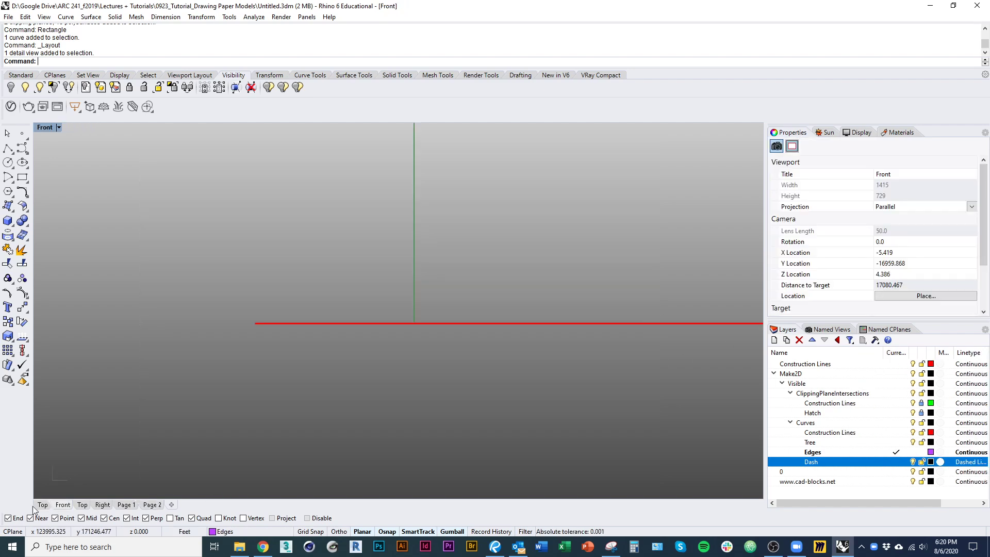
pyautogui.click(40, 505)
pyautogui.keyDown('ctrl'); pyautogui.moveTo(343, 323); pyautogui.dragTo(356, 469, button='right'); pyautogui.keyUp('ctrl')
pyautogui.hotkey('ctrl', 'a')
pyautogui.write('zsa')
pyautogui.press('Return')
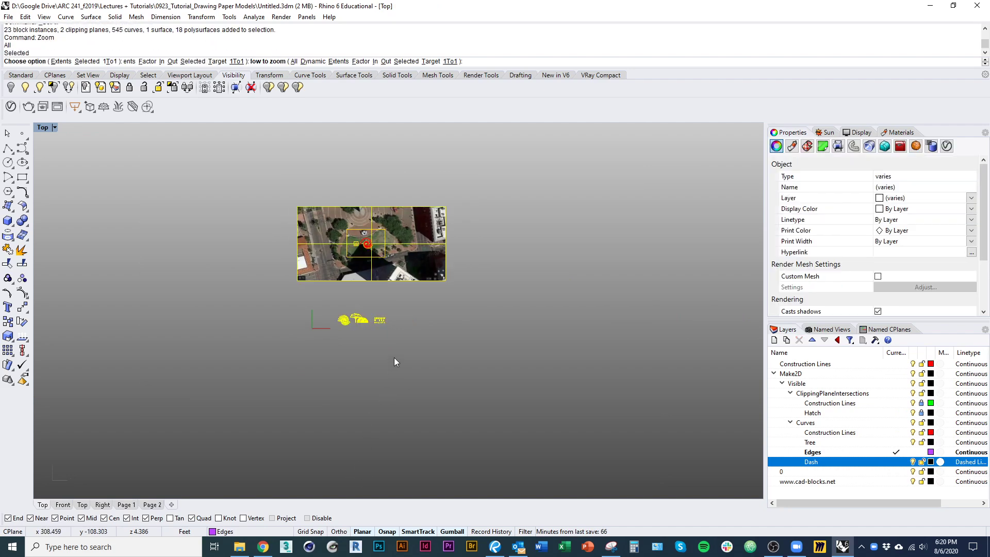
pyautogui.scroll(-5, 397, 317)
pyautogui.keyDown('ctrl'); pyautogui.moveTo(359, 450); pyautogui.dragTo(297, 387); pyautogui.keyUp('ctrl')
pyautogui.write('d')
pyautogui.press('Return')
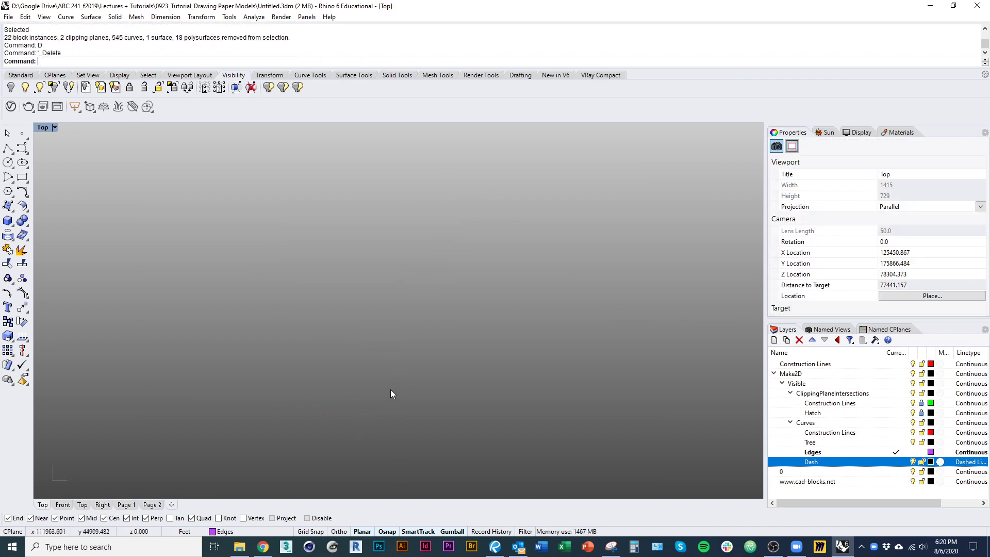
# - Zoom the Top view and the Page 2 detail to fit all remaining objects
pyautogui.moveTo(266, 462); pyautogui.dragTo(406, 364)
pyautogui.write('zsa')
pyautogui.press('Return')
pyautogui.click(516, 407)
pyautogui.moveTo(405, 449); pyautogui.dragTo(418, 436, button='right')
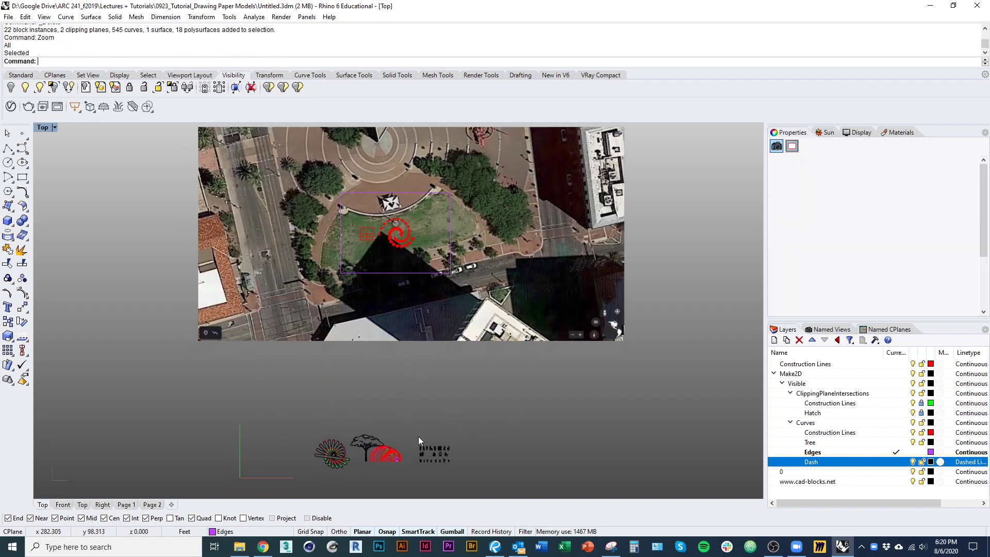
pyautogui.click(152, 505)
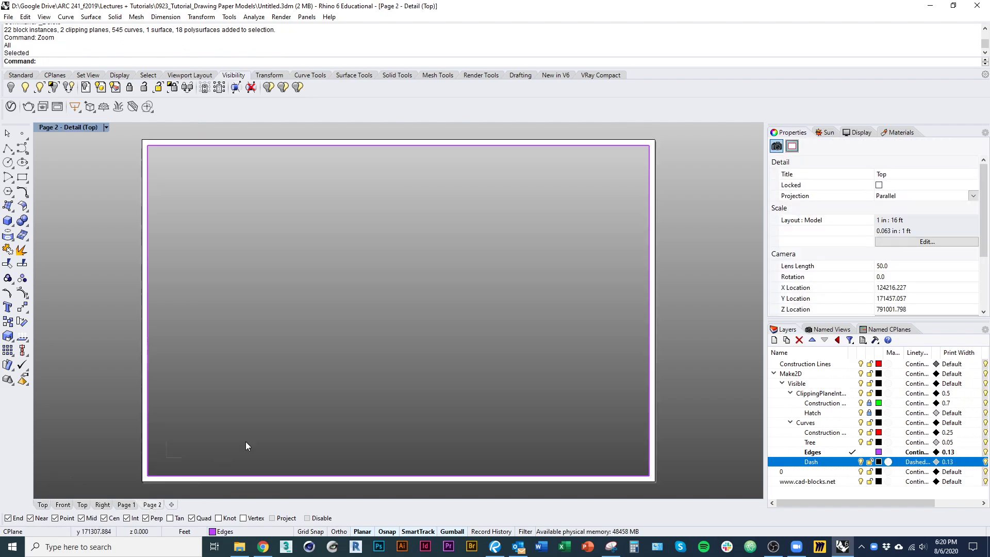
pyautogui.hotkey('ctrl', 'a')
pyautogui.write('zsa')
pyautogui.press('Return')
pyautogui.click(317, 398)
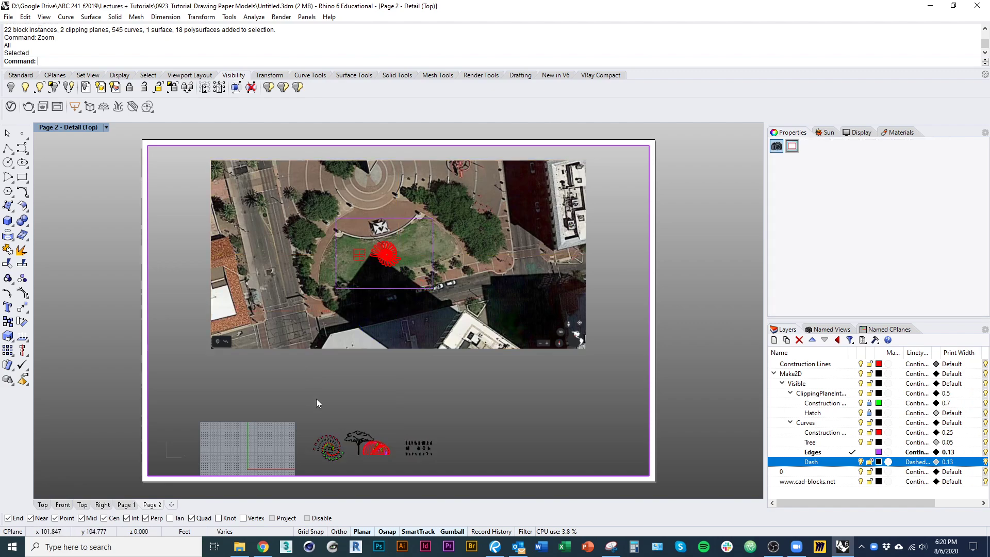
# - Scale the Page 2 detail showing the aerial to 0.0625 inches on page per 1 foot in model
pyautogui.doubleClick(660, 398)
pyautogui.click(649, 391)
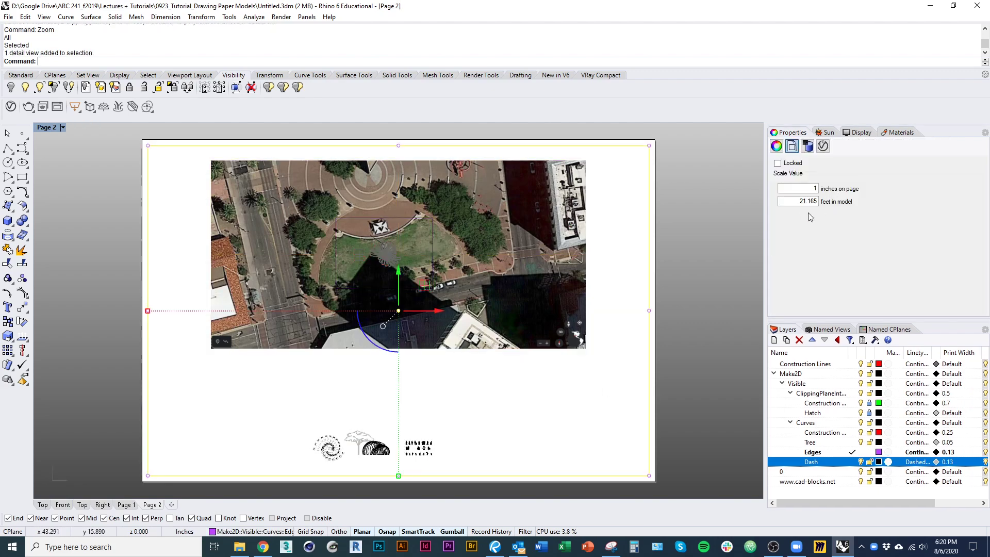
pyautogui.moveTo(790, 205); pyautogui.dragTo(929, 201)
pyautogui.doubleClick(804, 186)
pyautogui.press('BackSpace')
pyautogui.write('.0625')
pyautogui.press('Tab')
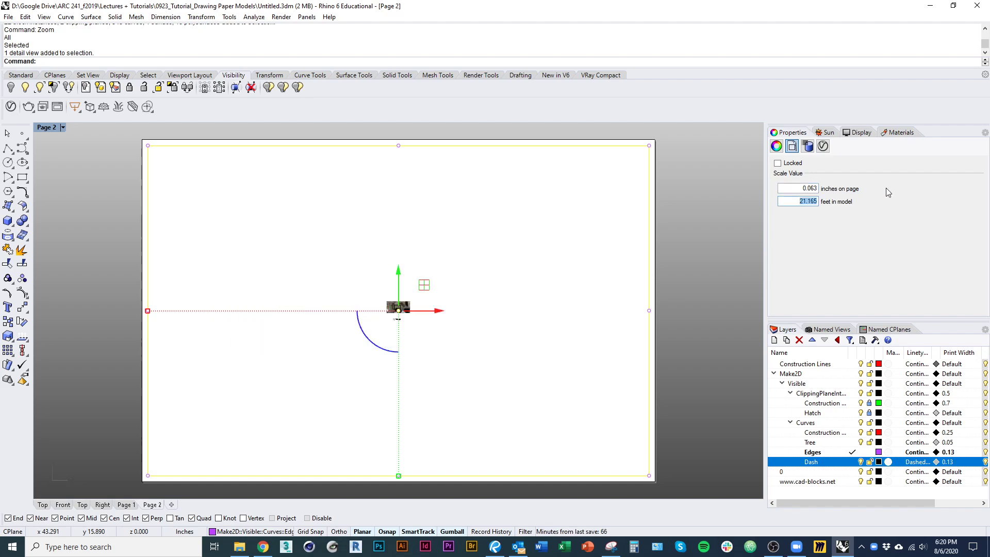
pyautogui.write('1')
pyautogui.press('Return')
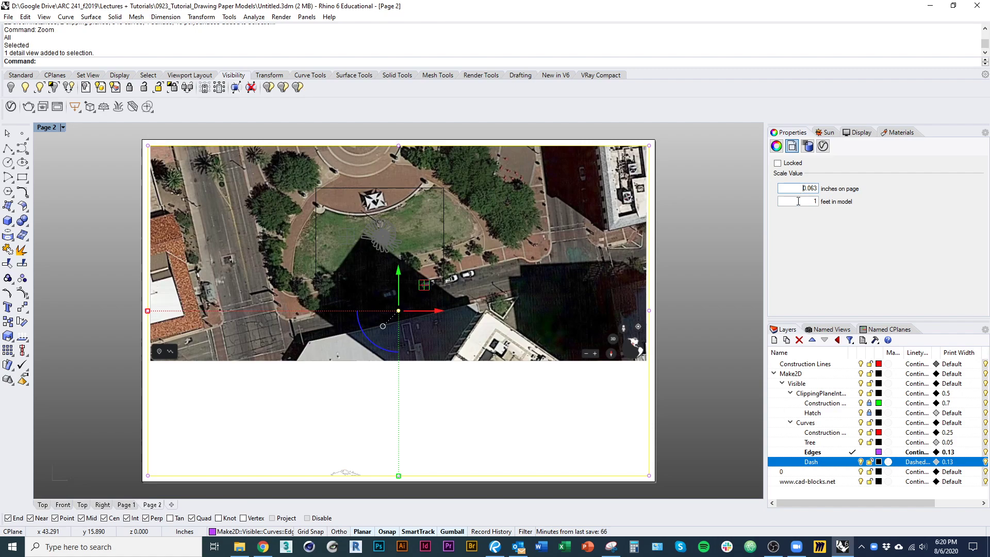
# - Shift the detail's view so the aerial sits lower in the frame and the drawings below it drop out
pyautogui.click(704, 351)
pyautogui.doubleClick(589, 311)
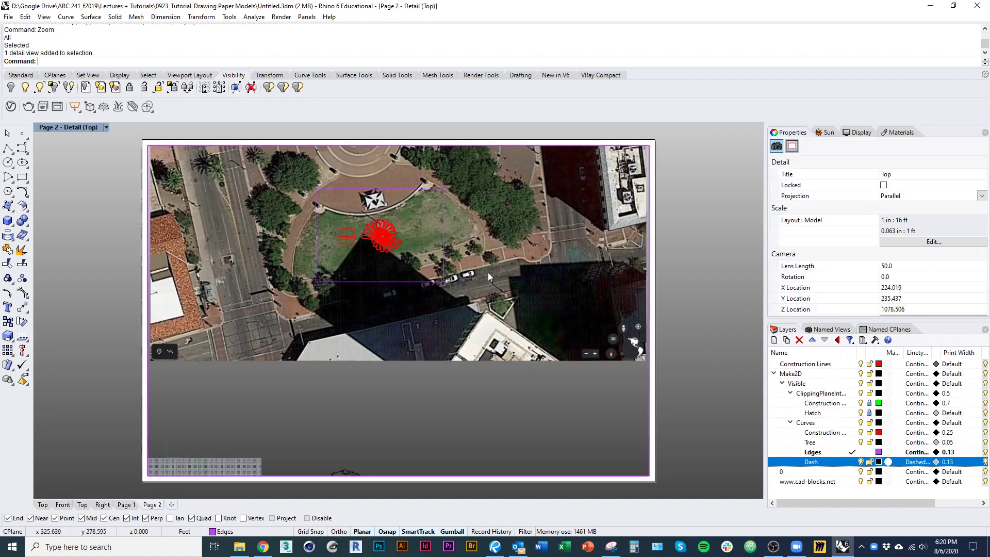
pyautogui.moveTo(486, 320); pyautogui.dragTo(483, 413, button='right')
pyautogui.doubleClick(483, 415)
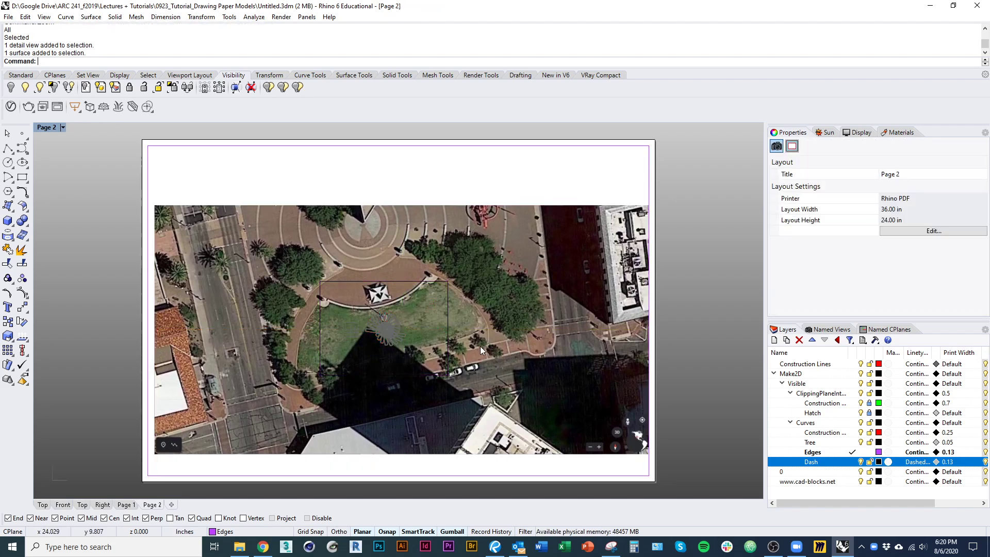
# - Crop the detail frame on all four sides around the plaza and lawn, with its lower edge cutting across the southern building
pyautogui.click(649, 177)
pyautogui.moveTo(649, 311); pyautogui.dragTo(576, 311)
pyautogui.moveTo(154, 316); pyautogui.dragTo(237, 322)
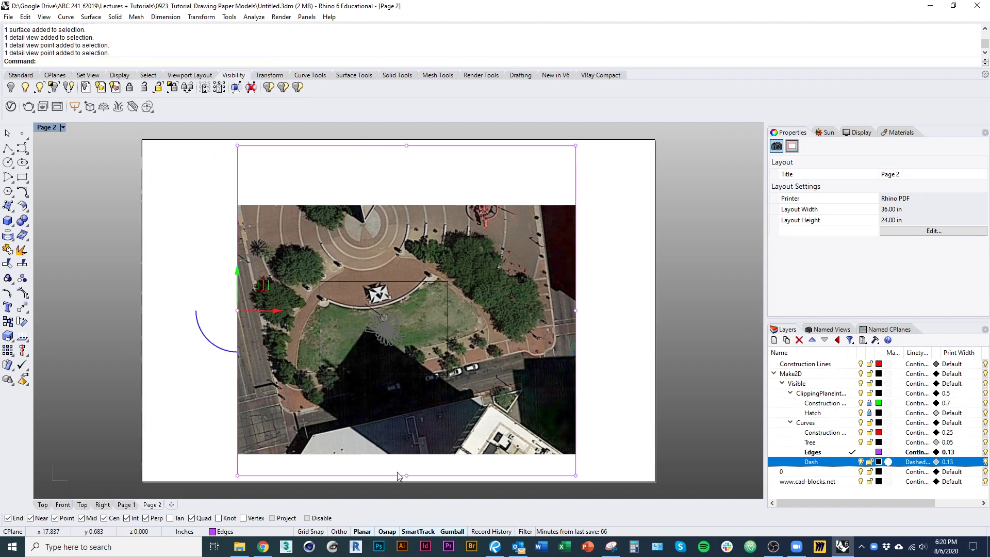
pyautogui.moveTo(406, 477); pyautogui.dragTo(406, 461)
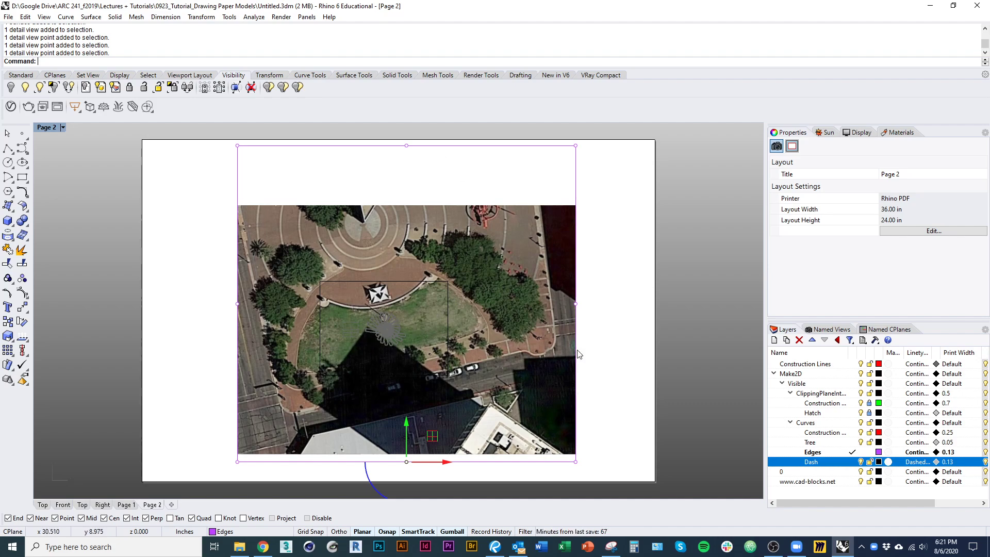
pyautogui.click(407, 146)
pyautogui.moveTo(406, 146); pyautogui.dragTo(407, 155)
pyautogui.moveTo(407, 462); pyautogui.dragTo(408, 445)
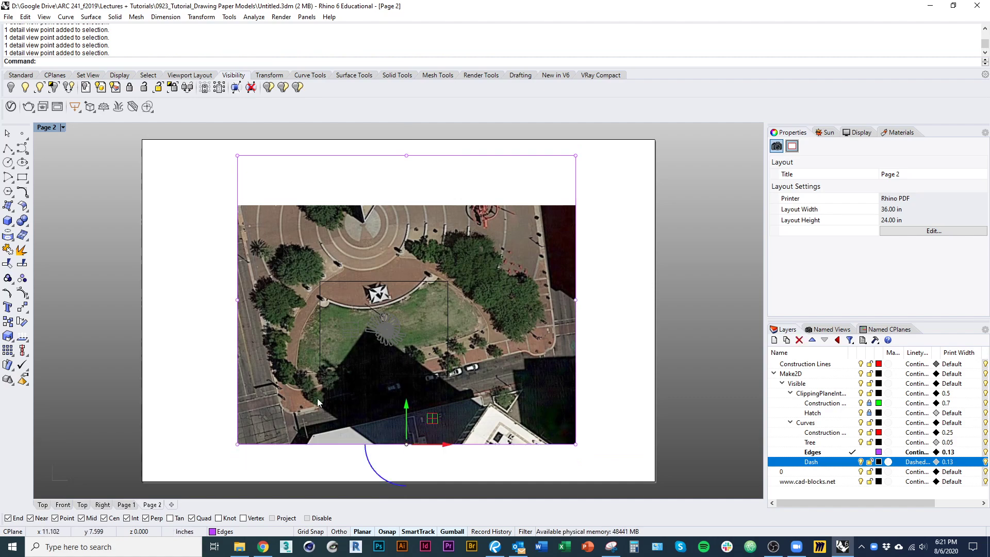
pyautogui.press('Escape')
pyautogui.click(43, 505)
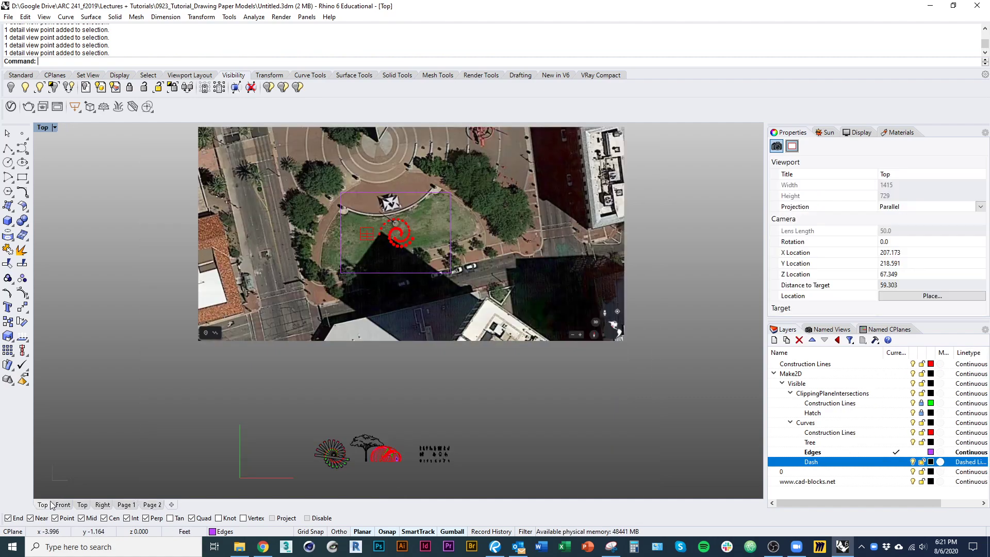
pyautogui.scroll(-2, 433, 322)
pyautogui.scroll(5, 377, 289)
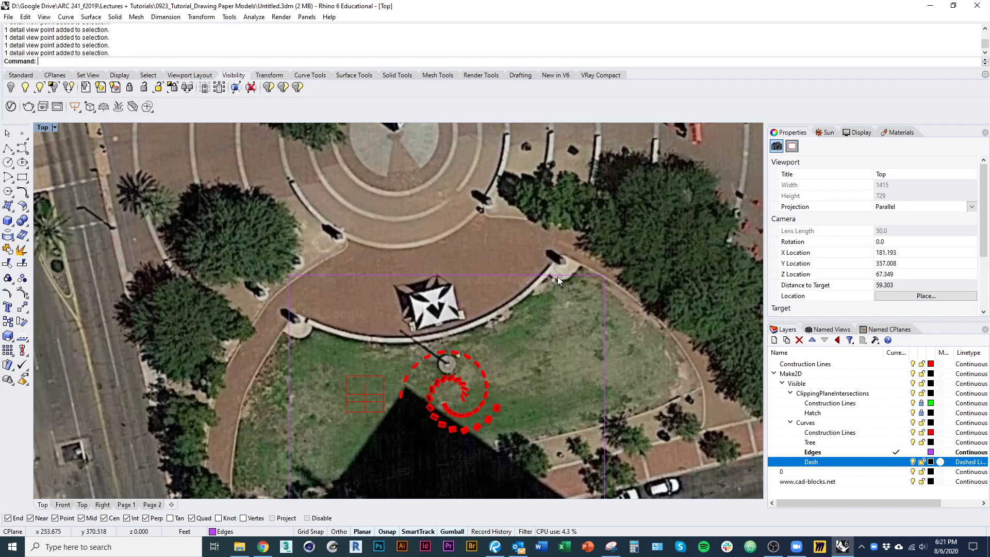
pyautogui.moveTo(538, 393); pyautogui.dragTo(485, 289, button='right')
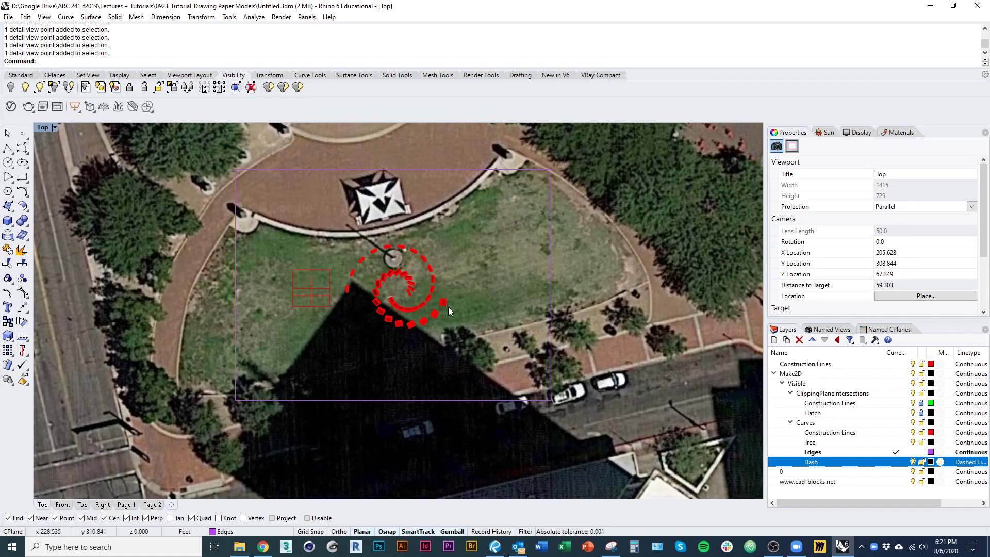
pyautogui.moveTo(356, 367); pyautogui.dragTo(427, 381, button='right')
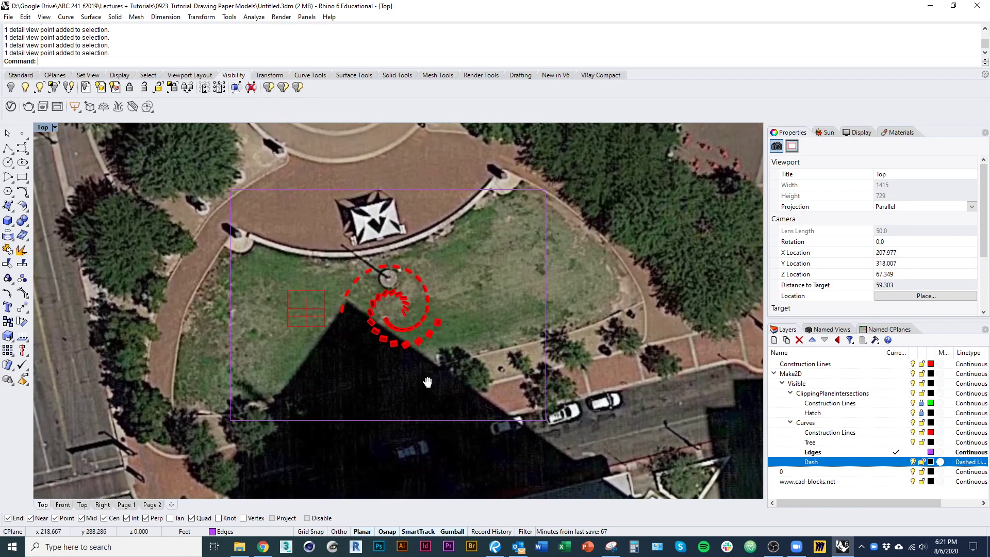
pyautogui.click(152, 505)
pyautogui.click(125, 505)
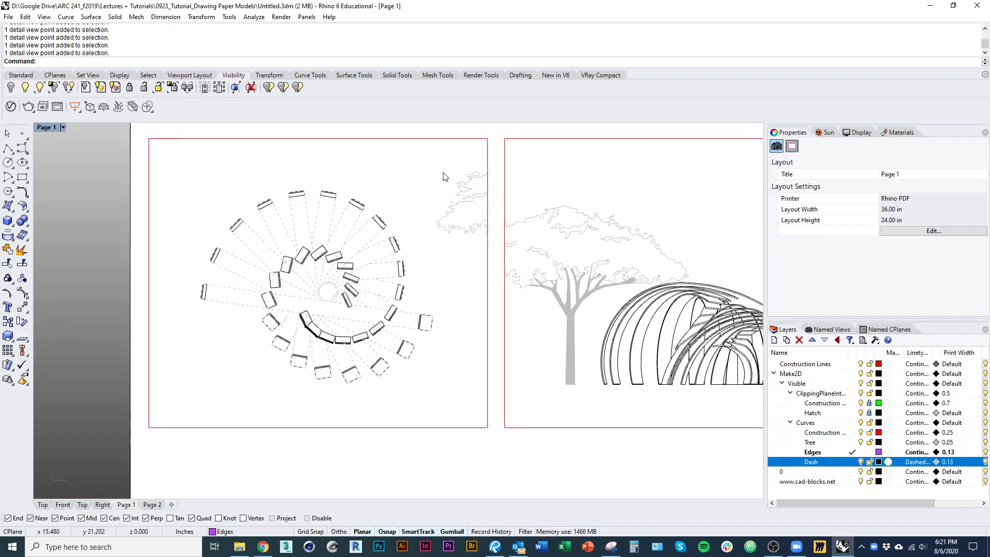
# - Trace the plaza side of the curved wall in the Top view with an arc spanning about 113 ft end to end
pyautogui.click(43, 505)
pyautogui.moveTo(433, 354); pyautogui.dragTo(406, 381, button='right')
pyautogui.scroll(2, 372, 314)
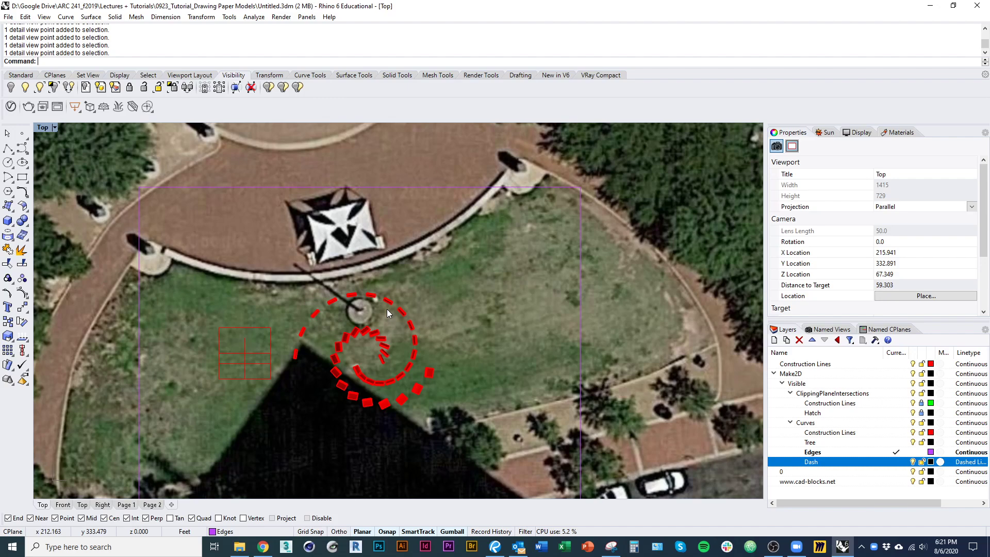
pyautogui.write('arc')
pyautogui.press('Return')
pyautogui.moveTo(235, 313); pyautogui.dragTo(240, 360, button='right')
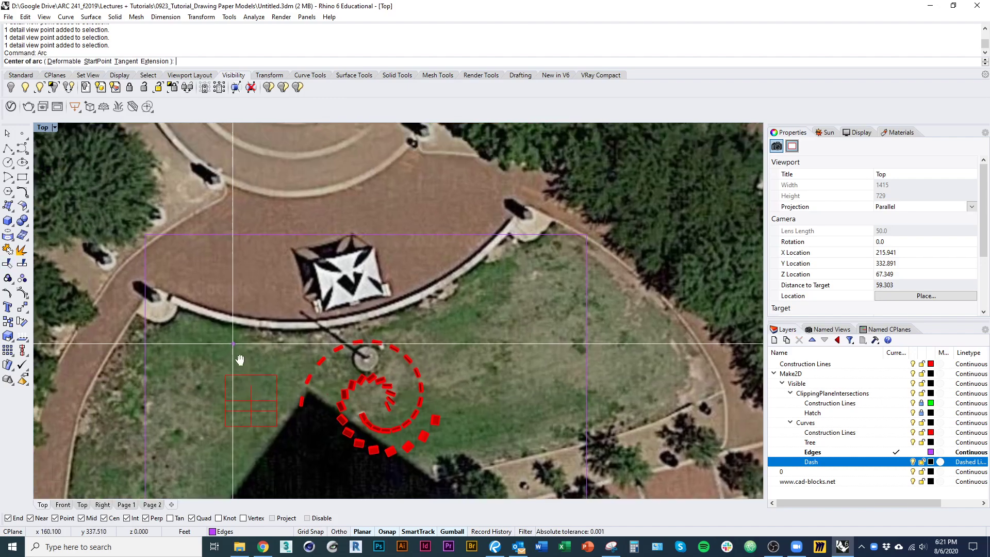
pyautogui.click(91, 62)
pyautogui.scroll(3, 165, 309)
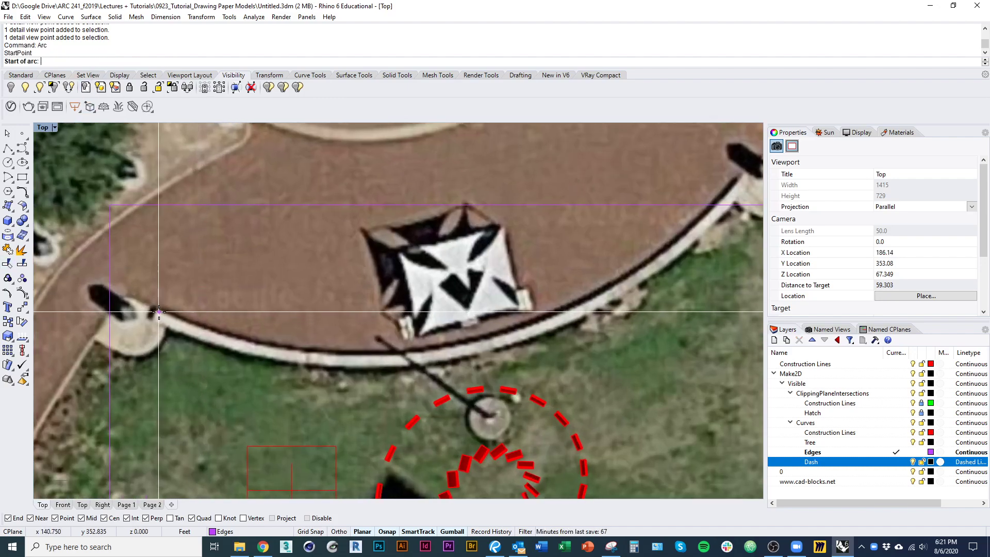
pyautogui.click(158, 312)
pyautogui.press('Right')
pyautogui.press('Right')
pyautogui.press('Up')
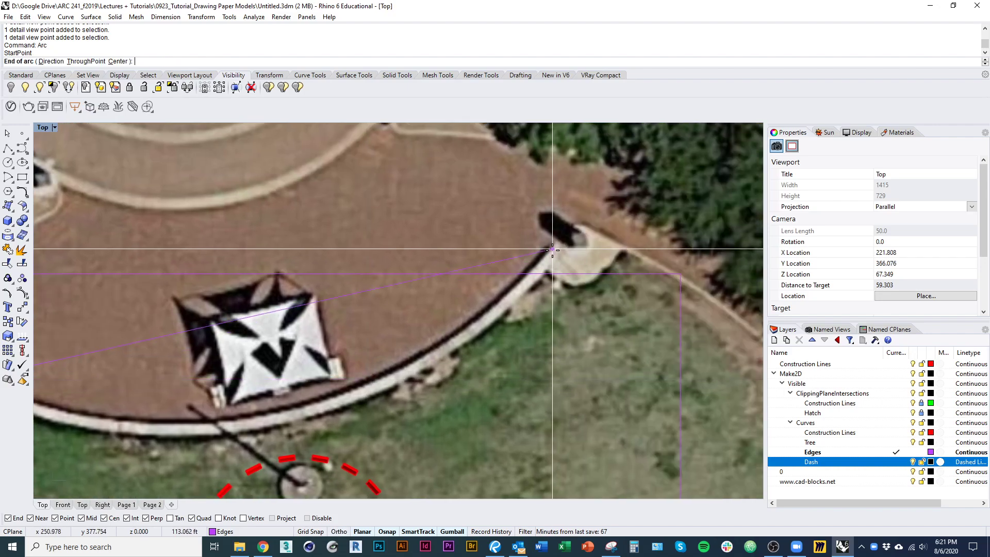
pyautogui.click(552, 250)
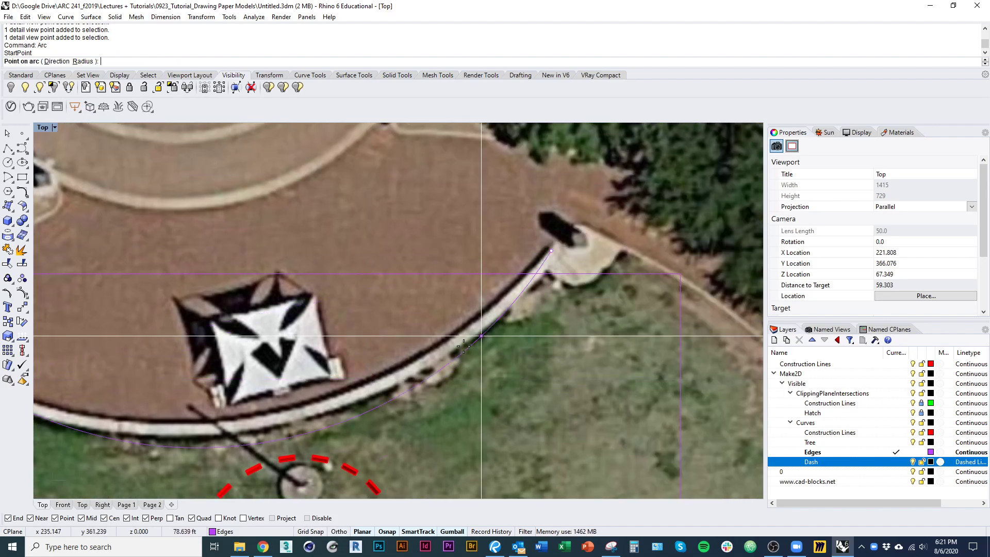
pyautogui.click(374, 378)
# - Offset the arc by the wall's thickness, about 2.31 ft, with flat caps to outline the curved wall as a closed curve
pyautogui.scroll(-2, 450, 317)
pyautogui.click(440, 312)
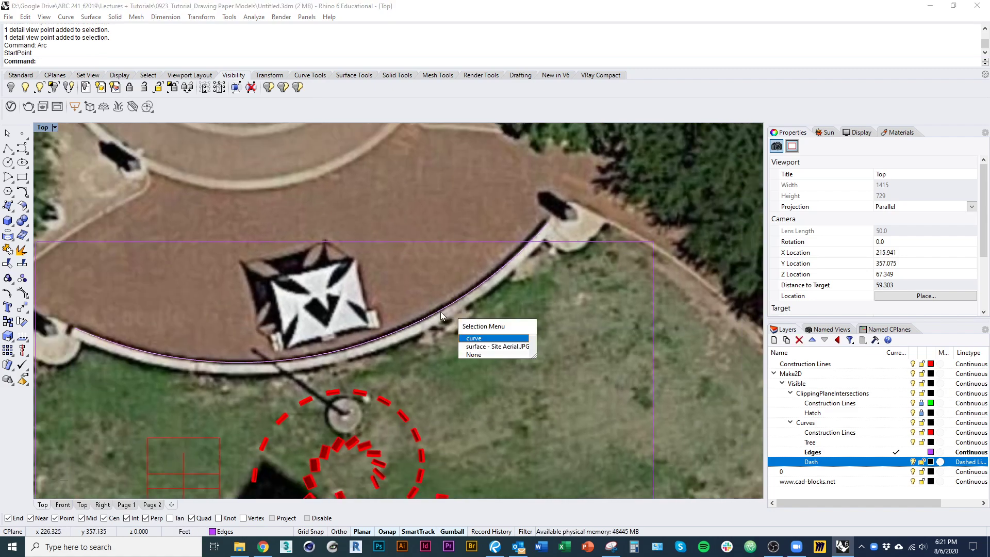
pyautogui.press('Return')
pyautogui.write('offset')
pyautogui.press('Return')
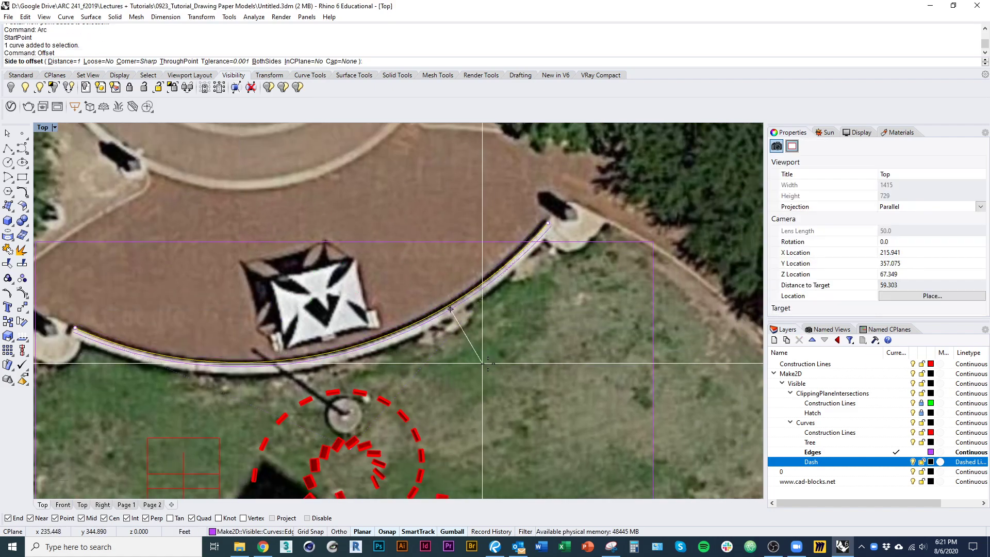
pyautogui.write('d')
pyautogui.press('Return')
pyautogui.scroll(5, 515, 299)
pyautogui.click(492, 226)
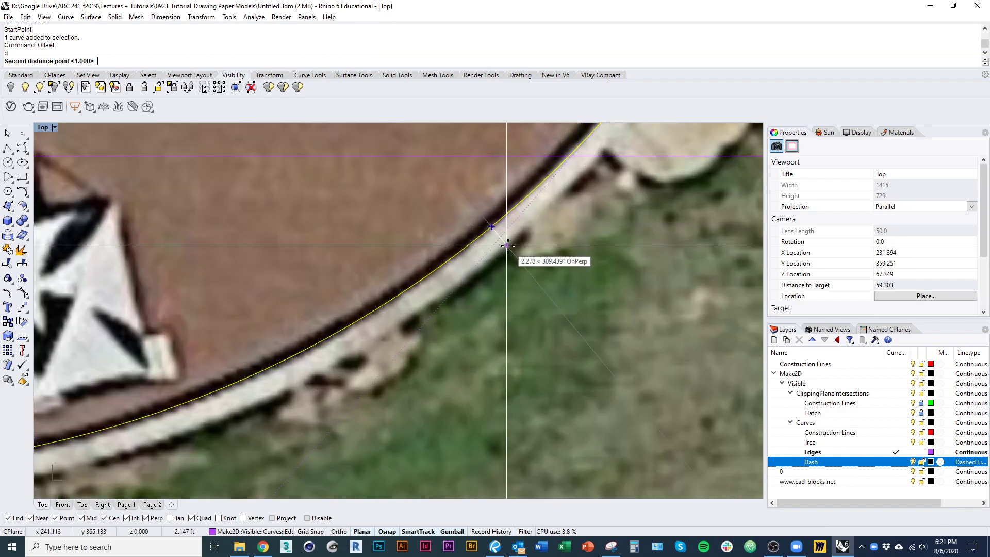
pyautogui.click(508, 246)
pyautogui.scroll(-3, 506, 283)
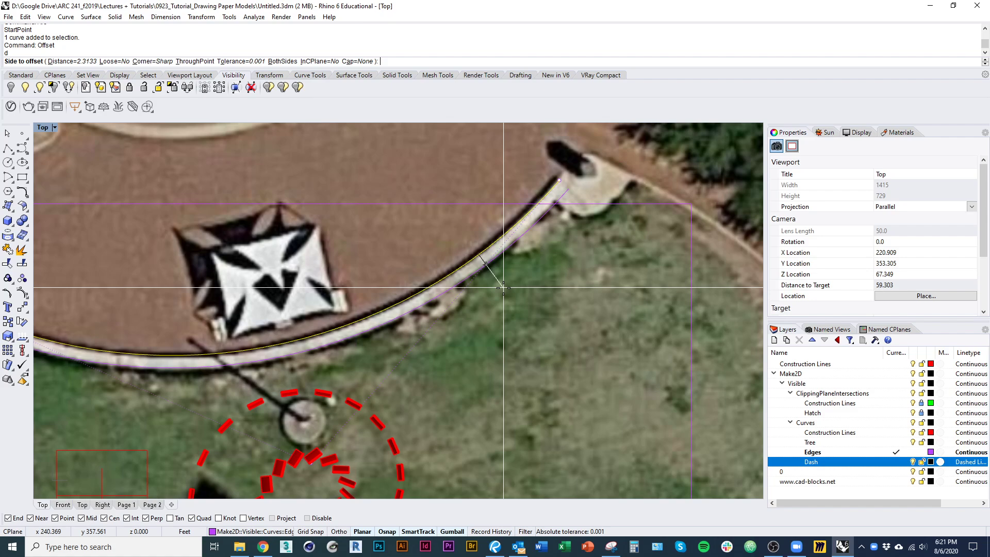
pyautogui.click(360, 61)
pyautogui.click(68, 61)
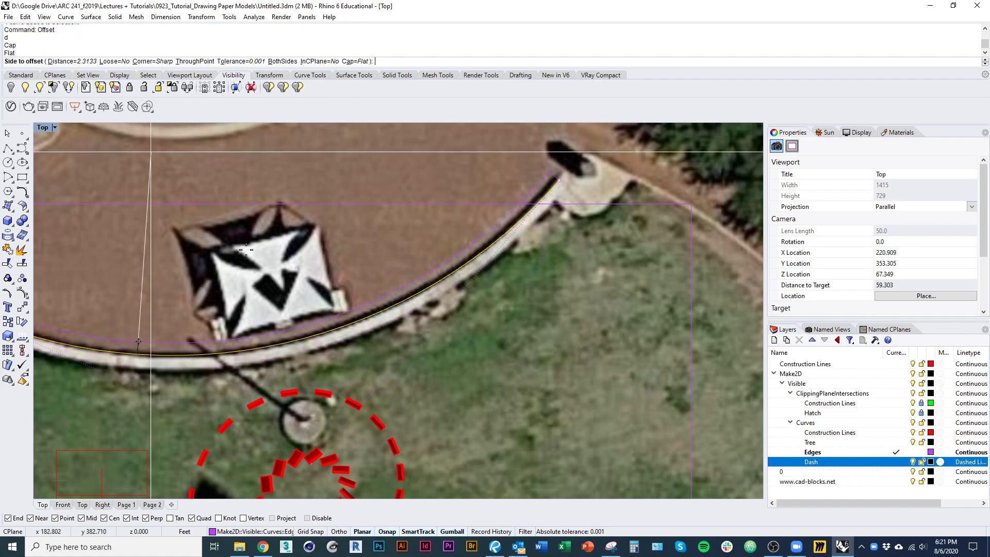
pyautogui.click(246, 250)
pyautogui.scroll(-3, 565, 379)
pyautogui.click(479, 358)
pyautogui.scroll(3, 289, 296)
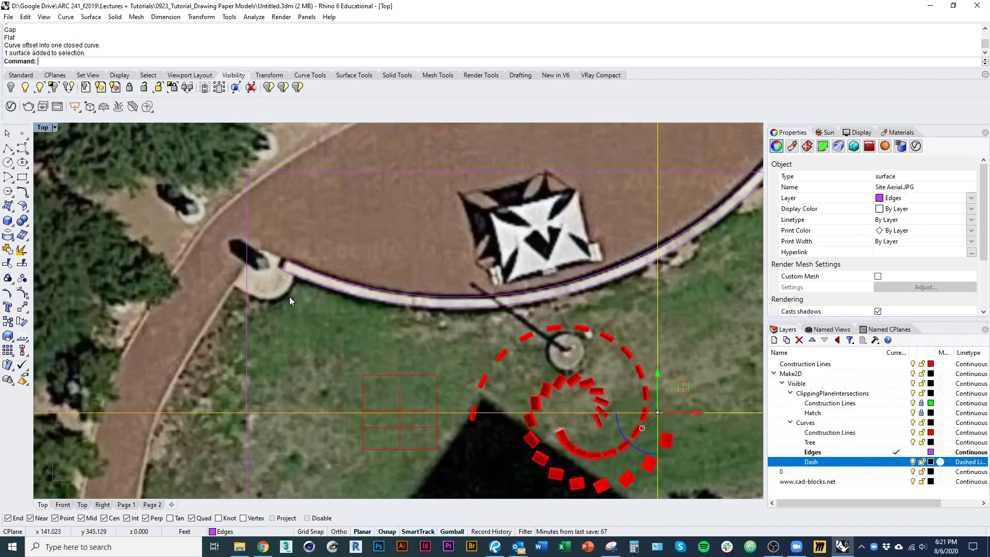
pyautogui.press('Escape')
pyautogui.moveTo(290, 333); pyautogui.dragTo(248, 251, button='right')
pyautogui.rightClick(248, 252)
pyautogui.click(124, 505)
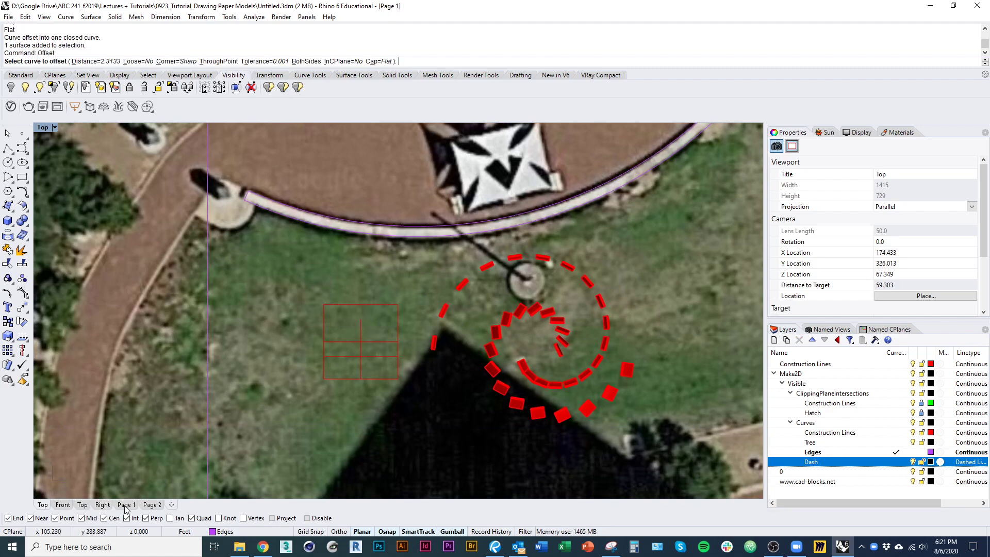
pyautogui.press('Escape')
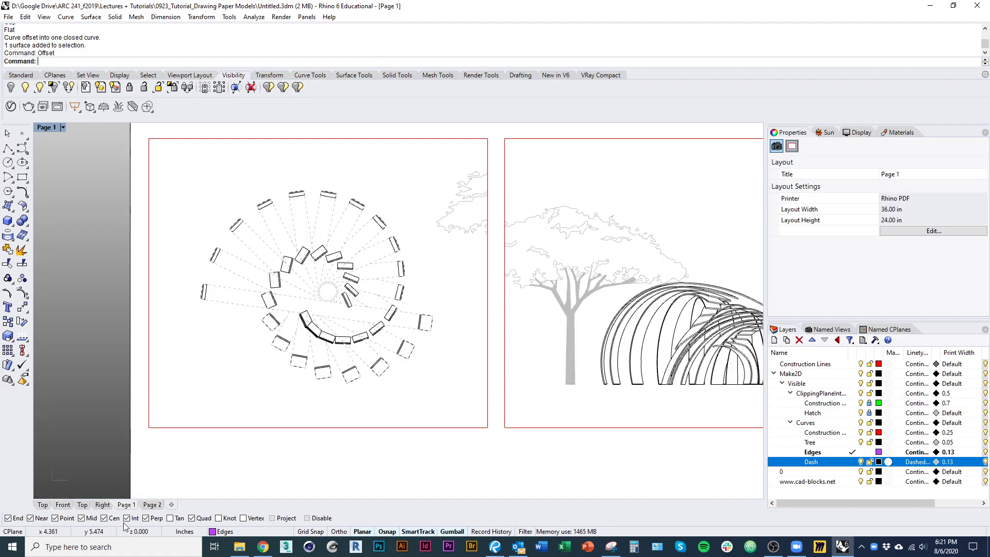
pyautogui.click(42, 505)
pyautogui.moveTo(470, 384); pyautogui.dragTo(396, 433, button='right')
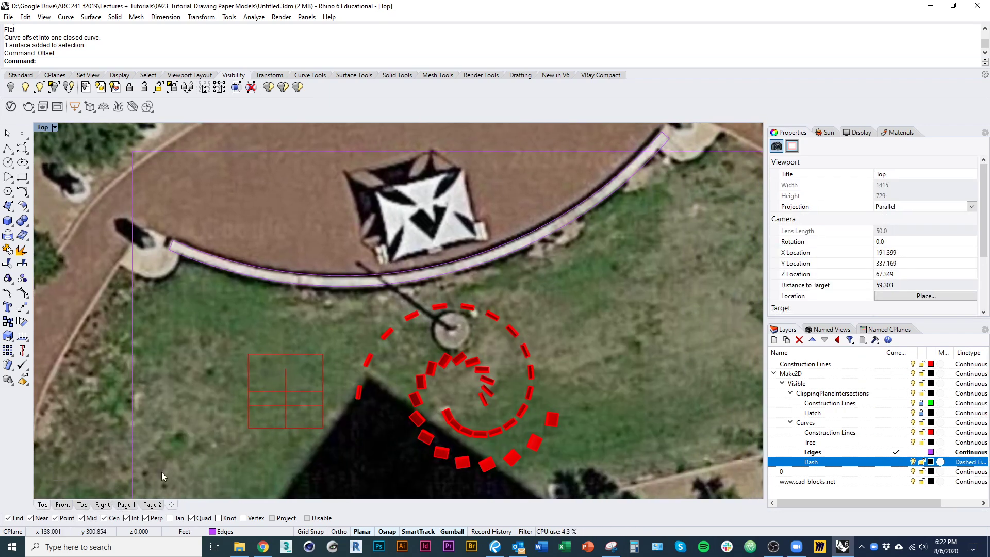
pyautogui.moveTo(216, 424); pyautogui.dragTo(164, 398, button='right')
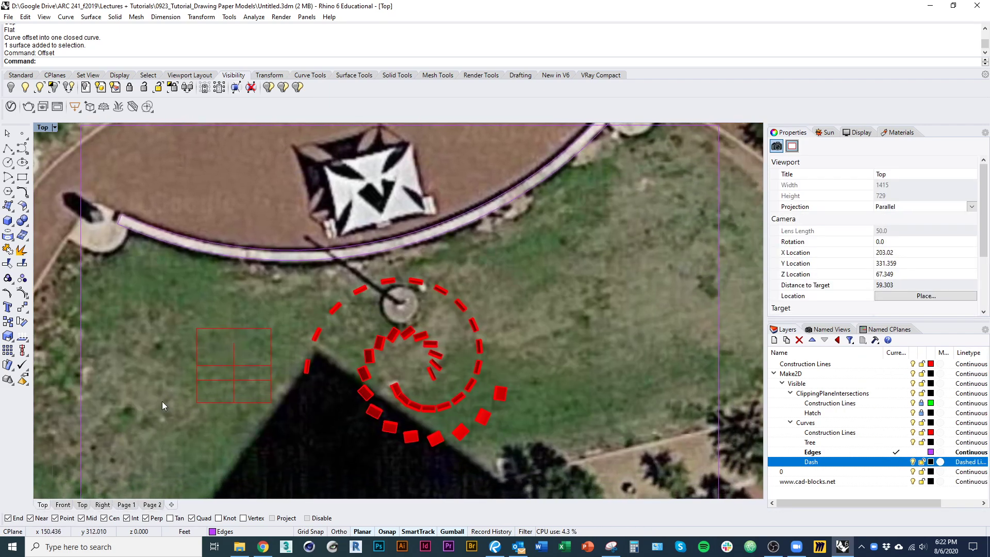
# - Shift the Page 1 plan detail's view onto the pavilion in the site aerial, with the curved wall along its upper edge
pyautogui.click(125, 505)
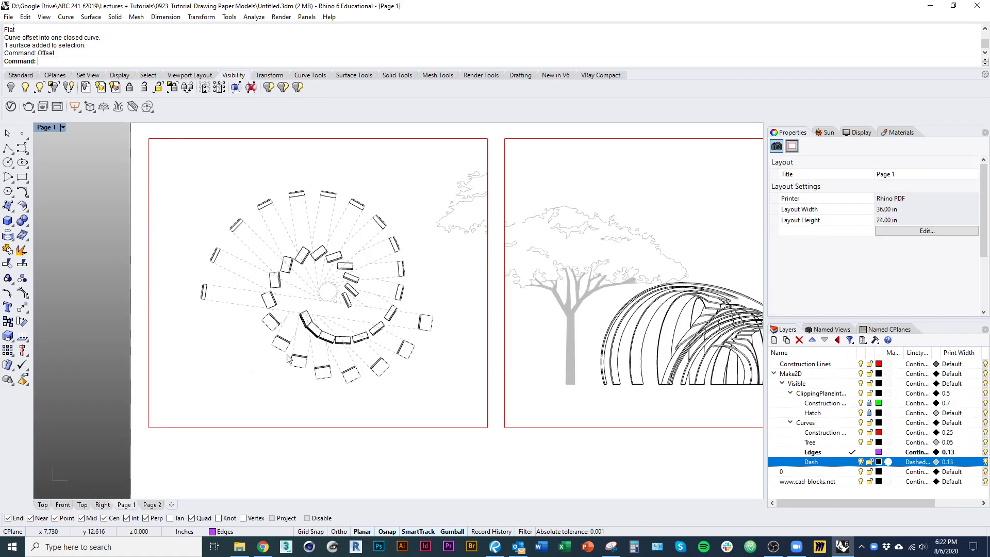
pyautogui.doubleClick(392, 177)
pyautogui.scroll(5, 397, 326)
pyautogui.moveTo(271, 287); pyautogui.dragTo(703, 150, button='right')
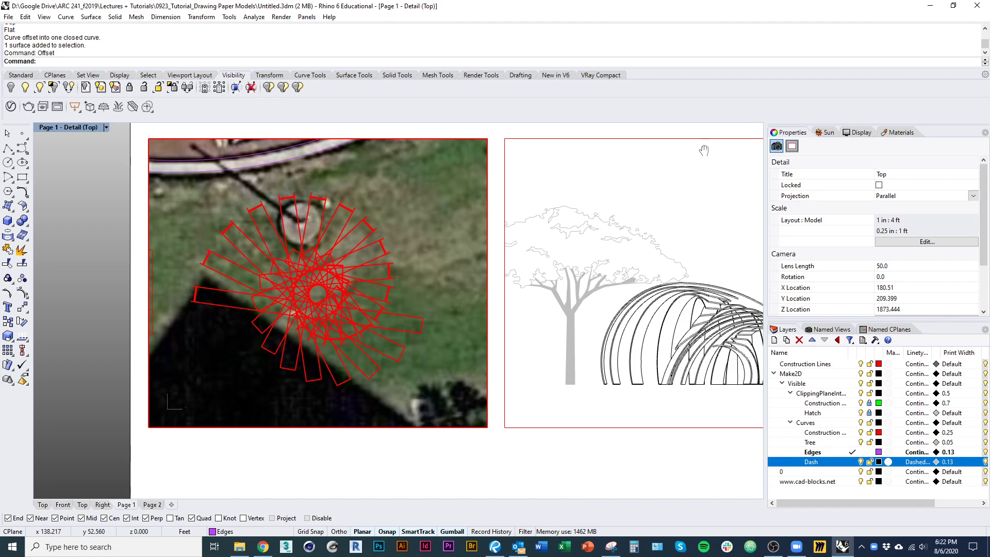
pyautogui.doubleClick(427, 455)
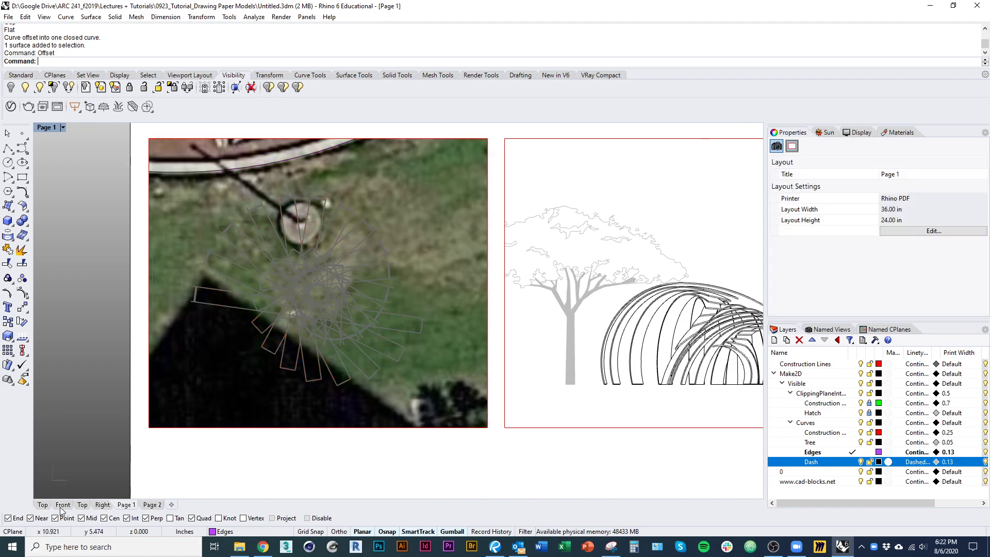
# - Draw a straight polyline in the Top view along the lawn's southern sidewalk edge, continuing across the dark building shadow
pyautogui.click(42, 505)
pyautogui.scroll(-2, 348, 309)
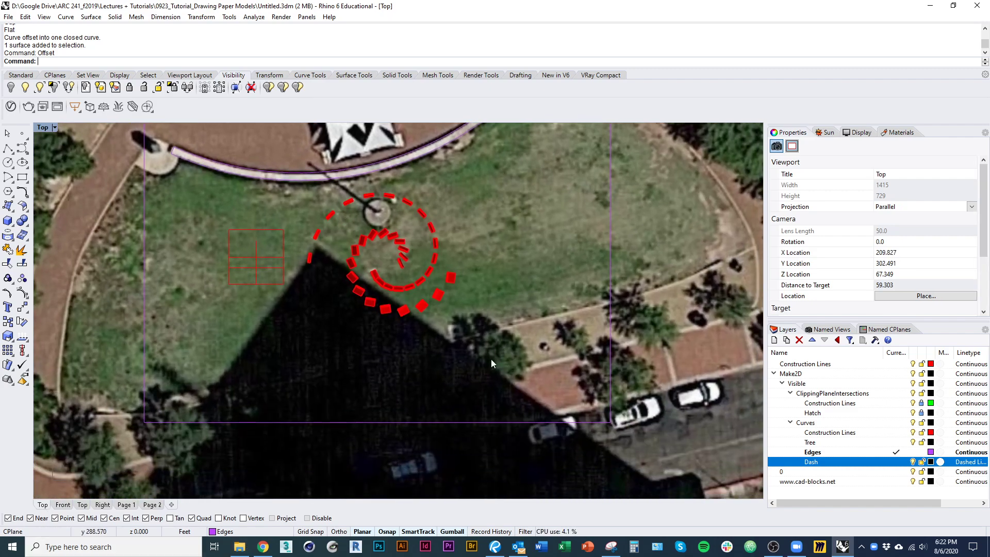
pyautogui.write('pl')
pyautogui.press('Return')
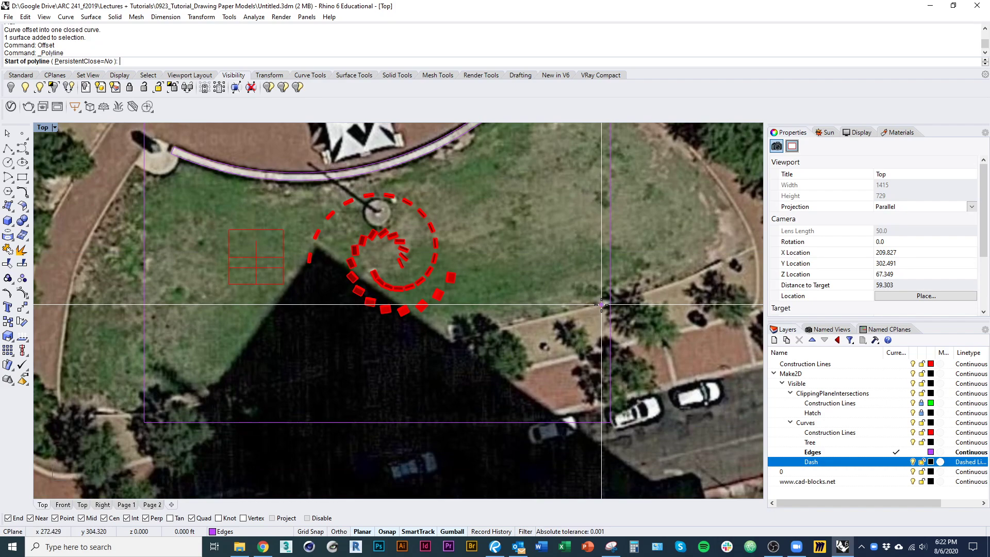
pyautogui.click(601, 304)
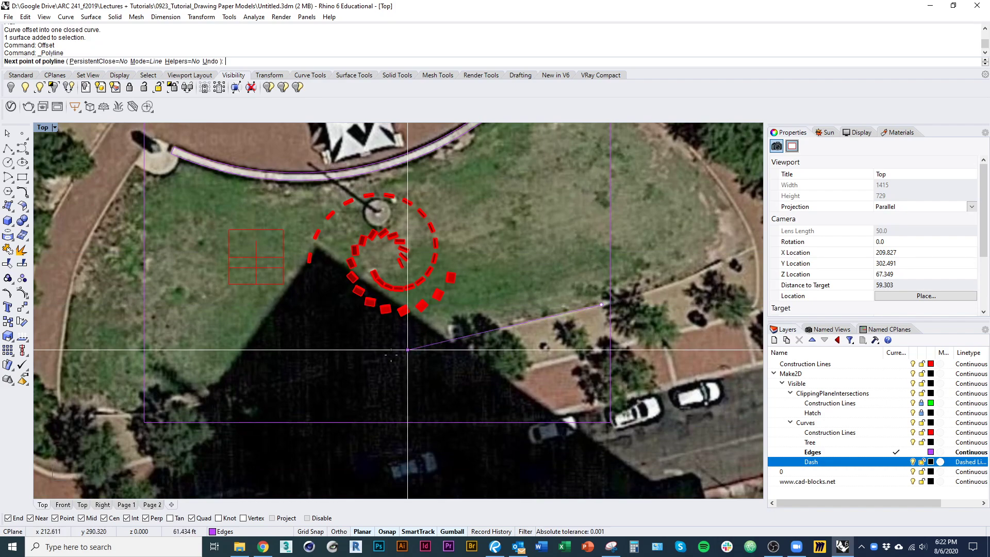
pyautogui.click(230, 397)
pyautogui.press('Return')
pyautogui.moveTo(166, 410); pyautogui.dragTo(239, 384, button='right')
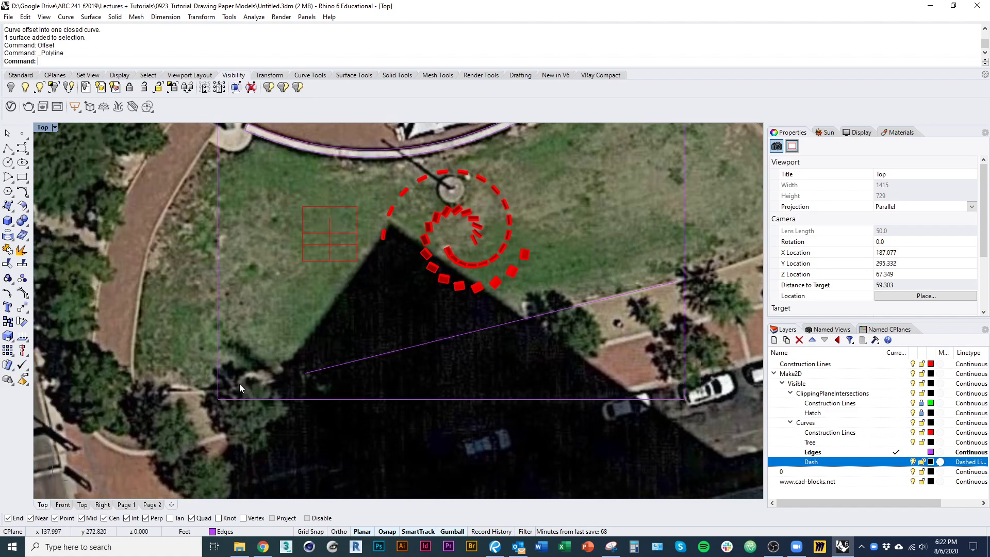
pyautogui.moveTo(286, 327); pyautogui.dragTo(244, 358, button='right')
pyautogui.scroll(-2, 245, 358)
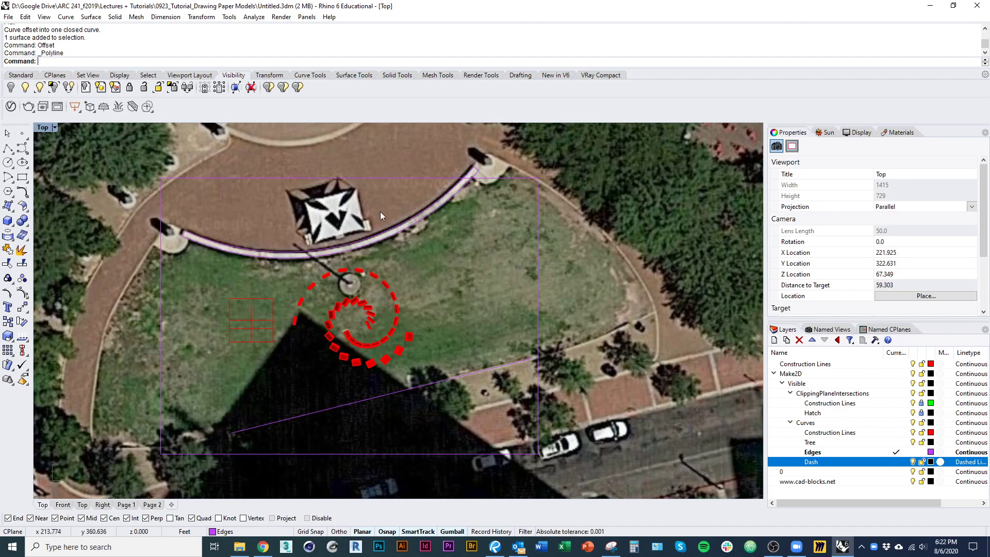
pyautogui.moveTo(420, 308); pyautogui.dragTo(428, 216, button='right')
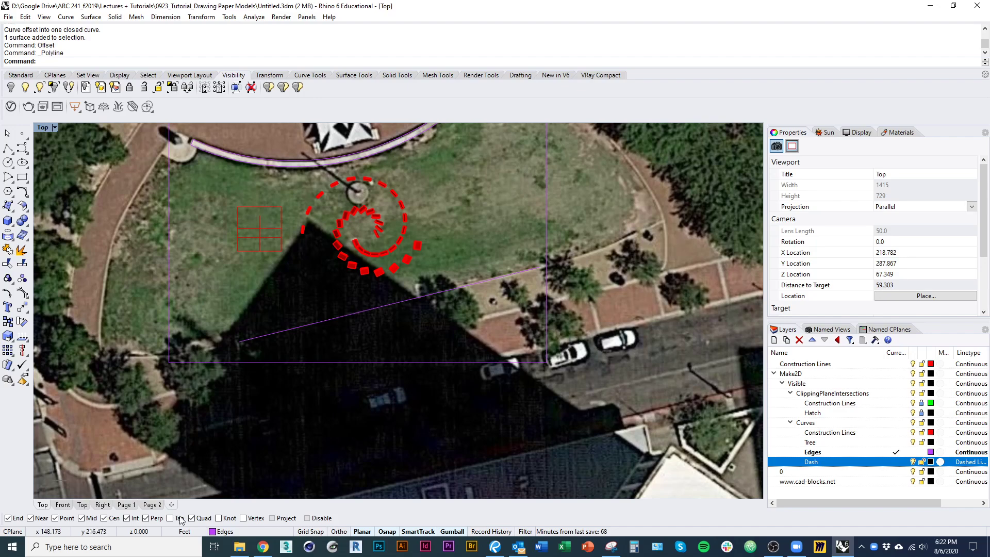
# - Stretch the Page 1 aerial detail's frame upward past the tent and downward over the shadowed area
pyautogui.click(125, 505)
pyautogui.click(340, 427)
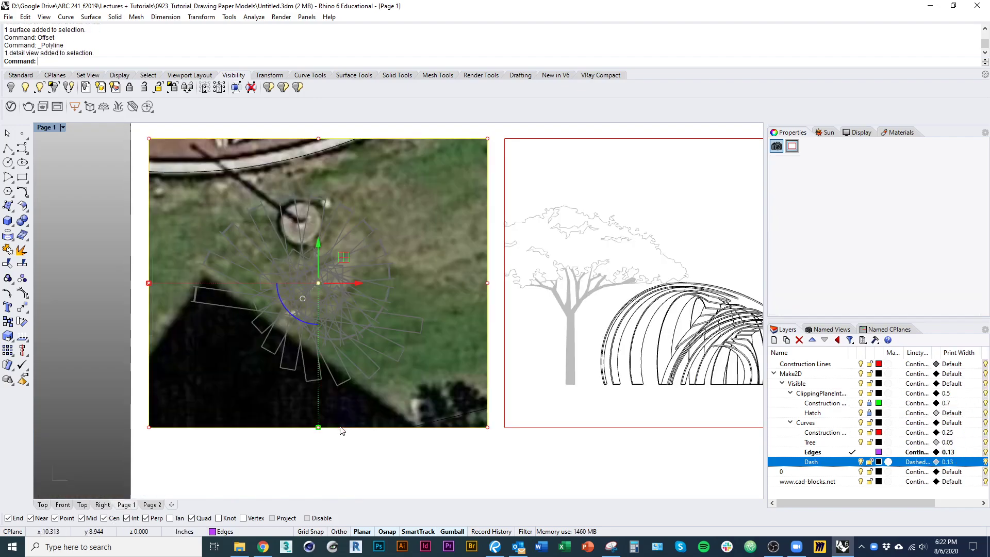
pyautogui.scroll(-3, 340, 429)
pyautogui.scroll(2, 327, 222)
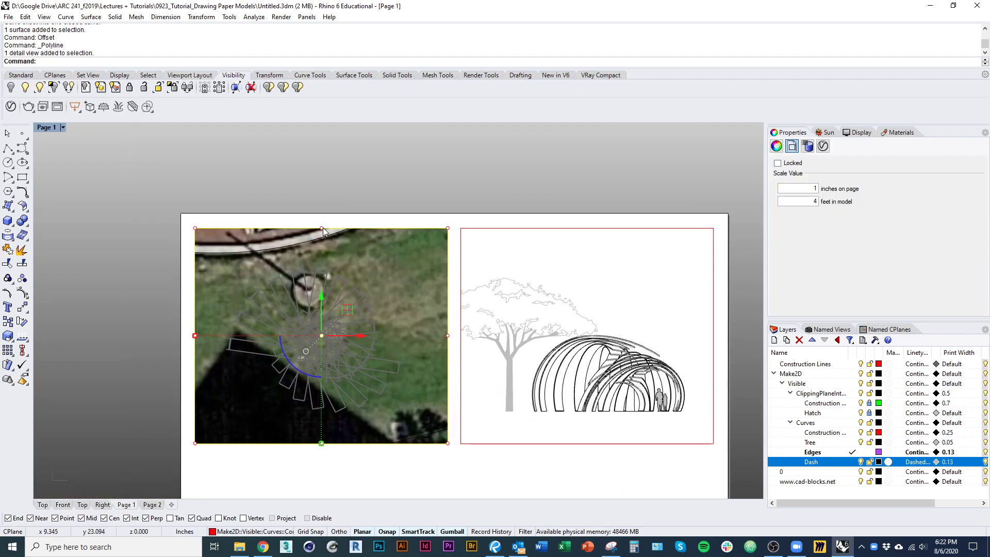
pyautogui.moveTo(323, 227); pyautogui.dragTo(322, 181)
pyautogui.moveTo(346, 315); pyautogui.dragTo(349, 217, button='right')
pyautogui.moveTo(324, 345); pyautogui.dragTo(324, 410)
pyautogui.click(353, 445)
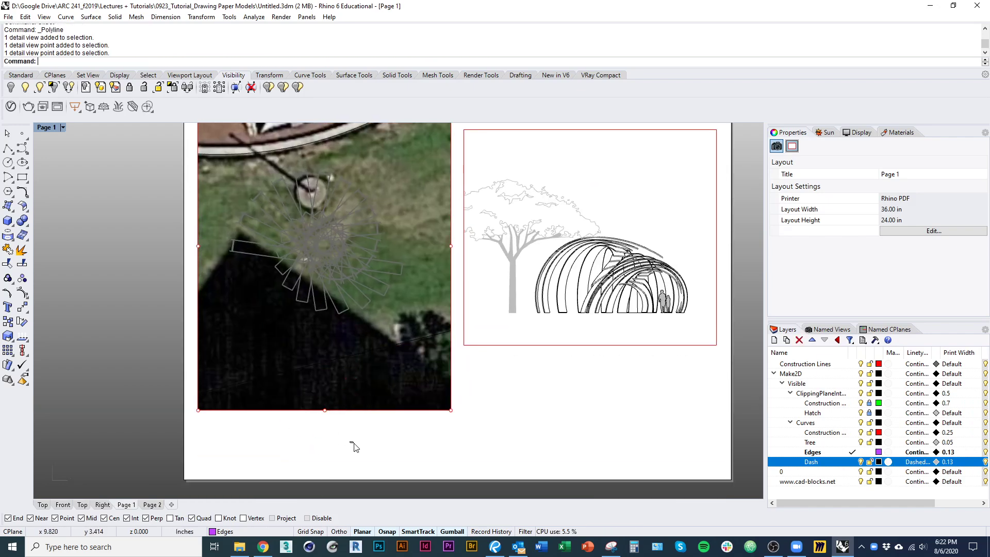
pyautogui.moveTo(423, 371); pyautogui.dragTo(403, 426, button='right')
pyautogui.moveTo(367, 452); pyautogui.dragTo(372, 397, button='right')
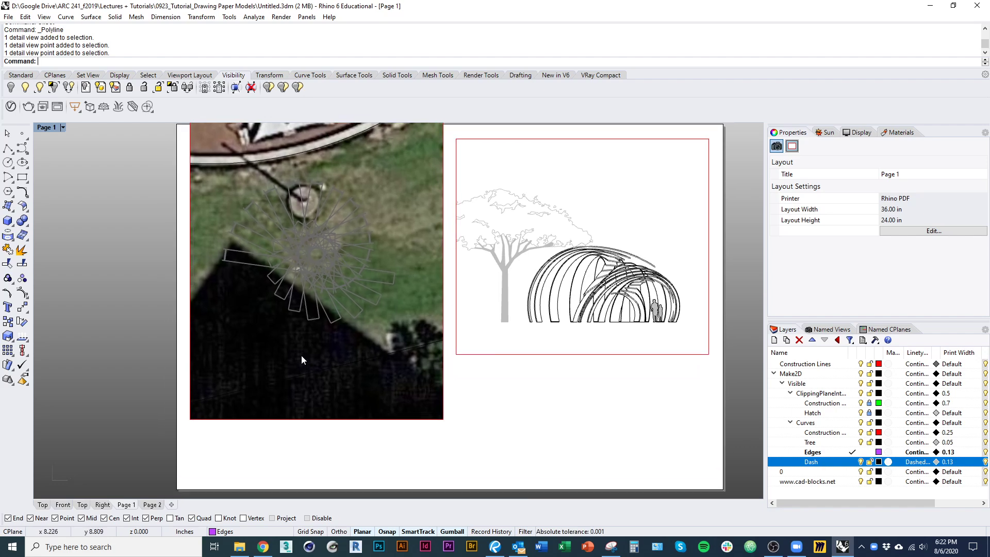
pyautogui.moveTo(346, 415); pyautogui.dragTo(320, 462, button='right')
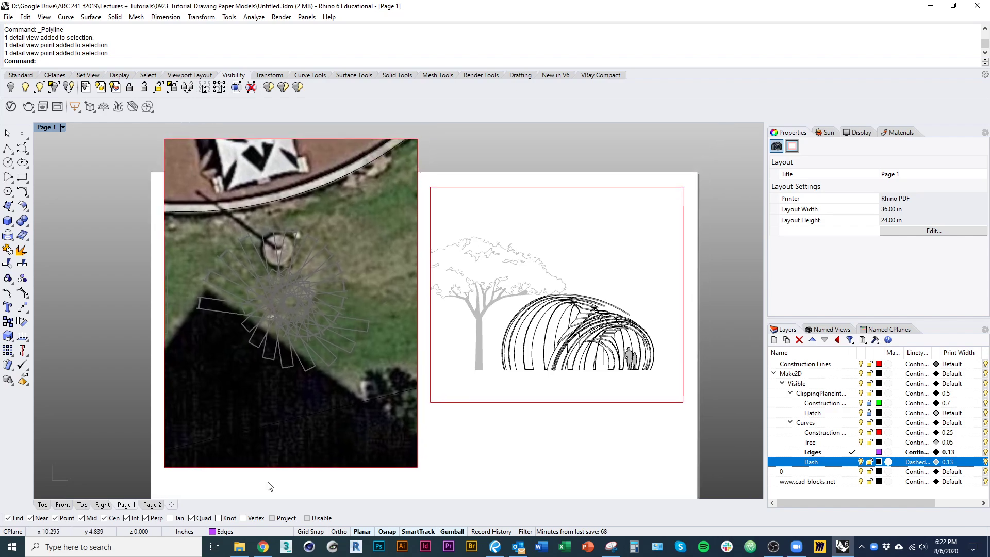
pyautogui.click(43, 505)
pyautogui.moveTo(307, 425); pyautogui.dragTo(290, 467, button='right')
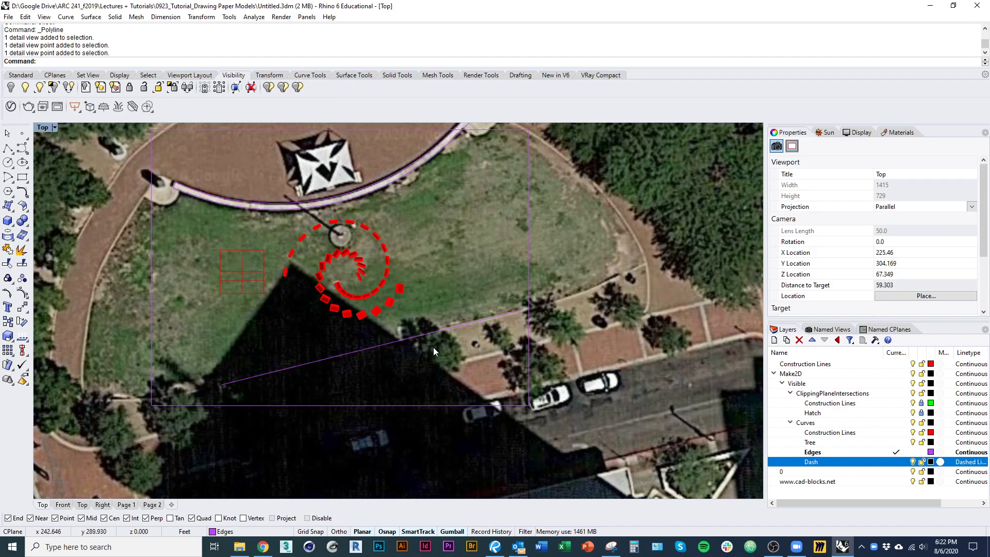
pyautogui.moveTo(422, 278); pyautogui.dragTo(454, 328, button='right')
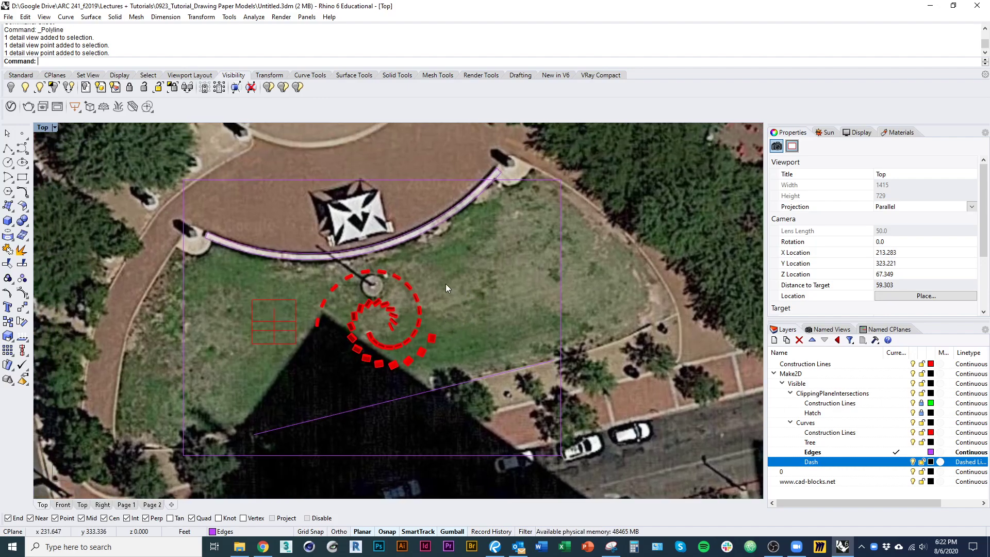
pyautogui.moveTo(388, 248); pyautogui.dragTo(405, 254, button='right')
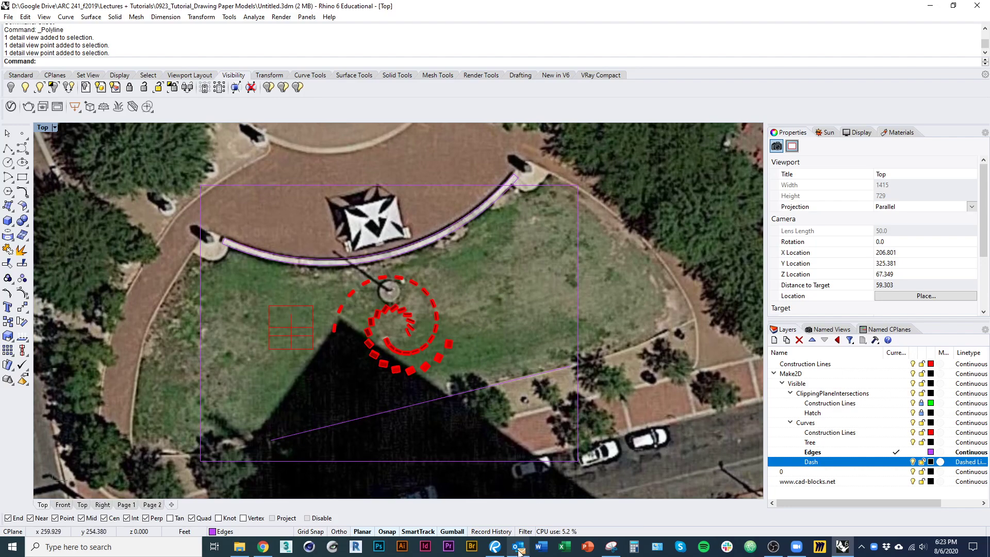
# - Switch to Google Earth in Chrome and zoom in on the plaza's tent
pyautogui.click(263, 546)
pyautogui.scroll(5, 453, 204)
pyautogui.scroll(3, 453, 204)
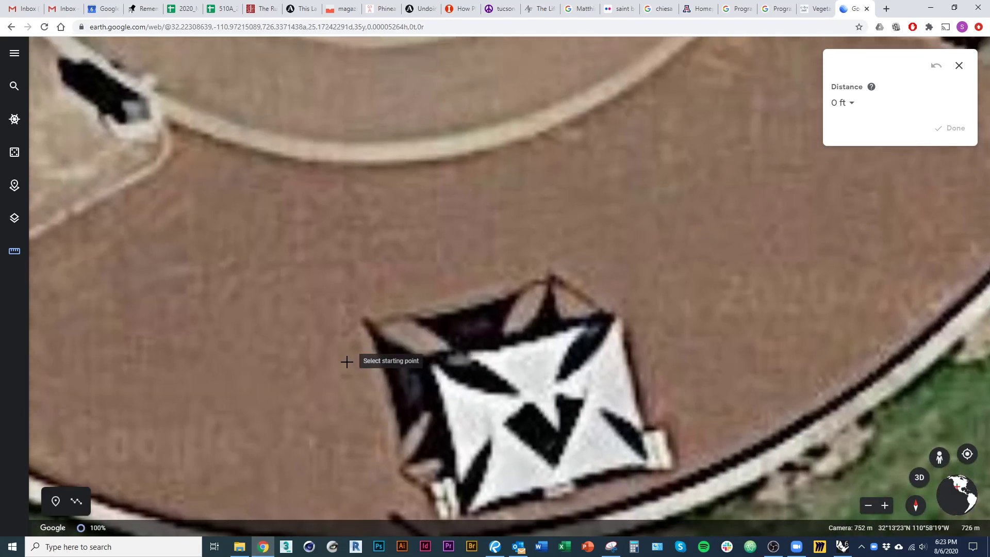
# - Load pimamaps.com in a new browser tab
pyautogui.hotkey('ctrl', 't')
pyautogui.write('pimamaps.com')
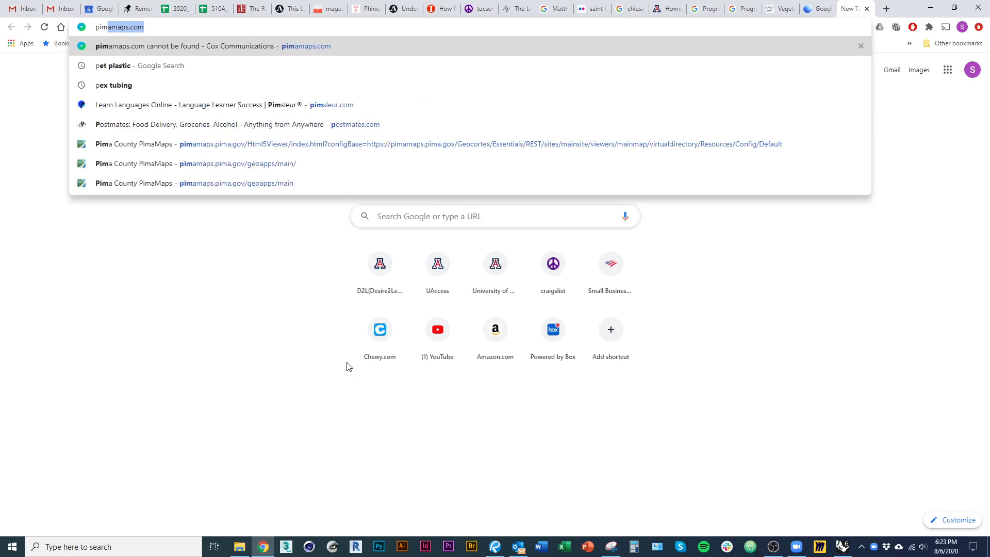
pyautogui.press('Return')
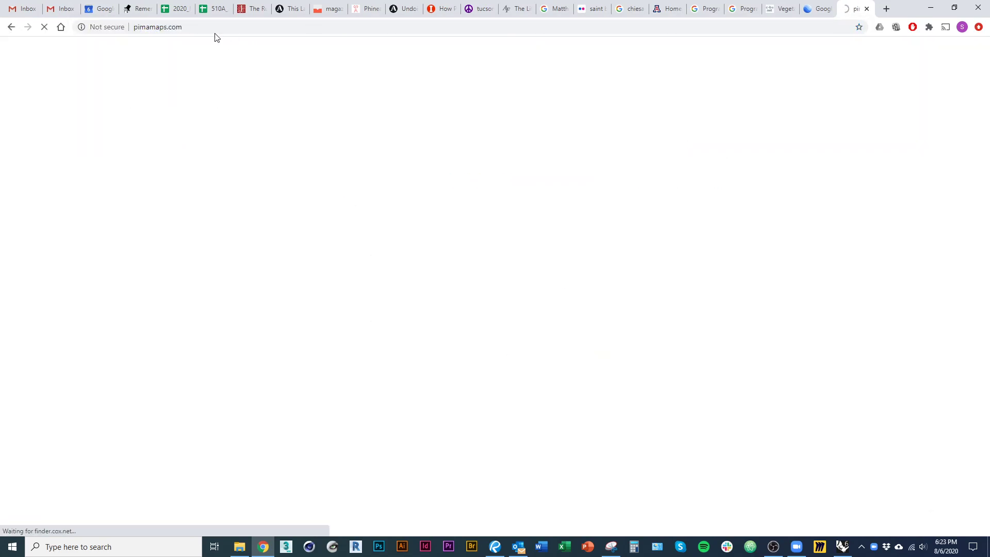
# - Search the web for "pima maps" and open the PimaMaps - Main viewer from the Pima County site
pyautogui.click(205, 28)
pyautogui.write('pima ma[')
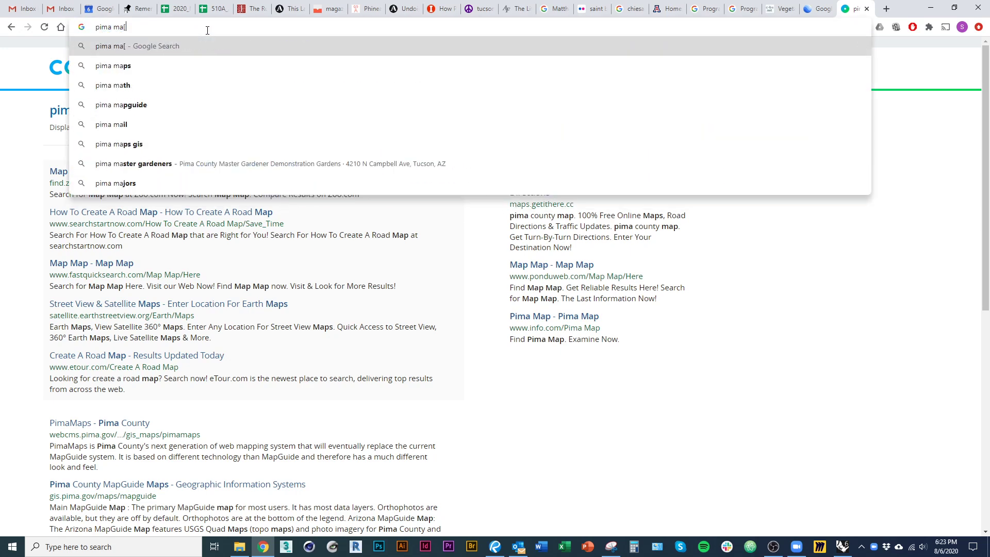
pyautogui.press('BackSpace')
pyautogui.write('ps')
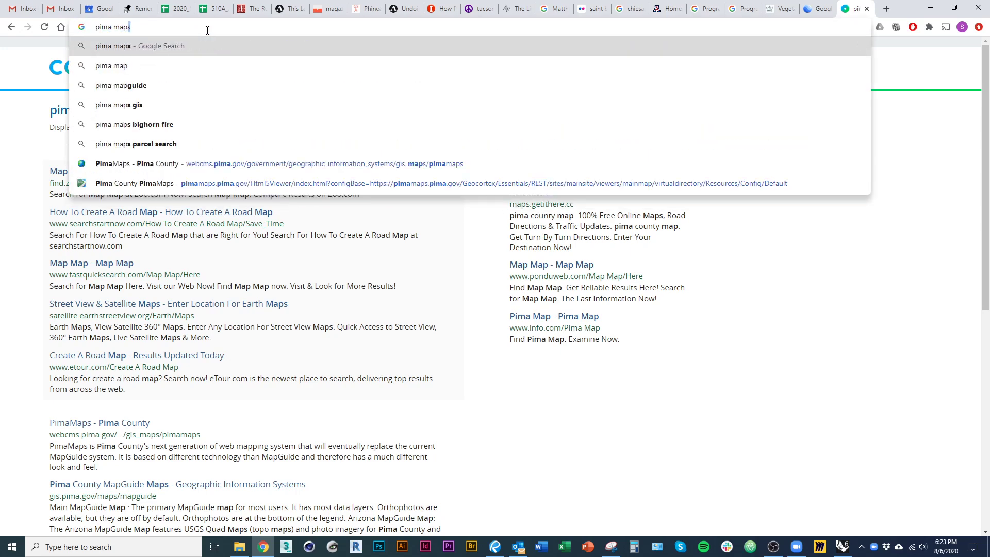
pyautogui.press('Return')
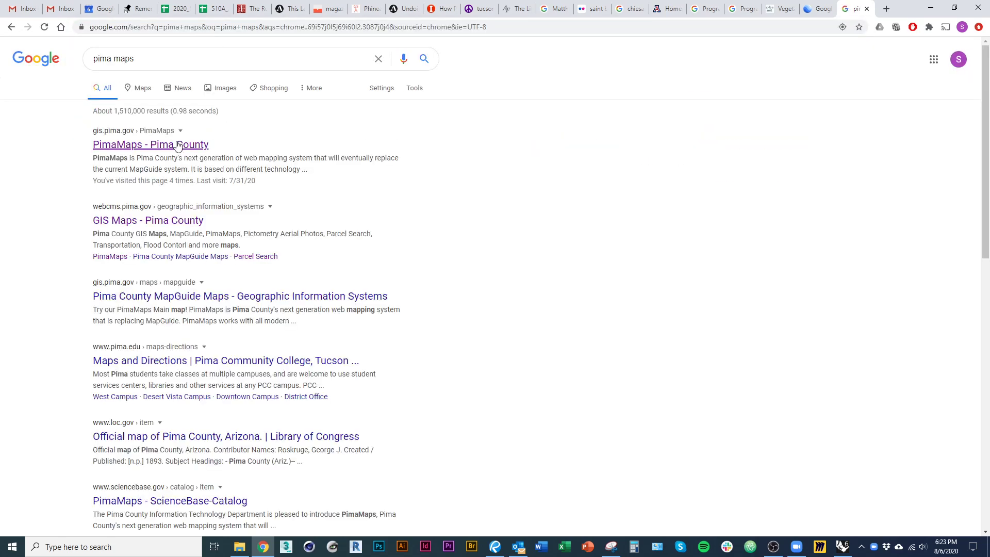
pyautogui.click(180, 147)
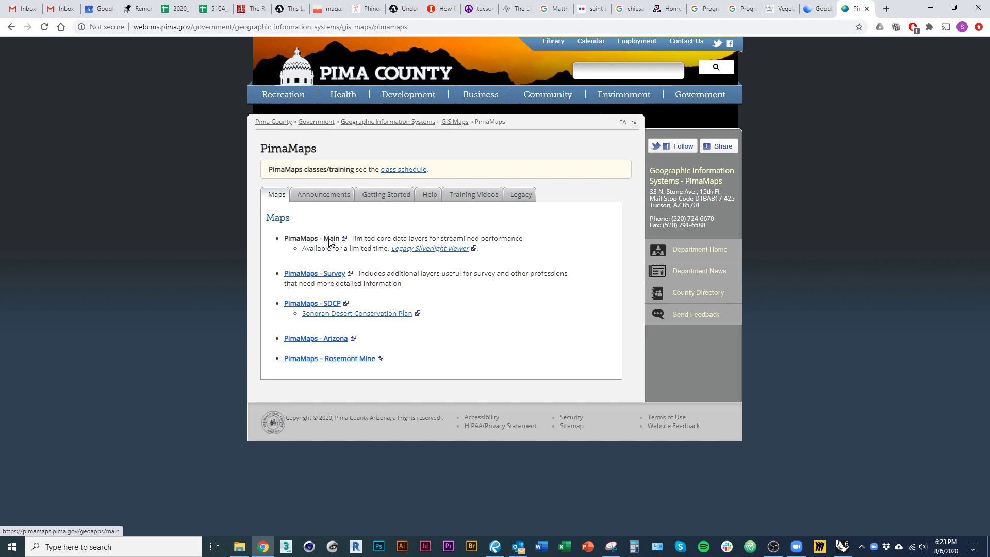
pyautogui.click(309, 236)
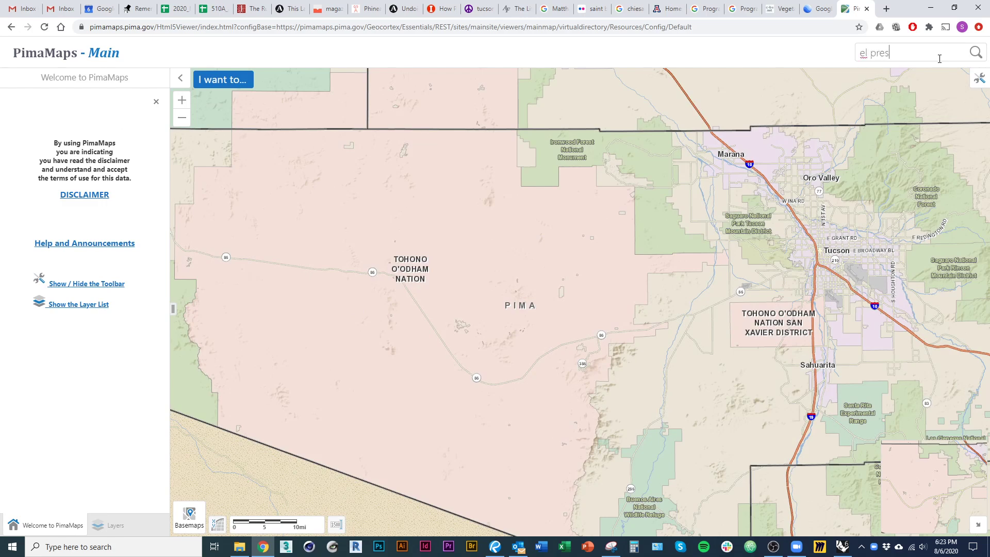
# - Search the map for "el presidio plaza", zoom in on the park result, and clear the search
pyautogui.press('Return')
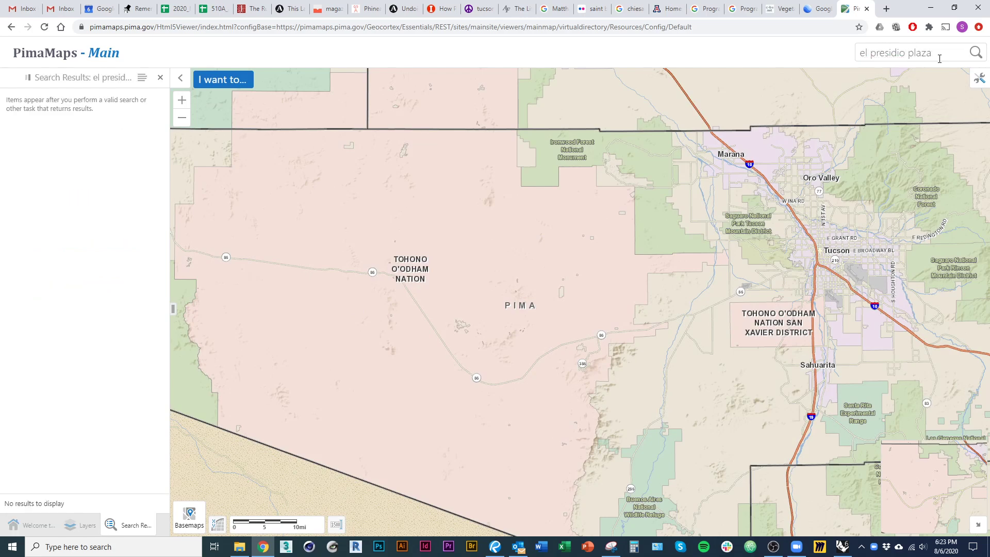
pyautogui.scroll(5, 816, 238)
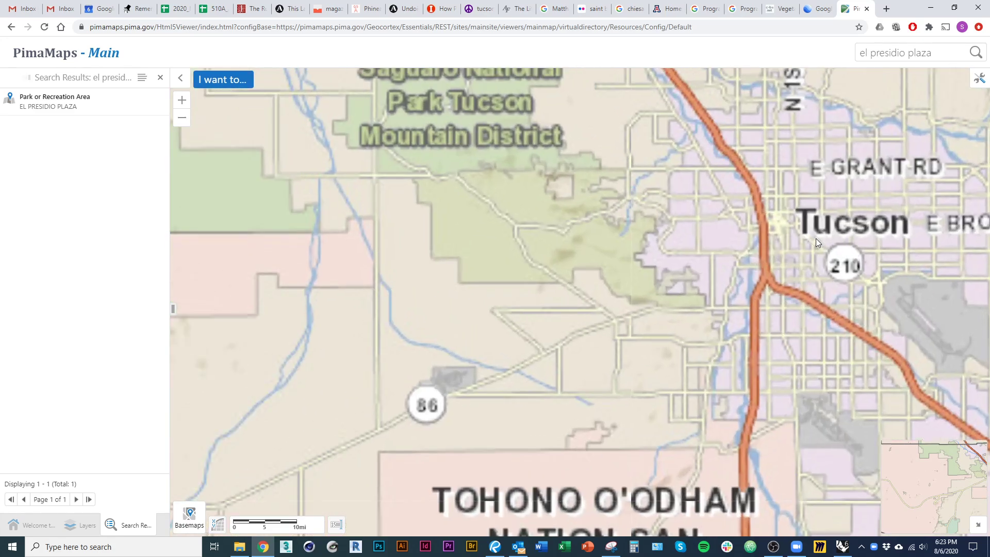
pyautogui.scroll(4, 768, 256)
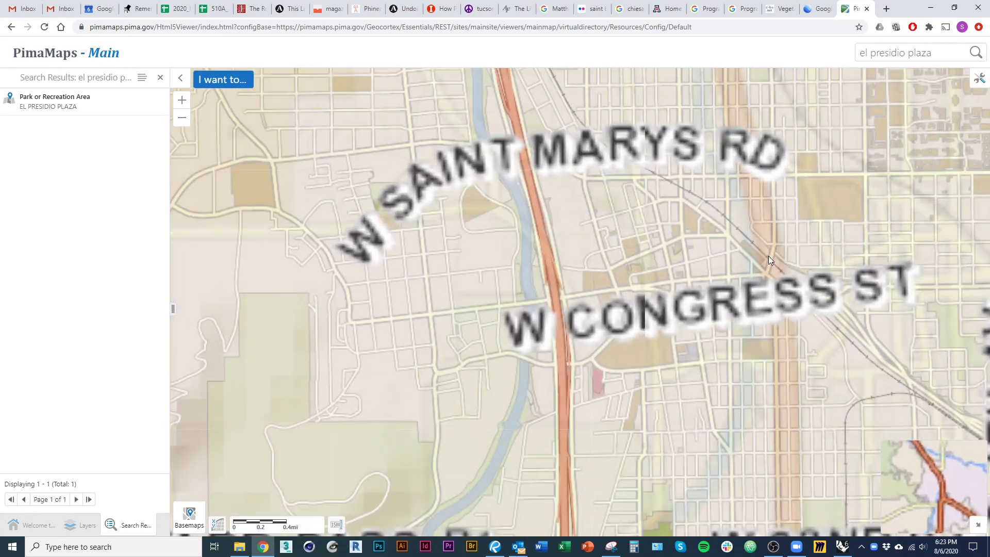
pyautogui.scroll(4, 558, 333)
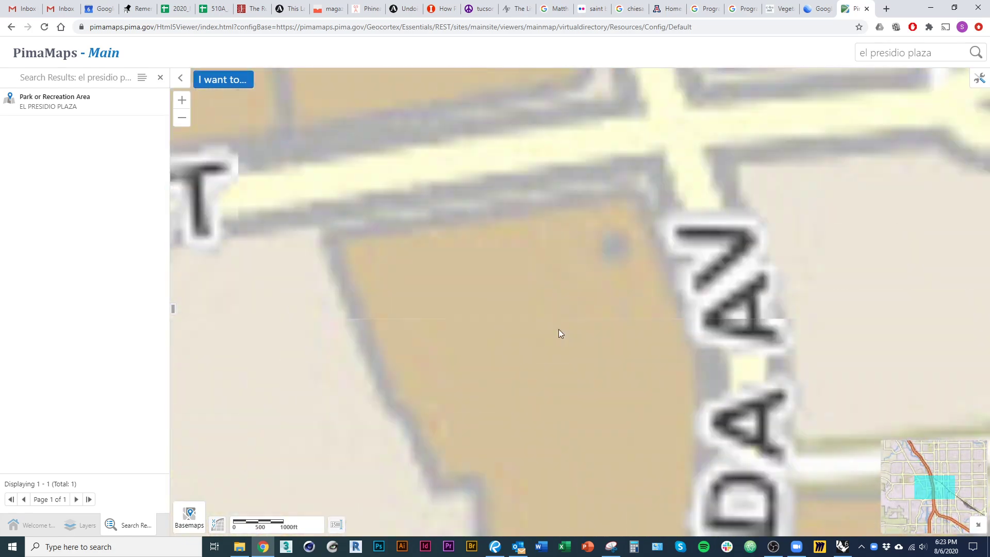
pyautogui.scroll(1, 561, 343)
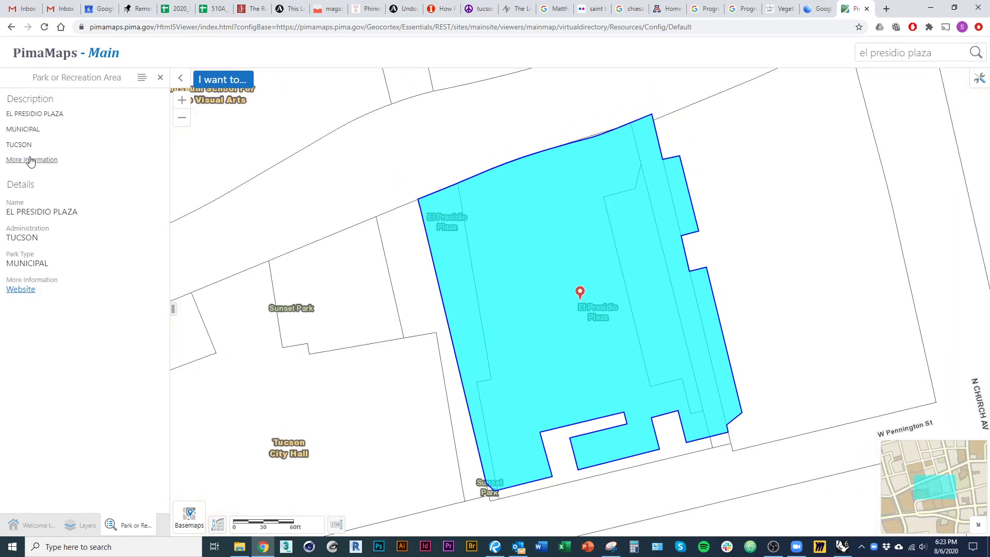
pyautogui.click(160, 79)
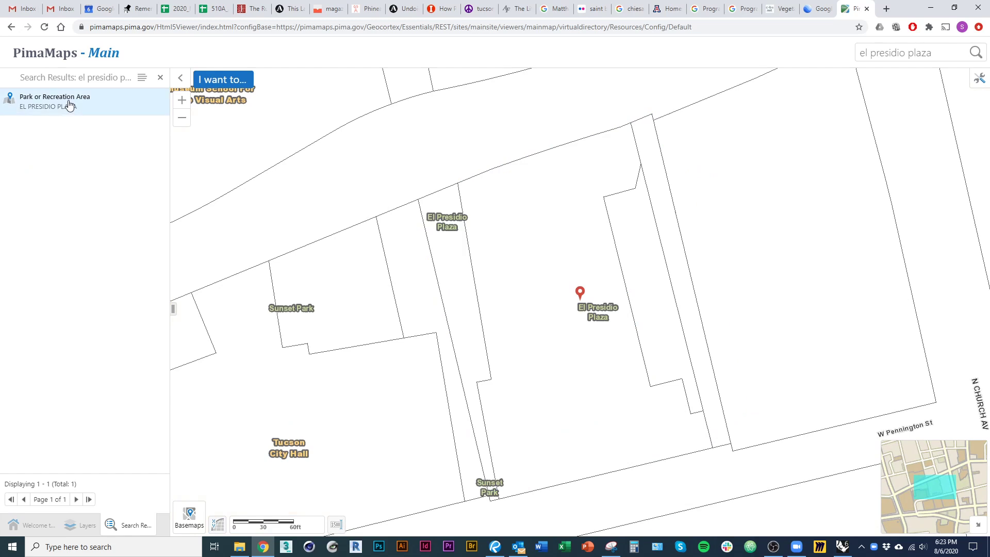
pyautogui.hotkey('ctrl', 'a')
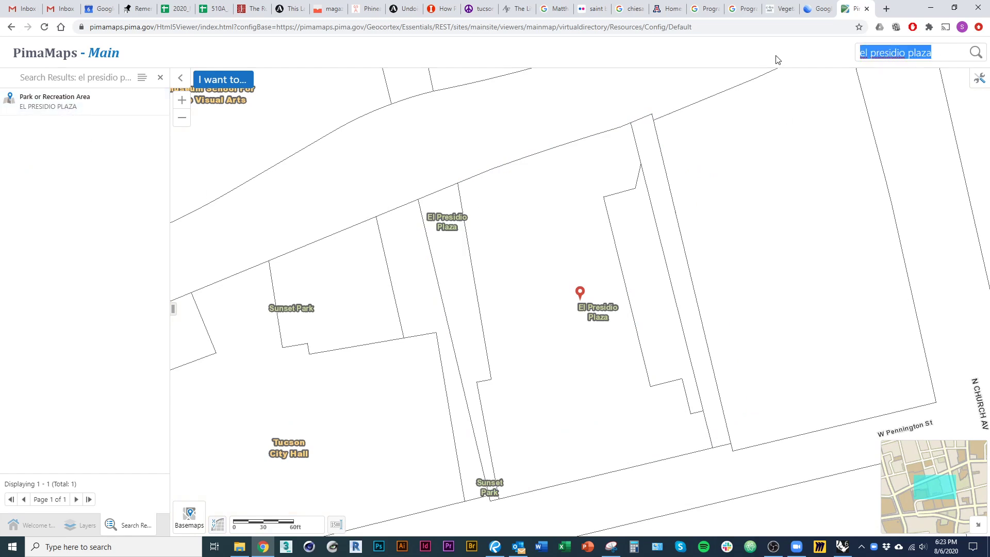
pyautogui.press('BackSpace')
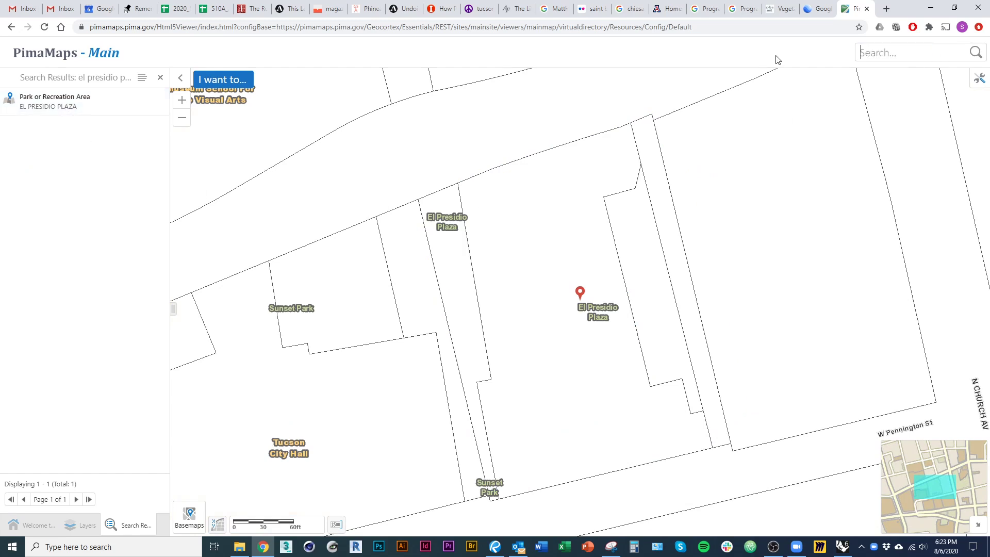
# - Turn on the Latest Orthophoto Imagery layer
pyautogui.click(78, 531)
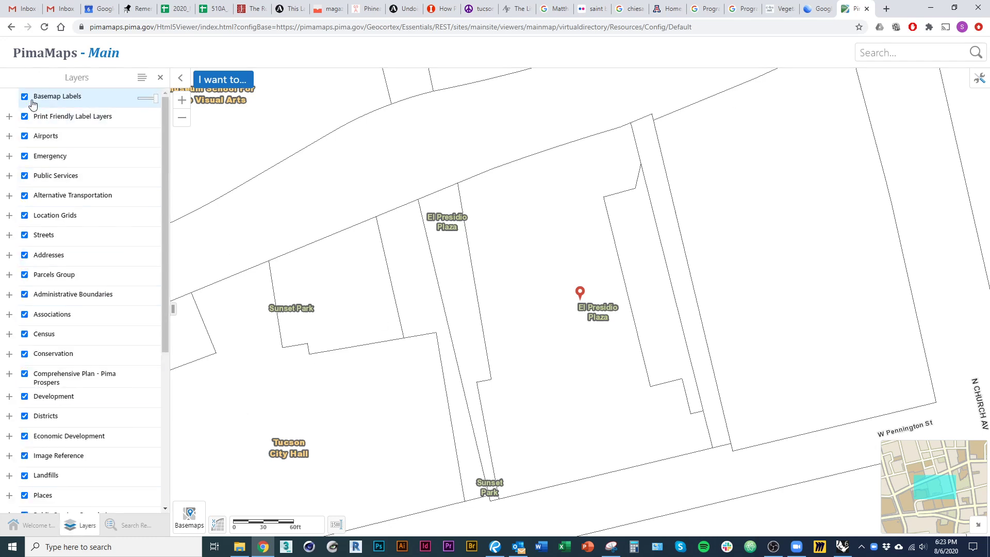
pyautogui.moveTo(164, 242); pyautogui.dragTo(166, 444)
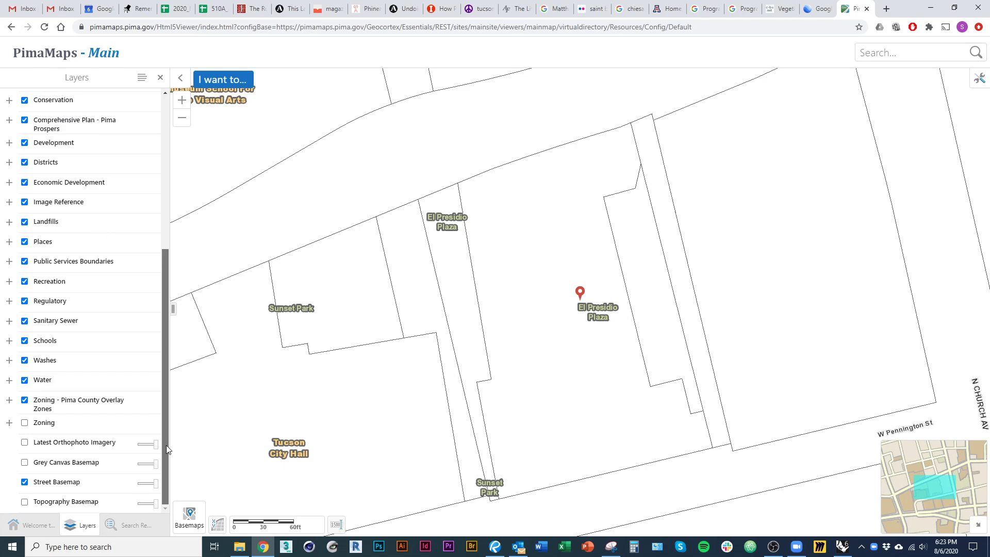
pyautogui.click(24, 442)
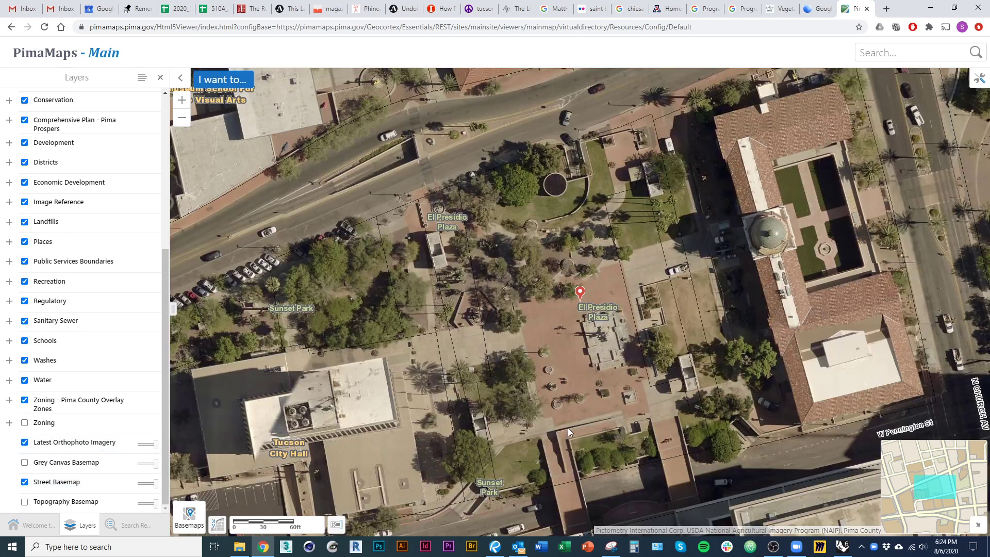
# - Examine the orthophoto of Jacome Plaza's lawn, tent, southern sidewalk and the adjoining W Pennington St
pyautogui.moveTo(948, 367)
pyautogui.mouseDown()
pyautogui.moveTo(728, 354)
pyautogui.moveTo(336, 364)
pyautogui.moveTo(323, 373)
pyautogui.mouseUp()
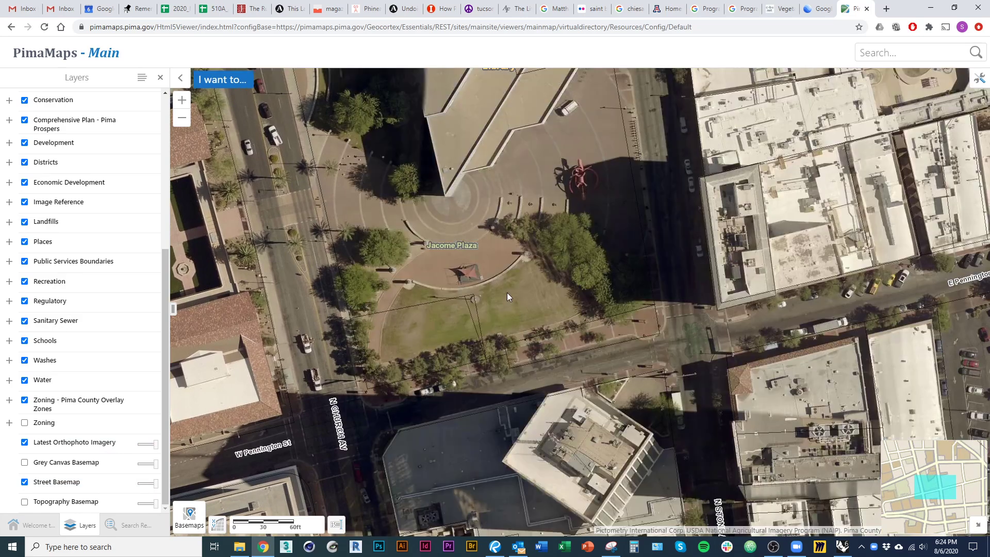
pyautogui.scroll(1, 491, 304)
pyautogui.moveTo(440, 281); pyautogui.dragTo(484, 299)
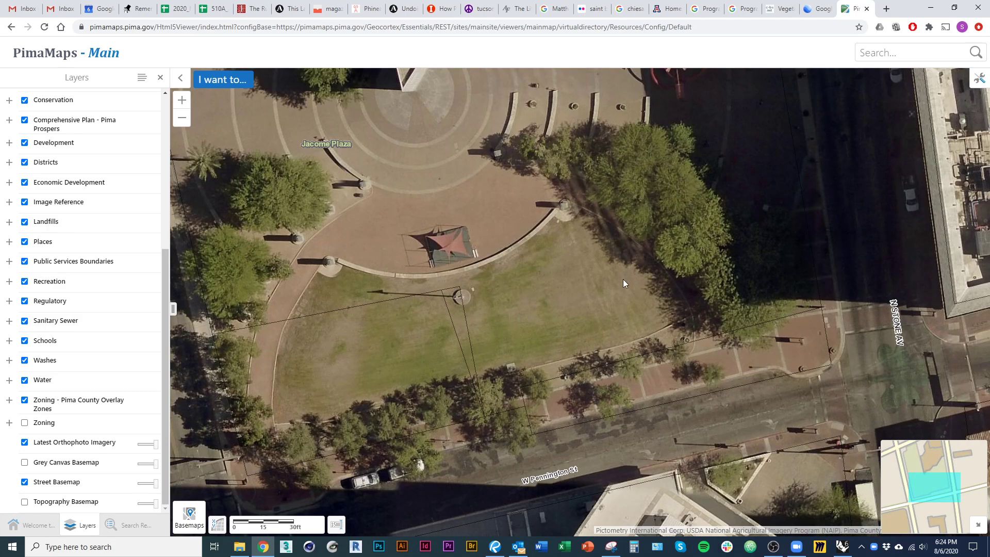
pyautogui.moveTo(574, 295); pyautogui.dragTo(664, 302)
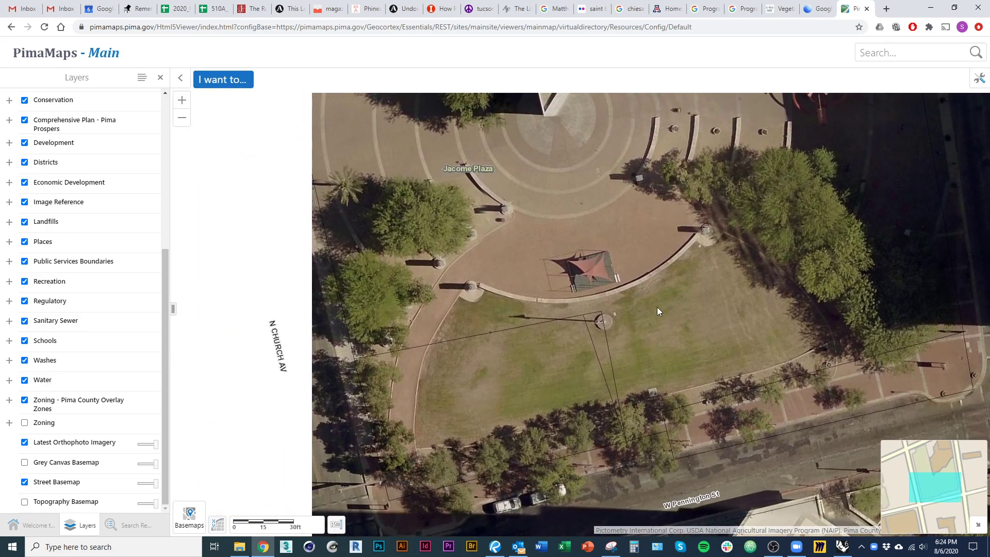
pyautogui.moveTo(542, 378); pyautogui.dragTo(566, 284)
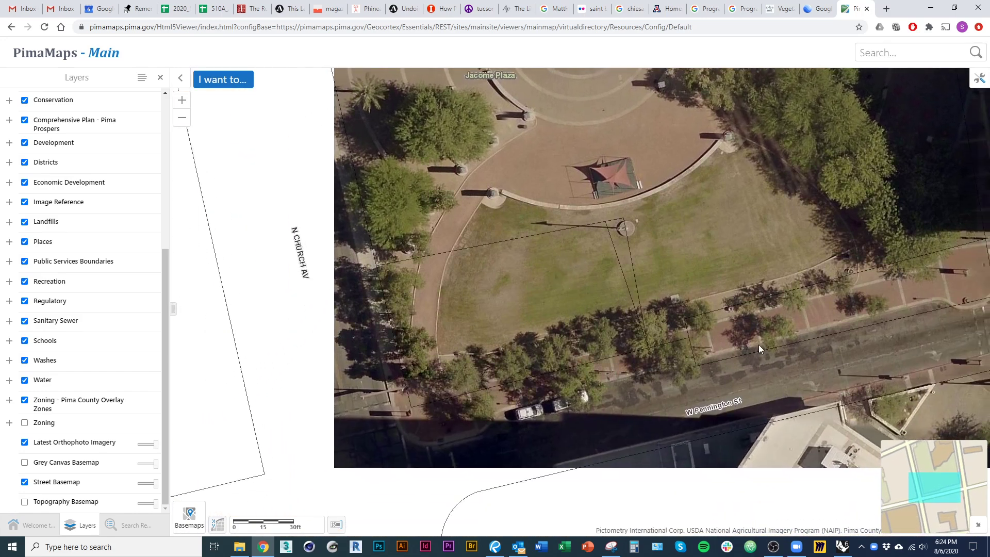
pyautogui.moveTo(895, 336); pyautogui.dragTo(819, 351)
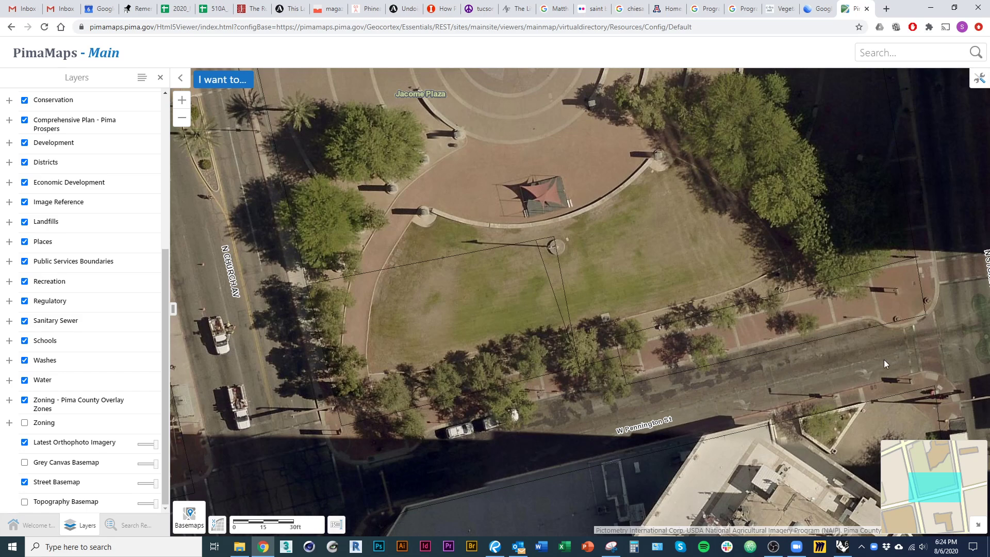
pyautogui.moveTo(629, 258); pyautogui.dragTo(642, 392)
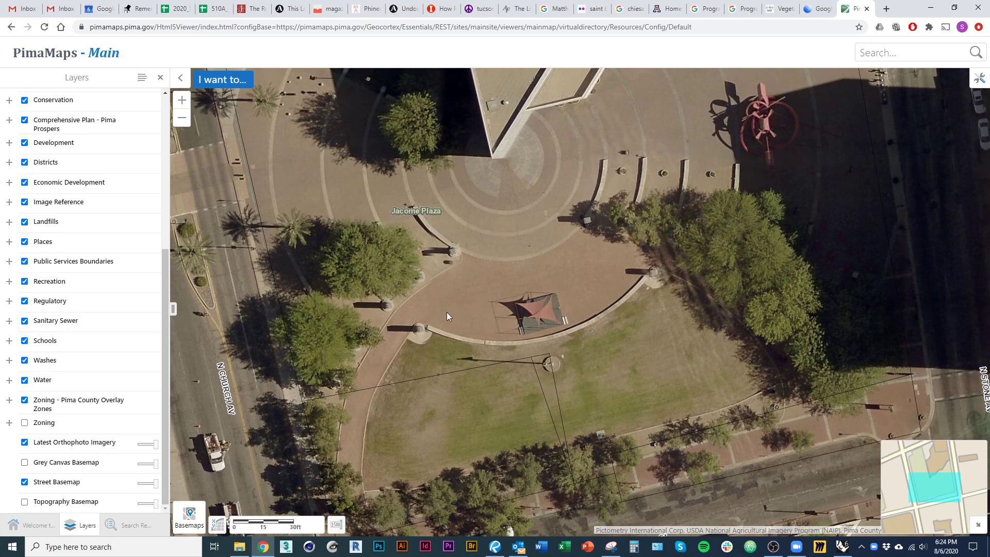
# - Switch back to Google Earth and view the tent together with the whole plaza lawn and neighbouring streets
pyautogui.click(820, 8)
pyautogui.moveTo(614, 325); pyautogui.dragTo(355, 323)
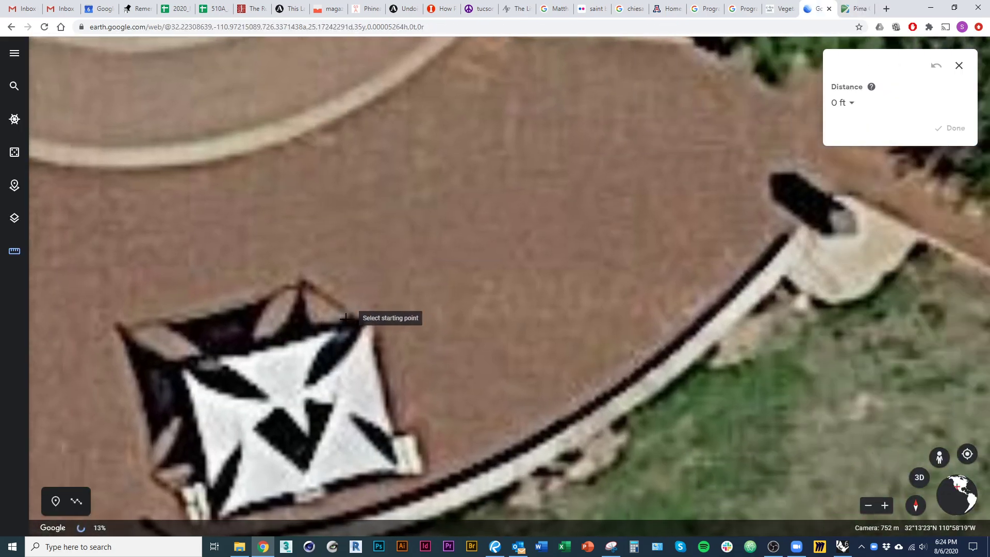
pyautogui.scroll(-5, 405, 278)
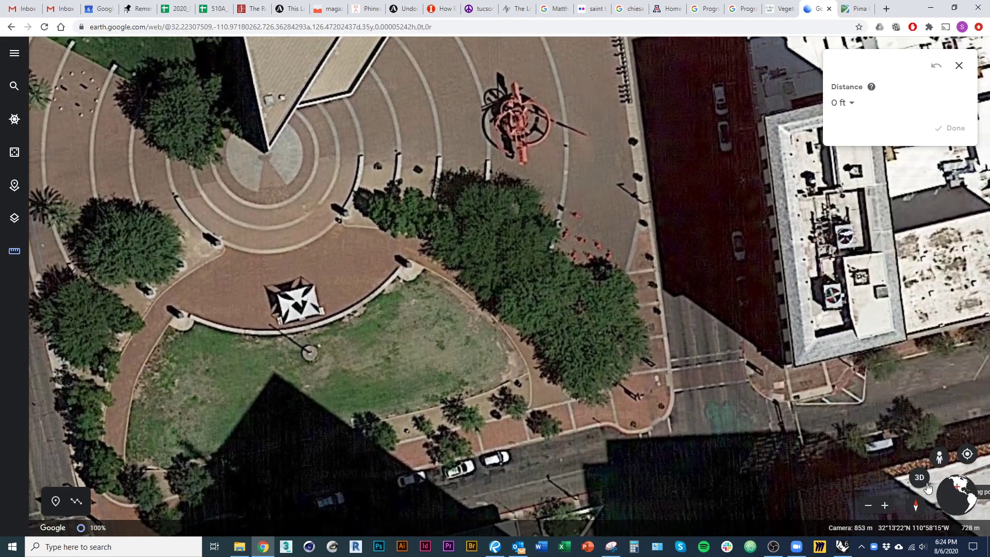
# - Enter Street View east of the plaza, go from the café interior to the street corner facing the plaza, and exit
pyautogui.moveTo(939, 456); pyautogui.dragTo(620, 460)
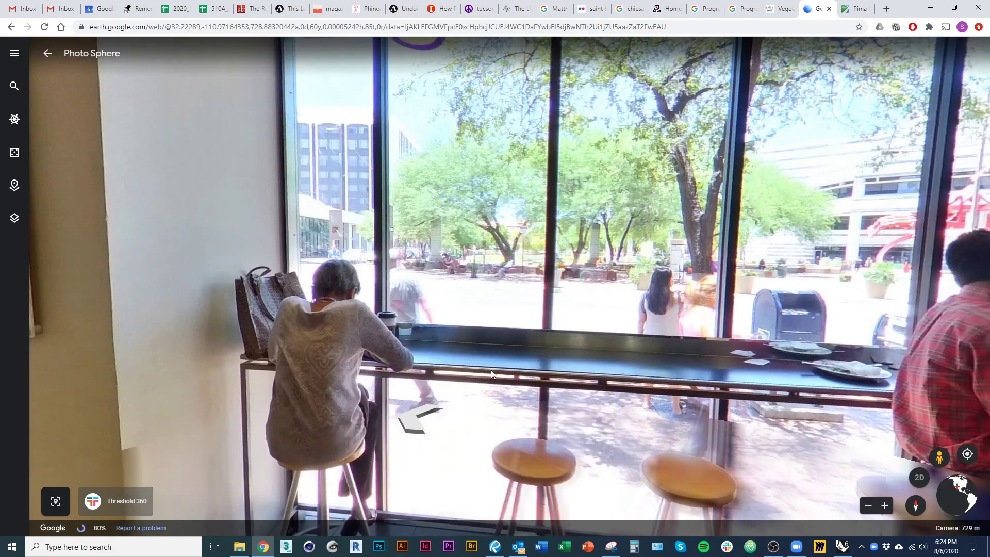
pyautogui.moveTo(491, 370); pyautogui.dragTo(621, 346)
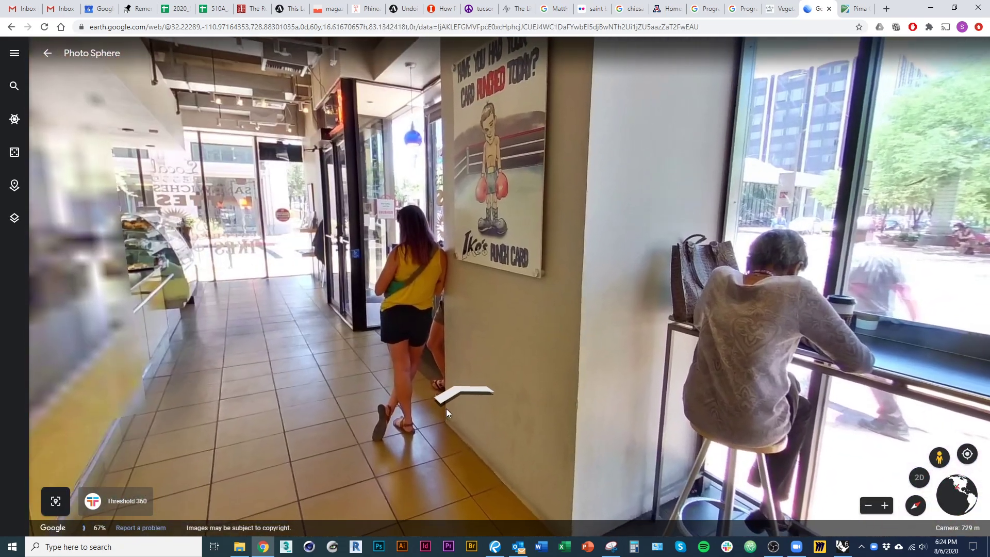
pyautogui.click(460, 393)
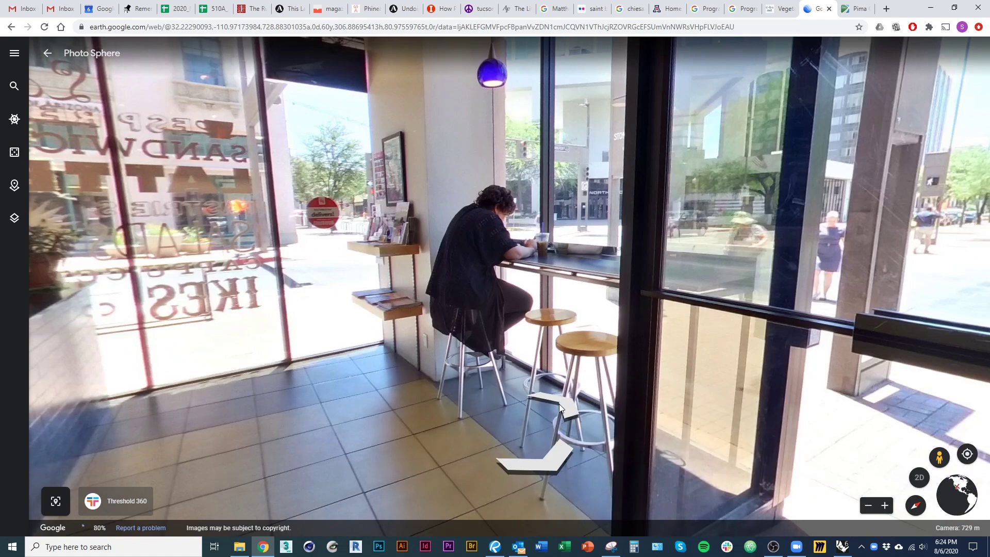
pyautogui.click(559, 404)
pyautogui.moveTo(737, 279); pyautogui.dragTo(638, 289)
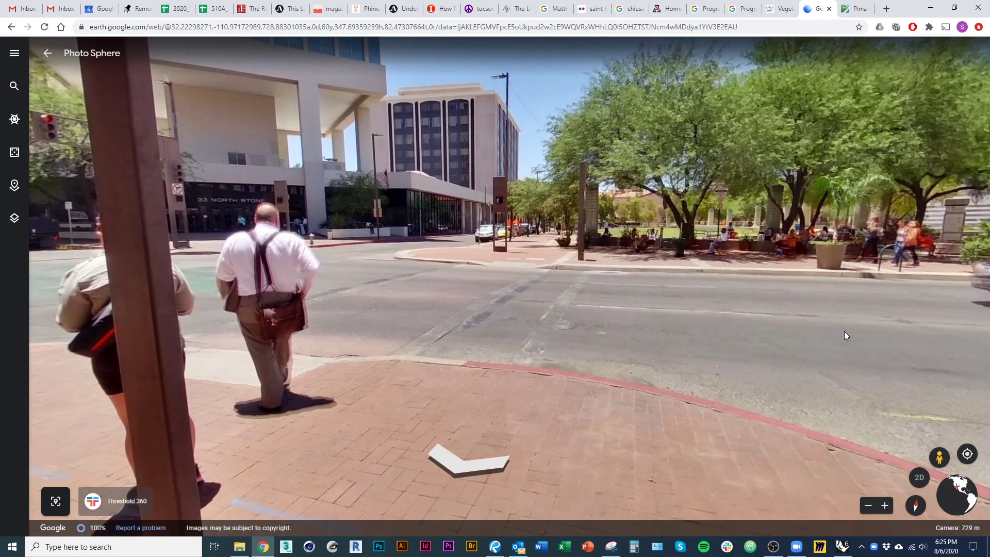
pyautogui.click(46, 54)
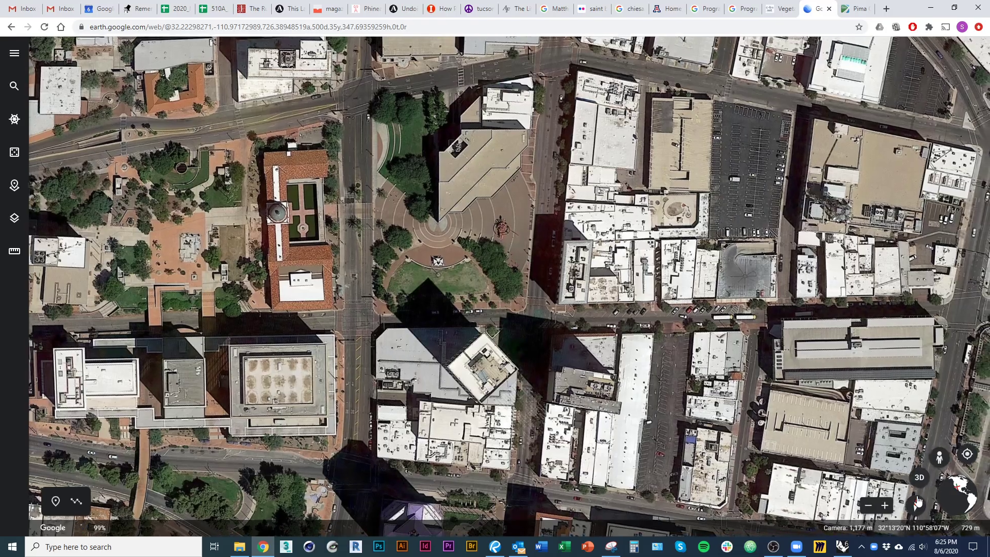
# - Enter Street View on W Pennington St and inspect the sidewalk and low wall along the plaza lawn
pyautogui.click(938, 457)
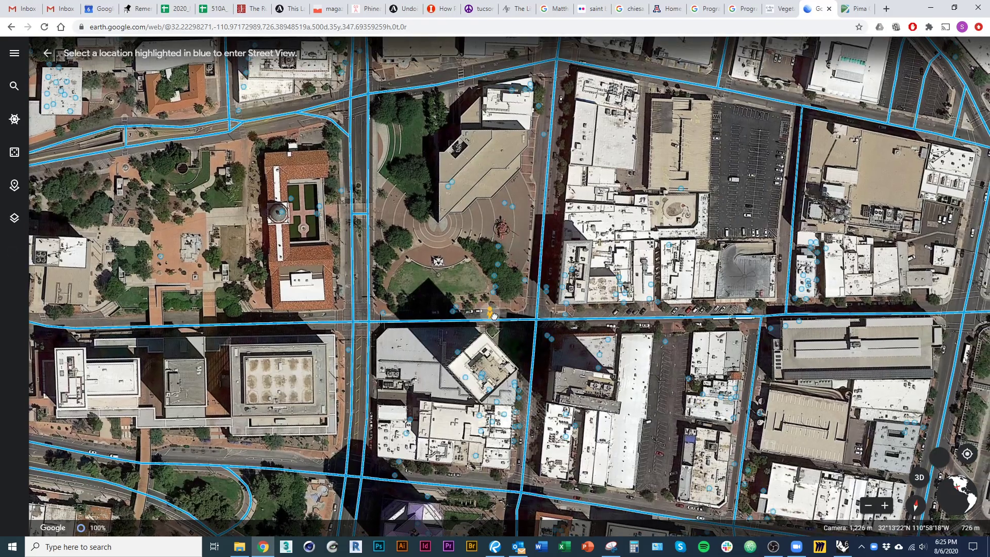
pyautogui.click(503, 320)
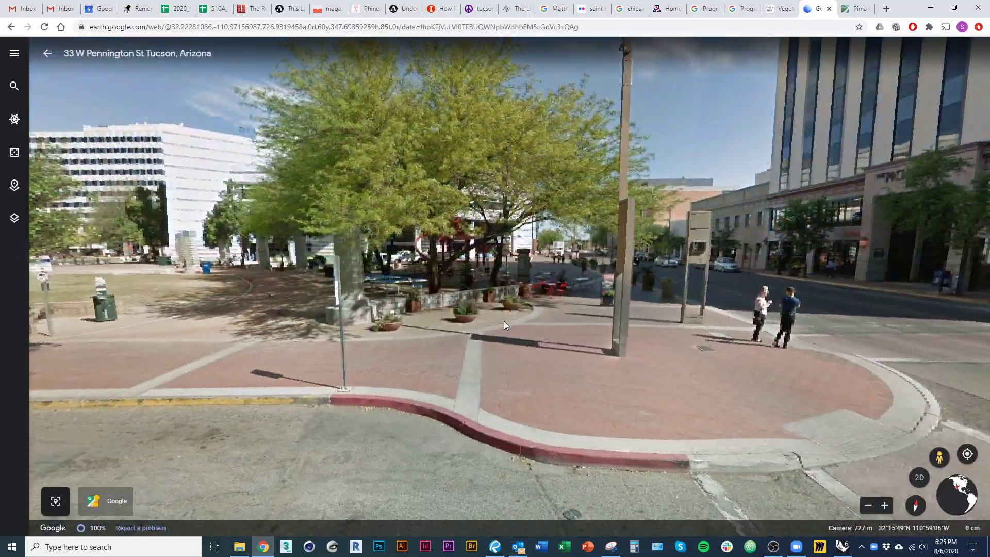
pyautogui.click(499, 401)
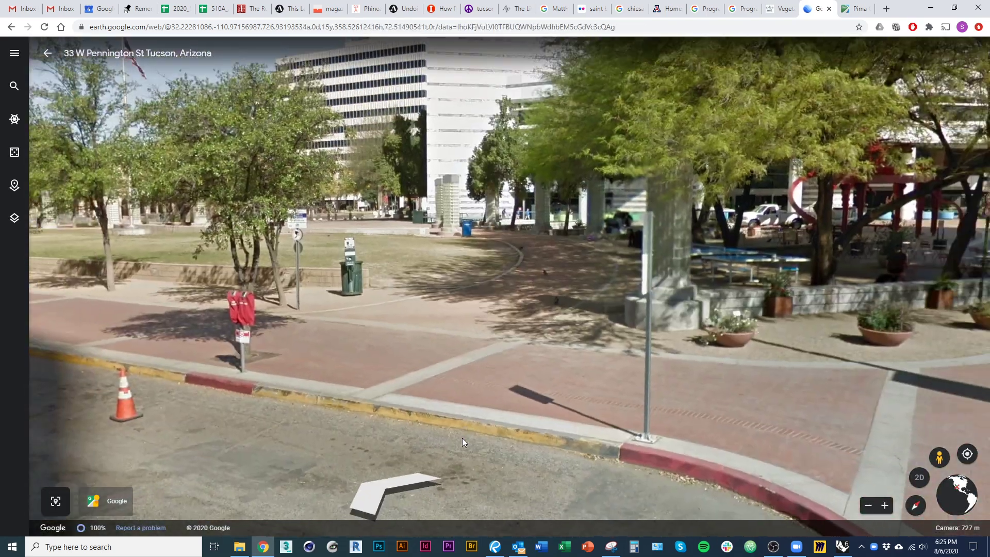
# - Switch back to Rhino and cancel the pending polyline over the site aerial
pyautogui.hotkey('alt', 'Tab')
pyautogui.scroll(3, 509, 364)
pyautogui.press('Return')
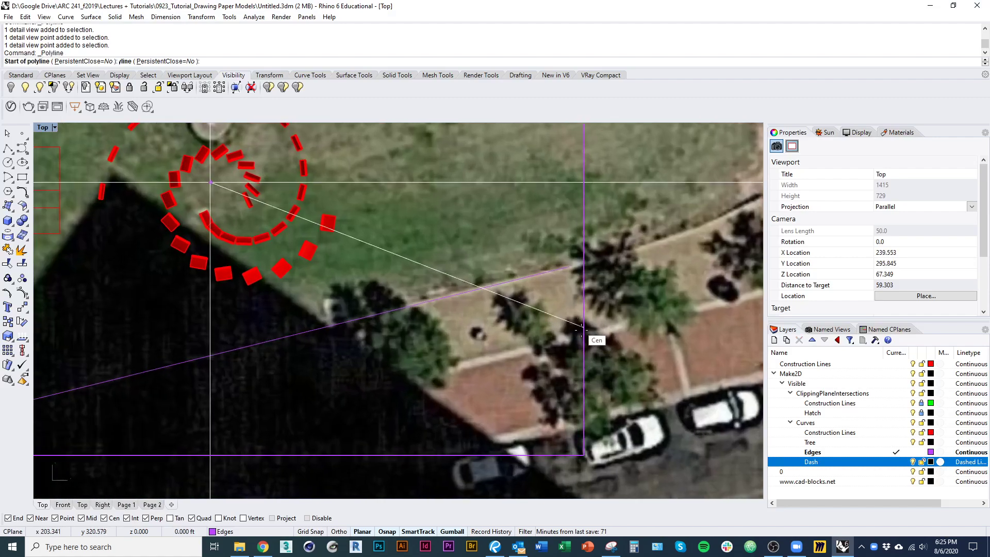
pyautogui.scroll(2, 567, 320)
pyautogui.press('Escape')
# - Offset the lawn edge line toward the street by about 12.9 ft, measured off the aerial, with the Cap option set to None
pyautogui.click(480, 250)
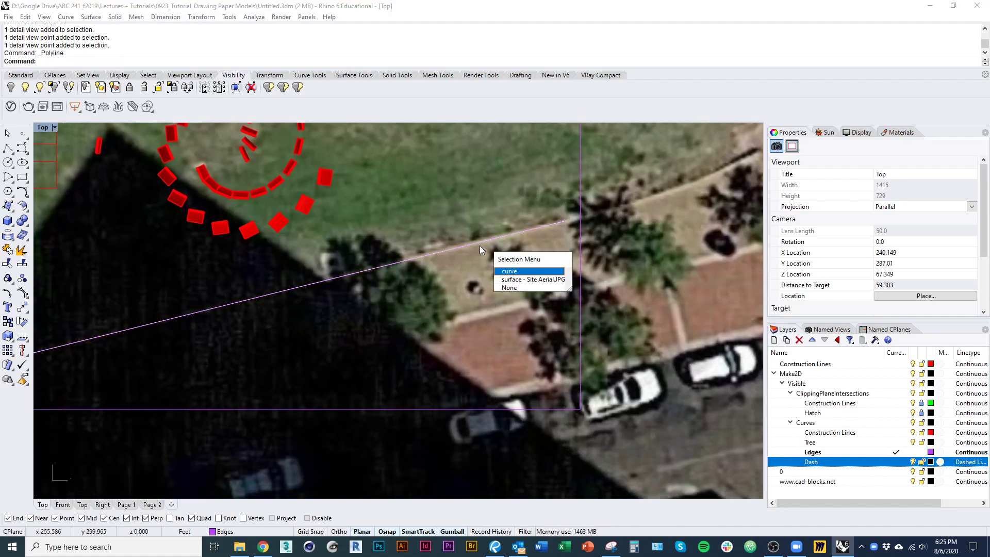
pyautogui.press('Return')
pyautogui.write('o')
pyautogui.press('Return')
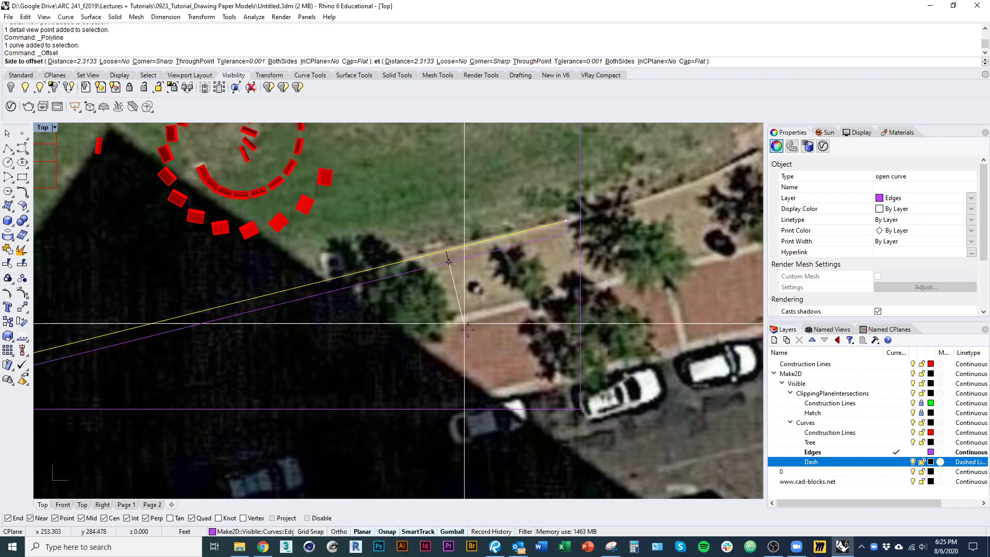
pyautogui.write('d')
pyautogui.press('Return')
pyautogui.moveTo(488, 361); pyautogui.dragTo(500, 318, button='right')
pyautogui.click(483, 229)
pyautogui.click(500, 299)
pyautogui.click(359, 60)
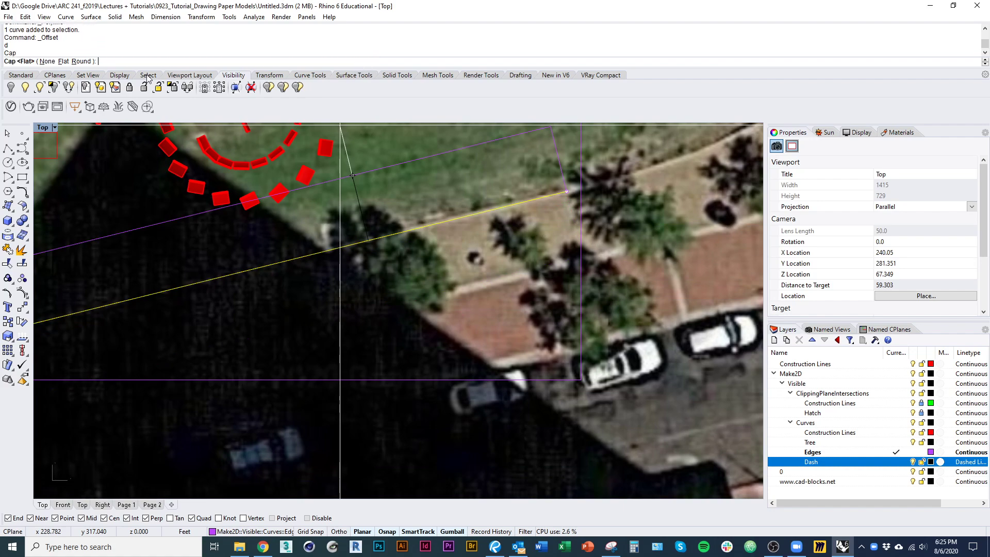
pyautogui.click(47, 60)
pyautogui.moveTo(545, 375); pyautogui.dragTo(426, 271, button='right')
pyautogui.click(514, 339)
# - Offset the new sidewalk line toward the street by about 17.6 ft, measured from the brick paving's inner edge to the curb
pyautogui.rightClick(437, 258)
pyautogui.click(456, 264)
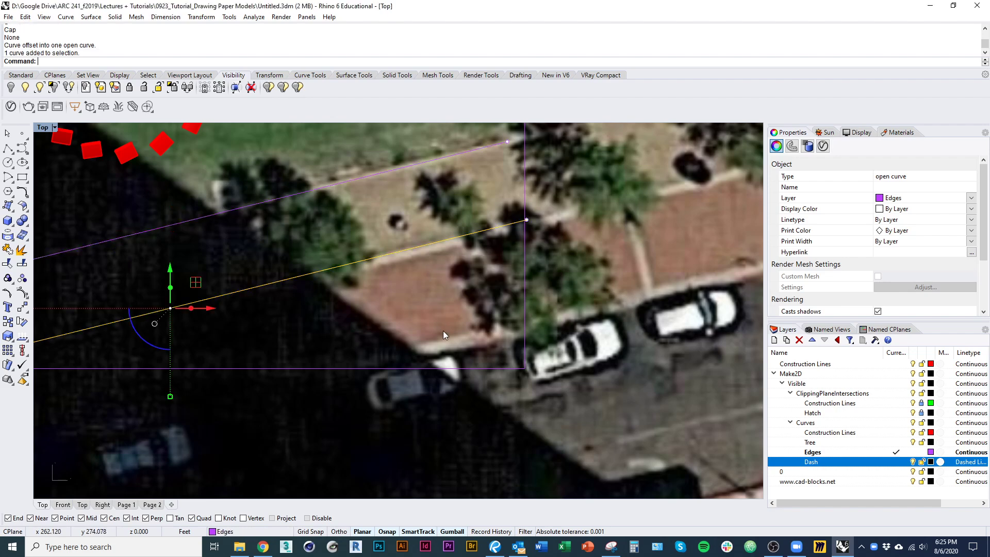
pyautogui.write('d')
pyautogui.press('Return')
pyautogui.scroll(1, 424, 265)
pyautogui.click(424, 223)
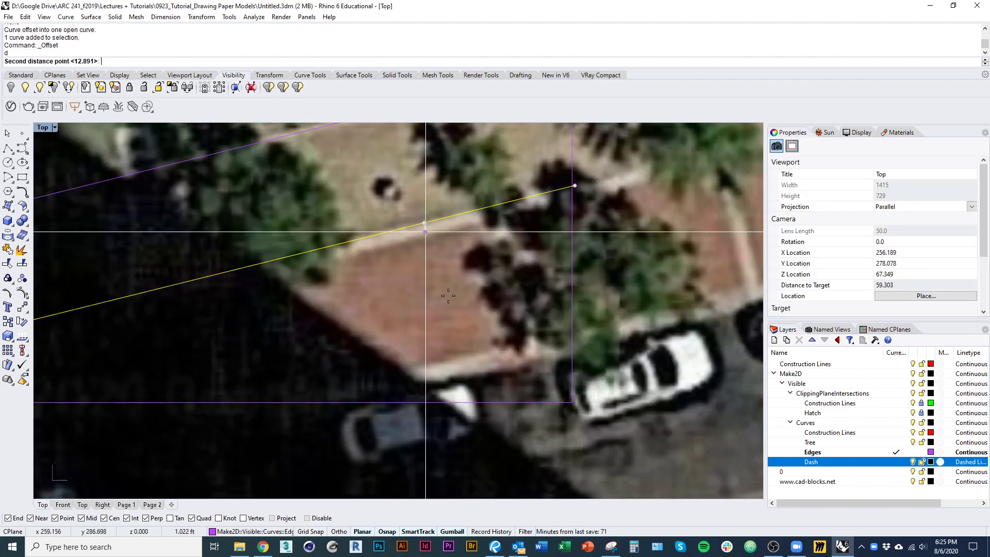
pyautogui.click(472, 376)
pyautogui.click(468, 400)
# - Offset the curb line back toward the plaza by about 2.2 ft to trace the concrete curb band
pyautogui.scroll(-7, 466, 435)
pyautogui.moveTo(466, 435); pyautogui.dragTo(502, 362, button='right')
pyautogui.scroll(-3, 501, 361)
pyautogui.scroll(3, 429, 352)
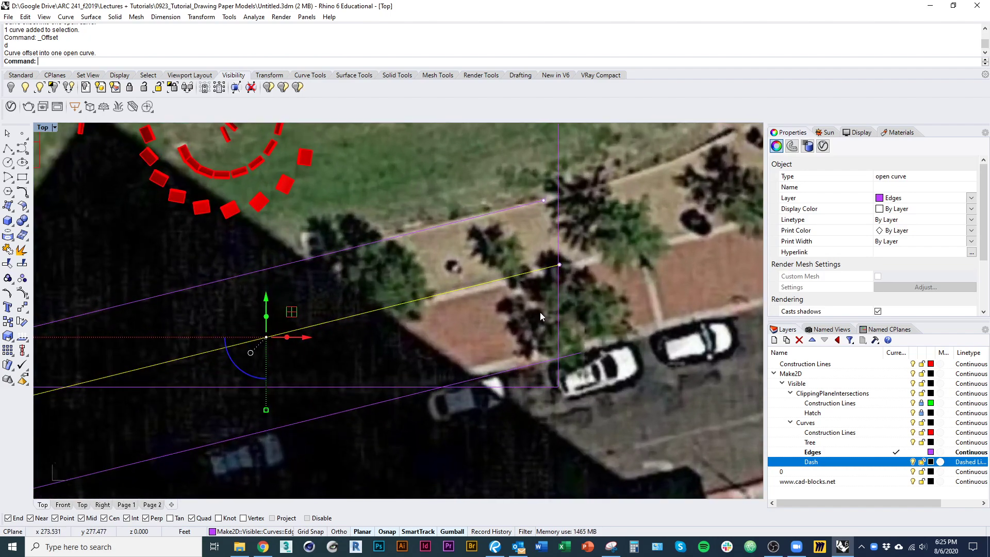
pyautogui.click(518, 370)
pyautogui.click(557, 408)
pyautogui.moveTo(498, 355); pyautogui.dragTo(431, 358, button='right')
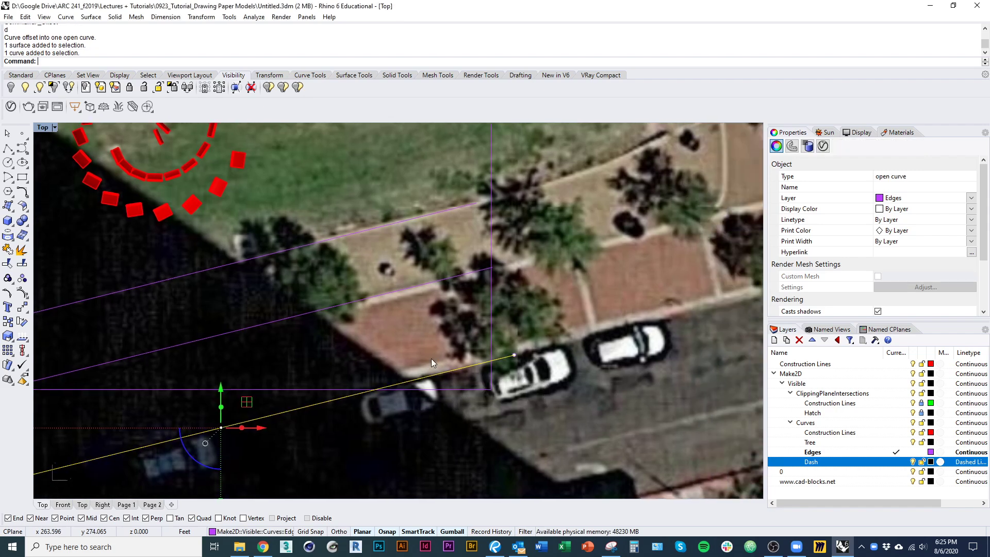
pyautogui.rightClick(447, 351)
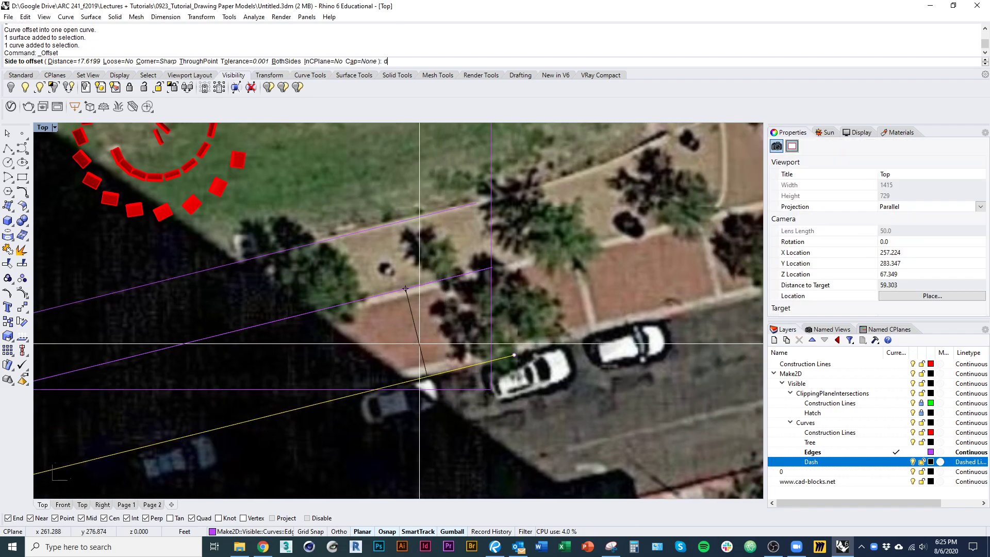
pyautogui.write('d')
pyautogui.press('Return')
pyautogui.scroll(8, 458, 382)
pyautogui.click(455, 370)
pyautogui.click(437, 304)
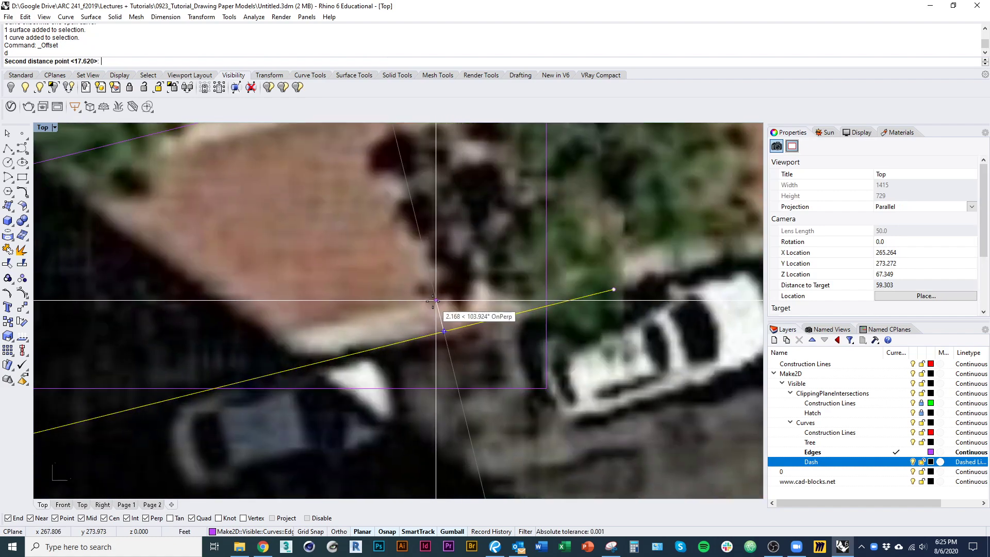
pyautogui.scroll(-5, 437, 309)
pyautogui.click(425, 314)
# - Offset the sidewalk line at the brick paving's inner edge toward the street by the same distance as the curb band
pyautogui.click(416, 183)
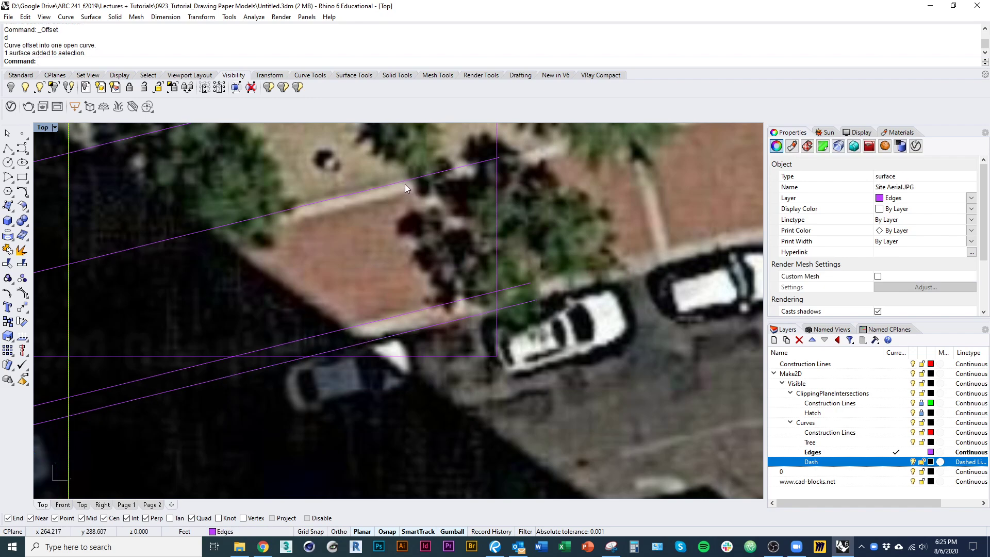
pyautogui.click(405, 182)
pyautogui.rightClick(398, 199)
pyautogui.rightClick(400, 209)
pyautogui.click(409, 233)
# - Draw a polyline across the brick paving between the inner band line and the inner curb line
pyautogui.scroll(2, 409, 237)
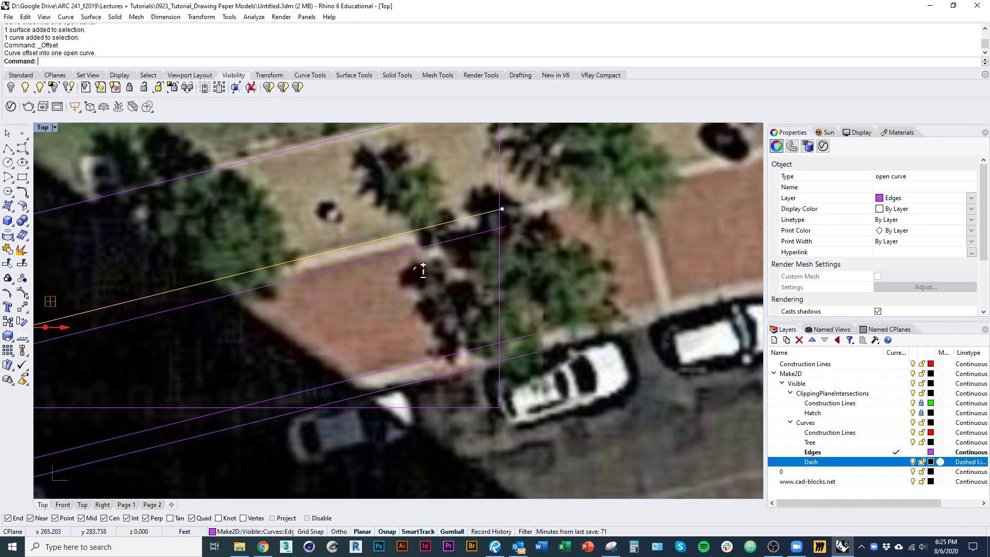
pyautogui.write('pl')
pyautogui.press('Return')
pyautogui.click(426, 238)
pyautogui.click(462, 384)
pyautogui.rightClick(462, 378)
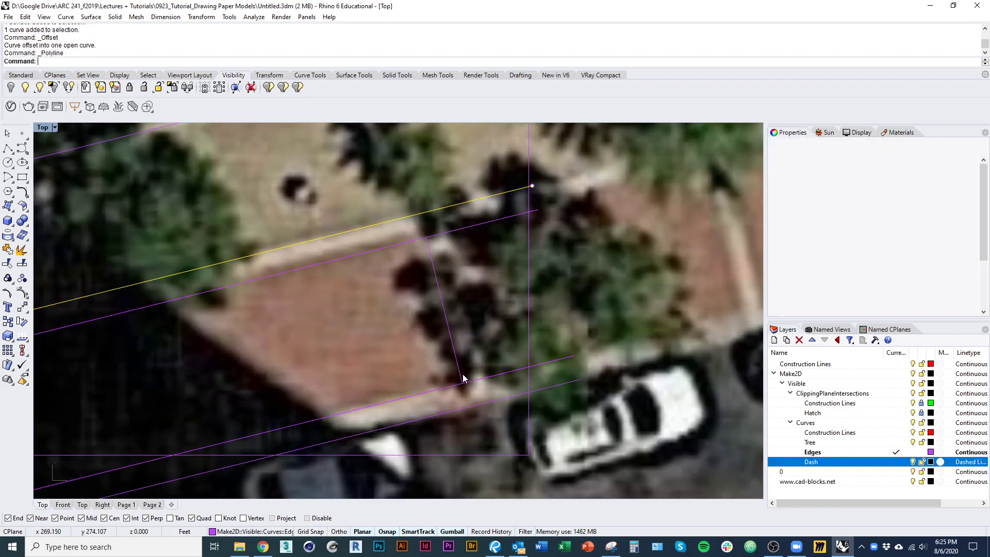
# - Offset the cross line to its east side to form a concrete divider band in the paving
pyautogui.click(435, 277)
pyautogui.rightClick(435, 277)
pyautogui.write('o')
pyautogui.press('Return')
pyautogui.click(450, 274)
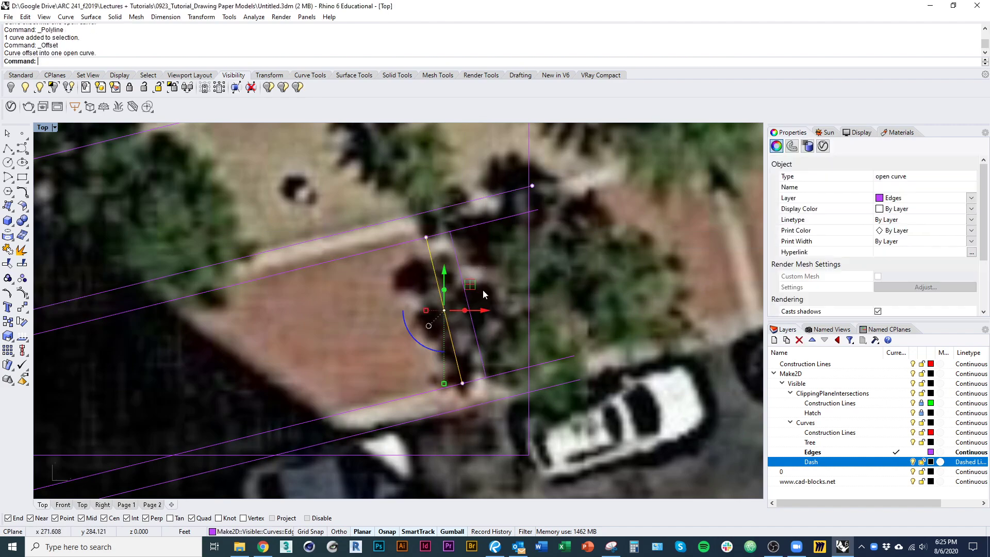
# - Array the two divider lines along the sidewalk line with ArrayCrv
pyautogui.scroll(-3, 479, 296)
pyautogui.keyDown('shift'); pyautogui.click(536, 303); pyautogui.keyUp('shift')
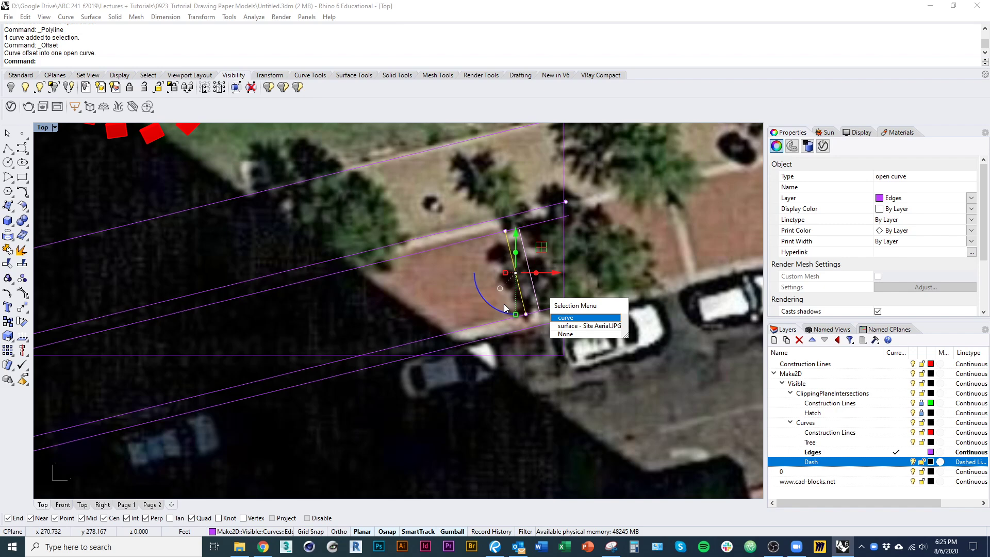
pyautogui.click(562, 325)
pyautogui.write('ayC')
pyautogui.write('r')
pyautogui.press('Down')
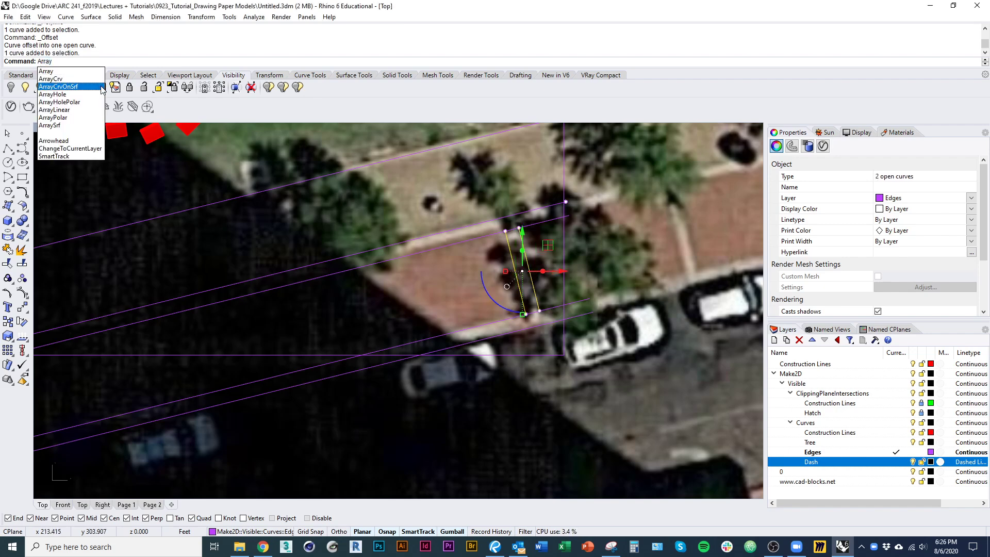
pyautogui.press('Return')
pyautogui.click(422, 282)
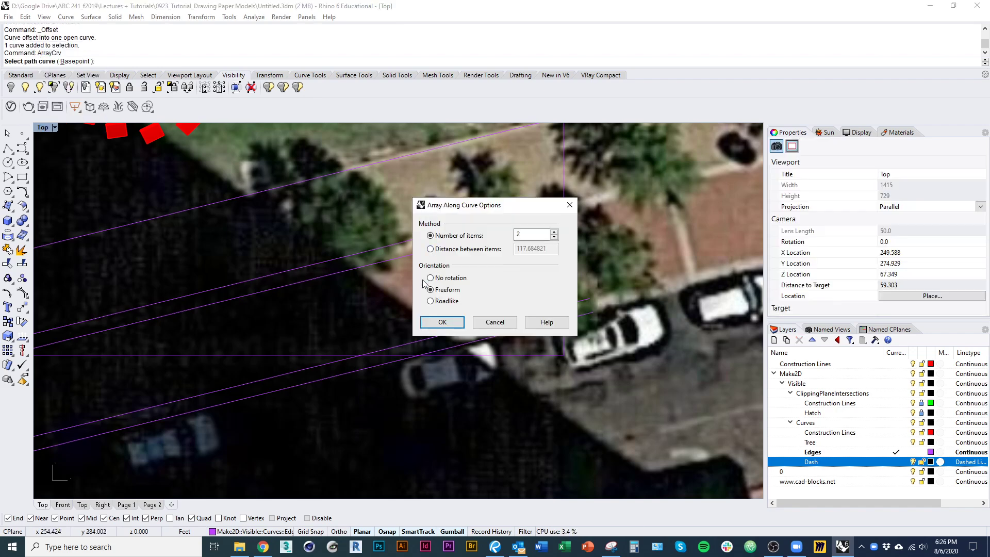
pyautogui.click(462, 326)
# - Deselect the divider lines and hide the Site Aerial.JPG surface so only the traced linework is left
pyautogui.scroll(-5, 426, 352)
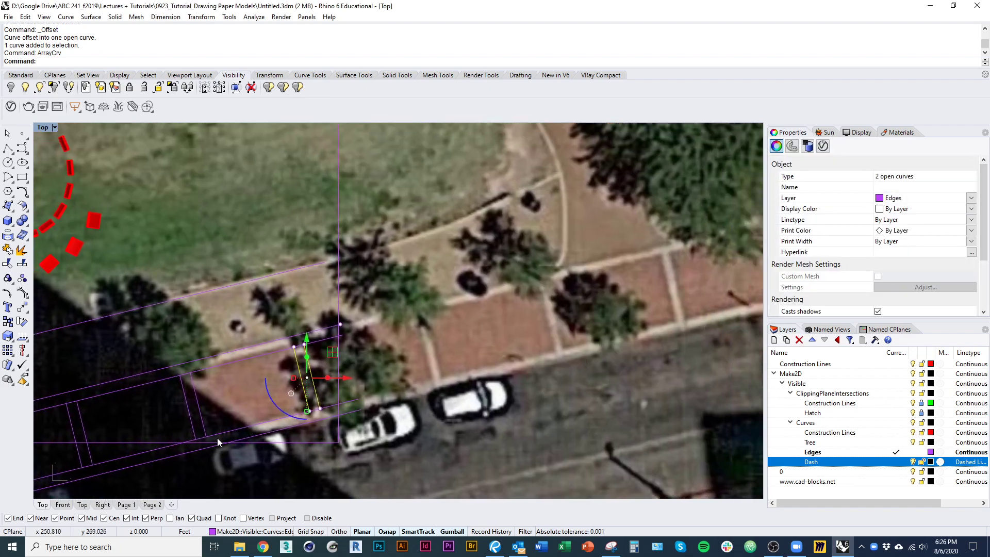
pyautogui.moveTo(218, 442); pyautogui.dragTo(283, 430, button='right')
pyautogui.click(300, 389)
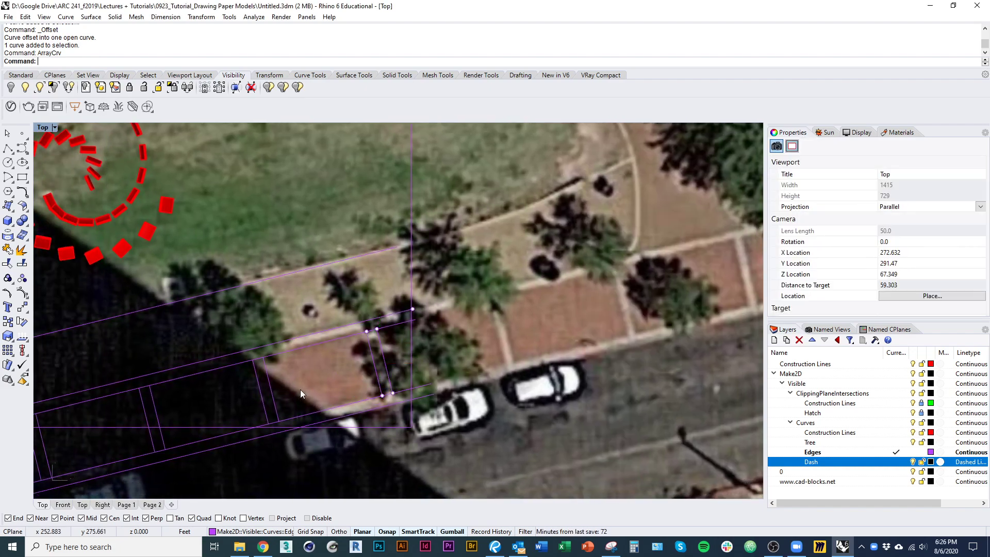
pyautogui.moveTo(357, 404); pyautogui.dragTo(422, 377, button='right')
pyautogui.click(474, 422)
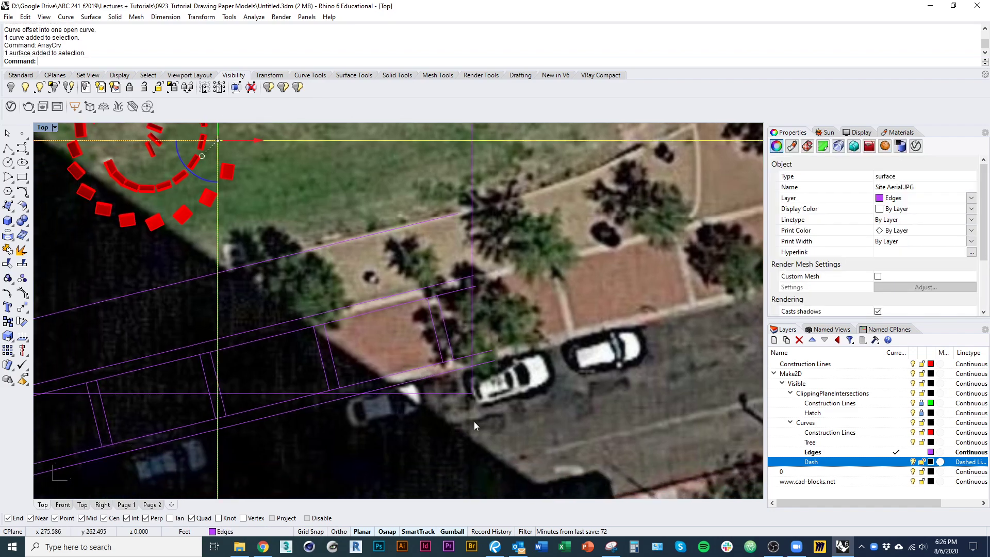
pyautogui.hotkey('ctrl', 'h')
pyautogui.scroll(-2, 412, 392)
pyautogui.moveTo(376, 421); pyautogui.dragTo(528, 345, button='right')
pyautogui.scroll(2, 469, 369)
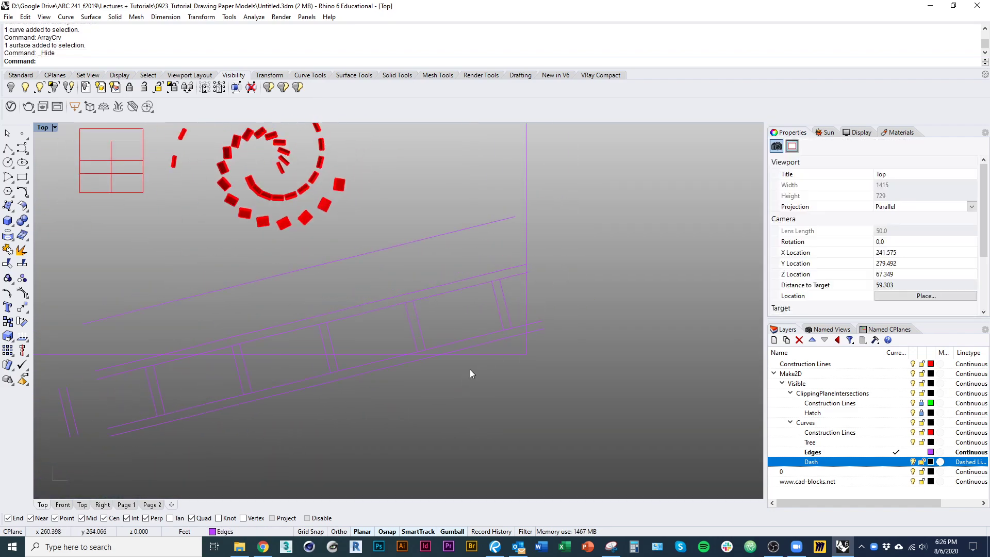
pyautogui.scroll(2, 475, 354)
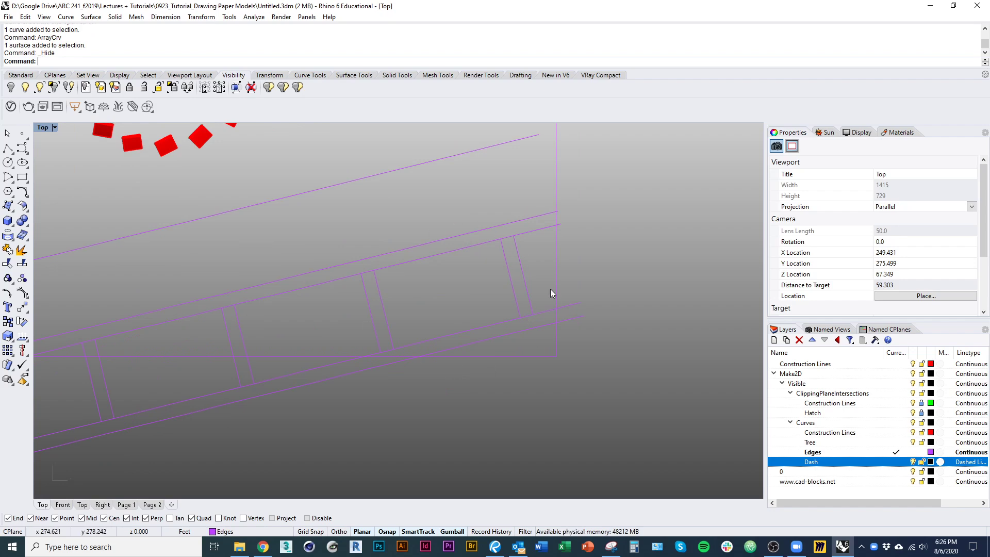
pyautogui.moveTo(471, 240); pyautogui.dragTo(492, 298, button='right')
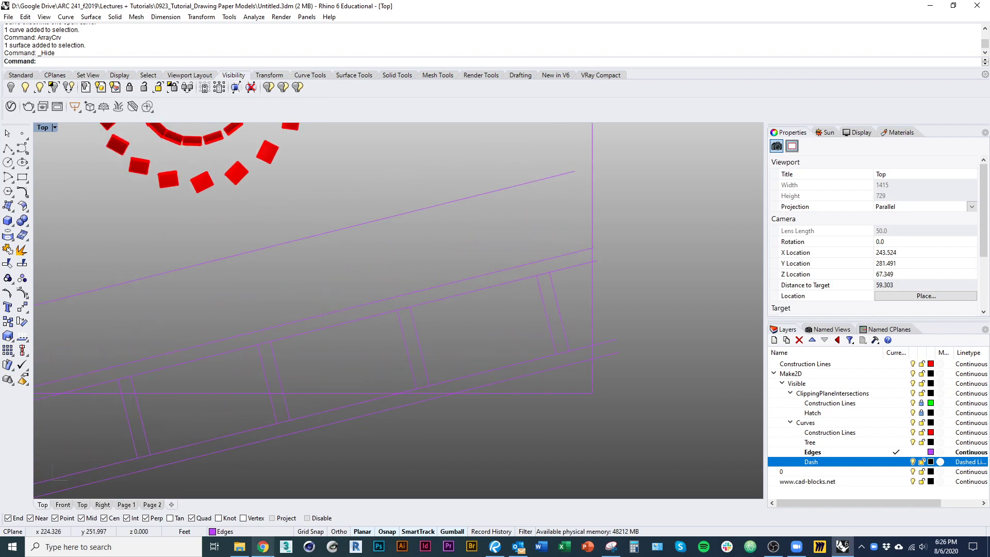
# - Switch to Chrome and search the web for free hatch patterns from the cad-blocks.net tab
pyautogui.click(263, 546)
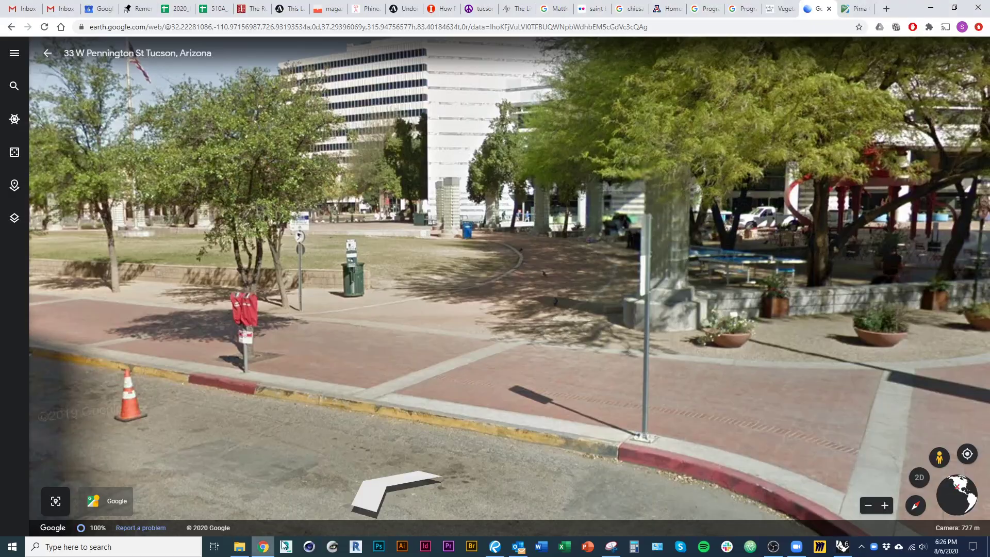
pyautogui.click(778, 14)
pyautogui.click(526, 25)
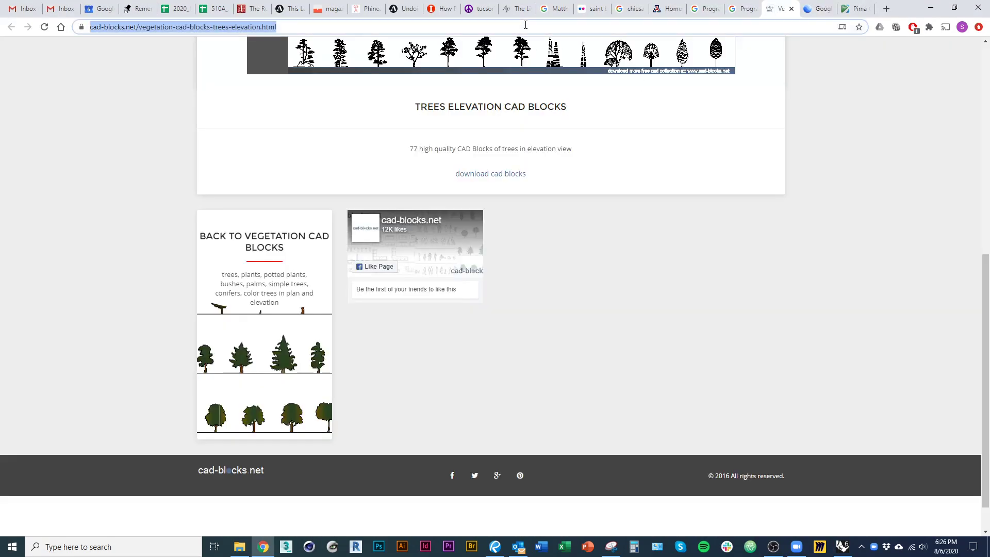
pyautogui.write('free ')
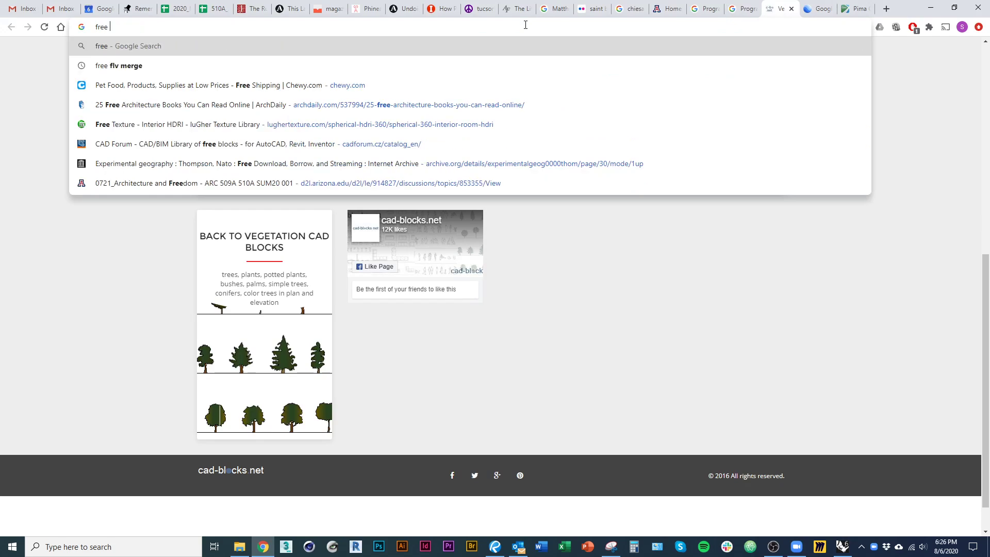
pyautogui.write('hatch patterns')
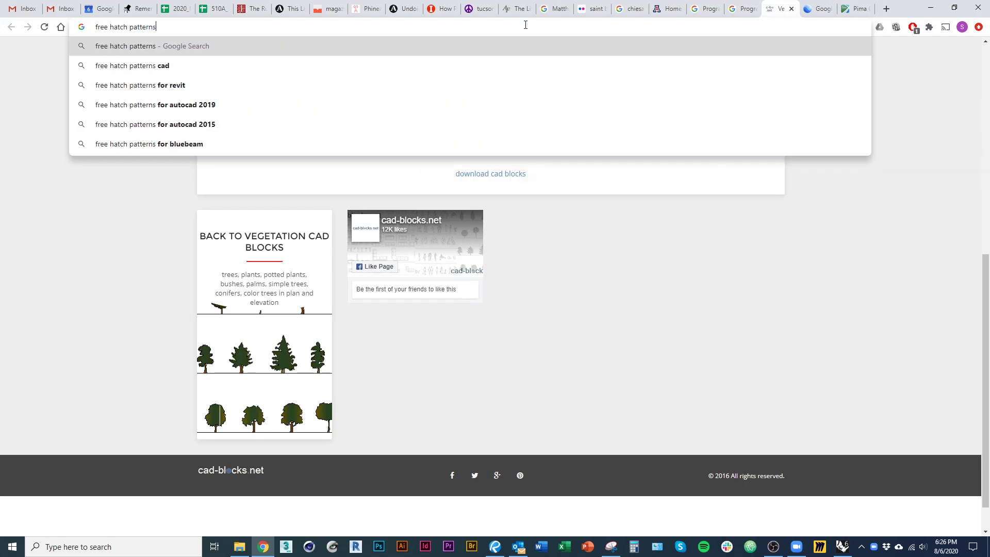
pyautogui.press('Return')
# - Open CADhatch.com's free downloads, go to the brick hatch patterns and download HBLOCKES
pyautogui.click(129, 147)
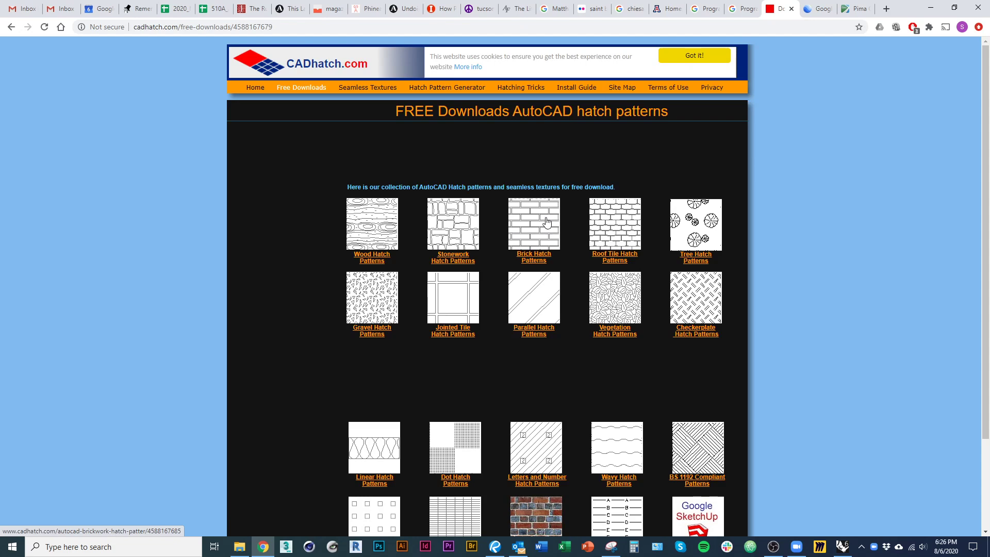
pyautogui.click(532, 243)
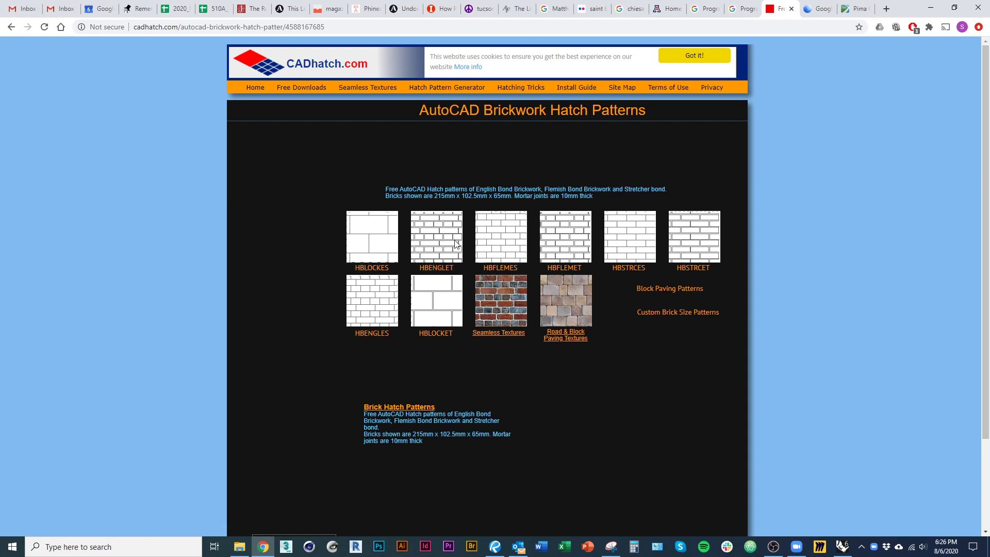
pyautogui.click(371, 268)
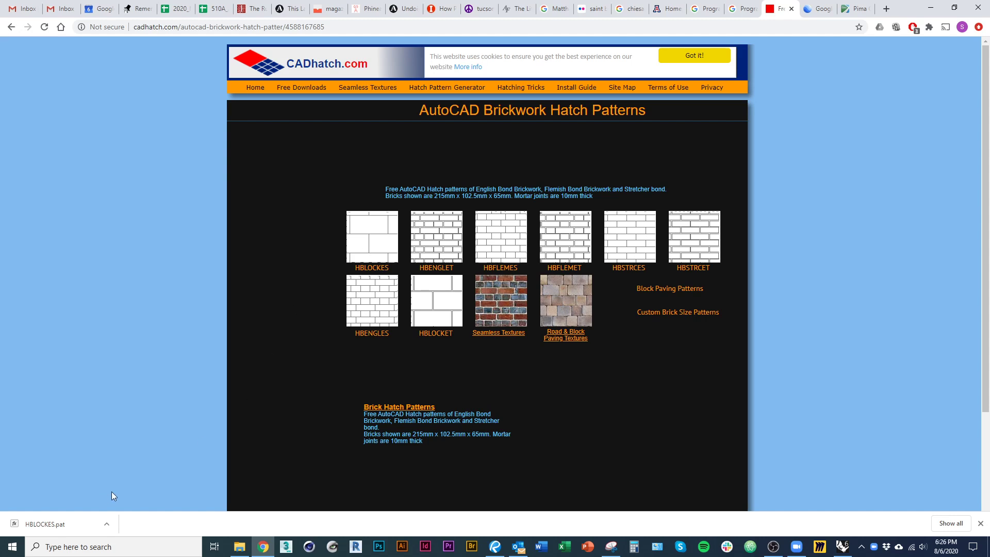
# - Switch to Rhino and open the document's hatch pattern settings in the Options
pyautogui.hotkey('alt', 'Tab')
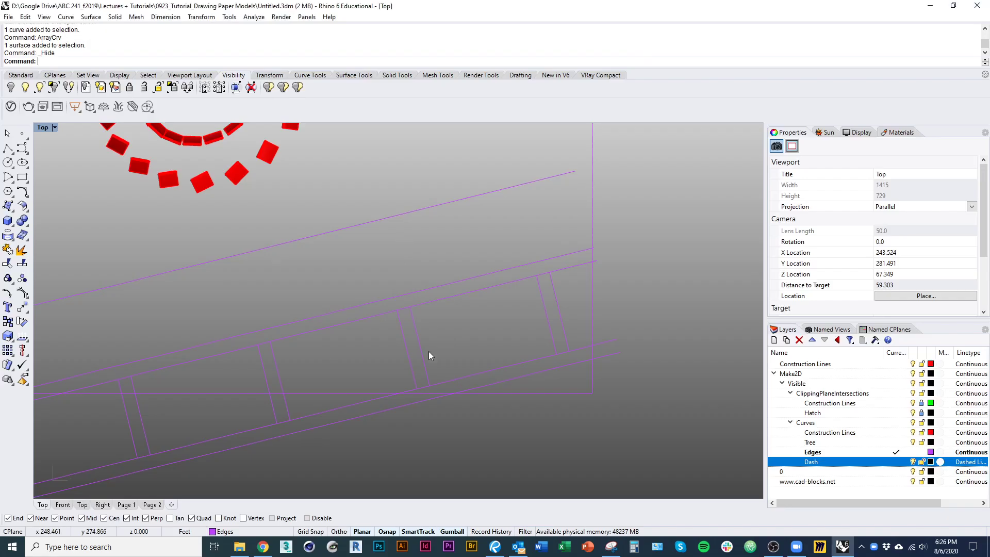
pyautogui.moveTo(429, 351); pyautogui.dragTo(423, 332, button='right')
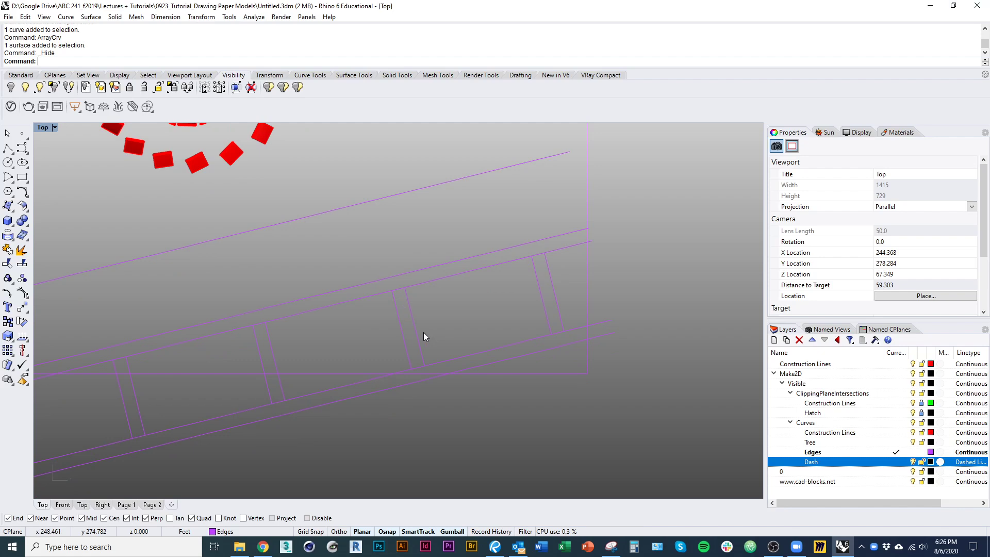
pyautogui.write('Options')
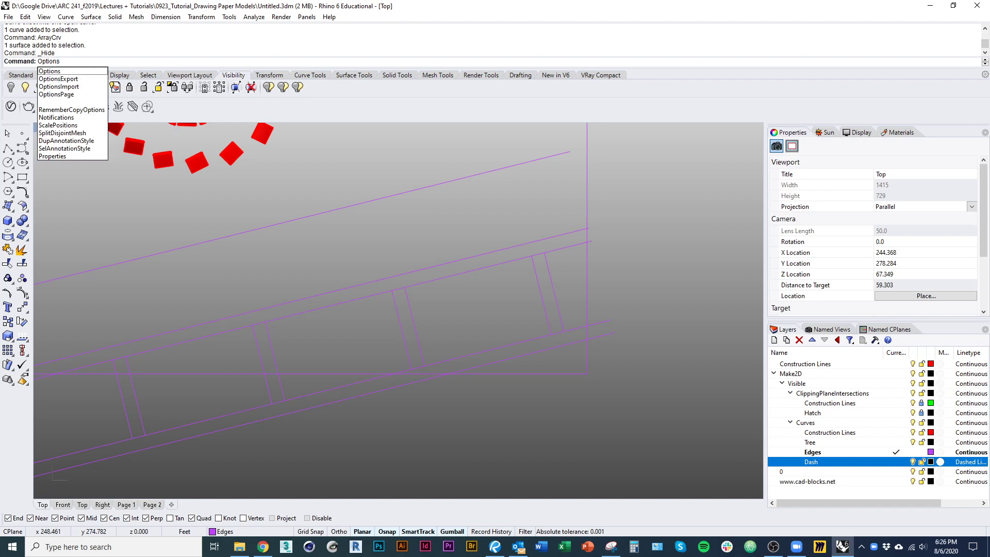
pyautogui.press('Return')
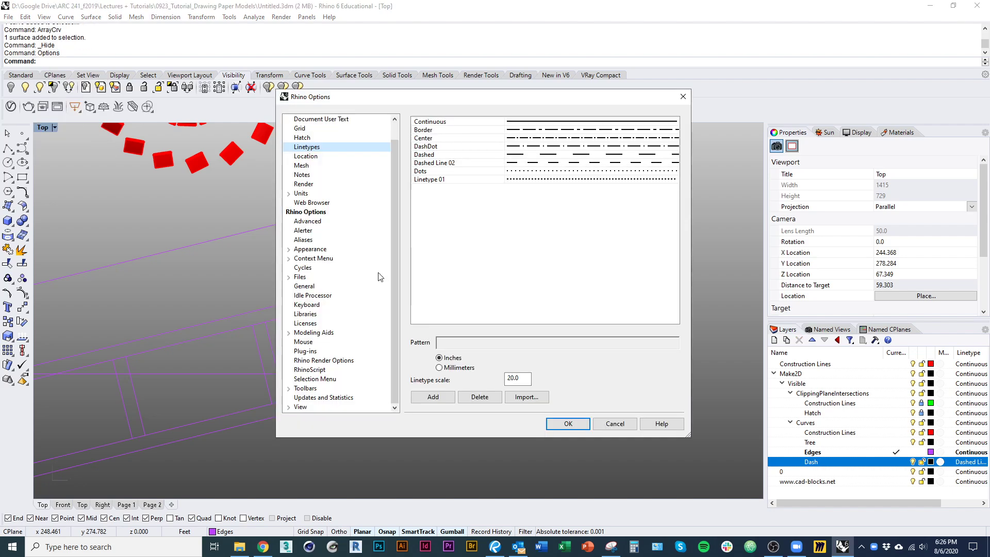
pyautogui.scroll(1, 393, 228)
pyautogui.press('Up')
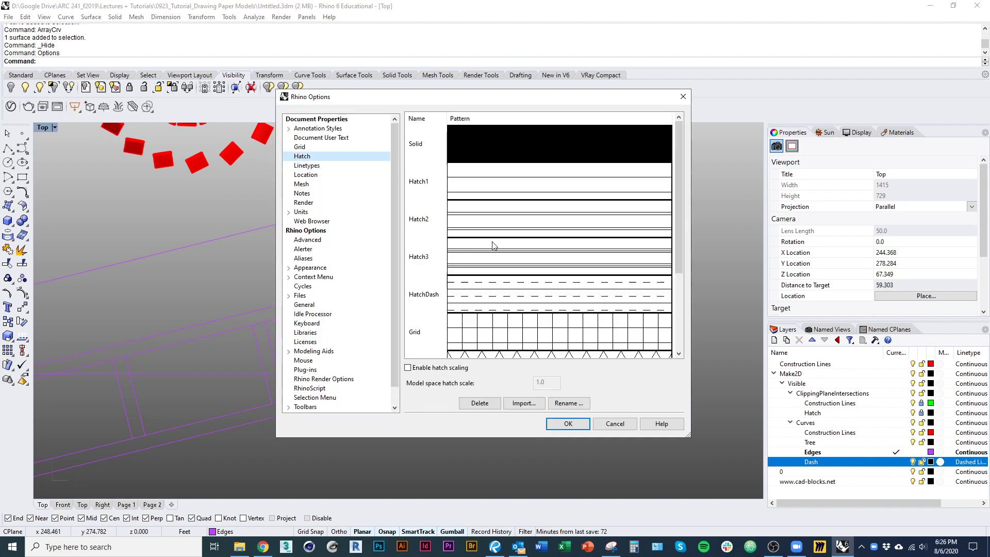
# - Import the HBLOCKES pattern from HBLOCKES.pat in Downloads into the document's hatch patterns and accept the options
pyautogui.click(524, 404)
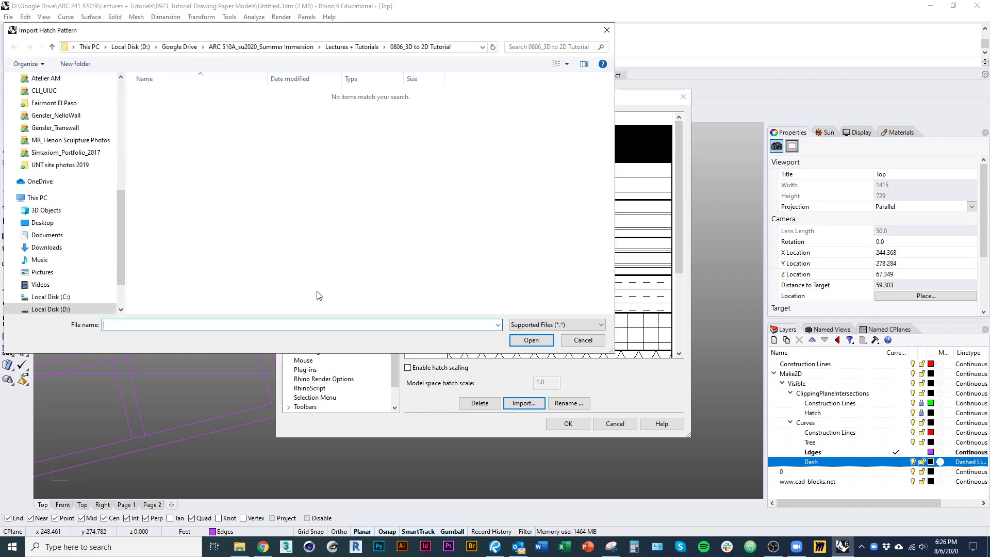
pyautogui.scroll(10, 120, 223)
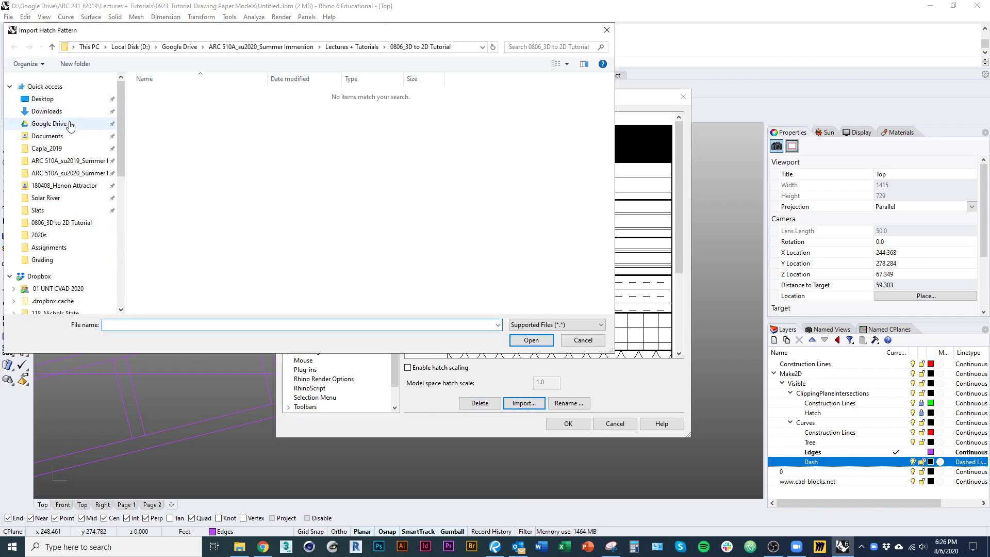
pyautogui.click(47, 111)
pyautogui.click(168, 109)
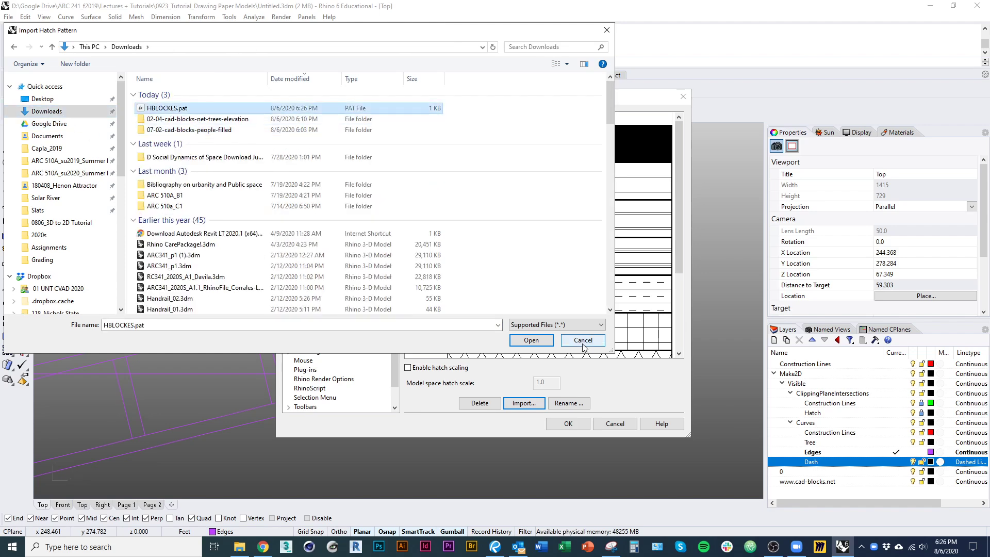
pyautogui.click(536, 342)
pyautogui.click(475, 243)
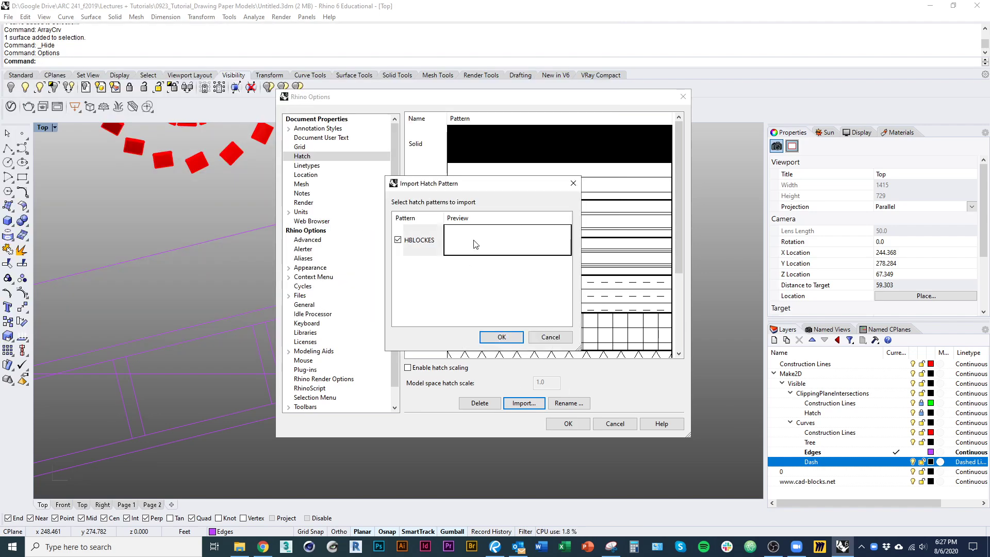
pyautogui.click(501, 336)
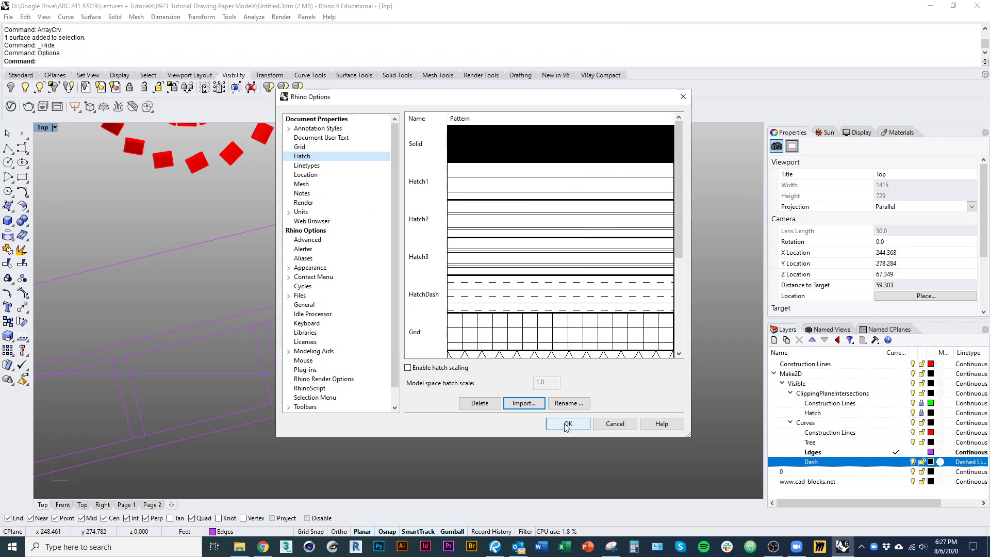
pyautogui.click(567, 423)
# - Make the Hatch layer current and select the traced sidewalk lines, leaving the large rectangular frame out of the selection
pyautogui.moveTo(424, 422); pyautogui.dragTo(730, 447, button='right')
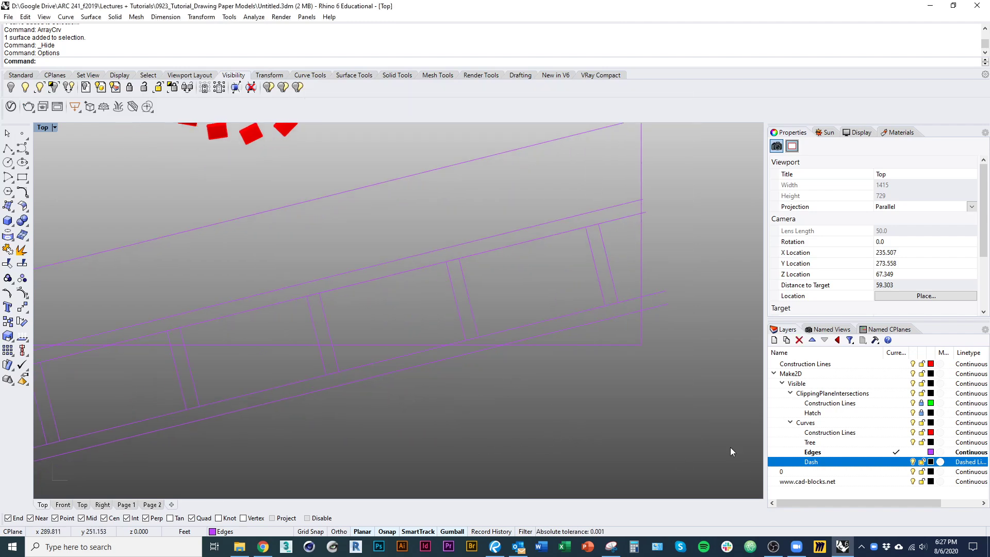
pyautogui.click(890, 414)
pyautogui.moveTo(671, 392)
pyautogui.mouseDown(button='right')
pyautogui.moveTo(565, 413)
pyautogui.moveTo(546, 363)
pyautogui.mouseUp(button='right')
pyautogui.moveTo(664, 467); pyautogui.dragTo(135, 234)
pyautogui.keyDown('ctrl'); pyautogui.click(570, 339); pyautogui.keyUp('ctrl')
pyautogui.moveTo(568, 393); pyautogui.dragTo(616, 390, button='right')
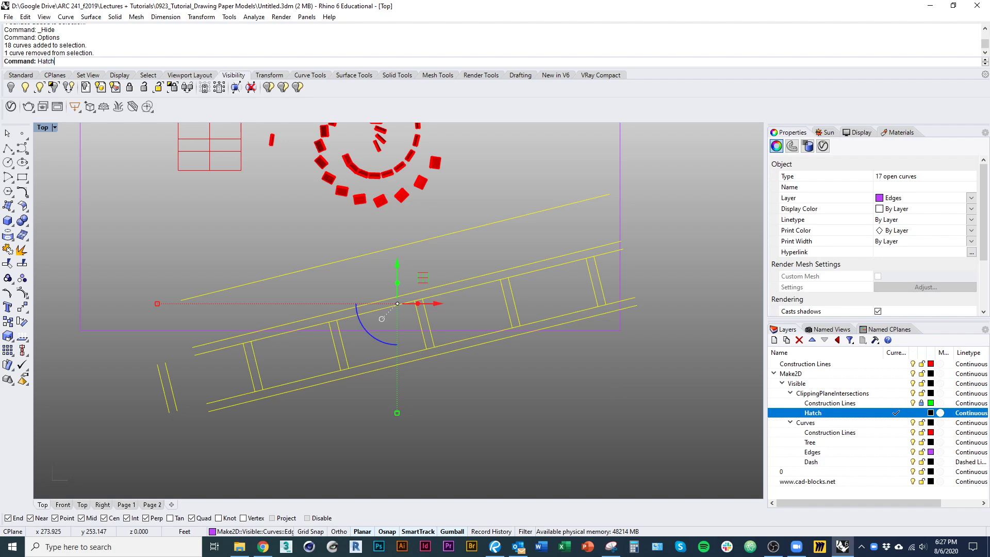
# - Run Hatch on the selected lines and pick the four large sidewalk panels between the divider pairs as regions
pyautogui.press('Return')
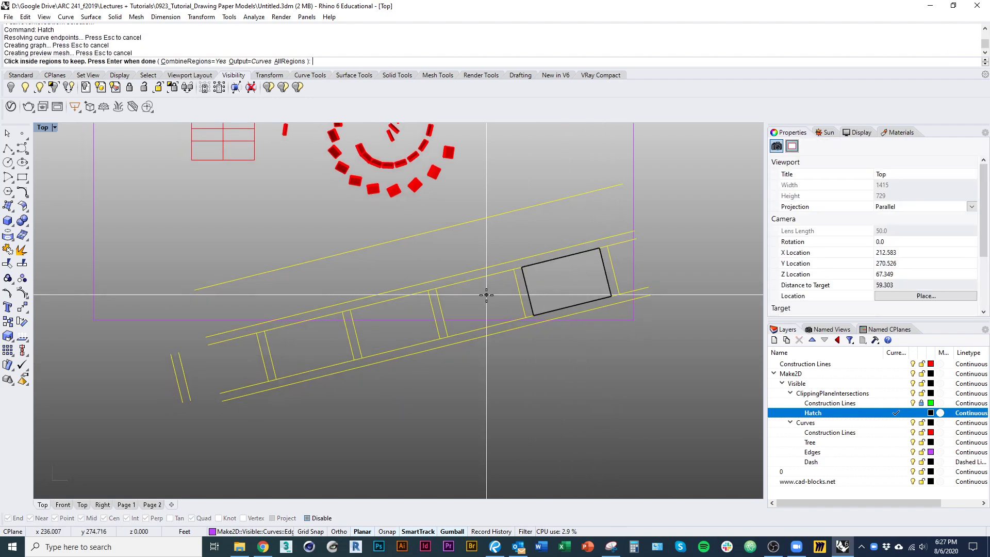
pyautogui.click(481, 303)
pyautogui.click(394, 324)
pyautogui.click(309, 346)
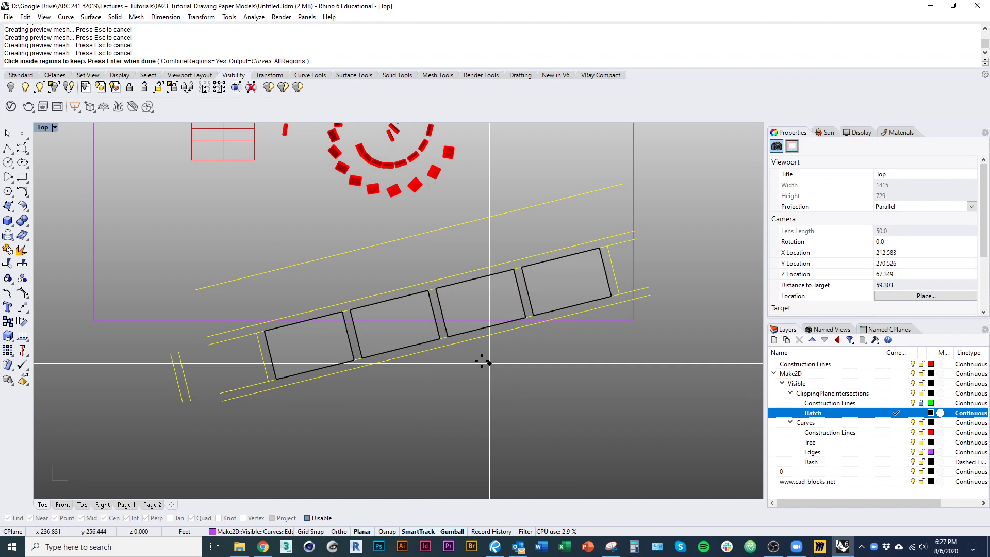
pyautogui.press('Return')
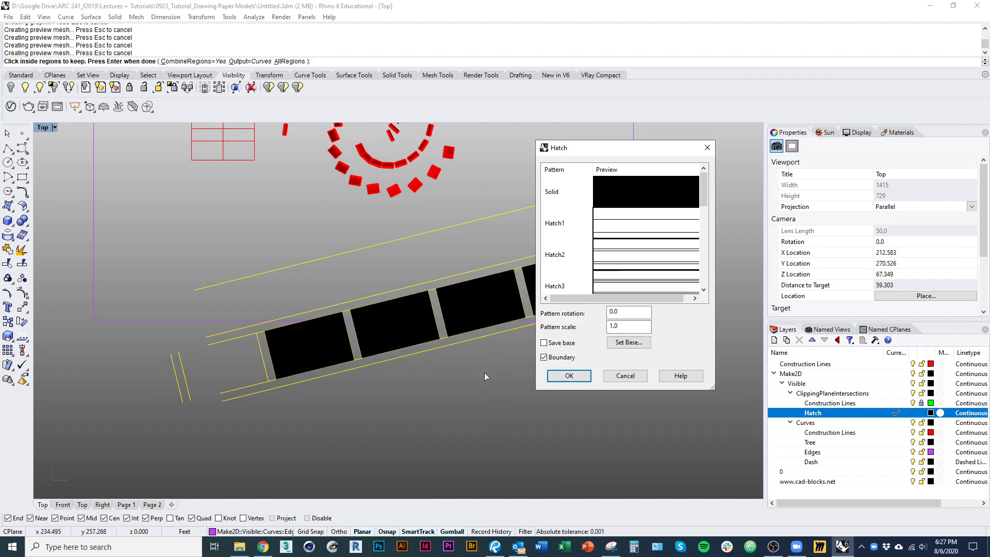
# - Choose the HBLOCKES pattern for the sidewalk panels and set its pattern scale to .003
pyautogui.moveTo(704, 199); pyautogui.dragTo(709, 293)
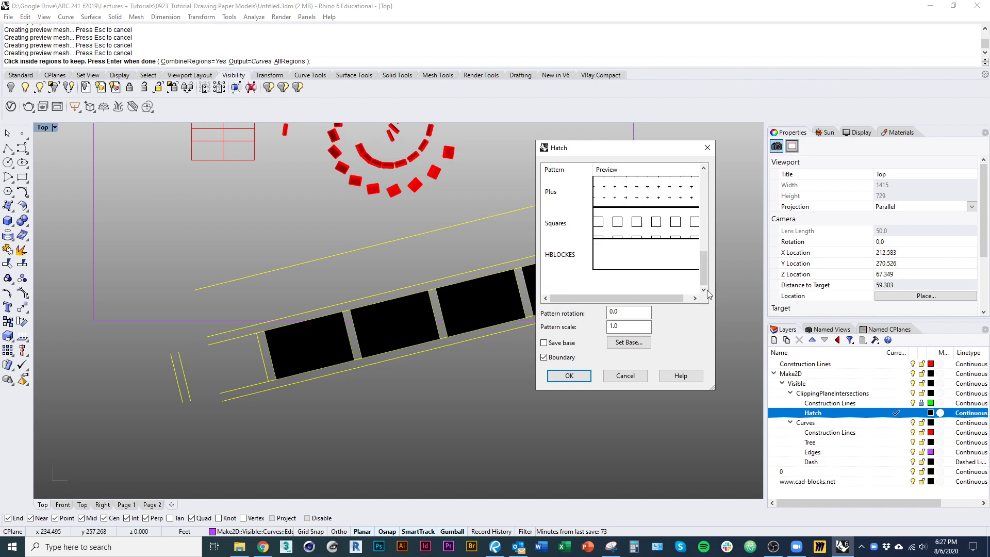
pyautogui.click(613, 259)
pyautogui.moveTo(488, 333); pyautogui.dragTo(367, 351, button='right')
pyautogui.click(621, 327)
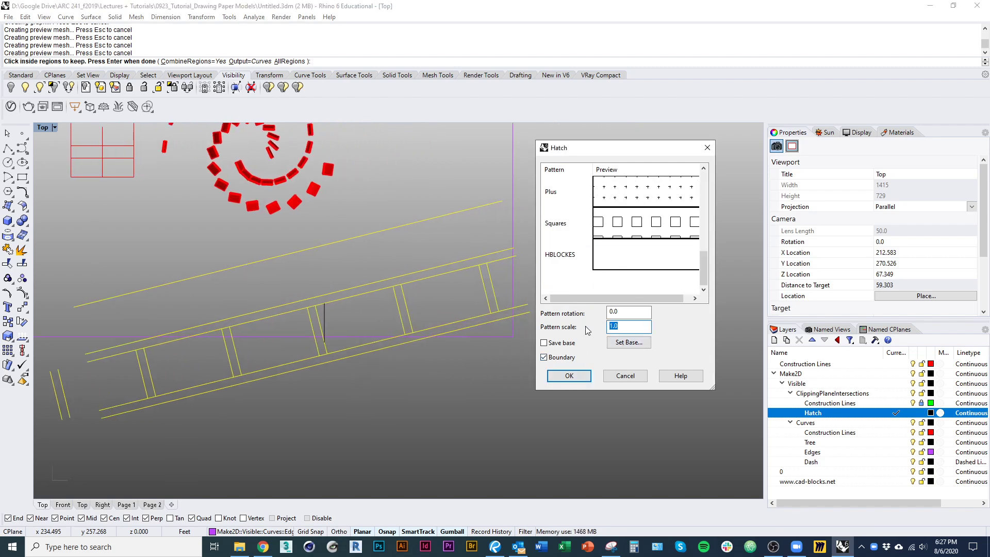
pyautogui.write('.1')
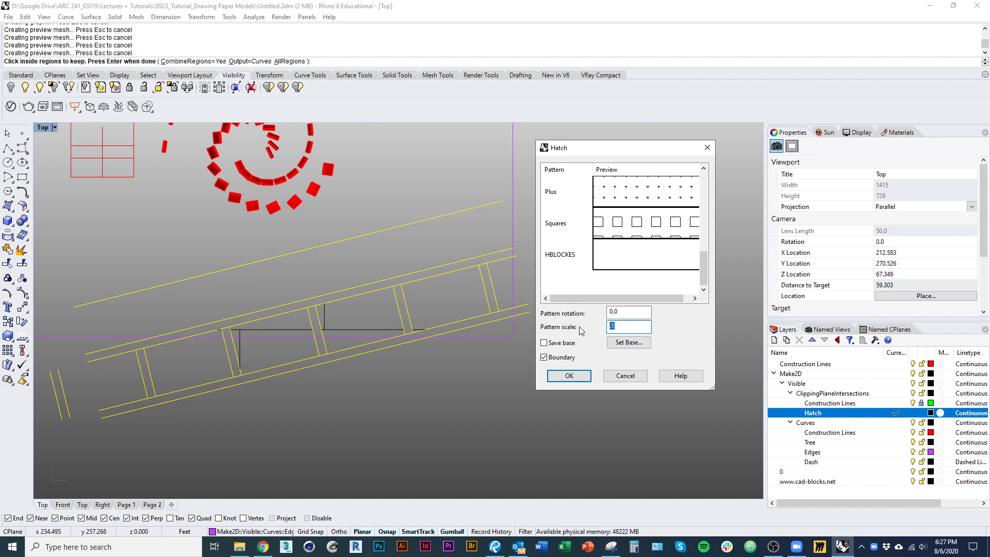
pyautogui.write('1')
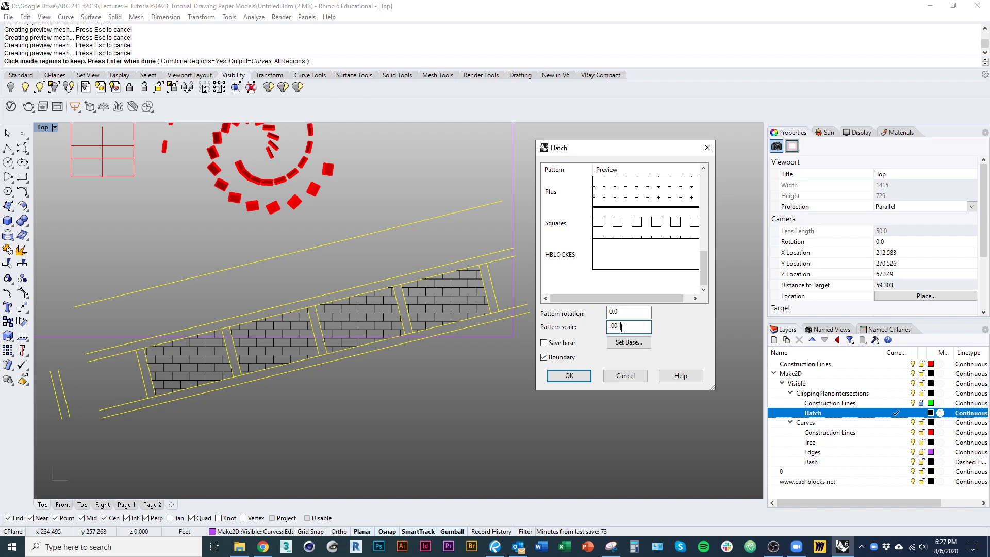
pyautogui.write('5')
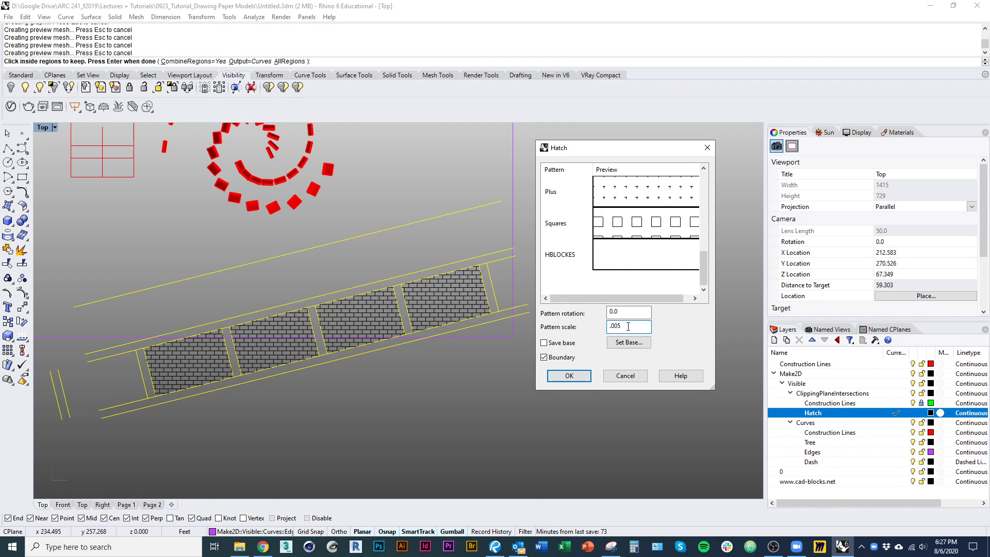
pyautogui.write('3')
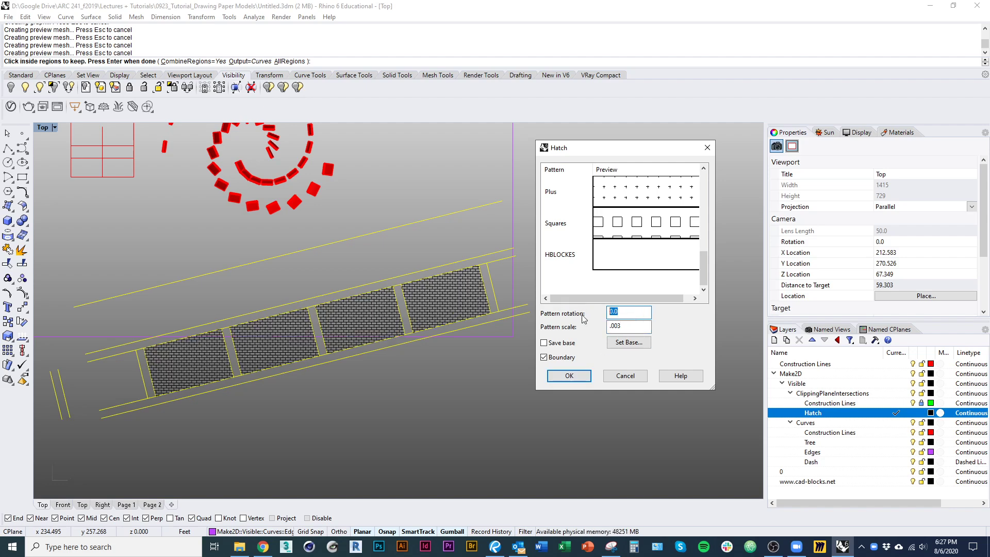
# - Set the pattern rotation to 30 and apply the brick hatch to the four panels
pyautogui.click(605, 314)
pyautogui.write('30')
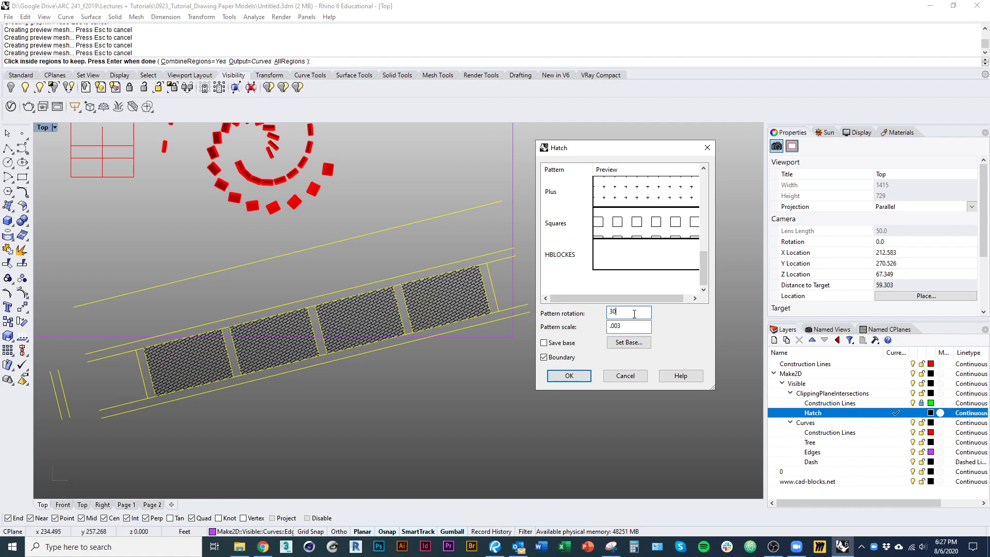
pyautogui.click(569, 376)
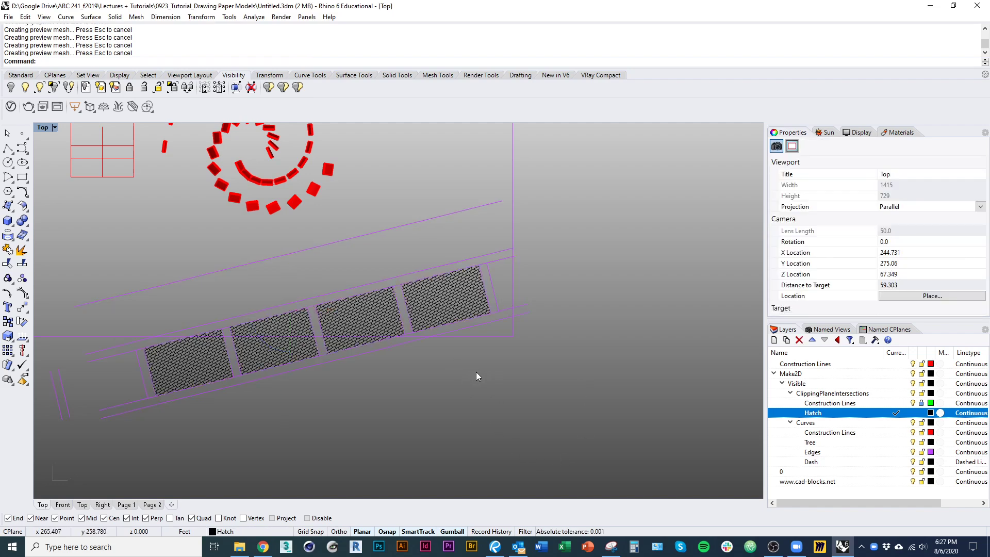
# - Measure the angle between a horizontal reference line and the sloped line above the brick hatches in the plan
pyautogui.write('Angle')
pyautogui.press('Return')
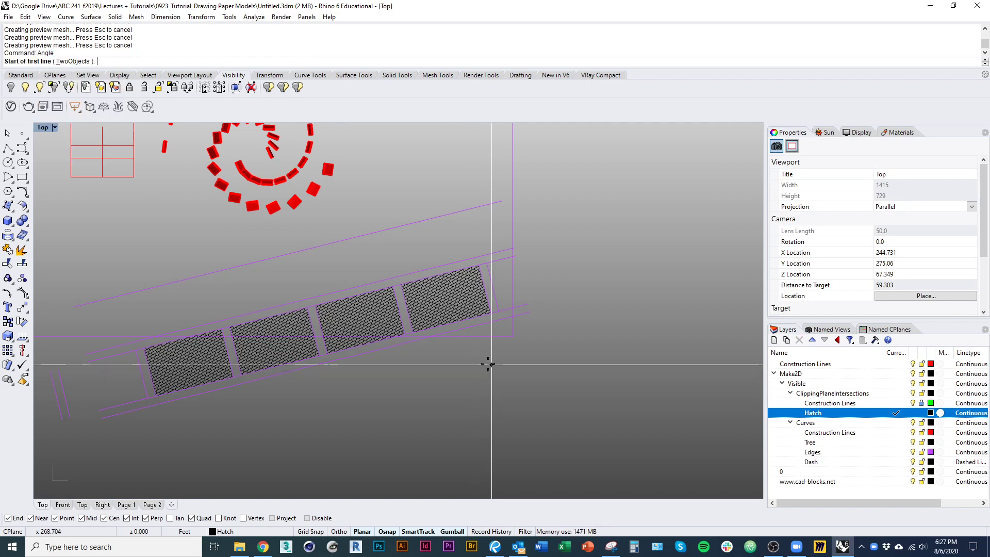
pyautogui.scroll(2, 498, 252)
pyautogui.click(486, 252)
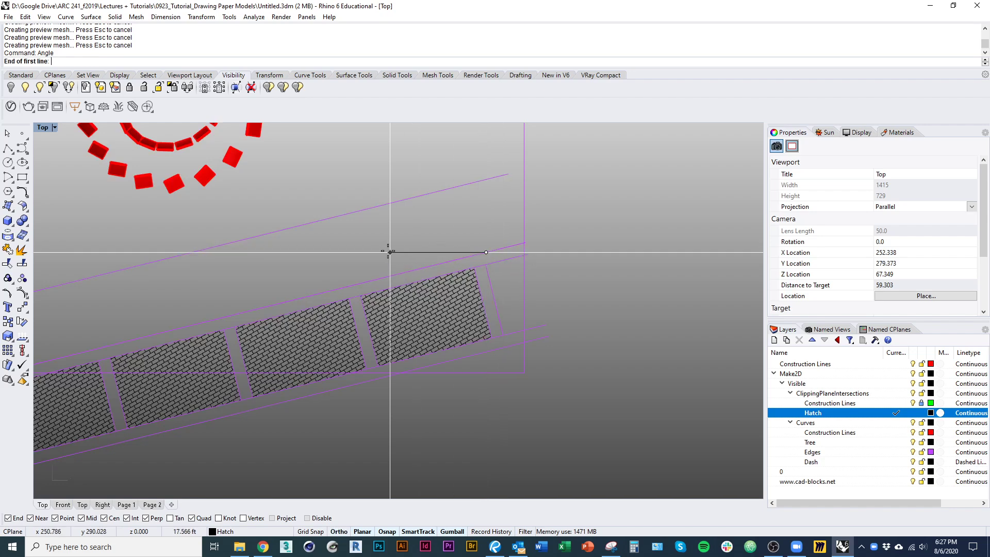
pyautogui.click(313, 252)
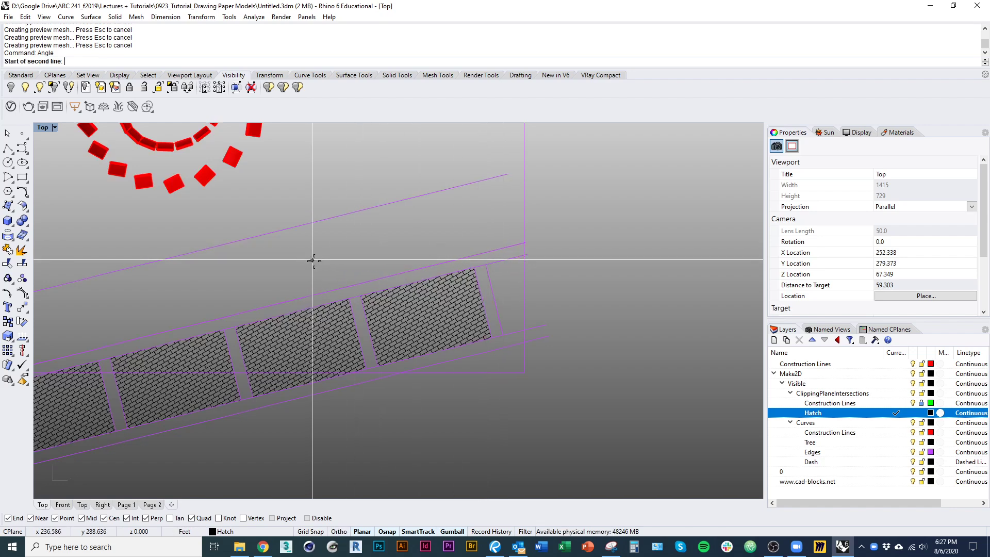
pyautogui.click(496, 252)
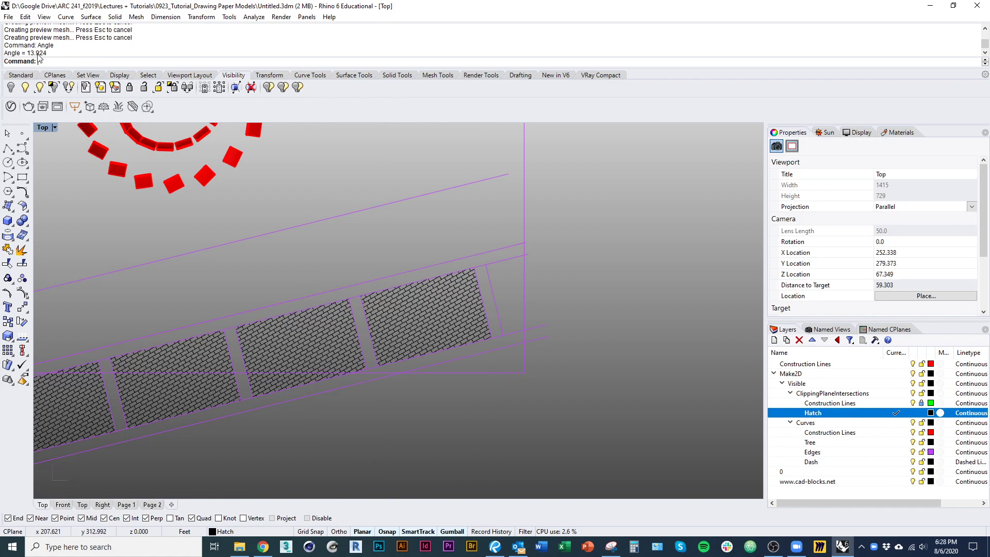
# - Set the pattern rotation of all four brick hatches in the sloped sidewalk strip to 13.924
pyautogui.moveTo(262, 291); pyautogui.dragTo(335, 255, button='right')
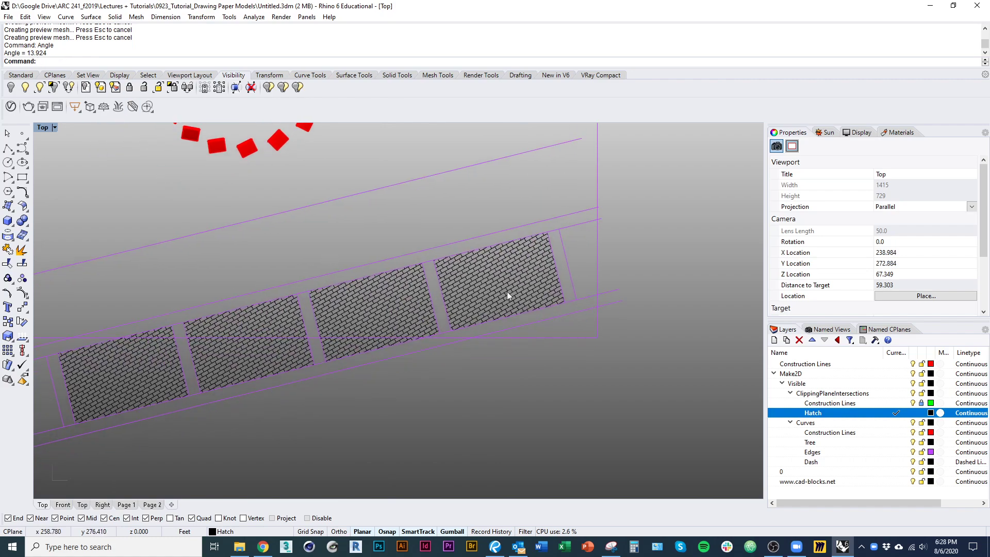
pyautogui.click(506, 292)
pyautogui.keyDown('shift'); pyautogui.click(381, 307); pyautogui.keyUp('shift')
pyautogui.keyDown('shift'); pyautogui.click(265, 317); pyautogui.keyUp('shift')
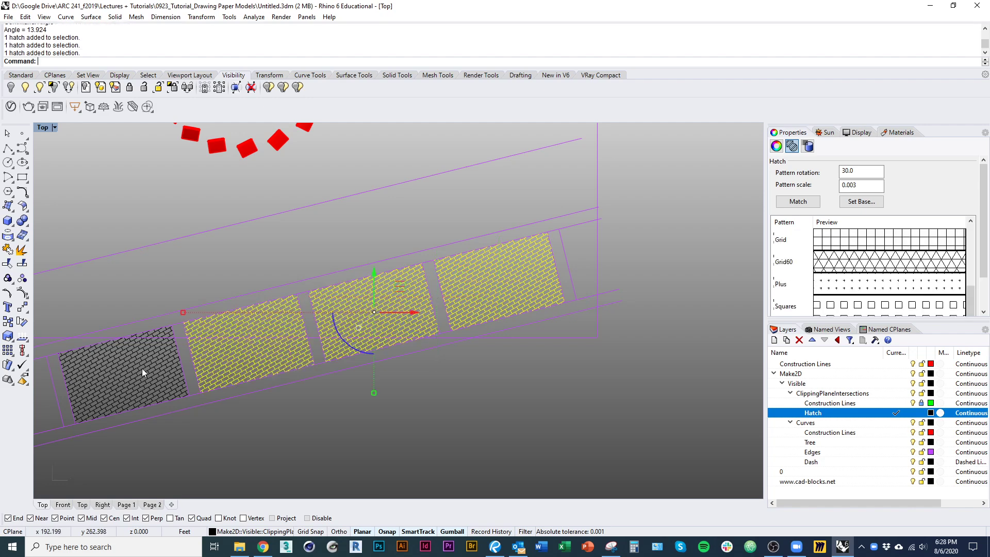
pyautogui.keyDown('shift'); pyautogui.click(141, 368); pyautogui.keyUp('shift')
pyautogui.moveTo(198, 398); pyautogui.dragTo(295, 385, button='right')
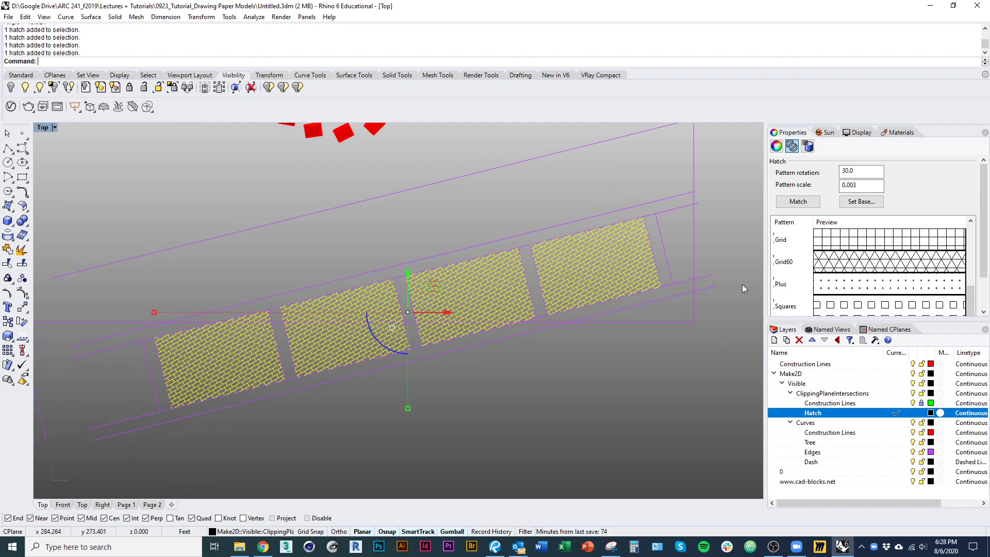
pyautogui.click(792, 147)
pyautogui.scroll(2, 139, 49)
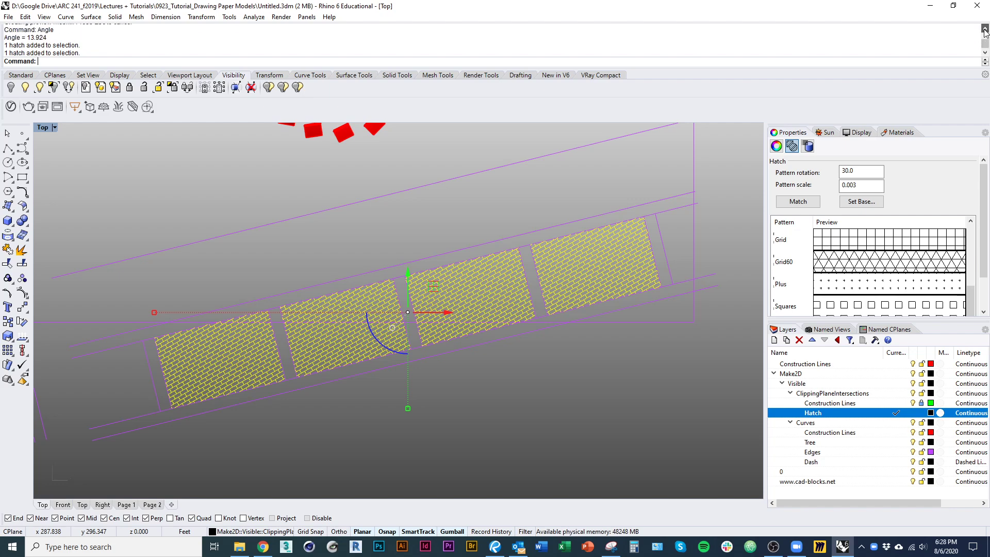
pyautogui.click(871, 171)
pyautogui.write('13')
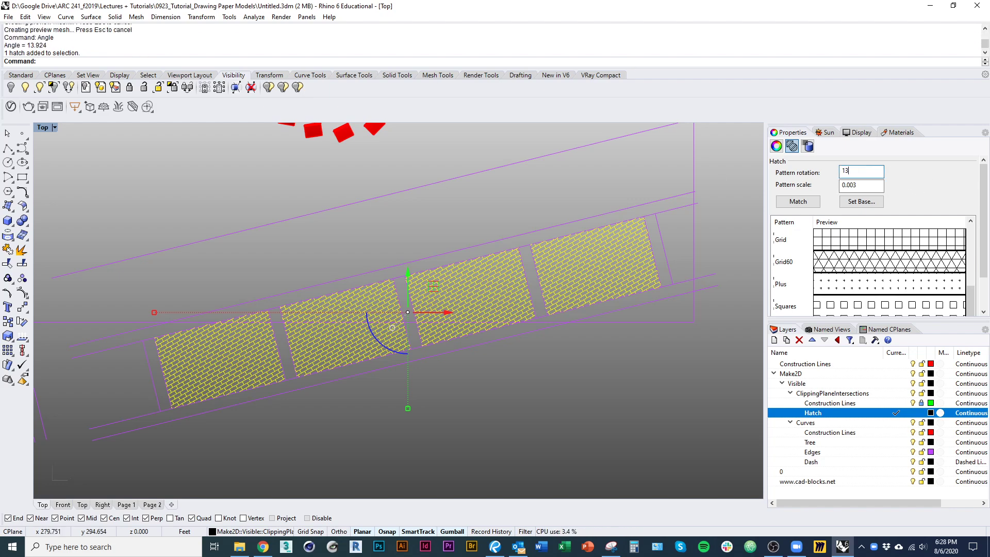
pyautogui.write('.924')
pyautogui.press('Return')
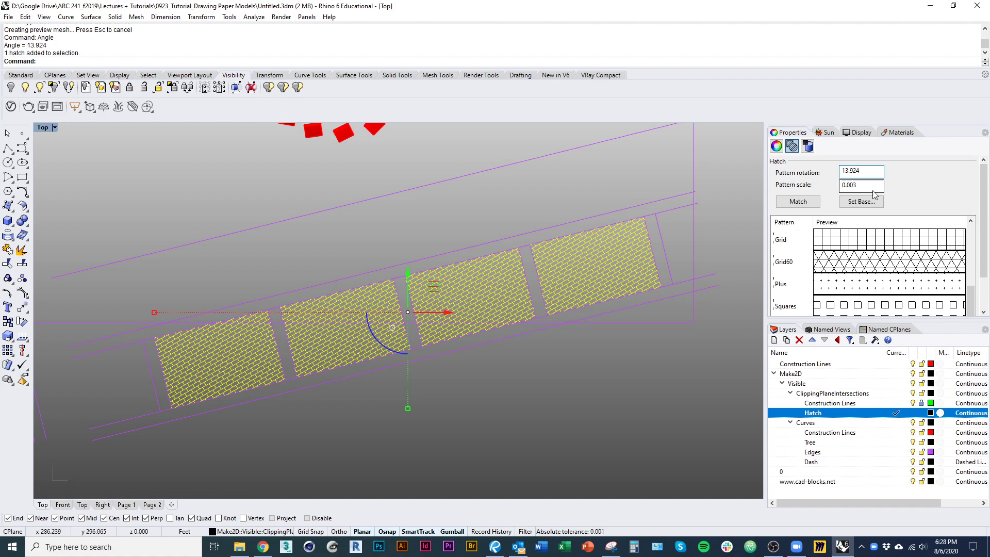
pyautogui.press('Escape')
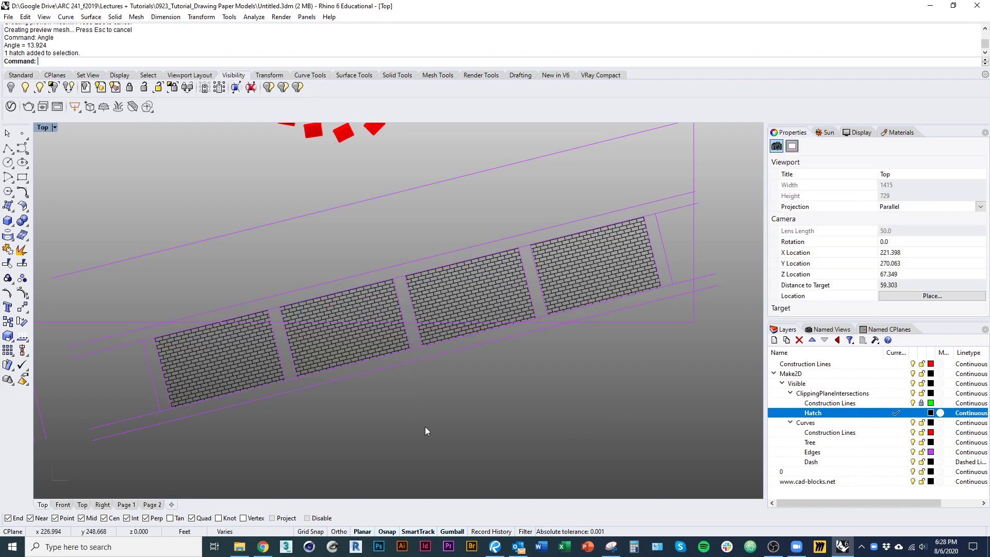
# - Examine the rotated brick hatch up close in the model and on the Page 1 layout
pyautogui.scroll(5, 379, 367)
pyautogui.scroll(-7, 382, 370)
pyautogui.moveTo(534, 371)
pyautogui.mouseDown(button='right')
pyautogui.moveTo(488, 459)
pyautogui.moveTo(459, 436)
pyautogui.moveTo(467, 429)
pyautogui.mouseUp(button='right')
pyautogui.click(126, 505)
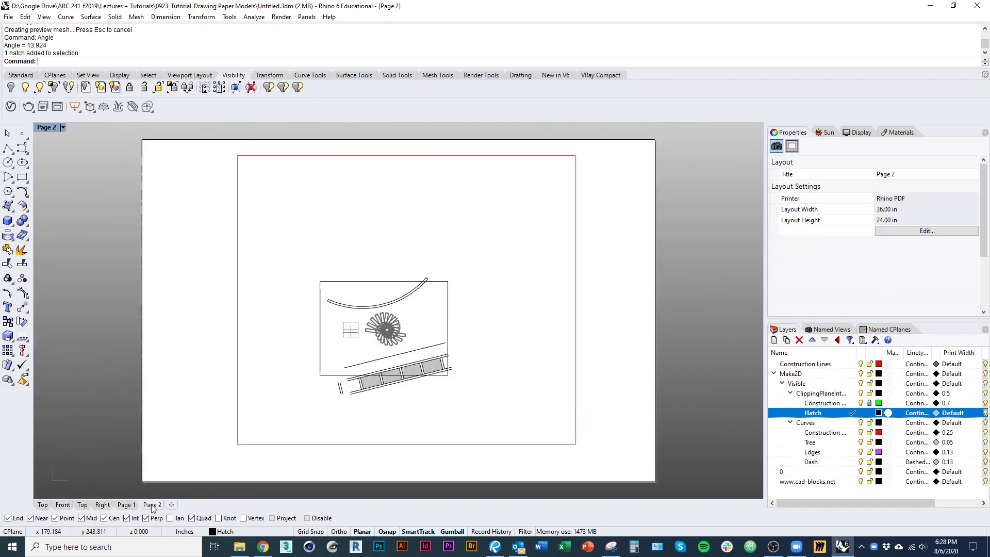
pyautogui.scroll(3, 353, 439)
pyautogui.scroll(3, 411, 387)
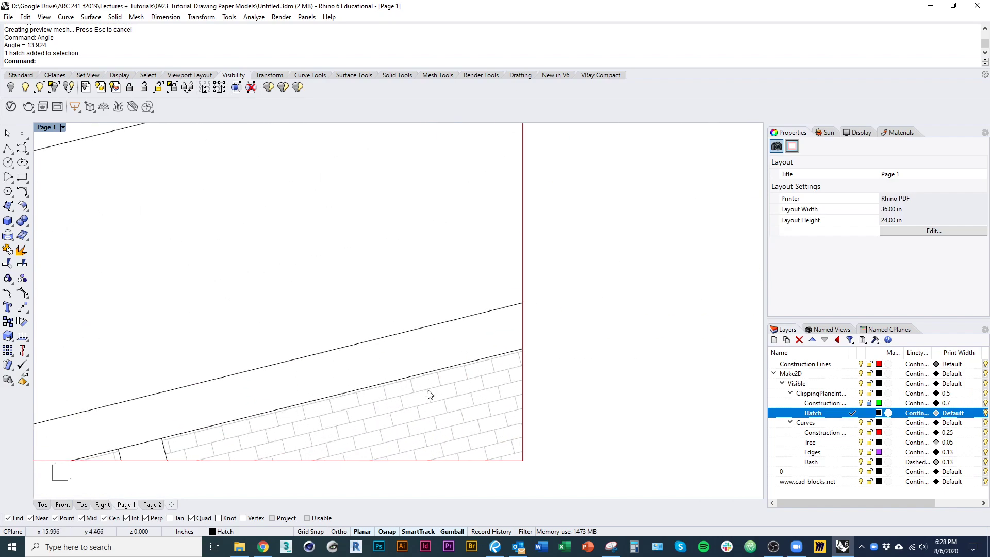
pyautogui.scroll(-2, 413, 465)
pyautogui.scroll(-2, 443, 411)
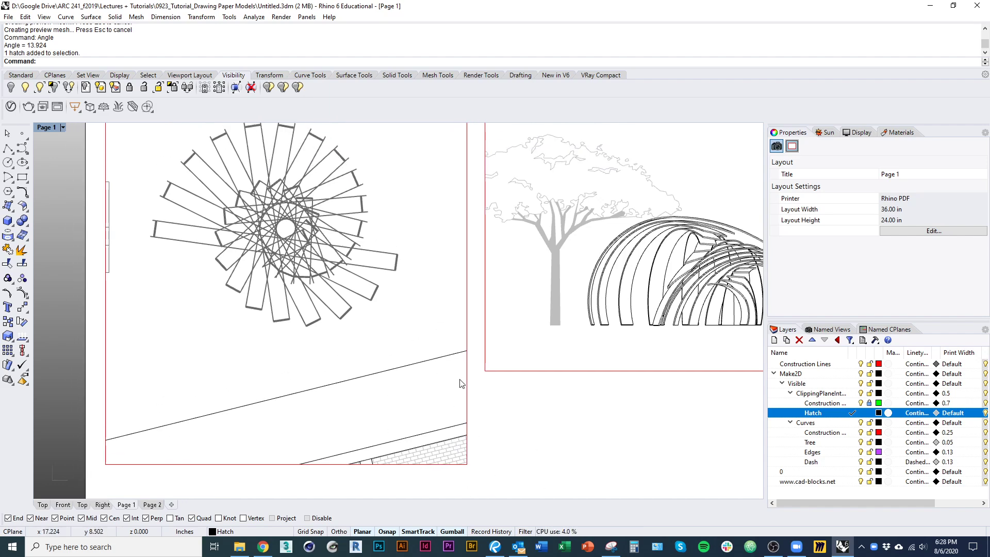
# - Return to the Top model view and look over the tree and pavilion elevation and the site plan
pyautogui.click(43, 505)
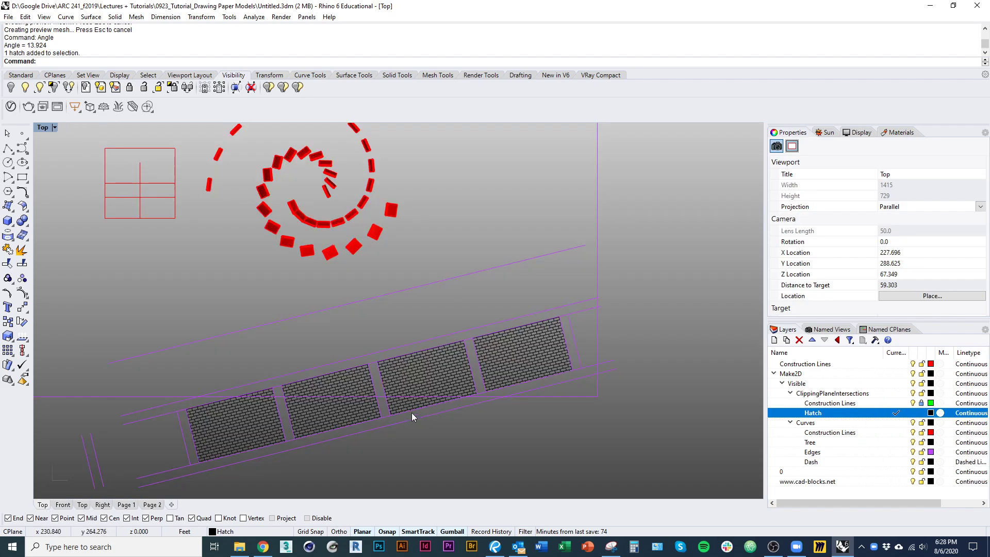
pyautogui.moveTo(376, 424)
pyautogui.mouseDown(button='right')
pyautogui.moveTo(359, 377)
pyautogui.moveTo(303, 376)
pyautogui.mouseUp(button='right')
pyautogui.scroll(-11, 303, 378)
pyautogui.moveTo(464, 416)
pyautogui.mouseDown(button='right')
pyautogui.moveTo(401, 395)
pyautogui.moveTo(468, 246)
pyautogui.mouseUp(button='right')
pyautogui.scroll(-3, 464, 246)
pyautogui.moveTo(464, 318); pyautogui.dragTo(487, 268, button='right')
pyautogui.scroll(12, 315, 382)
pyautogui.moveTo(346, 405); pyautogui.dragTo(257, 380, button='right')
pyautogui.scroll(1, 377, 424)
pyautogui.scroll(4, 402, 387)
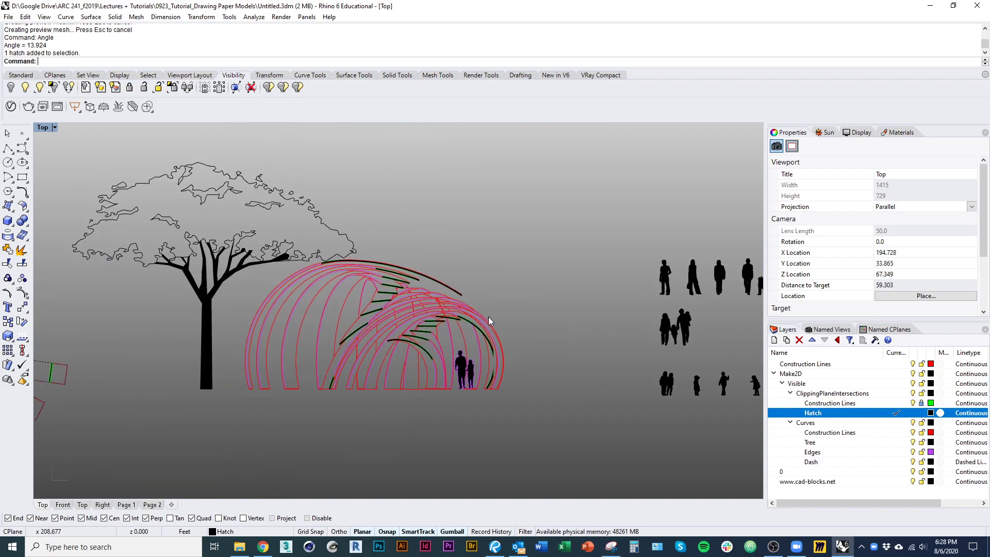
pyautogui.scroll(-5, 361, 392)
pyautogui.scroll(8, 377, 453)
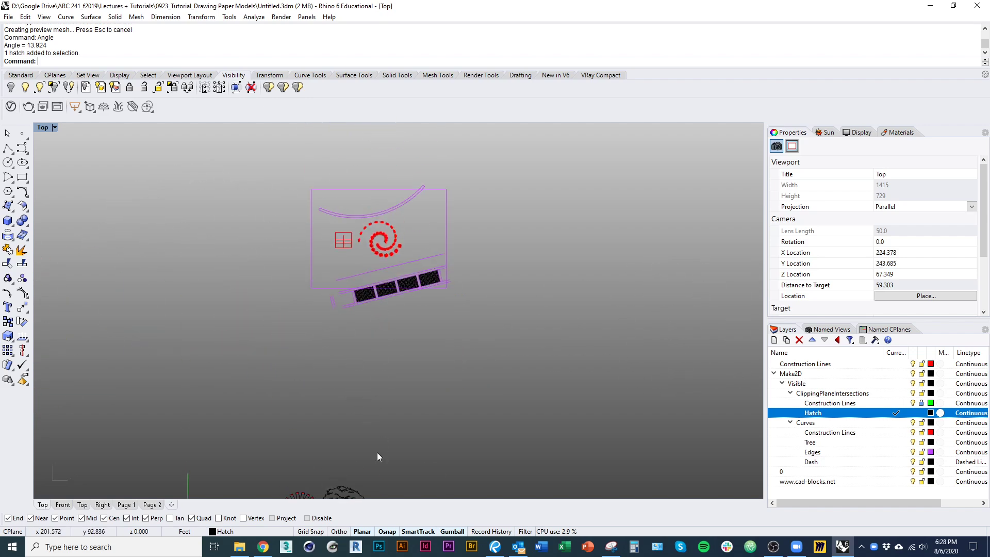
pyautogui.moveTo(393, 255); pyautogui.dragTo(399, 357, button='right')
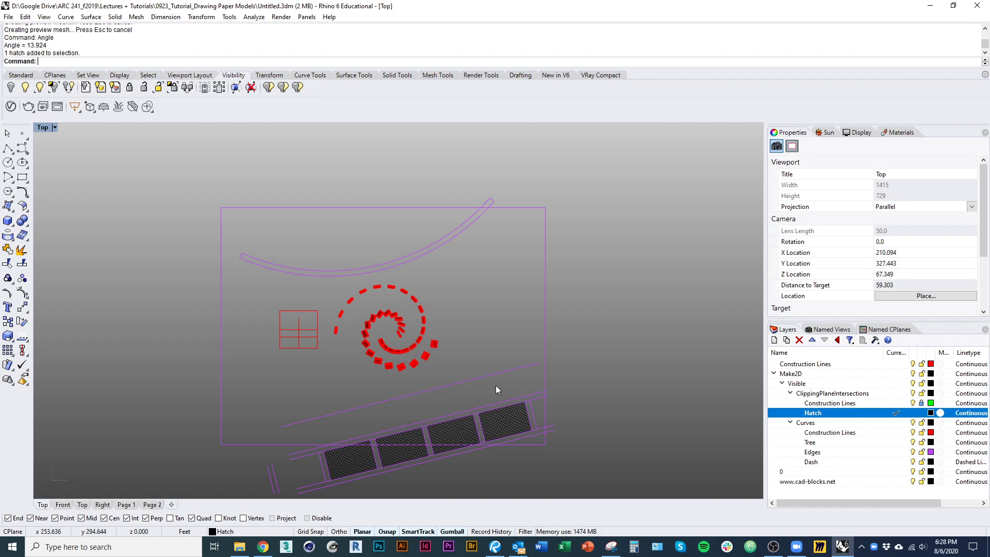
pyautogui.moveTo(439, 454); pyautogui.dragTo(413, 395, button='right')
pyautogui.moveTo(481, 463); pyautogui.dragTo(508, 427, button='right')
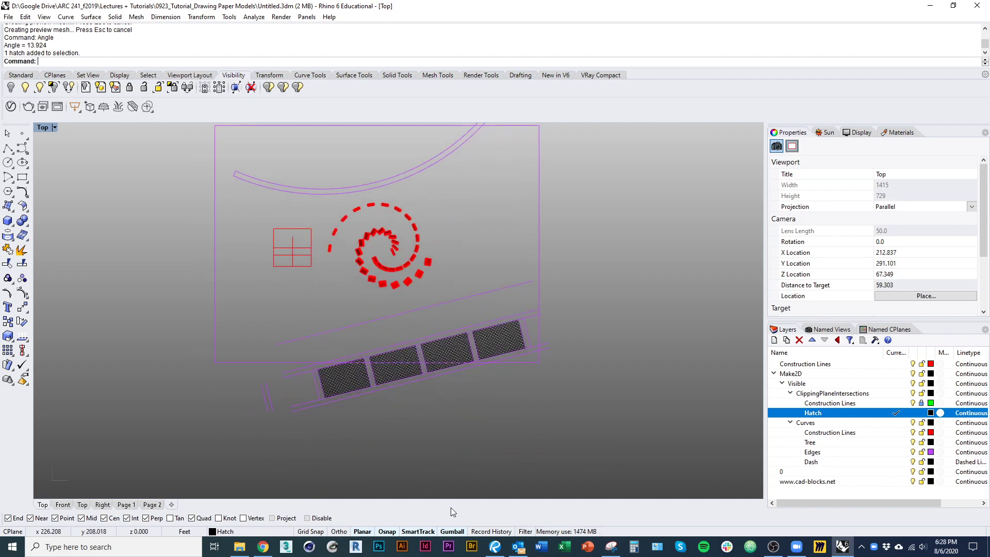
# - Switch to Google Earth in Chrome and look around the street view from the brick sidewalk to the building opposite
pyautogui.hotkey('alt', 'Tab')
pyautogui.click(791, 9)
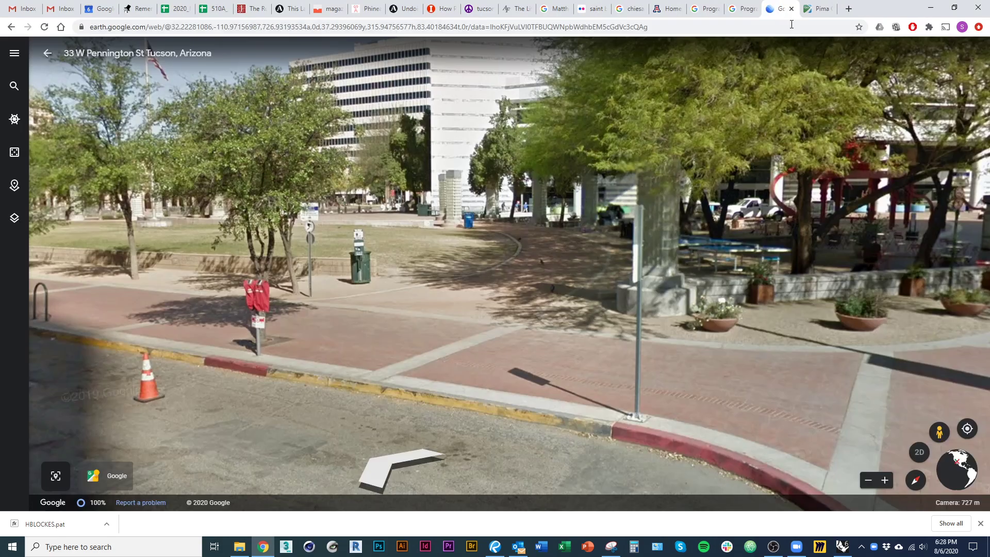
pyautogui.moveTo(371, 310); pyautogui.dragTo(427, 368)
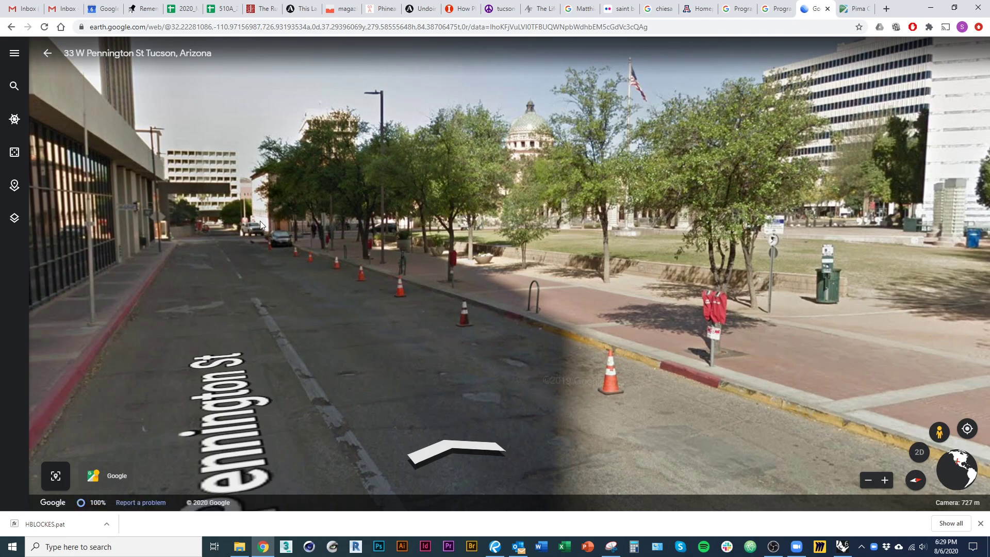
pyautogui.moveTo(67, 224); pyautogui.dragTo(554, 213)
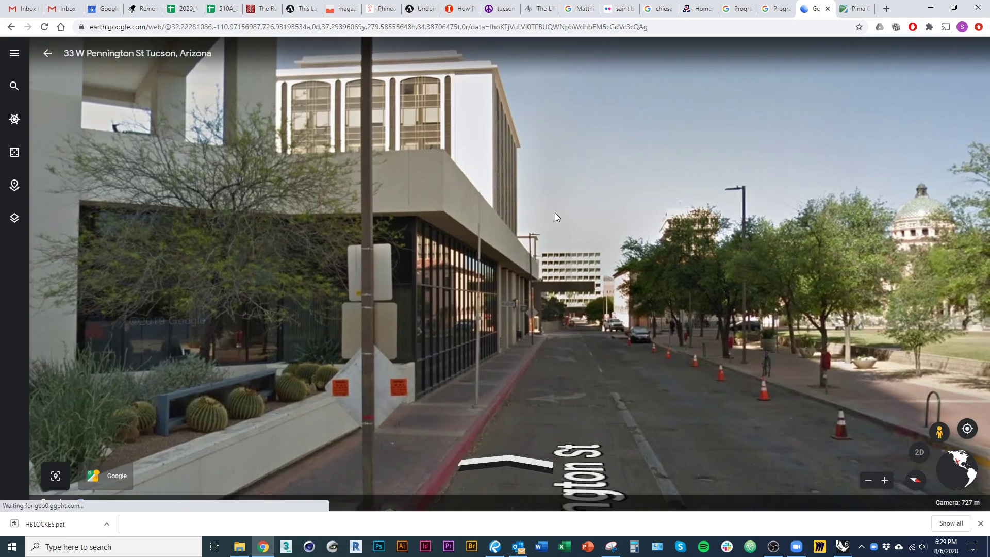
# - Move along the street view and examine the building's glass facade, its columned entrances and the sidewalk
pyautogui.click(688, 376)
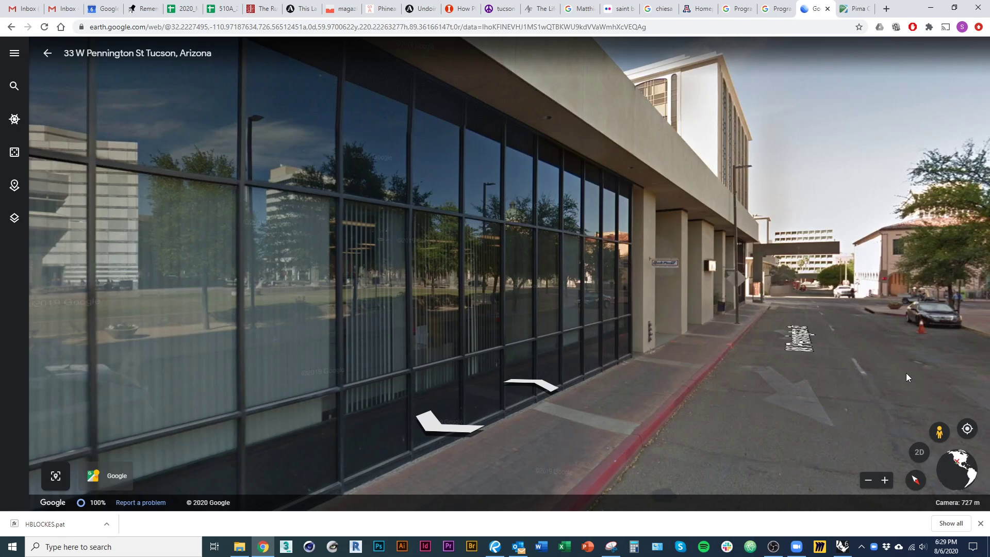
pyautogui.moveTo(708, 352); pyautogui.dragTo(539, 295)
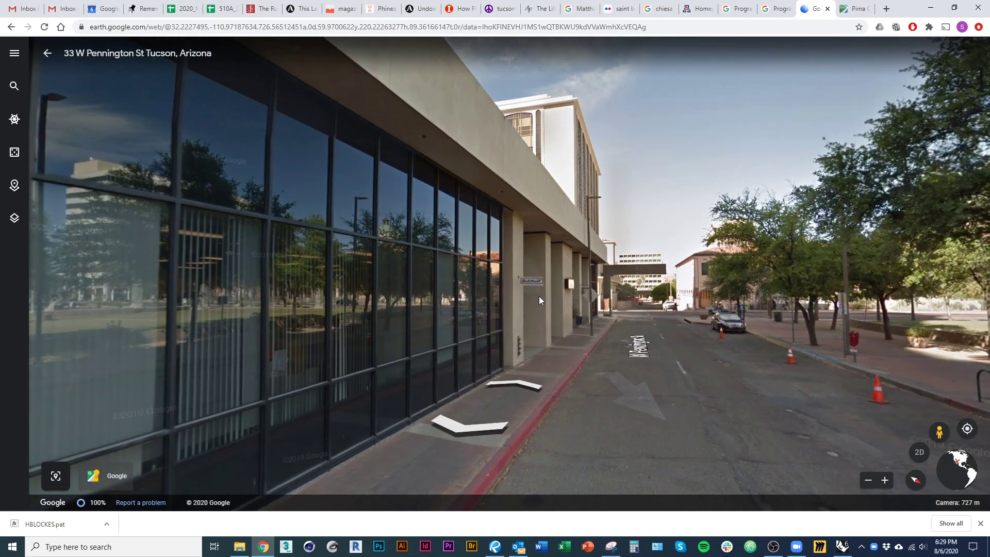
pyautogui.moveTo(392, 258); pyautogui.dragTo(634, 405)
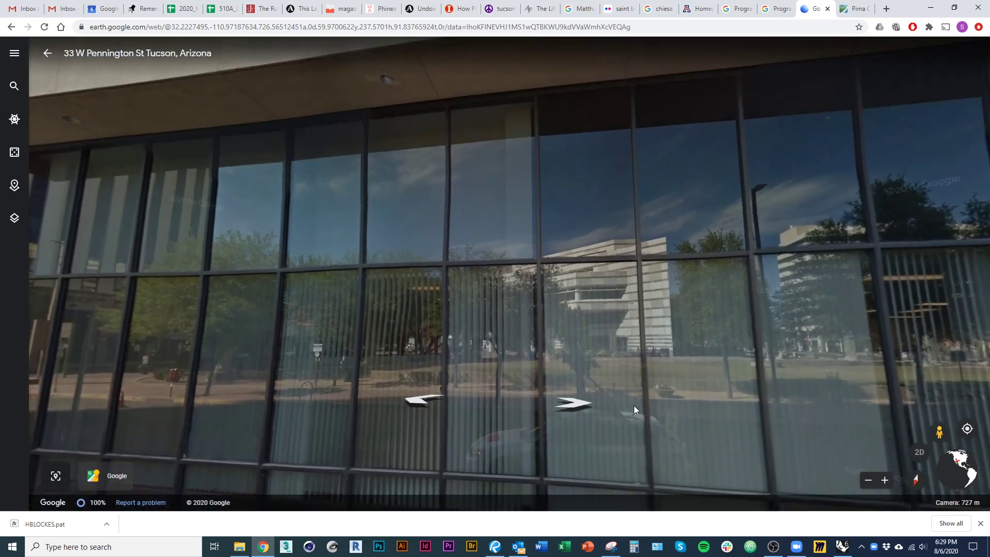
pyautogui.moveTo(355, 206); pyautogui.dragTo(605, 276)
pyautogui.moveTo(521, 292); pyautogui.dragTo(426, 298)
pyautogui.scroll(-4, 426, 298)
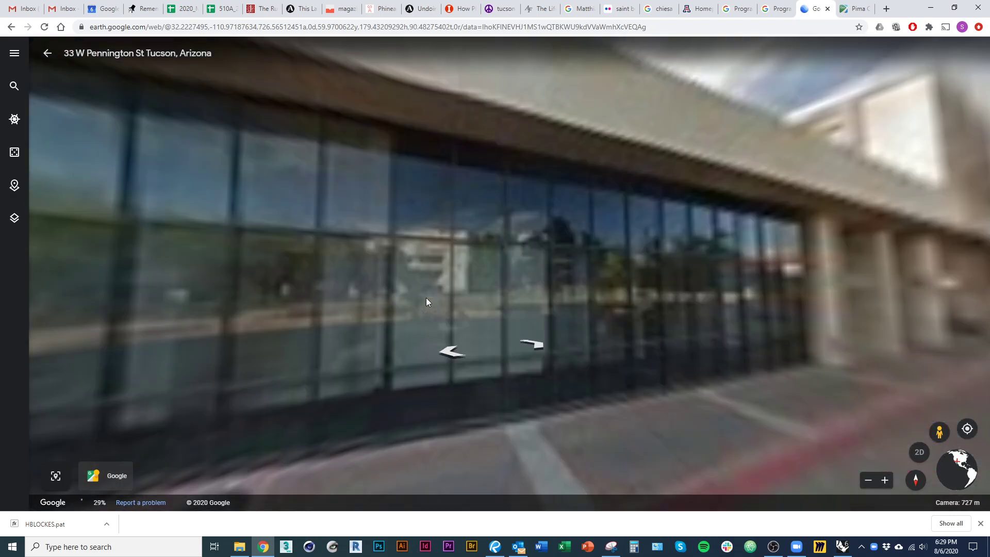
pyautogui.moveTo(514, 274); pyautogui.dragTo(533, 345)
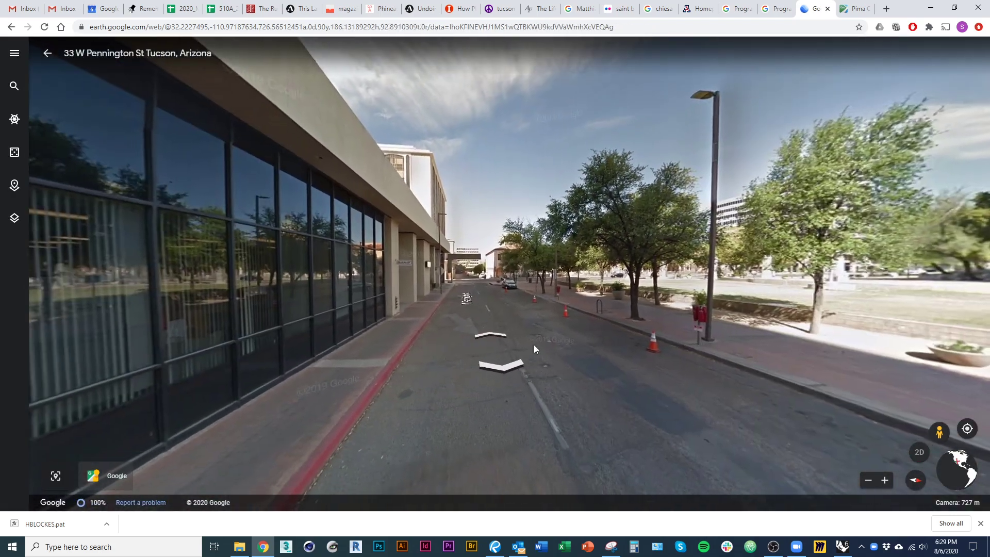
pyautogui.click(490, 336)
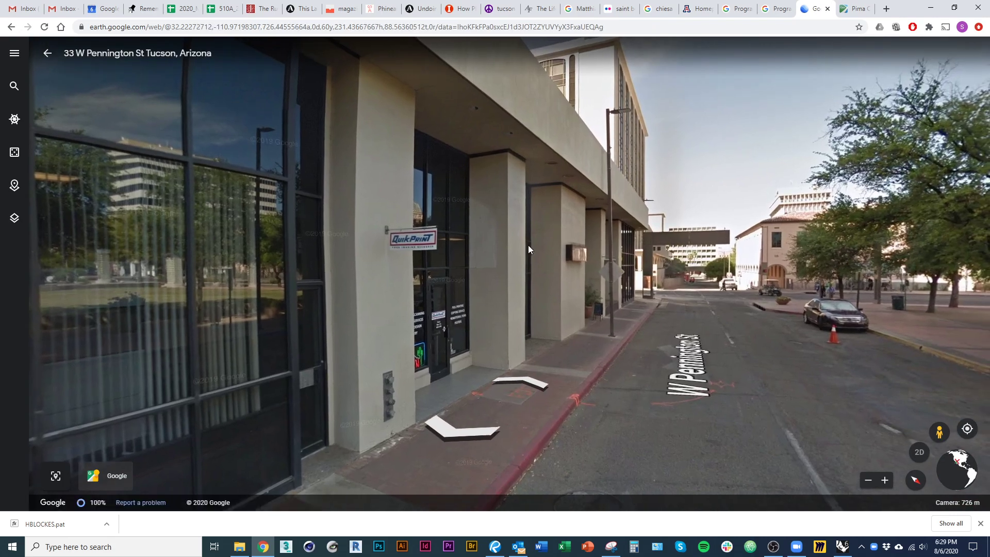
pyautogui.moveTo(737, 326); pyautogui.dragTo(658, 317)
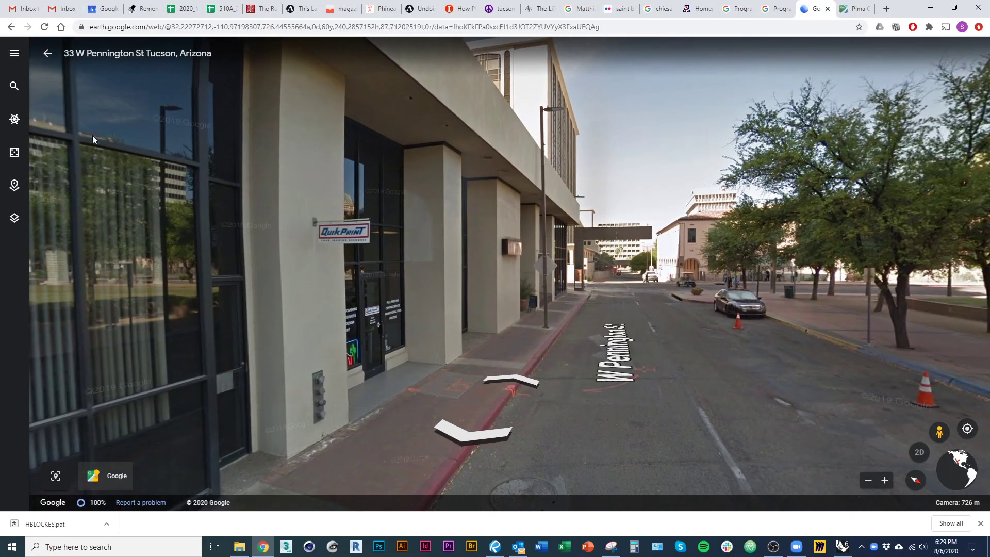
# - Exit the street view, orient the aerial map to north and examine the plaza's street edge up close
pyautogui.click(55, 55)
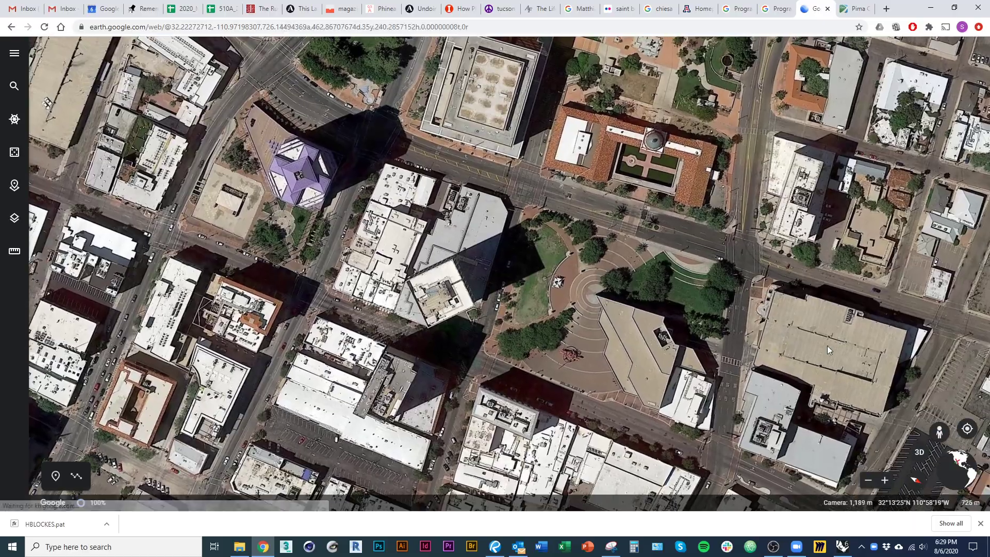
pyautogui.click(927, 480)
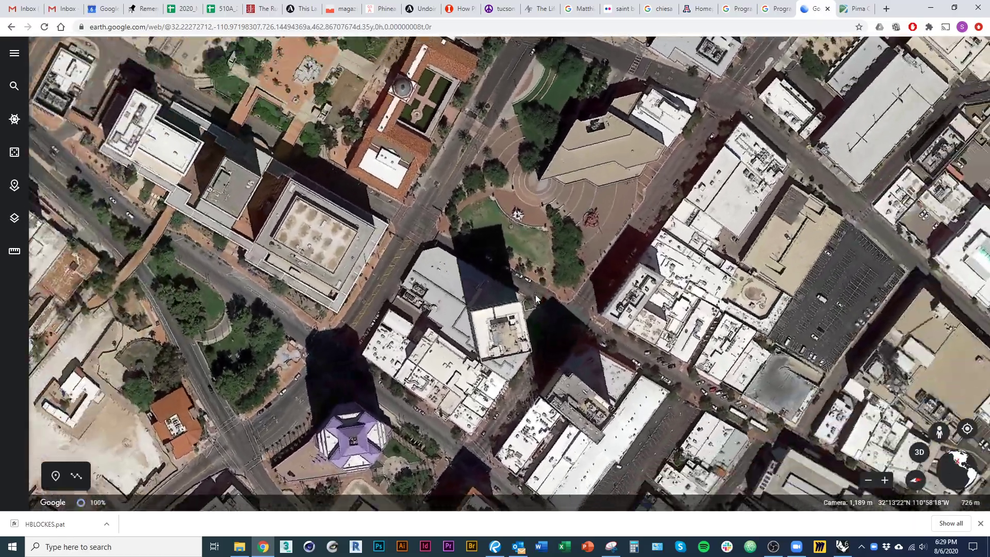
pyautogui.scroll(5, 535, 294)
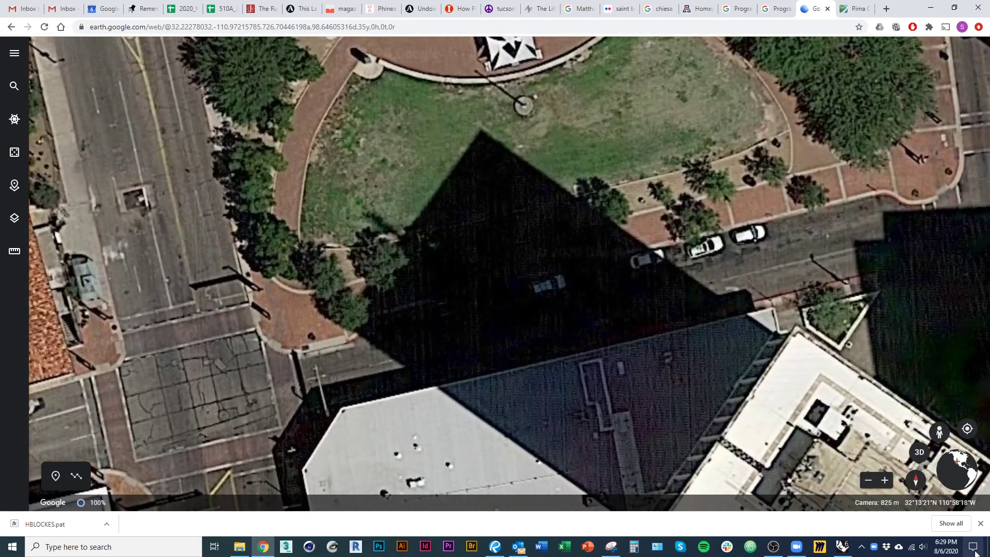
# - Close the downloads bar and turn on 3D Buildings in the Map Style settings
pyautogui.click(981, 523)
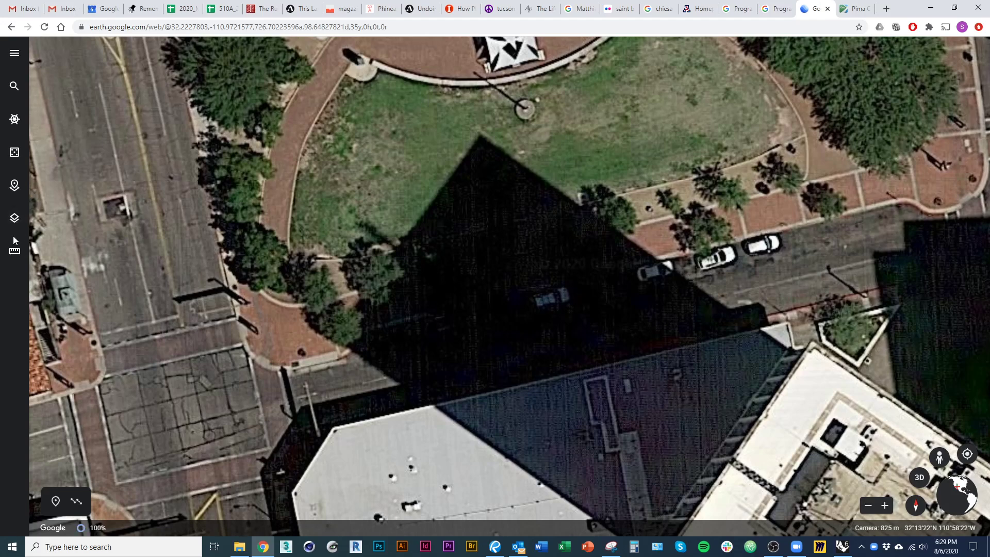
pyautogui.click(14, 220)
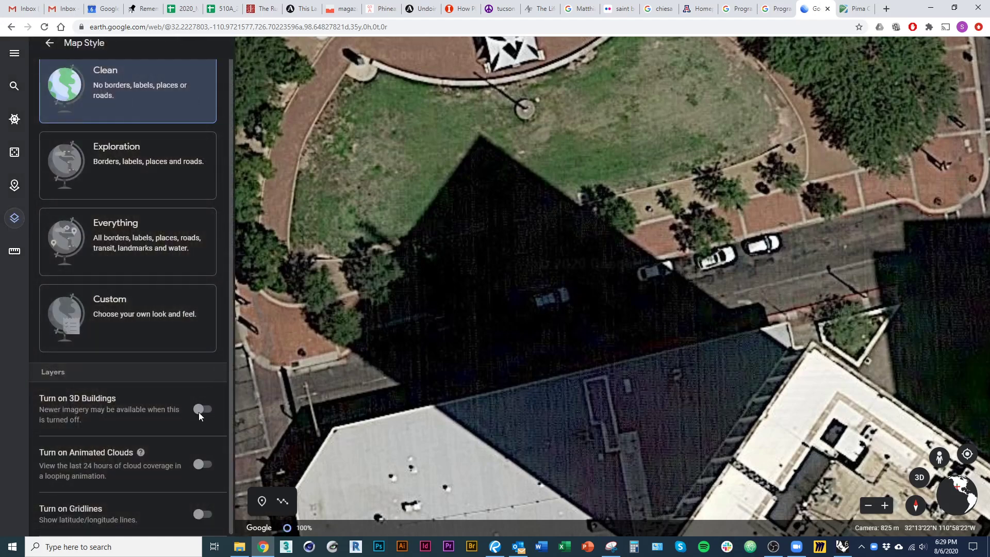
pyautogui.click(201, 410)
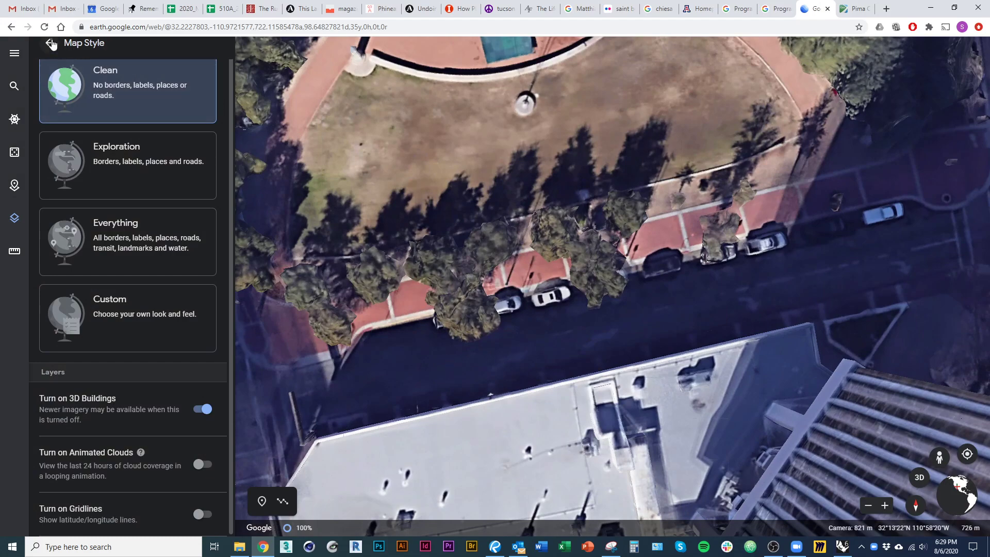
# - Close the Map Style settings and examine the aerial view of the plaza and the building across the street
pyautogui.click(426, 399)
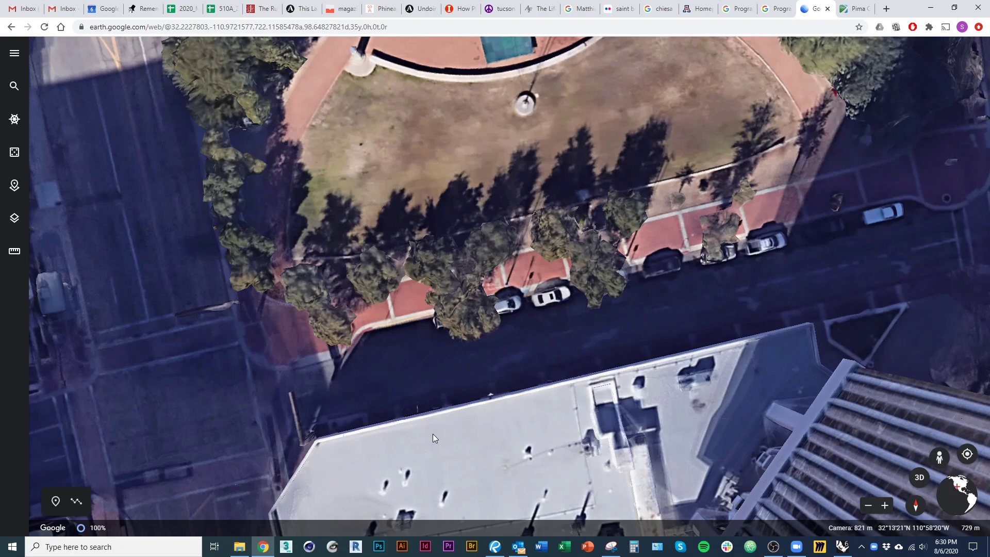
pyautogui.scroll(-2, 368, 406)
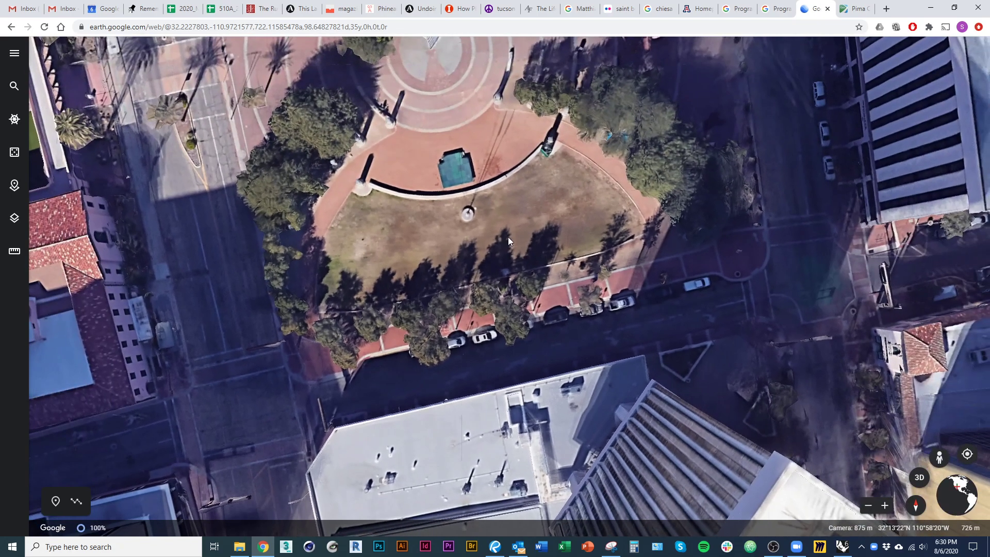
pyautogui.scroll(-2, 462, 212)
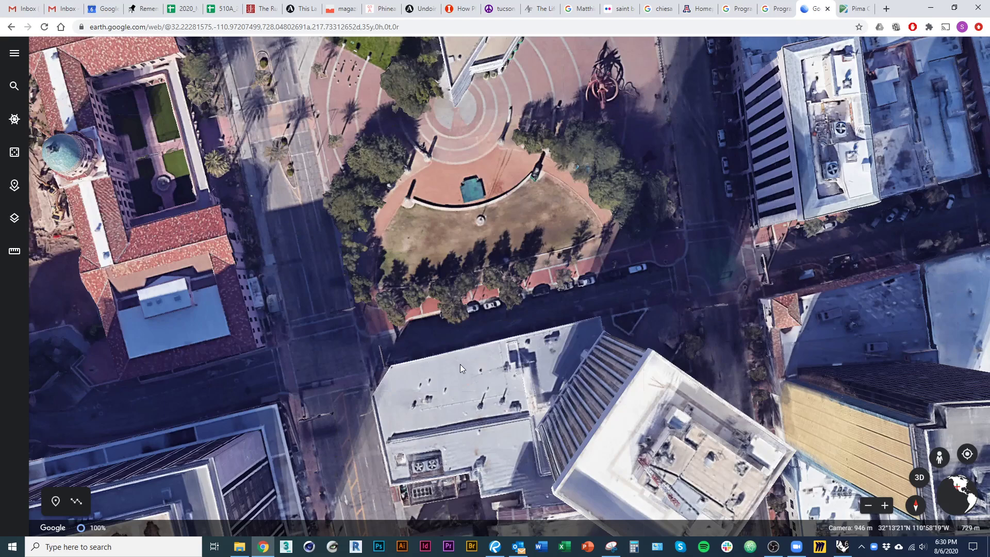
pyautogui.scroll(2, 460, 364)
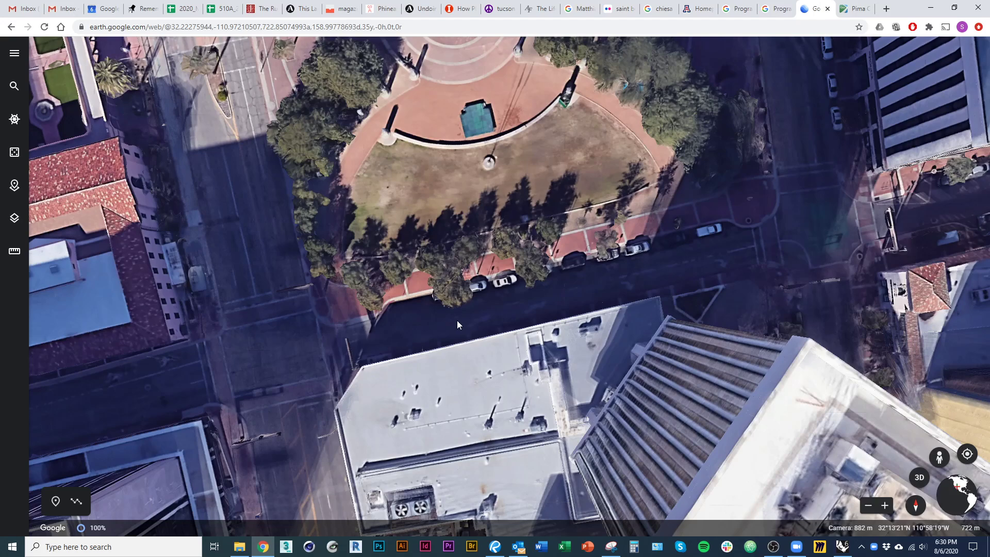
pyautogui.moveTo(396, 336); pyautogui.dragTo(359, 298)
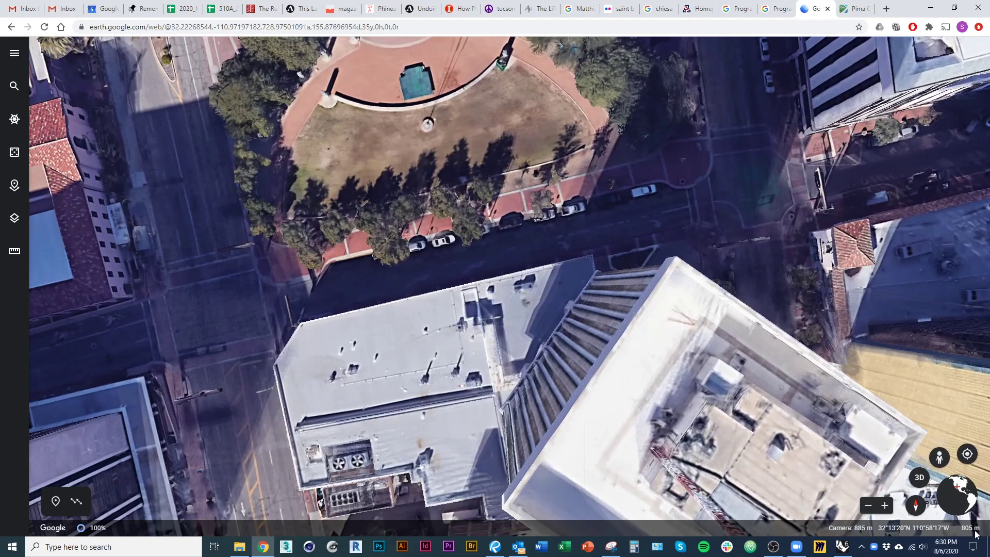
# - Set the units of measurement to Feet and miles in the Google Earth settings and save them
pyautogui.click(14, 54)
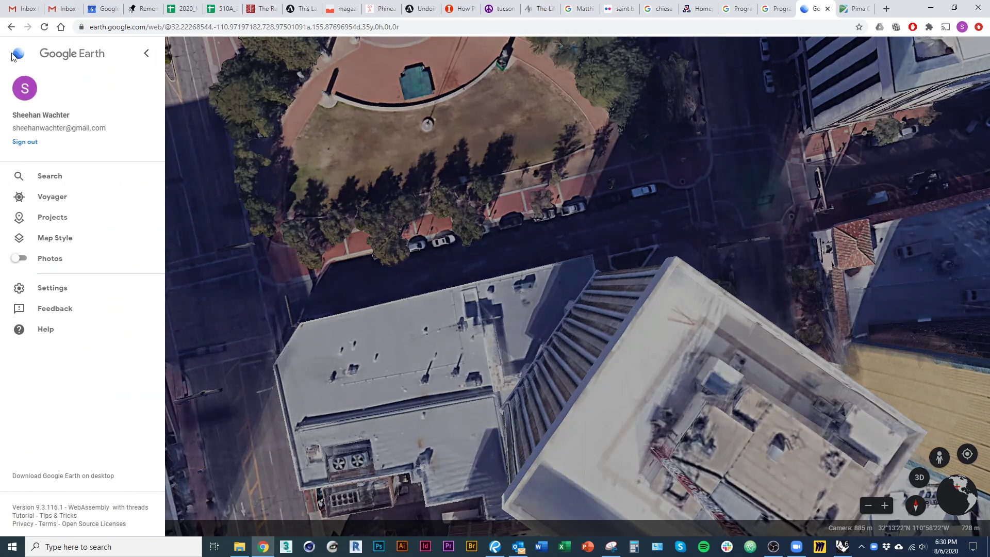
pyautogui.click(147, 53)
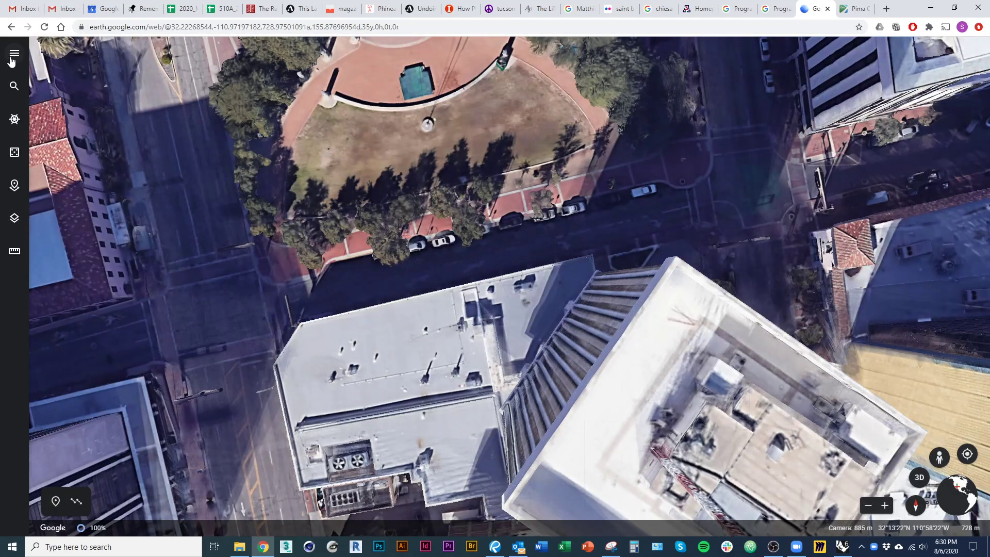
pyautogui.click(17, 57)
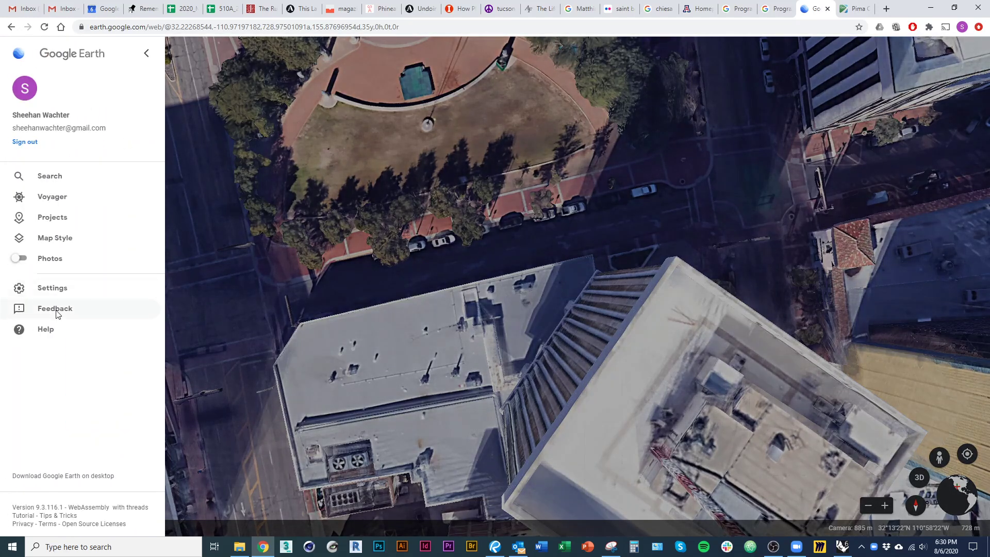
pyautogui.click(52, 288)
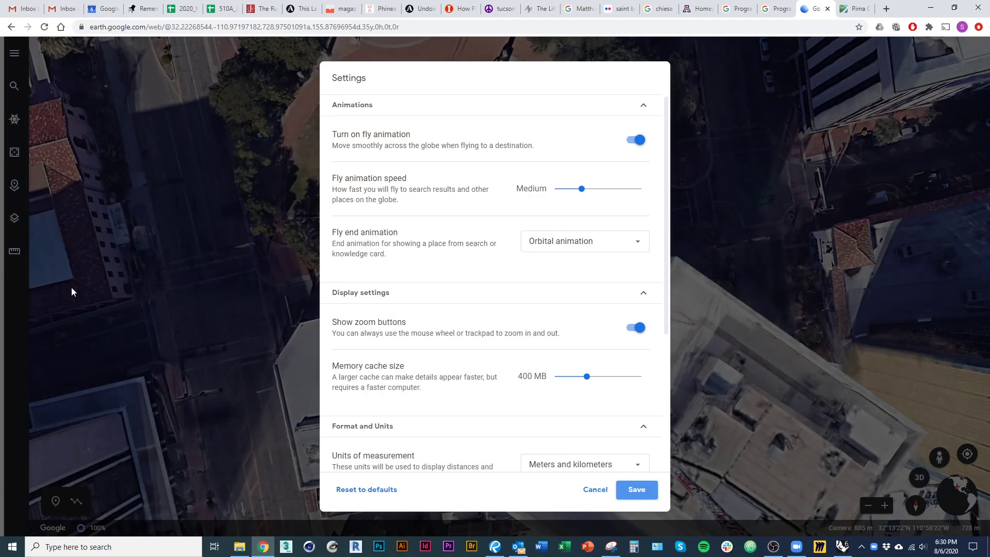
pyautogui.scroll(-4, 473, 256)
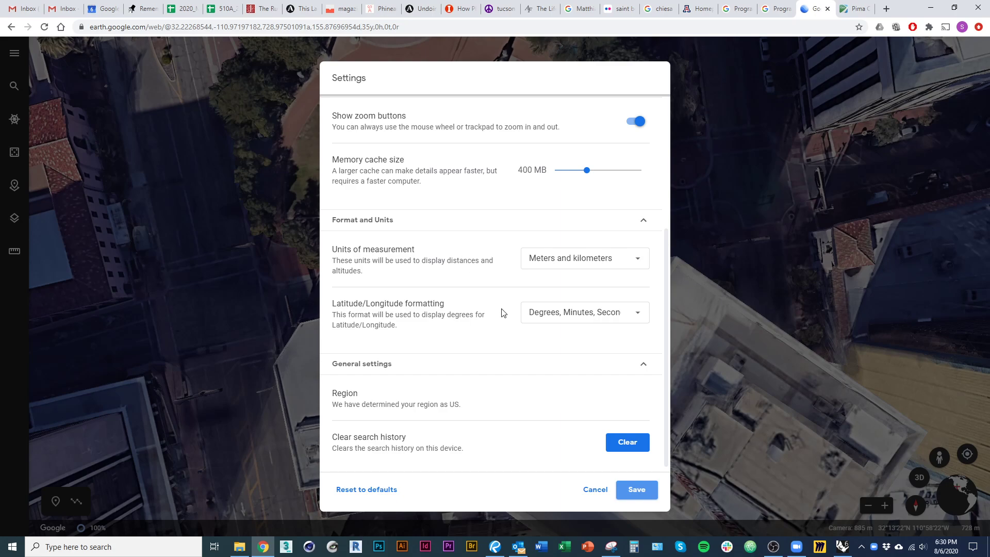
pyautogui.click(623, 260)
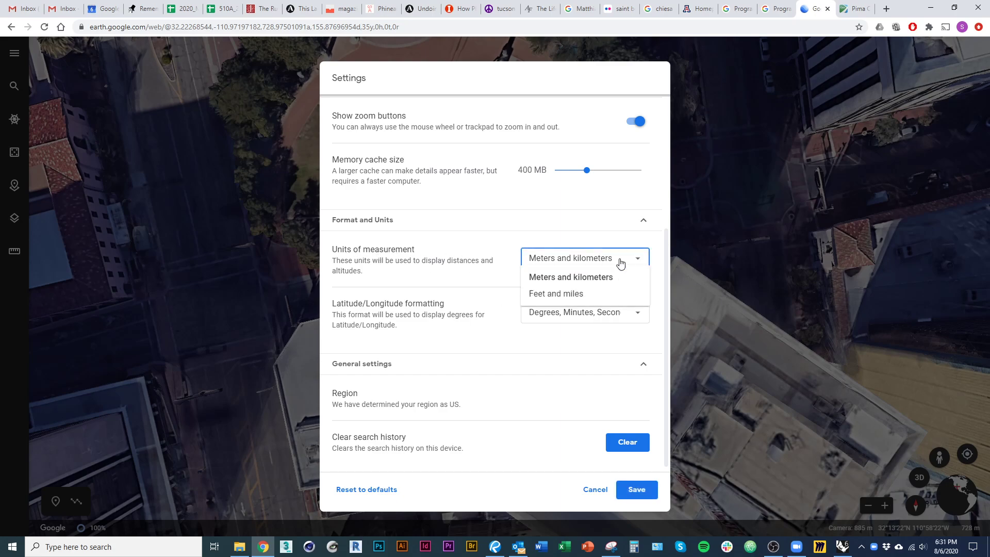
pyautogui.click(592, 298)
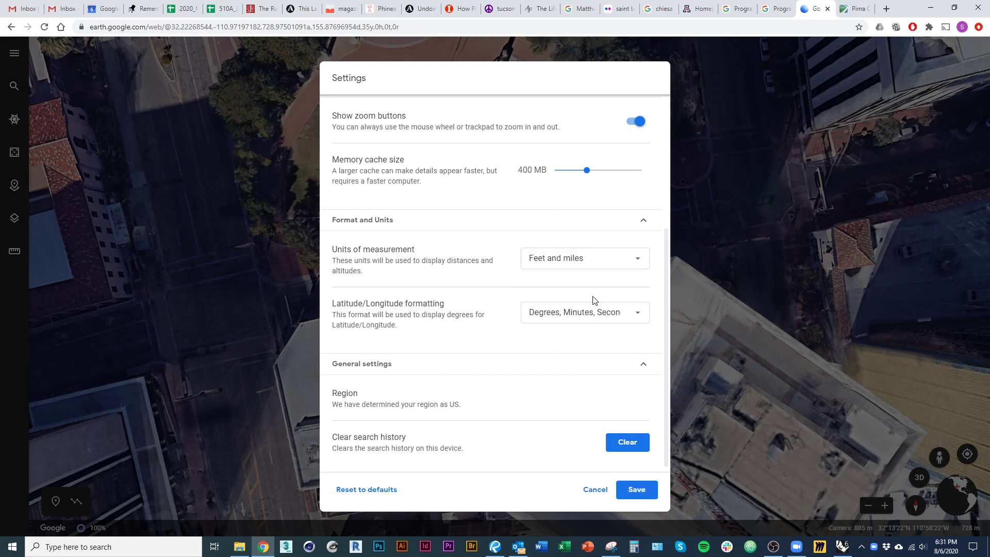
pyautogui.click(636, 491)
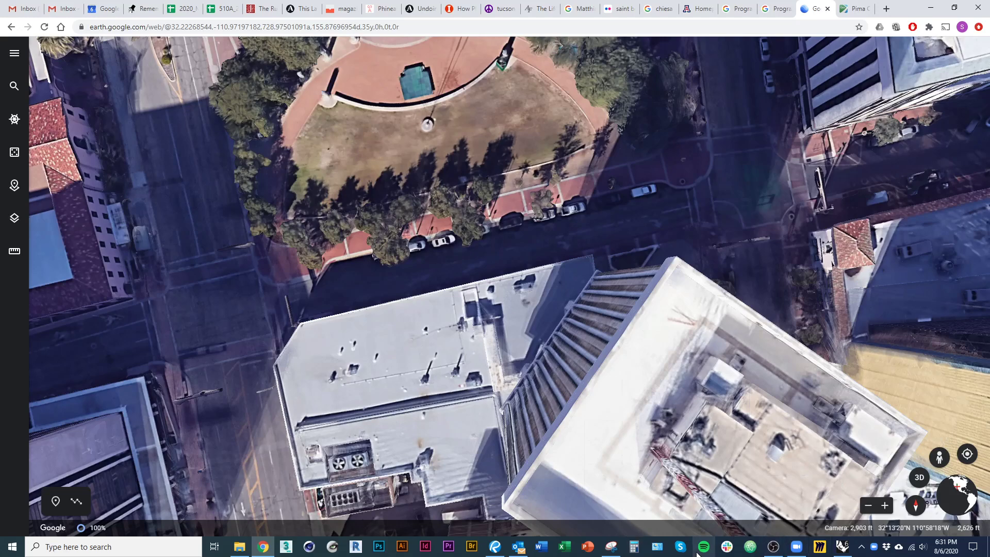
# - Calculate 392 - 368 in Calculator and switch to Rhino by way of Google Earth
pyautogui.click(632, 548)
pyautogui.write('392')
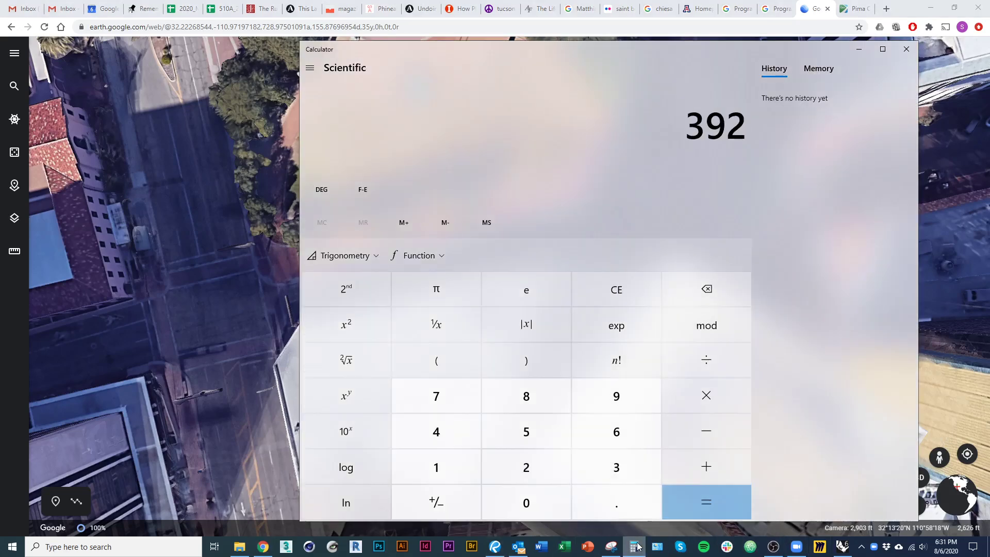
pyautogui.write(' - 368')
pyautogui.press('Return')
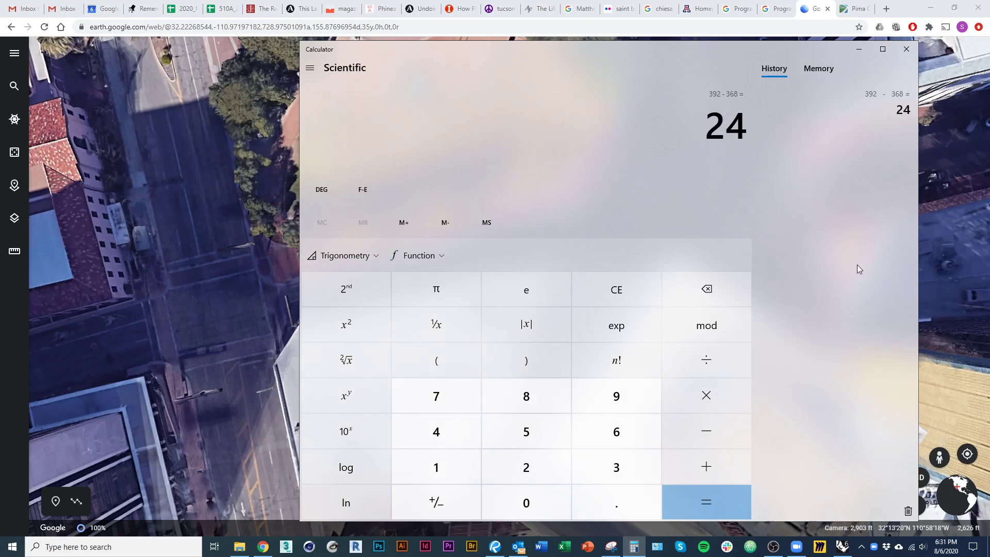
pyautogui.click(246, 334)
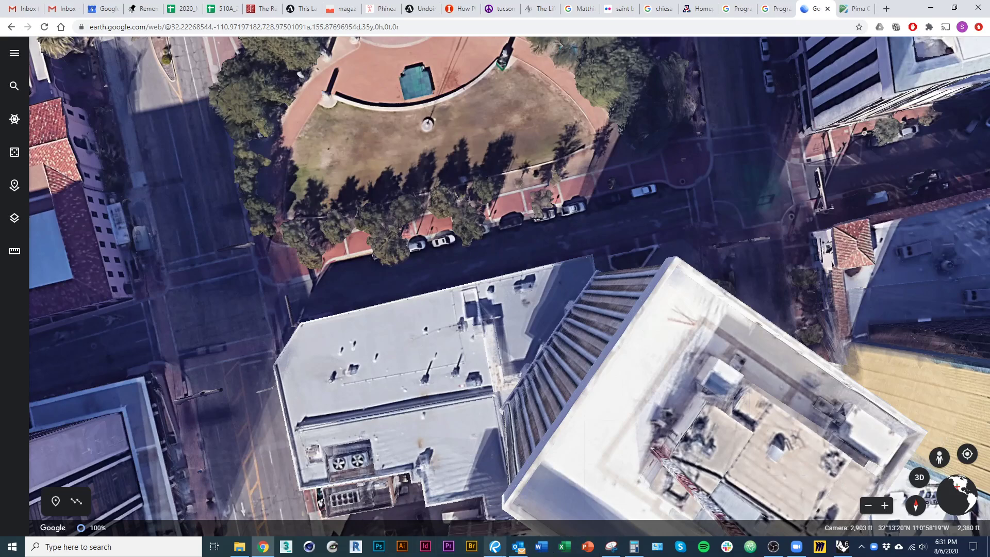
pyautogui.click(842, 546)
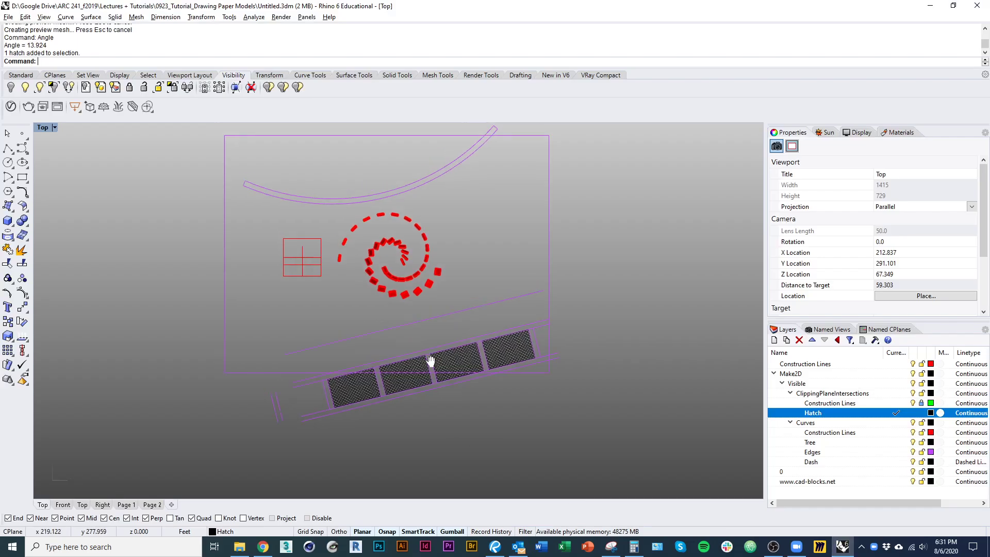
# - Try to move the tree and pavilion elevation to the far side of the human figures
pyautogui.scroll(-4, 407, 315)
pyautogui.scroll(5, 375, 369)
pyautogui.moveTo(463, 365)
pyautogui.mouseDown()
pyautogui.moveTo(301, 222)
pyautogui.moveTo(199, 214)
pyautogui.mouseUp()
pyautogui.scroll(2, 214, 309)
pyautogui.keyDown('ctrl'); pyautogui.click(159, 348); pyautogui.keyUp('ctrl')
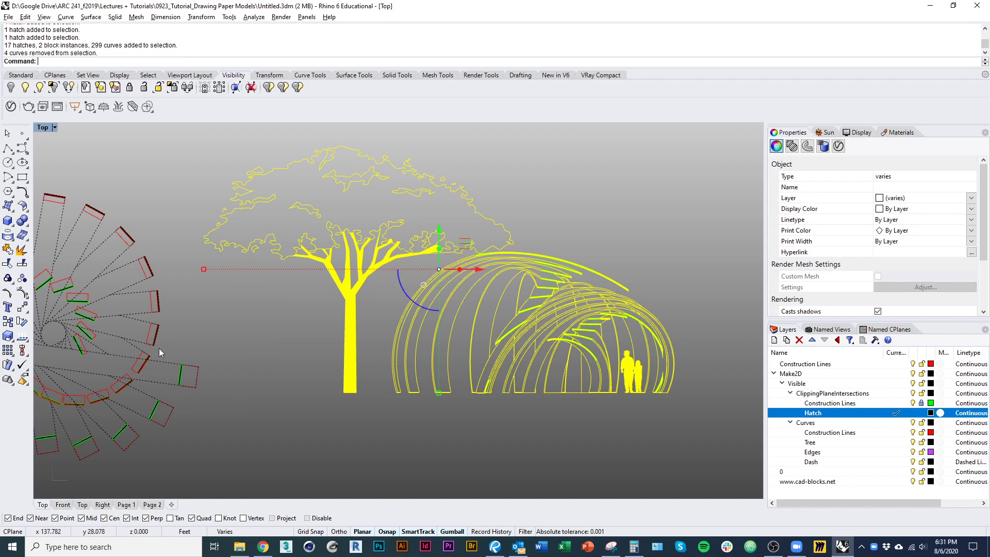
pyautogui.scroll(3, 233, 344)
pyautogui.scroll(-5, 216, 367)
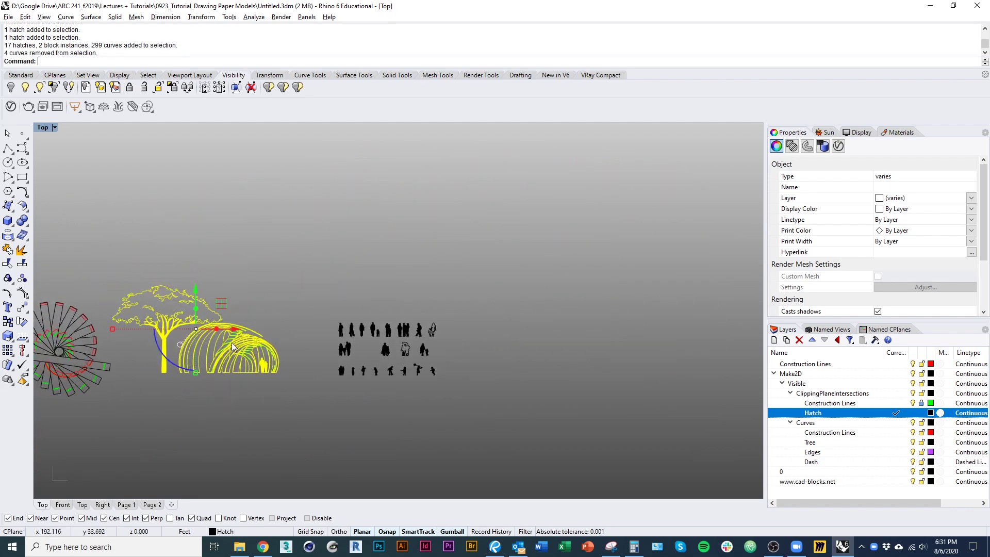
pyautogui.moveTo(232, 331); pyautogui.dragTo(614, 335)
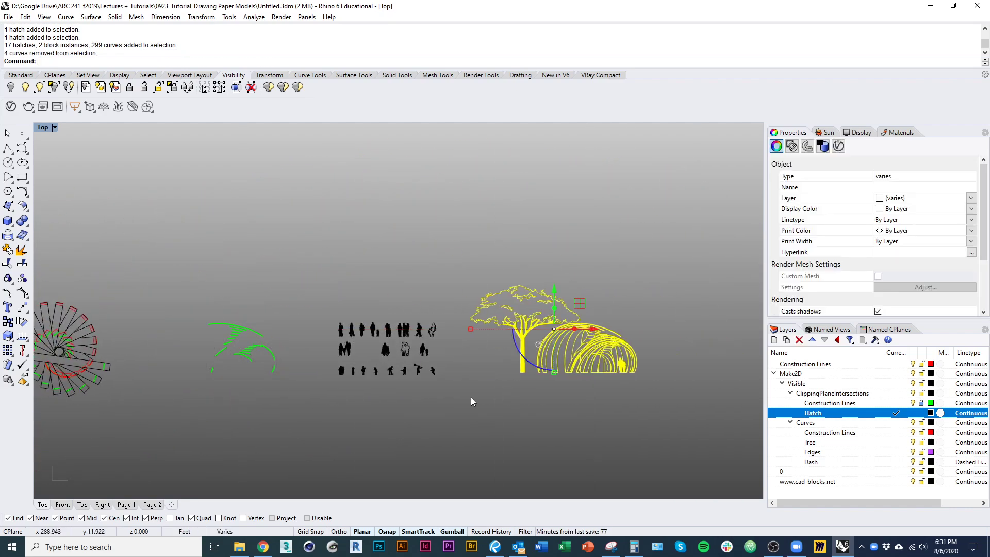
pyautogui.scroll(2, 495, 392)
pyautogui.hotkey('ctrl', 'z')
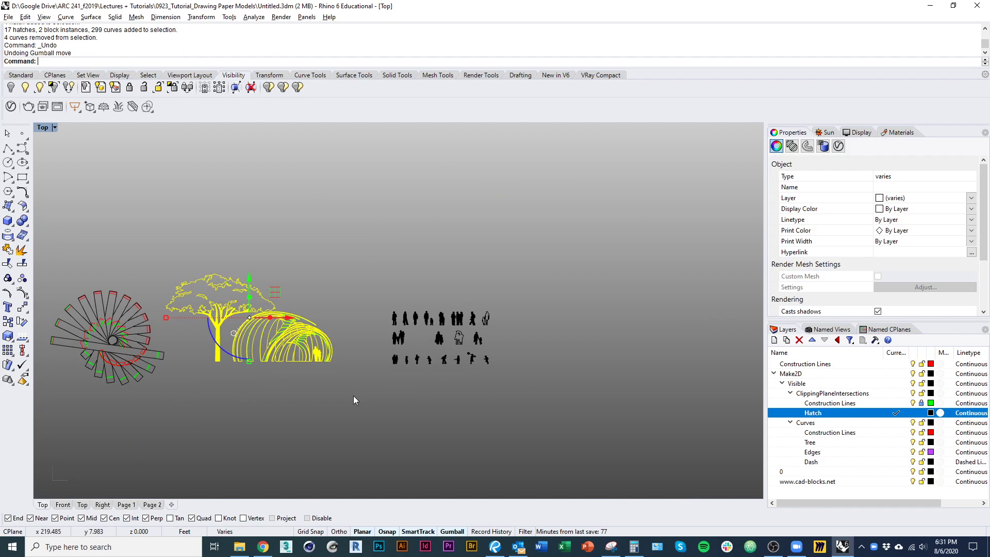
# - Unlock the Construction Lines layer under ClippingPlaneIntersections and move the complete tree and pavilion elevation beyond the human figures
pyautogui.click(921, 405)
pyautogui.press('Left')
pyautogui.moveTo(428, 425)
pyautogui.mouseDown()
pyautogui.moveTo(233, 242)
pyautogui.moveTo(224, 263)
pyautogui.moveTo(671, 277)
pyautogui.mouseUp()
pyautogui.scroll(6, 224, 263)
pyautogui.scroll(-6, 184, 252)
pyautogui.click(533, 400)
pyautogui.moveTo(533, 400)
pyautogui.mouseDown(button='right')
pyautogui.moveTo(619, 409)
pyautogui.moveTo(512, 420)
pyautogui.mouseUp(button='right')
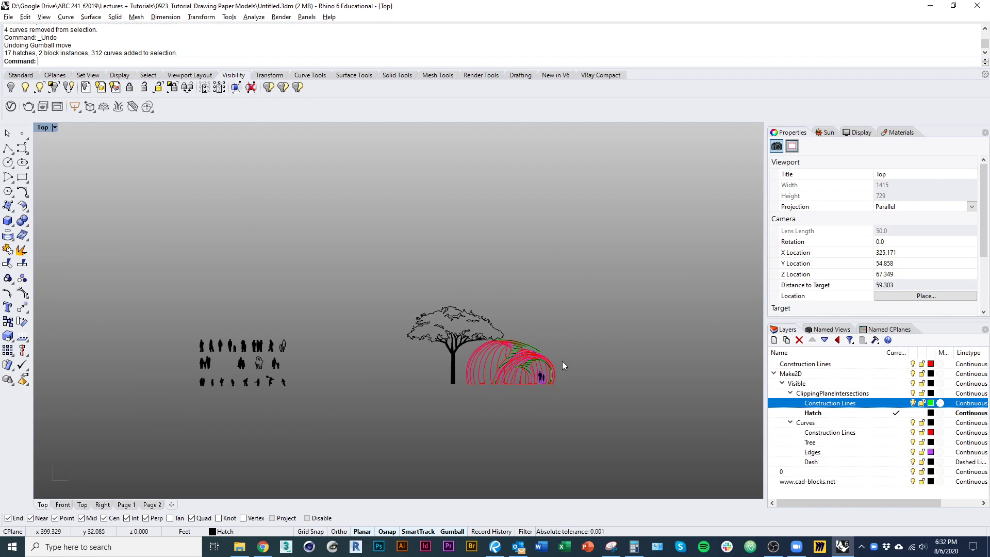
pyautogui.scroll(-8, 544, 411)
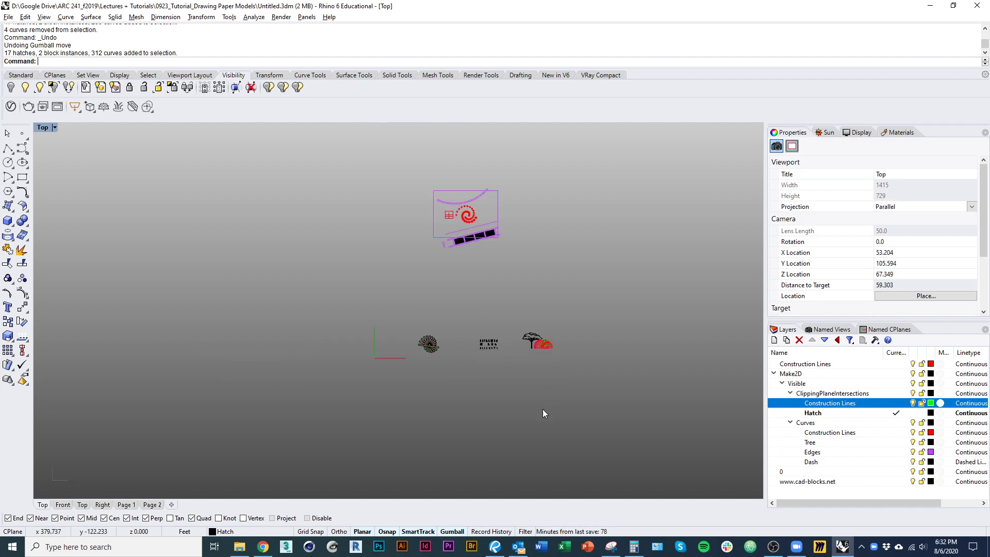
# - Show the hidden aerial image beneath the site plan with ShowSelected
pyautogui.moveTo(543, 411); pyautogui.dragTo(537, 503, button='right')
pyautogui.scroll(7, 486, 299)
pyautogui.moveTo(476, 329); pyautogui.dragTo(472, 358, button='right')
pyautogui.hotkey('ctrl', 'shift', 'h')
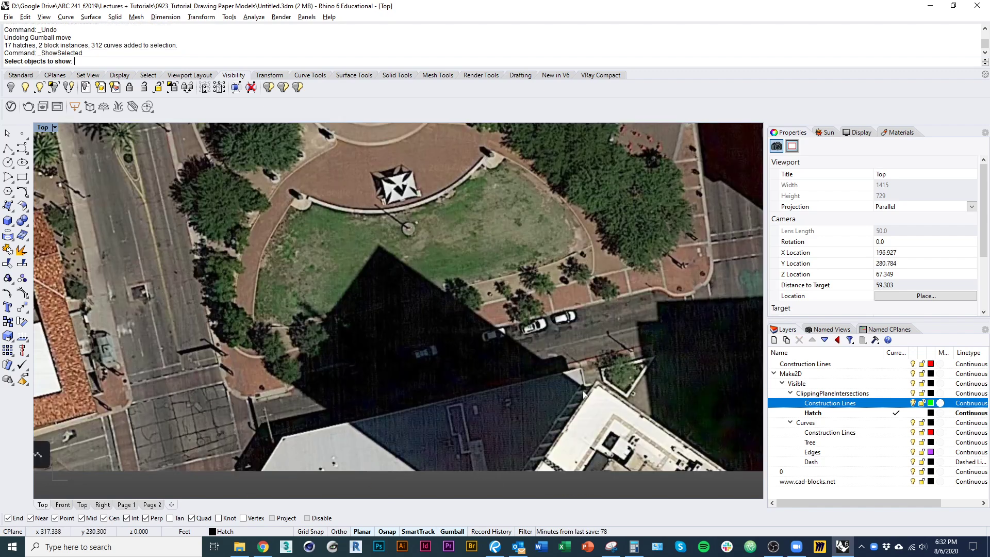
pyautogui.click(546, 364)
pyautogui.rightClick(524, 412)
pyautogui.scroll(-2, 523, 412)
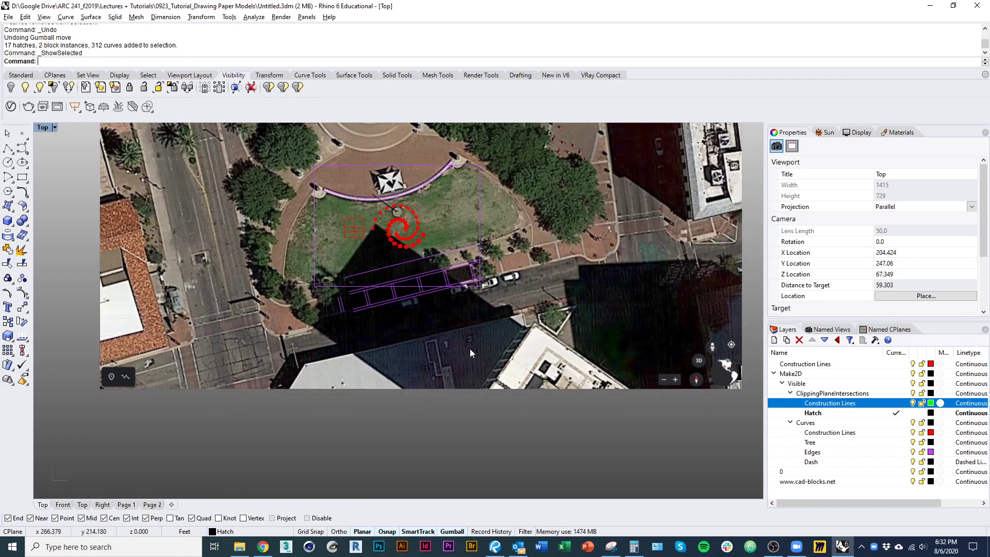
# - Draw a polyline along the street edge of the building opposite the plaza, continuing around its angled corner
pyautogui.write('pl')
pyautogui.press('Return')
pyautogui.scroll(3, 520, 325)
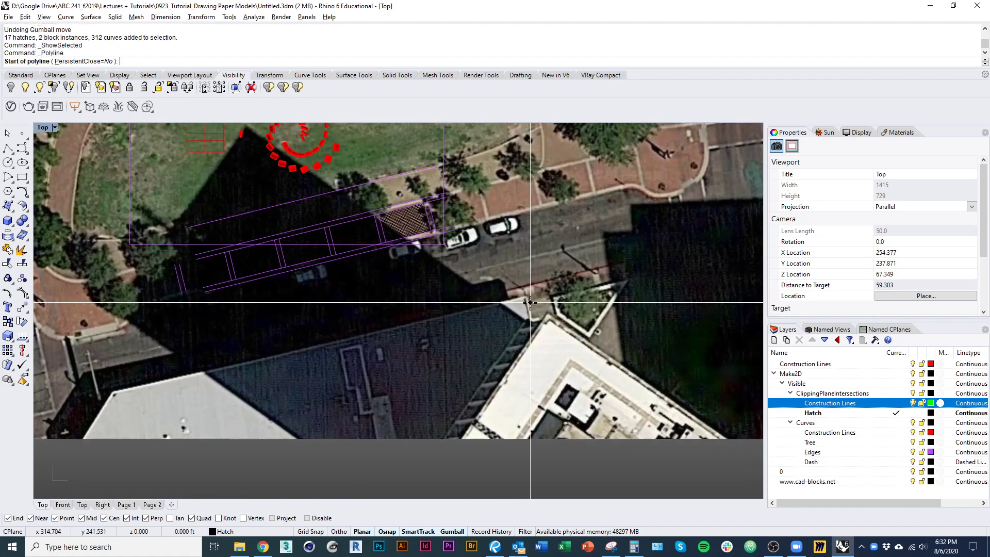
pyautogui.click(526, 297)
pyautogui.moveTo(526, 297); pyautogui.dragTo(625, 219, button='right')
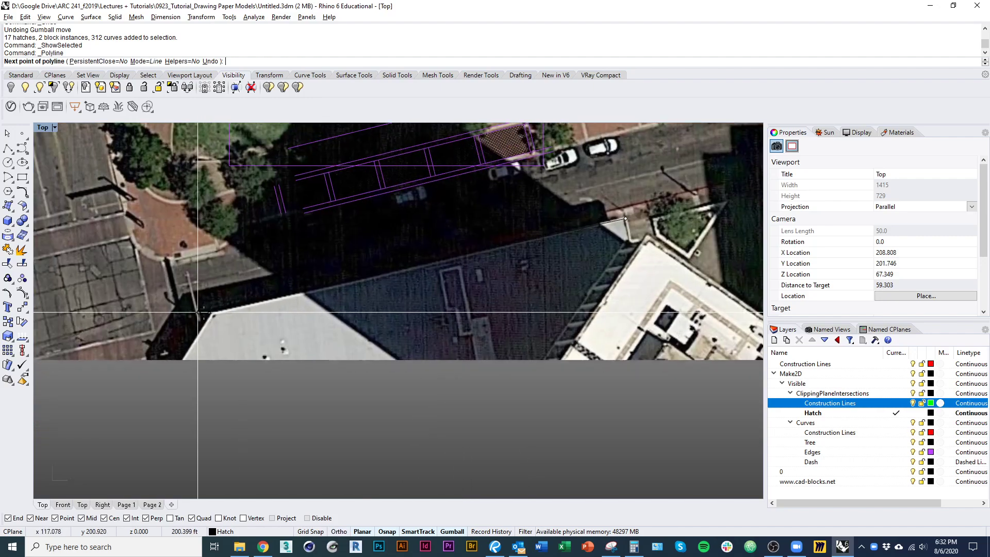
pyautogui.click(166, 384)
pyautogui.press('Return')
pyautogui.scroll(-5, 167, 399)
# - Extrude the building edge polyline upward 24 ft as an open wall
pyautogui.click(179, 373)
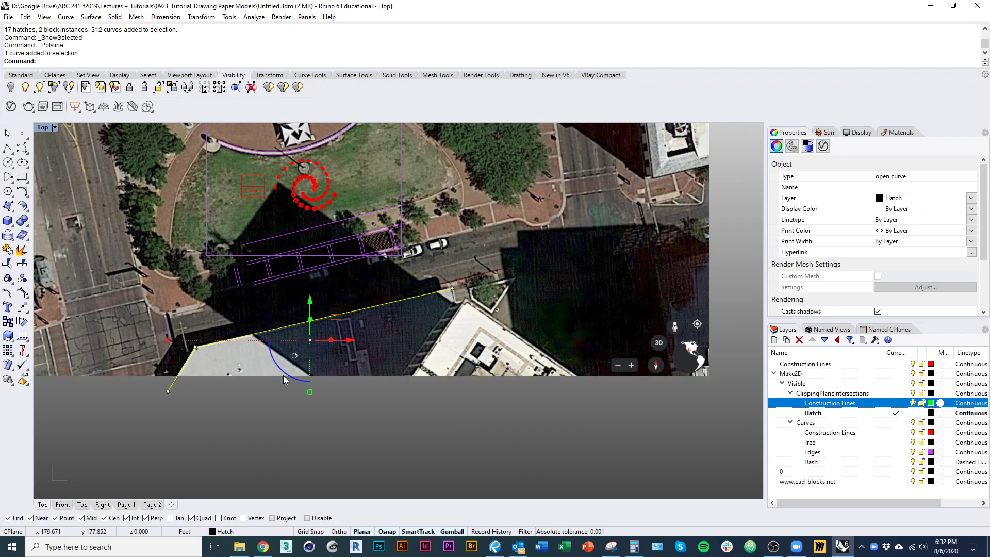
pyautogui.write('ext')
pyautogui.press('Return')
pyautogui.keyDown('ctrl'); pyautogui.keyDown('shift'); pyautogui.moveTo(406, 373); pyautogui.dragTo(453, 328, button='right'); pyautogui.keyUp('shift'); pyautogui.keyUp('ctrl')
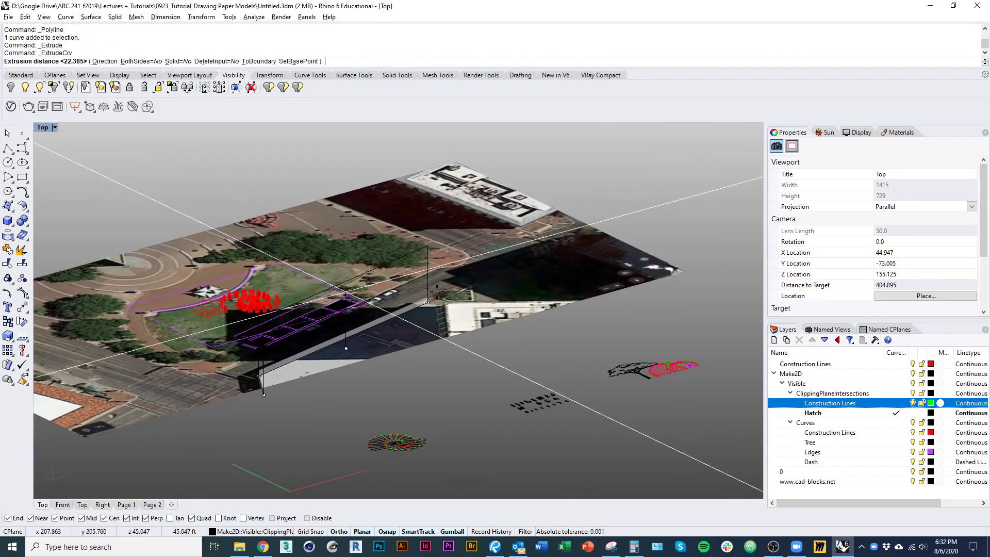
pyautogui.write('24')
pyautogui.press('Return')
pyautogui.click(417, 418)
# - Stop the clipping plane at the pavilion from clipping the current Top view
pyautogui.scroll(5, 382, 341)
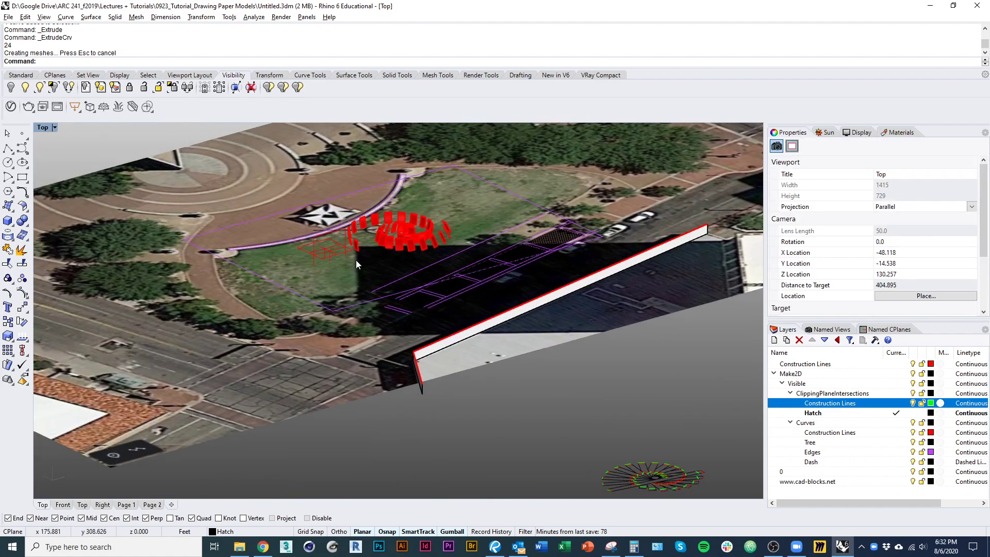
pyautogui.click(335, 256)
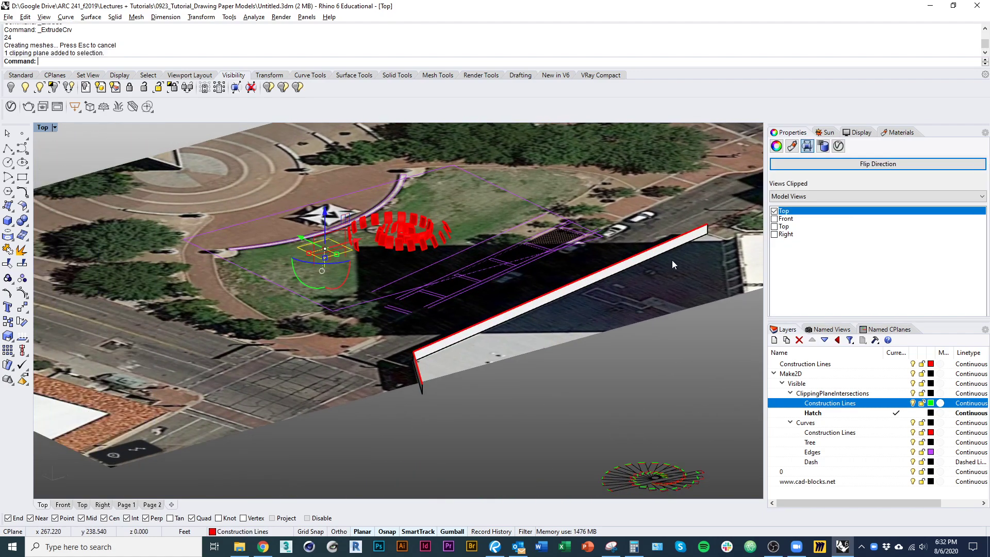
pyautogui.click(774, 211)
pyautogui.click(651, 404)
pyautogui.scroll(6, 456, 381)
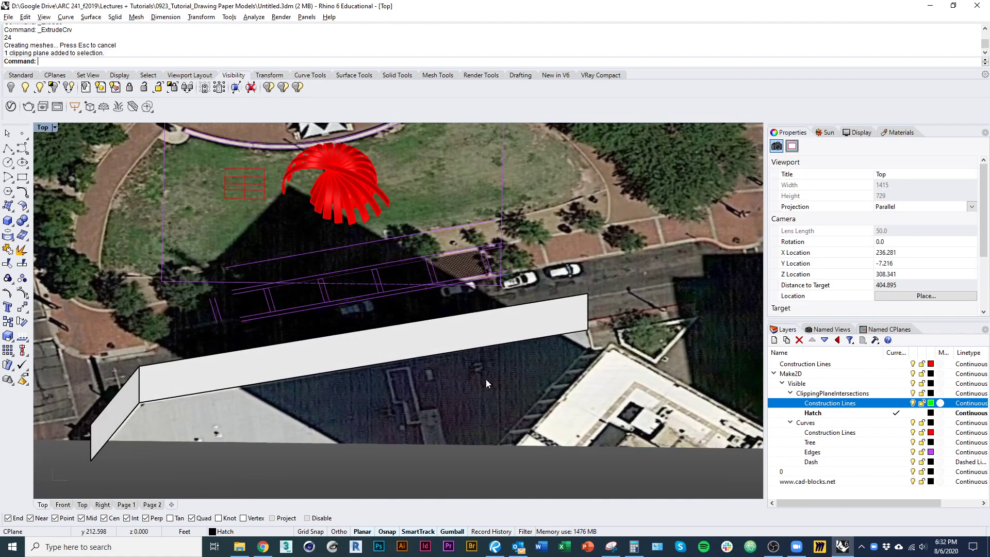
# - Draw a polyline behind the extruded wall, joining its two base ends through a point beyond the aerial image
pyautogui.click(328, 342)
pyautogui.keyDown('shift'); pyautogui.moveTo(466, 349); pyautogui.dragTo(434, 319, button='right'); pyautogui.keyUp('shift')
pyautogui.write('pl')
pyautogui.press('Return')
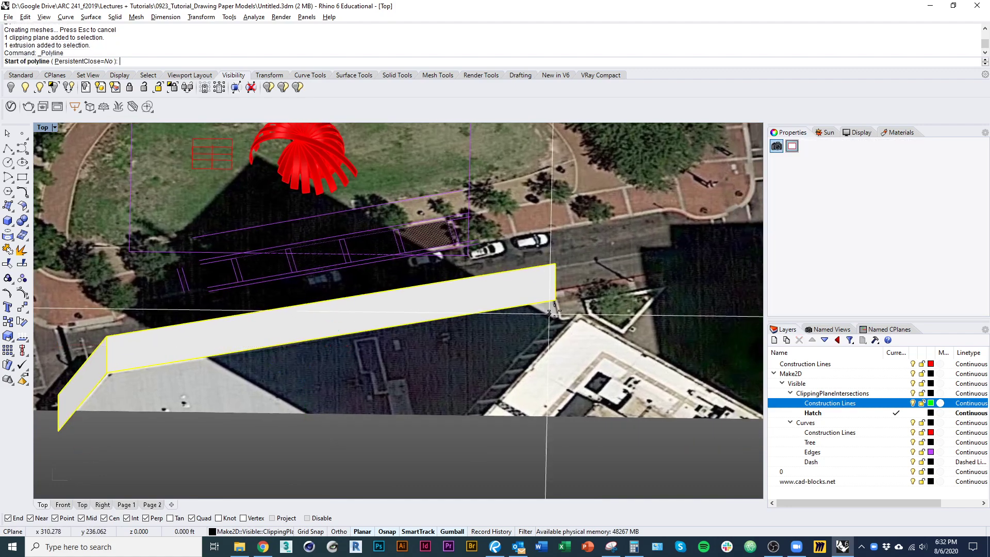
pyautogui.click(555, 300)
pyautogui.click(594, 457)
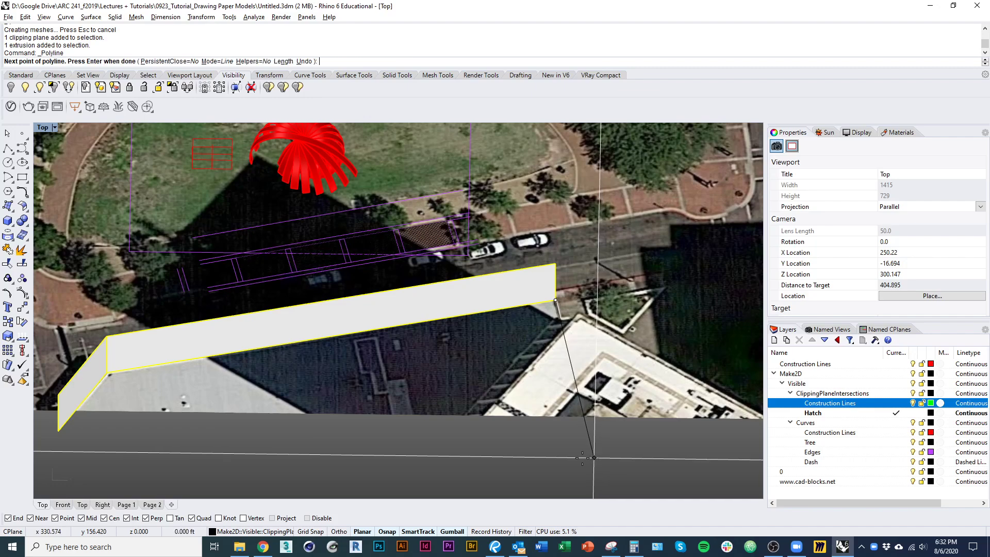
pyautogui.click(59, 430)
pyautogui.press('Return')
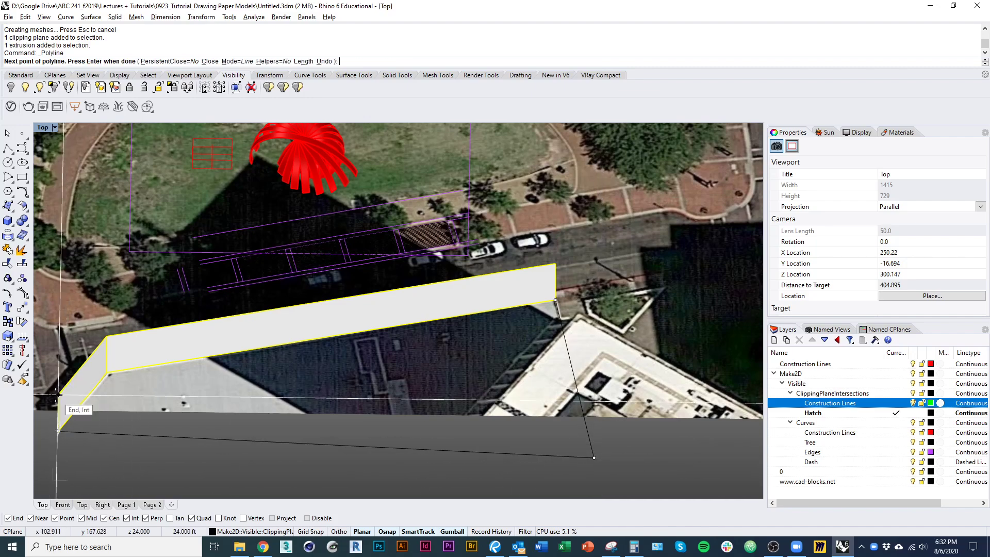
# - Extrude the polyline behind the building upward 24 ft as an open wall
pyautogui.press('Escape')
pyautogui.click(89, 432)
pyautogui.write('ext')
pyautogui.press('Return')
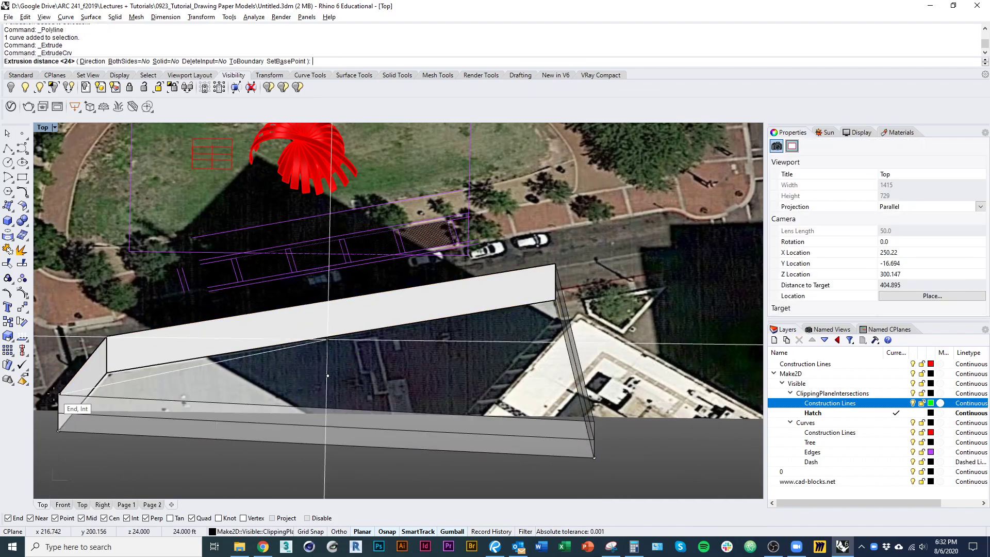
pyautogui.click(106, 426)
pyautogui.press('Return')
# - Join the rear extrusion with the street-side wall and cap the result into a closed building solid
pyautogui.click(97, 390)
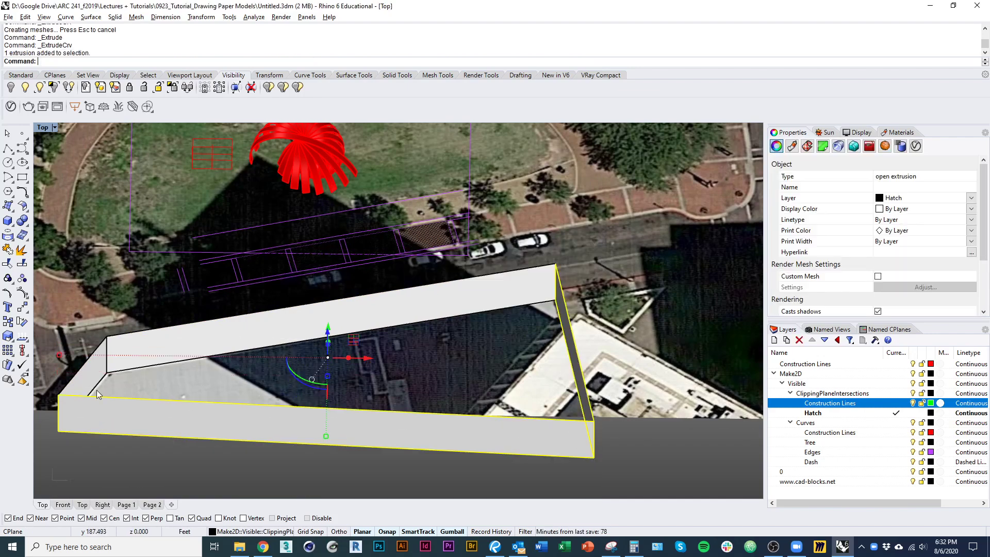
pyautogui.click(93, 377)
pyautogui.hotkey('ctrl', 'j')
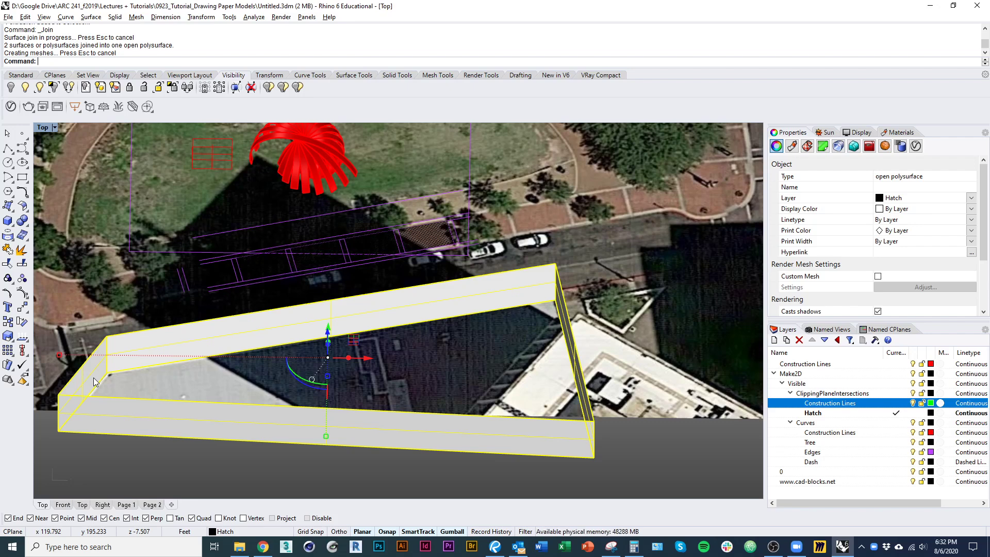
pyautogui.write('Cap')
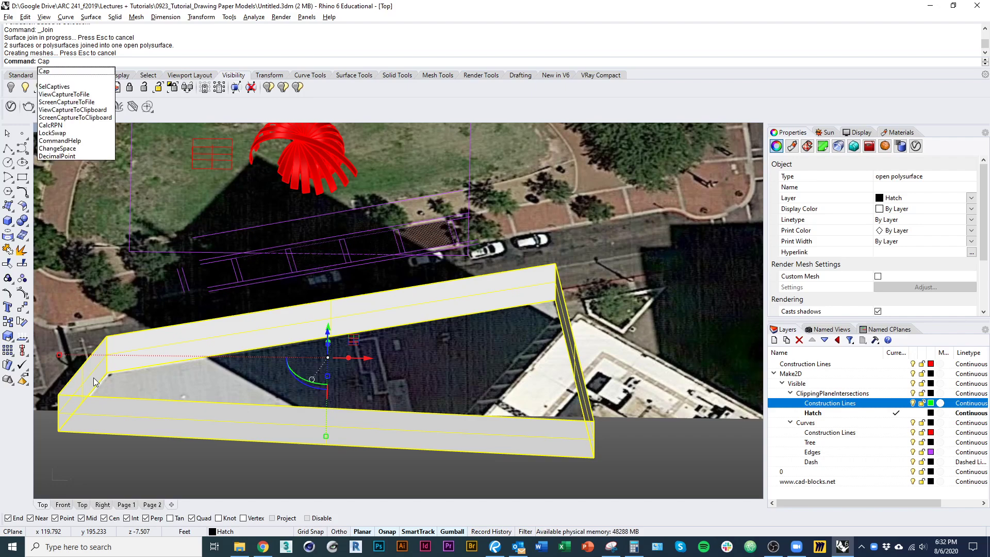
pyautogui.press('Return')
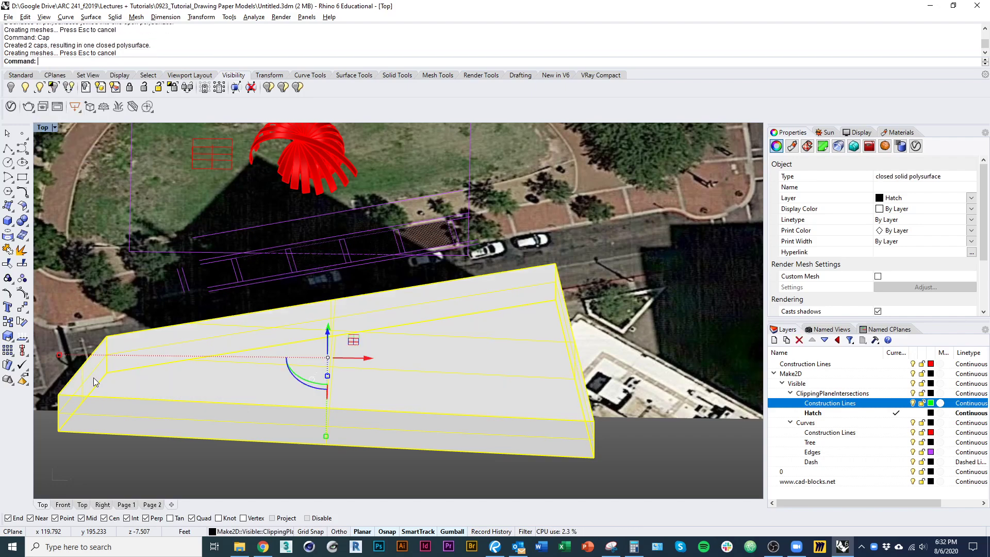
pyautogui.click(118, 466)
pyautogui.moveTo(350, 396); pyautogui.dragTo(573, 360, button='right')
pyautogui.scroll(-6, 573, 360)
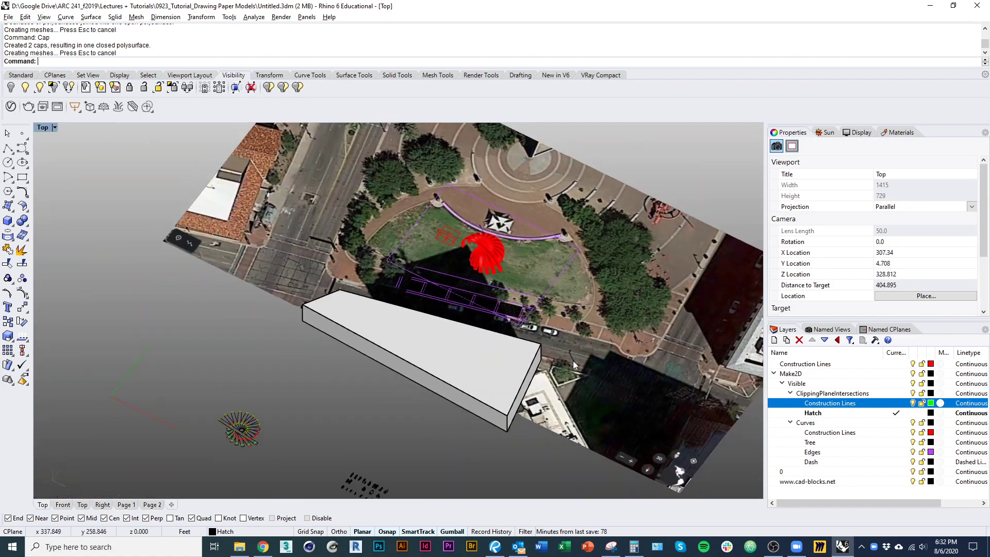
# - In the world Top view, draw a horizontal ground line from the elevation tree's trunk base to well beyond the pavilion
pyautogui.press('F1')
pyautogui.moveTo(477, 480); pyautogui.dragTo(495, 493, button='right')
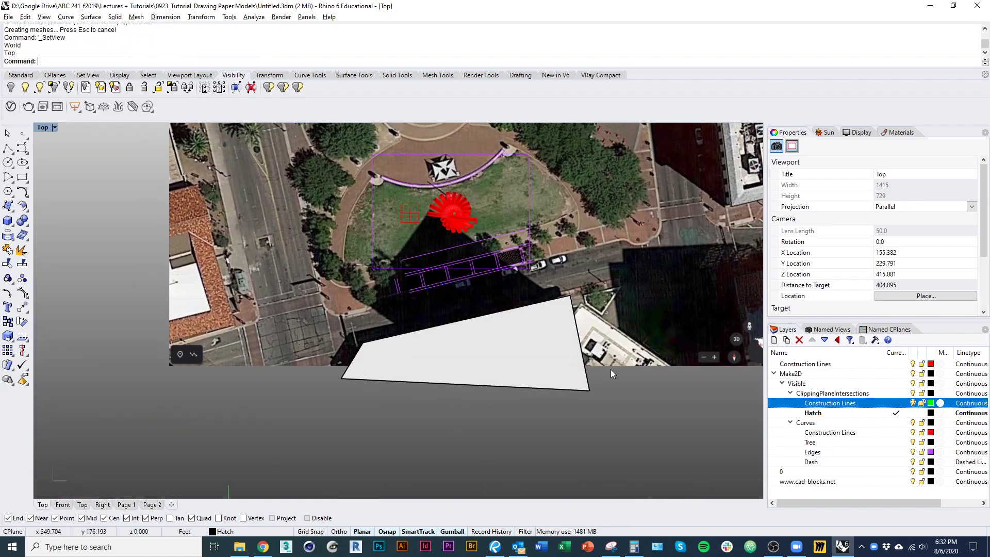
pyautogui.moveTo(468, 459); pyautogui.dragTo(407, 271, button='right')
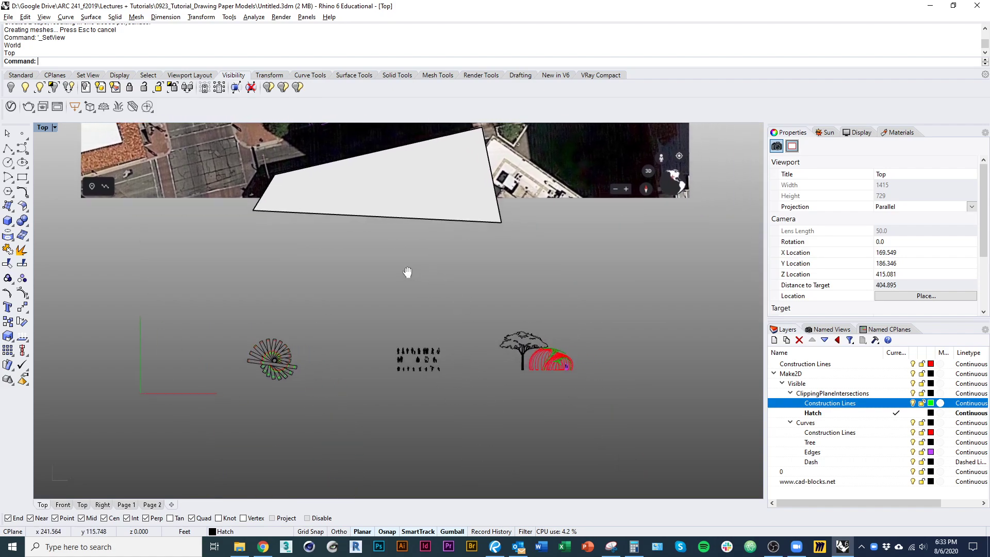
pyautogui.scroll(6, 586, 326)
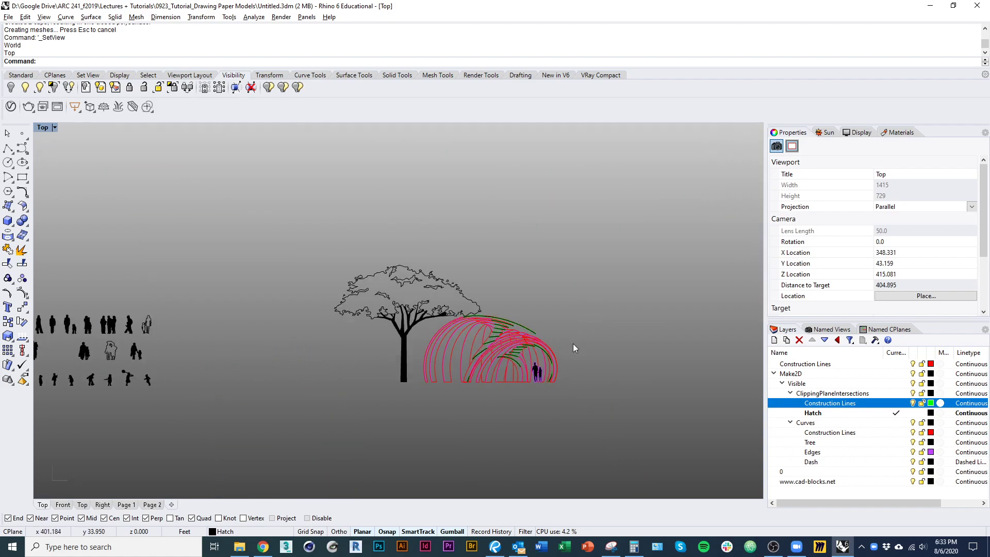
pyautogui.moveTo(576, 348); pyautogui.dragTo(447, 371, button='right')
pyautogui.scroll(3, 376, 362)
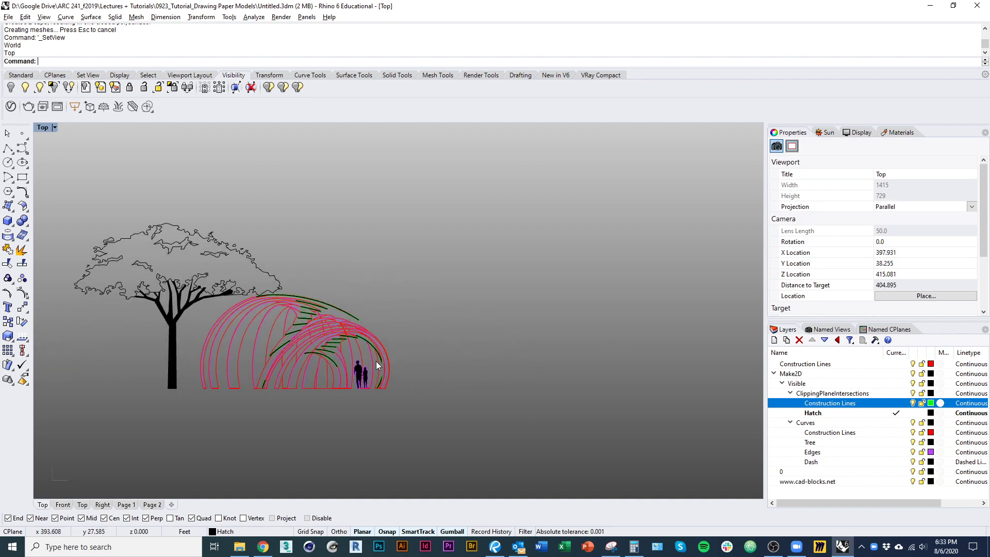
pyautogui.moveTo(376, 361); pyautogui.dragTo(464, 376, button='right')
pyautogui.write('pl')
pyautogui.press('Return')
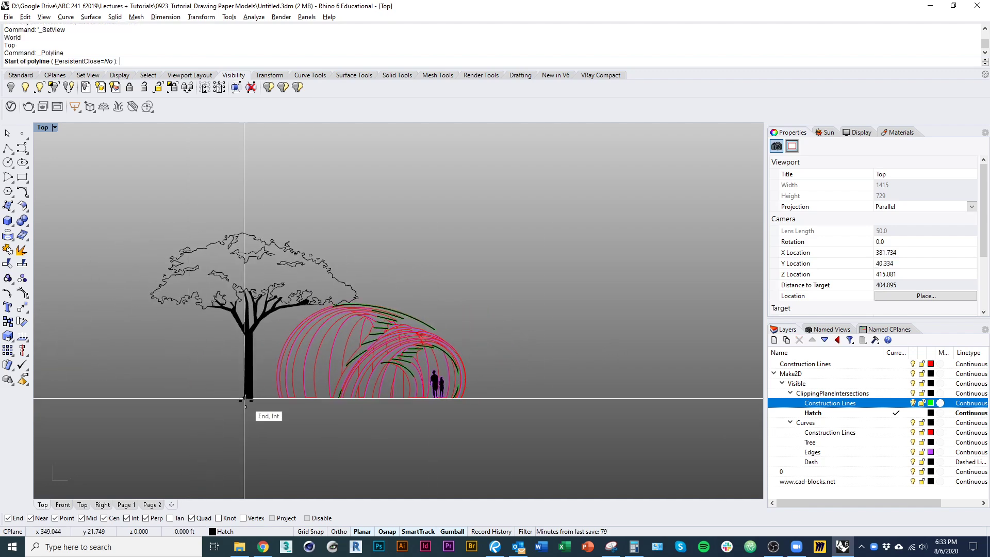
pyautogui.click(245, 398)
pyautogui.scroll(-3, 237, 431)
pyautogui.click(576, 408)
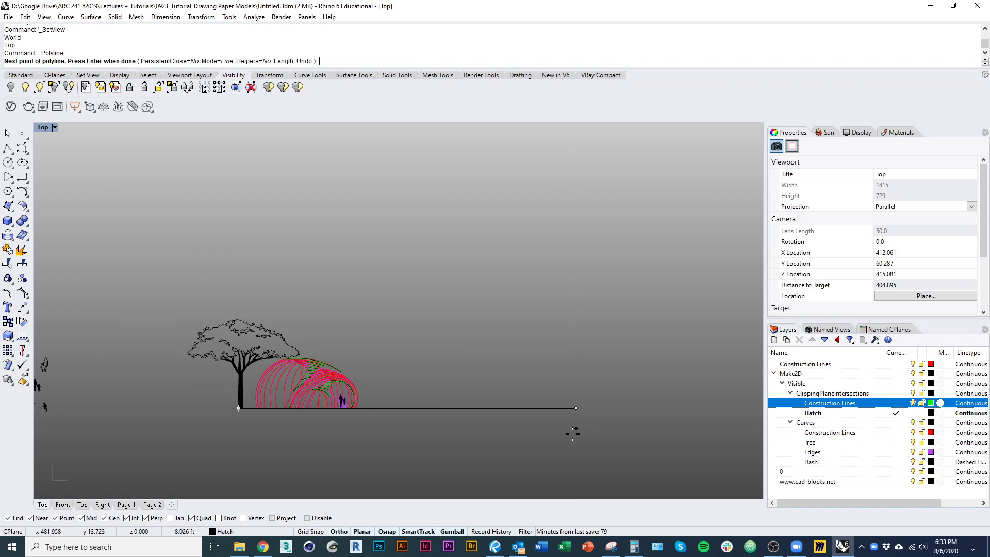
pyautogui.press('Return')
# - Shift the ground line to extend past both tree and pavilion, and assign it to the ClippingPlaneIntersections Construction Lines layer
pyautogui.moveTo(552, 409); pyautogui.dragTo(454, 409)
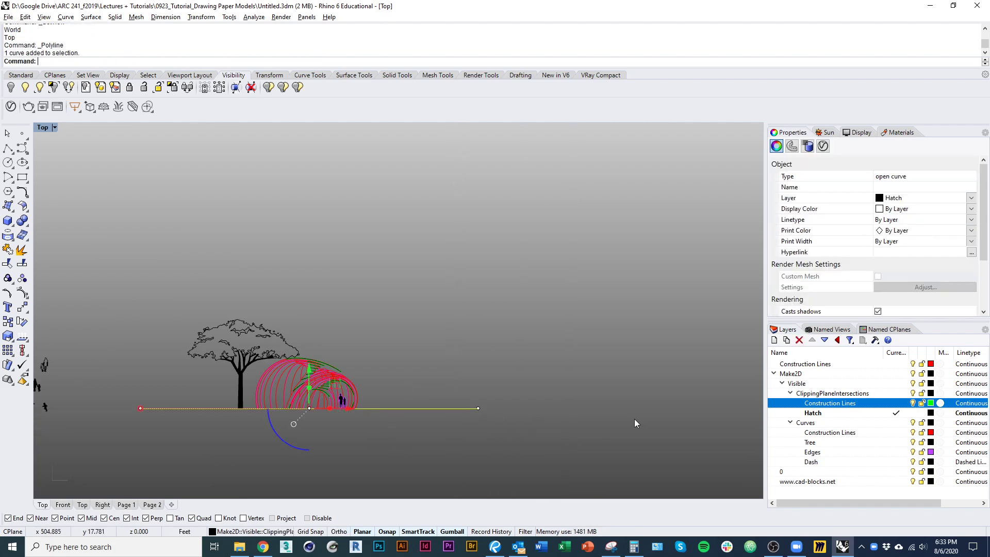
pyautogui.rightClick(865, 406)
pyautogui.click(903, 355)
pyautogui.click(595, 453)
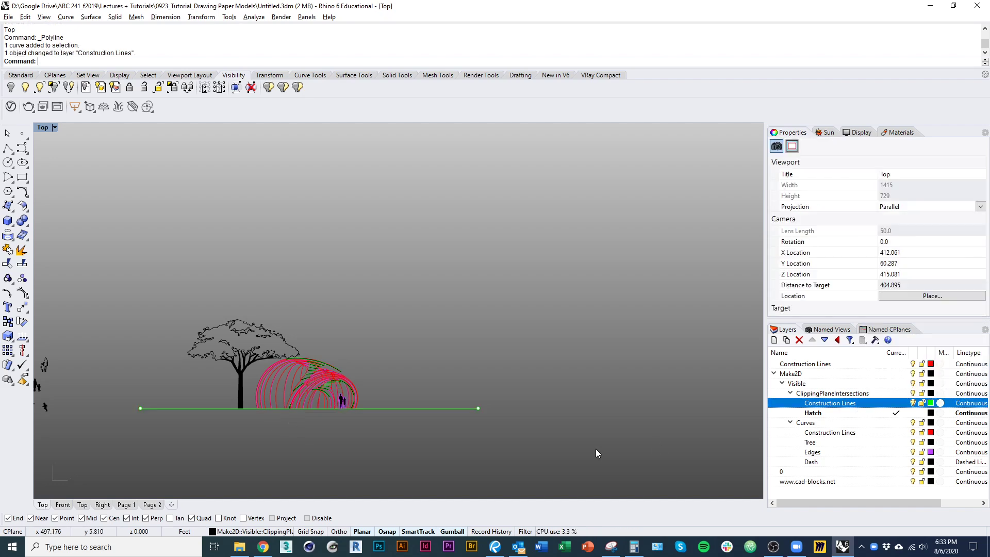
# - Offset the elevation's ground line 24 ft upward to mark the height of the building behind
pyautogui.moveTo(453, 399); pyautogui.dragTo(518, 398, button='right')
pyautogui.click(518, 406)
pyautogui.moveTo(505, 362); pyautogui.dragTo(548, 374, button='right')
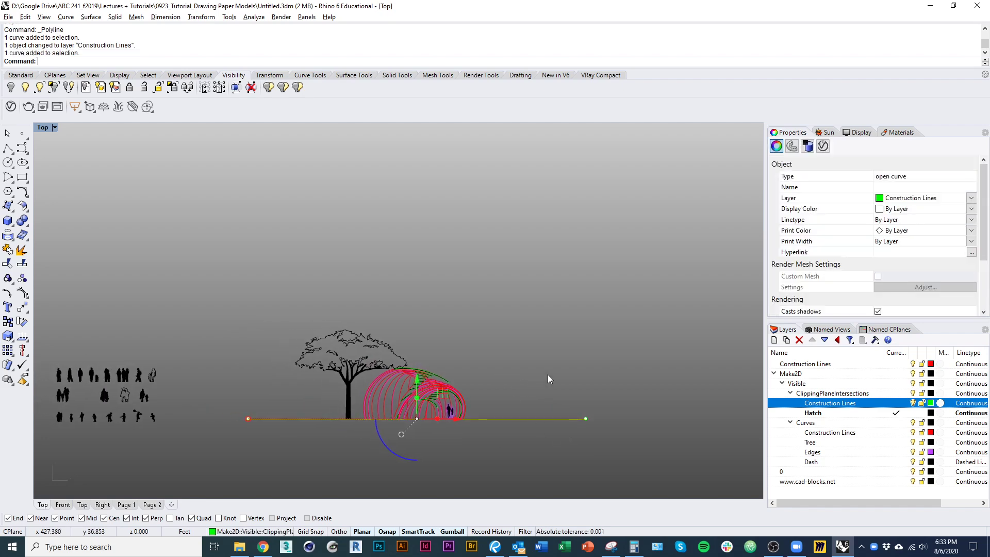
pyautogui.write('offset')
pyautogui.press('Return')
pyautogui.write('24')
pyautogui.press('Return')
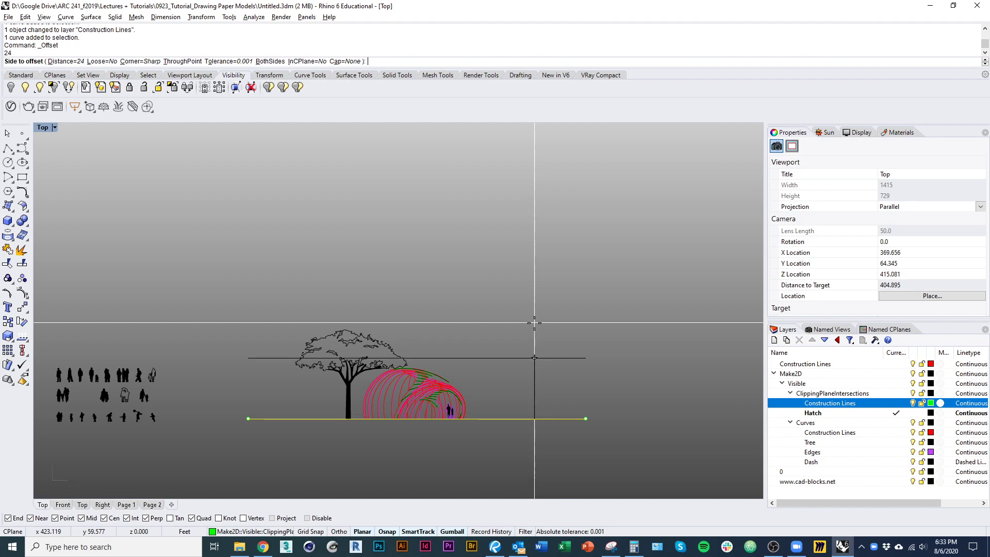
pyautogui.click(534, 322)
pyautogui.moveTo(537, 322); pyautogui.dragTo(570, 313, button='right')
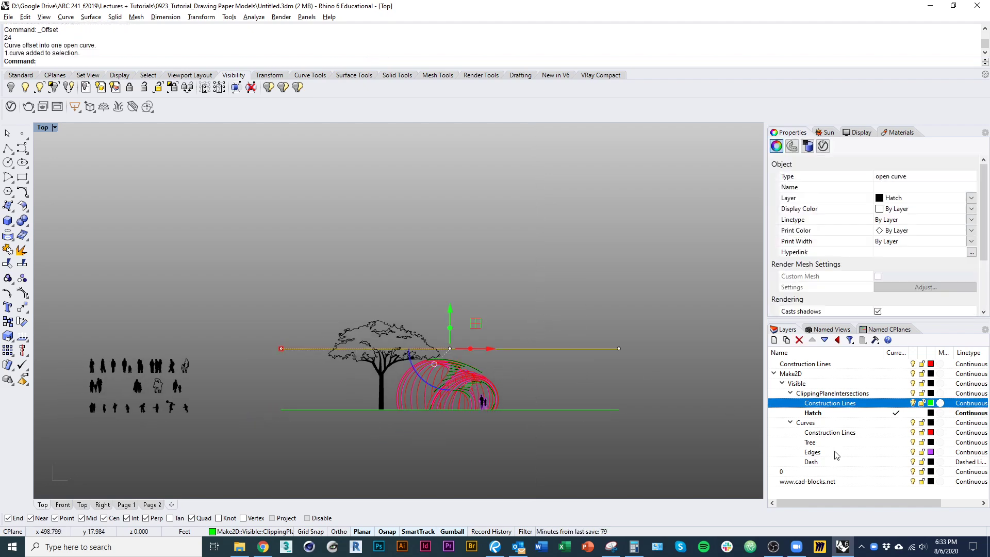
# - Assign the offset roof line to the Edges layer and make Edges the current layer
pyautogui.rightClick(836, 455)
pyautogui.click(836, 455)
pyautogui.rightClick(837, 454)
pyautogui.click(884, 413)
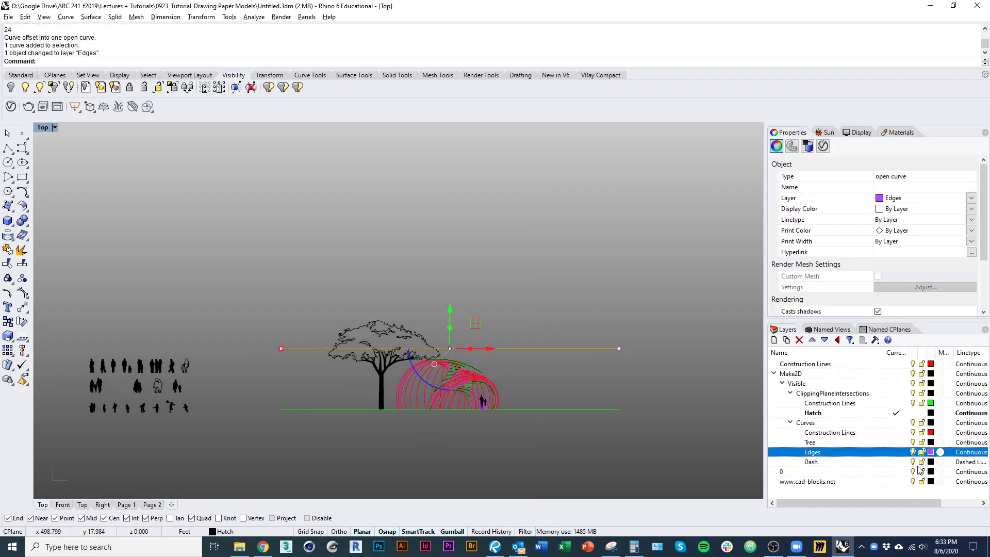
pyautogui.click(896, 452)
pyautogui.click(645, 438)
pyautogui.scroll(3, 563, 400)
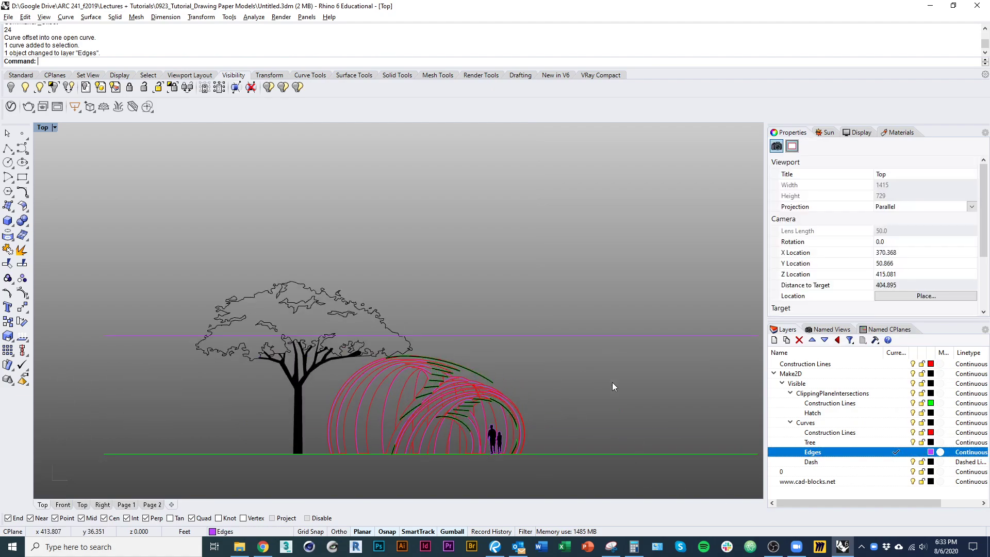
# - Switch to Google Earth and enter Street View beside the building opposite the plaza, looking along its street facade
pyautogui.hotkey('alt', 'Tab')
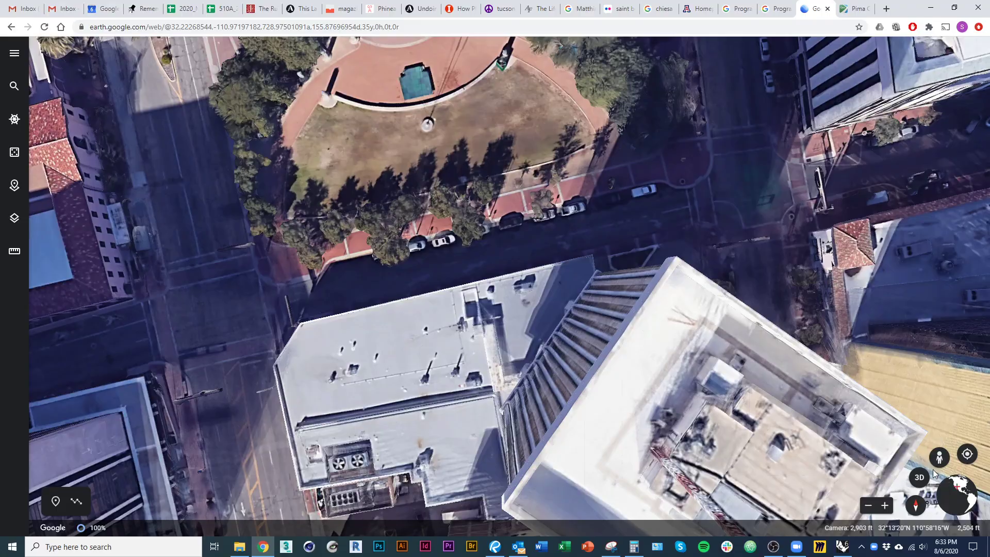
pyautogui.moveTo(939, 457); pyautogui.dragTo(590, 314)
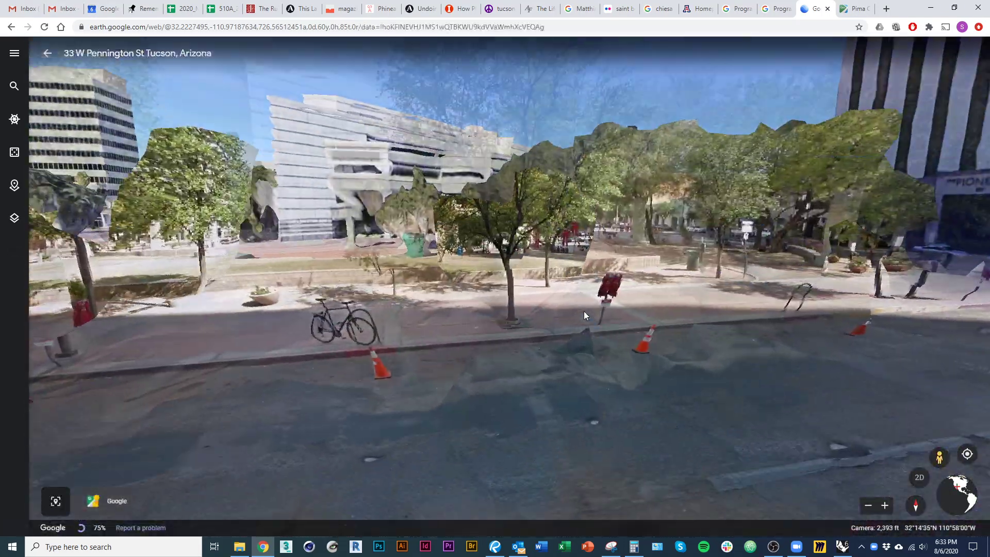
pyautogui.moveTo(584, 311); pyautogui.dragTo(311, 227)
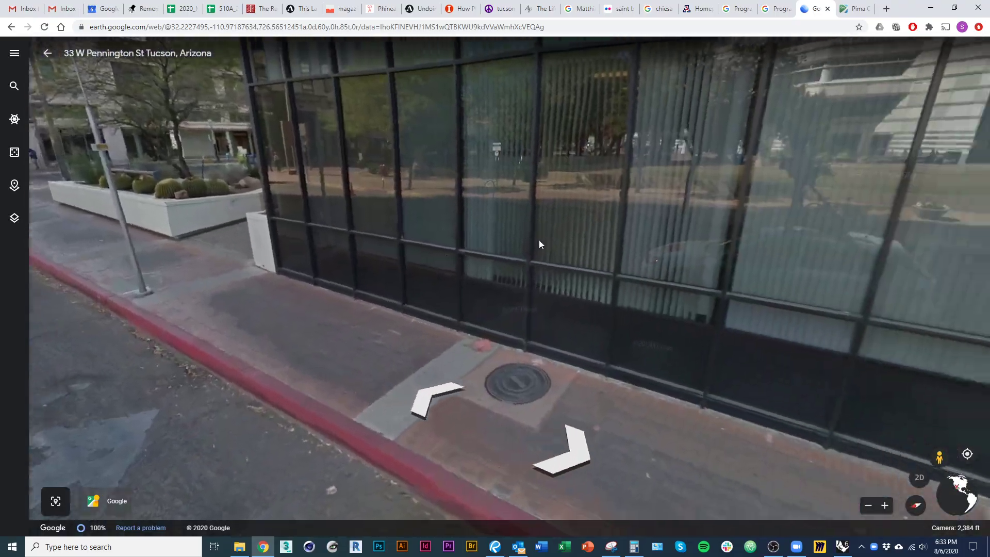
pyautogui.moveTo(539, 240); pyautogui.dragTo(500, 231)
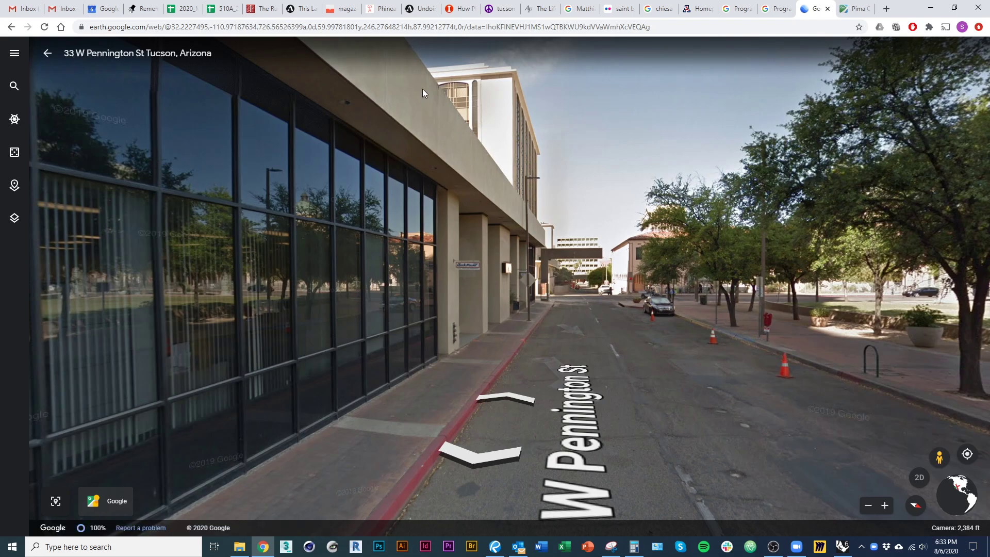
# - Advance along the facade to the QuikPrint storefront and frame its columns and glazing head-on up to the soffit
pyautogui.click(499, 398)
pyautogui.click(499, 398)
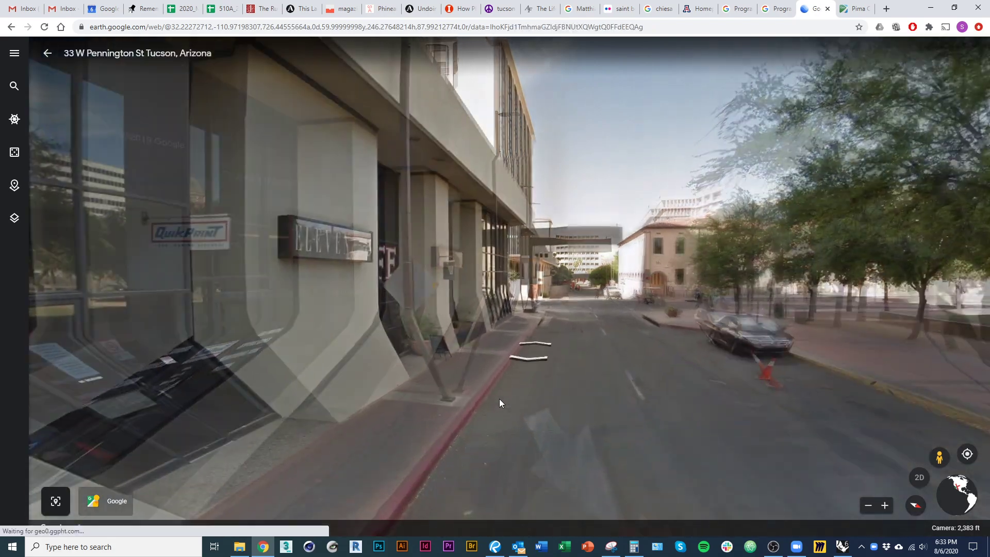
pyautogui.moveTo(346, 386); pyautogui.dragTo(655, 346)
pyautogui.moveTo(448, 340); pyautogui.dragTo(557, 371)
pyautogui.click(558, 371)
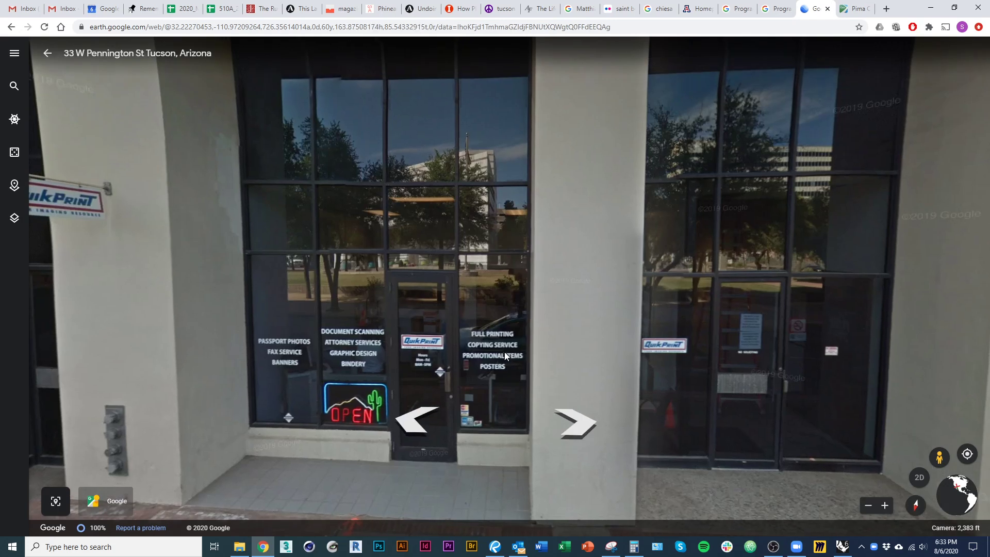
pyautogui.moveTo(465, 345); pyautogui.dragTo(534, 343)
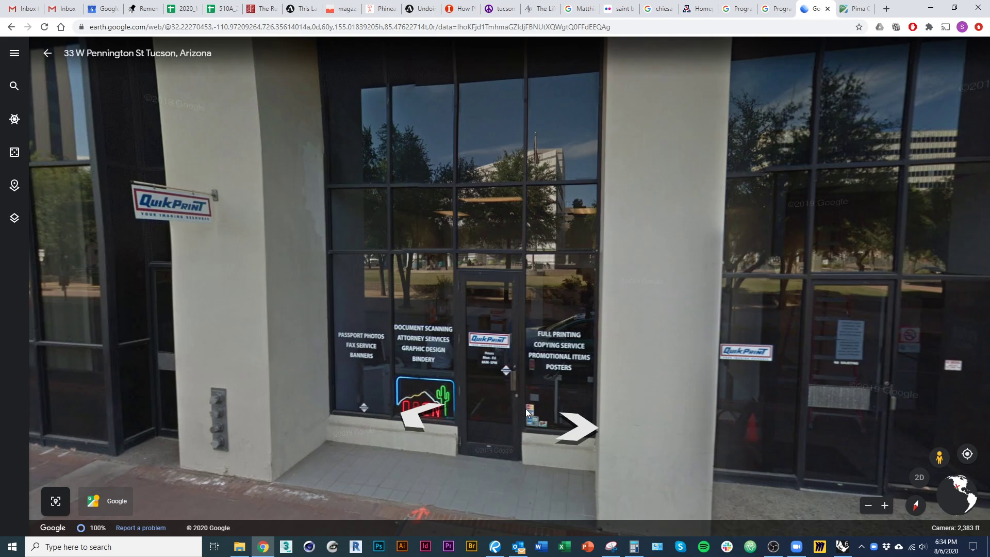
pyautogui.moveTo(512, 274); pyautogui.dragTo(428, 320)
pyautogui.scroll(-3, 374, 327)
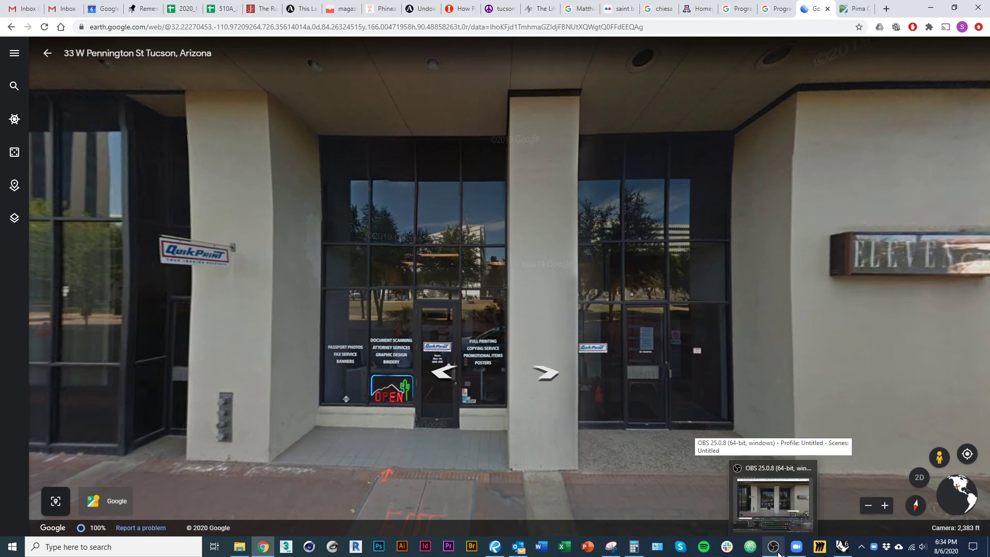
# - Switch to Snipping Tool and capture the storefront bays between the facade columns from Street View
pyautogui.click(642, 553)
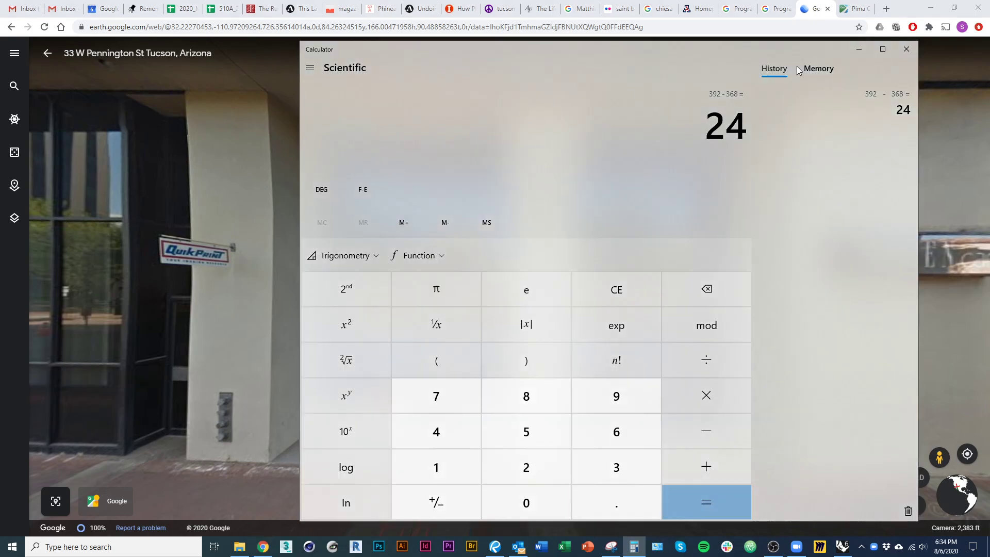
pyautogui.click(635, 550)
pyautogui.click(612, 550)
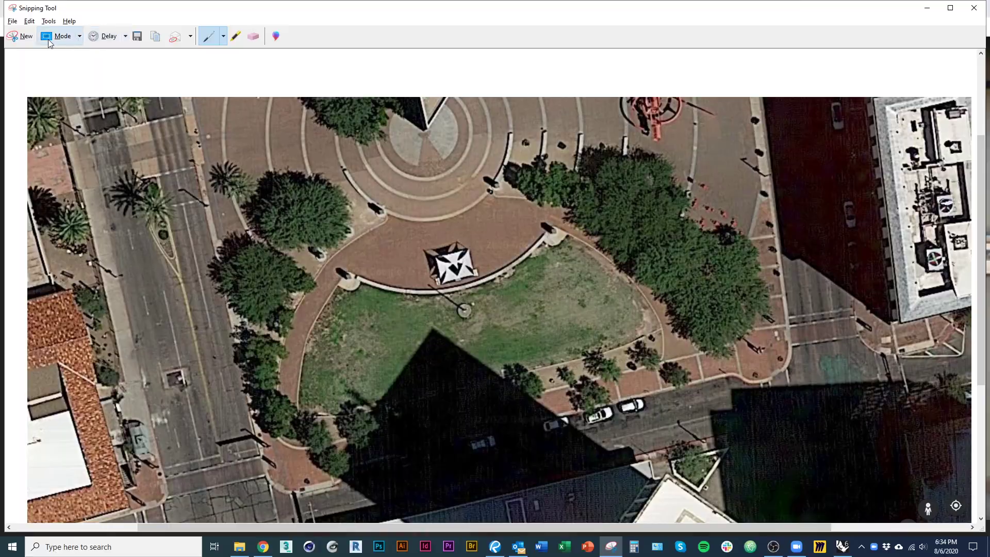
pyautogui.click(22, 37)
pyautogui.moveTo(101, 72); pyautogui.dragTo(889, 500)
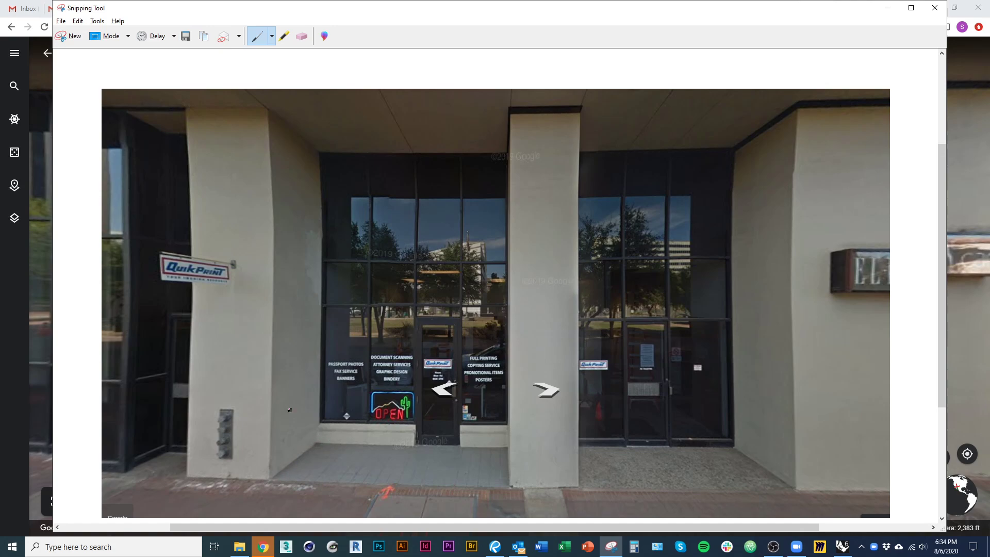
# - Capture nearly the full Street View image of the storefront with Snipping Tool and save it as a JPEG beside Site Aerial
pyautogui.click(70, 36)
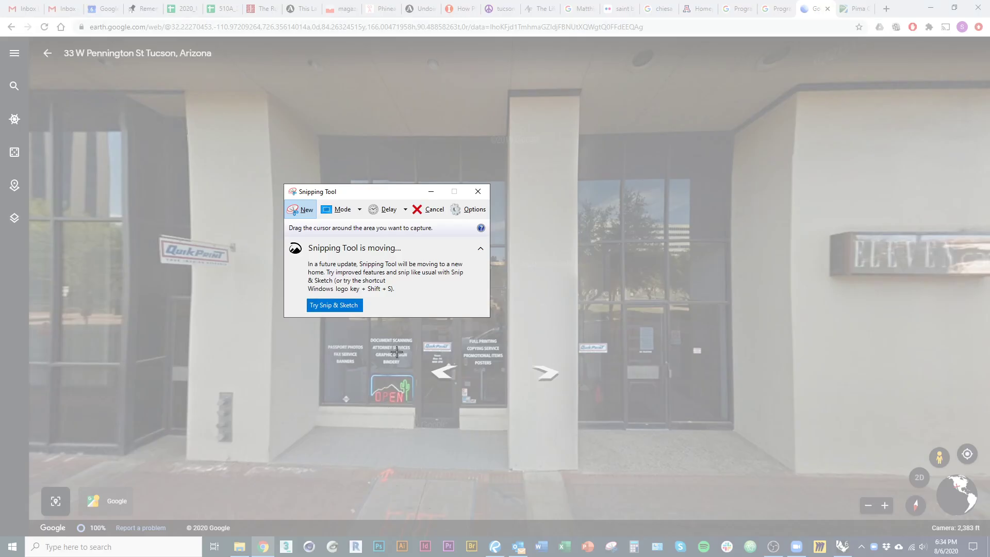
pyautogui.click(303, 210)
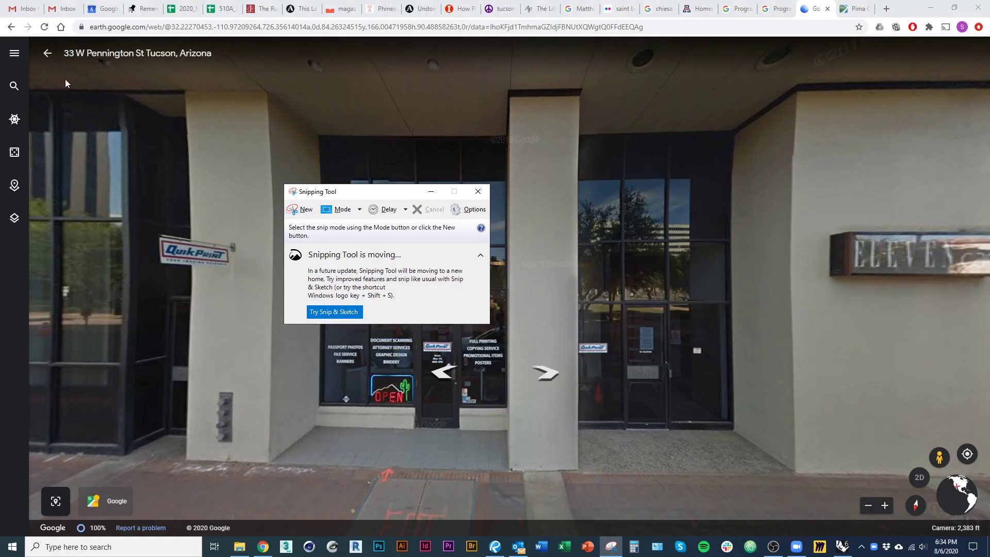
pyautogui.click(76, 83)
pyautogui.moveTo(49, 69); pyautogui.dragTo(978, 522)
pyautogui.hotkey('ctrl', 's')
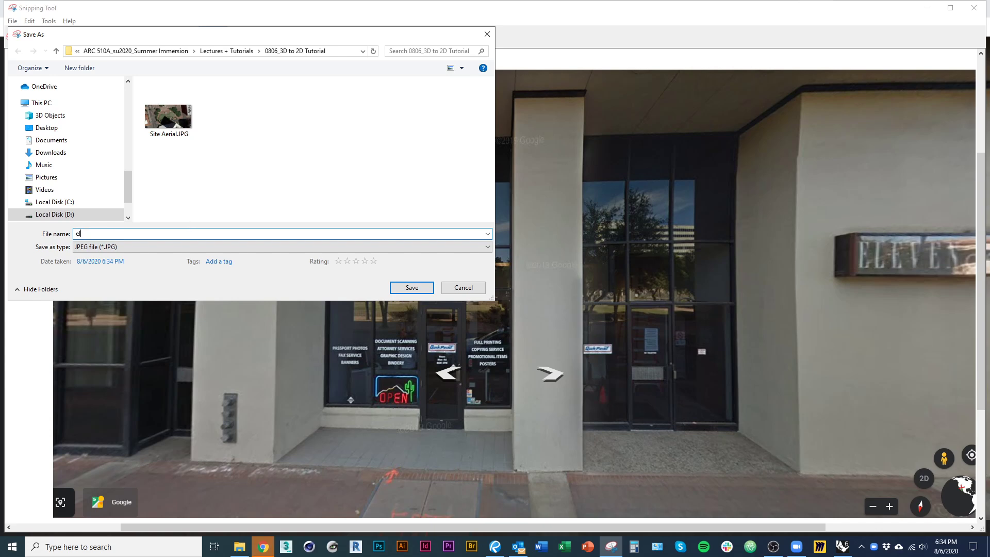
pyautogui.click(423, 292)
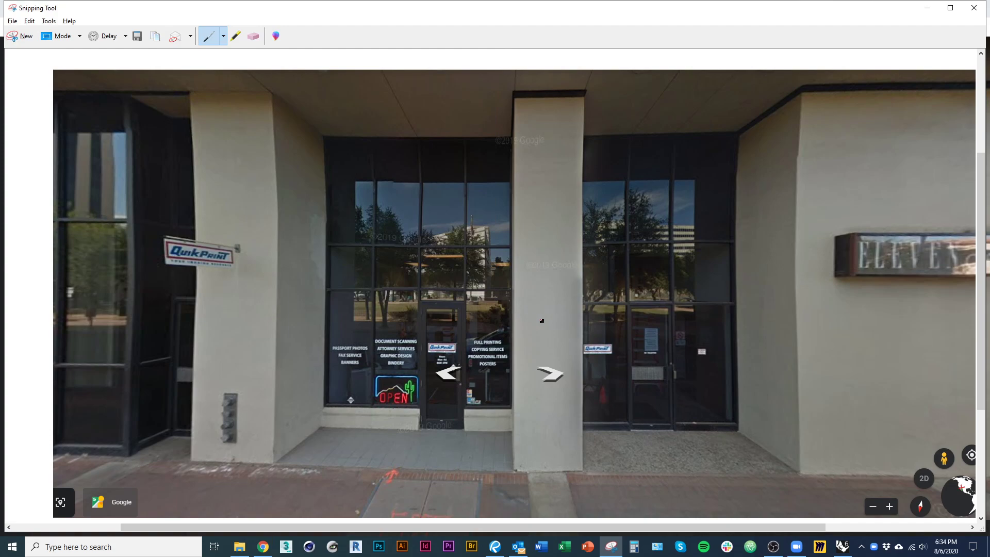
pyautogui.hotkey('alt', 'Tab')
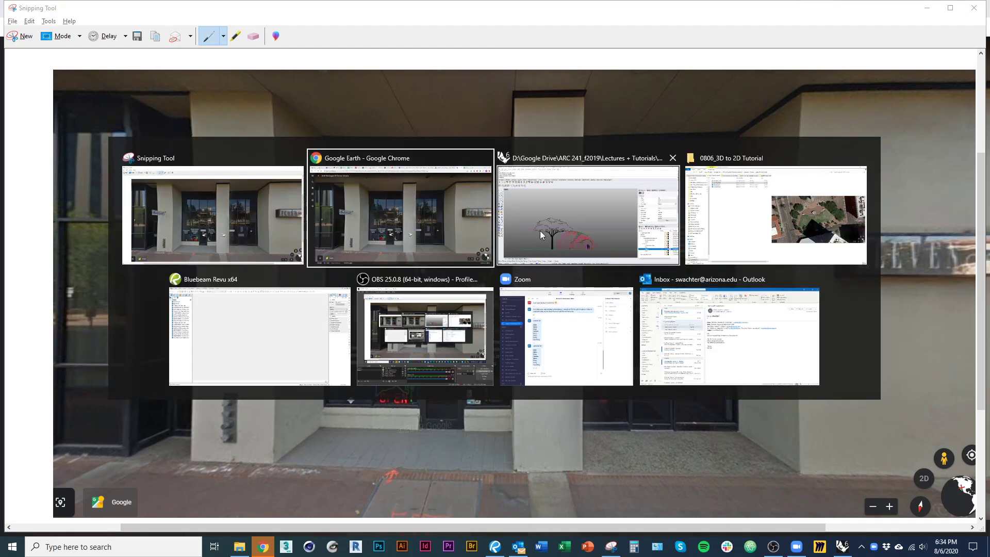
# - Compare the Google Earth Street View of the QuikPrint storefront with the pavilion elevation in Rhino
pyautogui.click(456, 219)
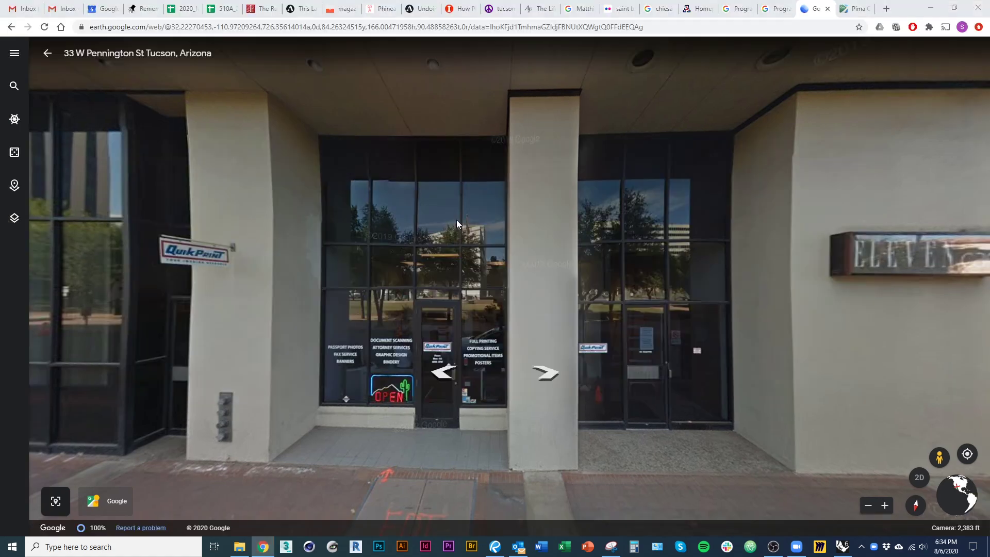
pyautogui.hotkey('alt', 'Tab')
pyautogui.click(553, 252)
pyautogui.moveTo(390, 421); pyautogui.dragTo(453, 293, button='right')
pyautogui.scroll(5, 458, 369)
pyautogui.hotkey('alt', 'Tab')
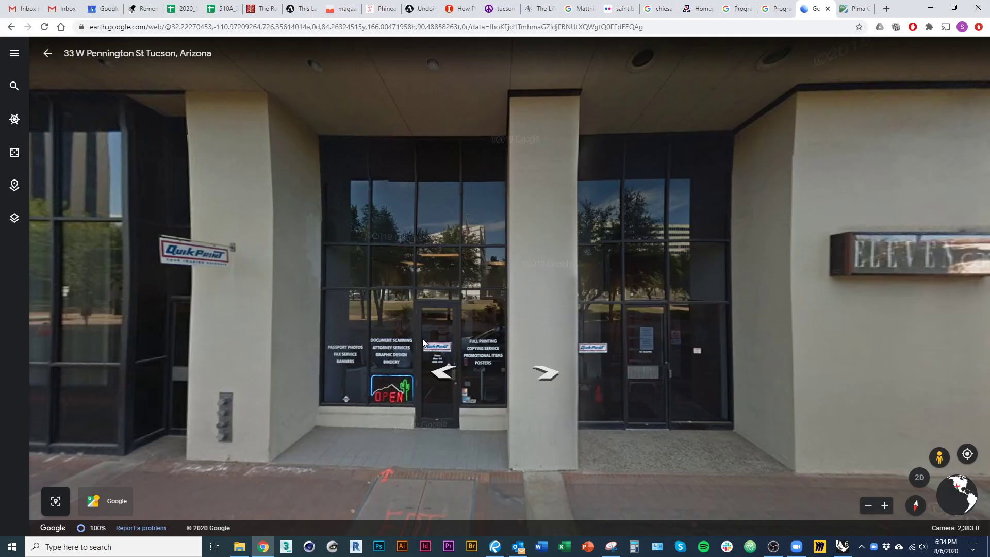
pyautogui.scroll(-1, 423, 343)
pyautogui.moveTo(363, 318); pyautogui.dragTo(350, 237)
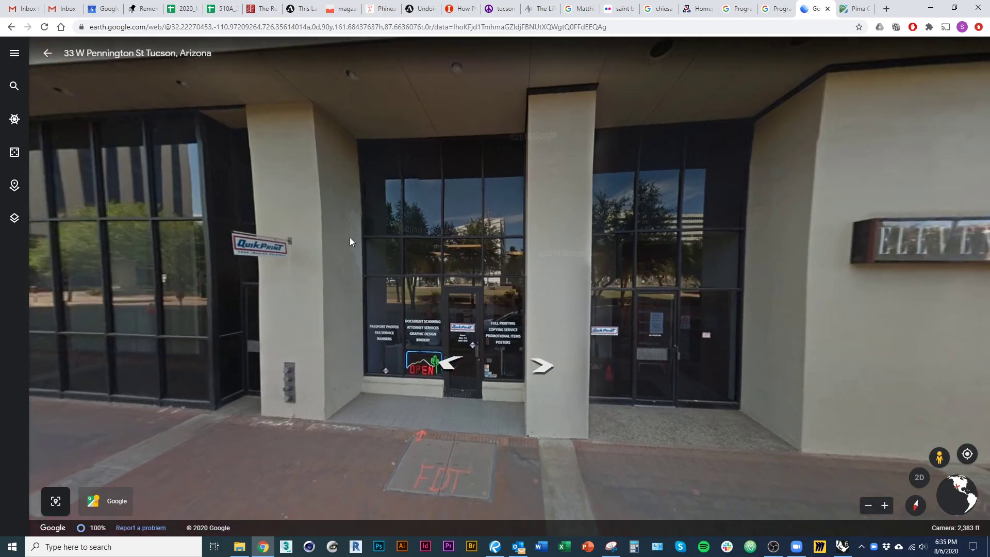
pyautogui.hotkey('alt', 'Tab')
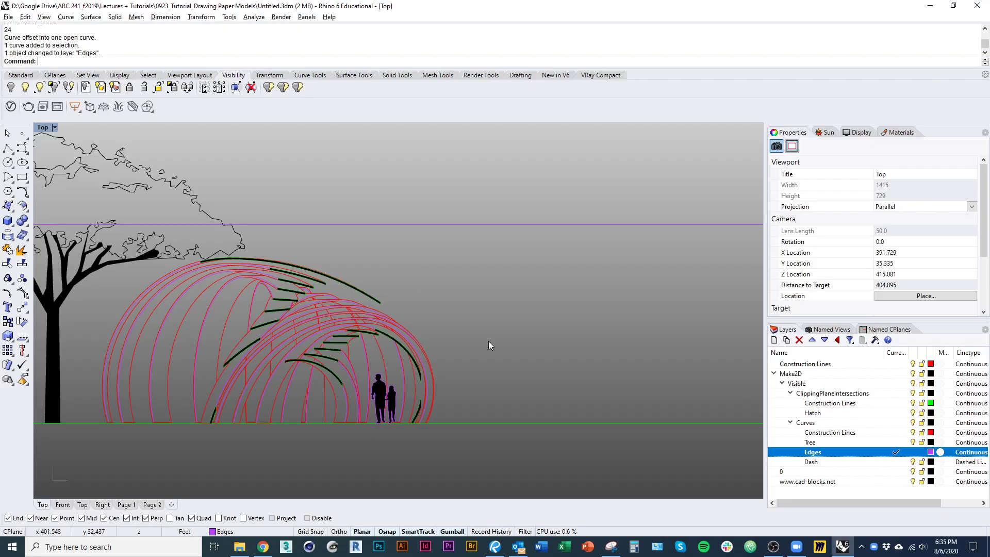
# - Bring elevation 1.JPG from the tutorial folder into Rhino's Top view and place it as a picture beside the pavilion elevation
pyautogui.click(240, 548)
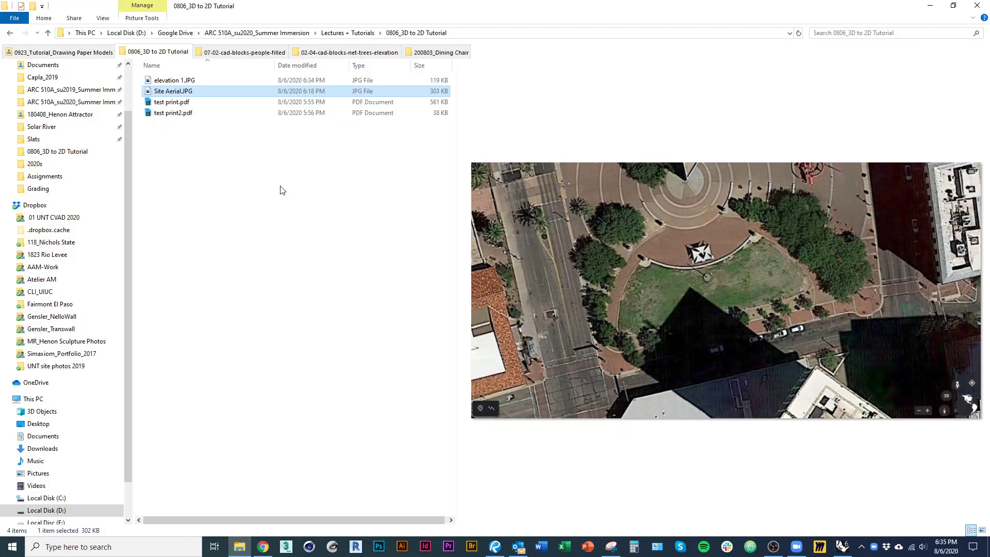
pyautogui.click(173, 81)
pyautogui.moveTo(171, 82); pyautogui.dragTo(546, 354)
pyautogui.click(470, 304)
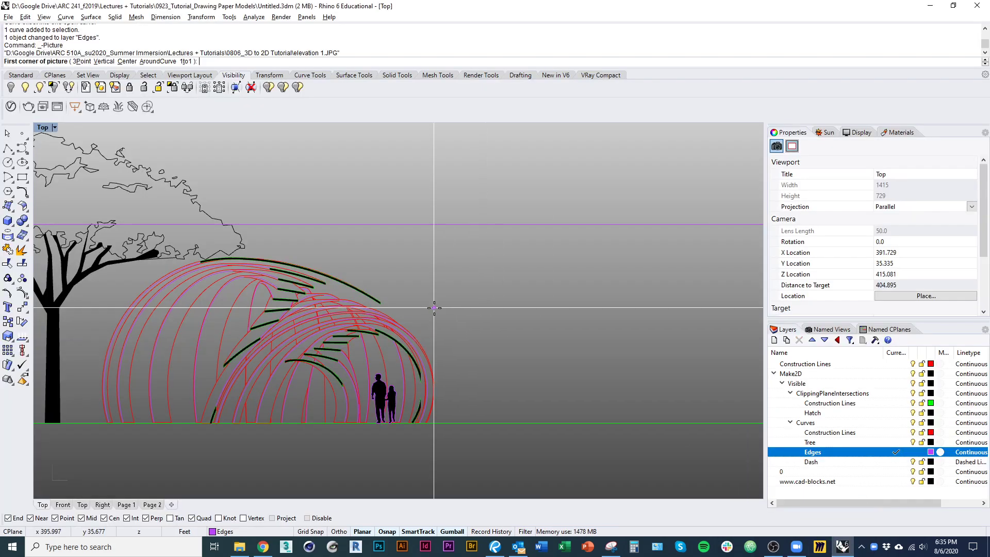
pyautogui.scroll(-5, 431, 308)
pyautogui.click(473, 364)
pyautogui.click(721, 484)
pyautogui.scroll(4, 655, 434)
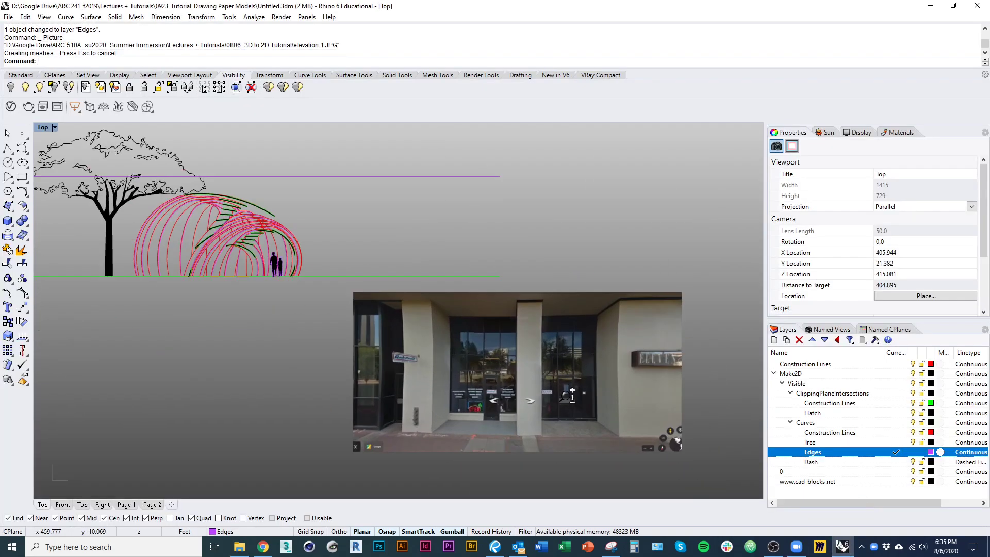
# - Scale the storefront picture from the door's bottom corner, using the door height as reference and 7 ft as its new height
pyautogui.click(588, 255)
pyautogui.scroll(3, 547, 274)
pyautogui.write('Scale')
pyautogui.press('Return')
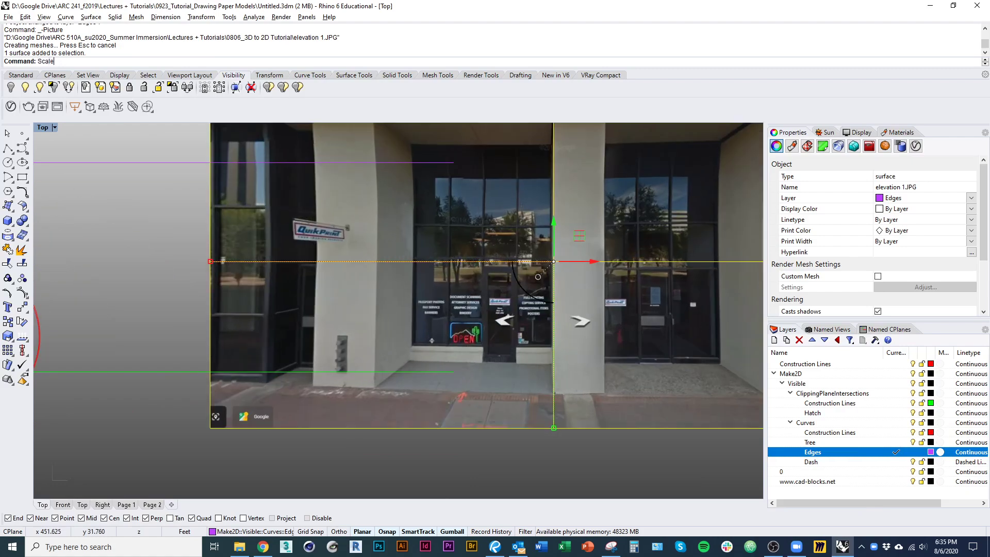
pyautogui.scroll(5, 504, 414)
pyautogui.click(504, 414)
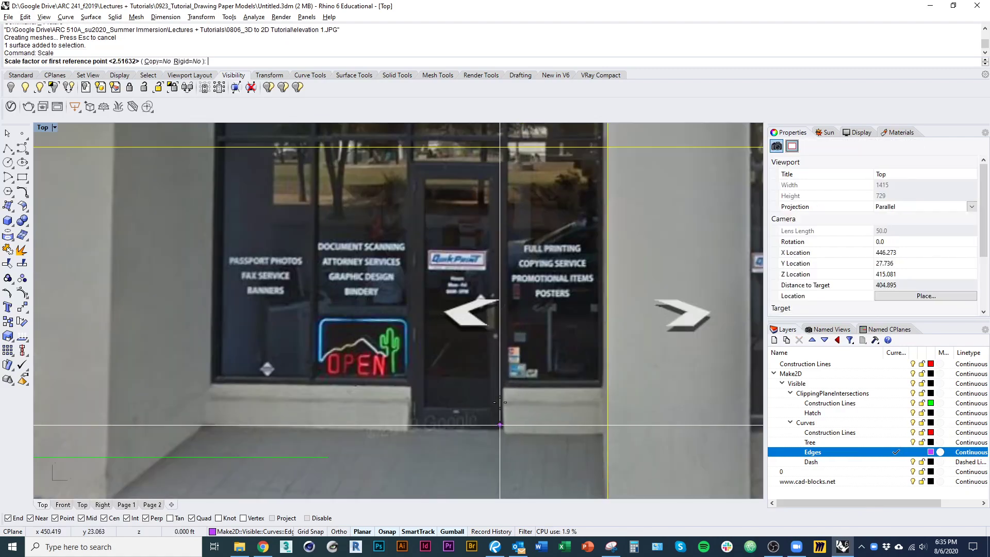
pyautogui.moveTo(505, 166); pyautogui.dragTo(513, 248, button='right')
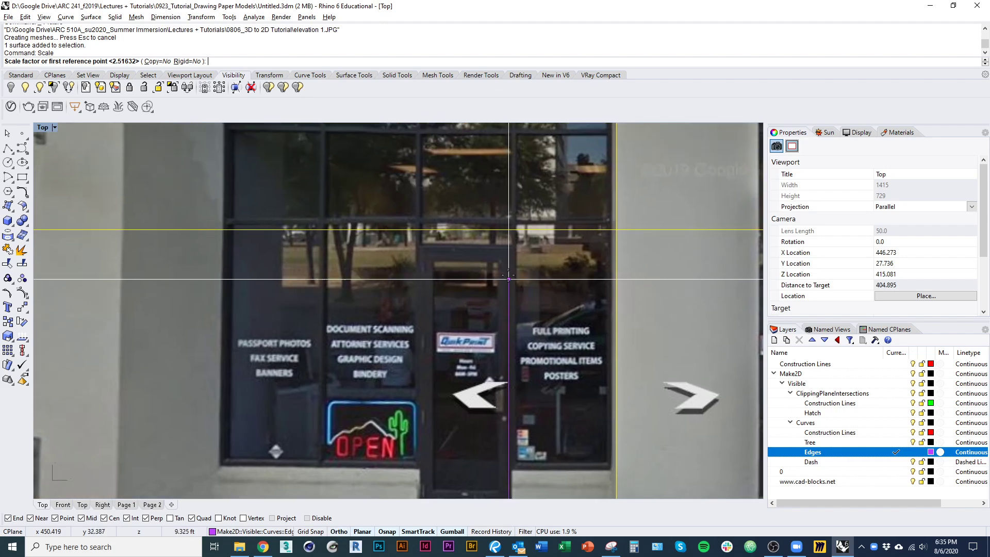
pyautogui.click(509, 248)
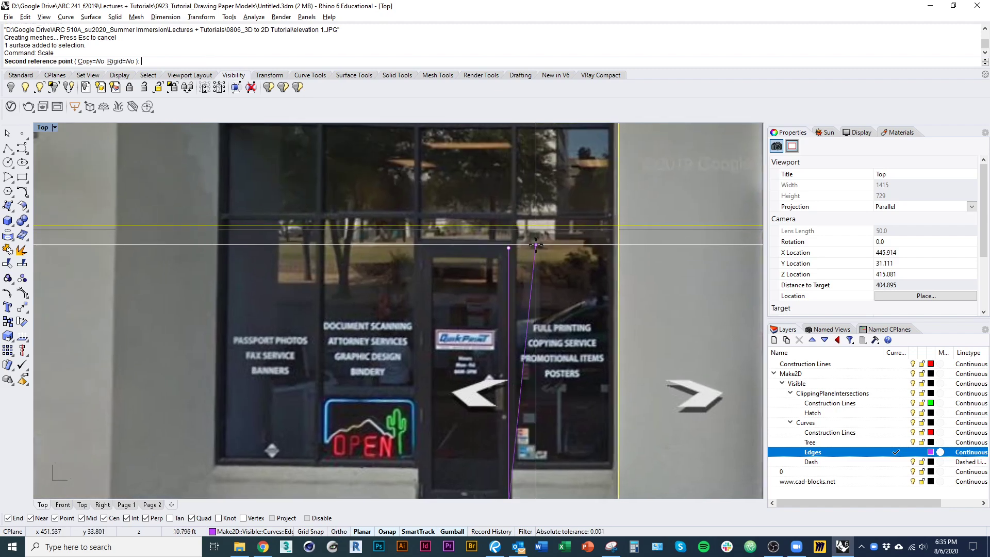
pyautogui.click(537, 245)
pyautogui.scroll(-6, 512, 382)
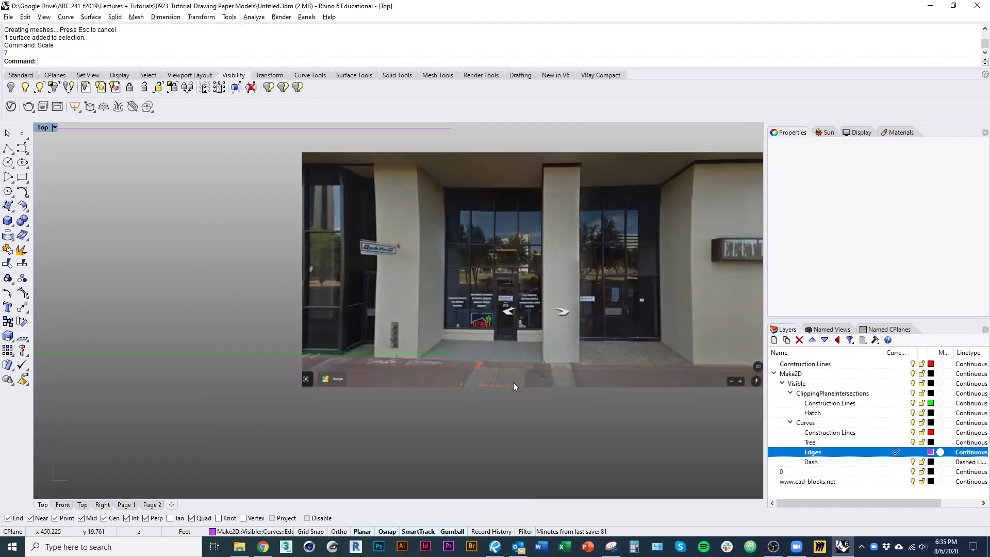
# - Trace the QuikPrint entrance door with a rectangle from its bottom corner to the opposite top corner
pyautogui.scroll(4, 457, 390)
pyautogui.write('Rec')
pyautogui.press('Return')
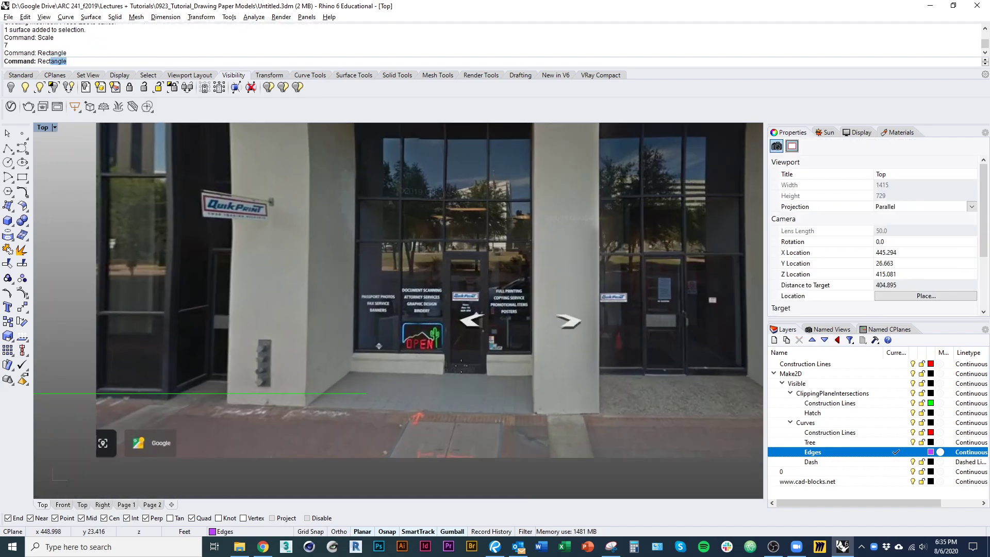
pyautogui.scroll(3, 453, 380)
pyautogui.click(440, 380)
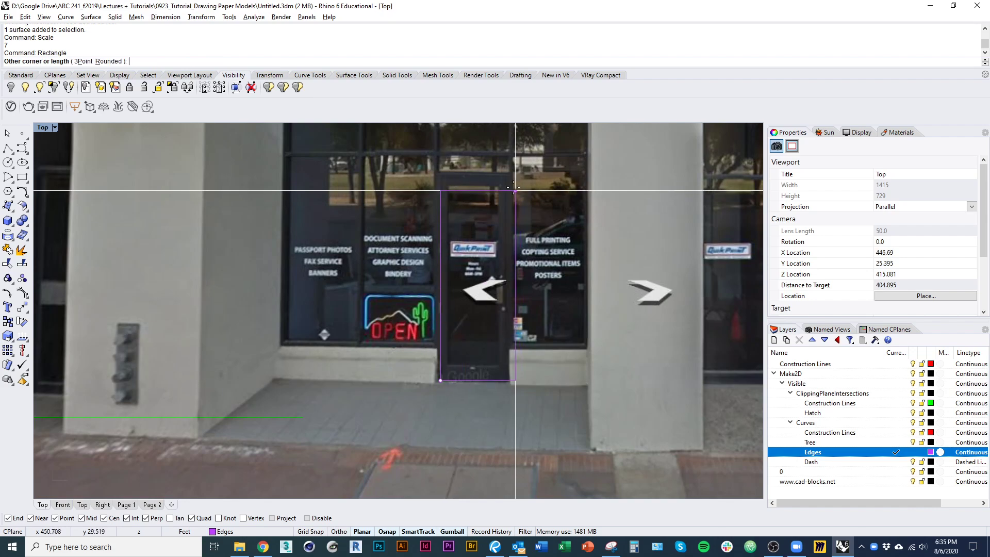
pyautogui.moveTo(469, 291); pyautogui.dragTo(396, 326, button='right')
pyautogui.scroll(-2, 395, 327)
# - Trace the two horizontal mullions above the door with straight polylines across the full width of the glazed bay
pyautogui.click(8, 149)
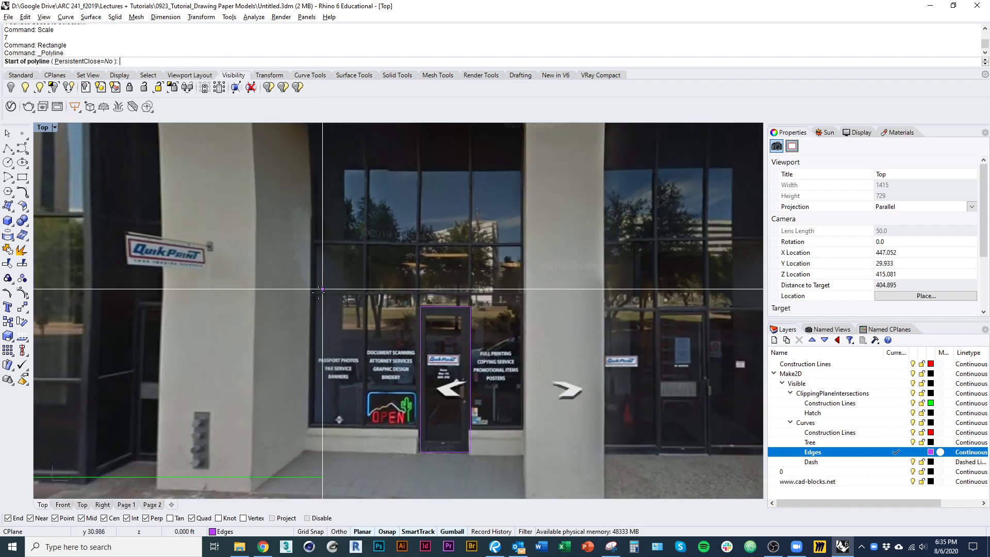
pyautogui.click(314, 293)
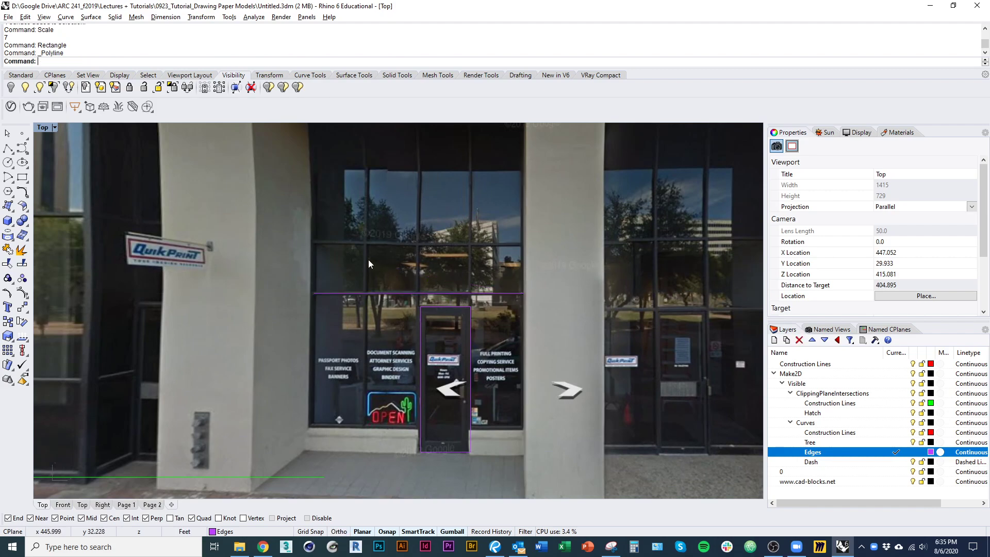
pyautogui.click(313, 240)
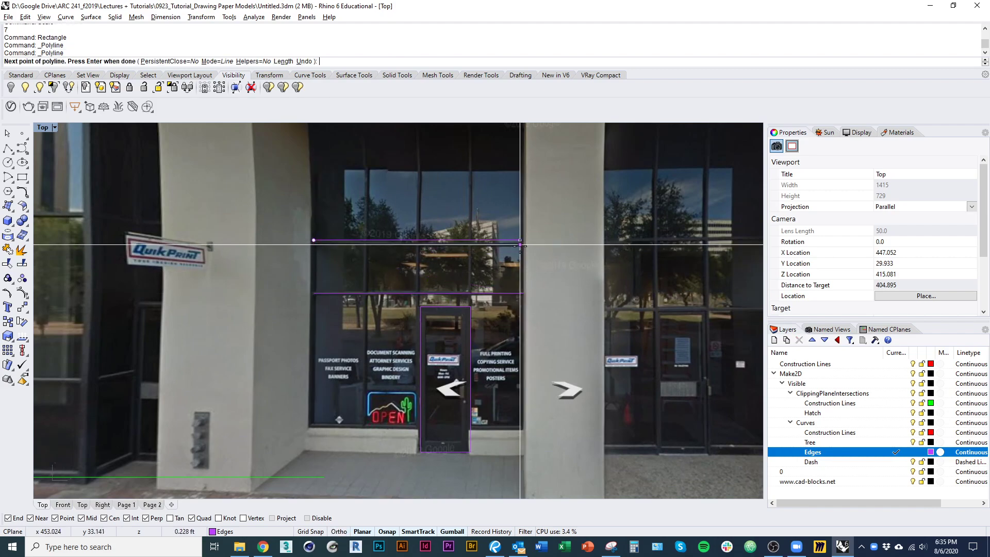
pyautogui.click(506, 239)
pyautogui.click(546, 271)
pyautogui.scroll(3, 452, 240)
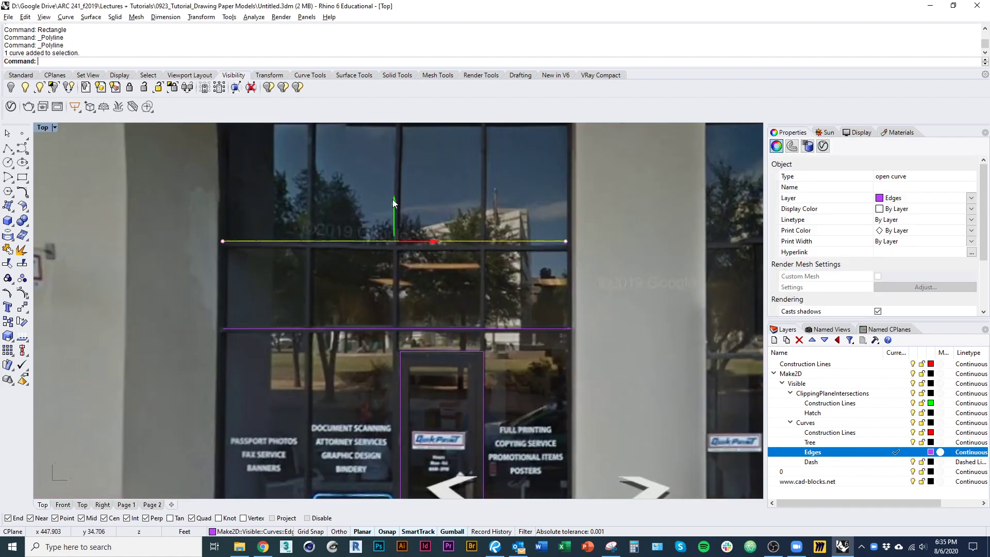
pyautogui.press('Escape')
# - Trace the first vertical mullion west of the door with a straight polyline from the glazing head down to the sill
pyautogui.moveTo(392, 199); pyautogui.dragTo(416, 395, button='right')
pyautogui.press('Return')
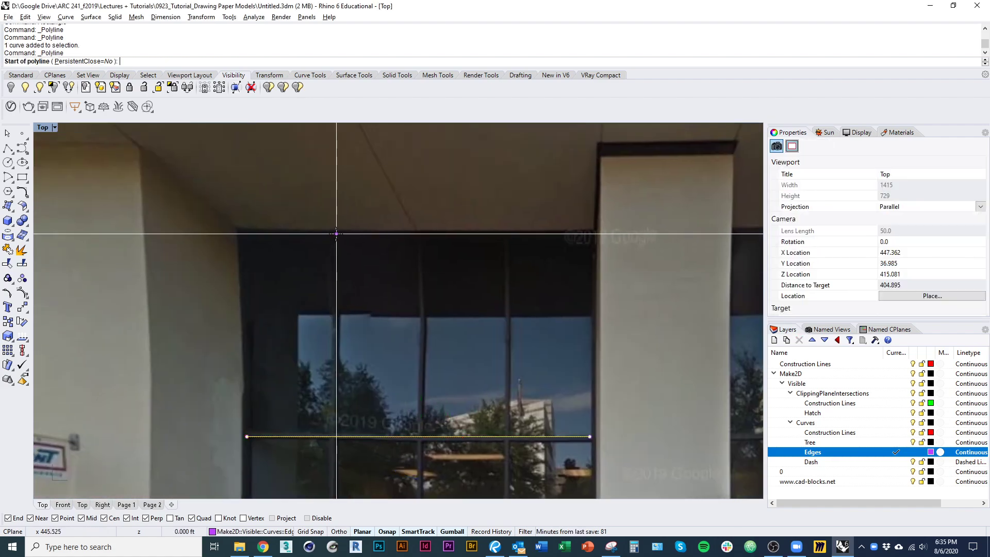
pyautogui.scroll(-5, 338, 309)
pyautogui.scroll(4, 354, 325)
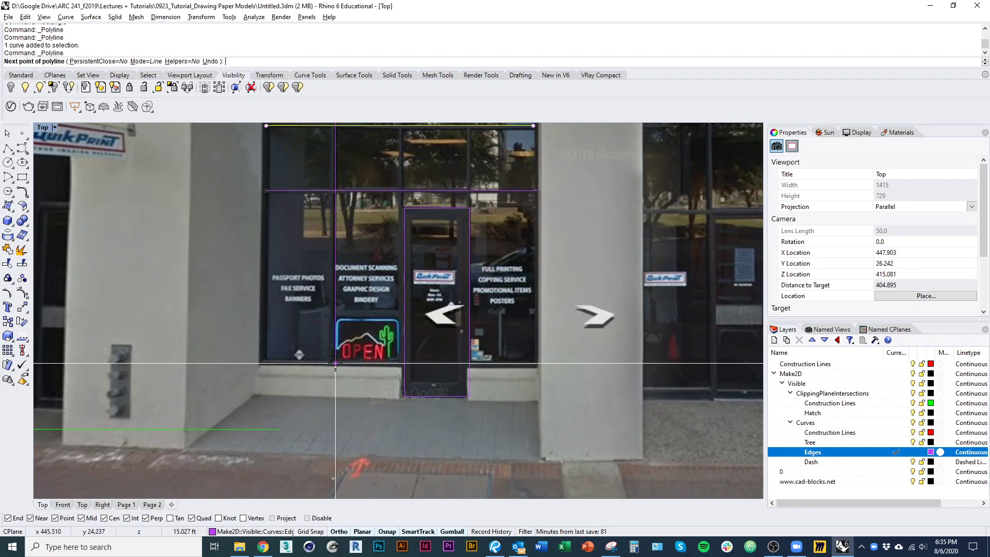
pyautogui.keyDown('shift'); pyautogui.click(348, 378); pyautogui.keyUp('shift')
pyautogui.press('Return')
# - Draw the window sill line from the bay's outer edge to the door and copy it to the door's opposite side
pyautogui.scroll(3, 286, 361)
pyautogui.press('Return')
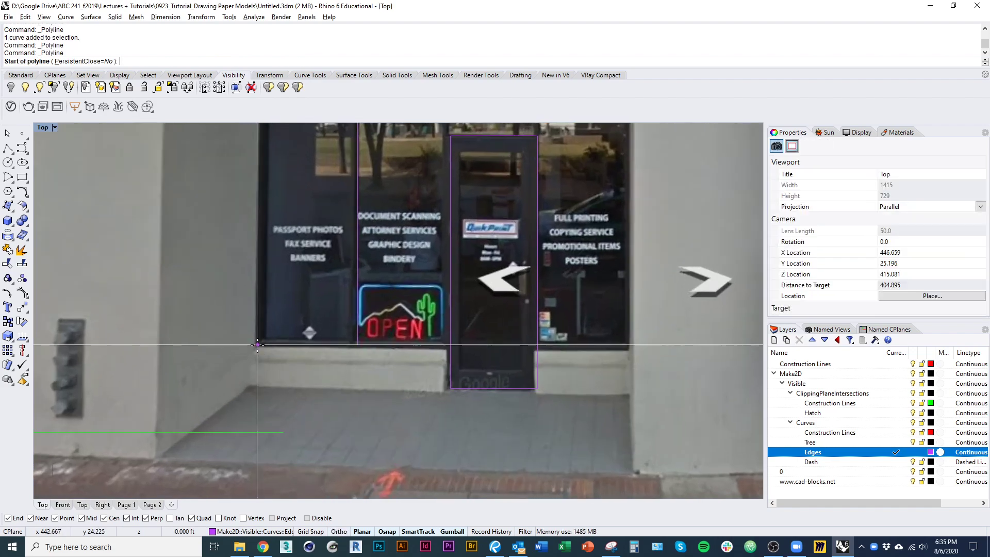
pyautogui.click(257, 344)
pyautogui.click(451, 344)
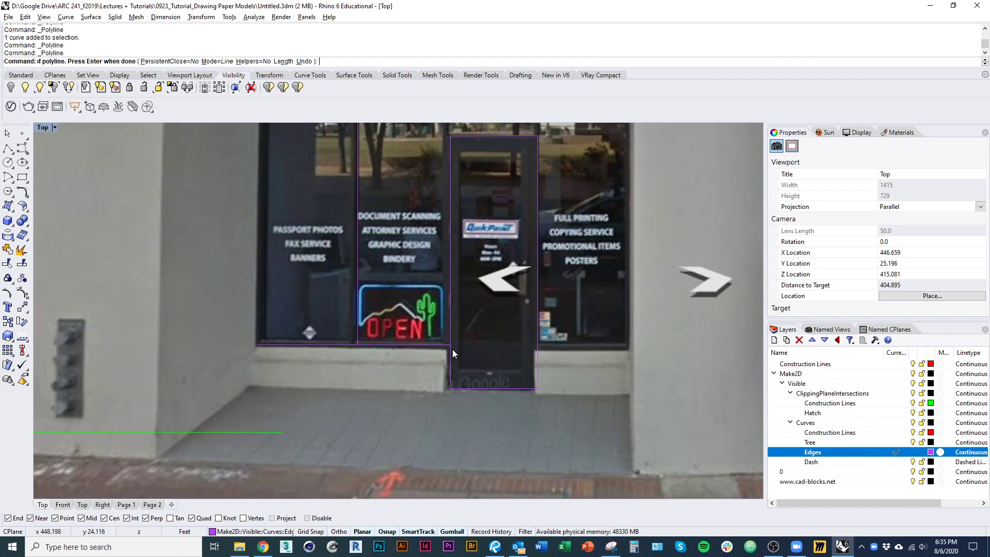
pyautogui.press('Return')
pyautogui.write('copy')
pyautogui.press('Return')
pyautogui.click(257, 344)
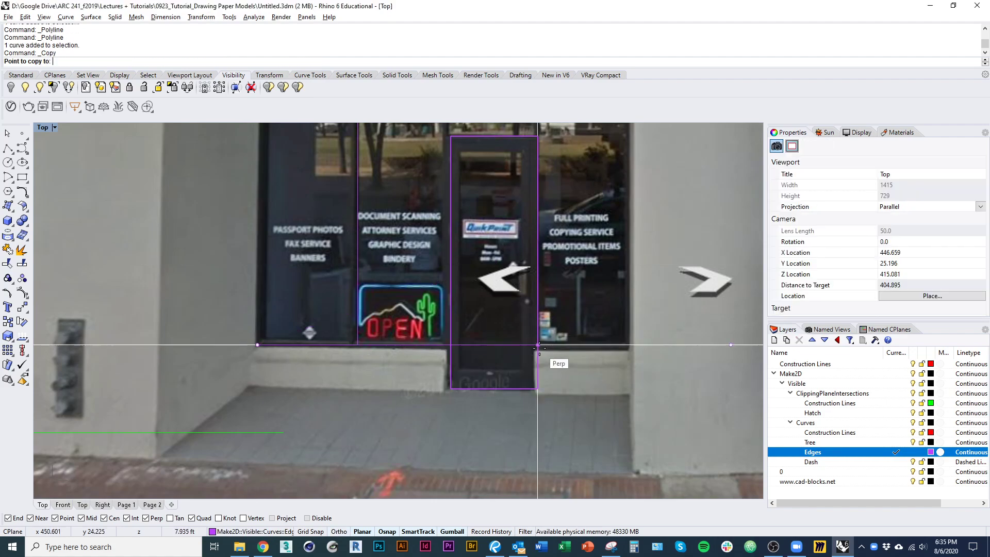
pyautogui.scroll(-5, 539, 348)
pyautogui.scroll(2, 462, 298)
# - Offset the vertical mullion line to the glazing edge beside the QuikPrint sign column, setting a new offset distance
pyautogui.click(462, 298)
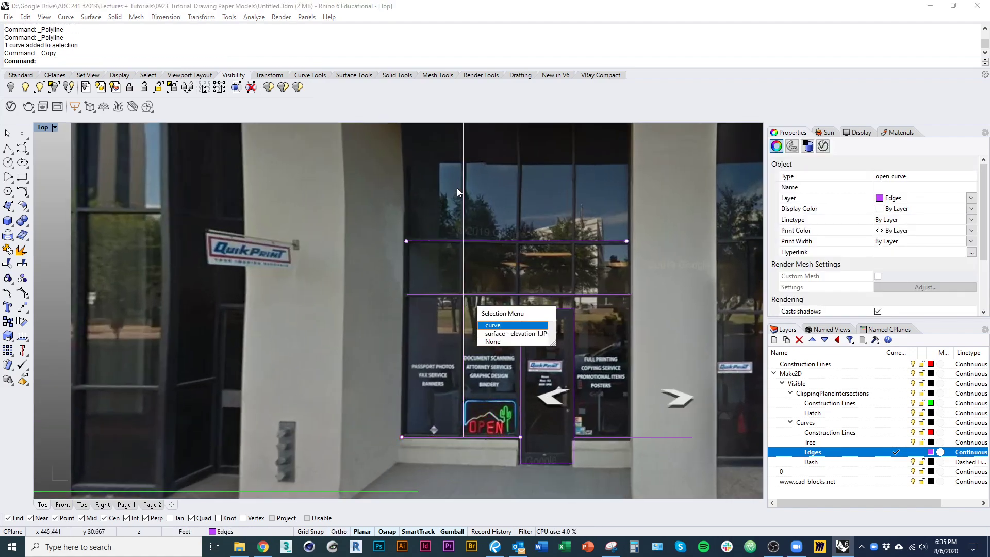
pyautogui.moveTo(457, 188); pyautogui.dragTo(435, 253, button='right')
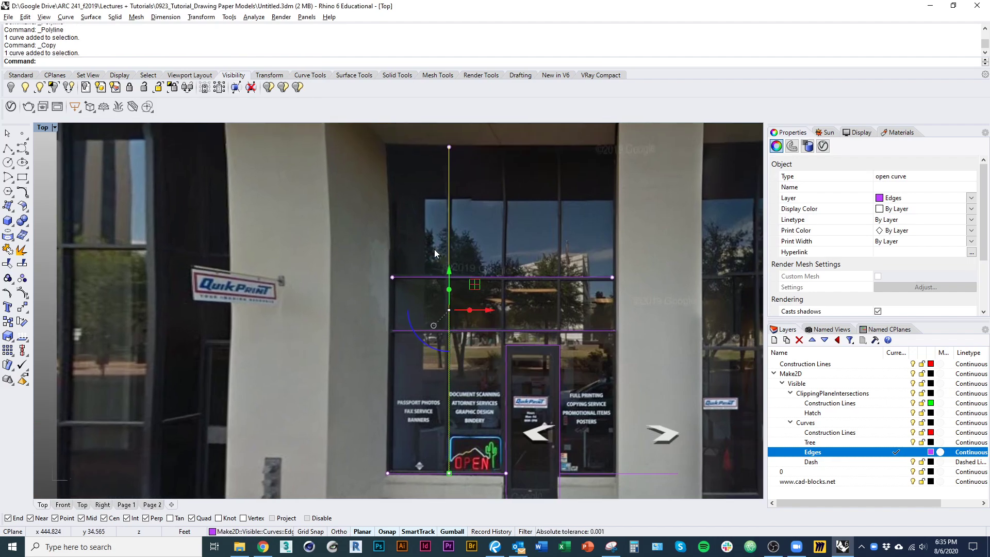
pyautogui.write('fset')
pyautogui.press('Return')
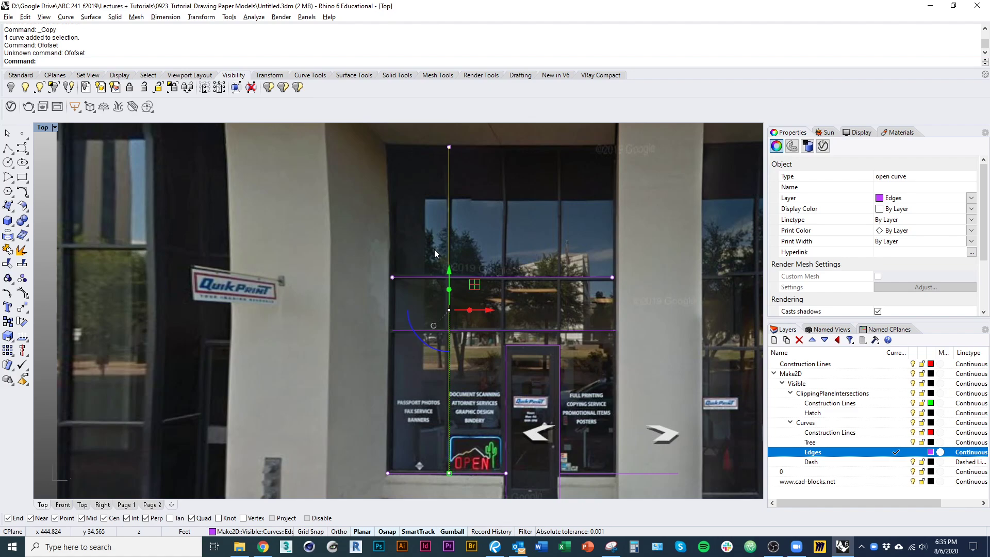
pyautogui.write('Offset')
pyautogui.press('Return')
pyautogui.write('d')
pyautogui.press('Return')
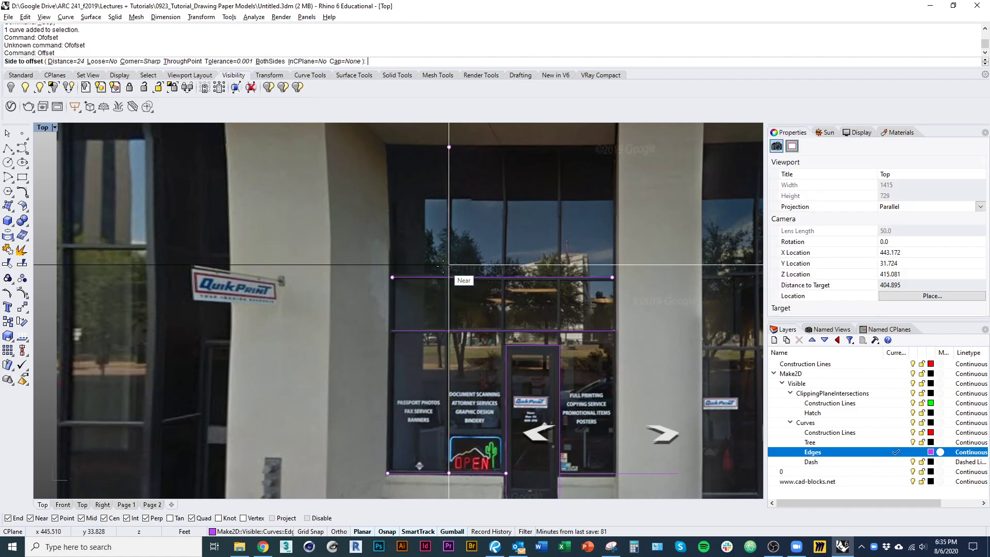
pyautogui.scroll(3, 443, 266)
pyautogui.click(352, 254)
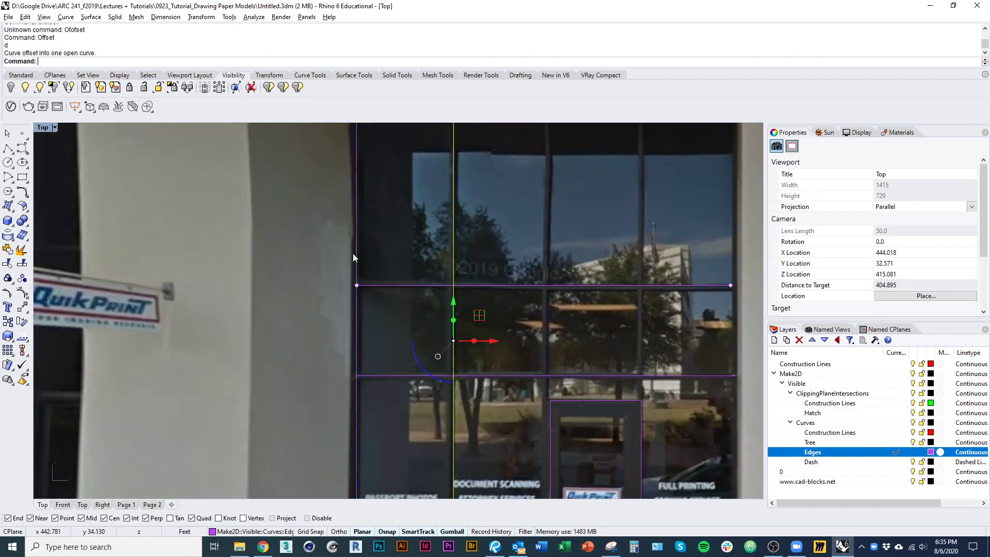
# - Repeat the same offset toward the central column to add the remaining vertical mullions and the bay's far edge
pyautogui.scroll(-2, 464, 266)
pyautogui.press('Return')
pyautogui.click(515, 255)
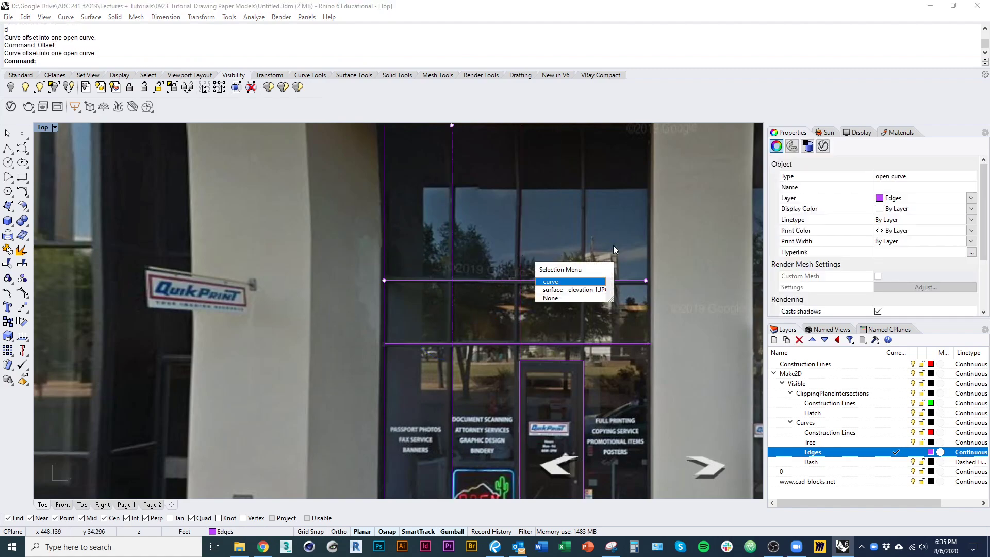
pyautogui.press('Return')
pyautogui.click(618, 245)
pyautogui.moveTo(648, 261); pyautogui.dragTo(573, 289, button='right')
pyautogui.click(514, 275)
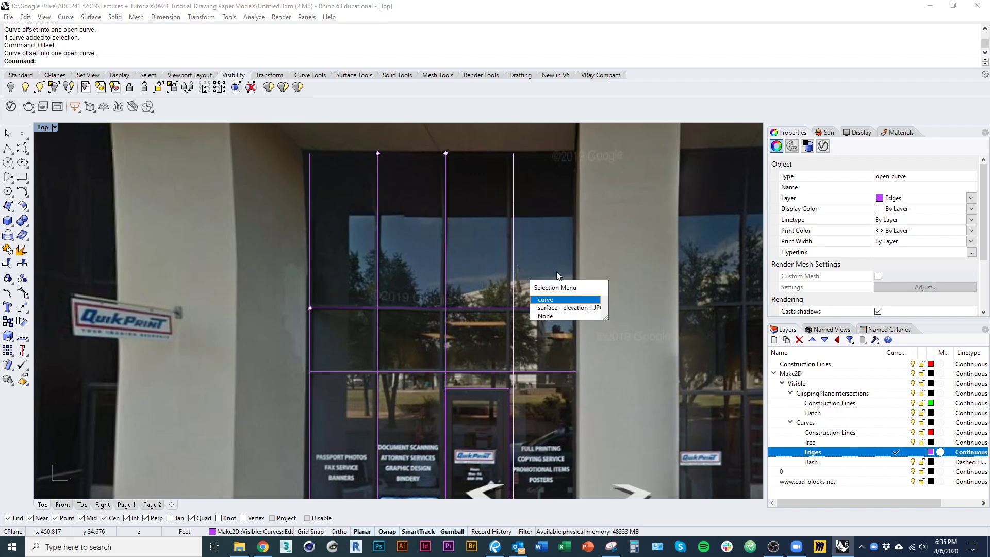
pyautogui.press('Return')
pyautogui.press('Return')
pyautogui.click(606, 268)
pyautogui.scroll(1, 577, 322)
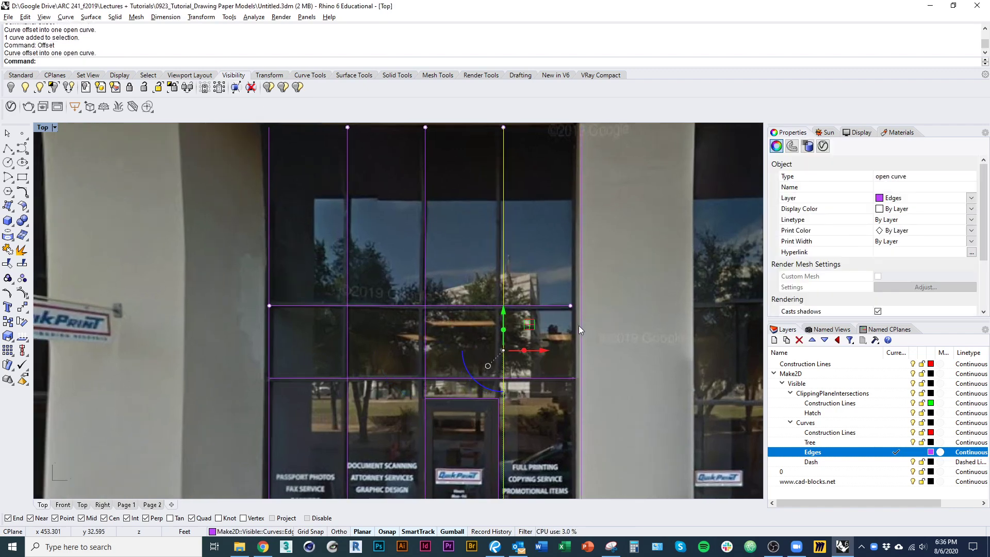
# - Scale the five vertical mullion lines in one direction from their top ends so they span from the glazing head to the window sill
pyautogui.click(502, 297)
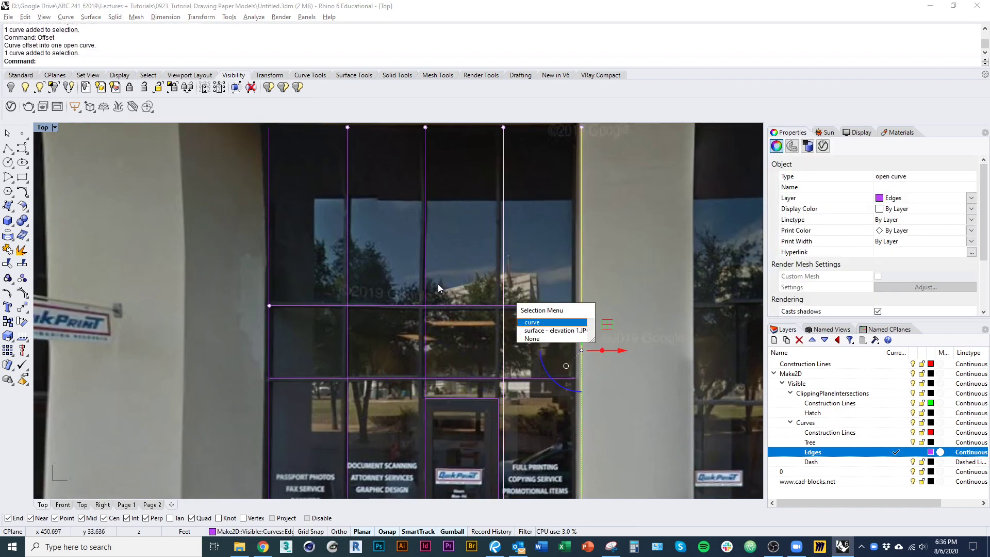
pyautogui.press('Return')
pyautogui.keyDown('shift'); pyautogui.click(425, 275); pyautogui.keyUp('shift')
pyautogui.press('Return')
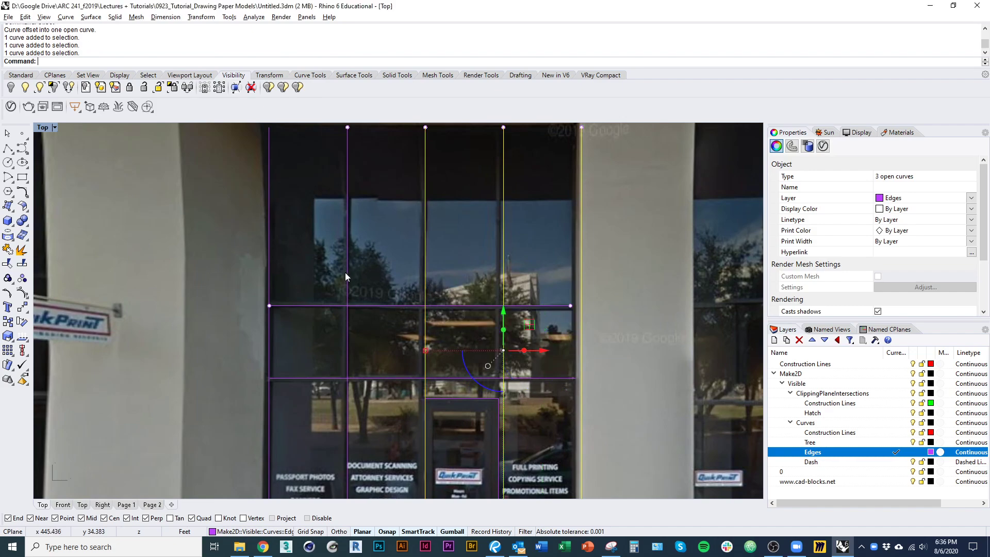
pyautogui.keyDown('shift'); pyautogui.click(345, 272); pyautogui.keyUp('shift')
pyautogui.press('Return')
pyautogui.keyDown('shift'); pyautogui.click(268, 271); pyautogui.keyUp('shift')
pyautogui.press('Return')
pyautogui.press('Up')
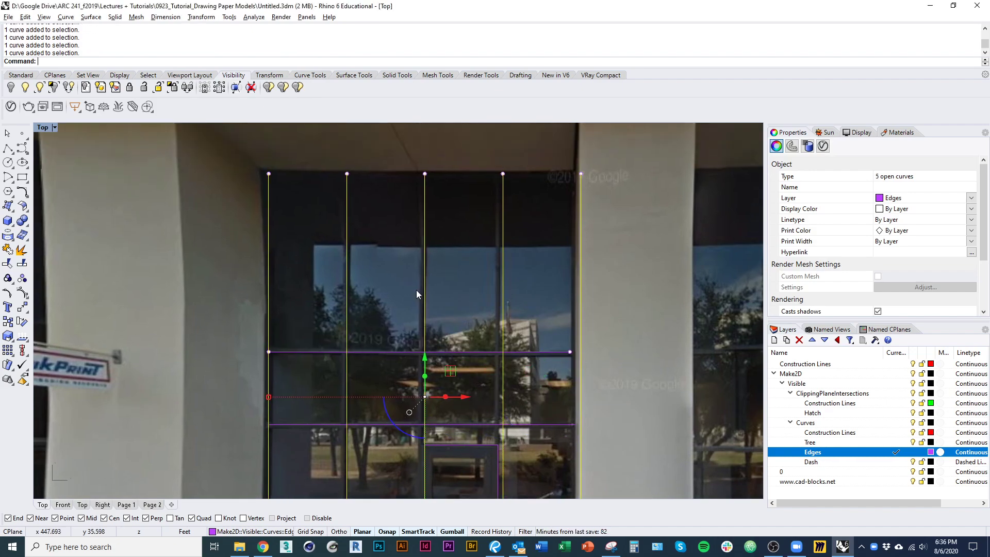
pyautogui.write('scale1d')
pyautogui.press('Return')
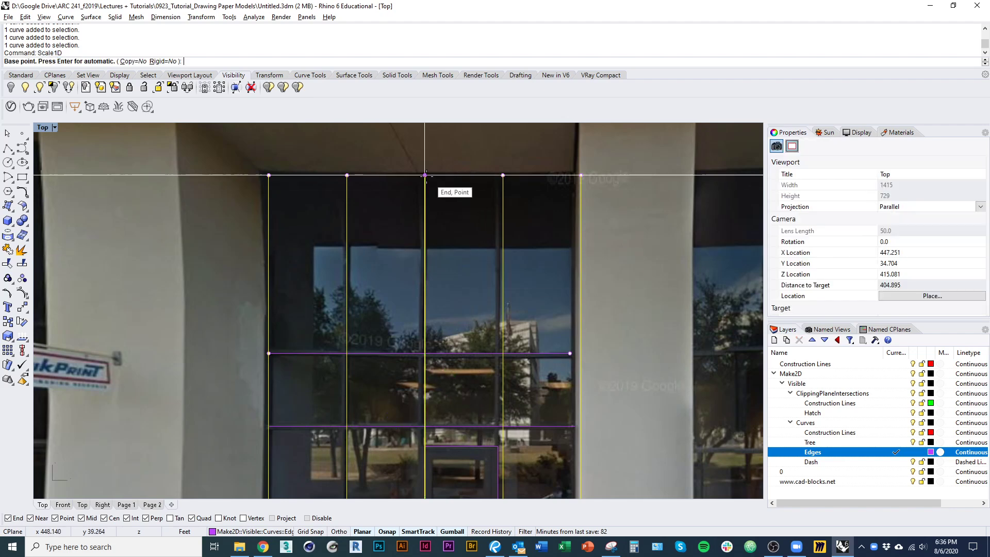
pyautogui.click(497, 450)
pyautogui.scroll(-3, 496, 392)
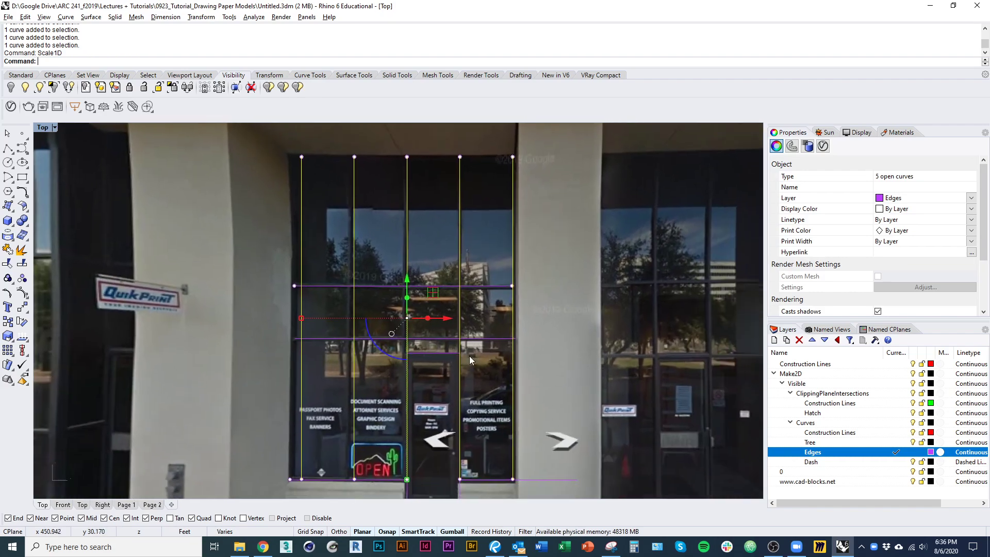
# - Deselect the mullion lines and hide the Street View backdrop image, leaving only the traced facade linework
pyautogui.moveTo(491, 396); pyautogui.dragTo(498, 334, button='right')
pyautogui.scroll(3, 426, 423)
pyautogui.moveTo(426, 421); pyautogui.dragTo(429, 405, button='right')
pyautogui.moveTo(269, 414); pyautogui.dragTo(233, 440, button='right')
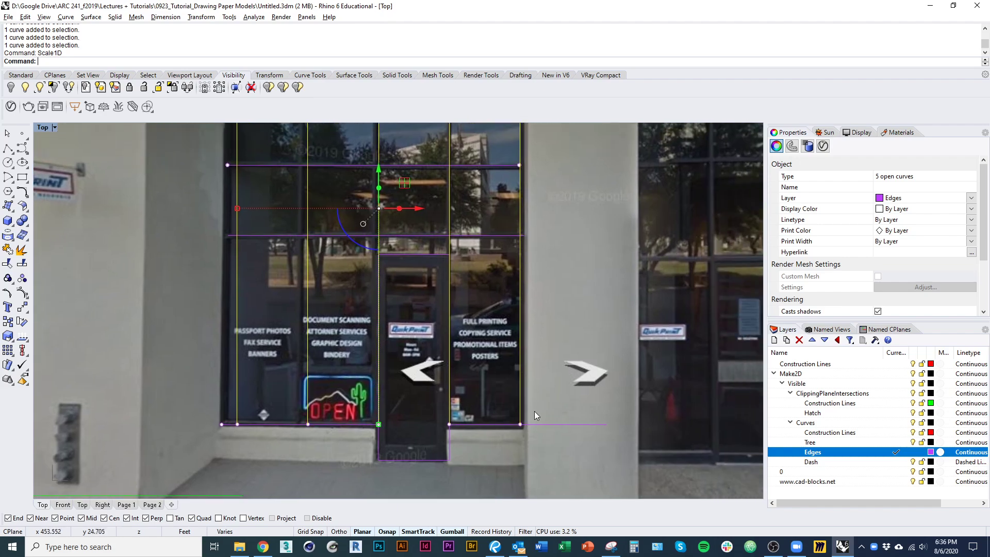
pyautogui.scroll(-4, 534, 410)
pyautogui.moveTo(490, 413); pyautogui.dragTo(515, 365, button='right')
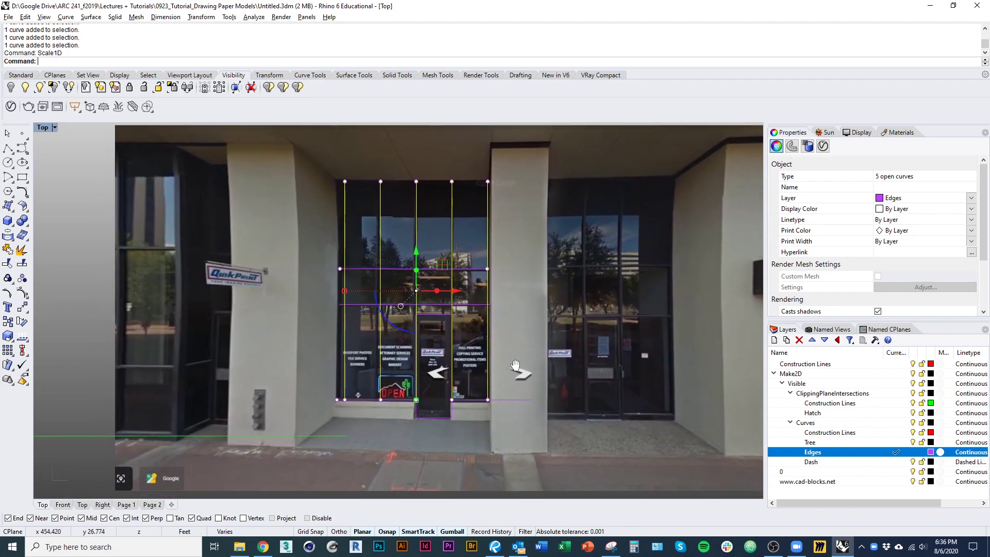
pyautogui.scroll(-4, 500, 385)
pyautogui.click(394, 208)
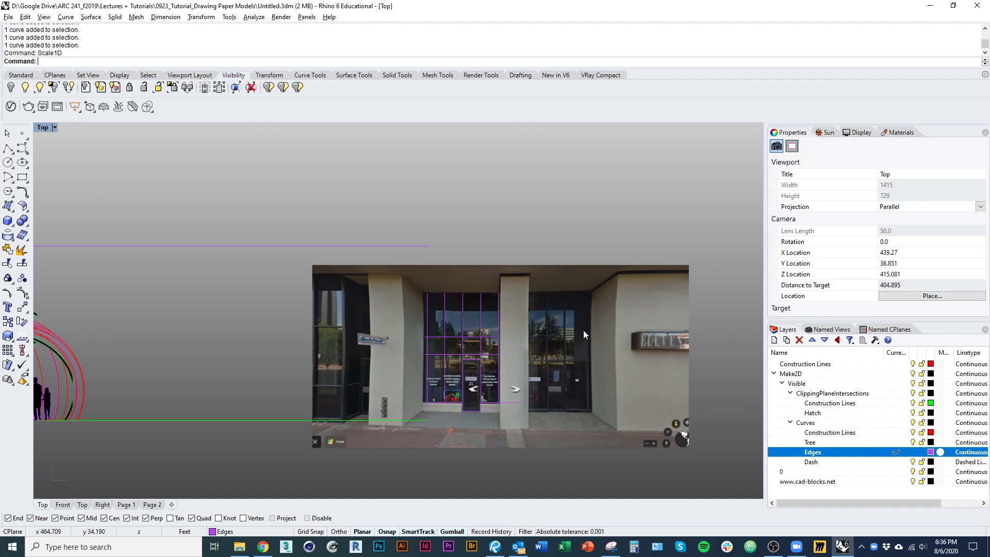
pyautogui.click(583, 330)
pyautogui.hotkey('ctrl', 'h')
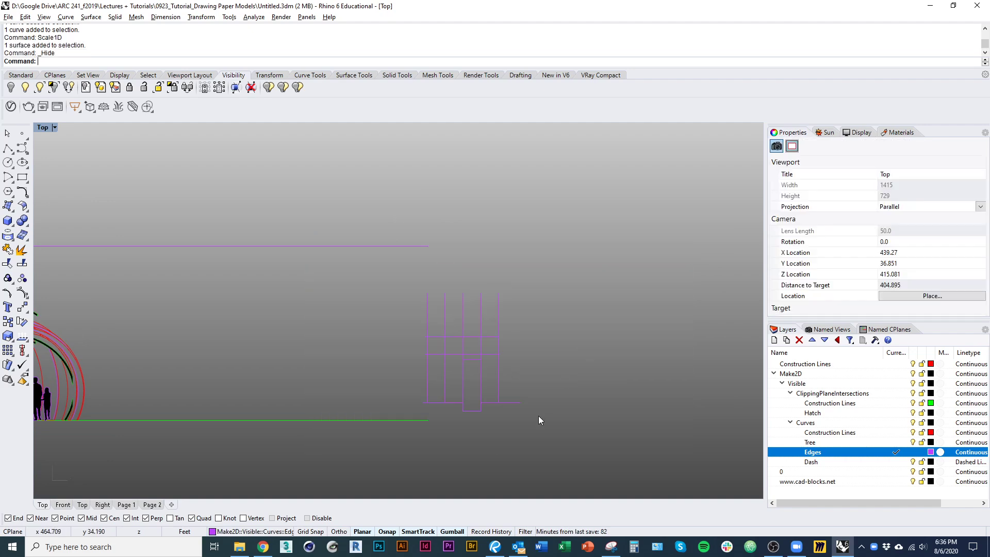
pyautogui.scroll(6, 483, 422)
pyautogui.write('pl')
pyautogui.press('Return')
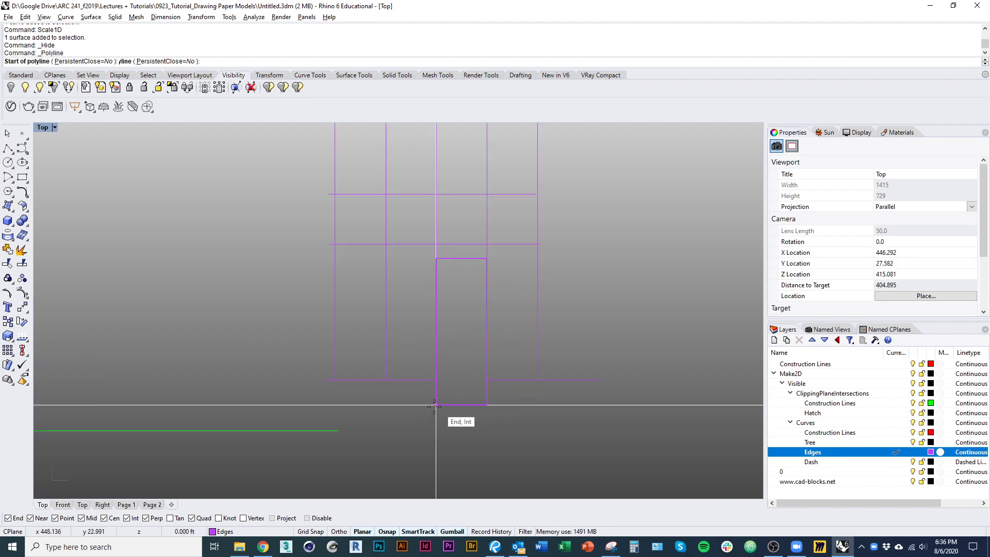
pyautogui.scroll(-5, 437, 419)
pyautogui.press('Escape')
# - Move the traced storefront curves beside the pavilion so the door's base sits on the green ground line
pyautogui.moveTo(397, 293); pyautogui.dragTo(400, 298)
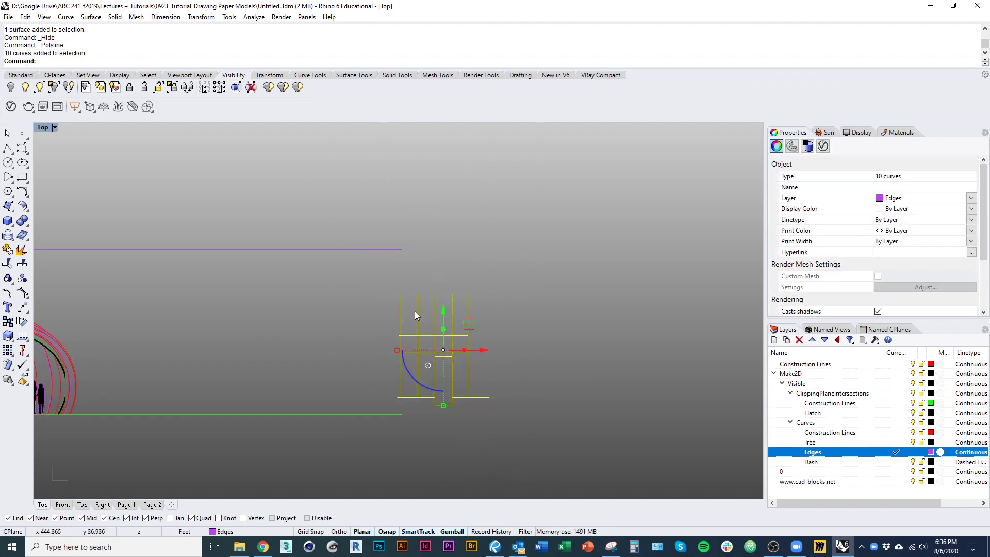
pyautogui.moveTo(414, 311); pyautogui.dragTo(510, 317, button='right')
pyautogui.scroll(-2, 511, 318)
pyautogui.write('m')
pyautogui.press('Return')
pyautogui.click(543, 397)
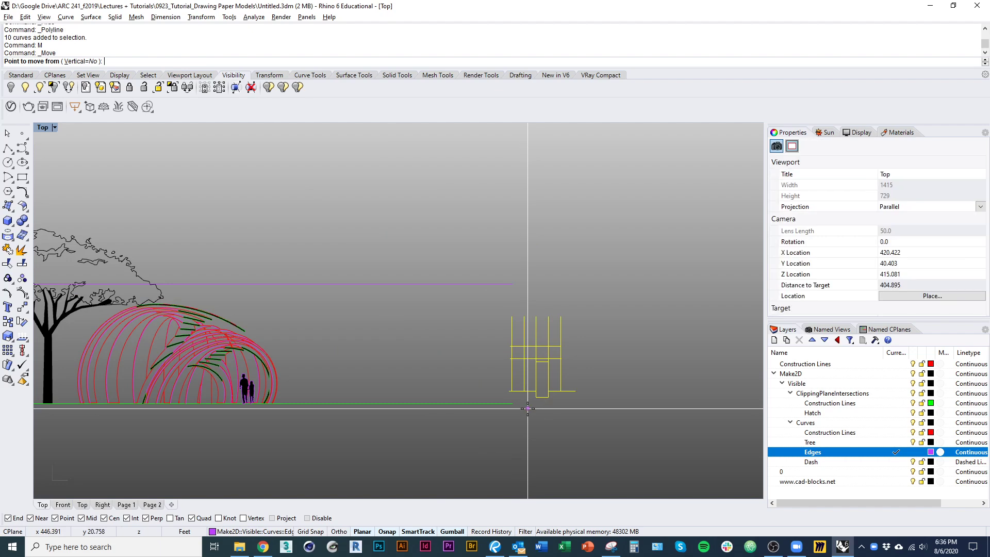
pyautogui.click(343, 403)
pyautogui.moveTo(390, 443); pyautogui.dragTo(403, 448, button='right')
pyautogui.scroll(2, 507, 397)
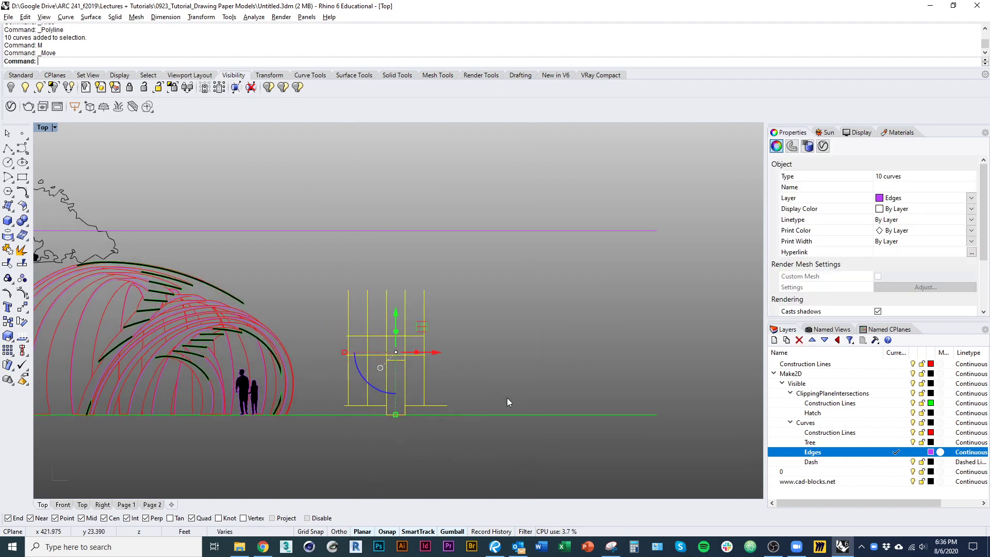
# - Switch to Google Earth and examine the roof fascia above the QuikPrint storefront, then return to Rhino
pyautogui.moveTo(544, 384); pyautogui.dragTo(339, 385, button='right')
pyautogui.hotkey('alt', 'Tab')
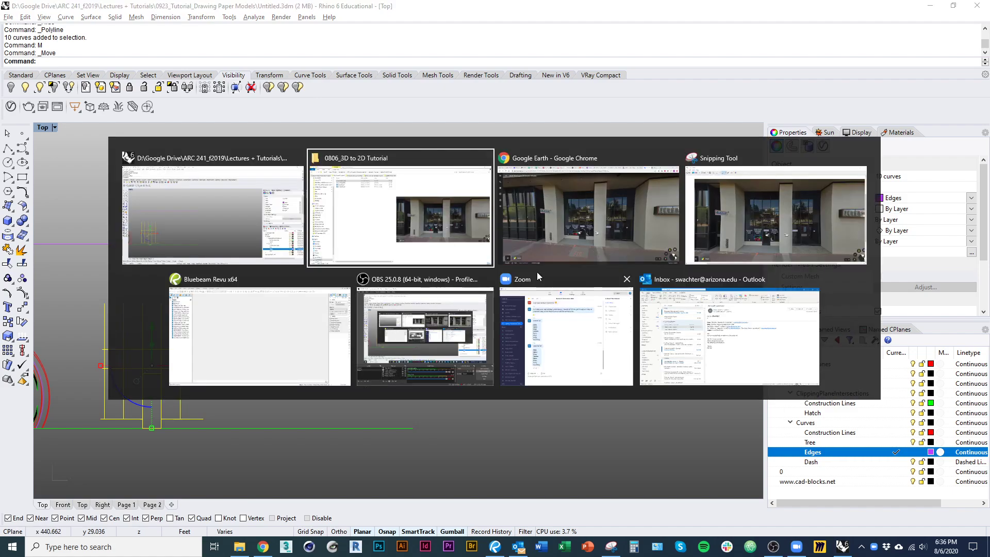
pyautogui.click(537, 271)
pyautogui.scroll(3, 471, 352)
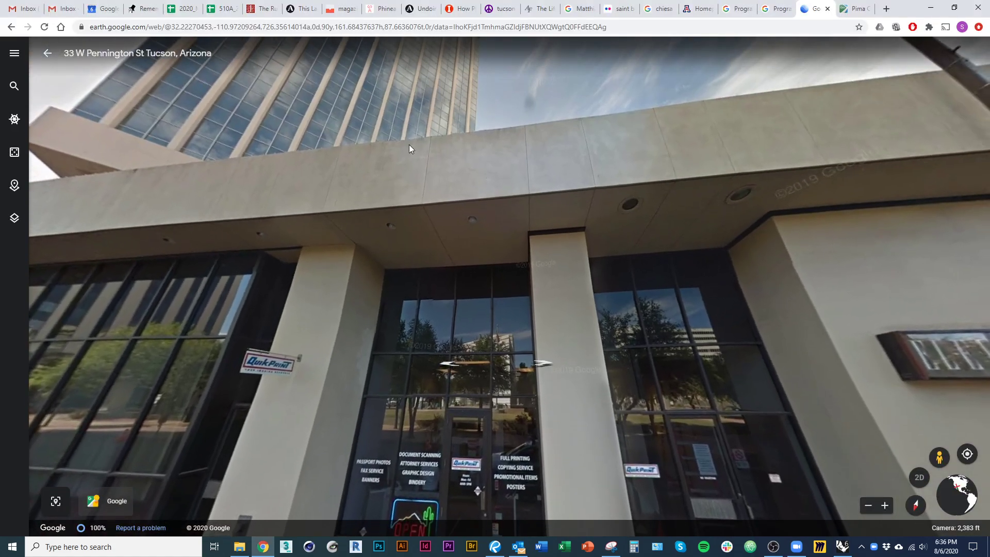
pyautogui.scroll(-2, 446, 240)
pyautogui.hotkey('alt', 'Tab')
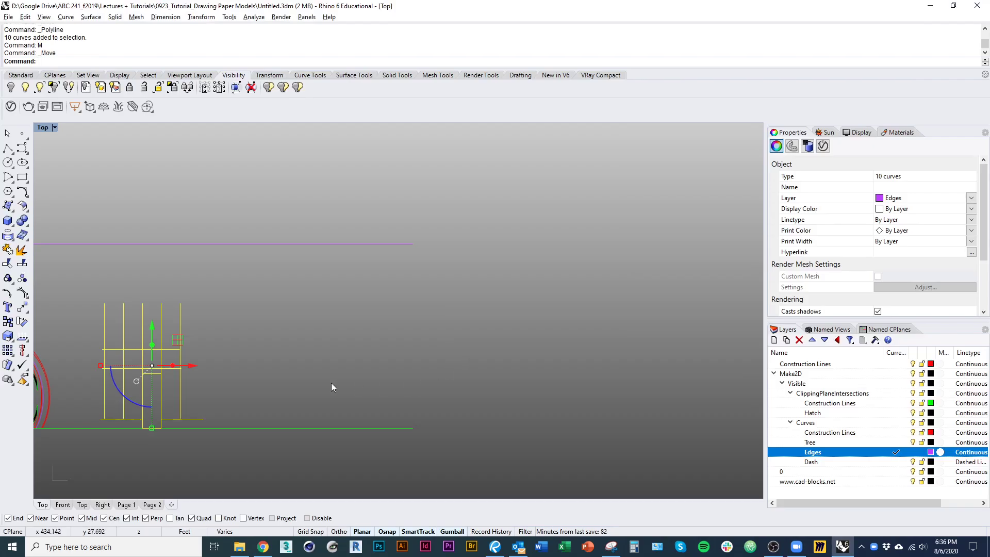
# - Check the door's height with a temporary polyline from the ground line to the door's top corner
pyautogui.moveTo(273, 362)
pyautogui.mouseDown(button='right')
pyautogui.moveTo(486, 380)
pyautogui.moveTo(487, 365)
pyautogui.mouseUp(button='right')
pyautogui.moveTo(431, 407); pyautogui.dragTo(462, 405, button='right')
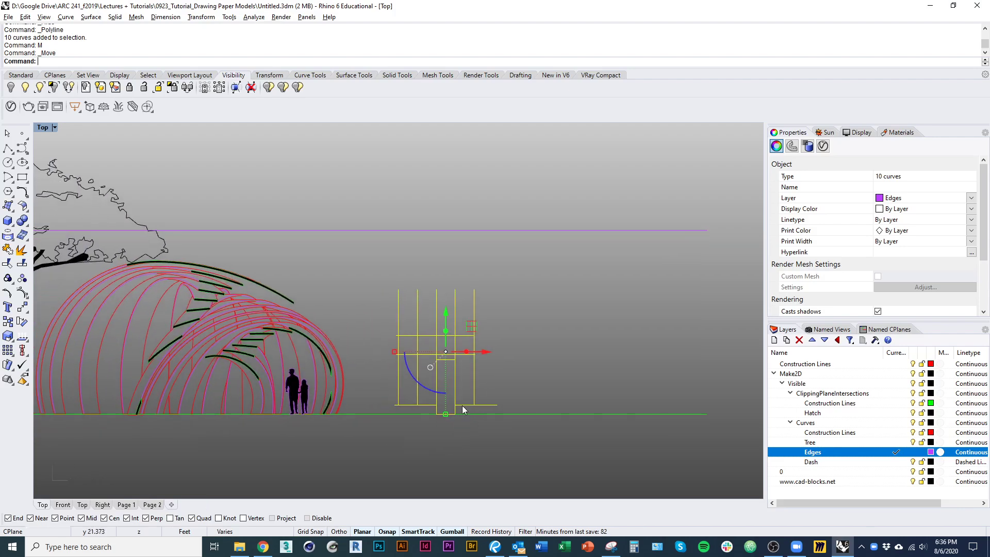
pyautogui.scroll(7, 461, 403)
pyautogui.write('pl')
pyautogui.press('Return')
pyautogui.click(447, 425)
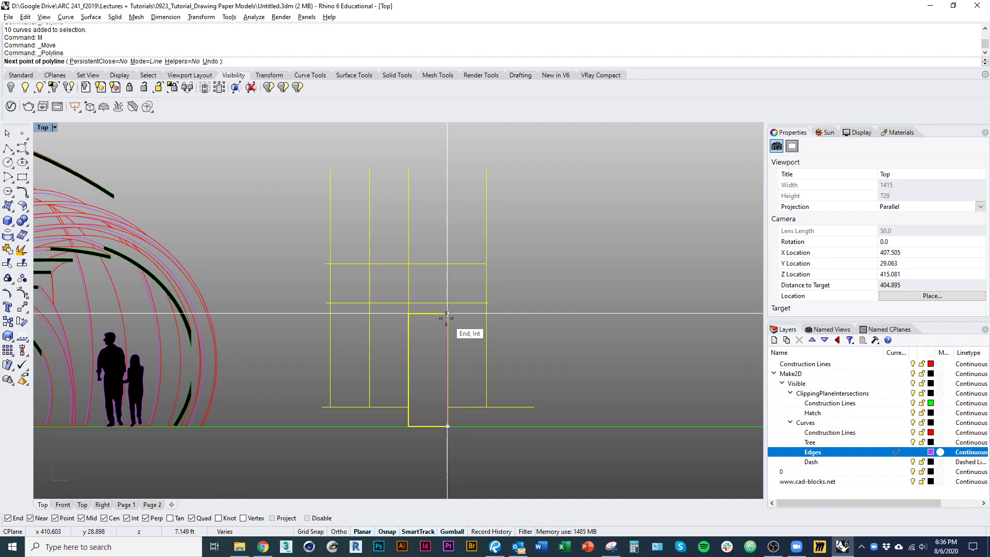
pyautogui.press('Return')
pyautogui.scroll(-4, 518, 333)
pyautogui.press('Escape')
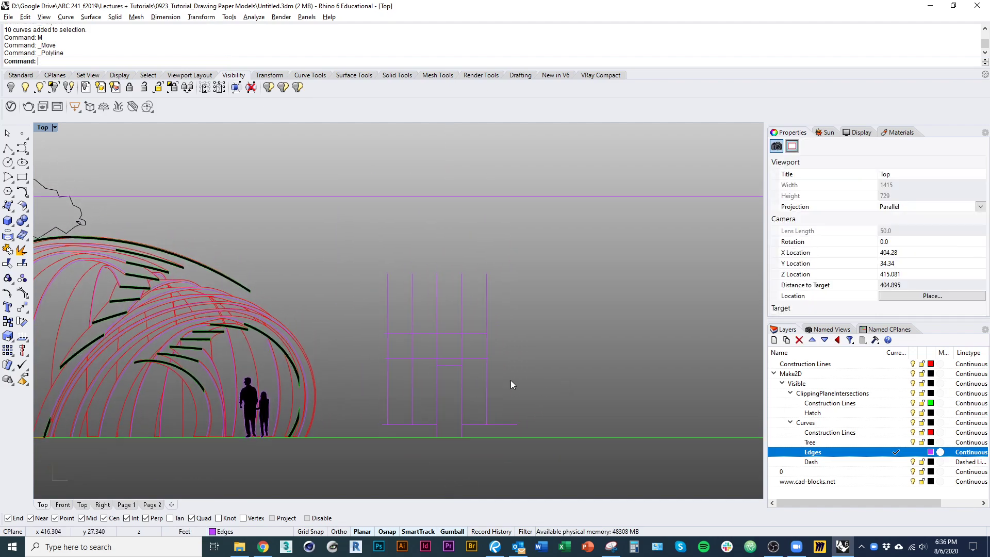
# - Switch to Google Earth and rotate the street view to examine the storefront glazing and its columns, then return to Rhino
pyautogui.moveTo(510, 379); pyautogui.dragTo(494, 284, button='right')
pyautogui.hotkey('alt', 'Tab')
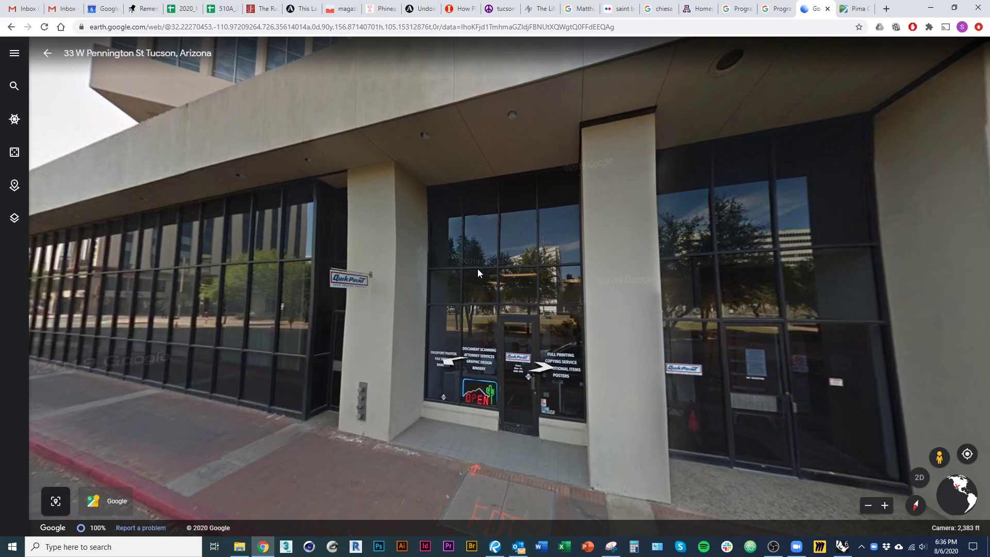
pyautogui.moveTo(477, 268)
pyautogui.mouseDown()
pyautogui.moveTo(487, 249)
pyautogui.moveTo(579, 271)
pyautogui.moveTo(491, 255)
pyautogui.mouseUp()
pyautogui.click(492, 255)
pyautogui.hotkey('alt', 'Tab')
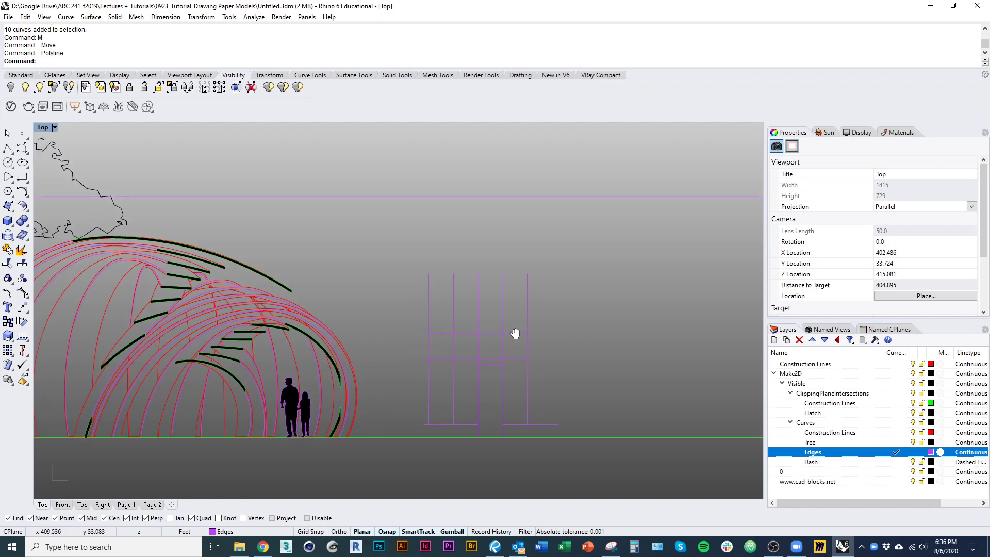
# - Offset the long horizontal building line down to the mullion tops, picking the distance between the line and the glazing head
pyautogui.scroll(-10, 508, 272)
pyautogui.click(515, 249)
pyautogui.moveTo(575, 266); pyautogui.dragTo(489, 289, button='right')
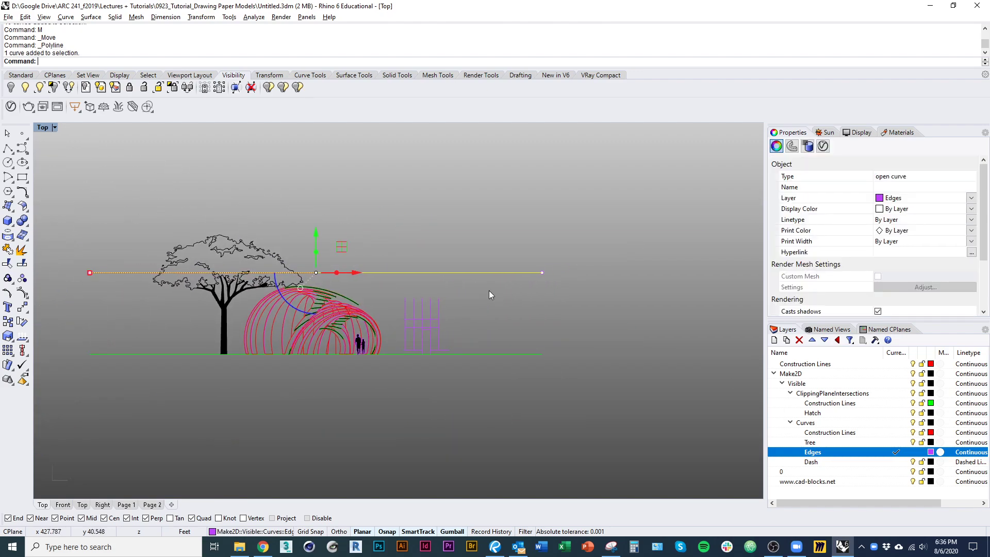
pyautogui.hotkey('ctrl', 'shift', 'o')
pyautogui.scroll(5, 498, 316)
pyautogui.write('d')
pyautogui.press('Return')
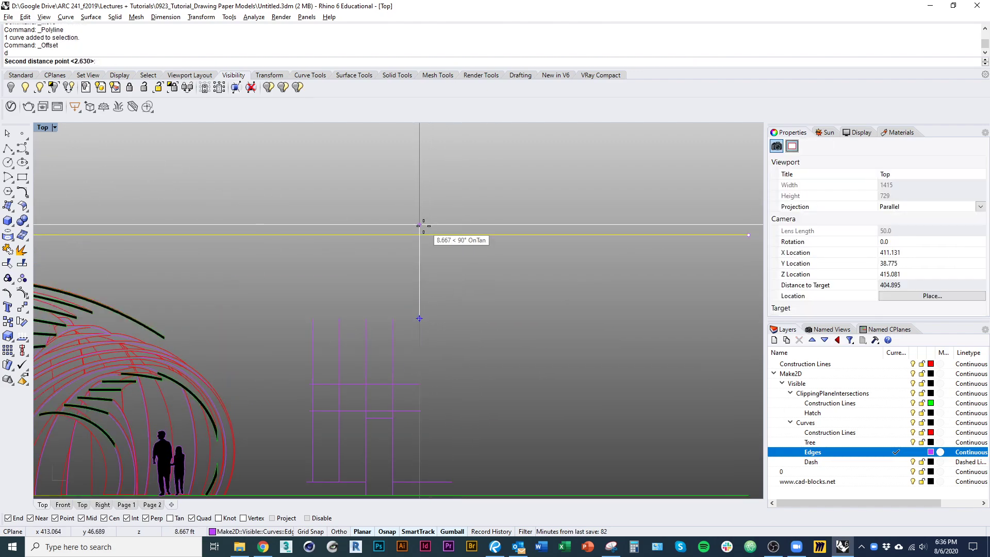
pyautogui.click(470, 234)
pyautogui.click(471, 318)
pyautogui.click(471, 318)
pyautogui.scroll(-4, 480, 332)
pyautogui.press('Escape')
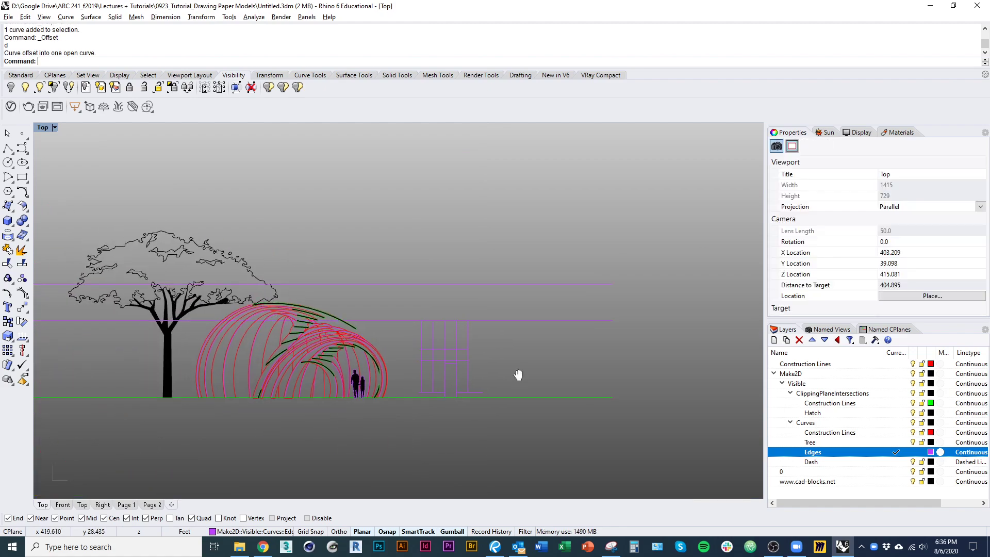
# - Draw a vertical polyline about 16.3 ft long from the glazing head line to the ground, just outside the facade's pavilion-side mullion
pyautogui.scroll(4, 519, 371)
pyautogui.press('Return')
pyautogui.moveTo(499, 313); pyautogui.dragTo(441, 311, button='right')
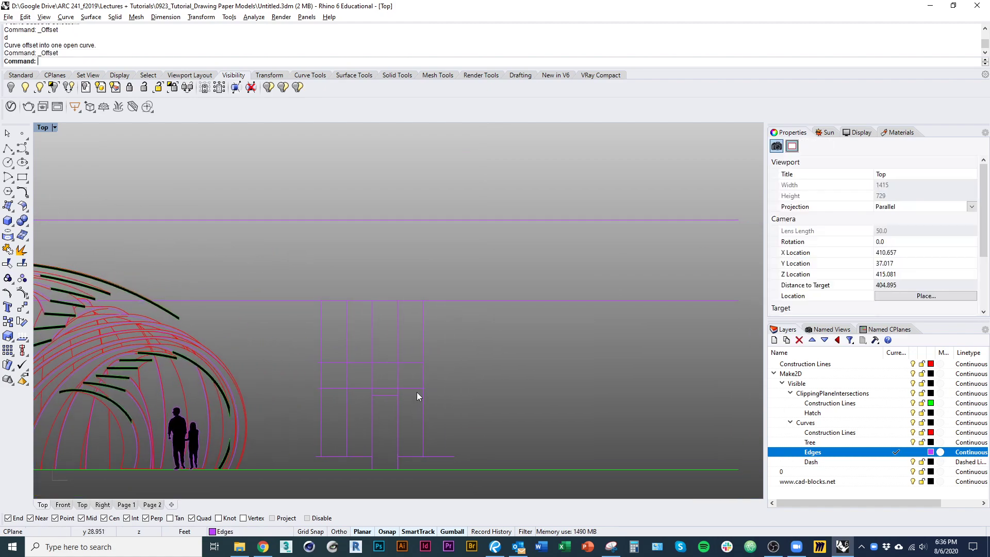
pyautogui.moveTo(409, 386); pyautogui.dragTo(403, 360, button='right')
pyautogui.moveTo(319, 313); pyautogui.dragTo(348, 287, button='right')
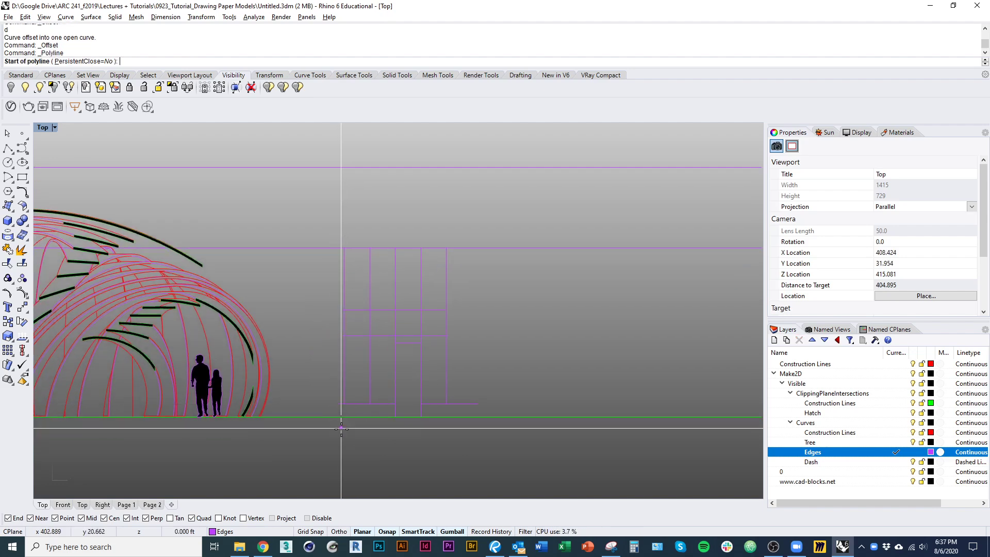
pyautogui.click(338, 247)
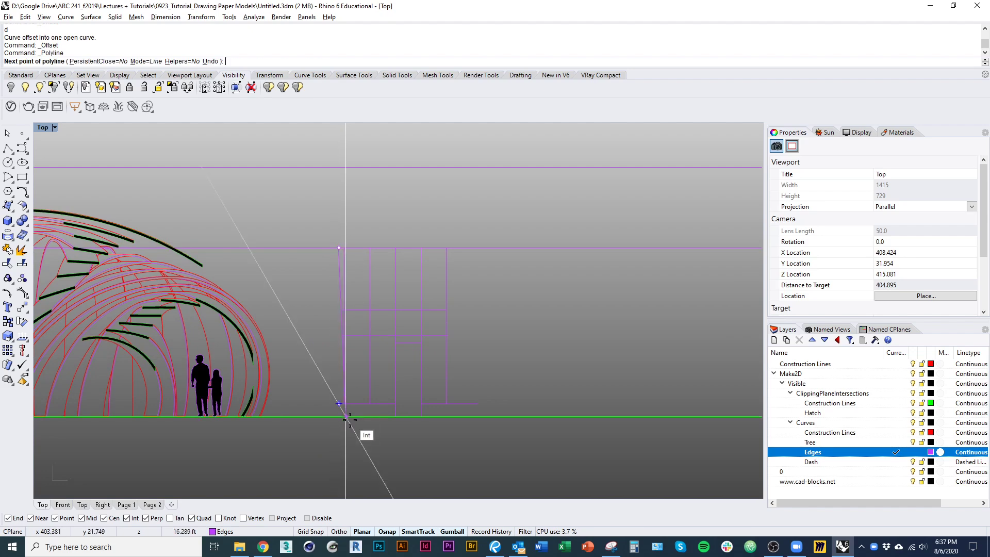
pyautogui.click(337, 416)
pyautogui.press('Return')
pyautogui.click(337, 389)
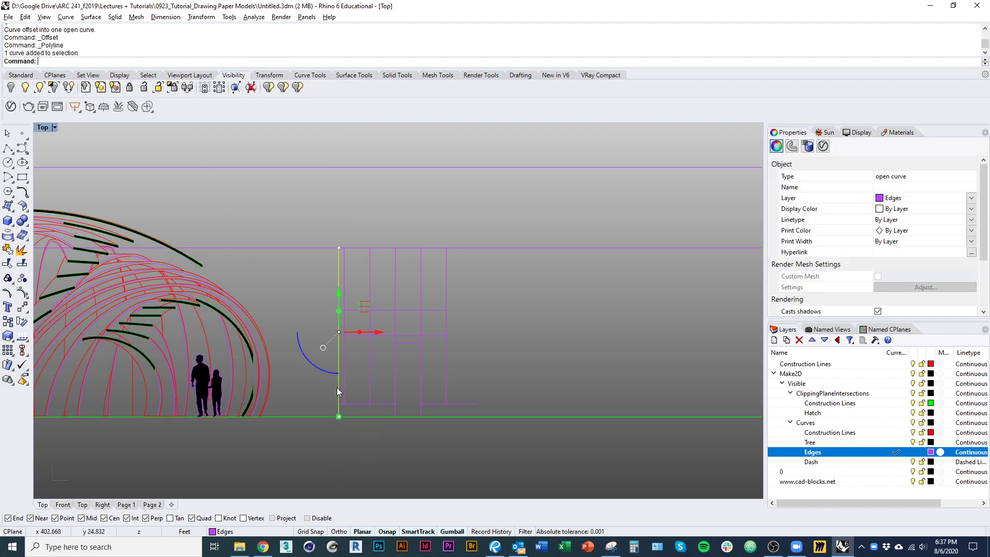
pyautogui.write('offset')
pyautogui.press('Return')
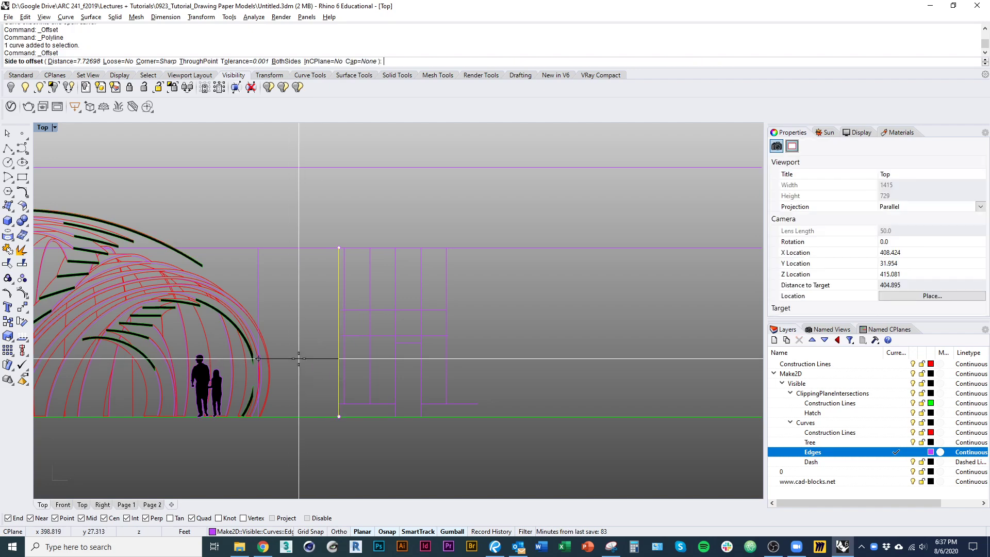
pyautogui.press('Escape')
# - Show the hidden Street View image and measure the QuikPrint sign column's width with a temporary horizontal polyline
pyautogui.hotkey('ctrl', 'shift', 'h')
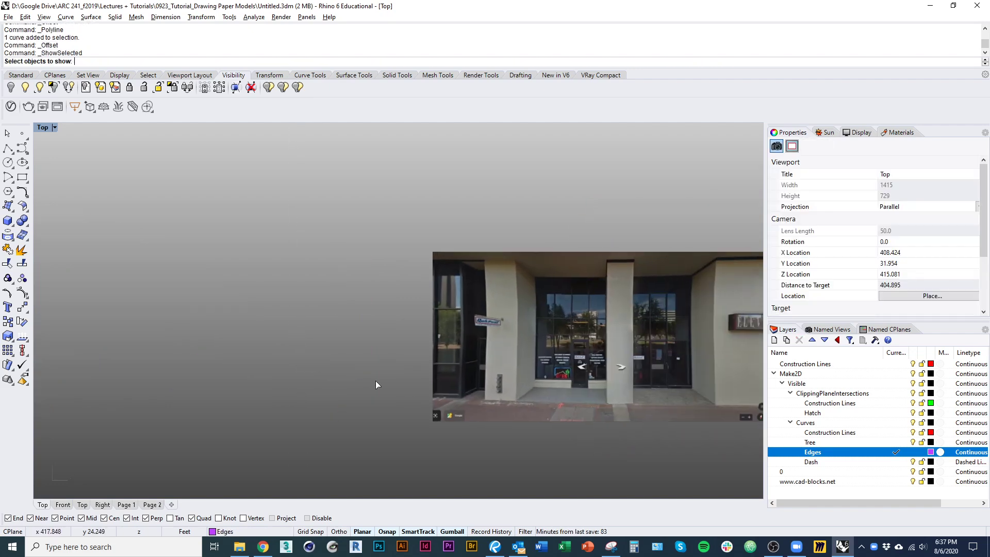
pyautogui.press('Return')
pyautogui.press('Escape')
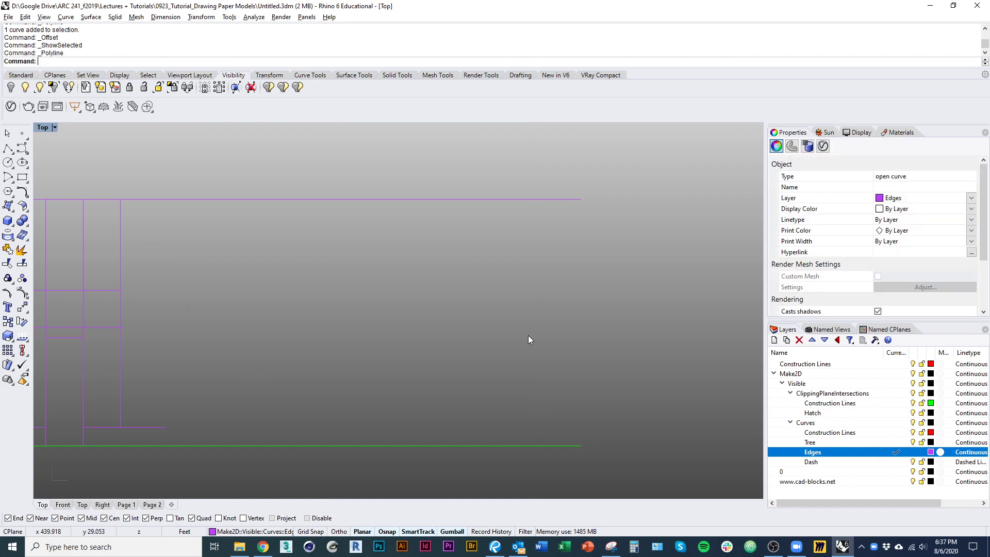
pyautogui.hotkey('ctrl', 'shift', 'h')
pyautogui.press('Return')
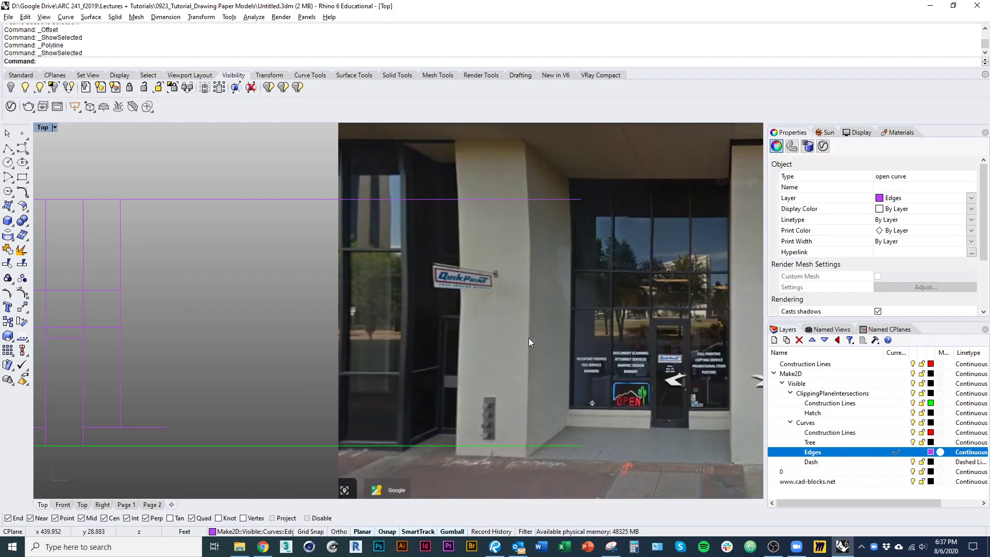
pyautogui.press('Return')
pyautogui.click(528, 338)
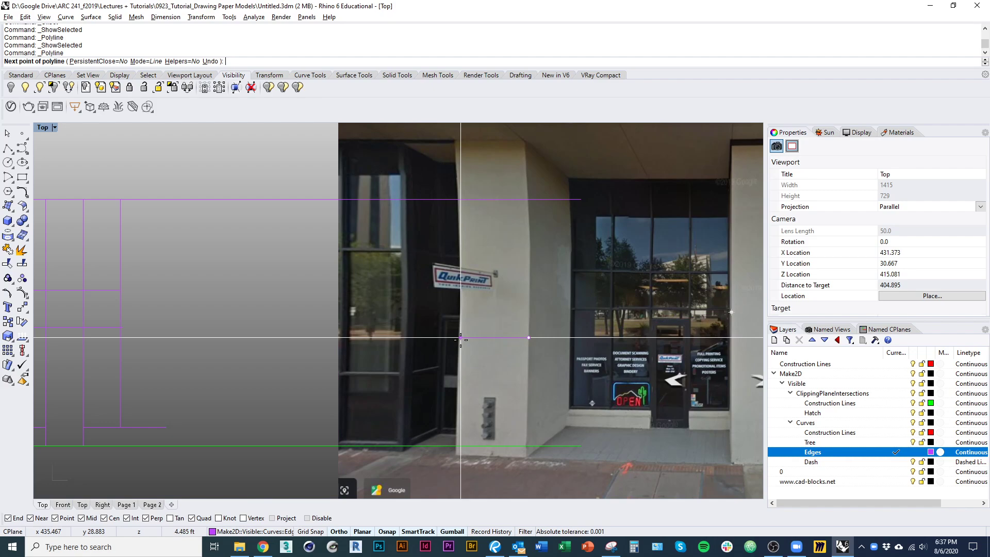
pyautogui.press('Escape')
# - Hide the Street View image again and return to the facade linework beside the pavilion
pyautogui.scroll(-2, 564, 330)
pyautogui.click(564, 330)
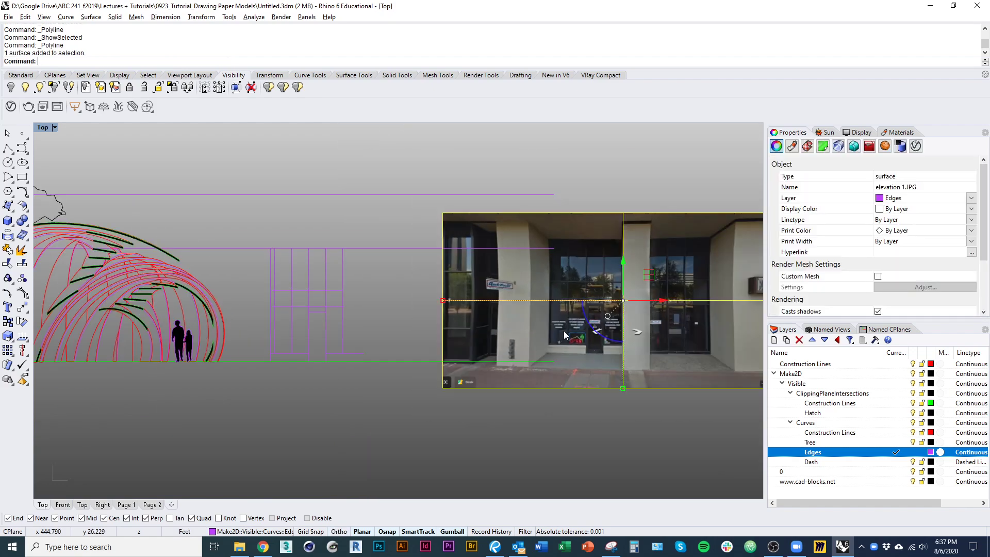
pyautogui.hotkey('ctrl', 'h')
pyautogui.scroll(4, 480, 375)
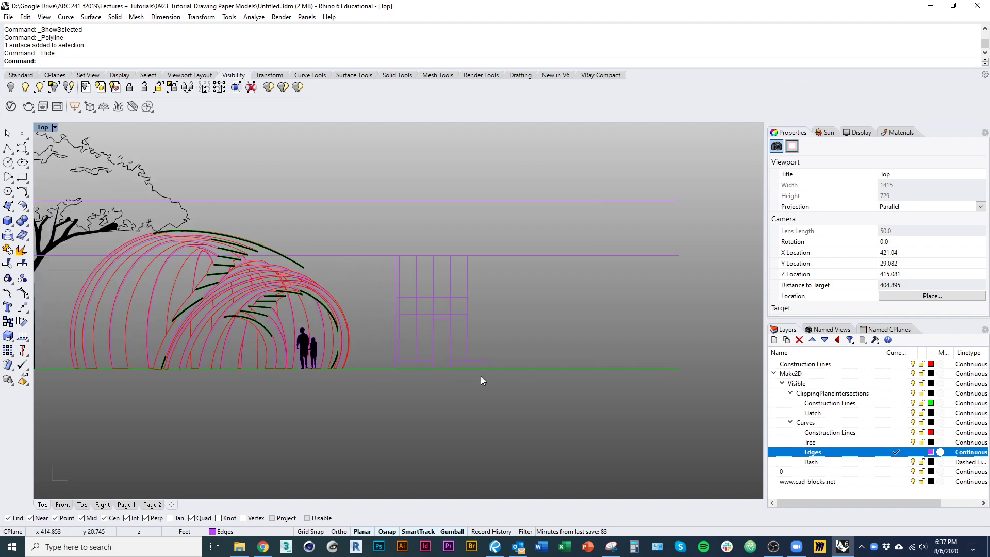
# - Offset the vertical line at the facade's pavilion-side edge 4.5 ft toward the pavilion
pyautogui.click(397, 307)
pyautogui.scroll(3, 405, 309)
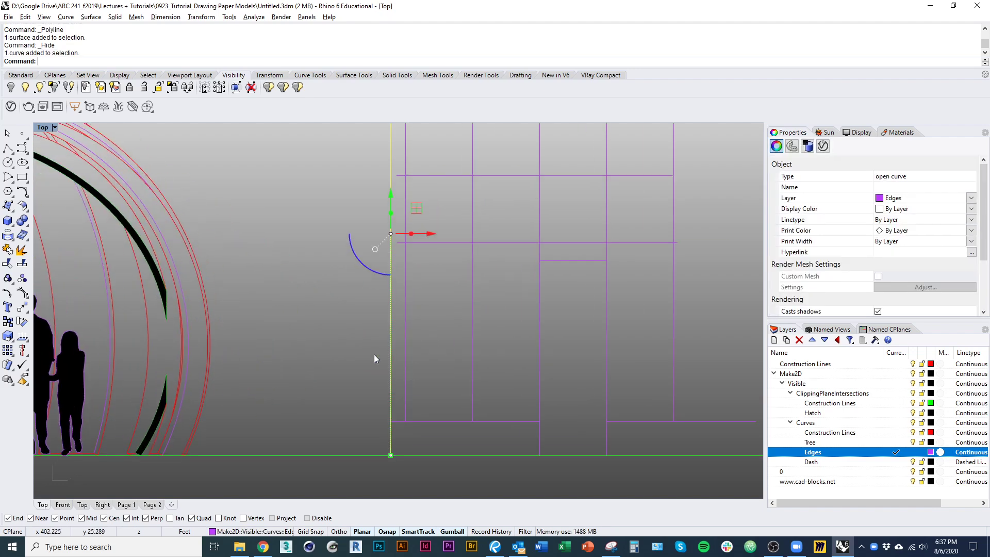
pyautogui.write('offset')
pyautogui.press('Return')
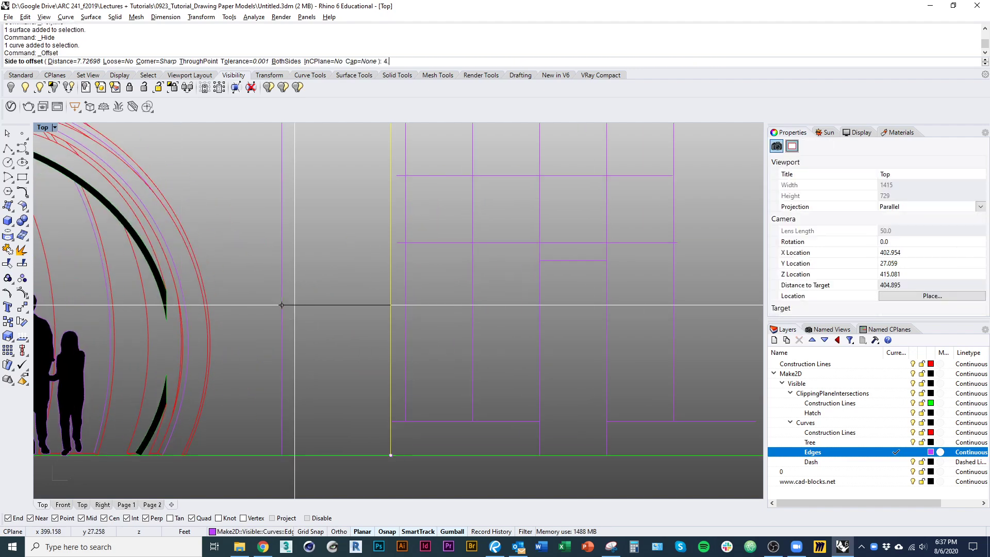
pyautogui.click(248, 283)
pyautogui.scroll(-4, 249, 283)
pyautogui.moveTo(315, 348); pyautogui.dragTo(305, 391, button='right')
pyautogui.click(366, 466)
pyautogui.moveTo(366, 466); pyautogui.dragTo(355, 492, button='right')
pyautogui.scroll(-2, 385, 308)
pyautogui.moveTo(406, 394); pyautogui.dragTo(320, 360, button='right')
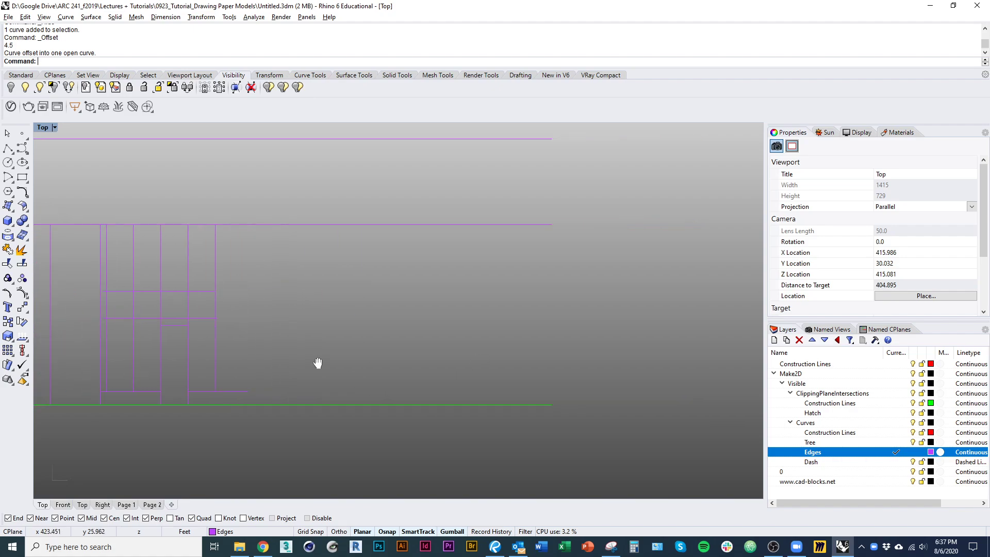
pyautogui.scroll(-2, 360, 397)
# - Switch to Google Earth to examine the column between the two storefronts and the roof fascia, and return to Rhino
pyautogui.hotkey('alt', 'Tab')
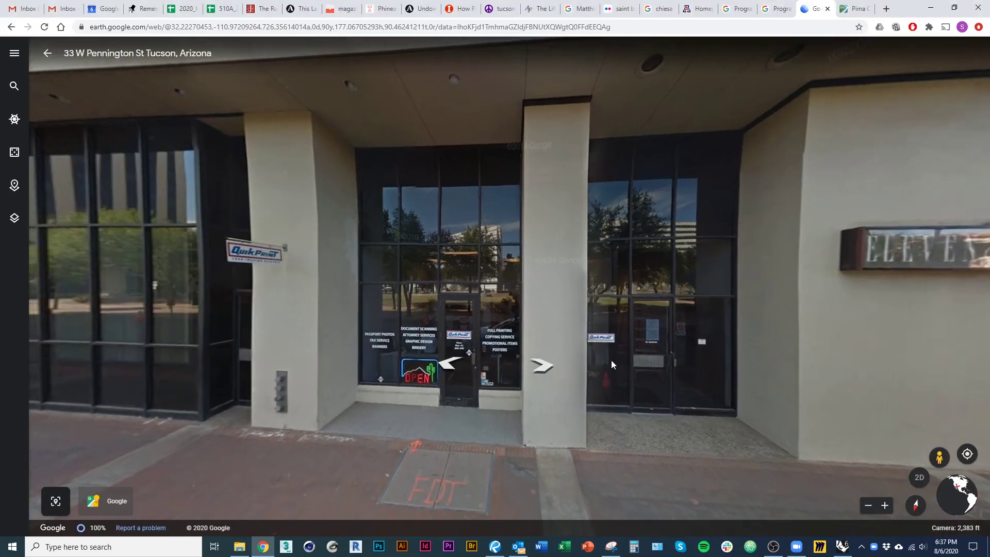
pyautogui.moveTo(611, 360); pyautogui.dragTo(585, 366)
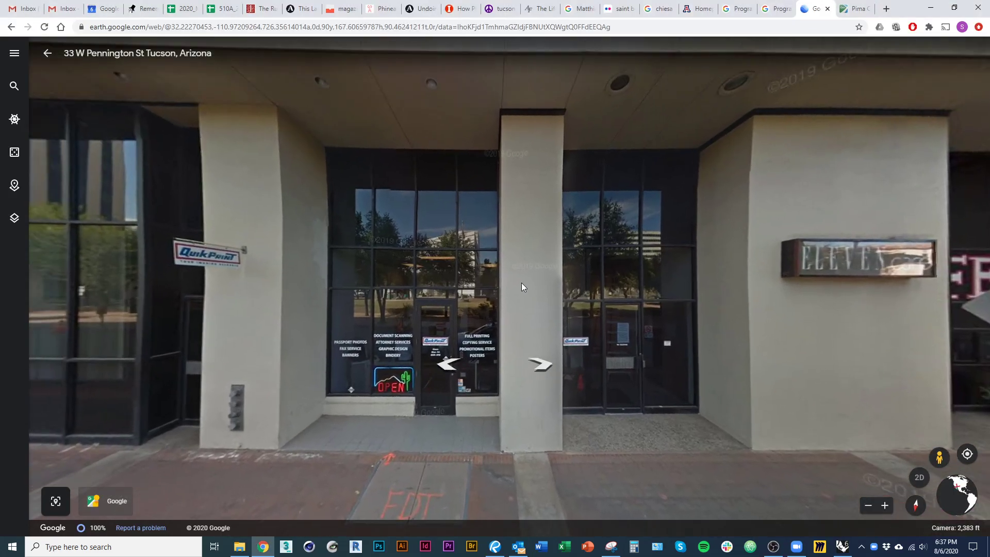
pyautogui.moveTo(720, 265); pyautogui.dragTo(585, 245)
pyautogui.moveTo(471, 189); pyautogui.dragTo(379, 250)
pyautogui.hotkey('alt', 'Tab')
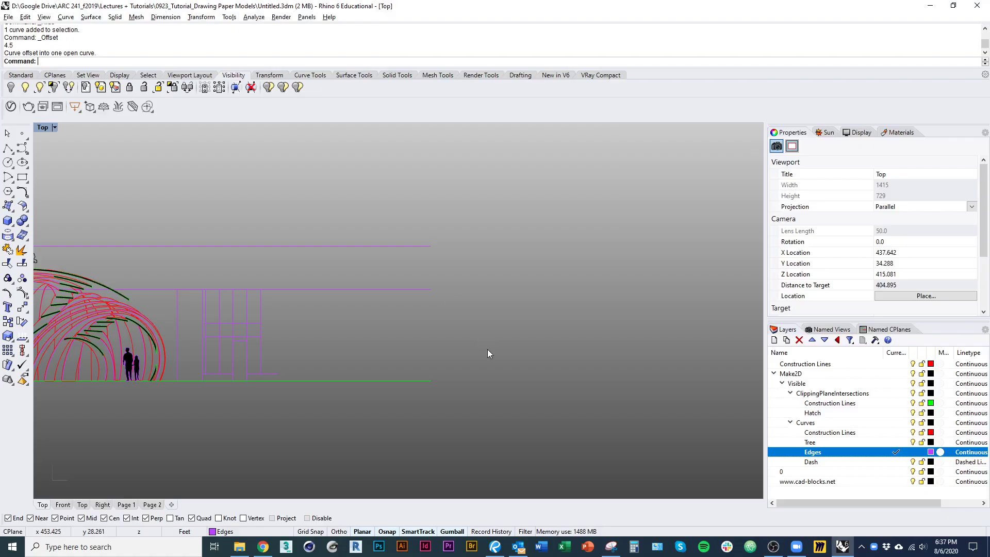
# - Draw a vertical polyline from the glazing head line to the ground, just outside the facade's last mullion away from the pavilion
pyautogui.moveTo(291, 355); pyautogui.dragTo(344, 348, button='right')
pyautogui.scroll(7, 343, 349)
pyautogui.write('pl')
pyautogui.press('Return')
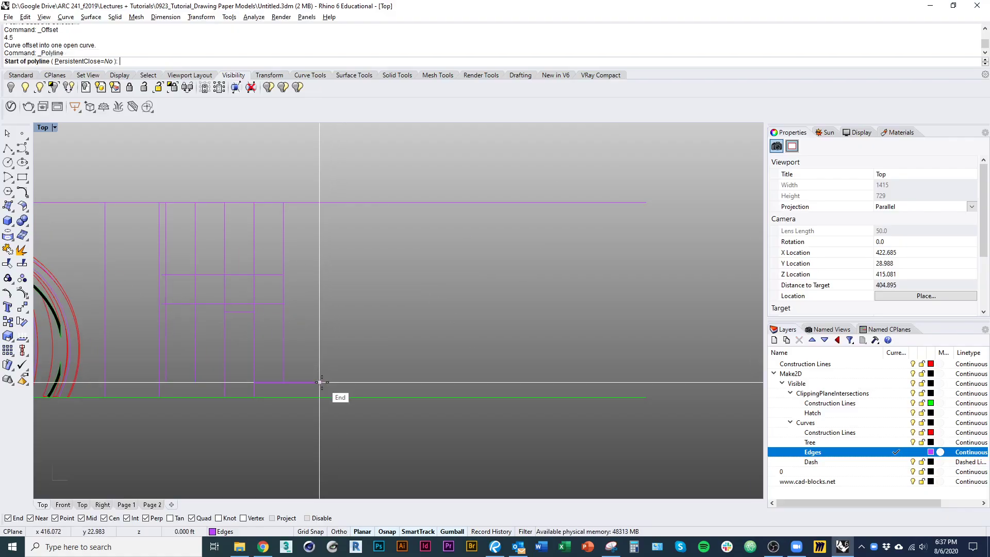
pyautogui.hotkey('alt', 'Tab')
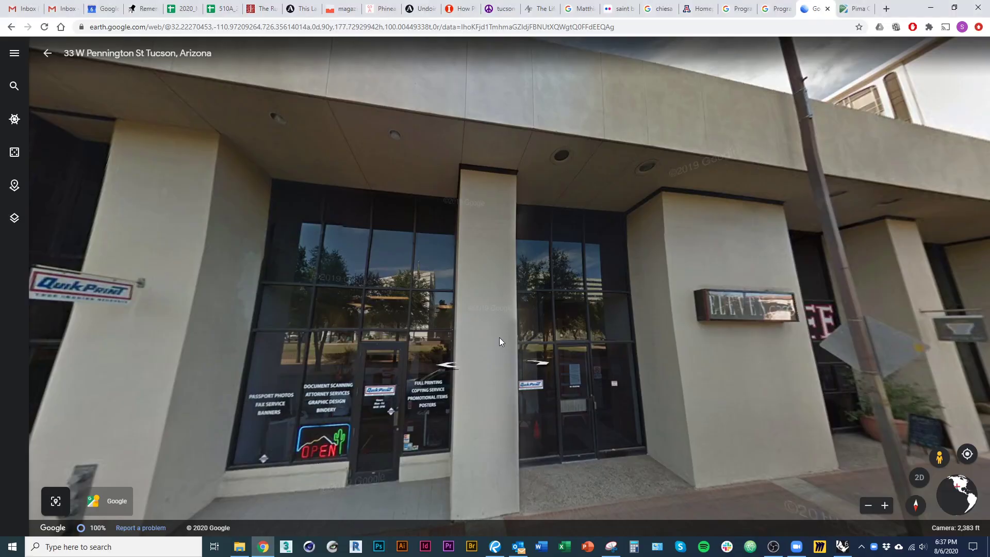
pyautogui.hotkey('alt', 'Tab')
pyautogui.scroll(5, 404, 380)
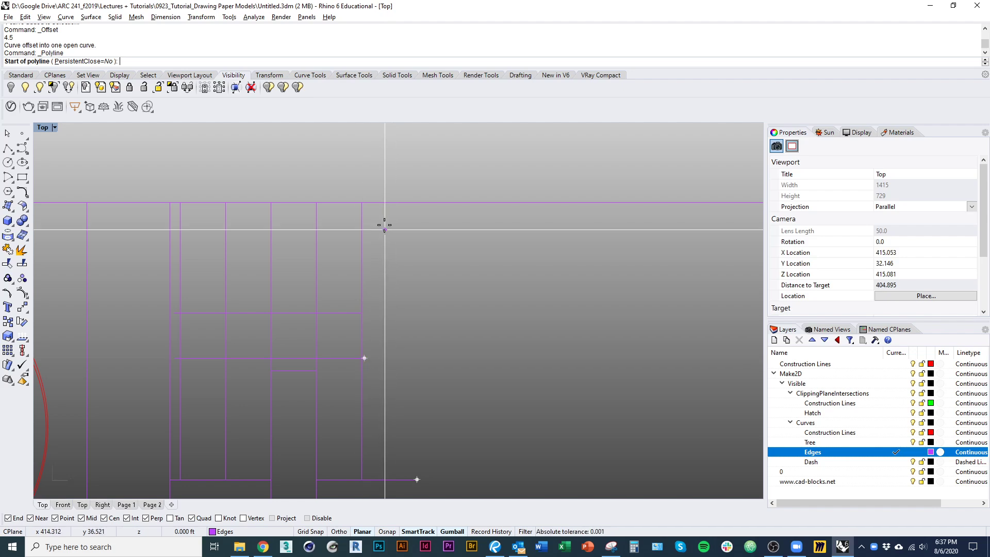
pyautogui.click(364, 203)
pyautogui.press('Down')
pyautogui.click(364, 413)
pyautogui.rightClick(376, 420)
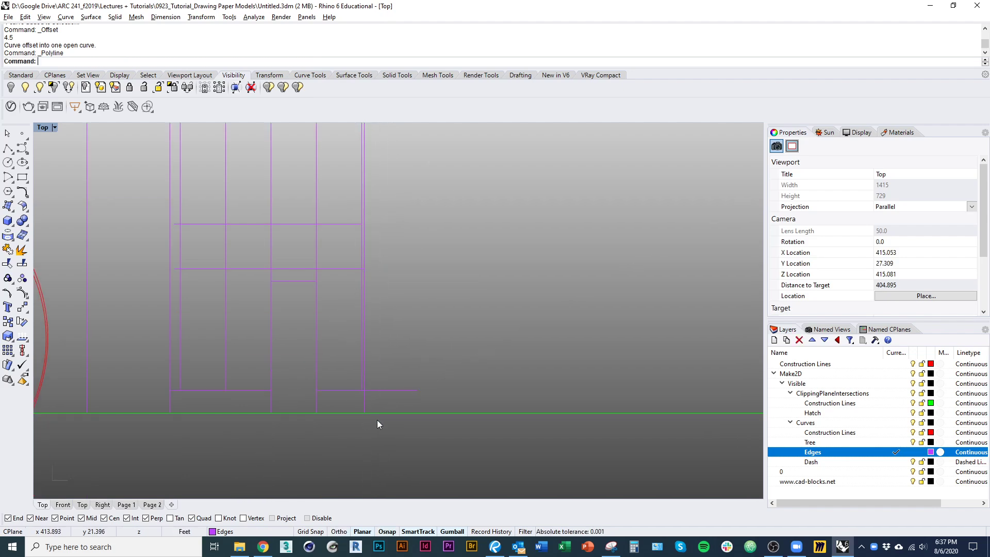
# - Trim the low sill line where it extends past the new vertical edge line
pyautogui.click(365, 400)
pyautogui.hotkey('ctrl', 't')
pyautogui.click(377, 390)
pyautogui.rightClick(376, 389)
pyautogui.scroll(-3, 376, 394)
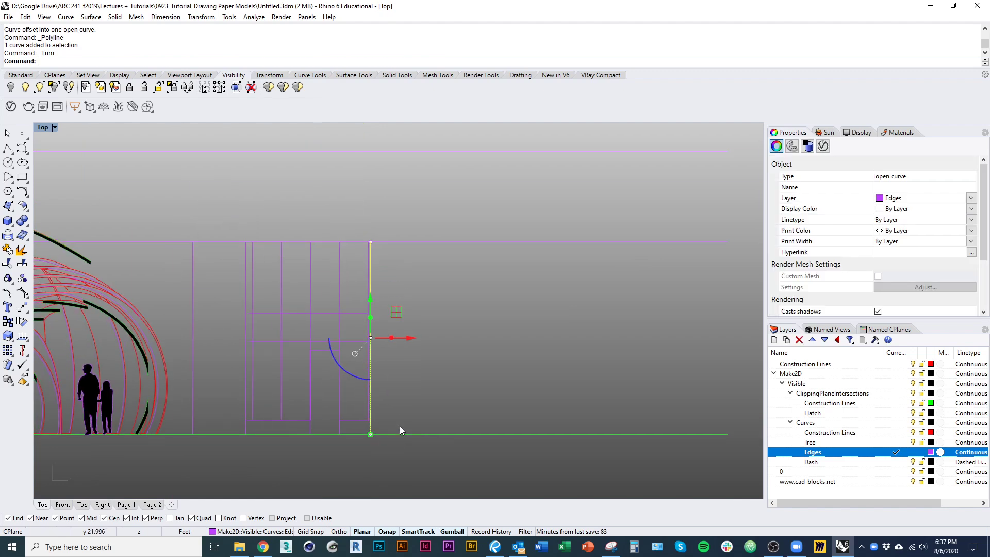
pyautogui.click(400, 426)
pyautogui.click(372, 389)
pyautogui.write('o')
pyautogui.press('Return')
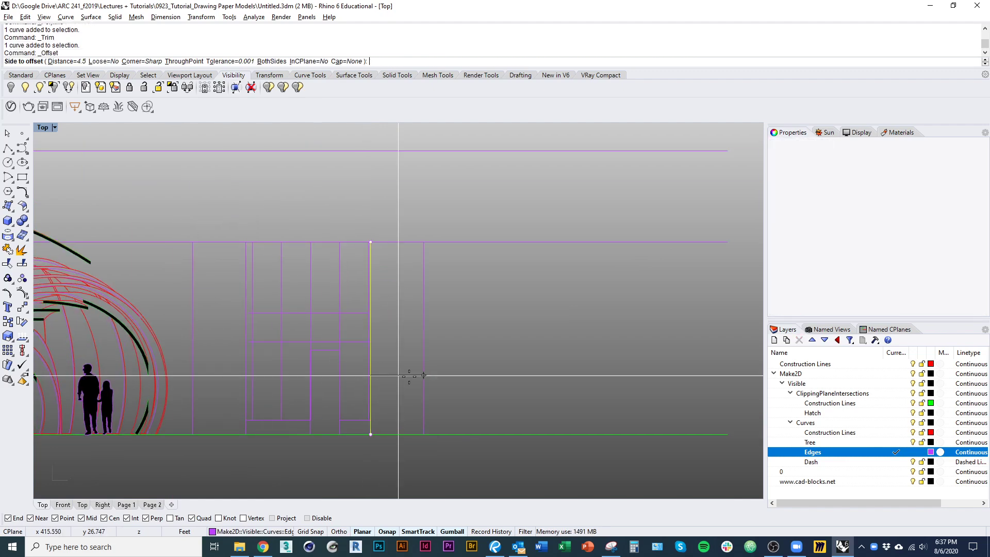
pyautogui.moveTo(465, 383); pyautogui.dragTo(497, 373, button='right')
pyautogui.hotkey('alt', 'Tab')
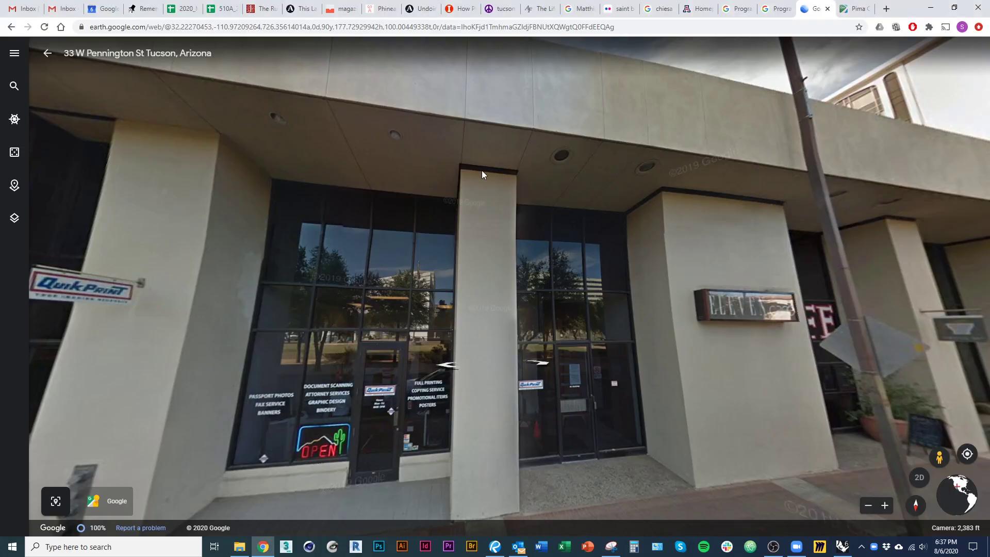
pyautogui.hotkey('alt', 'Tab')
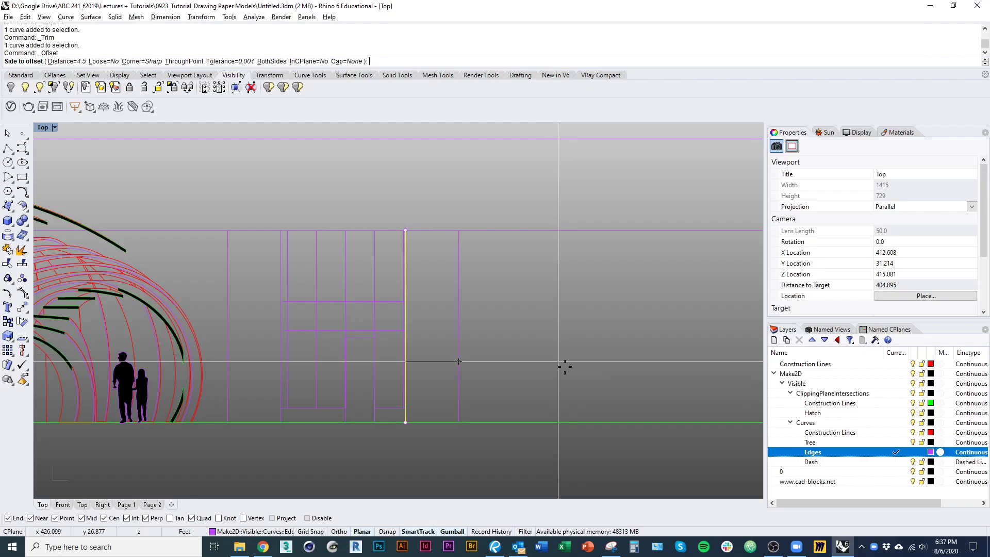
pyautogui.moveTo(619, 367); pyautogui.dragTo(331, 367, button='right')
pyautogui.press('Escape')
# - Temporarily show the hidden Street View image and measure the width of the column between the two storefronts with a horizontal polyline
pyautogui.scroll(-5, 356, 333)
pyautogui.click(503, 353)
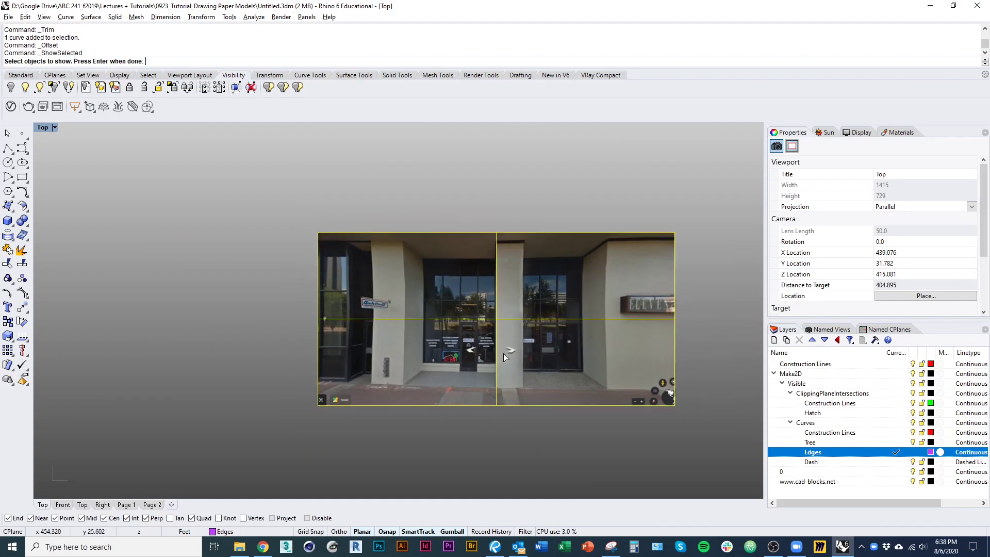
pyautogui.scroll(7, 543, 358)
pyautogui.press('Return')
pyautogui.click(517, 331)
pyautogui.write('pl')
pyautogui.press('Return')
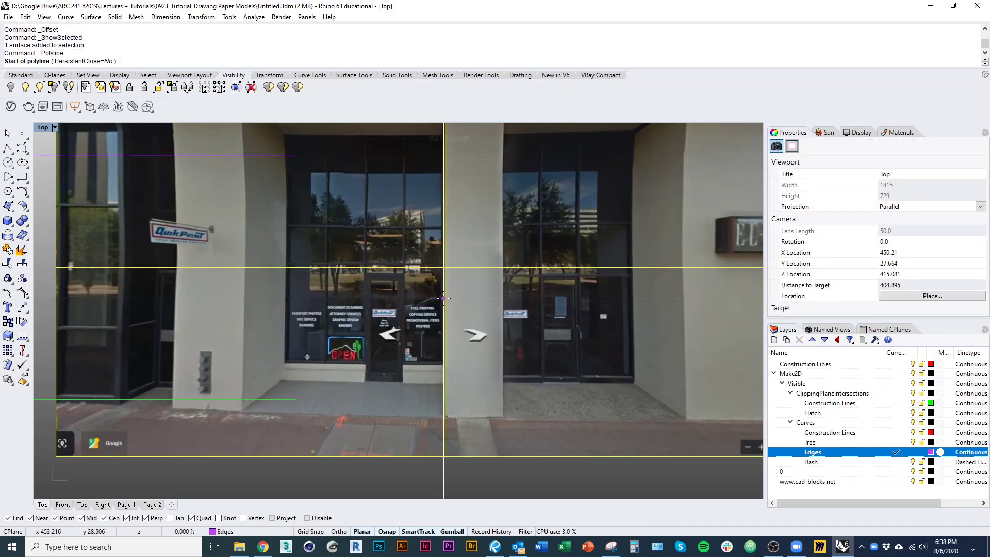
pyautogui.click(445, 296)
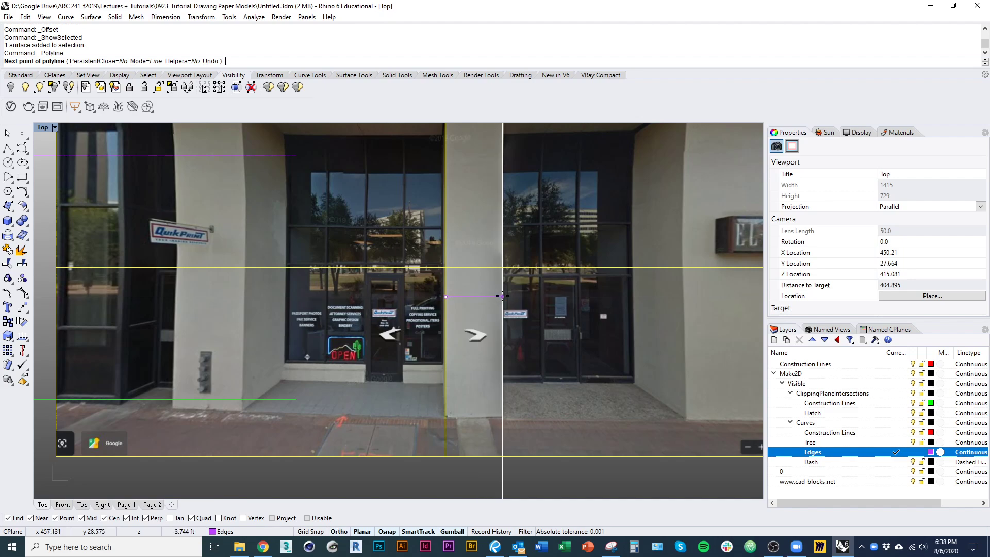
pyautogui.press('Escape')
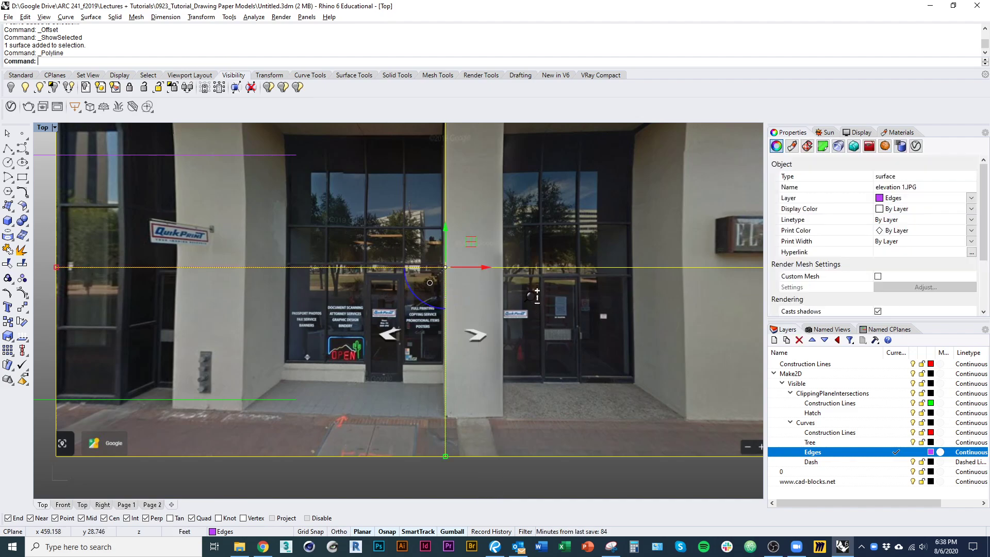
pyautogui.scroll(-6, 531, 295)
pyautogui.hotkey('ctrl', 'h')
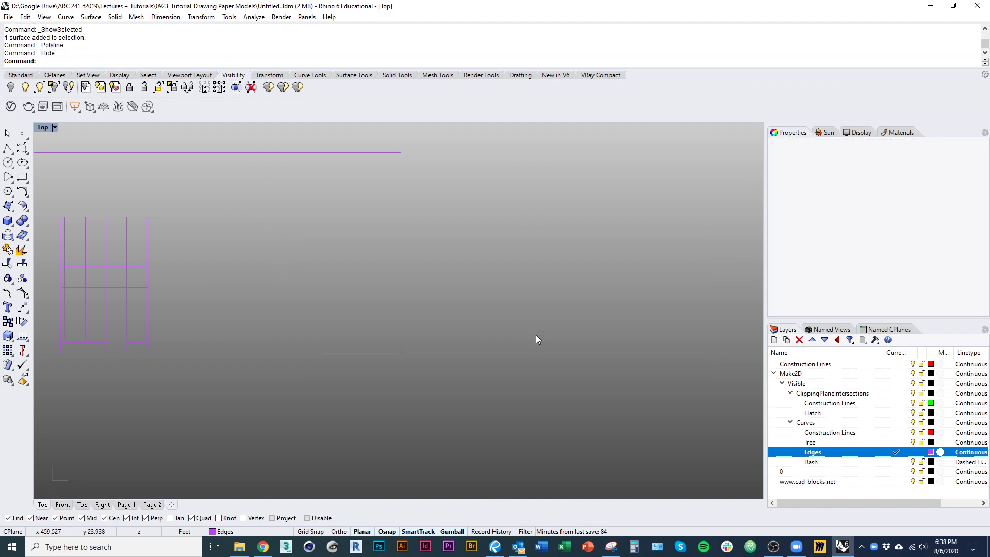
# - Offset the vertical line at the facade's far edge 3.75 ft outward, away from the pavilion, to form the second column
pyautogui.press('Home')
pyautogui.click(312, 313)
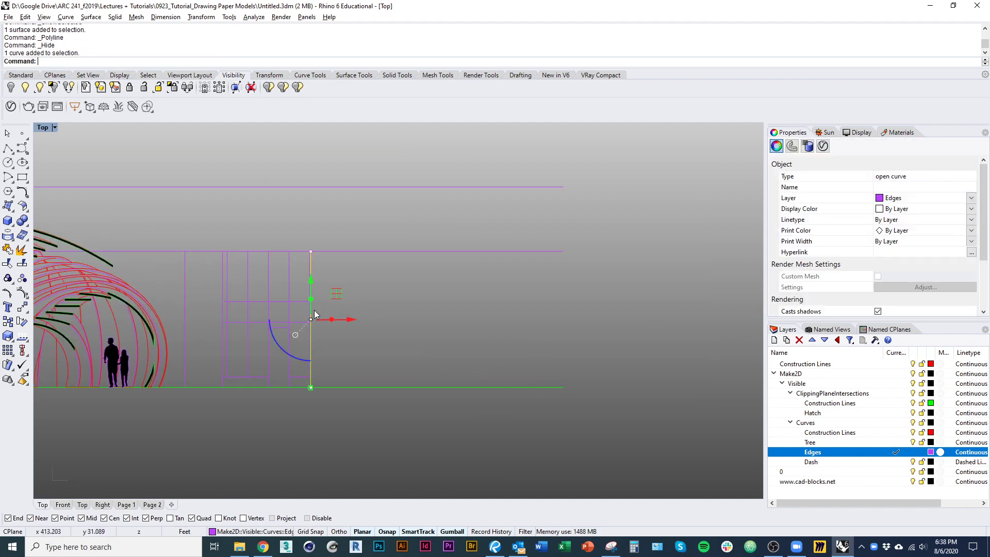
pyautogui.write('o')
pyautogui.press('Return')
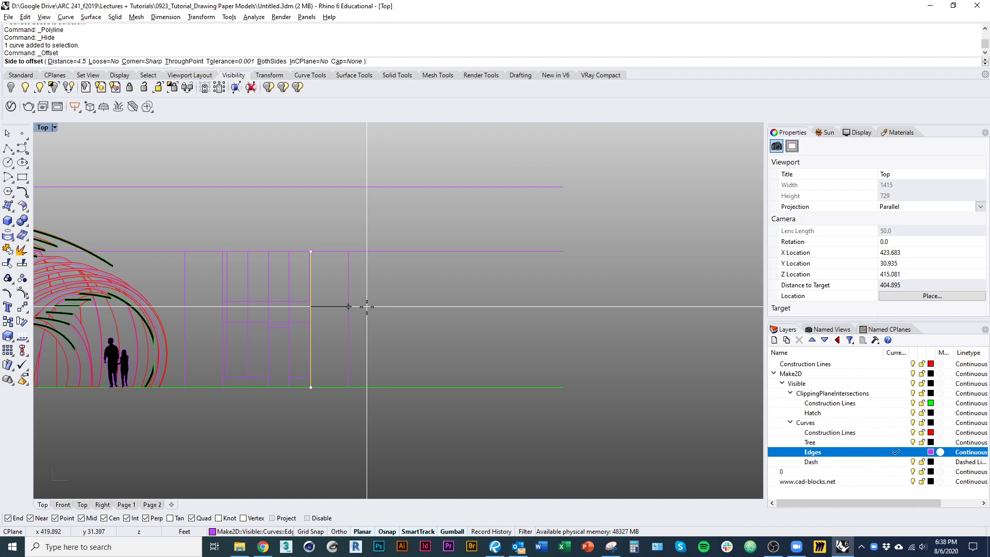
pyautogui.write('3.75')
pyautogui.press('Return')
pyautogui.click(366, 306)
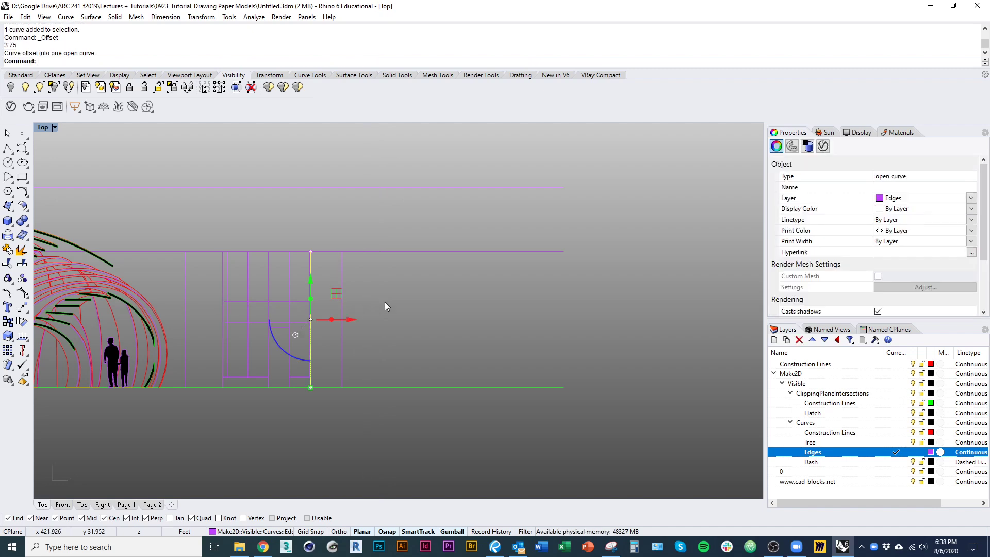
pyautogui.scroll(-5, 385, 301)
# - Switch to Google Earth and examine the building front in both directions from the QuikPrint storefront
pyautogui.hotkey('alt', 'Tab')
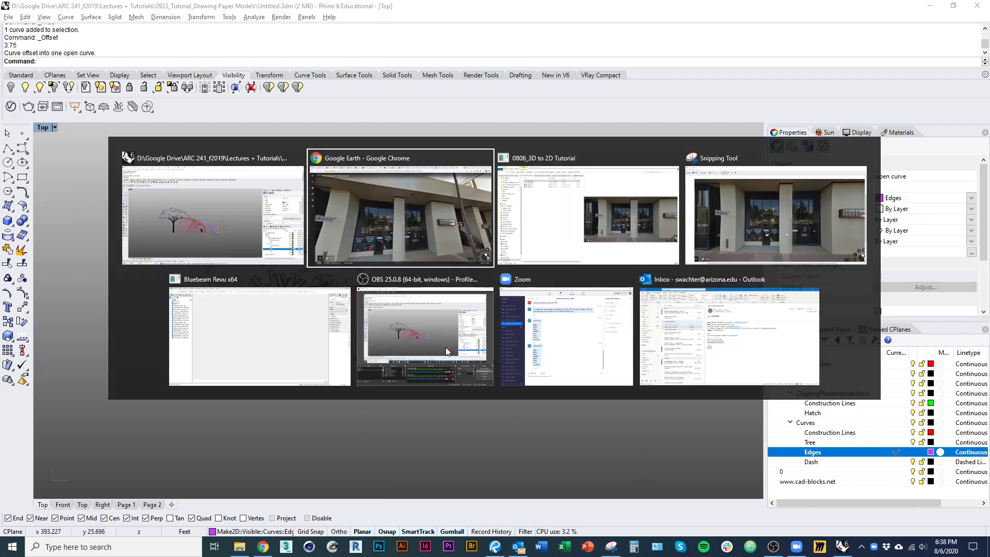
pyautogui.click(503, 354)
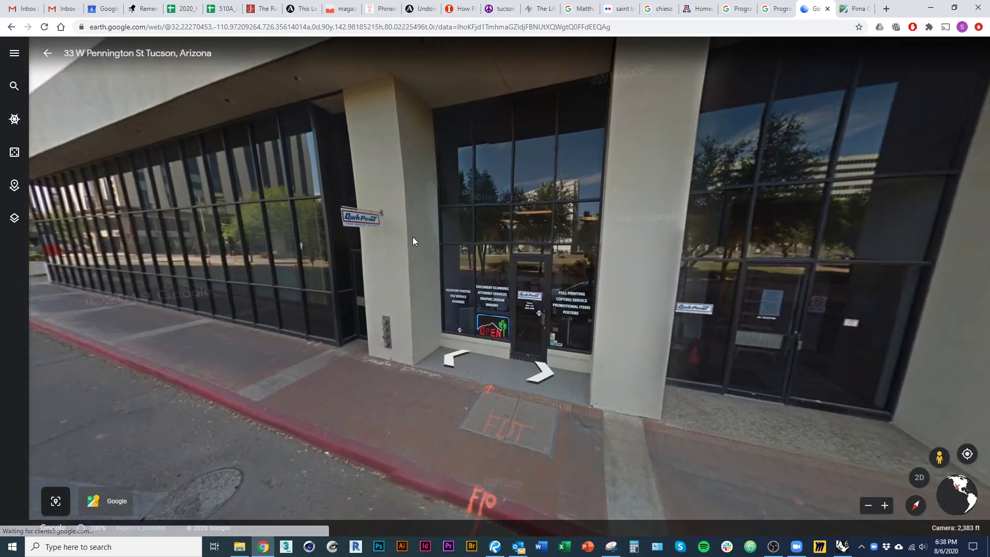
pyautogui.moveTo(413, 236); pyautogui.dragTo(684, 296)
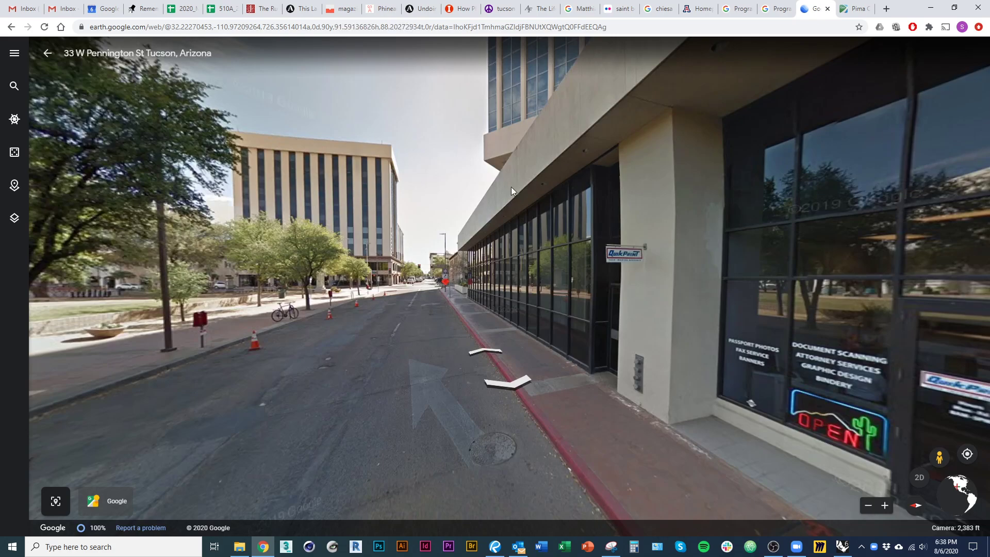
pyautogui.moveTo(744, 286); pyautogui.dragTo(715, 246)
pyautogui.moveTo(662, 298); pyautogui.dragTo(824, 369)
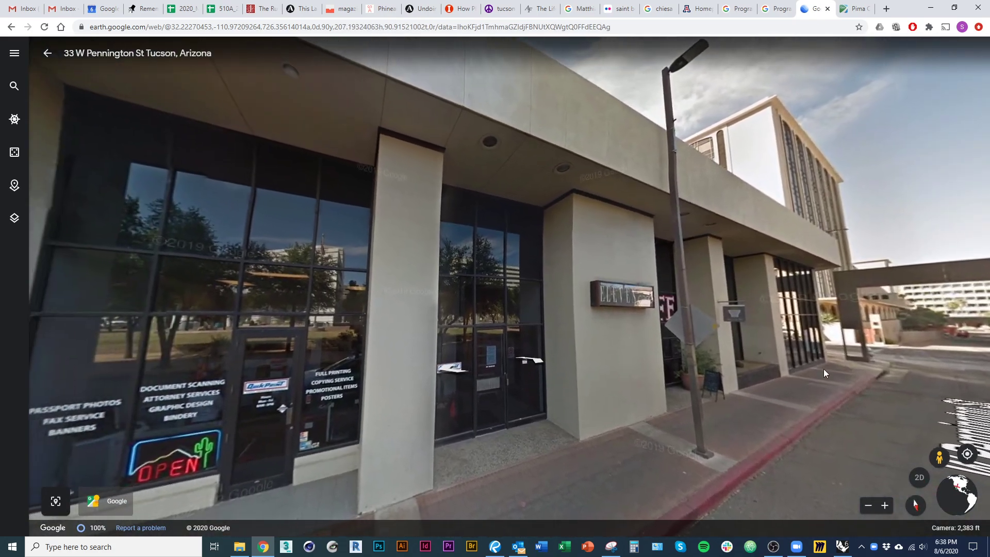
pyautogui.moveTo(659, 324); pyautogui.dragTo(466, 319)
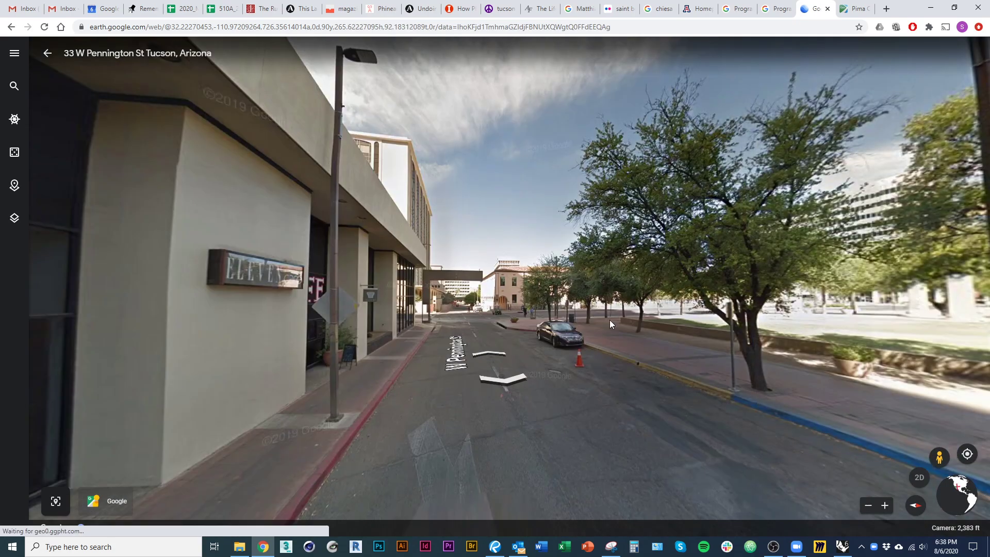
# - Examine the building's facade in Street View along Pennington Street, from the Church Avenue corner to the far glazed end
pyautogui.click(599, 311)
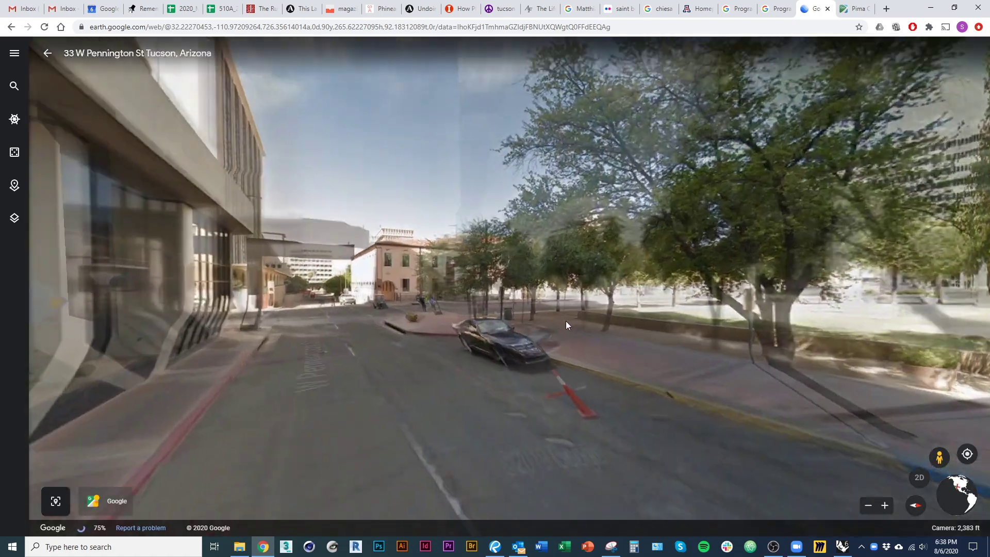
pyautogui.click(255, 300)
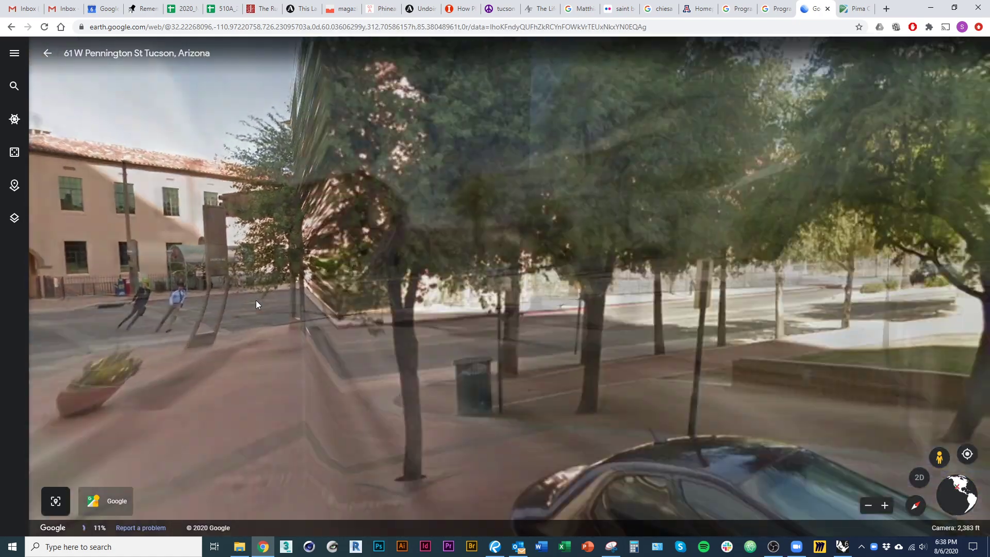
pyautogui.moveTo(448, 322); pyautogui.dragTo(406, 303)
pyautogui.click(407, 301)
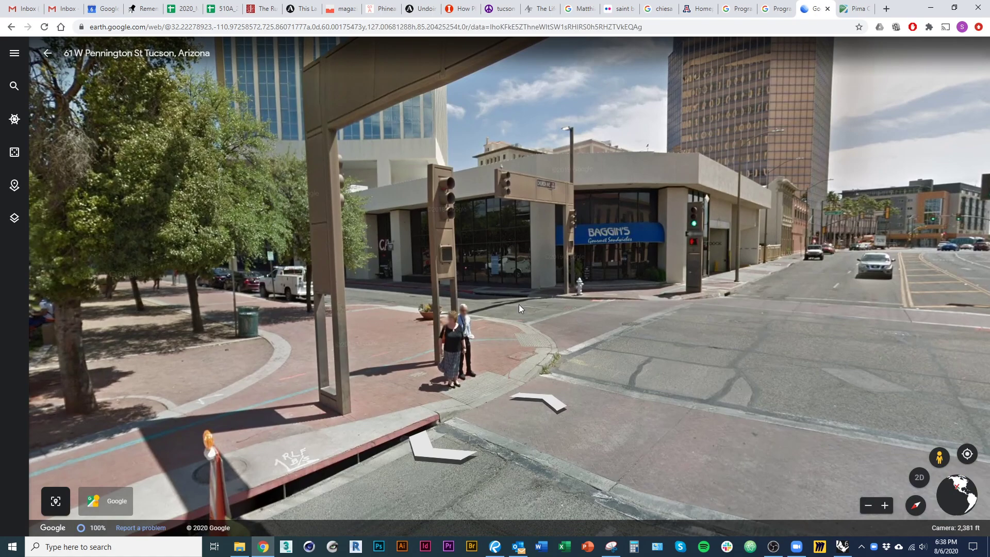
pyautogui.click(519, 304)
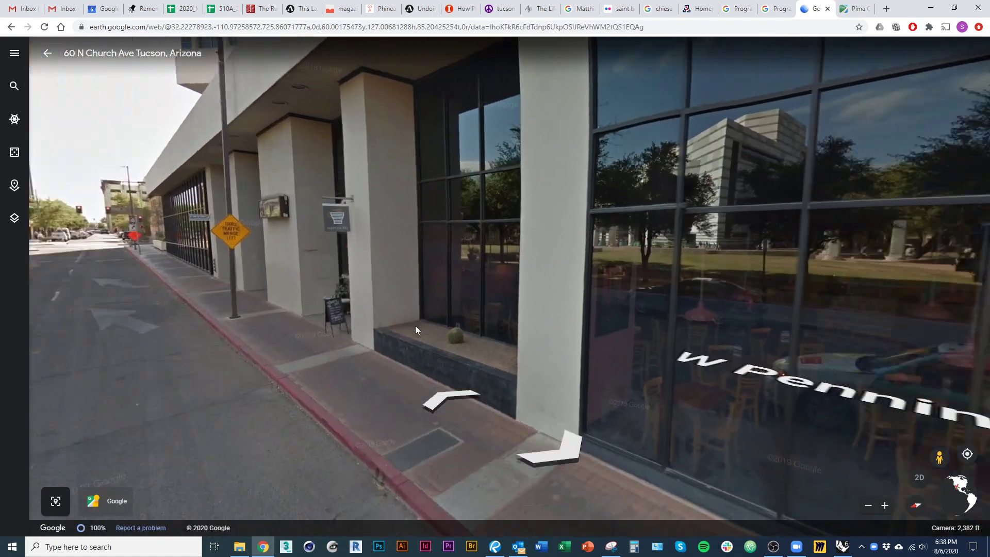
pyautogui.click(415, 325)
pyautogui.click(512, 404)
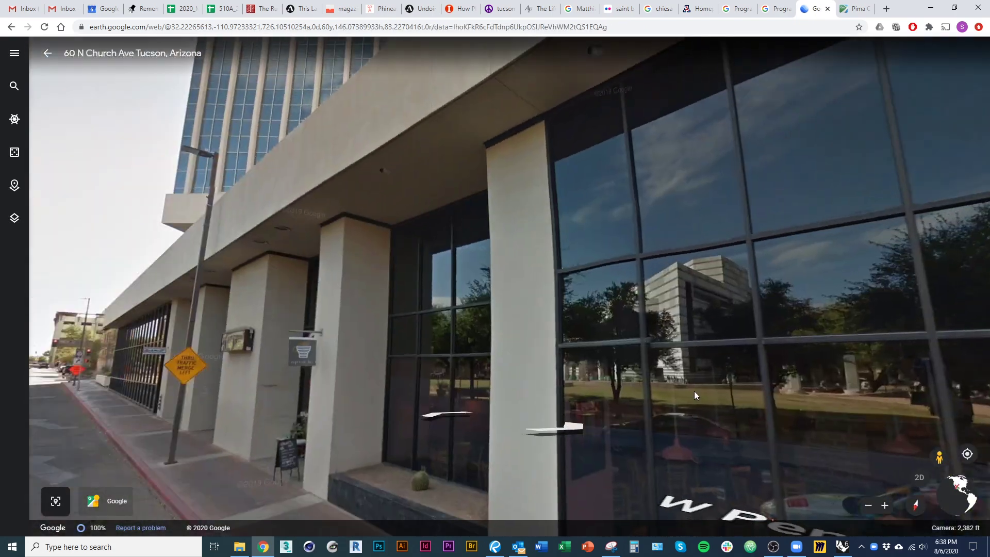
pyautogui.moveTo(694, 391); pyautogui.dragTo(519, 358)
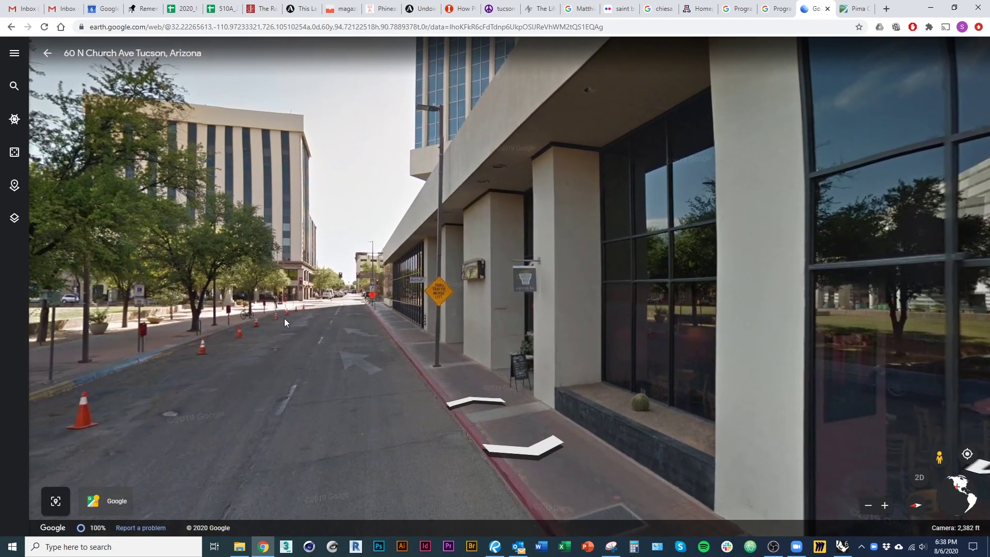
pyautogui.click(342, 308)
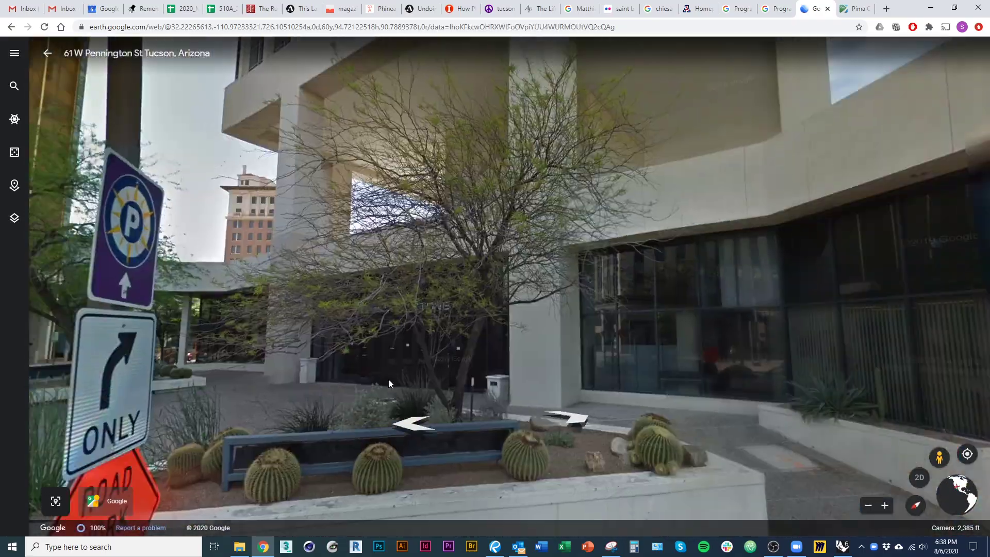
pyautogui.click(390, 383)
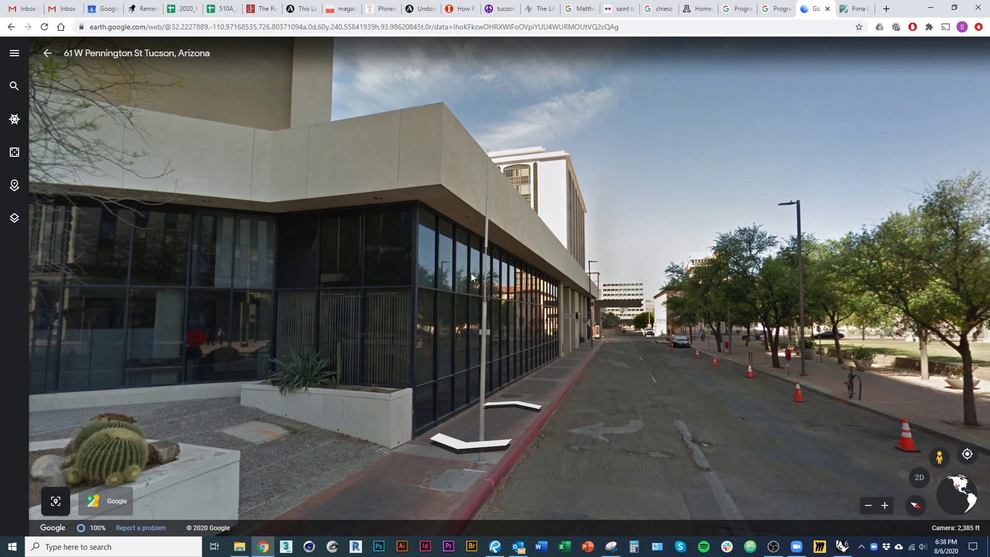
pyautogui.hotkey('alt', 'Tab')
pyautogui.scroll(3, 468, 309)
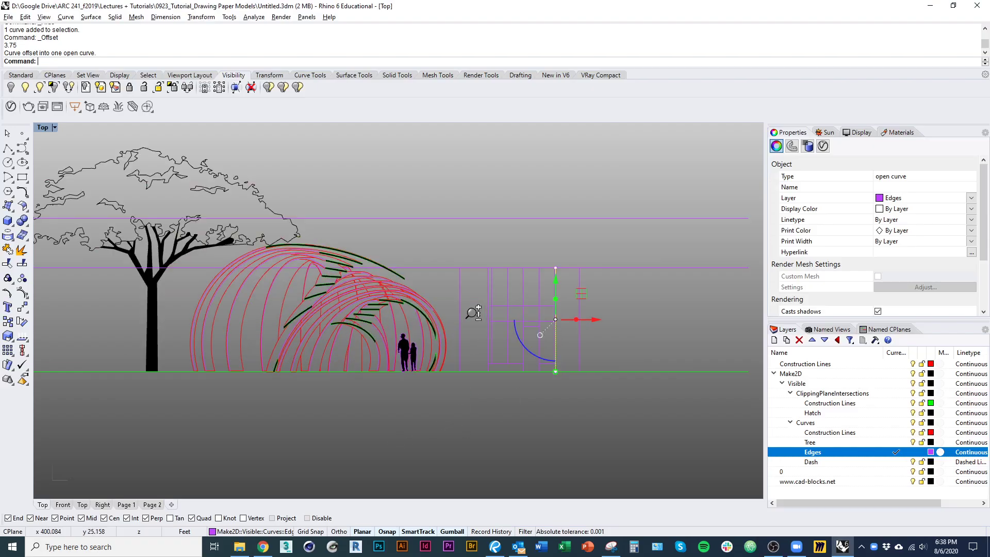
pyautogui.press('Escape')
pyautogui.moveTo(455, 370); pyautogui.dragTo(600, 406, button='right')
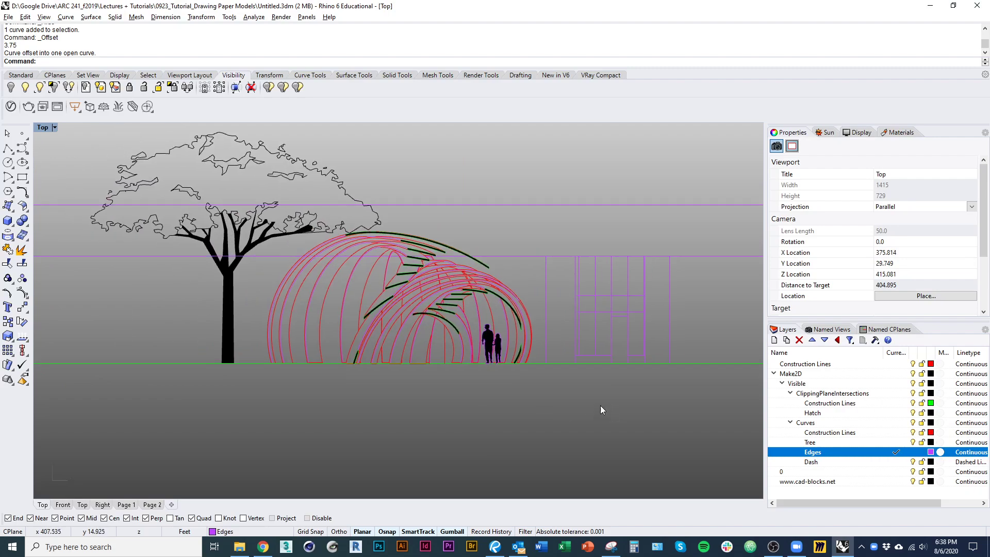
pyautogui.hotkey('alt', 'Tab')
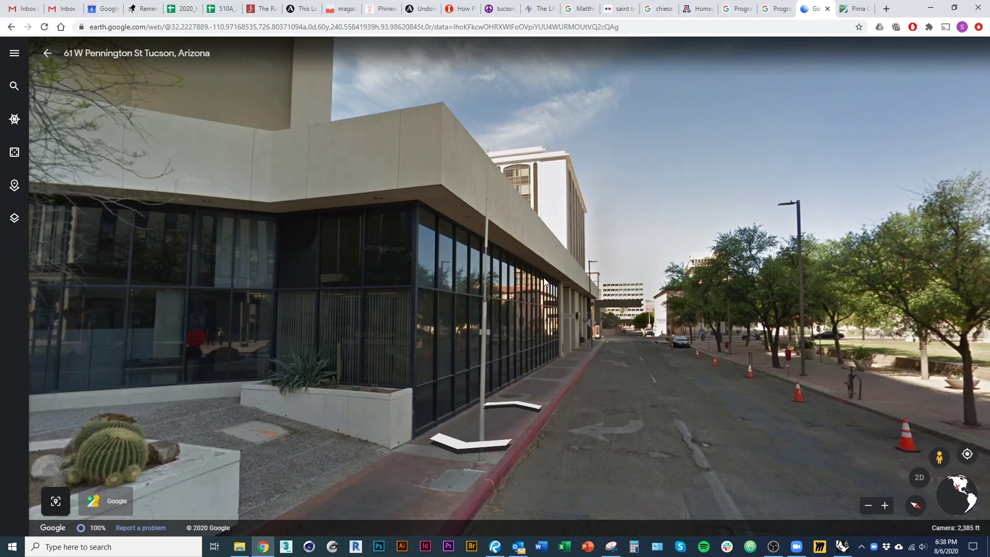
# - Switch to Rhino and copy two vertical mullions and the two horizontal window lines horizontally across the column into the bay behind the pavilion
pyautogui.hotkey('alt', 'Tab')
pyautogui.scroll(8, 482, 344)
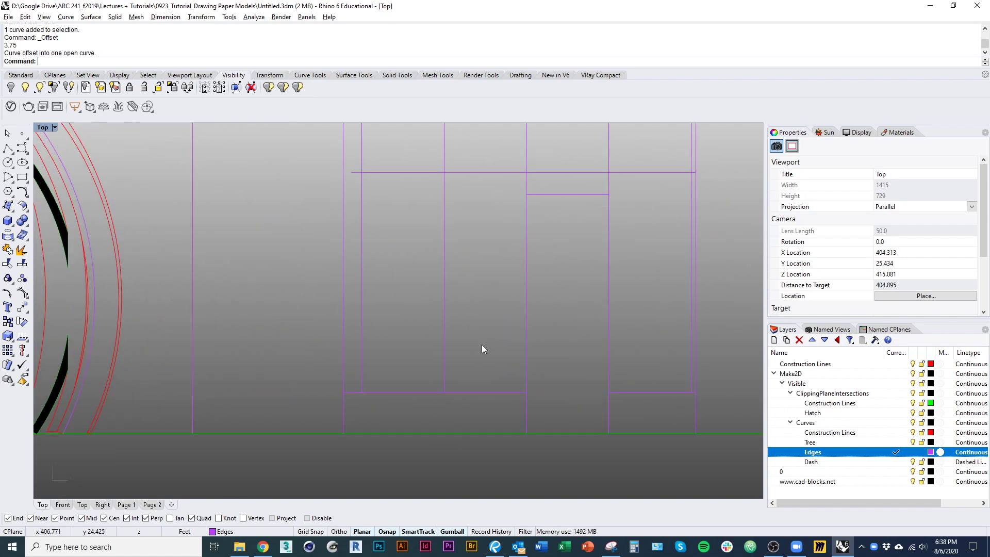
pyautogui.moveTo(477, 278); pyautogui.dragTo(474, 446, button='right')
pyautogui.moveTo(474, 446); pyautogui.dragTo(433, 241)
pyautogui.moveTo(433, 241); pyautogui.dragTo(438, 328, button='right')
pyautogui.keyDown('shift'); pyautogui.moveTo(419, 495); pyautogui.dragTo(356, 351); pyautogui.keyUp('shift')
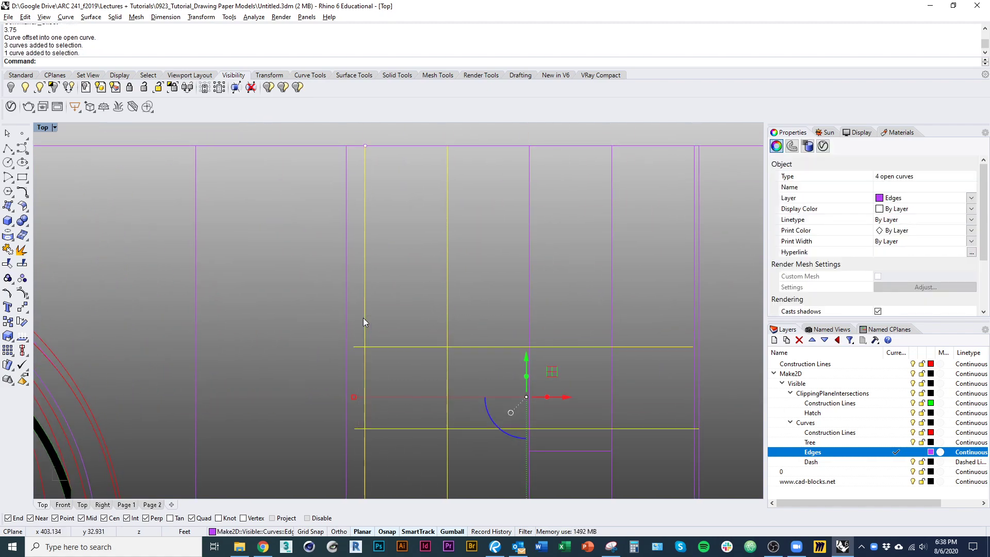
pyautogui.scroll(-11, 431, 288)
pyautogui.write('co')
pyautogui.press('Return')
pyautogui.click(612, 331)
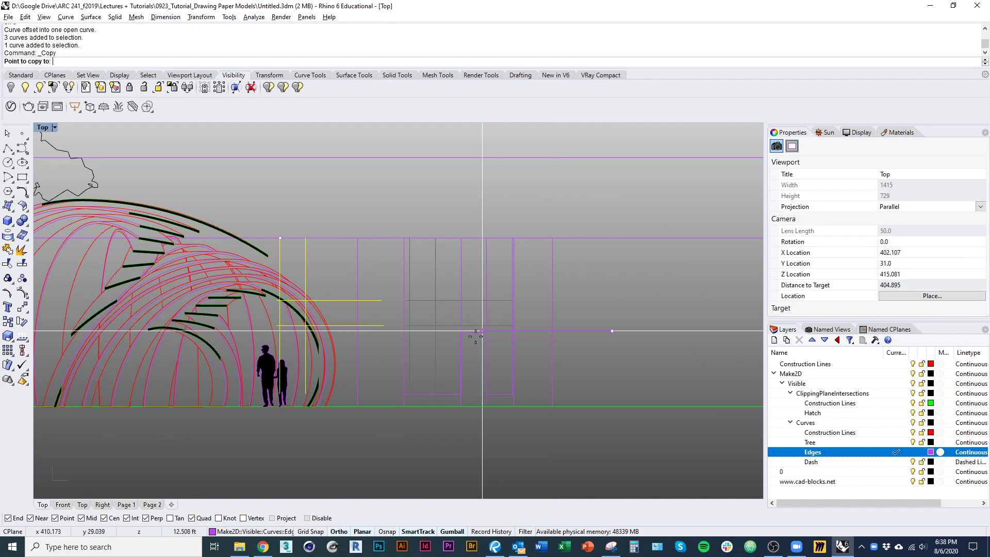
pyautogui.click(472, 335)
pyautogui.press('Return')
pyautogui.scroll(4, 341, 336)
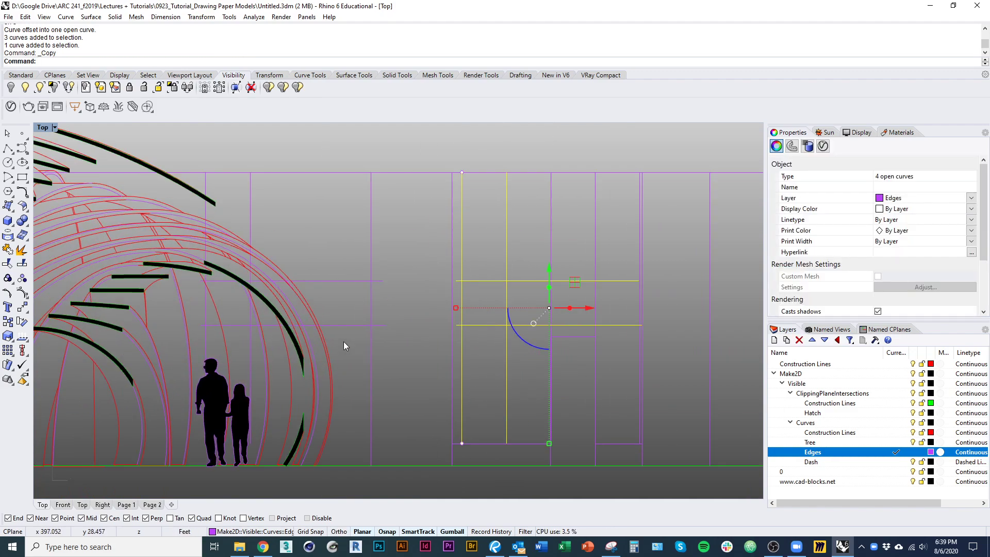
# - Copy the new bay's second mullion line toward the column at one and two mullion spacings, snapping along the roofline
pyautogui.moveTo(254, 222); pyautogui.dragTo(286, 268, button='right')
pyautogui.click(286, 268)
pyautogui.press('Return')
pyautogui.click(254, 221)
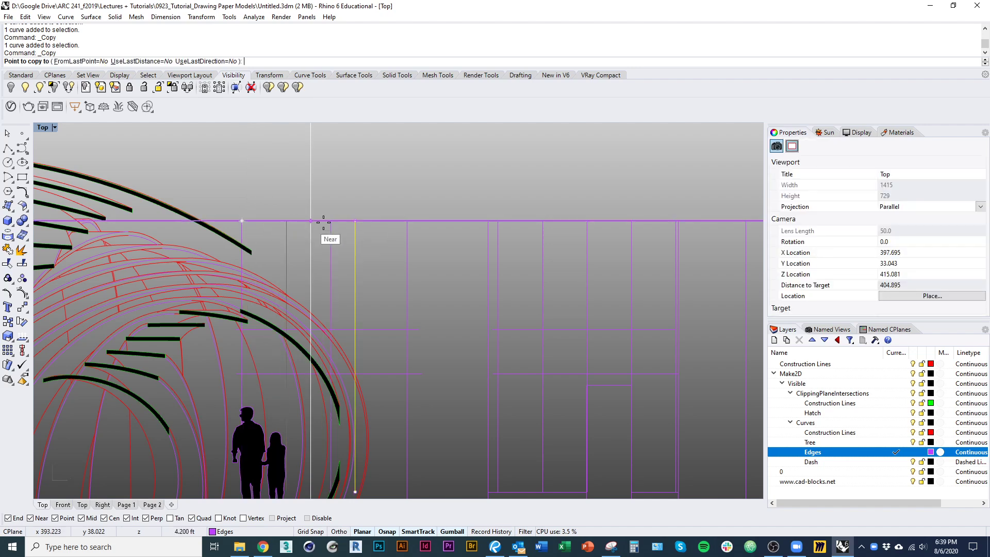
pyautogui.click(330, 220)
pyautogui.press('Return')
pyautogui.moveTo(414, 291); pyautogui.dragTo(443, 250, button='right')
pyautogui.keyDown('shift'); pyautogui.moveTo(431, 362); pyautogui.dragTo(305, 224); pyautogui.keyUp('shift')
pyautogui.hotkey('ctrl', 'z')
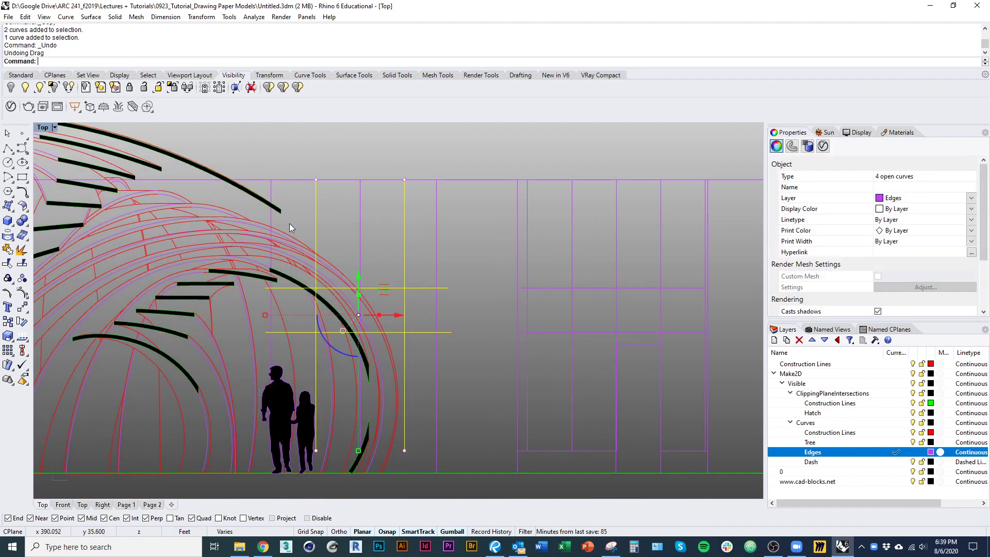
pyautogui.keyDown('shift'); pyautogui.click(272, 217); pyautogui.keyUp('shift')
pyautogui.moveTo(273, 218); pyautogui.dragTo(248, 213, button='right')
pyautogui.keyDown('shift'); pyautogui.click(335, 238); pyautogui.keyUp('shift')
pyautogui.moveTo(398, 245); pyautogui.dragTo(355, 247, button='right')
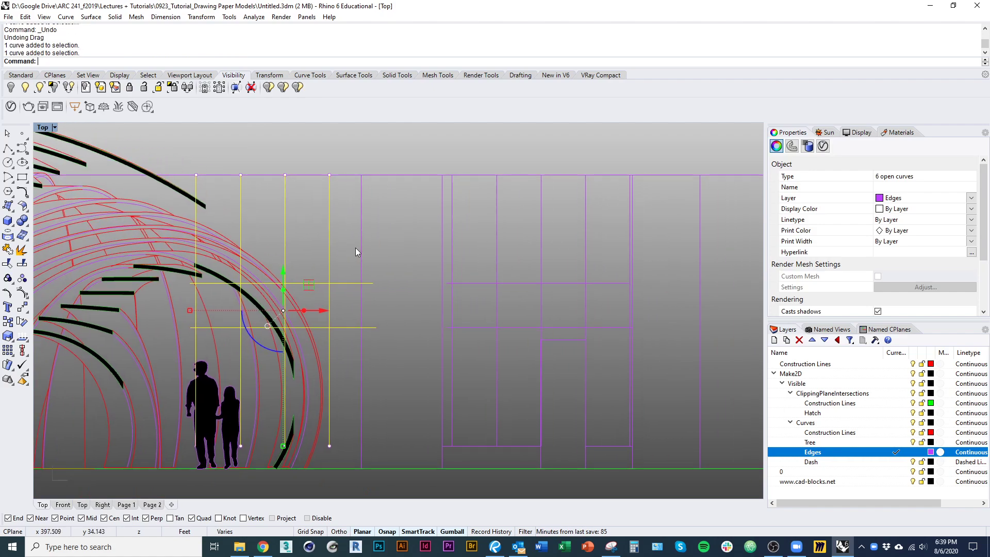
pyautogui.write('m')
pyautogui.press('Return')
pyautogui.press('Escape')
pyautogui.scroll(-2, 361, 309)
pyautogui.moveTo(361, 309); pyautogui.dragTo(416, 283, button='right')
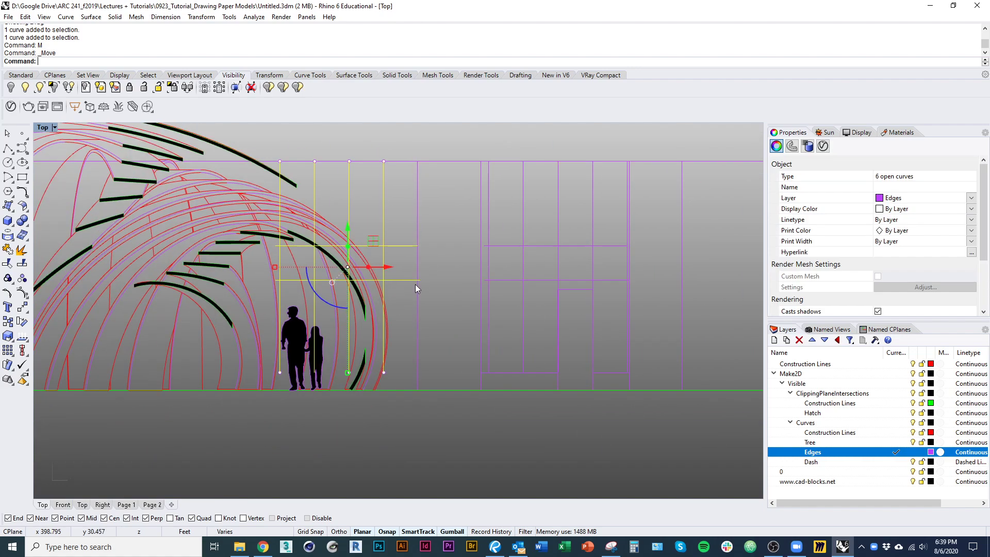
pyautogui.scroll(-1, 415, 284)
# - Extend the copied vertical mullion lines down to the green ground line
pyautogui.click(401, 392)
pyautogui.write('E')
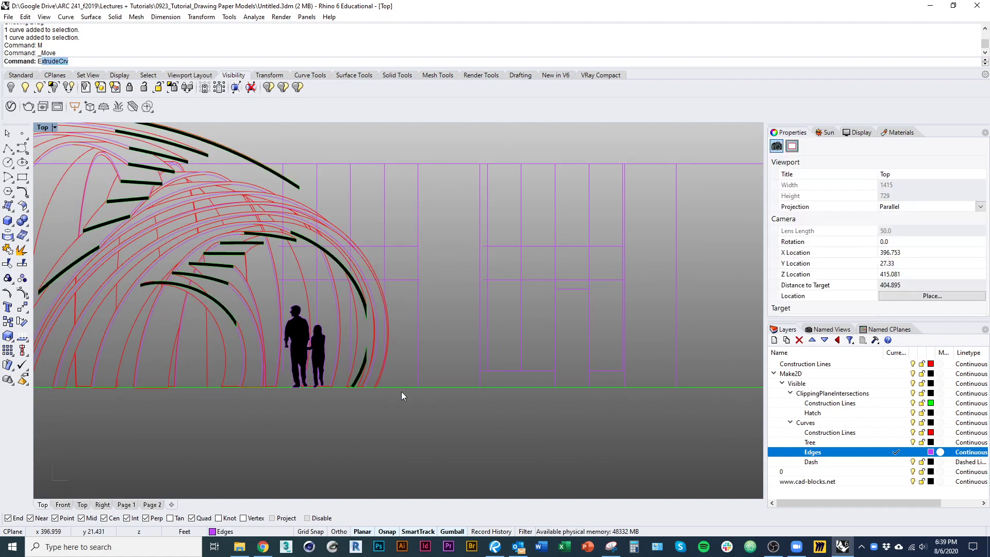
pyautogui.write('xtend')
pyautogui.press('Return')
pyautogui.click(401, 388)
pyautogui.press('Return')
pyautogui.scroll(3, 392, 352)
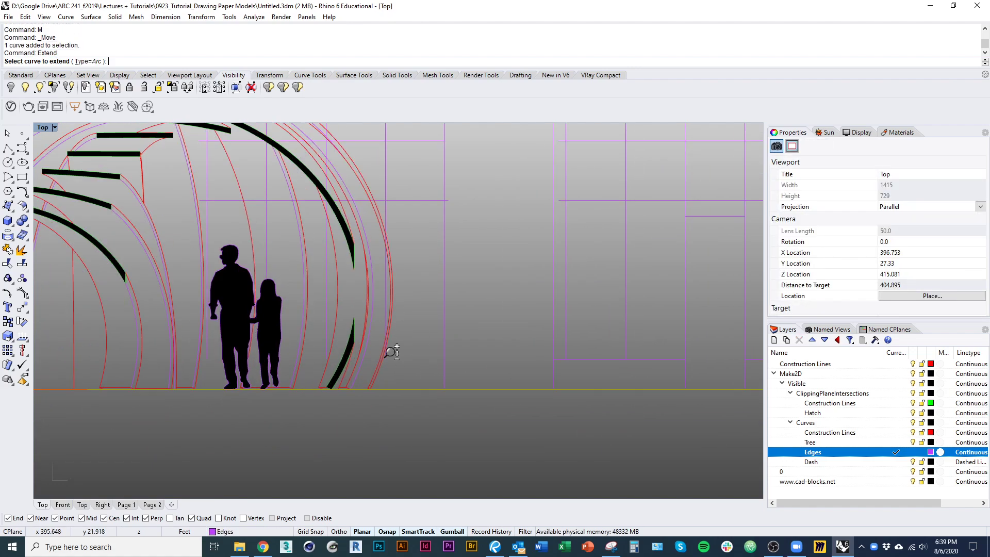
pyautogui.scroll(2, 391, 352)
pyautogui.moveTo(302, 319); pyautogui.dragTo(361, 421, button='right')
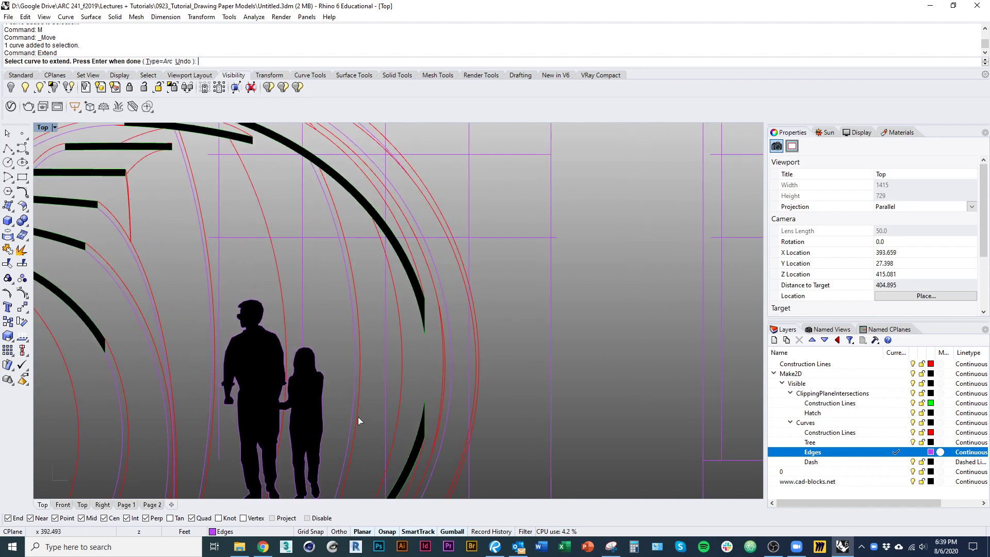
pyautogui.press('Return')
pyautogui.scroll(-3, 310, 325)
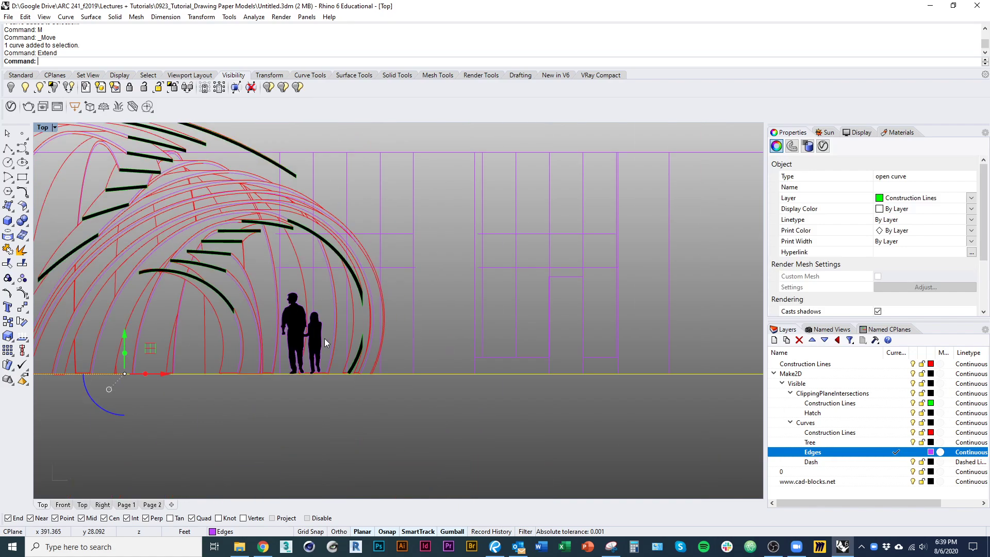
# - Select the new bay's four vertical mullions and two horizontal window lines and change them to the Tree layer
pyautogui.moveTo(419, 304); pyautogui.dragTo(412, 241)
pyautogui.moveTo(414, 253); pyautogui.dragTo(432, 349, button='right')
pyautogui.keyDown('shift'); pyautogui.moveTo(426, 245); pyautogui.dragTo(296, 270); pyautogui.keyUp('shift')
pyautogui.keyDown('shift'); pyautogui.click(264, 236); pyautogui.keyUp('shift')
pyautogui.scroll(-3, 412, 224)
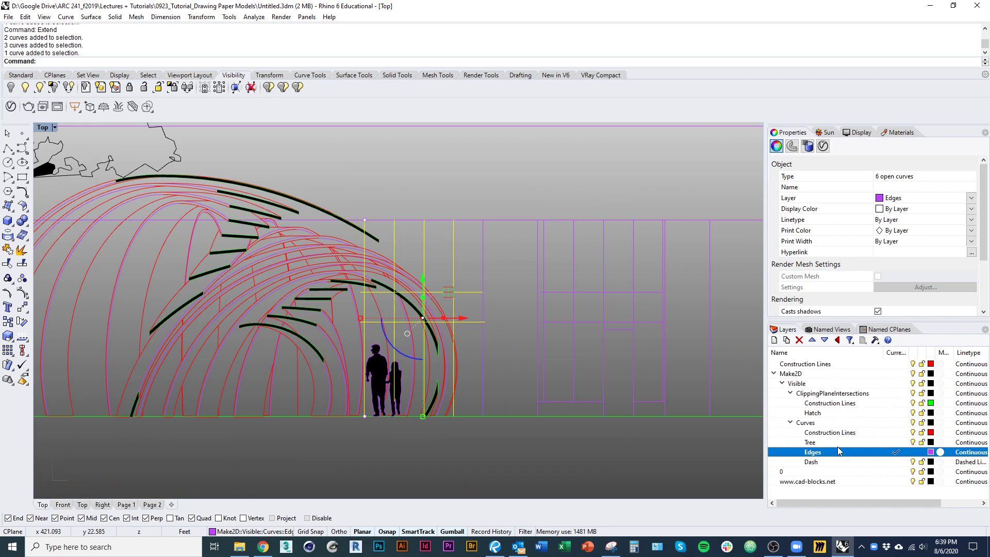
pyautogui.moveTo(904, 501); pyautogui.dragTo(852, 502)
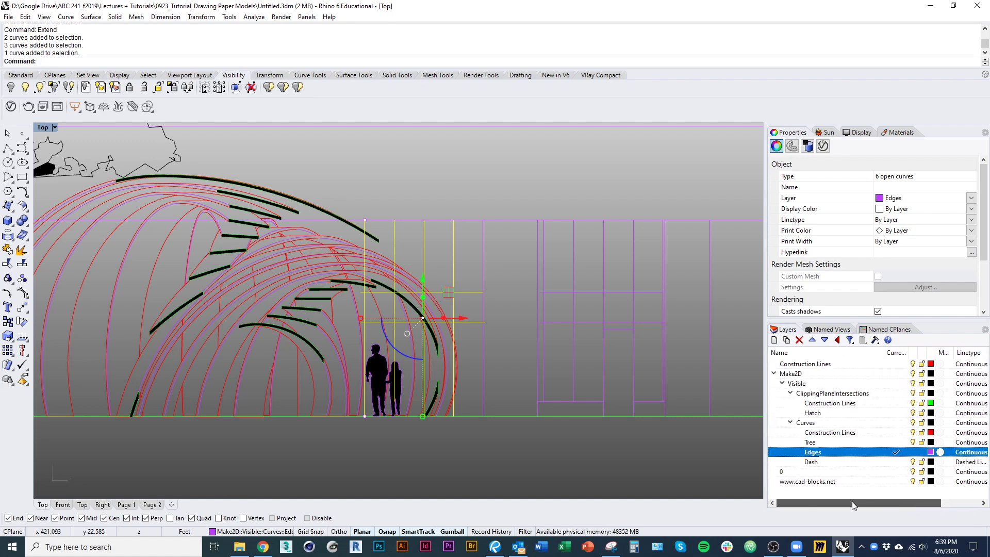
pyautogui.rightClick(858, 443)
pyautogui.click(907, 396)
pyautogui.scroll(4, 624, 416)
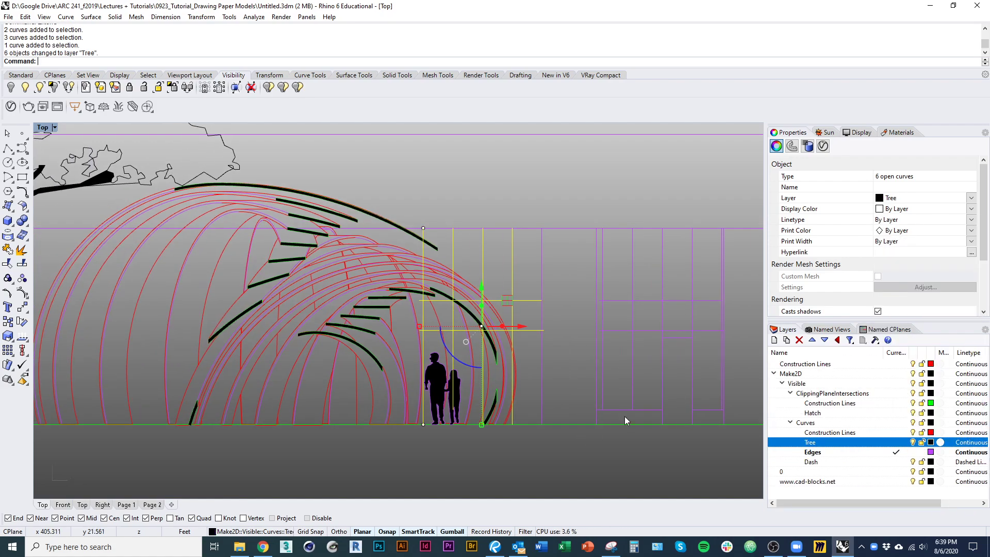
# - Copy three adjacent vertical mullion lines repeatedly along the roofline across the building wall behind the pavilion, using the fourth mullion as base point
pyautogui.click(485, 283)
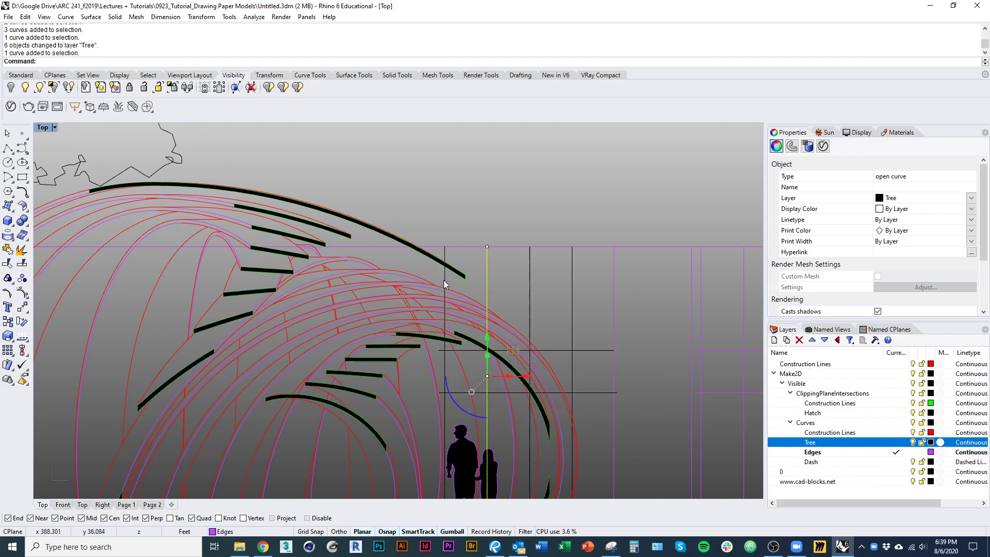
pyautogui.keyDown('shift'); pyautogui.click(444, 280); pyautogui.keyUp('shift')
pyautogui.keyDown('shift'); pyautogui.click(529, 281); pyautogui.keyUp('shift')
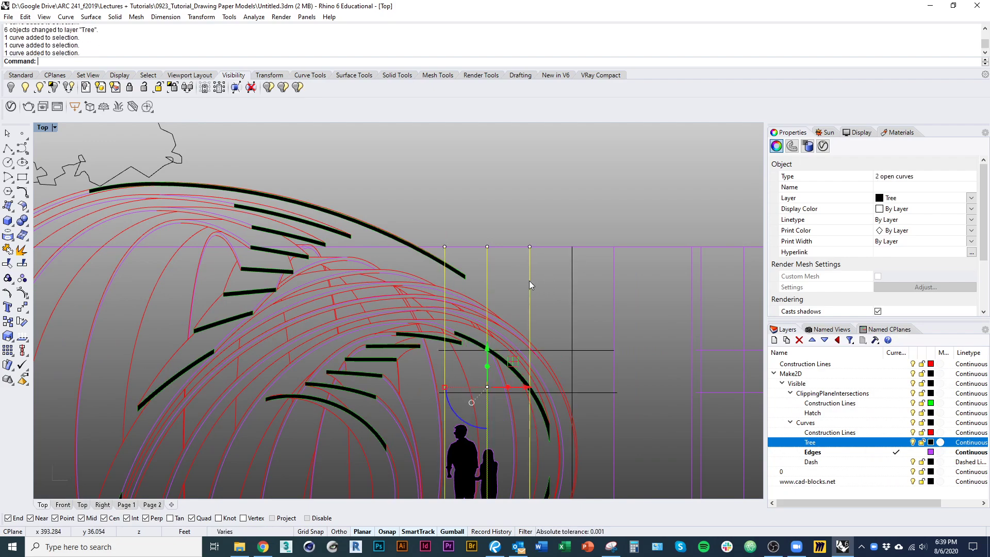
pyautogui.press('space')
pyautogui.click(571, 247)
pyautogui.scroll(5, 446, 242)
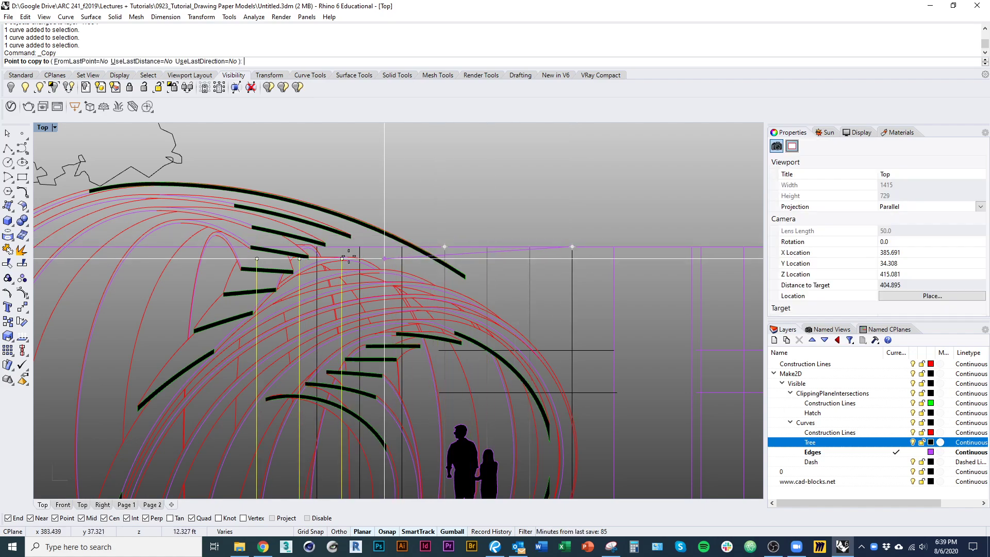
pyautogui.scroll(-5, 368, 276)
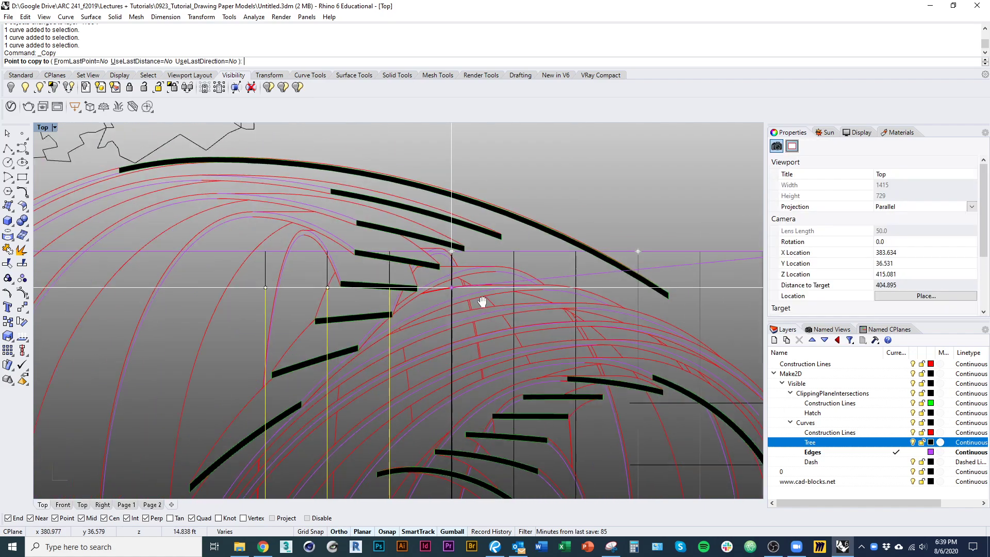
pyautogui.scroll(4, 310, 258)
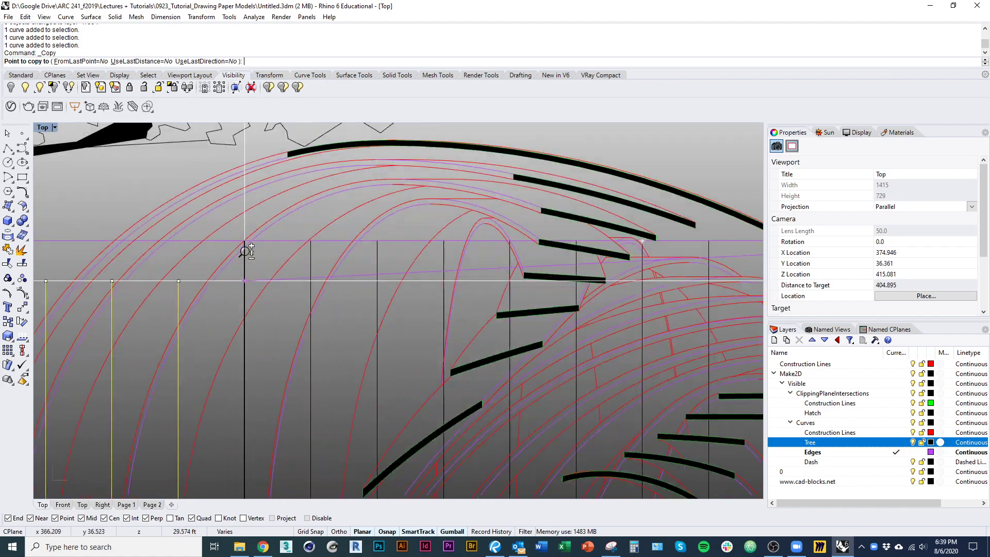
pyautogui.scroll(-5, 319, 247)
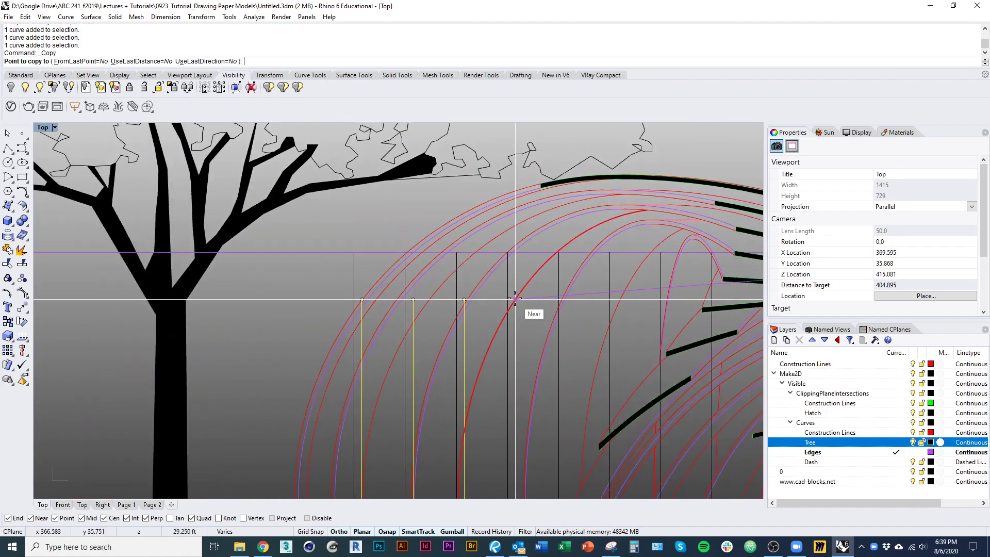
# - Continue placing copies of the three mullions along the roofline past the tree trunk and finish the Copy
pyautogui.scroll(5, 347, 228)
pyautogui.scroll(-4, 343, 305)
pyautogui.scroll(8, 265, 243)
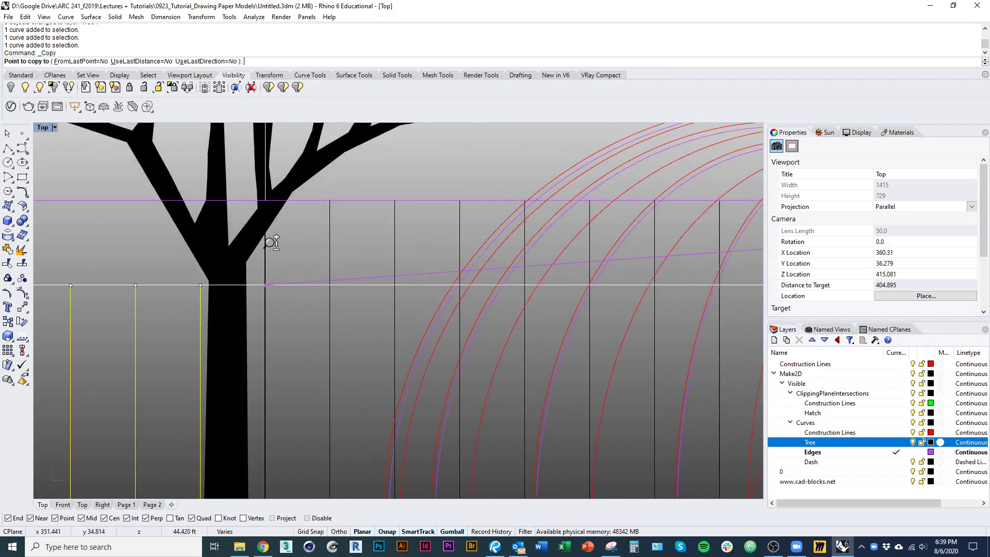
pyautogui.scroll(-5, 302, 186)
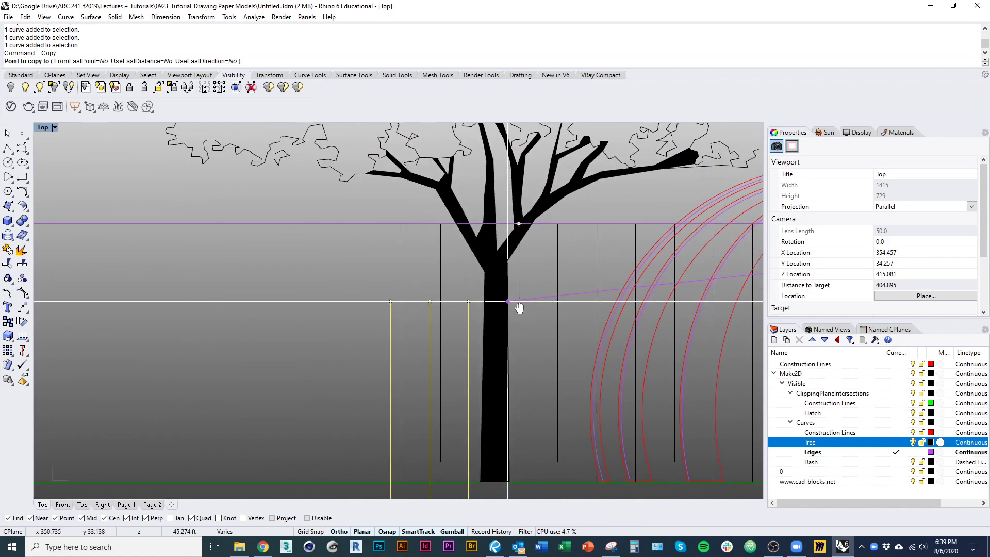
pyautogui.scroll(3, 393, 218)
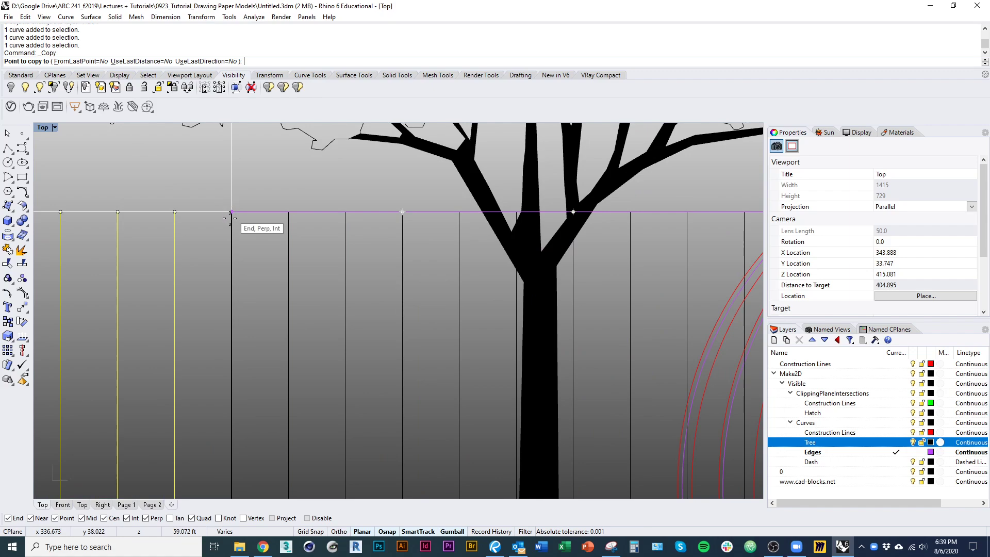
pyautogui.scroll(-5, 315, 334)
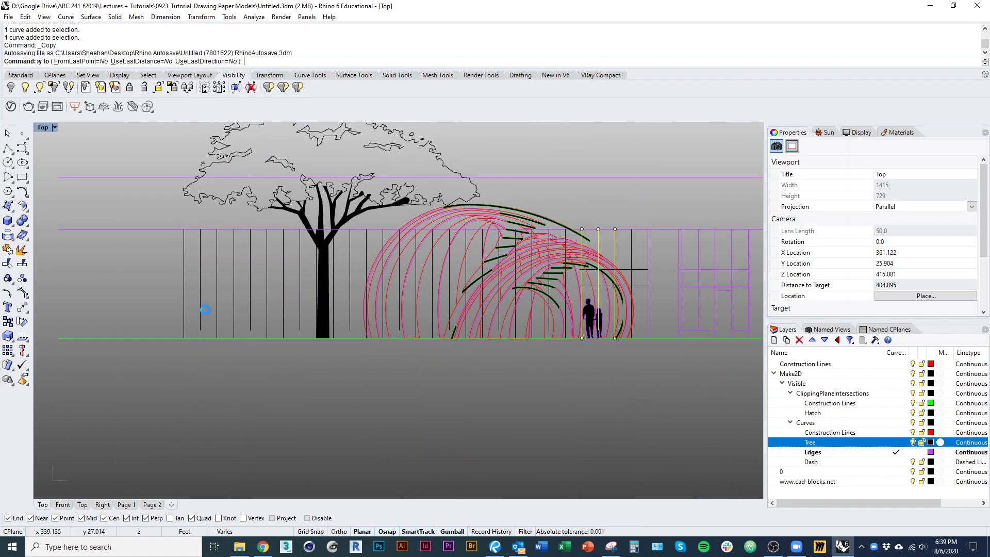
pyautogui.press('Escape')
# - Extend the short mullion line under the pavilion's inner arch down to the base edge below it
pyautogui.scroll(6, 417, 370)
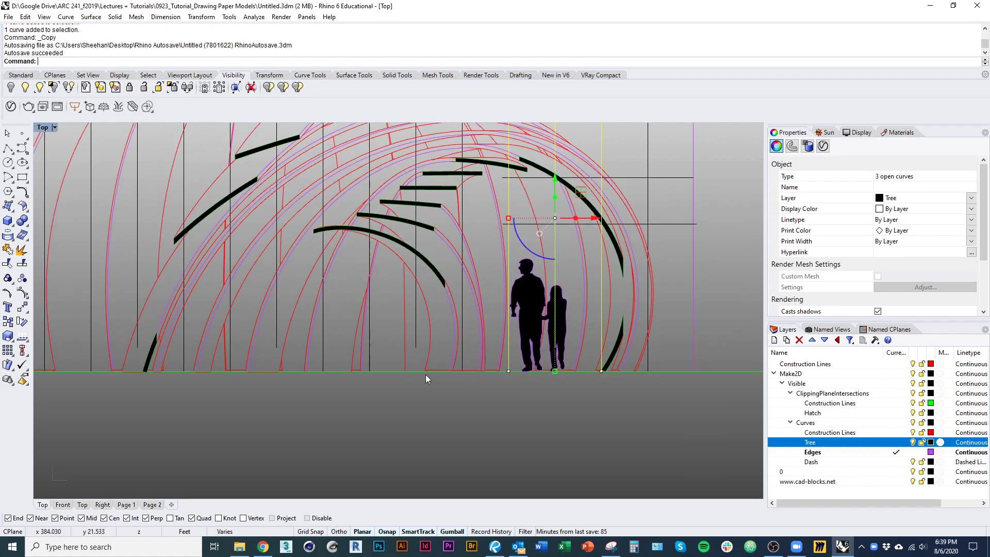
pyautogui.click(416, 370)
pyautogui.click(443, 391)
pyautogui.write('Extend')
pyautogui.press('Return')
pyautogui.scroll(5, 430, 316)
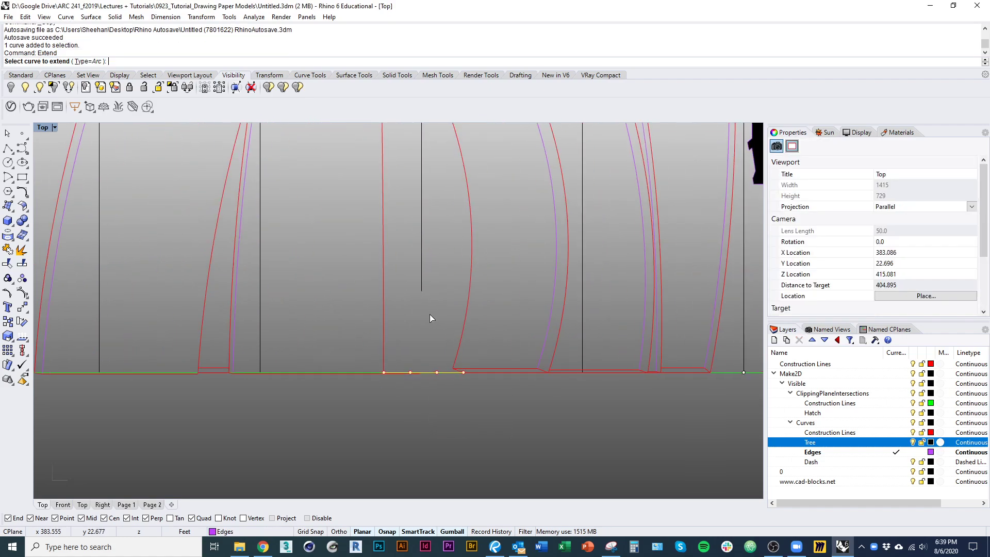
pyautogui.press('Escape')
pyautogui.scroll(-5, 435, 357)
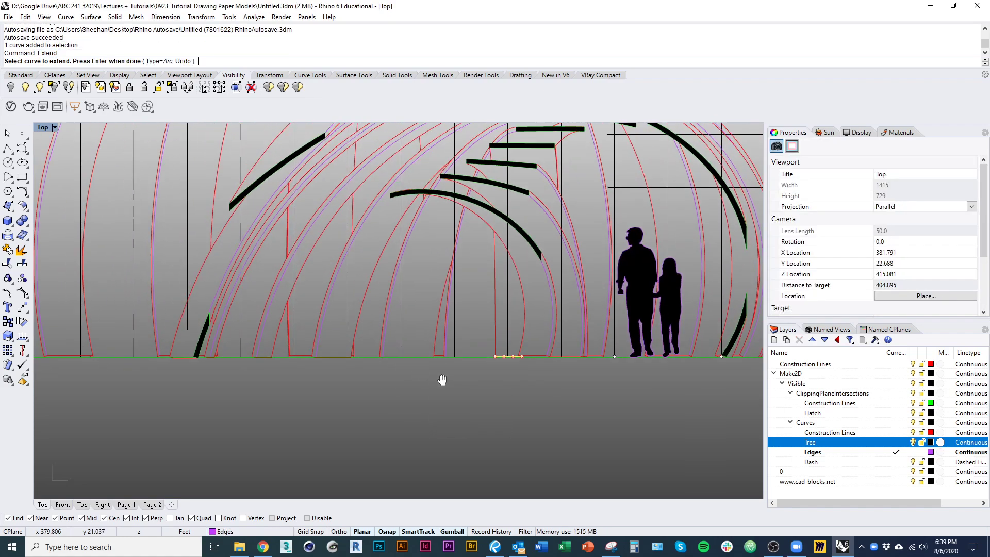
# - Extend the remaining short mullion lines behind the pavilion and tree down to the ground line
pyautogui.click(473, 361)
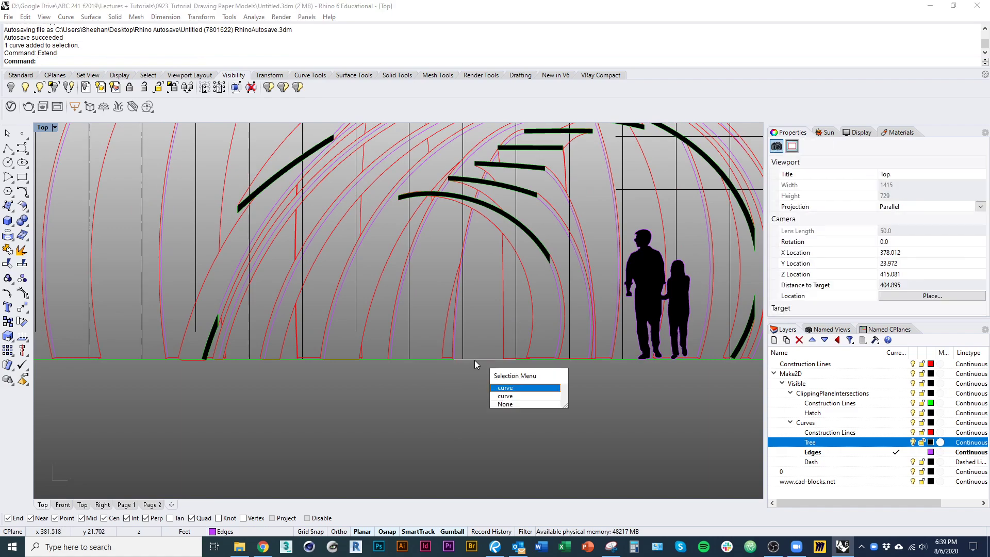
pyautogui.click(499, 395)
pyautogui.write('Extend')
pyautogui.press('Return')
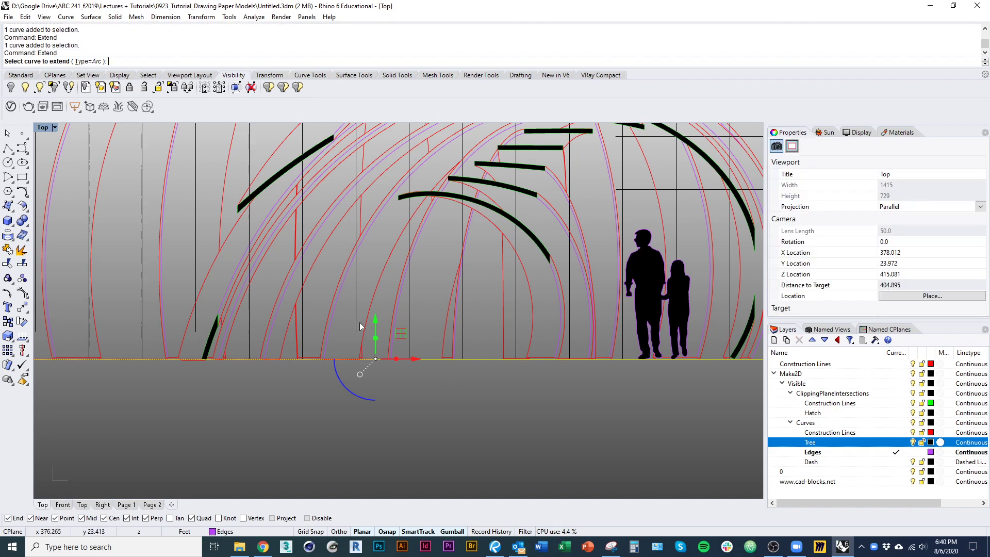
pyautogui.moveTo(209, 334); pyautogui.dragTo(325, 346, button='right')
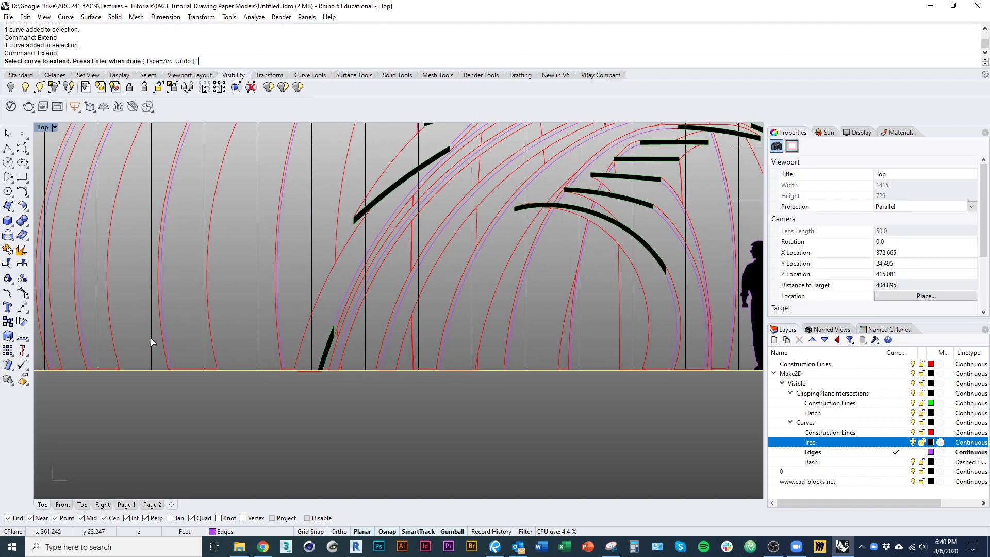
pyautogui.moveTo(151, 338); pyautogui.dragTo(402, 367, button='right')
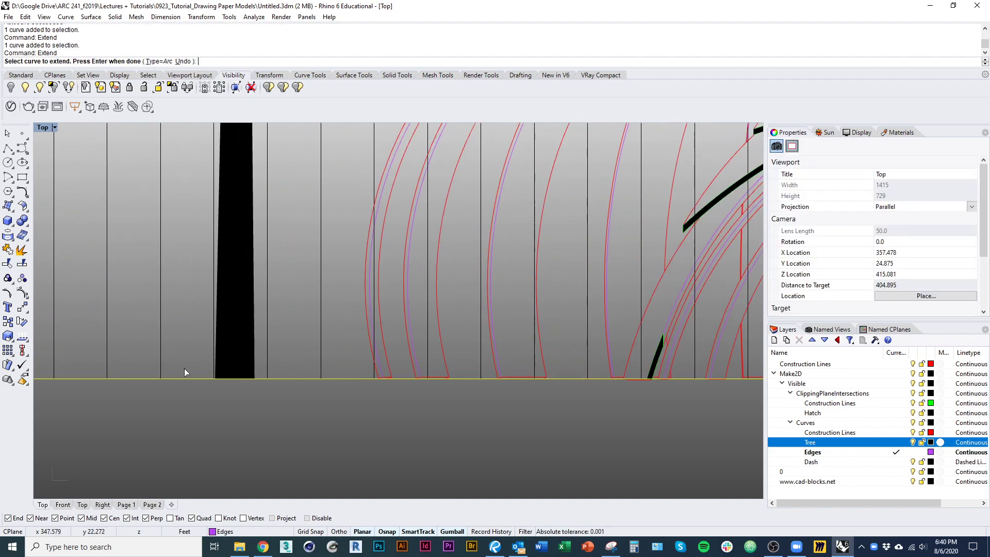
pyautogui.moveTo(184, 368); pyautogui.dragTo(447, 364, button='right')
pyautogui.scroll(-2, 364, 354)
pyautogui.click(277, 349)
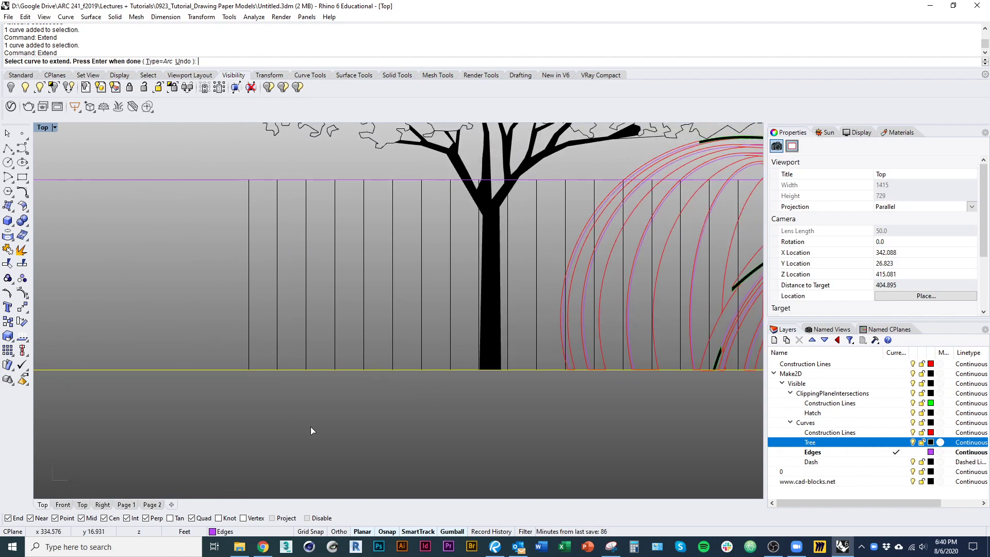
pyautogui.press('Return')
# - Extend the two horizontal window lines behind the pavilion across the facade to the outermost mullion beyond the tree
pyautogui.moveTo(506, 435); pyautogui.dragTo(270, 457, button='right')
pyautogui.scroll(-2, 477, 413)
pyautogui.moveTo(477, 413); pyautogui.dragTo(330, 423, button='right')
pyautogui.scroll(2, 567, 351)
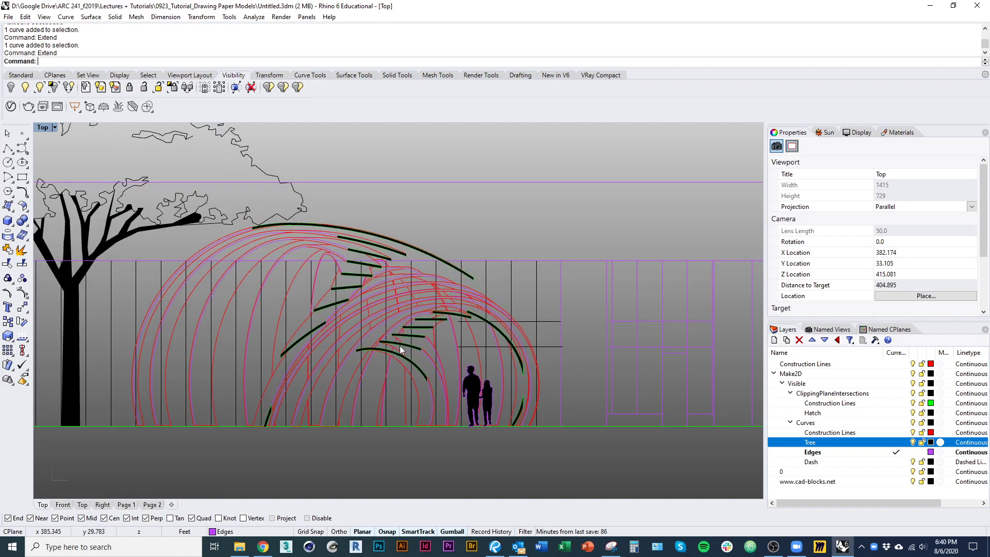
pyautogui.moveTo(400, 345); pyautogui.dragTo(516, 349, button='right')
pyautogui.click(228, 336)
pyautogui.write('Extend')
pyautogui.press('Return')
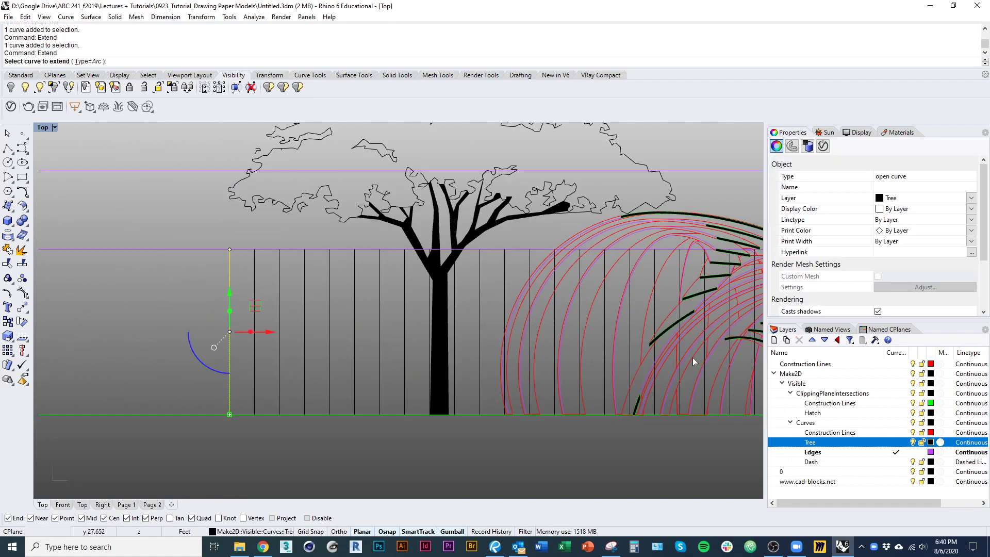
pyautogui.moveTo(662, 356); pyautogui.dragTo(323, 389, button='right')
pyautogui.scroll(2, 478, 370)
pyautogui.click(495, 325)
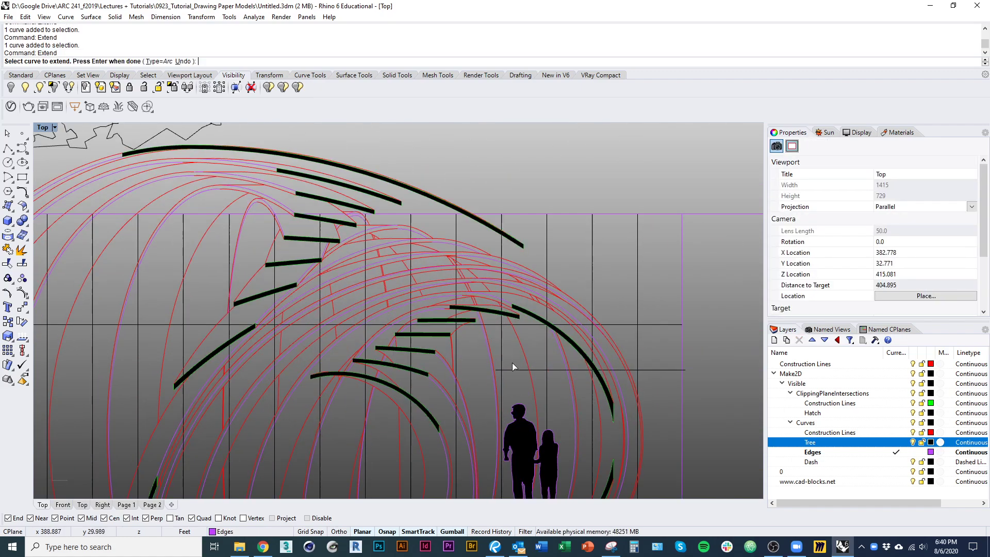
pyautogui.click(514, 370)
pyautogui.scroll(-2, 508, 392)
pyautogui.press('Return')
pyautogui.scroll(2, 519, 415)
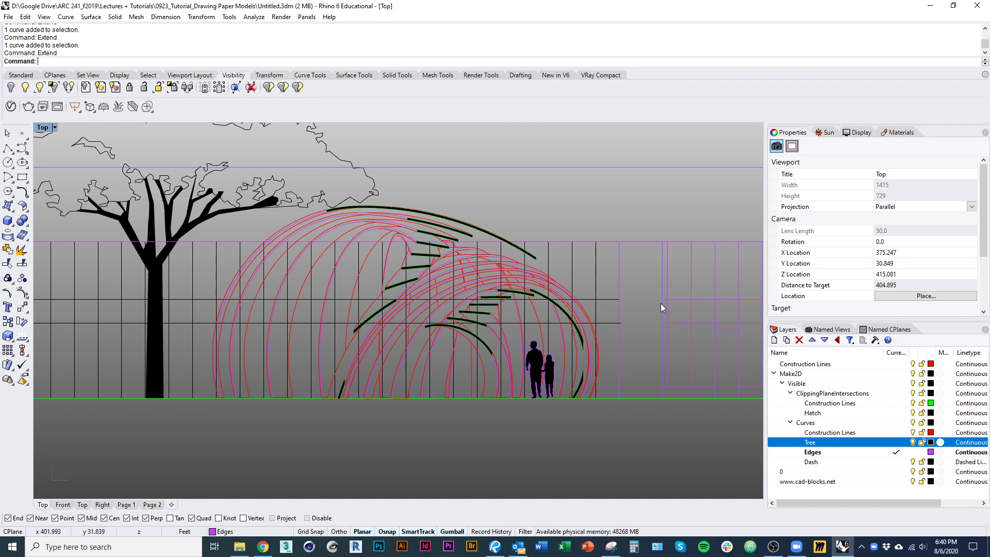
# - Turn off the Tree layer and change the storefront bay's mullions, window lines and door lines to that layer
pyautogui.click(912, 442)
pyautogui.moveTo(686, 357); pyautogui.dragTo(490, 267, button='right')
pyautogui.scroll(-2, 490, 267)
pyautogui.moveTo(551, 338); pyautogui.dragTo(518, 400, button='right')
pyautogui.scroll(4, 518, 403)
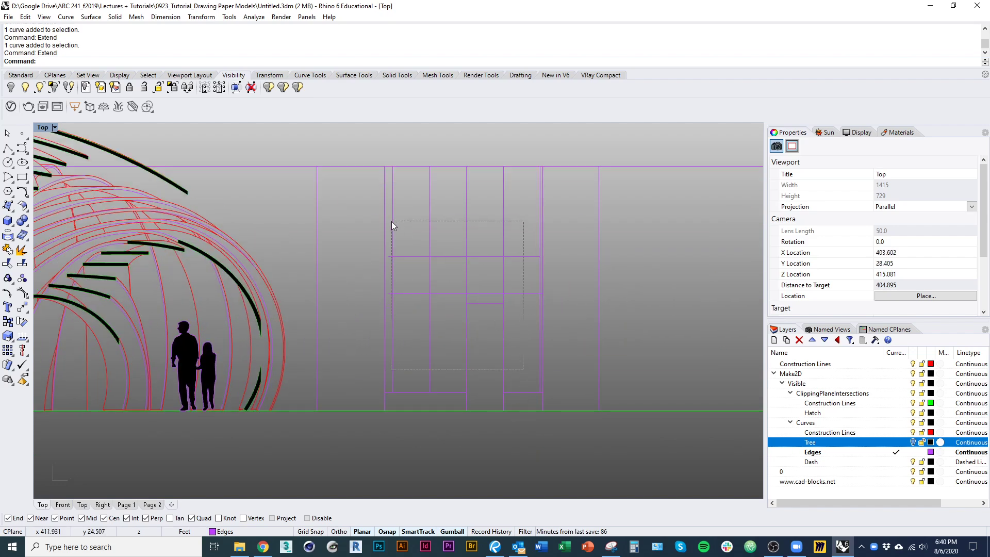
pyautogui.moveTo(391, 226); pyautogui.dragTo(391, 224)
pyautogui.keyDown('shift'); pyautogui.click(540, 273); pyautogui.keyUp('shift')
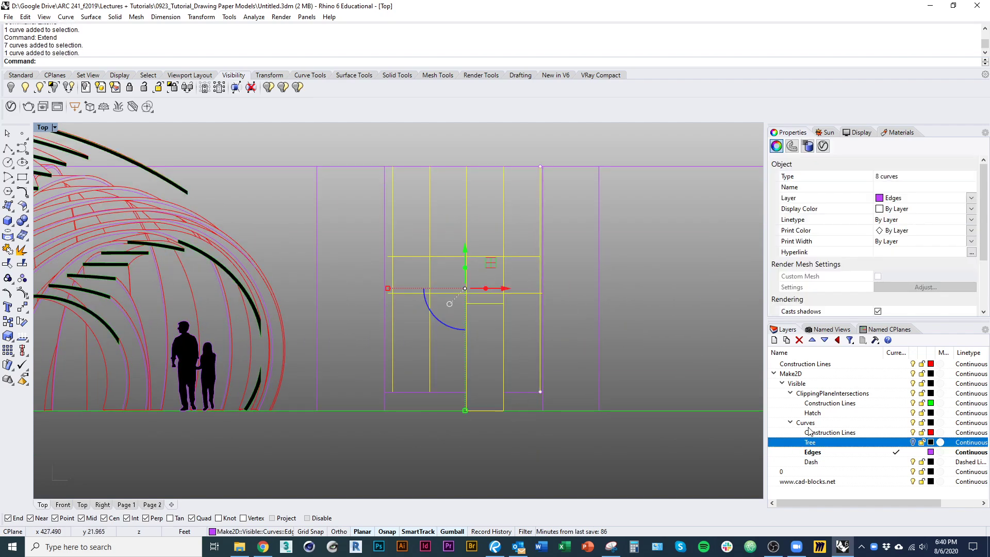
pyautogui.rightClick(840, 446)
pyautogui.click(855, 398)
pyautogui.scroll(-5, 626, 376)
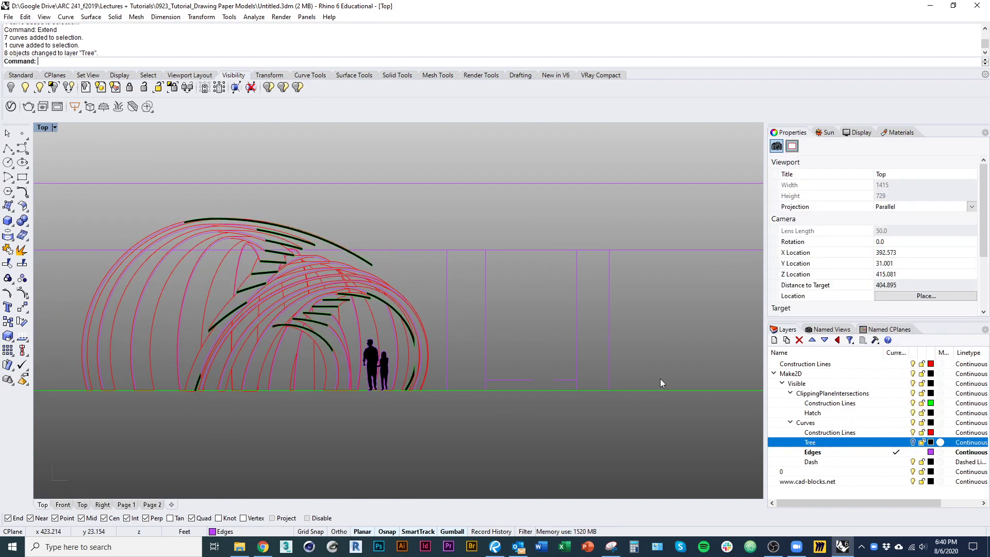
# - Select the remaining building lines, including the columns, sills, roofline and upper horizontal line, and hide them
pyautogui.moveTo(464, 243); pyautogui.dragTo(465, 243)
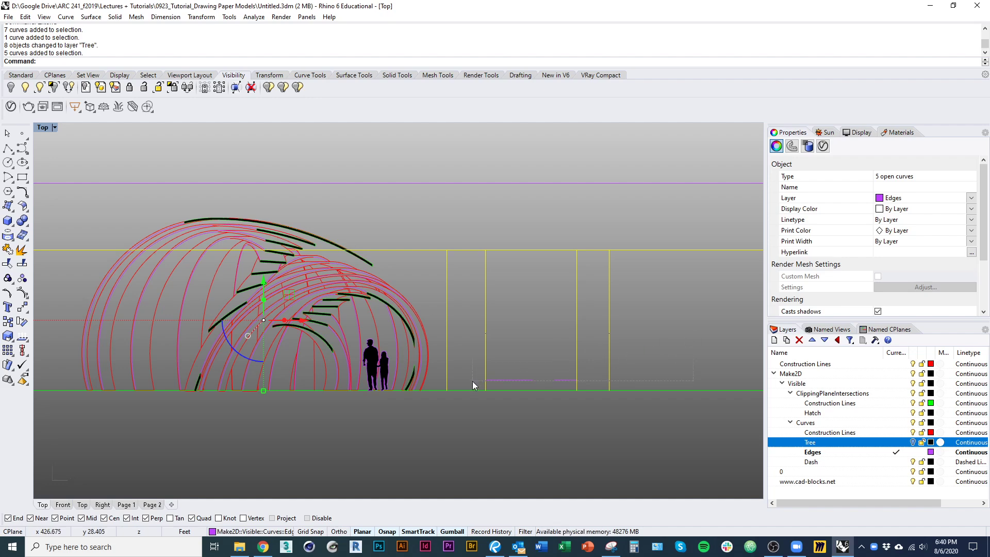
pyautogui.keyDown('shift'); pyautogui.moveTo(472, 381); pyautogui.dragTo(472, 382); pyautogui.keyUp('shift')
pyautogui.moveTo(498, 351); pyautogui.dragTo(589, 378, button='right')
pyautogui.keyDown('shift'); pyautogui.click(503, 222); pyautogui.keyUp('shift')
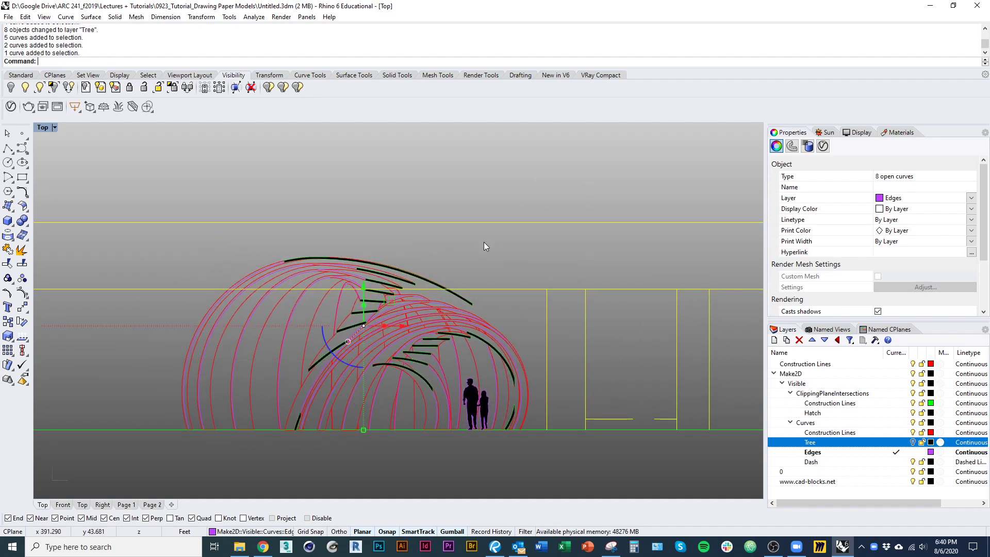
pyautogui.scroll(-4, 485, 246)
pyautogui.moveTo(485, 253); pyautogui.dragTo(568, 255, button='right')
pyautogui.moveTo(624, 268); pyautogui.dragTo(517, 293, button='right')
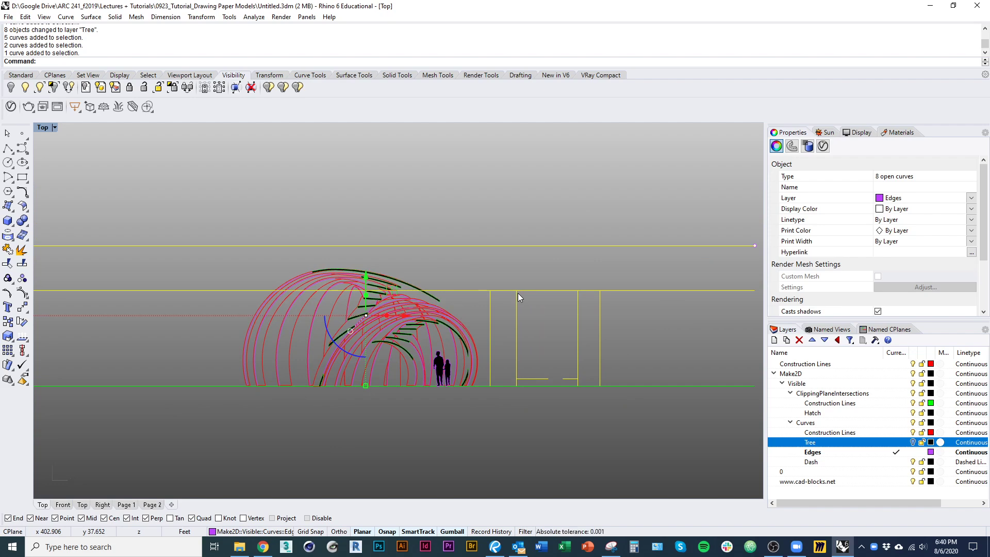
pyautogui.hotkey('ctrl', 'h')
pyautogui.moveTo(518, 297); pyautogui.dragTo(551, 292, button='right')
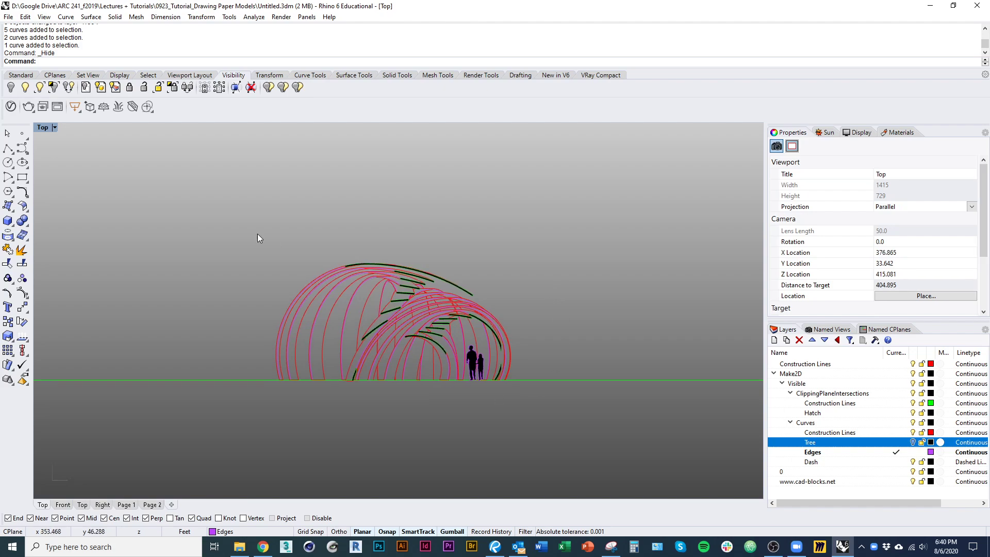
# - Select the block with the two people silhouettes in front of the pavilion and hide it
pyautogui.moveTo(238, 233); pyautogui.dragTo(547, 422)
pyautogui.scroll(3, 481, 381)
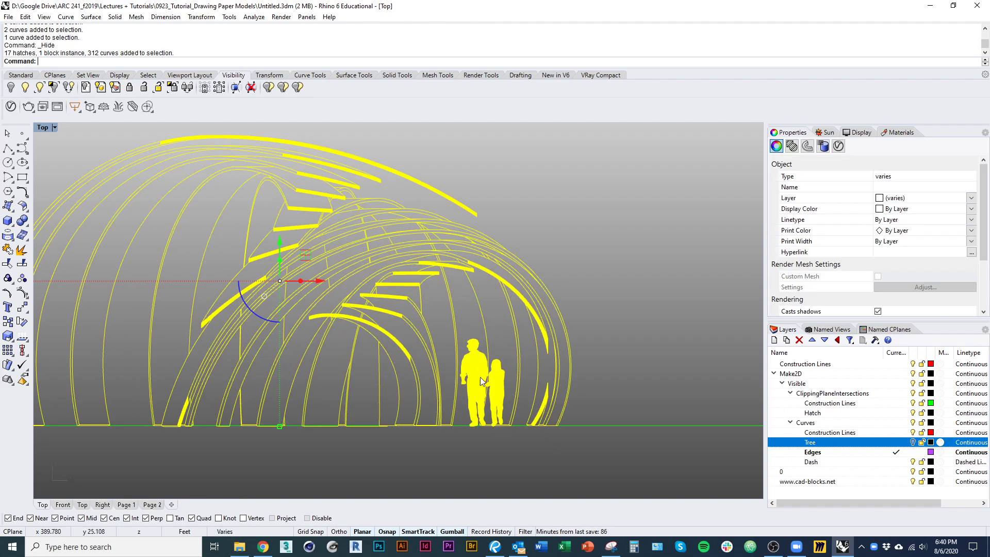
pyautogui.click(481, 381)
pyautogui.scroll(4, 485, 356)
pyautogui.hotkey('ctrl', 'h')
pyautogui.scroll(-5, 449, 400)
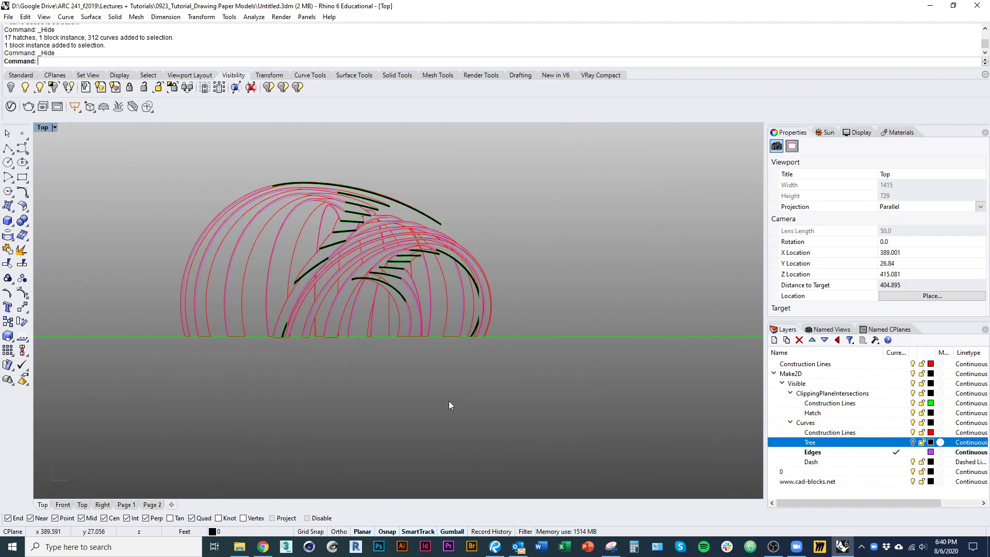
pyautogui.moveTo(449, 402); pyautogui.dragTo(581, 433, button='right')
pyautogui.moveTo(199, 214); pyautogui.dragTo(584, 426)
pyautogui.moveTo(583, 426); pyautogui.dragTo(611, 460, button='right')
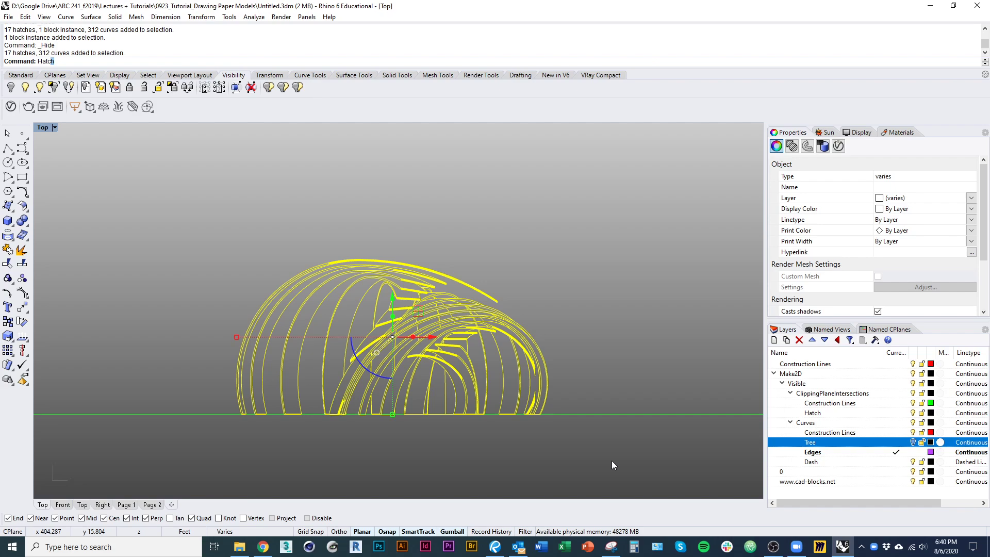
pyautogui.press('Return')
pyautogui.scroll(5, 545, 330)
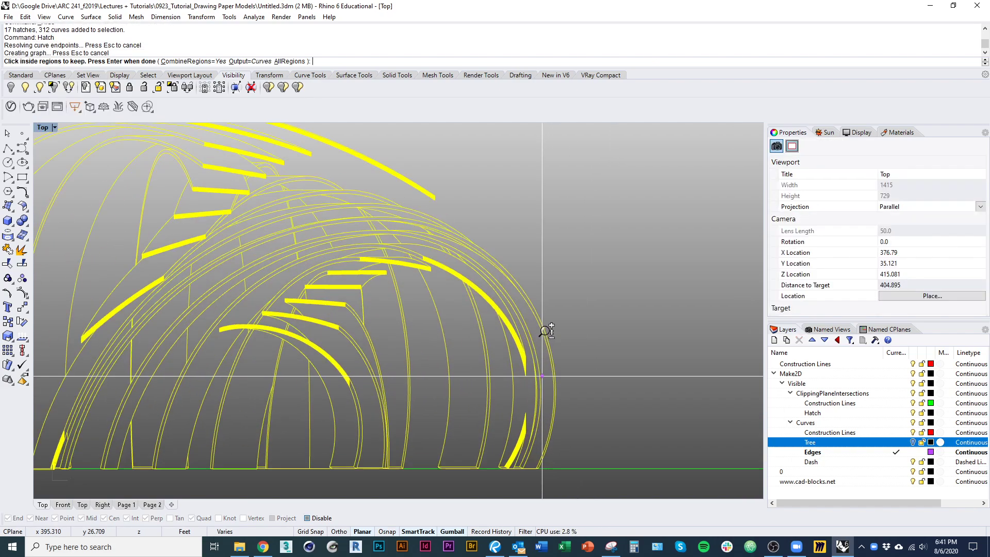
pyautogui.scroll(6, 545, 331)
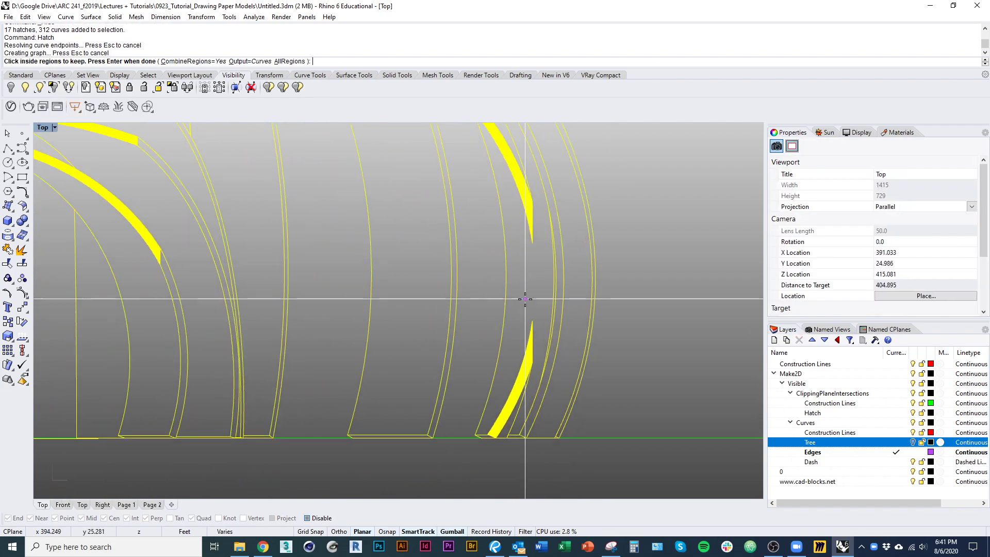
pyautogui.scroll(-10, 525, 361)
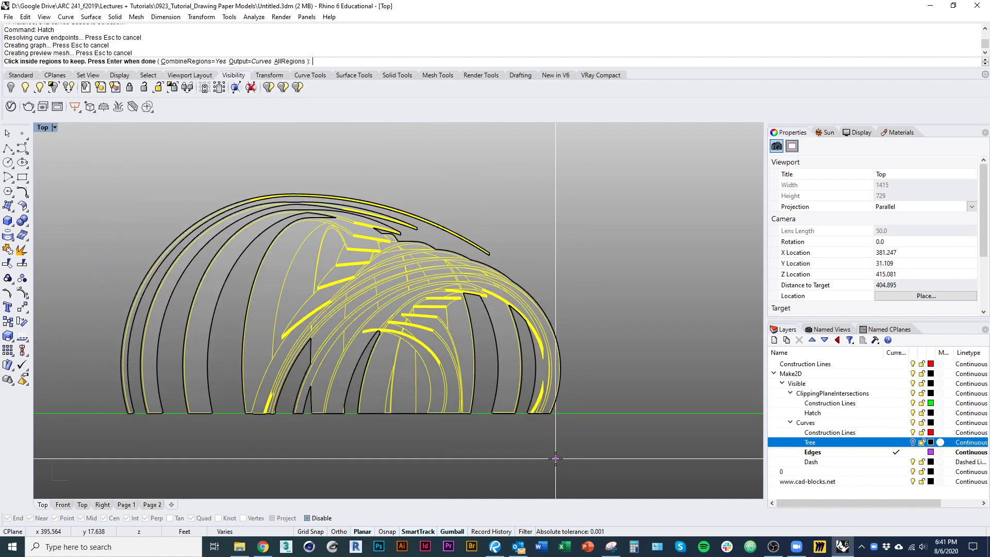
pyautogui.moveTo(411, 458)
pyautogui.mouseDown(button='right')
pyautogui.moveTo(487, 428)
pyautogui.moveTo(560, 423)
pyautogui.moveTo(559, 450)
pyautogui.moveTo(503, 414)
pyautogui.mouseUp(button='right')
pyautogui.press('Return')
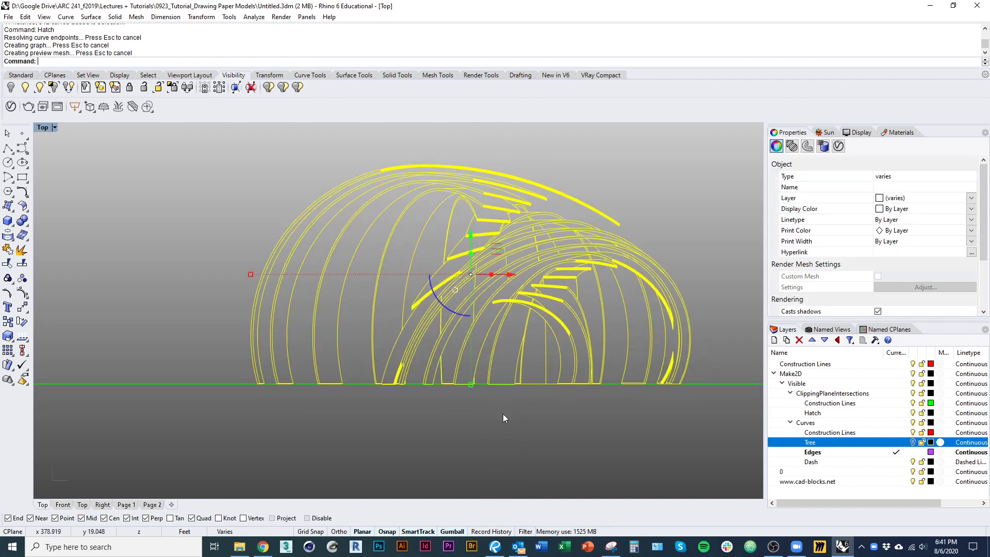
pyautogui.press('Escape')
# - Start a Hatch from all the pavilion linework and pick the region that outlines its silhouette and the open gaps between ribs
pyautogui.write('H')
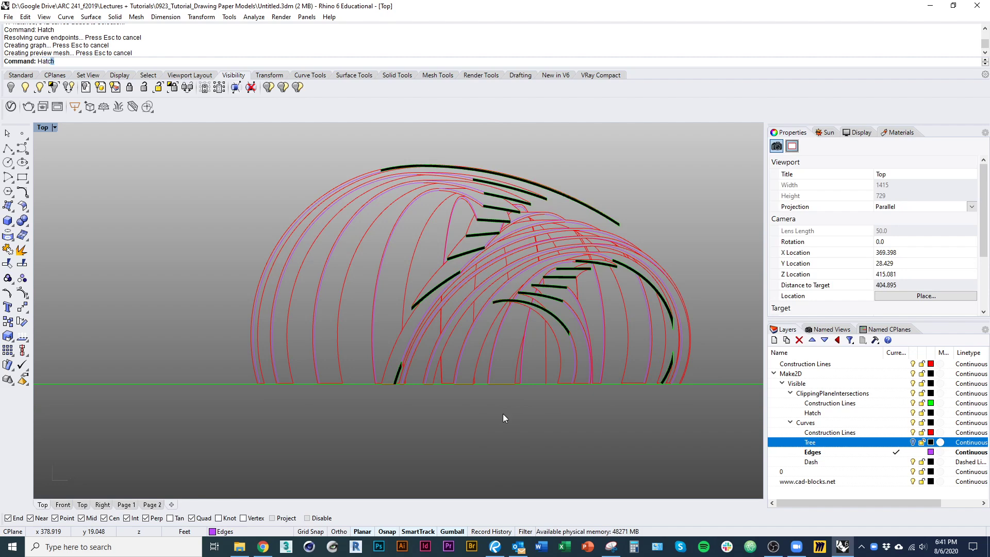
pyautogui.write('atc')
pyautogui.press('Return')
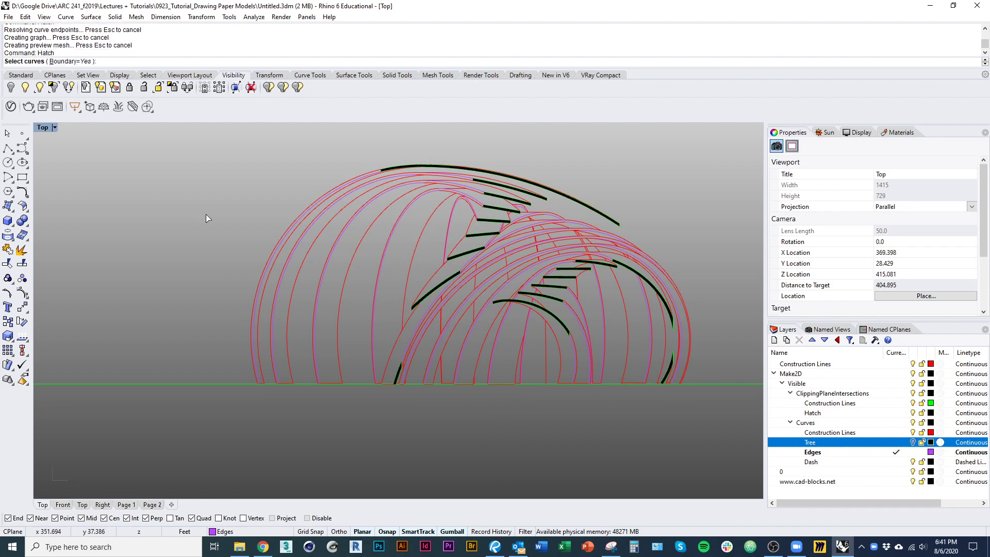
pyautogui.scroll(-5, 206, 214)
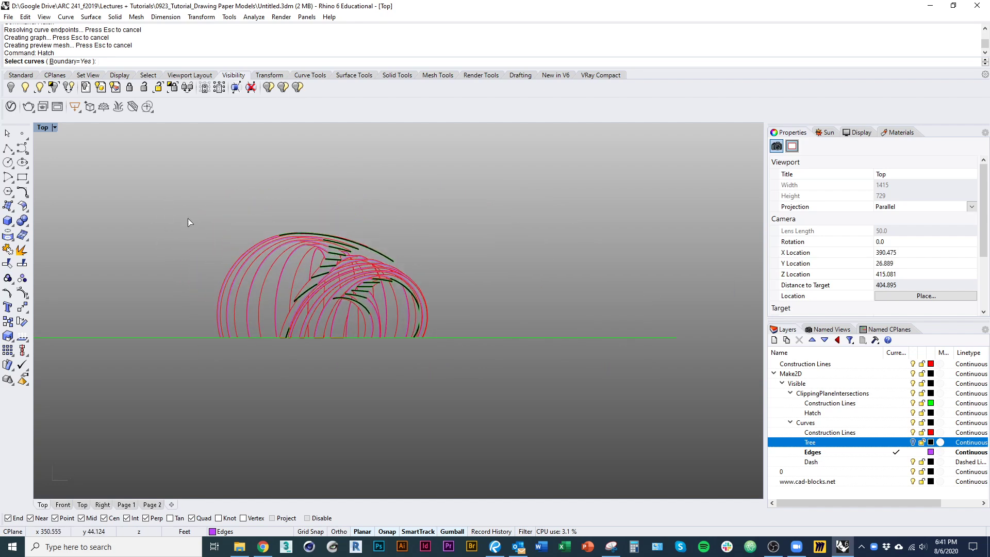
pyautogui.moveTo(179, 214); pyautogui.dragTo(517, 404)
pyautogui.scroll(3, 394, 330)
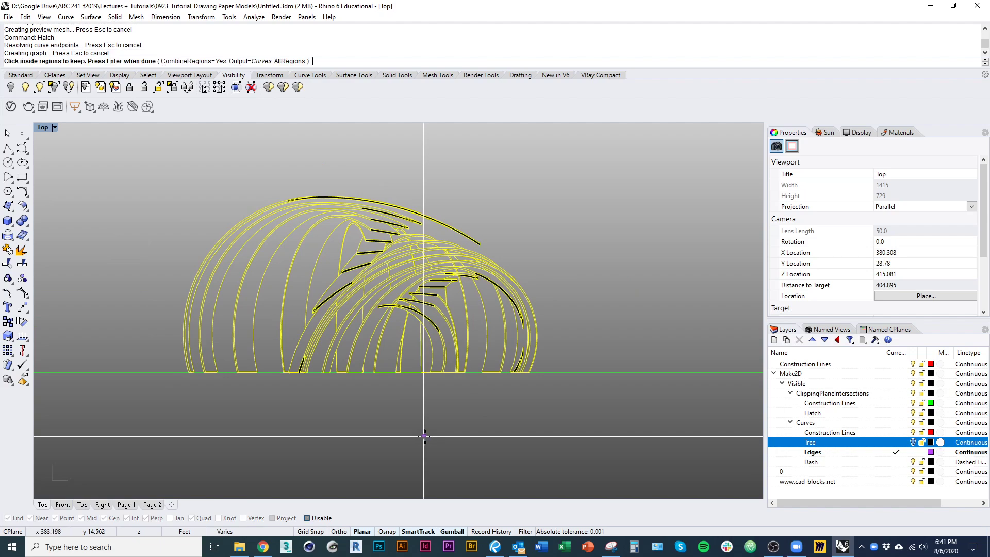
pyautogui.scroll(2, 429, 421)
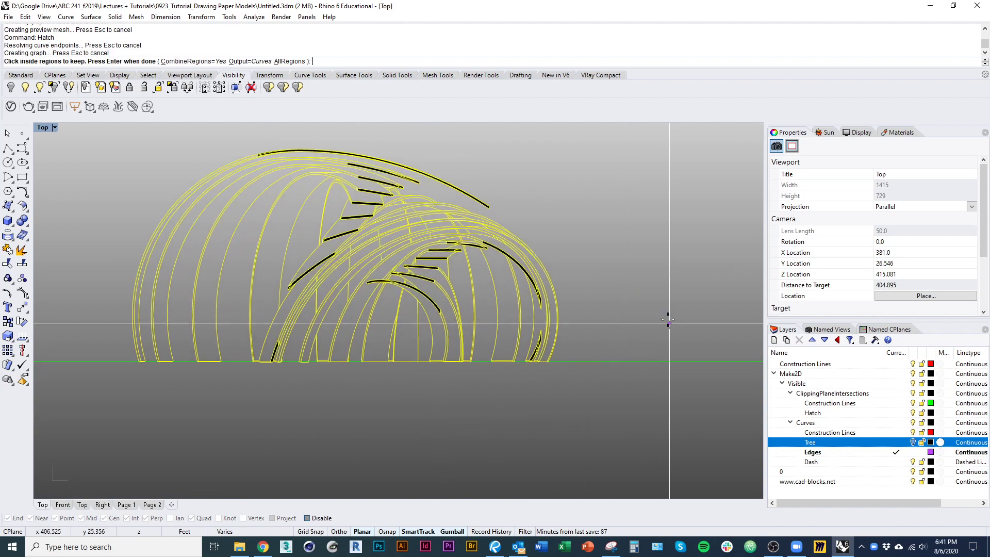
pyautogui.moveTo(606, 265); pyautogui.dragTo(586, 325, button='right')
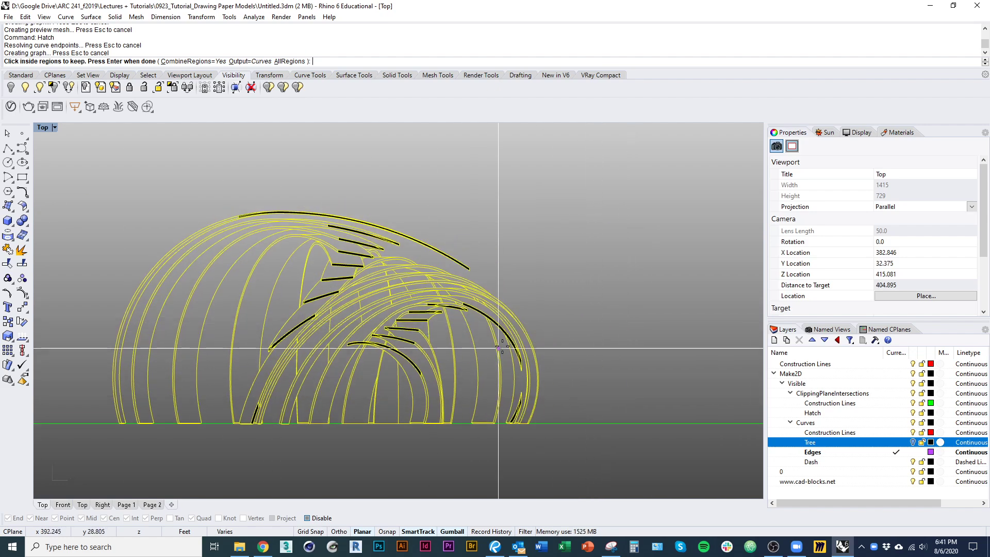
pyautogui.click(523, 345)
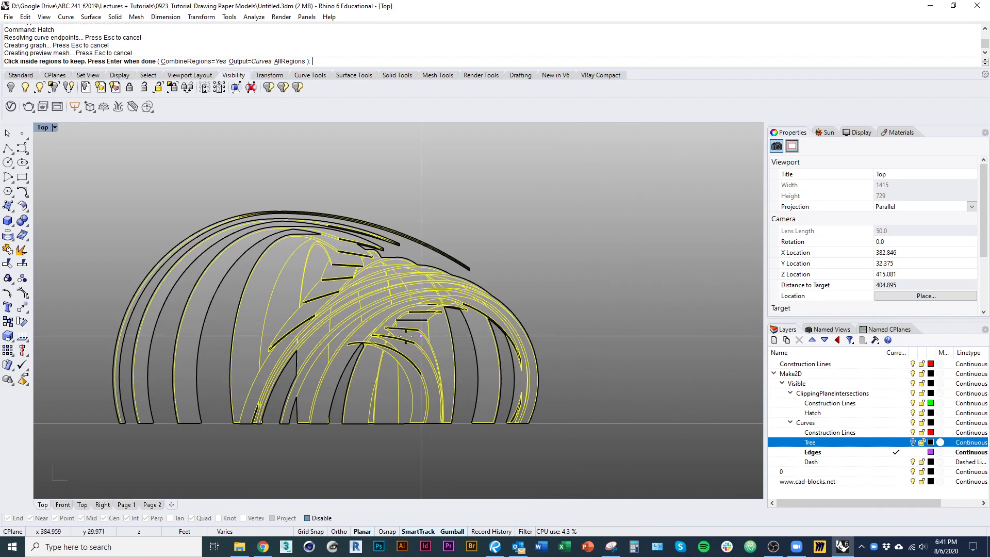
# - Pick the row of small enclosed openings between the crossing ribs near the front arch's crown for the hatch boundary
pyautogui.scroll(2, 287, 293)
pyautogui.scroll(4, 397, 309)
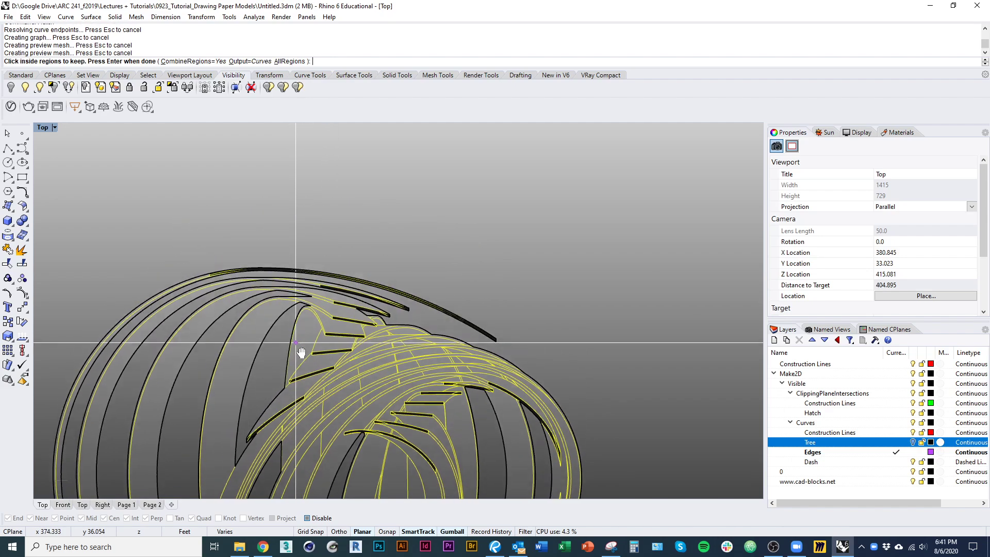
pyautogui.scroll(5, 410, 309)
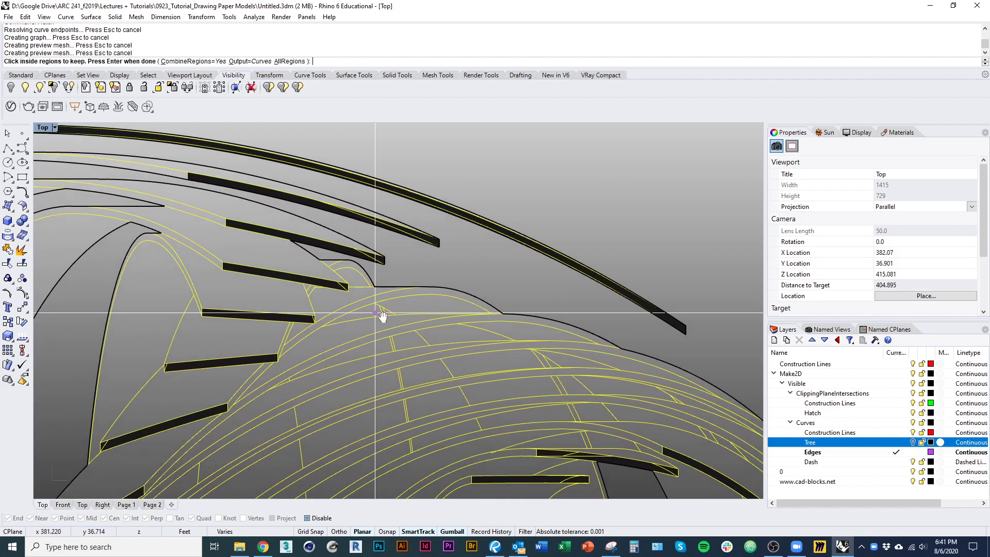
pyautogui.click(480, 355)
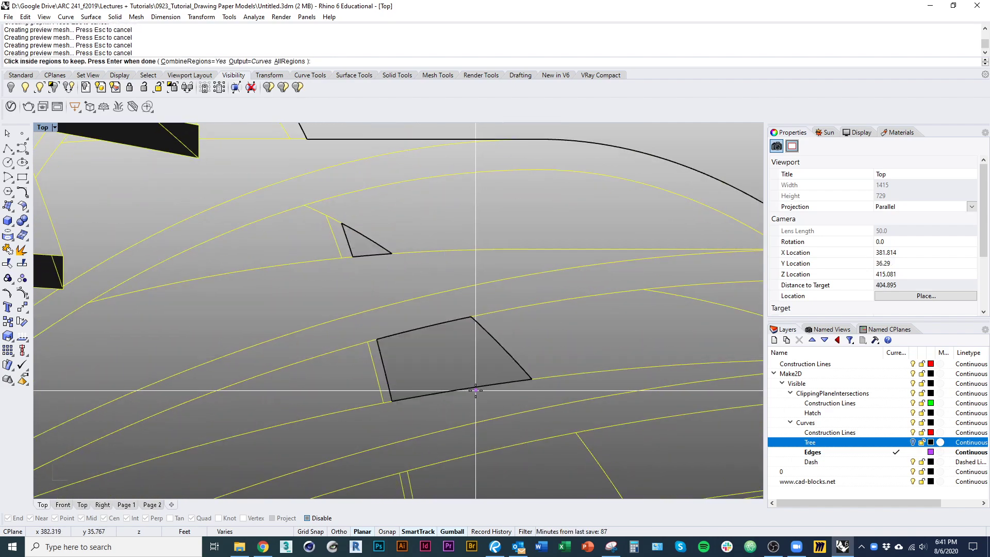
pyautogui.scroll(2, 435, 309)
pyautogui.click(435, 310)
pyautogui.scroll(2, 364, 228)
pyautogui.scroll(-5, 365, 228)
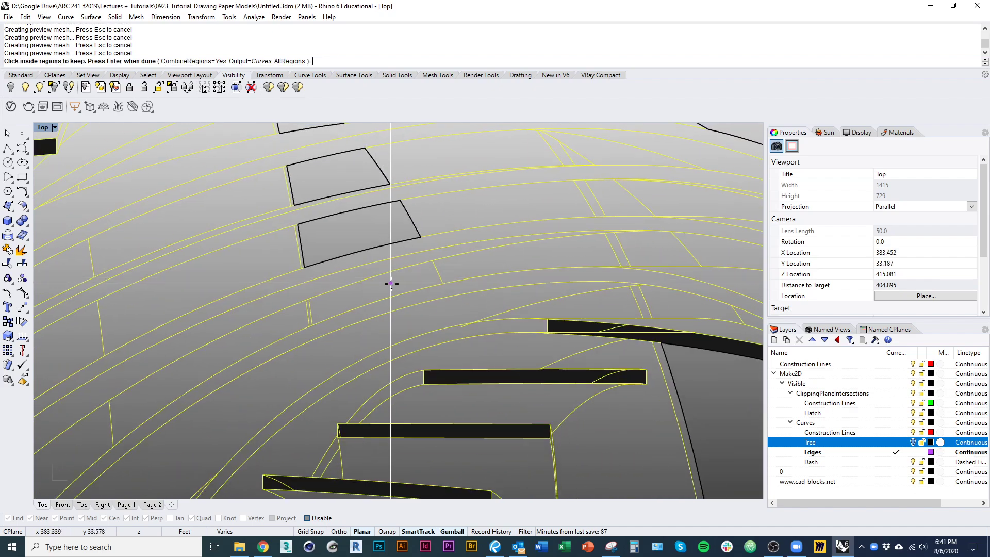
pyautogui.scroll(3, 470, 325)
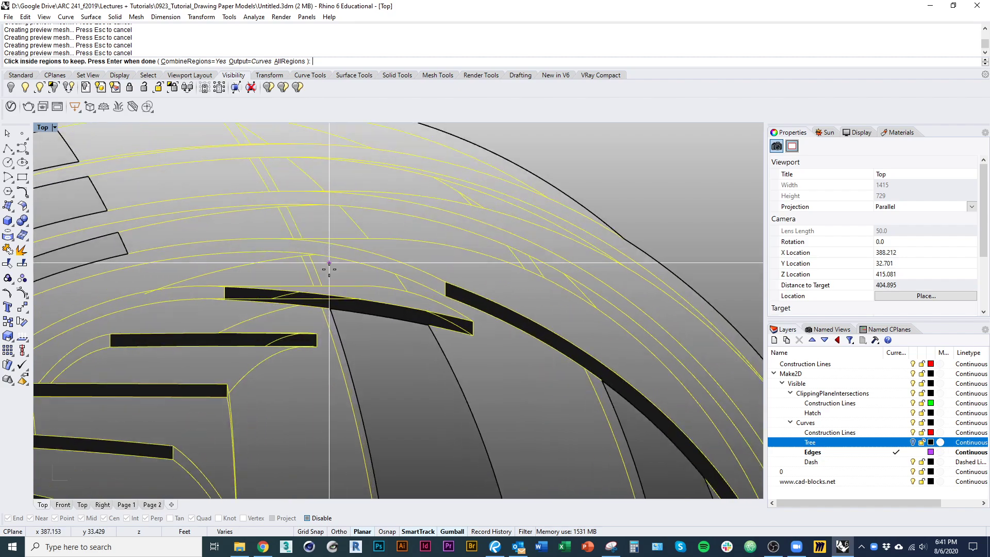
# - Pick the second row of small rib openings, above the right side of the front arch, for the hatch boundary
pyautogui.click(330, 267)
pyautogui.click(317, 236)
pyautogui.scroll(3, 265, 129)
pyautogui.click(309, 255)
pyautogui.scroll(2, 283, 210)
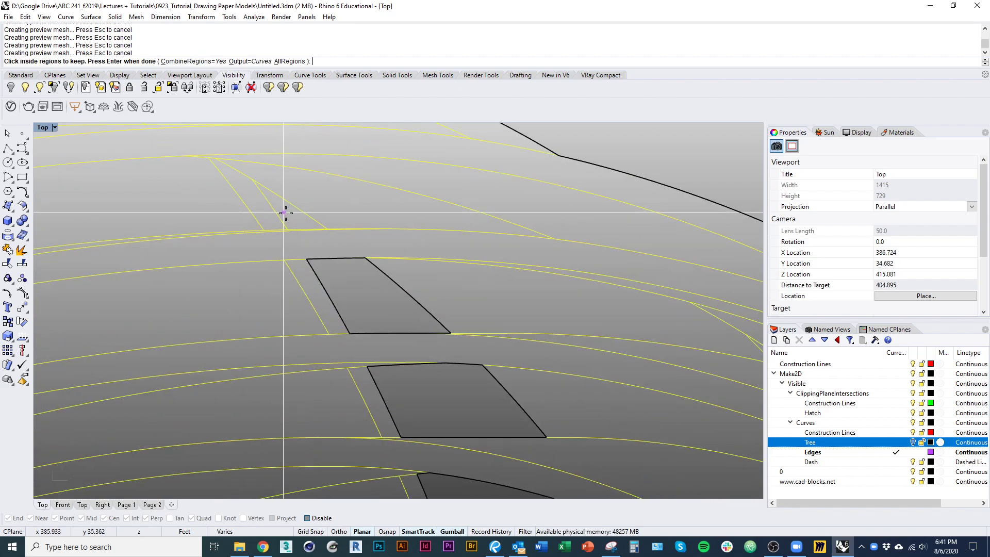
pyautogui.scroll(-4, 325, 232)
pyautogui.scroll(-2, 320, 299)
pyautogui.scroll(-4, 320, 304)
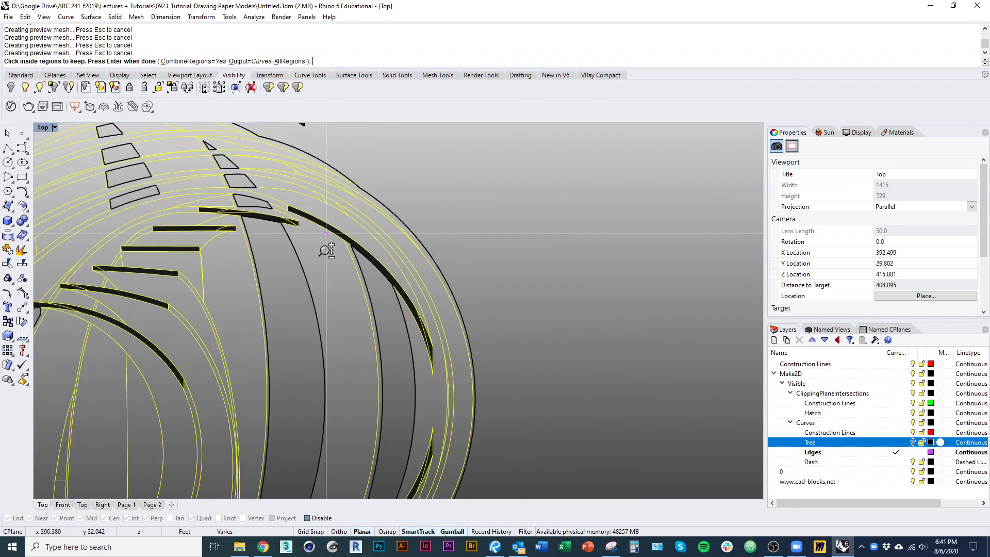
pyautogui.moveTo(514, 338); pyautogui.dragTo(528, 362, button='right')
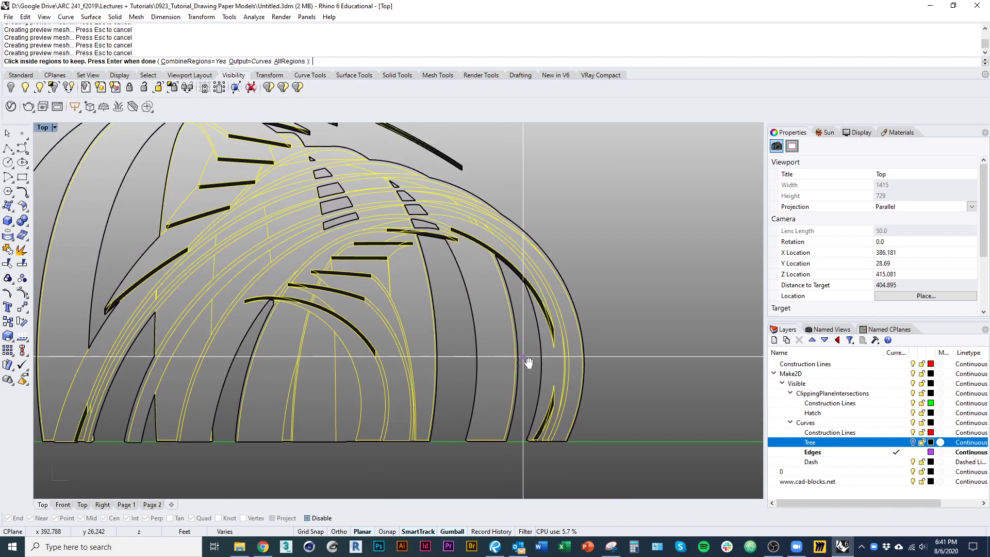
# - Add the long rib openings on the front arch's left shoulder and the curved gap beneath the arch to the hatch boundary
pyautogui.scroll(3, 313, 334)
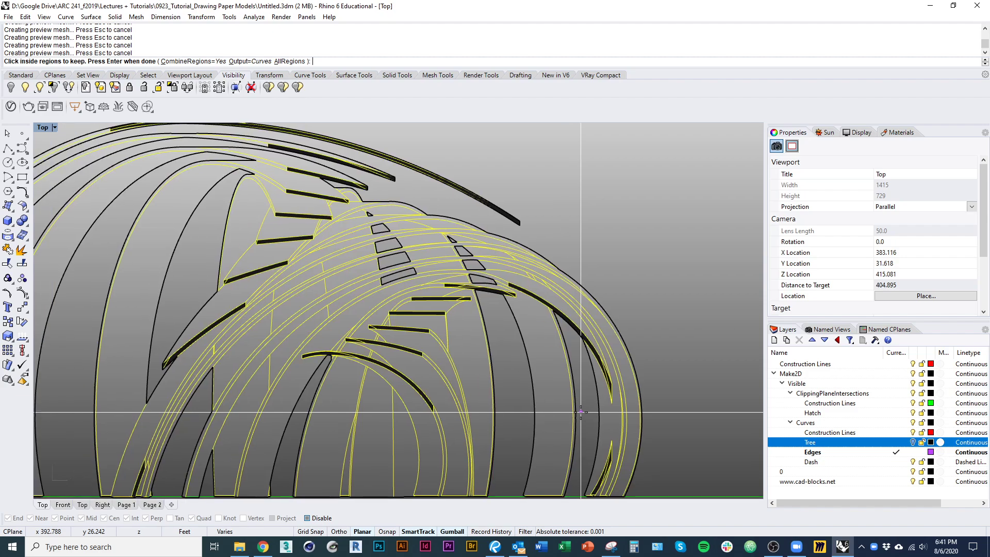
pyautogui.scroll(6, 313, 334)
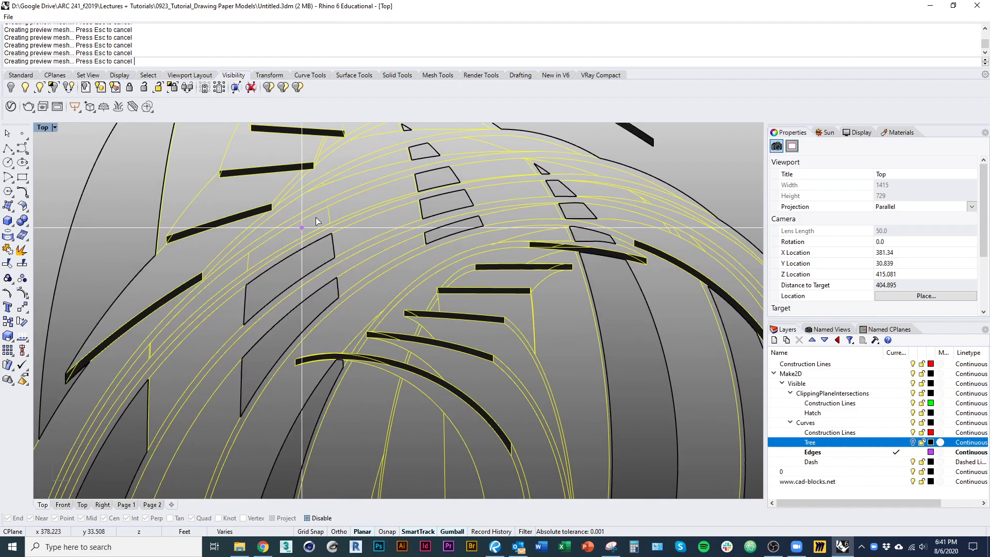
pyautogui.scroll(-5, 330, 258)
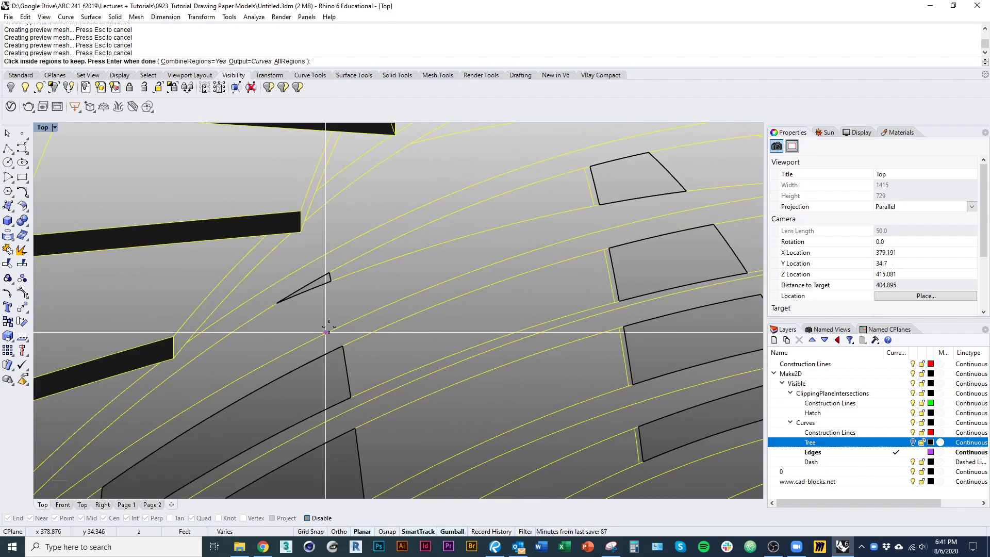
pyautogui.scroll(-5, 333, 334)
pyautogui.moveTo(364, 369); pyautogui.dragTo(397, 271, button='right')
pyautogui.scroll(-5, 387, 276)
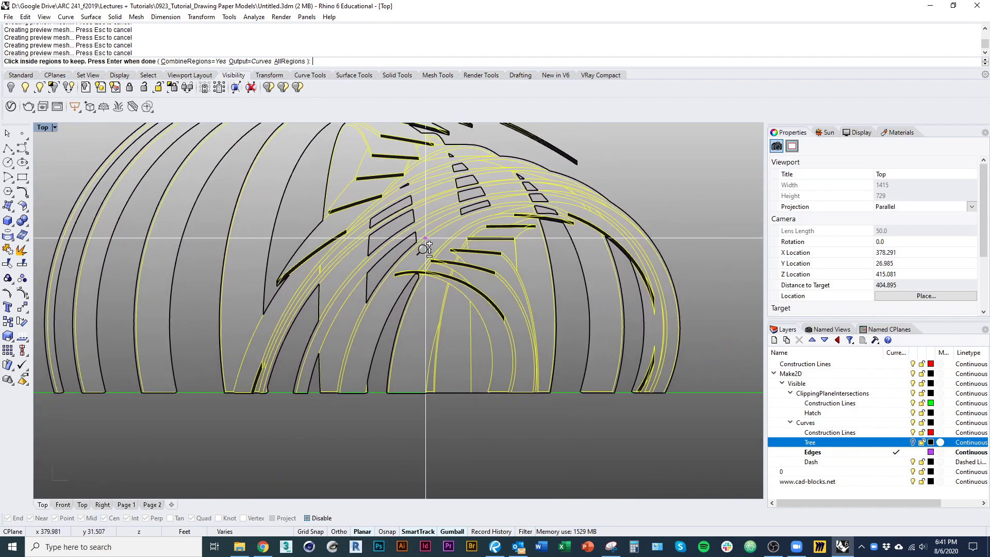
pyautogui.scroll(10, 329, 258)
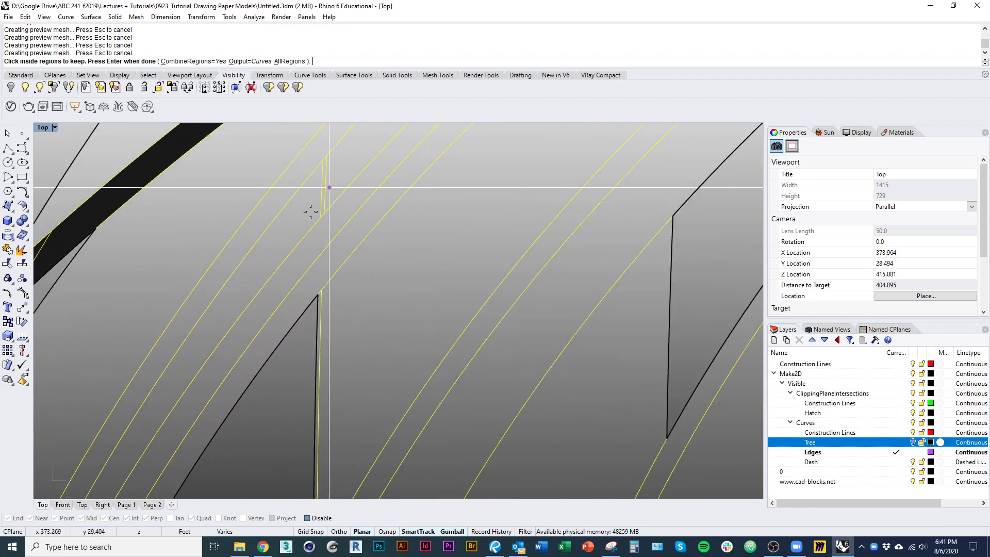
pyautogui.scroll(-8, 344, 231)
pyautogui.moveTo(360, 349); pyautogui.dragTo(282, 390, button='right')
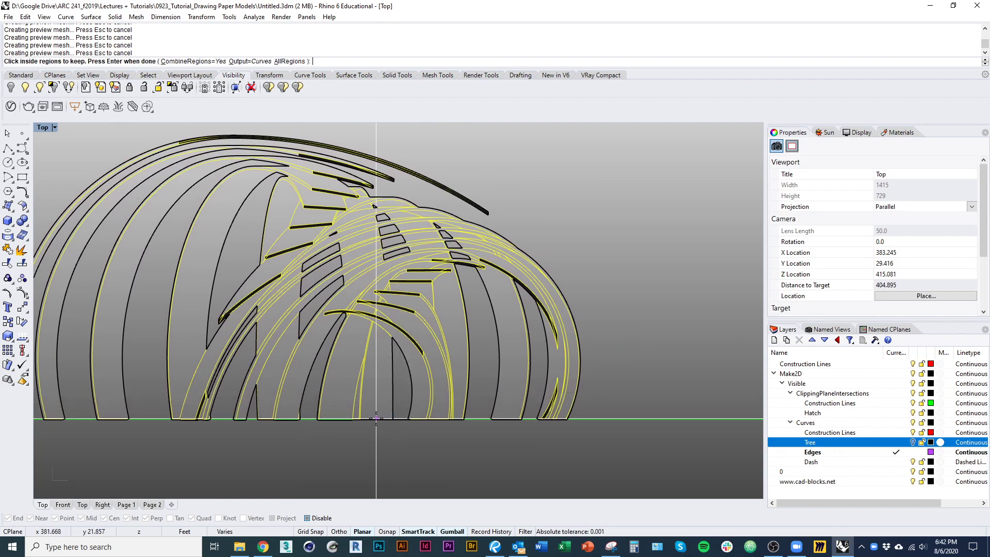
# - Finish the region selection and fill the pavilion silhouette with the Solid hatch pattern
pyautogui.scroll(5, 364, 412)
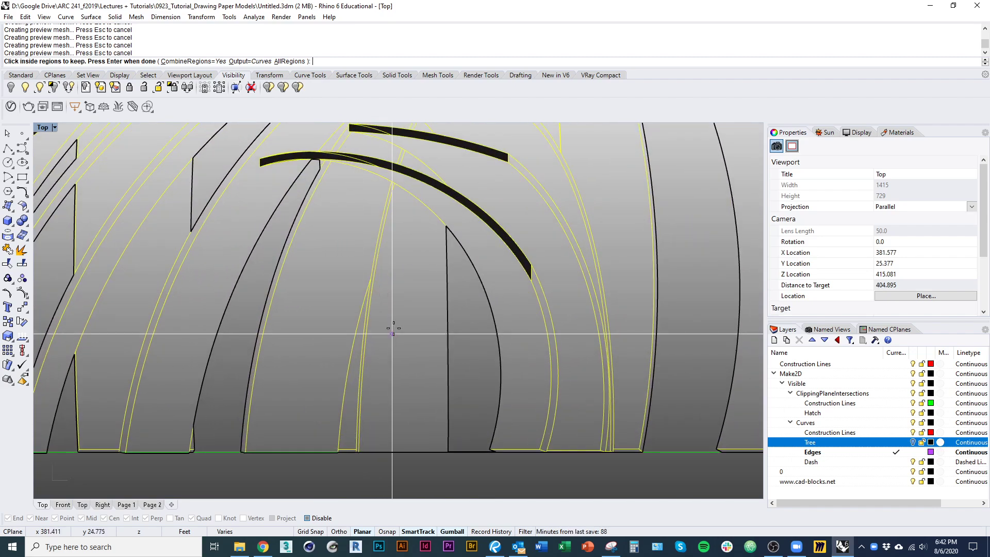
pyautogui.scroll(-5, 387, 320)
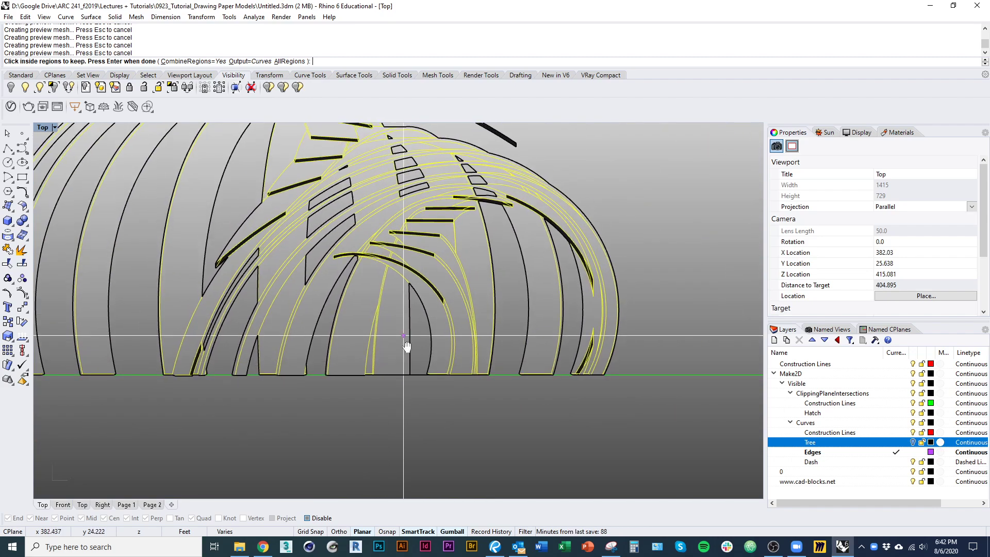
pyautogui.moveTo(407, 347); pyautogui.dragTo(369, 376, button='right')
pyautogui.scroll(5, 499, 309)
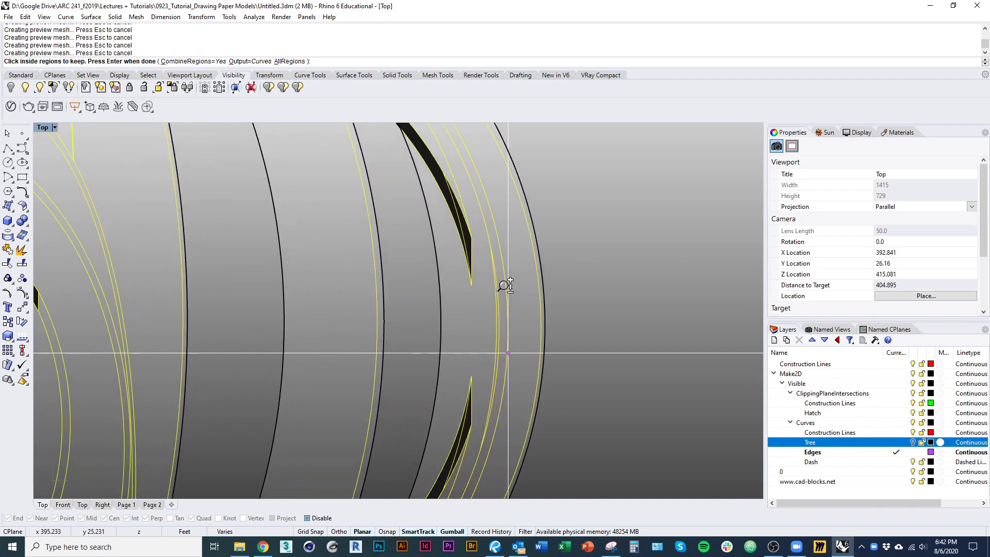
pyautogui.scroll(-6, 505, 285)
pyautogui.press('Return')
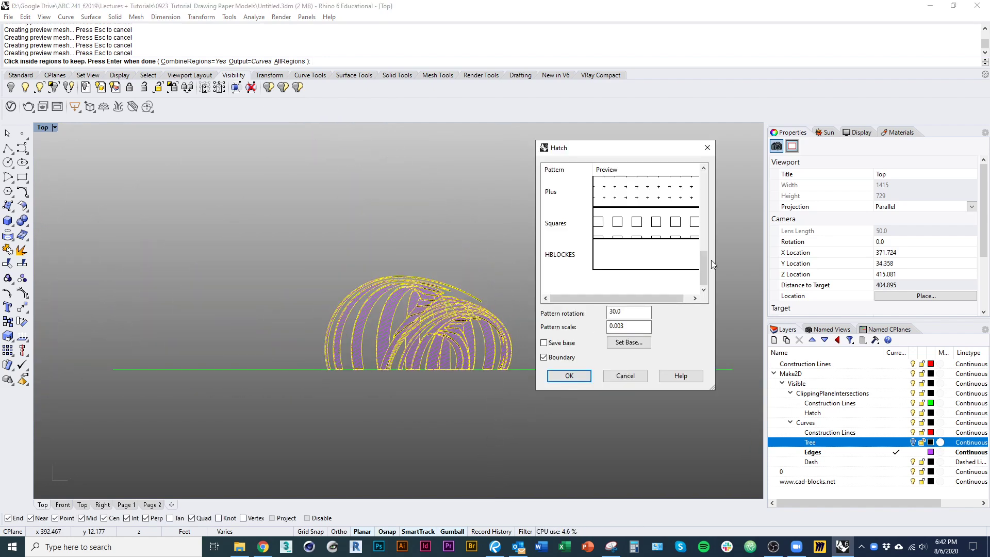
pyautogui.moveTo(710, 259); pyautogui.dragTo(710, 182)
pyautogui.click(637, 197)
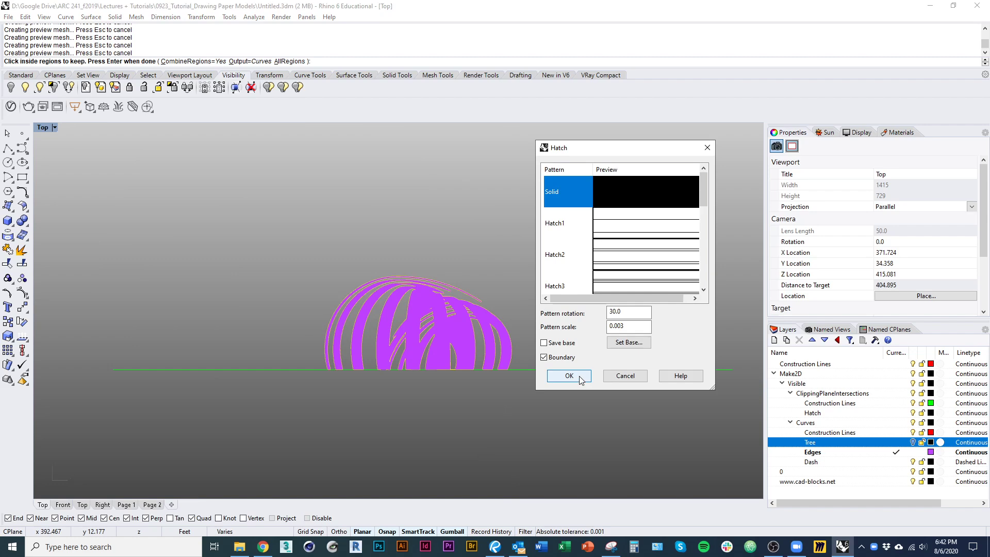
pyautogui.click(569, 376)
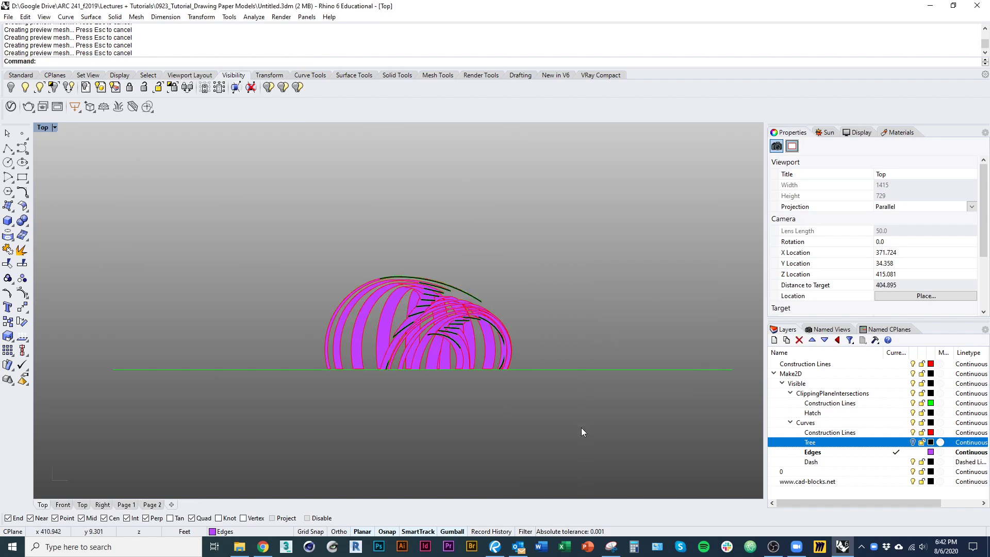
# - Select the newly made solid hatches and add a layer named Background hatch under ClippingPlaneIntersections
pyautogui.press('Return')
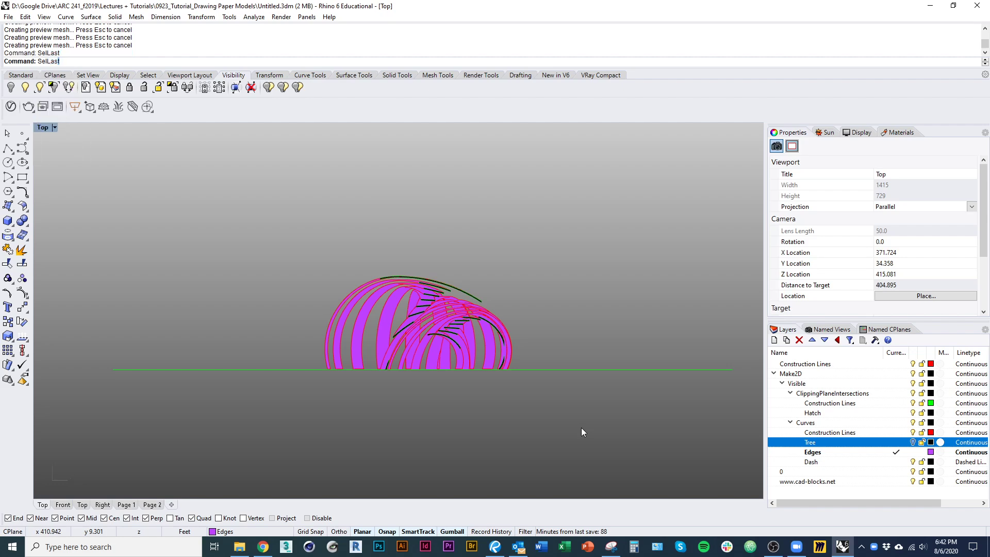
pyautogui.click(822, 413)
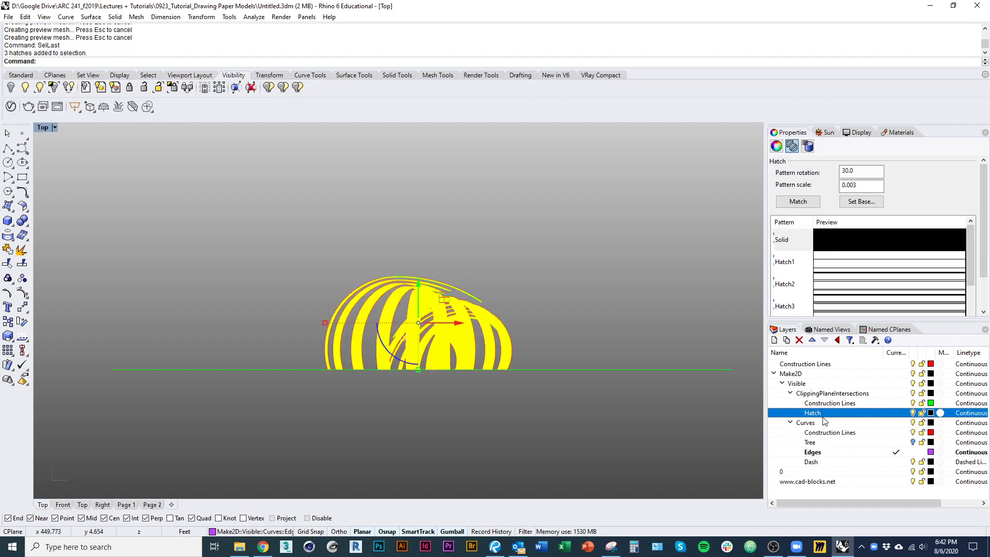
pyautogui.hotkey('ctrl', 'n')
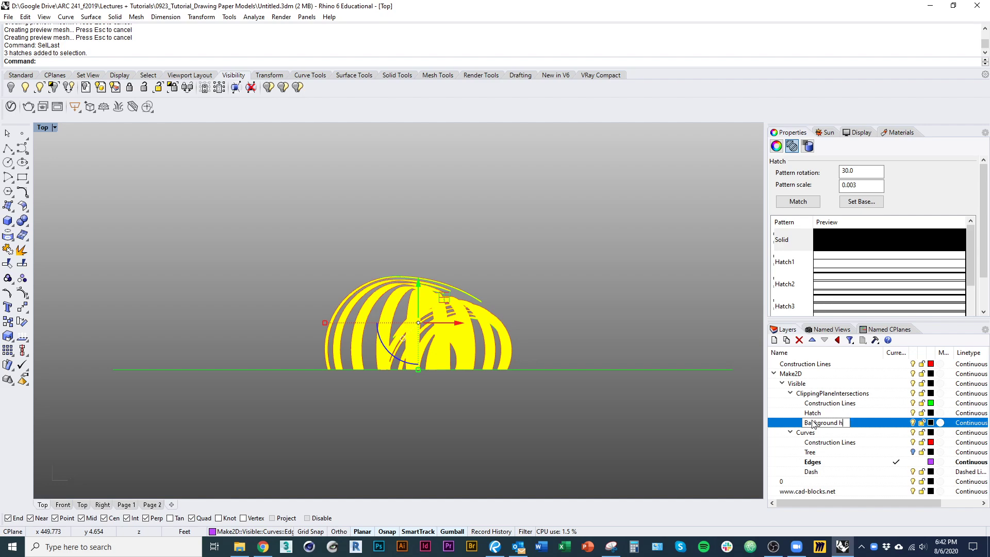
pyautogui.write('hatch')
pyautogui.press('Return')
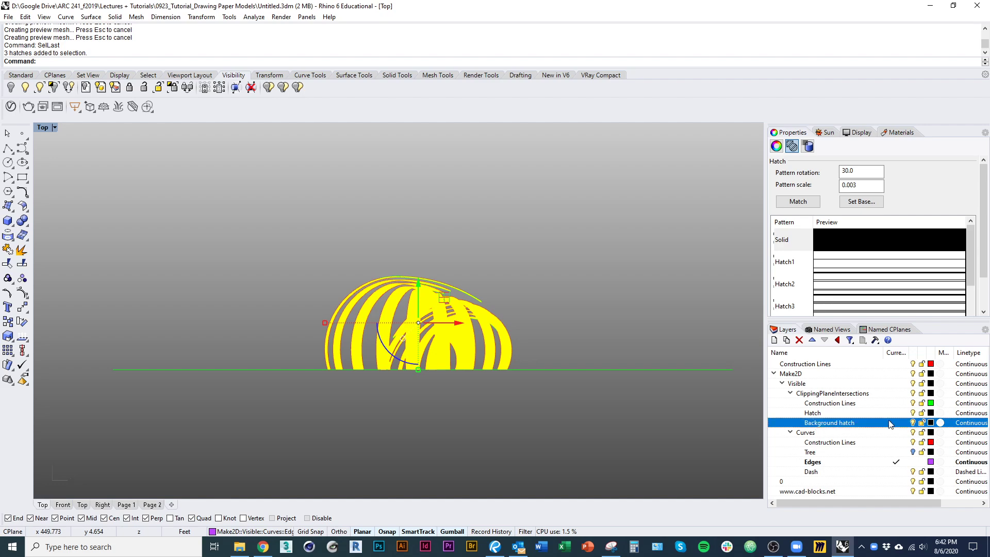
# - Move the selected pavilion hatches onto the Background hatch layer
pyautogui.rightClick(866, 423)
pyautogui.click(892, 375)
pyautogui.press('Escape')
pyautogui.scroll(6, 488, 332)
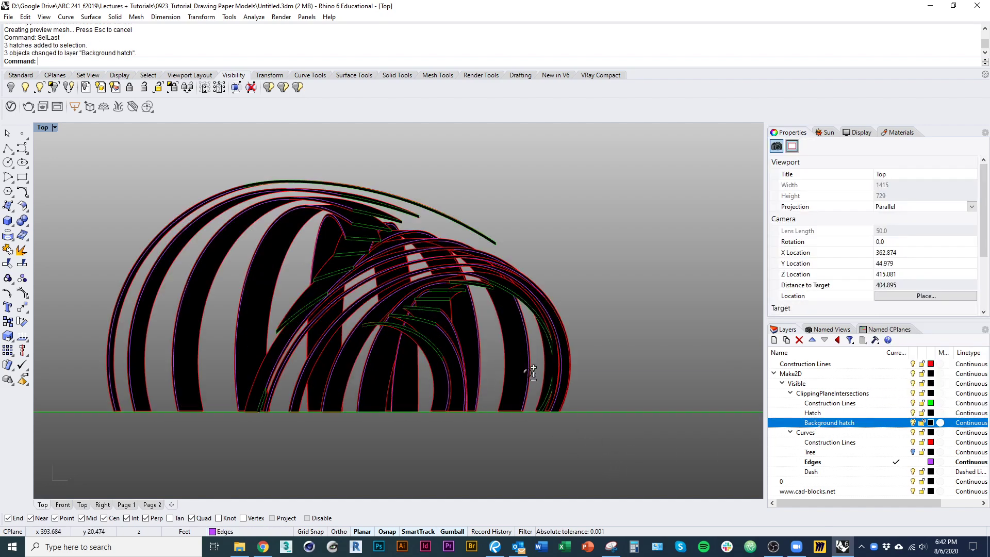
# - Select all objects on the Background hatch layer and send them to the back of the draw order
pyautogui.rightClick(862, 423)
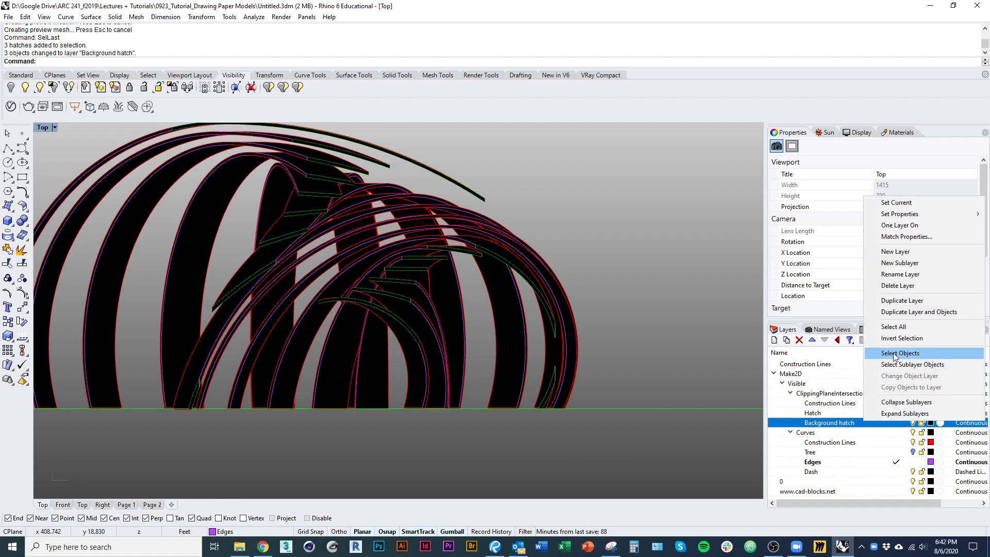
pyautogui.click(900, 416)
pyautogui.moveTo(665, 384); pyautogui.dragTo(651, 418, button='right')
pyautogui.write('dToBack')
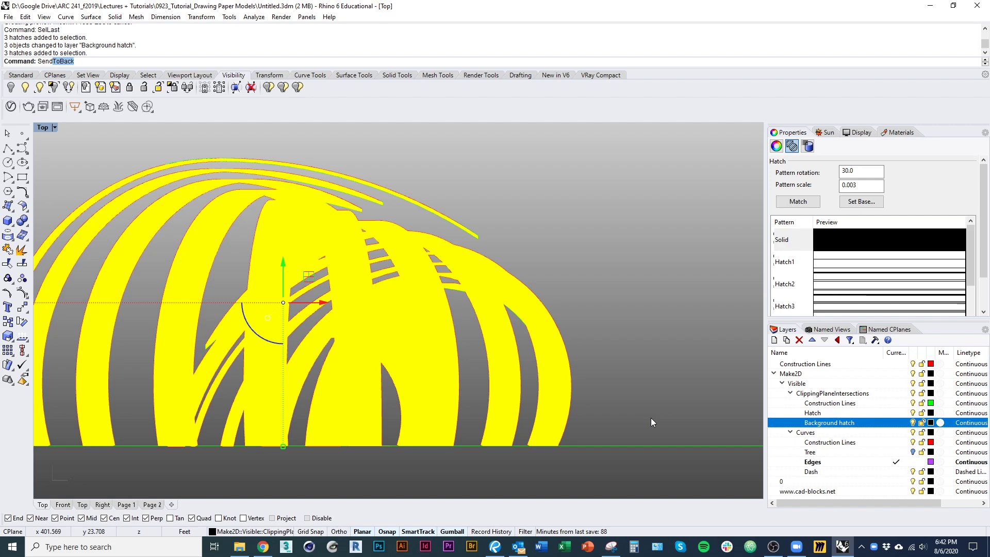
pyautogui.press('Return')
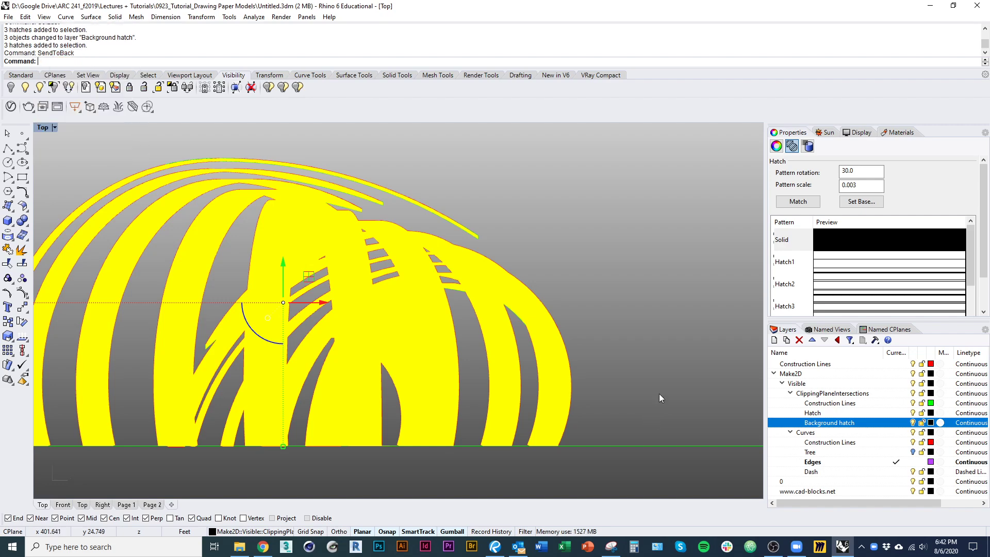
# - Set the Background hatch layer's print color to white and clear the hatch selection
pyautogui.moveTo(929, 505); pyautogui.dragTo(967, 506)
pyautogui.click(942, 423)
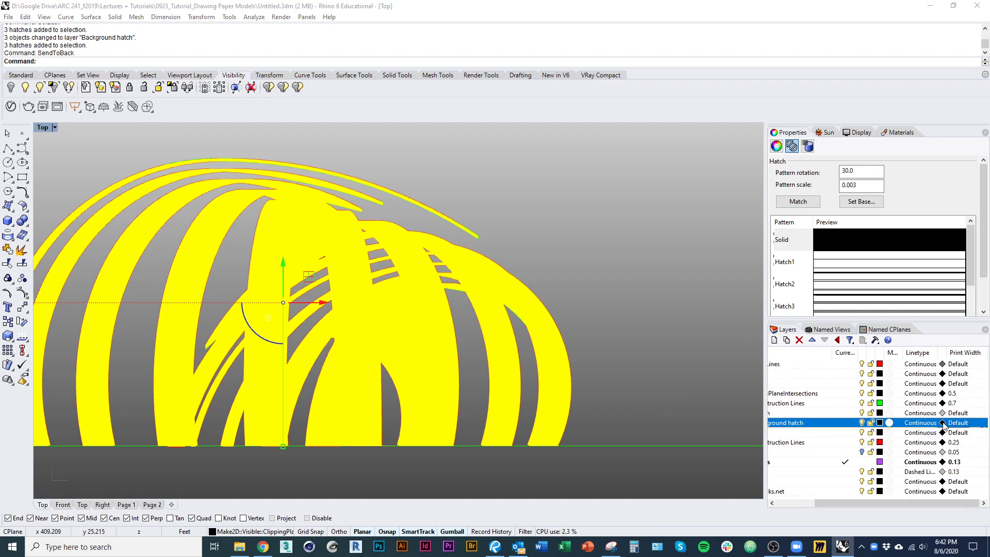
pyautogui.click(401, 166)
pyautogui.click(532, 382)
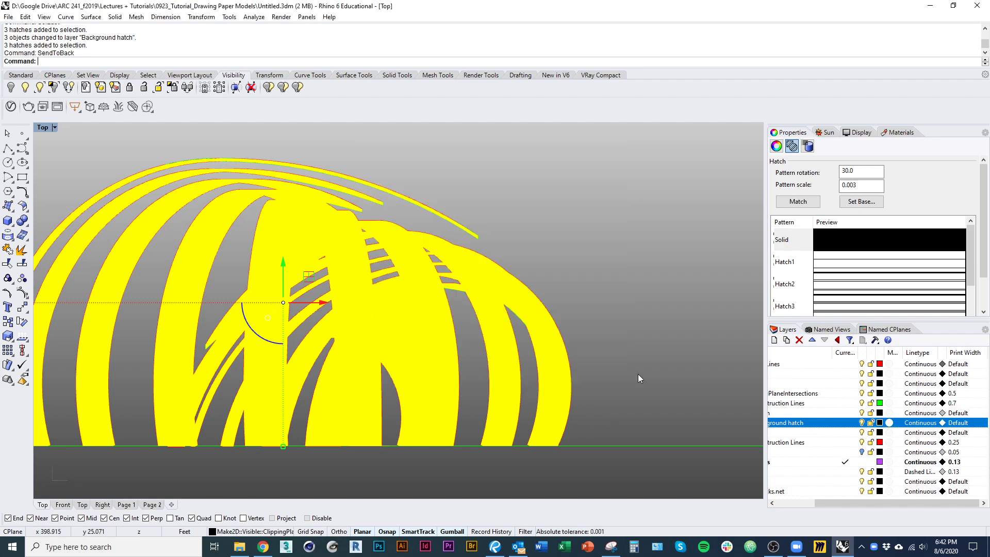
pyautogui.click(638, 373)
pyautogui.scroll(3, 288, 488)
pyautogui.scroll(-3, 382, 471)
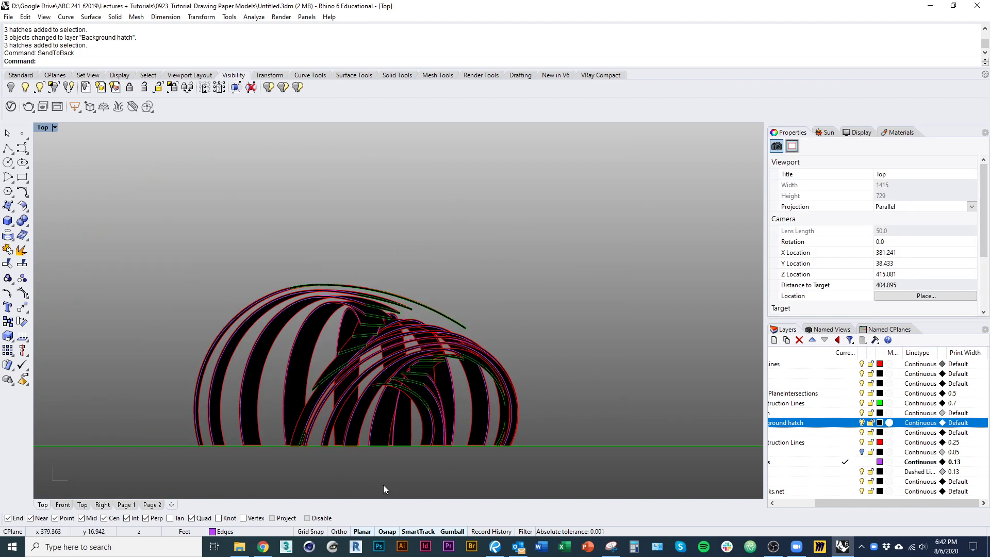
# - Show all hidden objects again around the pavilion elevation
pyautogui.write('Show')
pyautogui.press('Return')
pyautogui.moveTo(477, 411); pyautogui.dragTo(347, 425, button='right')
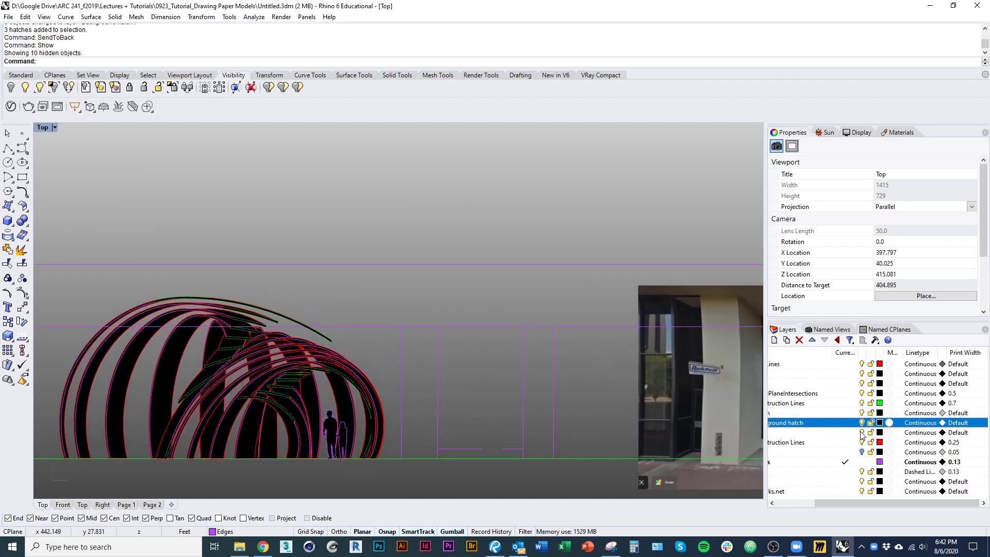
# - Select the storefront's long horizontal lines, the verticals beside the pavilion and the short base lines between them
pyautogui.moveTo(394, 216); pyautogui.dragTo(393, 214)
pyautogui.moveTo(475, 322); pyautogui.dragTo(471, 283, button='right')
pyautogui.scroll(4, 443, 416)
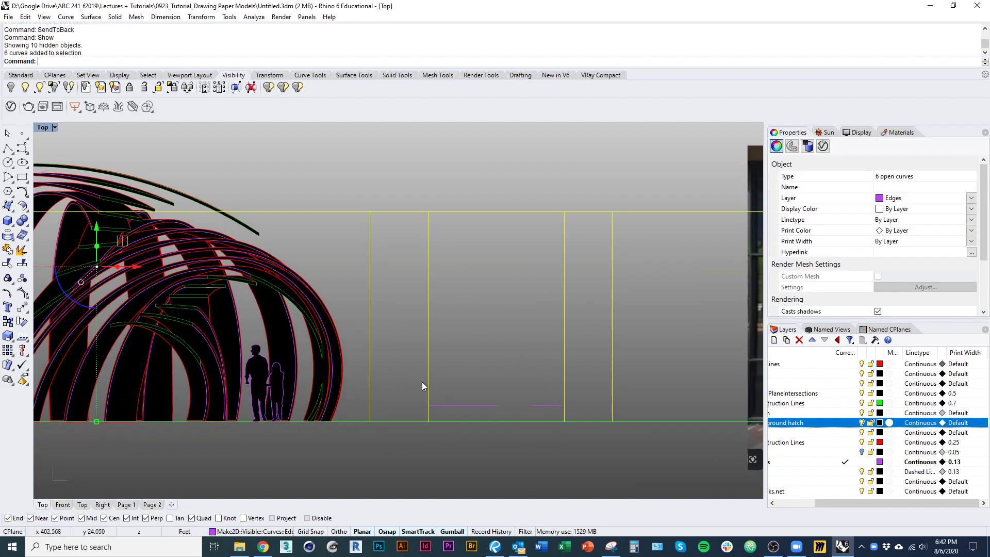
pyautogui.keyDown('shift'); pyautogui.moveTo(422, 383); pyautogui.dragTo(599, 450); pyautogui.keyUp('shift')
pyautogui.scroll(-9, 599, 452)
pyautogui.moveTo(587, 479); pyautogui.dragTo(484, 434, button='right')
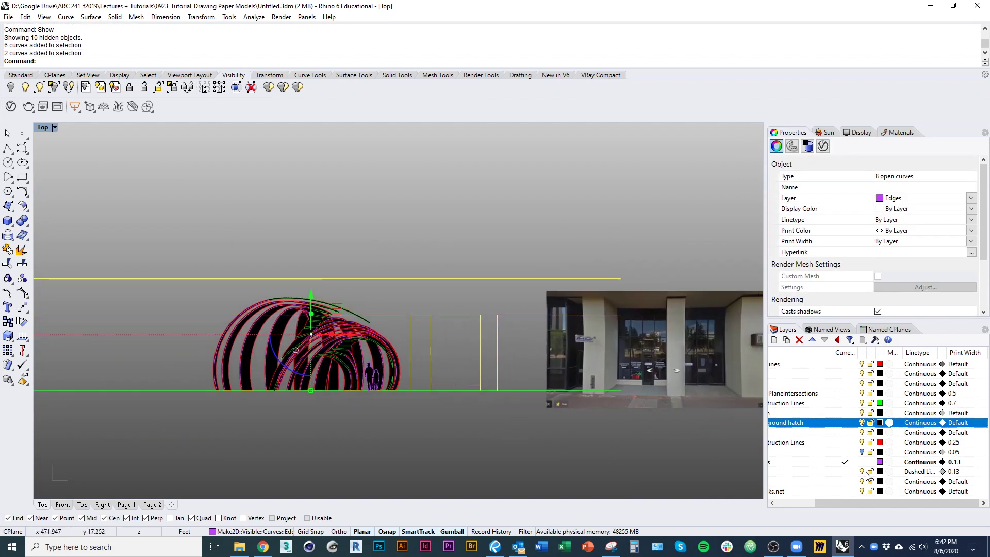
# - Turn on the Tree layer and add all of its curves to the storefront line selection
pyautogui.click(861, 452)
pyautogui.moveTo(655, 433); pyautogui.dragTo(719, 453, button='right')
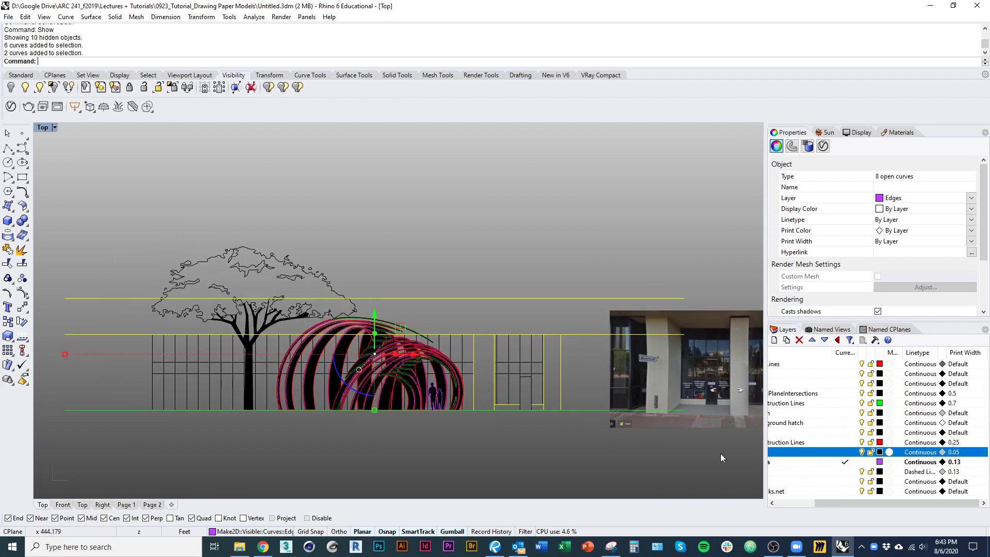
pyautogui.rightClick(829, 456)
pyautogui.click(871, 384)
# - Send the selected storefront and Tree layer curves to the back of the draw order and clear the selection
pyautogui.scroll(-3, 593, 402)
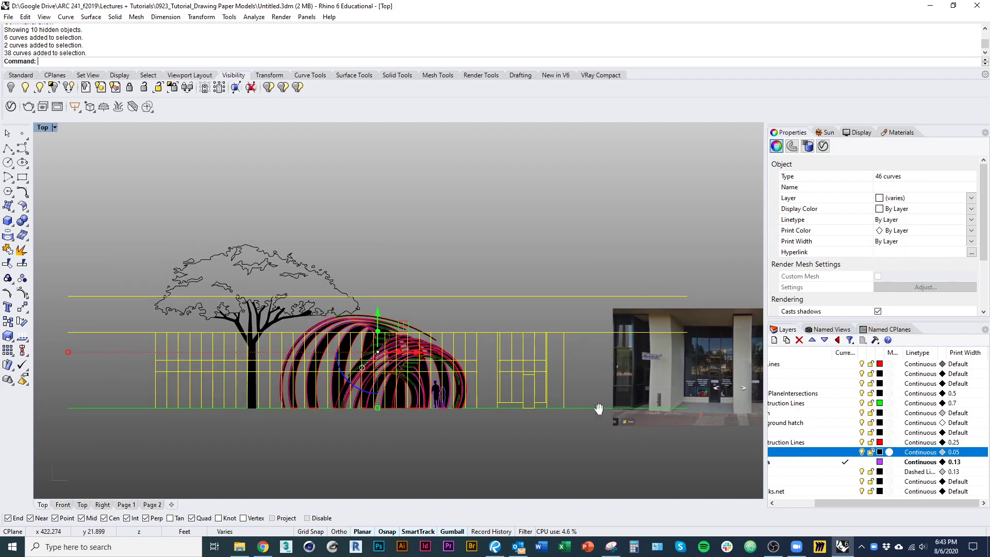
pyautogui.scroll(3, 535, 369)
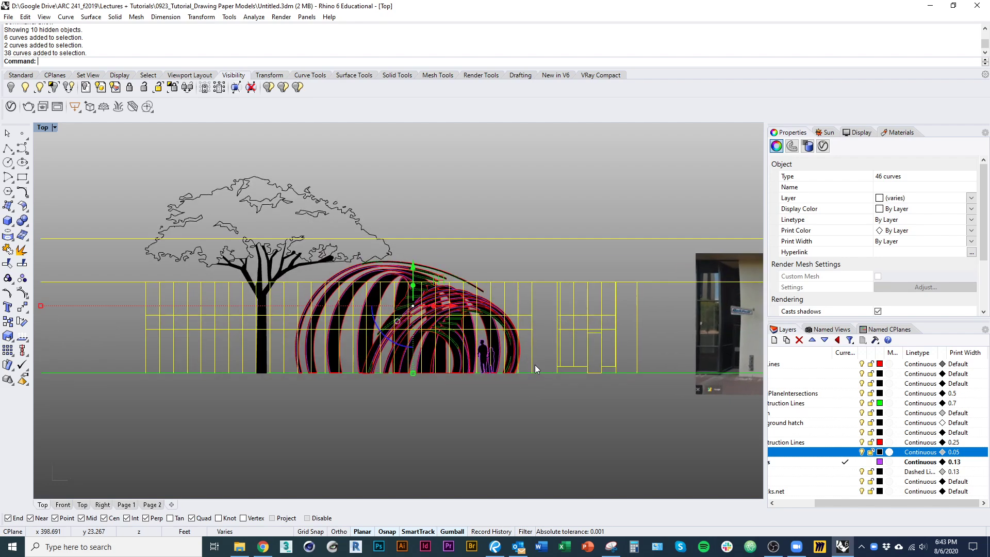
pyautogui.write('SendToBack')
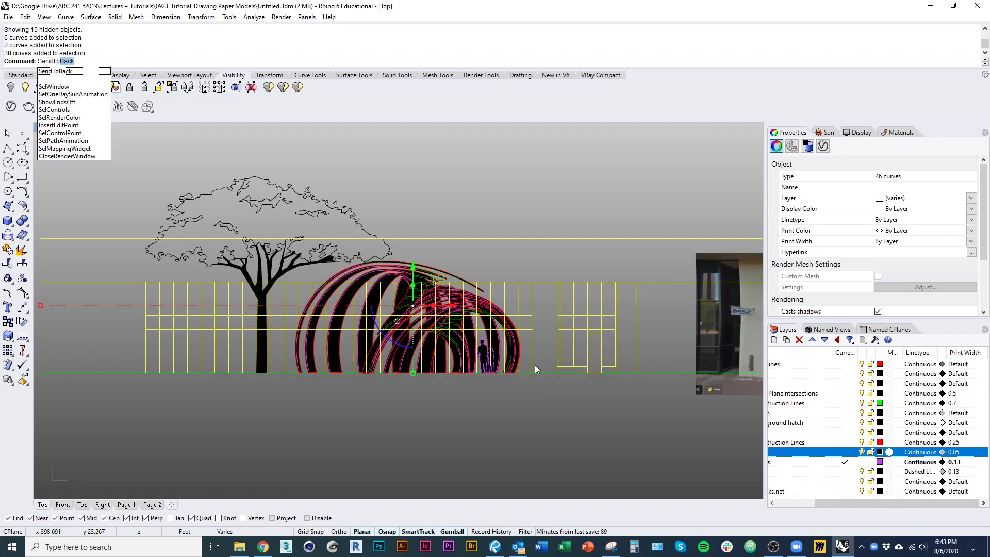
pyautogui.press('Return')
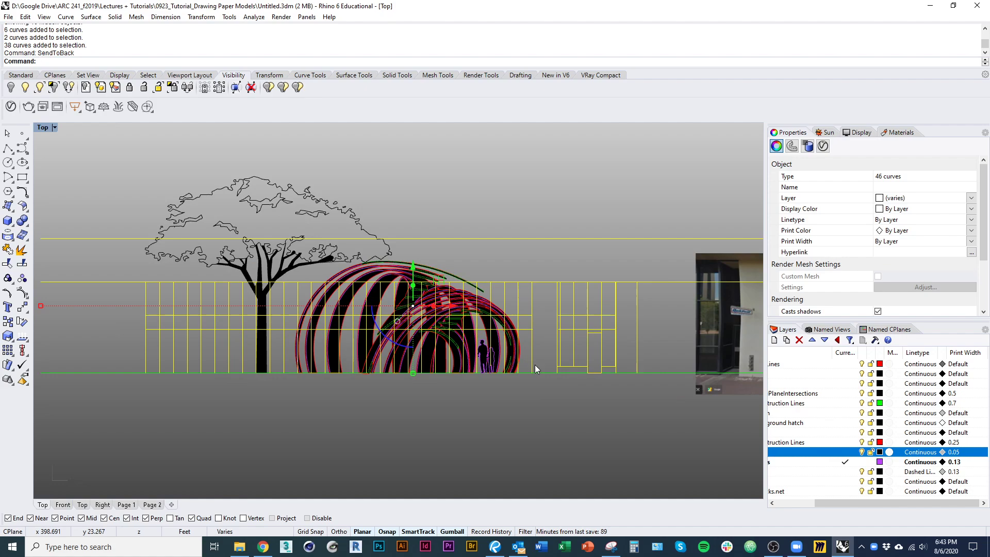
pyautogui.click(443, 384)
pyautogui.scroll(5, 364, 269)
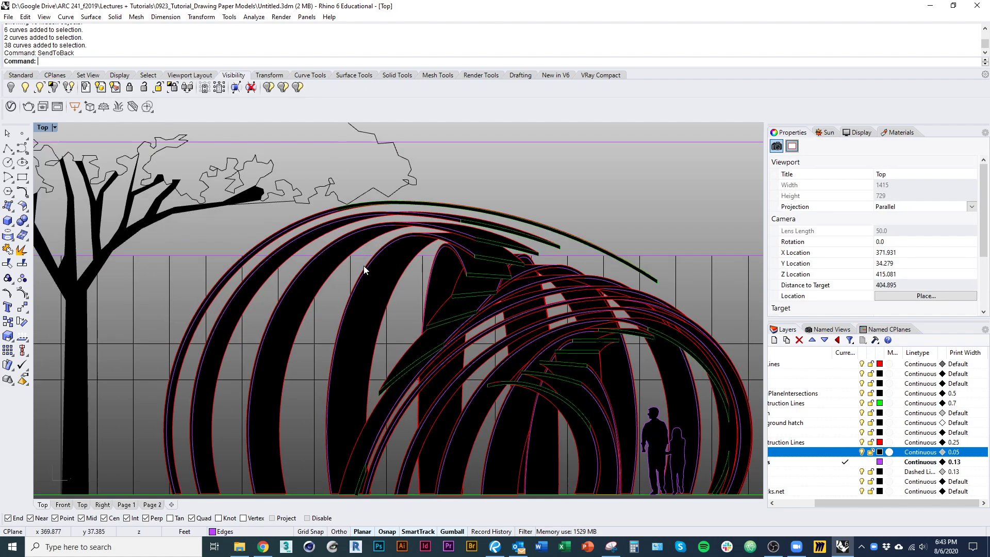
pyautogui.scroll(-2, 395, 346)
# - Open the Page 1 layout and reframe the detail beside the site plan on the pavilion elevation
pyautogui.click(127, 504)
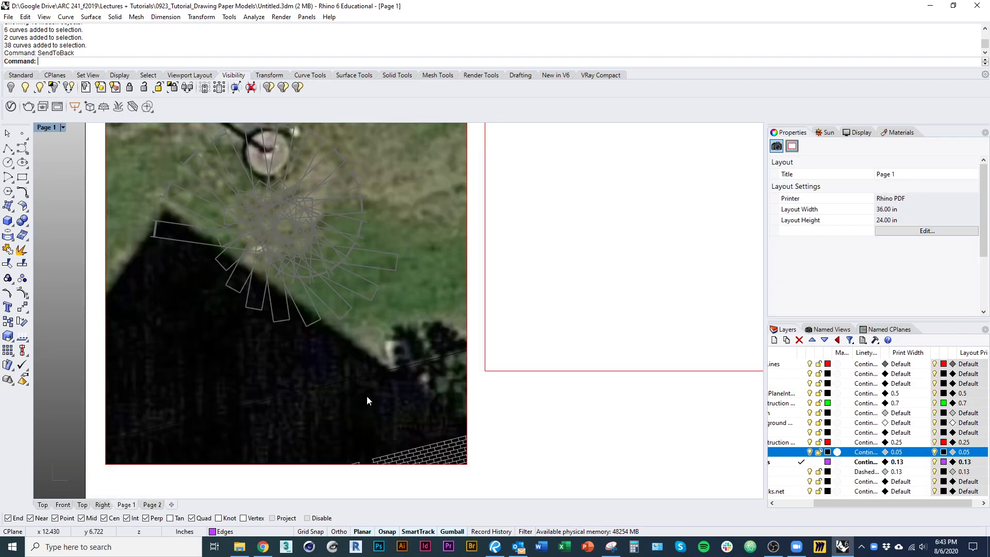
pyautogui.scroll(-4, 366, 395)
pyautogui.scroll(-1, 424, 398)
pyautogui.scroll(3, 431, 347)
pyautogui.doubleClick(433, 348)
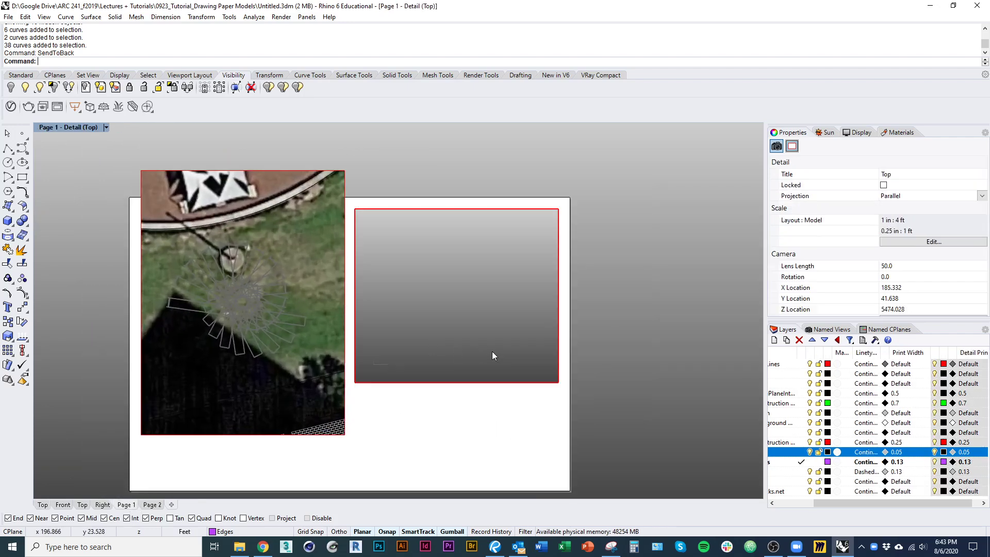
pyautogui.moveTo(350, 236); pyautogui.dragTo(662, 408, button='right')
pyautogui.moveTo(695, 192); pyautogui.dragTo(455, 336, button='right')
pyautogui.doubleClick(517, 349)
pyautogui.doubleClick(516, 356)
pyautogui.scroll(-18, 436, 322)
pyautogui.scroll(15, 421, 324)
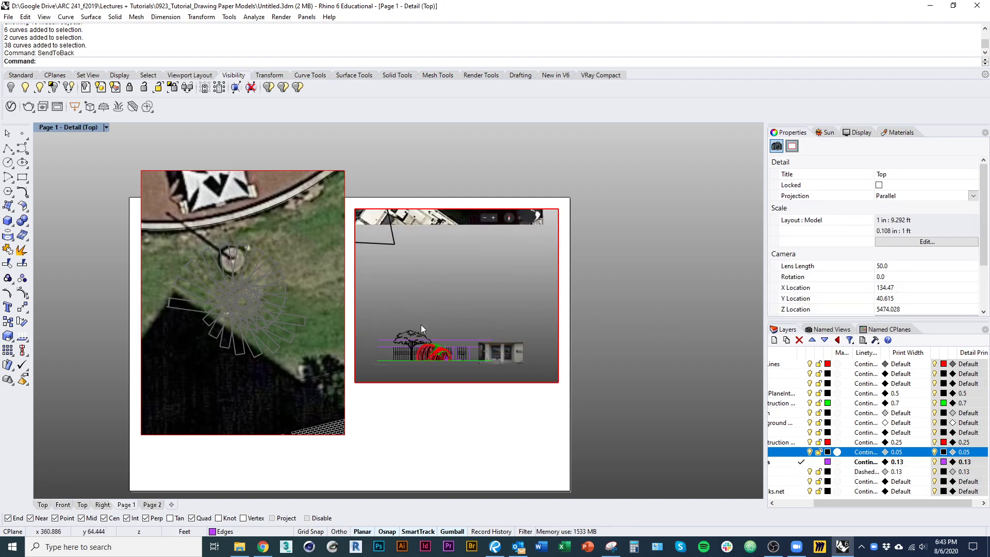
pyautogui.doubleClick(464, 354)
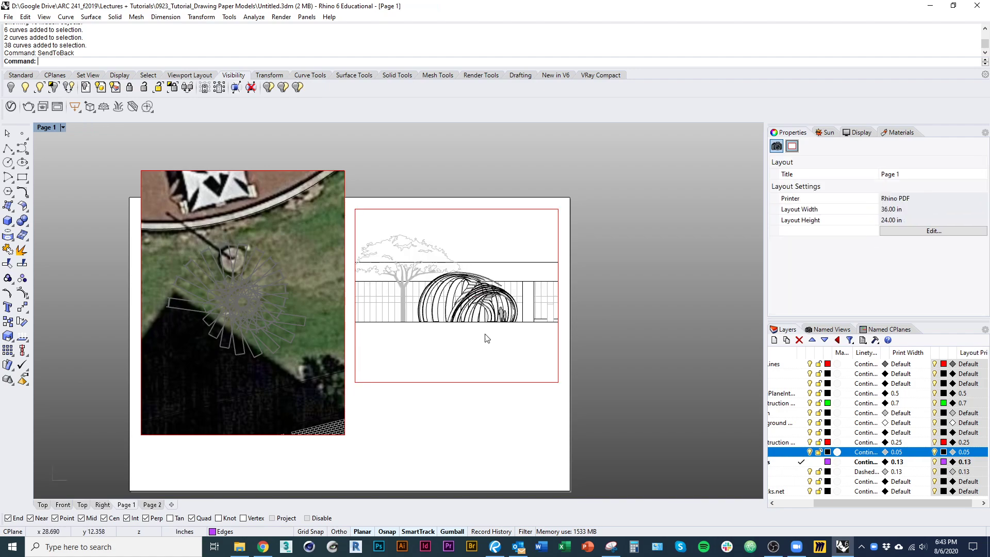
# - Examine the pavilion, tree and storefront linework in the Page 1 elevation detail for correct overlap and line weights
pyautogui.scroll(6, 486, 338)
pyautogui.moveTo(636, 351); pyautogui.dragTo(541, 340, button='right')
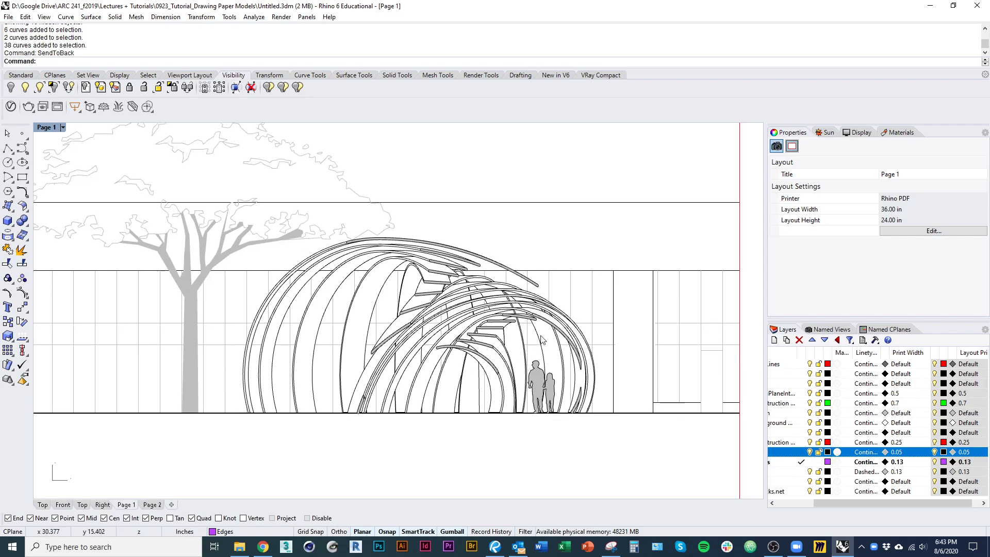
pyautogui.scroll(8, 539, 290)
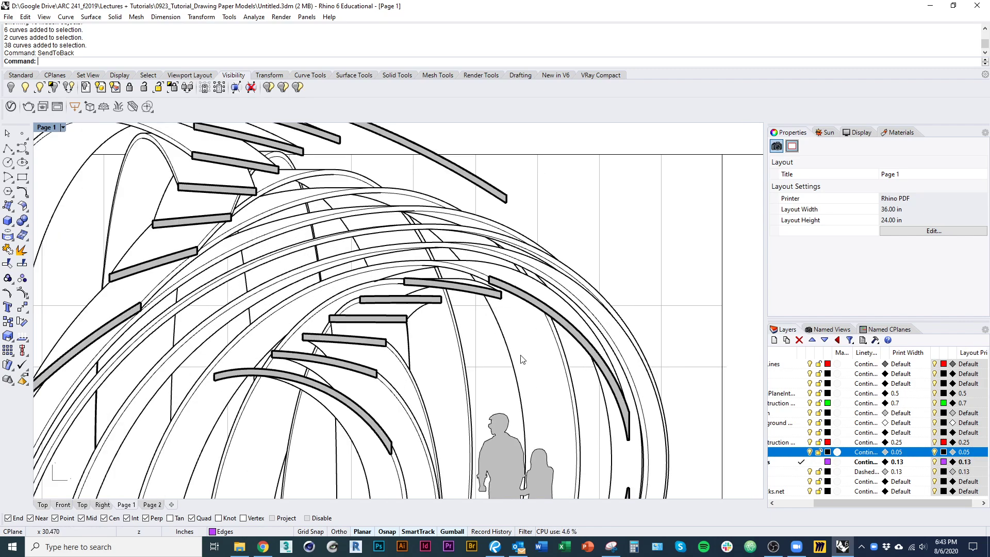
pyautogui.scroll(-8, 522, 360)
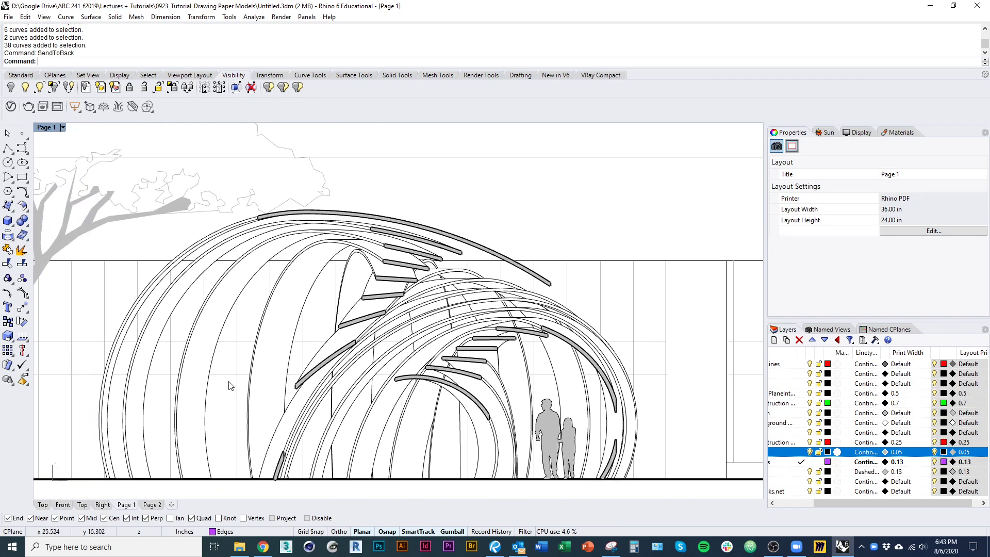
pyautogui.moveTo(231, 386); pyautogui.dragTo(348, 318, button='right')
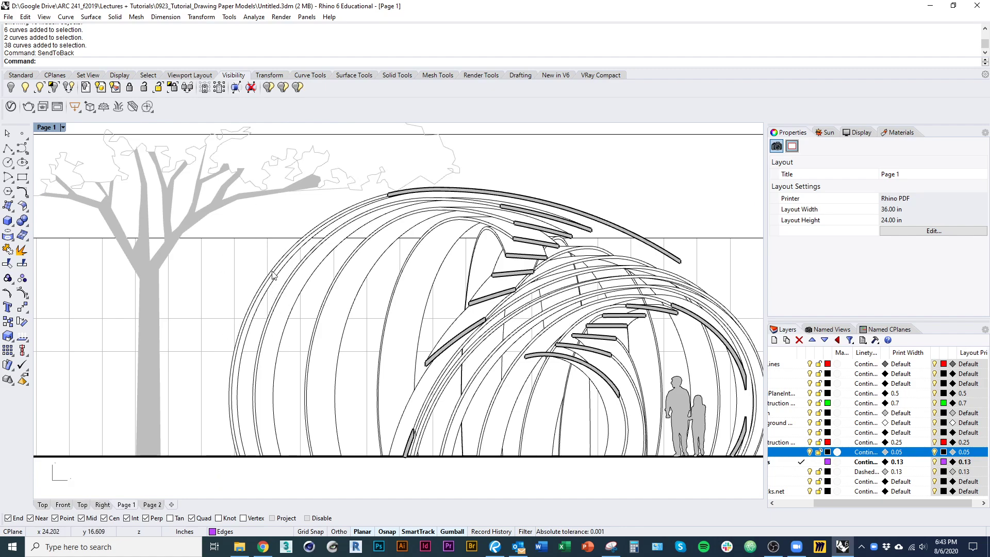
pyautogui.scroll(-3, 305, 264)
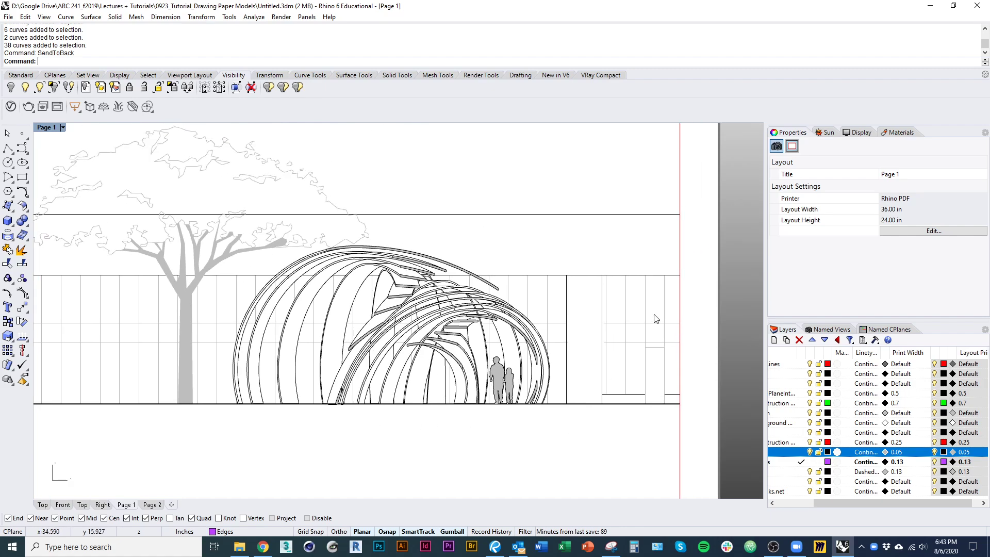
pyautogui.moveTo(295, 230); pyautogui.dragTo(394, 239, button='right')
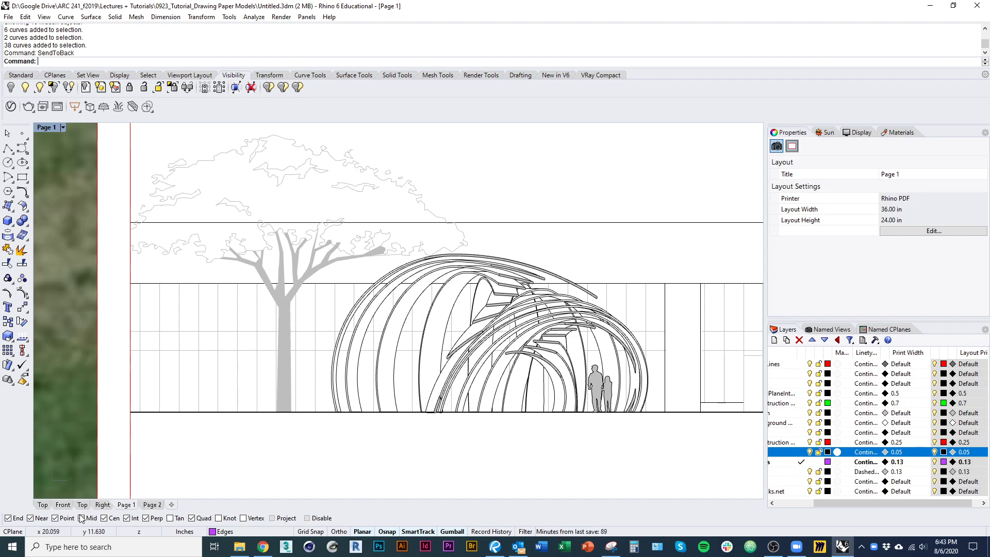
# - In the Top view, trim the upper horizontal building line where it crosses the tree canopy, using the tree block as cutter
pyautogui.click(43, 506)
pyautogui.scroll(-3, 402, 305)
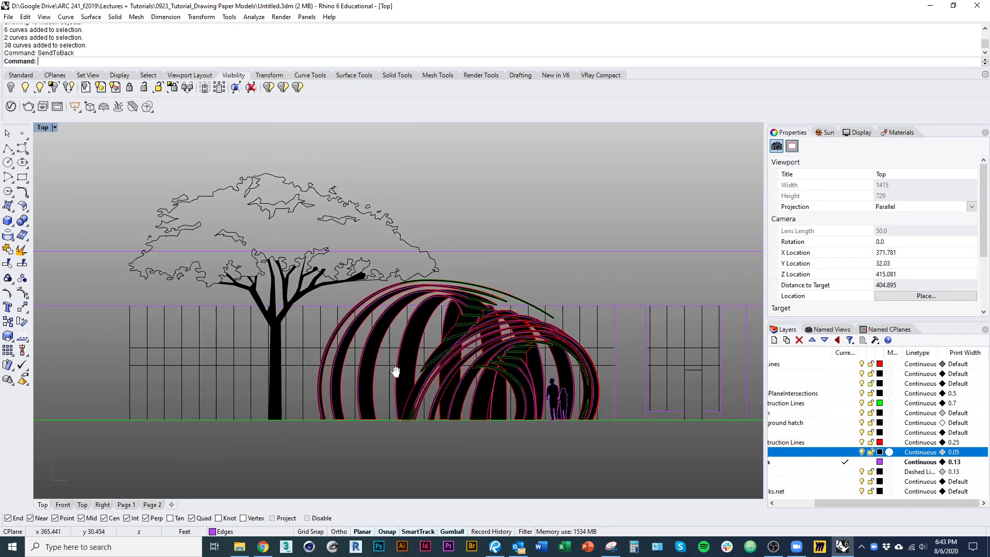
pyautogui.click(445, 292)
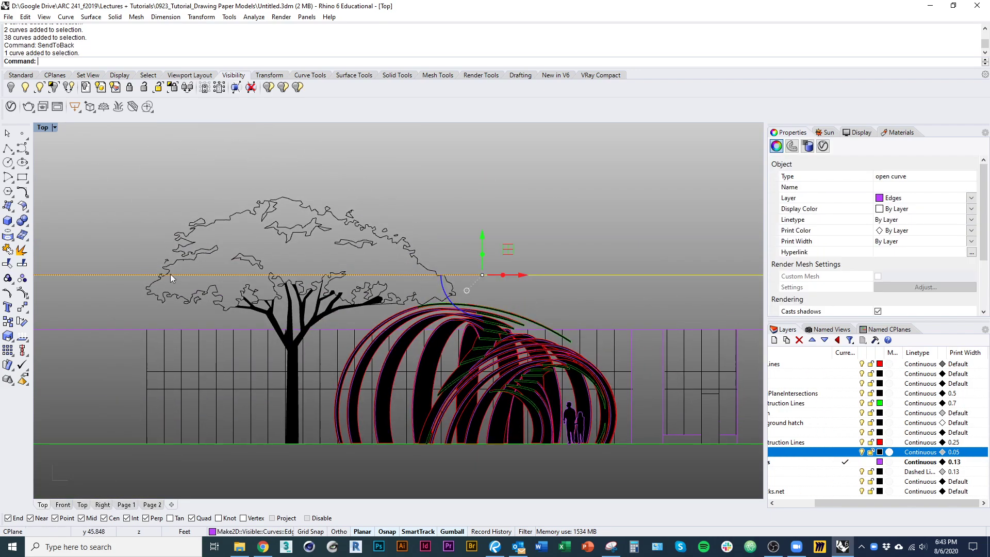
pyautogui.scroll(3, 289, 319)
pyautogui.scroll(-2, 289, 341)
pyautogui.scroll(1, 389, 293)
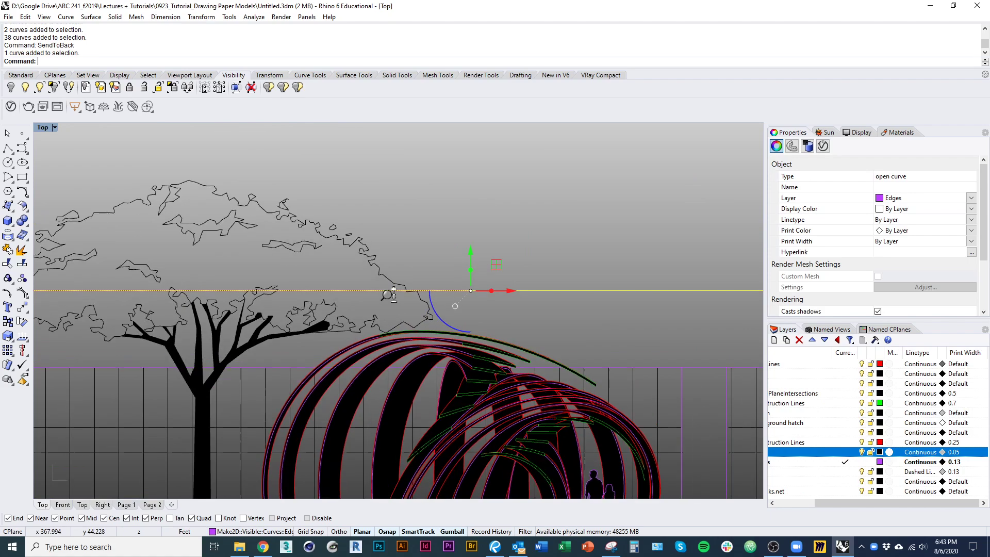
pyautogui.scroll(1, 392, 289)
pyautogui.click(412, 275)
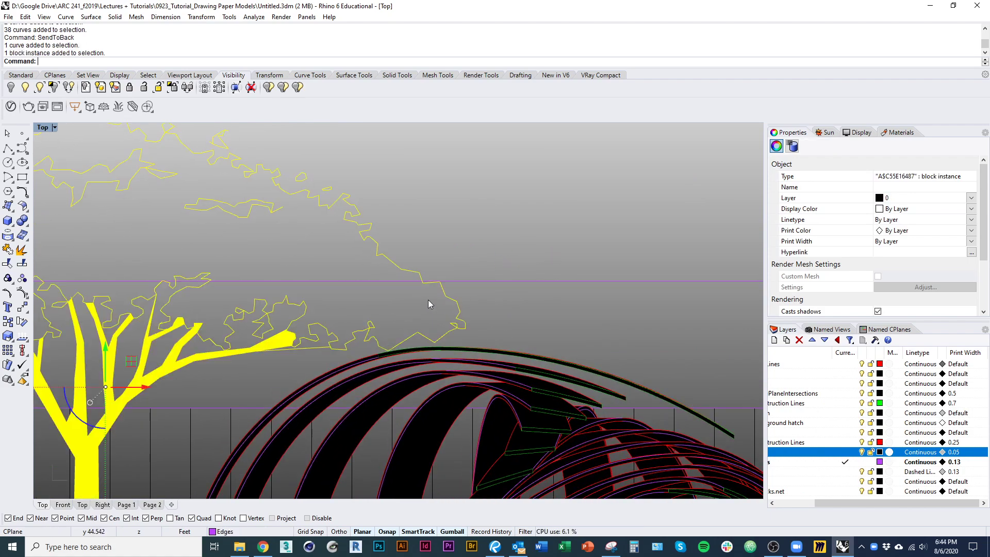
pyautogui.hotkey('ctrl', 't')
pyautogui.moveTo(233, 283); pyautogui.dragTo(449, 282, button='right')
pyautogui.moveTo(282, 283); pyautogui.dragTo(485, 283, button='right')
pyautogui.press('Escape')
pyautogui.scroll(-5, 409, 281)
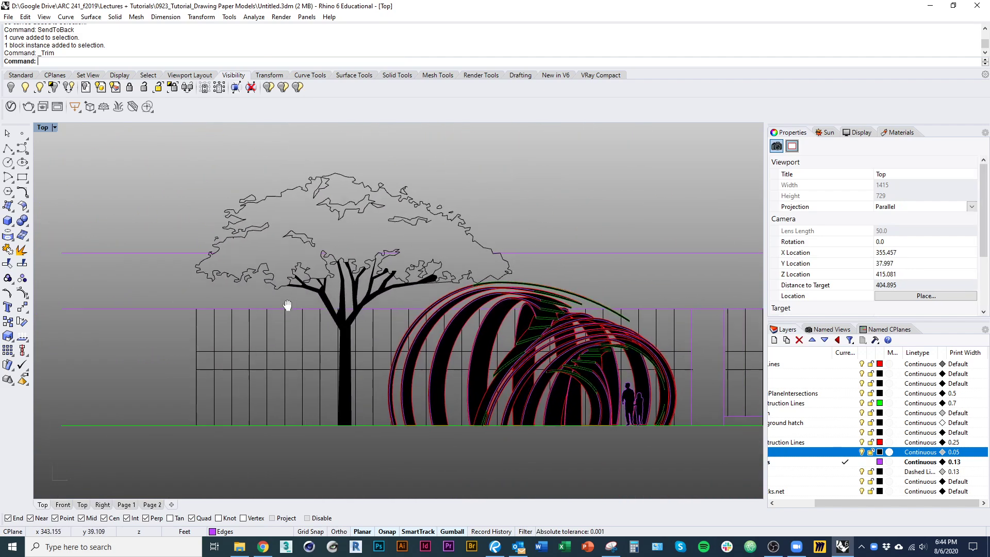
# - Return to the Page 1 layout and check the trimmed building line behind the tree canopy
pyautogui.click(126, 505)
pyautogui.scroll(-4, 464, 239)
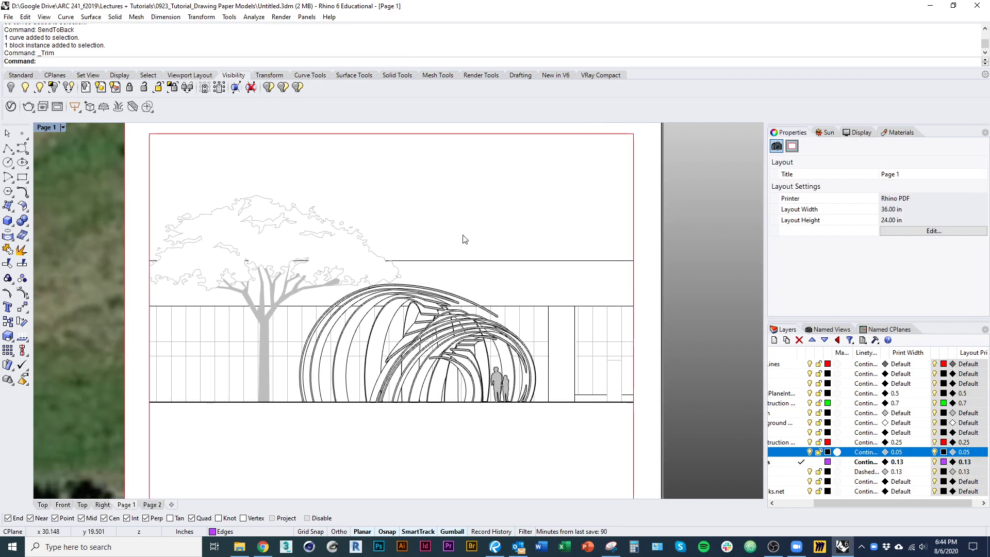
pyautogui.scroll(2, 439, 382)
pyautogui.moveTo(440, 378); pyautogui.dragTo(441, 394, button='right')
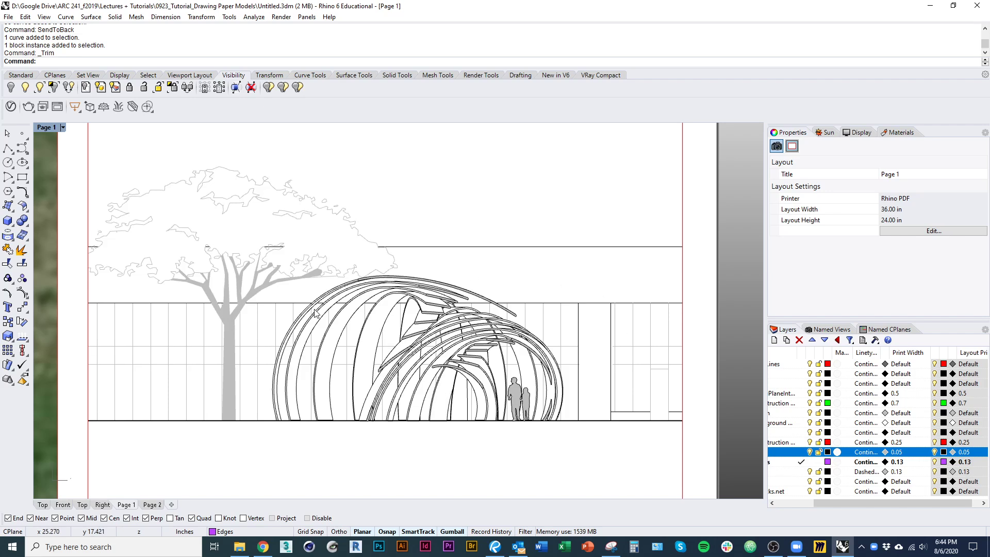